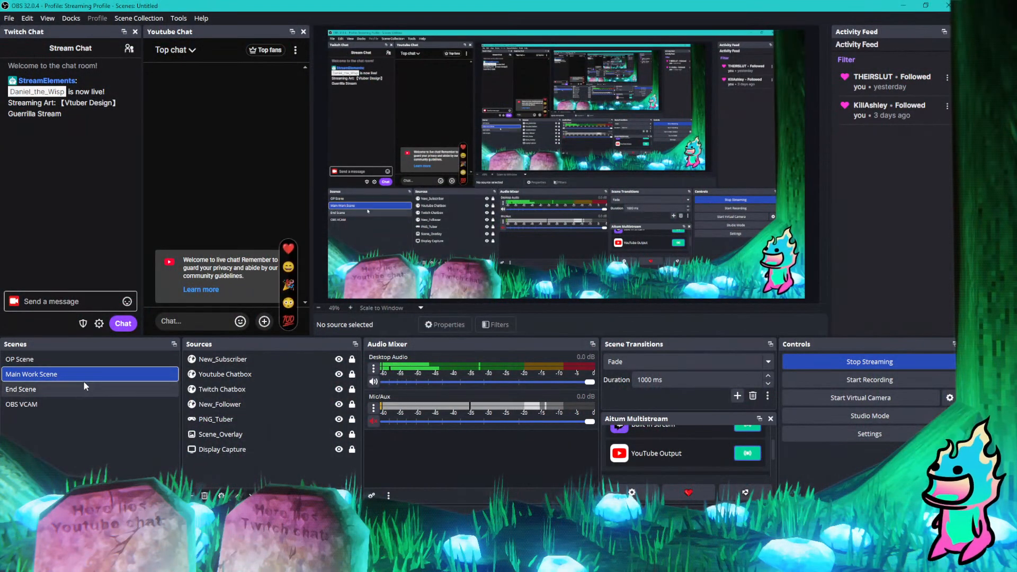
Step: Switch the Display Capture source in the Main Work Scene to capture a different monitor
left_click(236, 448)
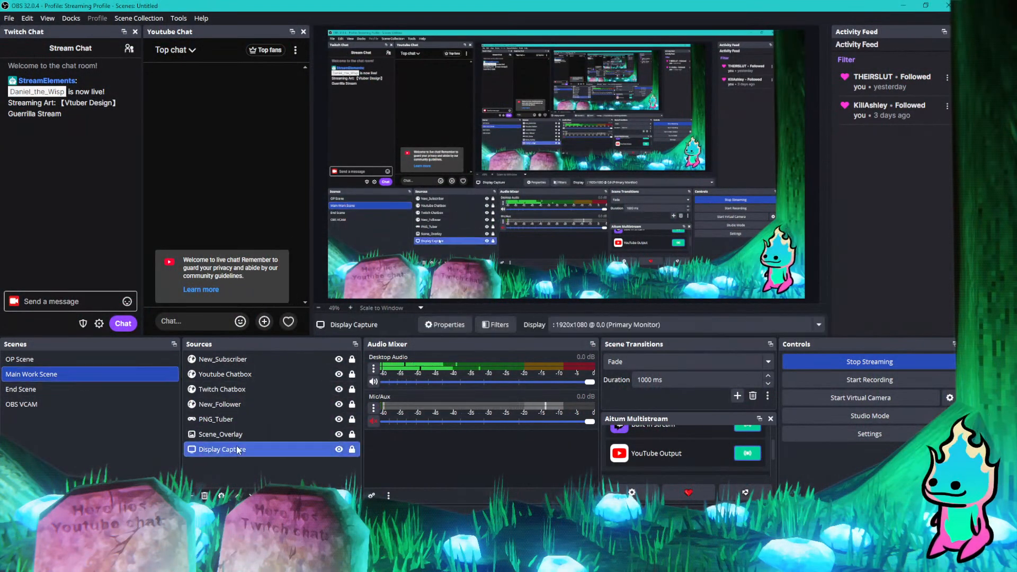
right_click(247, 450)
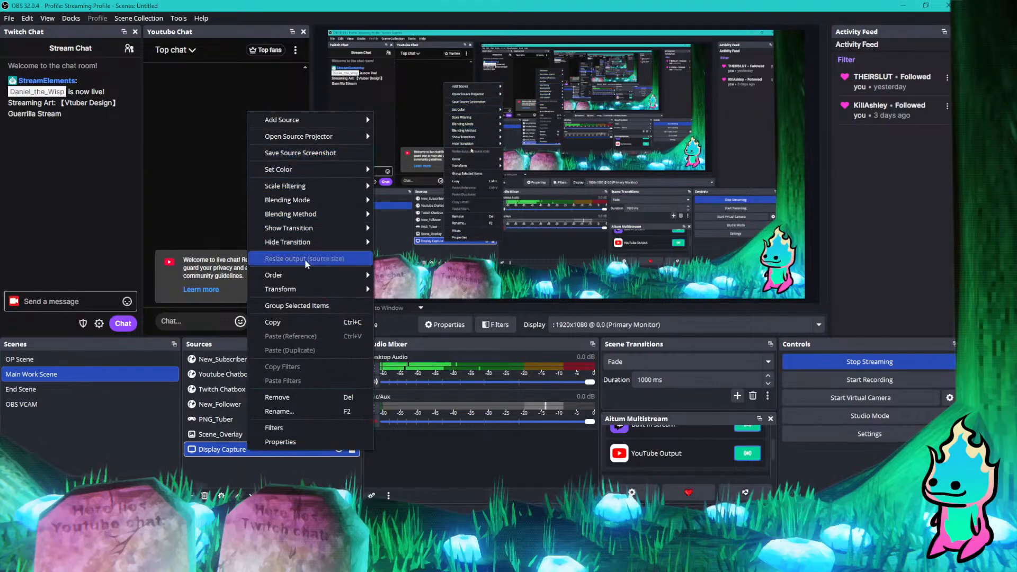
mouse_move(311, 275)
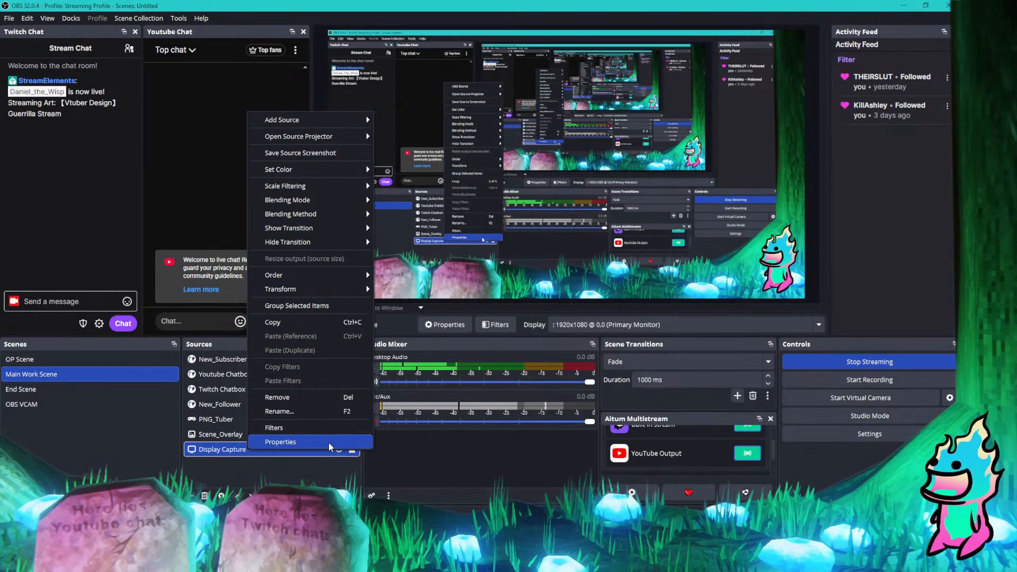
left_click(268, 457)
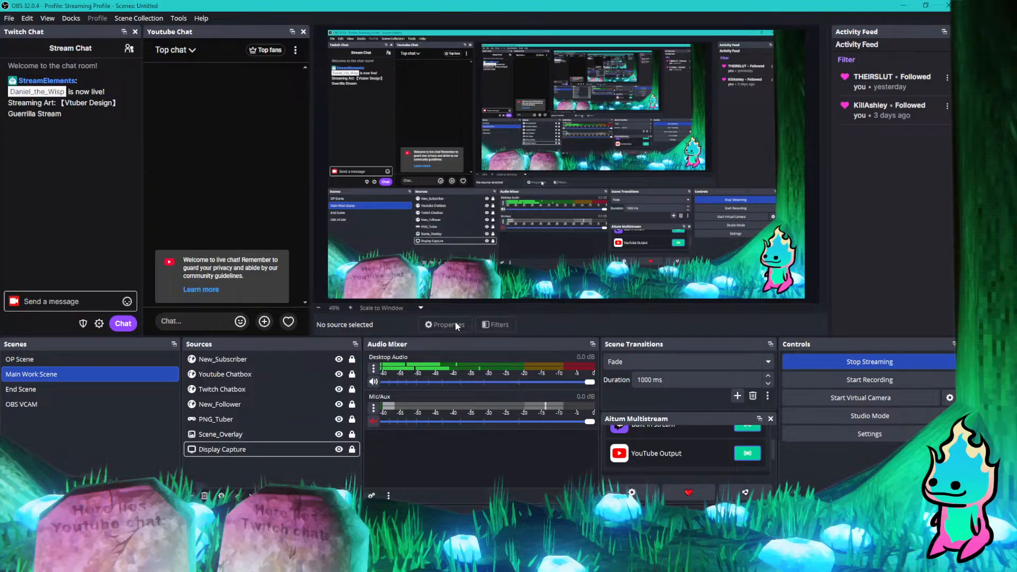
left_click(229, 450)
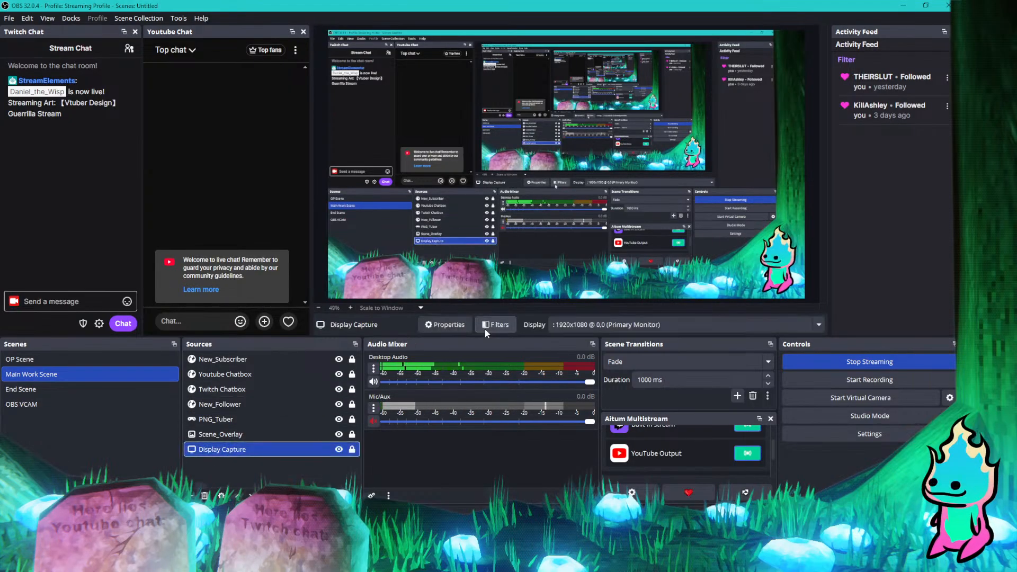
left_click(640, 325)
left_click(626, 357)
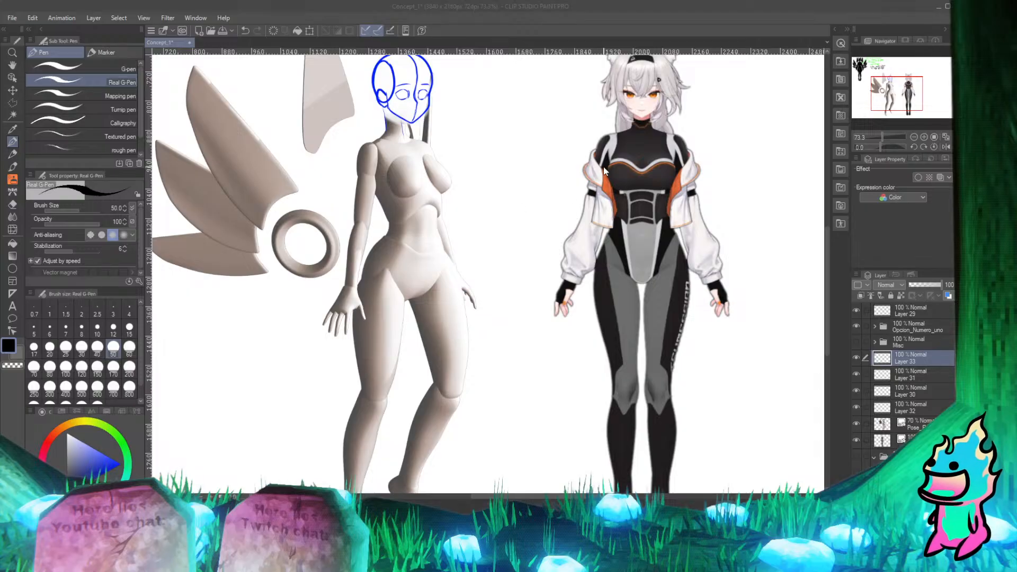
Step: In Clip Studio Paint, compare the posed mannequin and its wing parts with the reference character in the white jacket
scroll(606, 171, "down", 2)
scroll(412, 127, "up", 5)
scroll(405, 266, "down", 4)
scroll(389, 183, "up", 4)
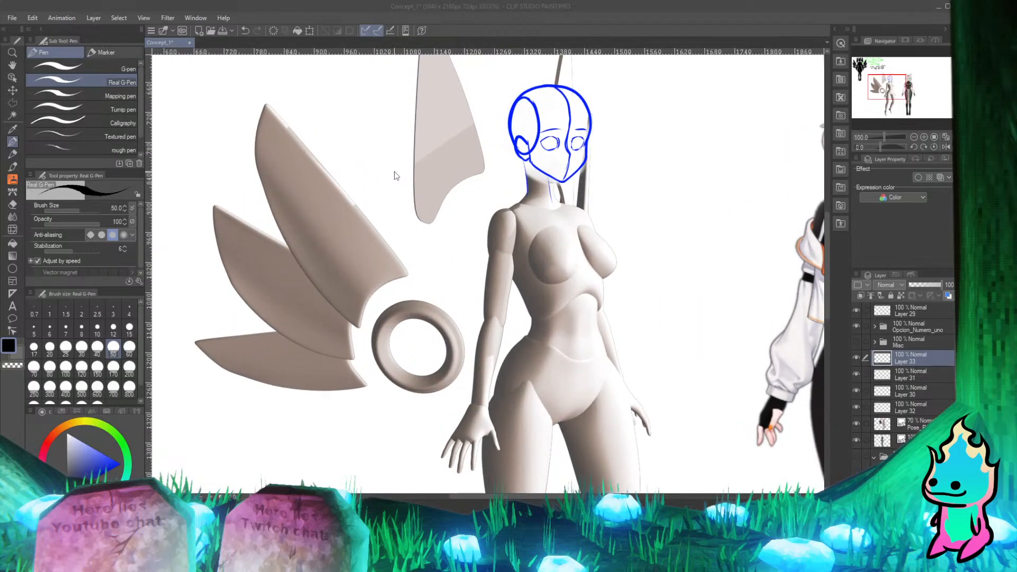
scroll(327, 226, "down", 4)
scroll(479, 210, "up", 6)
scroll(492, 223, "down", 3)
scroll(494, 231, "up", 2)
scroll(495, 232, "down", 2)
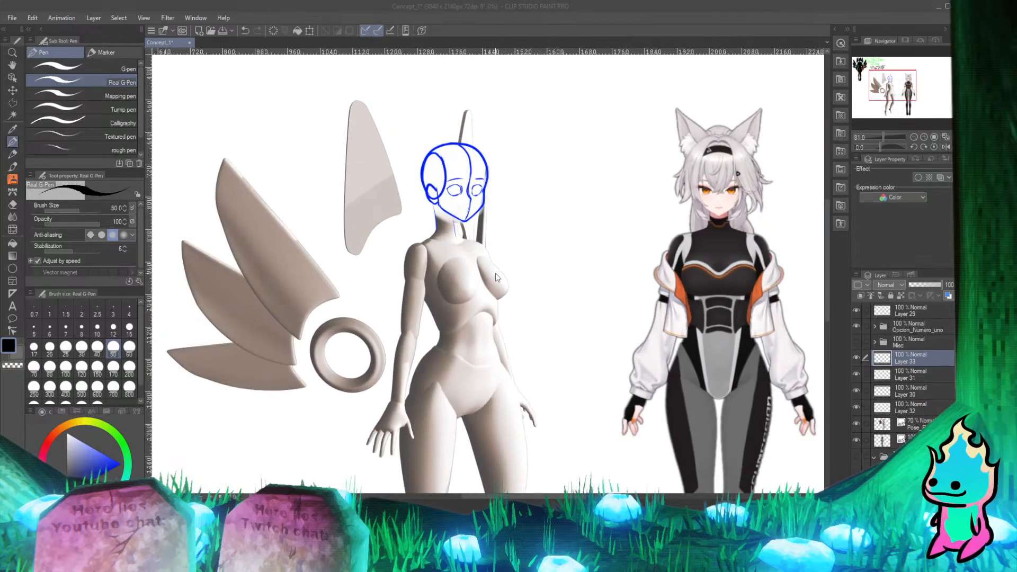
scroll(501, 281, "up", 4)
scroll(505, 329, "down", 4)
scroll(497, 374, "up", 1)
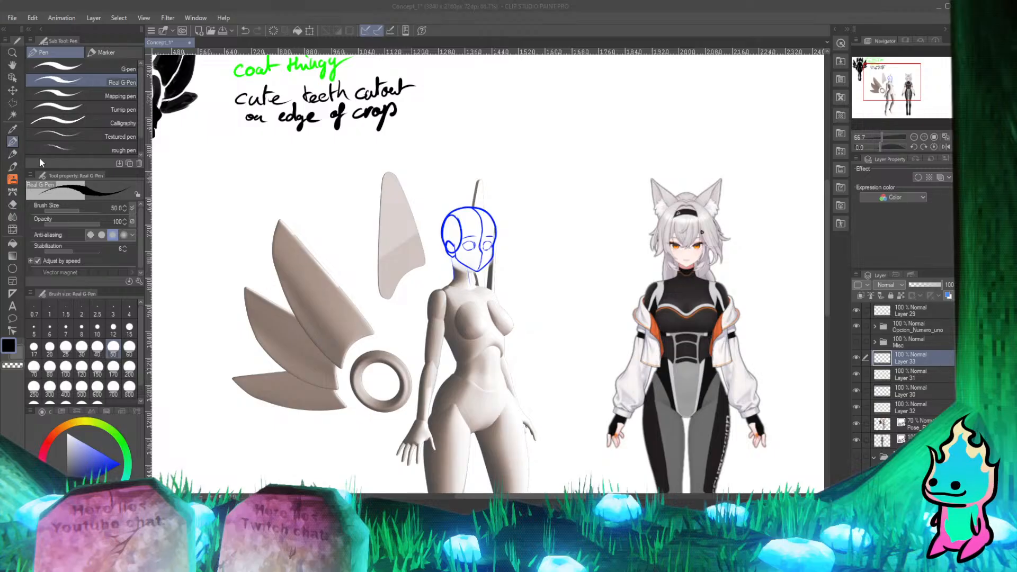
Step: With the Pen tool active, examine the concept sheet's silhouette, outfit notes and figures, ending on the mannequin's head and shoulders
left_click(13, 142)
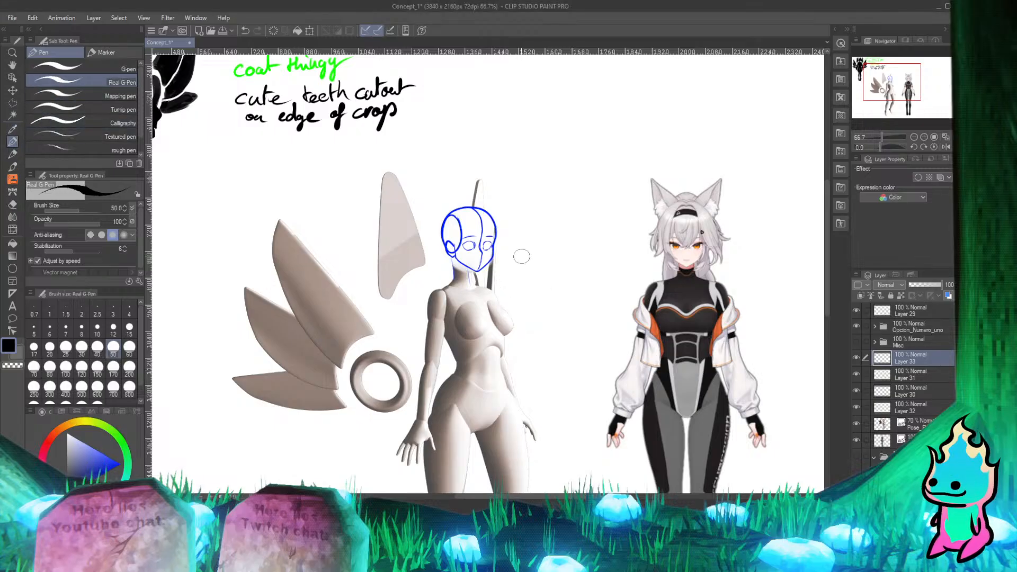
scroll(522, 256, "down", 3)
scroll(476, 170, "up", 2)
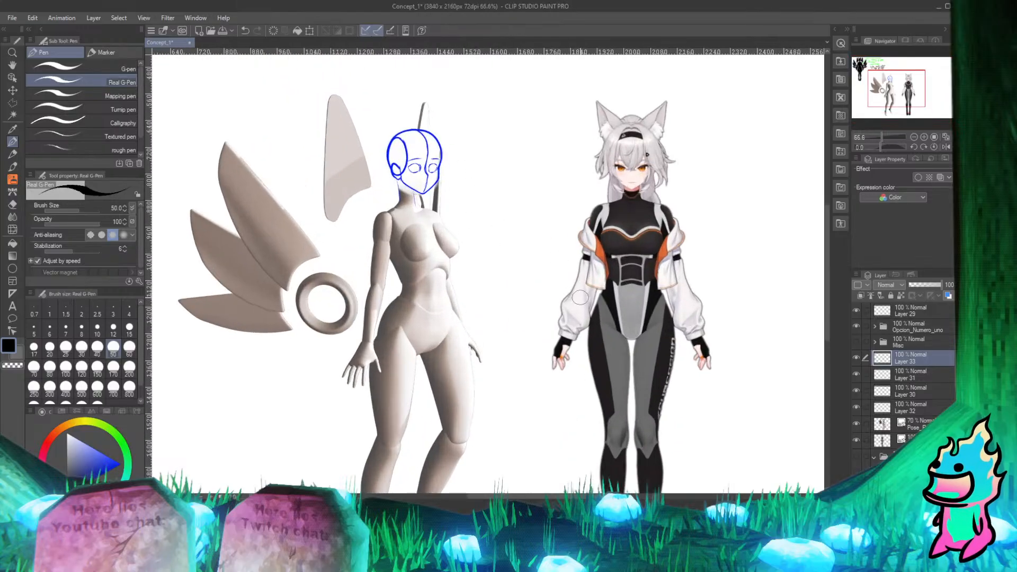
scroll(582, 273, "down", 2)
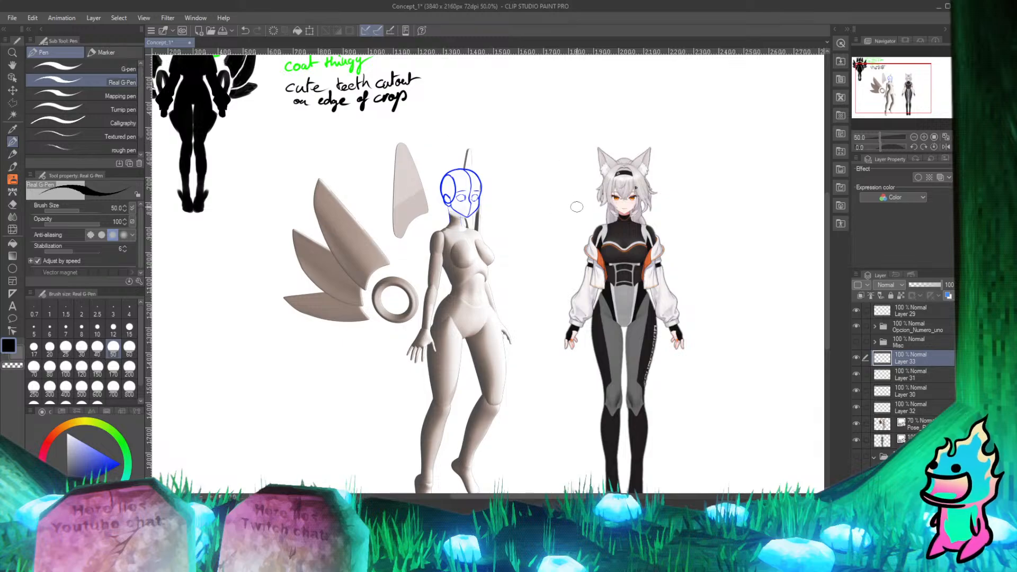
scroll(576, 206, "down", 2)
scroll(459, 344, "up", 2)
scroll(445, 284, "down", 1)
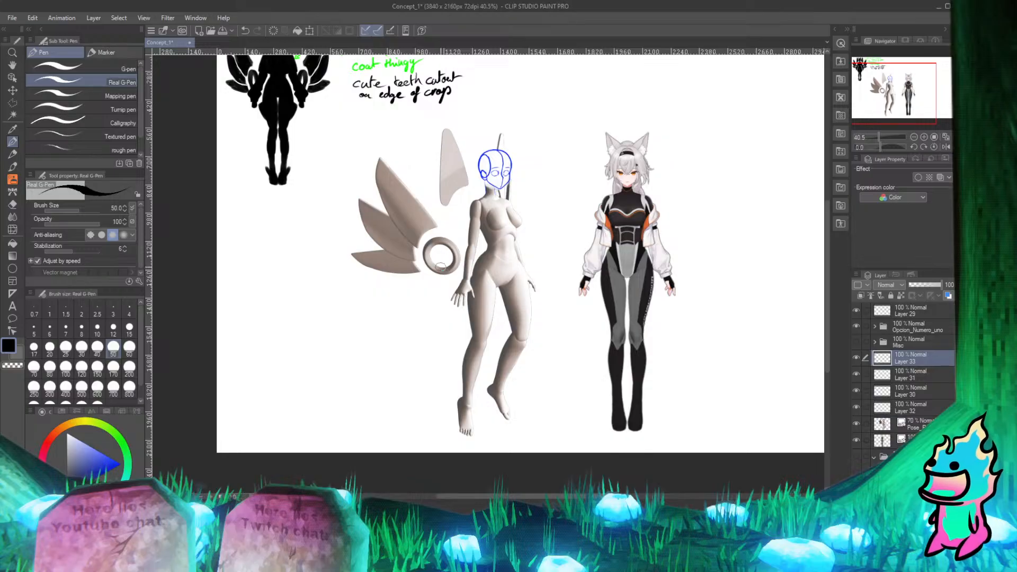
scroll(438, 254, "up", 1)
scroll(436, 256, "down", 2)
scroll(437, 256, "up", 5)
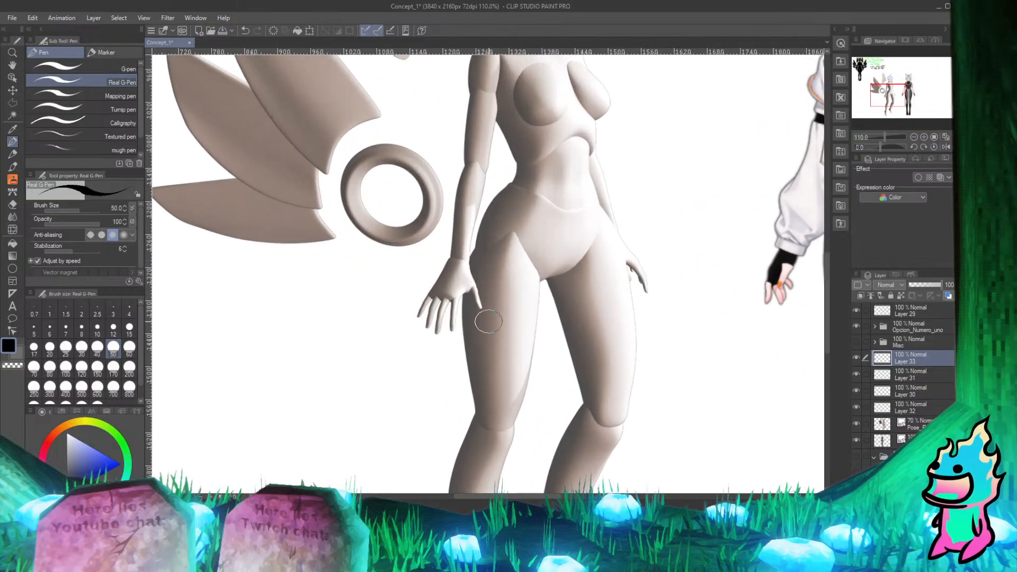
scroll(460, 259, "down", 3)
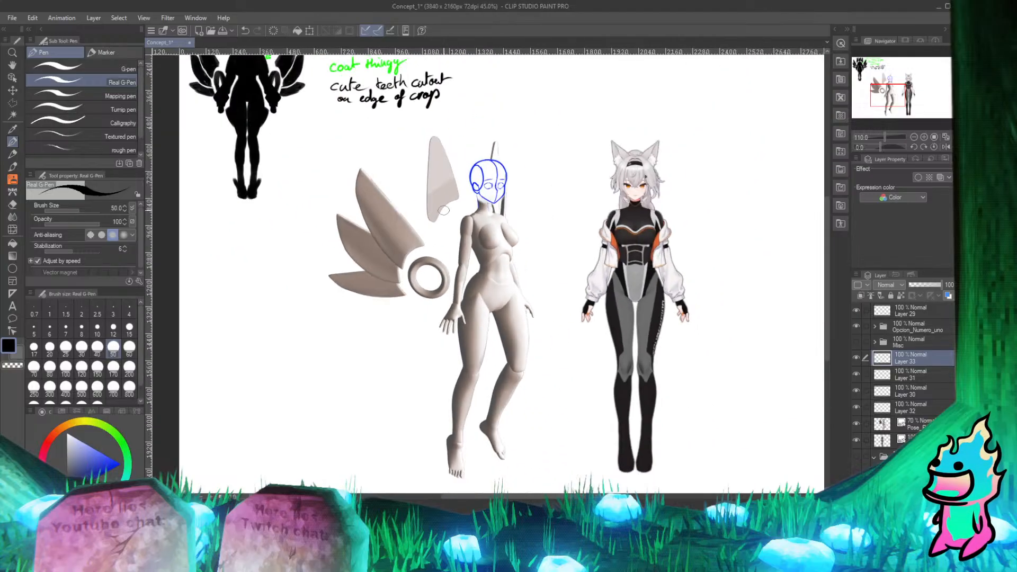
scroll(466, 201, "up", 2)
scroll(478, 245, "down", 3)
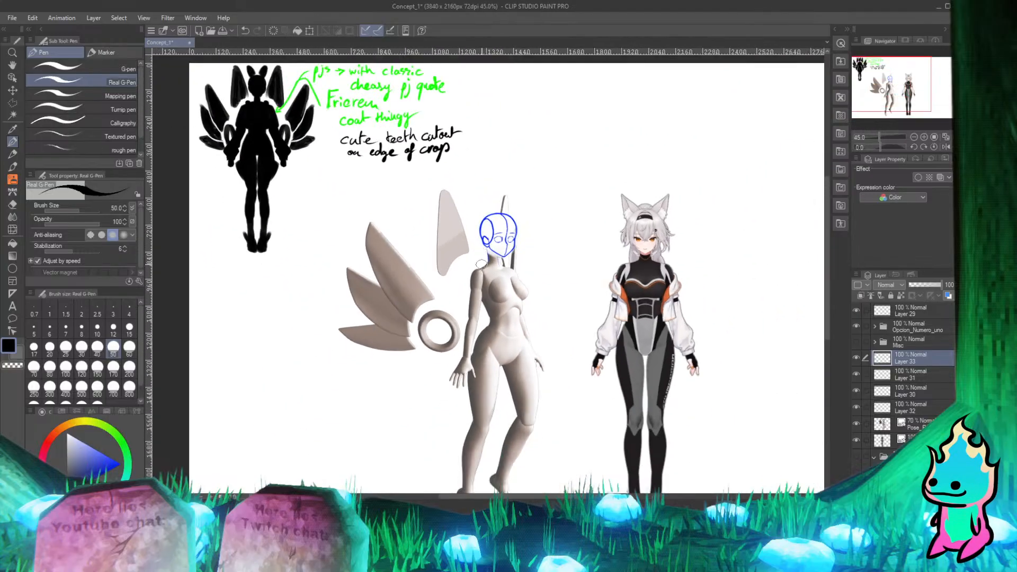
scroll(482, 265, "up", 3)
scroll(486, 290, "up", 1)
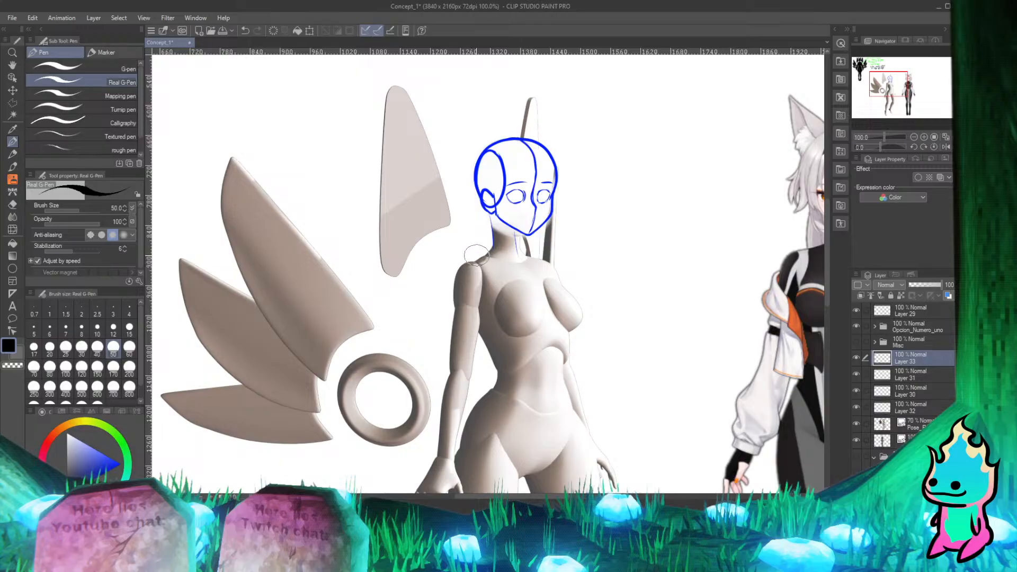
Step: Sketch a small curved black band on the mannequin's shoulder beside the wings, using the Real G-Pen and undoing stray strokes
mouse_move(473, 256)
left_mouse_down()
mouse_move(504, 269)
mouse_move(492, 246)
mouse_move(502, 268)
mouse_move(502, 254)
mouse_move(502, 268)
mouse_move(482, 247)
left_mouse_up()
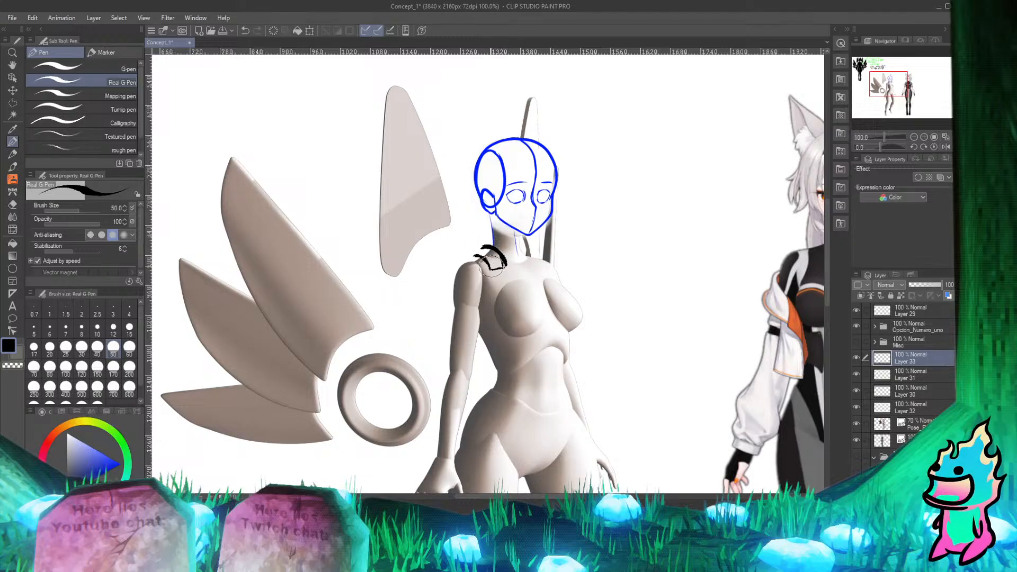
mouse_move(496, 254)
left_mouse_down()
mouse_move(468, 249)
mouse_move(479, 246)
mouse_move(494, 268)
mouse_move(485, 247)
mouse_move(474, 257)
mouse_move(506, 267)
mouse_move(494, 241)
mouse_move(508, 263)
left_mouse_up()
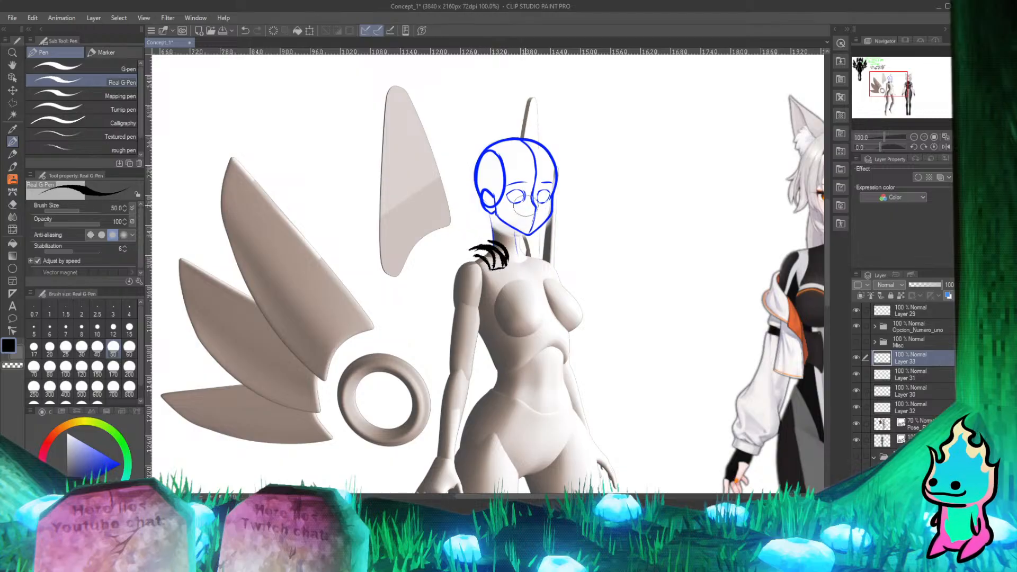
key("ctrl+z")
key("ctrl+z")
key("ctrl+z")
key("ctrl+z")
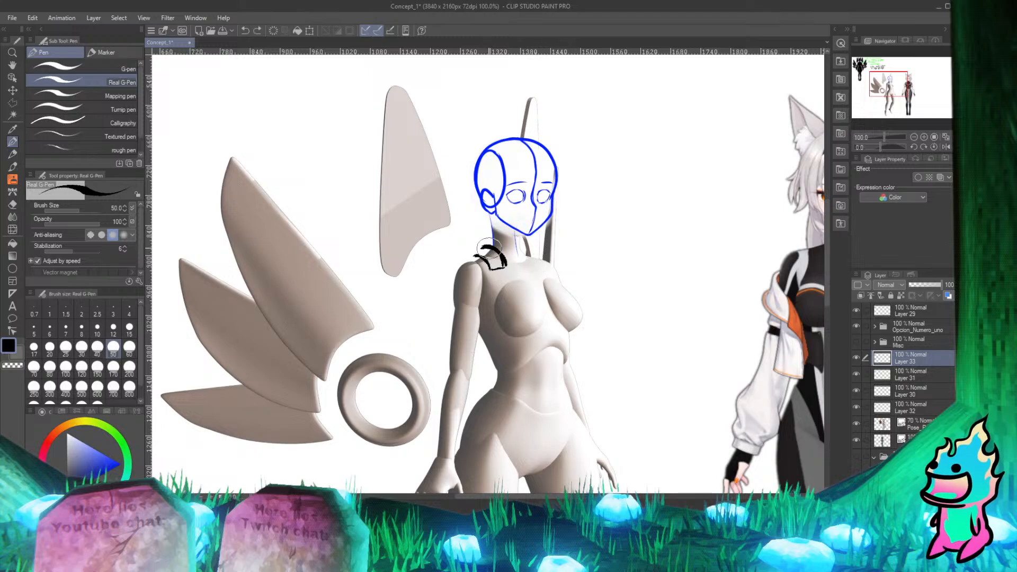
mouse_move(488, 248)
left_mouse_down()
mouse_move(473, 254)
mouse_move(494, 269)
mouse_move(471, 256)
mouse_move(492, 270)
mouse_move(488, 249)
left_mouse_up()
key("ctrl+z")
key("ctrl+z")
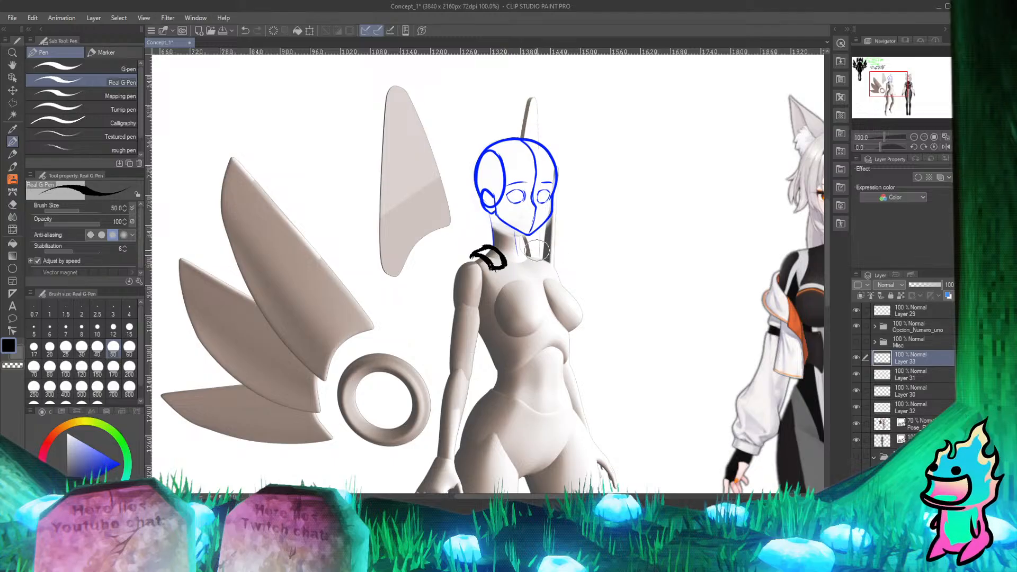
Step: Try to sketch a matching black band on the mannequin's other shoulder, close to the neck
left_click_drag(532, 258, 543, 257)
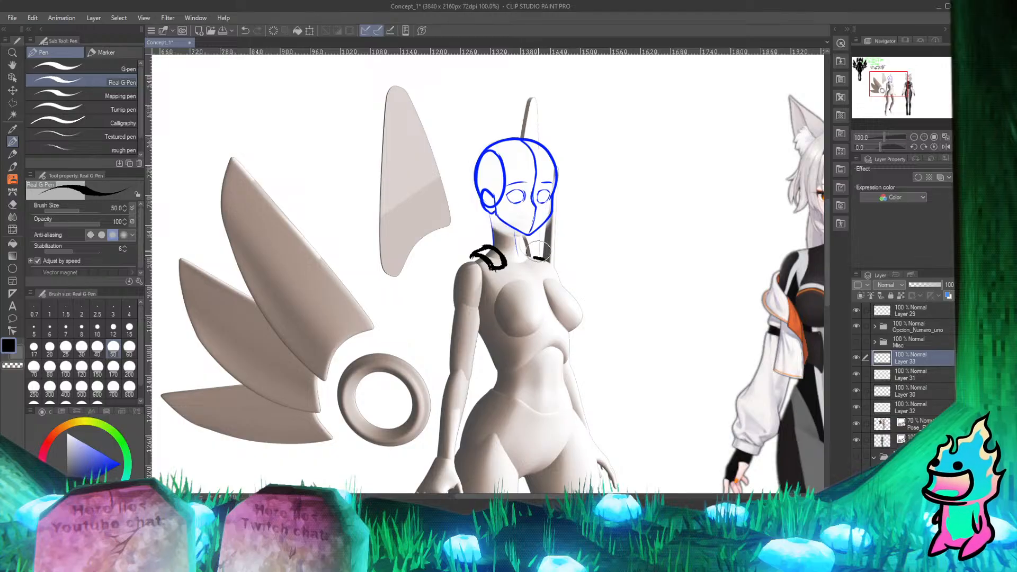
left_click_drag(526, 250, 549, 262)
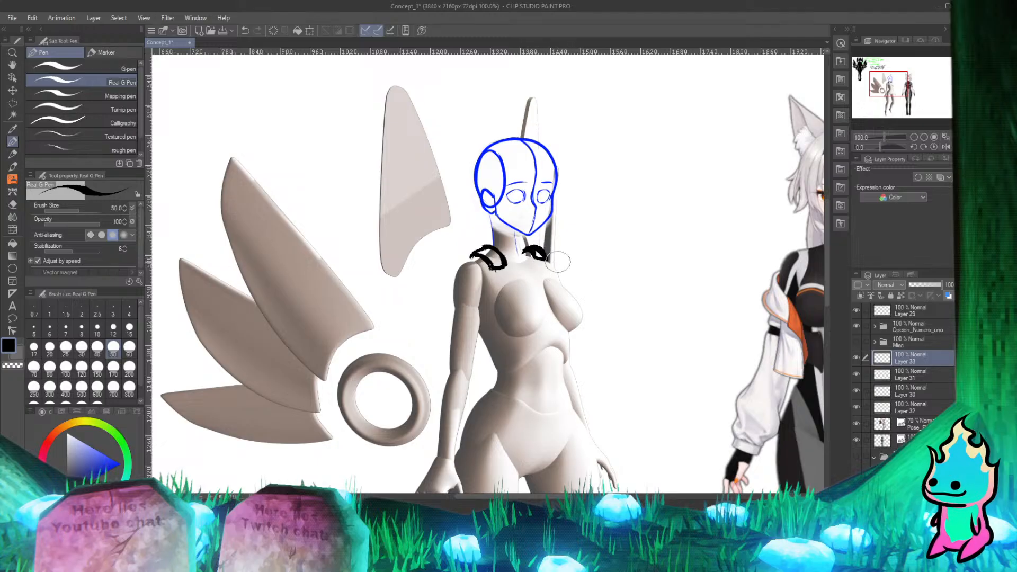
key("ctrl+z")
key("ctrl+z")
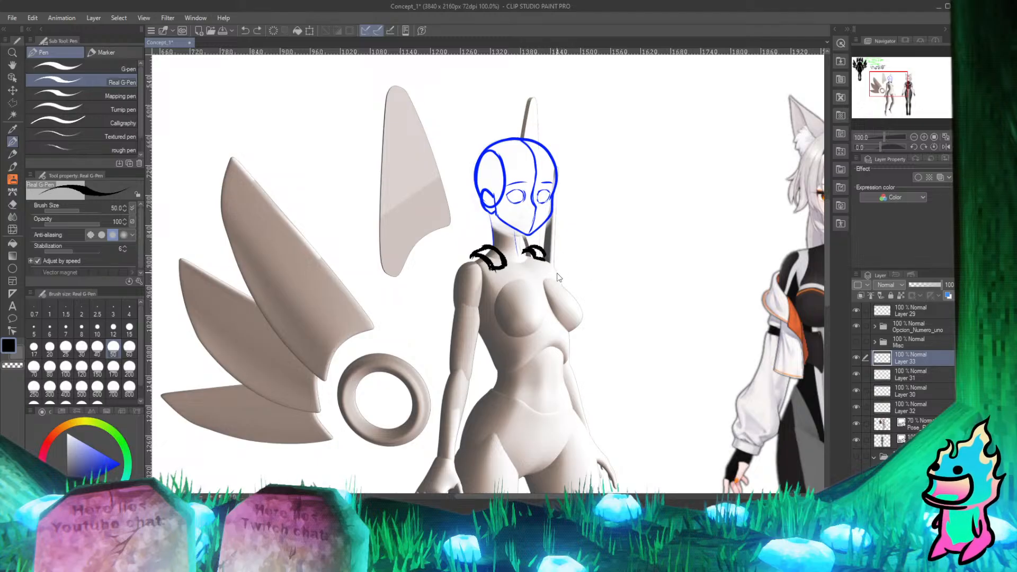
key("ctrl+z")
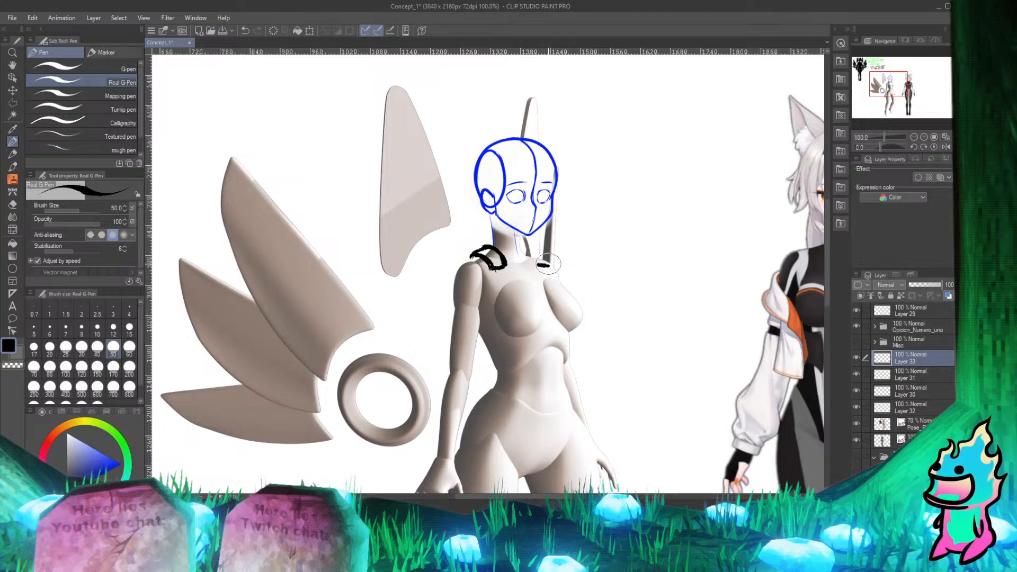
Step: Try a second version of the far shoulder's band, built up from its lower edge, and undo its strokes
mouse_move(538, 251)
left_mouse_down()
mouse_move(550, 264)
mouse_move(542, 259)
left_mouse_up()
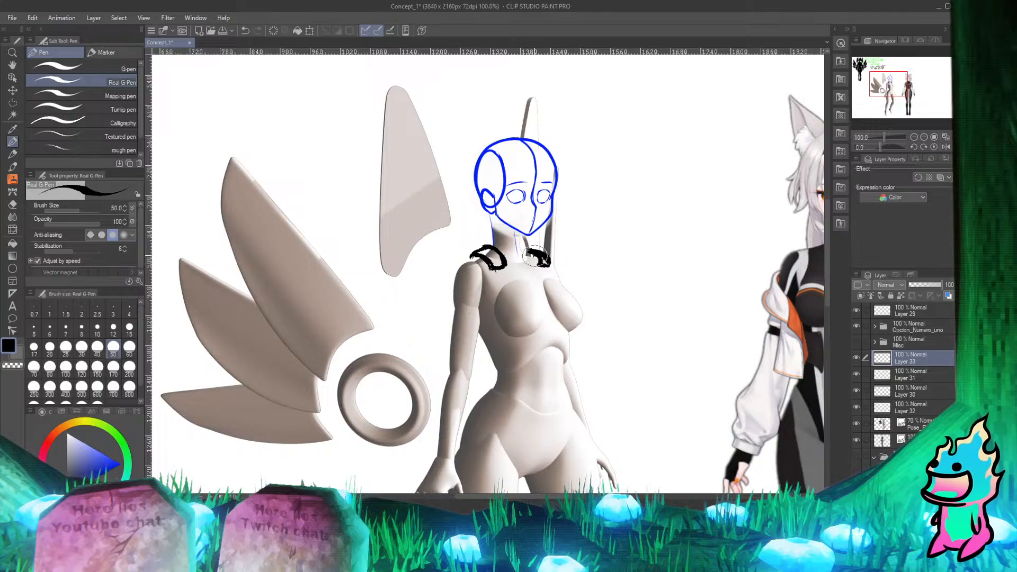
left_click_drag(520, 255, 548, 263)
key("ctrl+z")
key("ctrl+z")
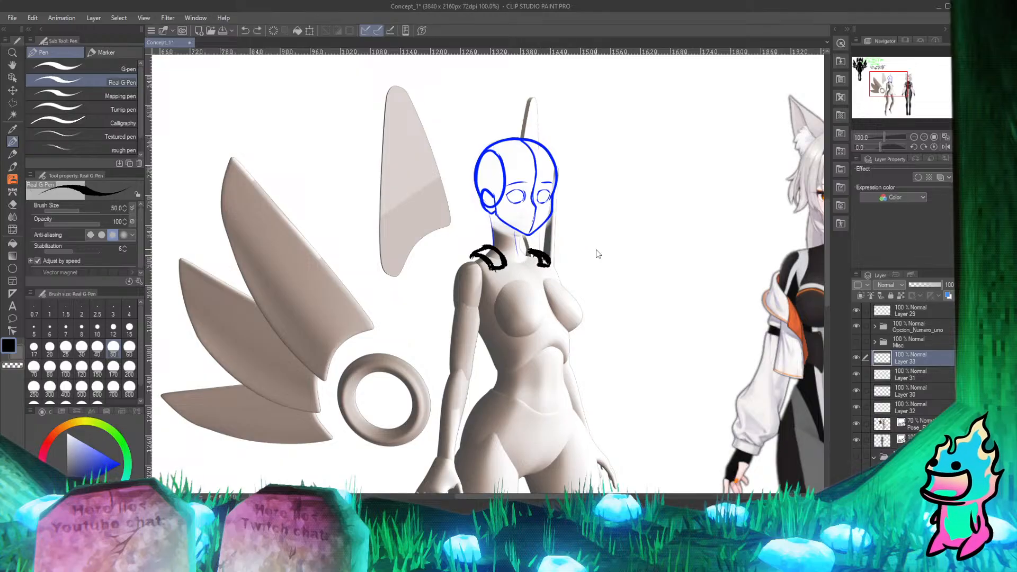
key("ctrl+z")
key("ctrl+z")
key("ctrl+z")
key("ctrl+z")
key("ctrl+z")
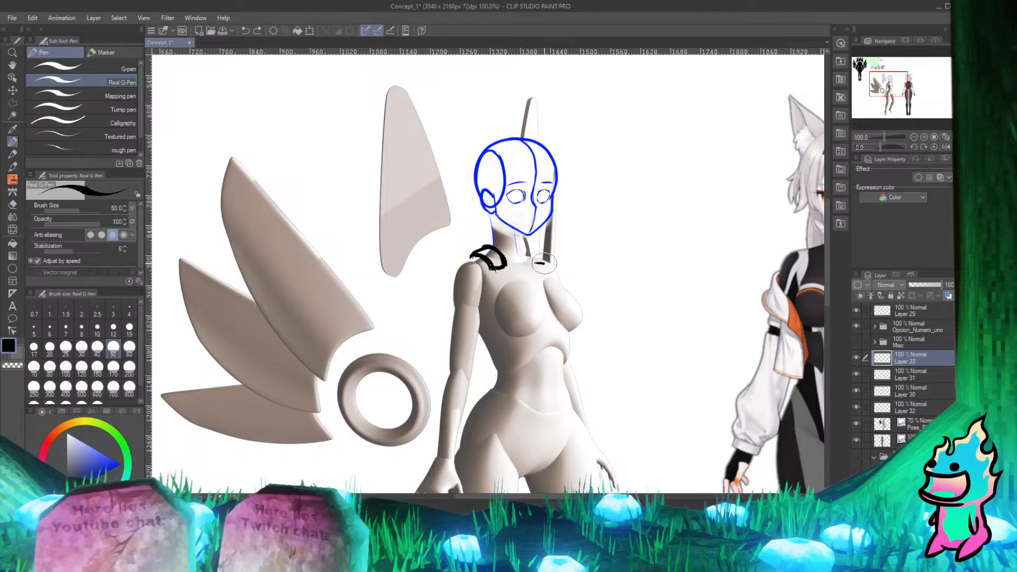
Step: Redraw the black band on the mannequin's far shoulder as a closed shape and extend its upper edge toward the neck
left_click_drag(537, 264, 530, 251)
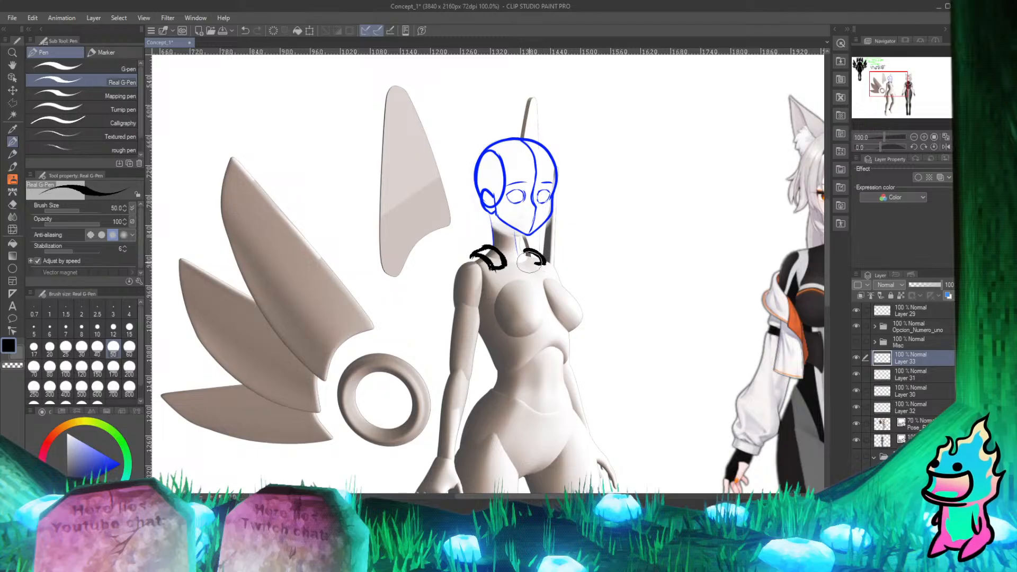
key("ctrl+z")
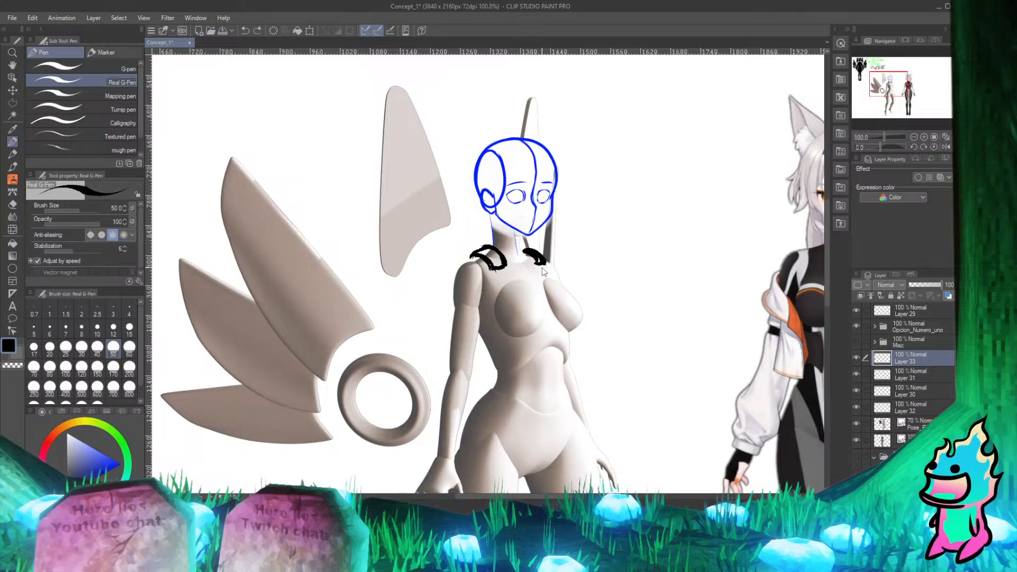
mouse_move(545, 264)
left_mouse_down()
mouse_move(521, 250)
mouse_move(543, 267)
mouse_move(522, 251)
mouse_move(515, 265)
mouse_move(527, 248)
mouse_move(556, 267)
mouse_move(524, 253)
mouse_move(548, 262)
left_mouse_up()
key("e")
key("p")
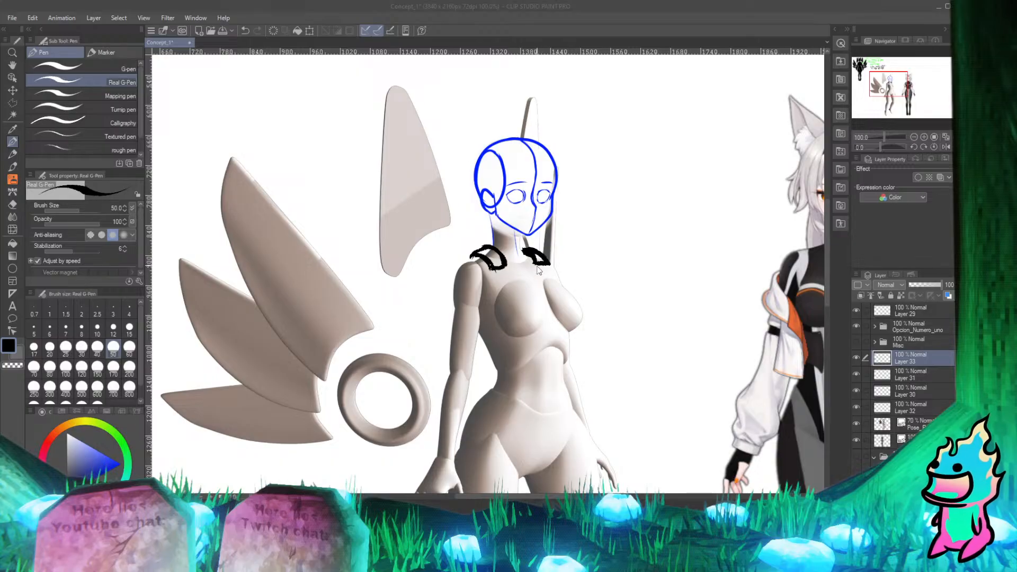
left_click(521, 249)
left_click_drag(520, 247, 548, 254)
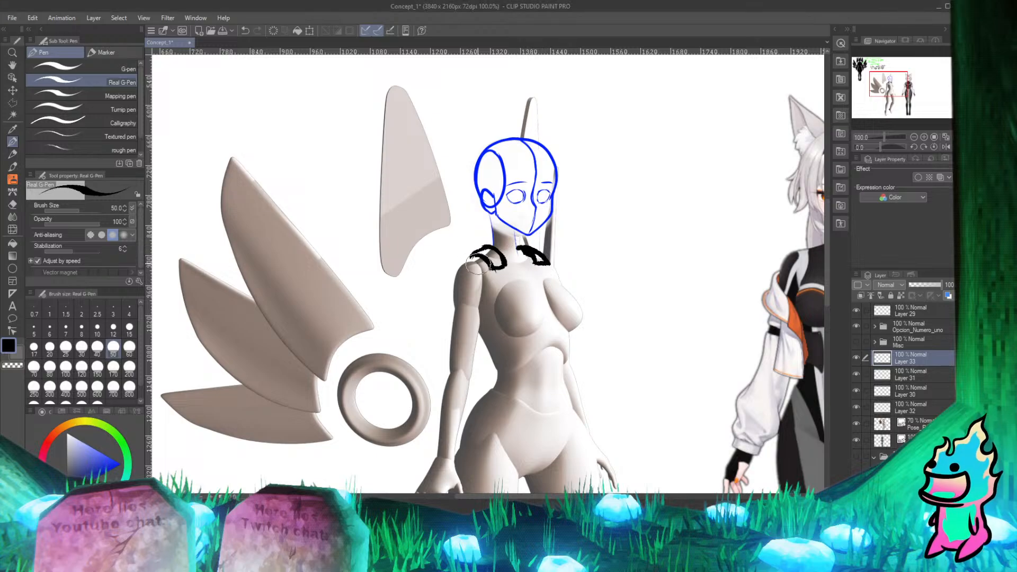
Step: Thicken the black band on the shoulder beside the wings with inner strokes and undo the last stroke
left_click_drag(475, 253, 484, 263)
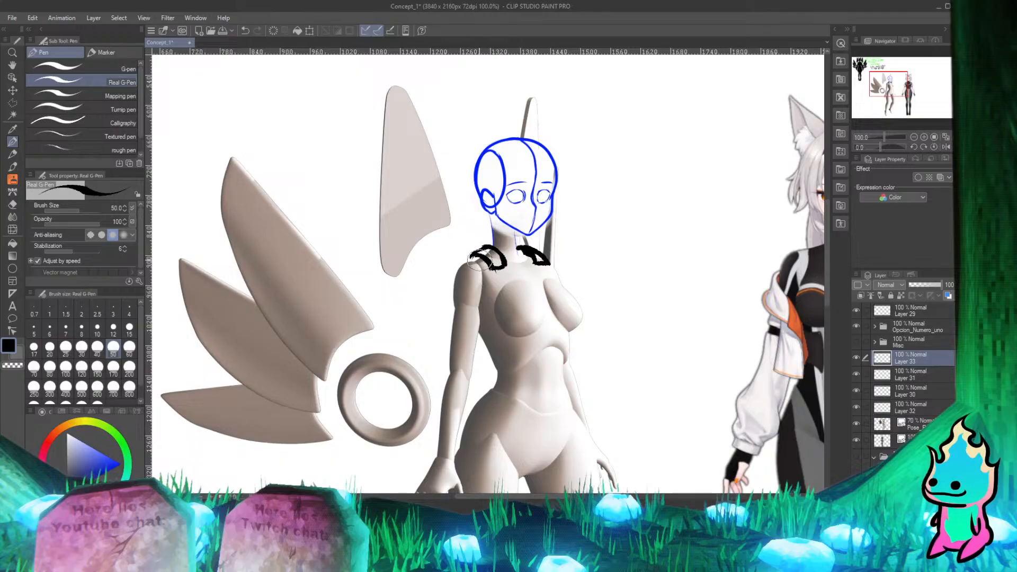
left_click_drag(478, 258, 463, 260)
key("ctrl+z")
scroll(632, 302, "down", 5)
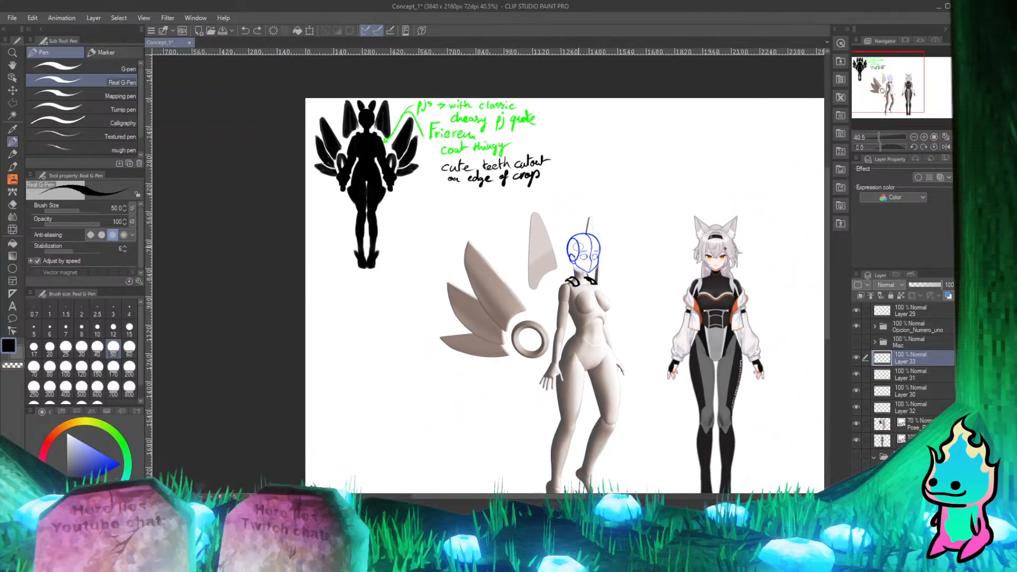
scroll(603, 281, "up", 2)
scroll(509, 260, "down", 1)
scroll(528, 260, "up", 2)
scroll(522, 259, "down", 3)
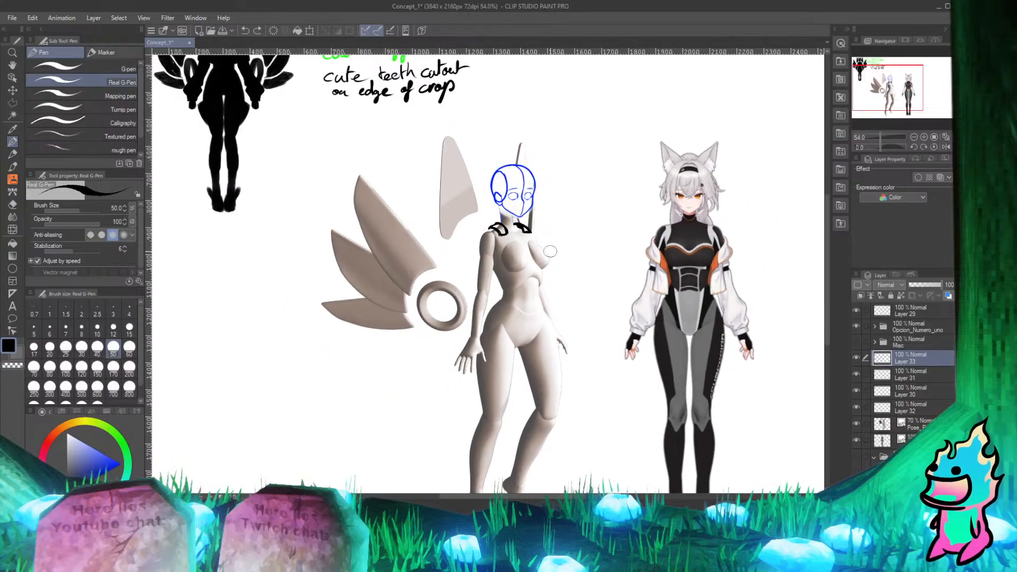
Step: Outline a short, loose sleeve on the arm beside the wings, from the shoulder band to mid upper arm, closing its hem and inner edge
scroll(517, 260, "up", 2)
scroll(513, 263, "down", 3)
scroll(511, 268, "up", 2)
scroll(508, 275, "down", 1)
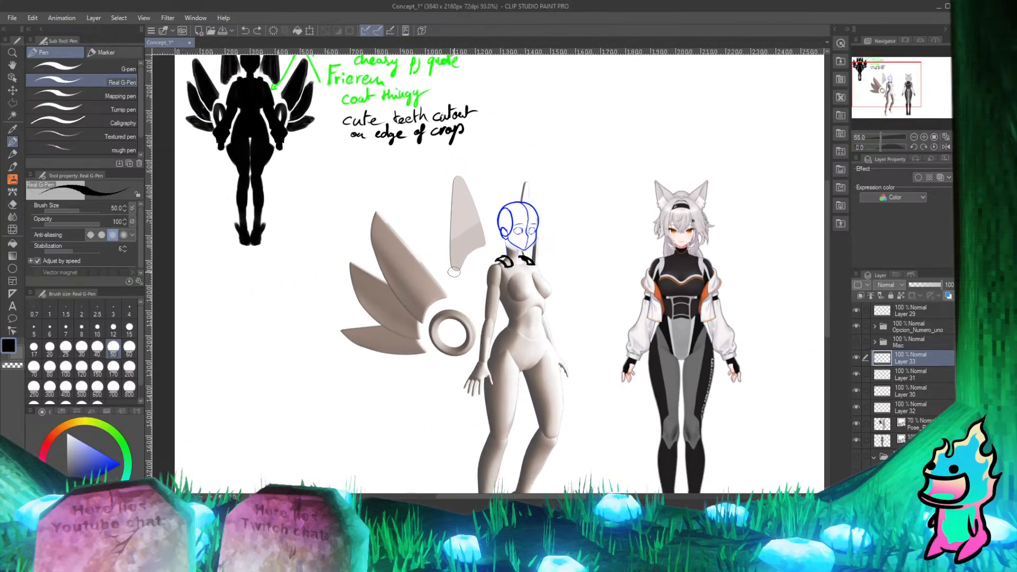
scroll(498, 302, "up", 2)
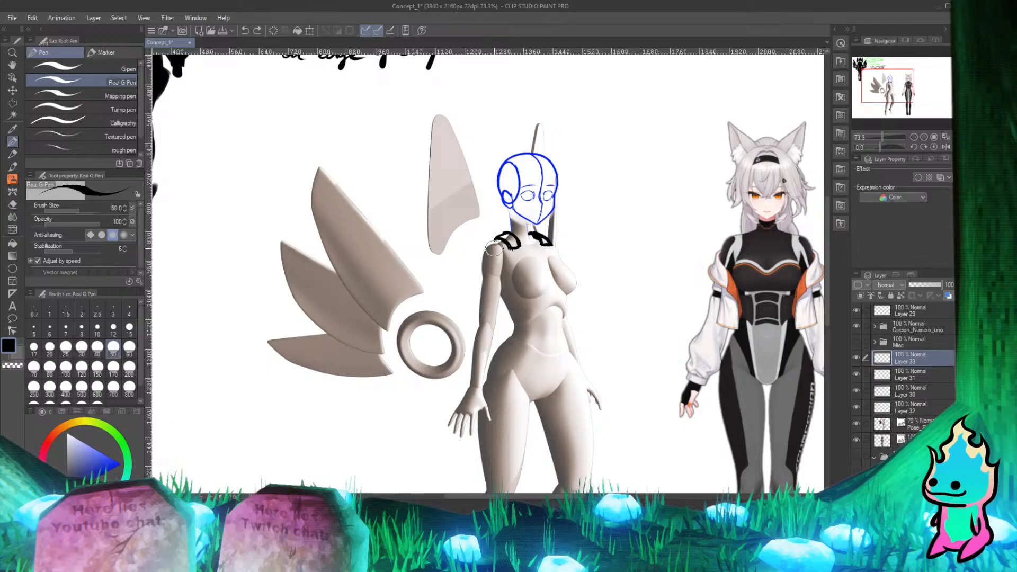
left_click_drag(497, 240, 478, 289)
mouse_move(491, 238)
left_mouse_down()
mouse_move(476, 294)
mouse_move(505, 299)
mouse_move(473, 296)
mouse_move(503, 300)
left_mouse_up()
key("ctrl+z")
left_click_drag(477, 295, 510, 301)
left_click_drag(510, 261, 512, 302)
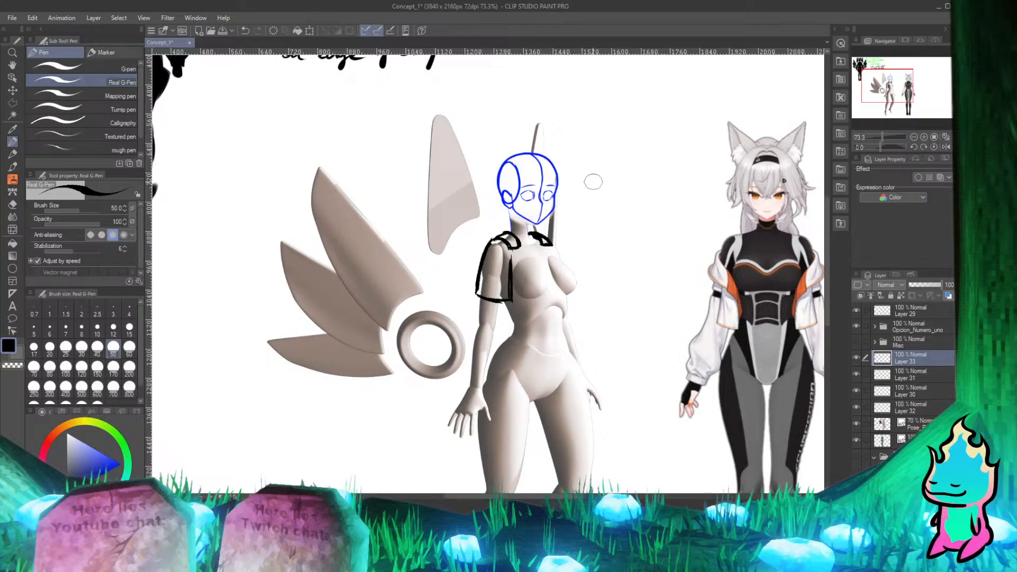
Step: Sketch a short black line running down from the outer end of the far shoulder's band
left_click_drag(555, 242, 575, 282)
key("ctrl+z")
left_click_drag(552, 240, 562, 258)
key("ctrl+z")
key("ctrl+z")
left_click_drag(553, 239, 563, 260)
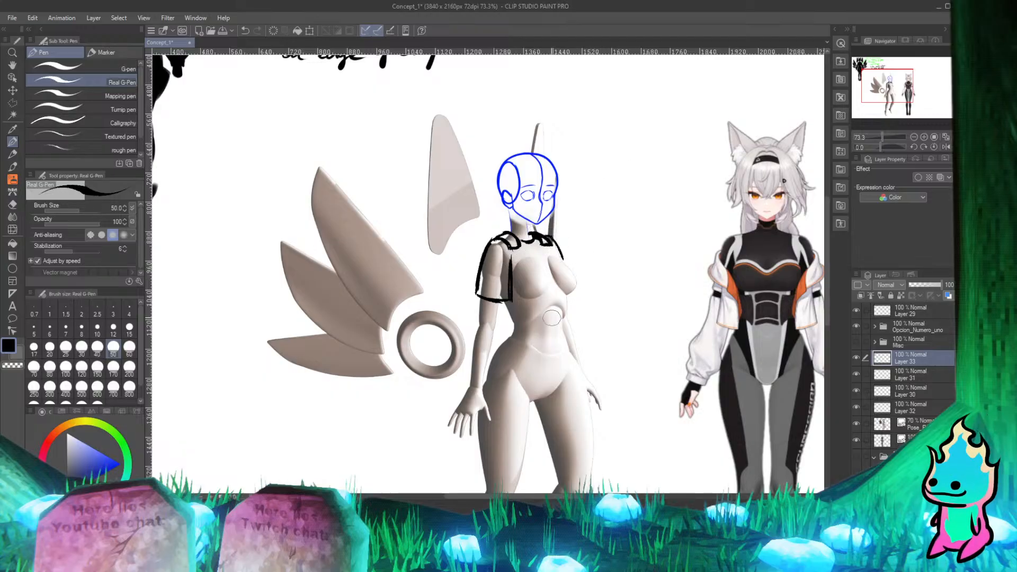
Step: Try to extend the far shoulder line down past the chest and sketch a hem across the torso below it
left_click_drag(554, 240, 583, 288)
key("ctrl+z")
mouse_move(553, 240)
left_mouse_down()
mouse_move(575, 279)
mouse_move(568, 317)
left_mouse_up()
key("ctrl+z")
left_click_drag(502, 306, 503, 321)
left_click_drag(502, 321, 576, 313)
key("ctrl+z")
key("ctrl+z")
key("ctrl+z")
key("ctrl+z")
left_click_drag(506, 313, 588, 295)
key("ctrl+z")
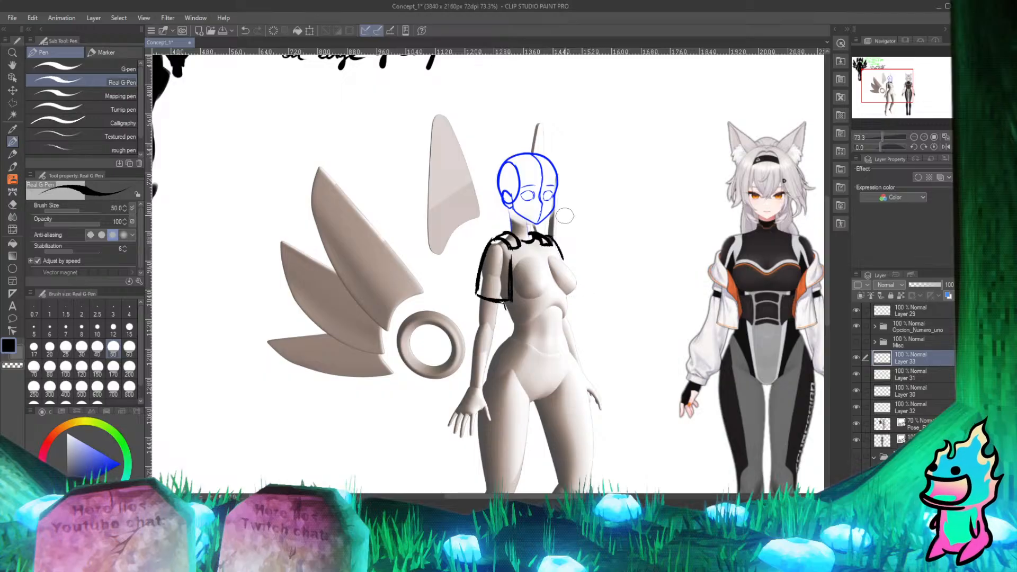
Step: Draw the crop top's far side as a slanted line from the shoulder band down past the chest, redoing it until it fits
left_click_drag(545, 237, 581, 285)
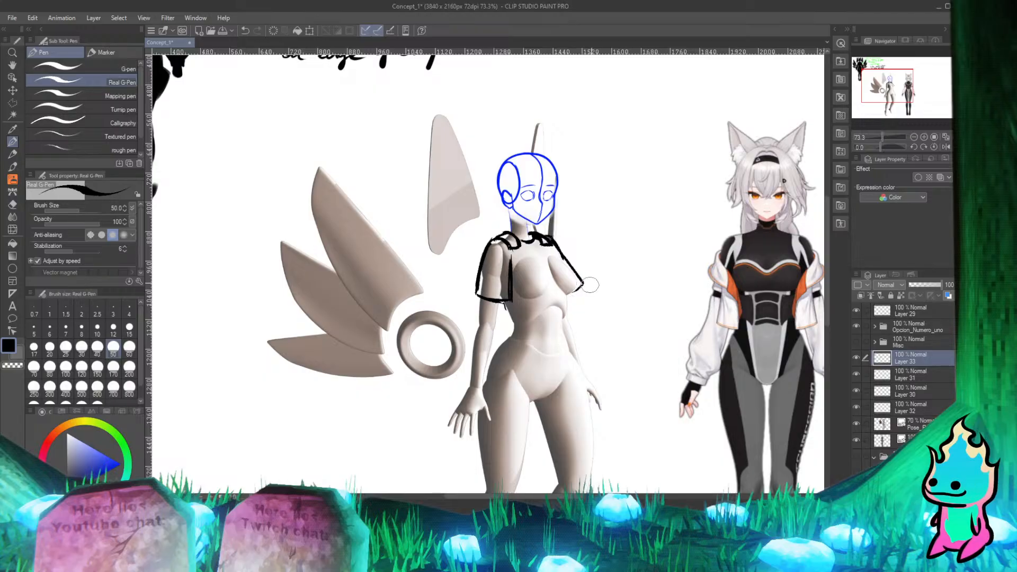
key("ctrl+z")
left_click_drag(554, 243, 581, 289)
key("ctrl+z")
left_click_drag(552, 237, 582, 286)
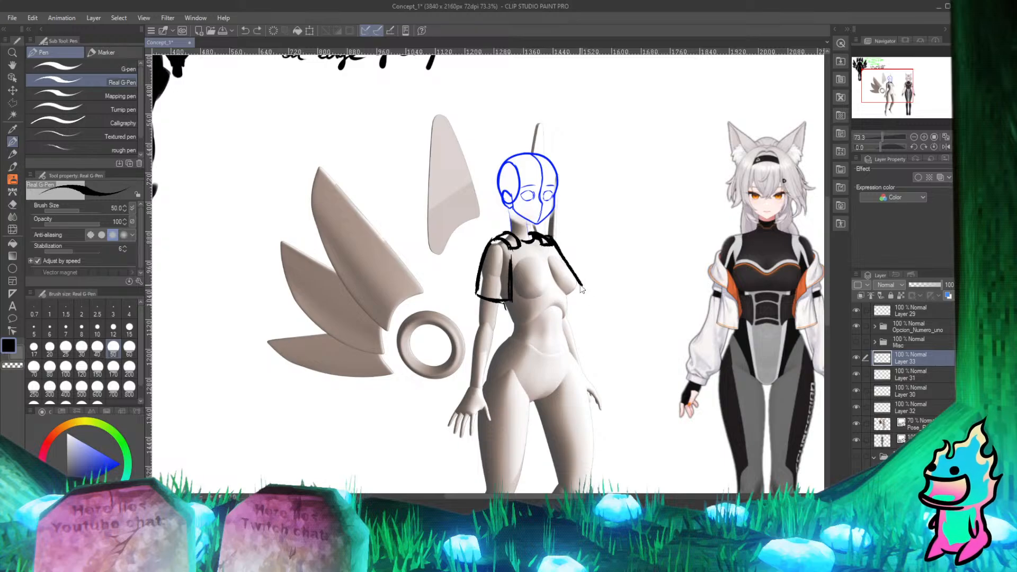
key("ctrl+z")
left_click_drag(553, 239, 581, 283)
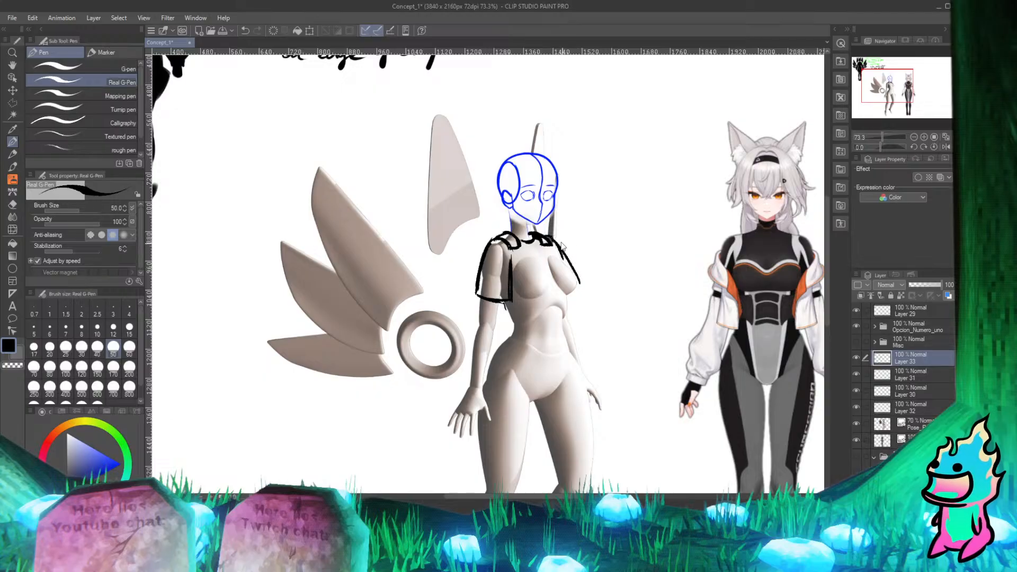
key("ctrl+z")
left_click_drag(554, 238, 585, 287)
Step: Draw the crop top's hem under the chest, running from near the sleeve to the bottom of the far side line
left_click_drag(525, 300, 592, 290)
key("ctrl+z")
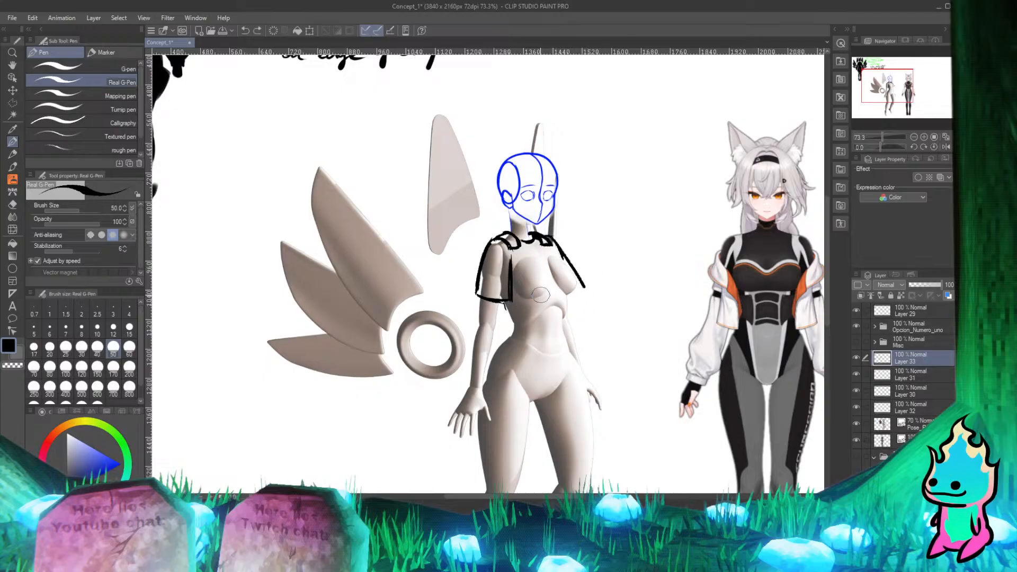
left_click_drag(523, 298, 591, 289)
key("ctrl+z")
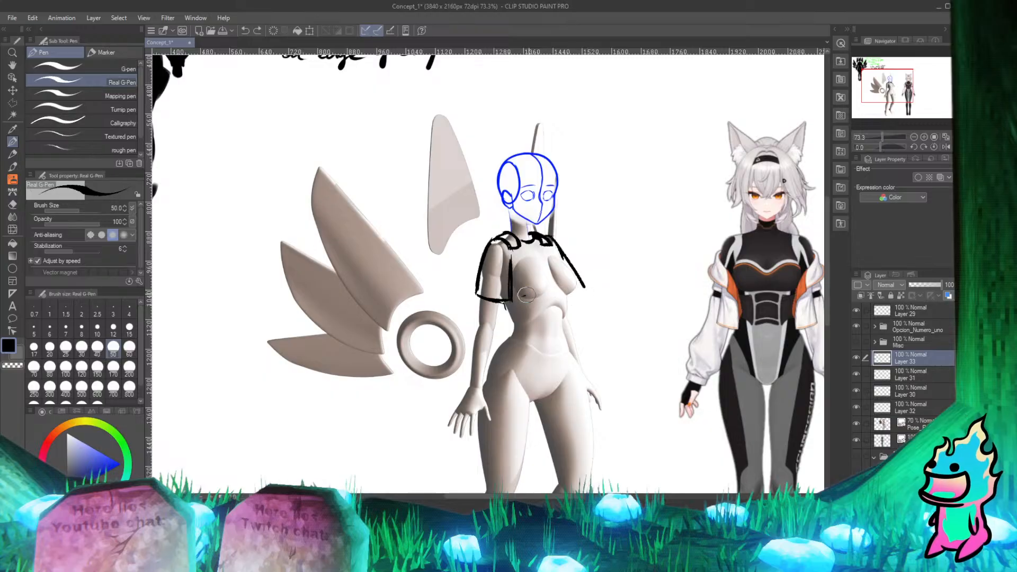
left_click_drag(523, 298, 587, 291)
key("ctrl+z")
mouse_move(522, 297)
left_mouse_down()
mouse_move(578, 290)
mouse_move(565, 300)
mouse_move(585, 289)
left_mouse_up()
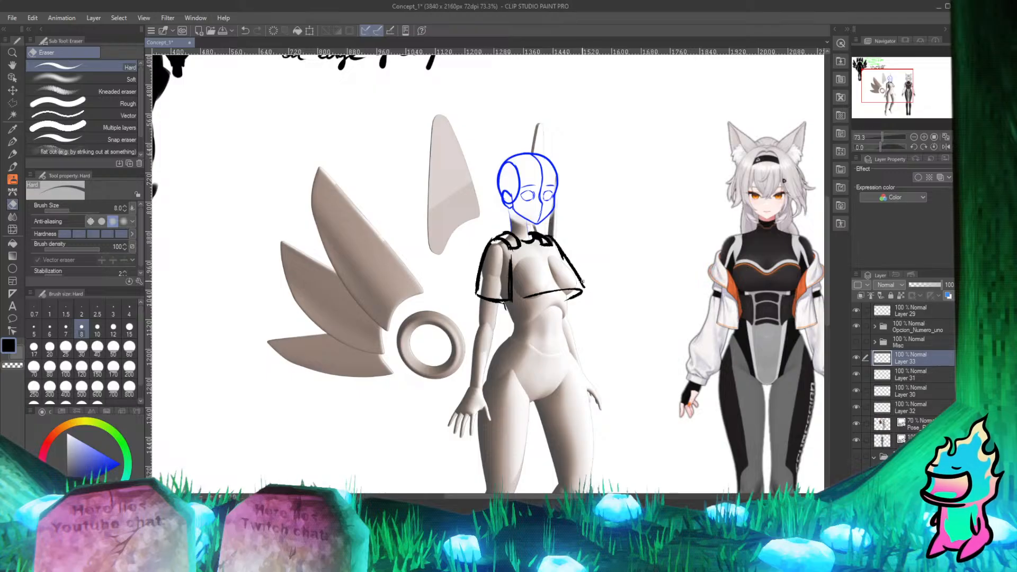
Step: Rework the far side line of the crop top and close the hem at both lower corners
key("p")
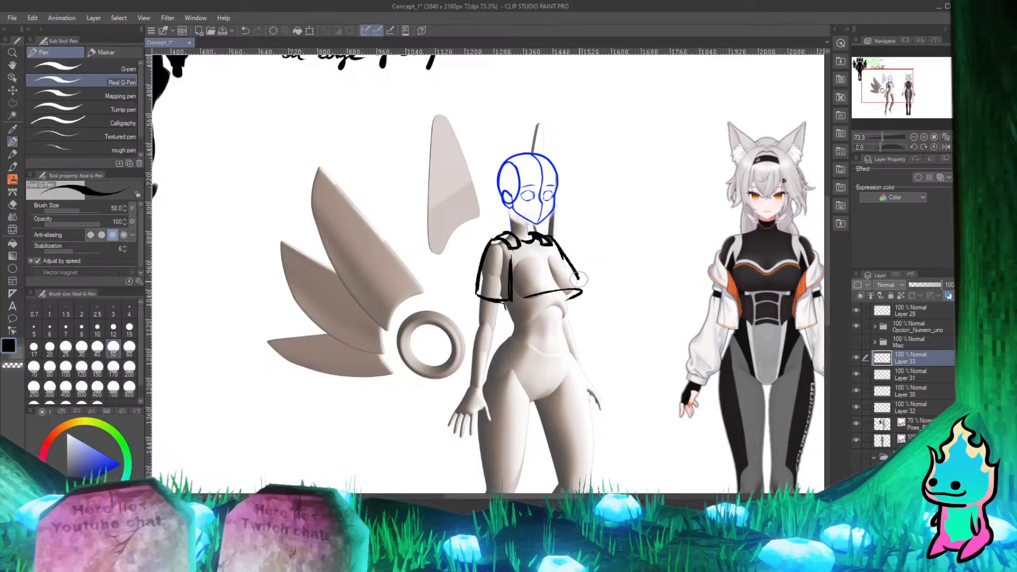
left_click_drag(574, 268, 585, 291)
mouse_move(573, 265)
left_mouse_down()
mouse_move(590, 303)
mouse_move(512, 301)
mouse_move(552, 292)
mouse_move(502, 303)
mouse_move(544, 289)
mouse_move(513, 308)
left_mouse_up()
key("ctrl+z")
left_click_drag(553, 244, 587, 290)
key("e")
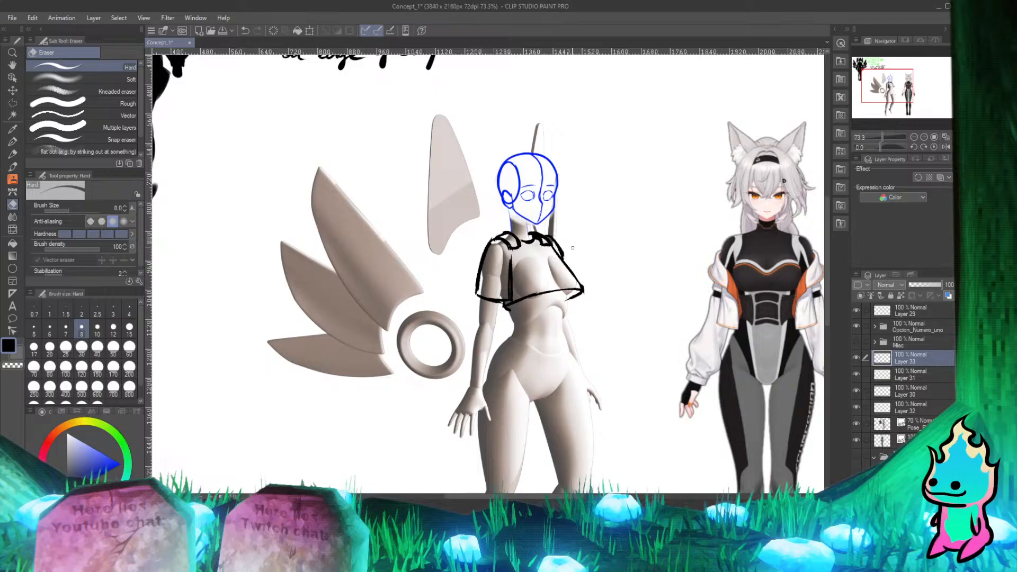
Step: Reinforce the crop top's far shoulder with extra strokes along the outside of the band
key("p")
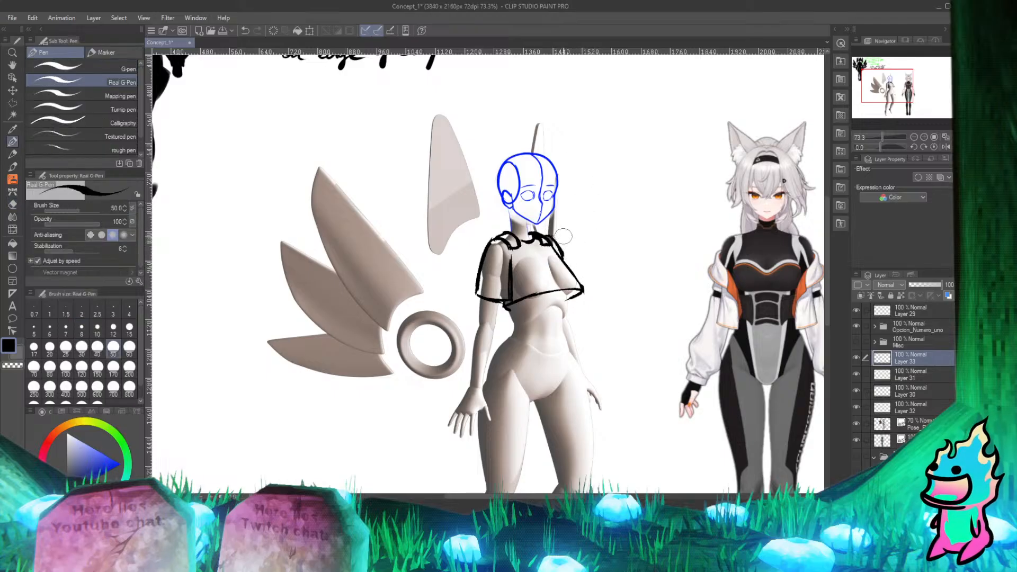
left_click_drag(561, 256, 548, 234)
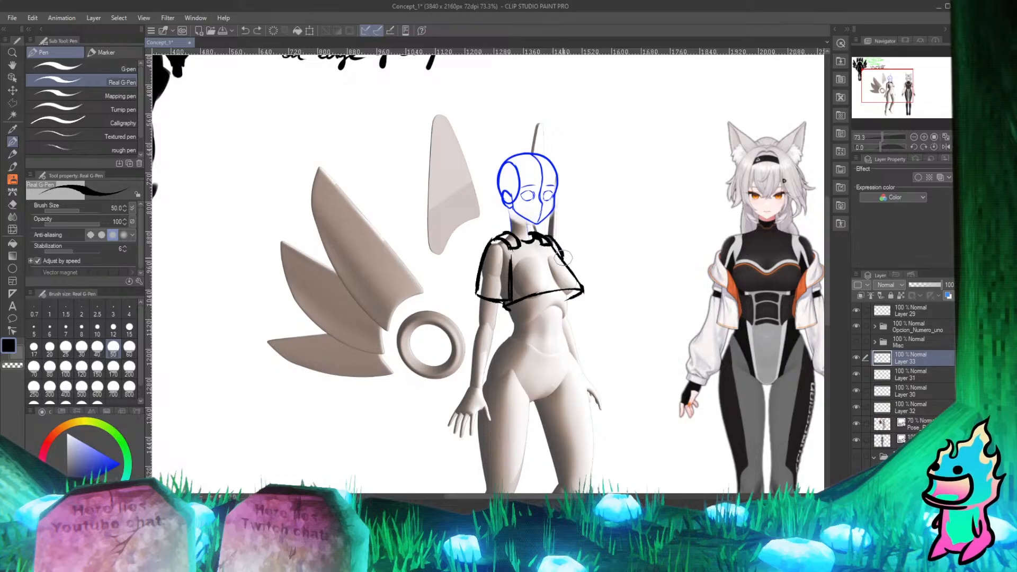
left_click_drag(559, 237, 564, 261)
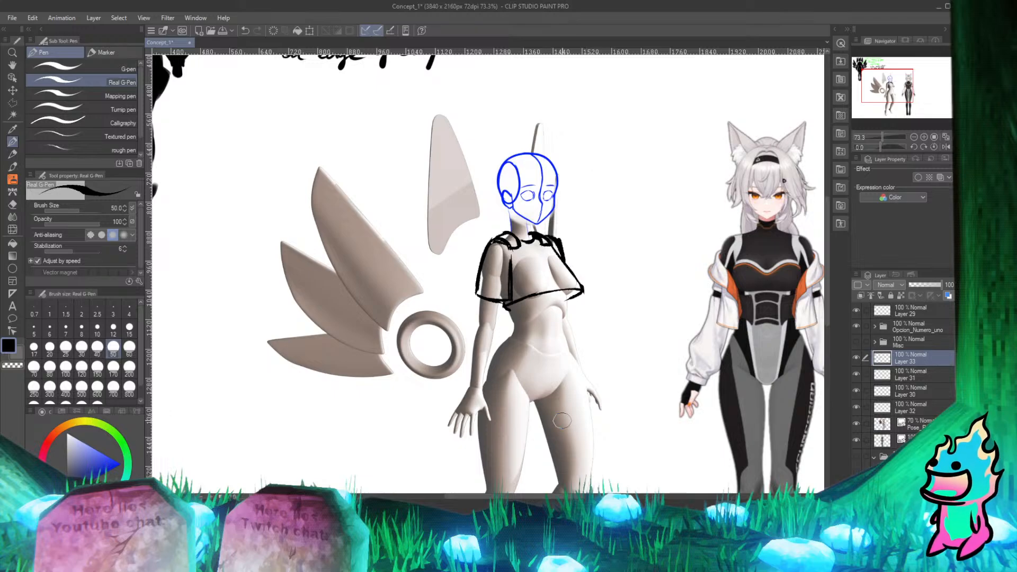
Step: Redraw the sleeve beside the wings with a wider, flared outer edge that meets the hem
scroll(567, 323, "down", 4)
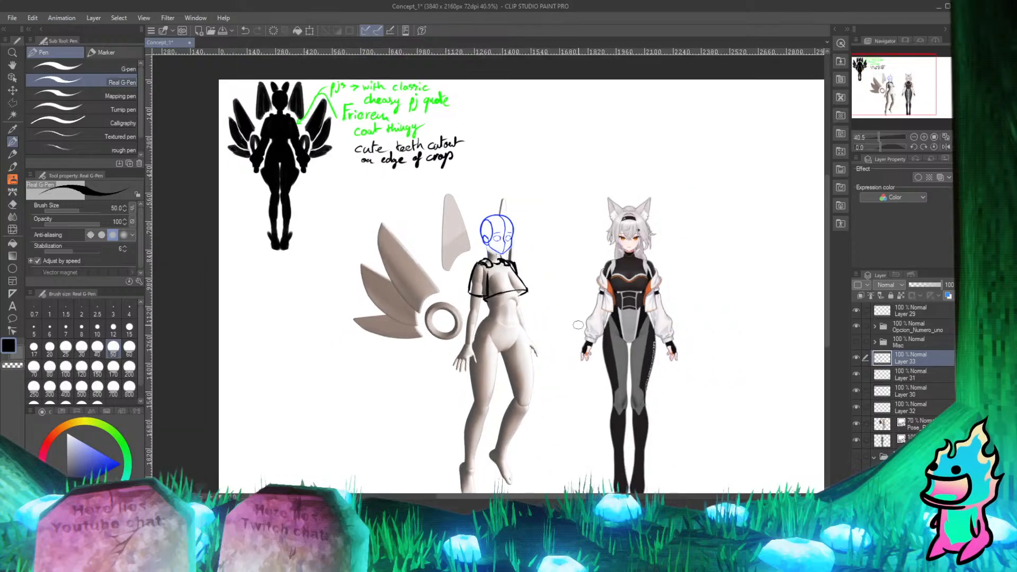
scroll(469, 349, "up", 2)
scroll(469, 350, "up", 2)
scroll(469, 350, "down", 2)
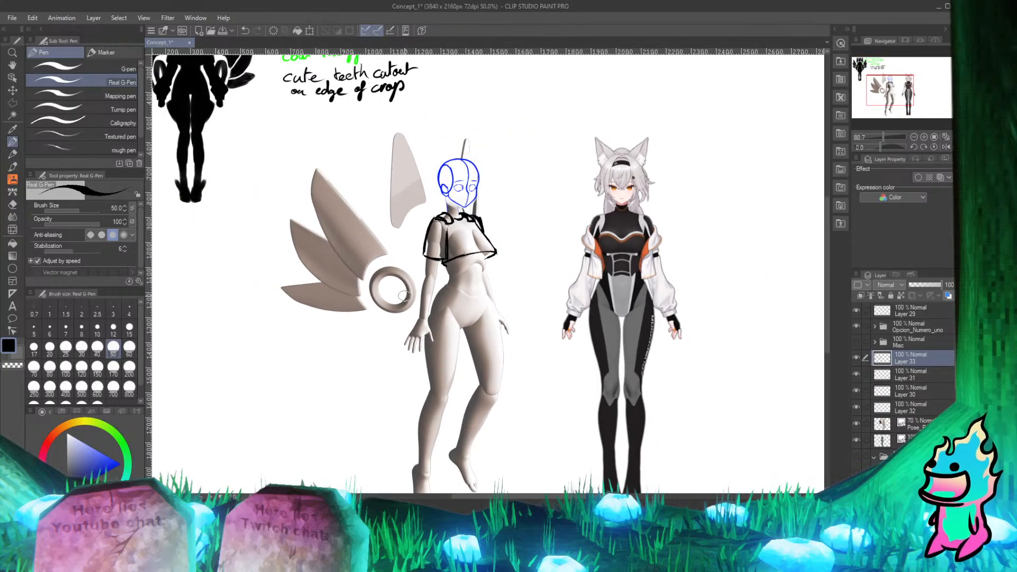
scroll(406, 297, "down", 1)
scroll(407, 297, "up", 2)
scroll(403, 296, "down", 2)
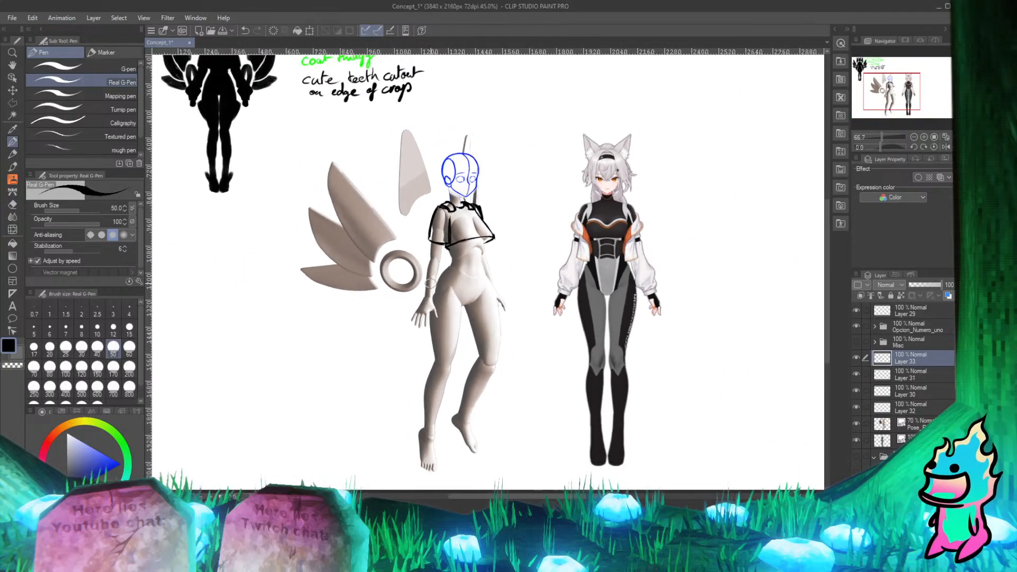
scroll(392, 293, "up", 3)
scroll(383, 290, "down", 1)
scroll(405, 235, "up", 2)
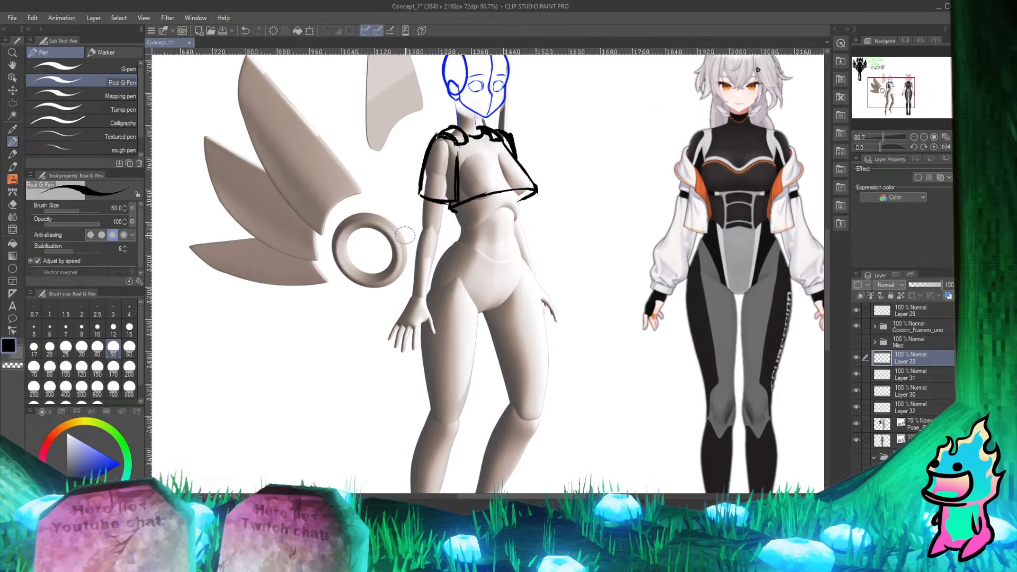
left_click_drag(442, 137, 412, 186)
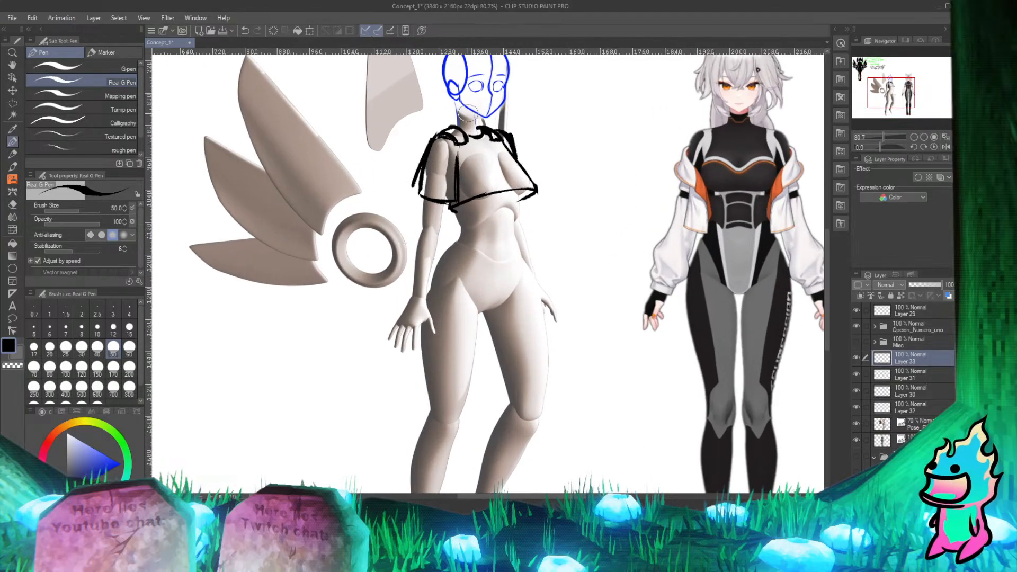
key("ctrl+z")
mouse_move(431, 139)
left_mouse_down()
mouse_move(415, 186)
mouse_move(454, 203)
left_mouse_up()
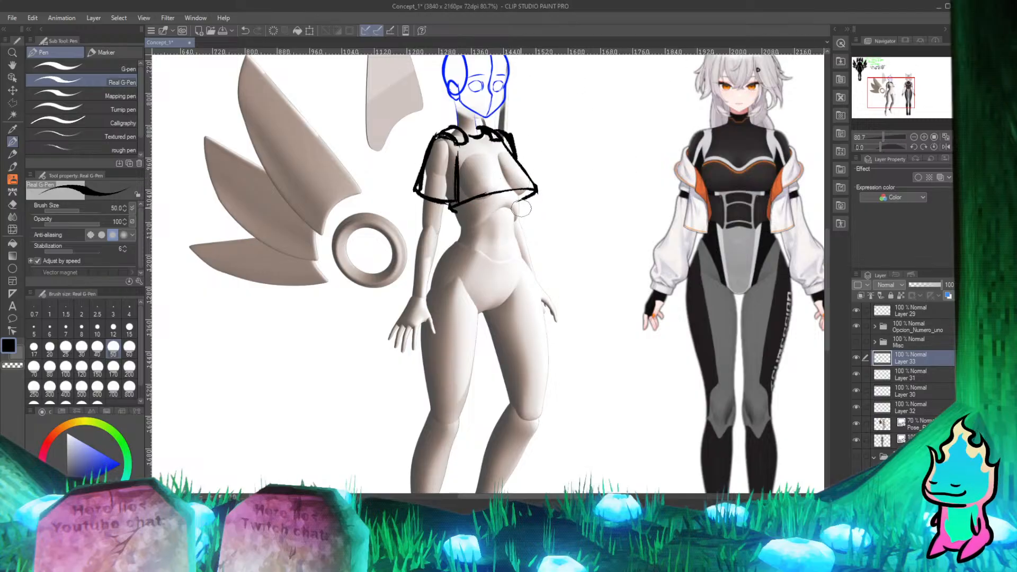
Step: Draw the torso's far contour from the crop top's hem down to the hip, and trim the top's far lower corner
left_click_drag(518, 205, 527, 269)
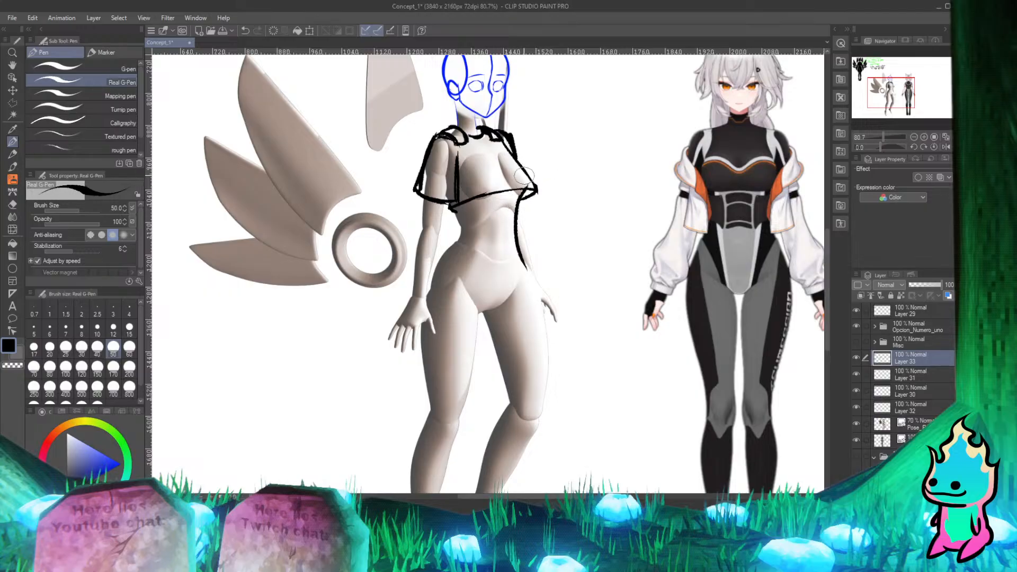
key("e")
key("p")
key("e")
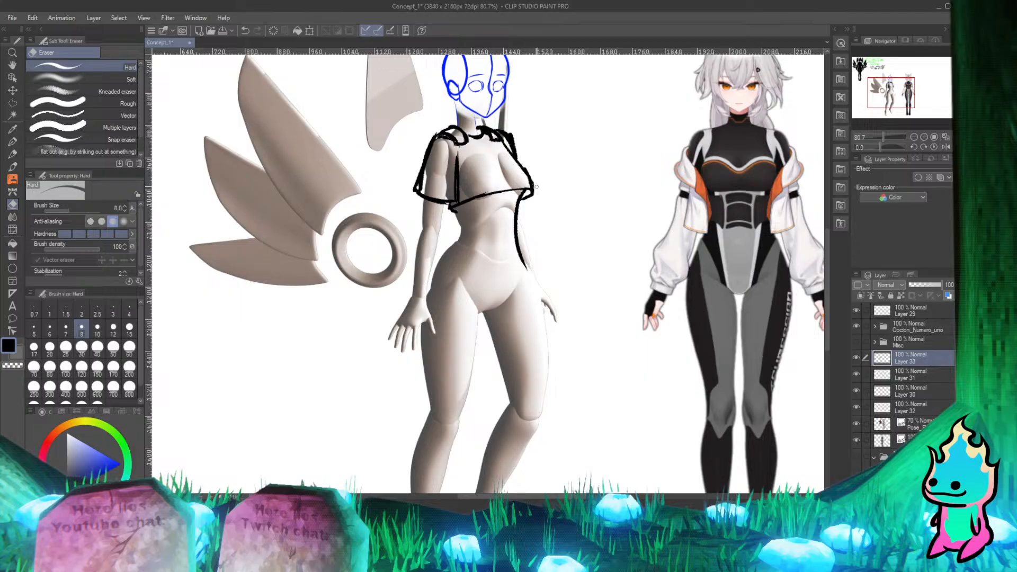
key("p")
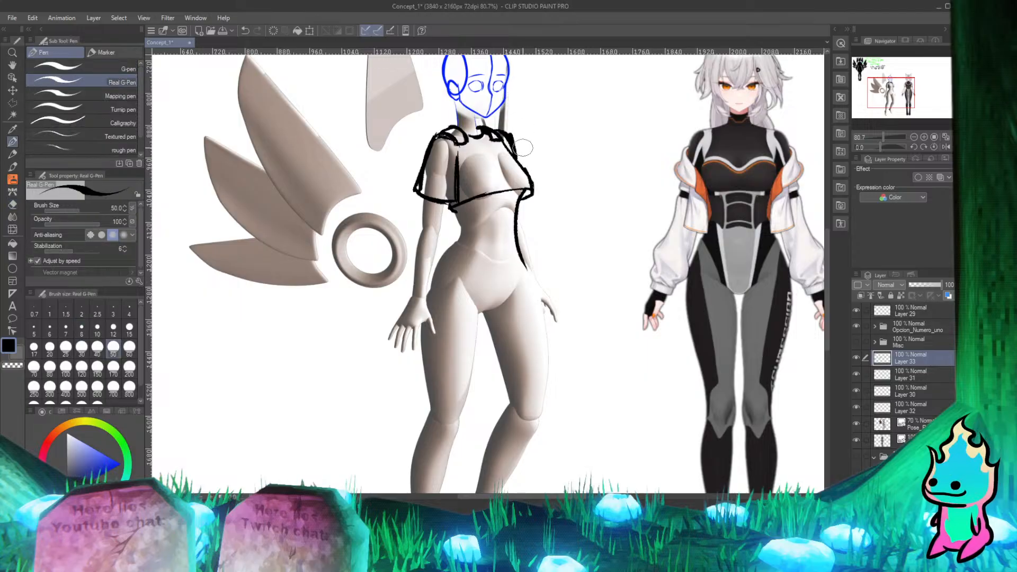
key("e")
key("p")
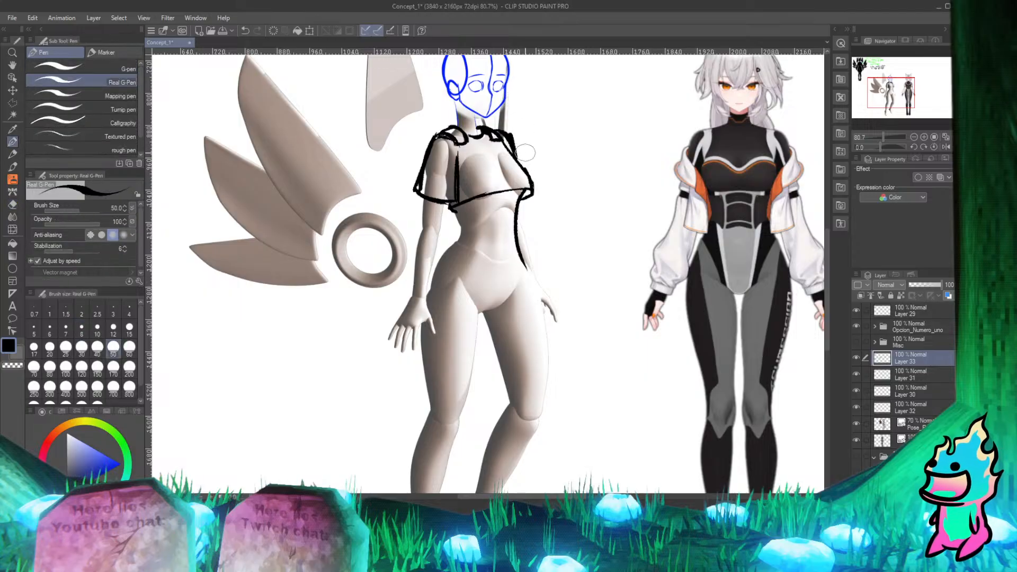
Step: Examine the crop top sketch against the winged silhouette, the handwritten notes and the reference character's outfit
scroll(560, 245, "down", 3)
scroll(560, 245, "down", 1)
scroll(362, 112, "up", 3)
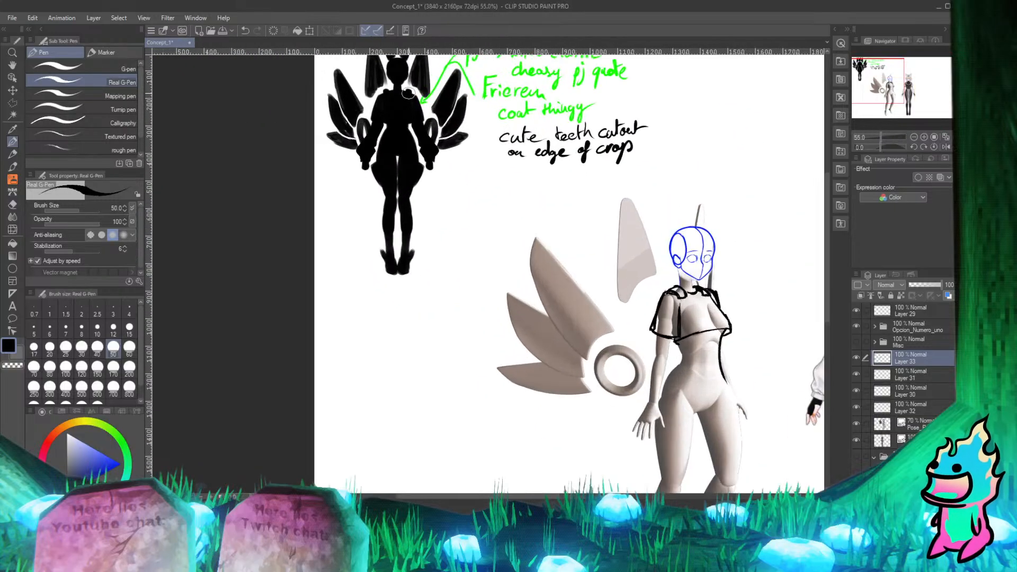
scroll(354, 236, "down", 4)
scroll(526, 239, "up", 3)
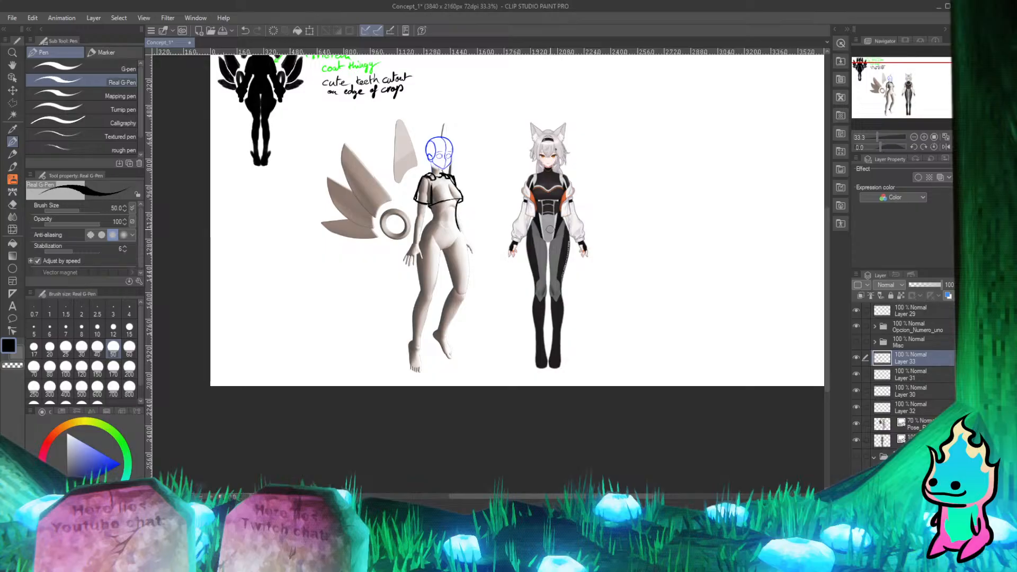
scroll(549, 177, "down", 1)
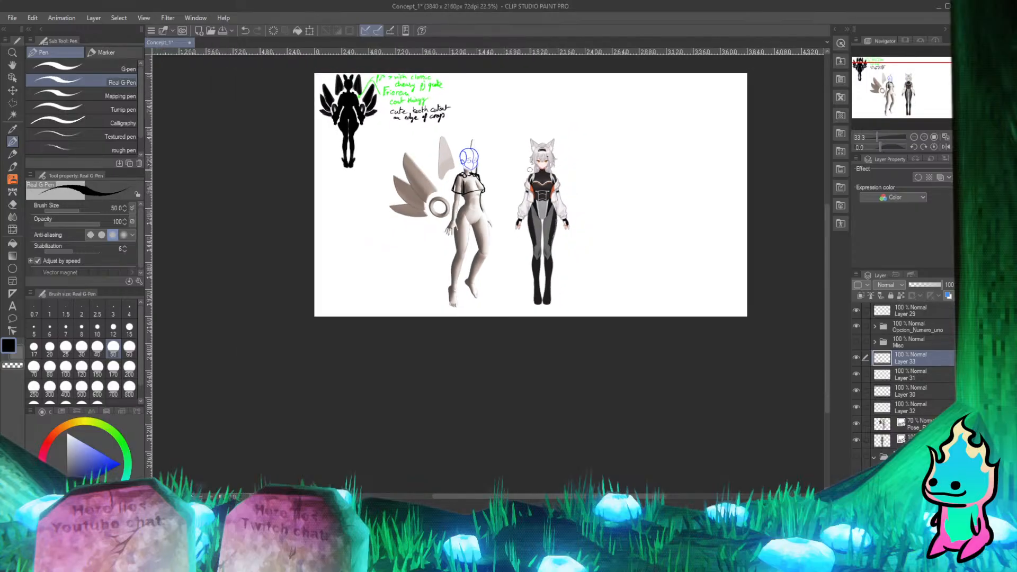
scroll(506, 163, "up", 3)
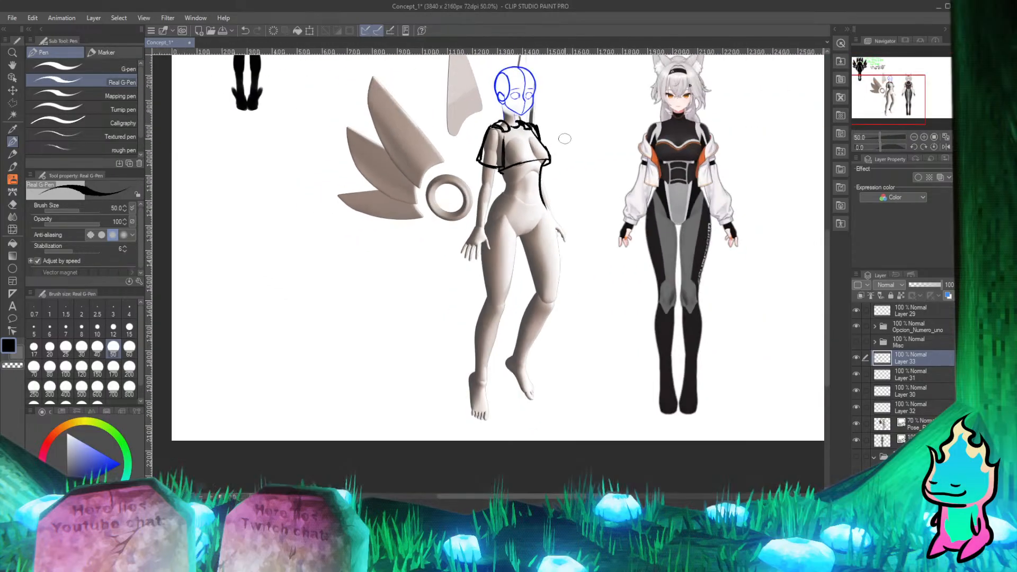
scroll(563, 136, "up", 1)
scroll(530, 106, "down", 2)
scroll(499, 78, "up", 3)
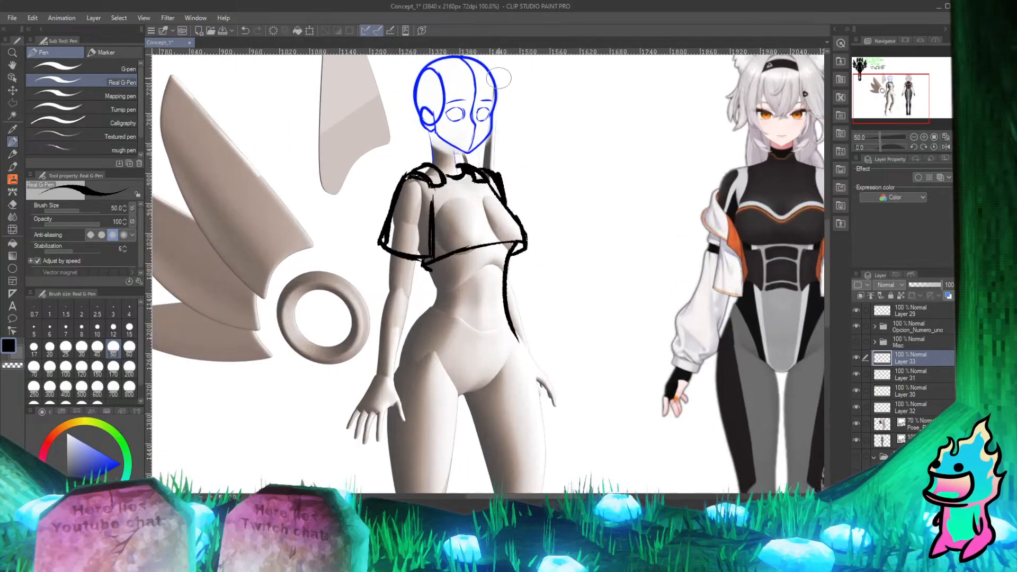
scroll(506, 106, "up", 1)
scroll(513, 132, "down", 2)
scroll(416, 154, "up", 2)
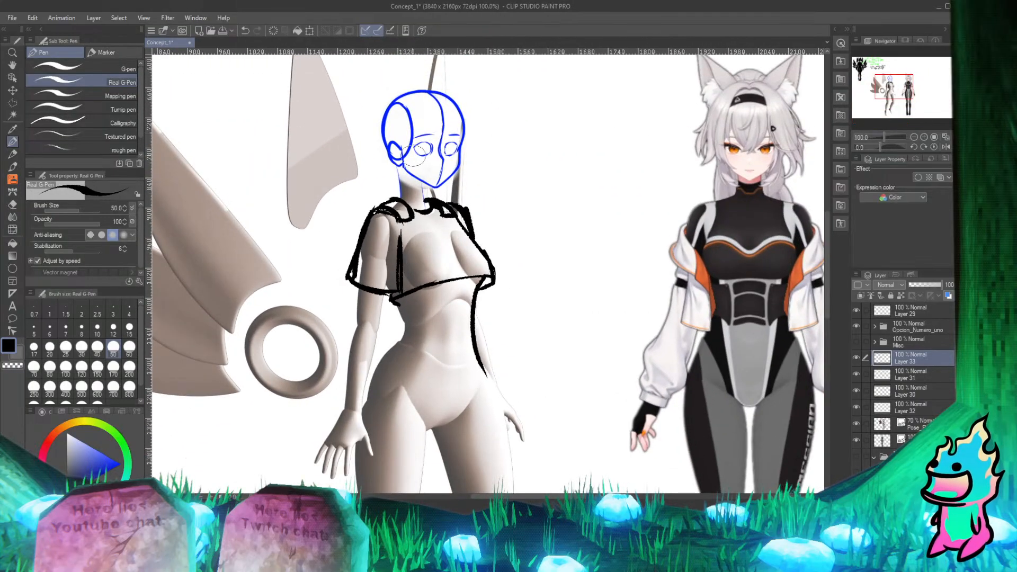
Step: Draw the waist contour on the wing side from the crop top's hem down to the hip, redoing the stroke once
scroll(481, 148, "down", 2)
scroll(408, 313, "up", 2)
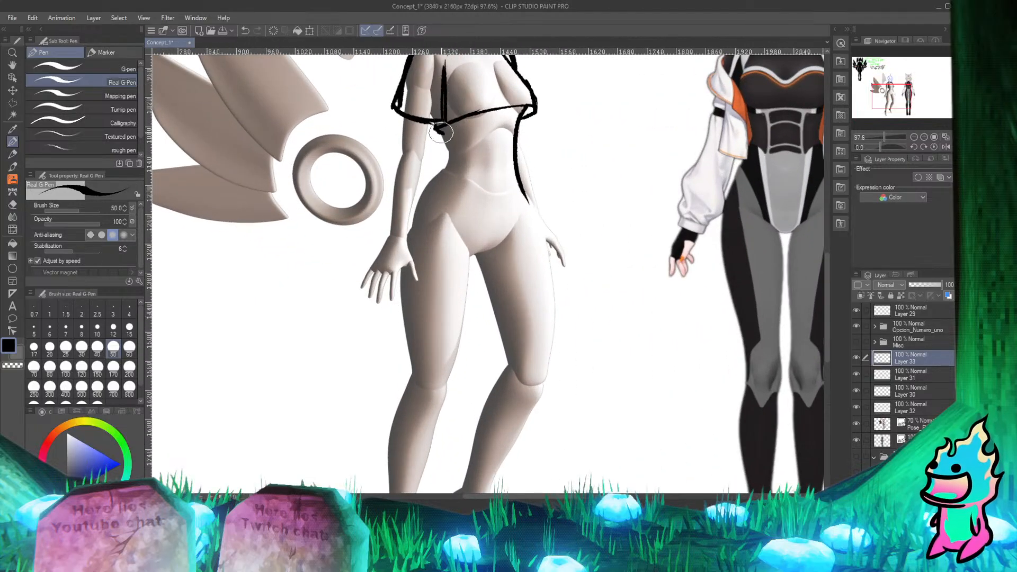
left_click_drag(444, 123, 439, 178)
key("ctrl+z")
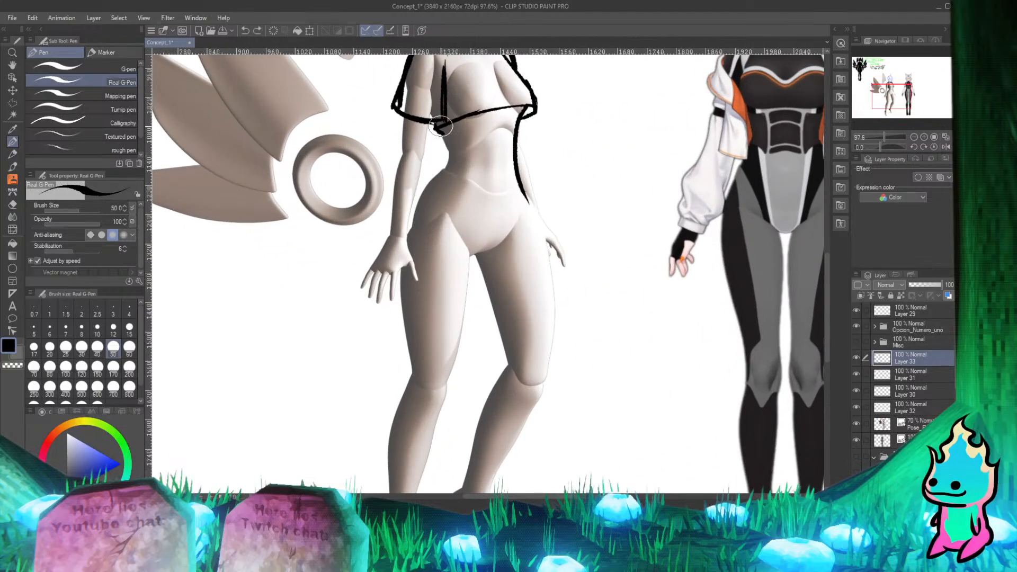
mouse_move(441, 126)
left_mouse_down()
mouse_move(448, 146)
mouse_move(436, 186)
left_mouse_up()
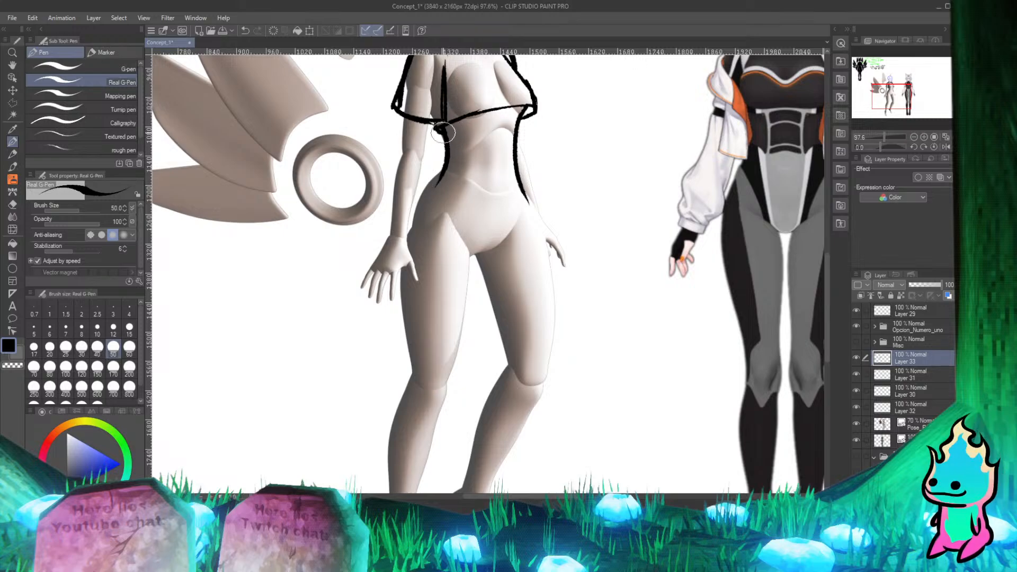
Step: Clean up the wing-side waist line where it meets the crop top's hem, and extend the far hip contour down the outer thigh
key("e")
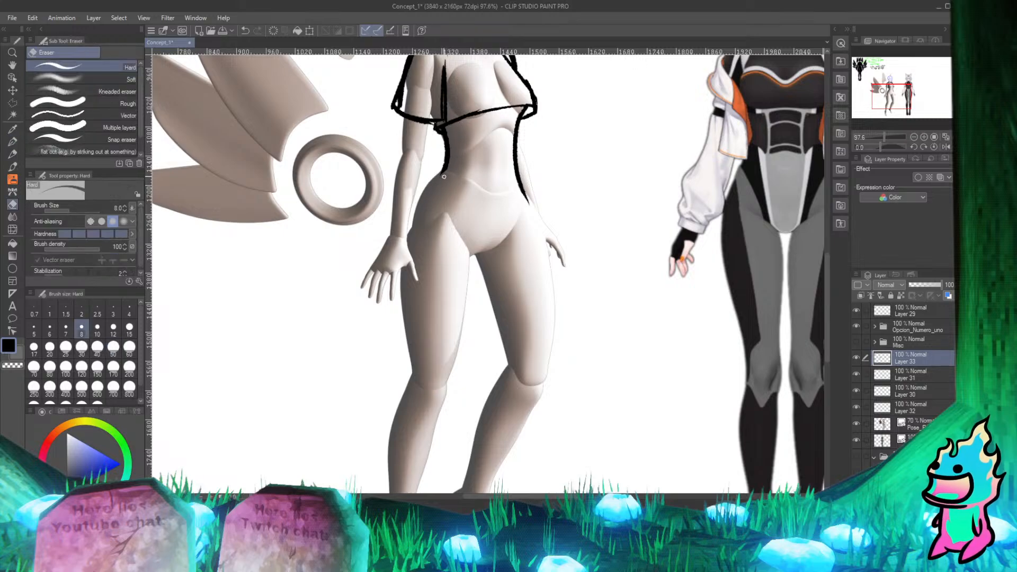
key("p")
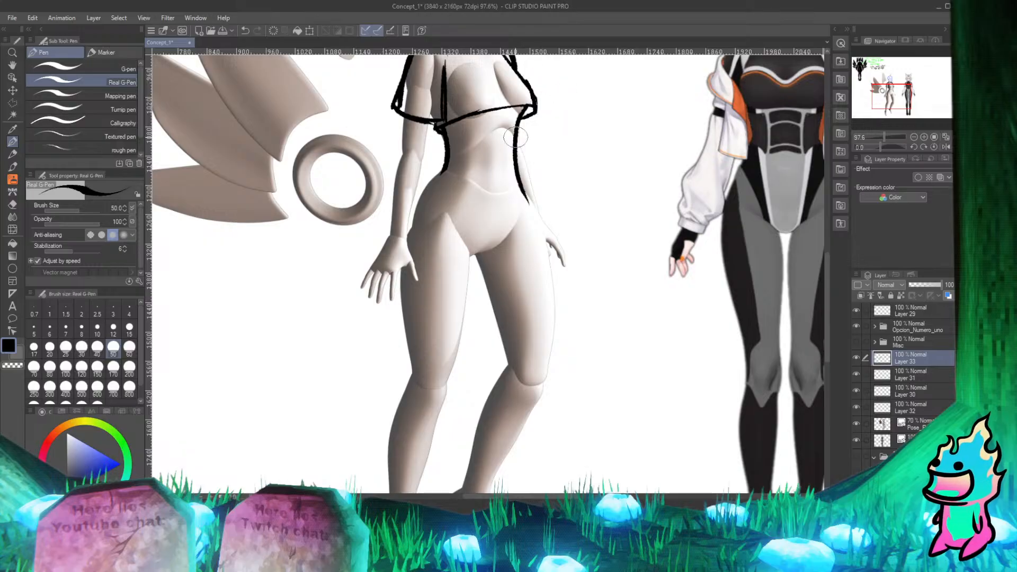
scroll(444, 138, "down", 3)
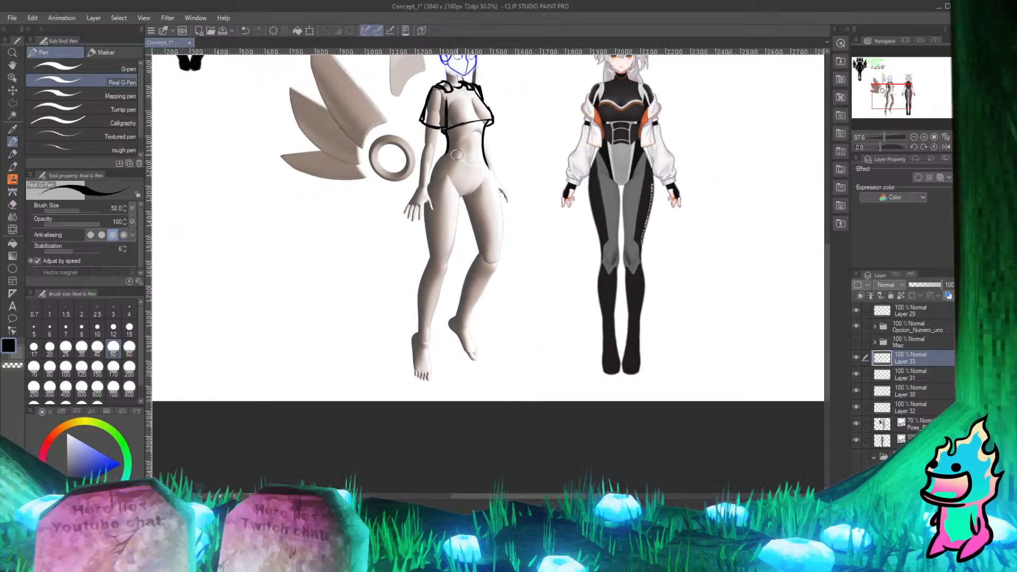
scroll(500, 129, "up", 3)
scroll(454, 183, "down", 2)
scroll(457, 167, "up", 2)
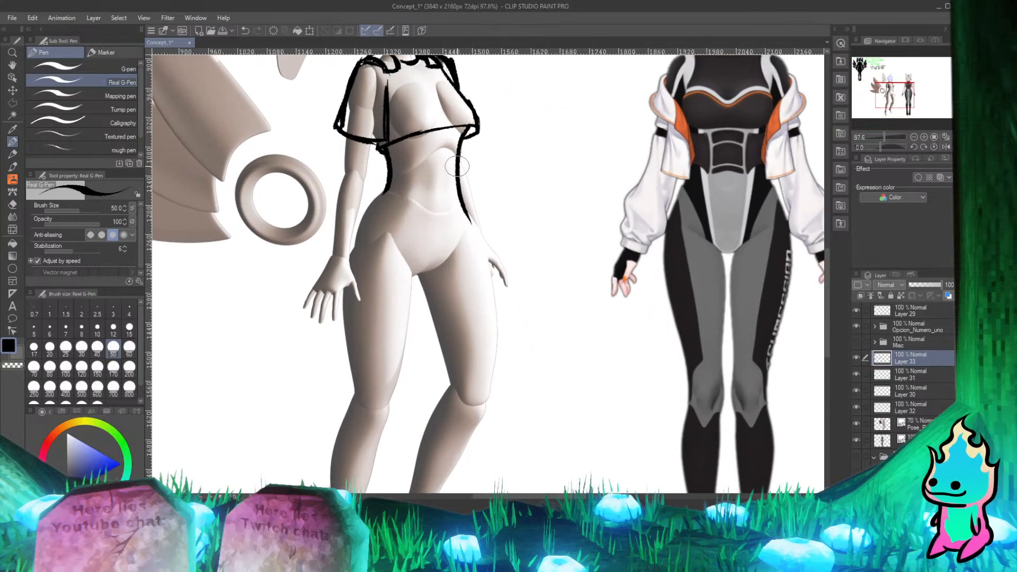
mouse_move(462, 199)
left_mouse_down()
mouse_move(484, 271)
mouse_move(487, 331)
left_mouse_up()
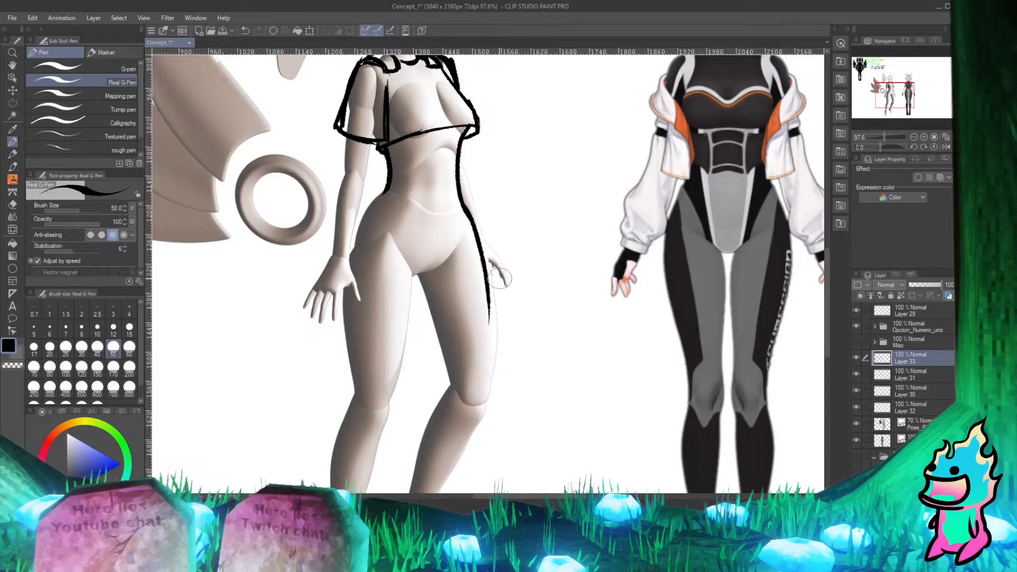
key("ctrl+z")
mouse_move(460, 196)
left_mouse_down()
mouse_move(491, 273)
mouse_move(495, 318)
left_mouse_up()
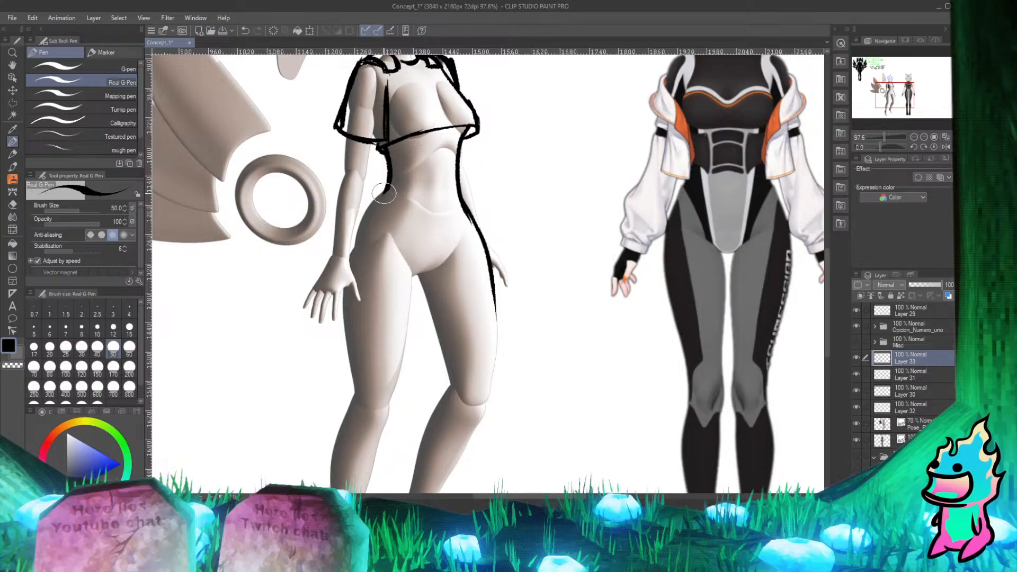
Step: Draw the wing-side hip contour from the waist past the hand to the upper thigh, redoing the first stroke
mouse_move(385, 193)
left_mouse_down()
mouse_move(355, 252)
mouse_move(355, 279)
left_mouse_up()
key("ctrl+z")
mouse_move(382, 195)
left_mouse_down()
mouse_move(355, 236)
mouse_move(344, 313)
left_mouse_up()
mouse_move(358, 231)
left_mouse_down()
mouse_move(343, 288)
mouse_move(346, 336)
left_mouse_up()
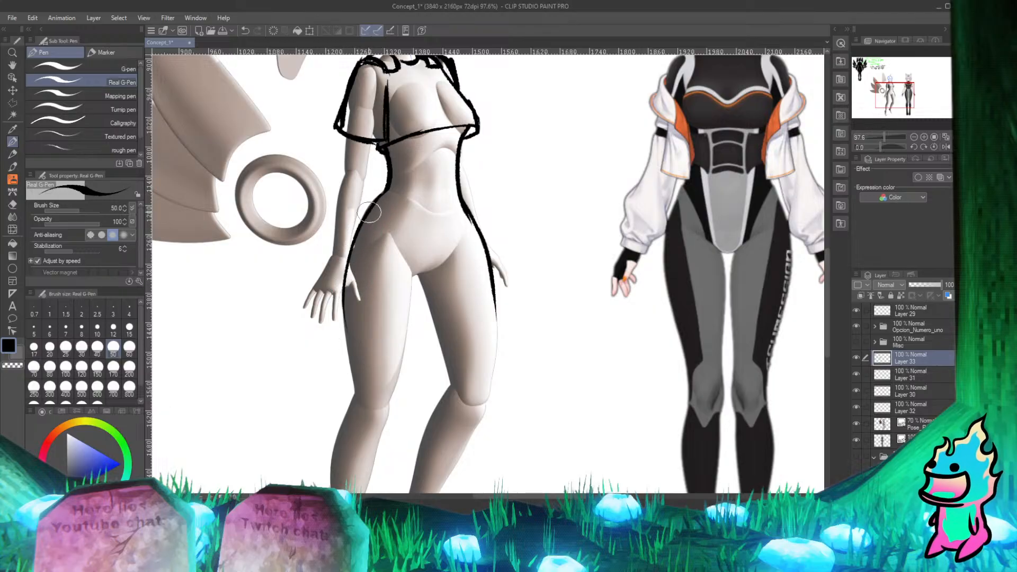
key("e")
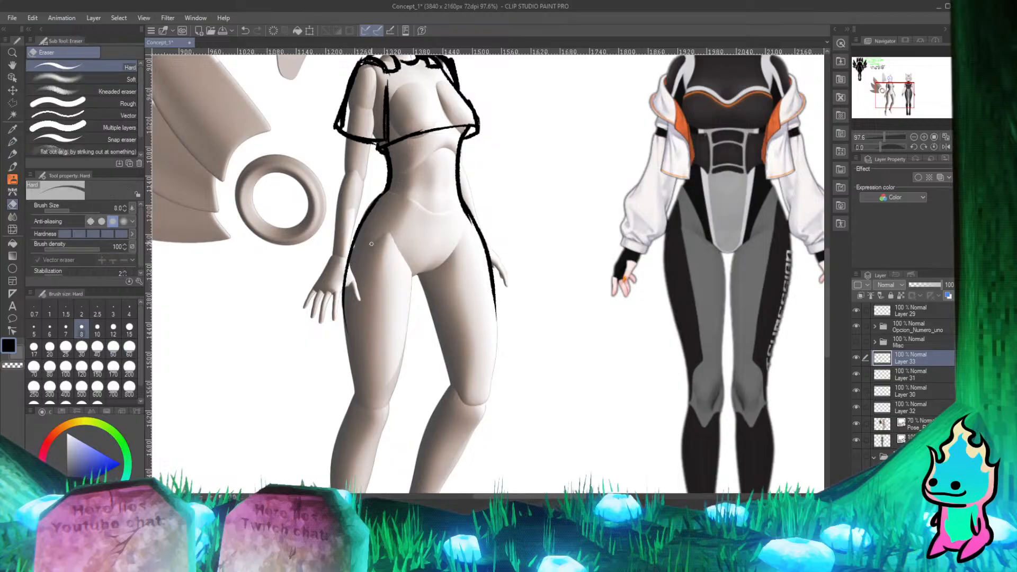
key("p")
Step: Try several strokes for the wing-side outer thigh contour from the hand down to the knee, undoing each one
left_click_drag(346, 273, 359, 399)
key("ctrl+z")
left_click_drag(343, 285, 359, 417)
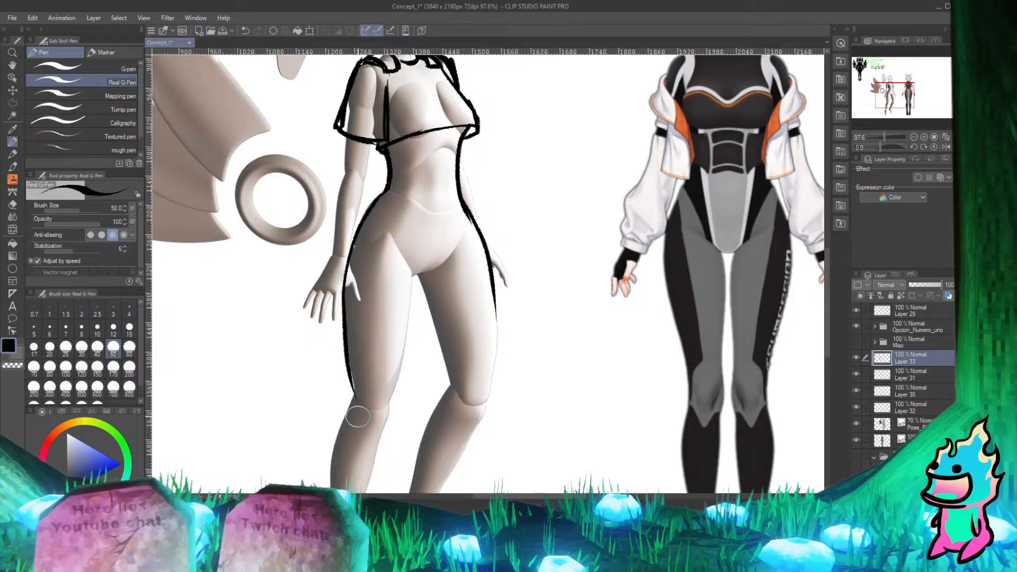
key("ctrl+z")
left_click_drag(344, 302, 361, 398)
key("ctrl+z")
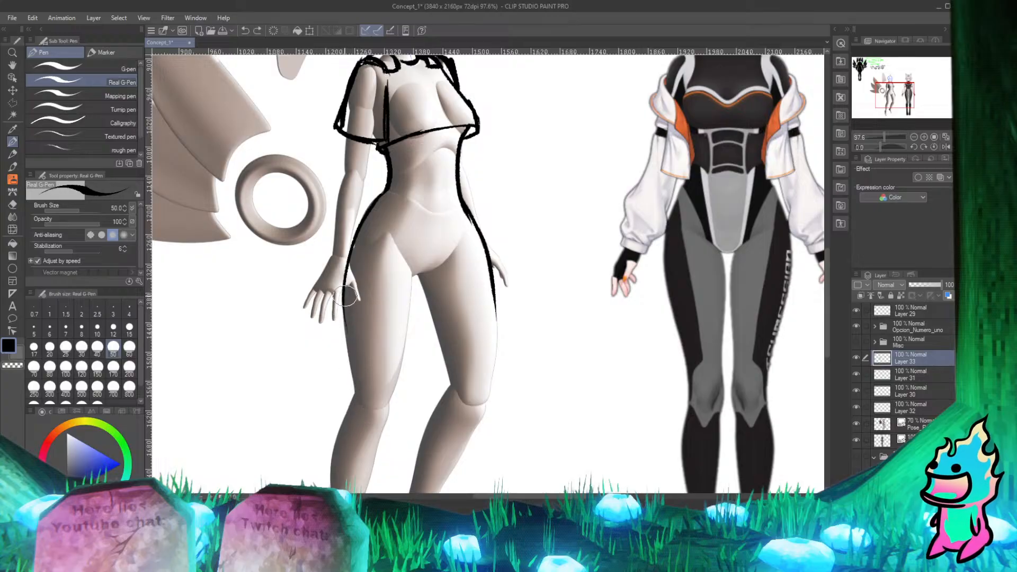
left_click_drag(344, 286, 360, 410)
key("ctrl+z")
left_click_drag(343, 286, 359, 416)
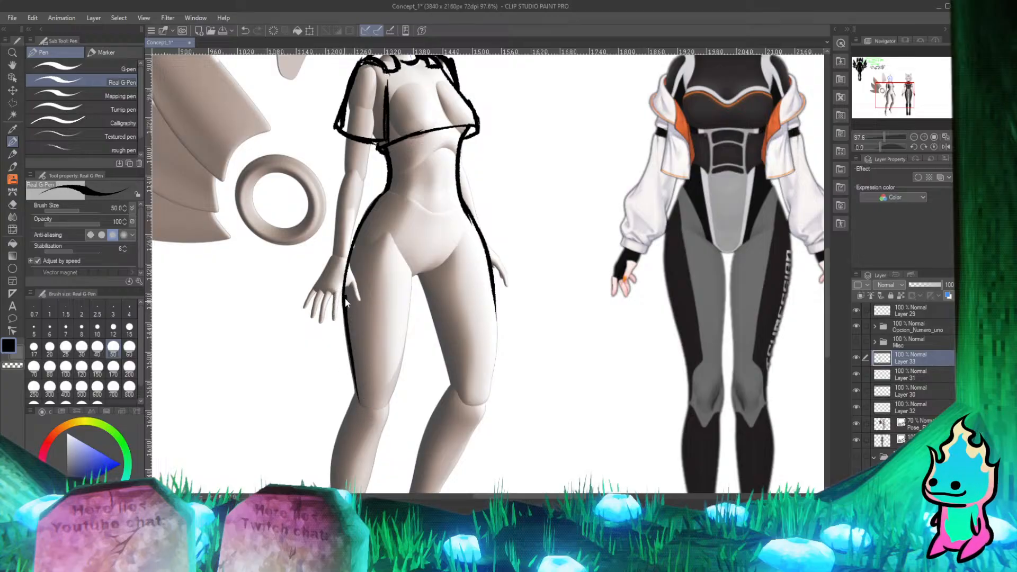
key("ctrl+z")
mouse_move(344, 281)
left_mouse_down()
mouse_move(359, 410)
mouse_move(345, 300)
mouse_move(356, 401)
left_mouse_up()
key("ctrl+z")
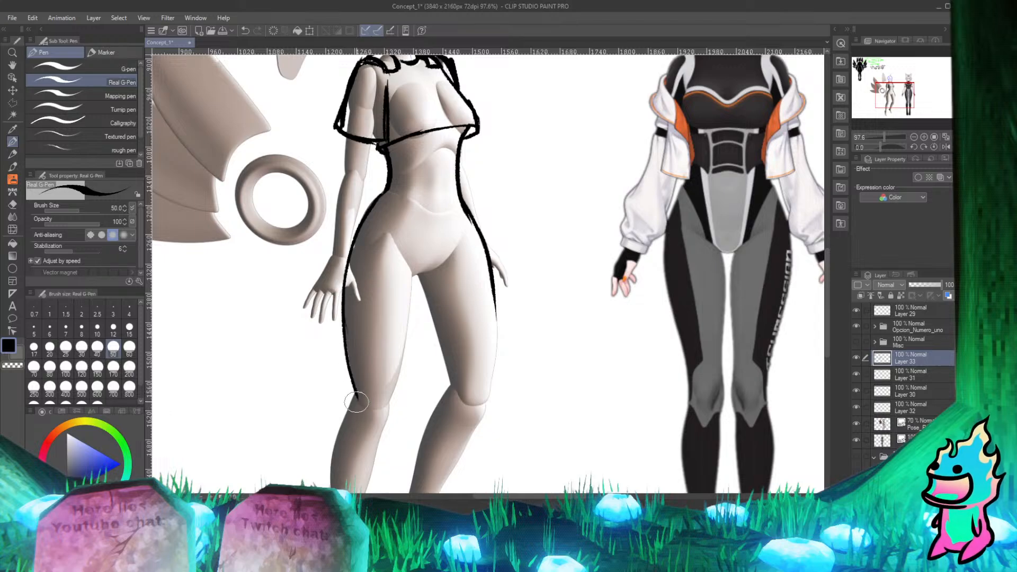
key("ctrl+z")
left_click_drag(343, 286, 355, 400)
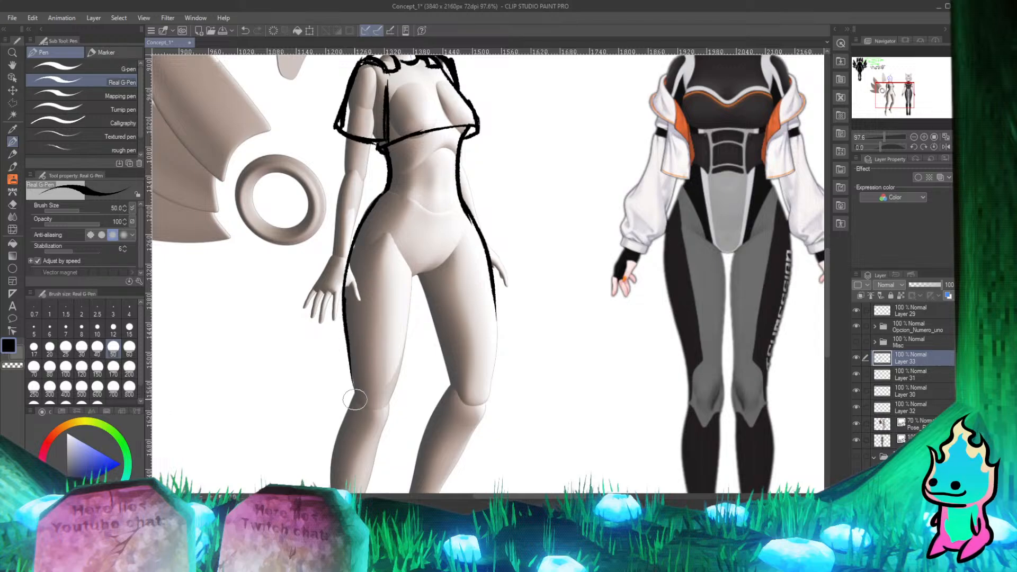
key("ctrl+z")
Step: Sketch a head construction sphere with an oval on each side, in the empty space between the mannequin's head and the reference character
left_click_drag(261, 431, 216, 477)
left_click_drag(278, 387, 290, 254)
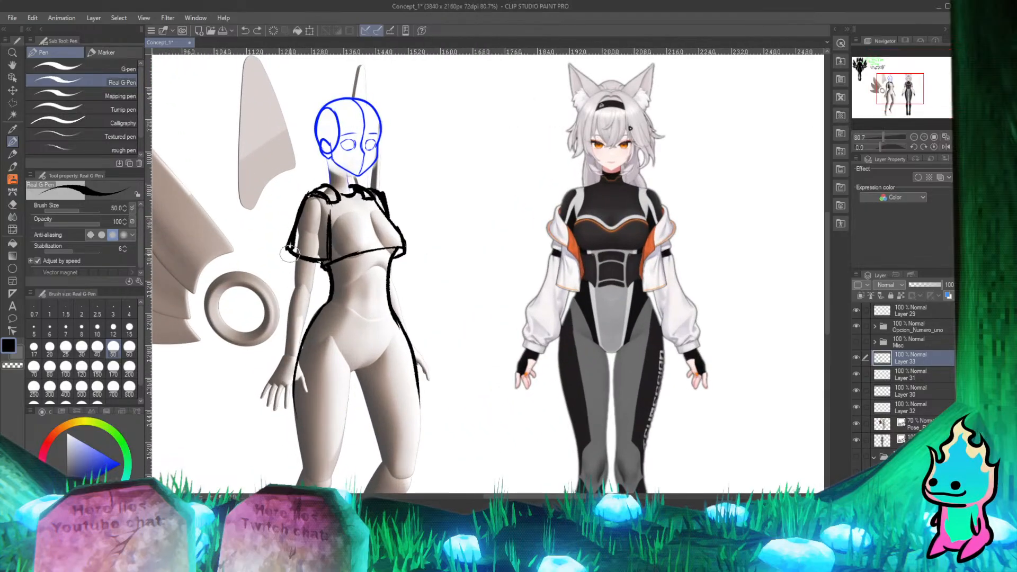
left_click_drag(241, 316, 212, 344)
left_click_drag(271, 220, 281, 242)
mouse_move(456, 156)
left_mouse_down()
mouse_move(409, 232)
mouse_move(491, 171)
mouse_move(435, 245)
mouse_move(459, 221)
mouse_move(473, 167)
mouse_move(494, 194)
mouse_move(477, 233)
left_mouse_up()
mouse_move(441, 162)
left_mouse_down()
mouse_move(429, 233)
mouse_move(418, 198)
left_mouse_up()
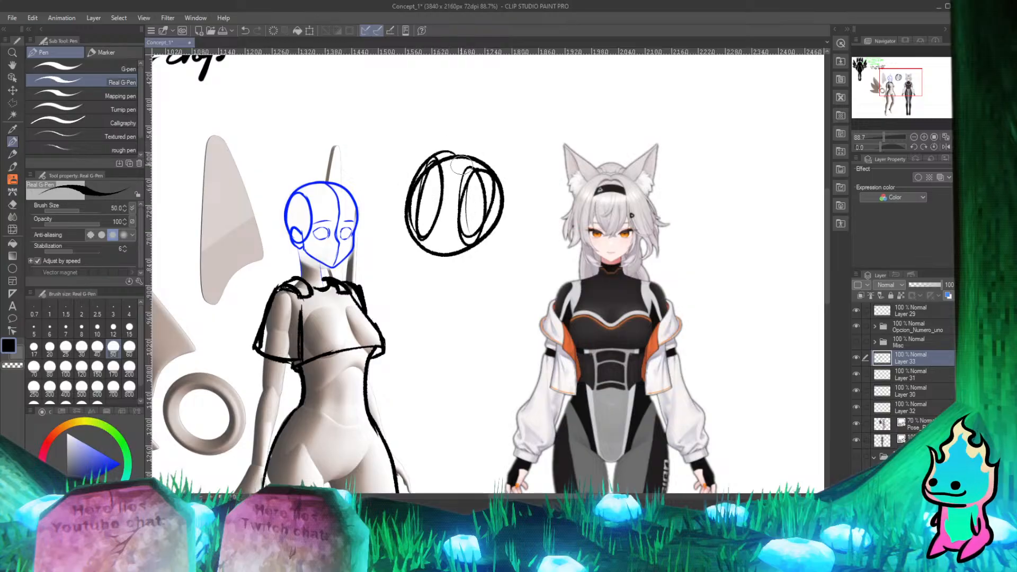
left_click_drag(464, 208, 498, 205)
Step: Erase the sphere's edge outside the oval nearest the reference character, and redraw that oval's outline with heavier lines
key("e")
left_click_drag(500, 191, 493, 232)
key("p")
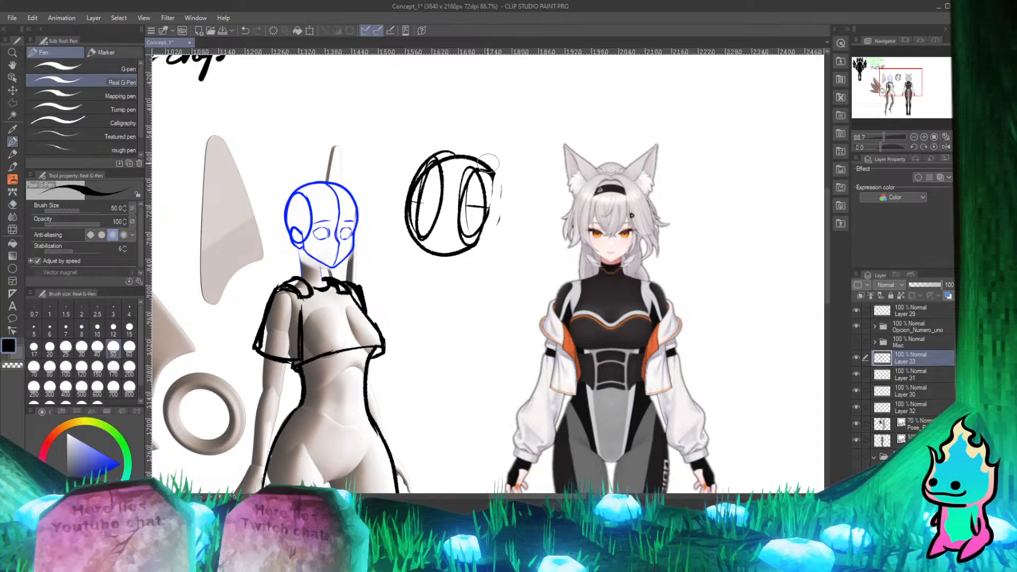
mouse_move(490, 162)
left_mouse_down()
mouse_move(465, 175)
mouse_move(501, 191)
mouse_move(477, 215)
left_mouse_up()
key("ctrl+z")
mouse_move(479, 168)
left_mouse_down()
mouse_move(463, 205)
mouse_move(488, 226)
mouse_move(481, 165)
mouse_move(463, 232)
mouse_move(492, 174)
left_mouse_up()
Step: Try thickening the oval nearest the mannequin, undo the heavy strokes, and erase that oval from the sphere
mouse_move(424, 159)
left_mouse_down()
mouse_move(419, 238)
mouse_move(431, 237)
left_mouse_up()
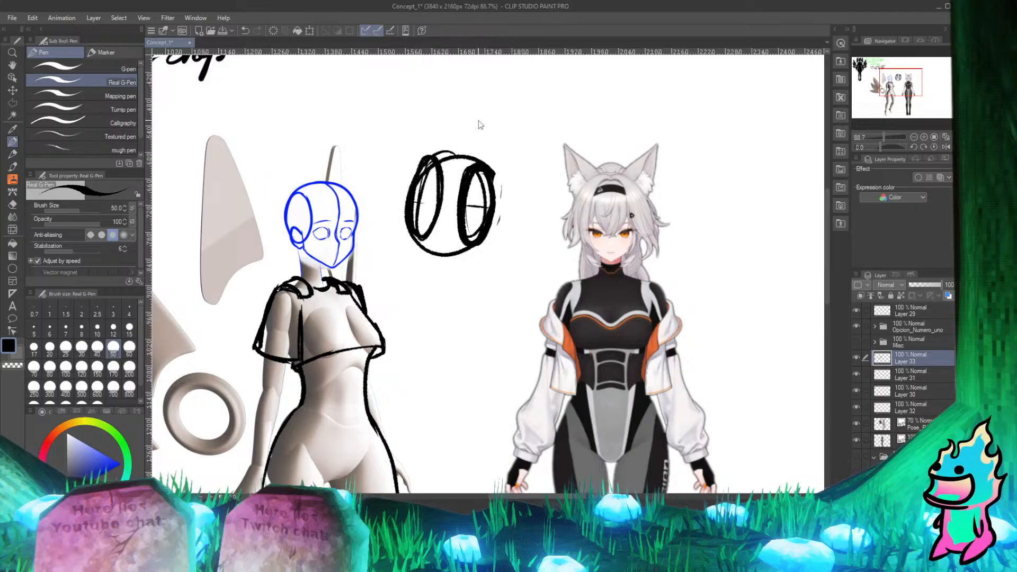
key("ctrl+z")
key("ctrl+z")
key("ctrl+y")
key("e")
mouse_move(447, 172)
left_mouse_down()
mouse_move(443, 197)
mouse_move(423, 211)
left_mouse_up()
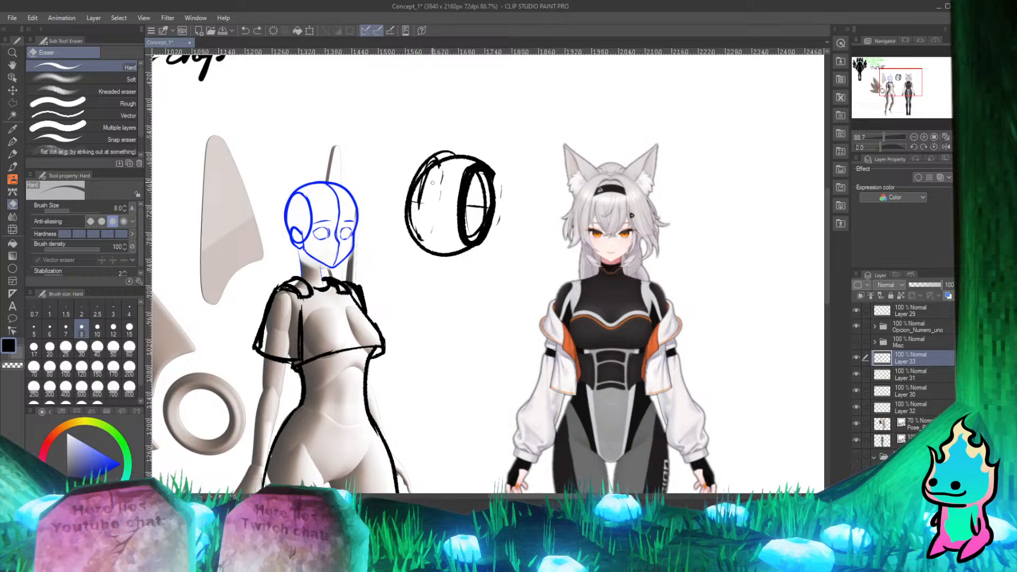
Step: Draw the face's curved centre line from the sphere's crown down to the chin, and sketch the jaw below the sphere
key("p")
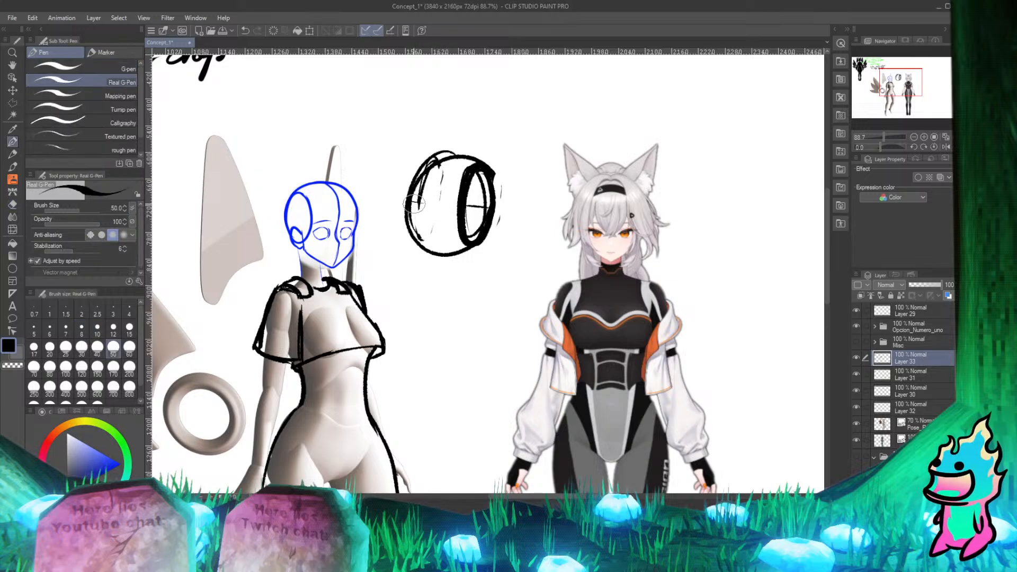
left_click_drag(451, 159, 430, 256)
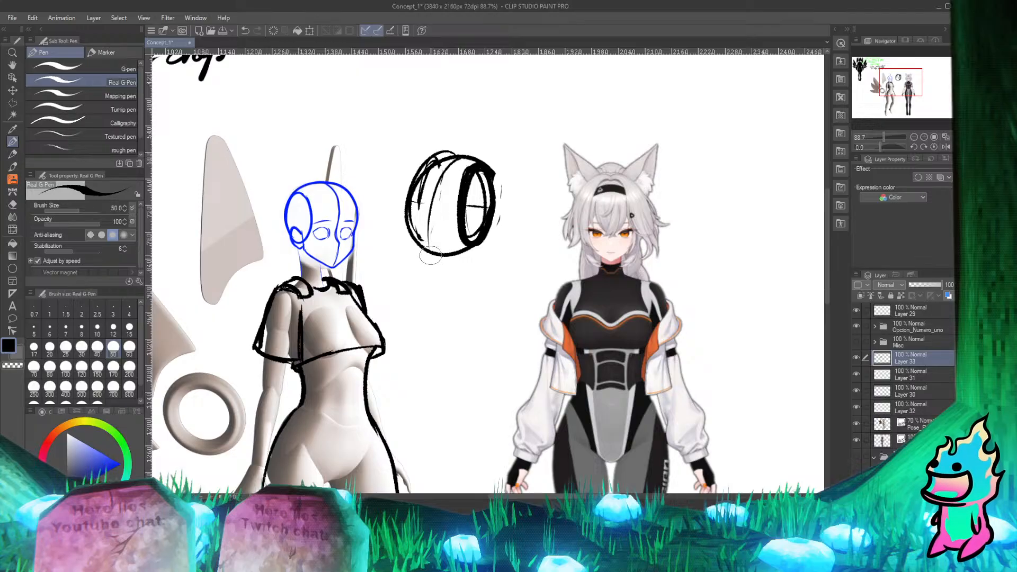
left_click_drag(450, 157, 427, 260)
left_click_drag(434, 183, 428, 273)
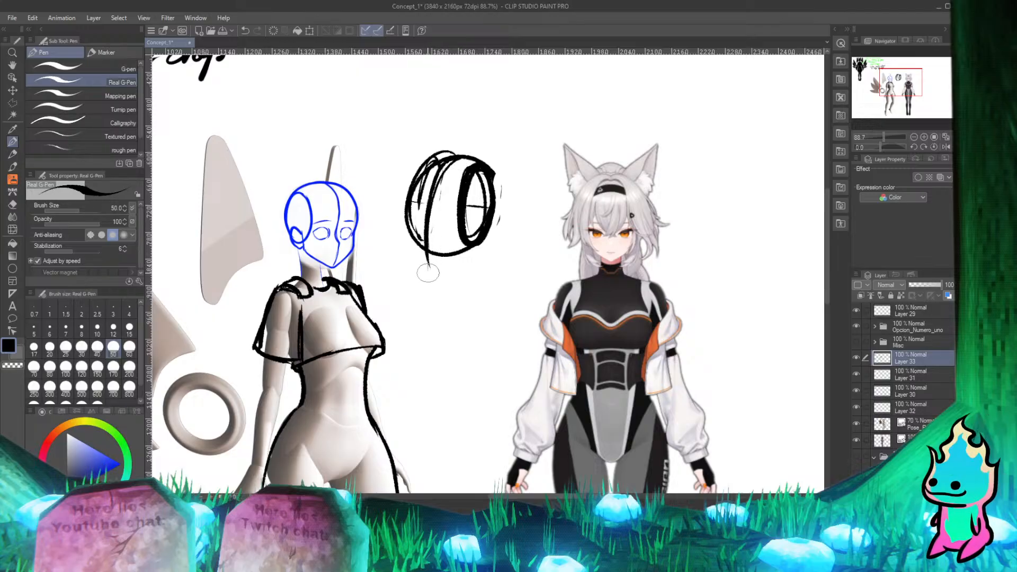
mouse_move(430, 236)
left_mouse_down()
mouse_move(439, 271)
mouse_move(453, 271)
mouse_move(486, 225)
mouse_move(473, 258)
mouse_move(486, 211)
mouse_move(433, 273)
mouse_move(486, 213)
mouse_move(428, 271)
mouse_move(411, 221)
mouse_move(432, 271)
mouse_move(403, 211)
mouse_move(419, 260)
mouse_move(412, 240)
left_mouse_up()
key("ctrl+z")
key("ctrl+z")
Step: Refine the cheek contour of the head study on the mannequin's side, and add horizontal guidelines across the face
key("e")
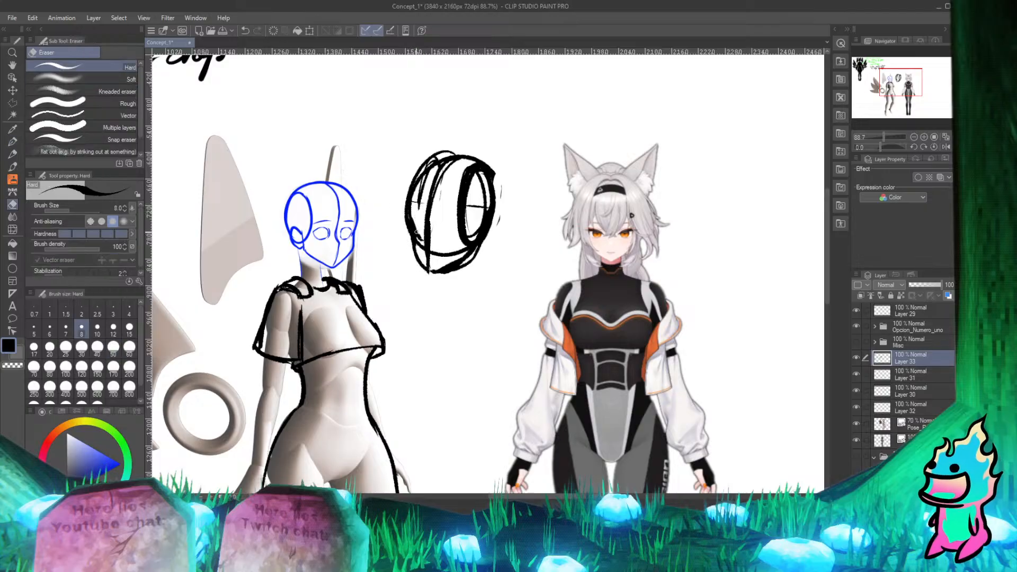
key("p")
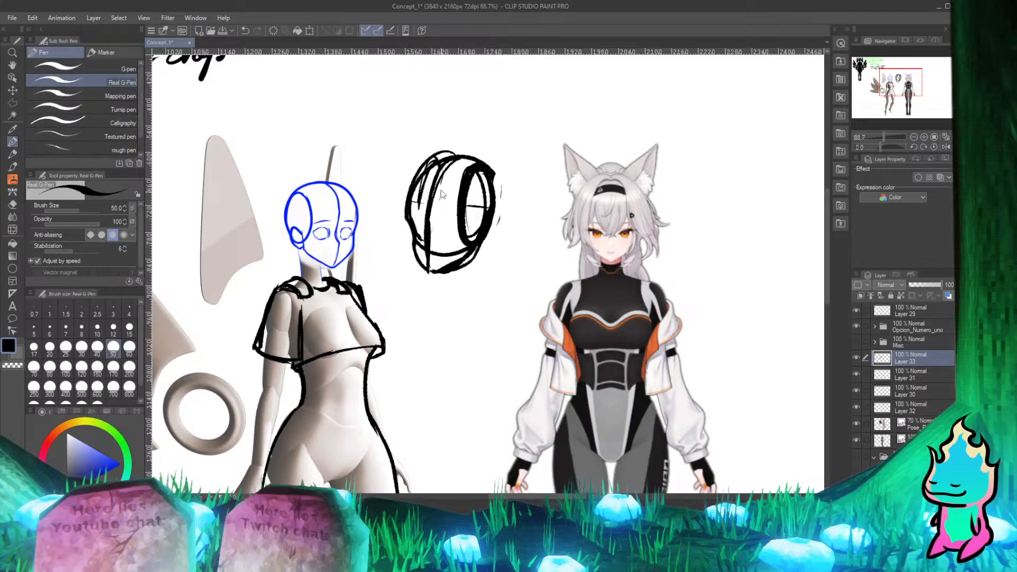
key("ctrl+z")
left_click_drag(407, 208, 416, 250)
key("e")
key("p")
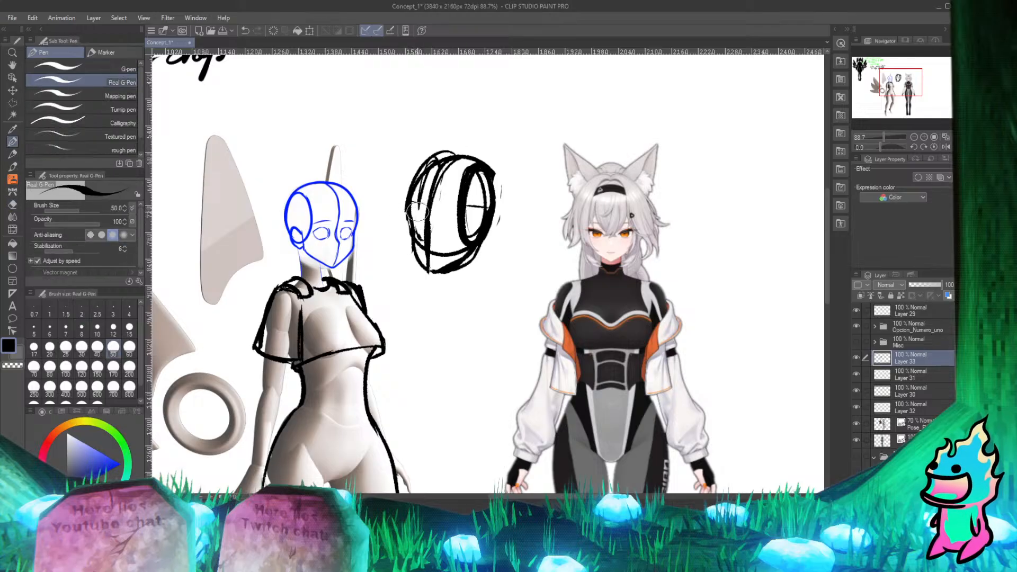
mouse_move(406, 202)
left_mouse_down()
mouse_move(456, 200)
mouse_move(417, 218)
mouse_move(480, 214)
left_mouse_up()
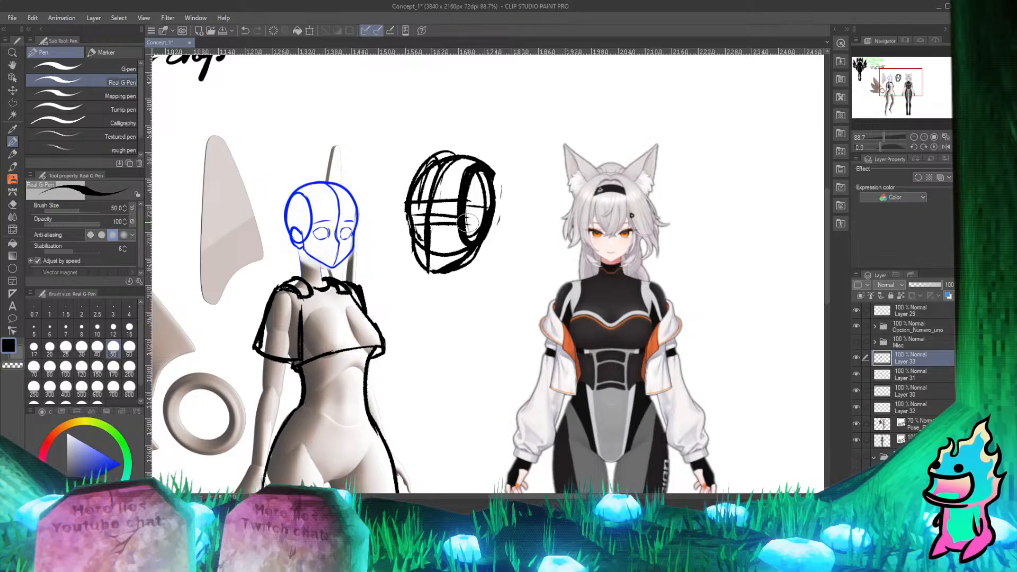
Step: Undo the entire head construction study beside the mannequin
key("ctrl+z")
key("ctrl+z")
key("ctrl+z")
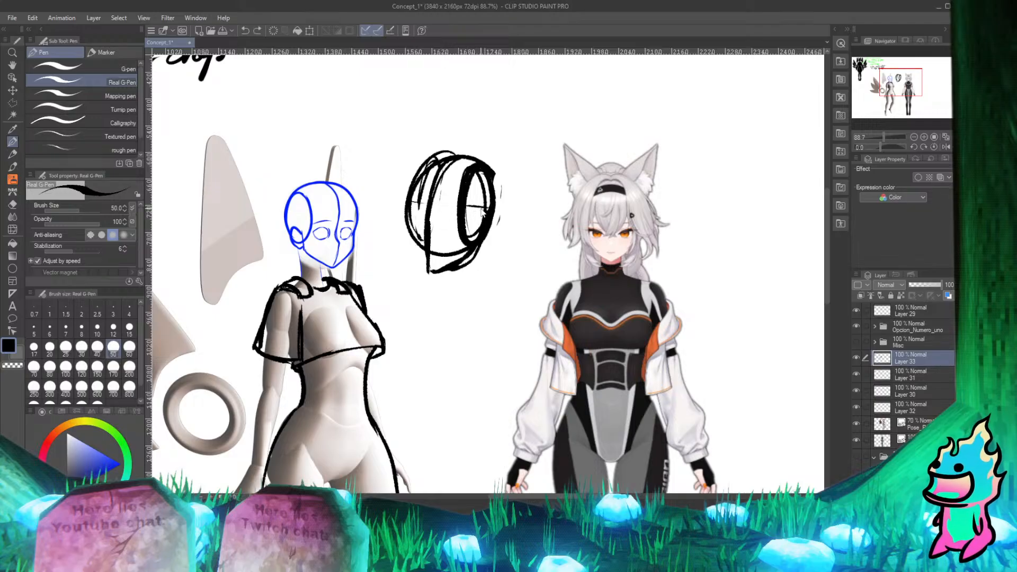
key("ctrl+z")
key("ctrl+z")
key("ctrl+z")
key("ctrl+z")
key("ctrl+z")
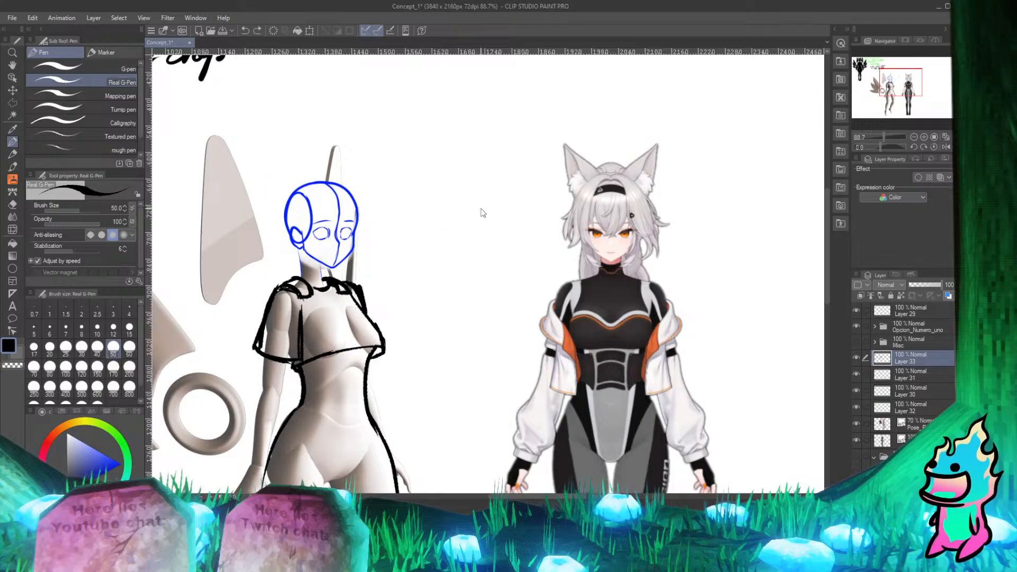
key("ctrl+y")
key("ctrl+z")
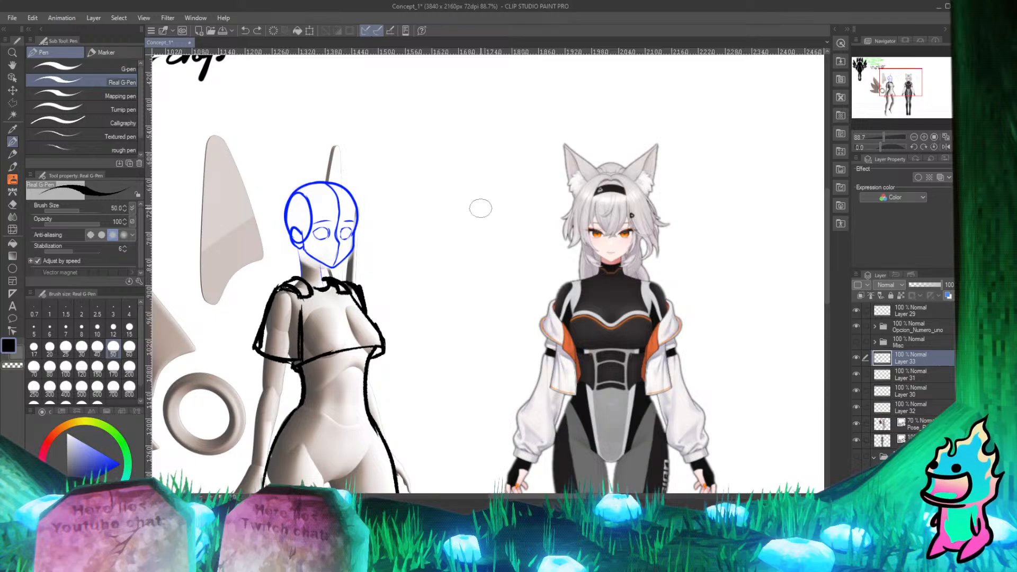
Step: Hide Layer 32 to compare the mannequin's head with the blue head sketch, and show the layer again
scroll(290, 274, "down", 3)
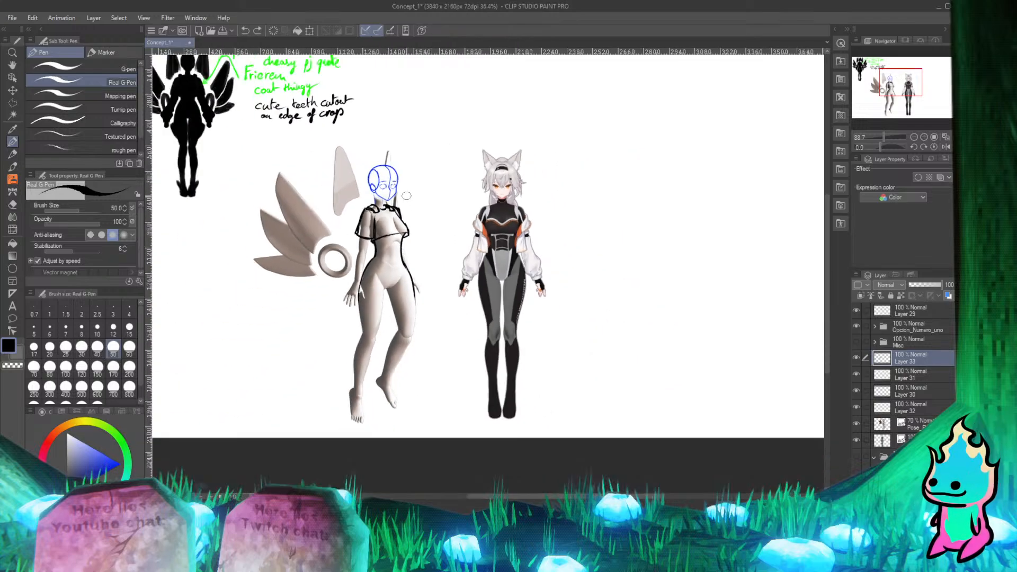
scroll(290, 274, "up", 5)
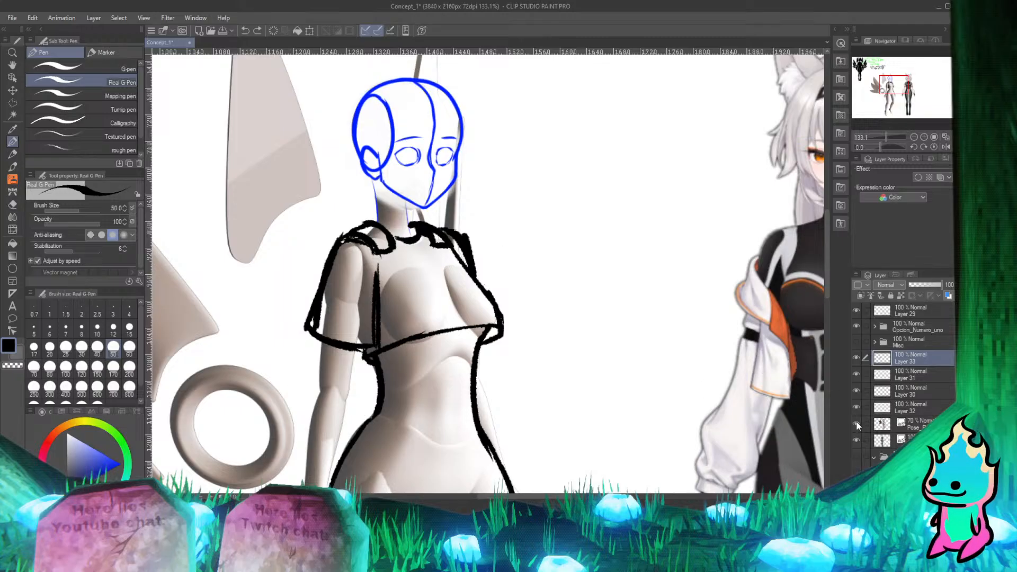
left_click(856, 408)
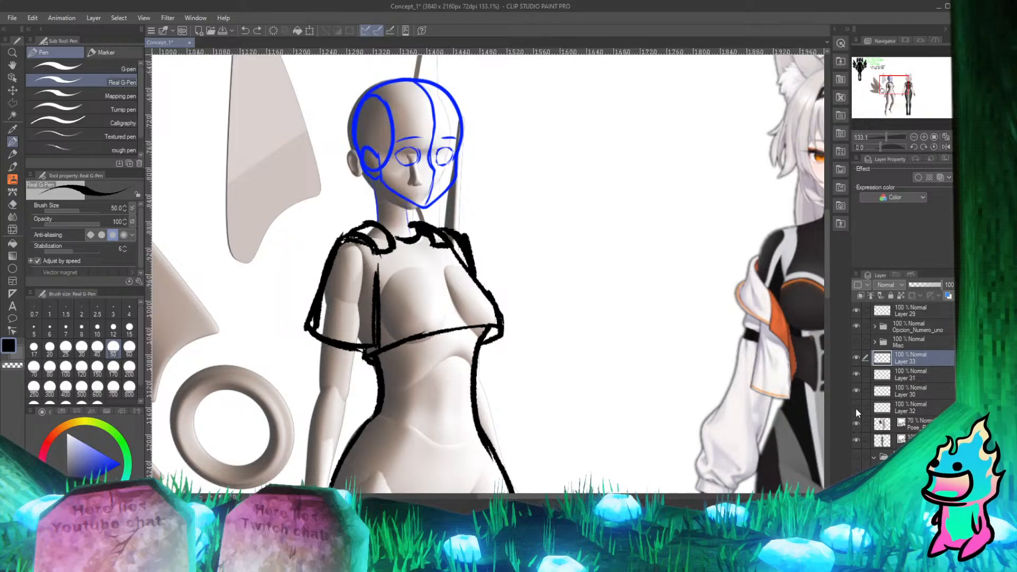
left_click(856, 408)
Step: Examine the outfit sketch's overall proportions and hip contours against the full-body reference character
scroll(450, 221, "down", 9)
scroll(483, 370, "up", 6)
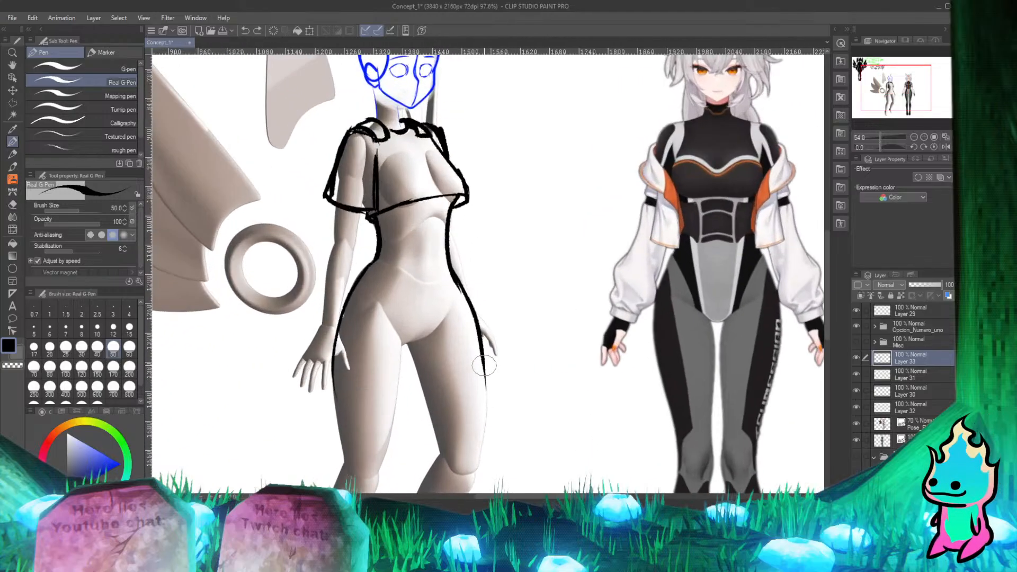
scroll(485, 366, "down", 5)
scroll(472, 328, "up", 4)
scroll(461, 297, "down", 5)
scroll(453, 271, "up", 4)
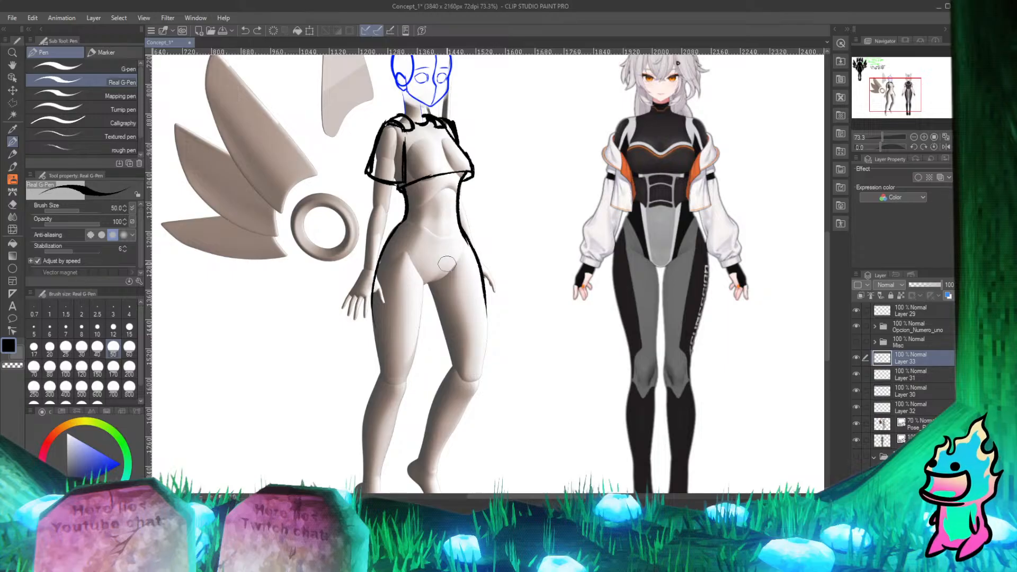
scroll(460, 105, "down", 4)
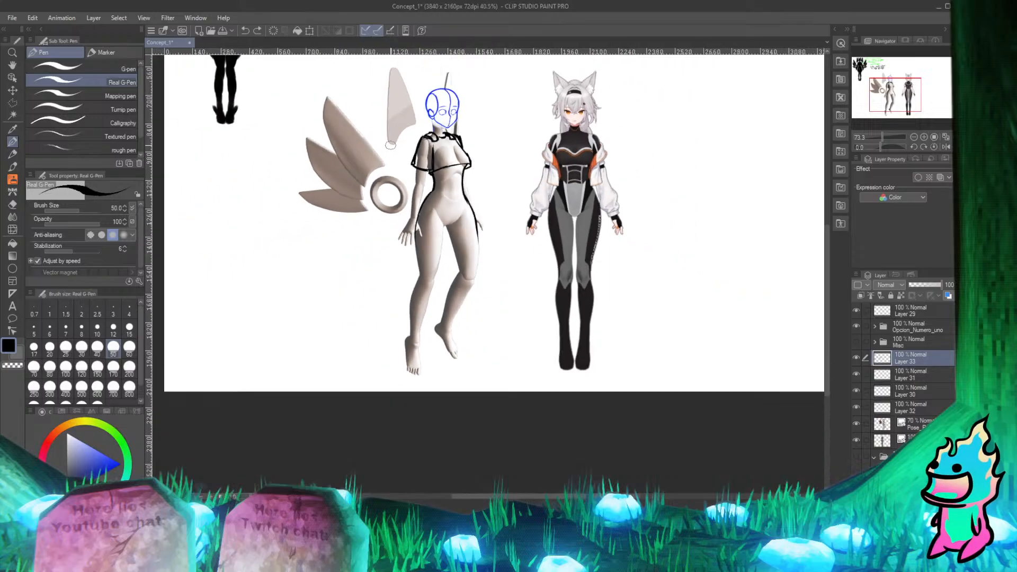
scroll(424, 212, "up", 3)
scroll(411, 289, "down", 4)
scroll(375, 283, "up", 3)
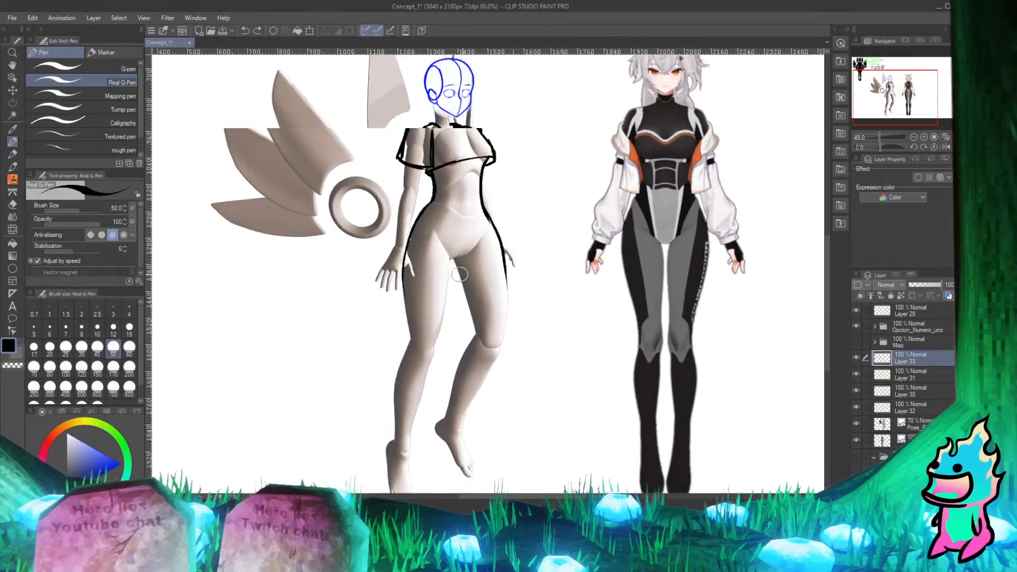
Step: Sketch a tapered box-shaped holster outline on the mannequin's outer thigh, beside the lowered hand
scroll(345, 222, "down", 3)
scroll(313, 169, "up", 5)
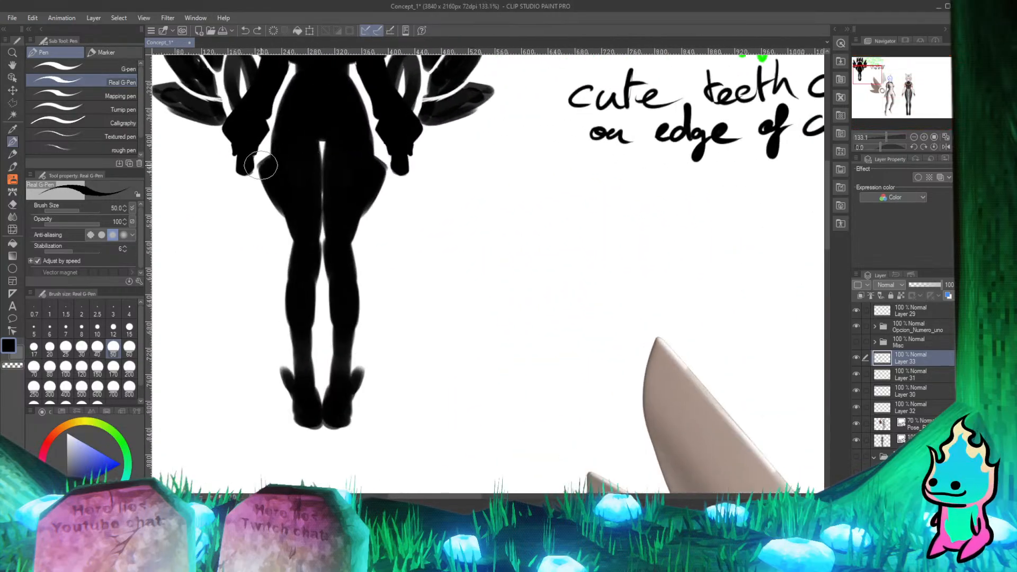
scroll(307, 197, "down", 5)
scroll(467, 384, "up", 5)
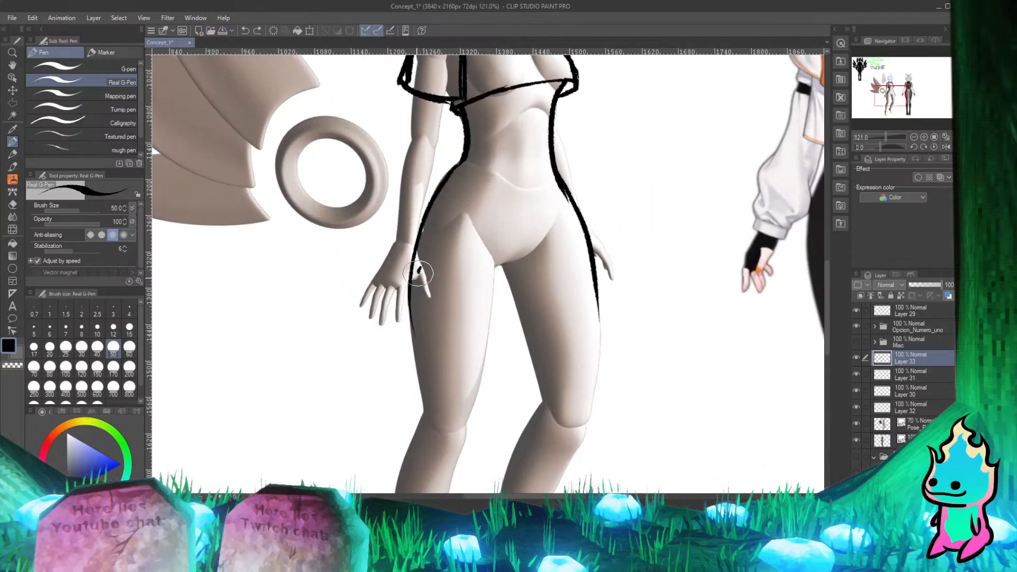
left_click_drag(418, 274, 422, 347)
key("ctrl+z")
mouse_move(396, 267)
left_mouse_down()
mouse_move(417, 353)
mouse_move(438, 341)
mouse_move(413, 348)
mouse_move(437, 347)
mouse_move(457, 253)
left_mouse_up()
mouse_move(437, 346)
left_mouse_down()
mouse_move(448, 256)
mouse_move(440, 318)
left_mouse_up()
left_click_drag(395, 255, 454, 247)
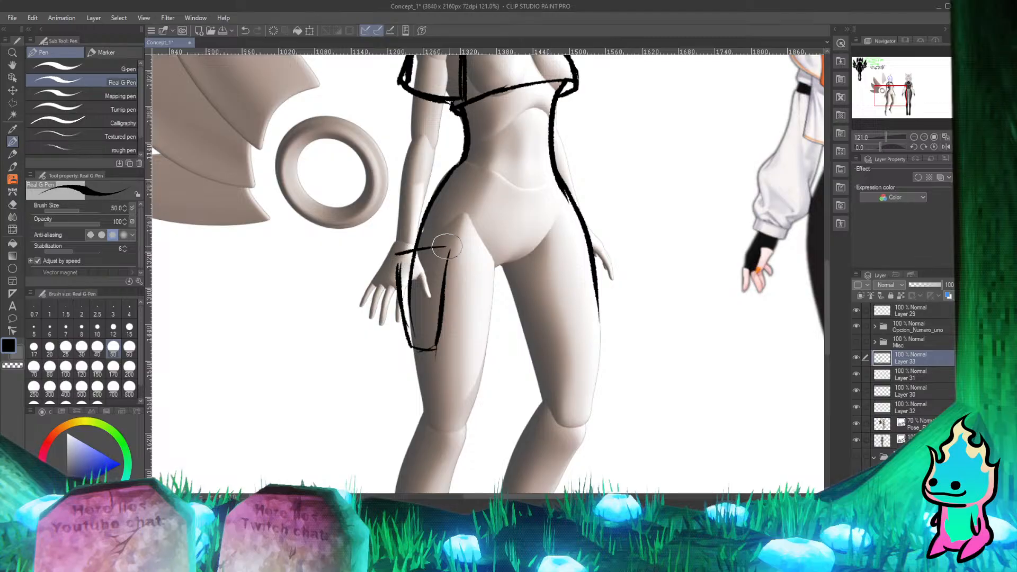
Step: Try a thicker rim with small notched details along the upper edge of the thigh holster
mouse_move(395, 265)
left_mouse_down()
mouse_move(466, 253)
mouse_move(432, 238)
mouse_move(399, 278)
mouse_move(452, 258)
mouse_move(398, 262)
mouse_move(453, 247)
left_mouse_up()
key("ctrl+z")
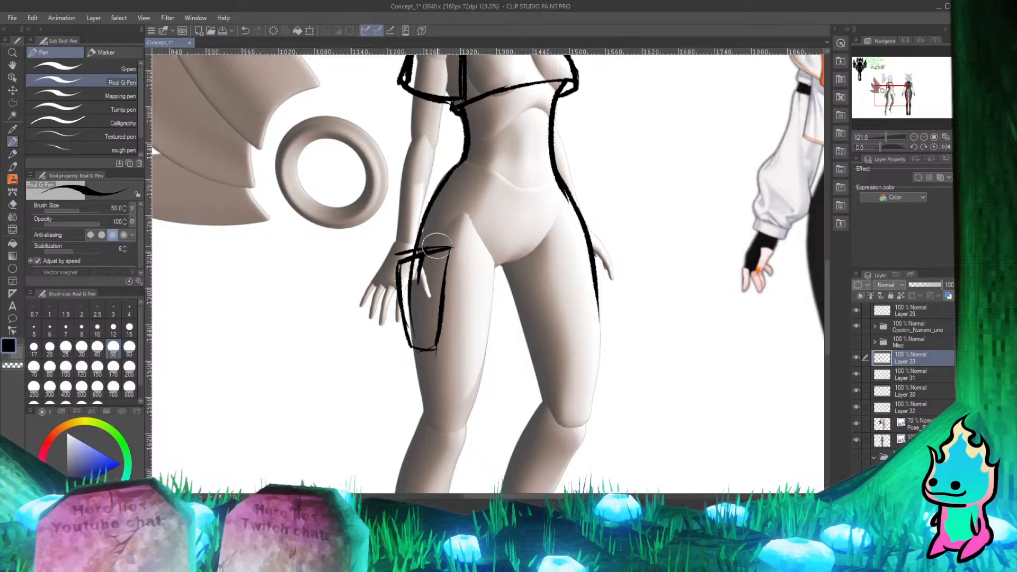
key("ctrl+z")
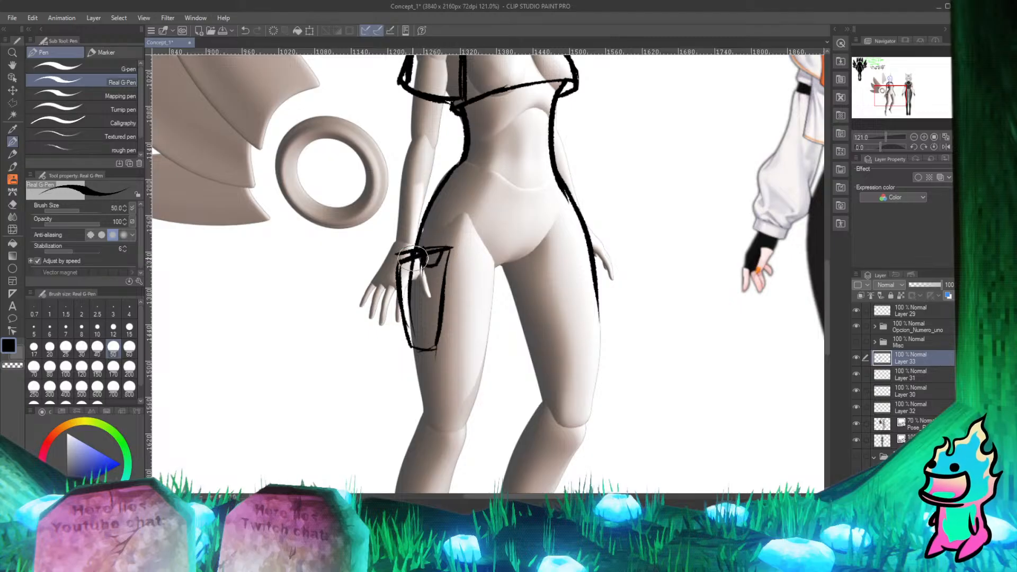
left_click_drag(403, 267, 410, 269)
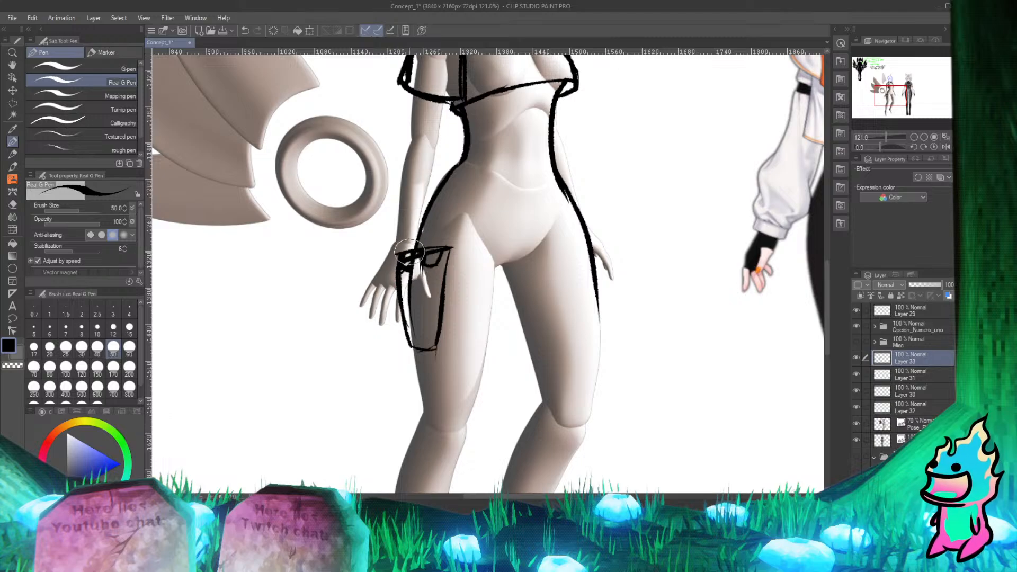
key("e")
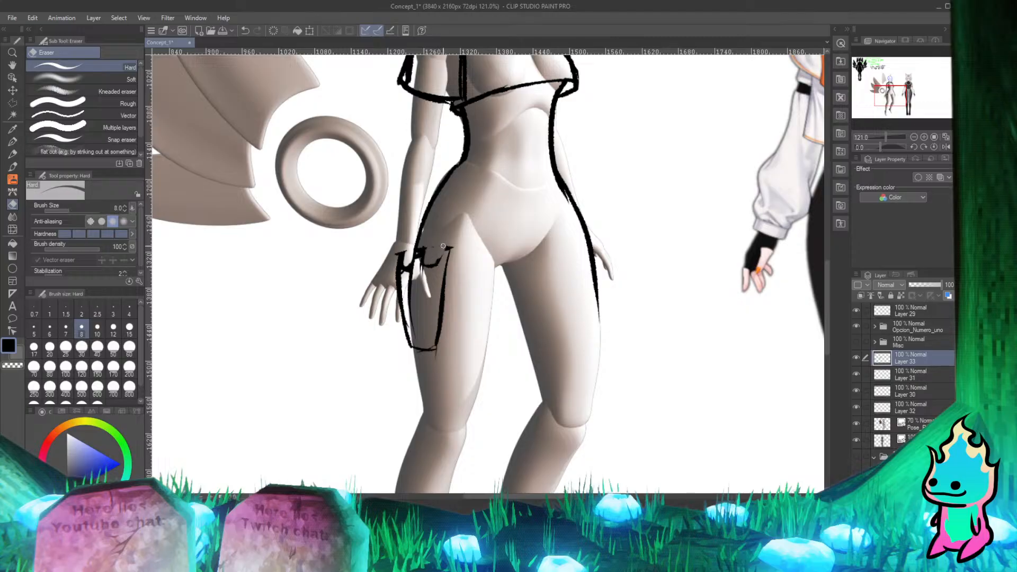
key("p")
mouse_move(433, 248)
left_mouse_down()
mouse_move(431, 264)
mouse_move(422, 251)
mouse_move(449, 249)
mouse_move(442, 294)
left_mouse_up()
key("ctrl+z")
key("ctrl+z")
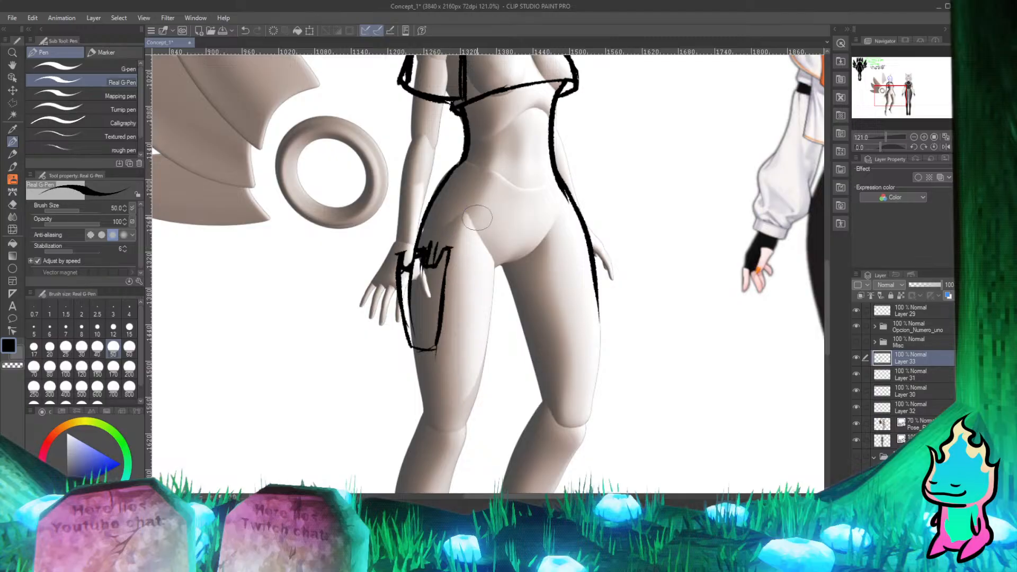
Step: Undo the rim and notch details, going back to the holster's plain box outline
key("ctrl+z")
key("ctrl+z")
key("ctrl+z")
key("ctrl+z")
key("ctrl+z")
key("ctrl+z")
key("ctrl+z")
key("ctrl+z")
key("ctrl+z")
key("ctrl+z")
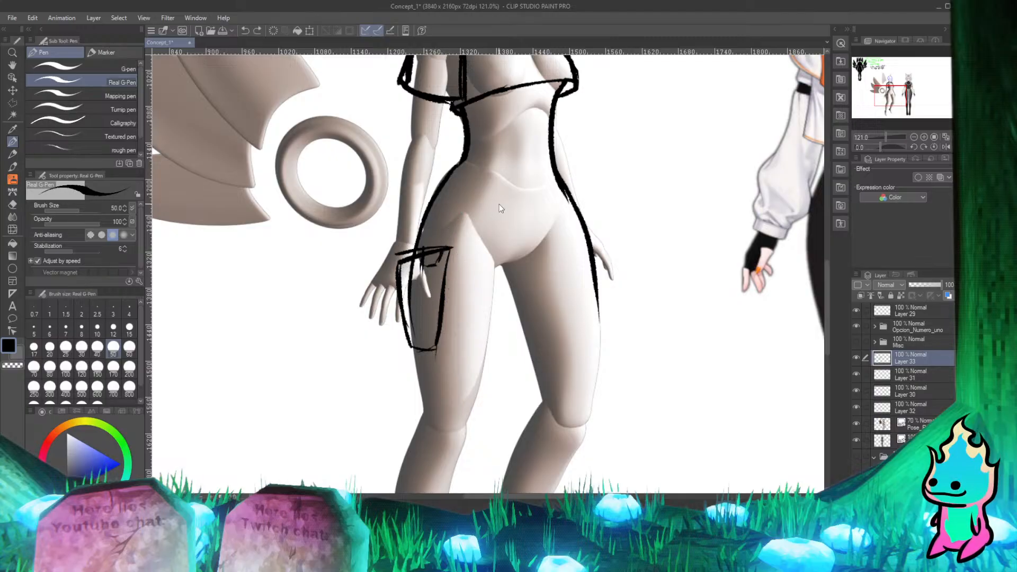
key("ctrl+z")
key("ctrl+z")
Step: Lower the mannequin pose layer's opacity to 26% and reselect Layer 33 for drawing
key("e")
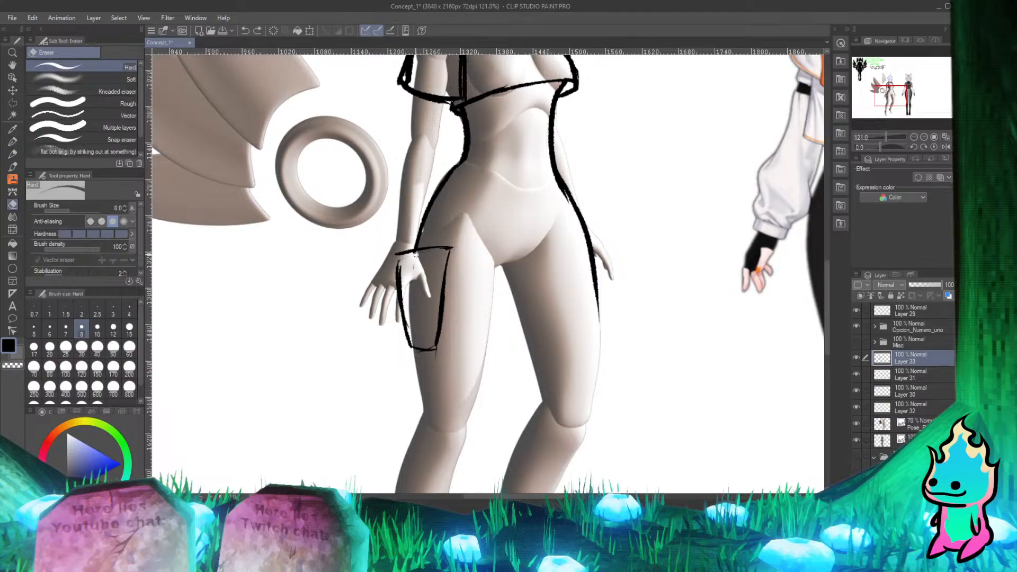
key("p")
left_click(914, 423)
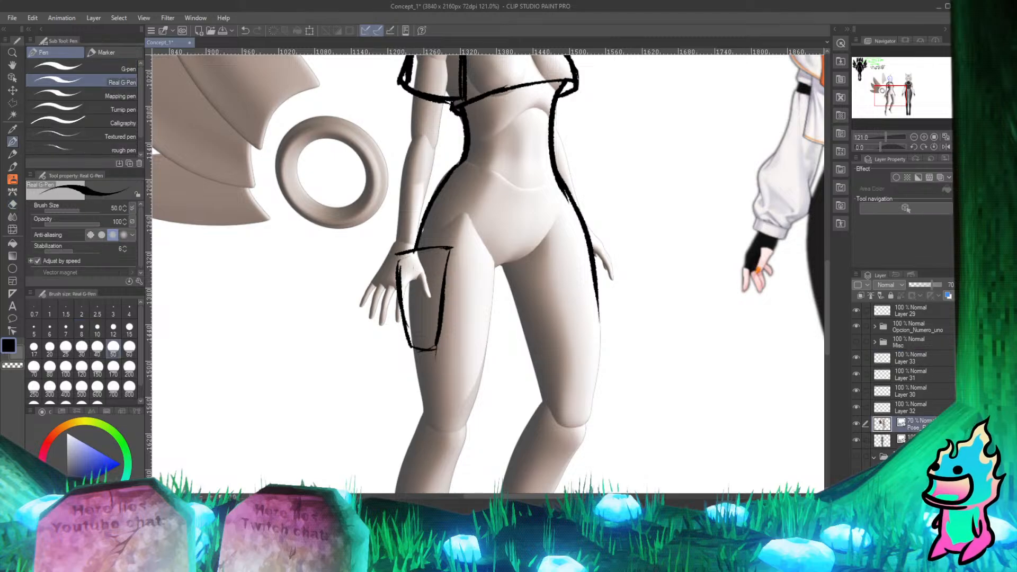
left_click_drag(942, 284, 917, 282)
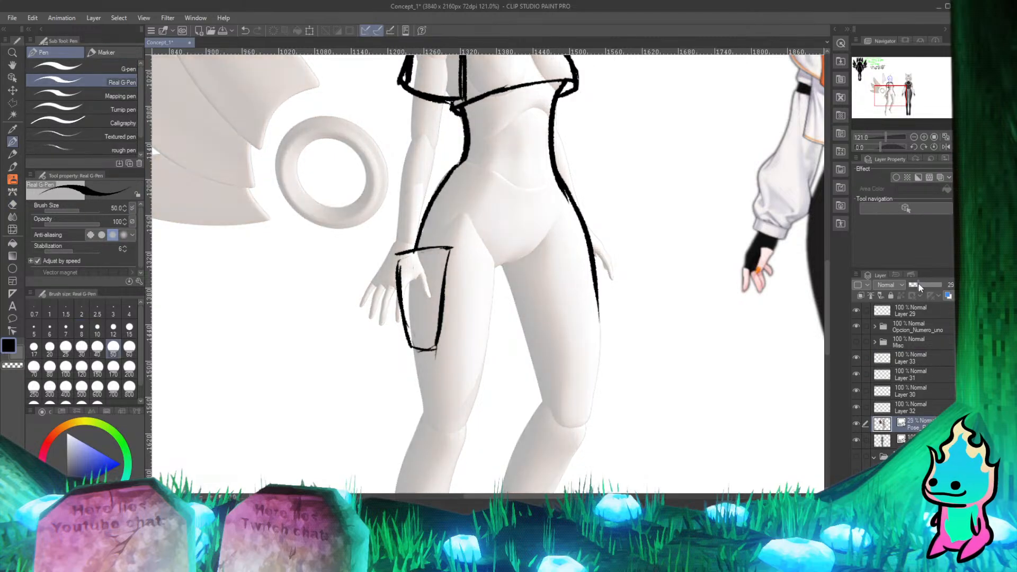
left_click(922, 360)
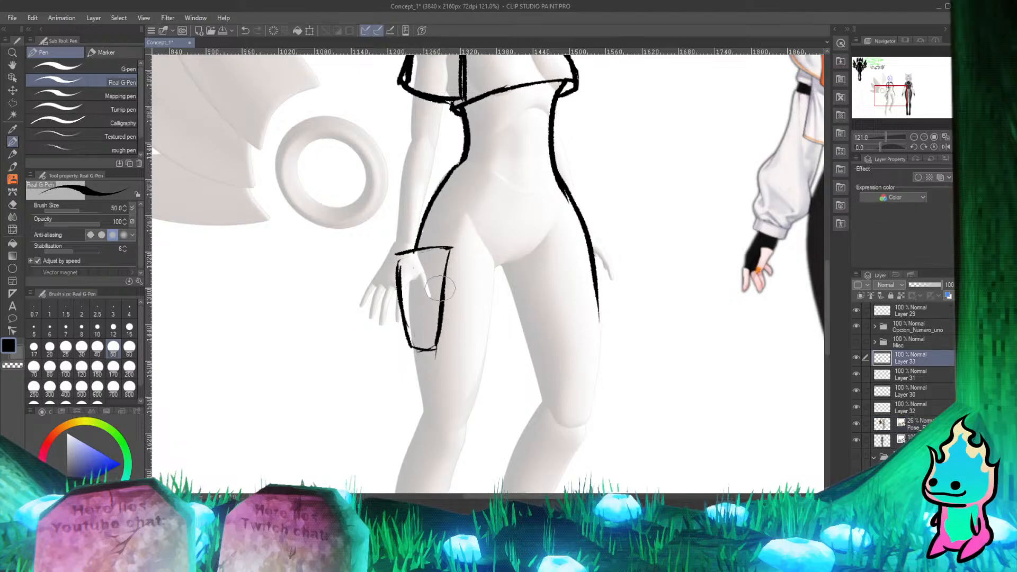
Step: Draw an inner vertical edge to give the thigh holster a side face, and thicken its outer, lower and upper outlines
left_click_drag(424, 345, 434, 346)
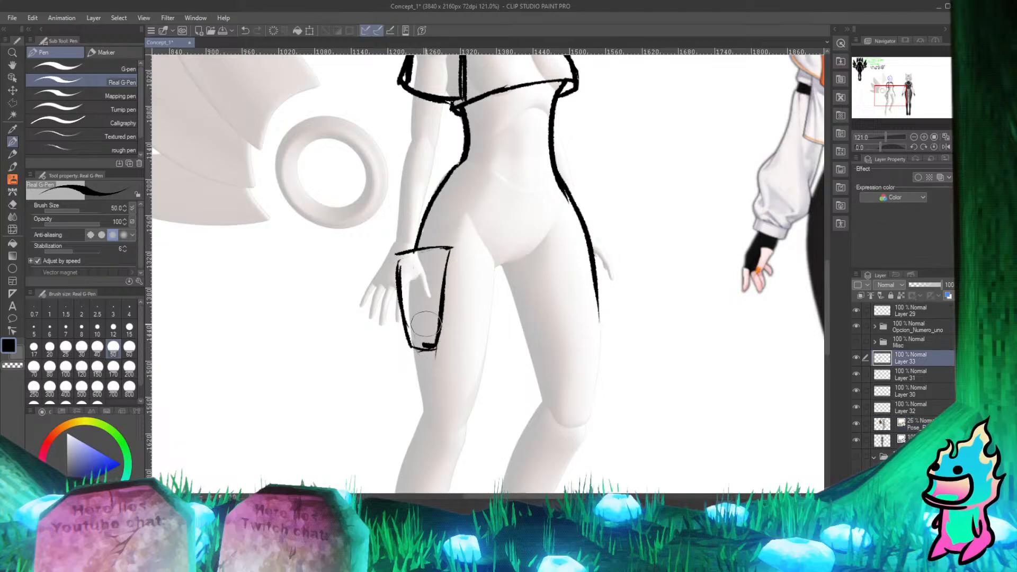
mouse_move(427, 268)
left_mouse_down()
mouse_move(425, 337)
mouse_move(435, 259)
mouse_move(427, 338)
mouse_move(439, 248)
left_mouse_up()
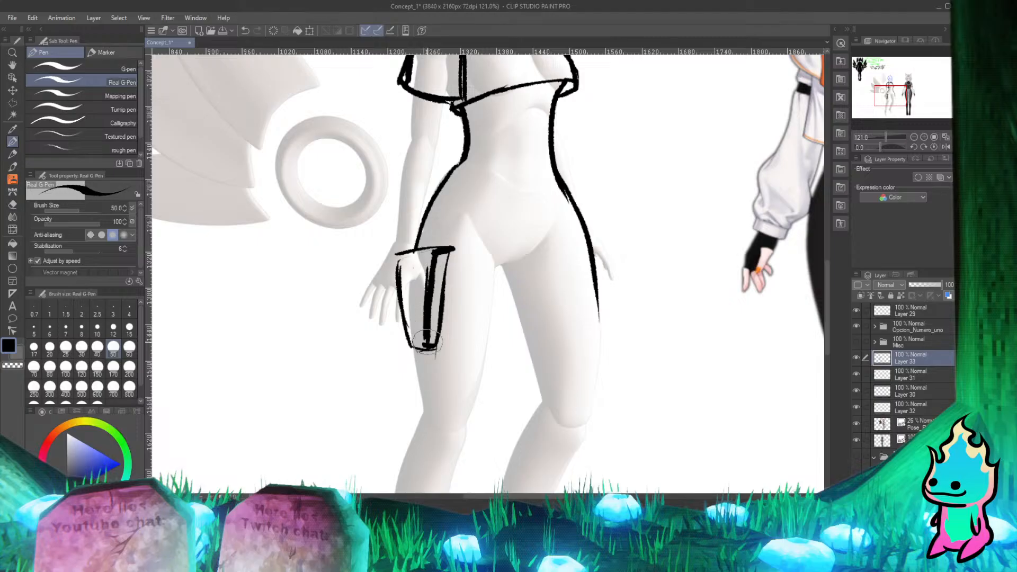
left_click_drag(412, 342, 419, 348)
mouse_move(396, 256)
left_mouse_down()
mouse_move(401, 325)
mouse_move(397, 258)
mouse_move(404, 342)
mouse_move(412, 311)
mouse_move(402, 348)
left_mouse_up()
key("e")
key("p")
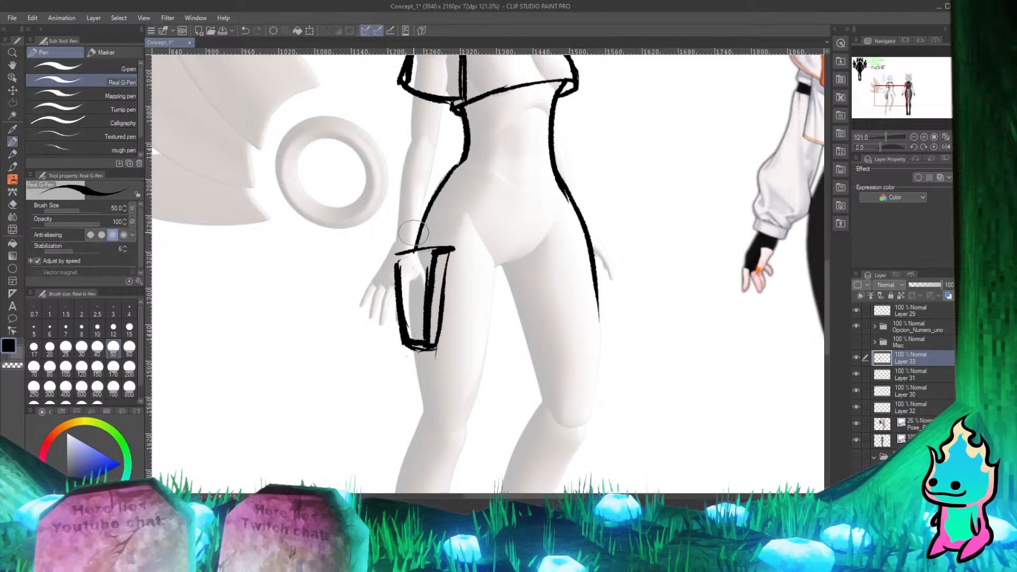
left_click_drag(398, 255, 429, 249)
key("ctrl+z")
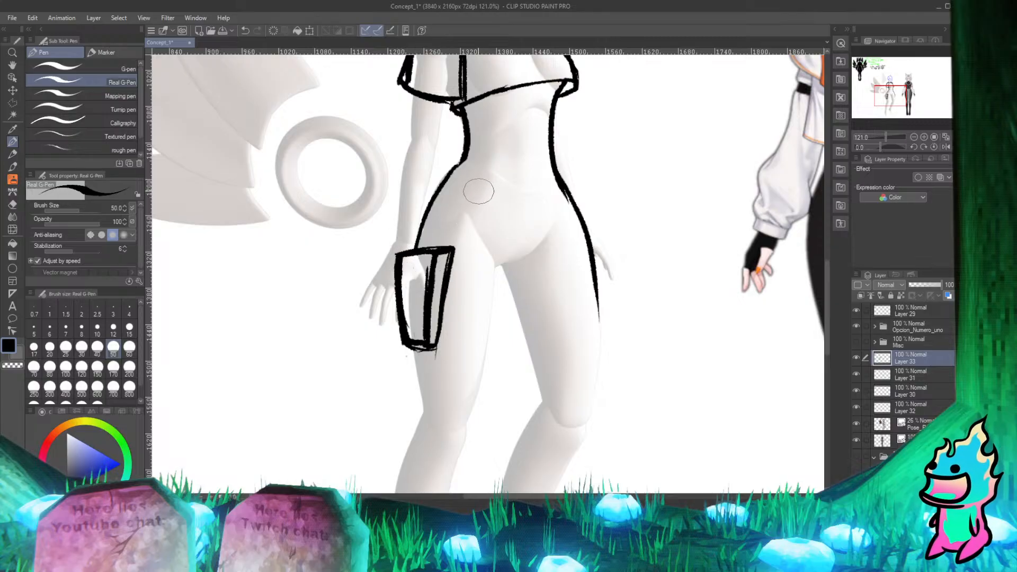
Step: Rework the holster's upper end into an angled top face and round off its outer corner
key("e")
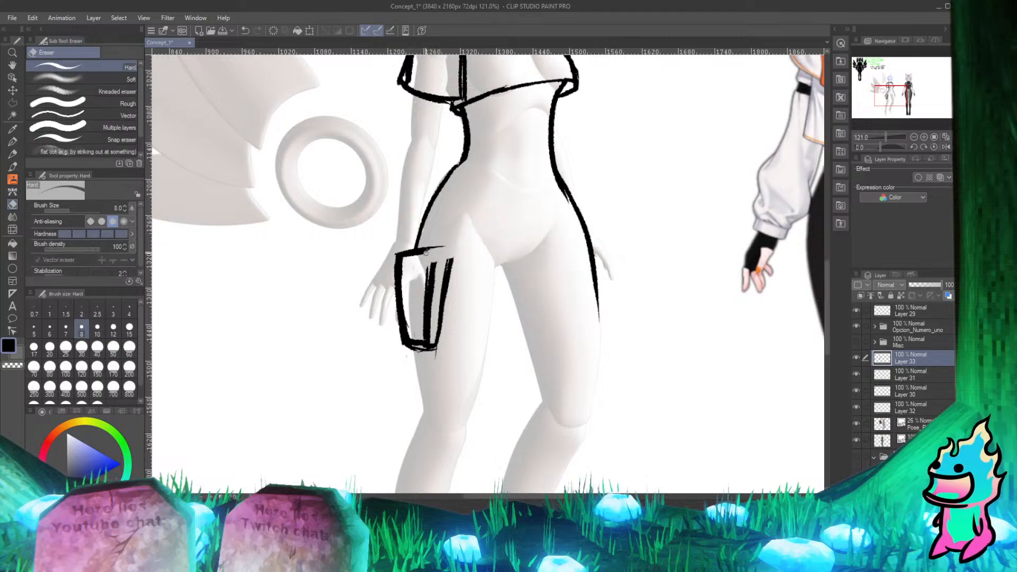
key("p")
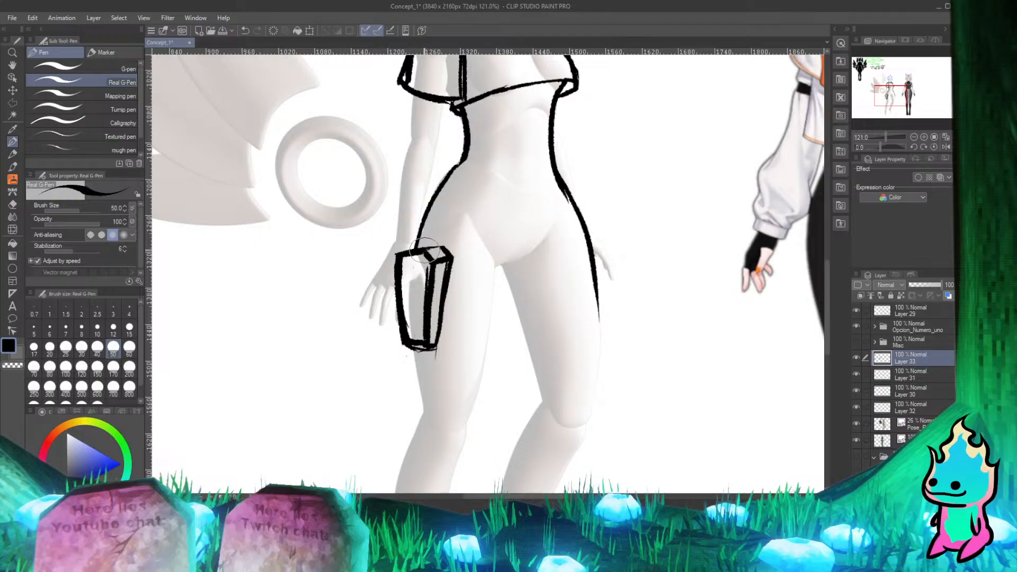
key("e")
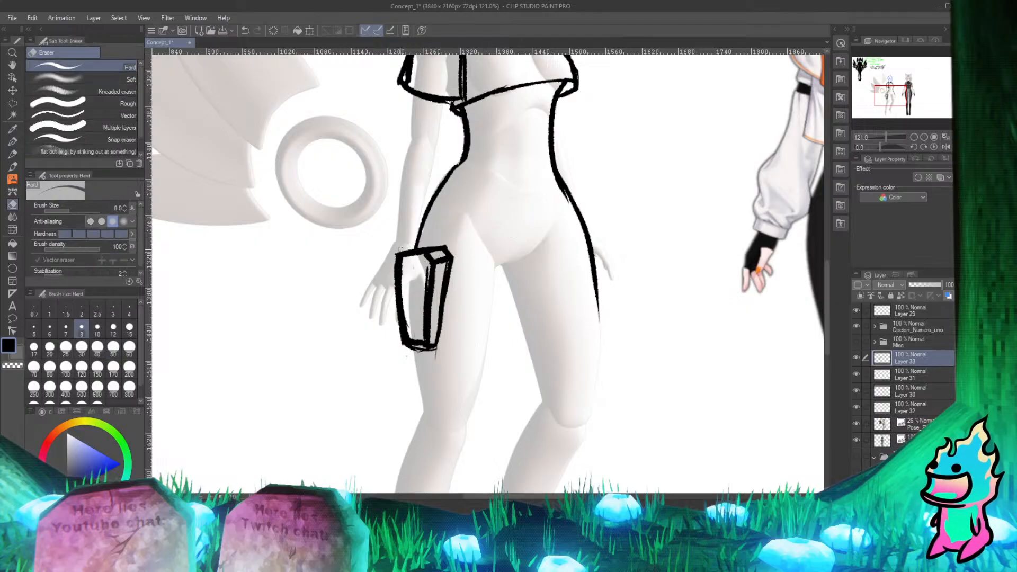
key("p")
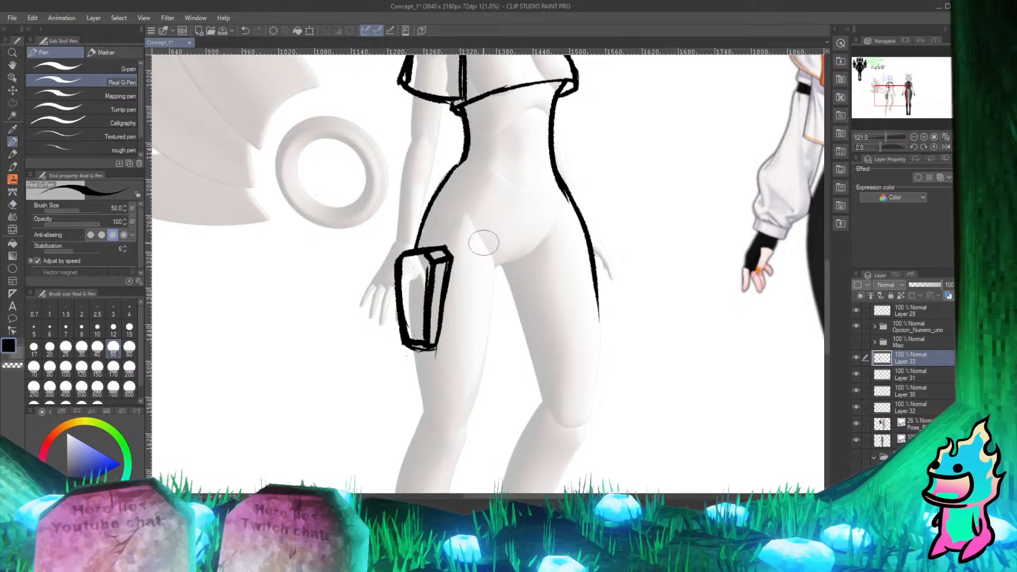
Step: Erase the holster's lower outline and inner vertical edge, keeping its top face and inner-thigh side
scroll(483, 243, "down", 8)
scroll(576, 288, "up", 6)
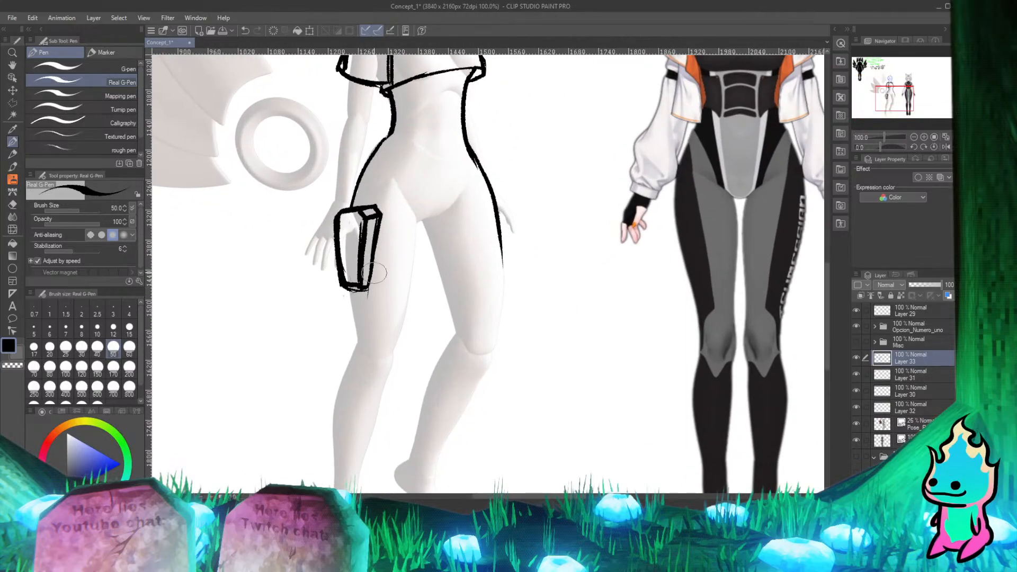
scroll(384, 192, "down", 6)
scroll(406, 294, "up", 2)
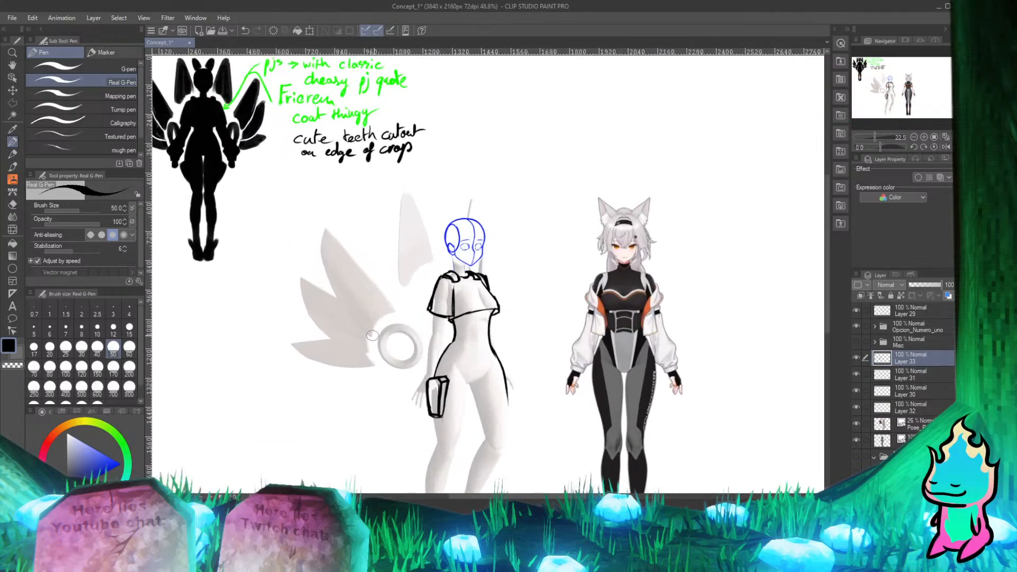
scroll(405, 294, "down", 1)
scroll(405, 294, "up", 8)
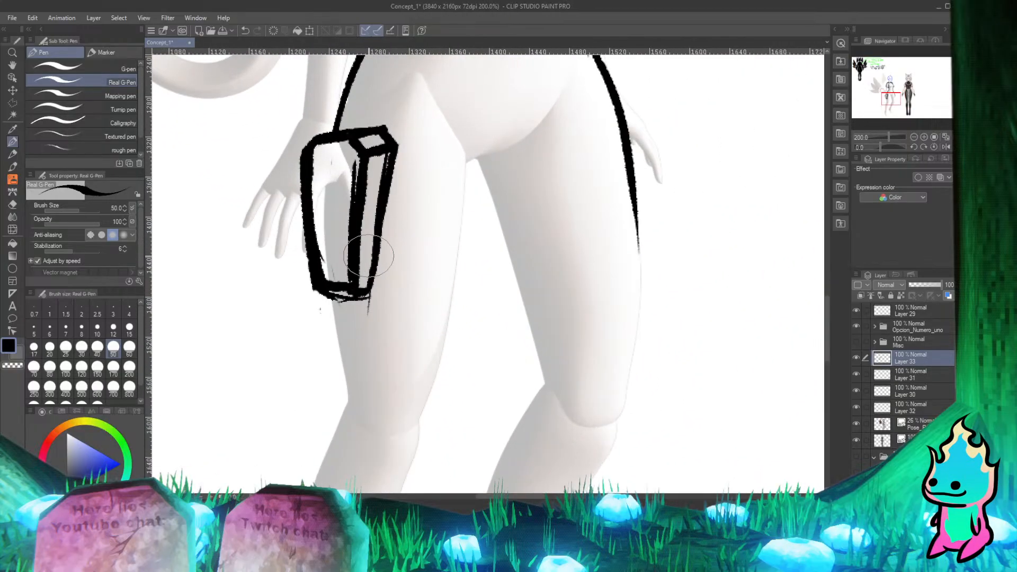
key("e")
mouse_move(320, 294)
left_mouse_down()
mouse_move(307, 222)
mouse_move(314, 274)
left_mouse_up()
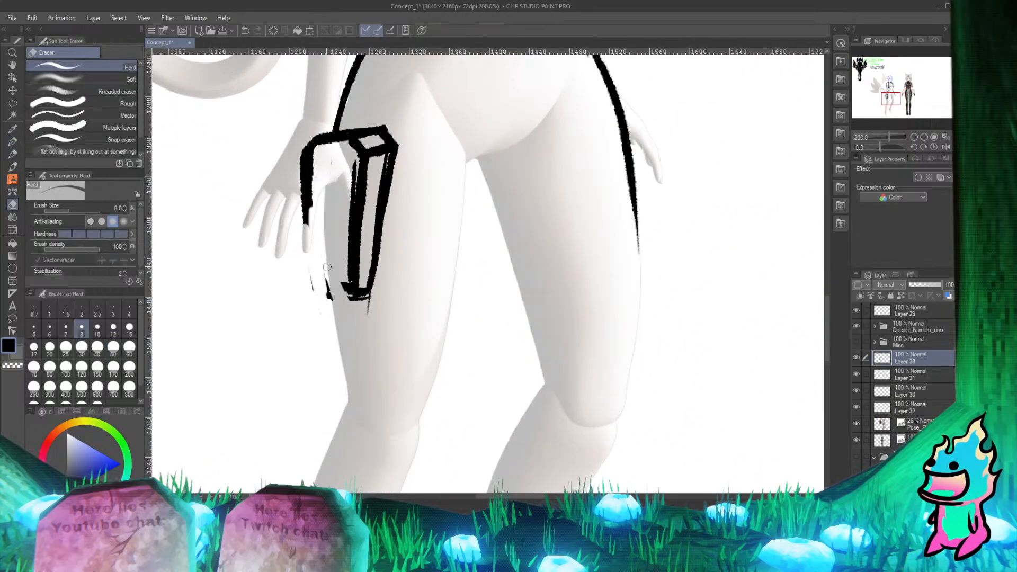
mouse_move(361, 305)
left_mouse_down()
mouse_move(344, 260)
mouse_move(354, 299)
left_mouse_up()
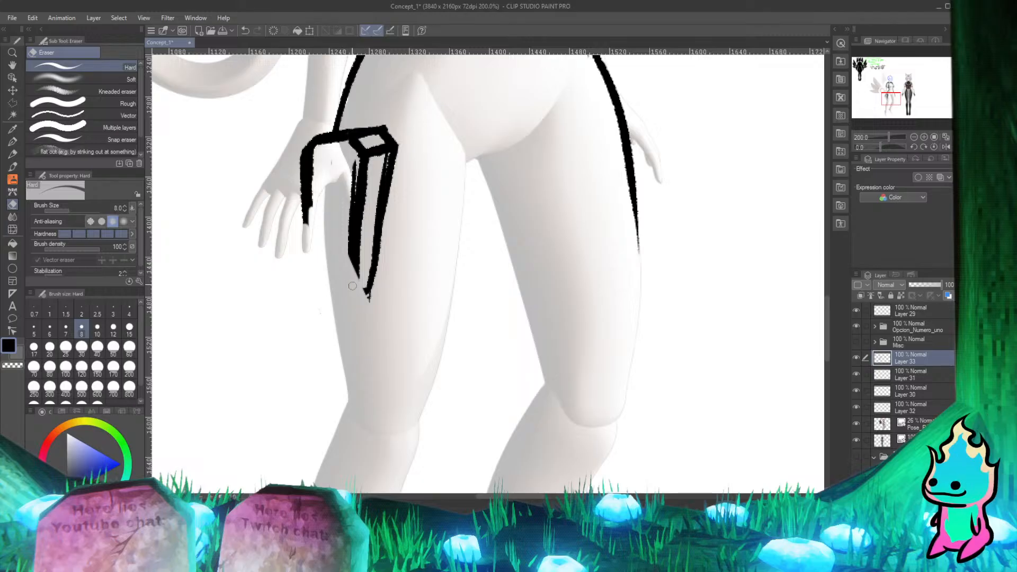
key("p")
key("e")
mouse_move(359, 190)
left_mouse_down()
mouse_move(353, 278)
mouse_move(355, 183)
mouse_move(358, 207)
left_mouse_up()
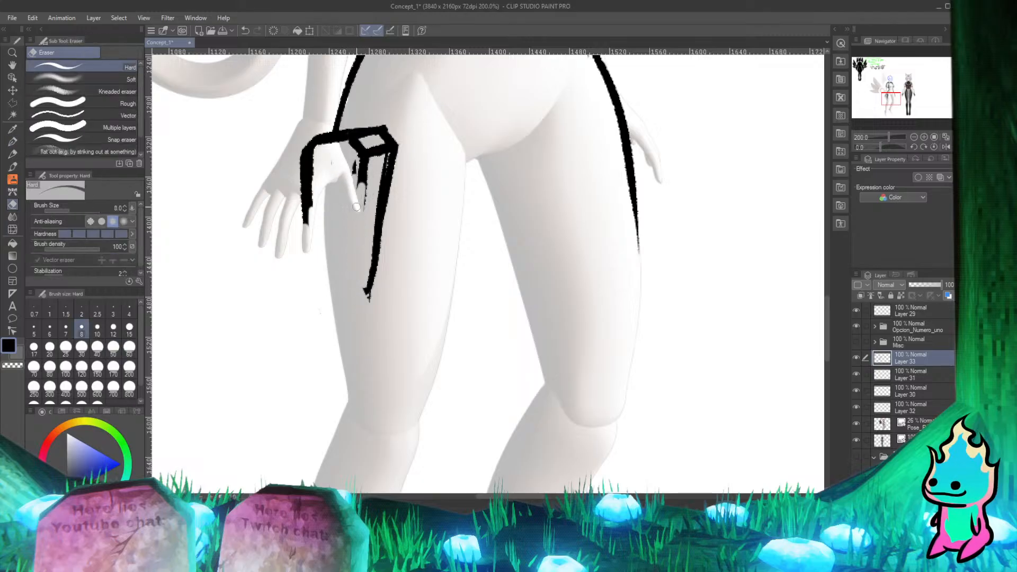
Step: Redraw the inner edge and outer contour so the holster tapers to a narrow, rounded lower end
key("p")
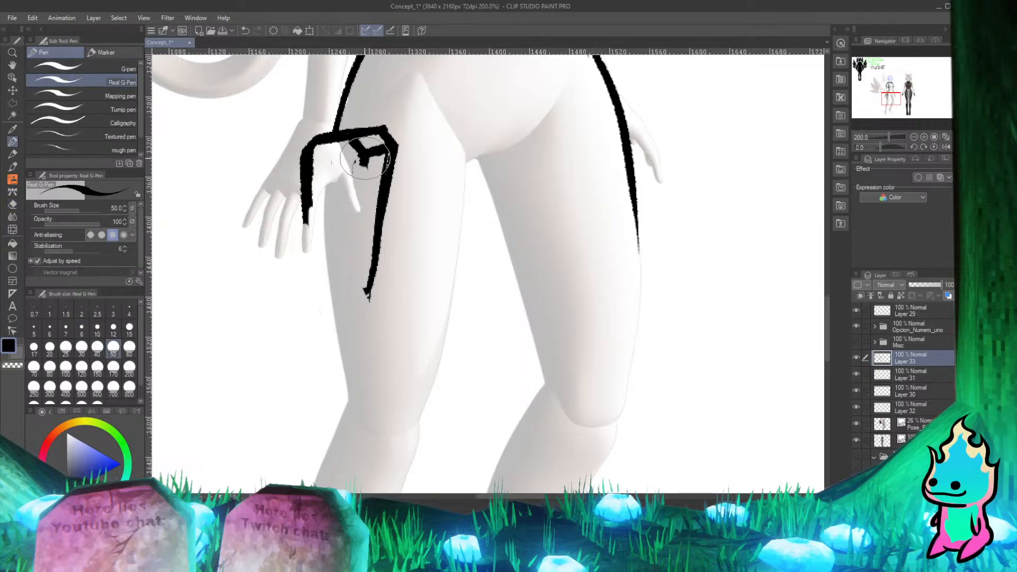
left_click_drag(362, 159, 372, 330)
key("ctrl+z")
left_click_drag(361, 155, 364, 286)
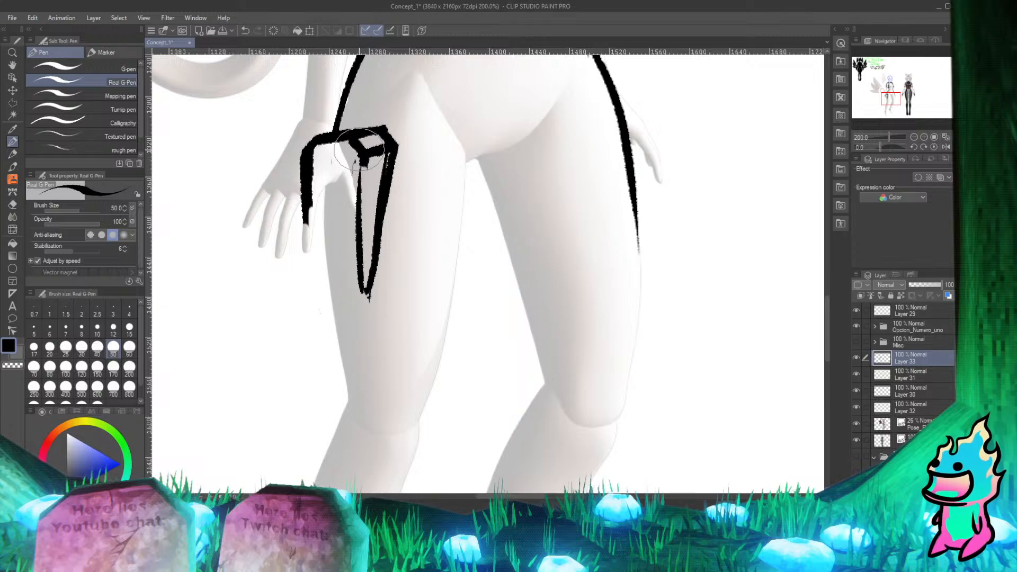
left_click_drag(362, 154, 366, 304)
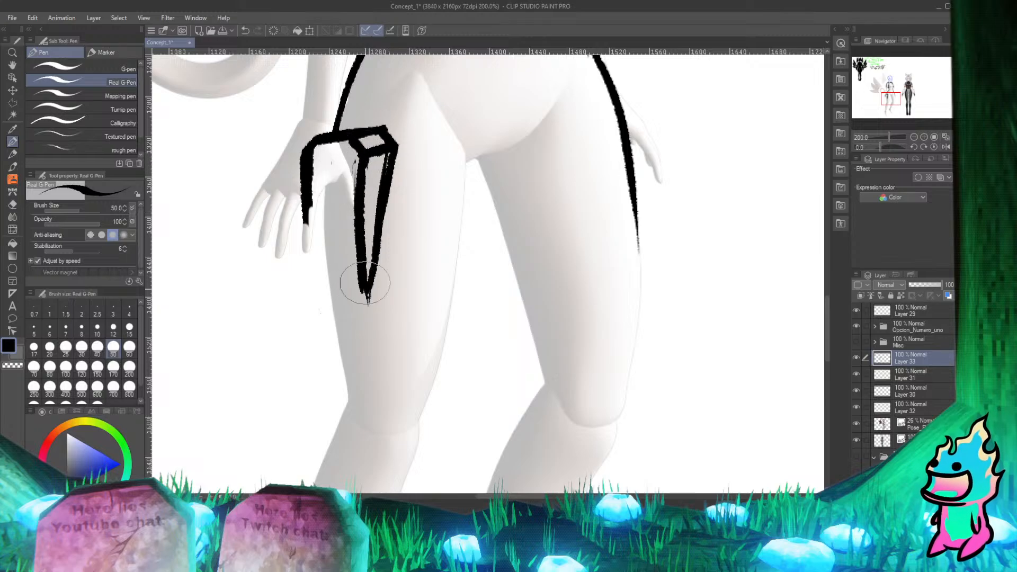
mouse_move(310, 175)
left_mouse_down()
mouse_move(328, 289)
mouse_move(343, 313)
left_mouse_up()
mouse_move(315, 217)
left_mouse_down()
mouse_move(324, 285)
mouse_move(367, 290)
mouse_move(373, 233)
left_mouse_up()
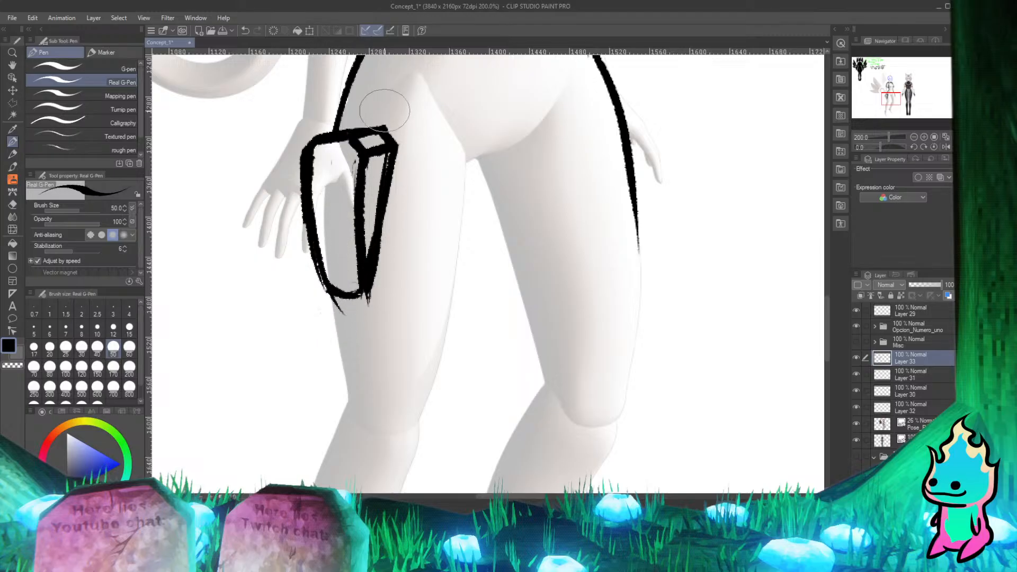
Step: Draw a thick ring on the upper front face of the holster and a short arrow beside the hand pointing toward it
scroll(468, 174, "down", 4)
scroll(468, 173, "down", 3)
scroll(436, 224, "up", 15)
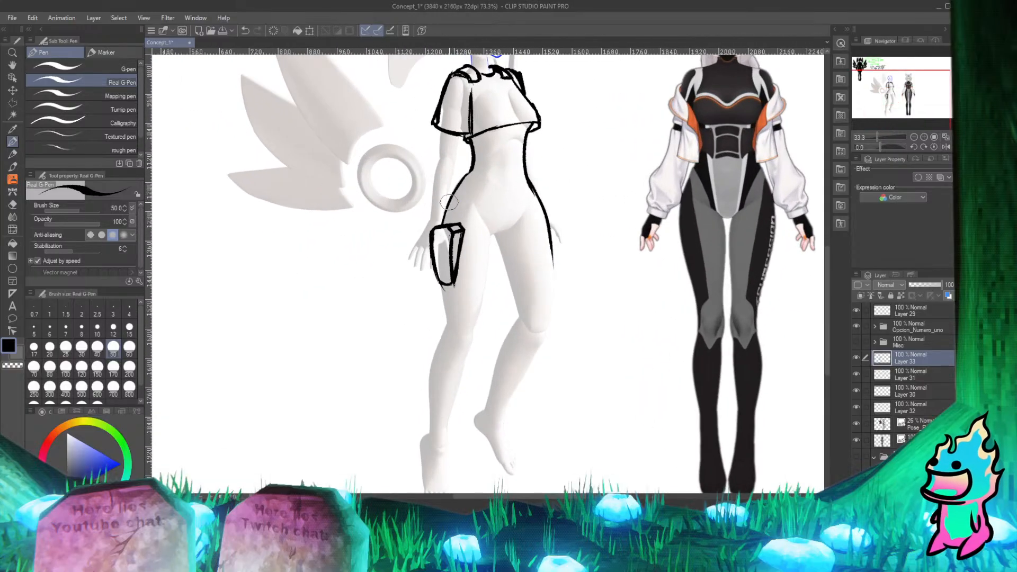
scroll(436, 224, "up", 2)
scroll(451, 244, "down", 8)
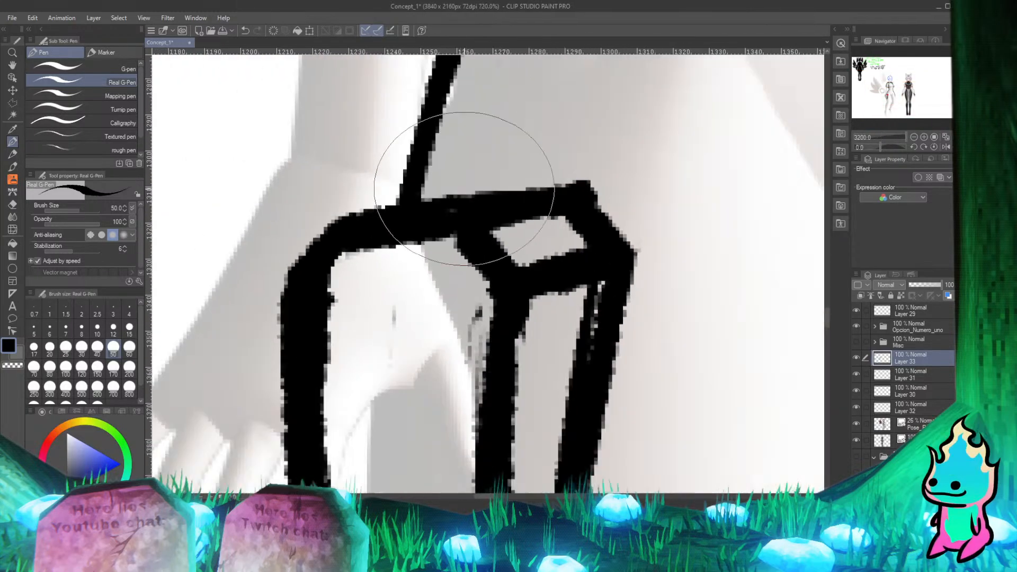
mouse_move(436, 233)
left_mouse_down()
mouse_move(416, 258)
mouse_move(406, 247)
left_mouse_up()
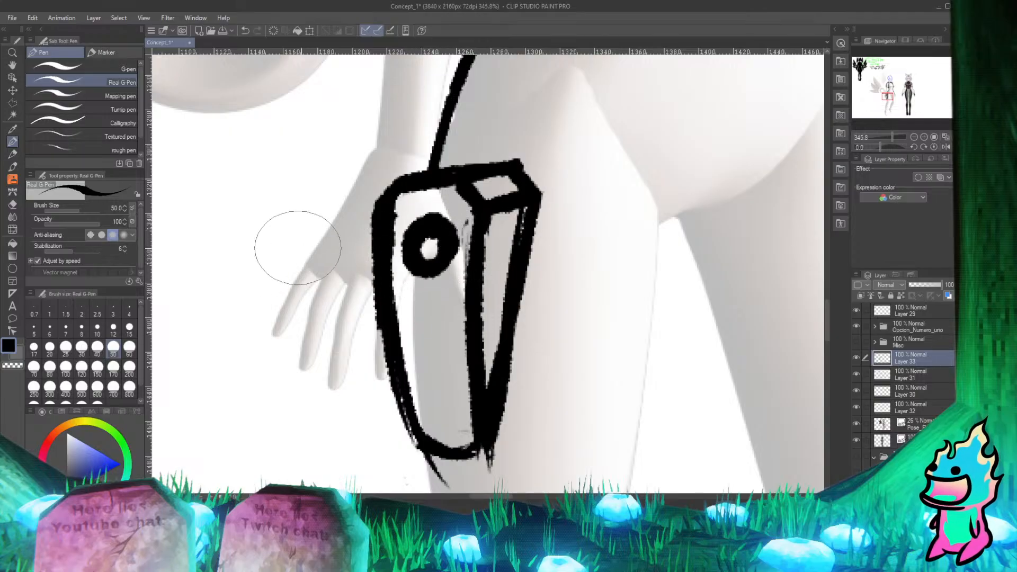
mouse_move(244, 262)
left_mouse_down()
mouse_move(298, 260)
mouse_move(287, 239)
mouse_move(307, 271)
left_mouse_up()
scroll(307, 270, "down", 8)
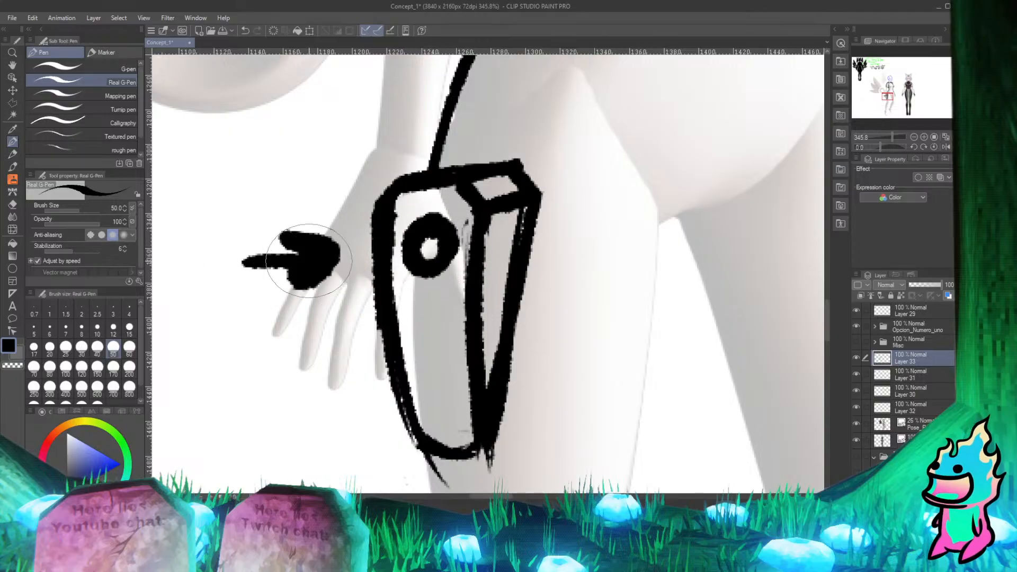
Step: Undo the thick ring on the holster's front face and the arrow beside the hand
scroll(409, 281, "down", 2)
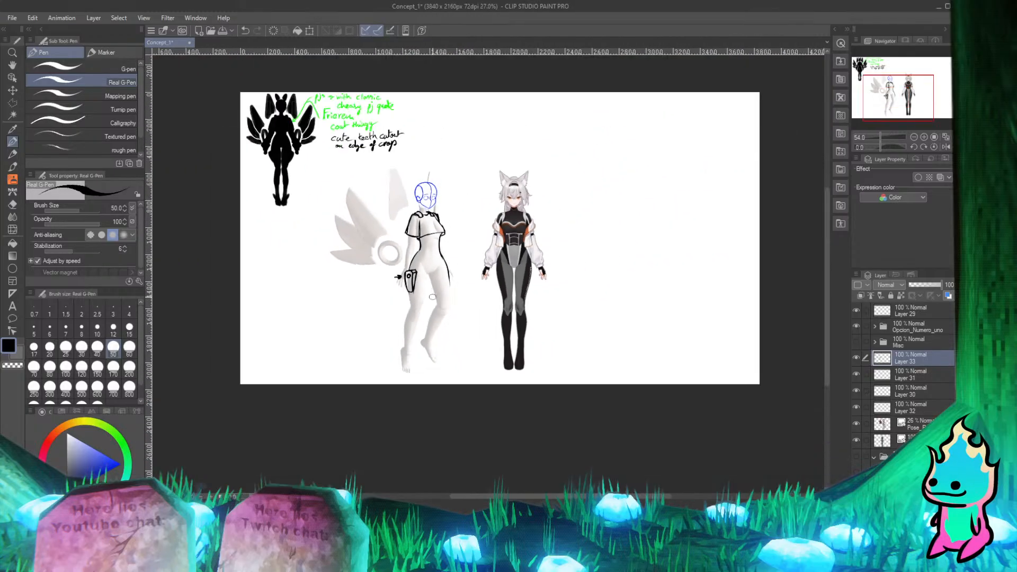
key("ctrl+z")
key("ctrl+z")
scroll(377, 279, "up", 3)
scroll(378, 279, "up", 4)
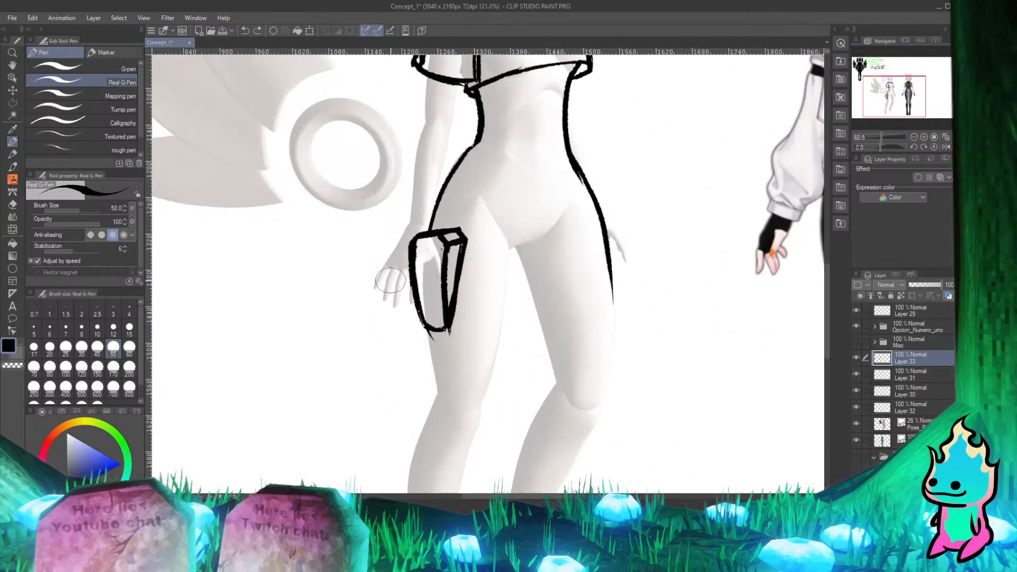
scroll(377, 279, "up", 3)
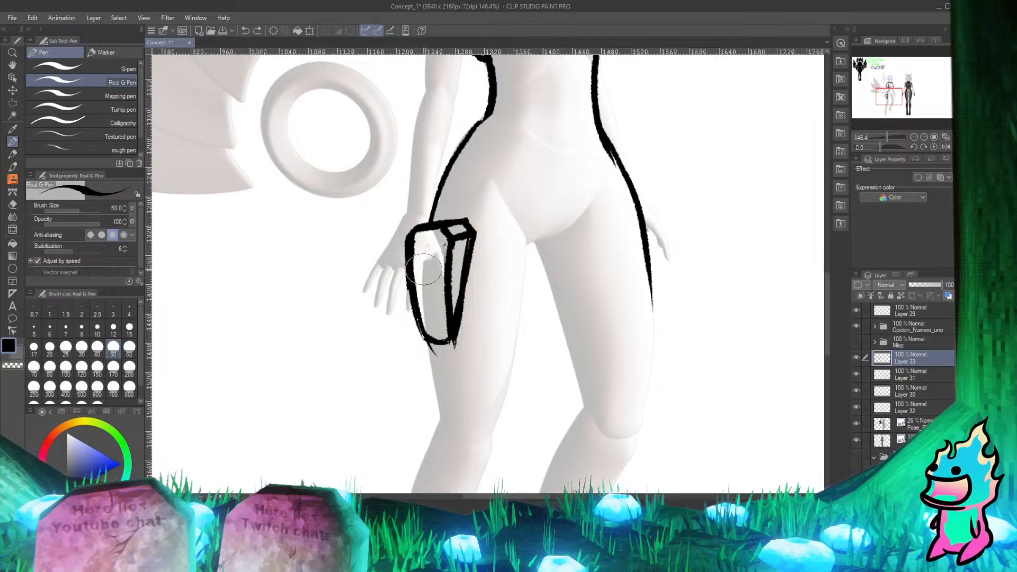
Step: Try a bulging flap with a lower horizontal line and a round fastener dot on the holster's upper part
mouse_move(412, 225)
left_mouse_down()
mouse_move(395, 255)
mouse_move(458, 265)
mouse_move(417, 269)
mouse_move(462, 257)
mouse_move(399, 253)
mouse_move(403, 278)
mouse_move(451, 276)
mouse_move(427, 263)
left_mouse_up()
key("ctrl+z")
key("ctrl+z")
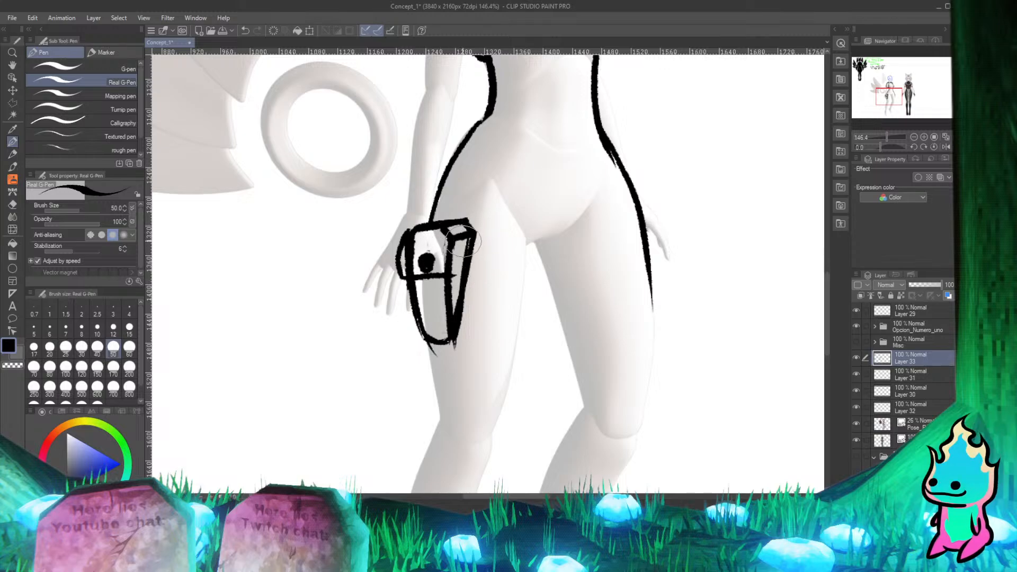
key("ctrl+z")
key("ctrl+z")
key("ctrl+z")
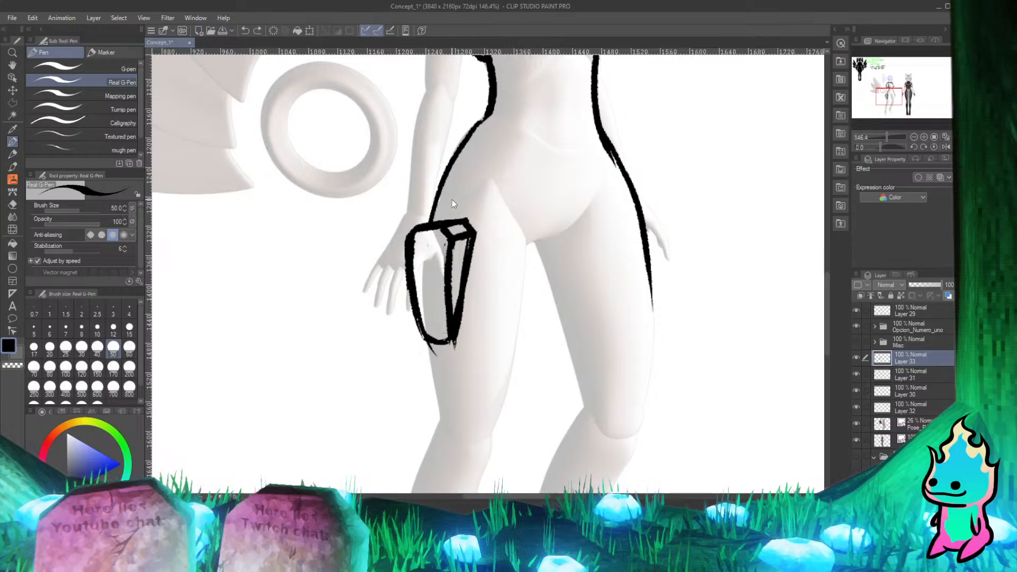
Step: Sketch a narrow, tapered second holster on the outer side of the opposite thigh, with a short sloped top
scroll(453, 199, "down", 6)
scroll(447, 75, "up", 3)
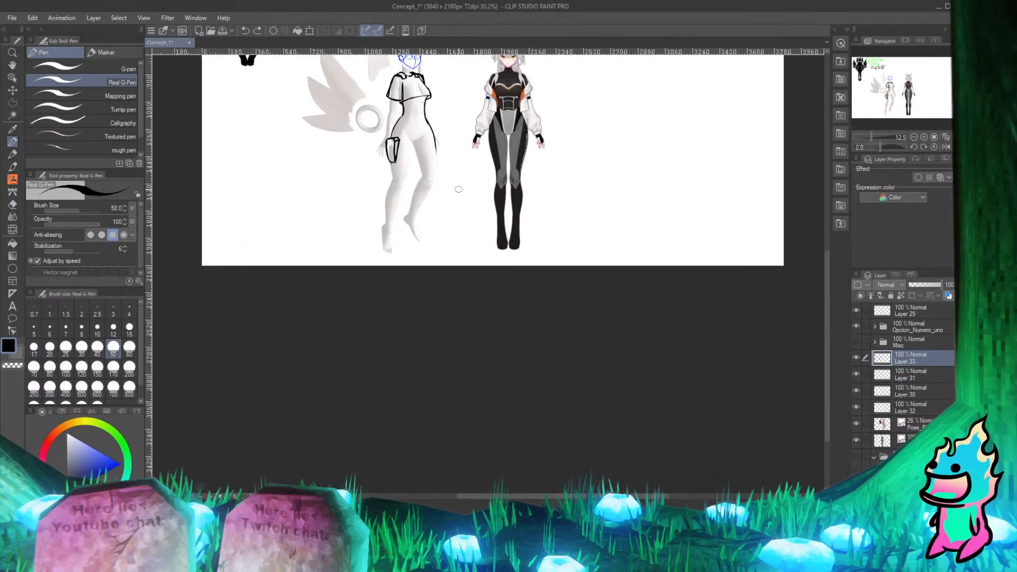
scroll(397, 249, "up", 1)
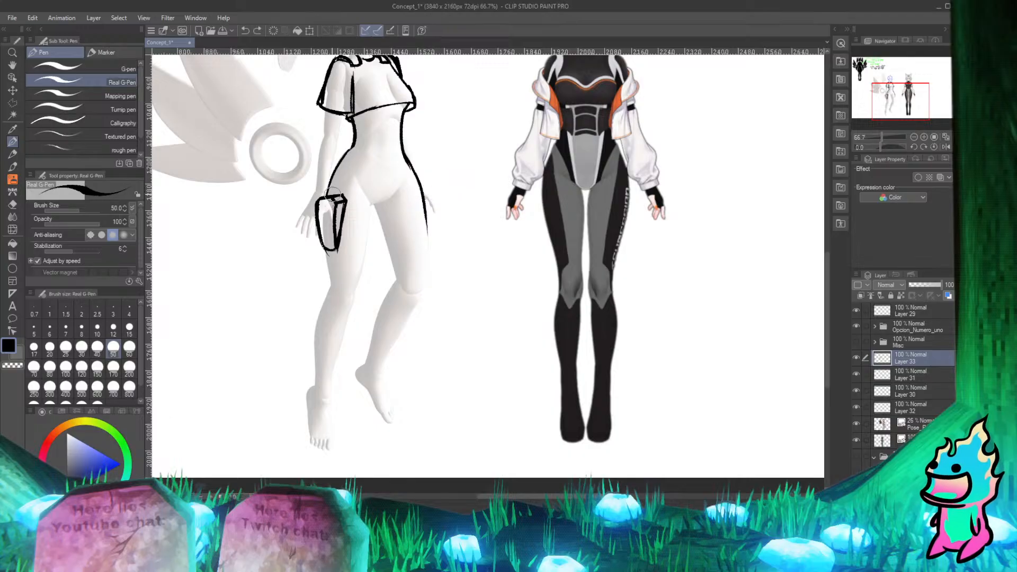
left_click_drag(326, 195, 407, 196)
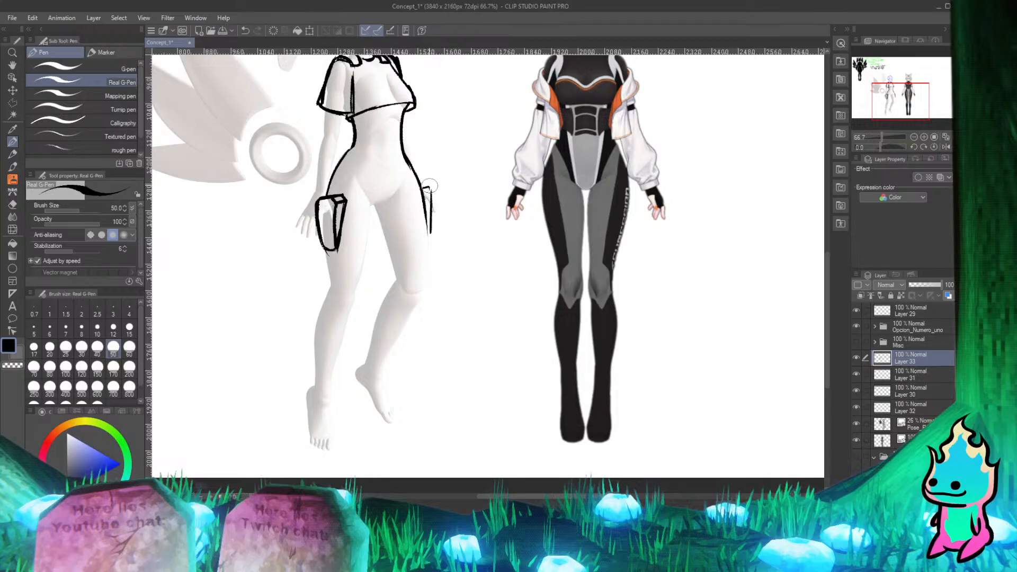
left_click_drag(427, 187, 433, 191)
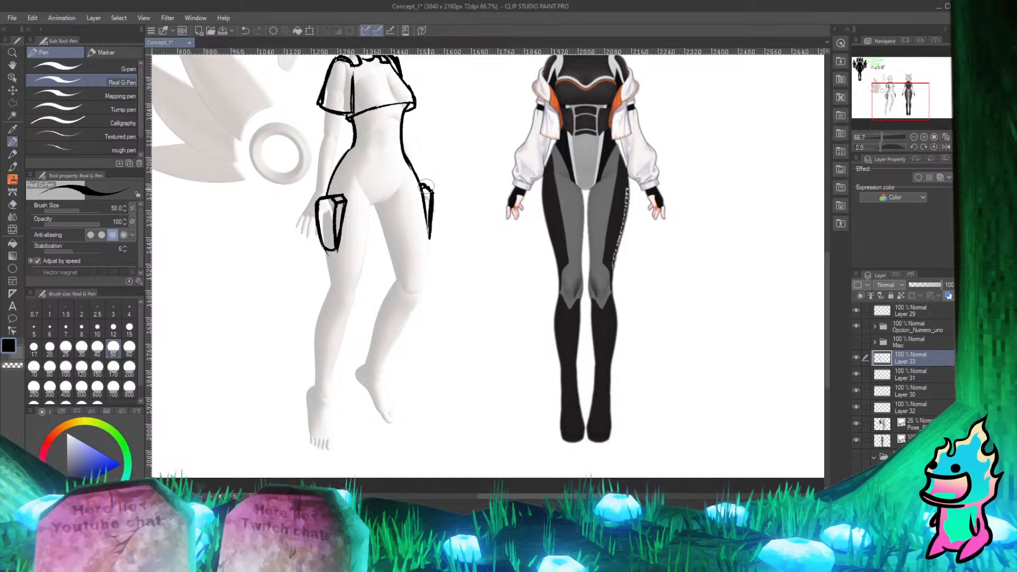
key("e")
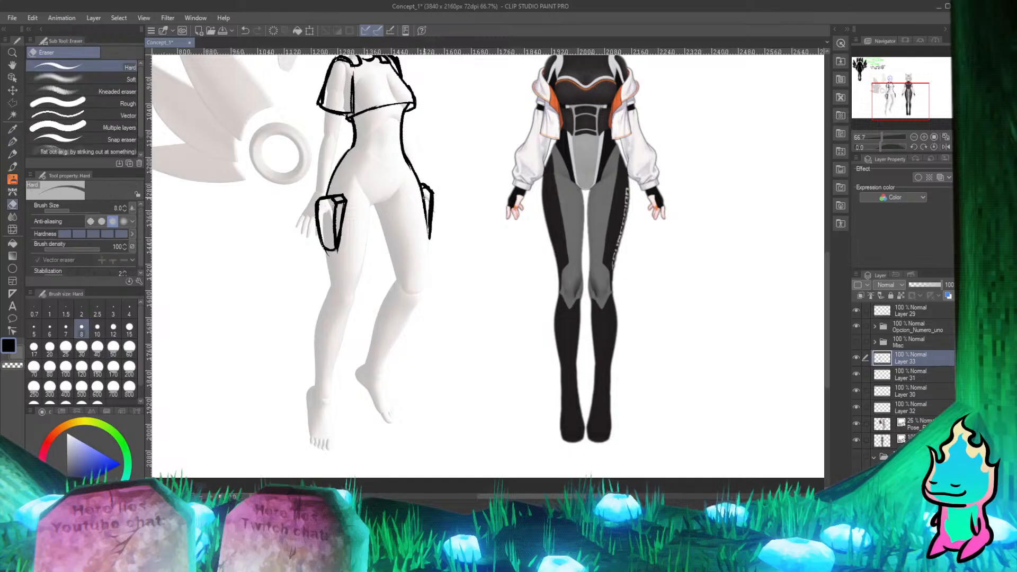
key("p")
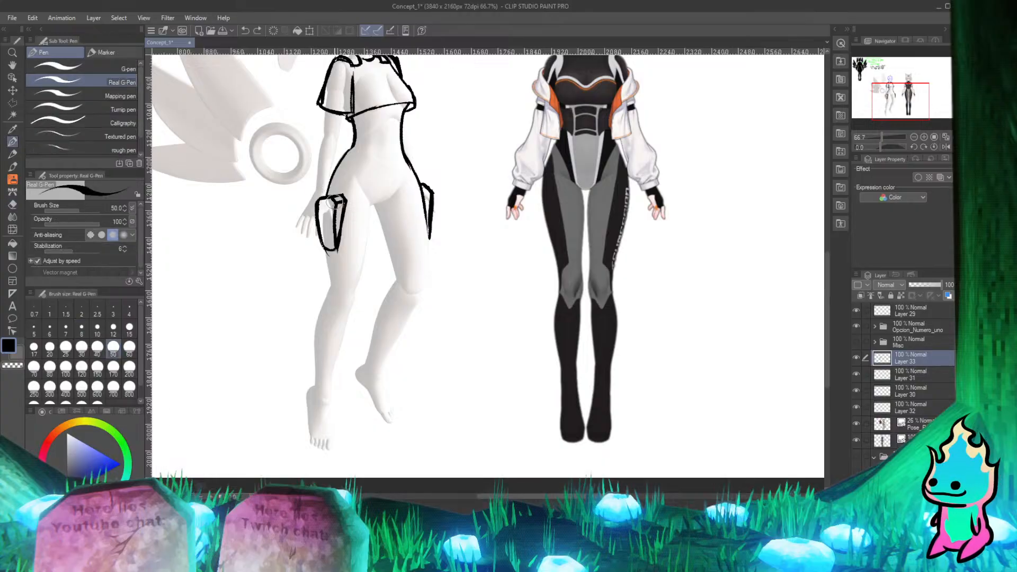
Step: Redraw the top of the holster beside the open hand as a wide slanted face with a clear front edge and side facet
scroll(327, 211, "up", 8)
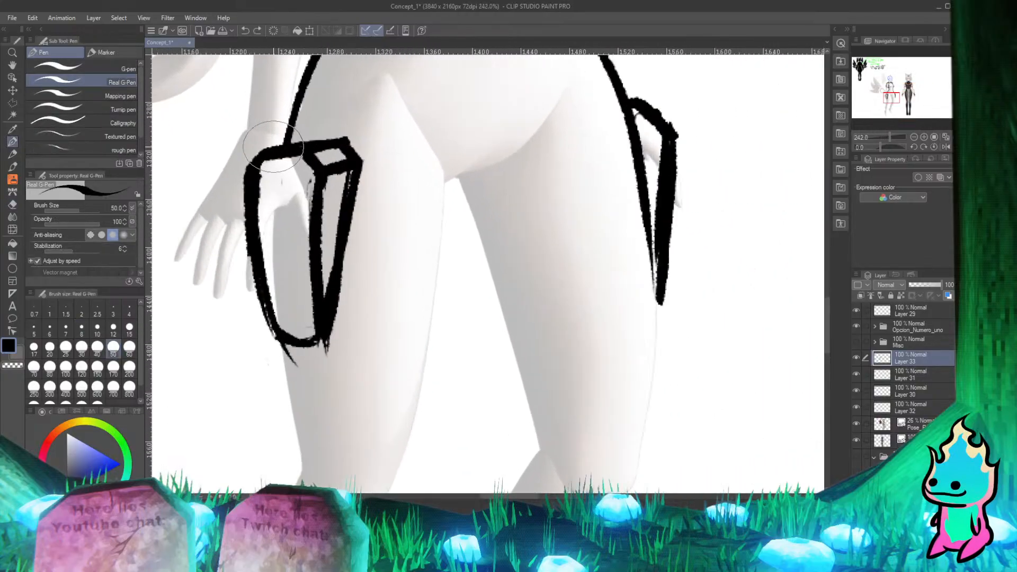
mouse_move(352, 165)
left_mouse_down()
mouse_move(324, 184)
mouse_move(340, 162)
mouse_move(310, 172)
mouse_move(314, 188)
mouse_move(260, 168)
mouse_move(244, 182)
mouse_move(252, 191)
mouse_move(240, 215)
mouse_move(244, 181)
left_mouse_up()
key("e")
key("p")
key("e")
key("p")
key("e")
key("p")
key("e")
Step: Thin the same holster's outer edge, redraw it as a smooth taper, and round the outer corner of its top face
left_click_drag(247, 235, 276, 367)
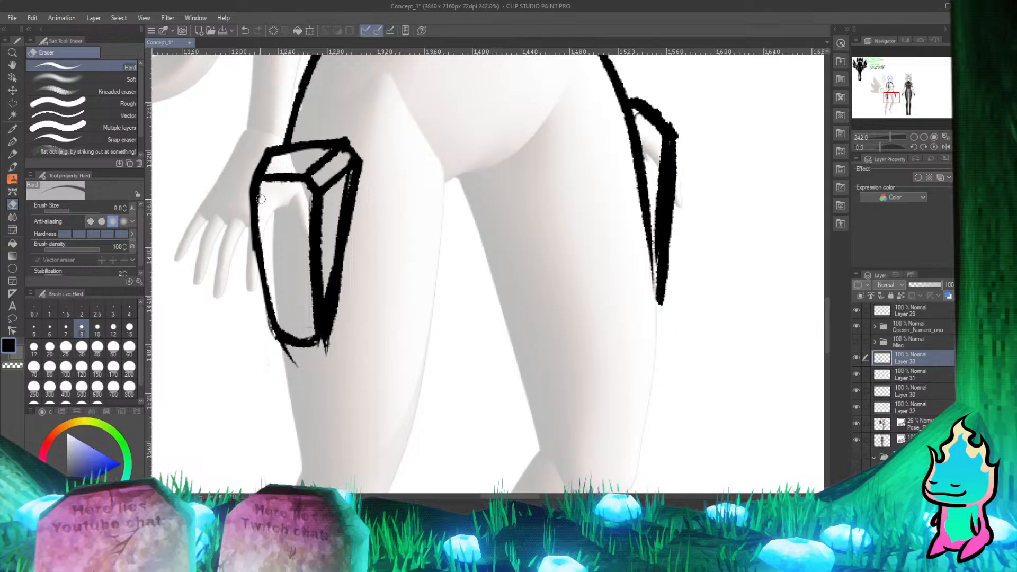
left_click_drag(254, 219, 267, 319)
key("ctrl+z")
left_click(12, 142)
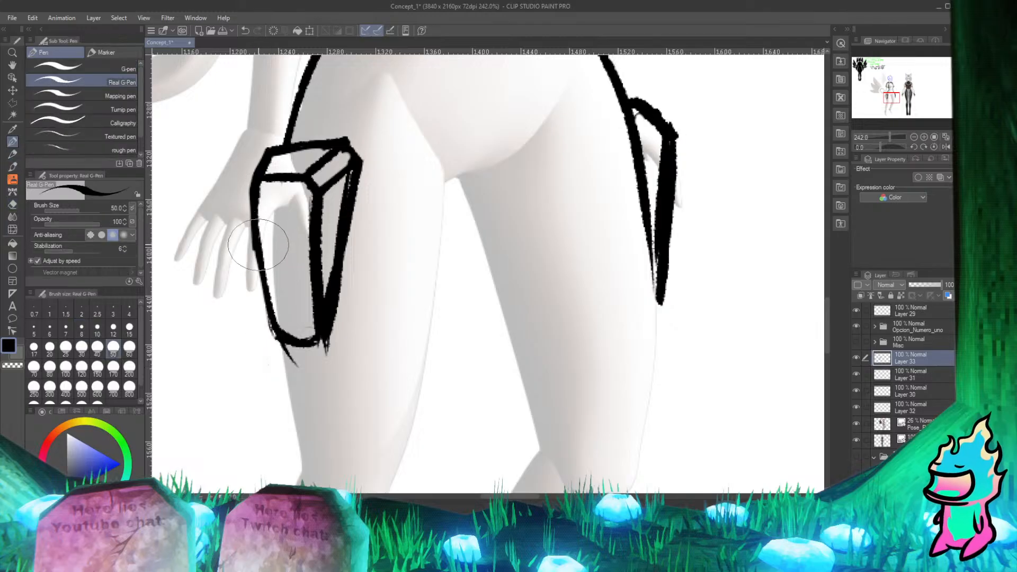
left_click_drag(258, 245, 261, 312)
left_click_drag(251, 185, 263, 316)
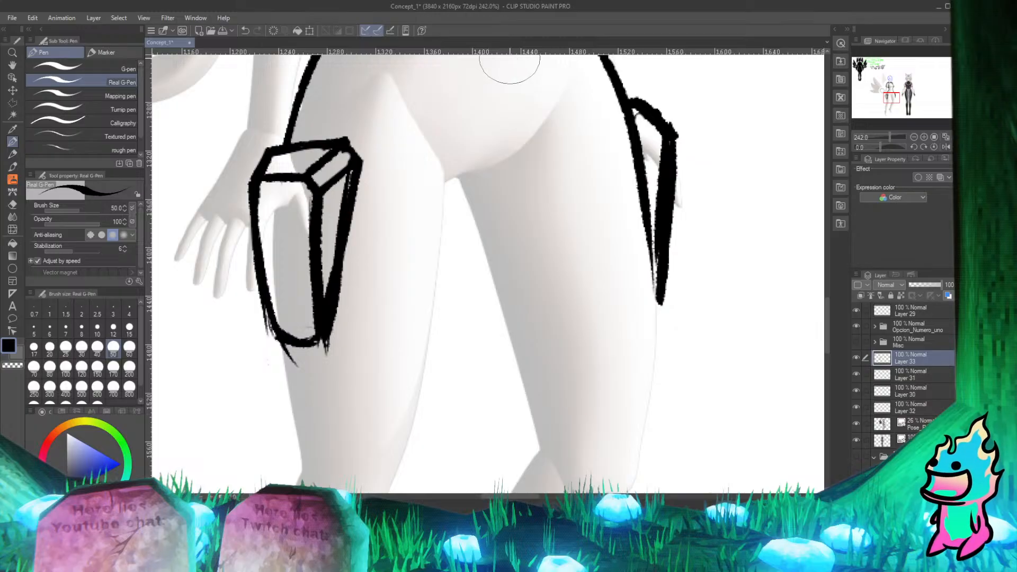
key("e")
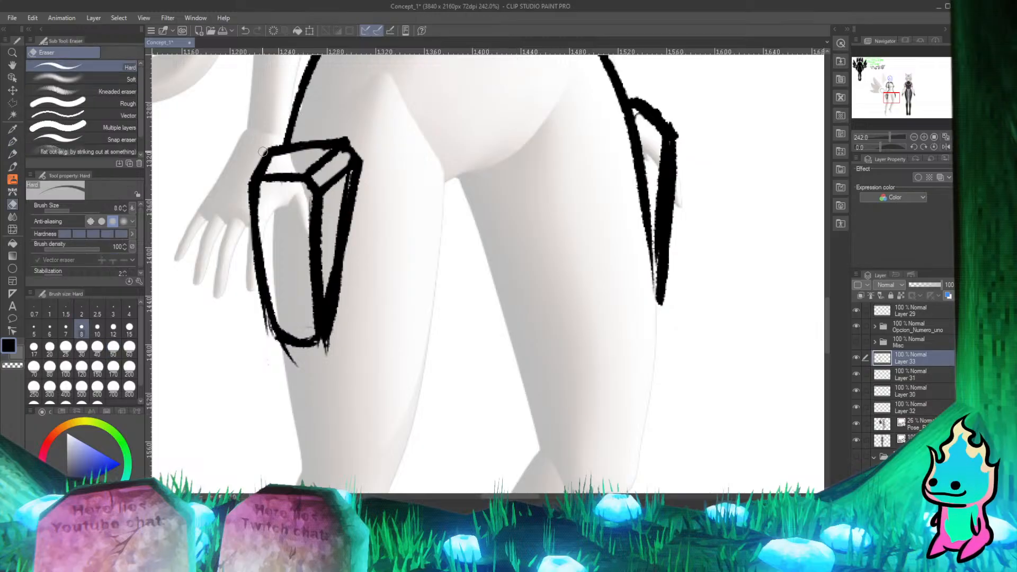
key("p")
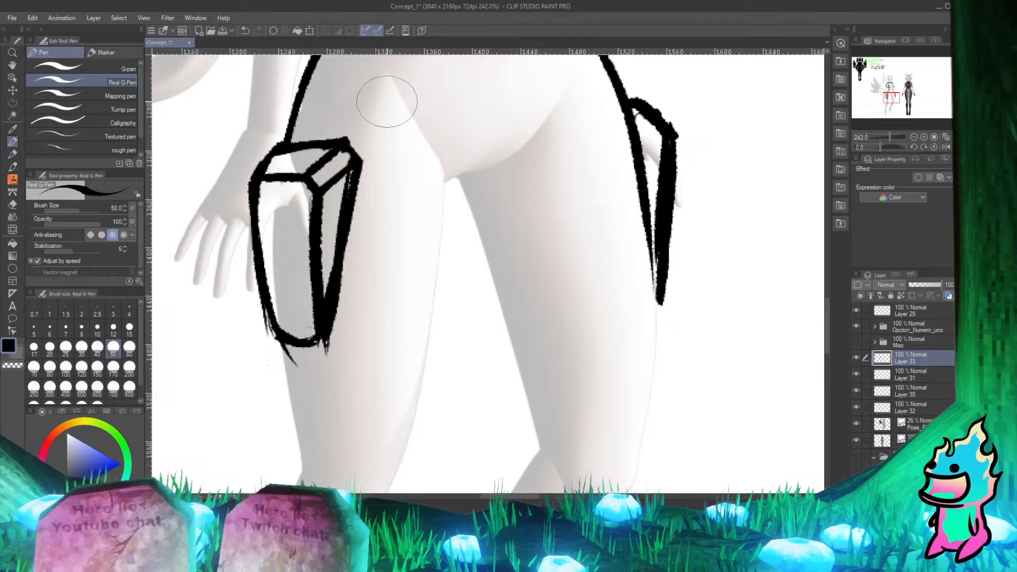
Step: Erase the sloped top edge of the opposite thigh's holster and redraw it as a cleaner, thinner line
scroll(398, 106, "down", 1)
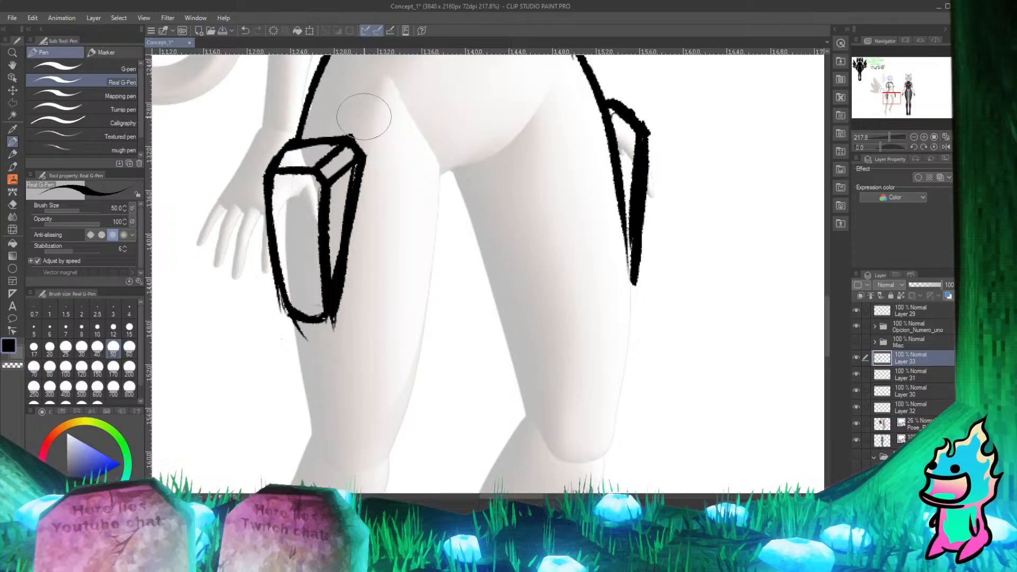
scroll(529, 163, "down", 16)
scroll(543, 177, "up", 7)
scroll(503, 164, "down", 6)
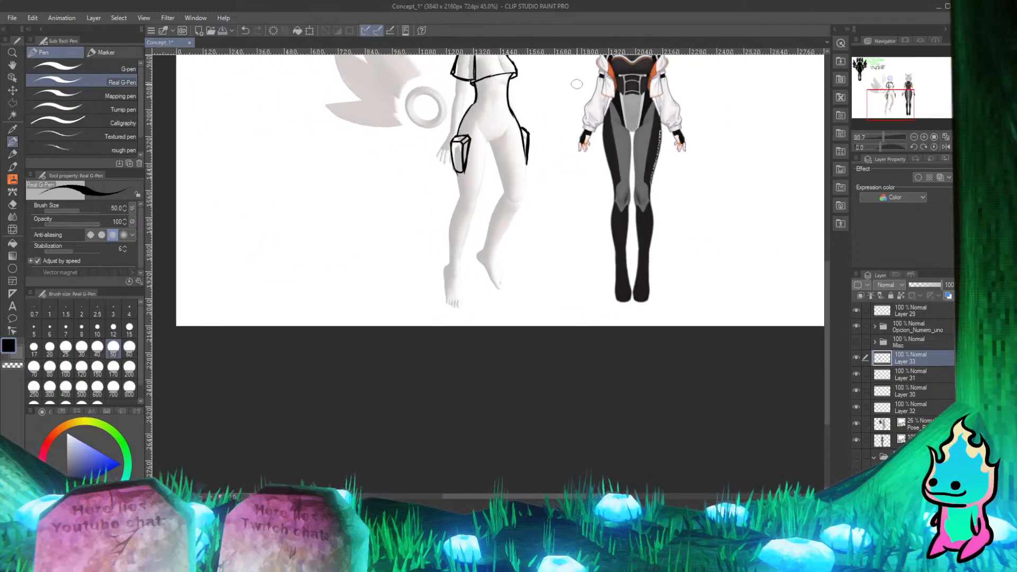
scroll(530, 122, "up", 5)
scroll(482, 148, "down", 3)
scroll(466, 165, "up", 4)
scroll(482, 158, "down", 2)
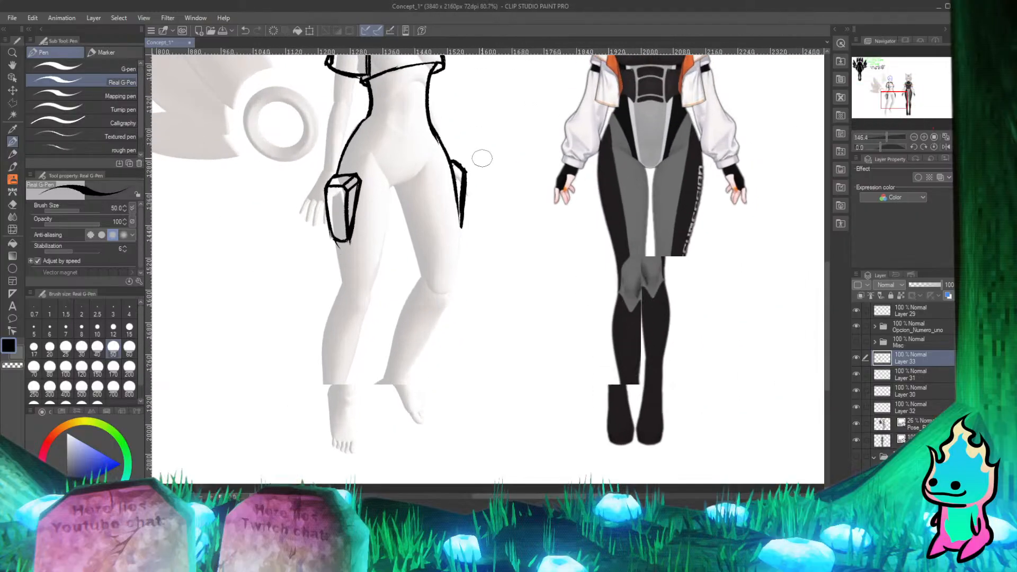
scroll(482, 158, "up", 4)
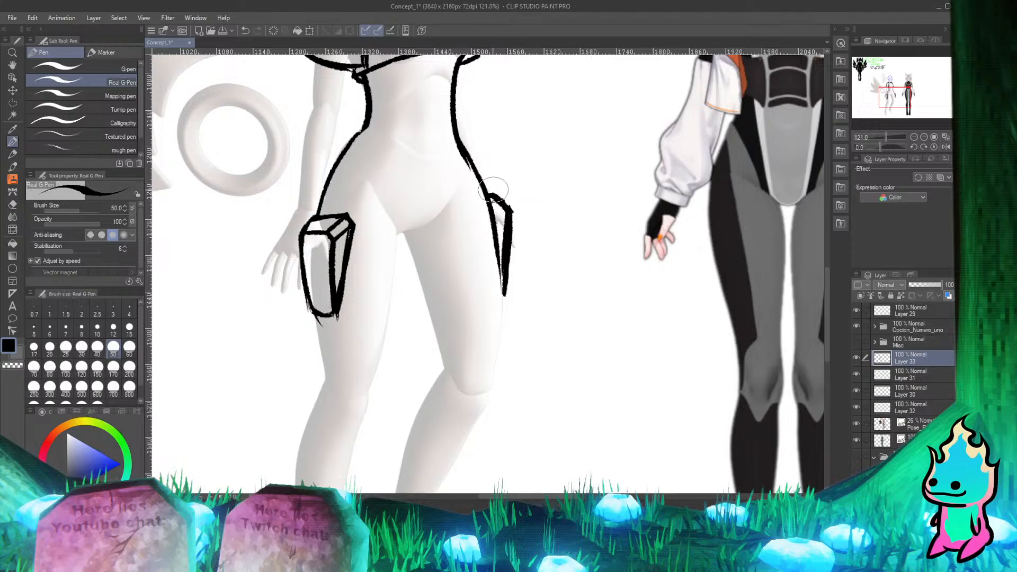
key("e")
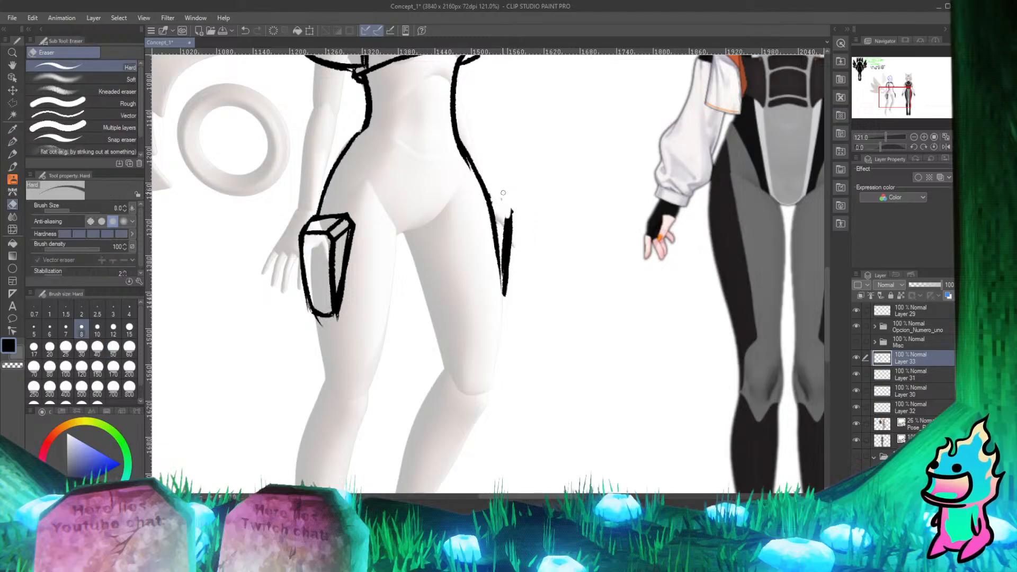
key("p")
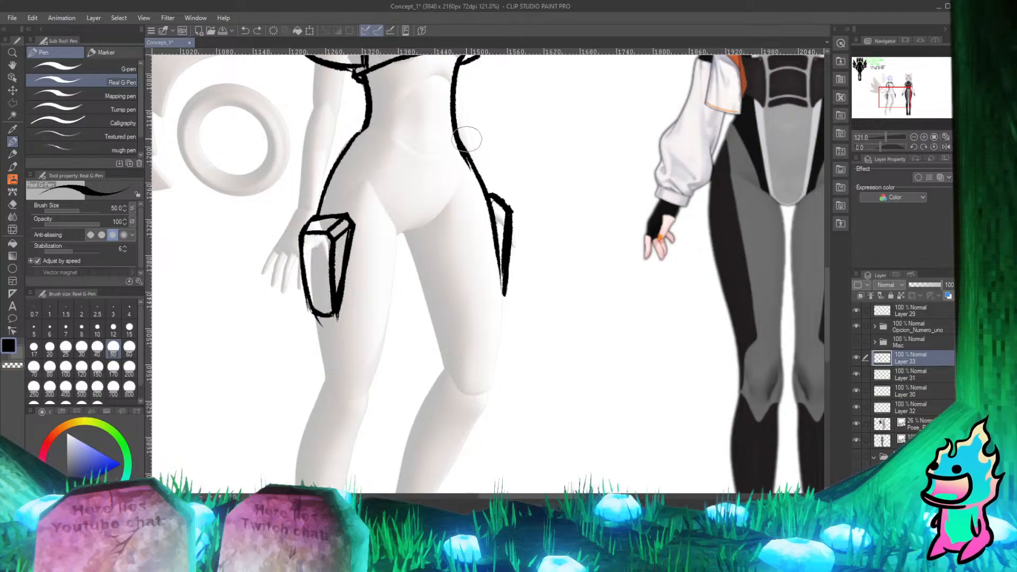
Step: Draw a rounded V-shaped line along the groin creases between the hips to mark the lower edge of the bodysuit
scroll(429, 108, "down", 6)
scroll(417, 156, "up", 6)
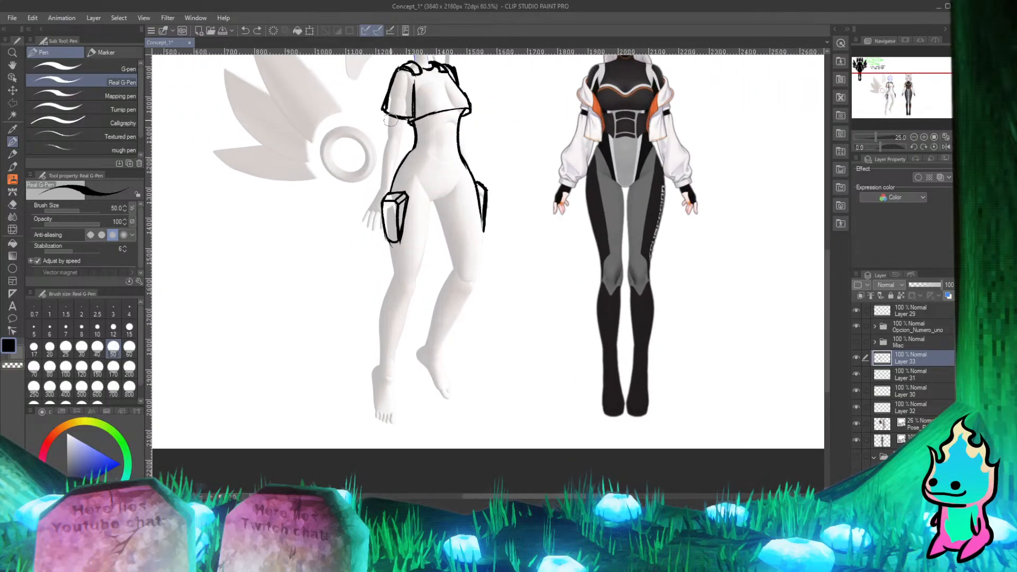
scroll(424, 202, "down", 2)
scroll(430, 249, "up", 2)
scroll(430, 249, "up", 2)
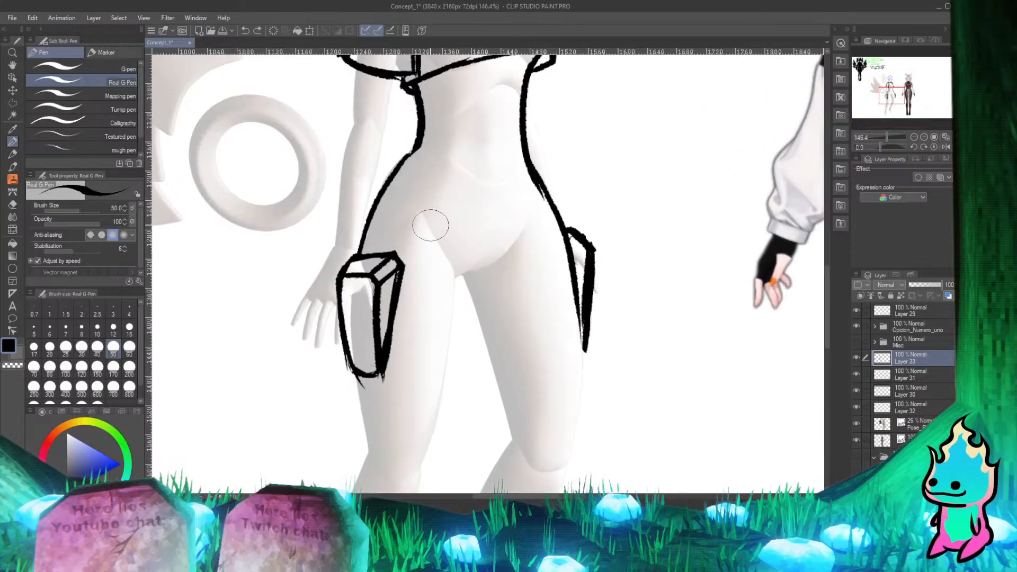
mouse_move(427, 220)
left_mouse_down()
mouse_move(466, 275)
mouse_move(508, 253)
mouse_move(528, 220)
mouse_move(490, 259)
left_mouse_up()
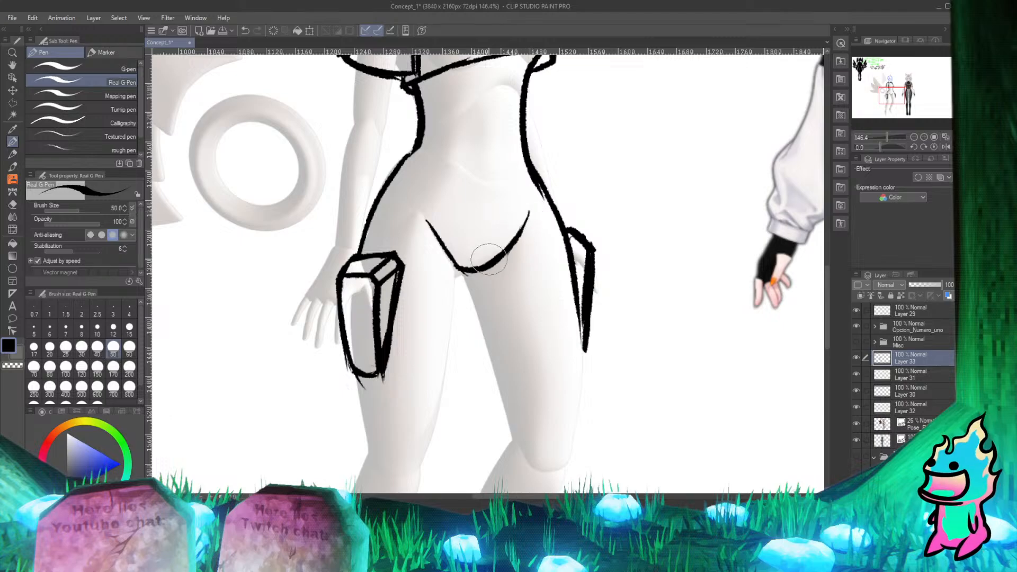
Step: Draw the outer contours of both thighs from the holsters down to the knees
scroll(449, 223, "down", 5)
scroll(456, 251, "up", 2)
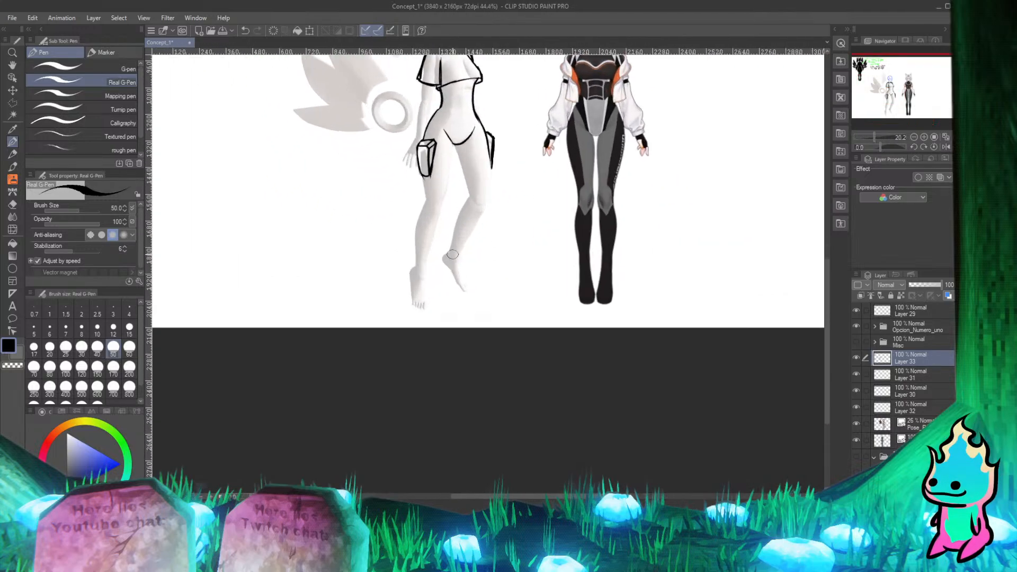
scroll(405, 138, "down", 2)
scroll(467, 161, "up", 2)
scroll(508, 222, "down", 2)
scroll(461, 202, "up", 3)
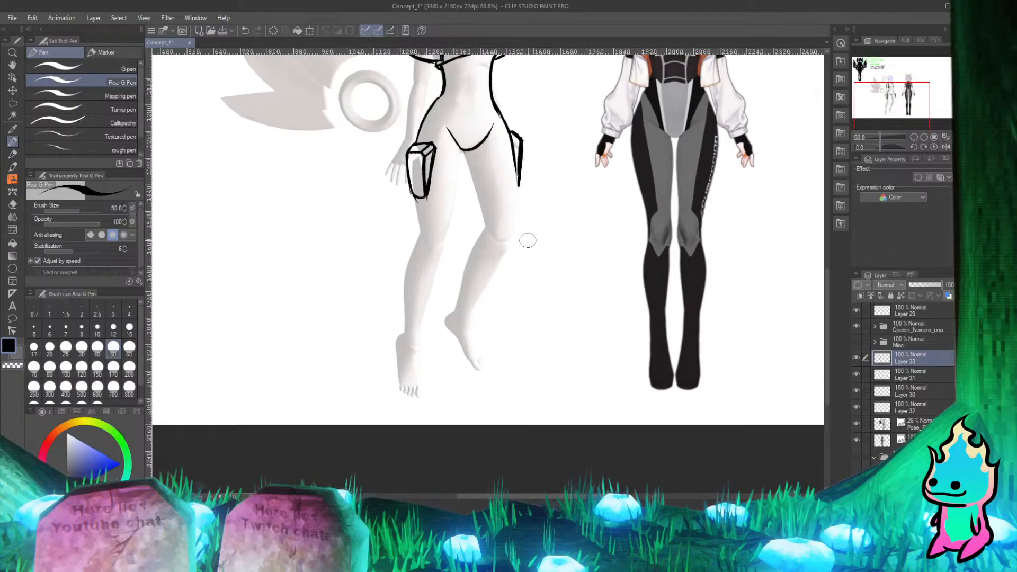
scroll(418, 232, "down", 2)
scroll(419, 232, "up", 3)
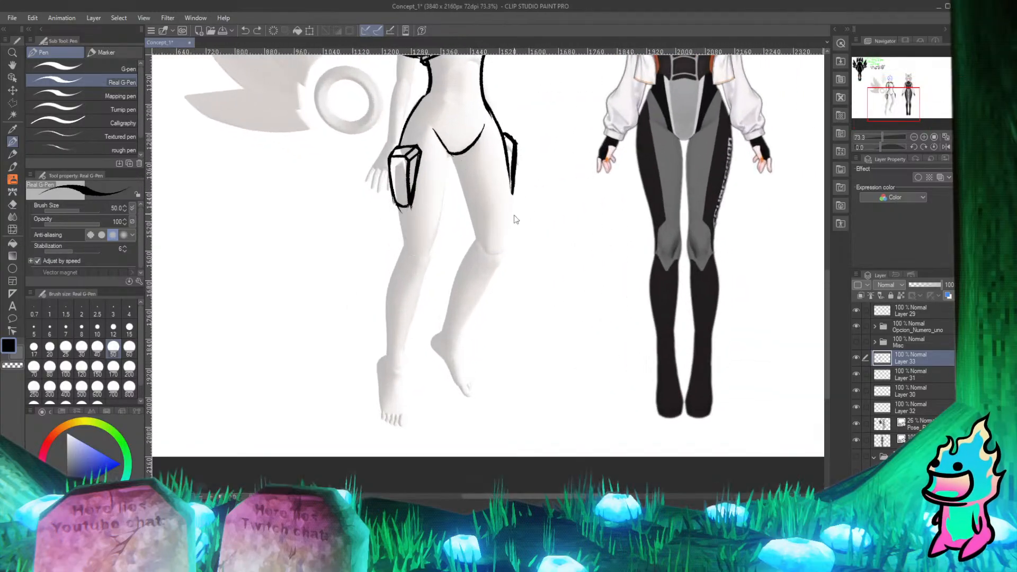
left_click_drag(512, 155, 506, 248)
key("ctrl+z")
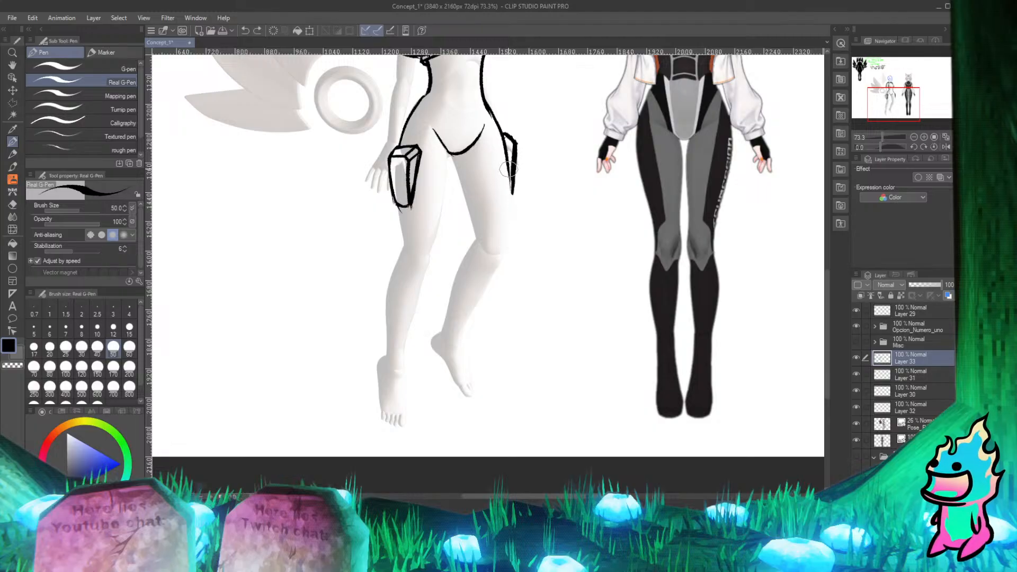
left_click_drag(512, 161, 499, 246)
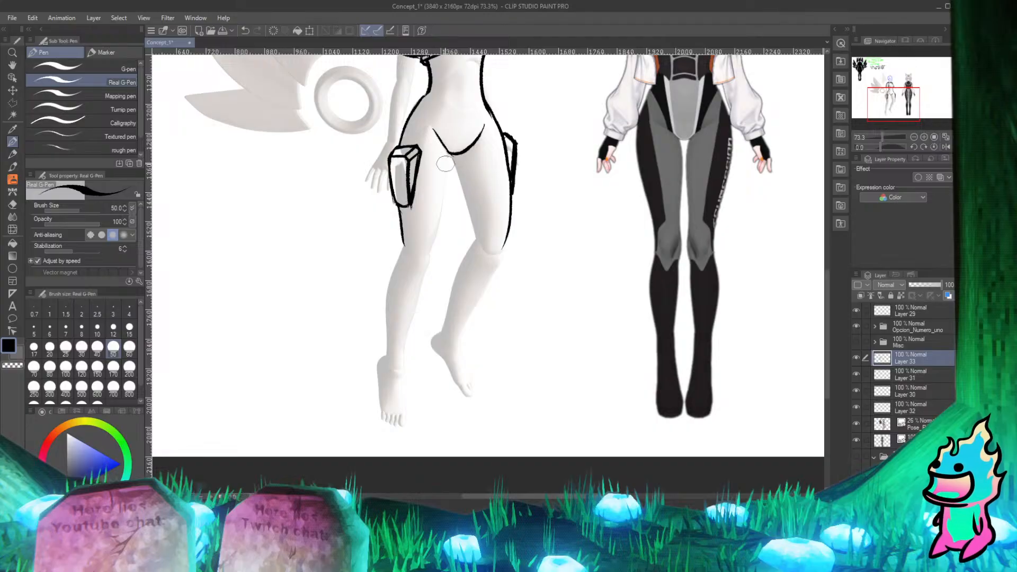
Step: Draw the inner thigh contour of the open-hand-side leg from the crotch to the knee, retrying the stroke until it is smooth
left_click_drag(448, 150, 419, 283)
key("ctrl+z")
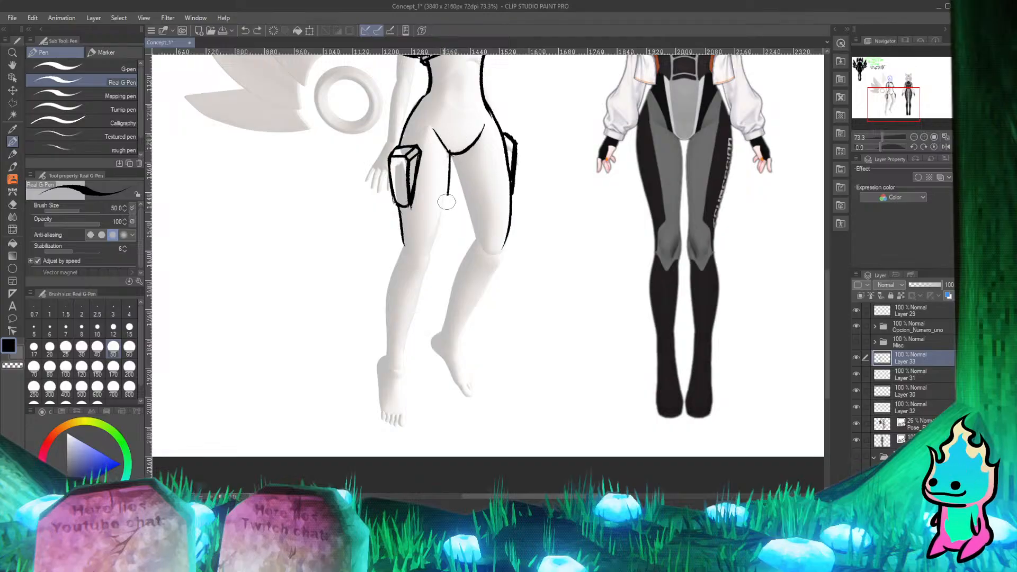
left_click_drag(446, 201, 425, 268)
key("ctrl+z")
left_click_drag(449, 152, 424, 265)
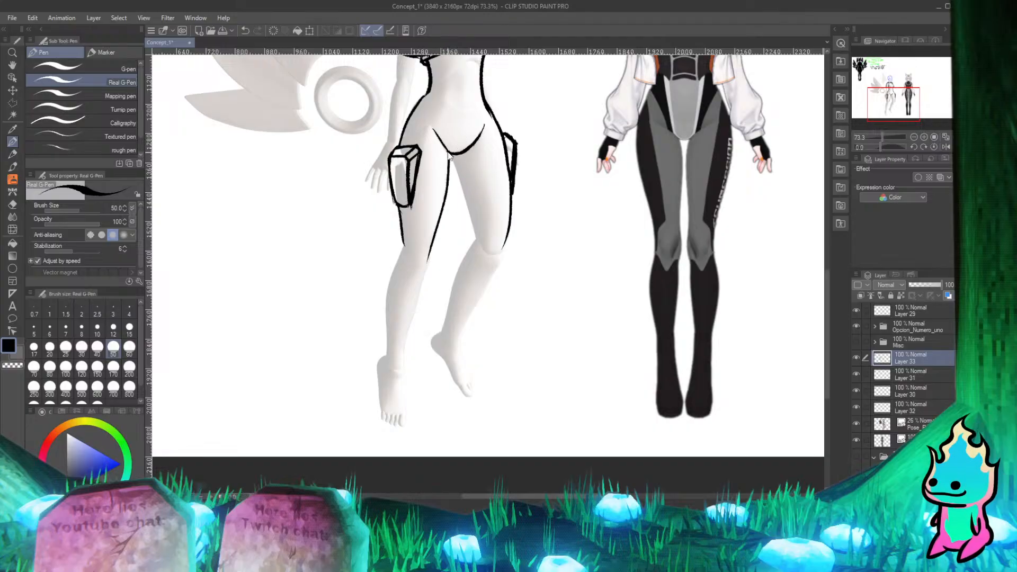
key("ctrl+z")
left_click_drag(449, 153, 426, 256)
key("ctrl+z")
left_click_drag(449, 153, 417, 268)
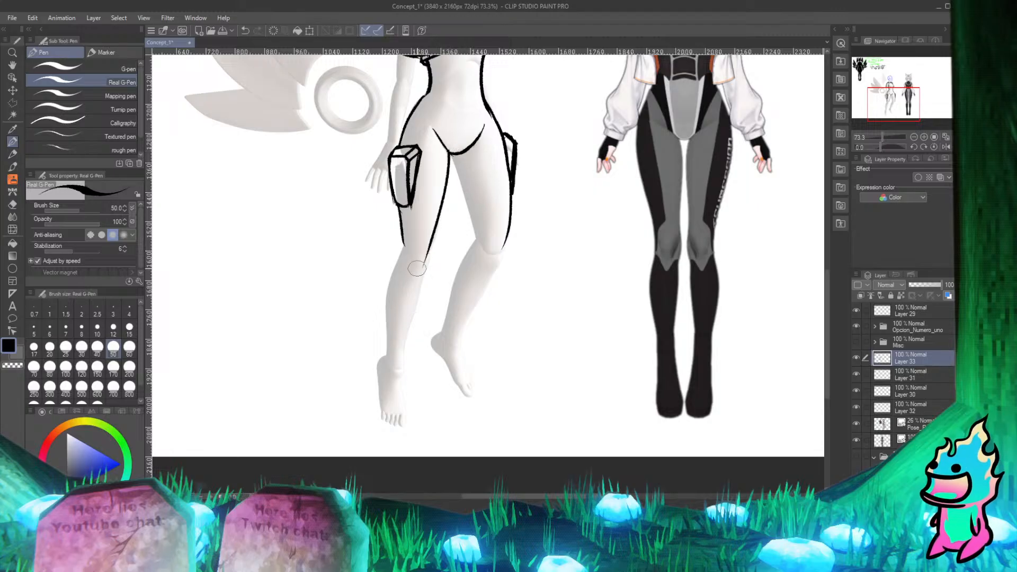
key("ctrl+z")
left_click_drag(450, 153, 427, 255)
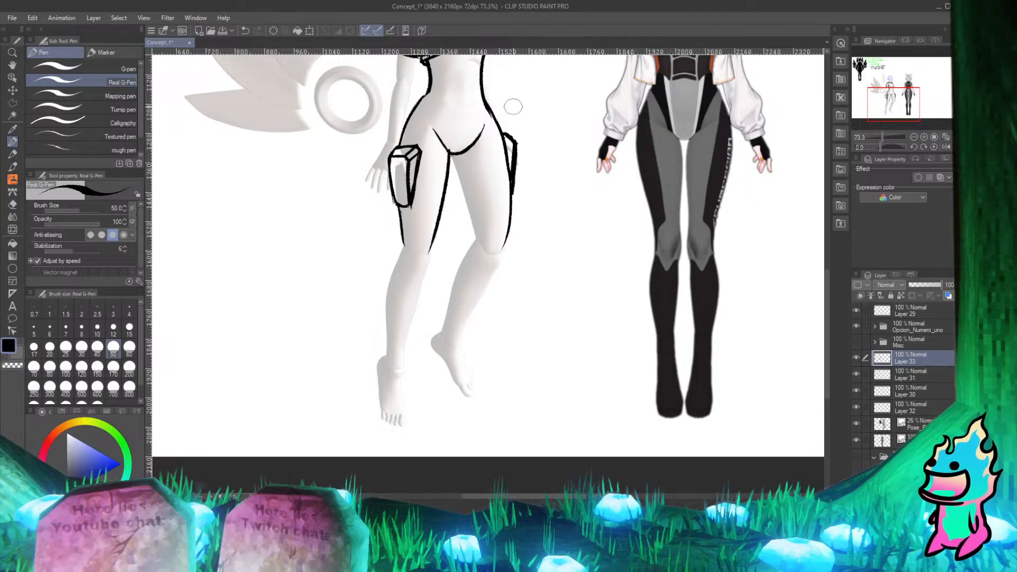
Step: Draw the other leg's inner thigh contour from the crotch to the knee and trim the overshooting line at the crotch
left_click_drag(453, 152, 471, 225)
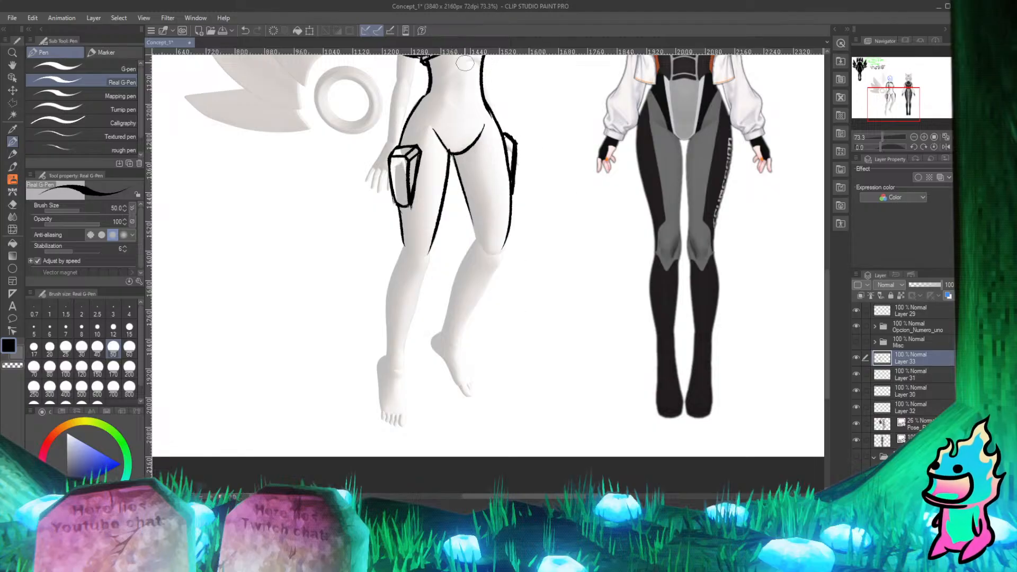
scroll(443, 207, "up", 5)
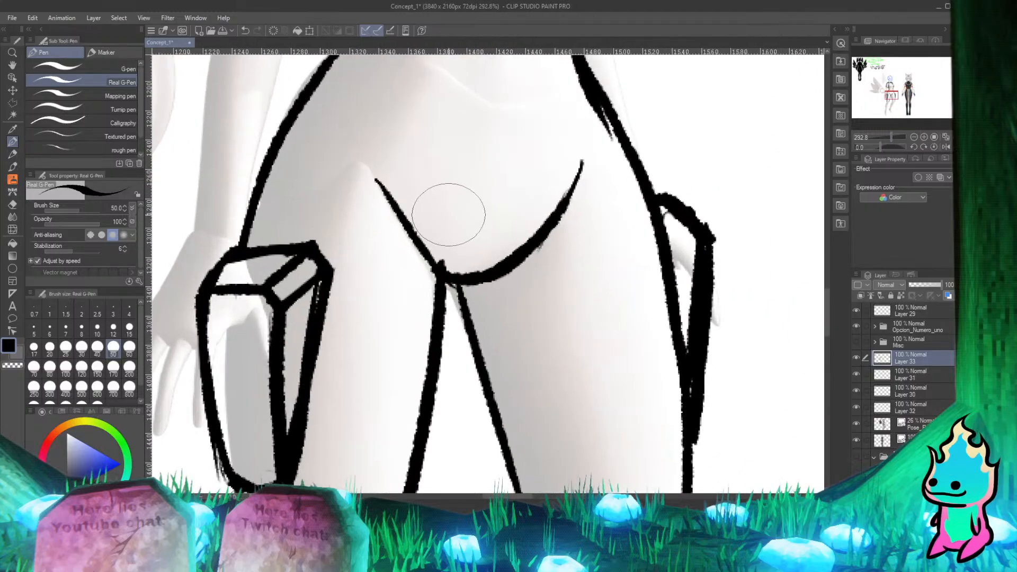
key("e")
key("p")
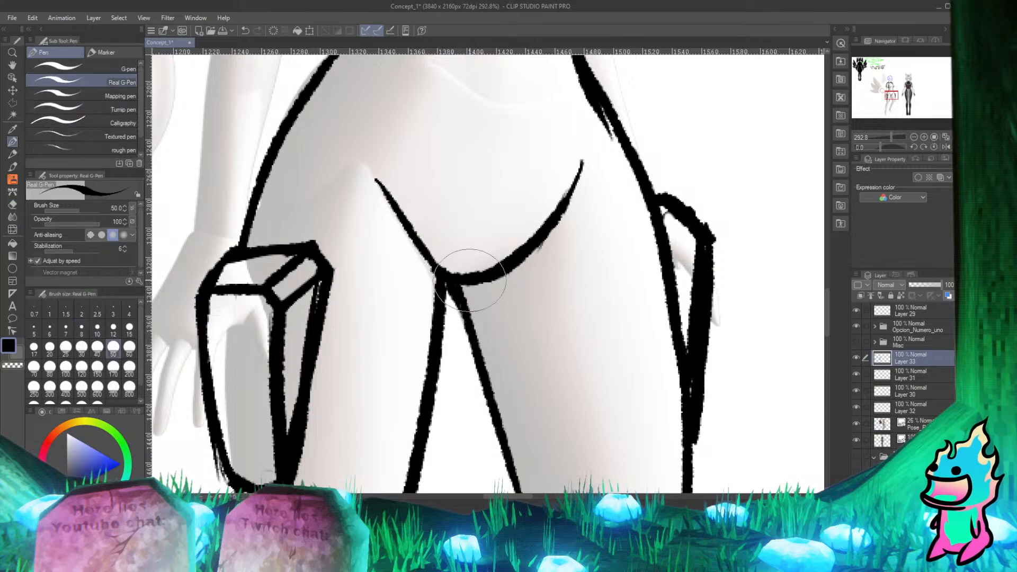
Step: Examine the outfit sketch's proportions from head to feet against the reference character's jacket sleeves, bodysuit and leggings
scroll(539, 182, "down", 8)
scroll(528, 283, "up", 4)
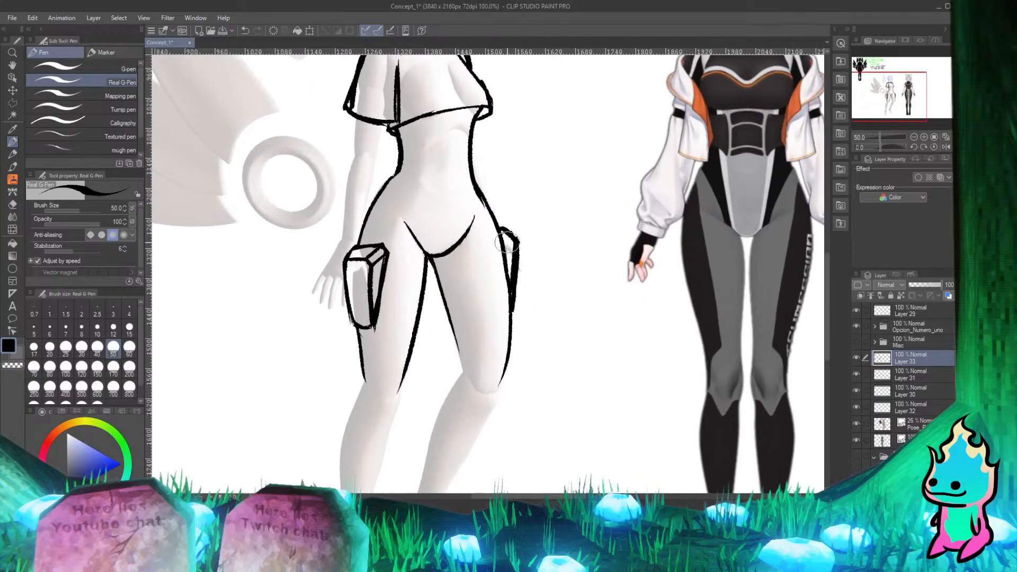
scroll(477, 239, "down", 2)
scroll(440, 203, "up", 1)
scroll(441, 203, "down", 1)
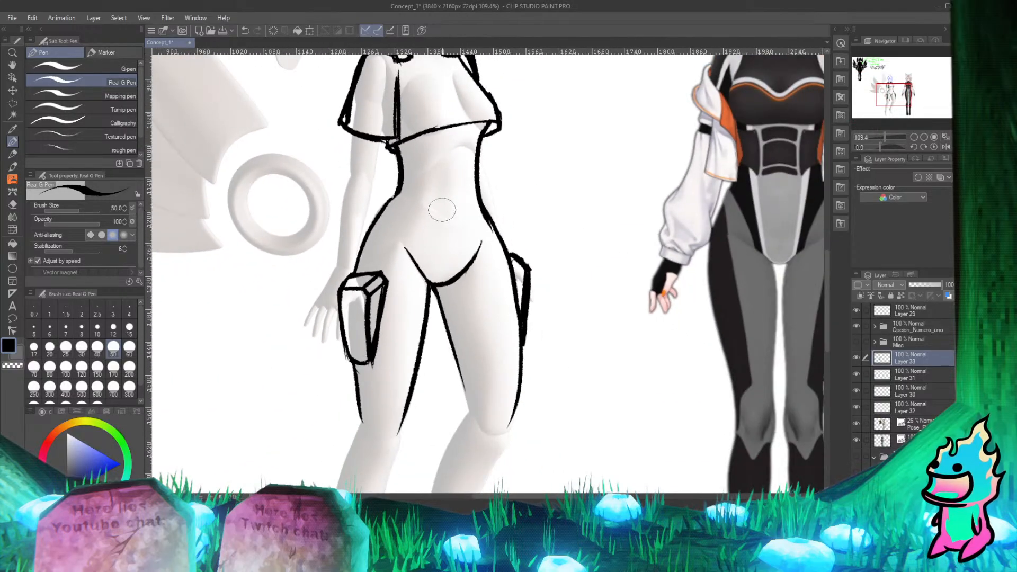
scroll(496, 244, "down", 3)
scroll(495, 277, "up", 3)
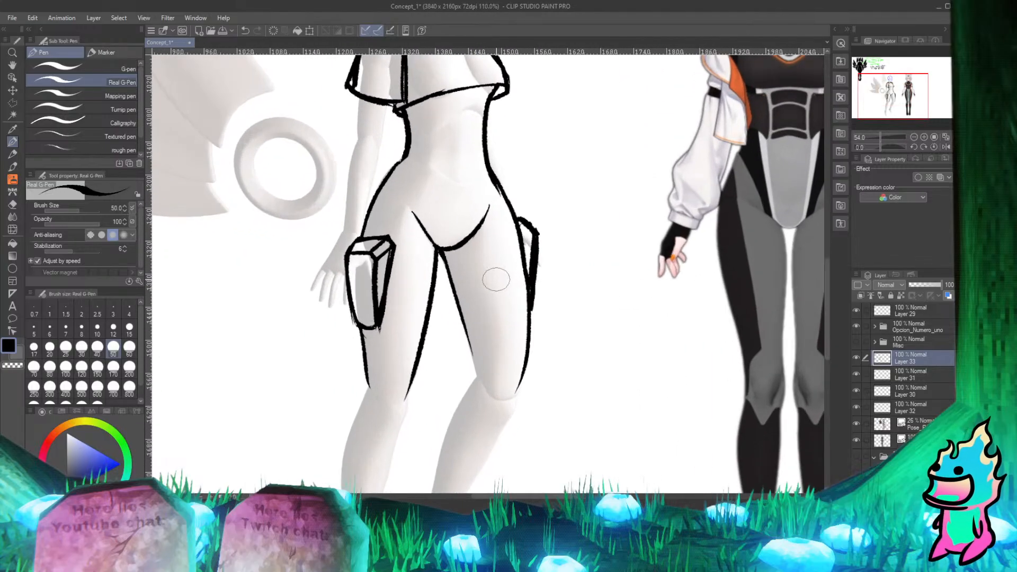
scroll(475, 207, "up", 2)
scroll(481, 247, "down", 2)
scroll(481, 247, "down", 3)
scroll(477, 345, "up", 3)
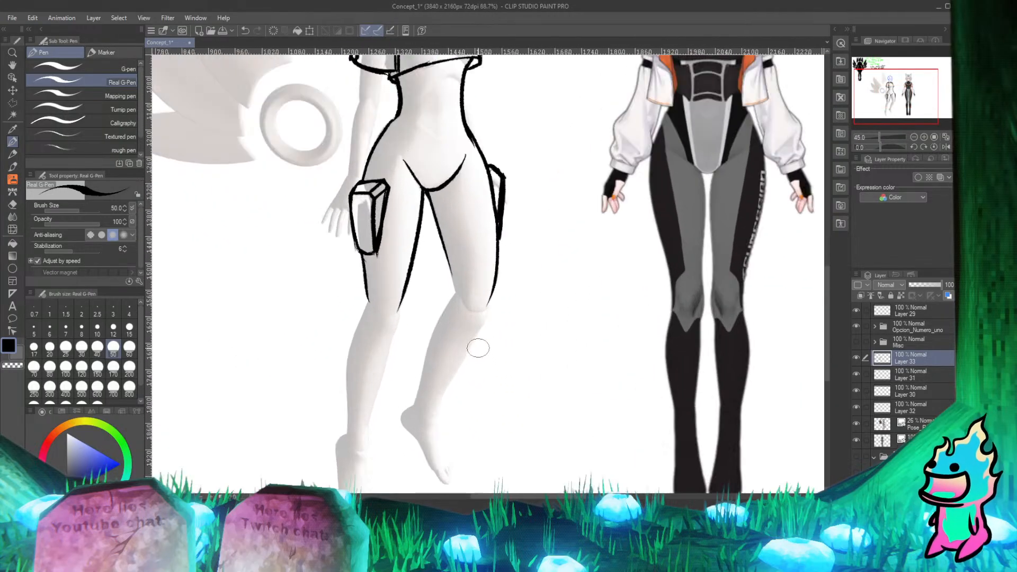
scroll(477, 345, "down", 3)
scroll(451, 304, "up", 3)
scroll(375, 212, "up", 2)
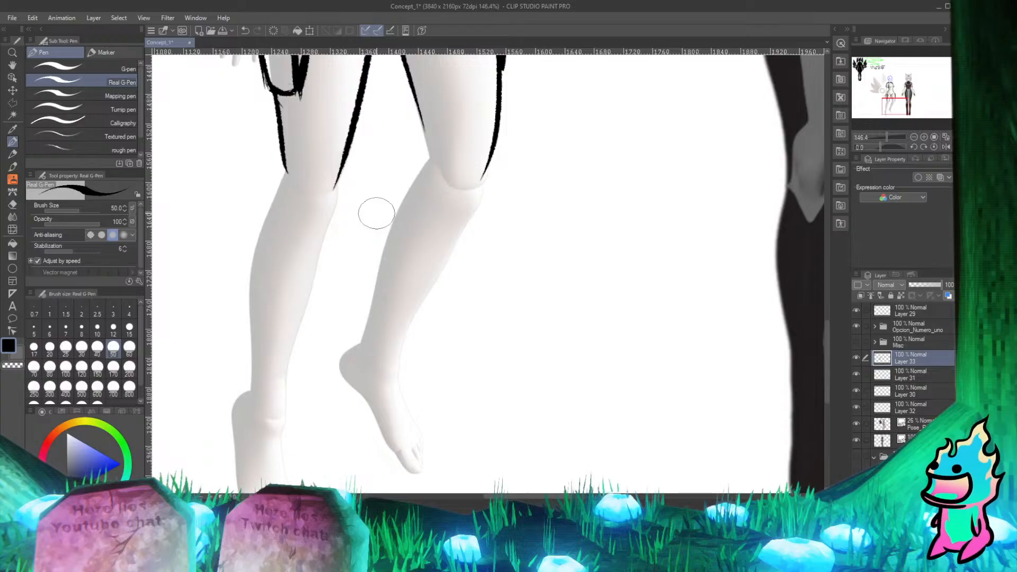
scroll(377, 213, "down", 4)
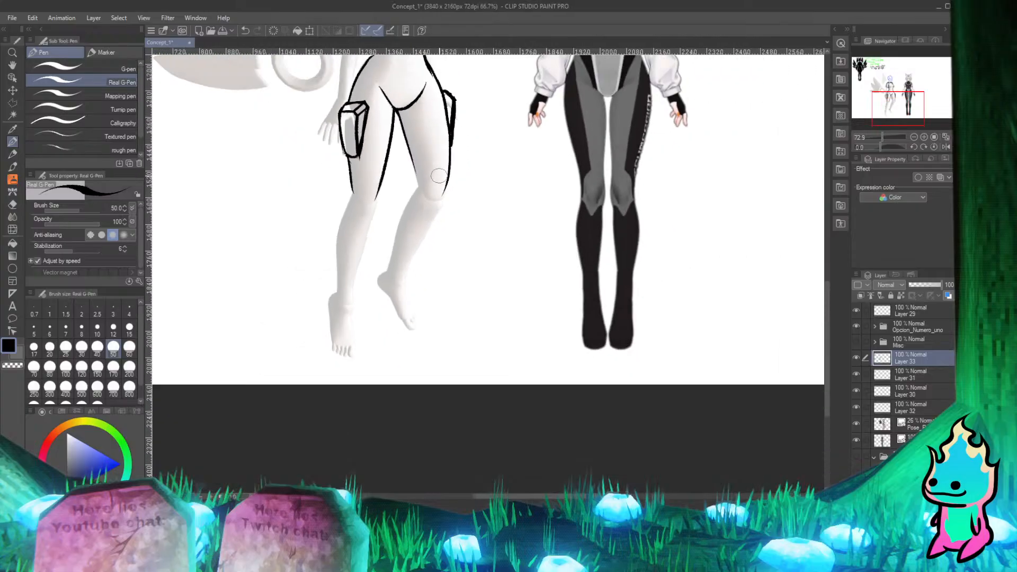
scroll(425, 333, "up", 3)
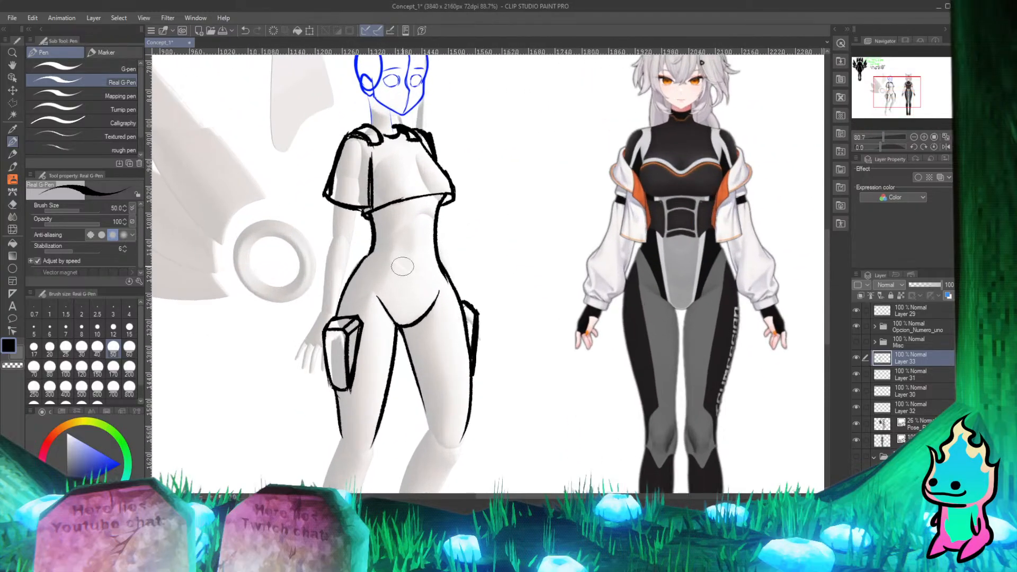
scroll(429, 265, "down", 3)
scroll(435, 184, "up", 2)
scroll(479, 273, "up", 1)
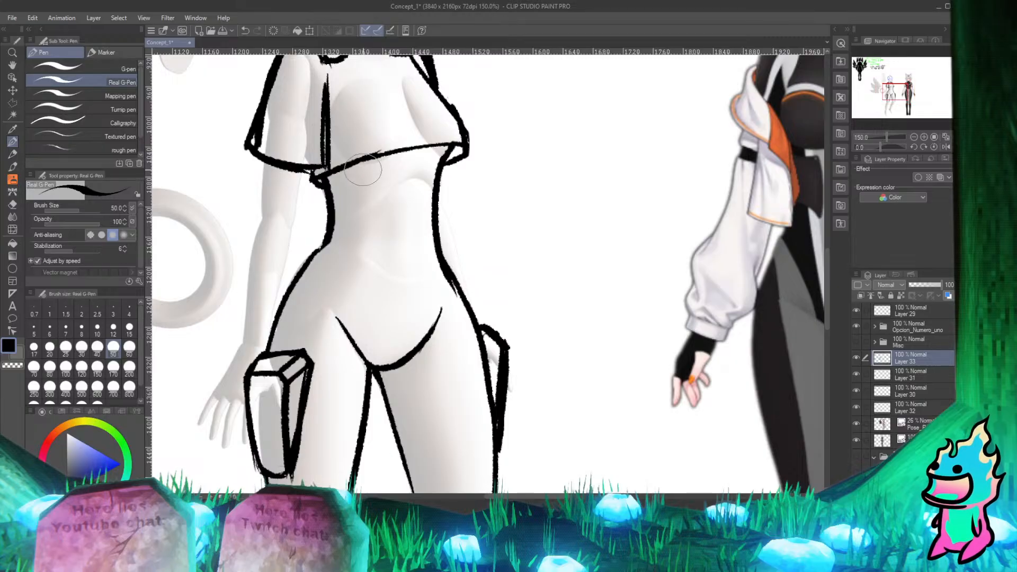
scroll(363, 167, "down", 3)
scroll(336, 210, "up", 2)
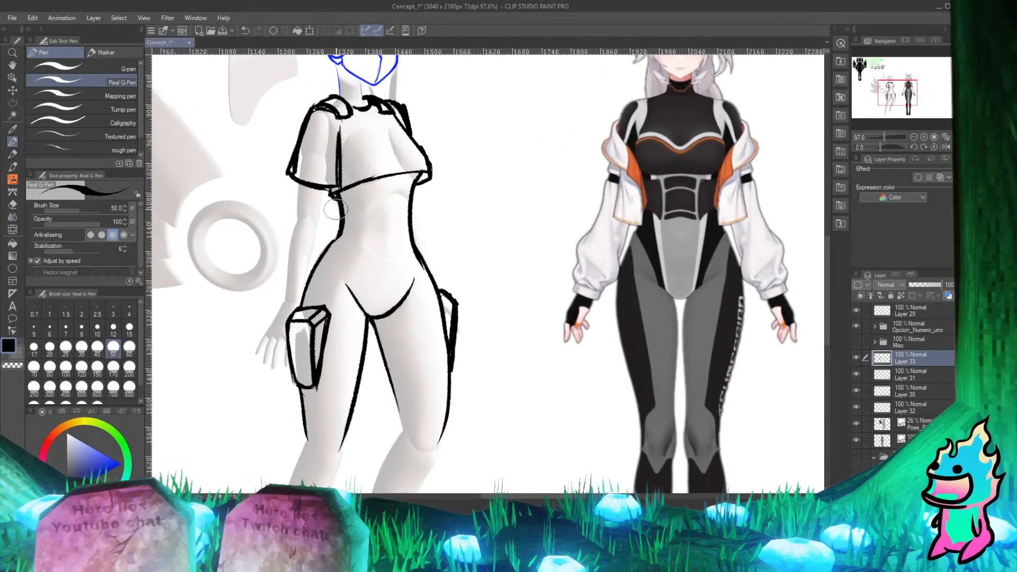
scroll(335, 209, "down", 4)
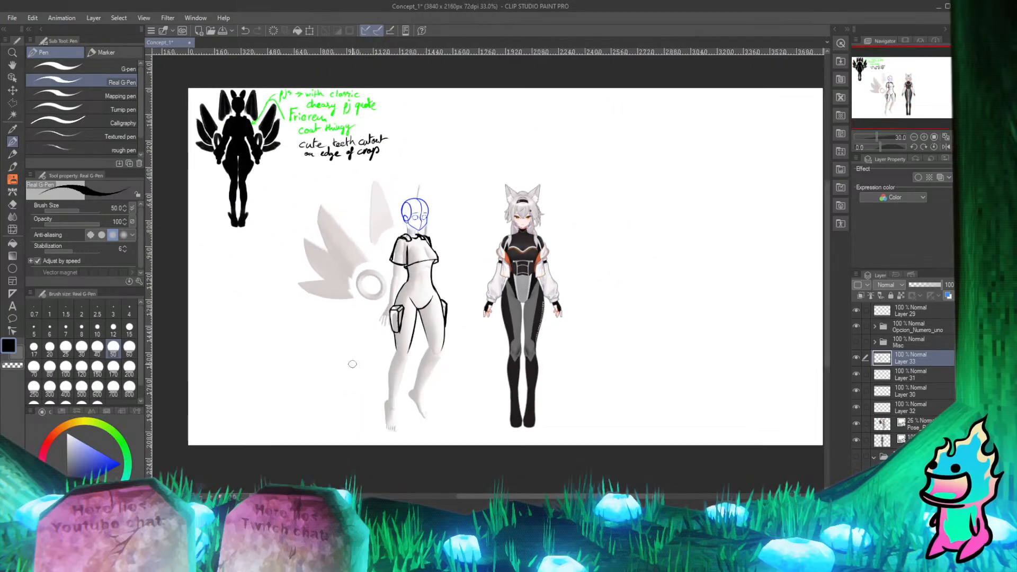
scroll(424, 313, "up", 2)
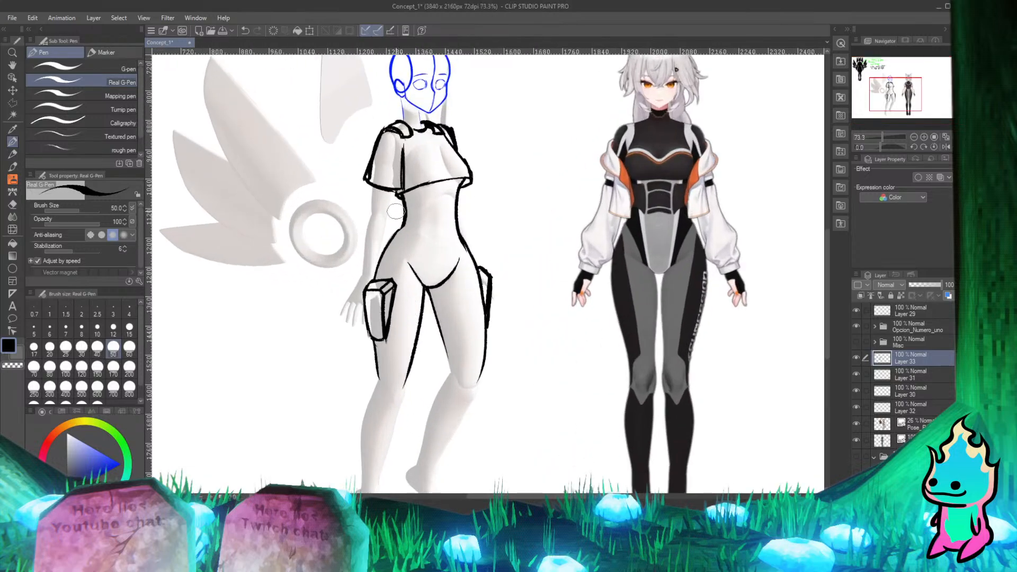
scroll(414, 203, "down", 1)
scroll(402, 212, "up", 3)
scroll(371, 210, "down", 2)
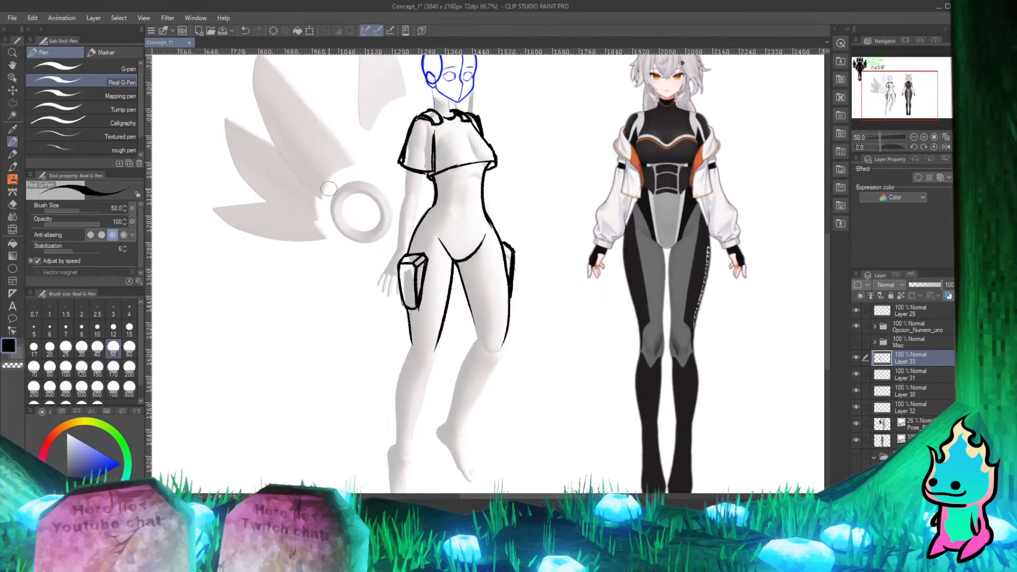
scroll(340, 208, "up", 1)
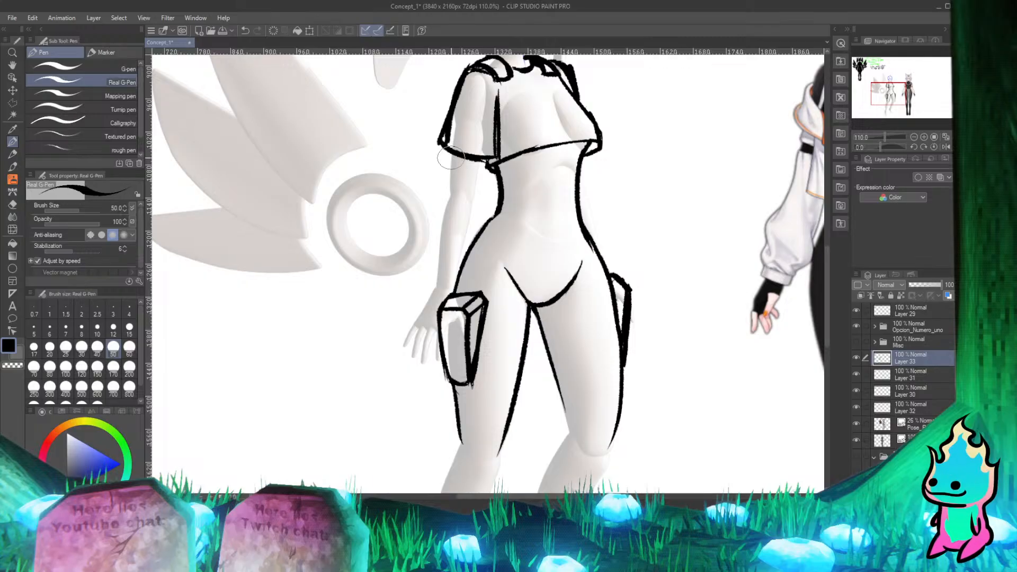
Step: Draw a long sleeve's outer contour from the crop top's sleeve hem to the wrist, retrying the curve, and add cuff strokes at the wrist
left_click_drag(450, 158, 425, 271)
left_click_drag(452, 150, 440, 223)
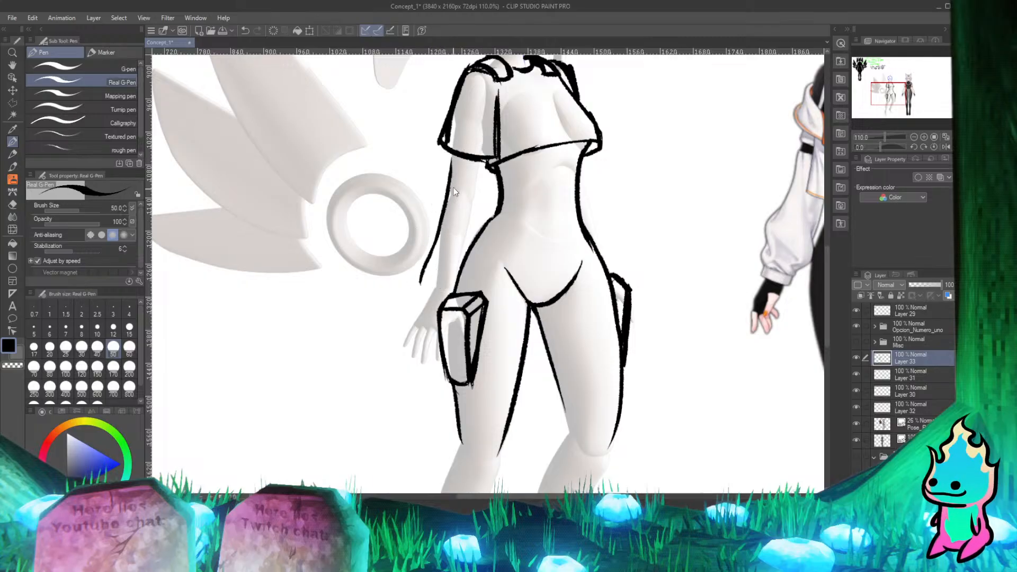
key("ctrl+z")
mouse_move(451, 166)
left_mouse_down()
mouse_move(433, 238)
mouse_move(440, 279)
left_mouse_up()
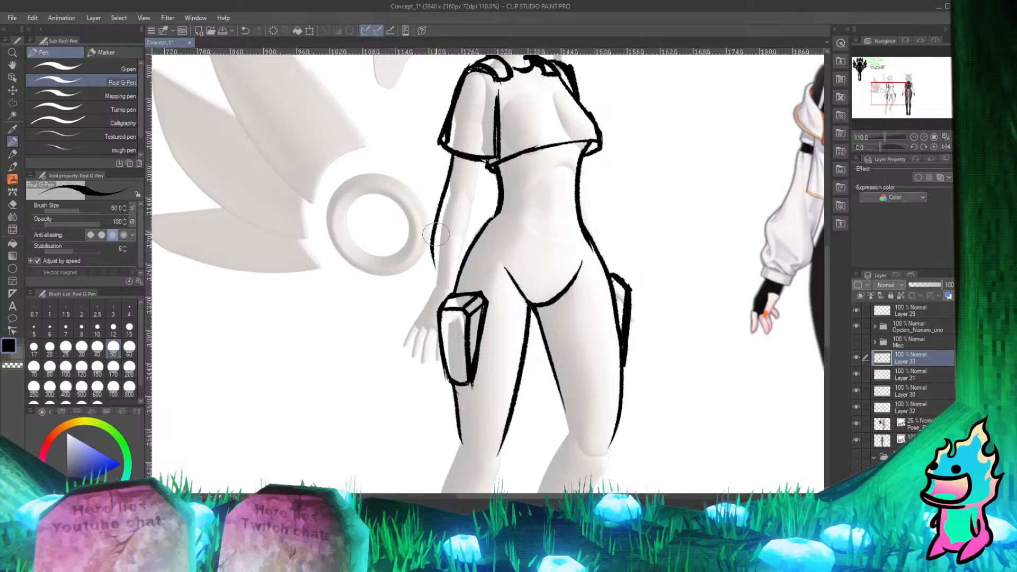
key("ctrl+z")
mouse_move(452, 146)
left_mouse_down()
mouse_move(437, 210)
mouse_move(447, 280)
mouse_move(433, 258)
mouse_move(448, 286)
left_mouse_up()
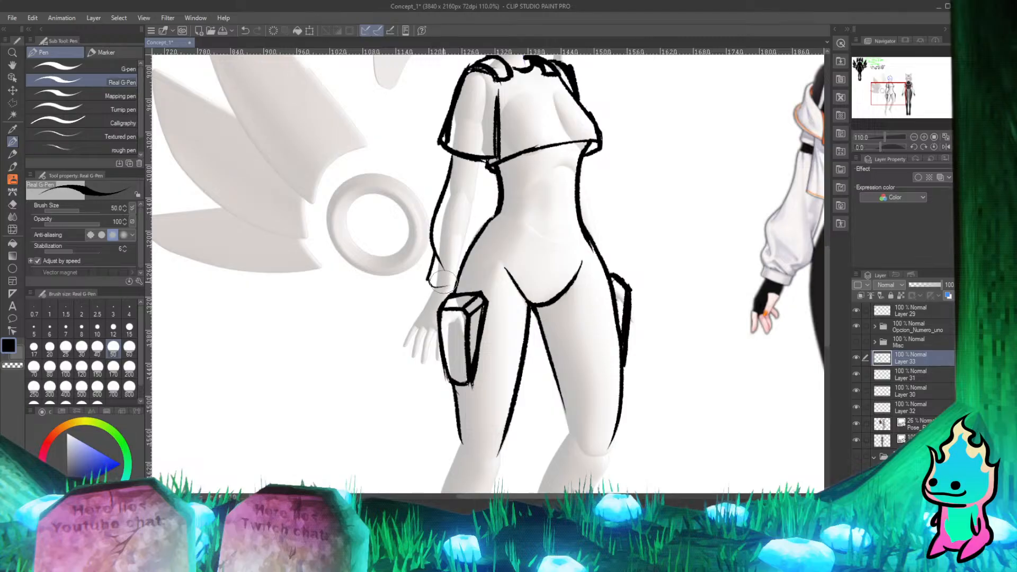
key("ctrl+z")
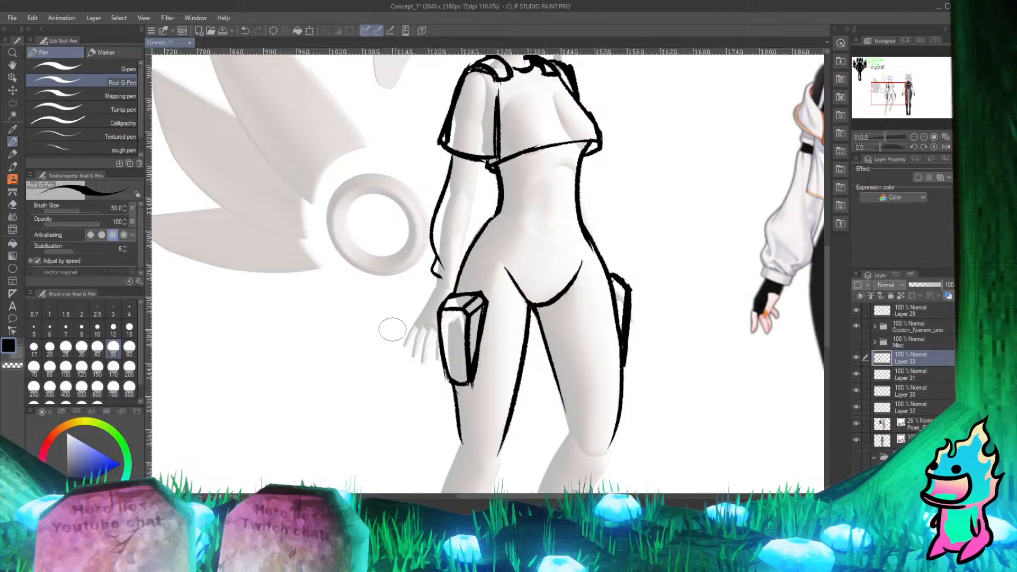
left_click_drag(431, 278, 459, 289)
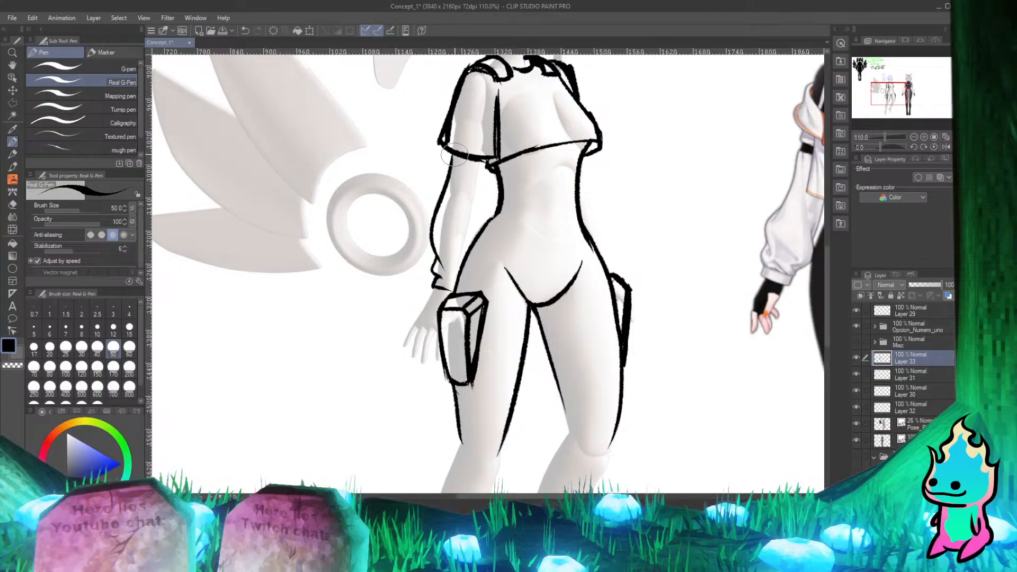
Step: Try to redraw the sleeve's outer contour with a fuller curve between the sleeve hem and the cuff
left_click_drag(455, 155, 427, 255)
key("ctrl+z")
mouse_move(456, 154)
left_mouse_down()
mouse_move(429, 221)
mouse_move(440, 264)
left_mouse_up()
key("ctrl+z")
left_click_drag(455, 154, 438, 265)
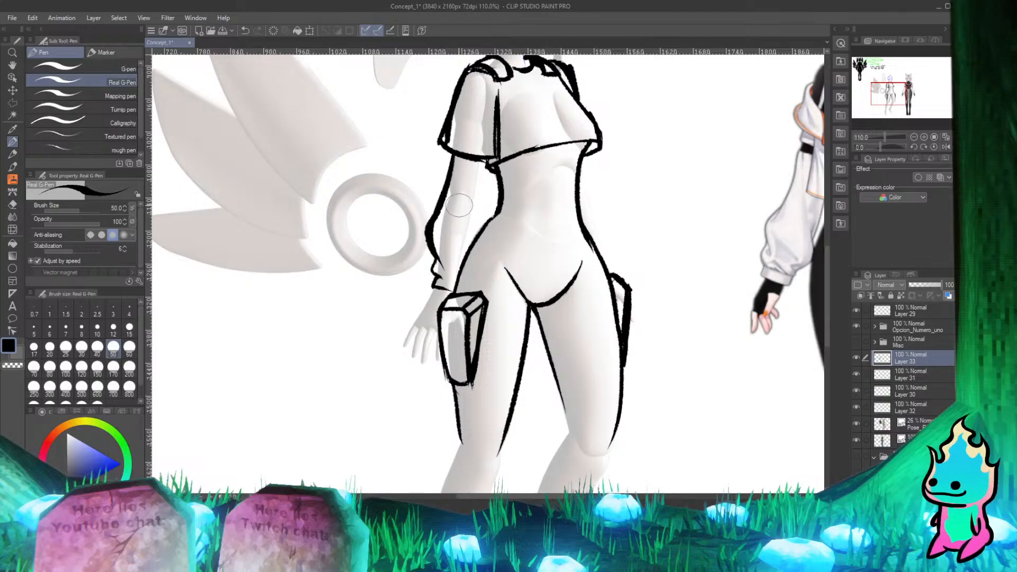
key("ctrl+z")
left_click_drag(455, 154, 444, 268)
key("ctrl+z")
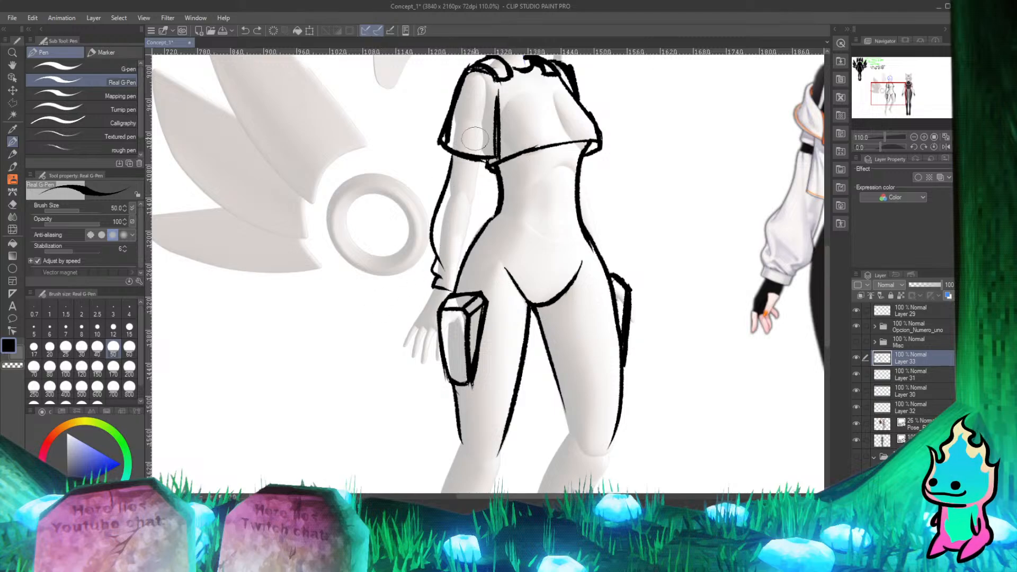
Step: Erase the long sleeve's outer contour between the sleeve hem and the cuff
key("e")
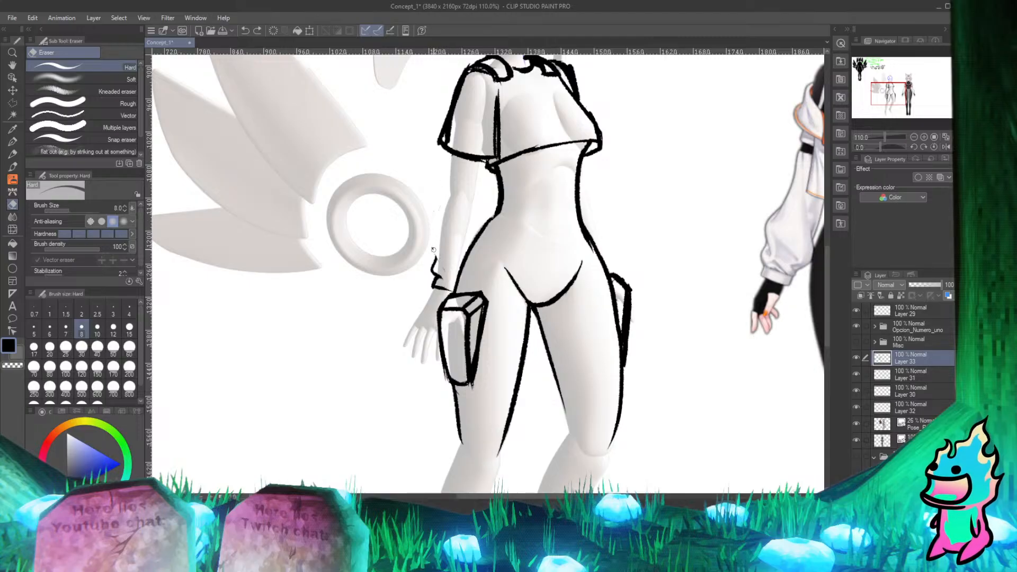
key("p")
mouse_move(712, 225)
left_mouse_down()
mouse_move(748, 224)
mouse_move(736, 244)
left_mouse_up()
key("ctrl+z")
key("ctrl+z")
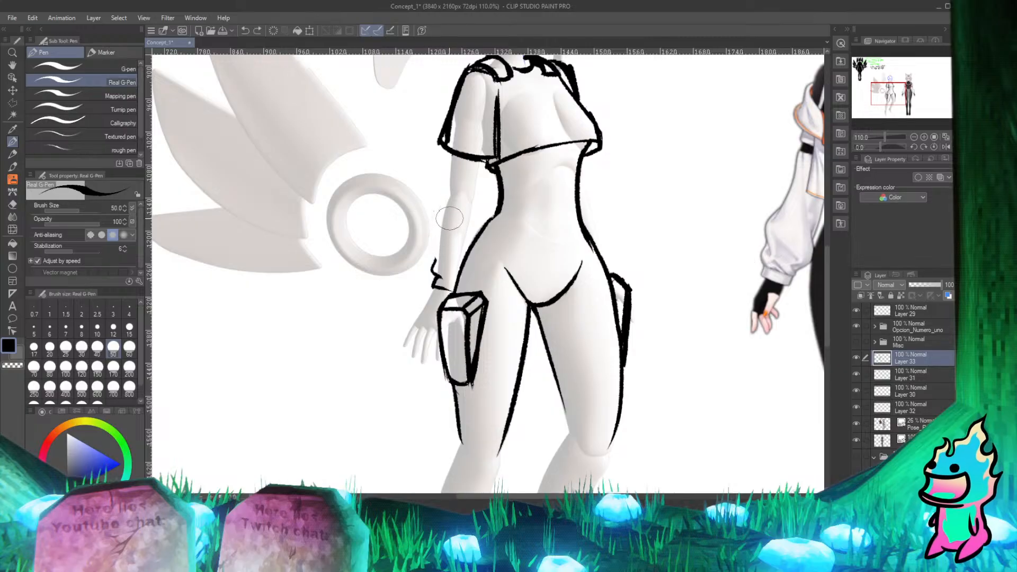
Step: Try a rounded puff around the forearm and a separate upper line running down from the sleeve hem
mouse_move(450, 215)
left_mouse_down()
mouse_move(435, 249)
mouse_move(452, 263)
left_mouse_up()
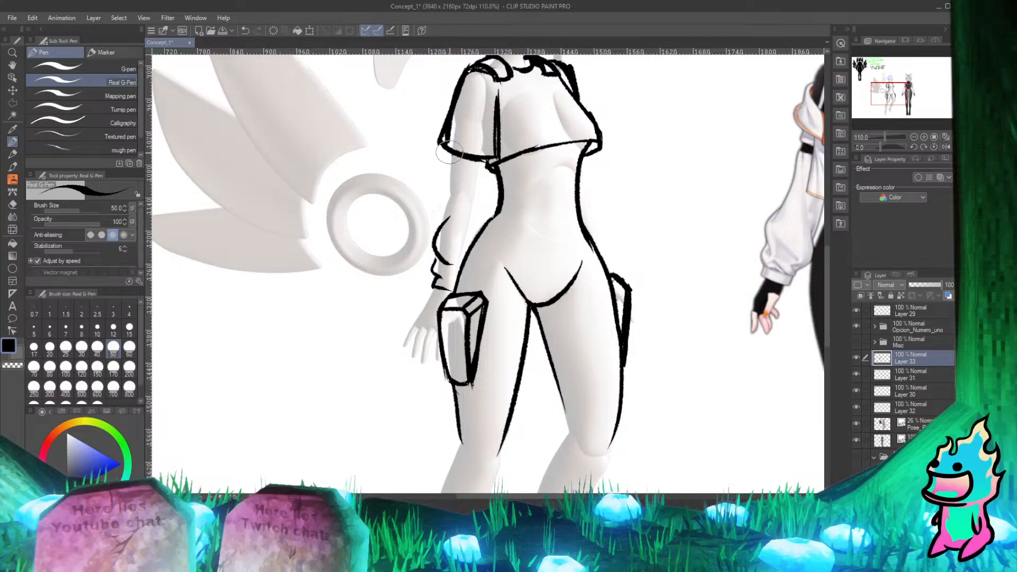
left_click_drag(449, 153, 443, 222)
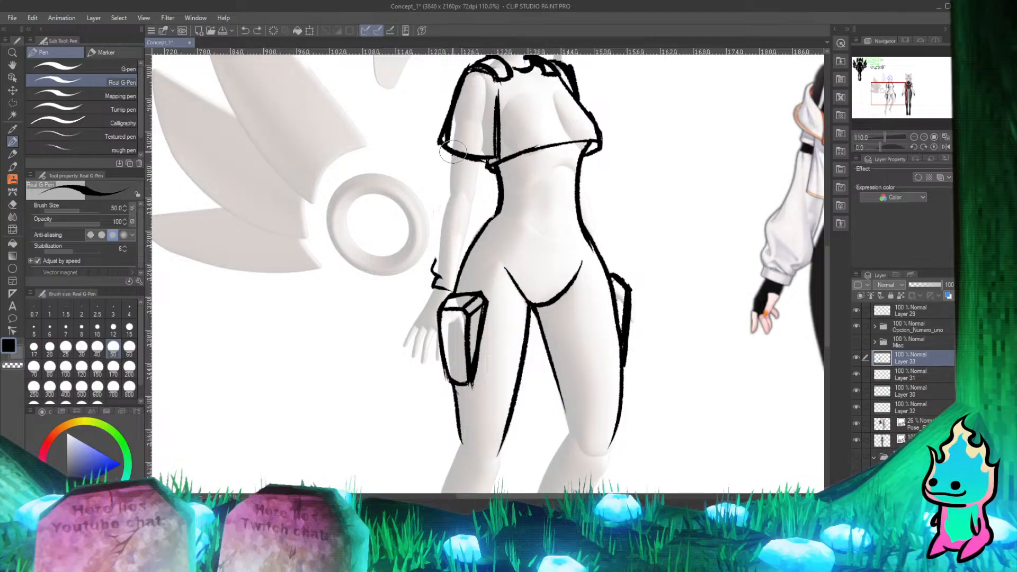
left_click_drag(453, 153, 447, 241)
key("ctrl+z")
left_click_drag(447, 148, 429, 246)
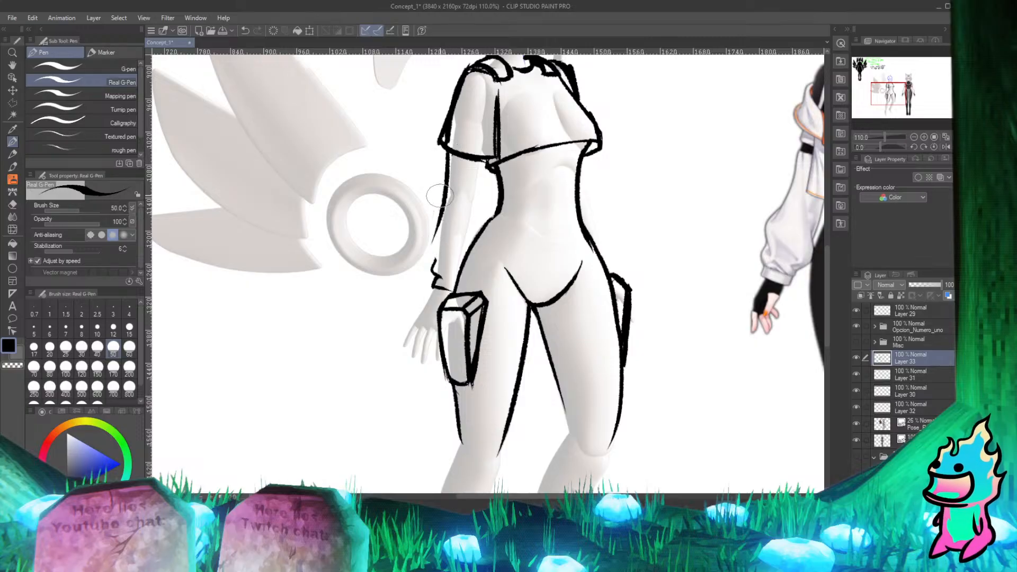
key("ctrl+z")
Step: Redraw the sleeve's outer contour as a nearly straight line from the hem that bulges above the cuff, retrying the lower curve
mouse_move(448, 142)
left_mouse_down()
mouse_move(440, 236)
mouse_move(424, 248)
mouse_move(446, 286)
left_mouse_up()
key("ctrl+z")
mouse_move(446, 191)
left_mouse_down()
mouse_move(431, 238)
mouse_move(445, 276)
left_mouse_up()
key("ctrl+z")
mouse_move(442, 202)
left_mouse_down()
mouse_move(432, 241)
mouse_move(442, 272)
left_mouse_up()
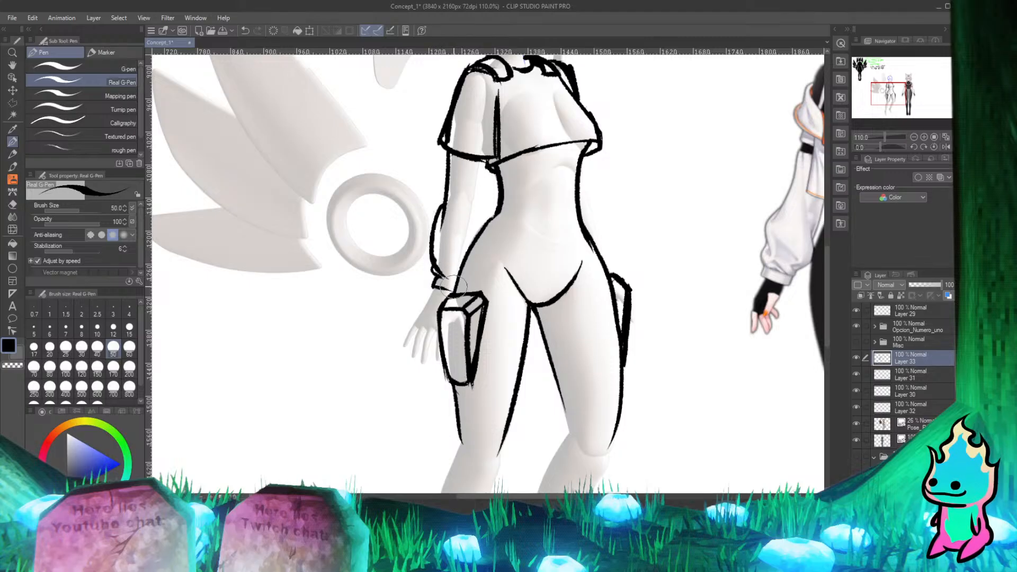
key("ctrl+z")
mouse_move(444, 202)
left_mouse_down()
mouse_move(430, 243)
mouse_move(452, 279)
left_mouse_up()
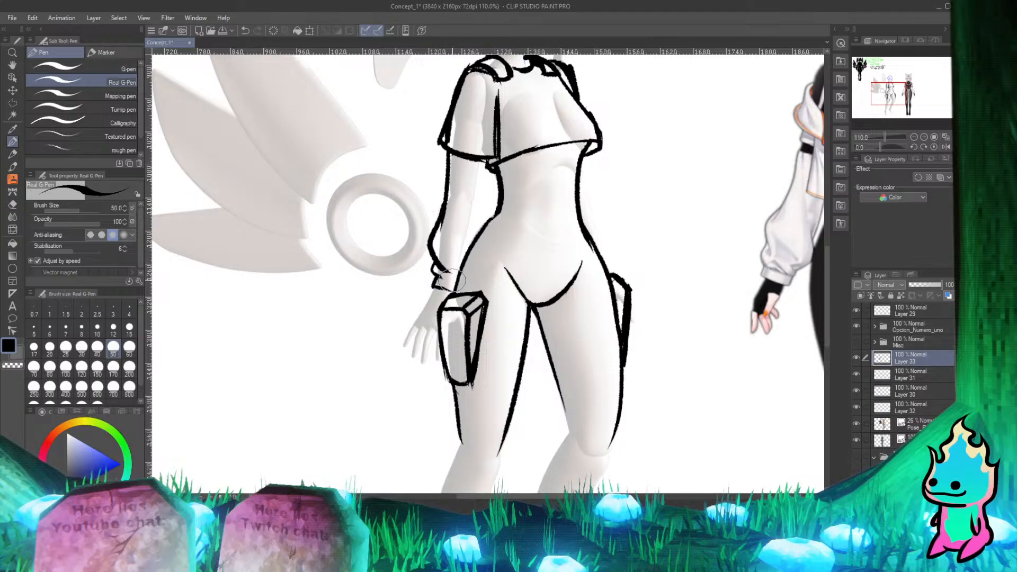
key("ctrl+z")
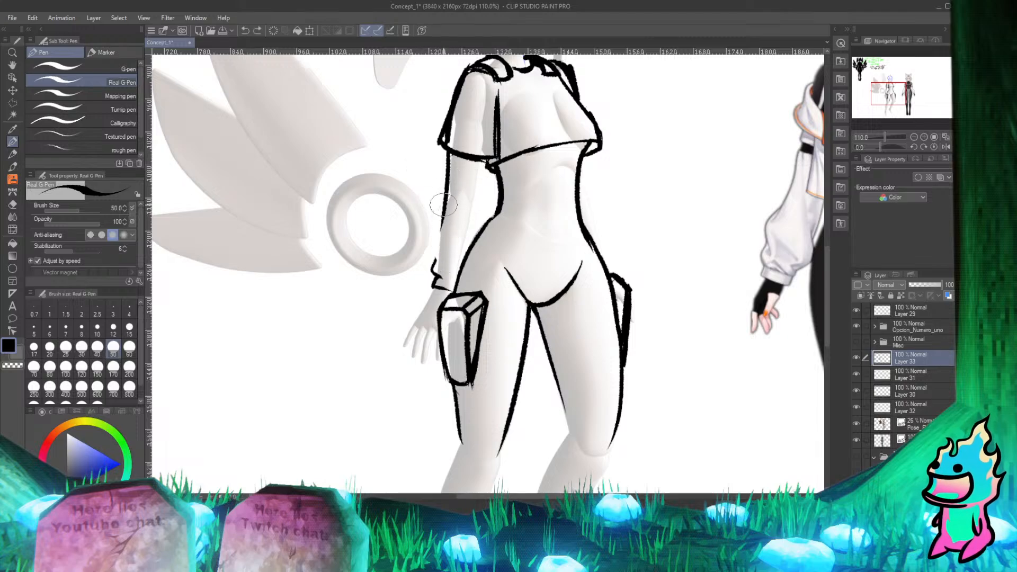
left_click_drag(444, 205, 443, 256)
key("ctrl+z")
mouse_move(445, 205)
left_mouse_down()
mouse_move(442, 259)
mouse_move(452, 268)
left_mouse_up()
mouse_move(442, 205)
left_mouse_down()
mouse_move(431, 256)
mouse_move(445, 273)
left_mouse_up()
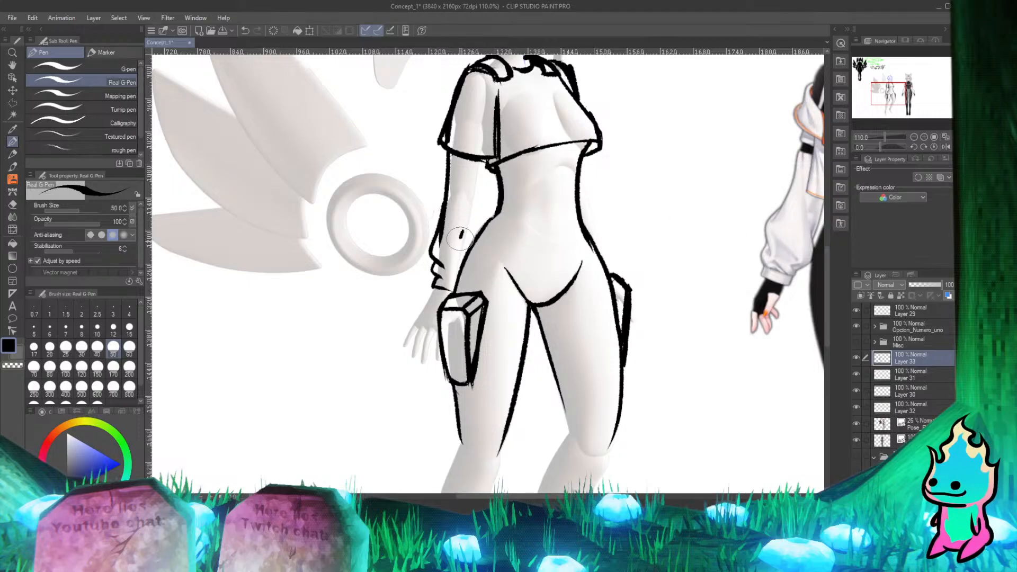
Step: Close the sleeve cuff's inner side at the wrist and draw the forearm's inner contour above it, erasing the hip line overlapping the cuff
left_click_drag(461, 236, 465, 259)
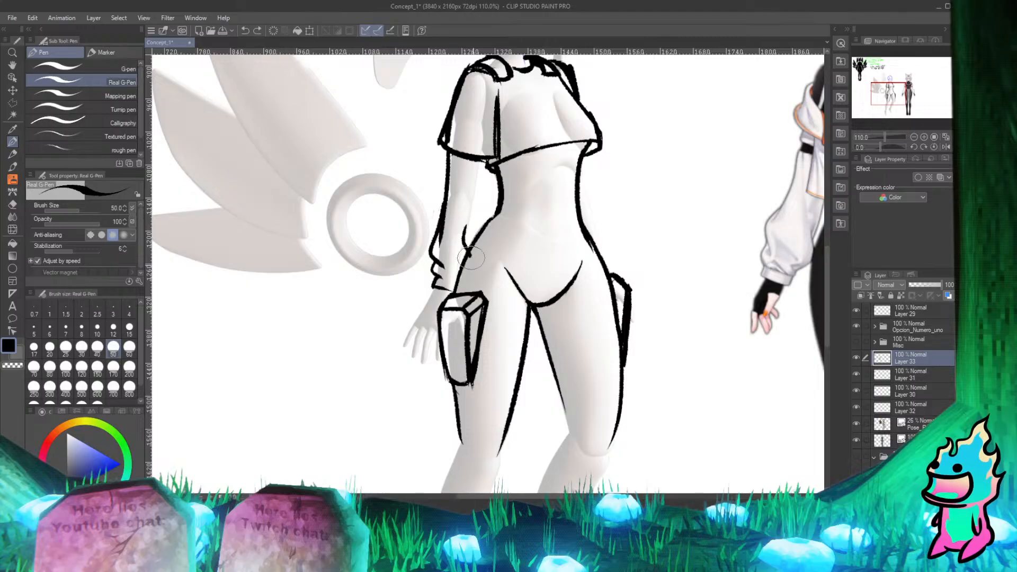
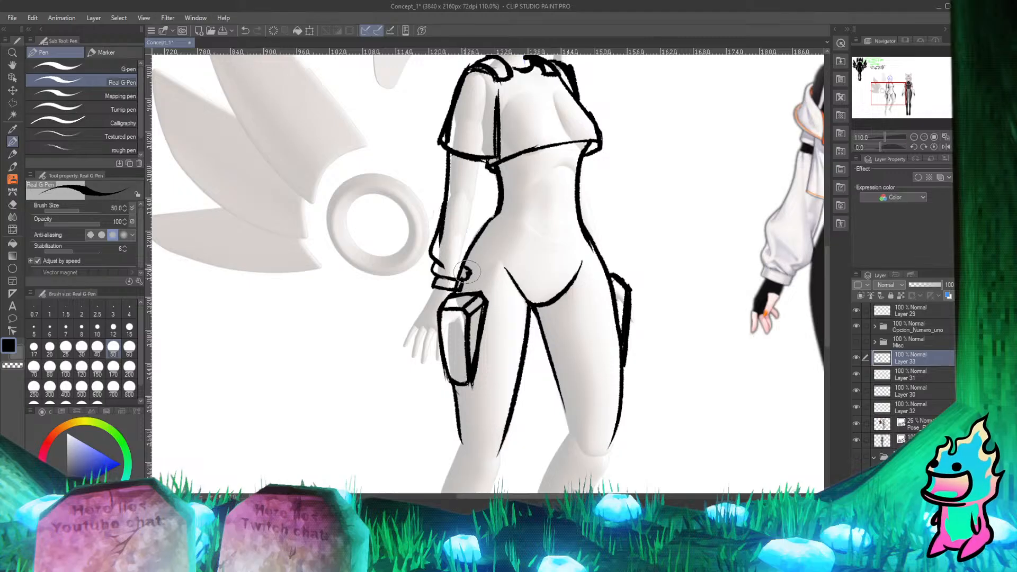
key("e")
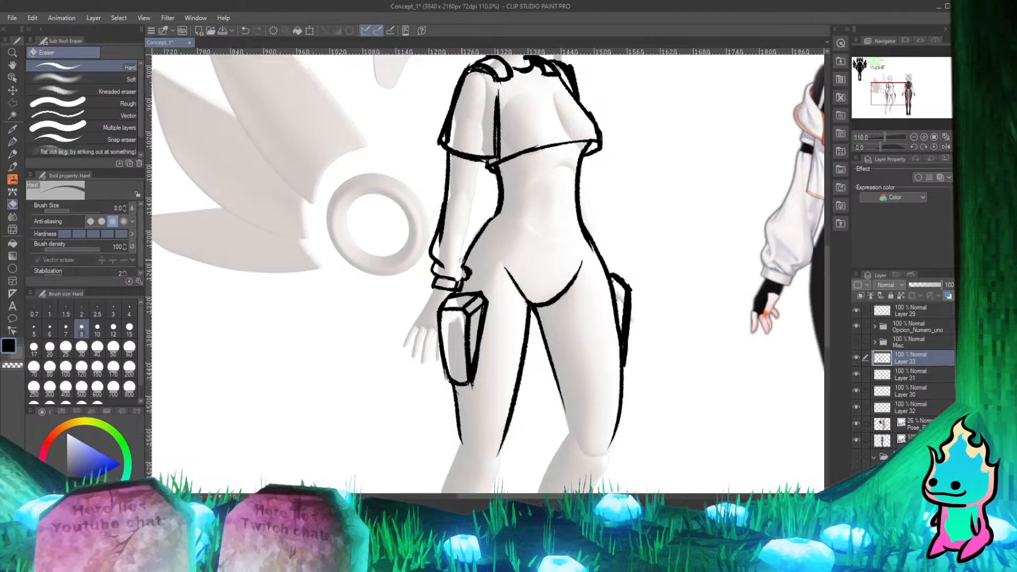
key("p")
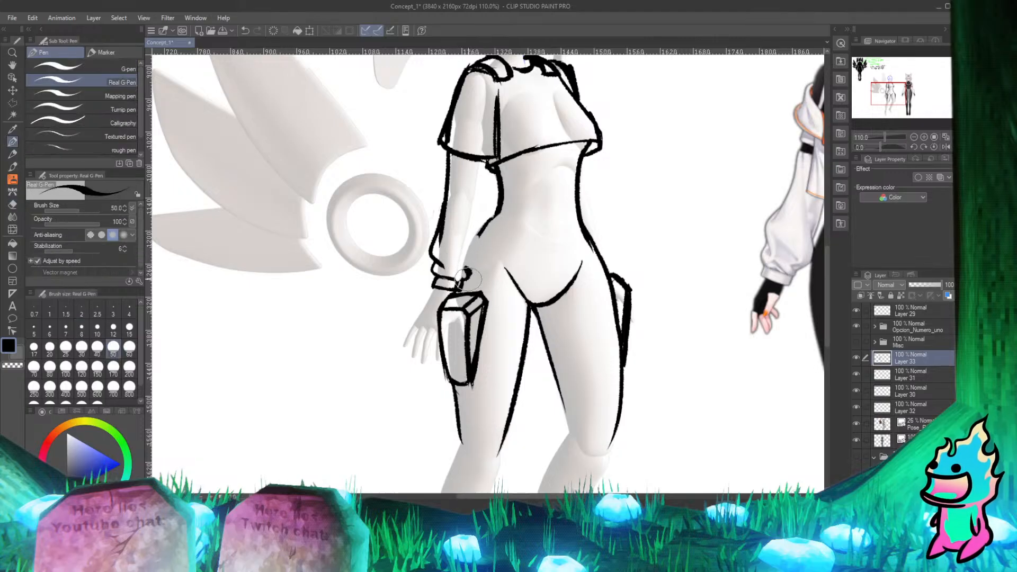
key("e")
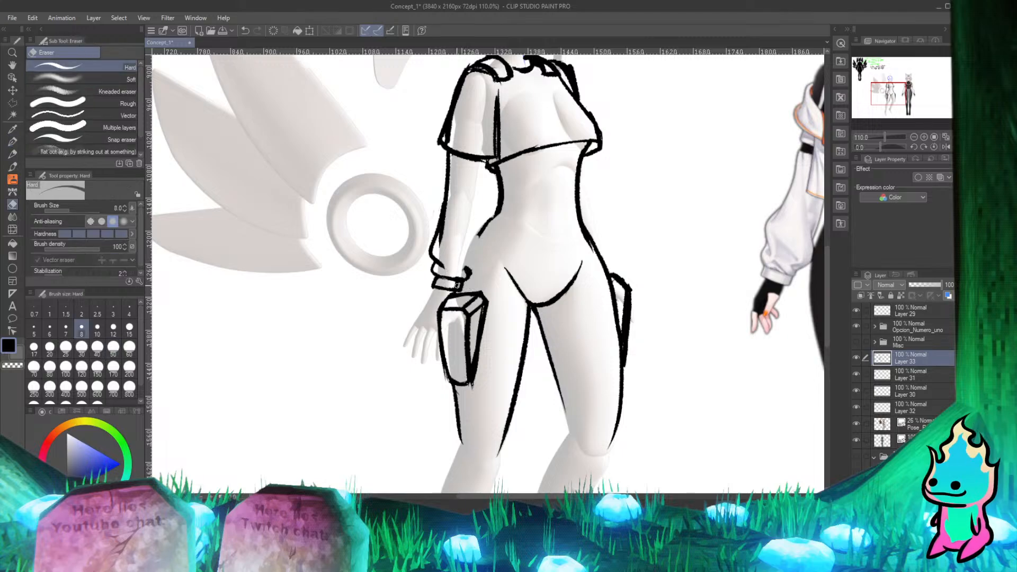
key("p")
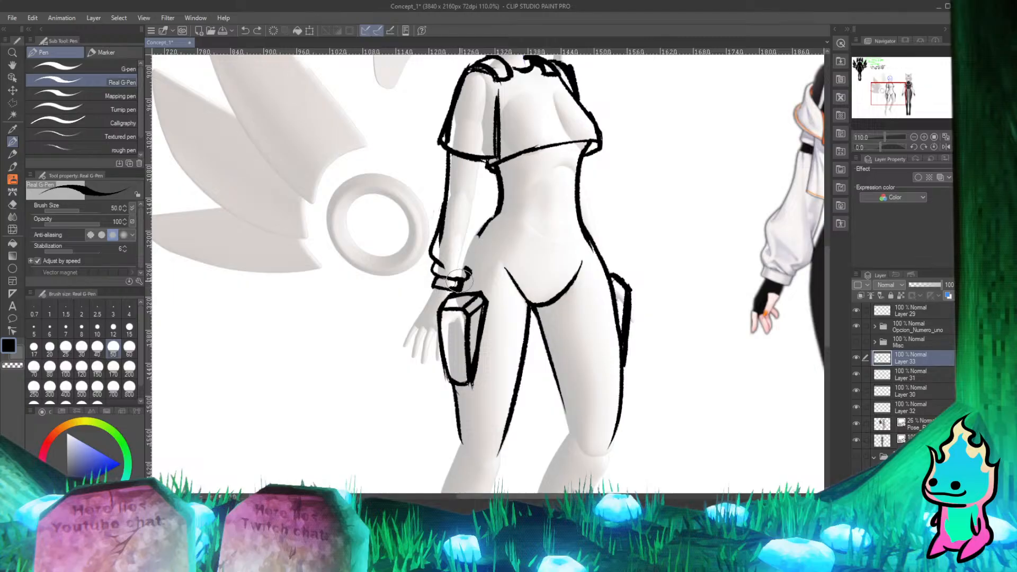
left_click_drag(469, 272, 459, 289)
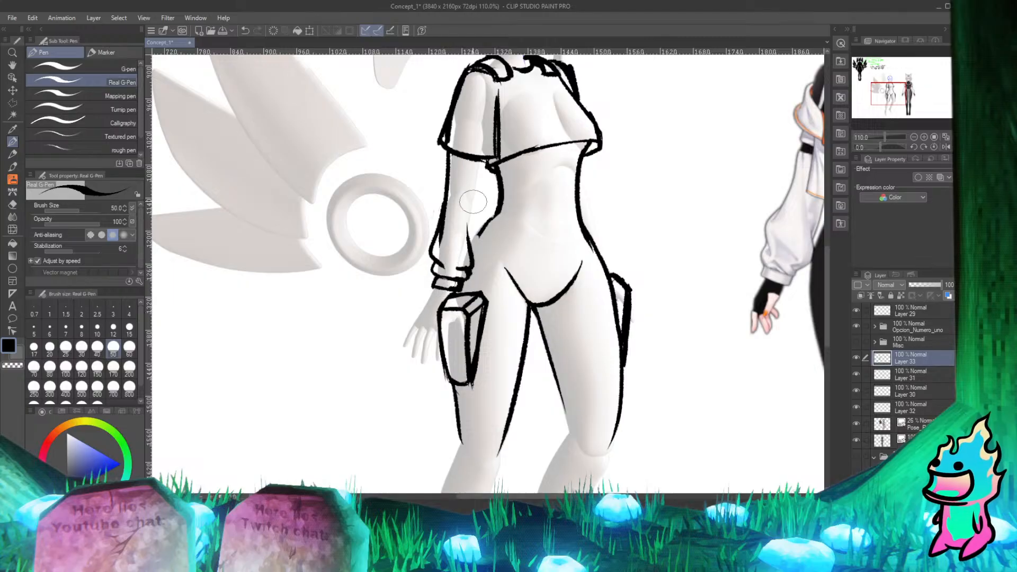
left_click_drag(468, 224, 459, 269)
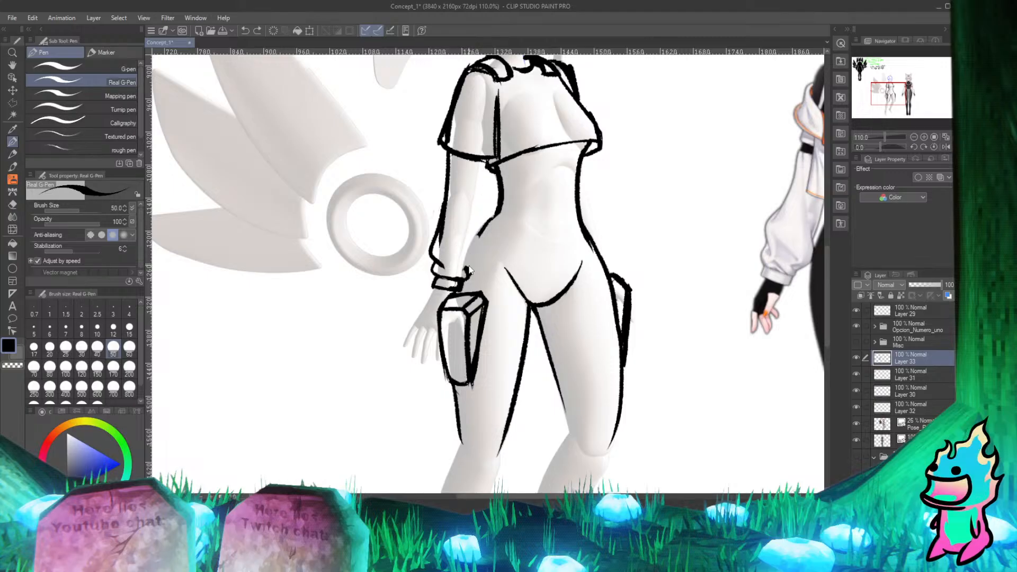
key("ctrl+z")
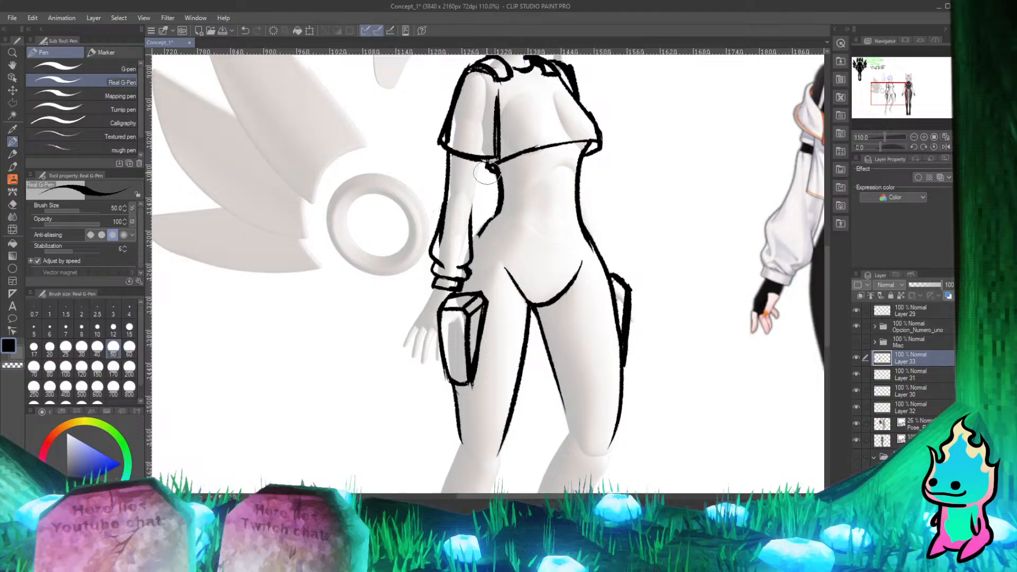
Step: Compare the sleeve sketch with the black winged silhouette and the white-haired reference character
scroll(588, 259, "down", 9)
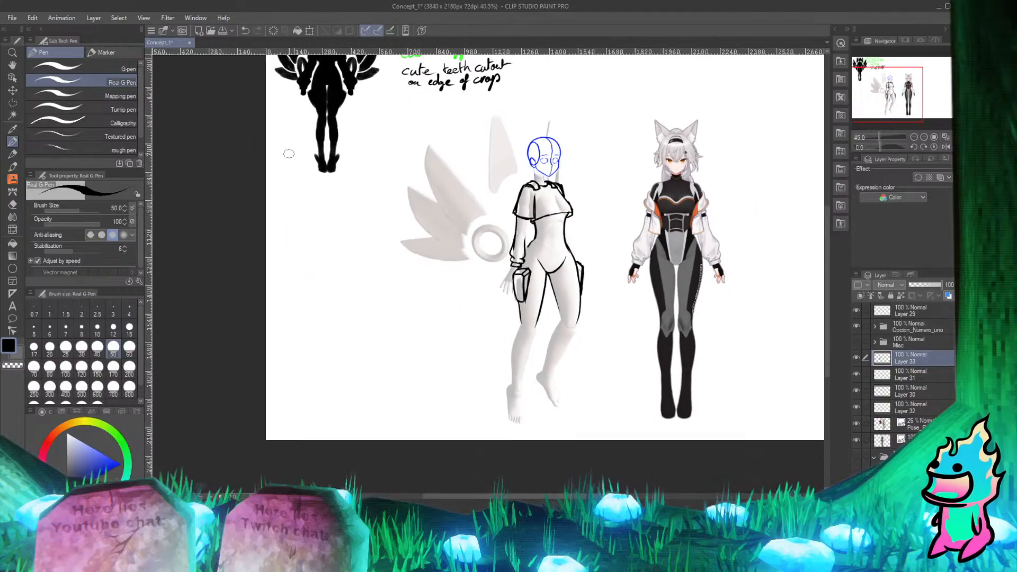
scroll(300, 82, "up", 8)
scroll(303, 82, "down", 3)
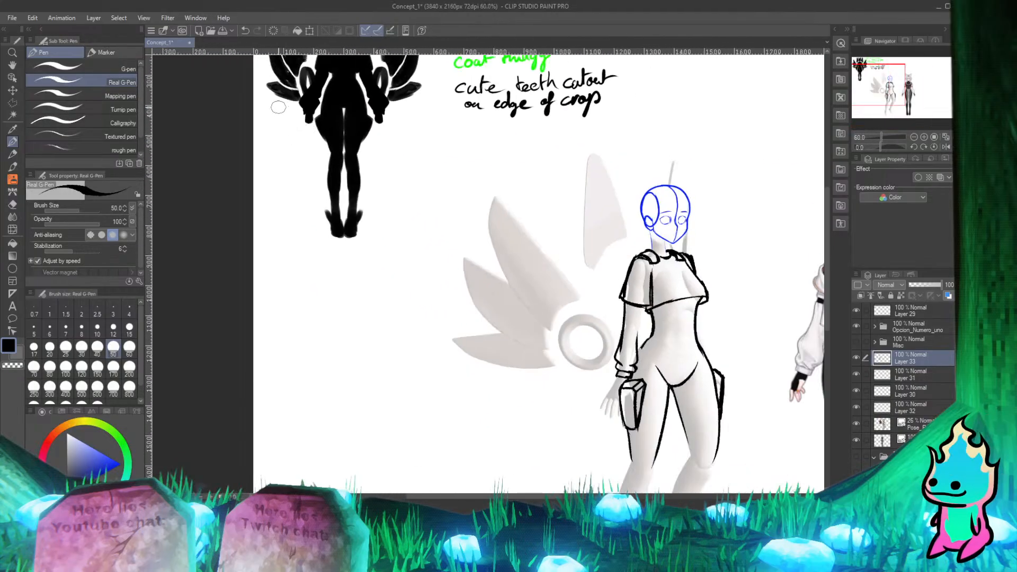
scroll(296, 85, "down", 2)
scroll(554, 281, "up", 4)
scroll(554, 281, "down", 3)
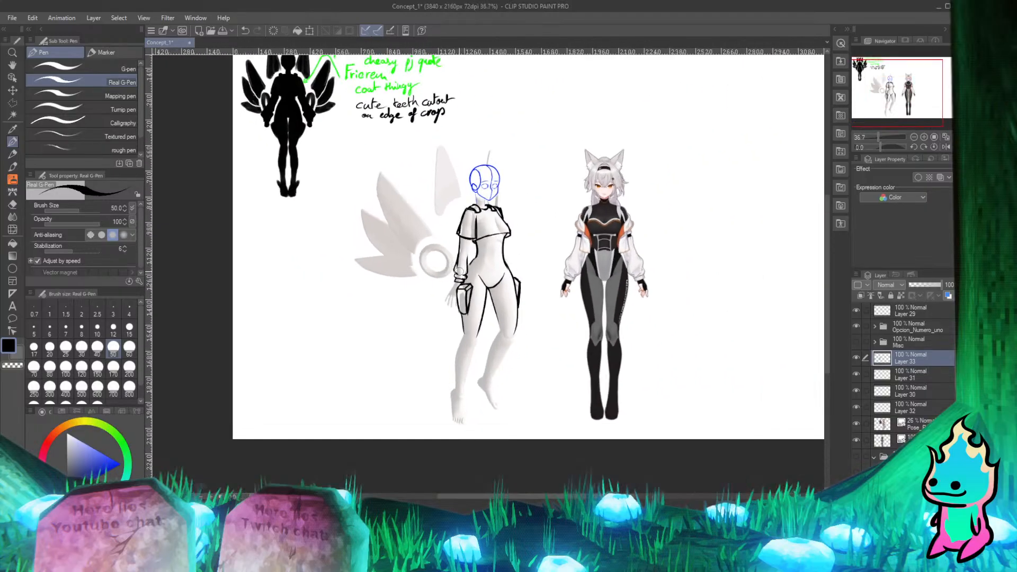
scroll(451, 225, "up", 7)
scroll(451, 225, "down", 5)
scroll(402, 166, "up", 7)
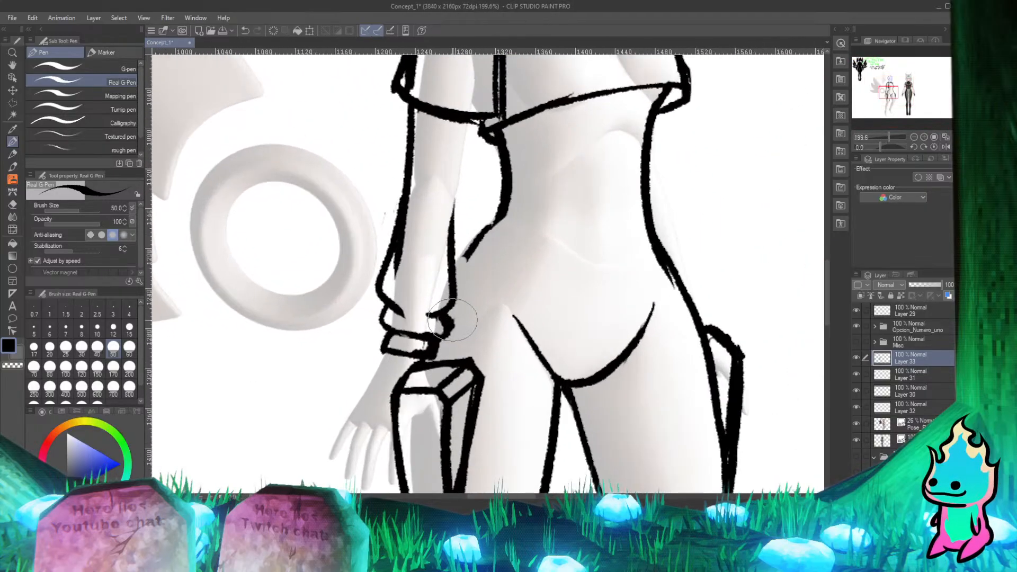
Step: Redraw the sleeve's outer contour as a fuller puff from the mid-forearm to the cuff and erase the old line inside it
mouse_move(409, 167)
left_mouse_down()
mouse_move(368, 280)
mouse_move(397, 319)
mouse_move(388, 322)
mouse_move(377, 299)
mouse_move(397, 333)
left_mouse_up()
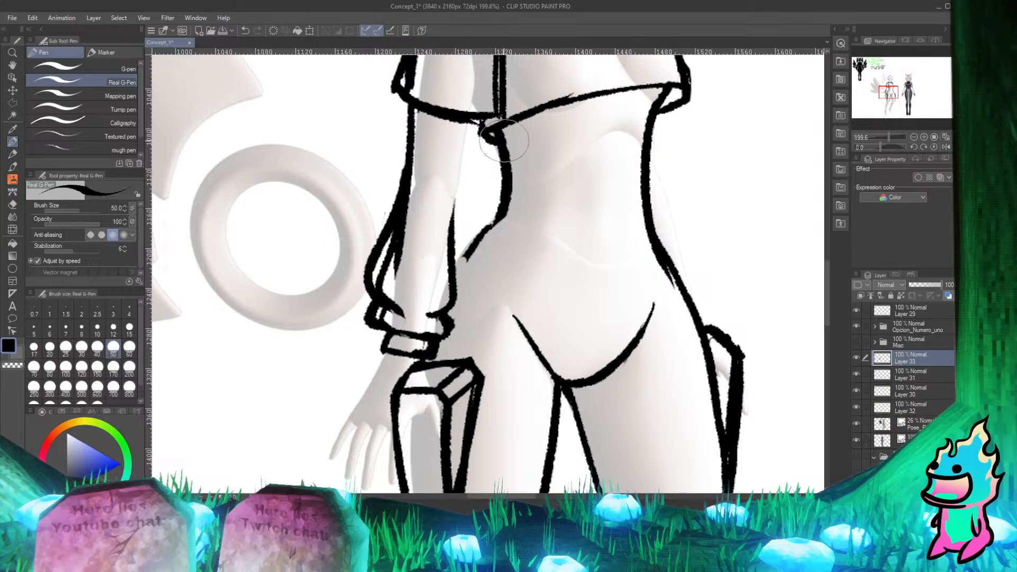
key("e")
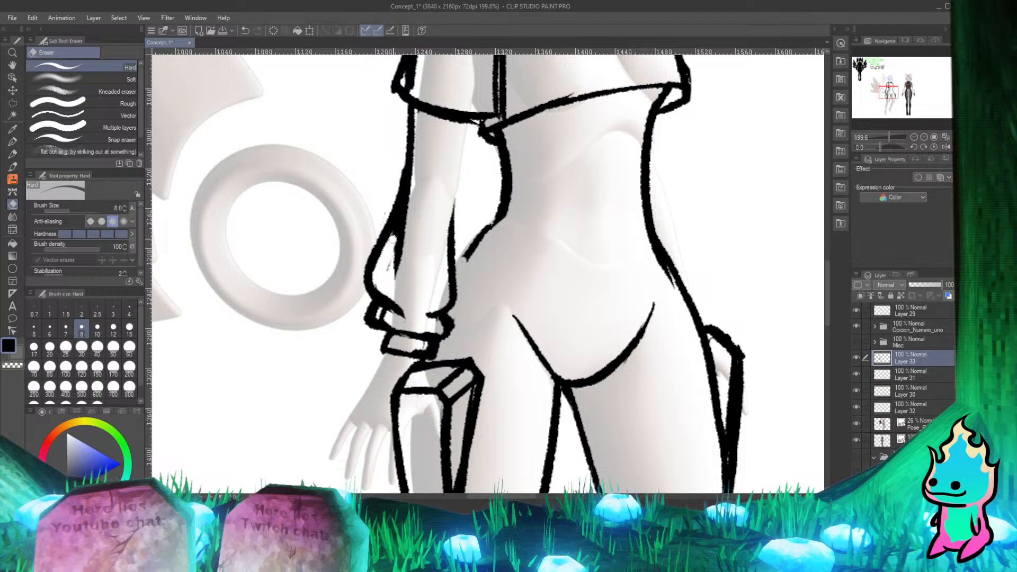
left_click_drag(392, 264, 403, 236)
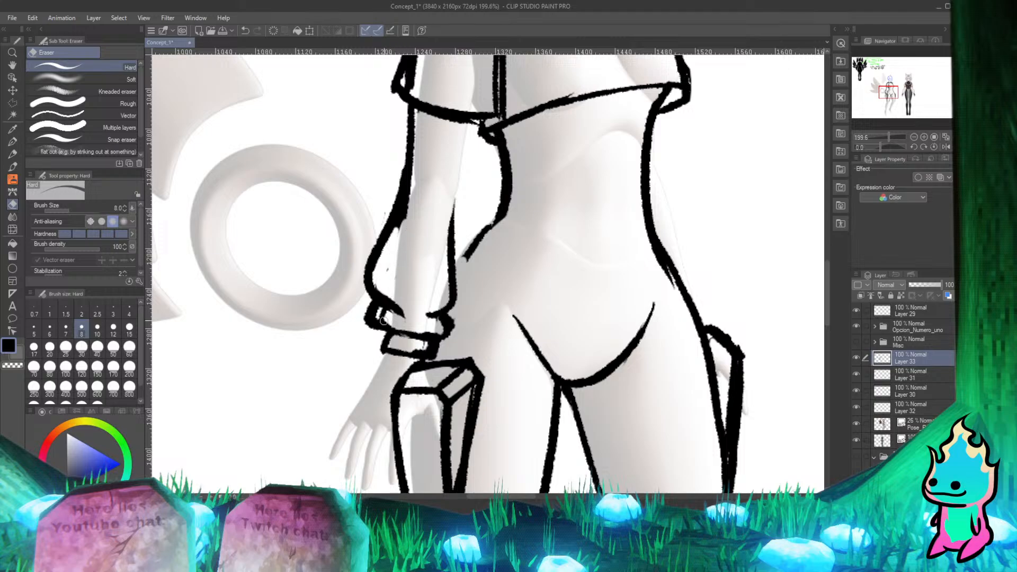
key("p")
Step: Examine the silhouette's arms and the reference character's puffy sleeve against the sketched sleeve's shape
scroll(452, 80, "down", 2)
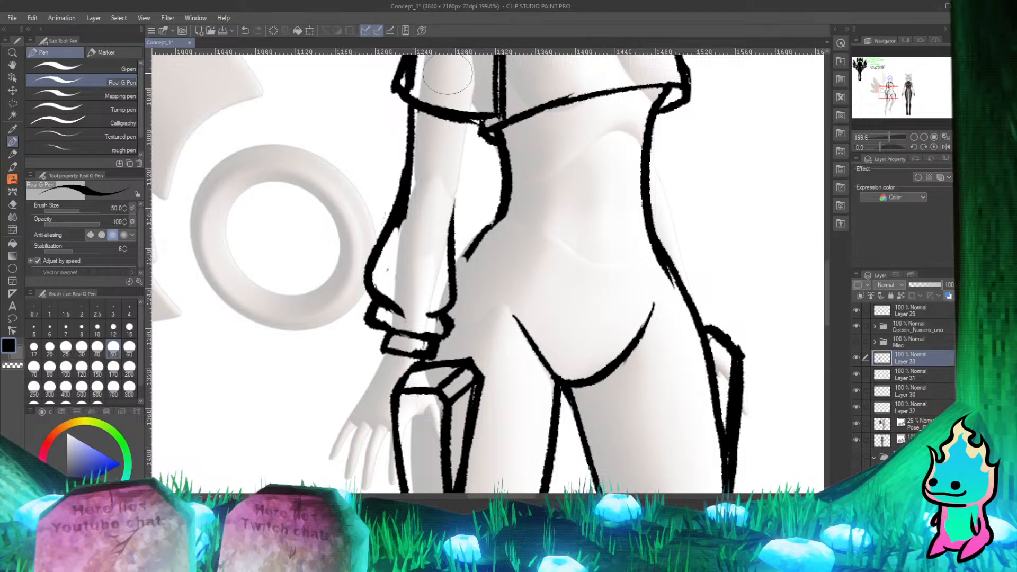
scroll(498, 157, "down", 5)
scroll(379, 148, "up", 4)
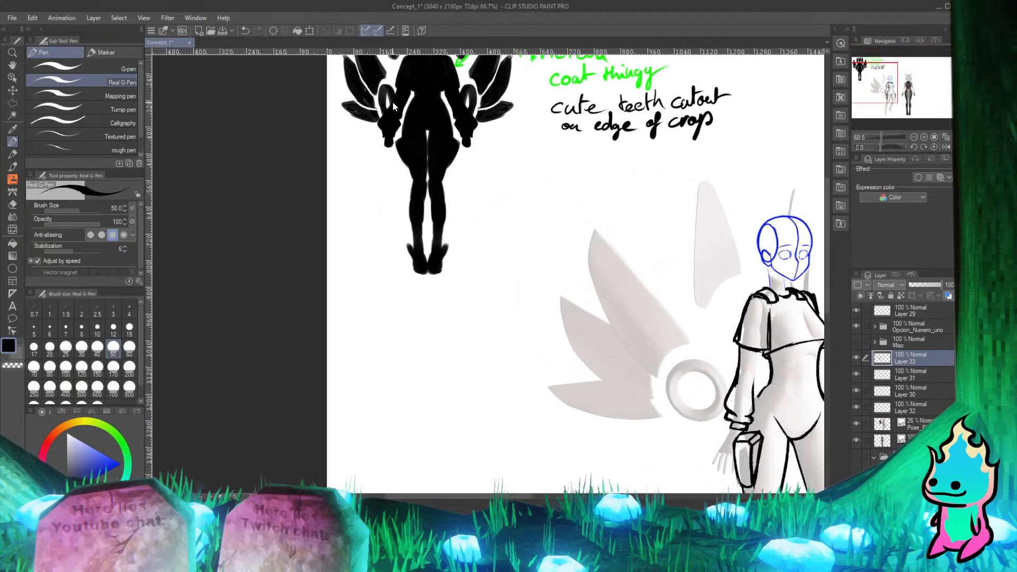
scroll(340, 121, "down", 2)
scroll(341, 122, "down", 5)
scroll(343, 120, "up", 5)
scroll(343, 123, "down", 6)
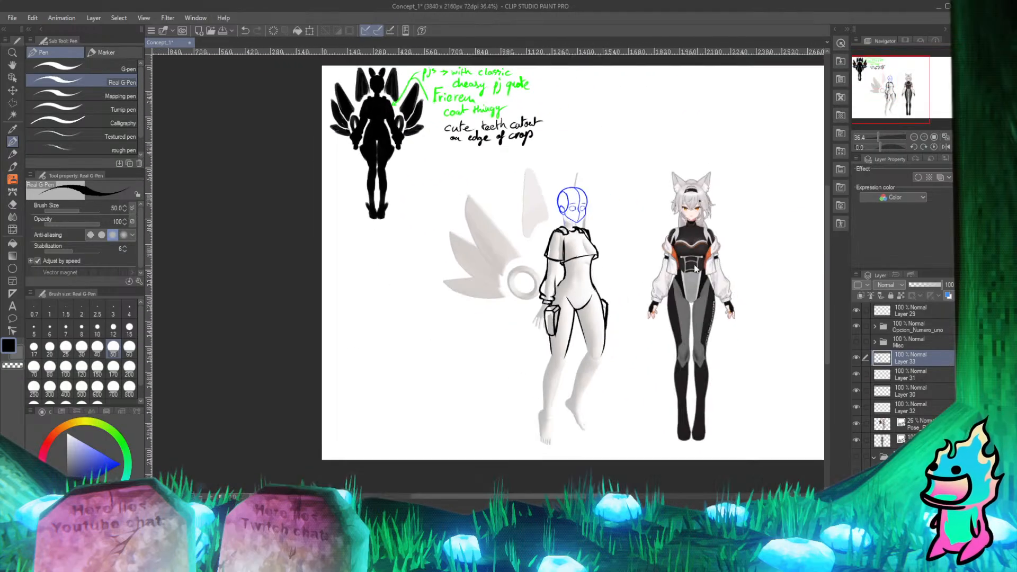
scroll(590, 305, "up", 7)
scroll(536, 347, "up", 3)
scroll(507, 316, "down", 4)
scroll(466, 292, "up", 1)
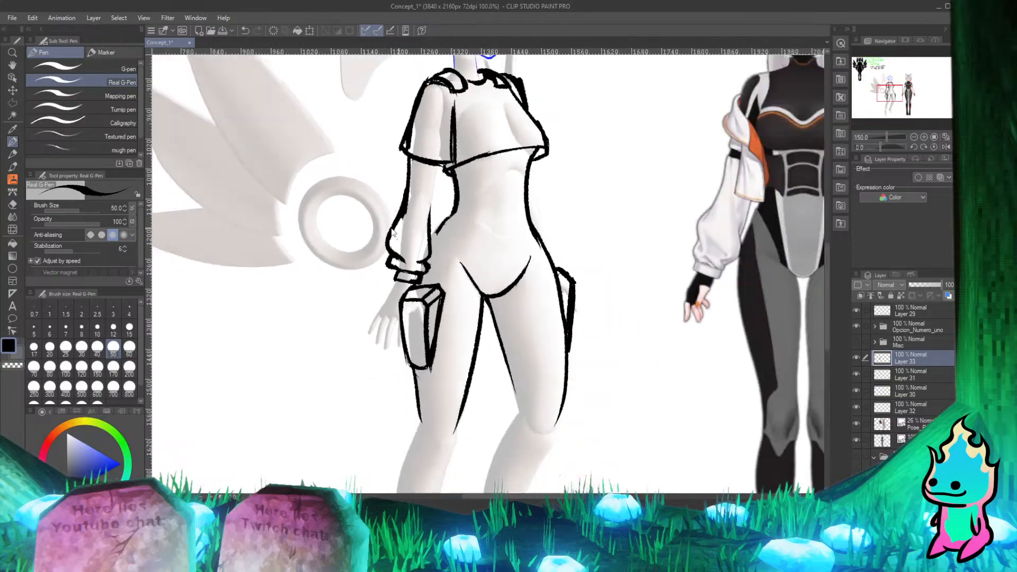
scroll(431, 268, "down", 2)
scroll(459, 264, "up", 4)
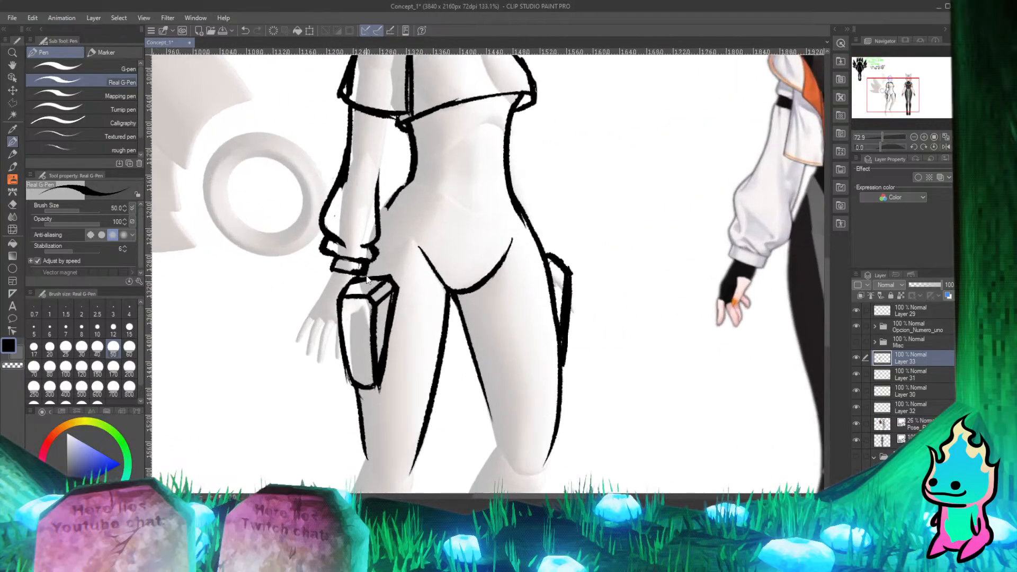
Step: Redraw the sleeve's outer contour from below the crop top's hem, flaring into a wider puff above the cuff, retrying the curve
left_click_drag(347, 107, 336, 178)
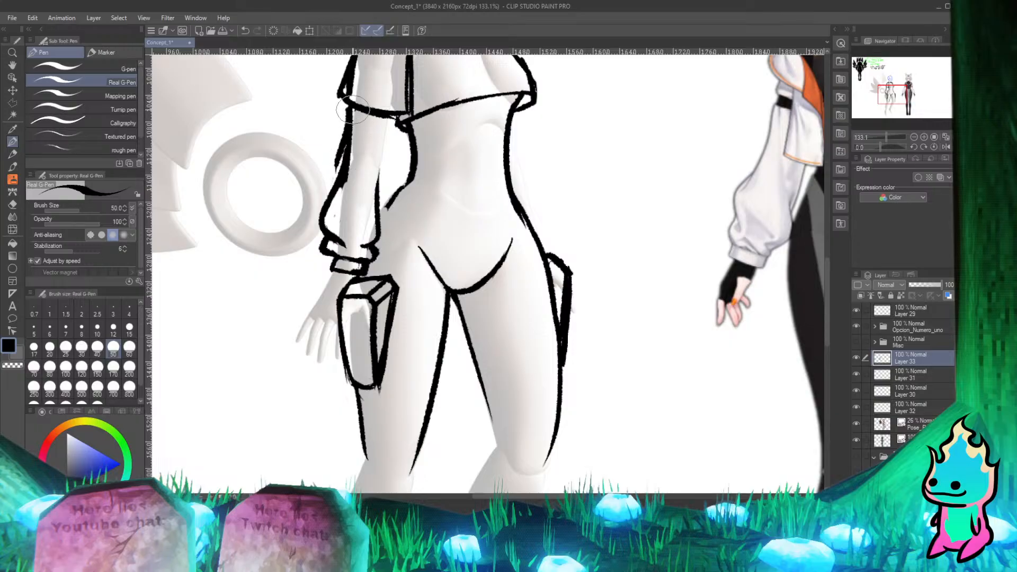
key("ctrl+z")
mouse_move(347, 107)
left_mouse_down()
mouse_move(343, 168)
mouse_move(342, 147)
mouse_move(317, 201)
mouse_move(324, 248)
left_mouse_up()
key("ctrl+z")
mouse_move(347, 132)
left_mouse_down()
mouse_move(319, 210)
mouse_move(333, 252)
left_mouse_up()
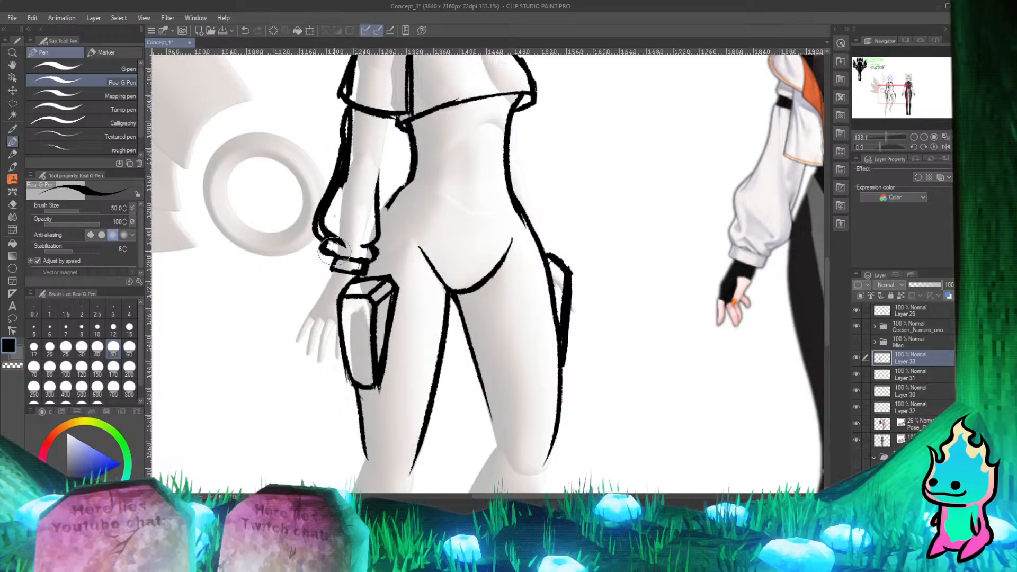
key("ctrl+z")
mouse_move(347, 131)
left_mouse_down()
mouse_move(317, 208)
mouse_move(345, 240)
left_mouse_up()
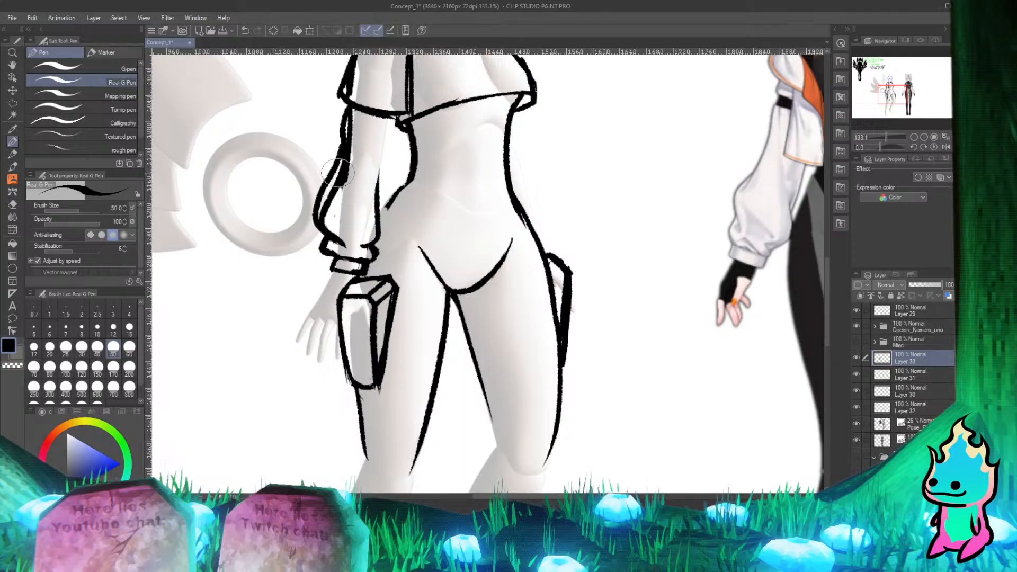
key("ctrl+z")
mouse_move(347, 137)
left_mouse_down()
mouse_move(325, 184)
mouse_move(335, 246)
left_mouse_up()
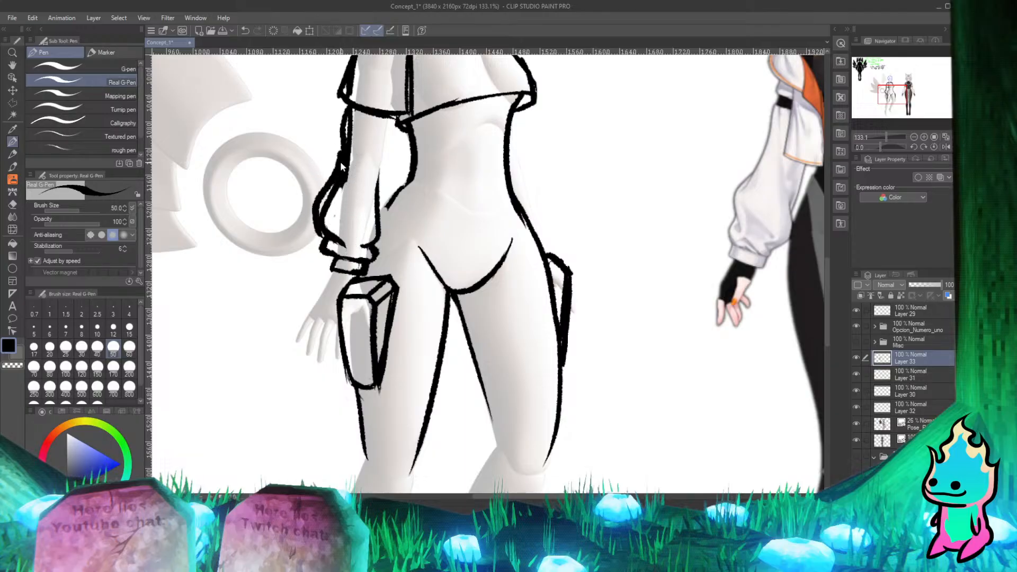
key("ctrl+z")
mouse_move(347, 131)
left_mouse_down()
mouse_move(325, 192)
mouse_move(326, 239)
left_mouse_up()
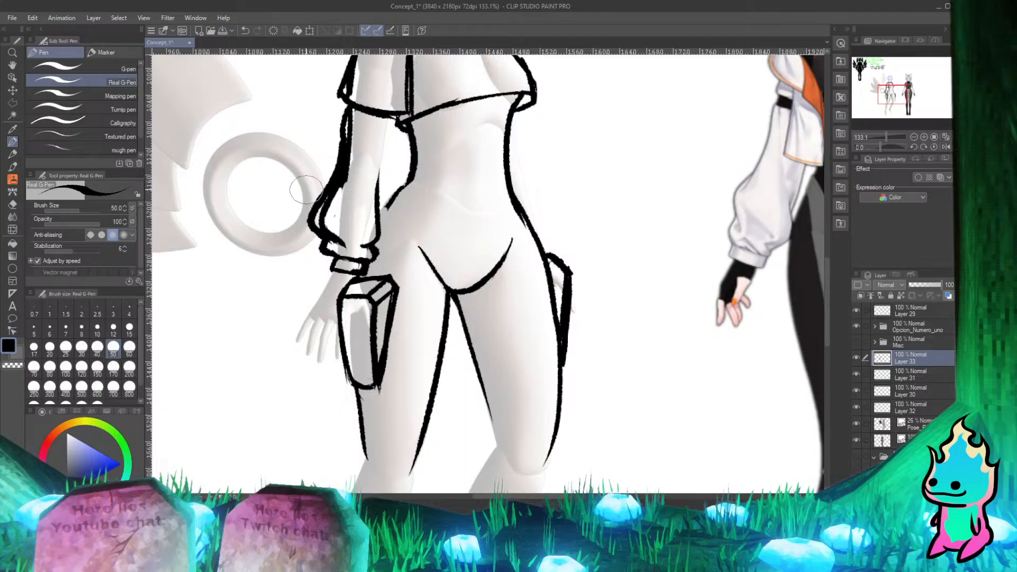
Step: Erase the older outer sleeve lines, the outer gathers above the cuff and the forearm's inner contour
key("e")
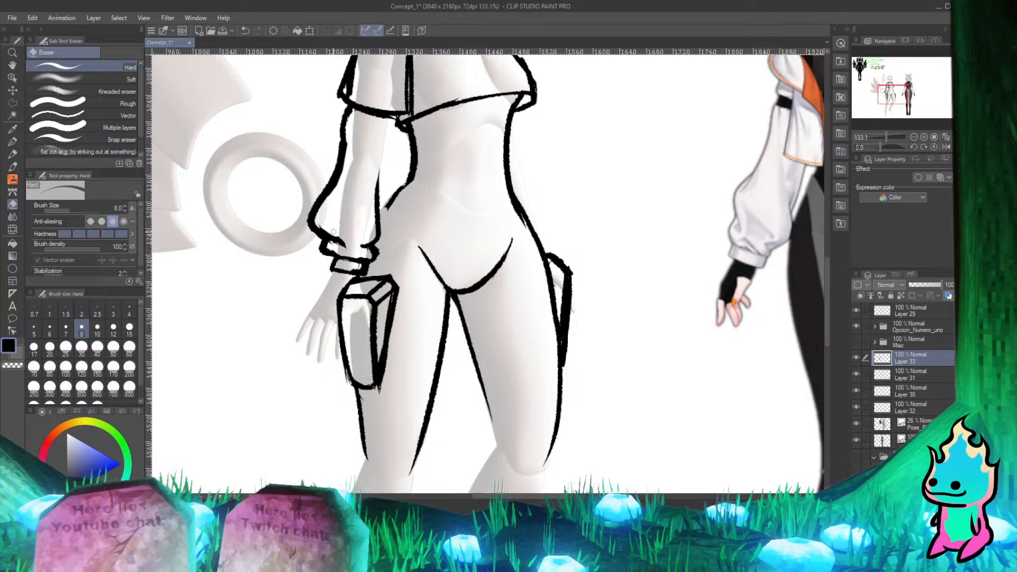
mouse_move(332, 238)
left_mouse_down()
mouse_move(327, 229)
mouse_move(321, 247)
left_mouse_up()
key("p")
key("e")
mouse_move(379, 236)
left_mouse_down()
mouse_move(359, 247)
mouse_move(374, 239)
mouse_move(381, 191)
left_mouse_up()
key("p")
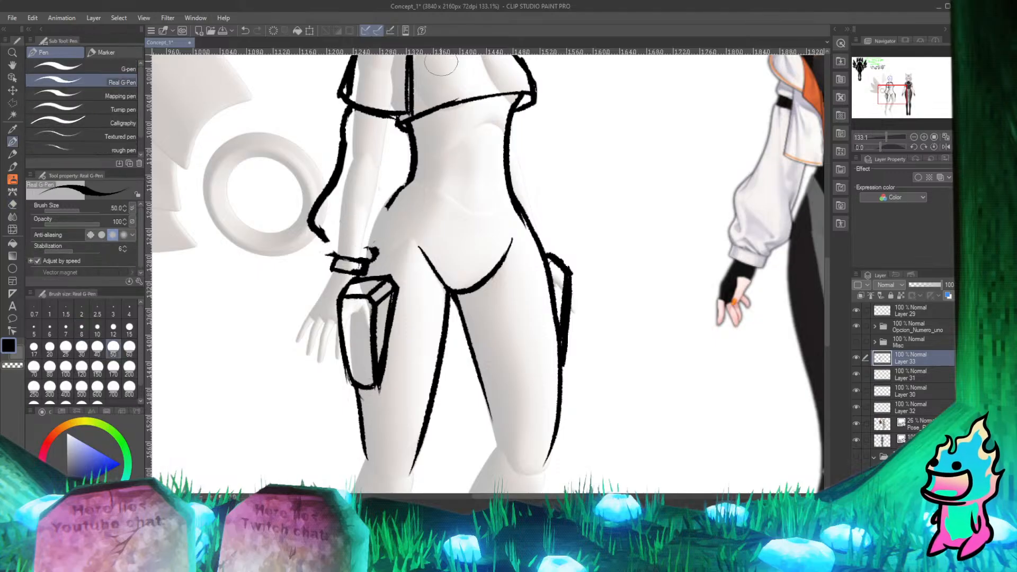
Step: Draw a looser inner sleeve contour from the crop top's hem down past the waist to the cuff, retrying the upper stroke
mouse_move(395, 115)
left_mouse_down()
mouse_move(407, 126)
mouse_move(388, 202)
left_mouse_up()
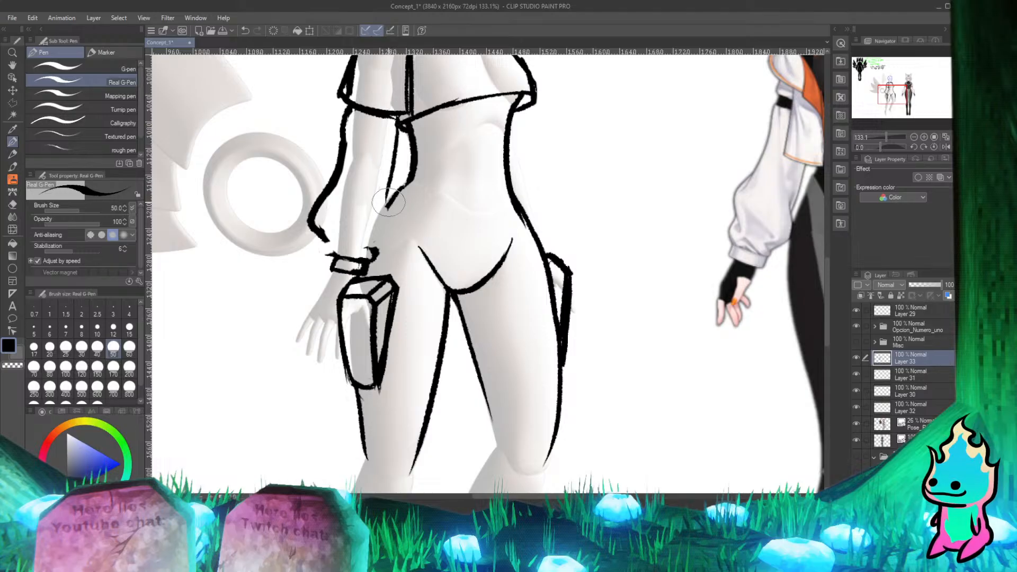
key("ctrl+z")
left_click_drag(400, 118, 391, 179)
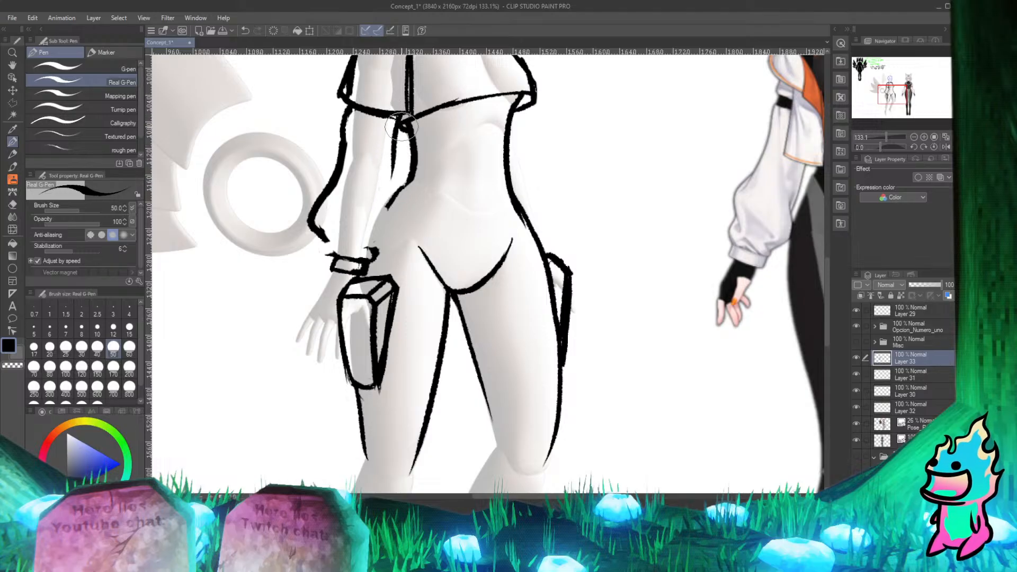
left_click_drag(401, 115, 393, 173)
left_click_drag(397, 133, 393, 225)
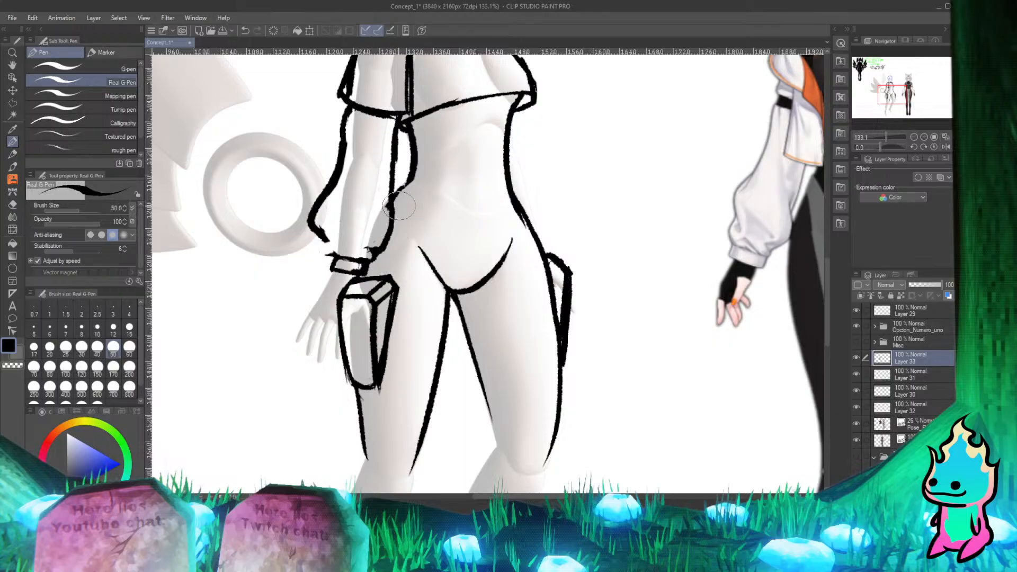
Step: Rework the lower inner sleeve contour into a wider bulge over the hip, joined to the upper line and the cuff
key("ctrl+z")
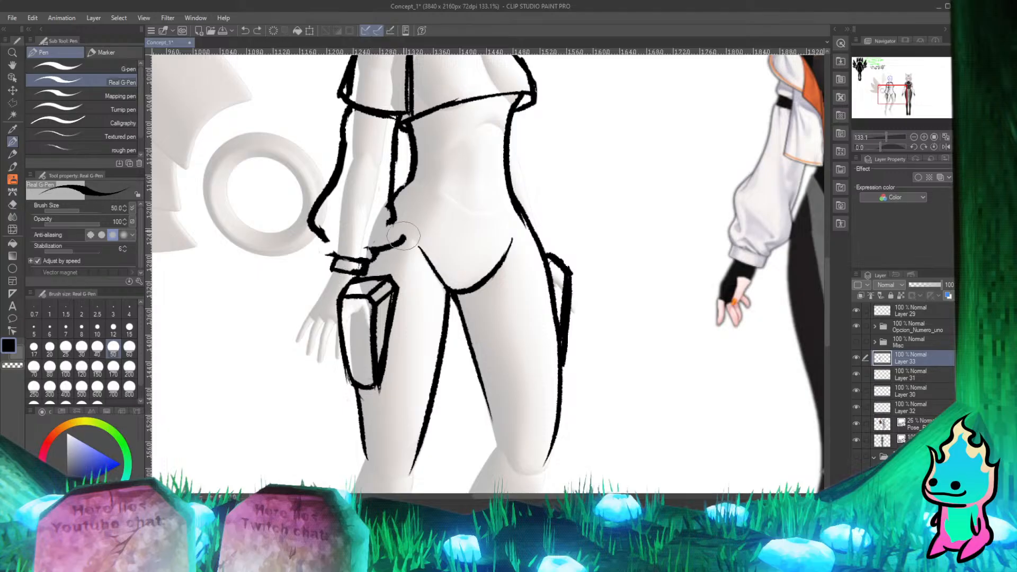
key("ctrl+z")
key("e")
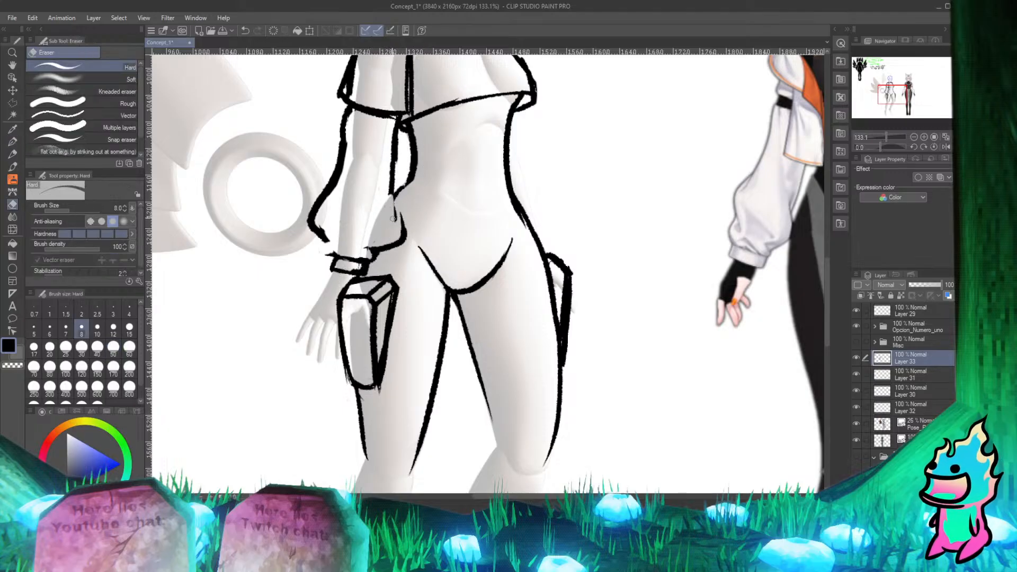
key("p")
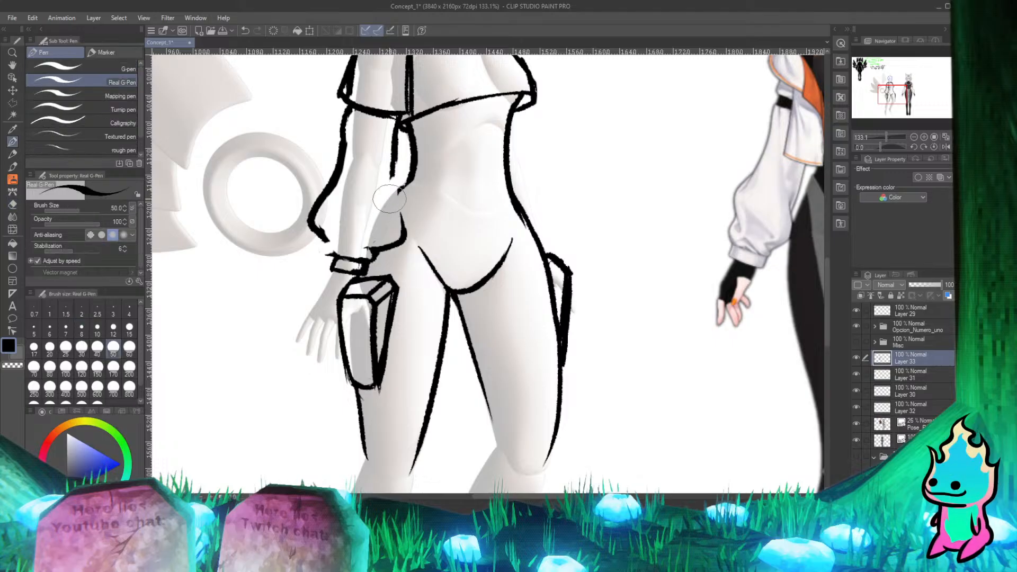
mouse_move(396, 212)
left_mouse_down()
mouse_move(396, 174)
mouse_move(397, 215)
mouse_move(402, 159)
mouse_move(404, 222)
left_mouse_up()
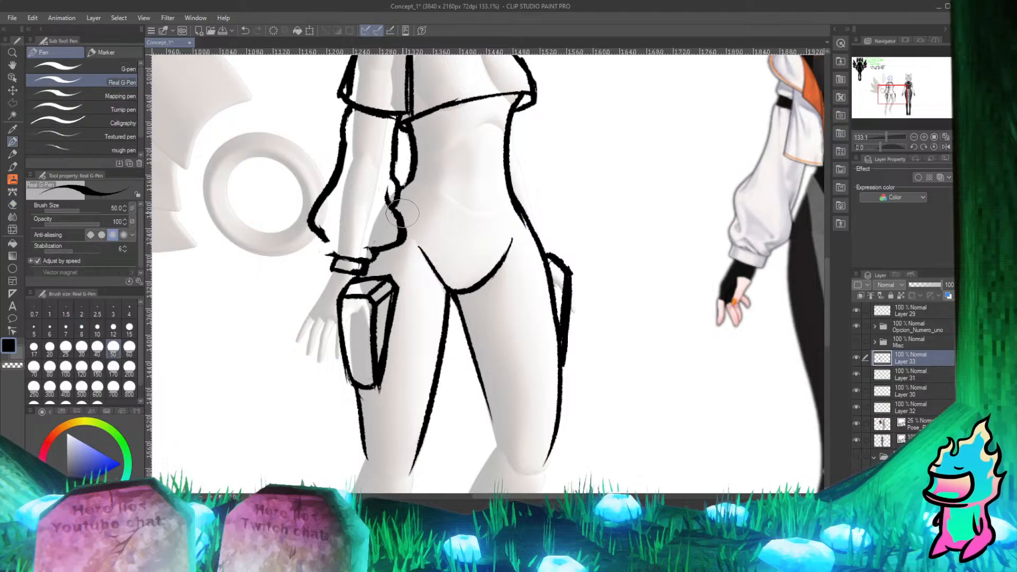
Step: Redraw the inner sleeve line at the waist and close the outer puff down onto the cuff
key("ctrl+z")
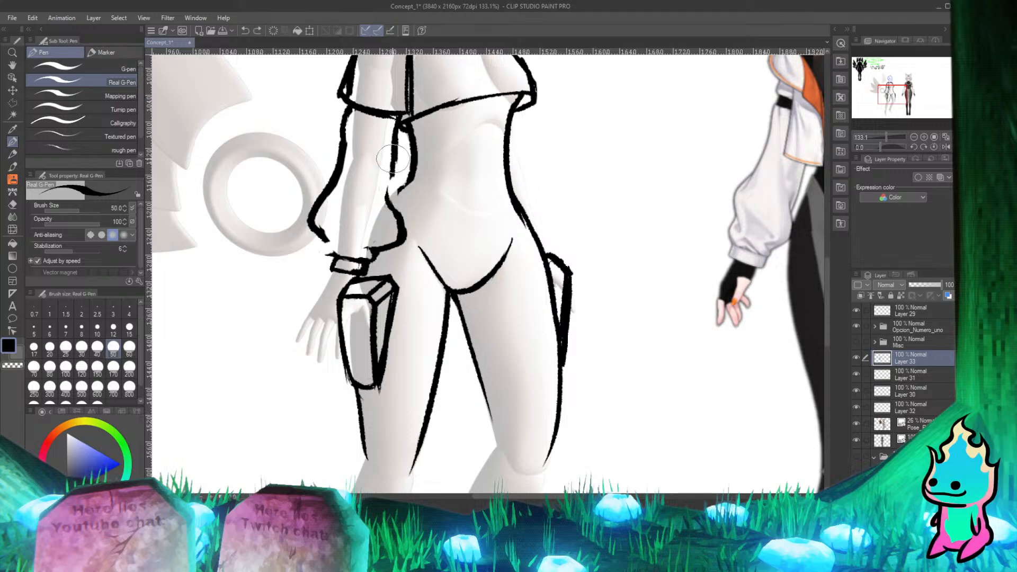
left_click_drag(394, 158, 390, 207)
mouse_move(311, 225)
left_mouse_down()
mouse_move(335, 239)
mouse_move(336, 262)
mouse_move(357, 245)
mouse_move(335, 241)
left_mouse_up()
key("ctrl+z")
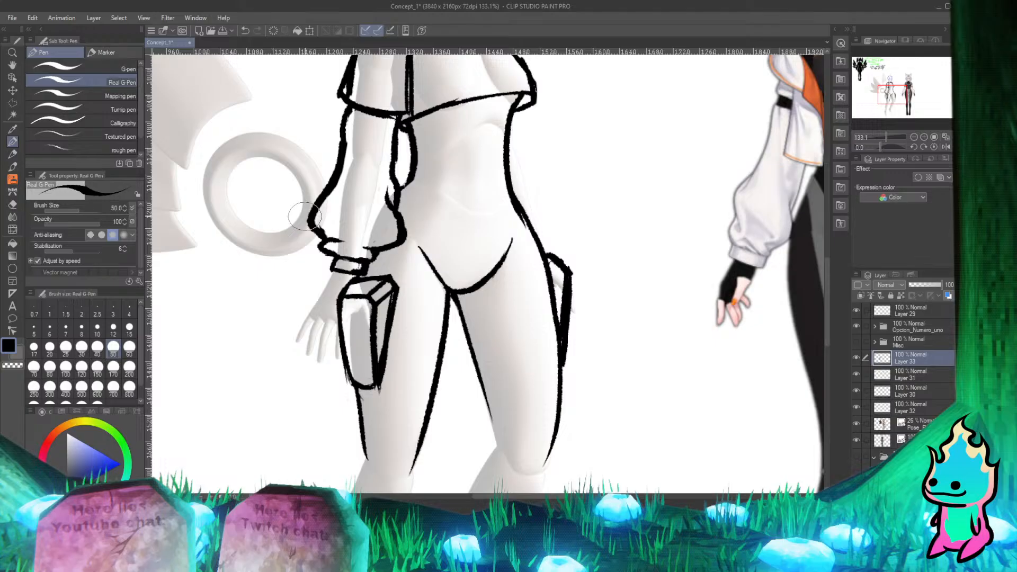
Step: Compare the sketched sleeve and thigh holsters with the reference character beside the mannequin
scroll(371, 222, "down", 13)
scroll(342, 215, "up", 8)
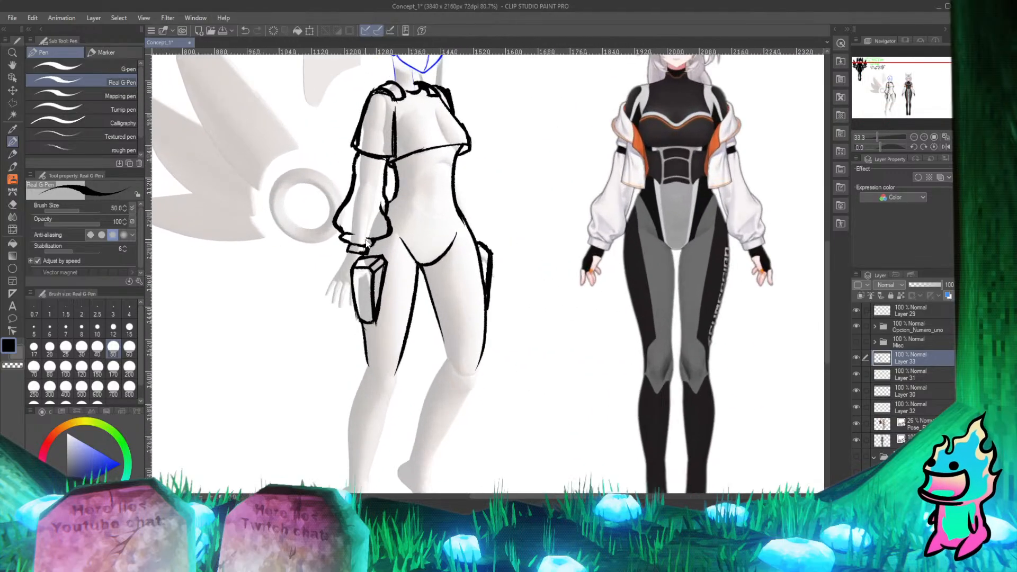
scroll(347, 201, "down", 5)
scroll(371, 195, "up", 5)
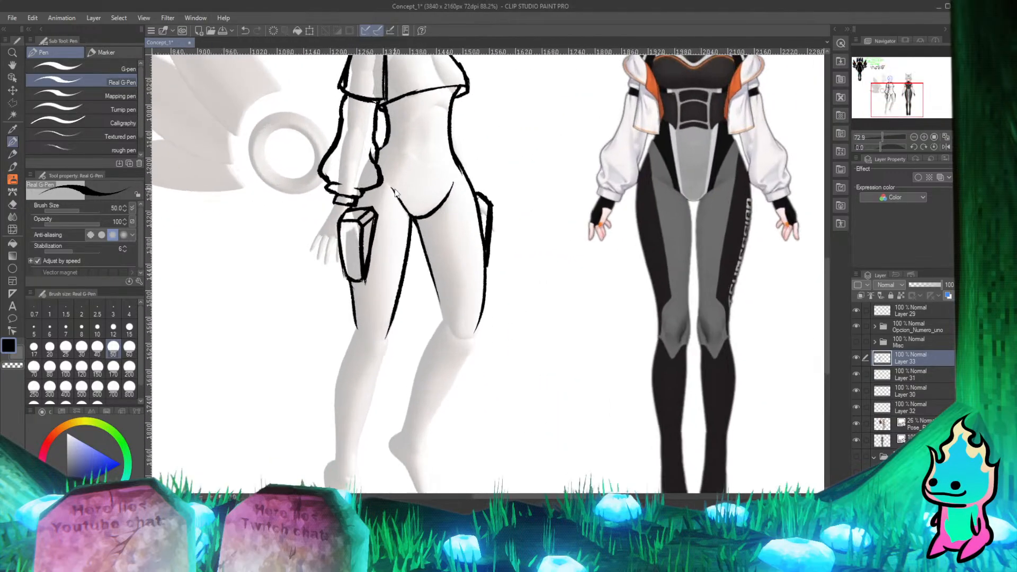
scroll(329, 222, "up", 6)
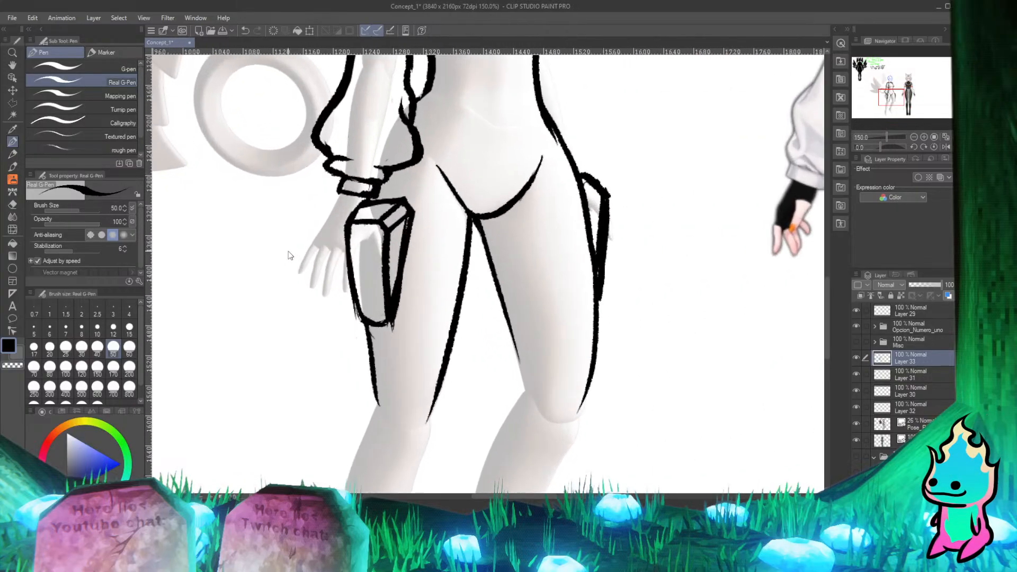
scroll(331, 222, "down", 6)
Step: Switch to the reference board, examine the outfit references, including the cropped long-sleeved jacket design up close, and return to the drawing
left_click(228, 562)
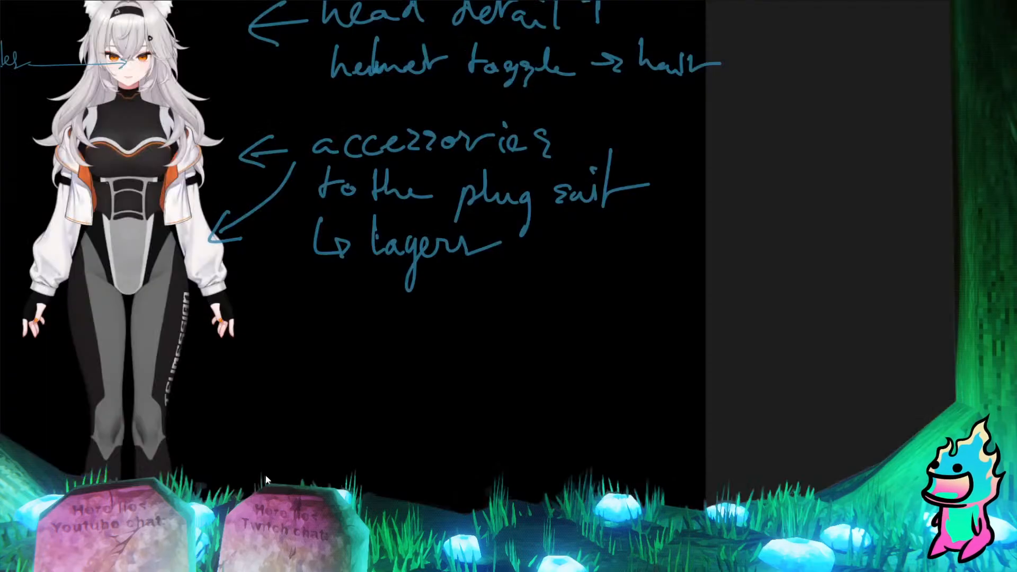
scroll(572, 268, "down", 6)
left_click_drag(528, 292, 267, 206)
scroll(266, 206, "down", 5)
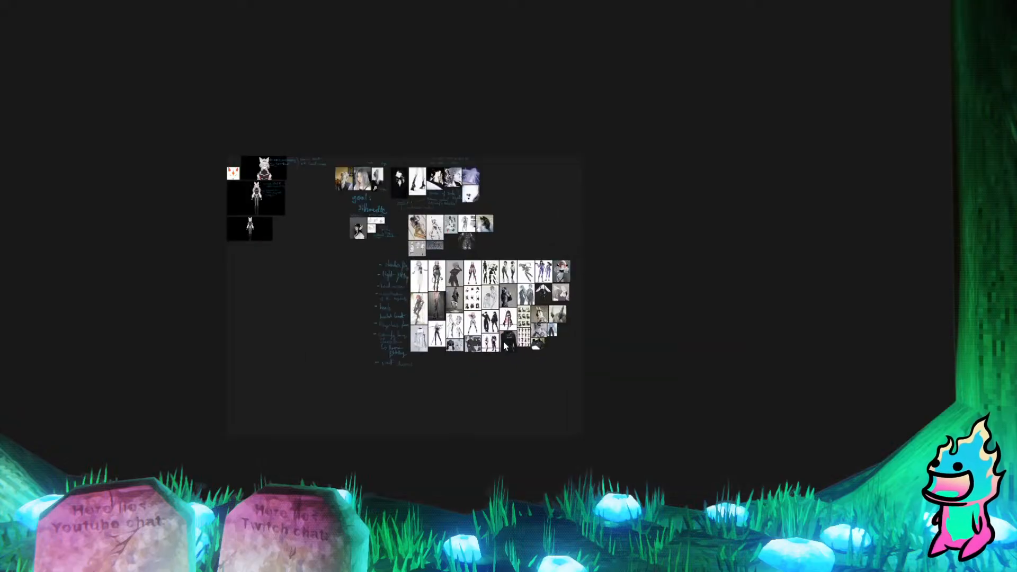
scroll(477, 338, "up", 6)
scroll(565, 146, "up", 3)
scroll(305, 249, "down", 3)
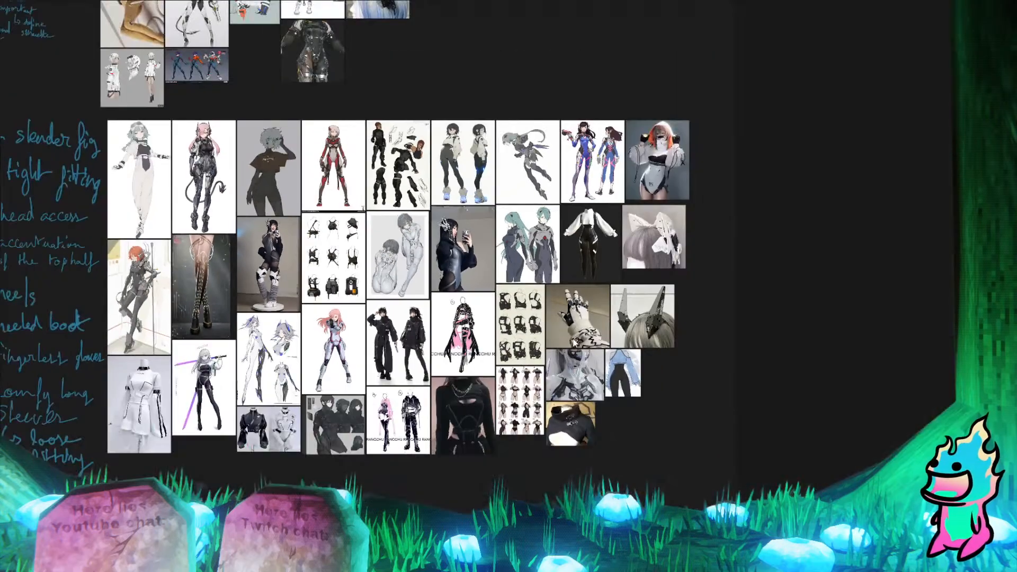
scroll(536, 397, "up", 4)
scroll(541, 344, "down", 4)
scroll(227, 169, "up", 1)
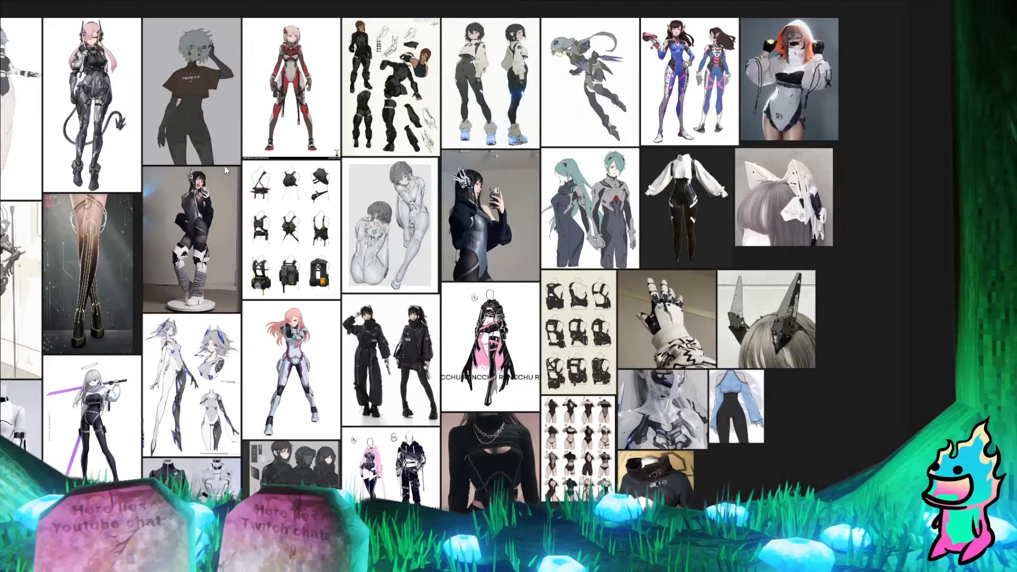
scroll(562, 125, "down", 2)
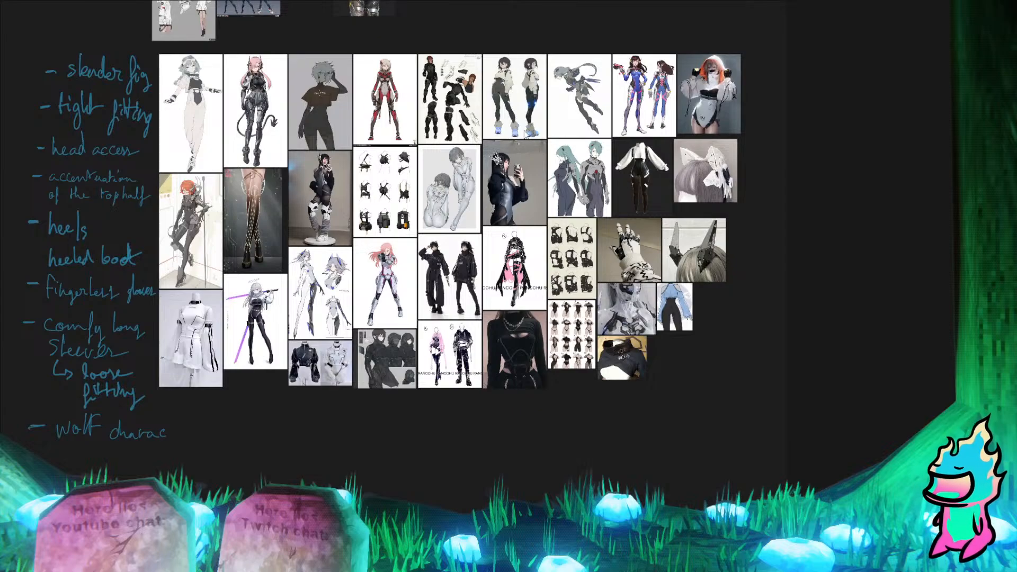
scroll(526, 133, "up", 3)
scroll(583, 303, "down", 1)
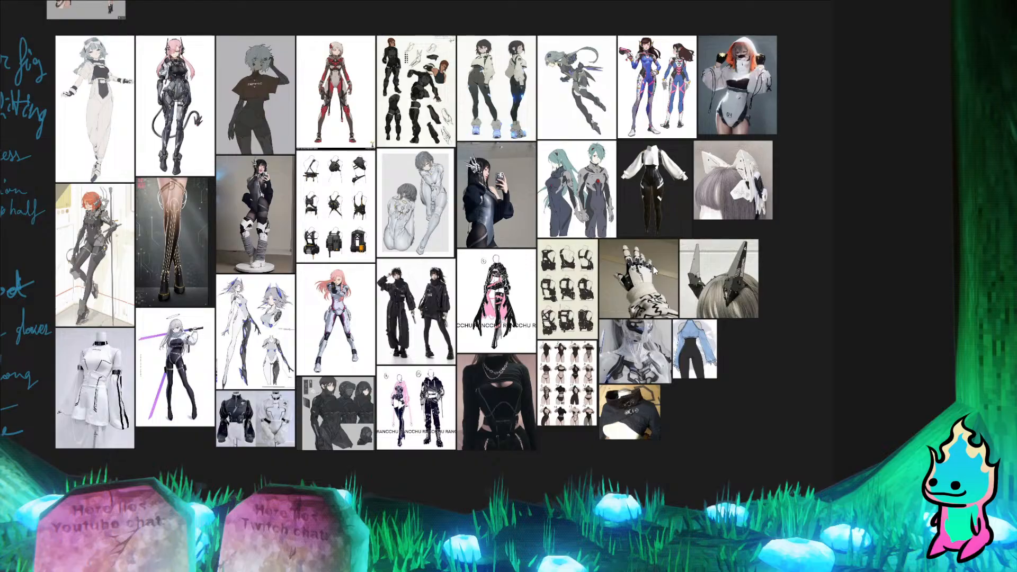
scroll(642, 286, "up", 3)
scroll(641, 294, "down", 5)
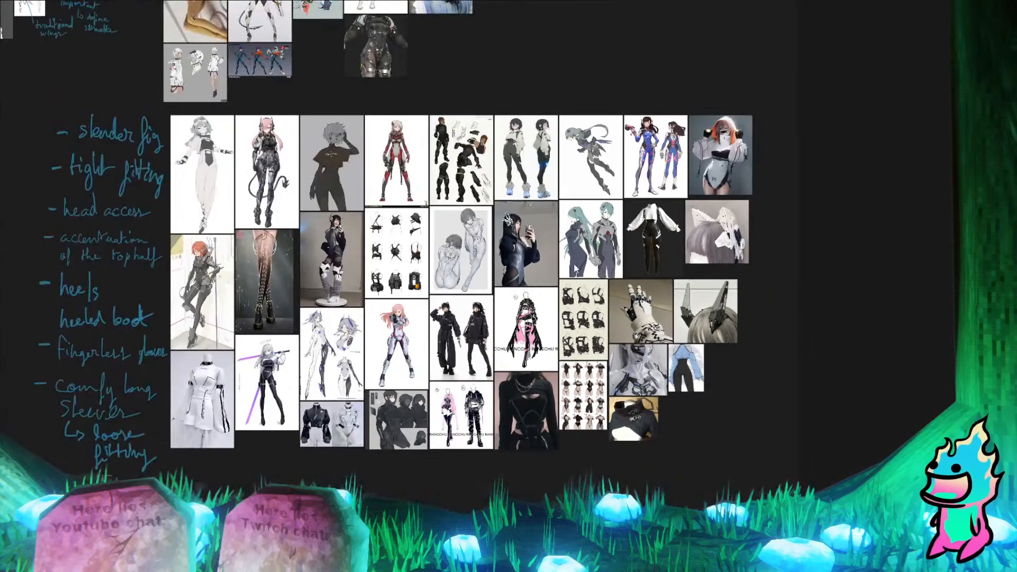
scroll(473, 130, "up", 5)
scroll(709, 231, "up", 3)
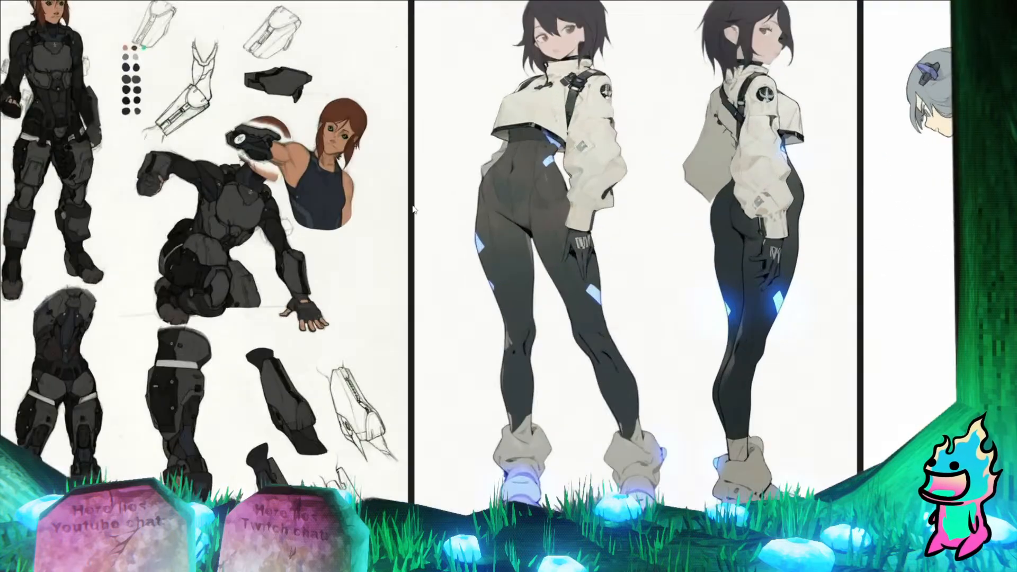
scroll(488, 186, "down", 5)
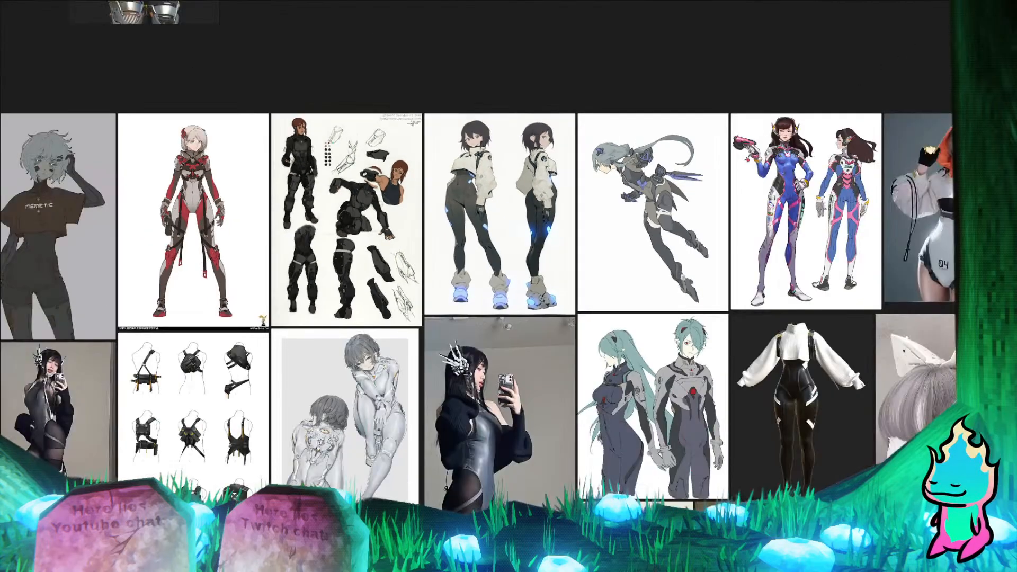
key("alt+Tab")
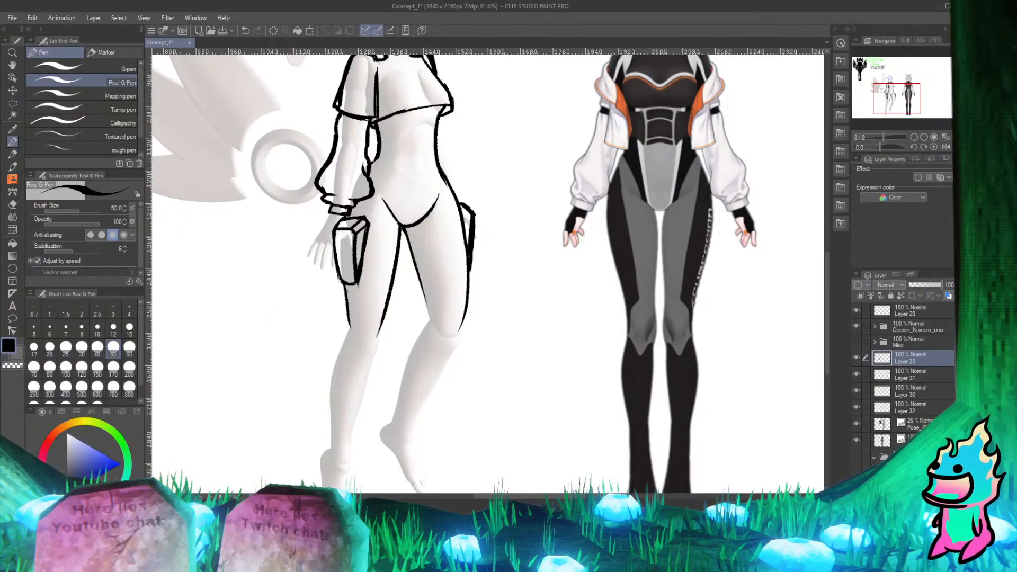
Step: Outline the back of the hand from the cuff and the two outermost fingers, retrying the finger strokes
scroll(374, 224, "up", 3)
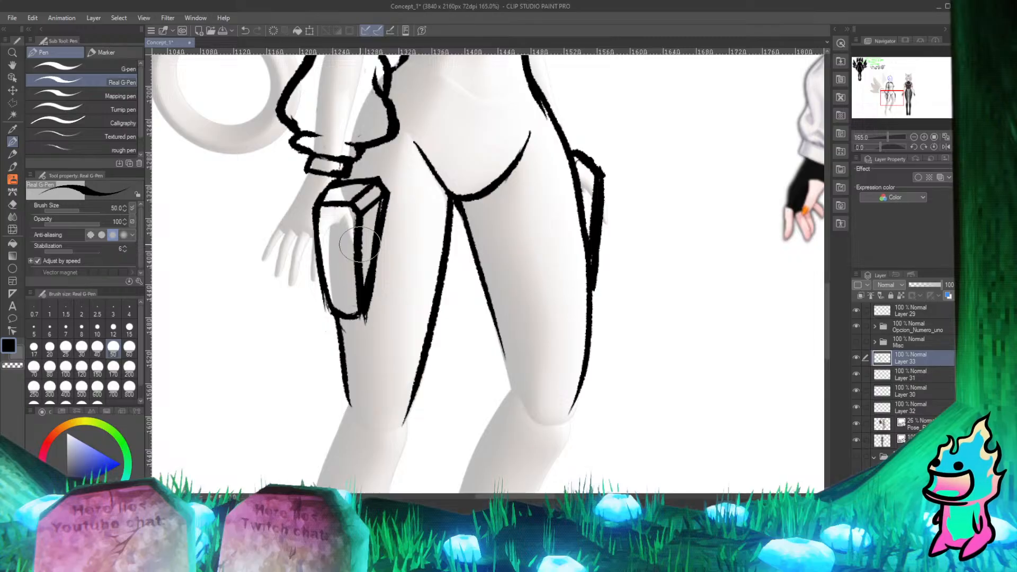
scroll(365, 285, "down", 2)
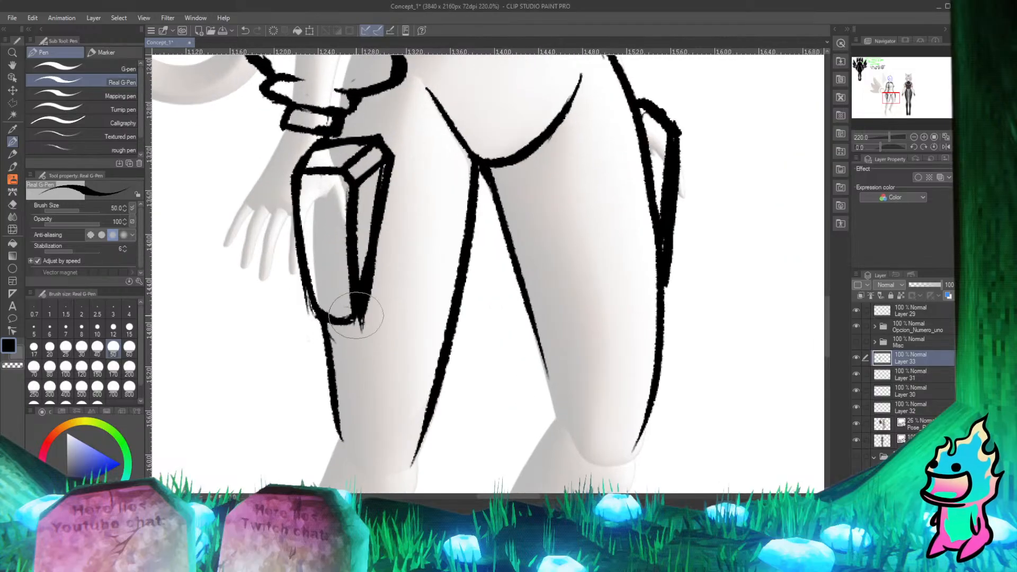
scroll(276, 216, "up", 4)
scroll(276, 216, "up", 1)
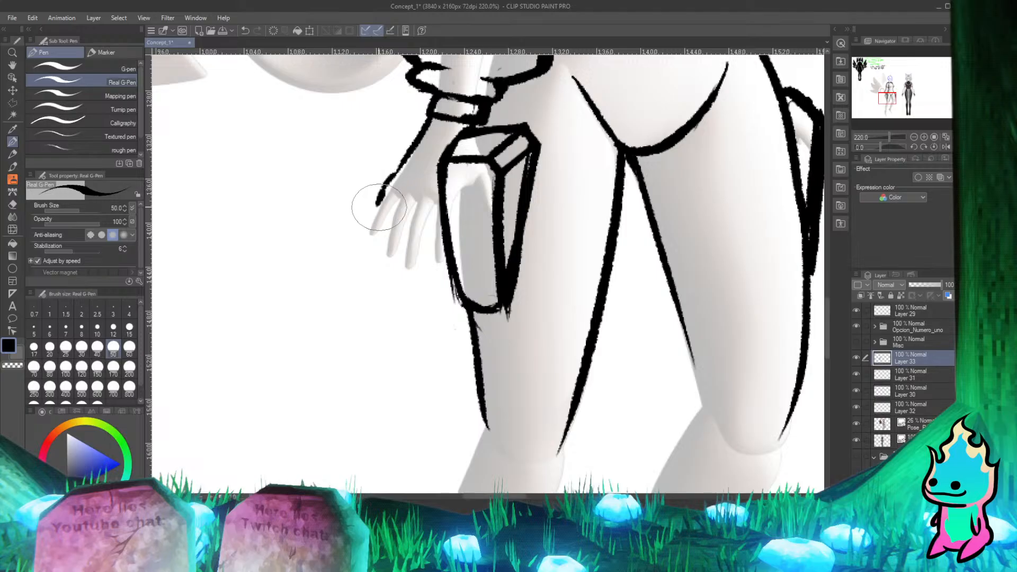
mouse_move(383, 190)
left_mouse_down()
mouse_move(367, 243)
mouse_move(379, 239)
mouse_move(367, 237)
mouse_move(380, 237)
mouse_move(396, 197)
mouse_move(383, 259)
mouse_move(395, 258)
mouse_move(413, 200)
mouse_move(397, 212)
mouse_move(411, 221)
mouse_move(402, 273)
left_mouse_up()
key("ctrl+z")
key("ctrl+z")
key("ctrl+z")
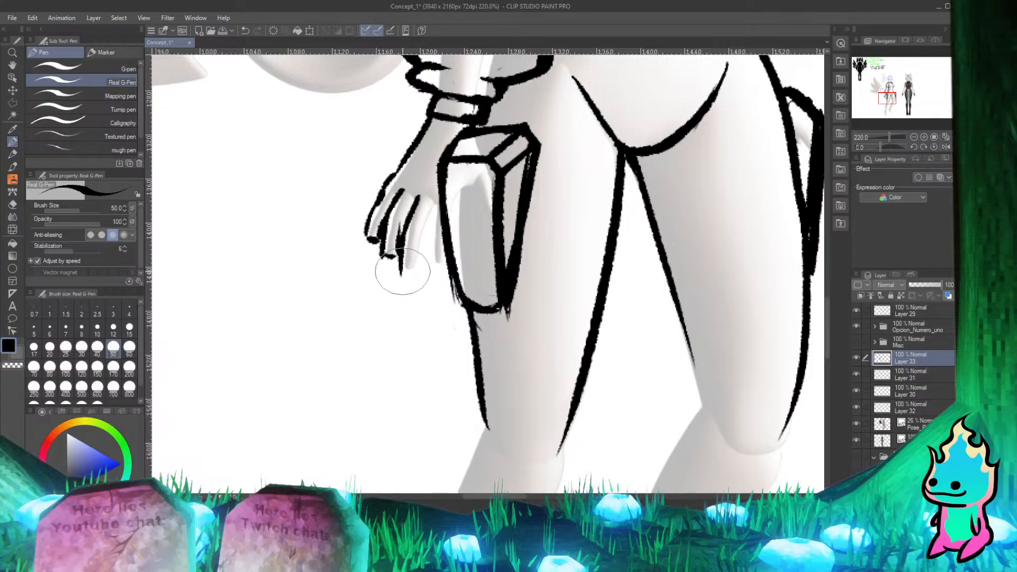
key("ctrl+z")
Step: Outline the third finger and the index finger beside the holster, redoing strokes until they follow the mannequin's hand
mouse_move(418, 199)
left_mouse_down()
mouse_move(399, 255)
mouse_move(421, 272)
mouse_move(429, 208)
mouse_move(425, 248)
mouse_move(417, 204)
mouse_move(405, 269)
left_mouse_up()
key("ctrl+z")
key("ctrl+z")
left_click_drag(405, 272, 421, 270)
mouse_move(423, 268)
left_mouse_down()
mouse_move(436, 205)
mouse_move(441, 258)
mouse_move(436, 202)
left_mouse_up()
key("ctrl+z")
key("ctrl+z")
key("ctrl+z")
mouse_move(435, 205)
left_mouse_down()
mouse_move(428, 245)
mouse_move(432, 226)
mouse_move(444, 273)
left_mouse_up()
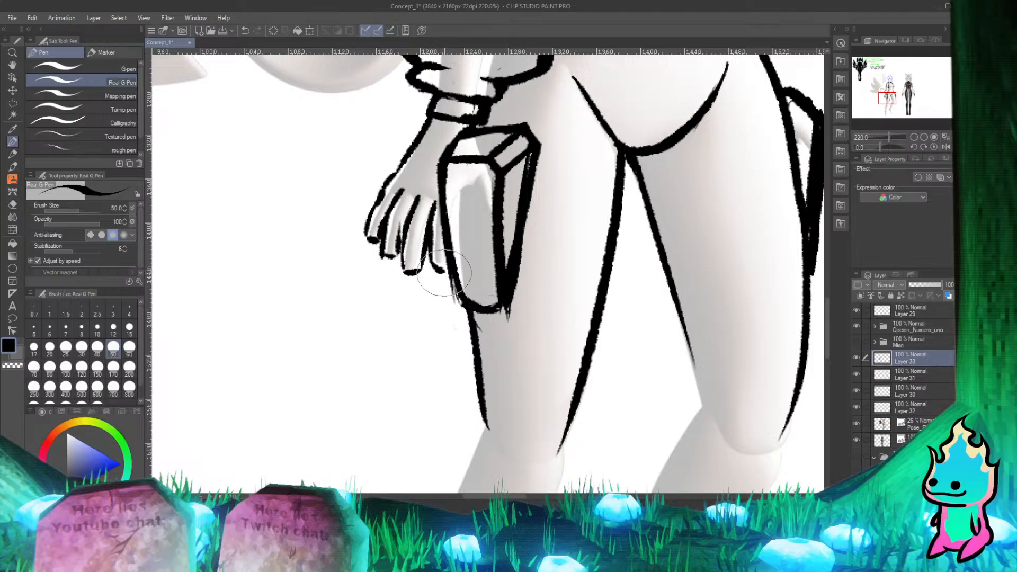
Step: Erase the holster line crossing the index finger and clean up the fingertip outlines
key("e")
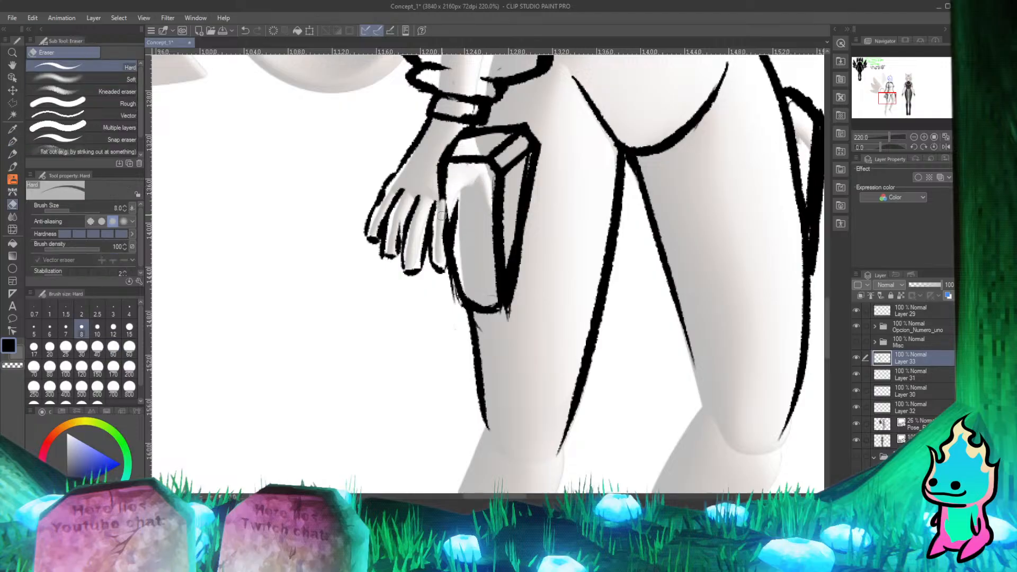
key("p")
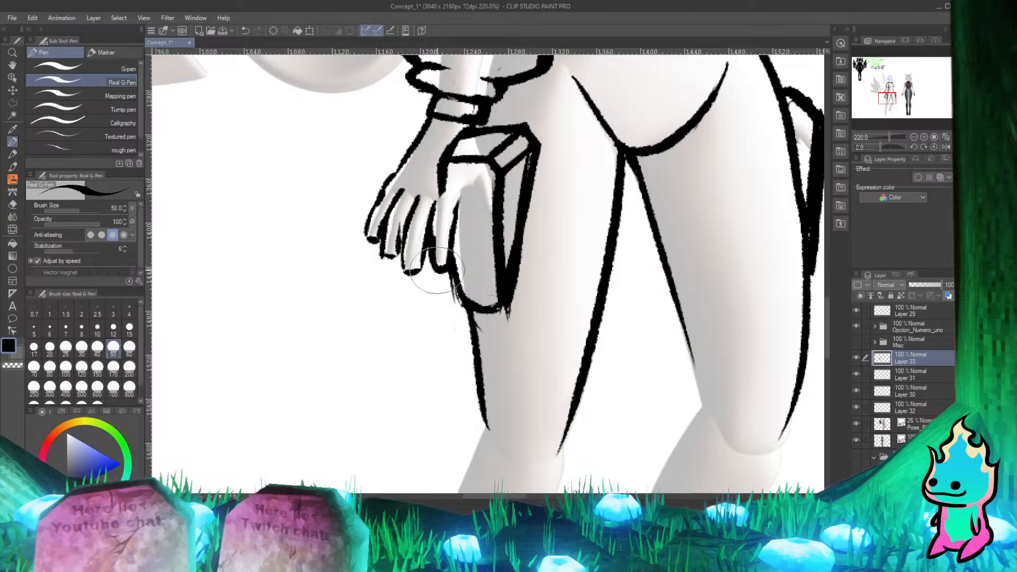
key("e")
key("p")
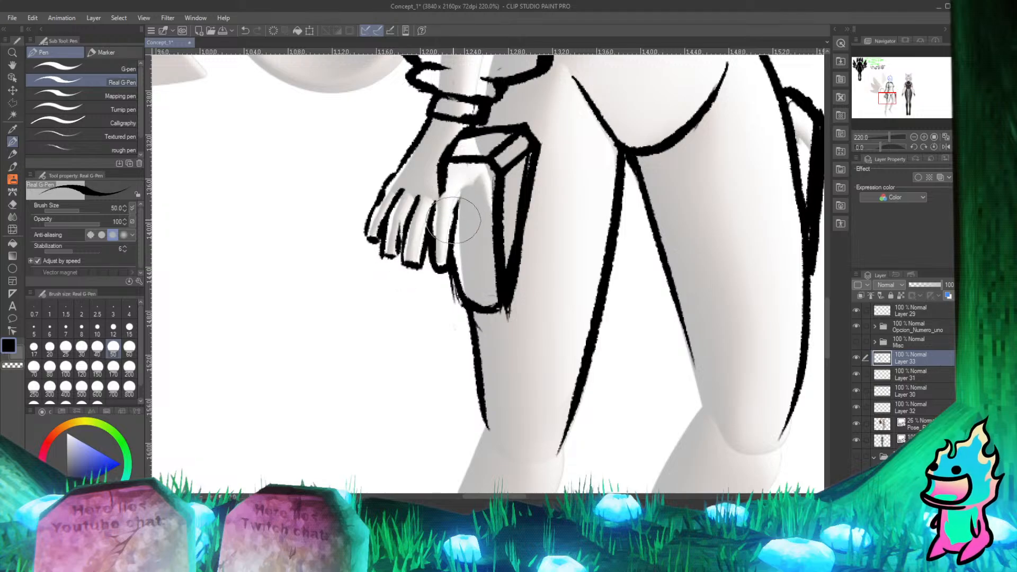
Step: Try to outline the thumb over the front of the holster
mouse_move(455, 220)
left_mouse_down()
mouse_move(464, 189)
mouse_move(456, 201)
mouse_move(499, 170)
mouse_move(474, 184)
left_mouse_up()
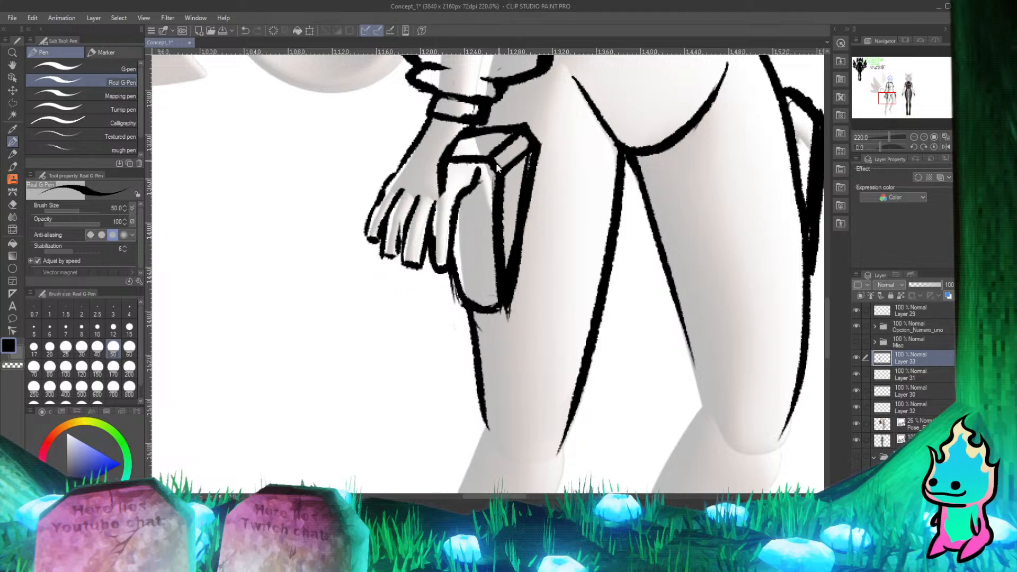
key("ctrl+z")
key("ctrl+z")
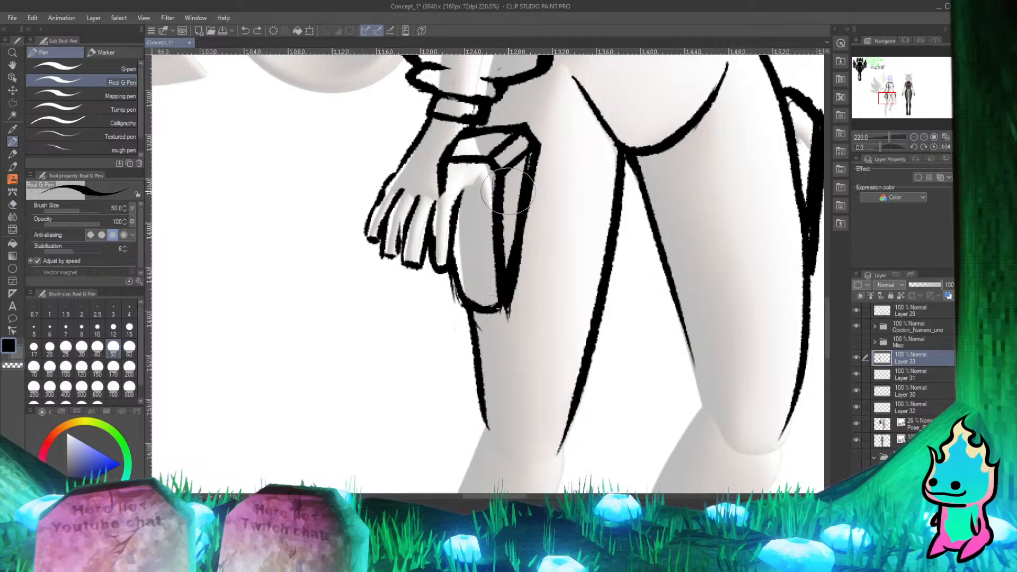
scroll(307, 221, "down", 6)
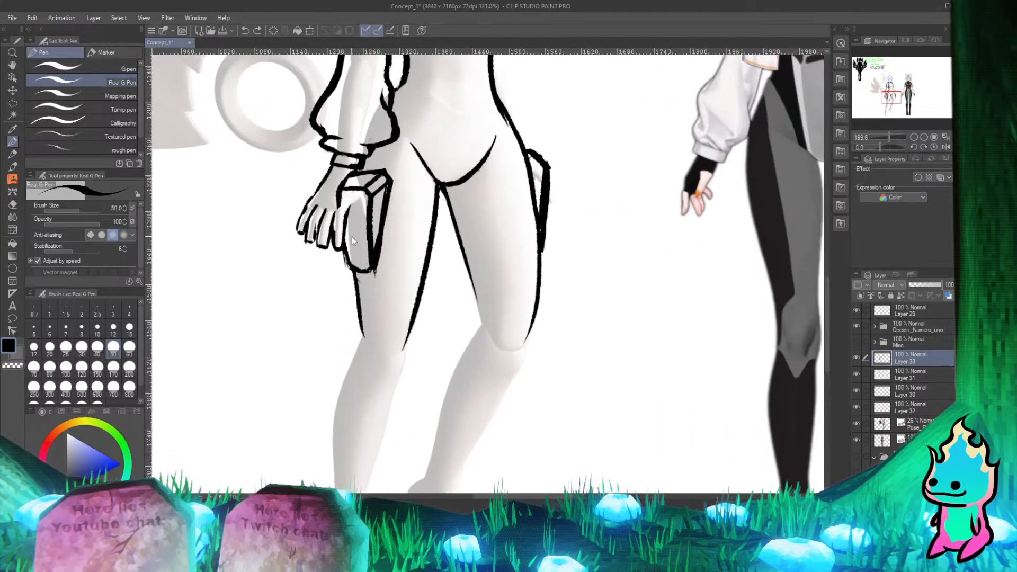
scroll(352, 237, "down", 6)
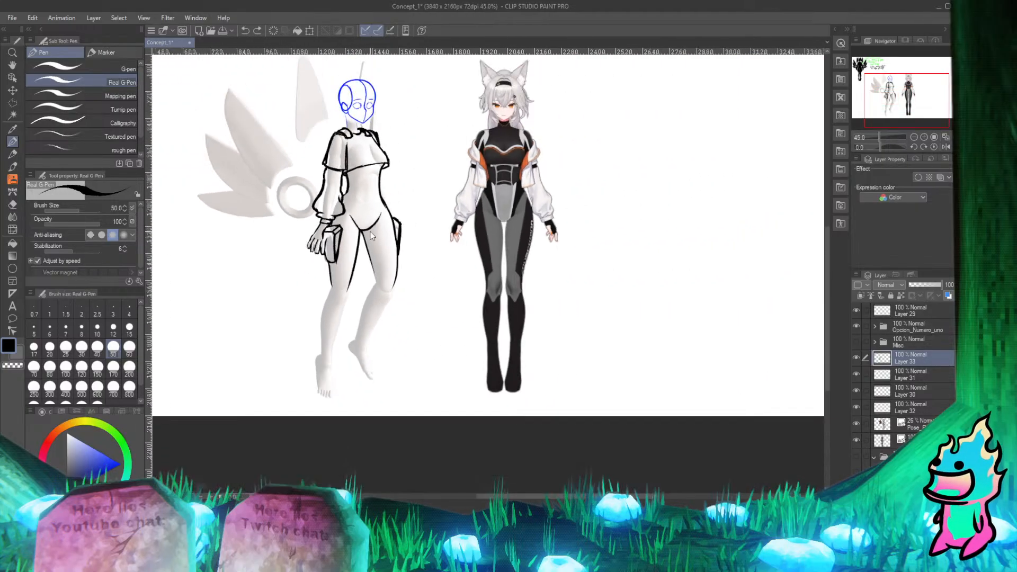
scroll(370, 231, "up", 6)
scroll(302, 234, "down", 6)
scroll(365, 256, "up", 4)
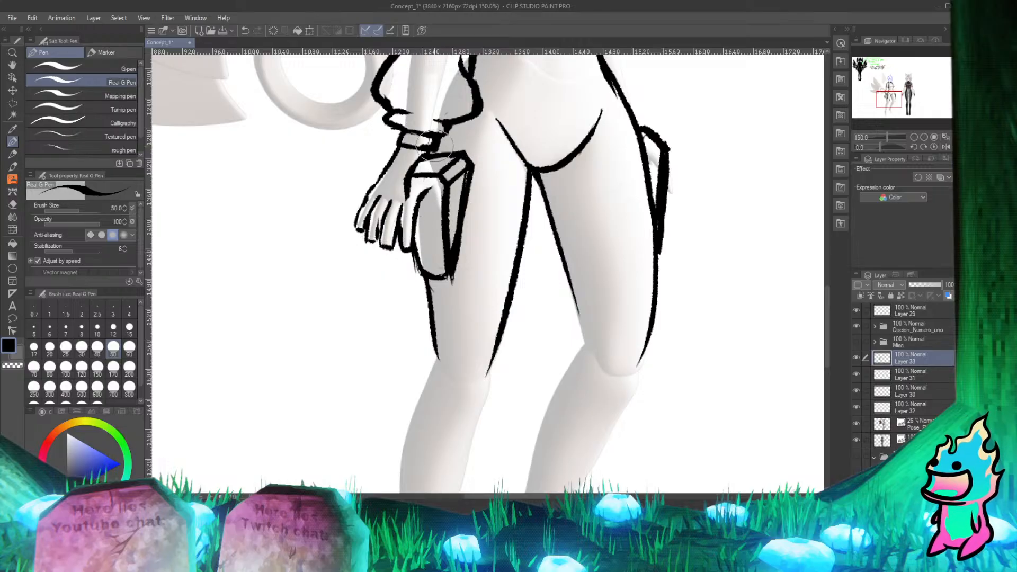
left_click_drag(426, 187, 438, 197)
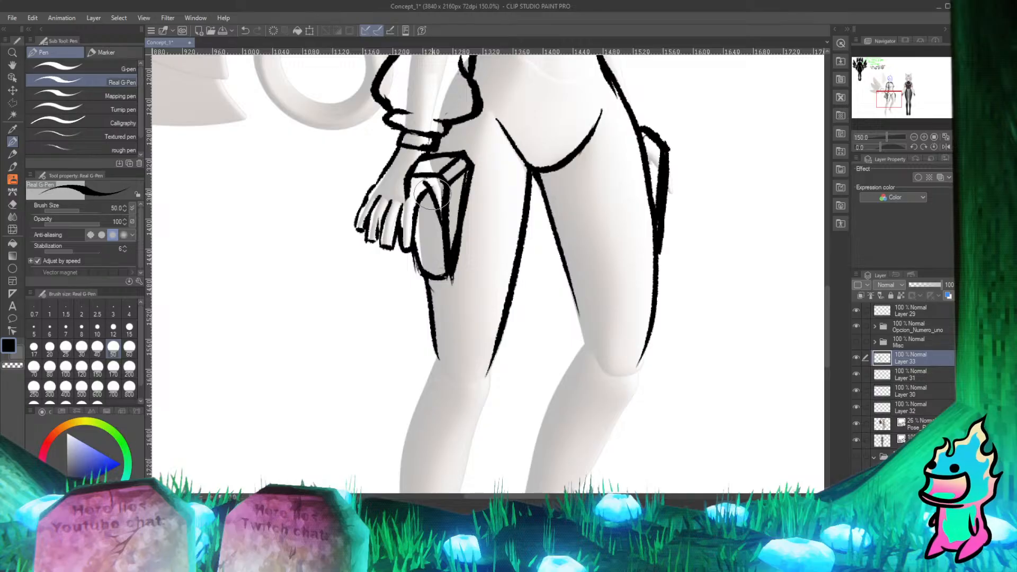
key("ctrl+z")
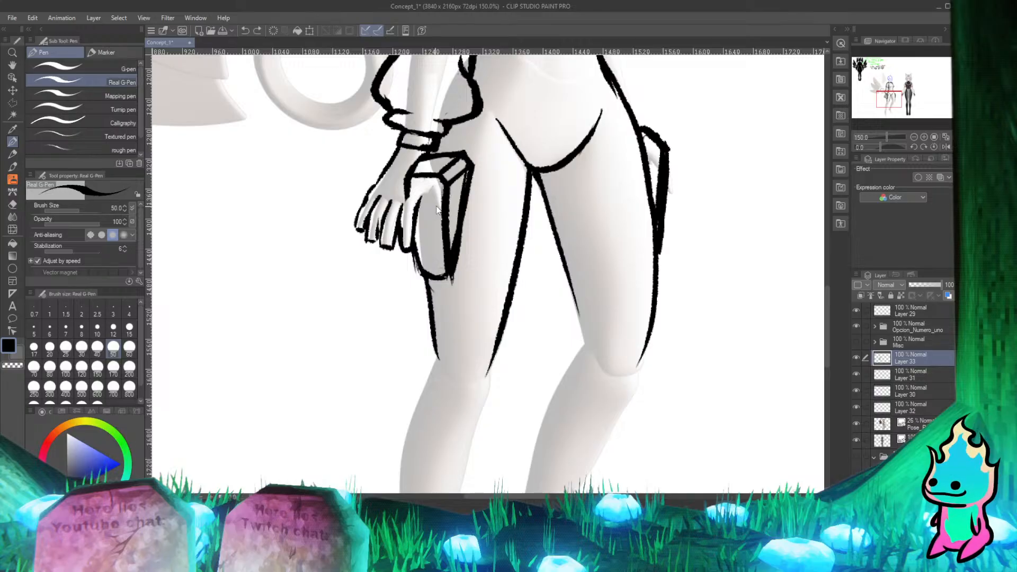
mouse_move(421, 208)
left_mouse_down()
mouse_move(429, 185)
mouse_move(440, 205)
mouse_move(430, 197)
left_mouse_up()
key("ctrl+z")
key("ctrl+z")
Step: Erase the holster lines overlapping the thumb and outline the thumb over the holster, redoing strokes that miss the mannequin's shape
key("e")
mouse_move(444, 188)
left_mouse_down()
mouse_move(443, 223)
mouse_move(450, 203)
left_mouse_up()
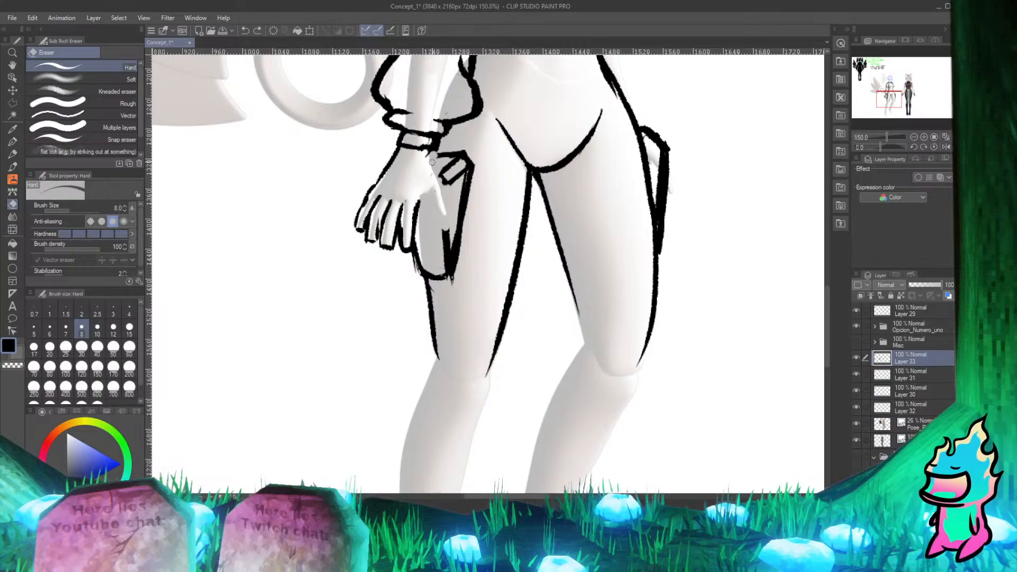
key("p")
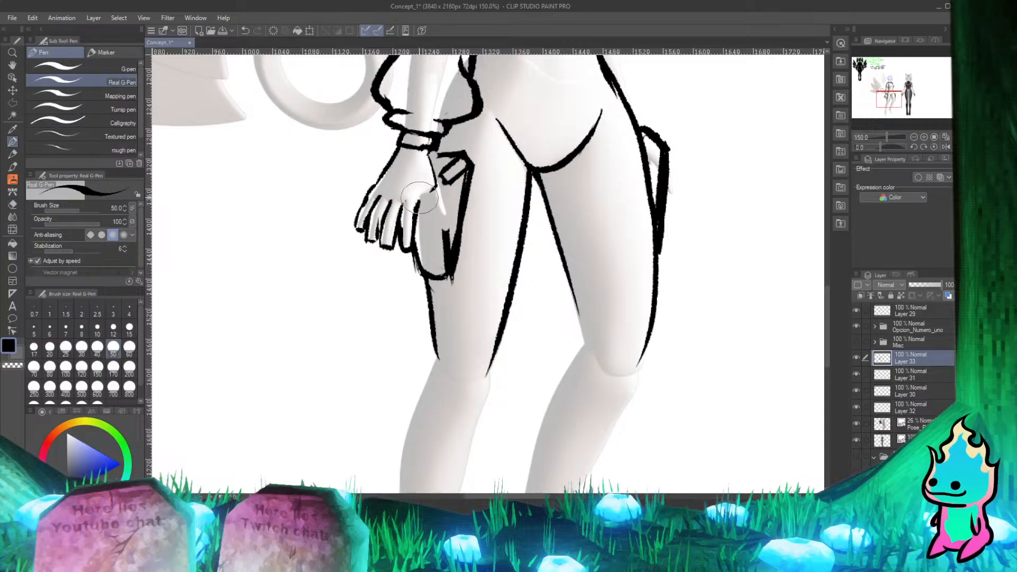
mouse_move(426, 192)
left_mouse_down()
mouse_move(418, 208)
mouse_move(439, 202)
left_mouse_up()
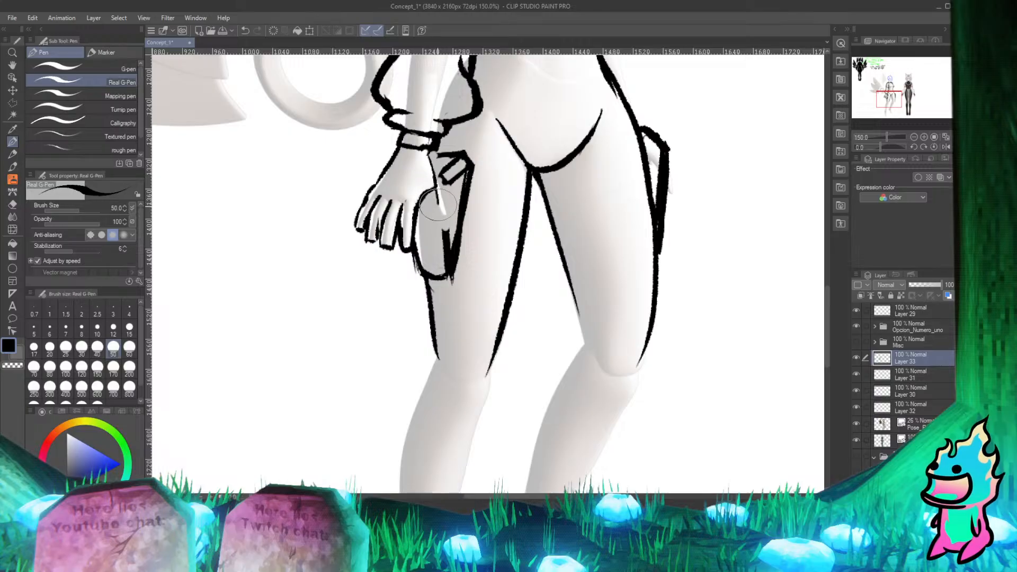
key("ctrl+z")
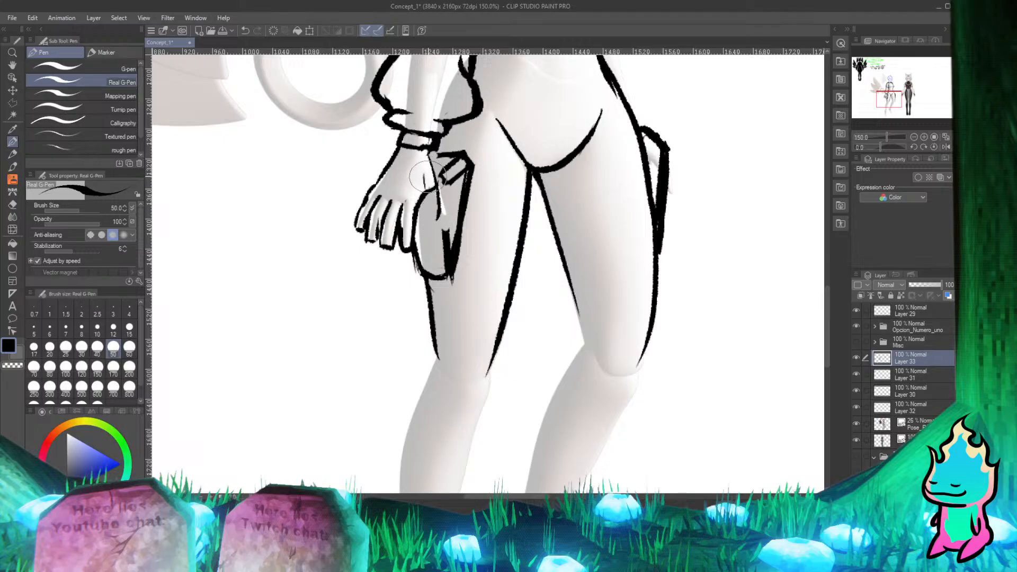
left_click_drag(428, 176, 432, 214)
key("ctrl+z")
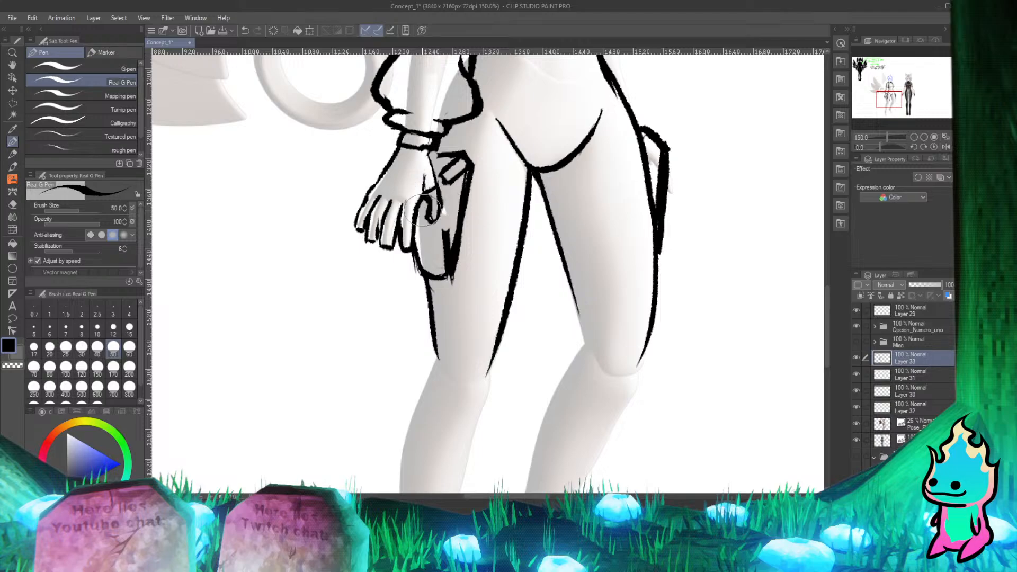
key("e")
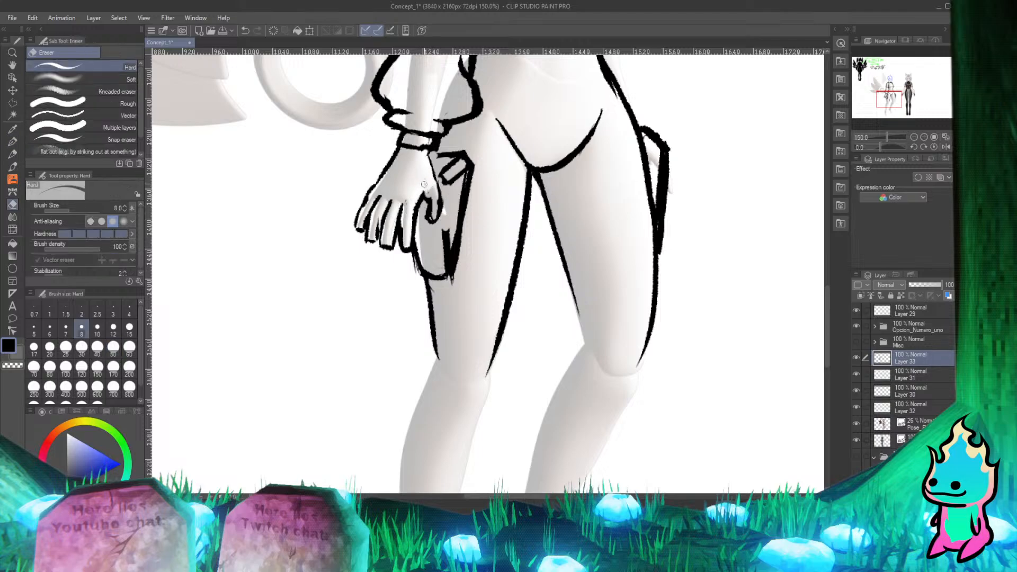
key("p")
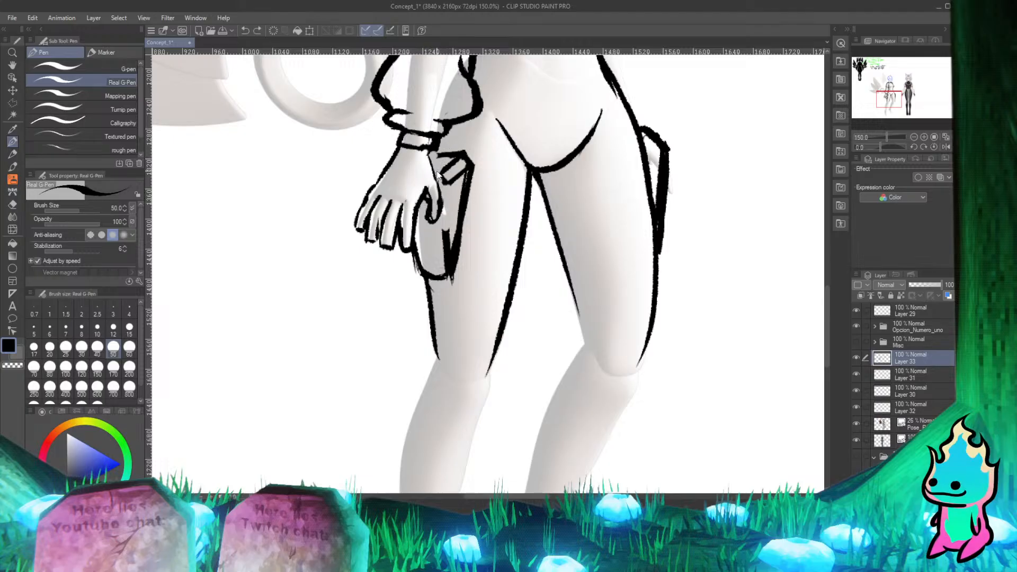
key("e")
key("p")
Step: Redraw the line between the index and middle fingers and trim its edges with the eraser
scroll(445, 169, "down", 5)
scroll(458, 203, "up", 2)
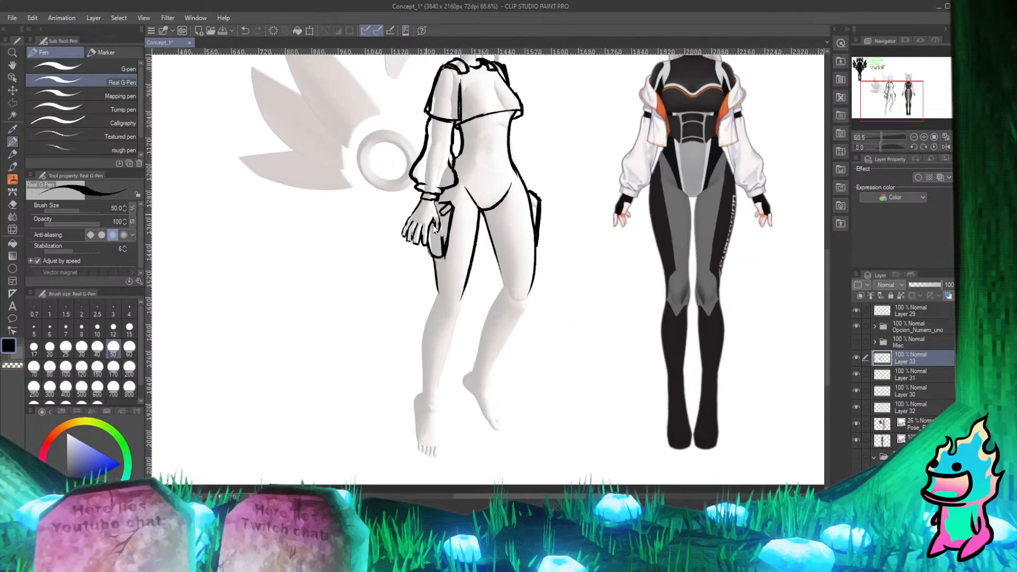
scroll(331, 279, "up", 4)
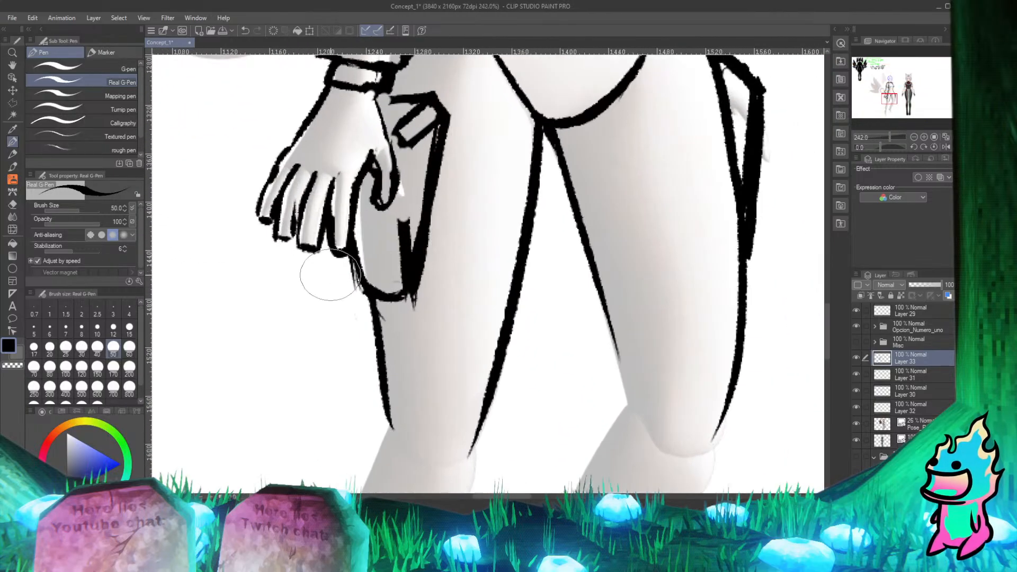
mouse_move(339, 181)
left_mouse_down()
mouse_move(333, 233)
mouse_move(334, 221)
mouse_move(340, 248)
left_mouse_up()
key("ctrl+z")
key("ctrl+z")
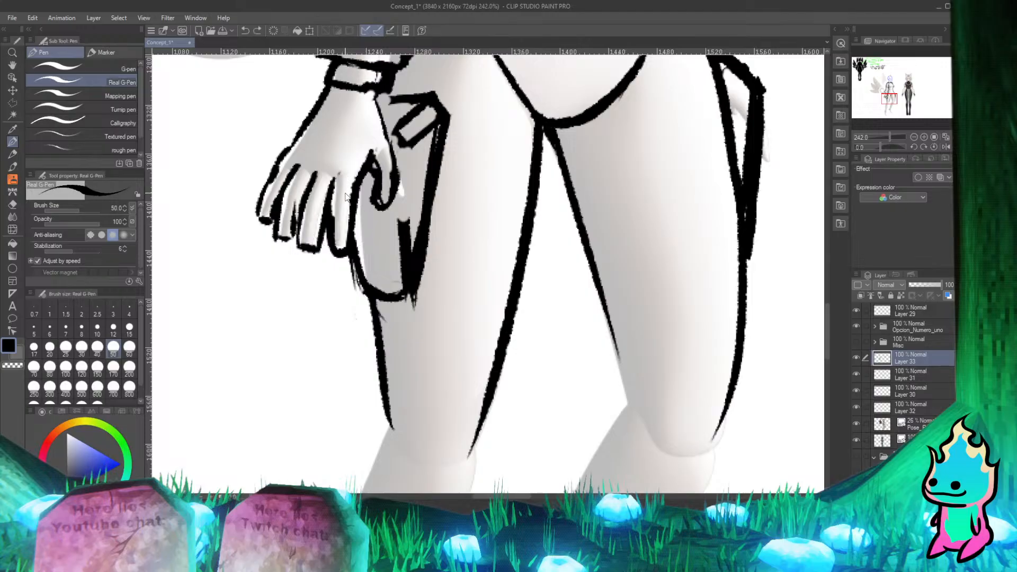
left_click_drag(338, 178, 333, 254)
key("e")
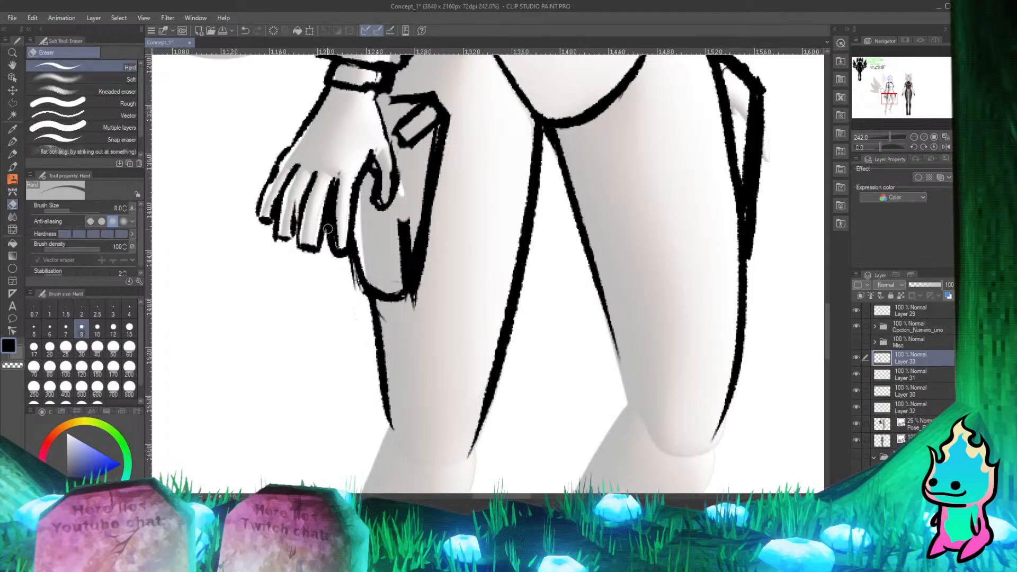
key("p")
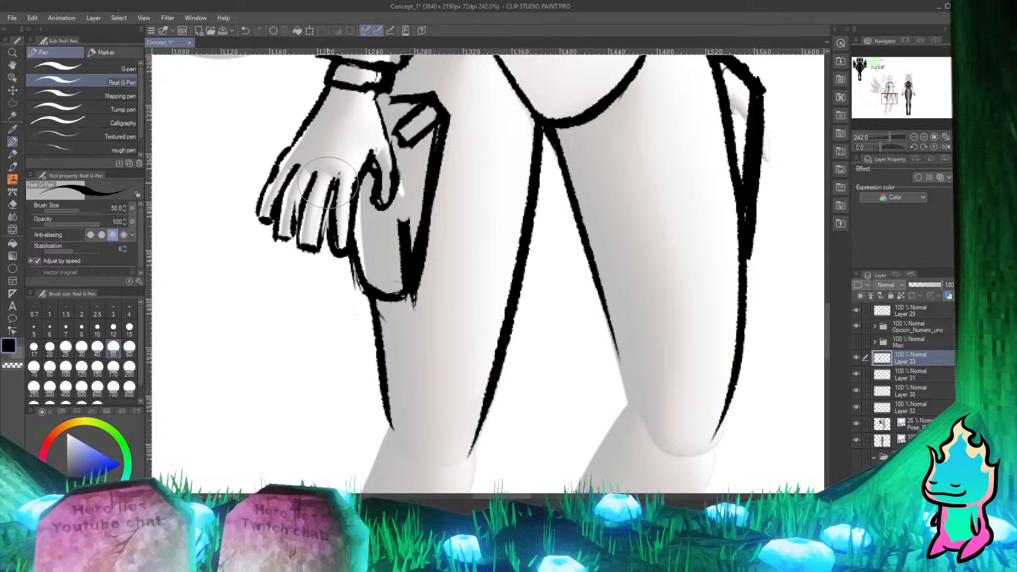
Step: Thicken the lines between the fingers and the outer contour of the hand up to the cuff
mouse_move(317, 179)
left_mouse_down()
mouse_move(303, 238)
mouse_move(318, 247)
left_mouse_up()
mouse_move(312, 177)
left_mouse_down()
mouse_move(287, 242)
mouse_move(288, 179)
mouse_move(280, 230)
mouse_move(298, 170)
mouse_move(264, 224)
left_mouse_up()
left_click_drag(292, 151, 261, 214)
mouse_move(315, 119)
left_mouse_down()
mouse_move(271, 183)
mouse_move(301, 138)
left_mouse_up()
left_click_drag(326, 79, 312, 125)
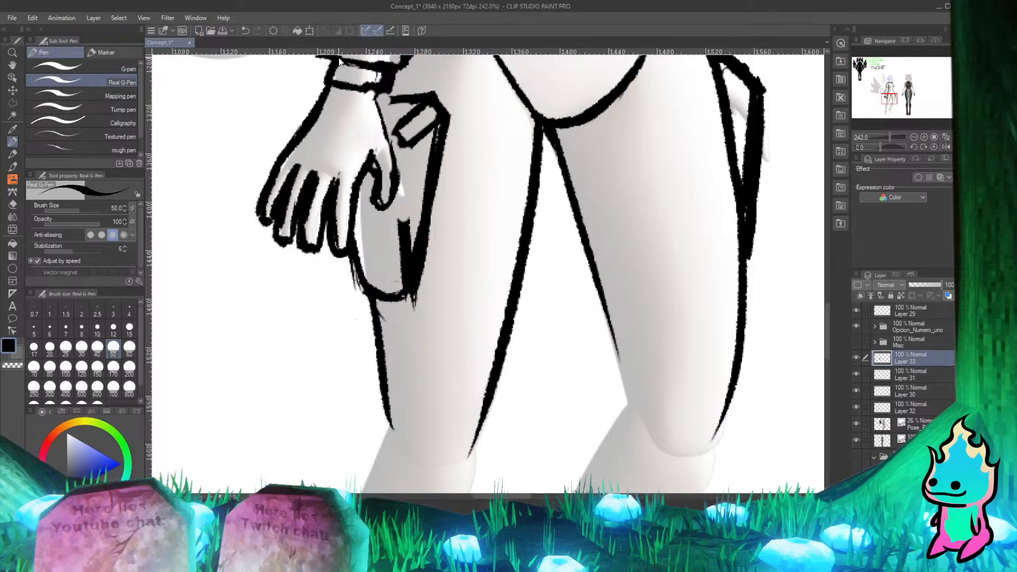
Step: Reinforce the thumb-side contour of the hand from the wrist cuff down to the thumb tip
scroll(402, 270, "down", 3)
scroll(400, 273, "up", 3)
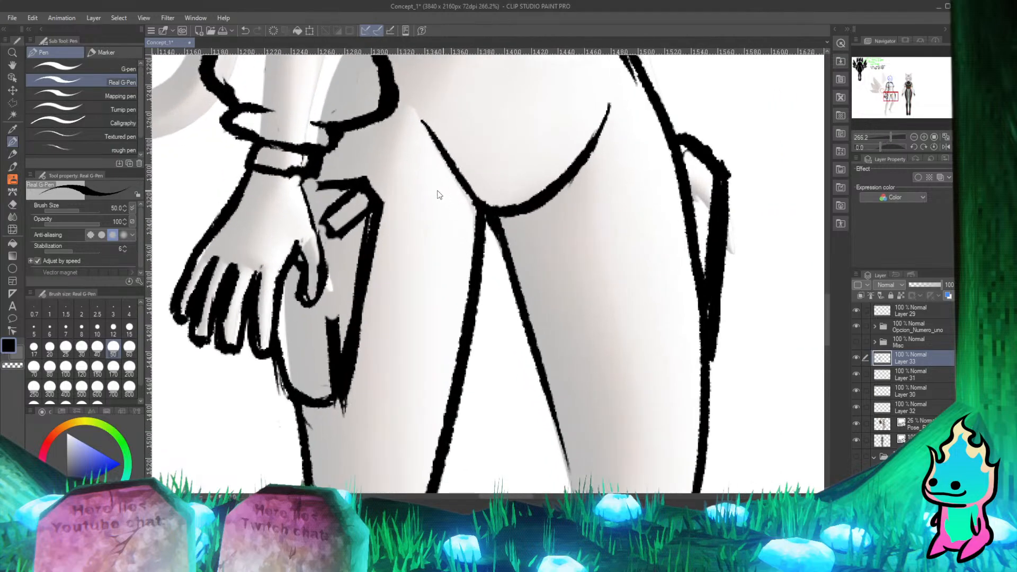
scroll(387, 217, "up", 1)
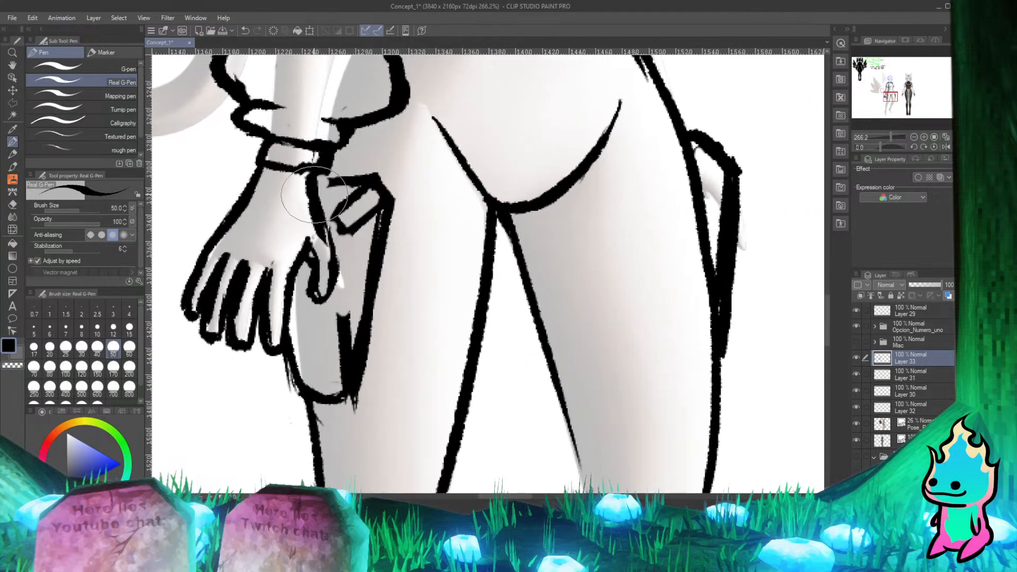
left_click_drag(314, 177, 334, 269)
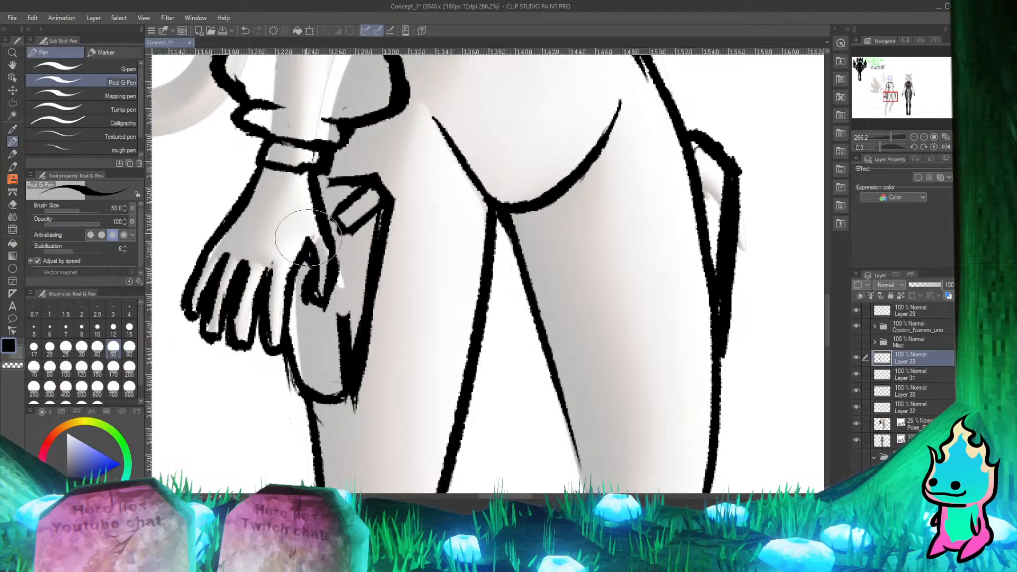
Step: Touch up the fingertip outlines of the two outermost fingers, undoing the stray stroke
scroll(348, 289, "down", 16)
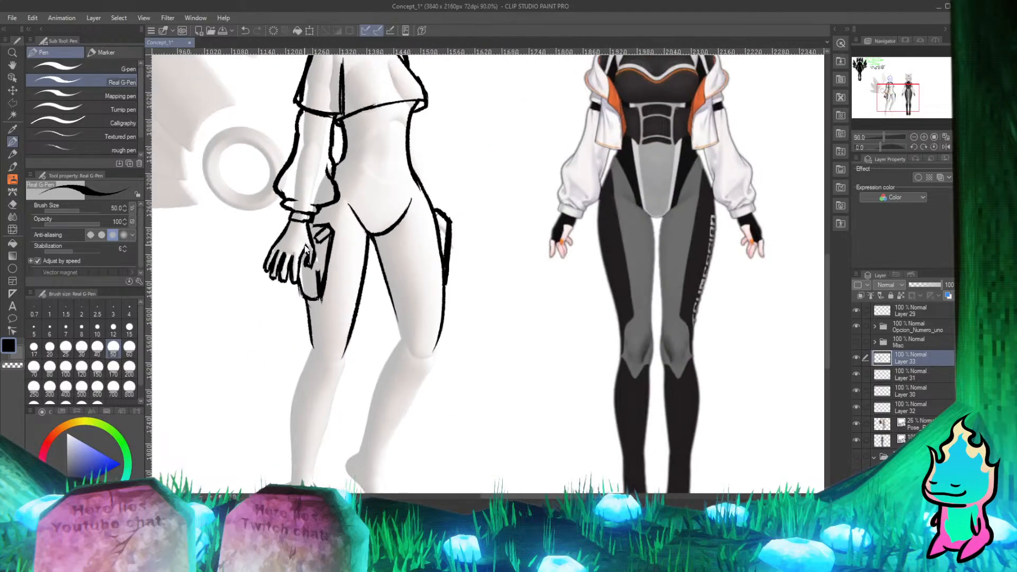
scroll(306, 247, "up", 8)
scroll(316, 306, "up", 7)
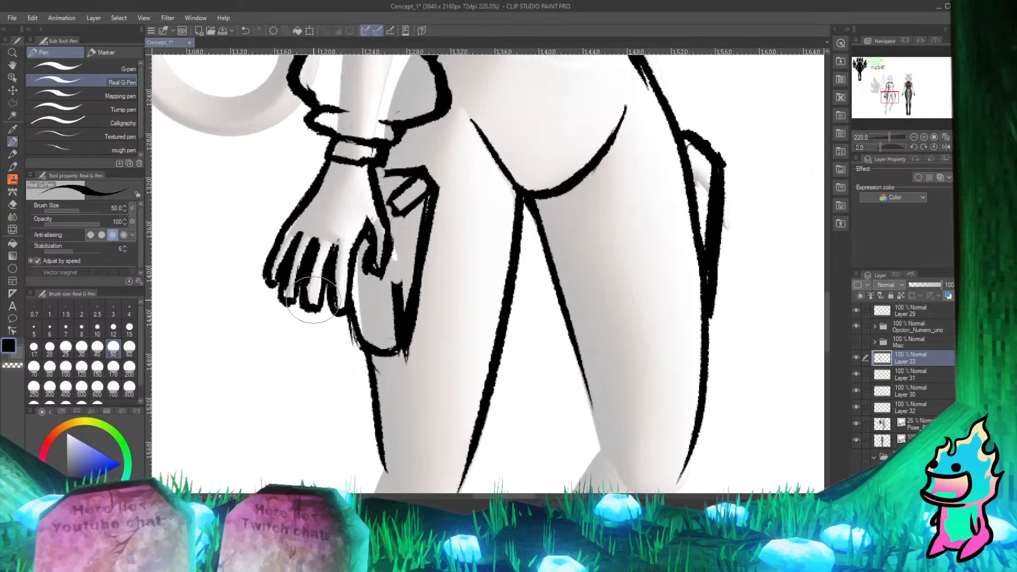
key("e")
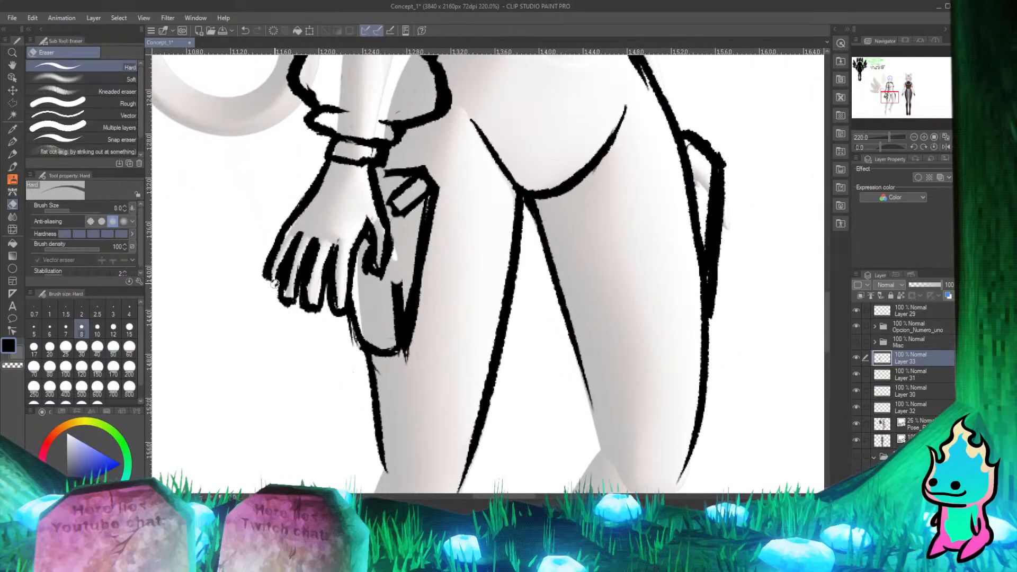
key("p")
mouse_move(271, 281)
left_mouse_down()
mouse_move(287, 273)
mouse_move(288, 304)
left_mouse_up()
key("ctrl+z")
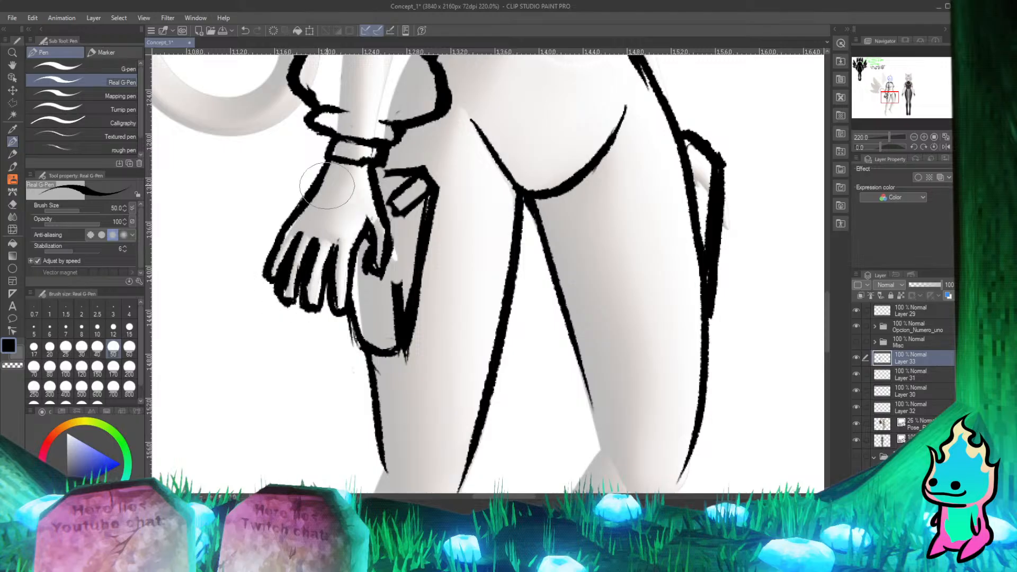
Step: Erase the excess thickness of the hand's outer contour just below the cuff and redraw it thinner
scroll(334, 193, "down", 10)
scroll(402, 149, "up", 3)
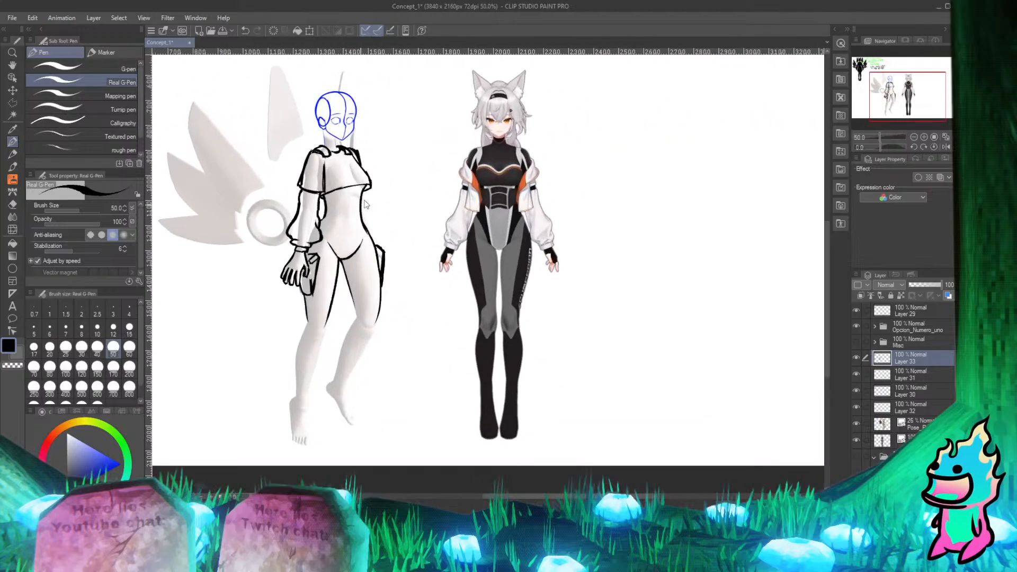
scroll(344, 254, "down", 2)
scroll(343, 256, "up", 5)
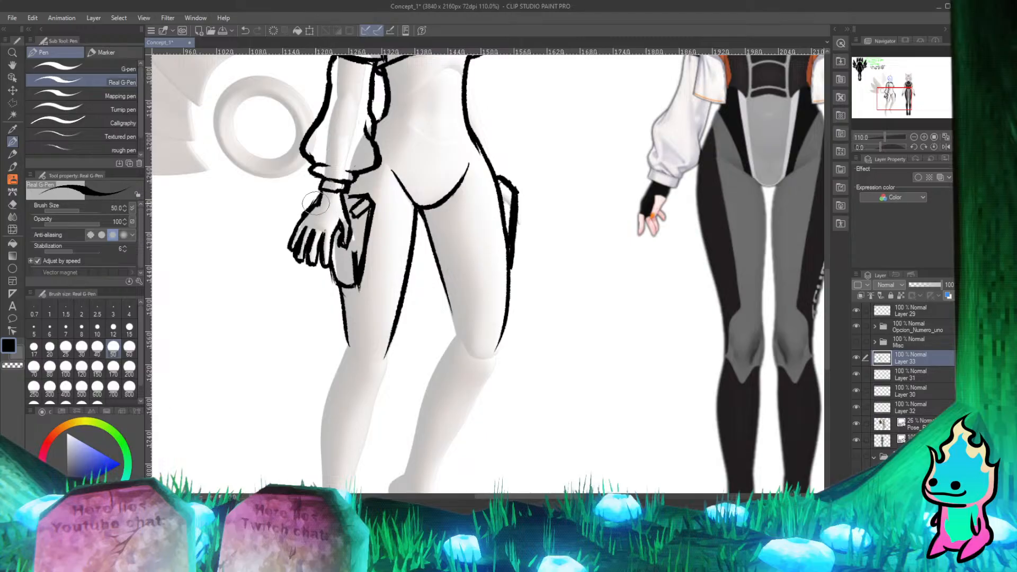
key("e")
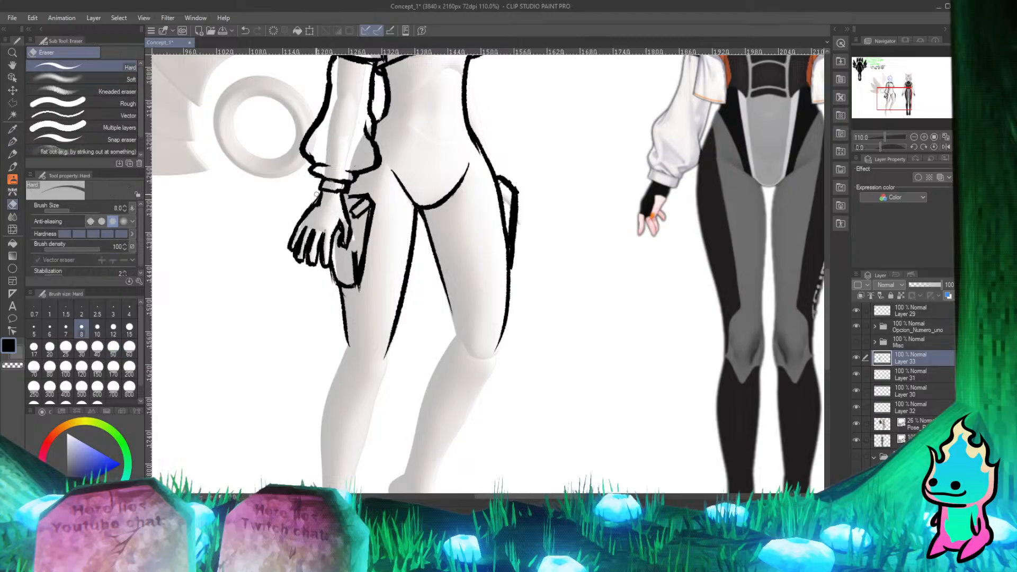
key("p")
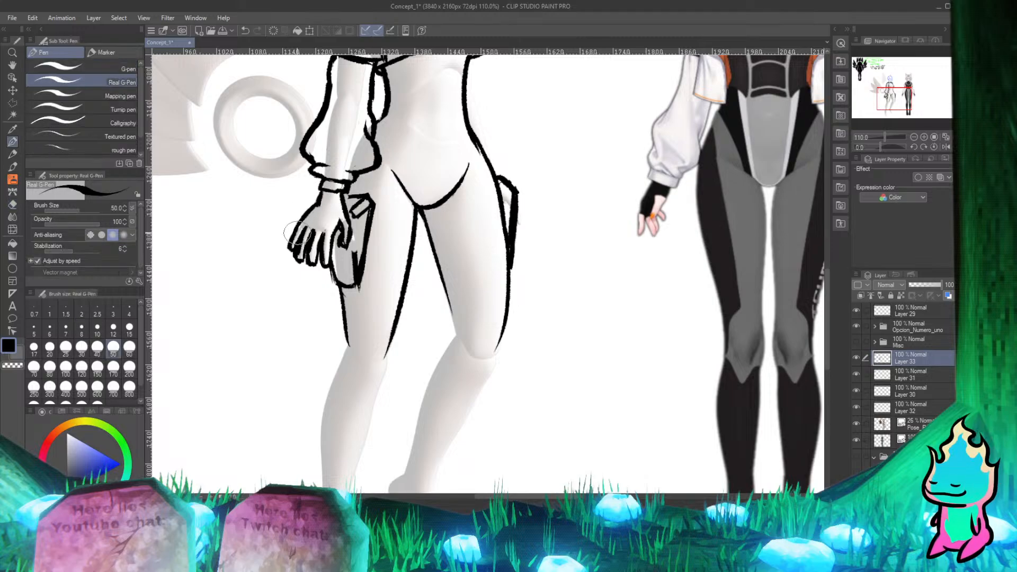
key("ctrl+z")
Step: Erase the individual finger outlines from the hand beside the holster, undoing passes that remove the wrong lines
key("e")
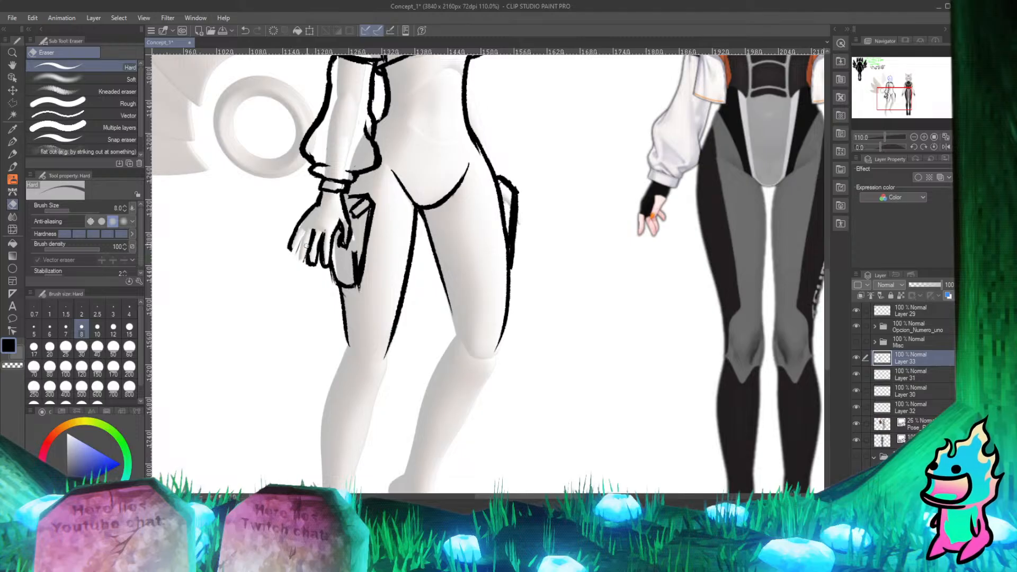
key("ctrl+z")
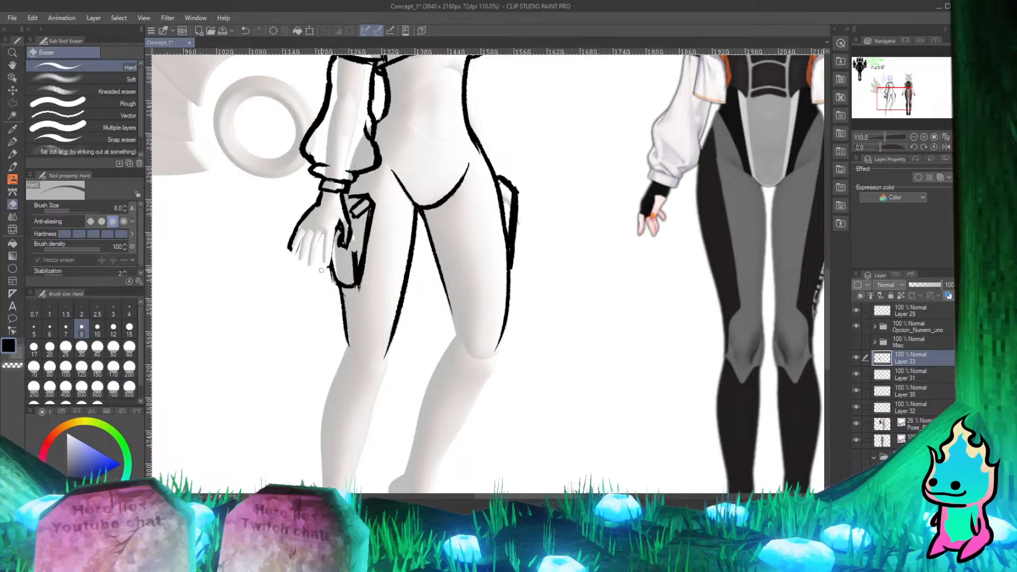
mouse_move(302, 219)
left_mouse_down()
mouse_move(283, 249)
mouse_move(306, 221)
mouse_move(295, 258)
mouse_move(311, 239)
mouse_move(333, 266)
left_mouse_up()
mouse_move(335, 217)
left_mouse_down()
mouse_move(345, 241)
mouse_move(352, 226)
mouse_move(343, 253)
left_mouse_up()
key("ctrl+z")
key("ctrl+z")
key("ctrl+z")
key("ctrl+z")
key("ctrl+z")
Step: Close the hand with a simplified mitten-like outline around the fingertips and up the index-finger side
key("p")
mouse_move(300, 221)
left_mouse_down()
mouse_move(289, 249)
mouse_move(328, 260)
left_mouse_up()
left_click_drag(332, 259, 337, 215)
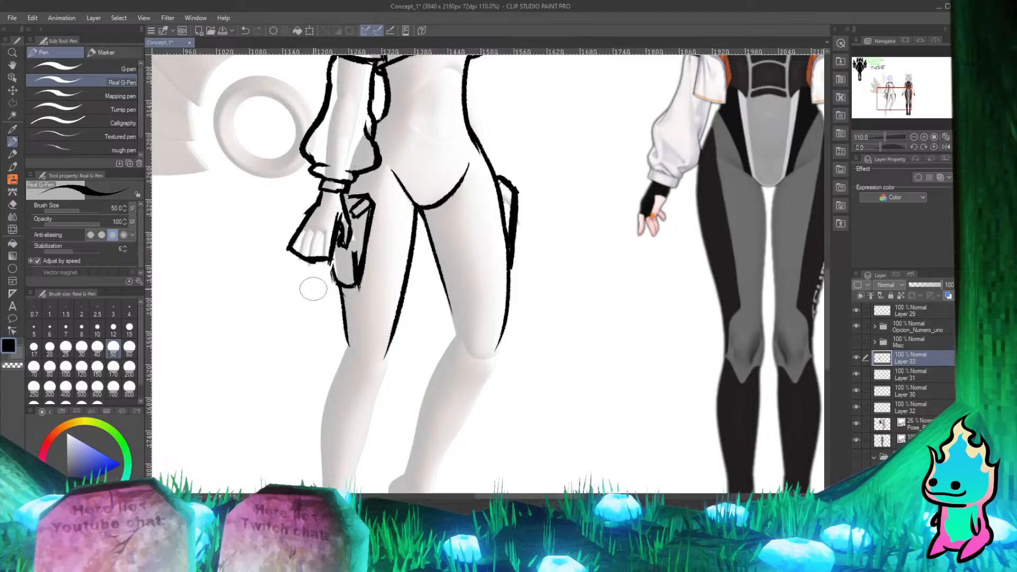
Step: Draw the far arm's sleeve behind the waist, from the crop top's hem down to the hip
scroll(281, 249, "down", 7)
scroll(340, 217, "up", 4)
scroll(298, 264, "down", 2)
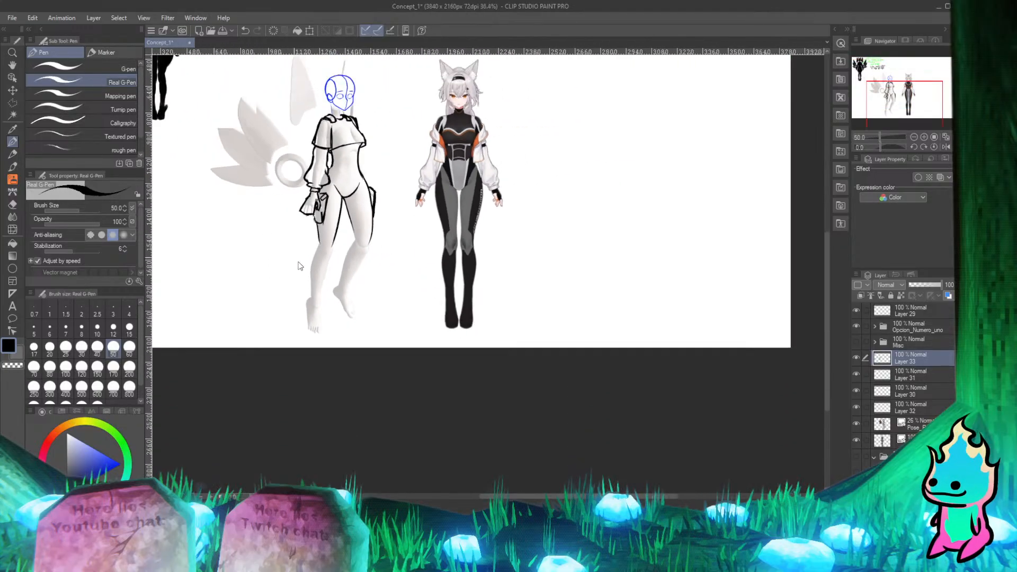
scroll(308, 259, "up", 3)
scroll(323, 254, "down", 2)
scroll(334, 249, "up", 4)
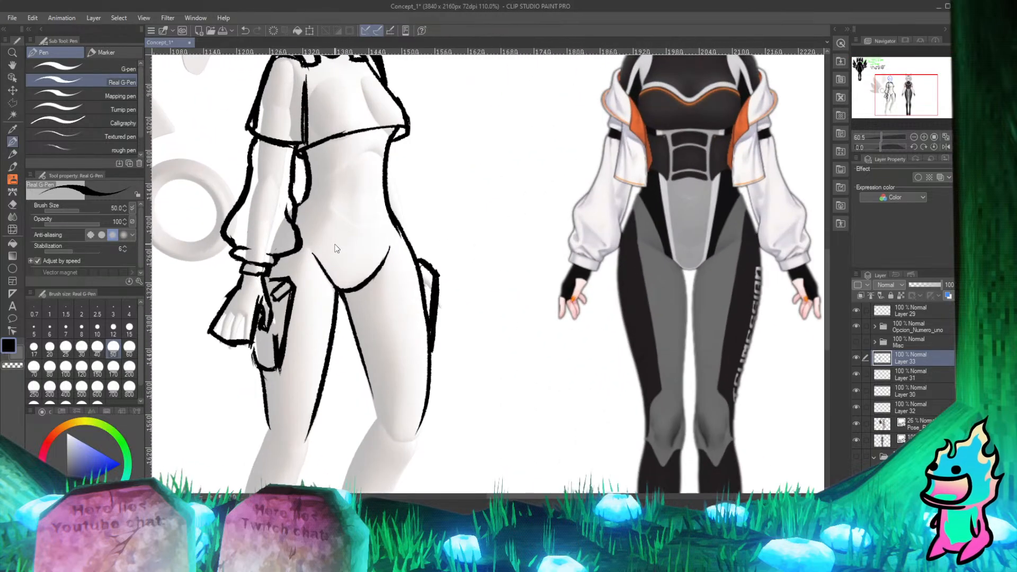
scroll(334, 249, "down", 4)
scroll(350, 247, "up", 5)
scroll(371, 246, "down", 1)
scroll(370, 246, "up", 1)
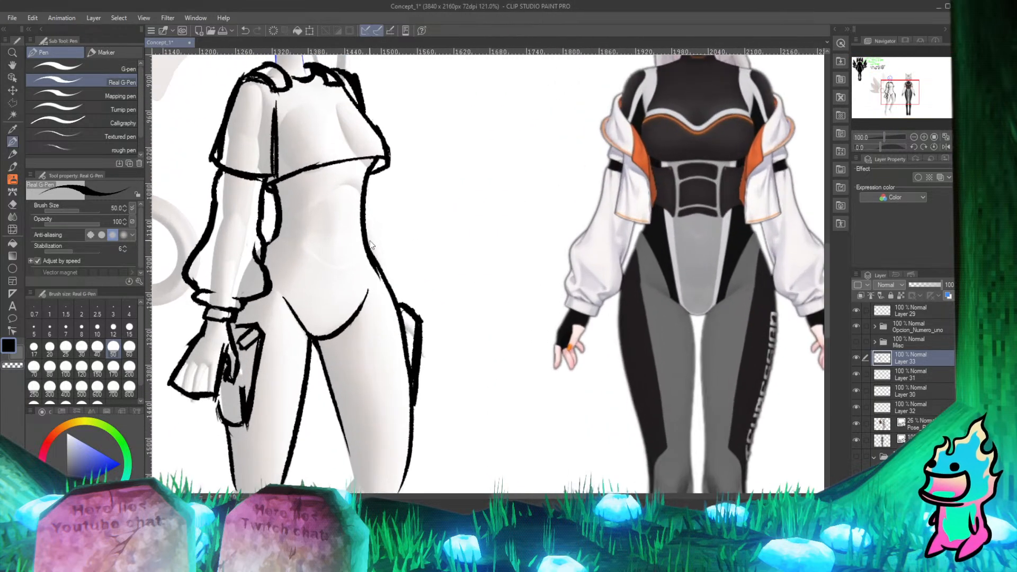
left_click_drag(369, 172, 382, 258)
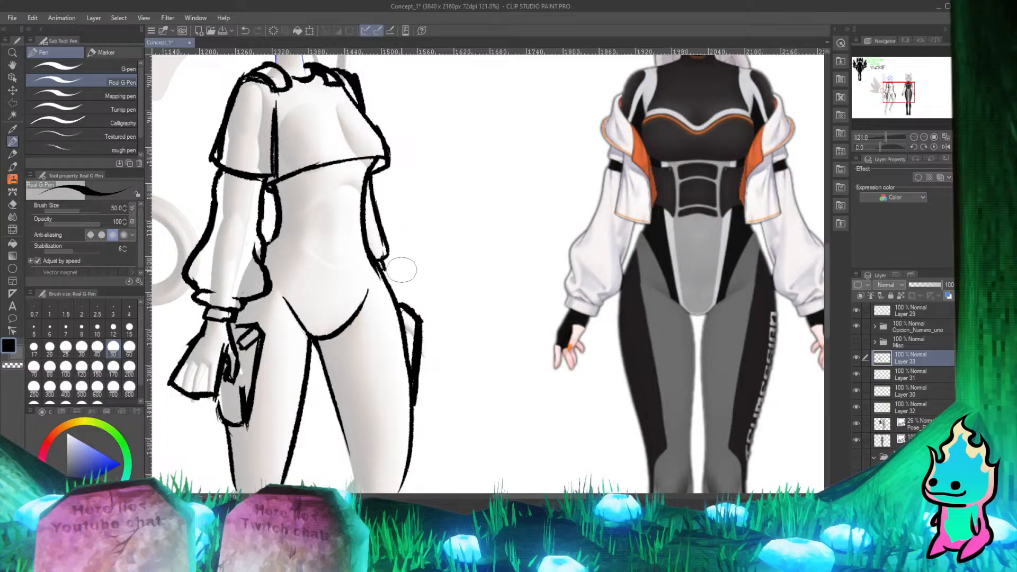
Step: Erase the lower end of the far sleeve and redraw it as a puffed end meeting the hip
scroll(395, 265, "down", 5)
scroll(371, 246, "up", 6)
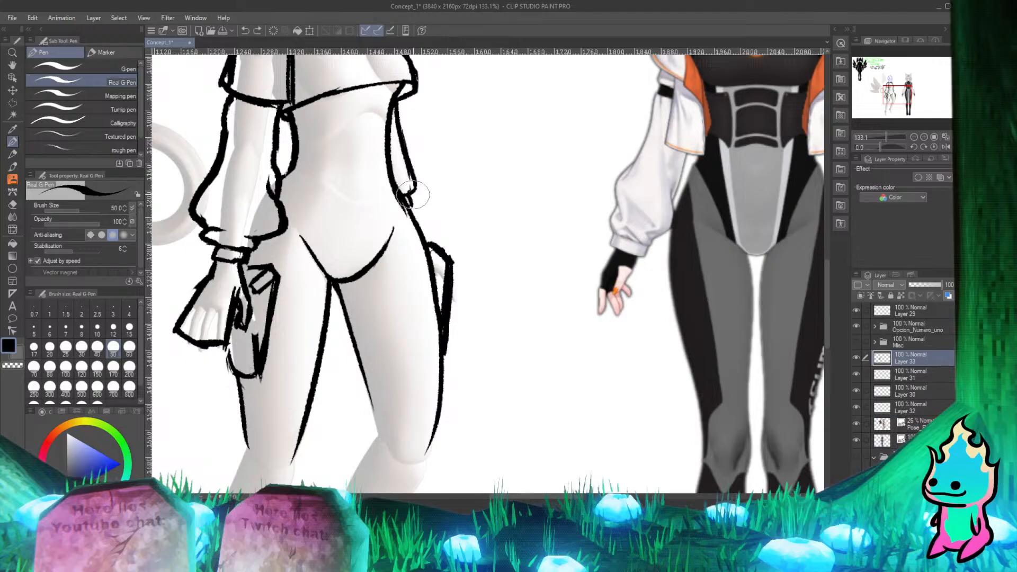
key("e")
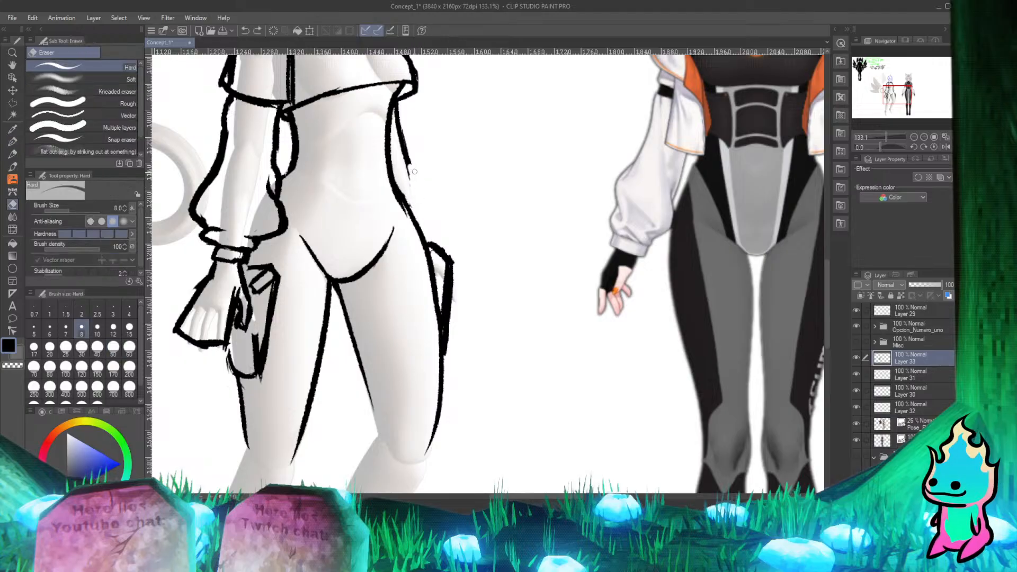
key("p")
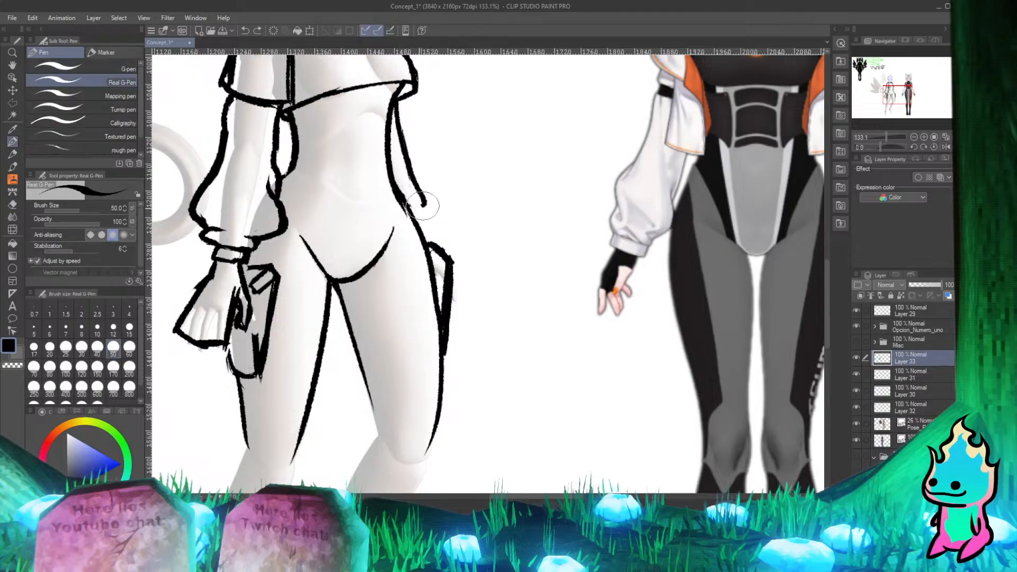
key("ctrl+z")
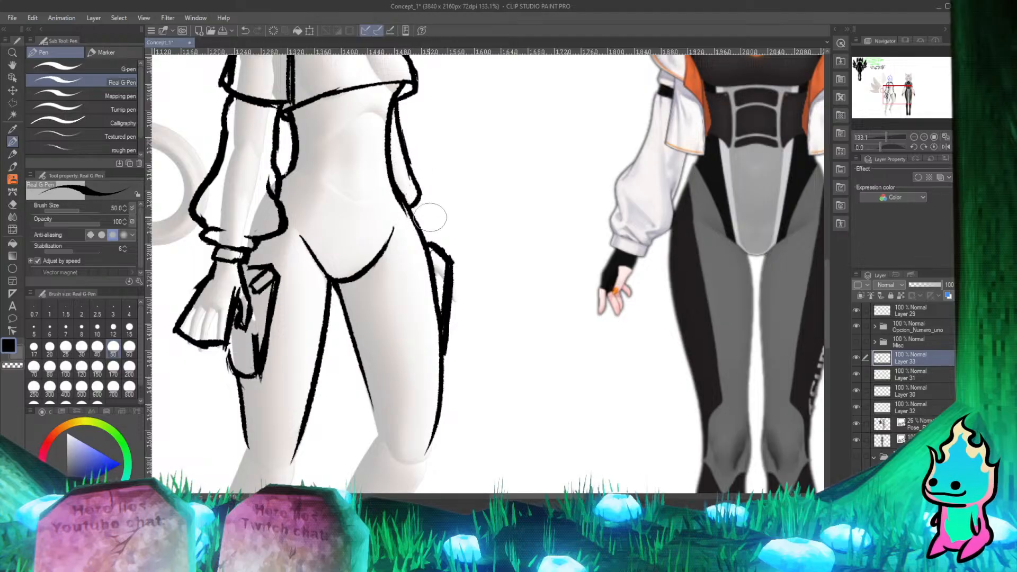
Step: Add a small cuff at the lower end of the far sleeve where it meets the hip
left_click_drag(424, 202, 410, 137)
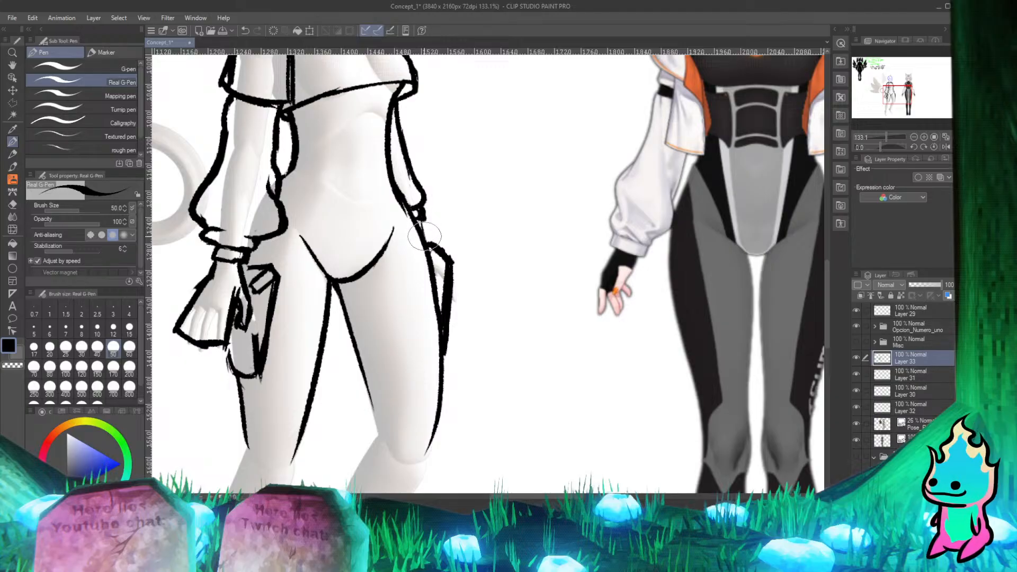
scroll(454, 201, "down", 8)
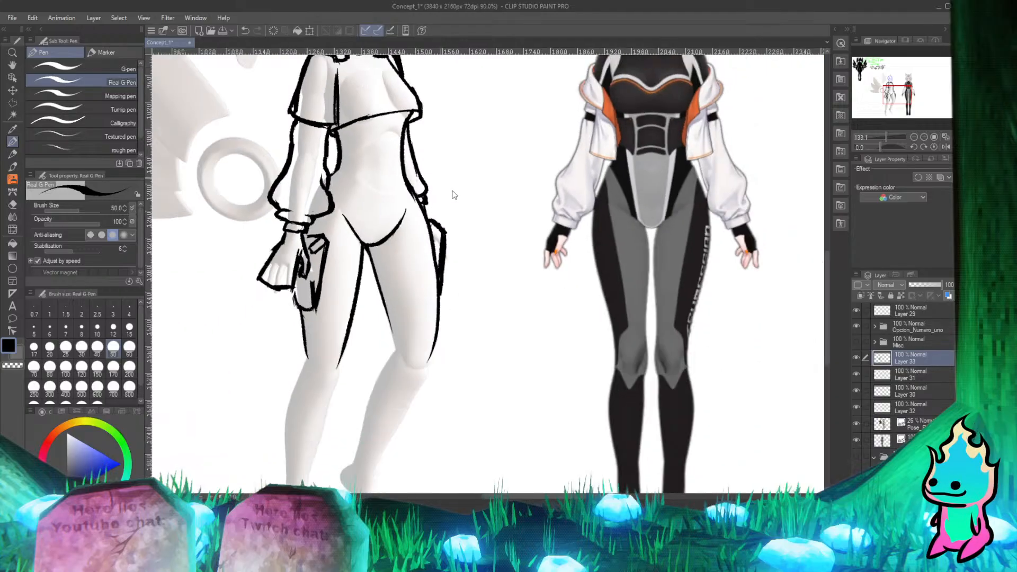
Step: Compare the mannequin's outfit sketch with the full-body reference character beside it
scroll(455, 225, "up", 5)
scroll(453, 227, "down", 4)
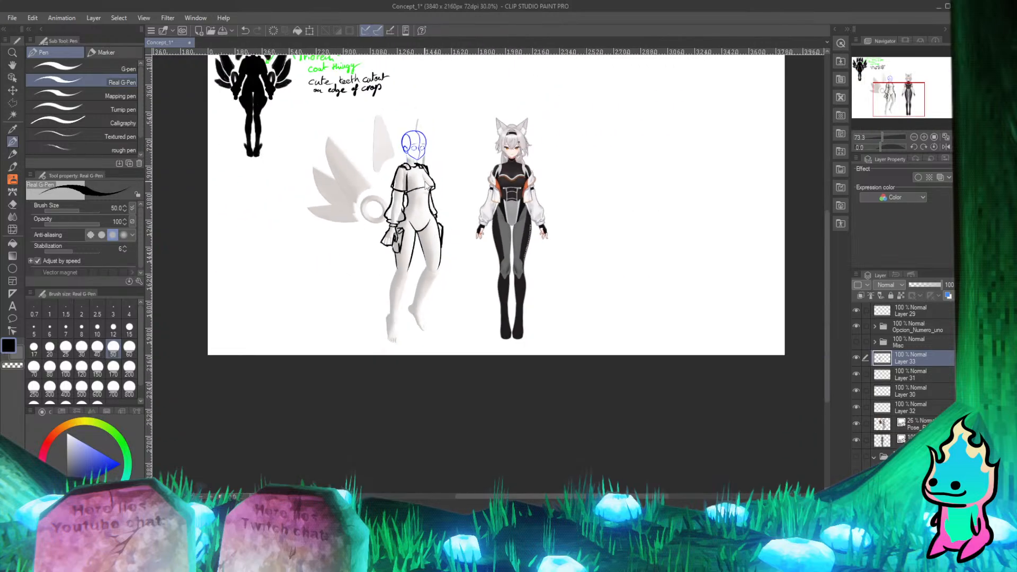
scroll(453, 227, "up", 3)
scroll(450, 265, "down", 3)
scroll(445, 328, "up", 3)
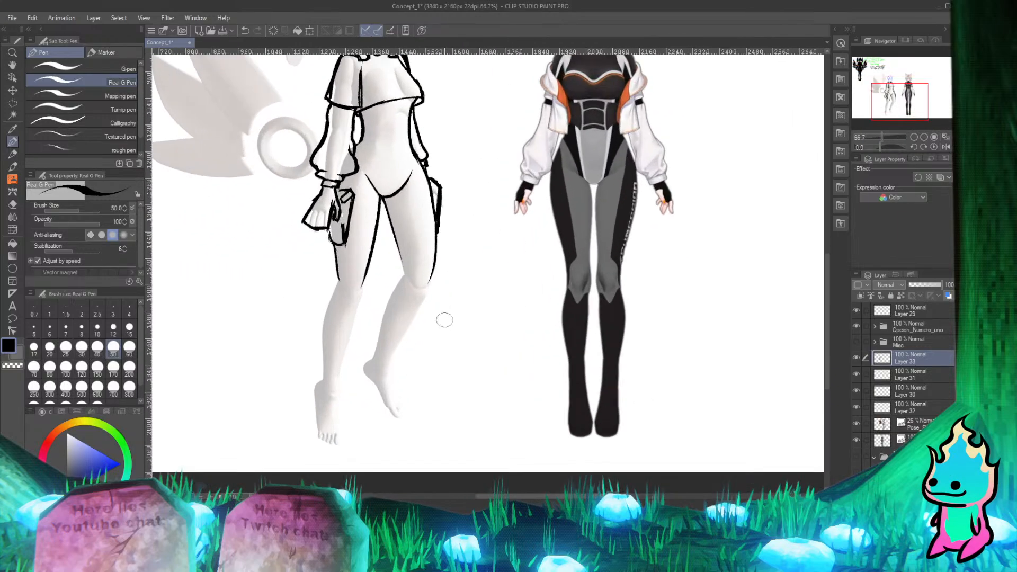
scroll(402, 183, "down", 3)
scroll(392, 159, "up", 4)
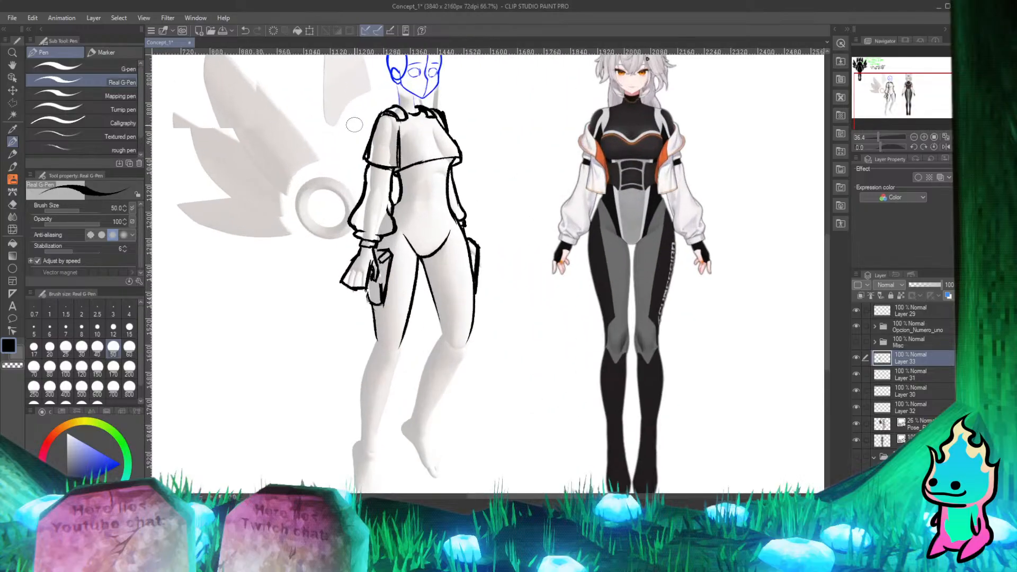
scroll(382, 137, "down", 2)
scroll(383, 137, "up", 3)
scroll(366, 186, "down", 3)
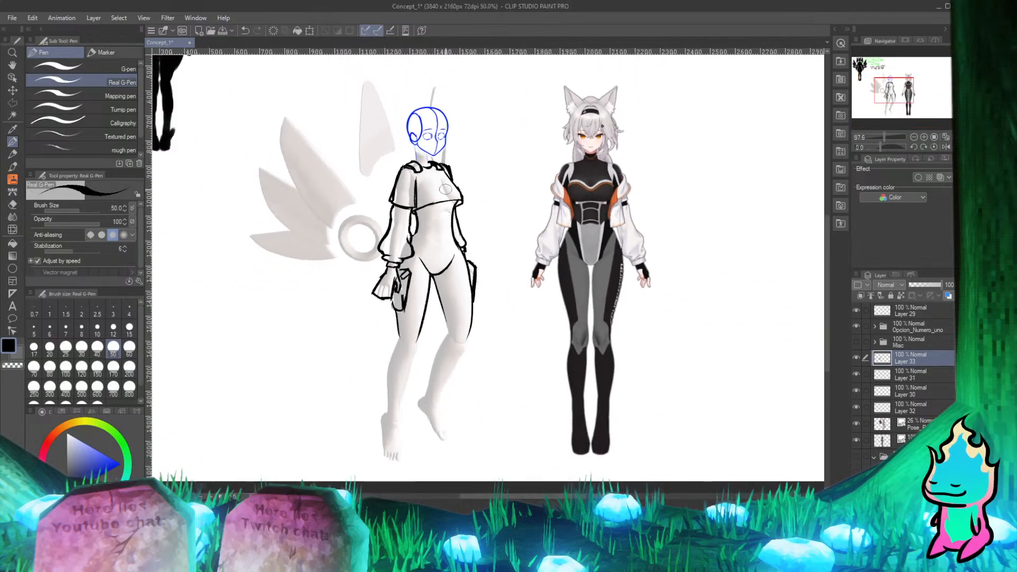
scroll(344, 239, "up", 3)
scroll(317, 337, "down", 1)
scroll(317, 337, "down", 5)
Step: Examine the black winged silhouette and its handwritten outfit notes in relation to the posed sketch
scroll(288, 163, "up", 10)
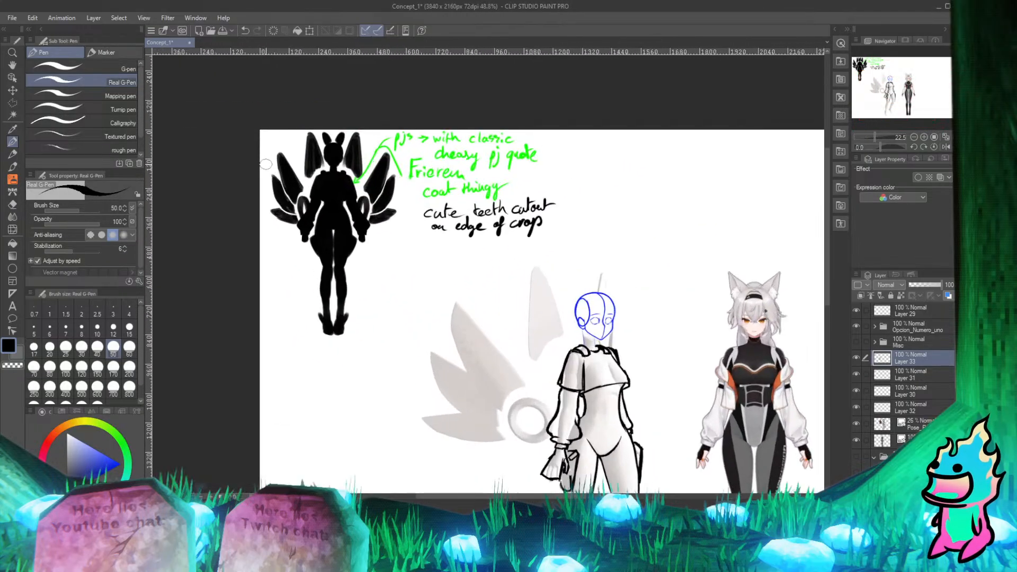
scroll(288, 163, "down", 2)
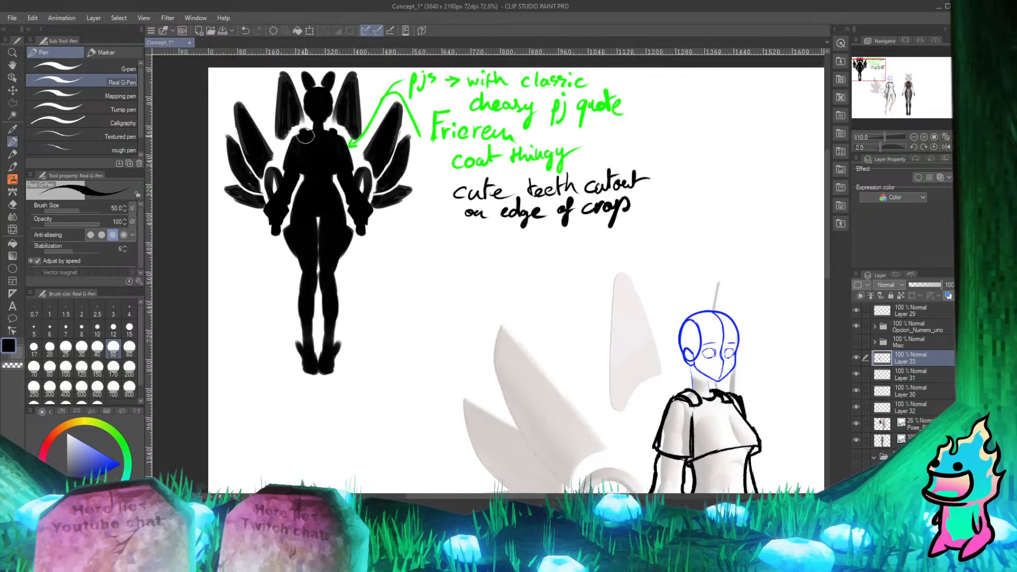
scroll(318, 239, "up", 2)
scroll(318, 238, "down", 3)
scroll(280, 164, "down", 2)
scroll(278, 153, "up", 3)
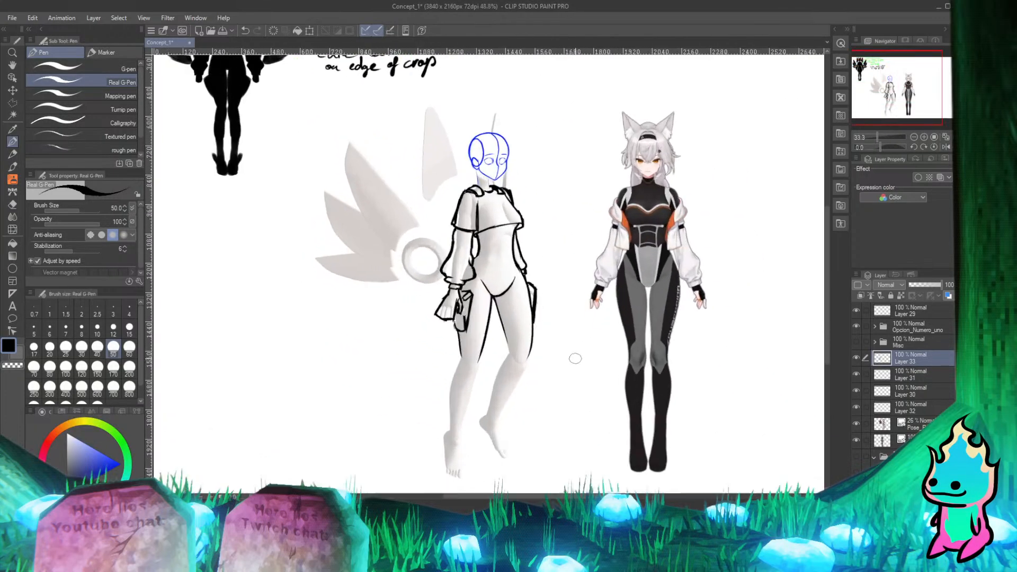
scroll(276, 144, "down", 3)
scroll(276, 145, "up", 3)
scroll(370, 239, "down", 3)
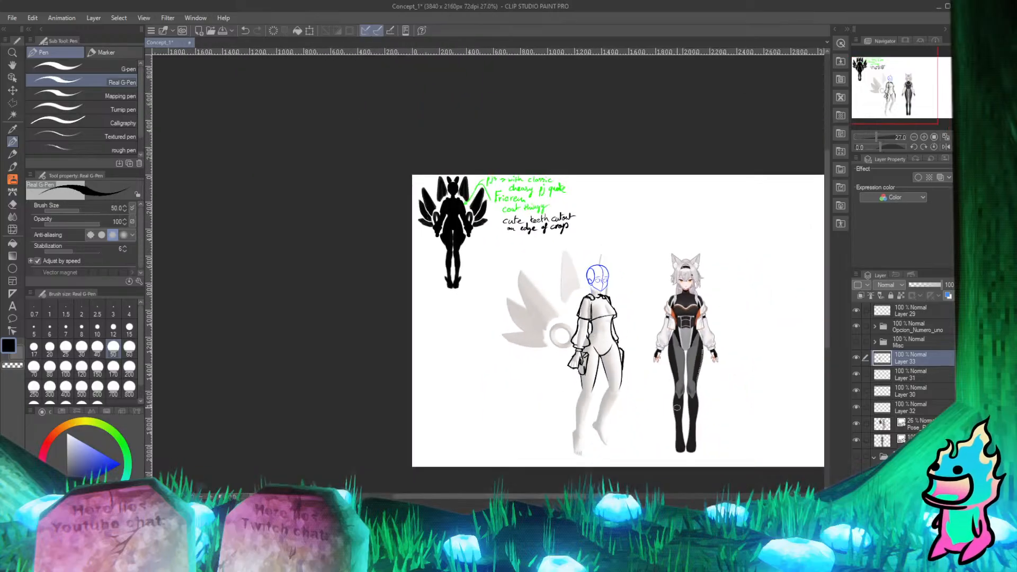
Step: Redraw the lower outer edge of the thigh holster below the hand so its outline closes cleanly
scroll(470, 304, "up", 5)
scroll(470, 304, "down", 2)
scroll(420, 329, "up", 4)
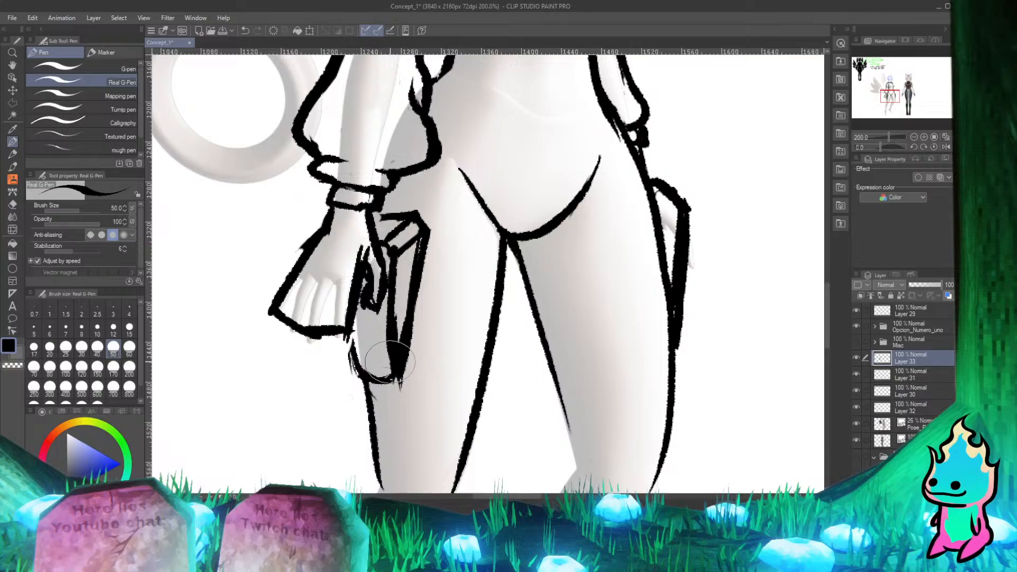
mouse_move(388, 373)
left_mouse_down()
mouse_move(356, 379)
mouse_move(351, 330)
left_mouse_up()
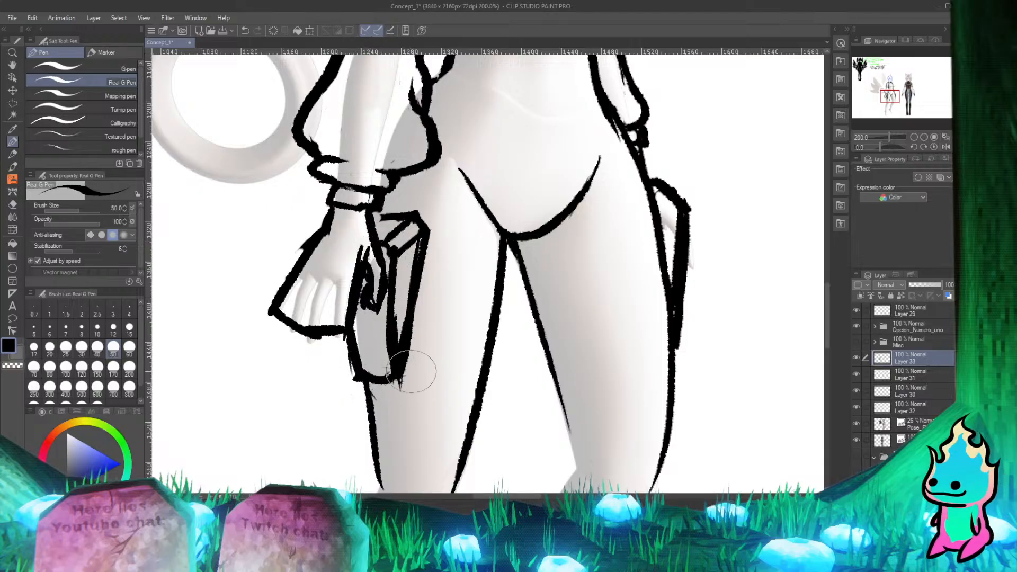
Step: Check the sketch's overall proportions from head to bare feet against the silhouette and the reference character
scroll(420, 363, "down", 2)
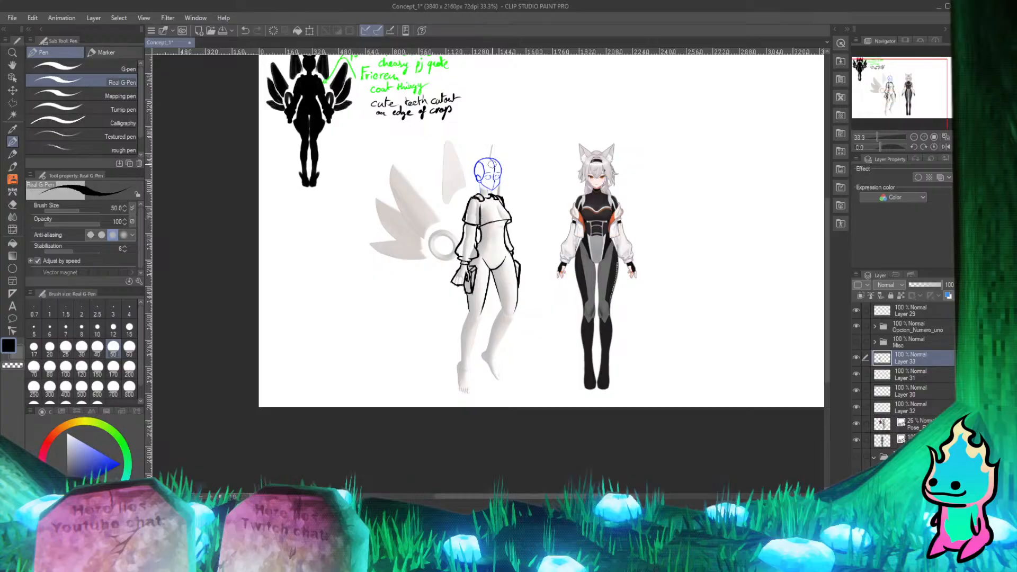
scroll(491, 165, "up", 6)
scroll(408, 198, "down", 5)
scroll(446, 205, "up", 3)
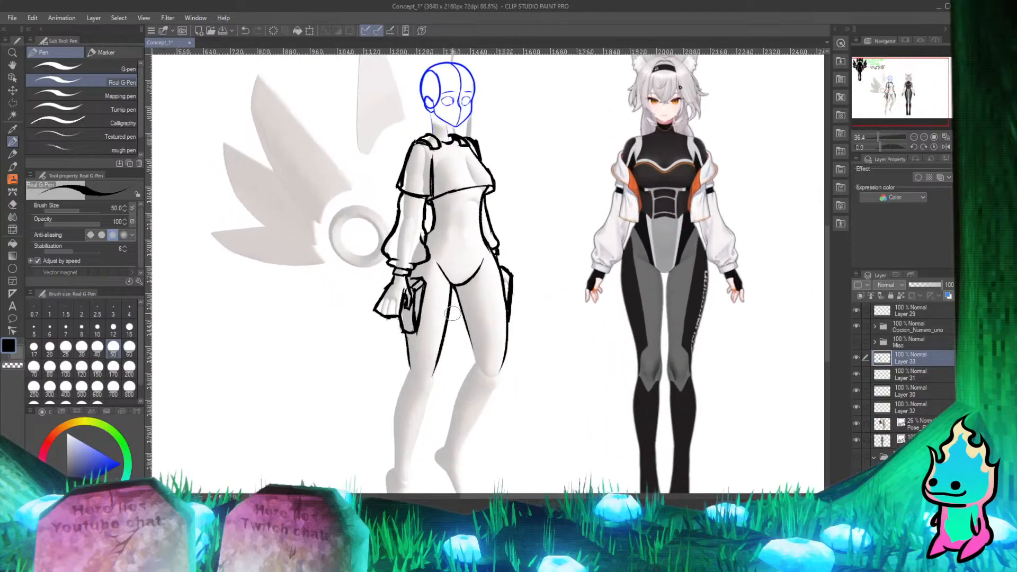
scroll(456, 175, "down", 3)
scroll(477, 154, "up", 5)
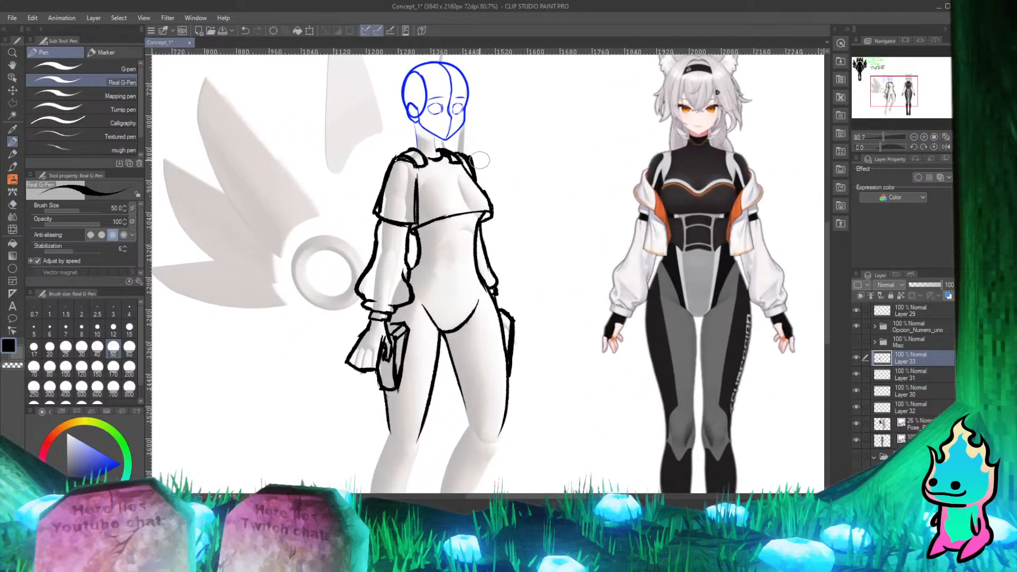
scroll(479, 160, "down", 5)
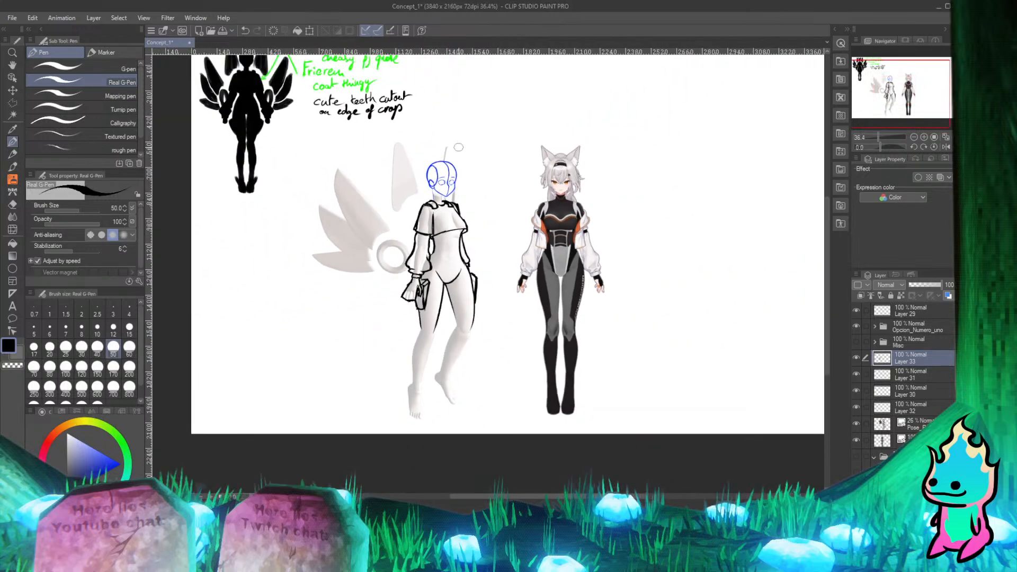
scroll(414, 197, "down", 1)
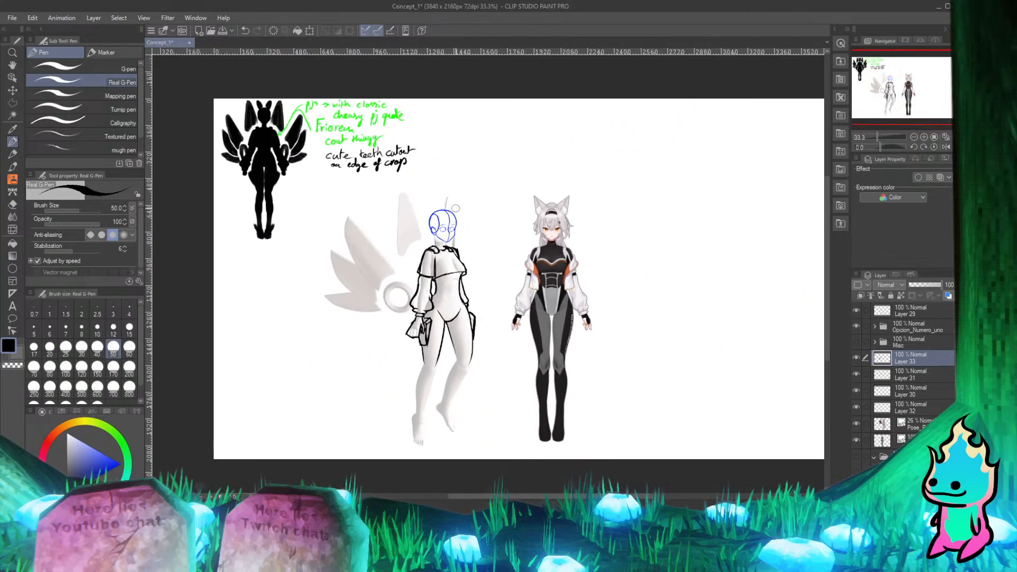
scroll(455, 209, "up", 3)
scroll(444, 255, "down", 1)
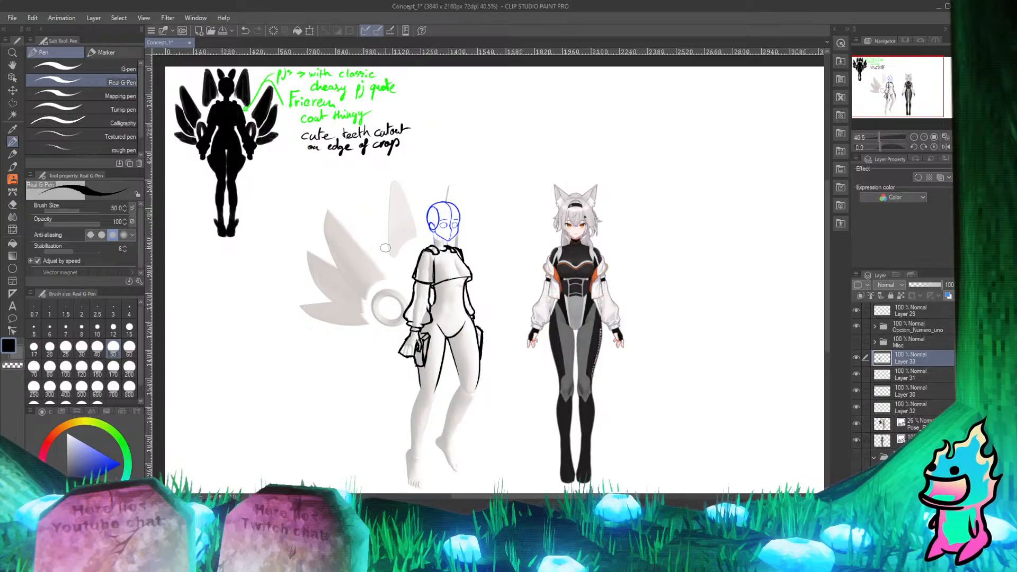
scroll(383, 241, "down", 1)
scroll(403, 276, "up", 2)
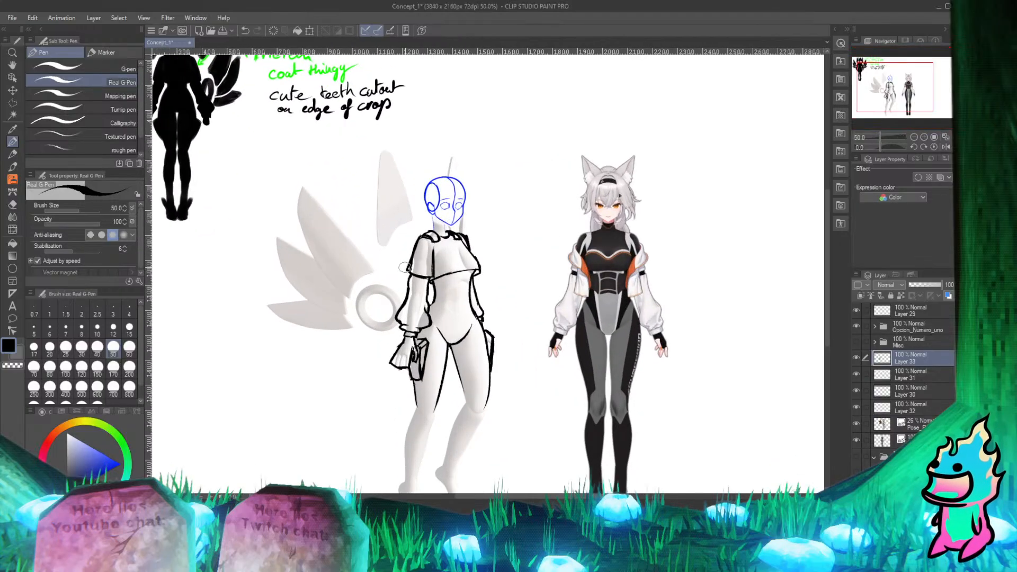
scroll(419, 321, "down", 2)
scroll(418, 321, "up", 1)
scroll(418, 318, "down", 2)
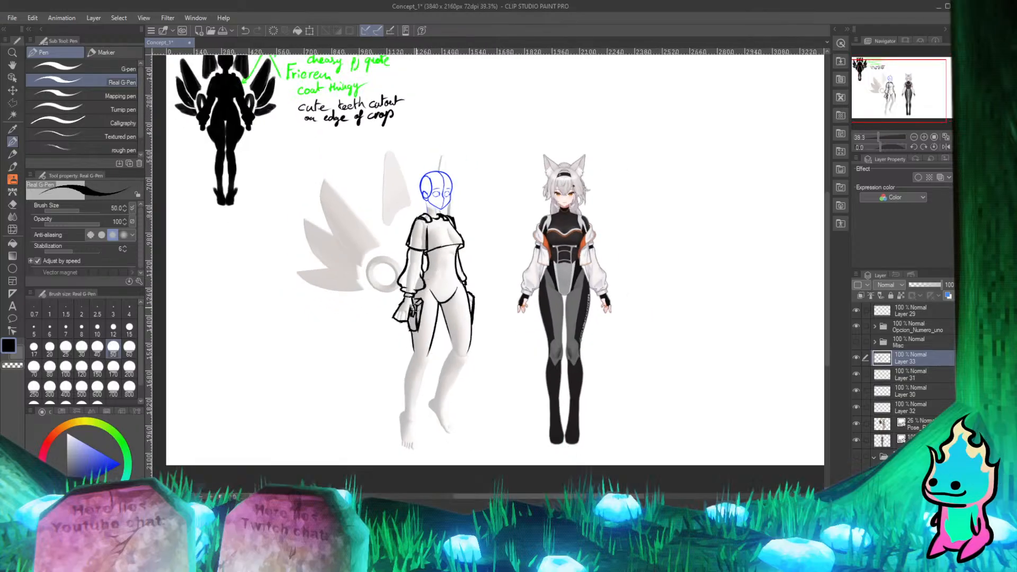
scroll(412, 235, "down", 1)
scroll(414, 318, "up", 3)
scroll(413, 318, "down", 1)
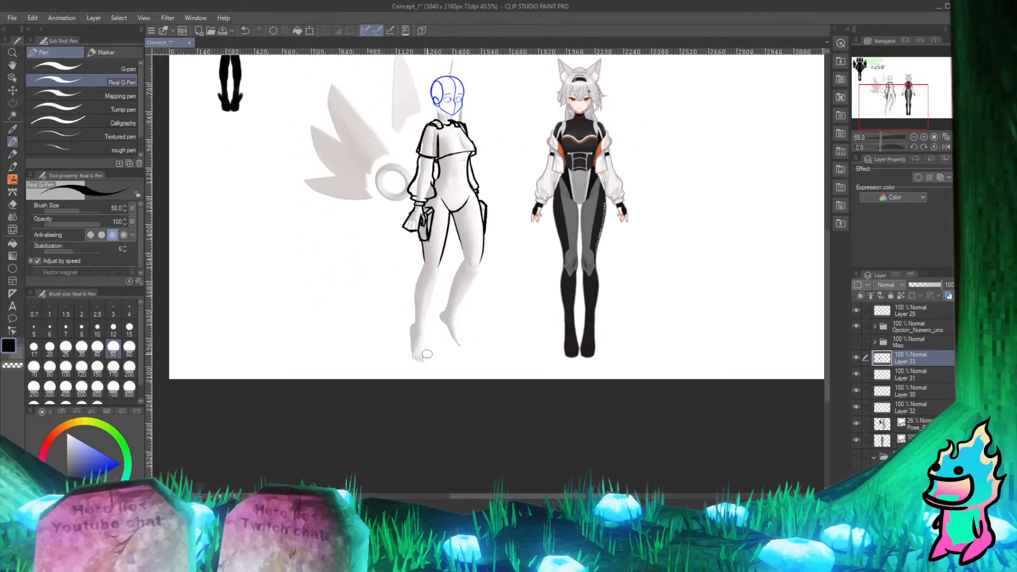
scroll(414, 317, "up", 2)
scroll(445, 126, "down", 1)
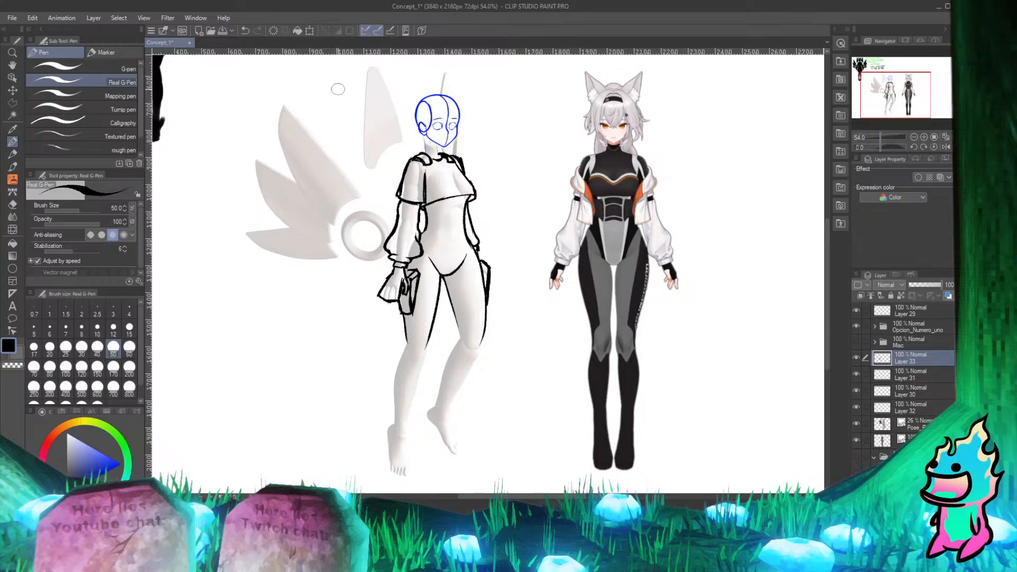
Step: Switch to the NewScene reference board and examine the photo of ribbed leg warmers with chunky white heeled shoes
key("alt+Tab")
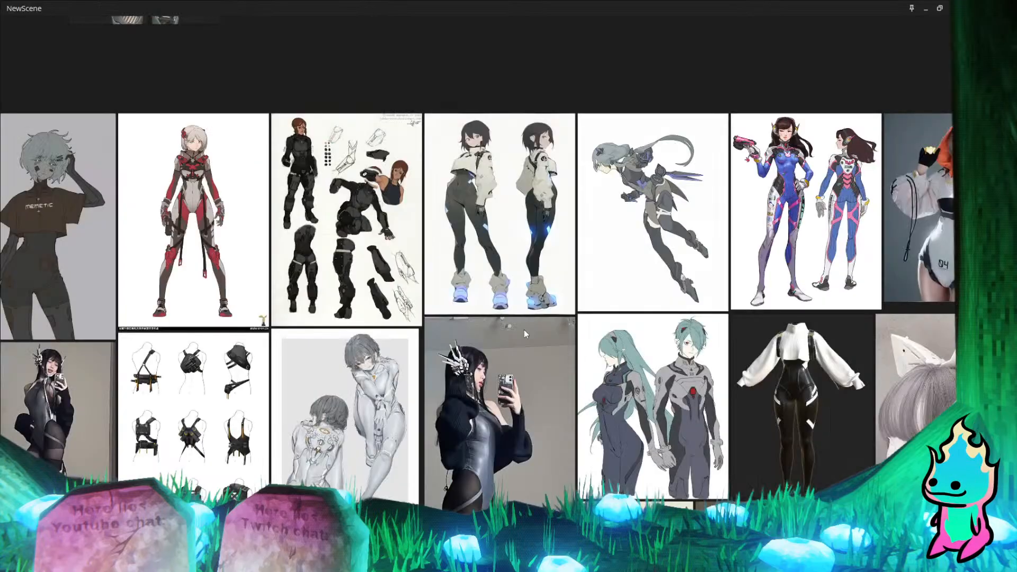
scroll(522, 287, "down", 7)
scroll(541, 252, "up", 2)
scroll(306, 313, "up", 10)
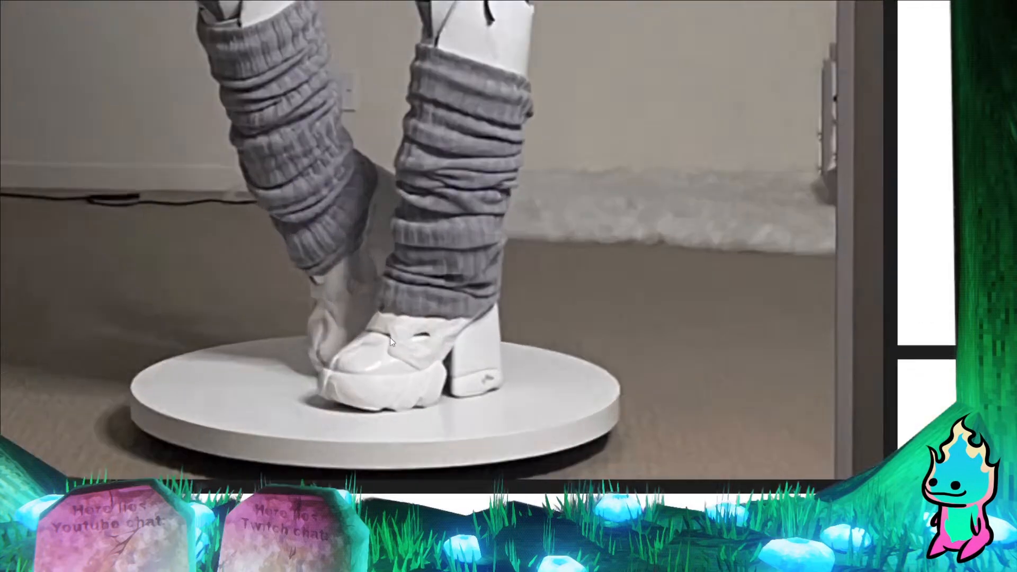
scroll(431, 335, "down", 8)
scroll(427, 332, "down", 2)
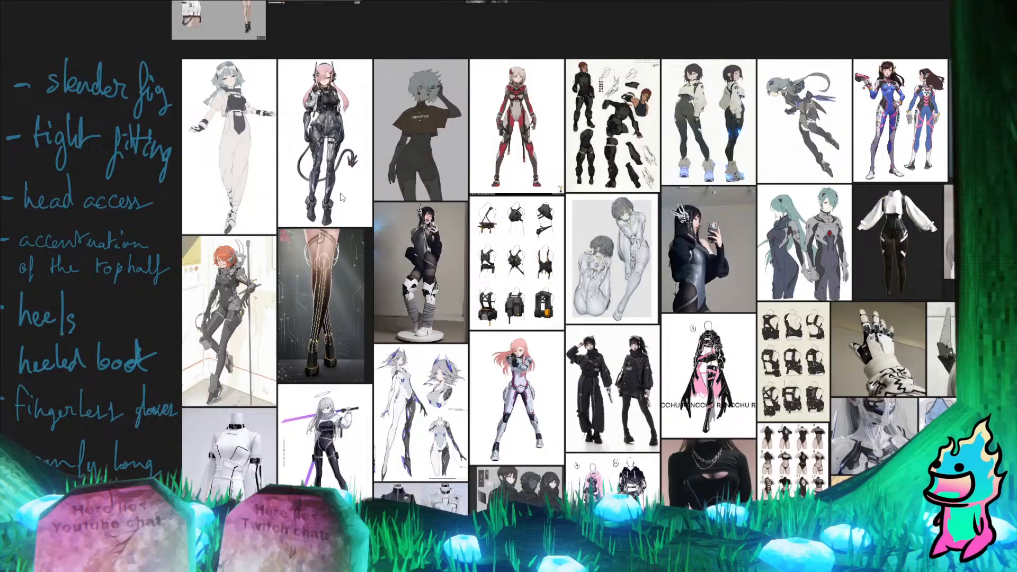
Step: Look through the board's bodysuit, jacket, harness and legwear images, and the handwritten goal and silhouette notes
scroll(446, 187, "down", 2)
scroll(609, 462, "up", 3)
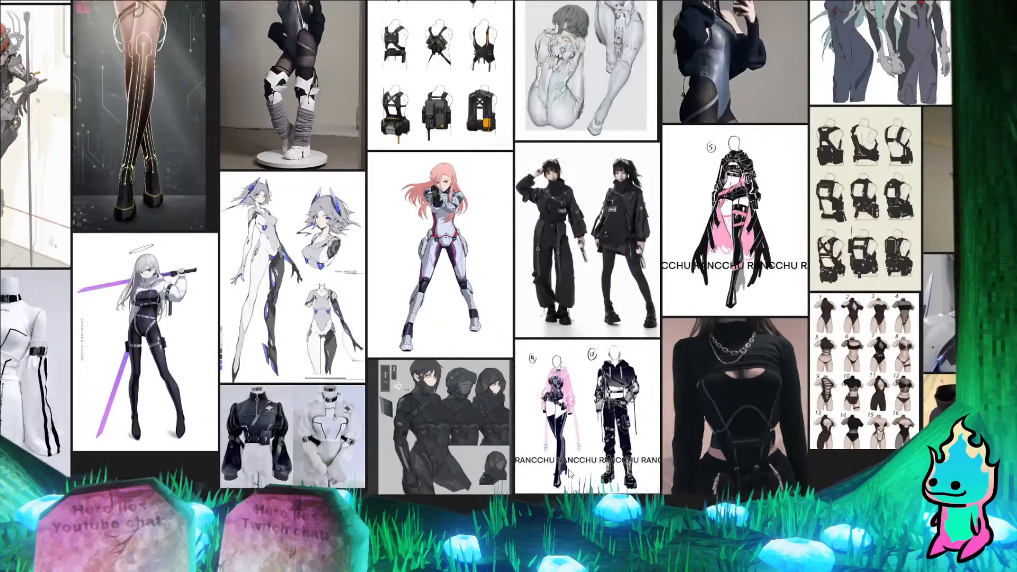
scroll(658, 210, "down", 3)
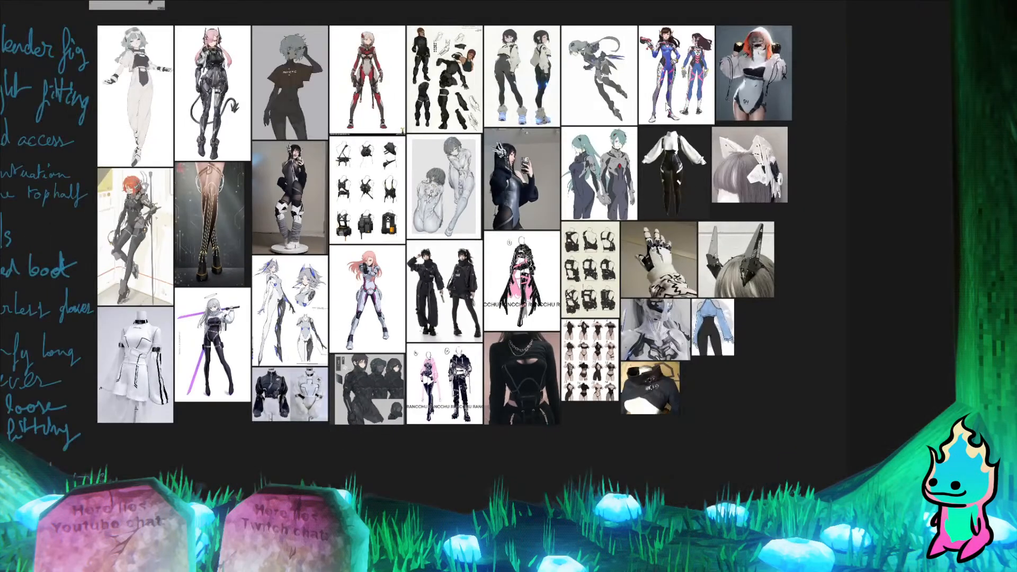
scroll(666, 106, "up", 3)
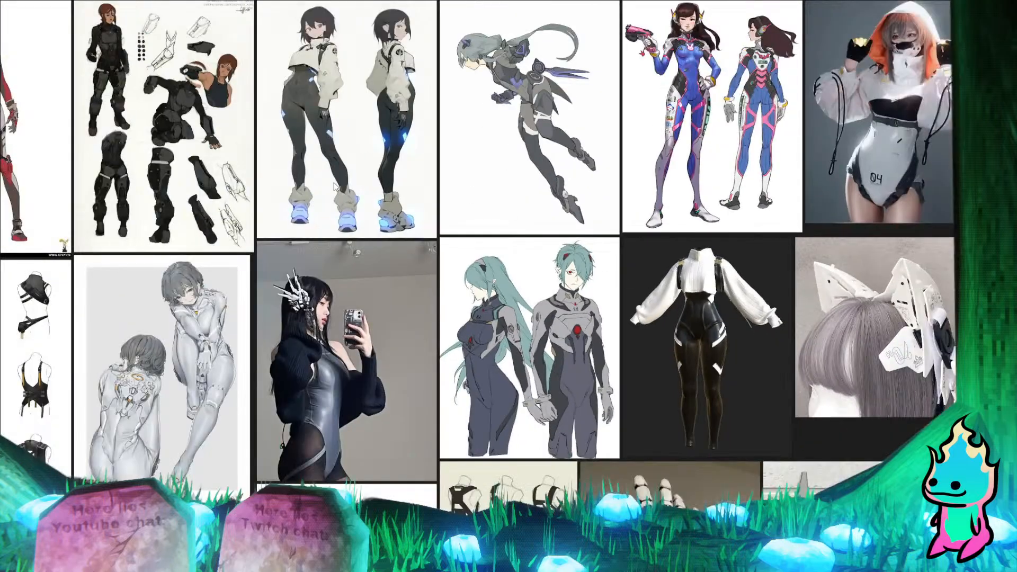
scroll(335, 187, "up", 3)
scroll(543, 294, "down", 6)
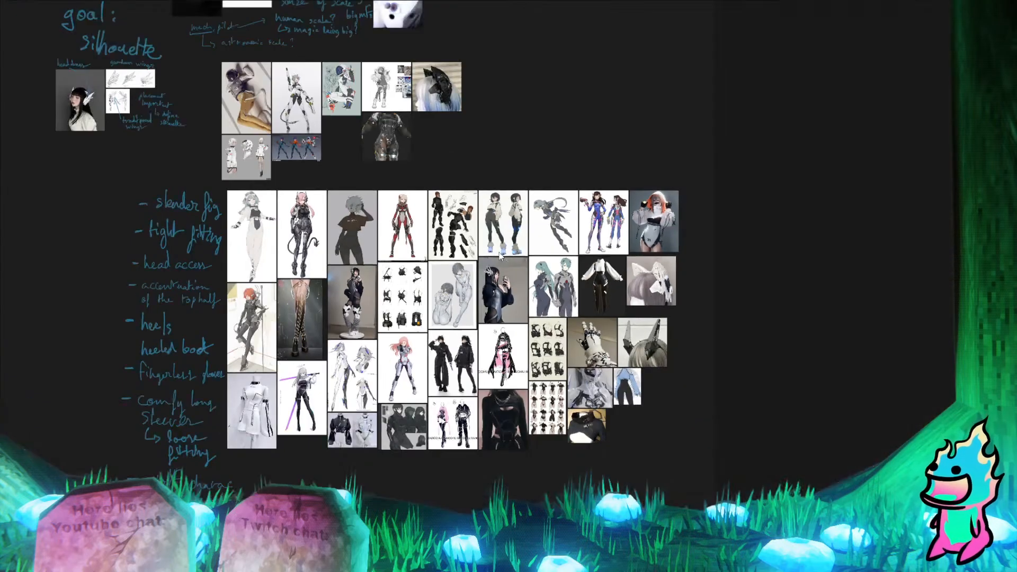
scroll(360, 327, "up", 4)
scroll(359, 326, "up", 2)
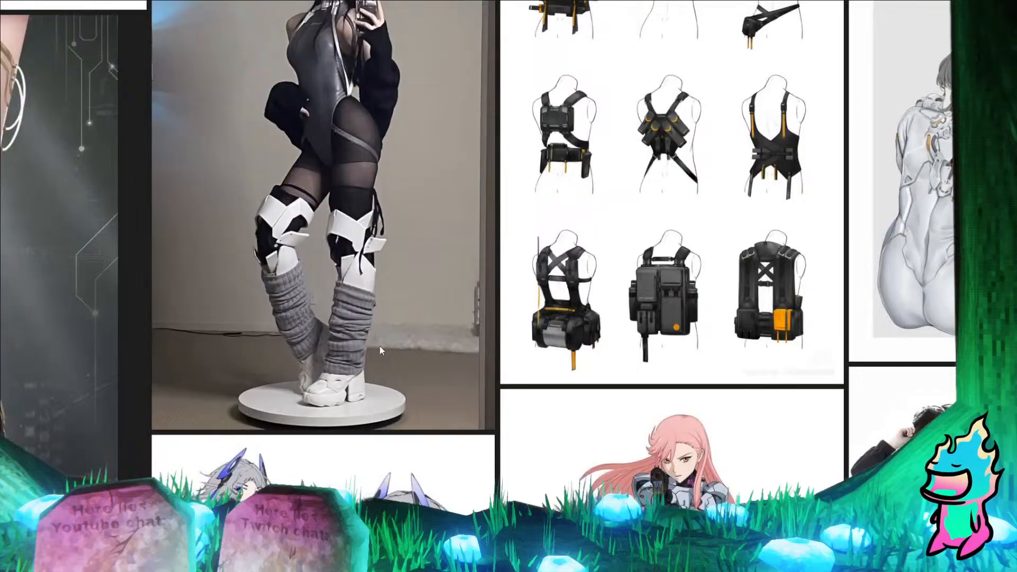
scroll(380, 346, "down", 4)
scroll(493, 432, "down", 2)
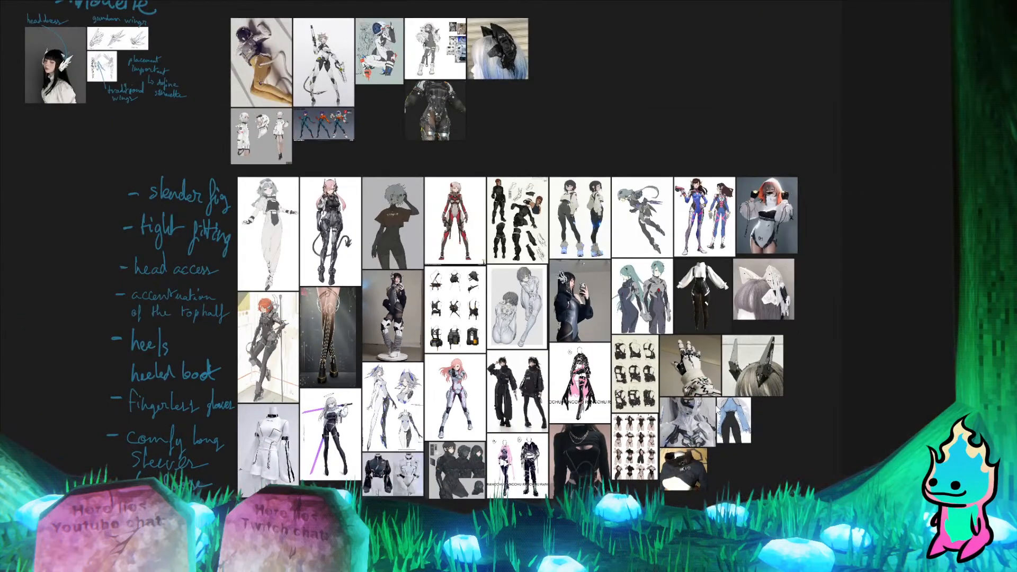
scroll(429, 286, "down", 3)
scroll(307, 228, "up", 10)
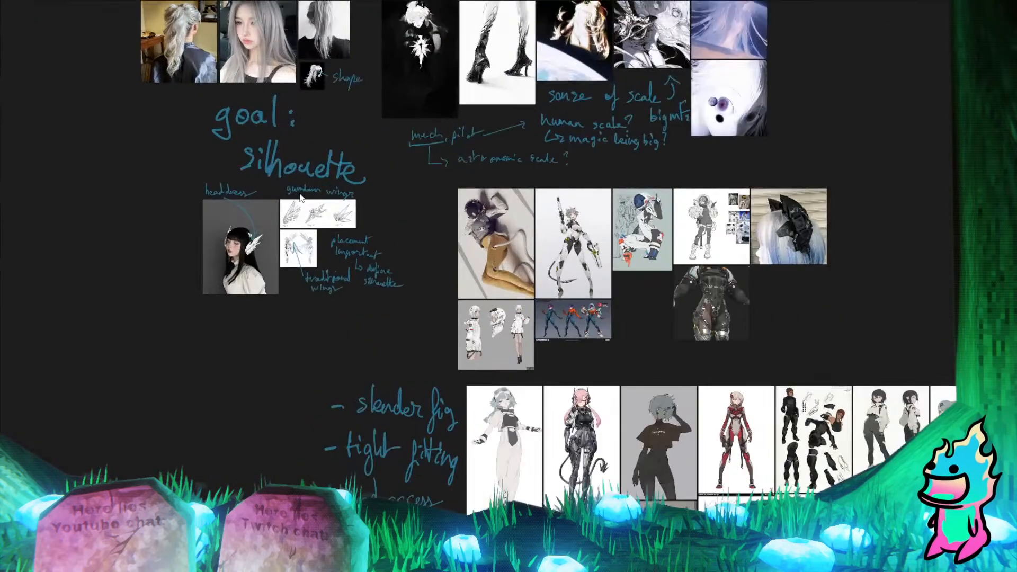
scroll(133, 289, "down", 10)
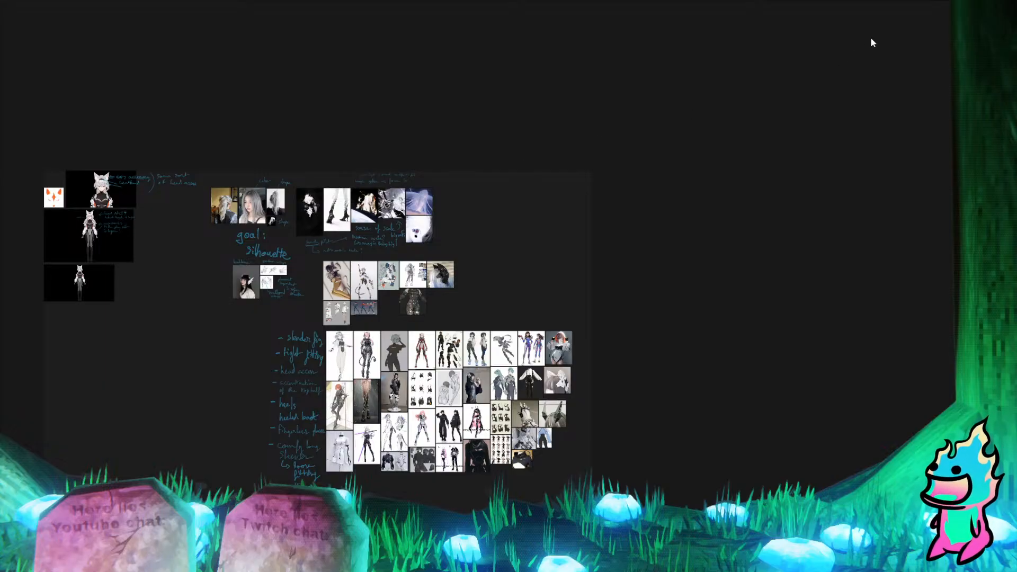
Step: Return to Clip Studio Paint and compare the sketched crop top and sleeves with the reference character's jacket
key("alt+Tab")
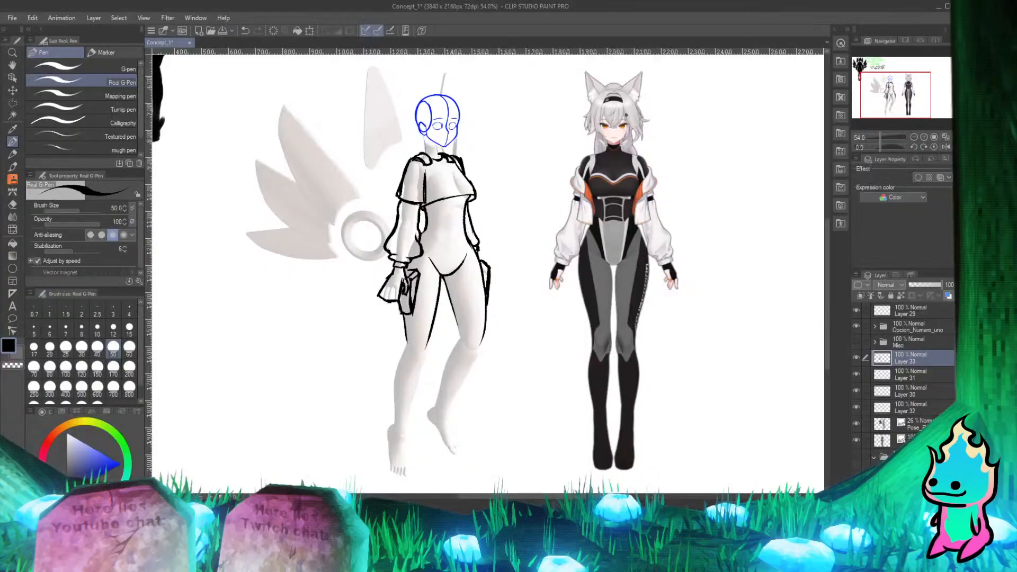
scroll(532, 316, "up", 3)
scroll(411, 330, "down", 3)
scroll(412, 219, "up", 3)
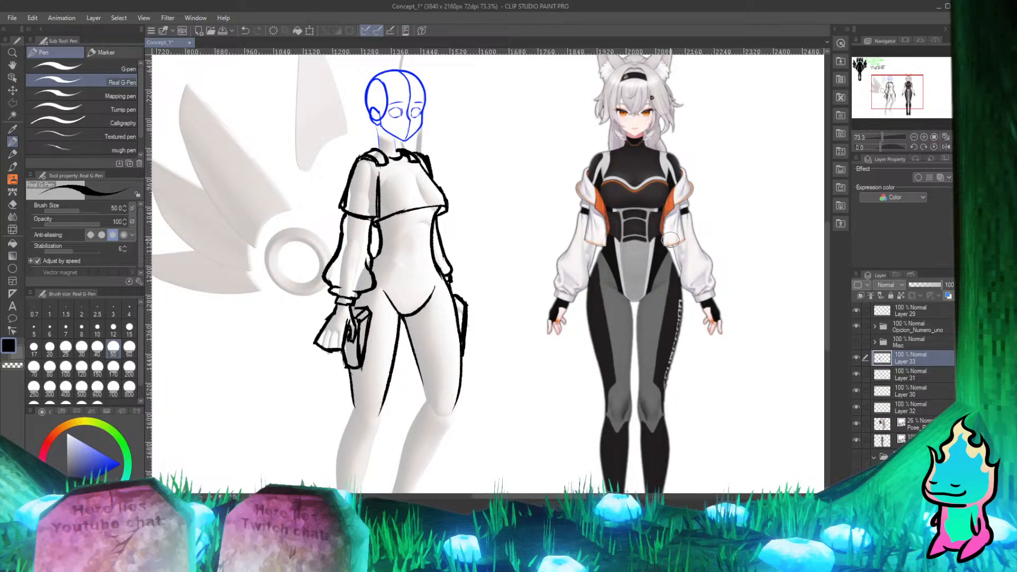
Step: Draw a jagged teeth cutout with two tall fangs and smaller teeth between them along the crop top's front hem
scroll(671, 240, "down", 2)
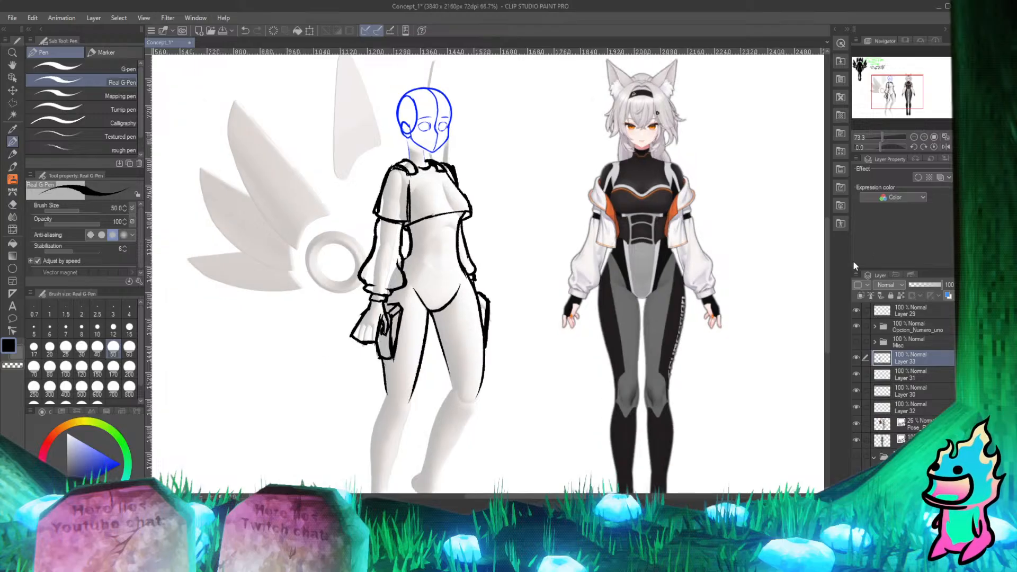
scroll(568, 253, "down", 2)
scroll(530, 217, "up", 2)
scroll(409, 177, "up", 2)
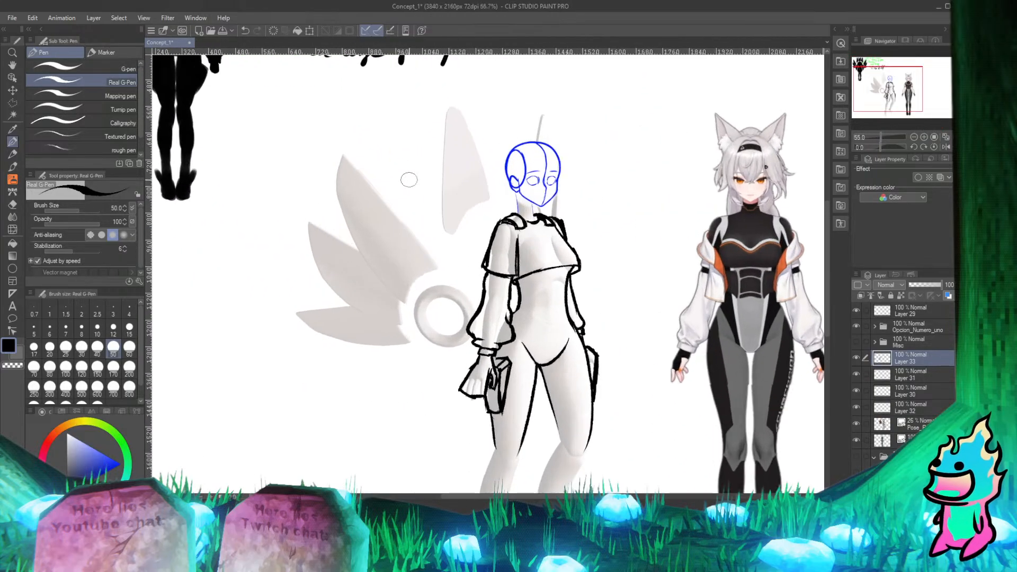
scroll(468, 321, "down", 3)
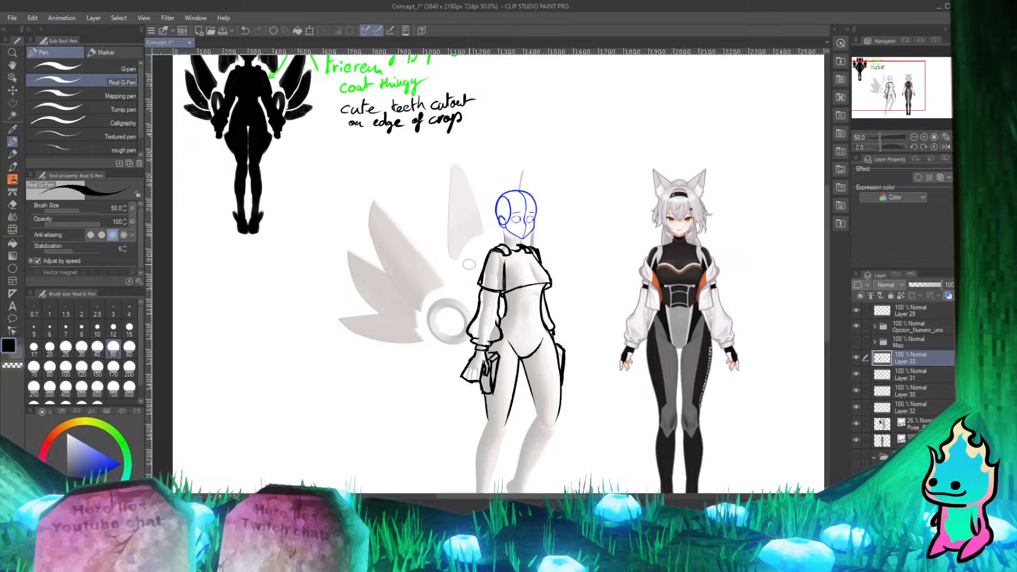
scroll(553, 261, "up", 8)
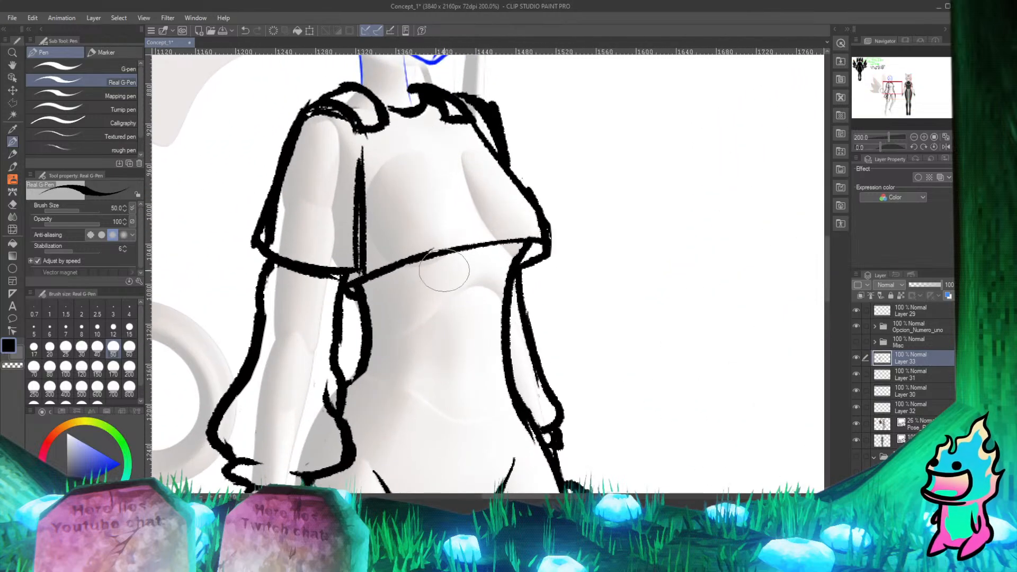
scroll(409, 274, "up", 1)
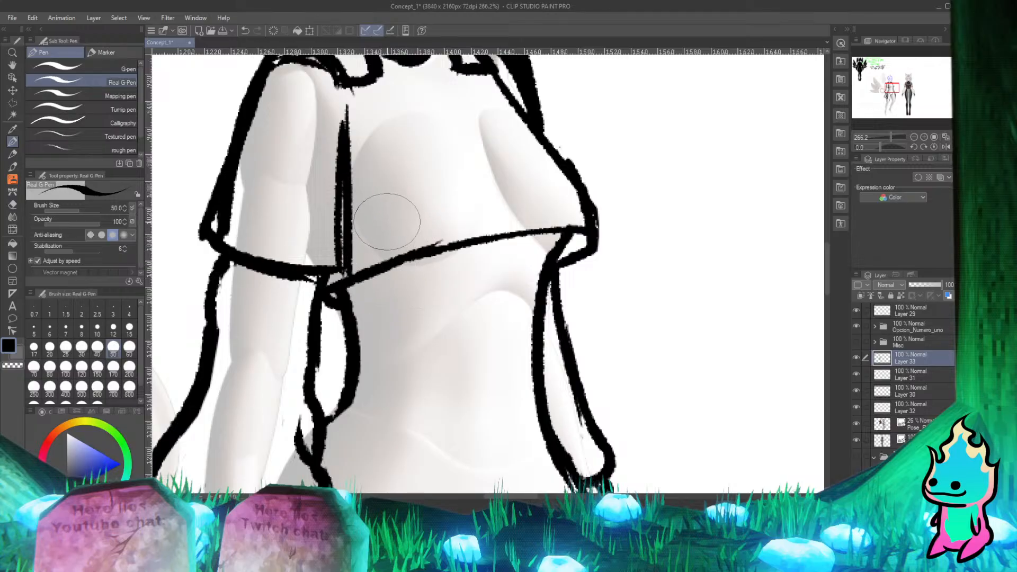
mouse_move(391, 218)
left_mouse_down()
mouse_move(417, 245)
mouse_move(408, 259)
mouse_move(416, 239)
mouse_move(432, 248)
mouse_move(435, 235)
mouse_move(457, 241)
mouse_move(453, 210)
mouse_move(470, 245)
left_mouse_up()
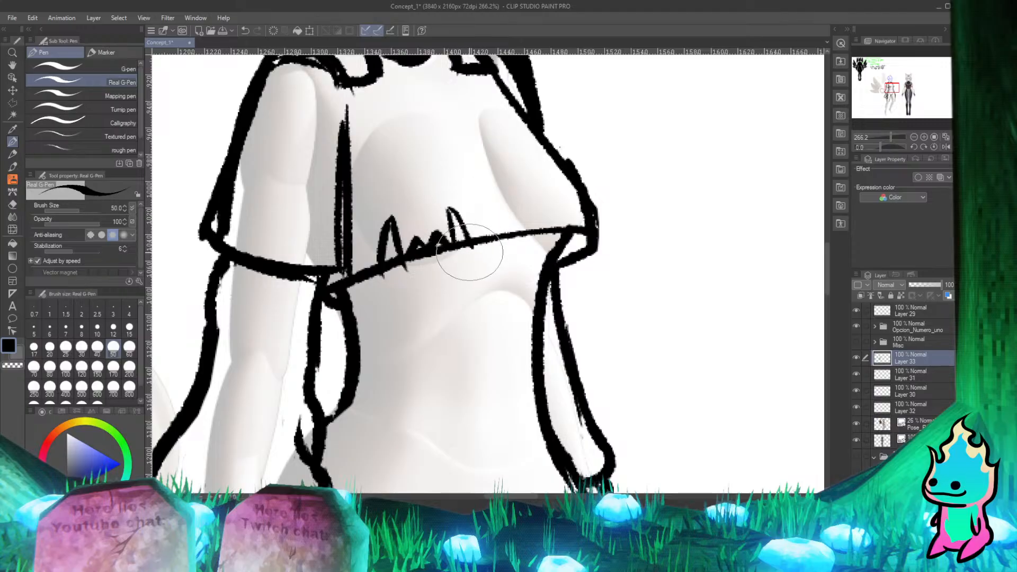
mouse_move(448, 206)
left_mouse_down()
mouse_move(481, 246)
mouse_move(479, 227)
mouse_move(460, 244)
mouse_move(468, 260)
mouse_move(440, 254)
left_mouse_up()
Step: Erase the old hem line beneath the teeth so the cutout is open, and return to the Real G-Pen
key("e")
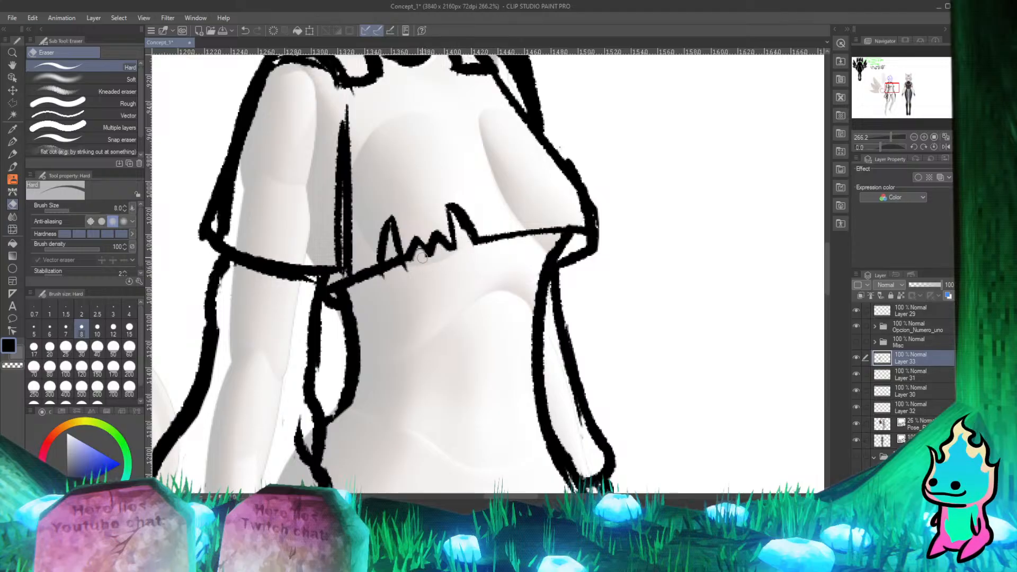
left_click_drag(407, 268, 400, 265)
key("p")
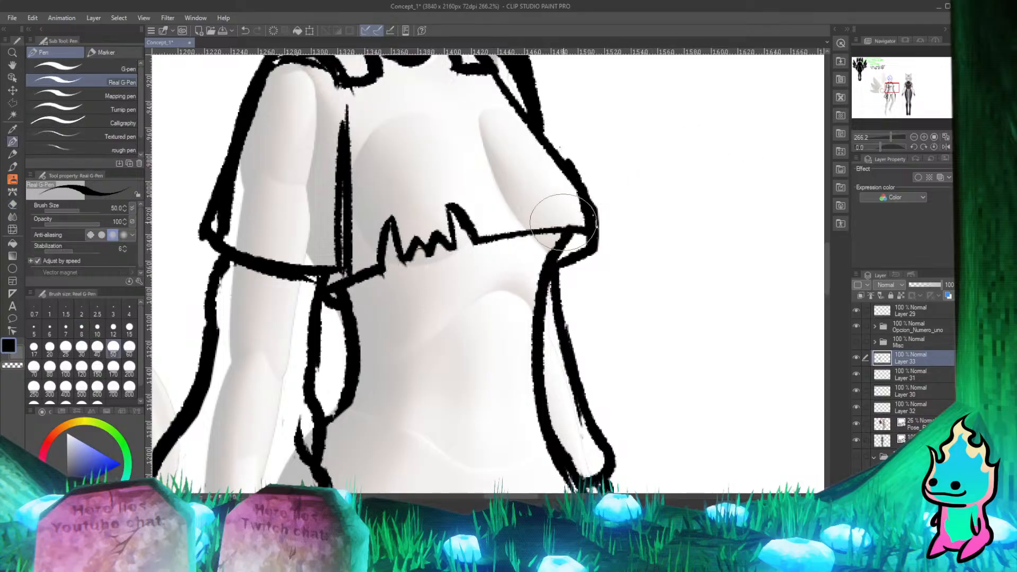
Step: Check how the crop top's teeth cutout reads on the whole figure beside the reference character and the handwritten notes
key("ctrl+alt+0")
scroll(551, 192, "down", 2)
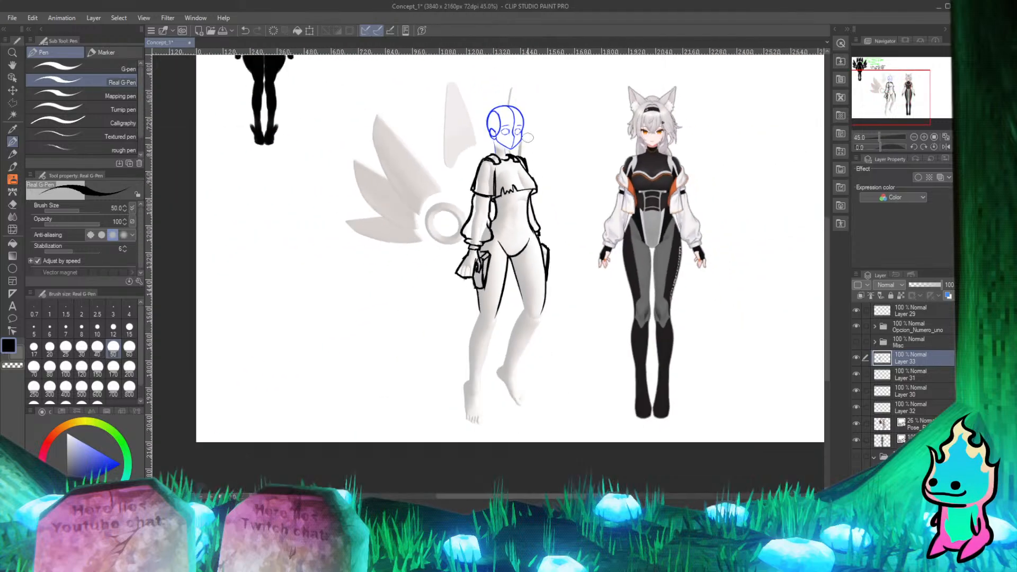
scroll(547, 194, "up", 1)
scroll(493, 233, "down", 3)
scroll(503, 203, "up", 2)
scroll(483, 215, "down", 2)
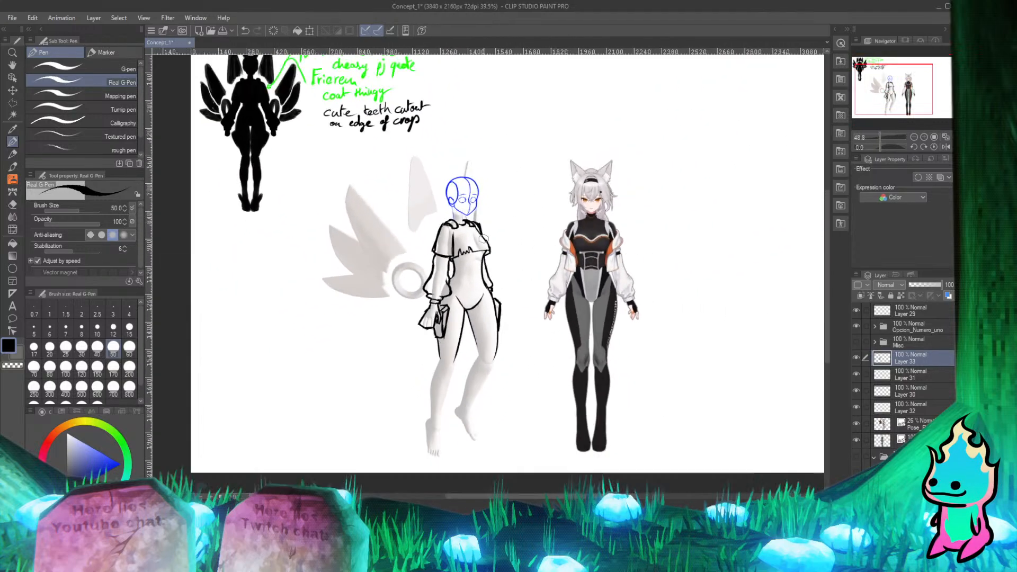
Step: Undo the last two strokes at the crop top's collar
scroll(454, 232, "up", 3)
scroll(461, 238, "down", 3)
scroll(488, 254, "up", 3)
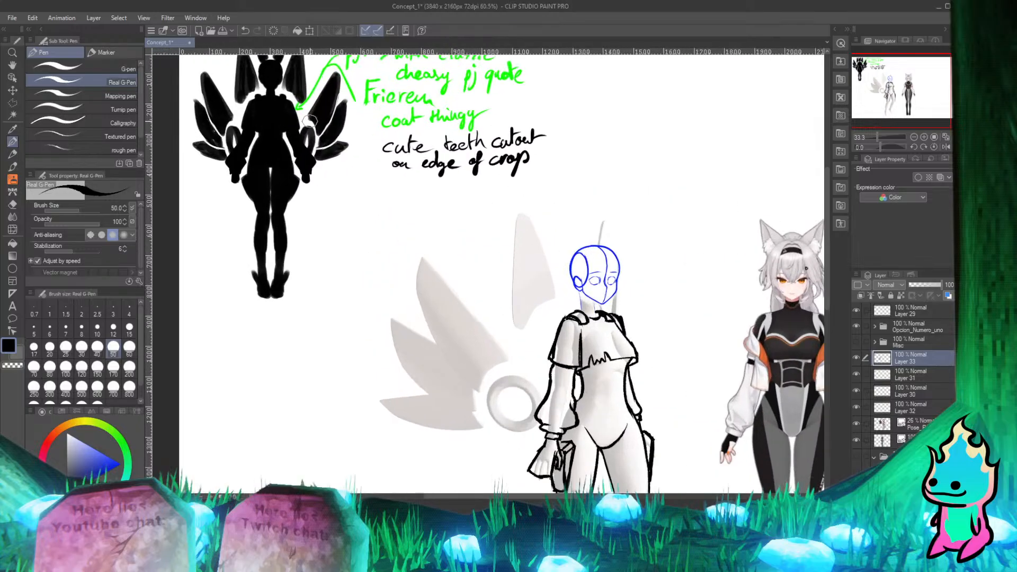
scroll(514, 270, "down", 3)
scroll(538, 287, "up", 2)
scroll(477, 254, "up", 5)
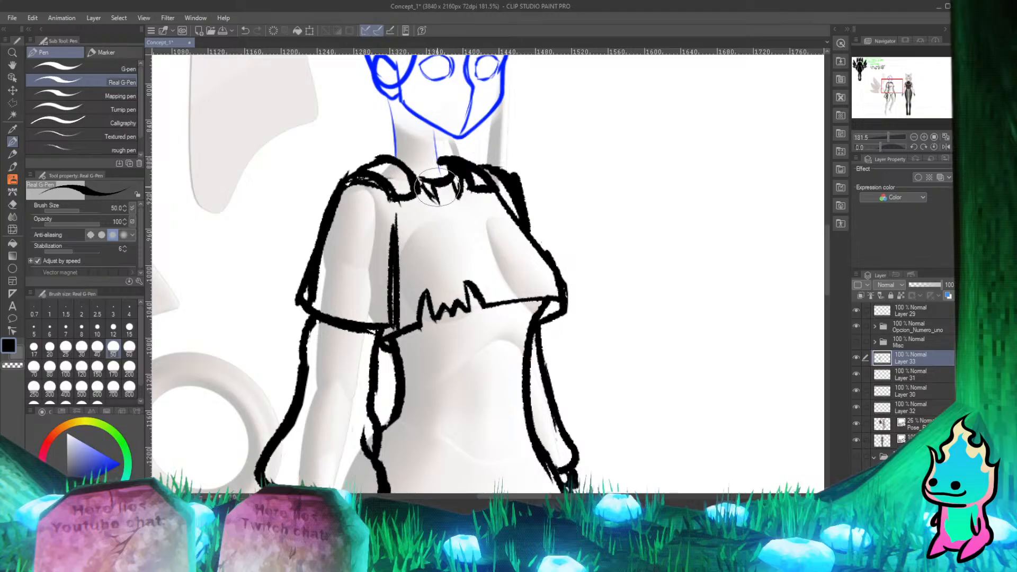
key("ctrl+z")
key("ctrl+z")
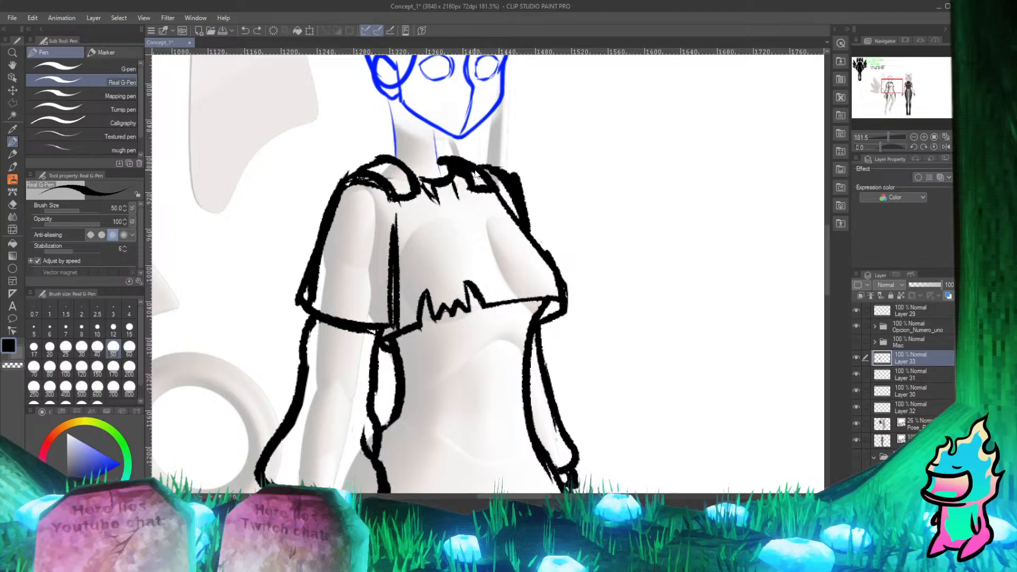
Step: Compare the sketched outfit on the posed figure with the full-body reference character beside it
scroll(476, 172, "down", 5)
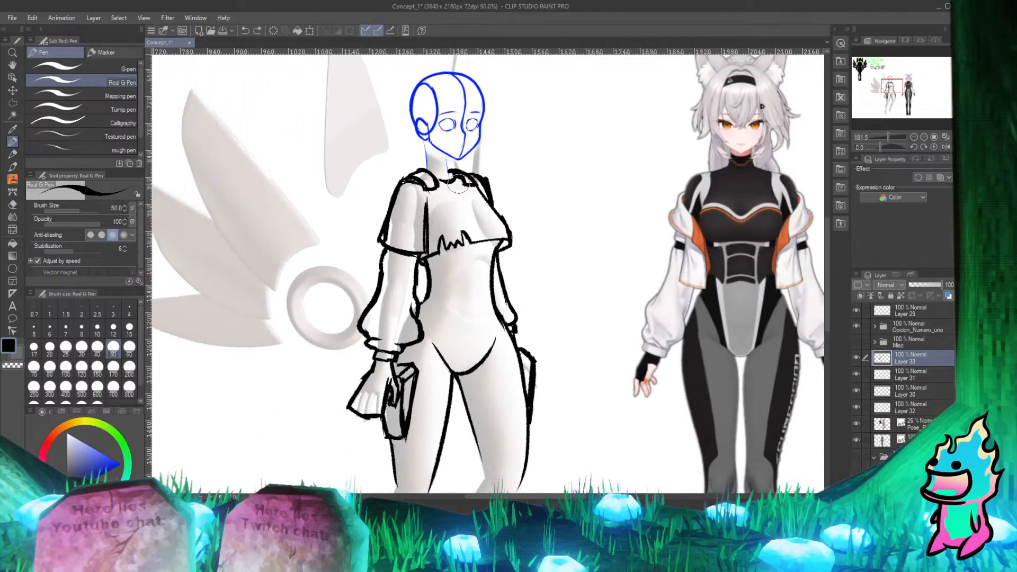
scroll(430, 228, "up", 1)
scroll(429, 228, "down", 2)
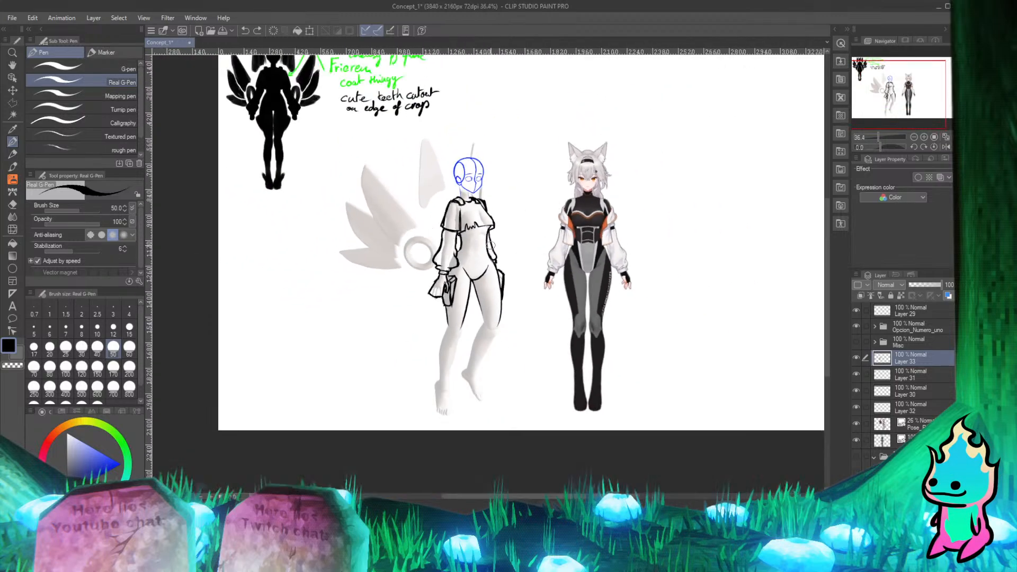
scroll(477, 218, "up", 5)
scroll(485, 214, "down", 4)
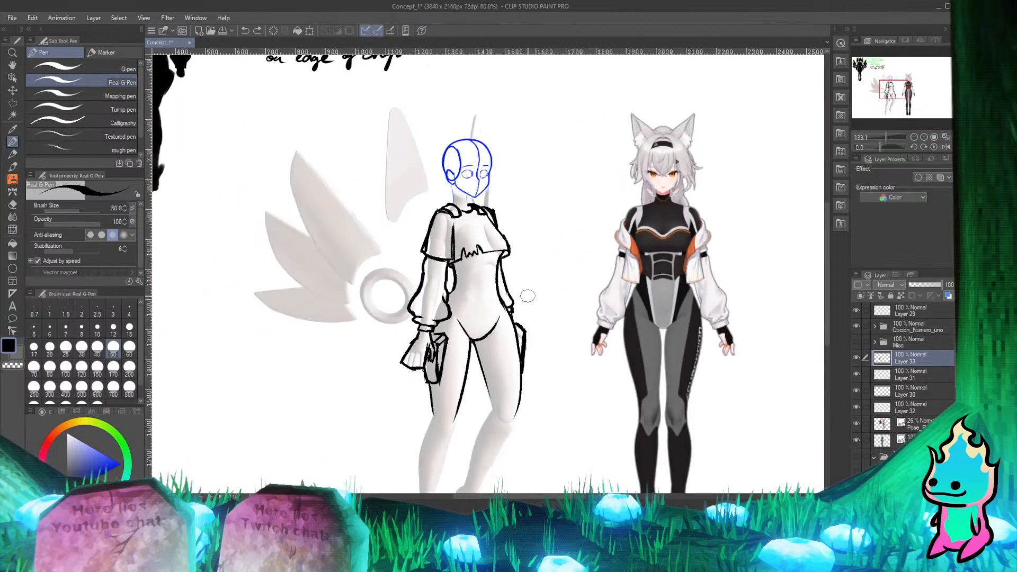
scroll(509, 275, "up", 6)
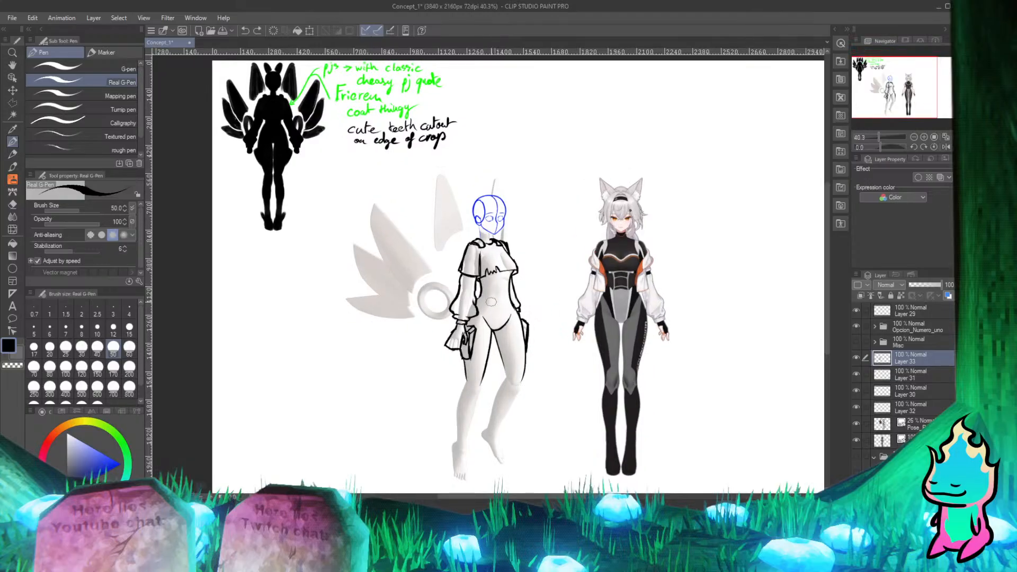
scroll(458, 273, "down", 3)
Step: Examine the grey wing shapes, the figure's hips and thighs, and the black winged silhouette with its notes
scroll(415, 260, "up", 3)
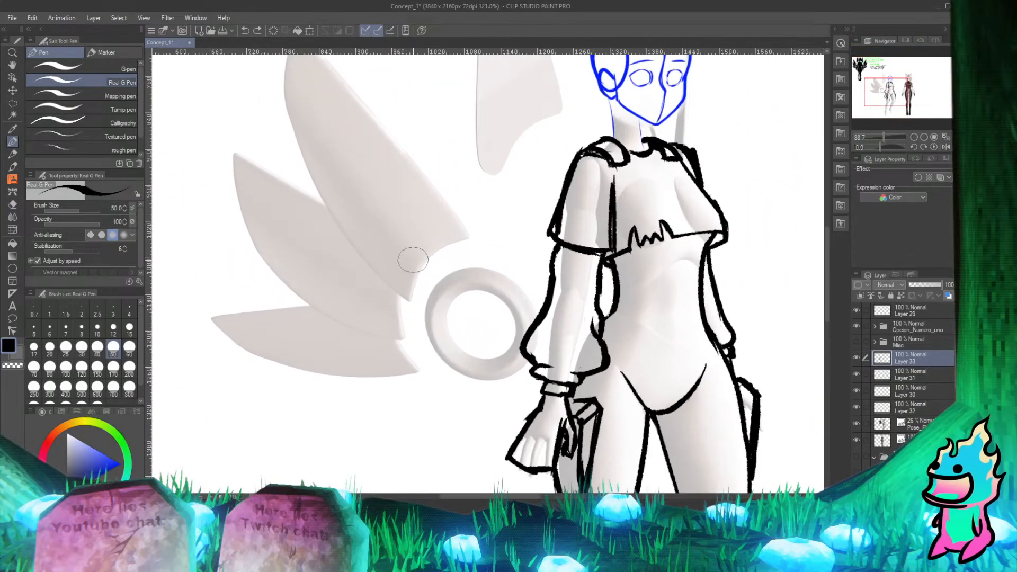
scroll(415, 260, "down", 4)
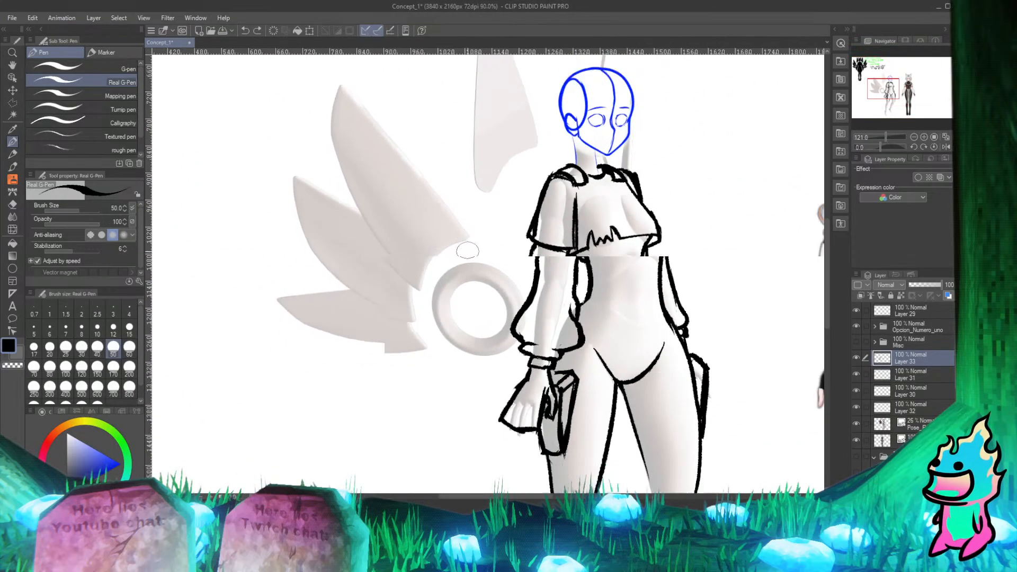
scroll(383, 154, "up", 2)
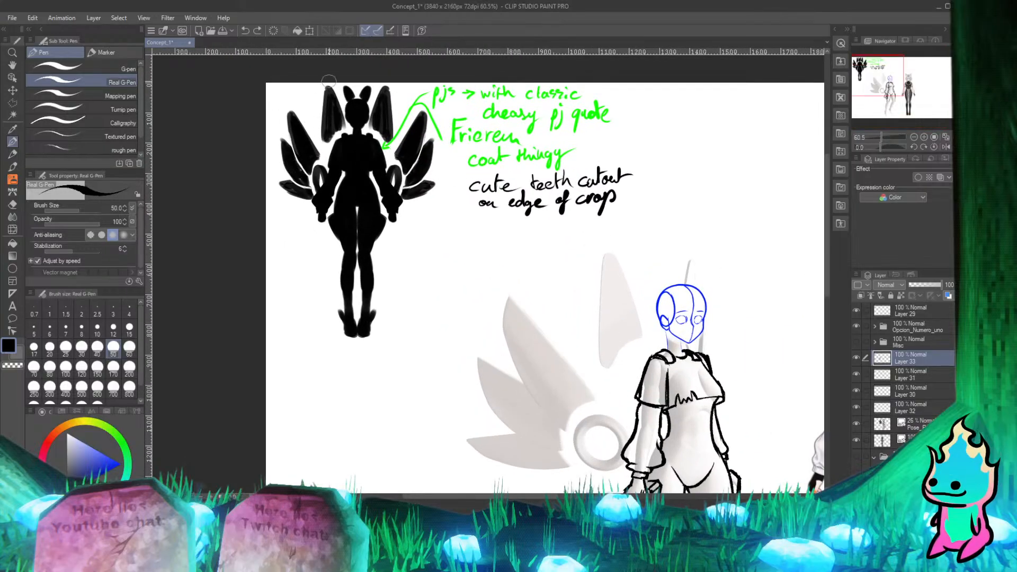
scroll(402, 159, "down", 2)
scroll(564, 303, "up", 2)
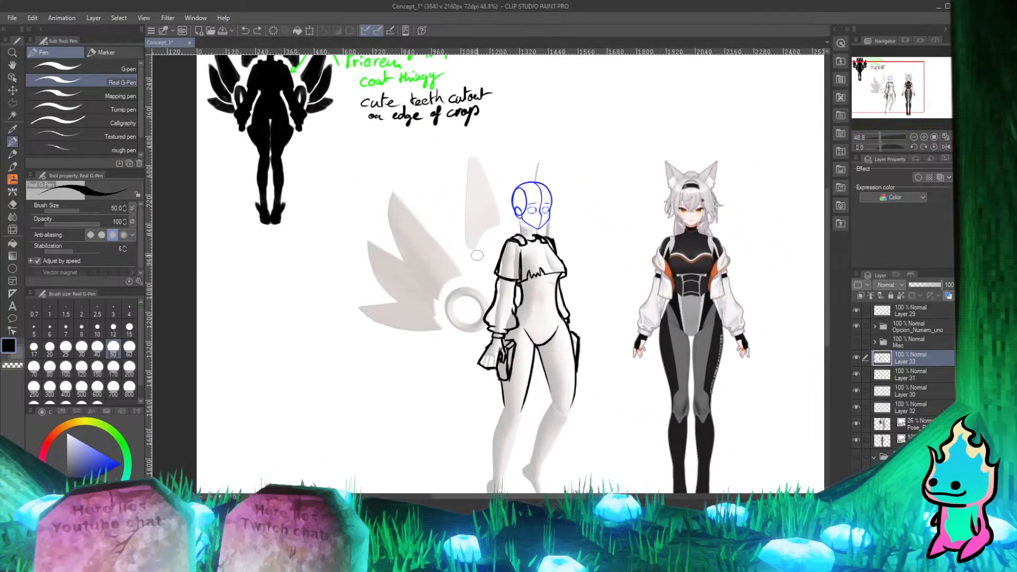
scroll(530, 298, "down", 1)
scroll(524, 301, "up", 1)
scroll(509, 307, "down", 1)
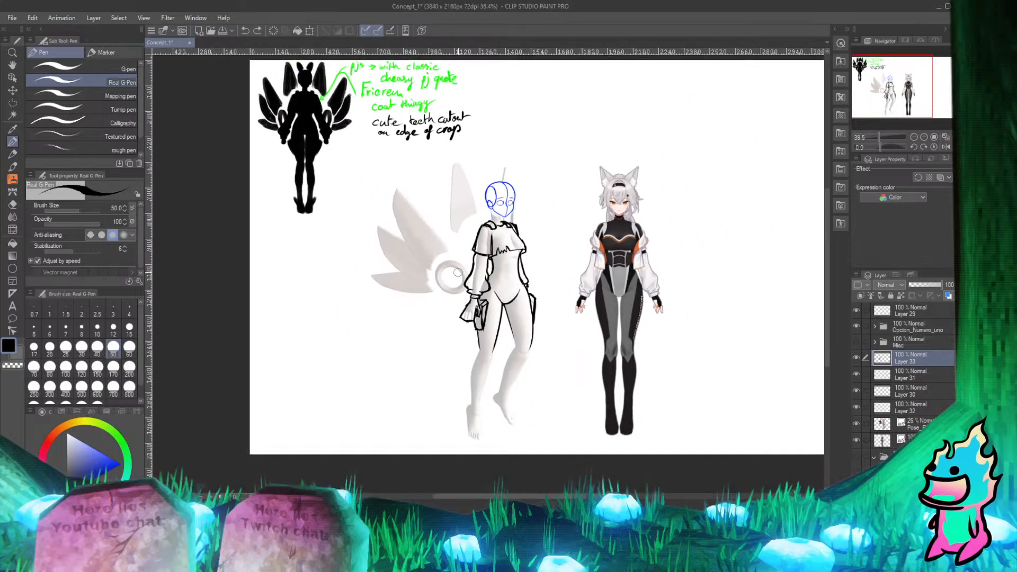
scroll(436, 287, "up", 3)
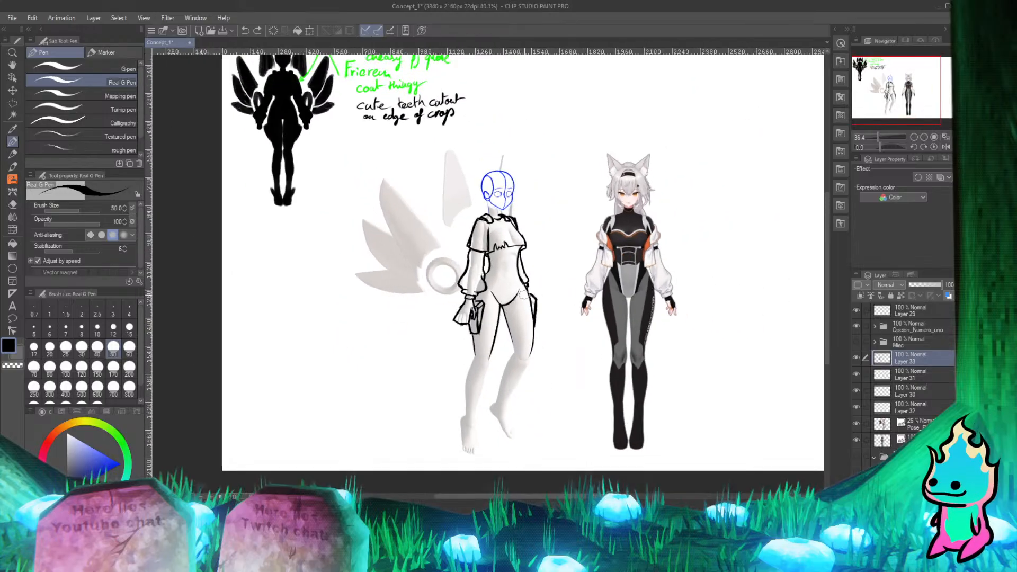
scroll(525, 294, "up", 1)
scroll(525, 295, "up", 1)
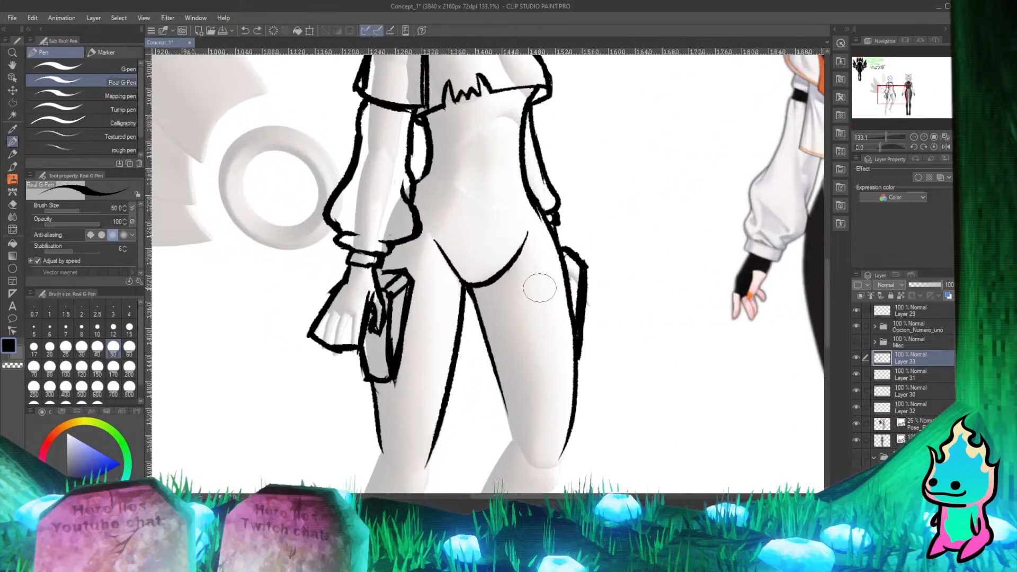
scroll(536, 281, "down", 2)
scroll(537, 280, "down", 1)
scroll(371, 178, "up", 2)
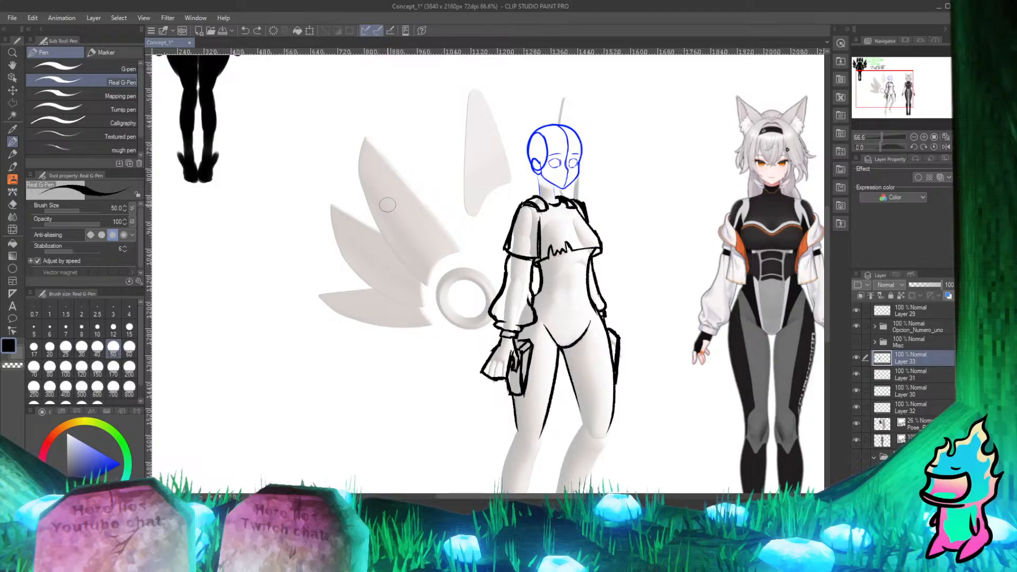
scroll(387, 205, "down", 1)
Step: Switch to the reference board and examine the gundam wing designs and the winged figure's wing placement
key("alt+Tab")
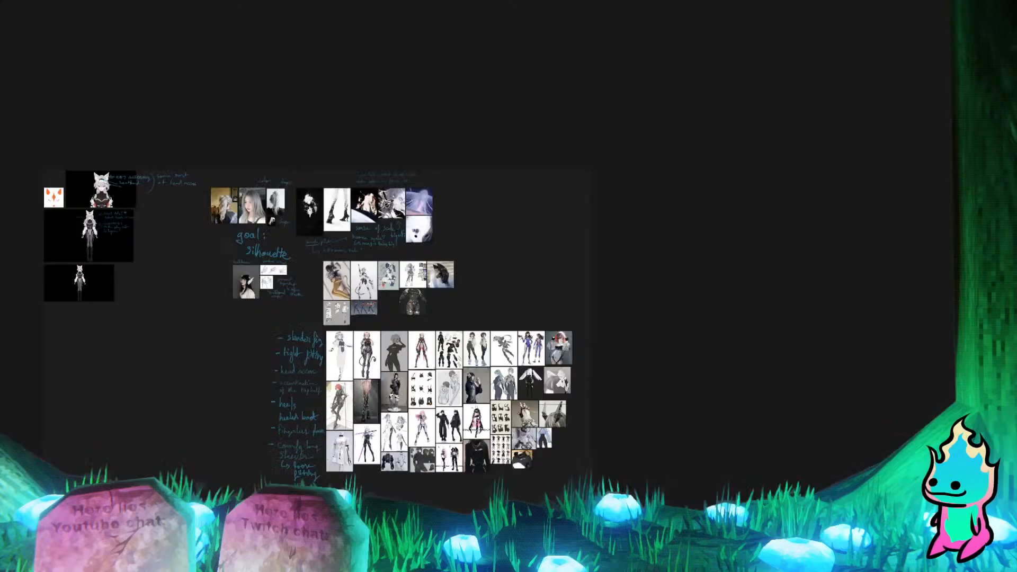
scroll(441, 373, "up", 8)
scroll(405, 313, "down", 8)
scroll(276, 212, "up", 6)
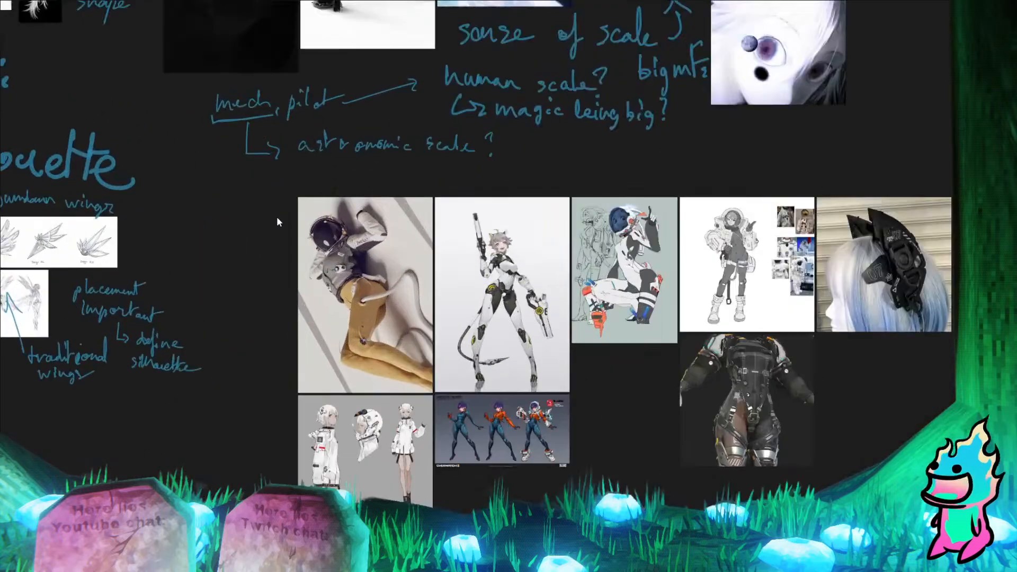
scroll(302, 230, "down", 5)
scroll(186, 247, "up", 10)
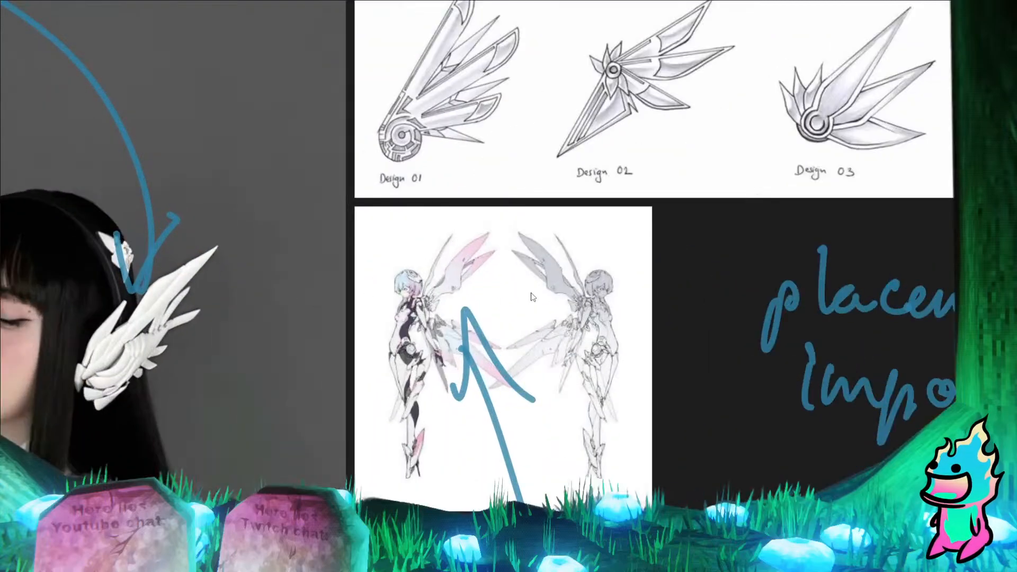
scroll(174, 336, "up", 6)
scroll(210, 377, "down", 6)
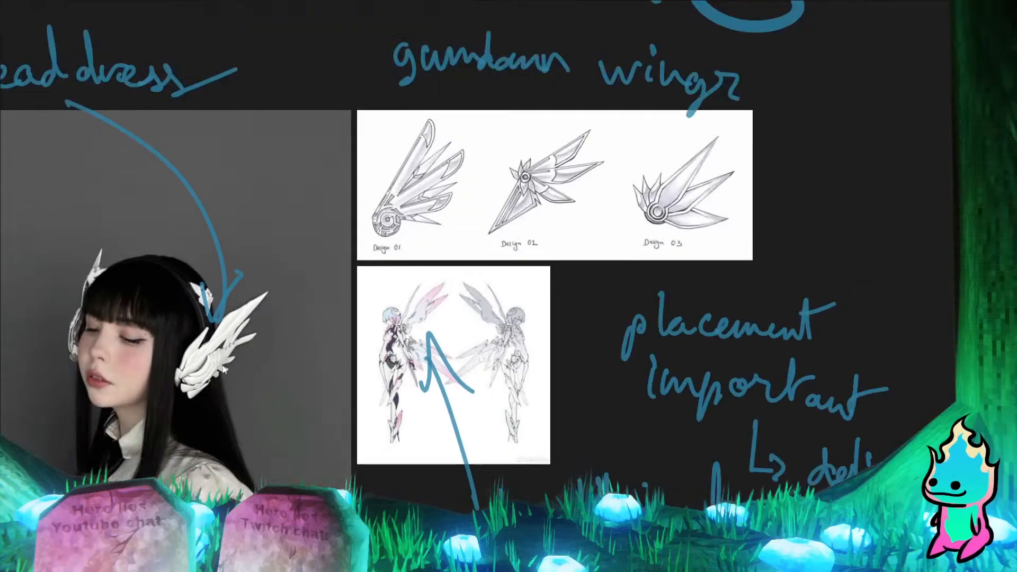
scroll(662, 200, "up", 2)
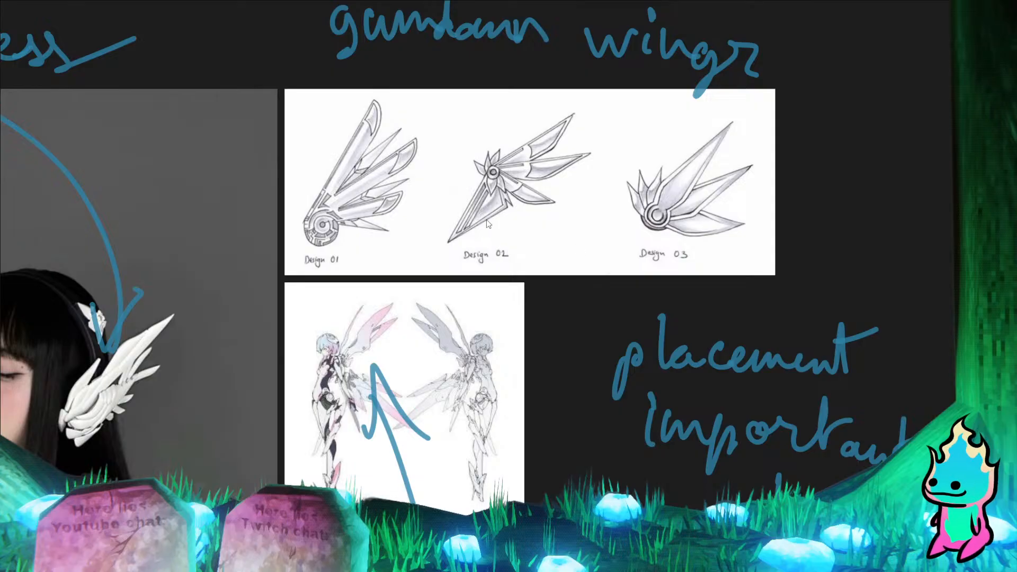
scroll(466, 304, "down", 3)
scroll(464, 388, "up", 1)
scroll(489, 327, "up", 3)
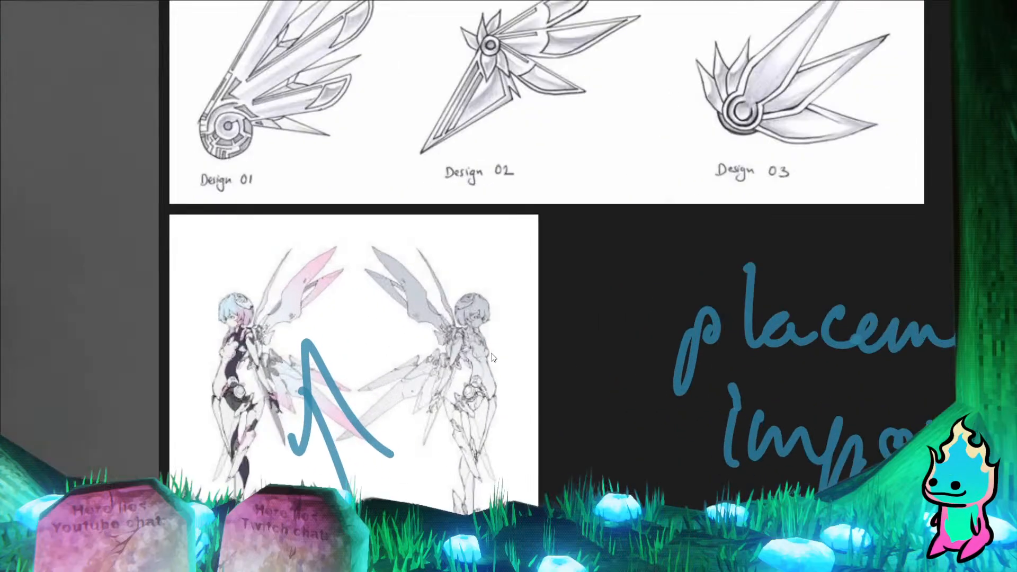
scroll(451, 388, "down", 1)
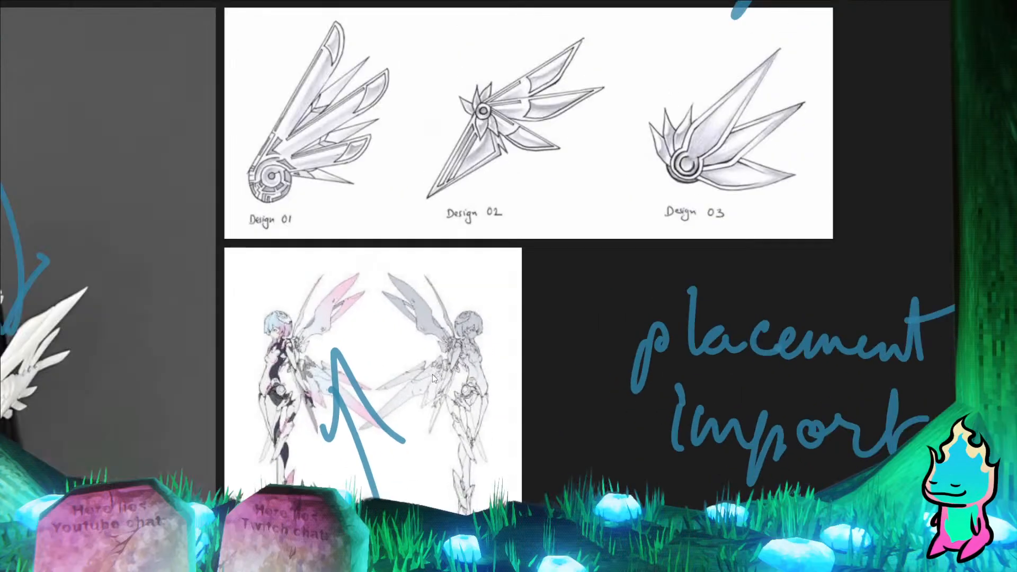
scroll(433, 374, "down", 4)
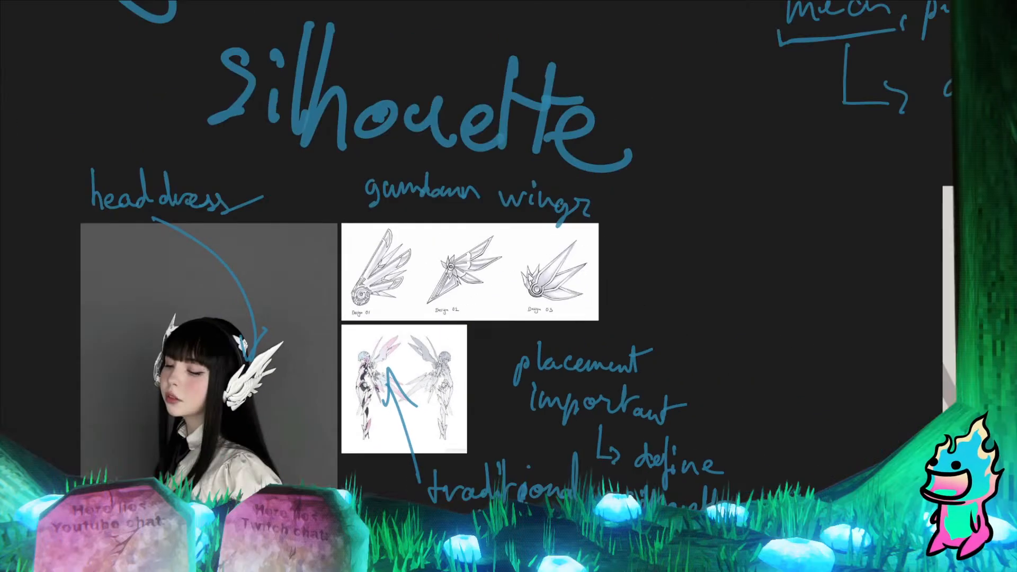
Step: Examine the mech pilot and space suit references and the black mechanical headpiece on the reference board
scroll(429, 283, "down", 5)
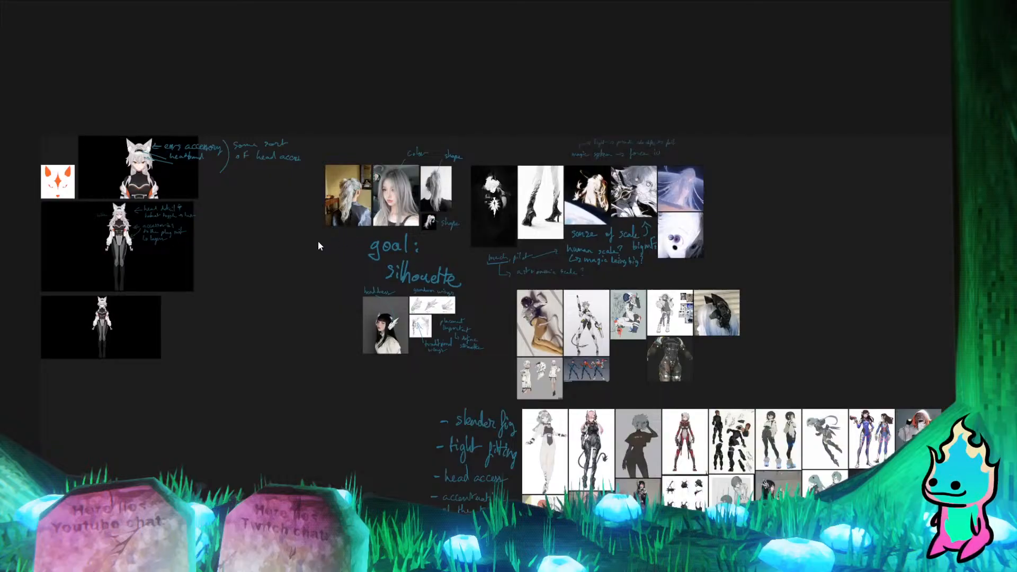
scroll(412, 284, "down", 1)
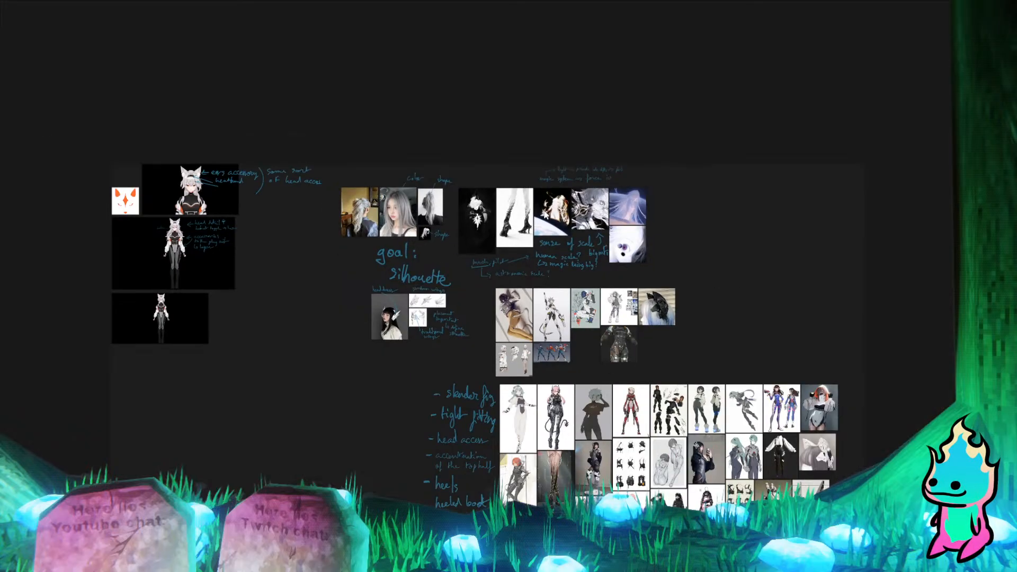
scroll(532, 225, "up", 5)
scroll(281, 233, "down", 3)
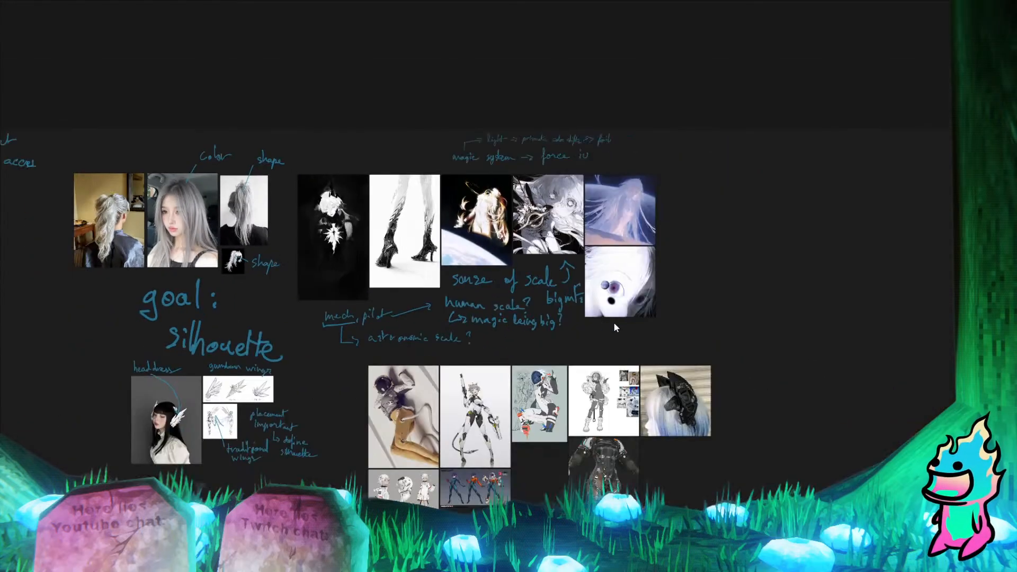
scroll(633, 318, "up", 3)
scroll(622, 289, "down", 3)
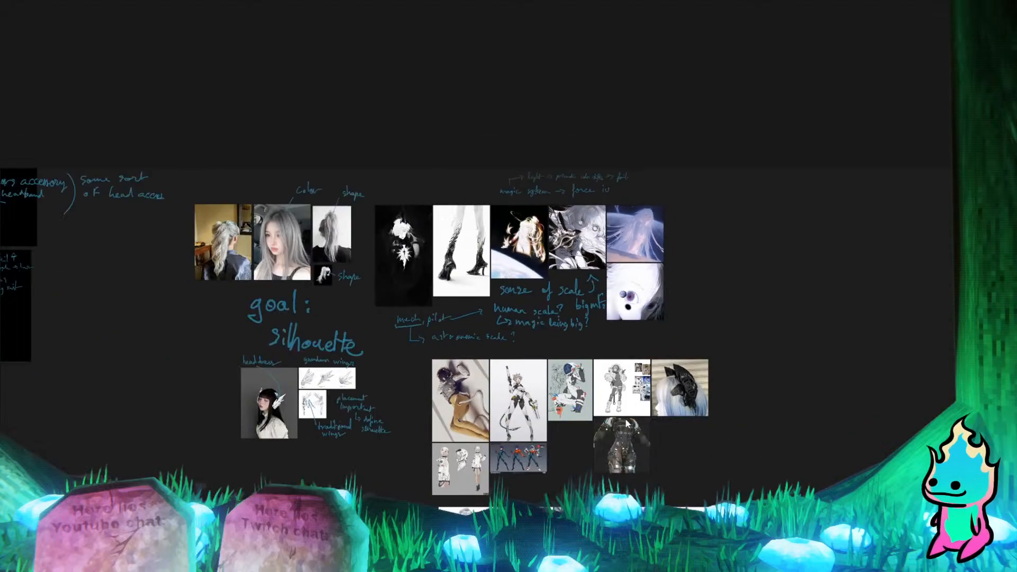
scroll(621, 452, "up", 4)
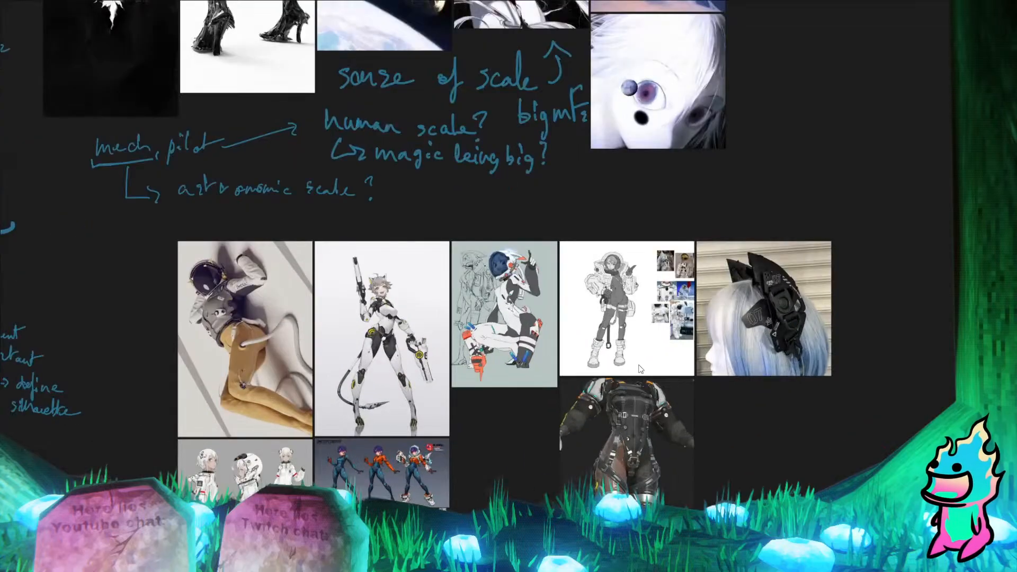
scroll(638, 370, "down", 1)
scroll(642, 363, "down", 3)
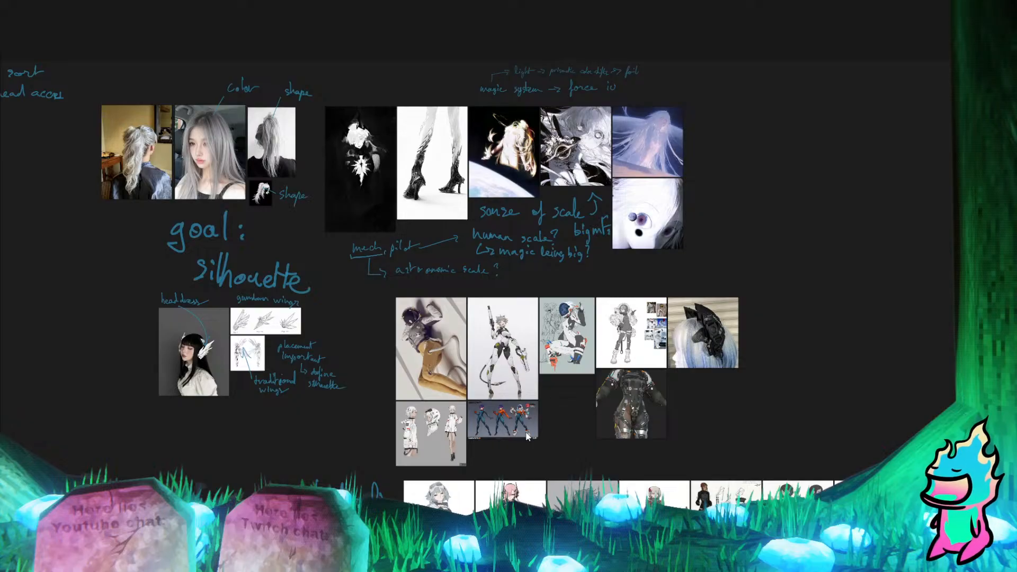
scroll(494, 458, "up", 3)
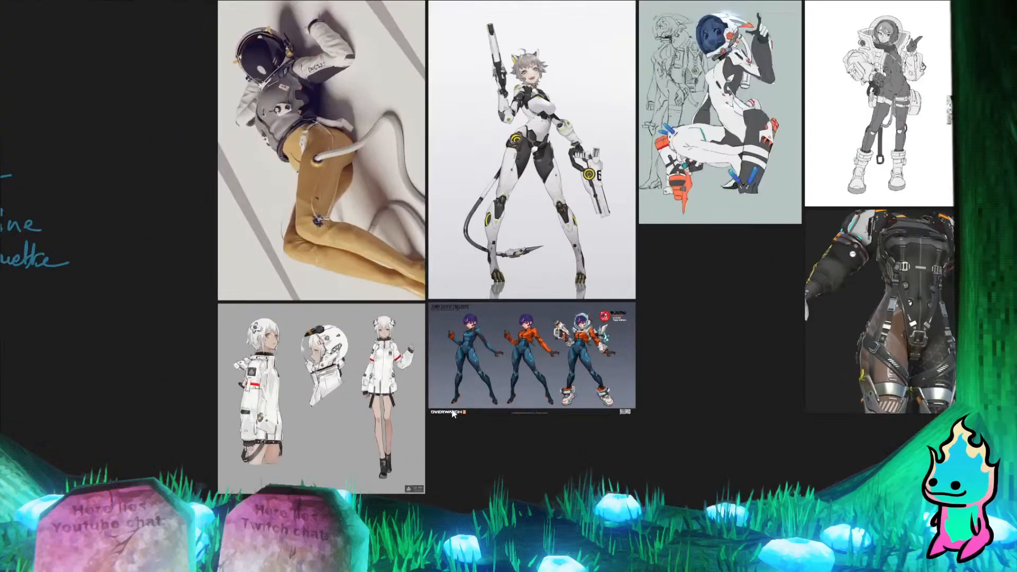
scroll(458, 408, "down", 1)
scroll(383, 276, "down", 2)
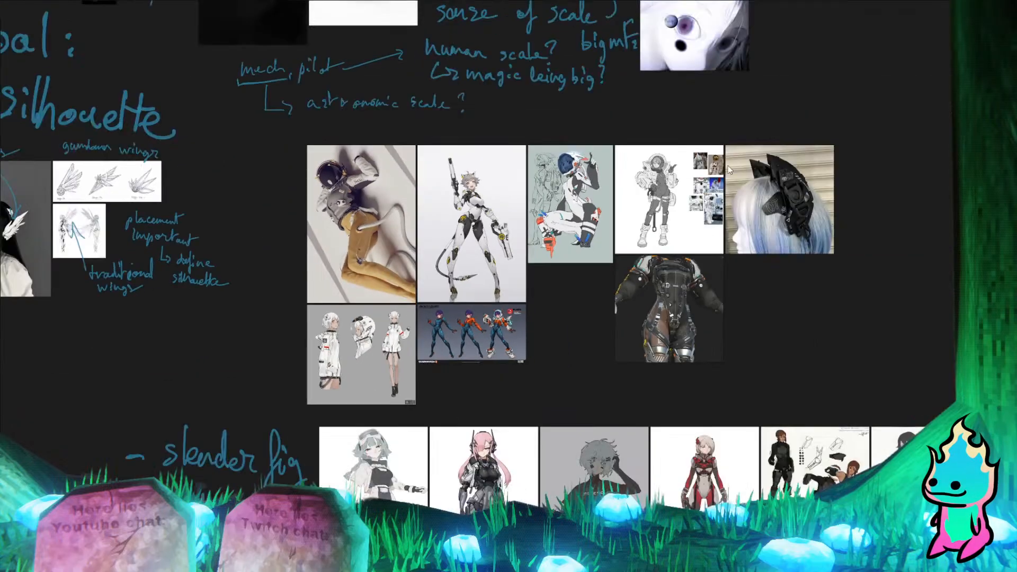
scroll(779, 175, "up", 3)
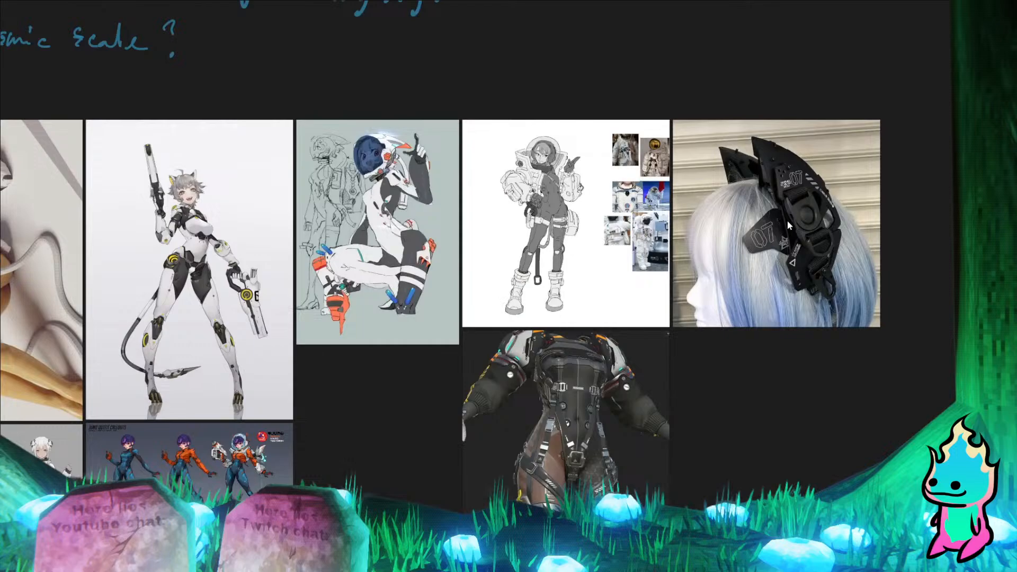
scroll(657, 388, "down", 1)
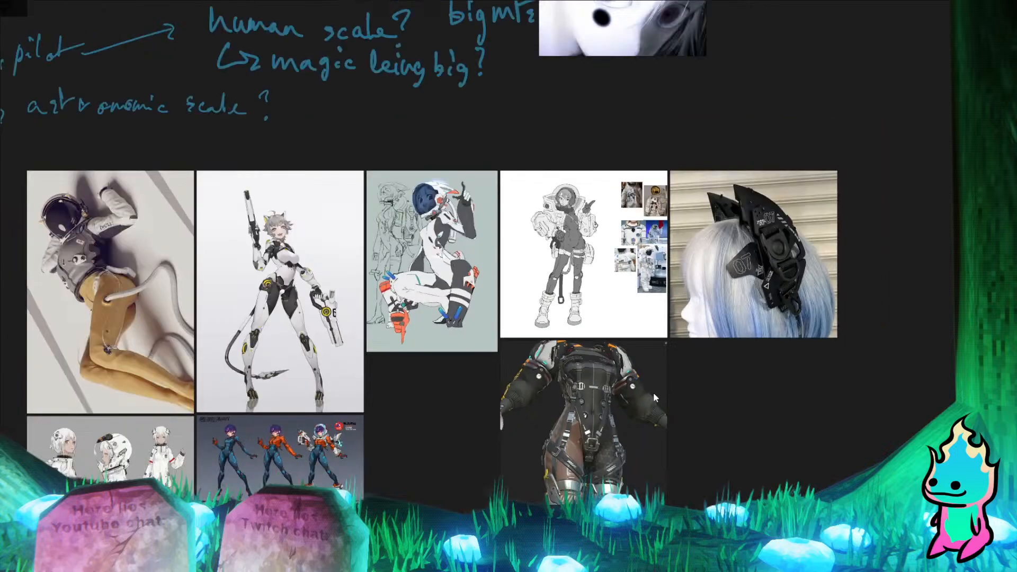
scroll(650, 402, "down", 3)
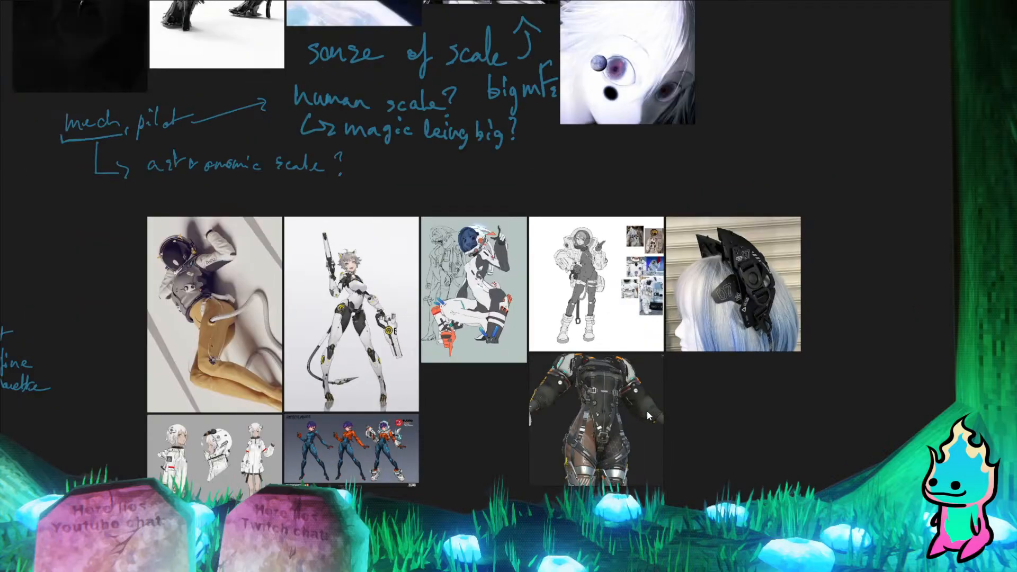
scroll(464, 227, "down", 6)
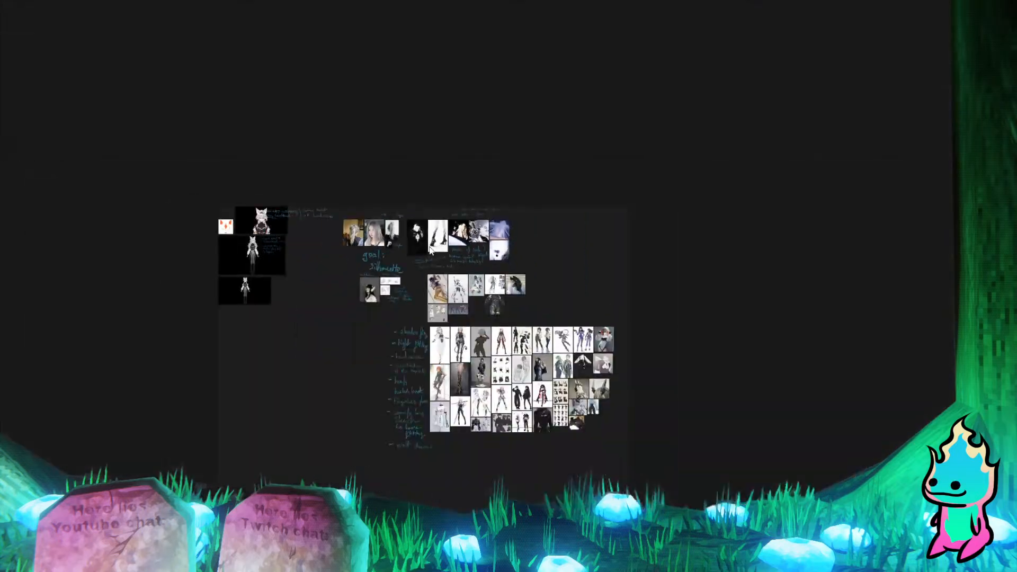
Step: Examine the bodysuit, harness and techwear outfit references on the reference board
scroll(430, 270, "up", 8)
scroll(430, 270, "down", 3)
scroll(553, 198, "up", 5)
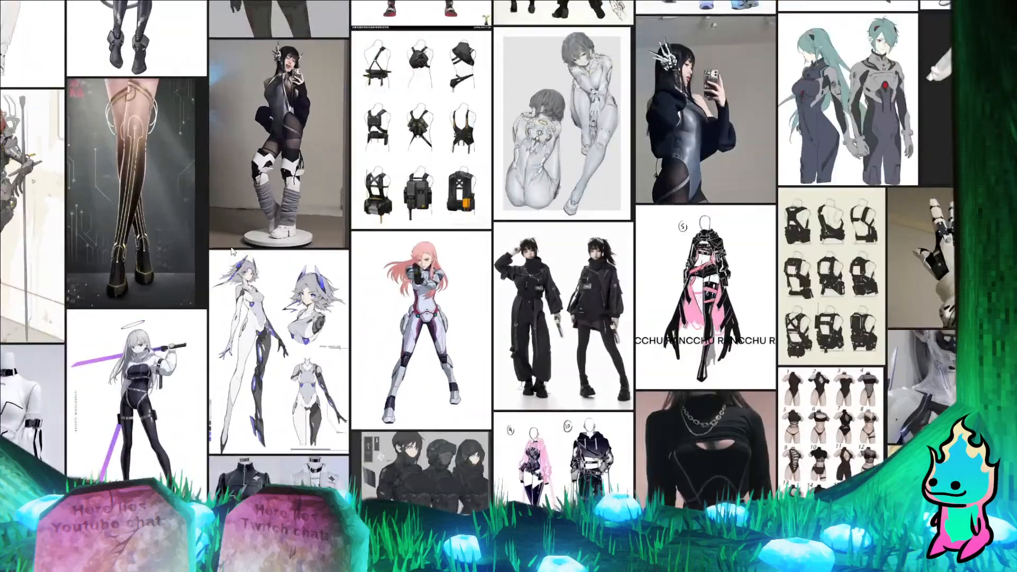
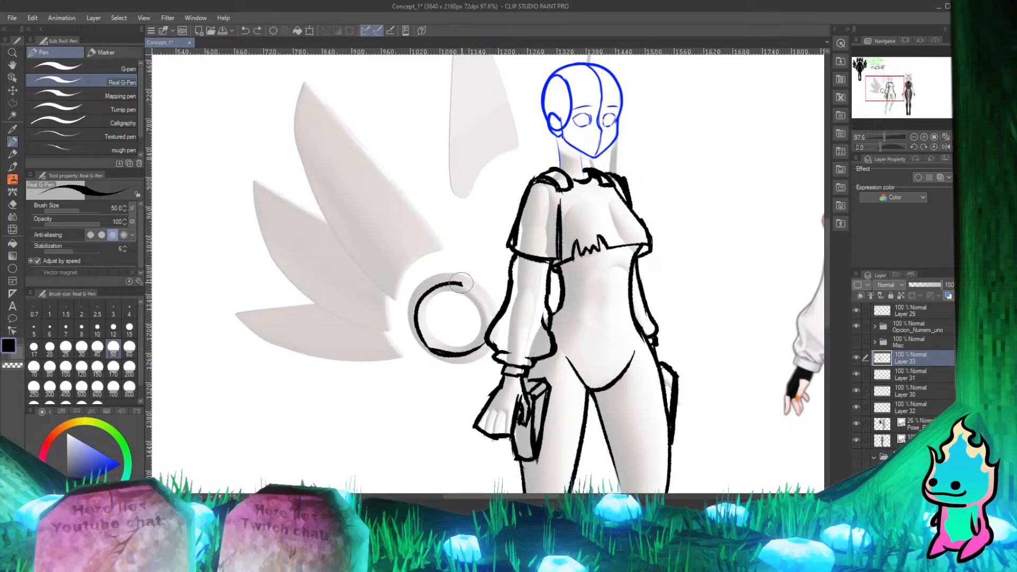
Step: Switch to Clip Studio Paint, ink the round joint at the base of the grey wing in black and clean up its outline
mouse_move(486, 310)
left_mouse_down()
mouse_move(488, 335)
mouse_move(485, 325)
left_mouse_up()
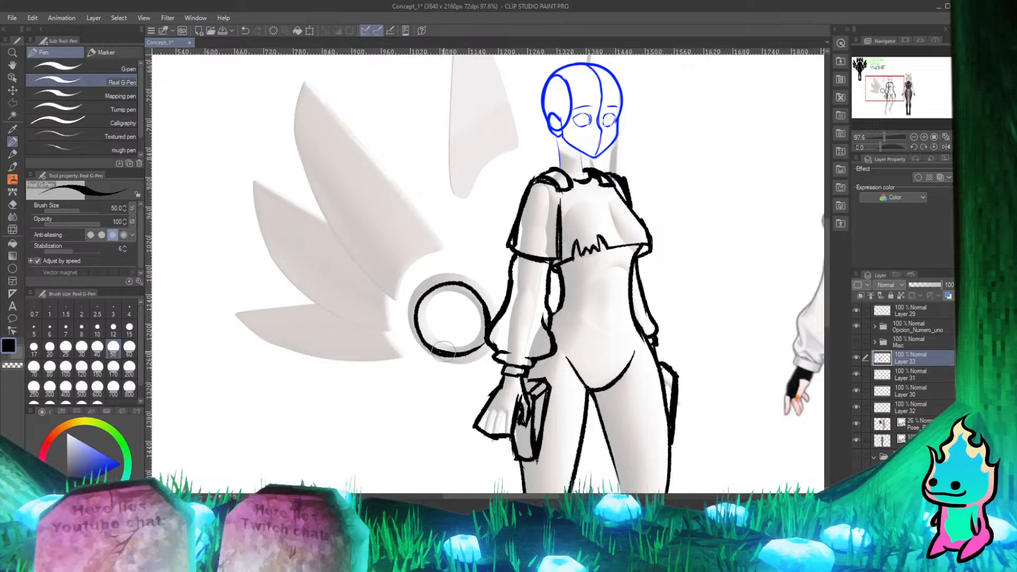
key("e")
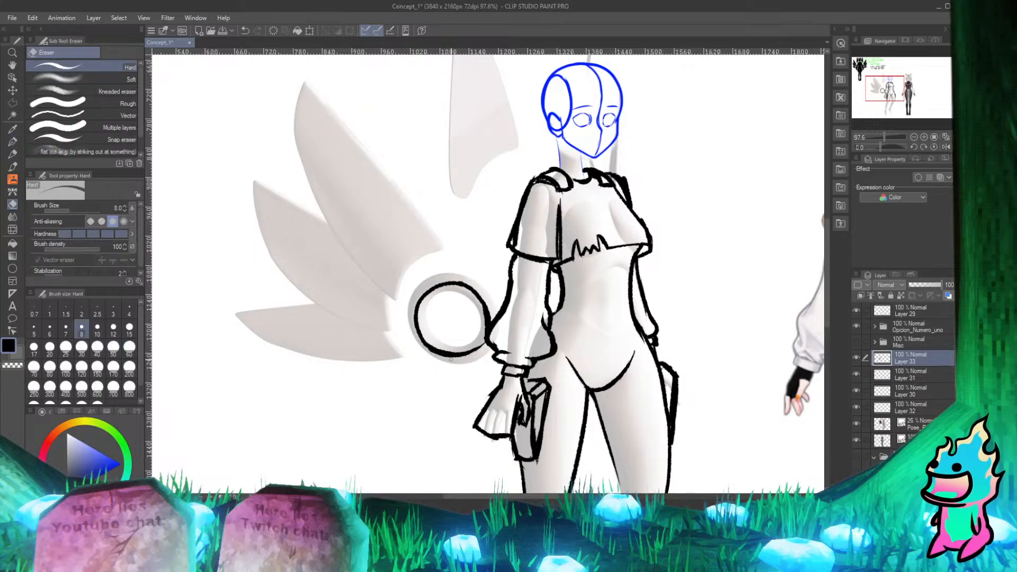
key("p")
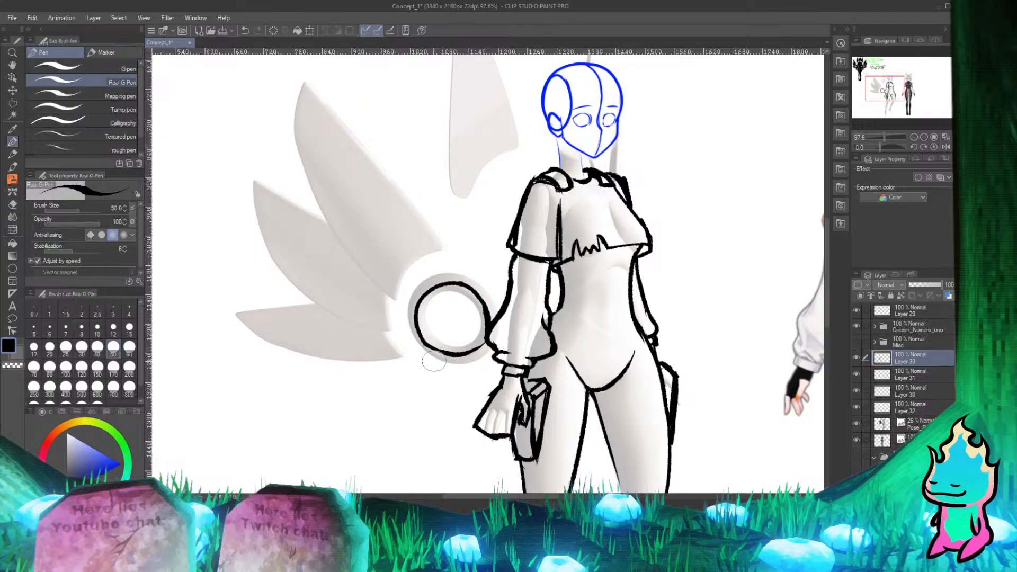
key("e")
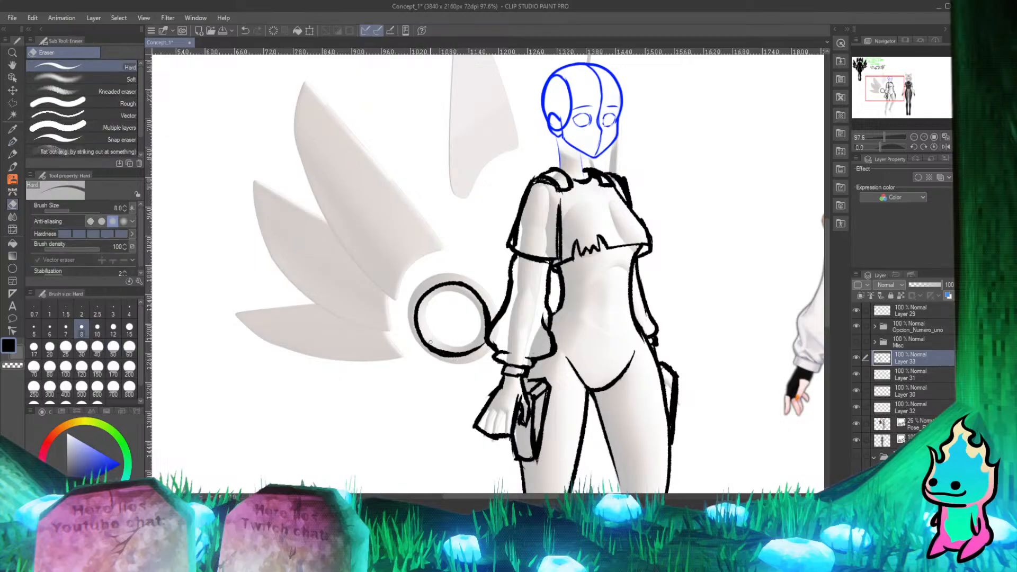
key("p")
key("e")
key("p")
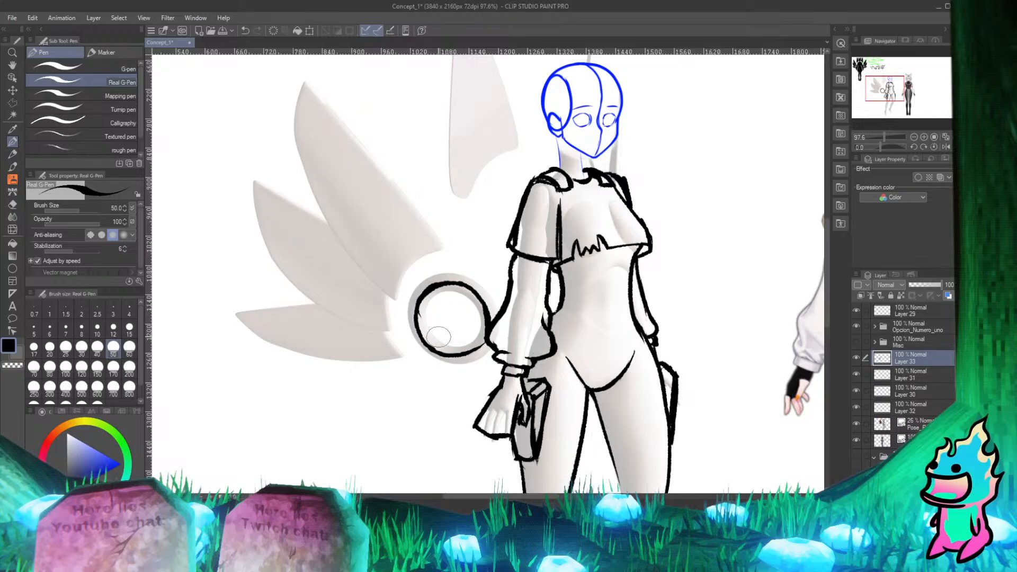
Step: Draw a solid black core in the middle of the ring and erase a thin diagonal streak across it, checking the reference board
mouse_move(452, 334)
left_mouse_down()
mouse_move(459, 300)
mouse_move(436, 324)
left_mouse_up()
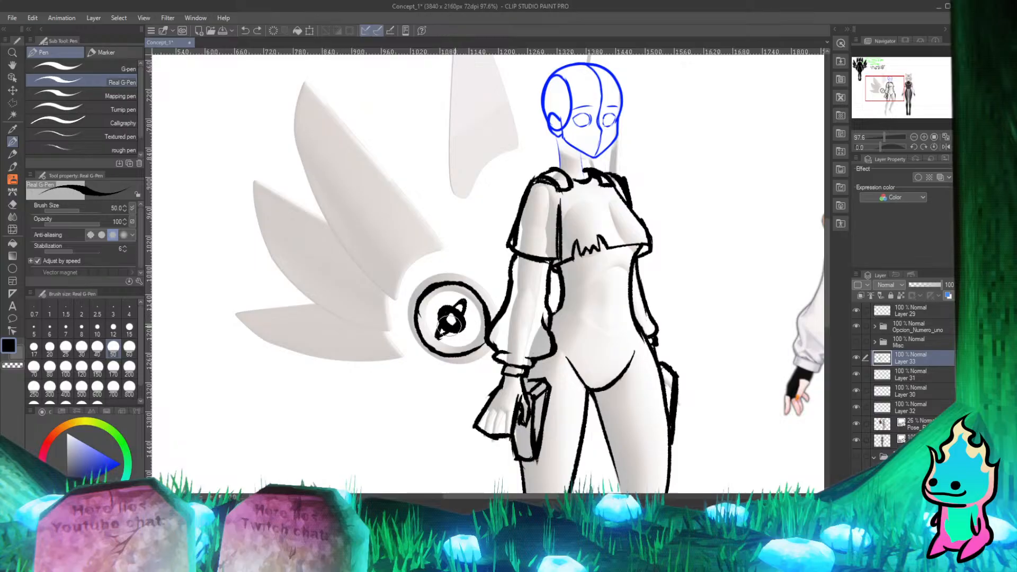
key("alt+Tab")
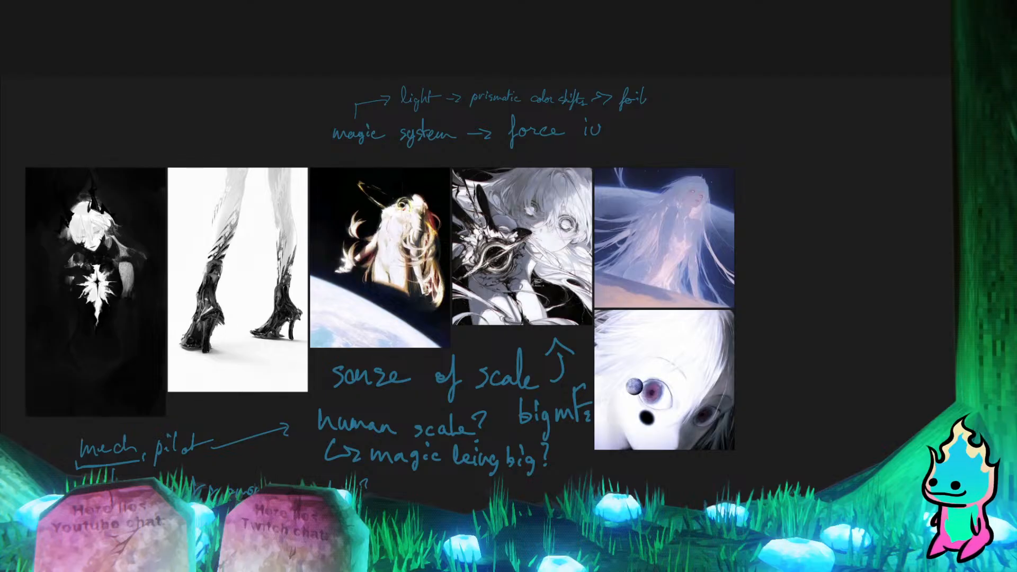
key("alt+Tab")
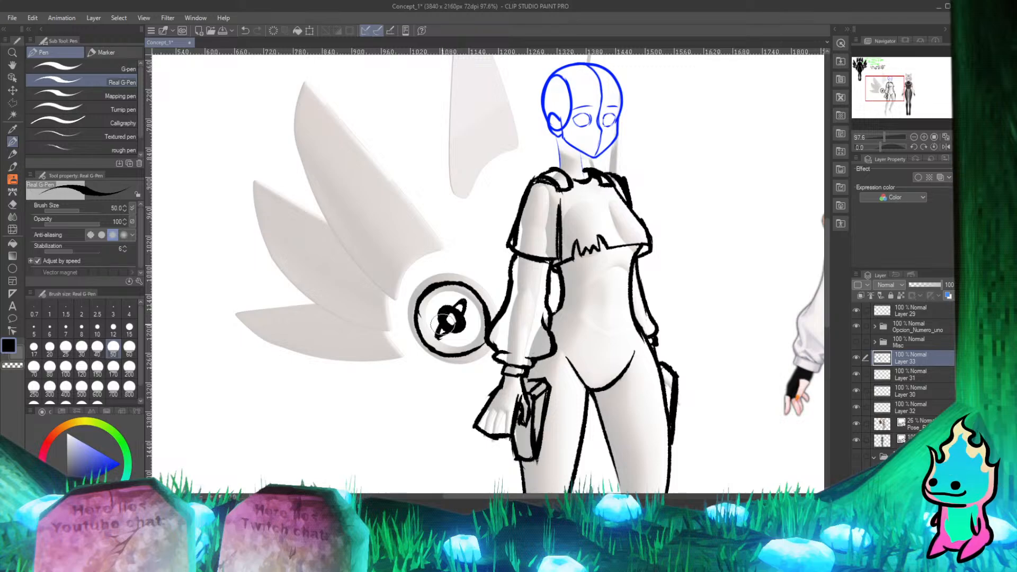
mouse_move(453, 319)
left_mouse_down()
mouse_move(459, 310)
mouse_move(456, 323)
mouse_move(447, 309)
mouse_move(454, 329)
left_mouse_up()
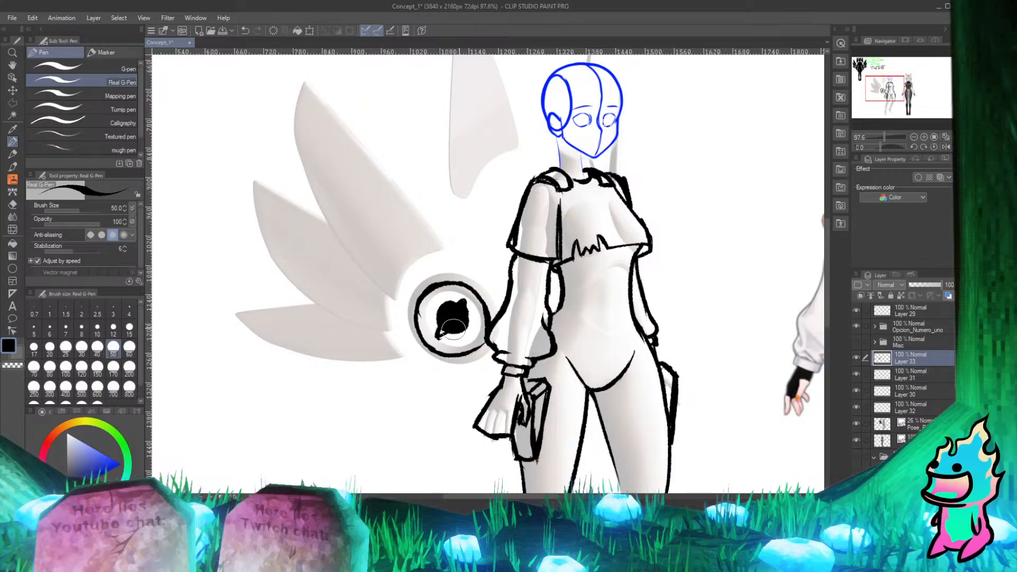
key("e")
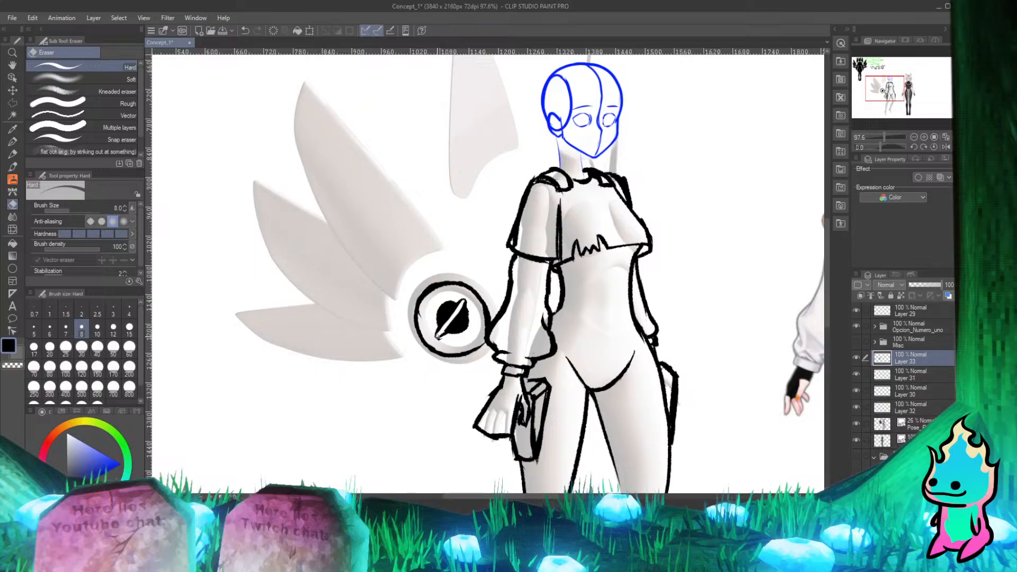
key("p")
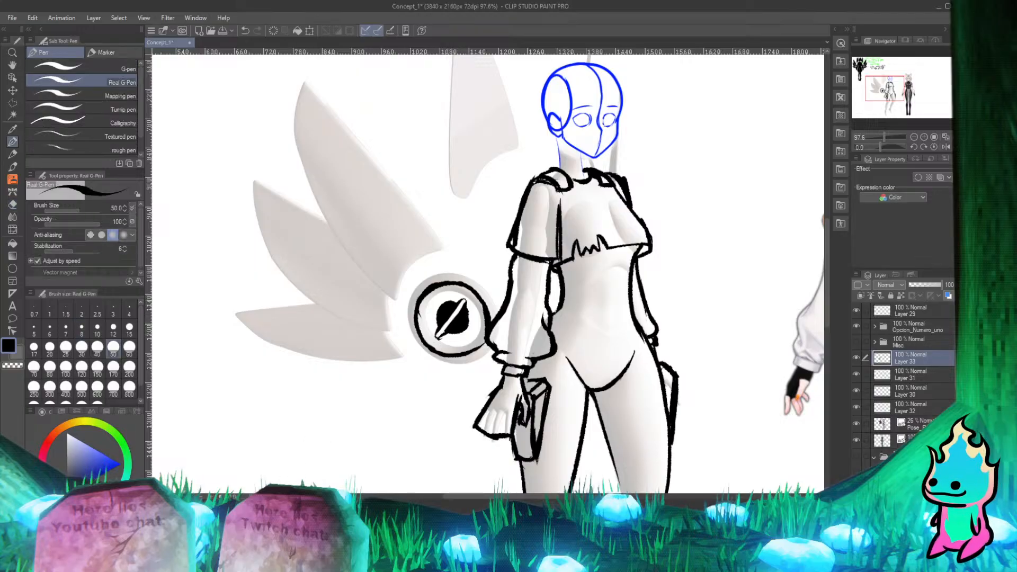
Step: Consult the black hole illustration on the reference board and reshape the core's diagonal streak into a slightly curved band with the eraser
key("alt+Tab")
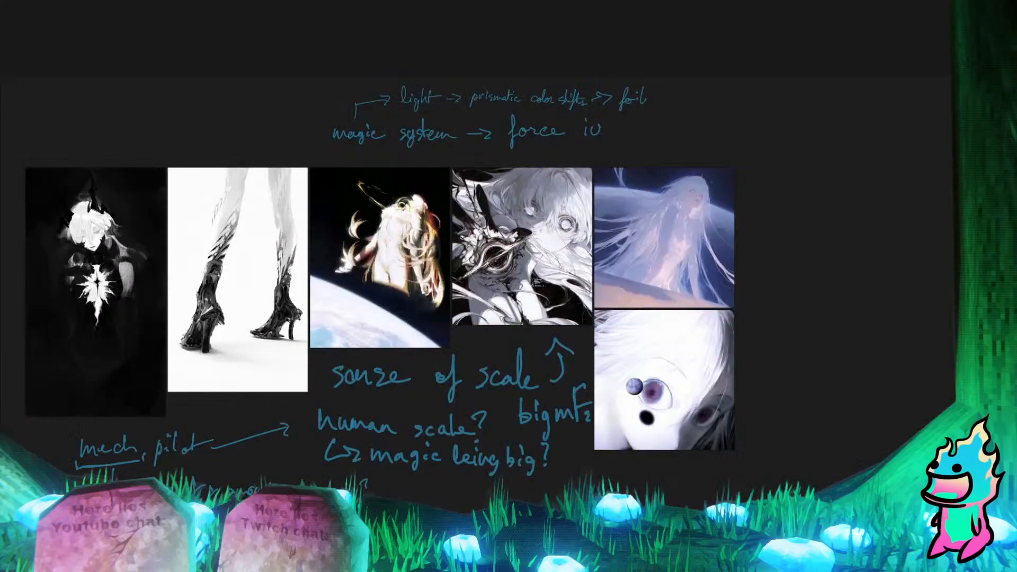
key("alt+Tab")
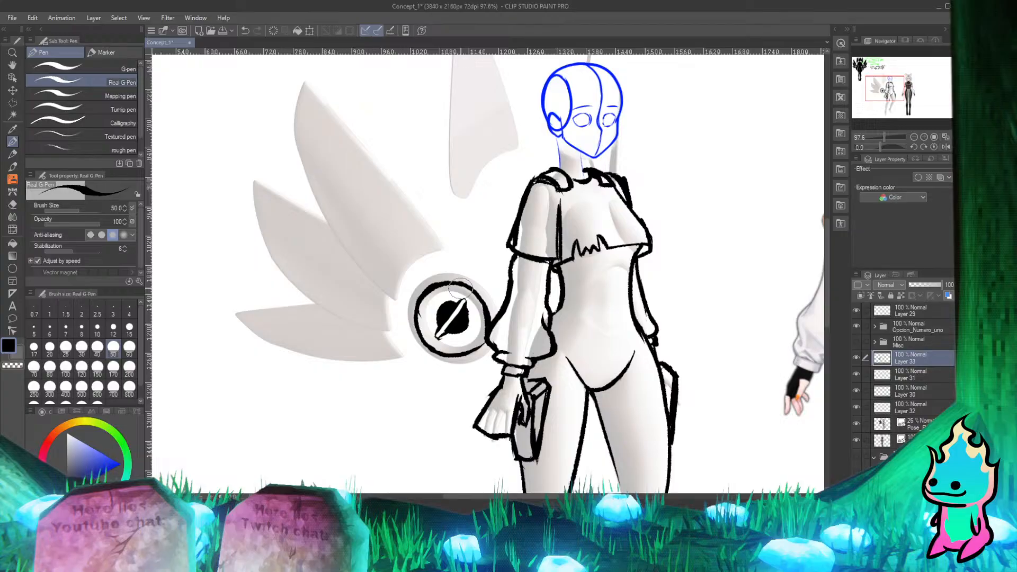
key("alt+Tab")
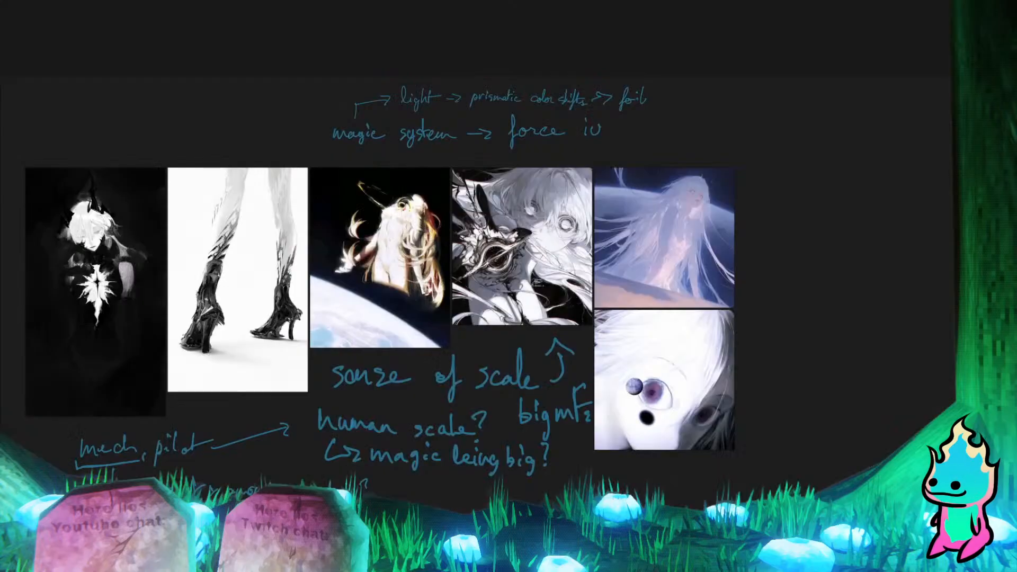
key("alt+Tab")
scroll(471, 341, "up", 5)
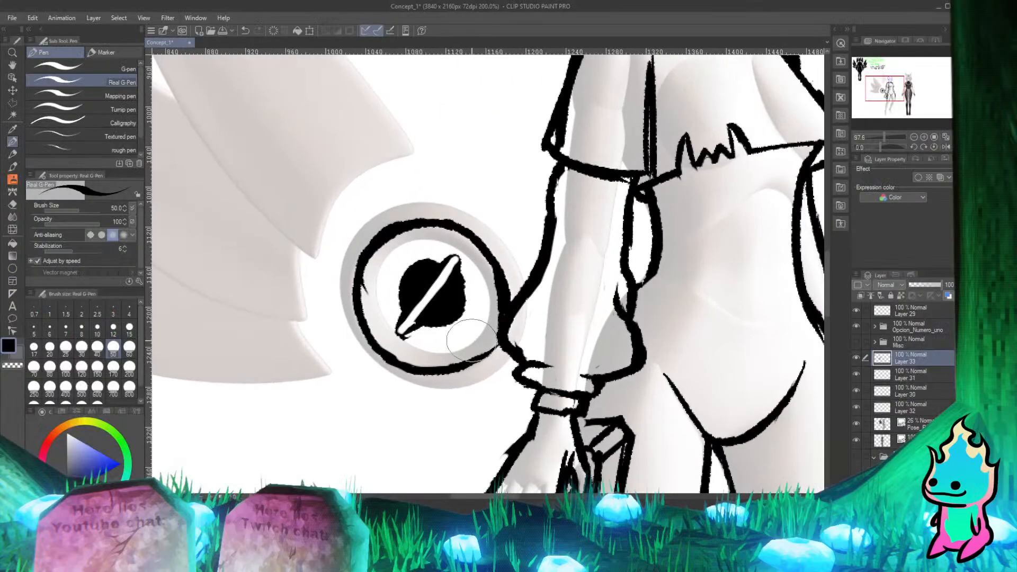
scroll(471, 341, "up", 2)
key("e")
mouse_move(345, 390)
left_mouse_down()
mouse_move(395, 331)
mouse_move(397, 344)
mouse_move(431, 284)
left_mouse_up()
key("p")
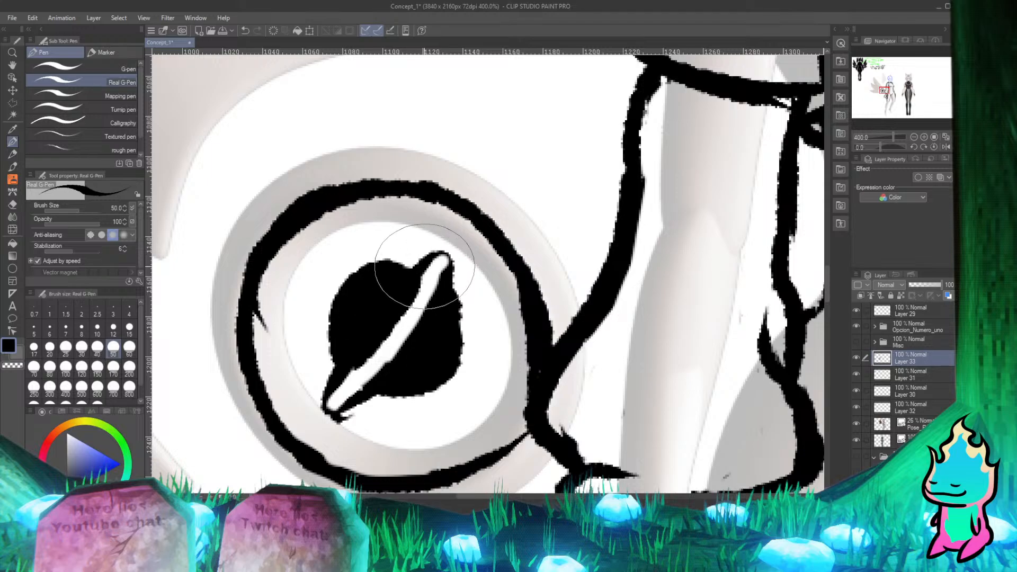
Step: Erase a thin white ring inside the black core, on both sides of the diagonal band
mouse_move(426, 265)
left_mouse_down()
mouse_move(332, 390)
mouse_move(428, 259)
mouse_move(424, 269)
mouse_move(439, 260)
mouse_move(373, 280)
mouse_move(410, 278)
mouse_move(373, 277)
mouse_move(384, 284)
mouse_move(355, 319)
mouse_move(361, 291)
mouse_move(357, 340)
mouse_move(352, 311)
mouse_move(355, 362)
left_mouse_up()
key("e")
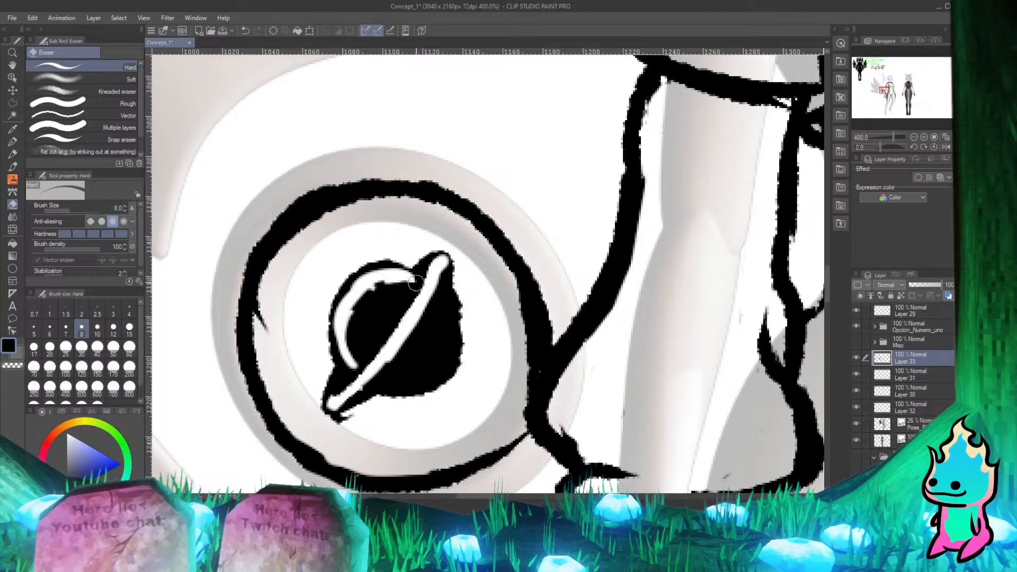
mouse_move(459, 292)
left_mouse_down()
mouse_move(434, 295)
mouse_move(451, 318)
mouse_move(437, 299)
mouse_move(445, 324)
mouse_move(425, 372)
left_mouse_up()
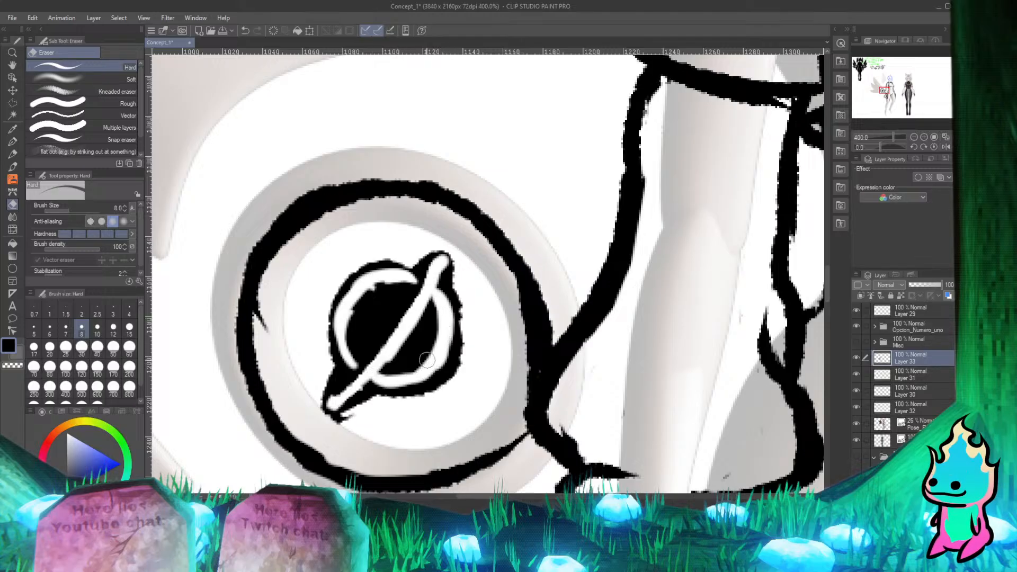
Step: Add jagged black pen strokes around the outer edge of the core and the ends of its diagonal band
key("p")
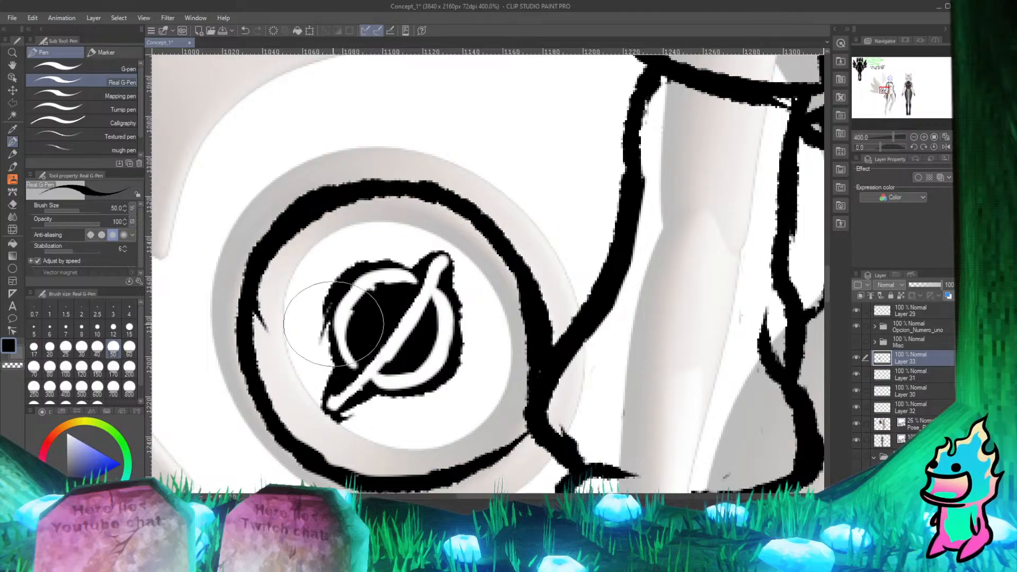
key("ctrl+z")
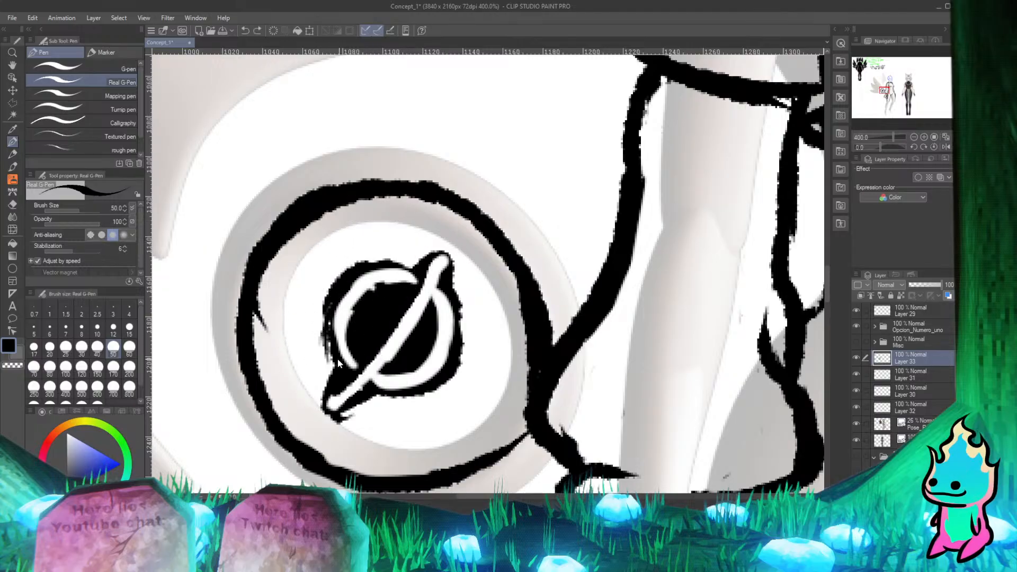
mouse_move(375, 261)
left_mouse_down()
mouse_move(340, 267)
mouse_move(391, 260)
mouse_move(330, 274)
mouse_move(363, 266)
mouse_move(352, 264)
mouse_move(317, 293)
left_mouse_up()
key("ctrl+z")
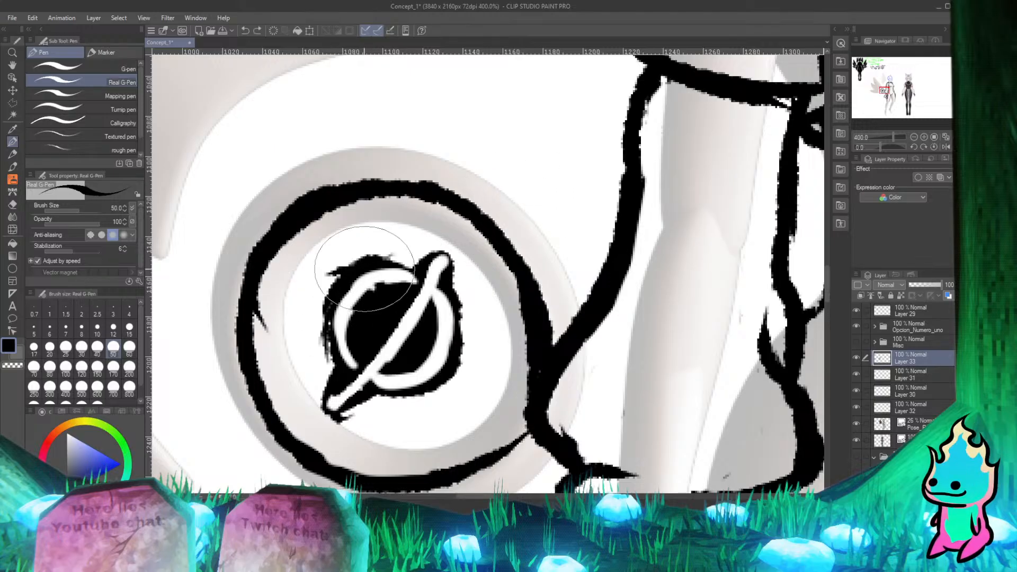
left_click_drag(365, 265, 326, 307)
left_click_drag(411, 265, 383, 252)
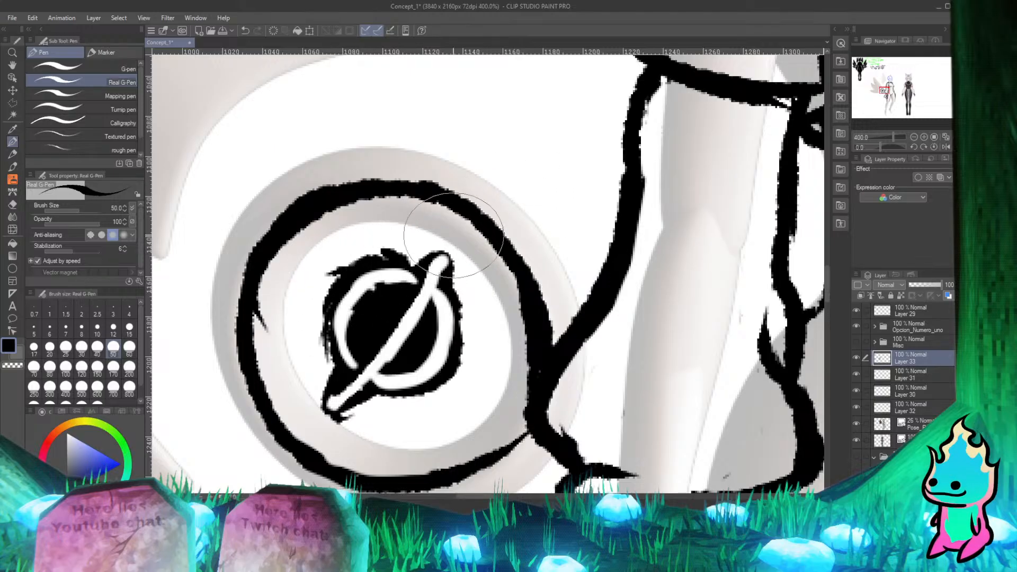
left_click_drag(449, 255, 438, 243)
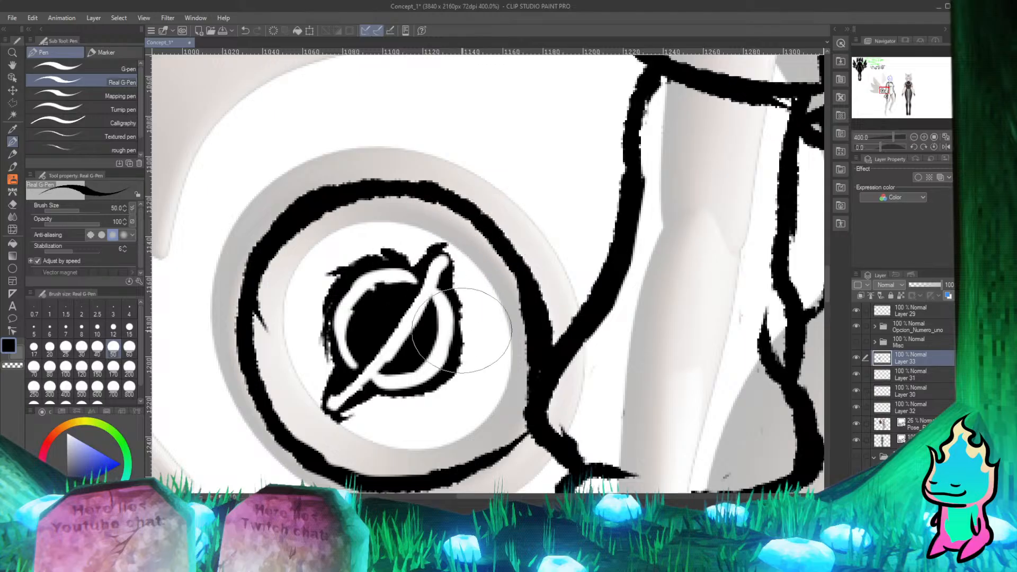
left_click_drag(458, 292, 471, 378)
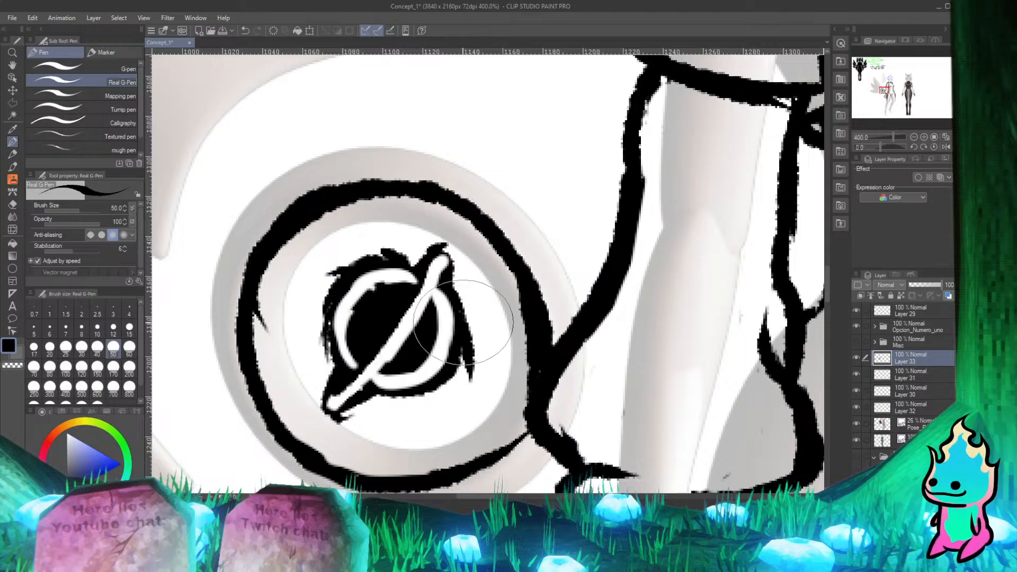
key("ctrl+z")
left_click_drag(457, 308, 459, 371)
key("ctrl+z")
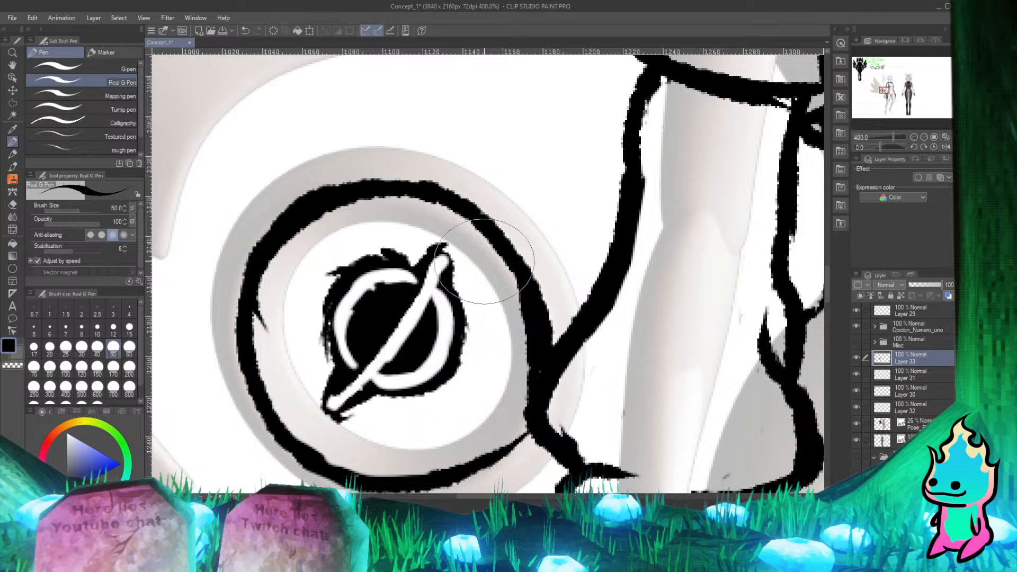
left_click_drag(461, 304, 470, 376)
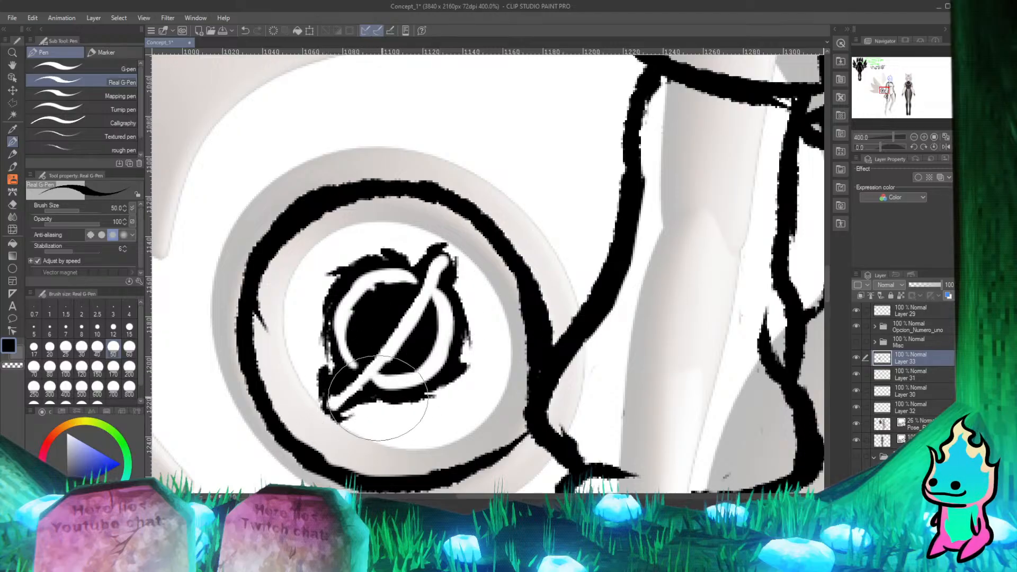
mouse_move(459, 290)
left_mouse_down()
mouse_move(471, 329)
mouse_move(477, 318)
left_mouse_up()
Step: Consult the black hole illustration on the reference board and erase small white specks and a short streak inside the black core
scroll(502, 319, "down", 5)
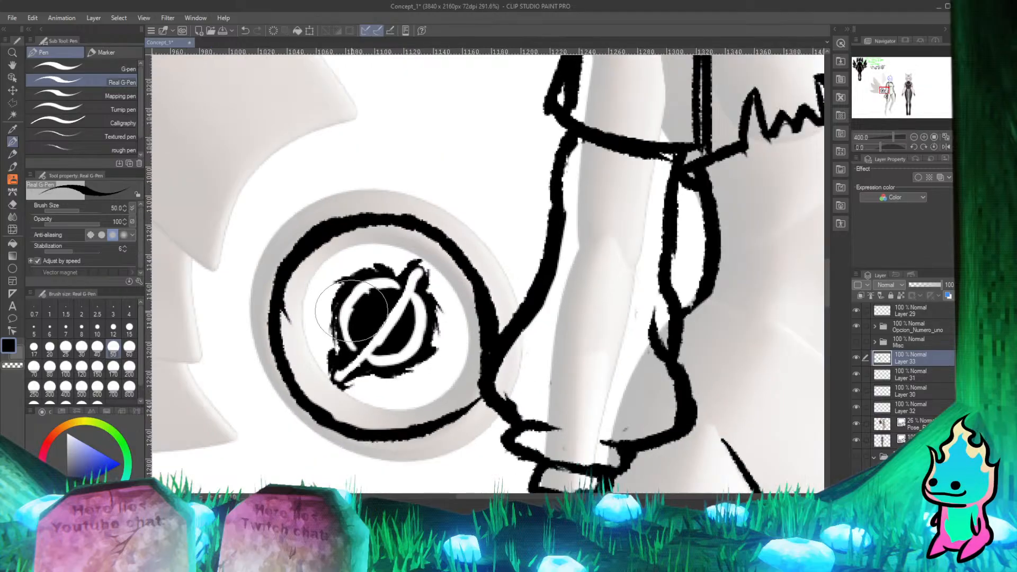
scroll(386, 359, "up", 3)
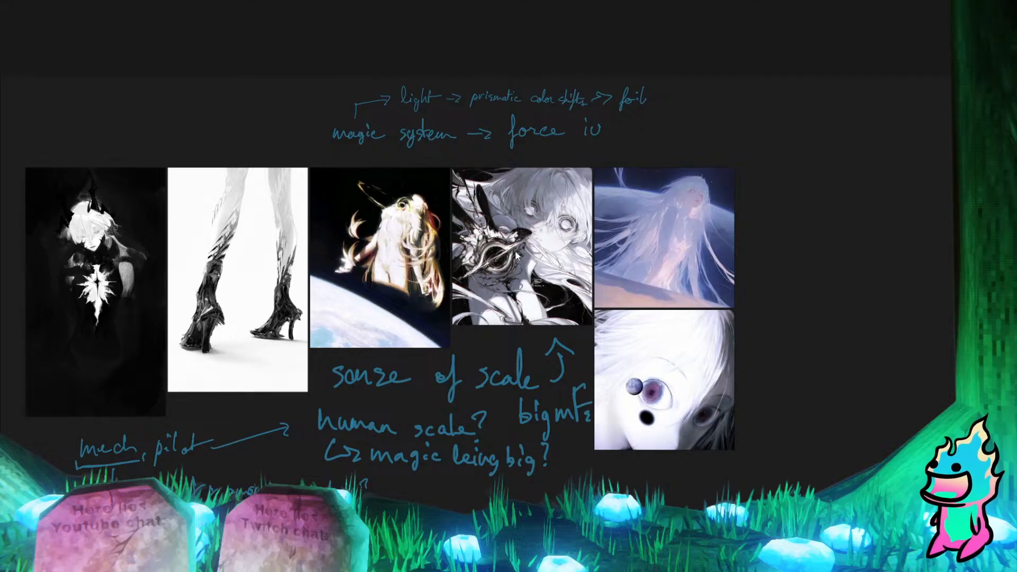
scroll(482, 245, "up", 5)
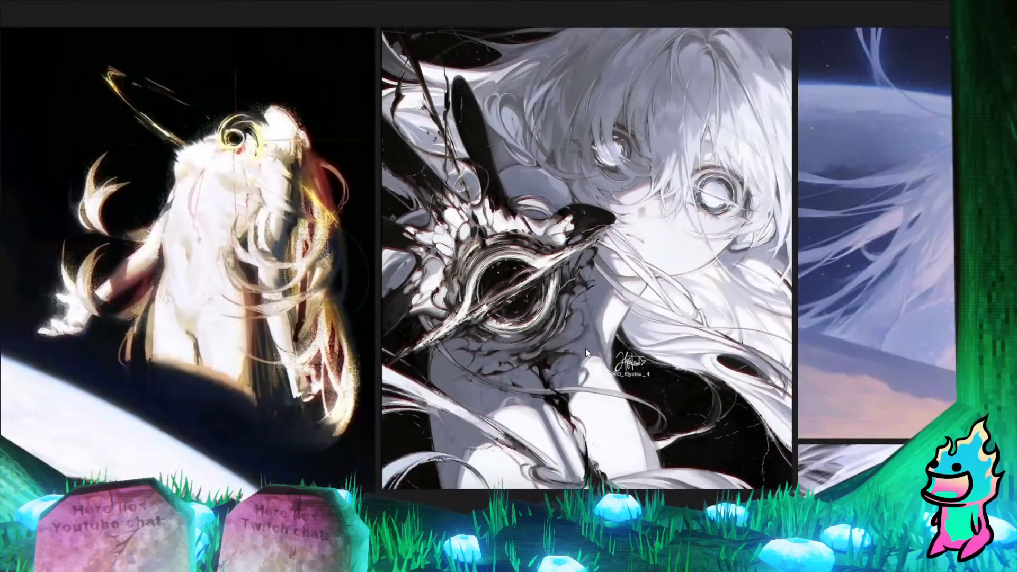
scroll(587, 348, "up", 1)
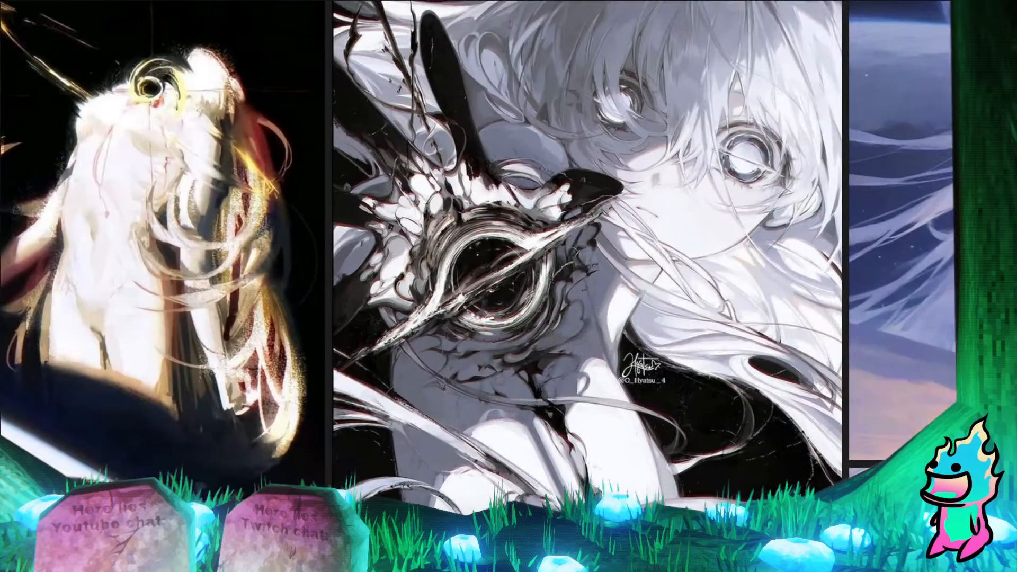
key("alt+Tab")
scroll(374, 238, "up", 7)
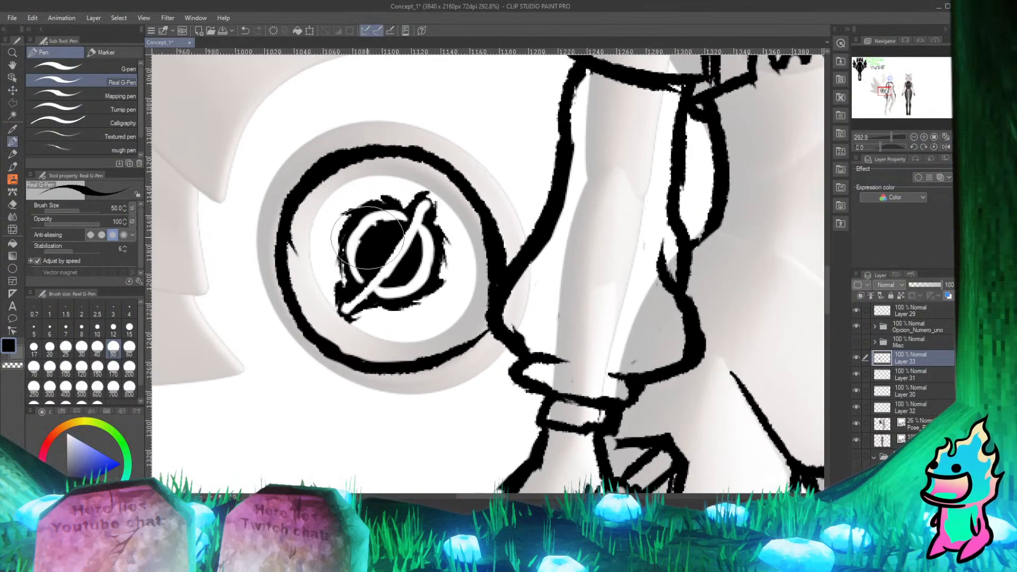
key("e")
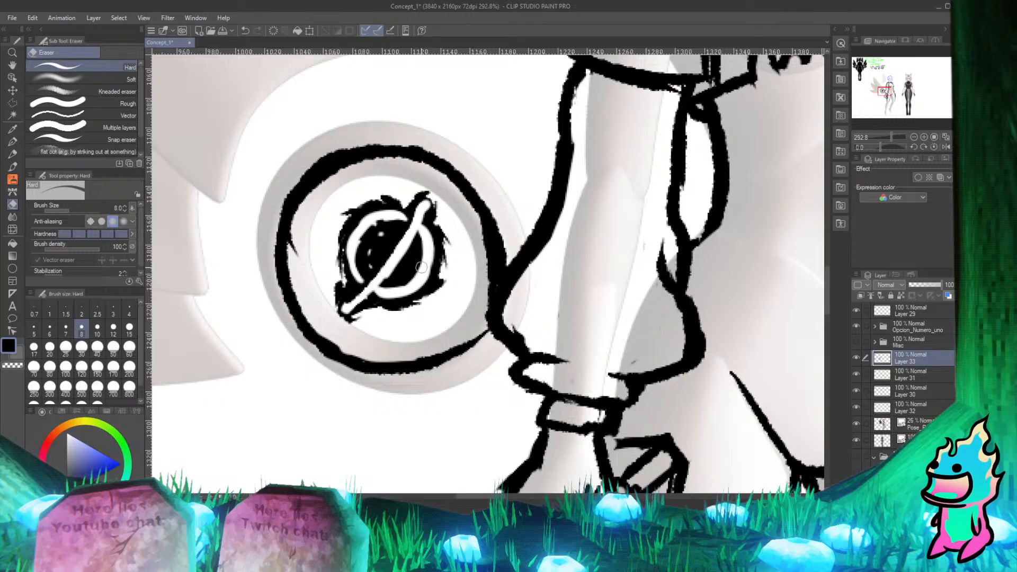
key("p")
key("e")
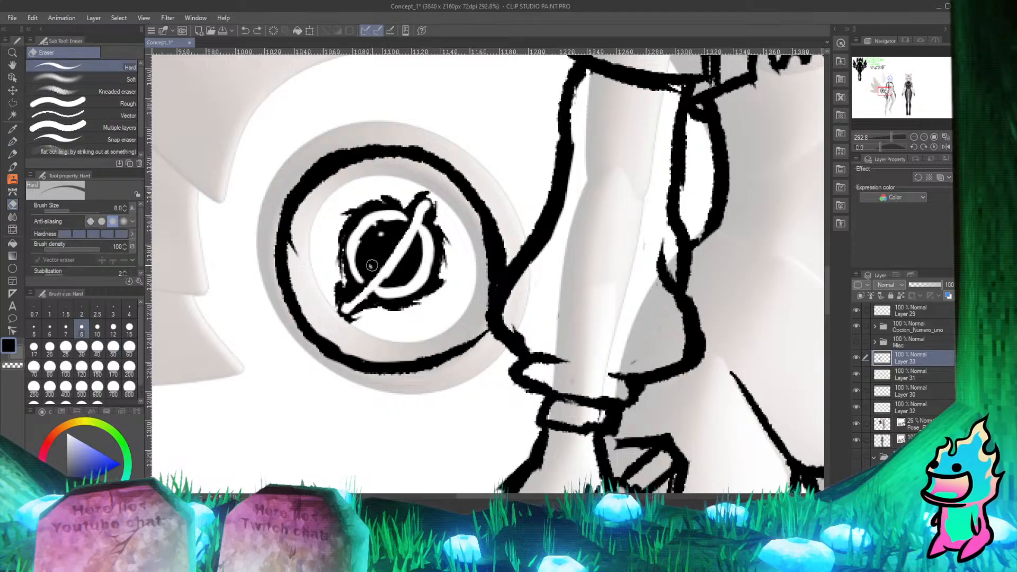
key("p")
key("ctrl+z")
key("e")
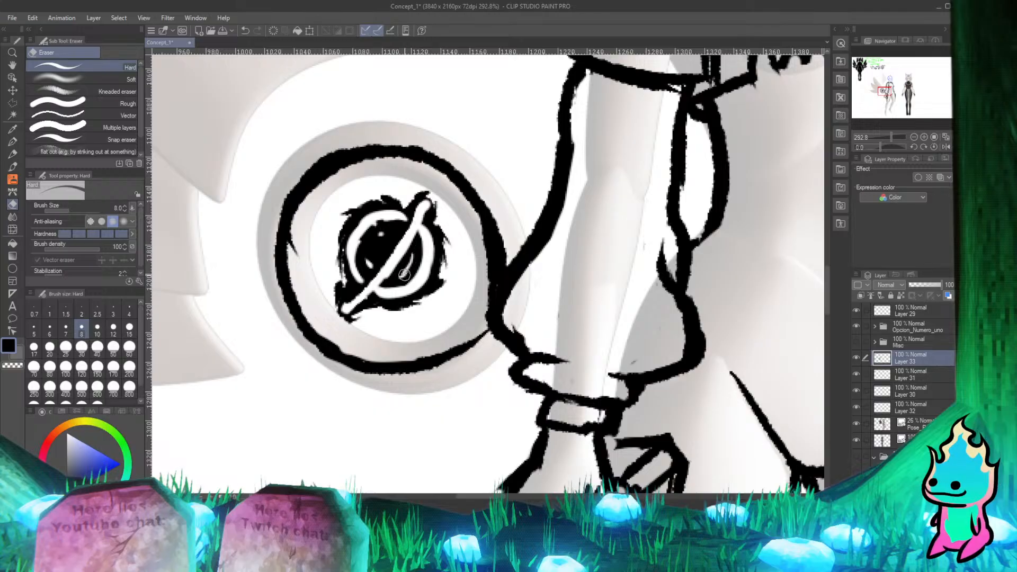
key("p")
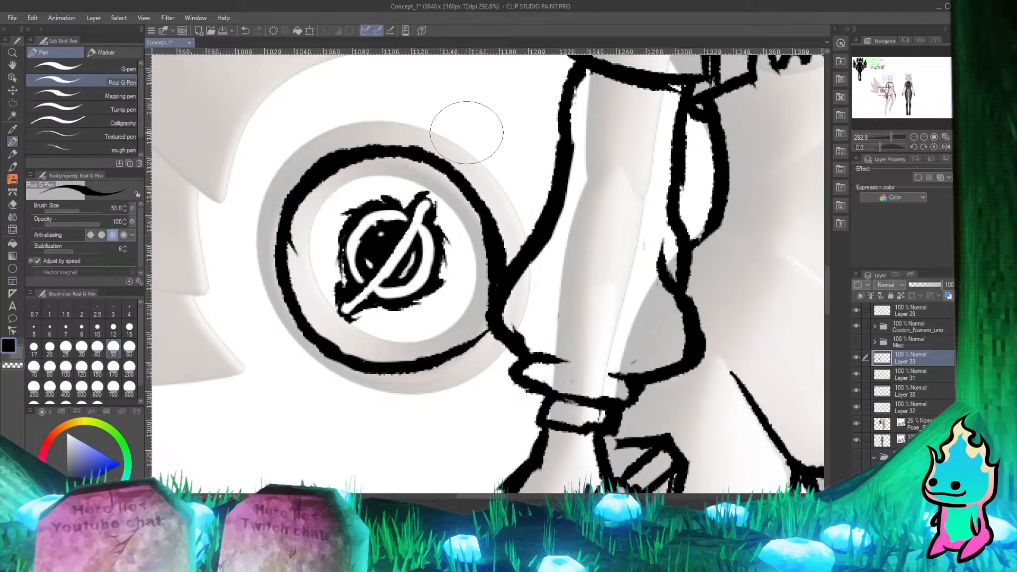
Step: Fill the area around the core out to the disc's inner rim with rough black strokes, and erase thin broken streaks circling through it
mouse_move(352, 198)
left_mouse_down()
mouse_move(371, 193)
mouse_move(358, 189)
mouse_move(399, 186)
mouse_move(407, 199)
mouse_move(408, 185)
mouse_move(412, 202)
mouse_move(447, 194)
mouse_move(431, 179)
mouse_move(455, 240)
mouse_move(443, 220)
mouse_move(470, 240)
mouse_move(454, 237)
mouse_move(464, 257)
mouse_move(454, 249)
mouse_move(450, 259)
mouse_move(458, 274)
mouse_move(456, 253)
mouse_move(470, 271)
mouse_move(451, 273)
mouse_move(461, 268)
mouse_move(458, 289)
mouse_move(428, 298)
mouse_move(462, 288)
mouse_move(426, 327)
mouse_move(418, 311)
mouse_move(453, 311)
mouse_move(445, 320)
mouse_move(394, 323)
mouse_move(415, 332)
mouse_move(378, 316)
mouse_move(404, 333)
mouse_move(379, 336)
mouse_move(451, 318)
mouse_move(439, 323)
mouse_move(468, 278)
mouse_move(461, 217)
mouse_move(472, 258)
mouse_move(450, 296)
mouse_move(318, 244)
mouse_move(324, 287)
mouse_move(317, 237)
mouse_move(328, 223)
mouse_move(318, 249)
mouse_move(339, 212)
mouse_move(323, 214)
mouse_move(339, 199)
mouse_move(377, 188)
mouse_move(350, 185)
mouse_move(423, 167)
mouse_move(464, 191)
left_mouse_up()
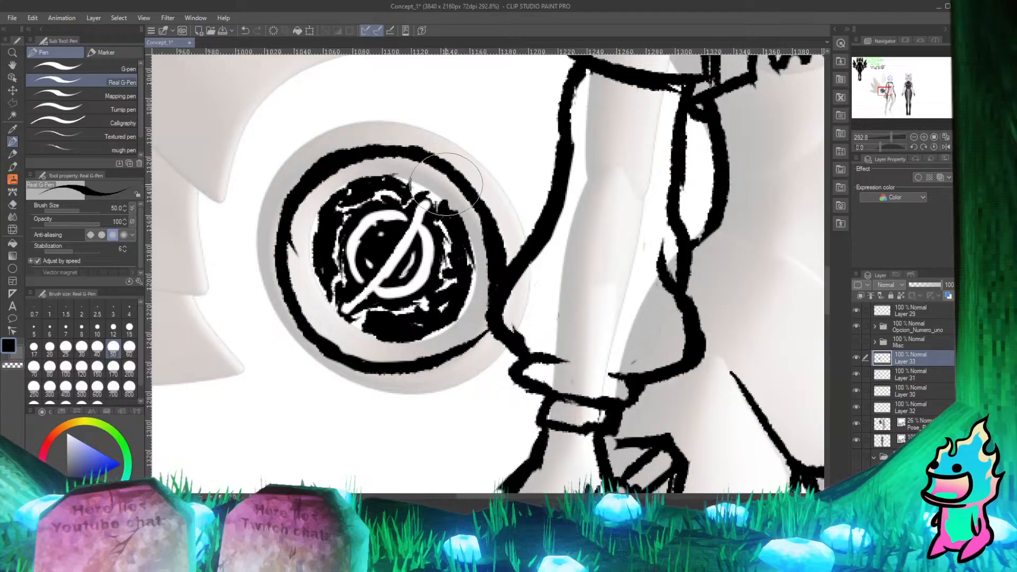
key("e")
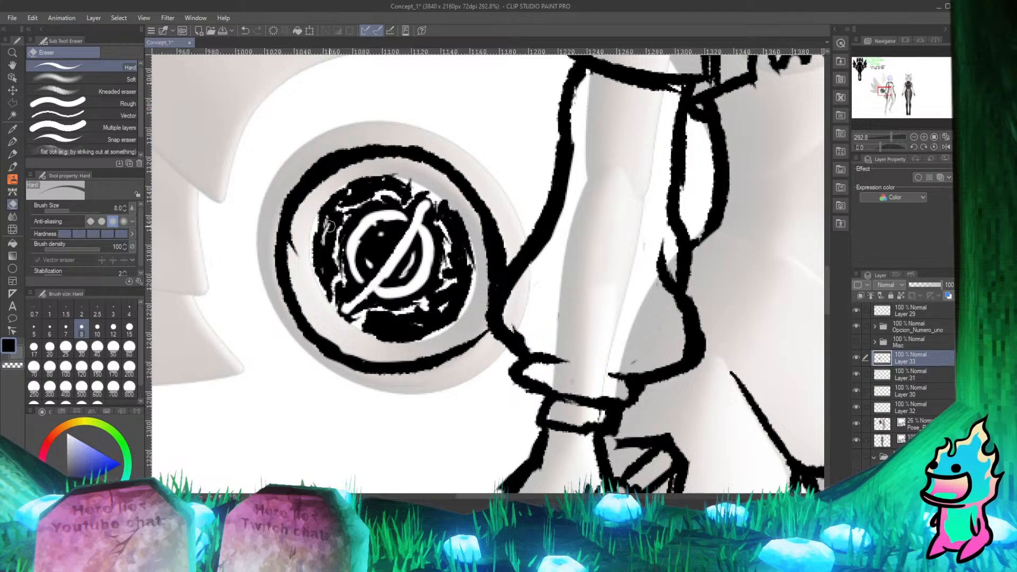
key("p")
key("e")
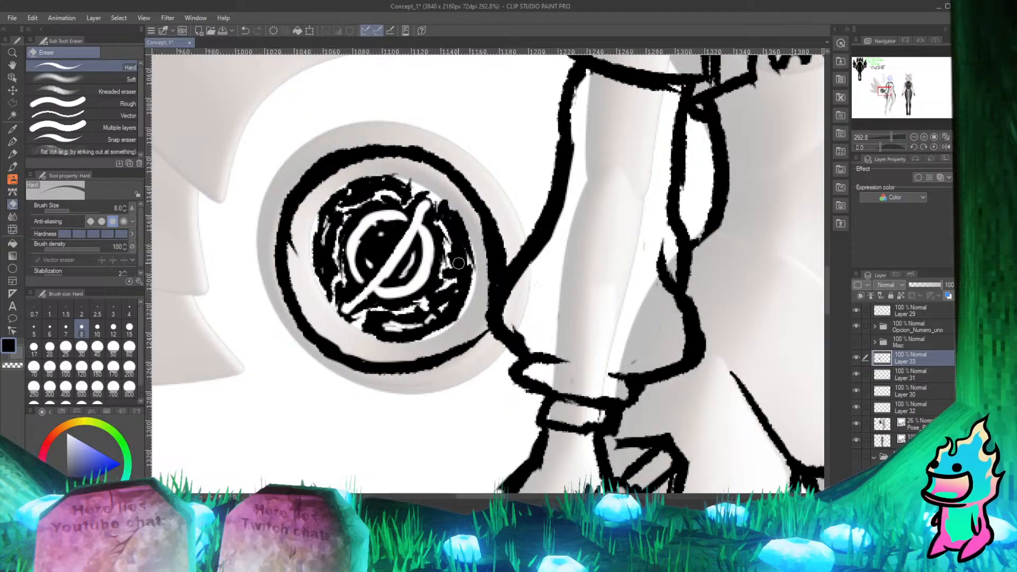
key("p")
Step: Examine how the black-hole core reads beside the full figure and the reference character at several magnifications
scroll(371, 169, "down", 5)
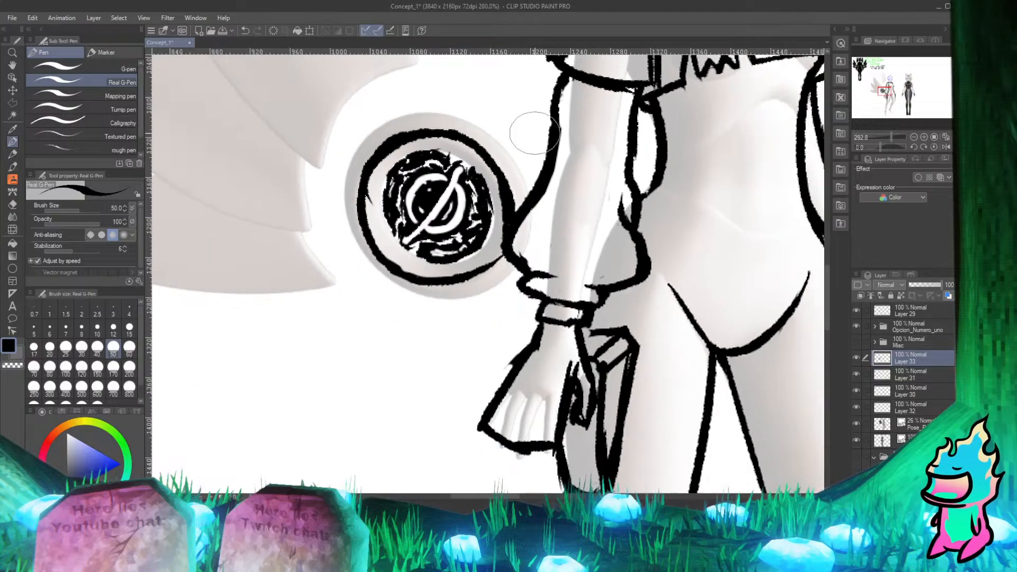
scroll(371, 169, "down", 3)
scroll(403, 212, "up", 3)
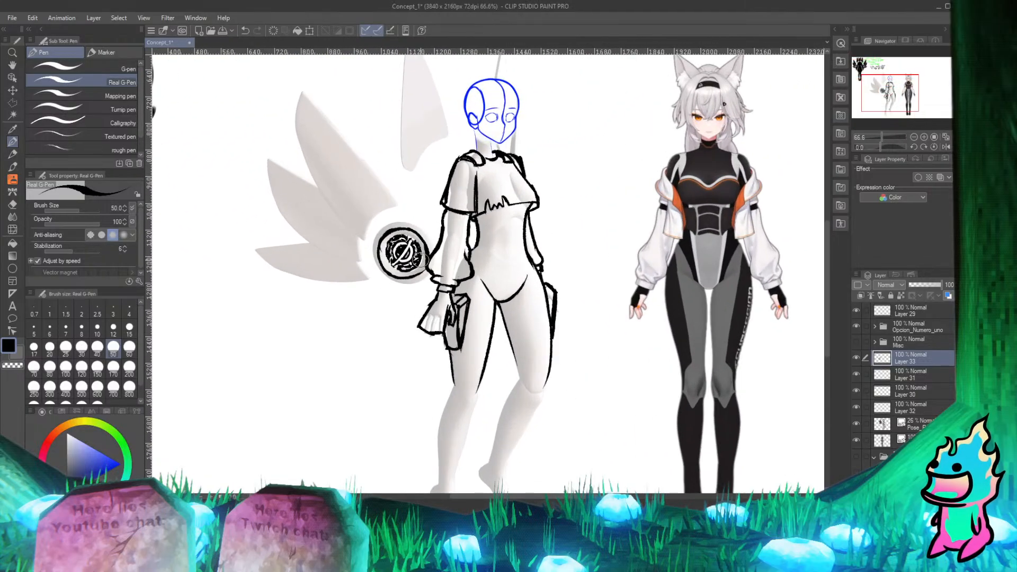
scroll(414, 229, "down", 2)
scroll(414, 229, "up", 3)
scroll(403, 254, "down", 3)
scroll(384, 342, "up", 5)
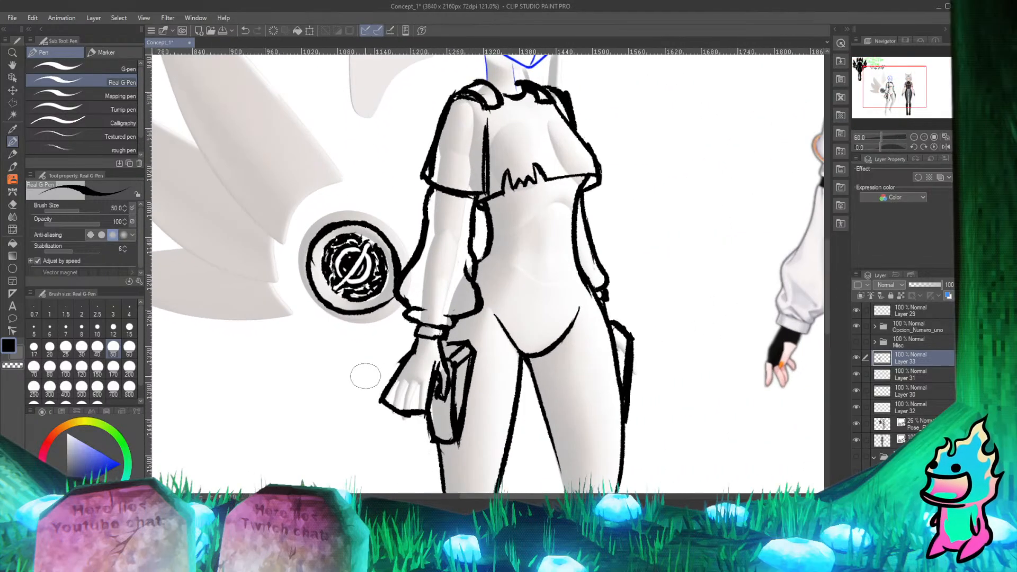
scroll(385, 342, "down", 3)
scroll(371, 333, "up", 2)
scroll(366, 328, "down", 2)
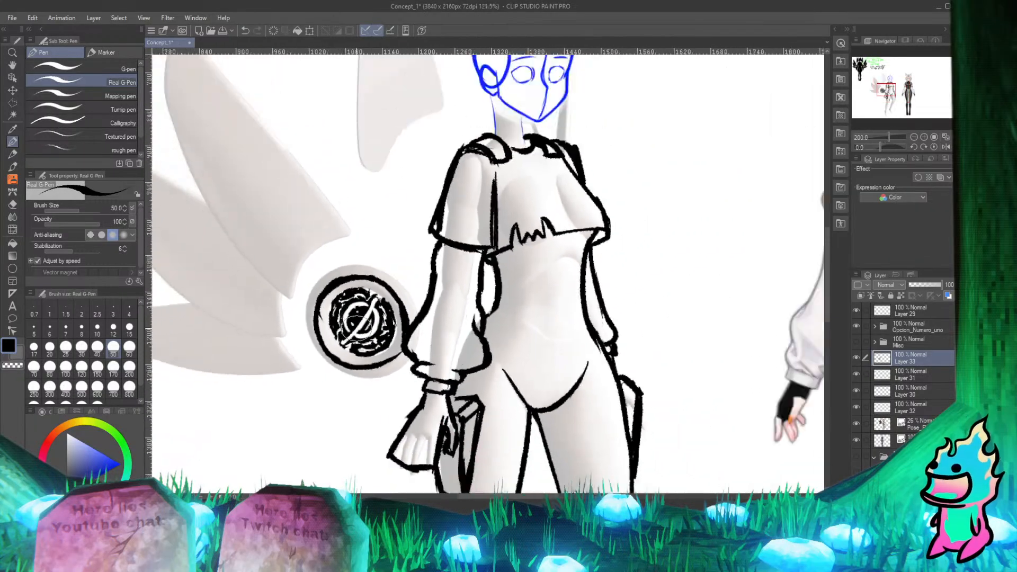
scroll(361, 326, "up", 1)
scroll(360, 331, "down", 2)
scroll(355, 323, "up", 3)
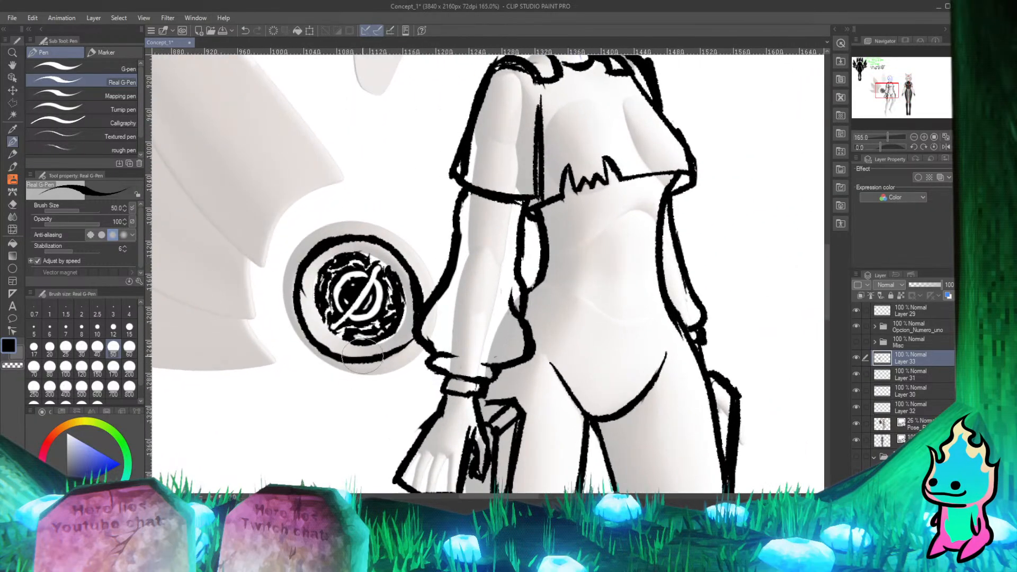
scroll(344, 361, "down", 4)
scroll(367, 342, "down", 4)
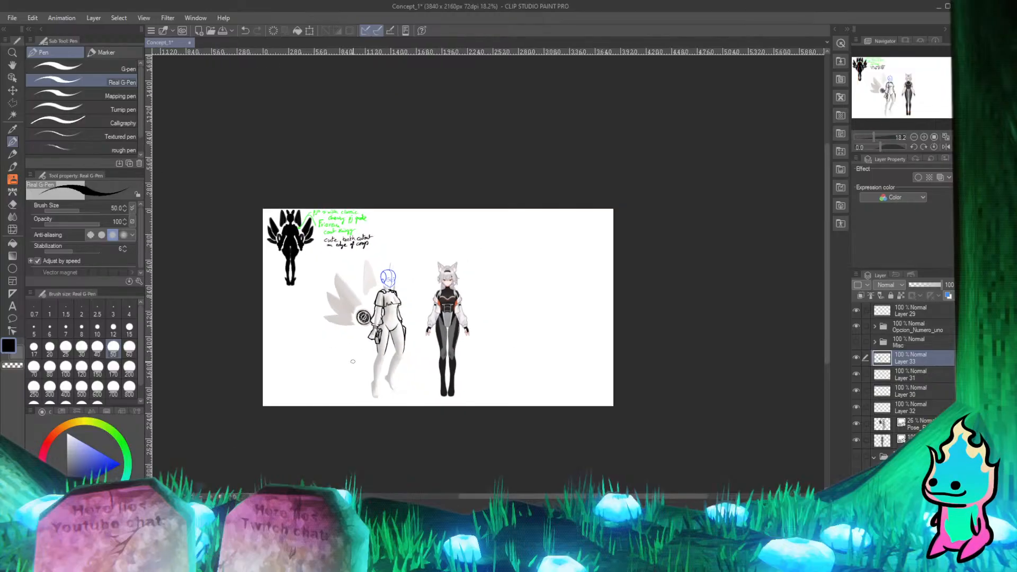
scroll(372, 337, "up", 5)
scroll(376, 355, "up", 4)
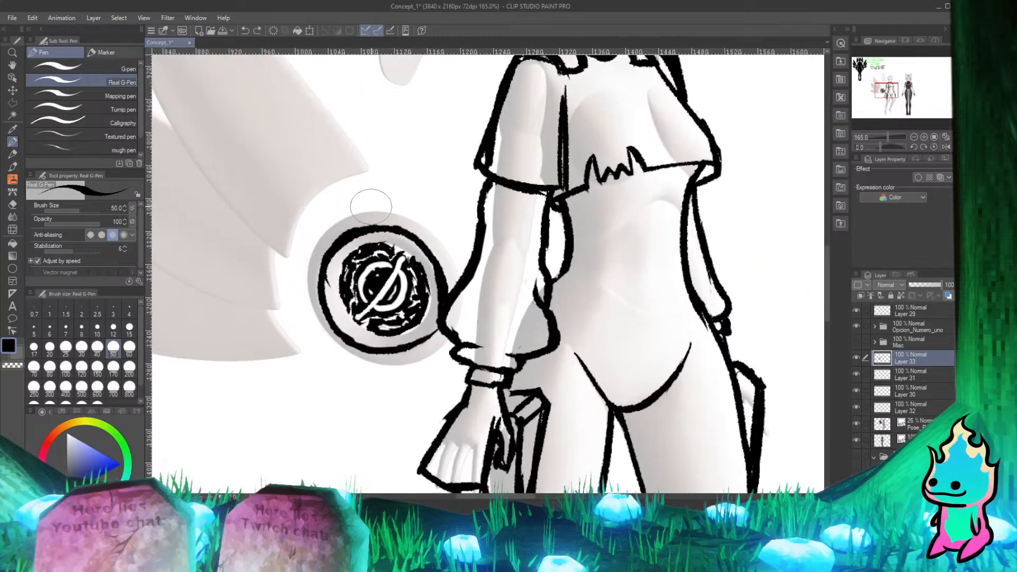
mouse_move(363, 215)
left_mouse_down()
mouse_move(314, 253)
mouse_move(321, 327)
mouse_move(327, 235)
mouse_move(311, 286)
left_mouse_up()
mouse_move(364, 215)
left_mouse_down()
mouse_move(331, 229)
mouse_move(330, 342)
left_mouse_up()
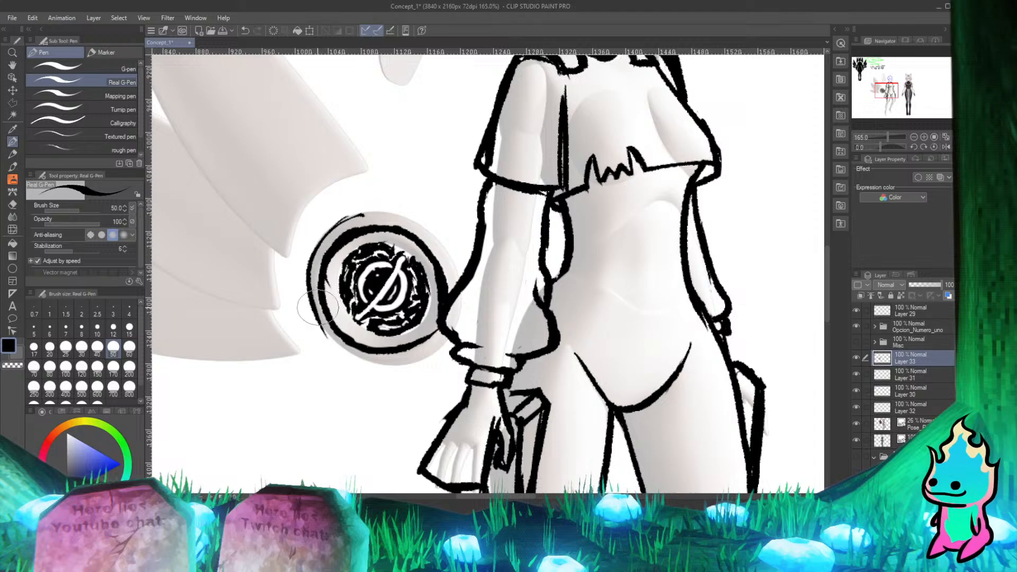
key("ctrl+z")
left_click_drag(312, 260, 353, 360)
key("ctrl+z")
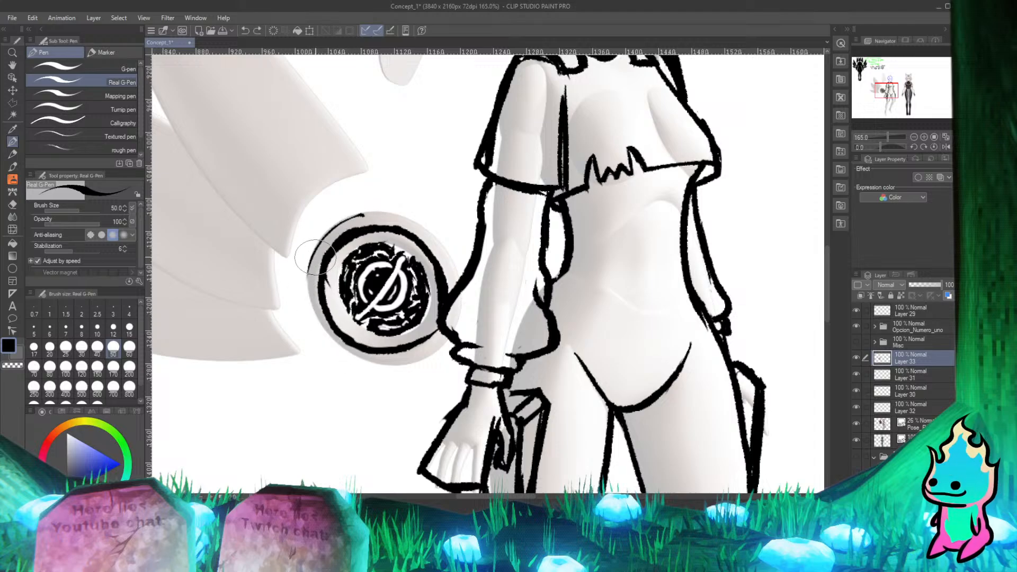
left_click_drag(310, 270, 358, 366)
key("ctrl+z")
left_click_drag(310, 256, 323, 325)
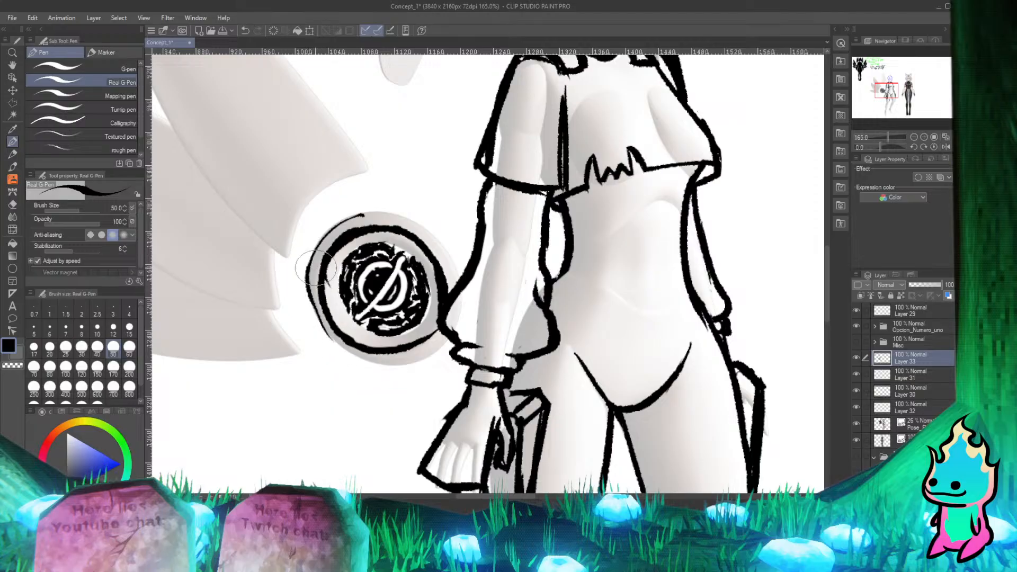
key("ctrl+z")
left_click_drag(309, 264, 338, 352)
key("ctrl+z")
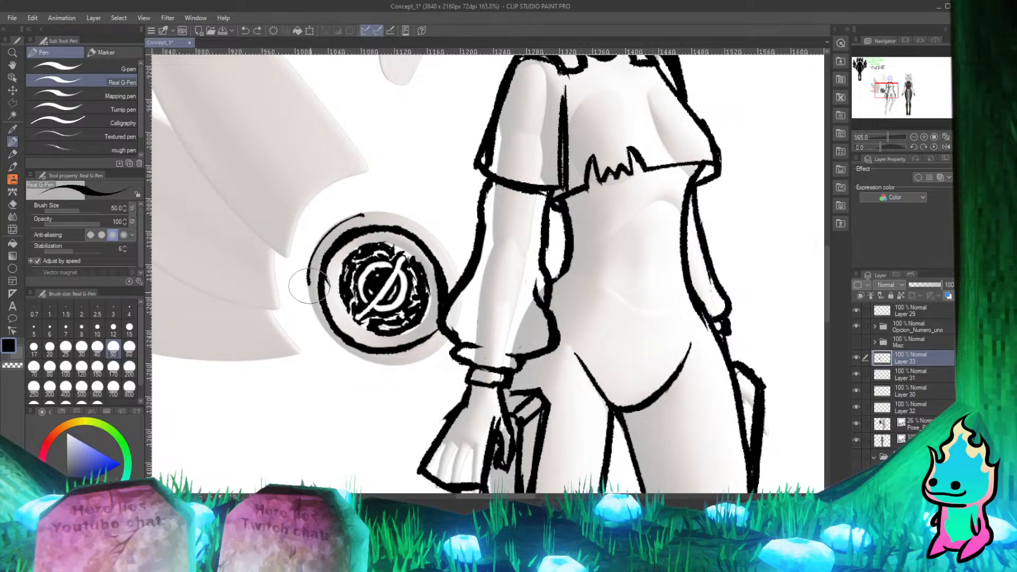
left_click_drag(309, 286, 347, 354)
key("ctrl+z")
mouse_move(309, 267)
left_mouse_down()
mouse_move(311, 303)
mouse_move(345, 353)
left_mouse_up()
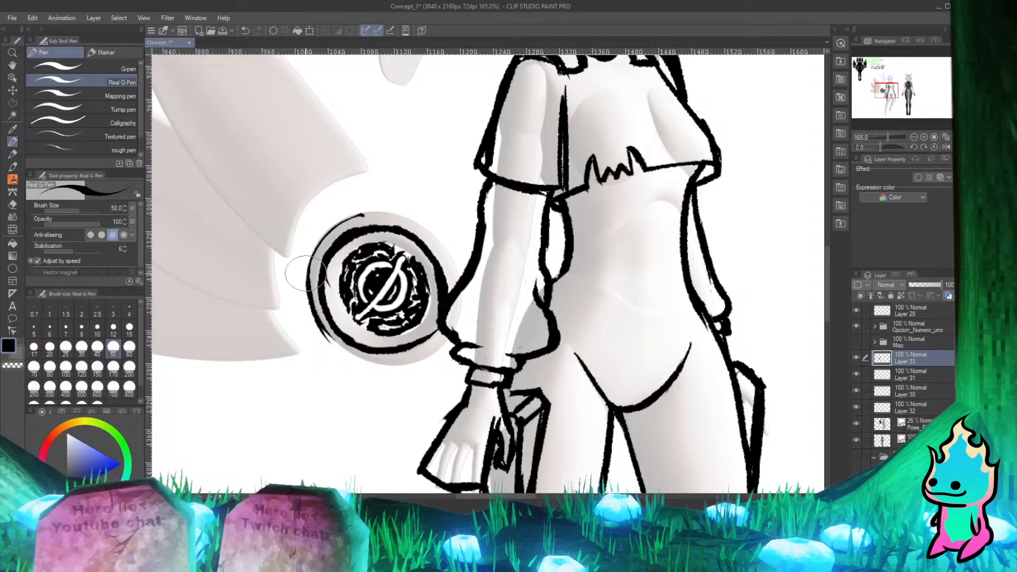
key("ctrl+z")
mouse_move(307, 270)
left_mouse_down()
mouse_move(351, 351)
mouse_move(319, 319)
mouse_move(342, 348)
left_mouse_up()
key("ctrl+z")
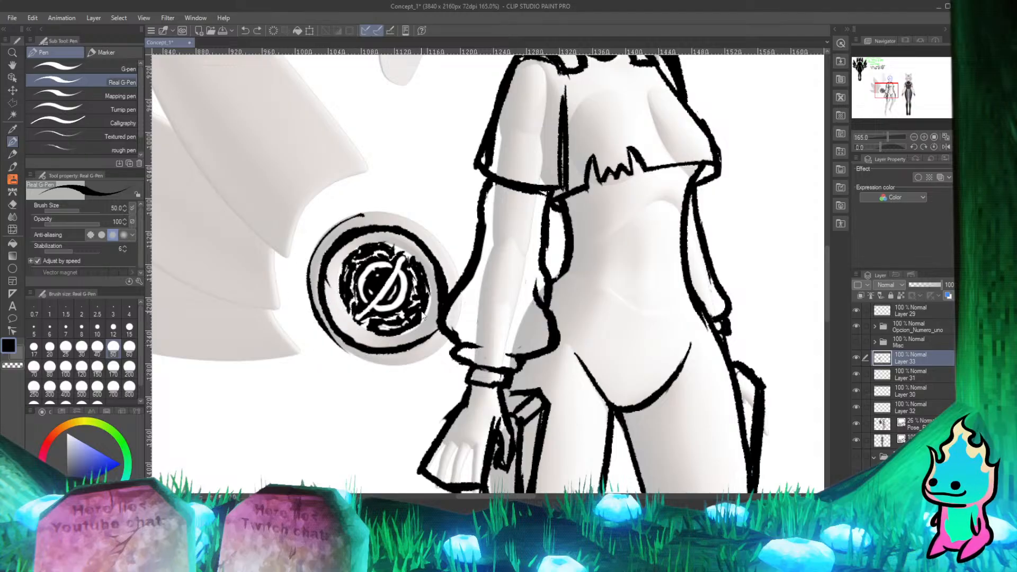
Step: Erase the thick black ring and stray outline strokes on the disc's rim, keeping the black-hole core
key("e")
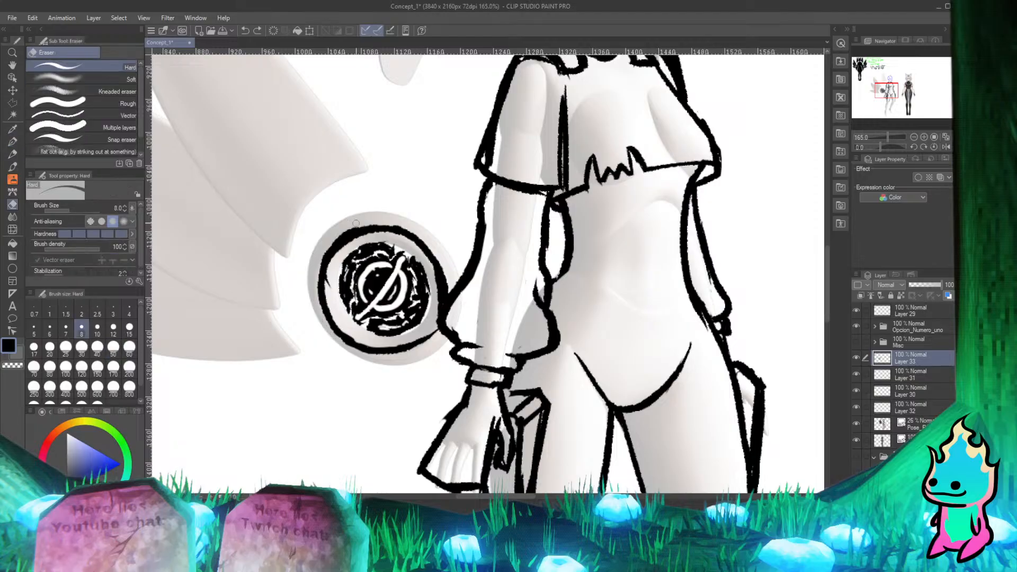
mouse_move(319, 264)
left_mouse_down()
mouse_move(360, 237)
mouse_move(341, 244)
mouse_move(327, 316)
left_mouse_up()
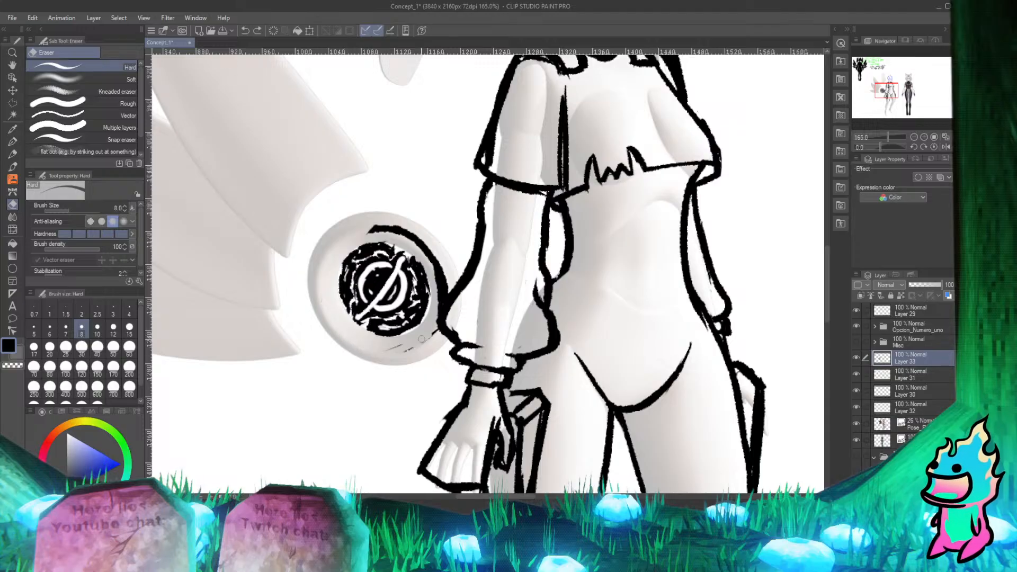
left_click_drag(379, 345, 434, 336)
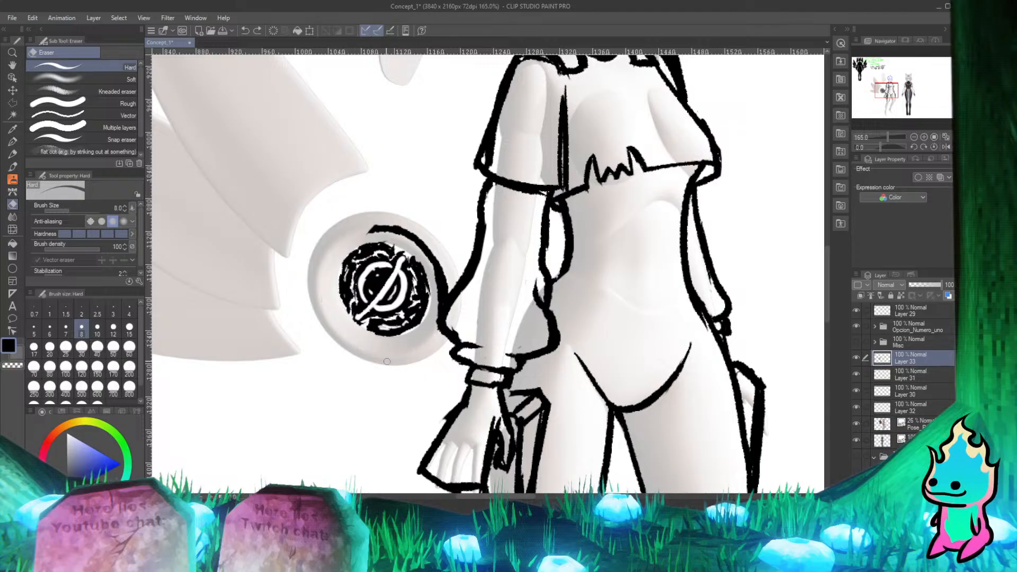
mouse_move(370, 229)
left_mouse_down()
mouse_move(394, 225)
mouse_move(432, 256)
left_mouse_up()
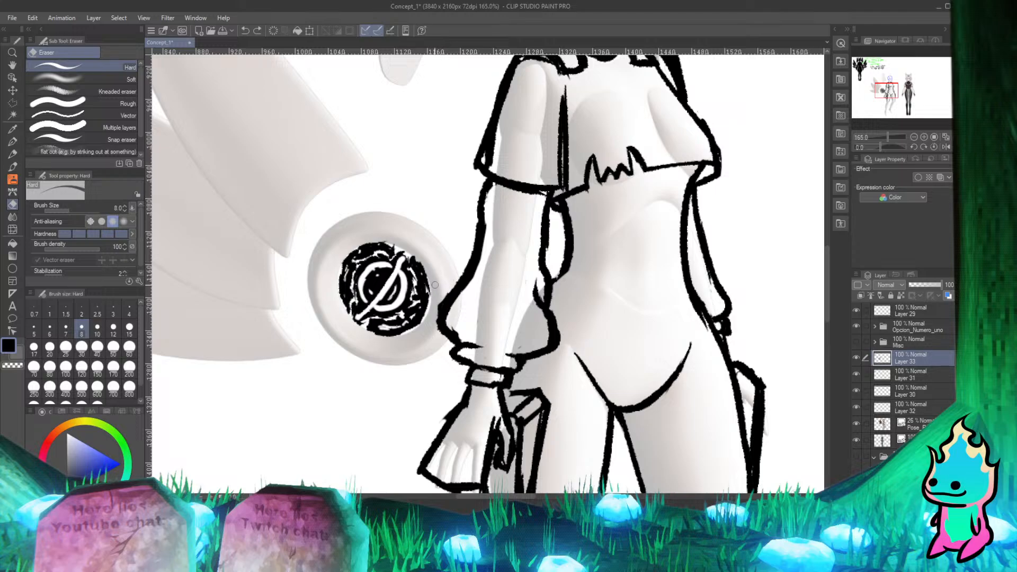
key("p")
Step: Raise the opacity of the pose model layer to 89%
scroll(459, 210, "down", 5)
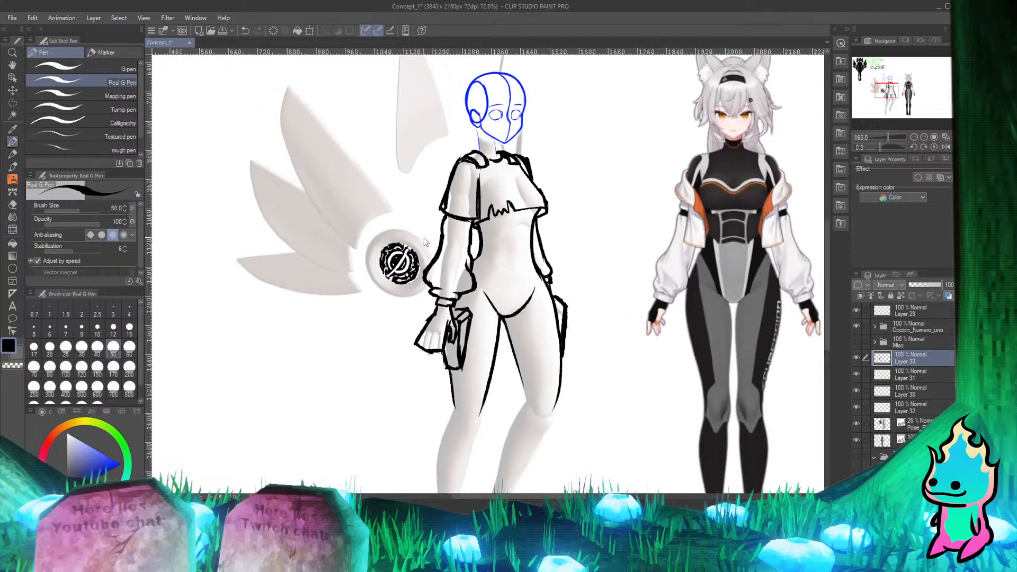
scroll(402, 283, "up", 8)
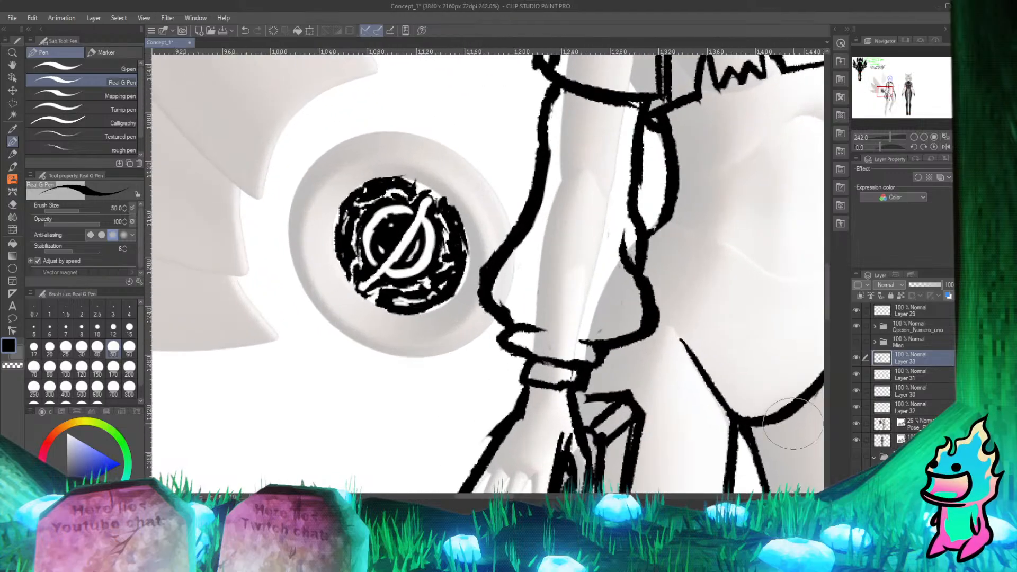
left_click(918, 424)
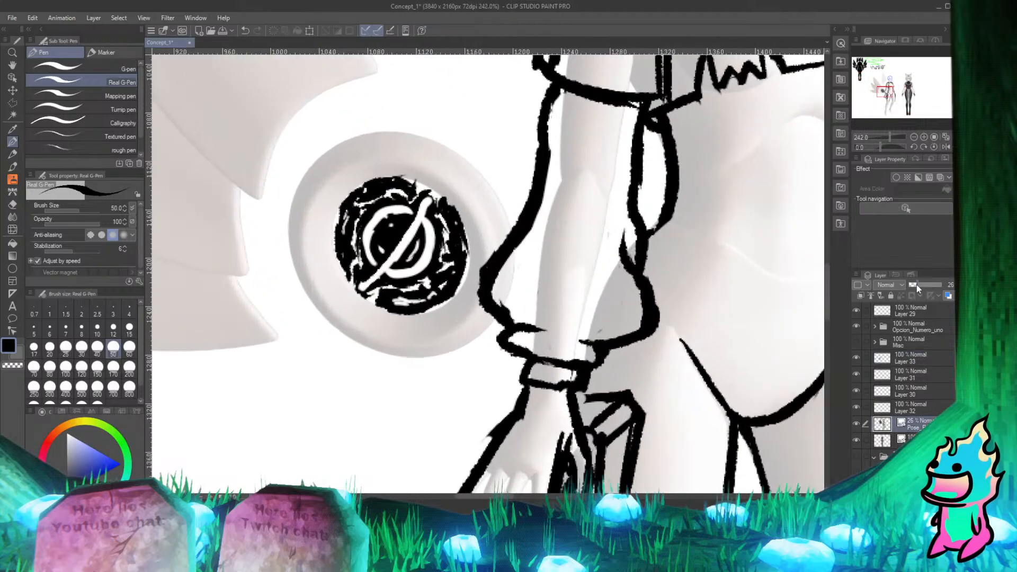
left_click_drag(917, 285, 939, 280)
scroll(421, 320, "down", 1)
scroll(420, 320, "up", 2)
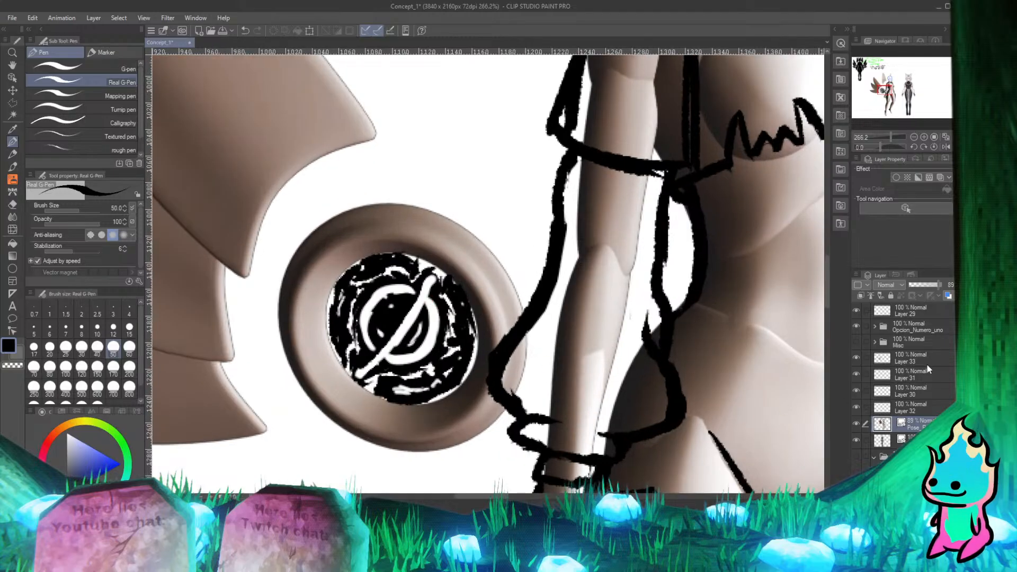
Step: On Layer 33, draw a thin black arc along the inner ridge of the disc's rim, on its upper side facing the wing
left_click(902, 360)
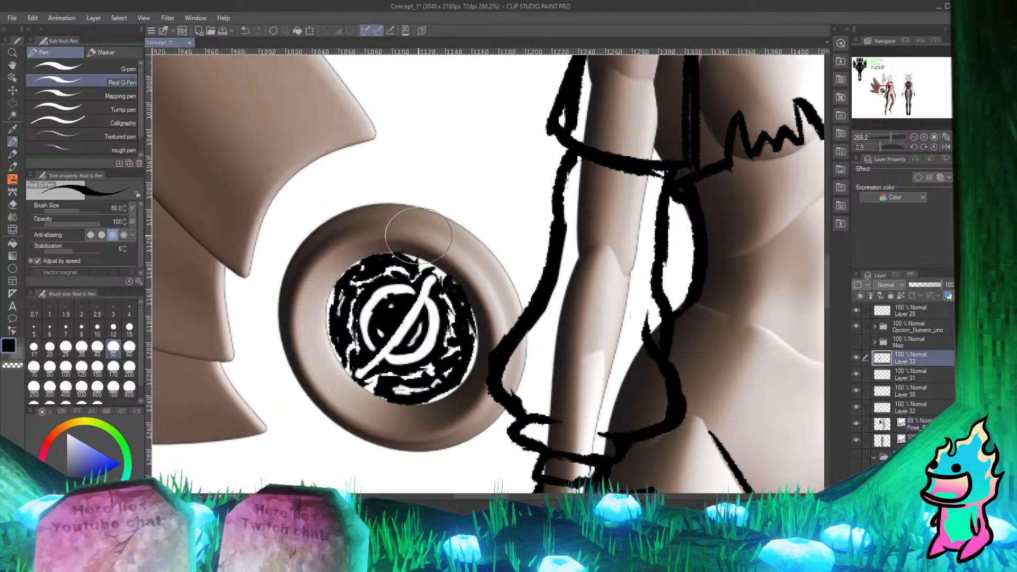
mouse_move(392, 233)
left_mouse_down()
mouse_move(346, 244)
mouse_move(301, 299)
left_mouse_up()
key("ctrl+z")
mouse_move(402, 234)
left_mouse_down()
mouse_move(337, 251)
mouse_move(300, 319)
left_mouse_up()
key("ctrl+z")
mouse_move(401, 234)
left_mouse_down()
mouse_move(362, 239)
mouse_move(303, 309)
left_mouse_up()
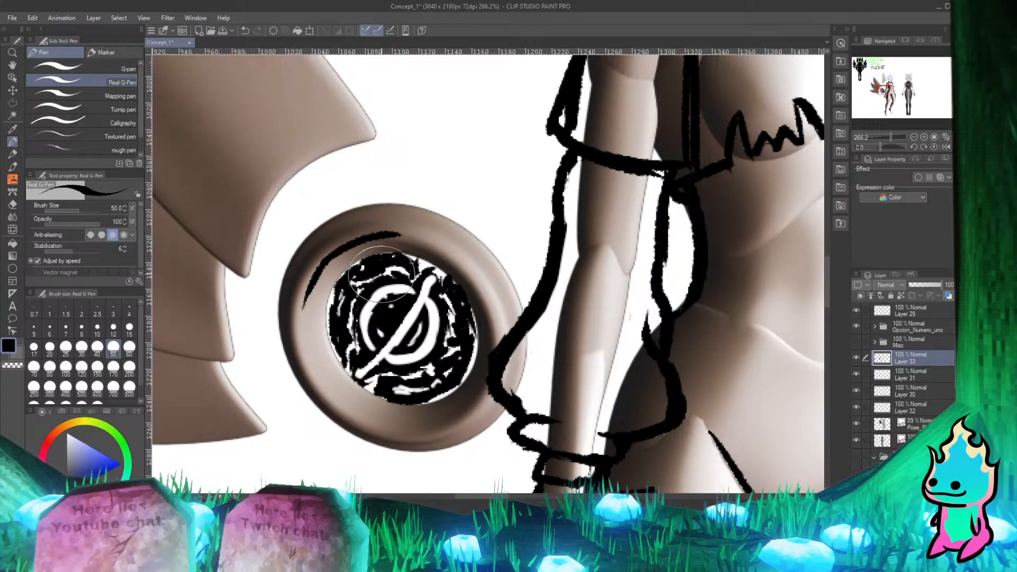
key("ctrl+z")
mouse_move(402, 233)
left_mouse_down()
mouse_move(360, 237)
mouse_move(320, 261)
mouse_move(303, 325)
left_mouse_up()
key("ctrl+z")
mouse_move(351, 239)
left_mouse_down()
mouse_move(318, 258)
mouse_move(289, 321)
left_mouse_up()
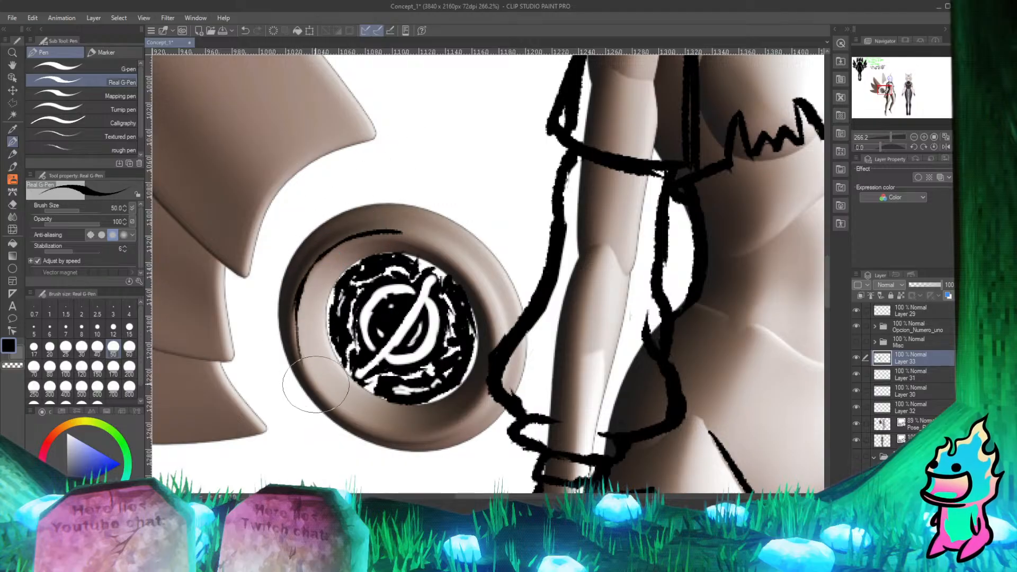
key("ctrl+z")
Step: Continue the thin ridge line down the wing side of the disc, redrawing the stroke until its curve follows the rim
left_click_drag(293, 303, 324, 394)
key("ctrl+z")
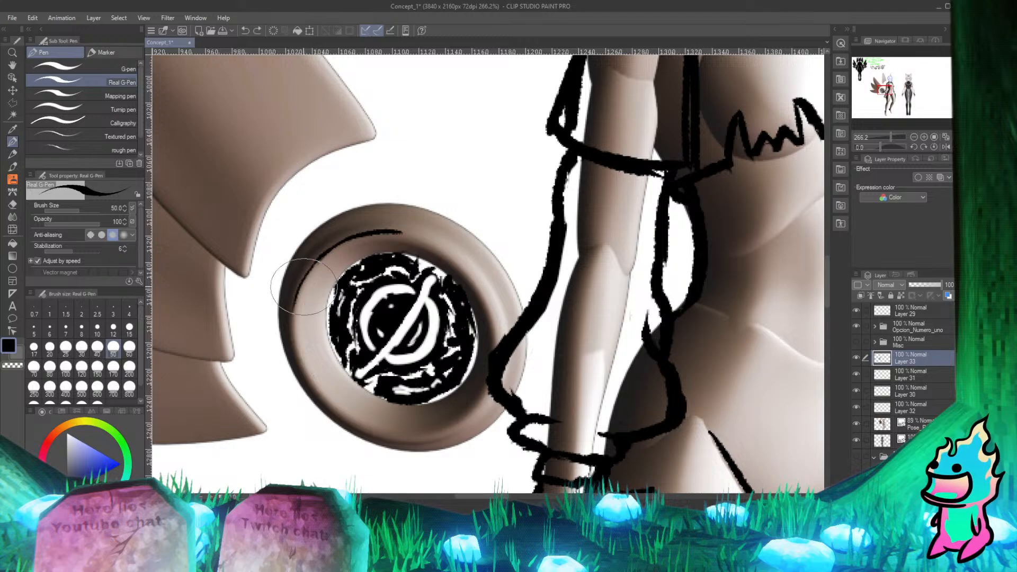
left_click_drag(300, 294, 308, 364)
key("ctrl+z")
mouse_move(301, 290)
left_mouse_down()
mouse_move(294, 318)
mouse_move(318, 389)
left_mouse_up()
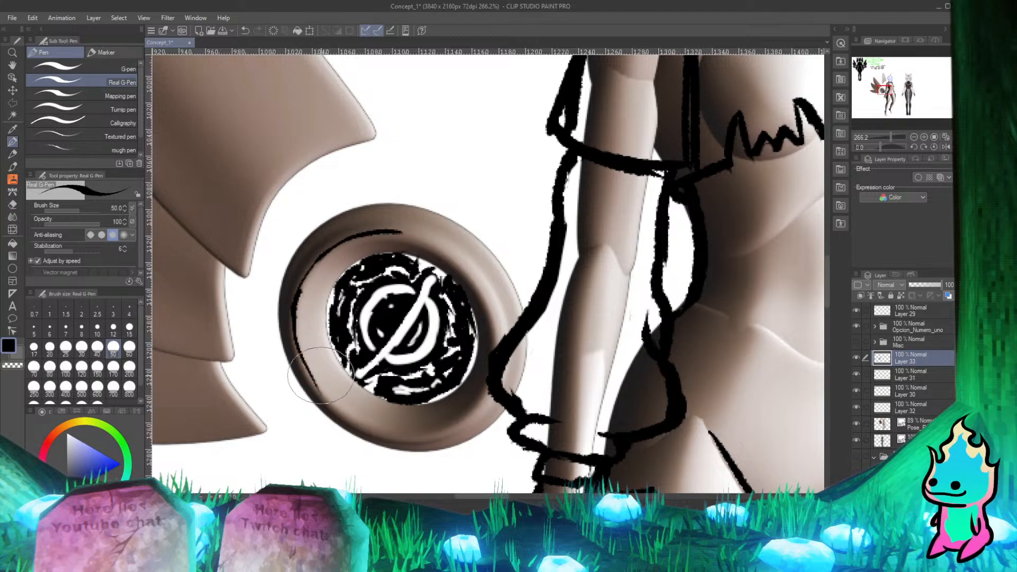
key("ctrl+z")
mouse_move(296, 298)
left_mouse_down()
mouse_move(294, 329)
mouse_move(324, 396)
left_mouse_up()
key("ctrl+z")
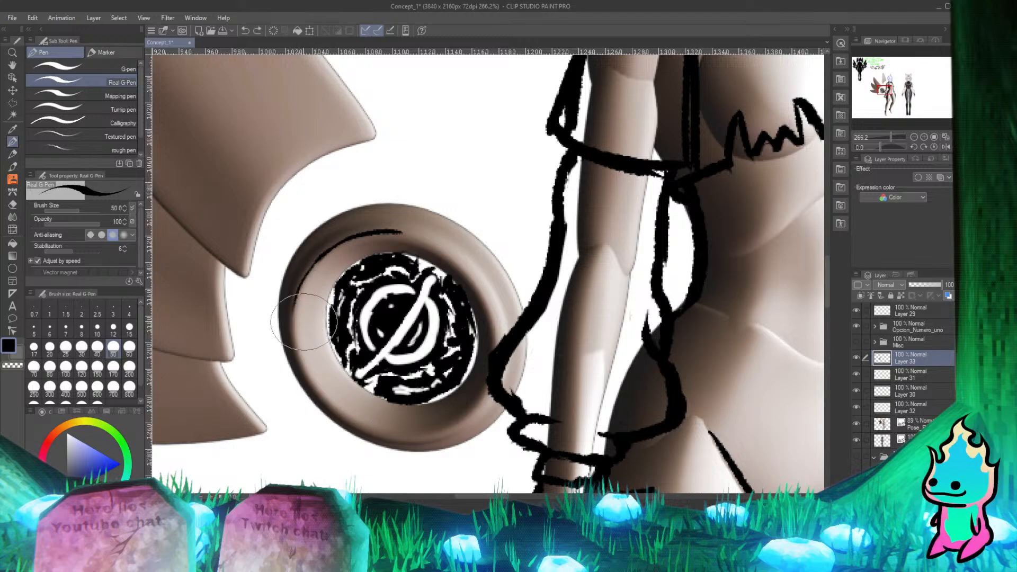
mouse_move(297, 298)
left_mouse_down()
mouse_move(297, 337)
mouse_move(333, 401)
left_mouse_up()
key("ctrl+z")
mouse_move(297, 297)
left_mouse_down()
mouse_move(298, 350)
mouse_move(323, 393)
left_mouse_up()
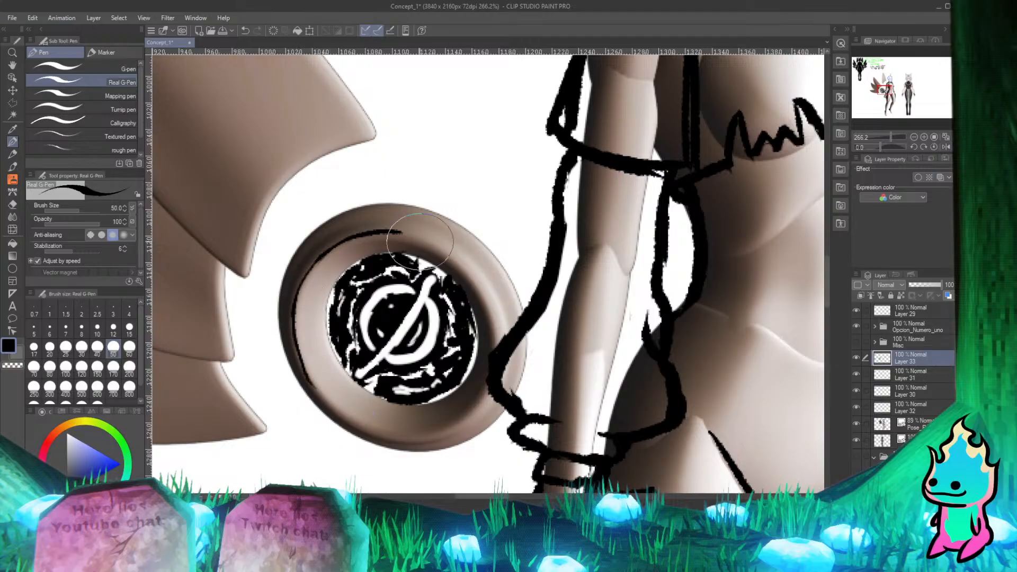
Step: Extend the thin ridge line across the disc's upper edge and down the side facing the arm
left_click(947, 148)
left_click_drag(582, 233, 508, 277)
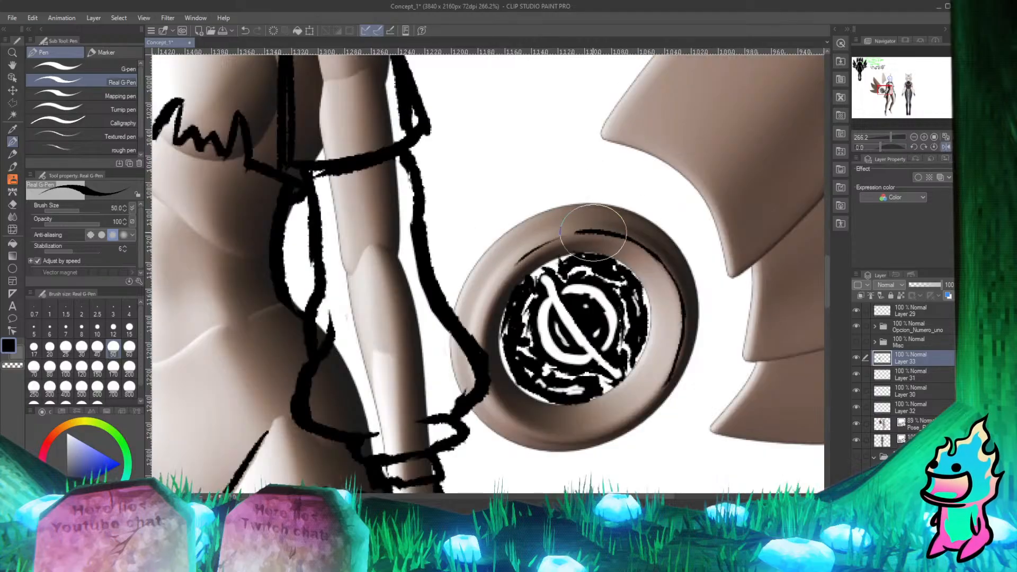
key("ctrl+z")
left_click_drag(588, 234, 514, 272)
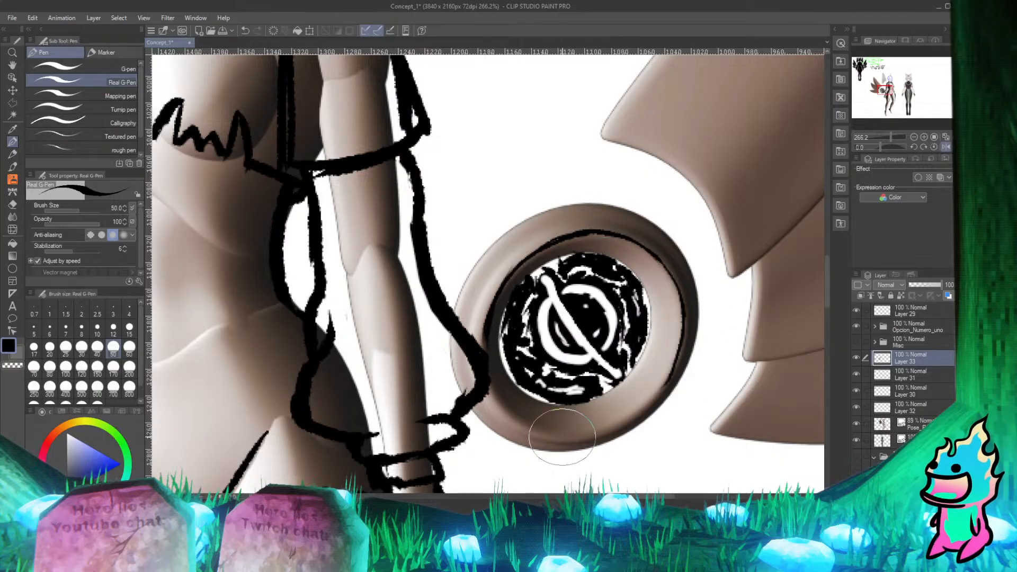
Step: Draw the ridge line along the disc's lower edge, curving from beside the jacket sleeve toward the wing
left_click(946, 147)
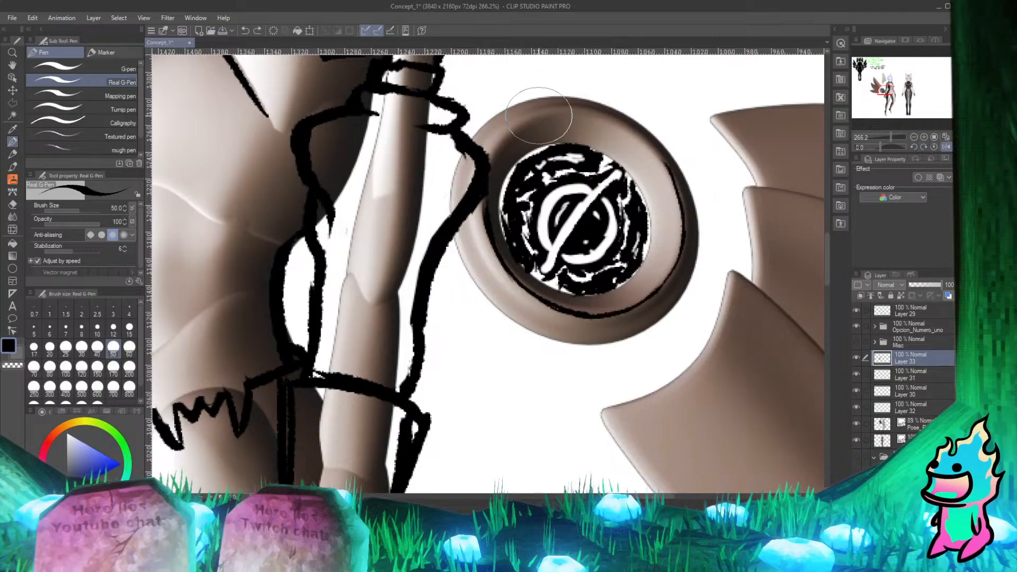
mouse_move(546, 110)
left_mouse_down()
mouse_move(522, 125)
mouse_move(481, 186)
left_mouse_up()
key("ctrl+z")
left_click_drag(547, 110, 485, 179)
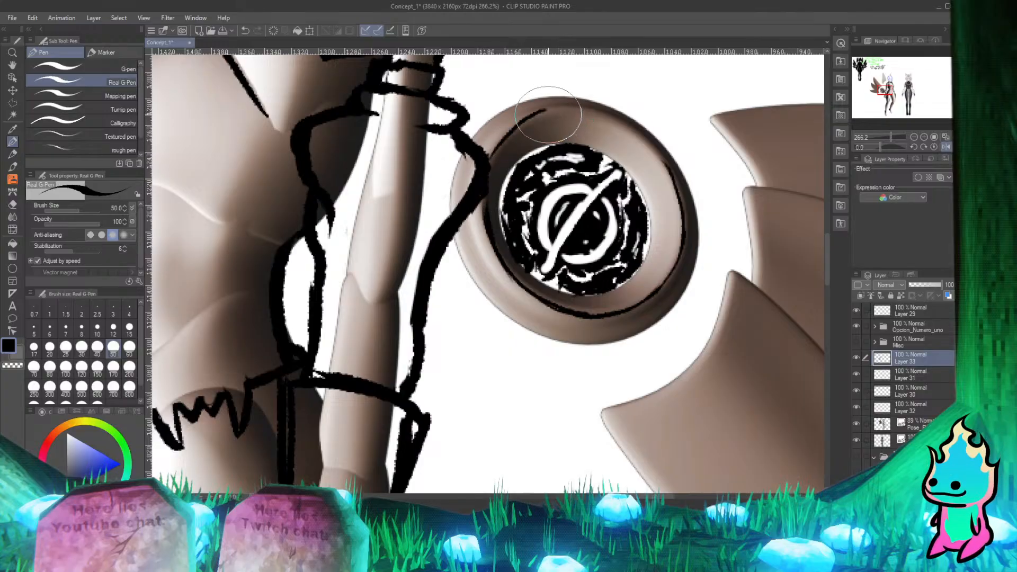
key("ctrl+z")
left_click_drag(554, 106, 488, 164)
left_click_drag(555, 106, 490, 159)
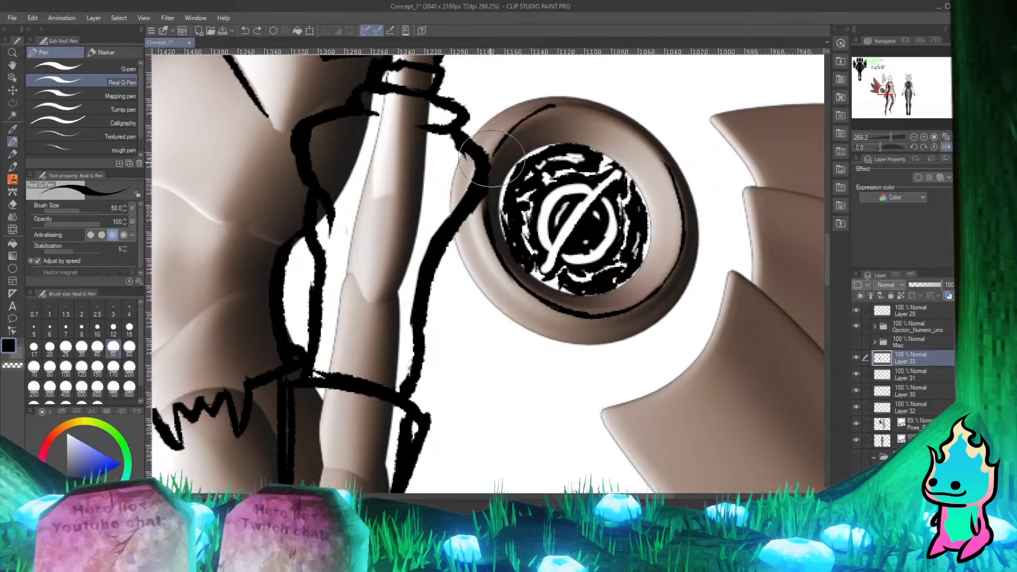
mouse_move(566, 108)
left_mouse_down()
mouse_move(527, 122)
mouse_move(501, 168)
left_mouse_up()
key("ctrl+z")
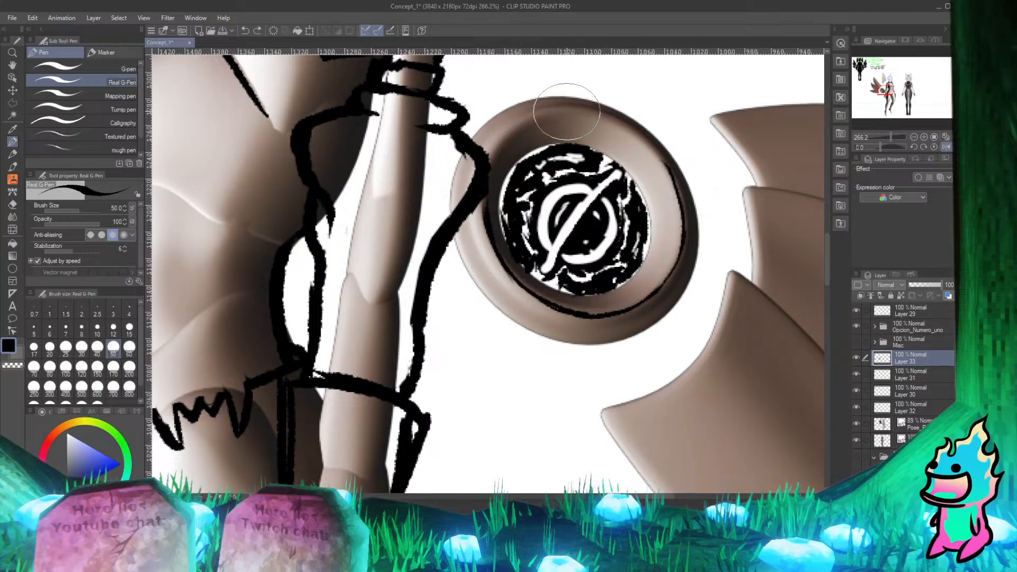
mouse_move(566, 107)
left_mouse_down()
mouse_move(532, 117)
mouse_move(483, 170)
left_mouse_up()
key("ctrl+z")
mouse_move(565, 107)
left_mouse_down()
mouse_move(491, 168)
mouse_move(514, 128)
mouse_move(594, 118)
mouse_move(535, 117)
mouse_move(580, 110)
left_mouse_up()
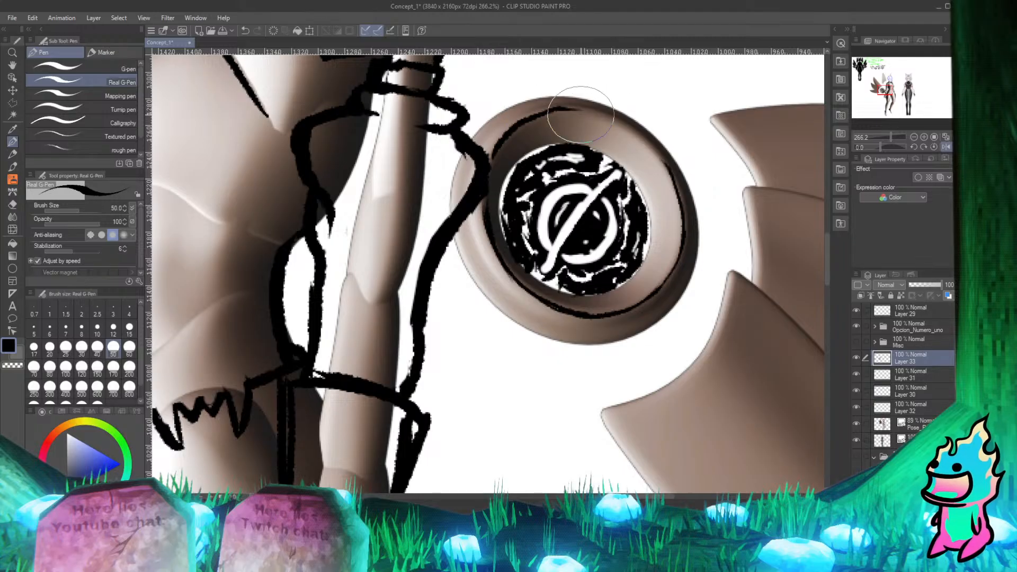
Step: Close the ridge line into a full ring by joining its ends along the disc's lower wing side
left_click(948, 148)
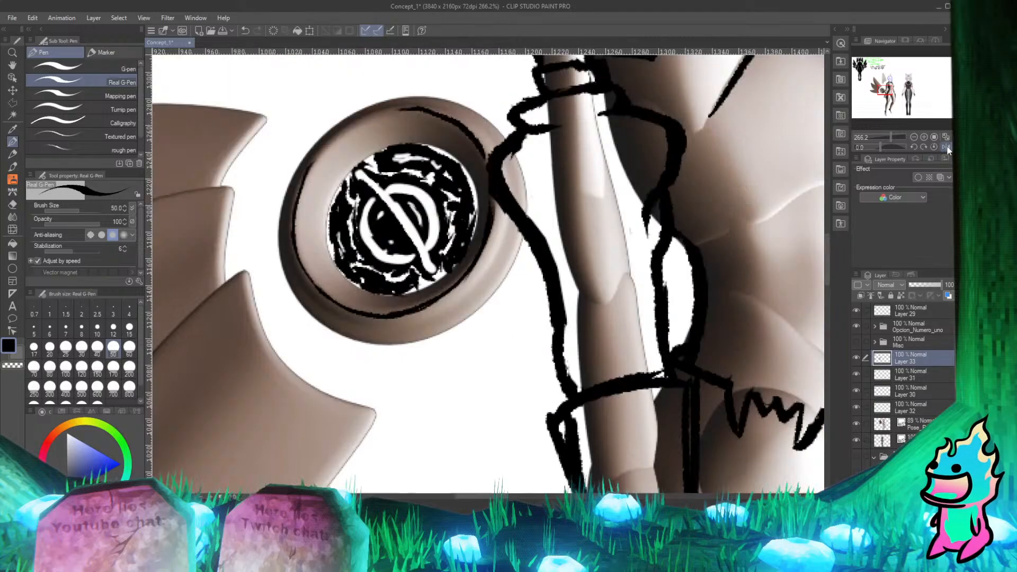
mouse_move(310, 171)
left_mouse_down()
mouse_move(368, 117)
mouse_move(439, 102)
mouse_move(378, 114)
mouse_move(310, 177)
mouse_move(363, 120)
mouse_move(445, 102)
mouse_move(368, 119)
mouse_move(309, 173)
left_mouse_up()
key("ctrl+z")
key("ctrl+z")
key("ctrl+z")
key("ctrl+z")
mouse_move(413, 107)
left_mouse_down()
mouse_move(307, 173)
mouse_move(363, 118)
mouse_move(386, 115)
mouse_move(343, 128)
mouse_move(424, 107)
left_mouse_up()
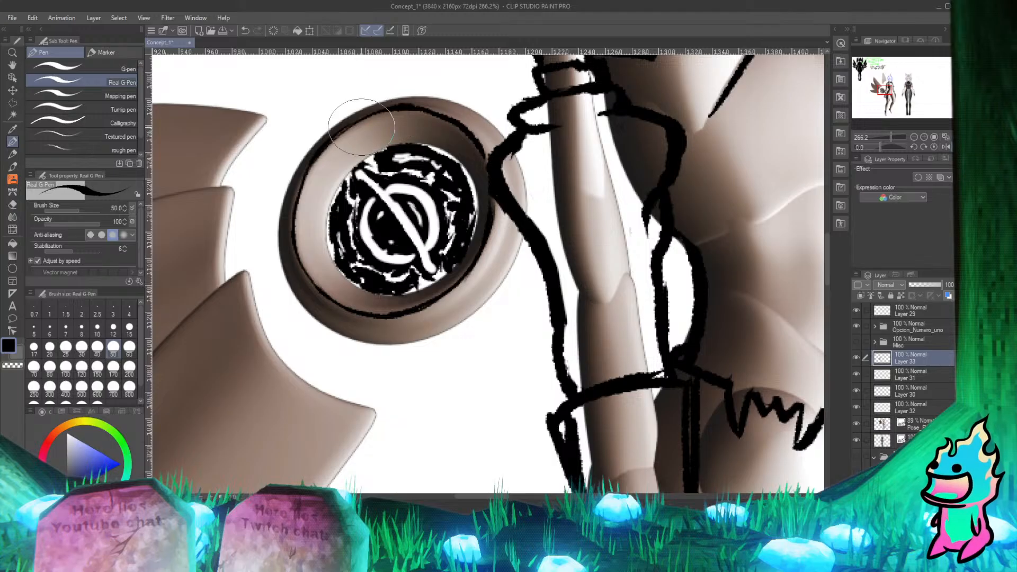
left_click_drag(400, 106, 426, 108)
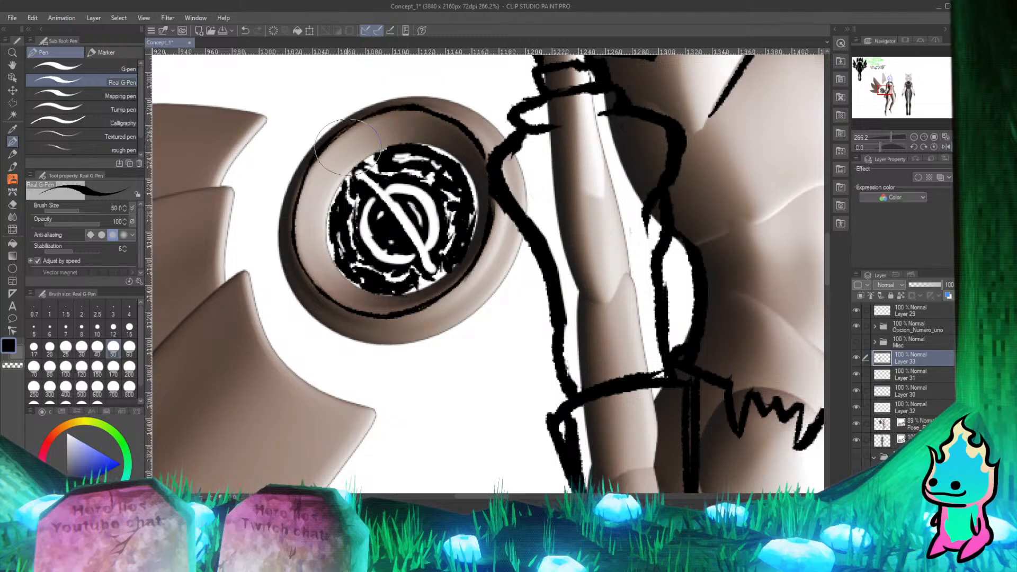
Step: Thin the overly thick joint of the ridge line at the disc's lower edge with the hard eraser
key("e")
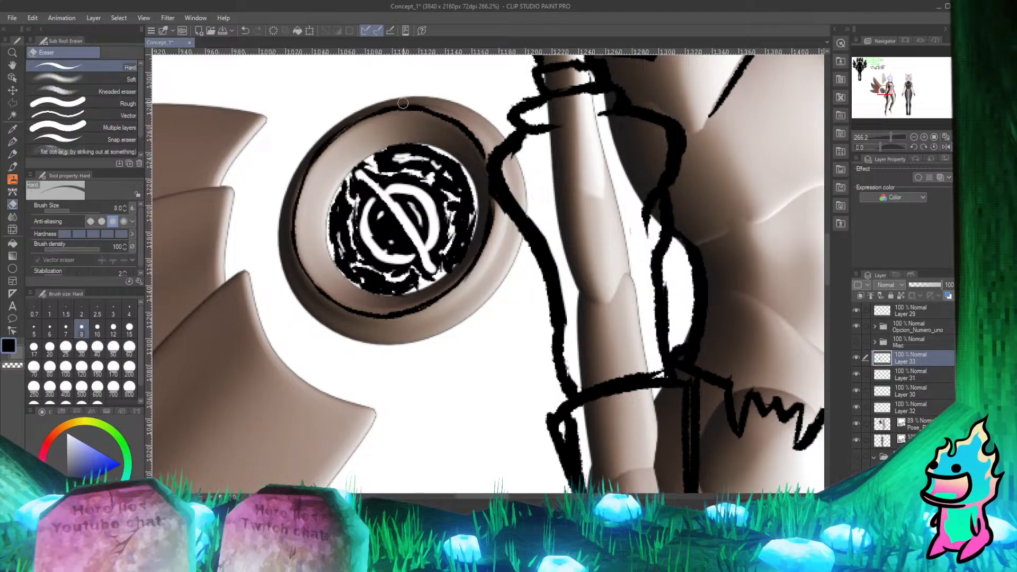
left_click_drag(403, 102, 432, 104)
key("p")
key("e")
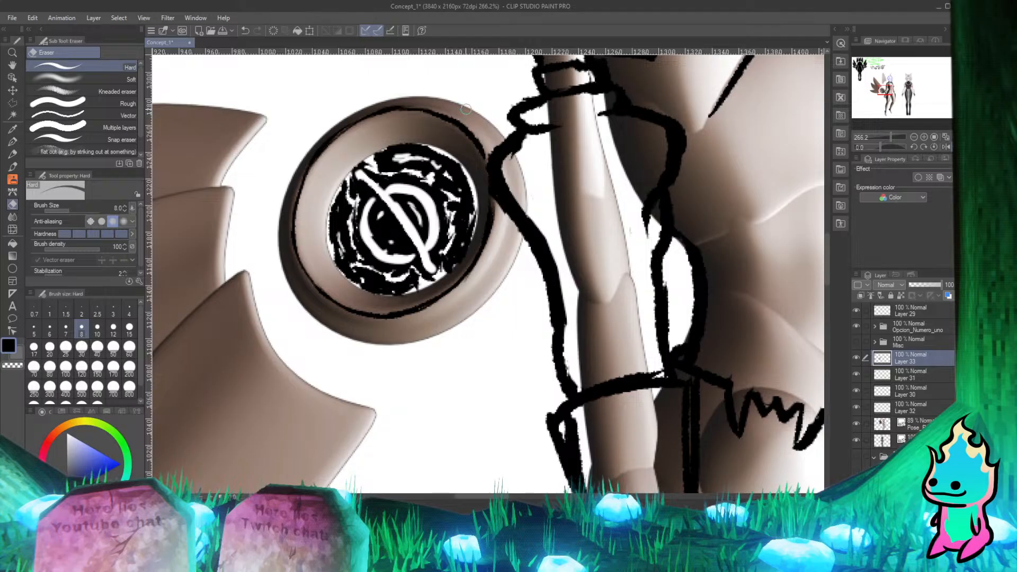
Step: Outline the wing-facing edge of the black-hole core with thin black Real G-Pen strokes
left_click(12, 143)
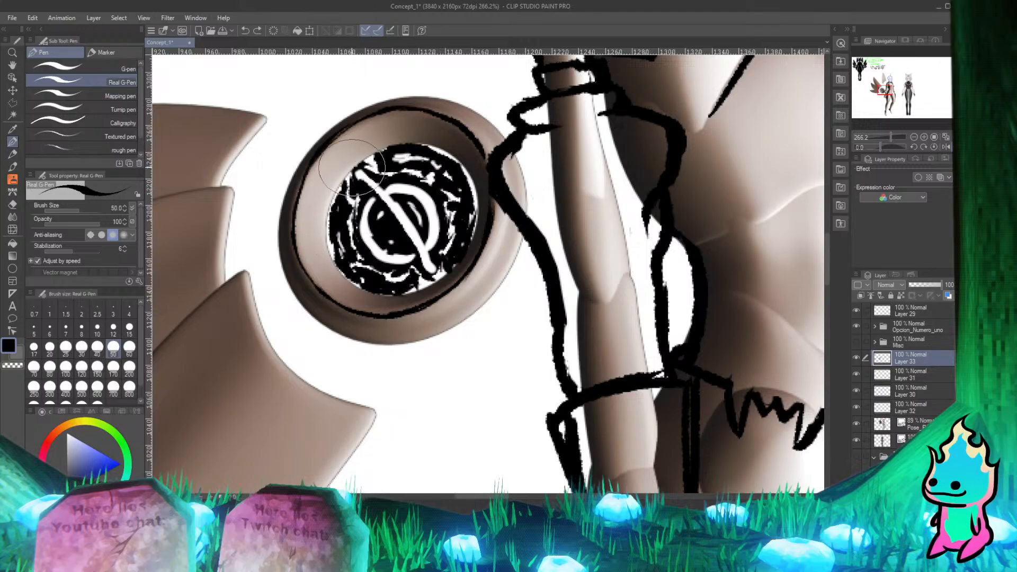
left_click_drag(351, 167, 328, 228)
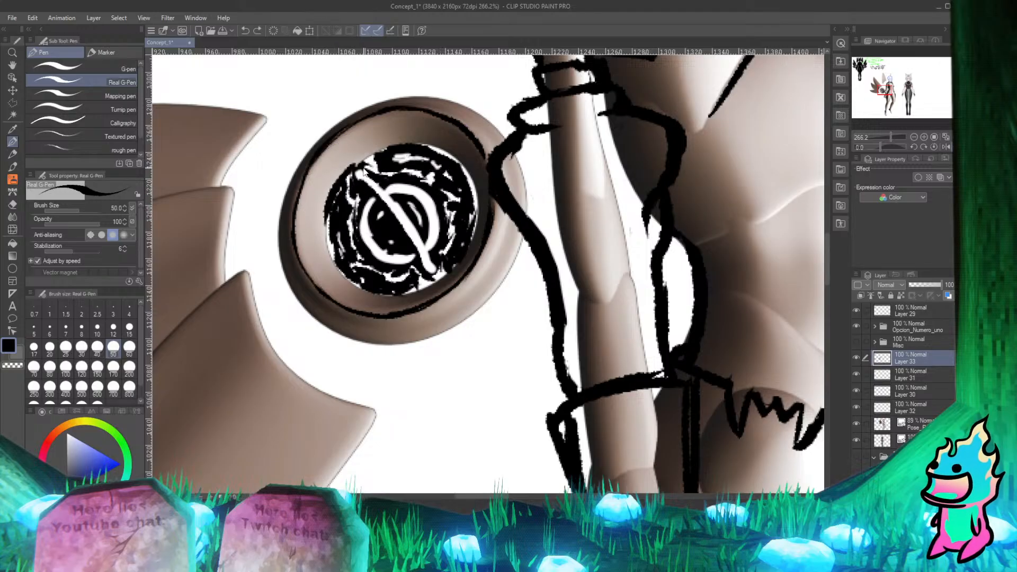
key("ctrl+z")
left_click_drag(351, 169, 328, 233)
left_click_drag(337, 186, 336, 255)
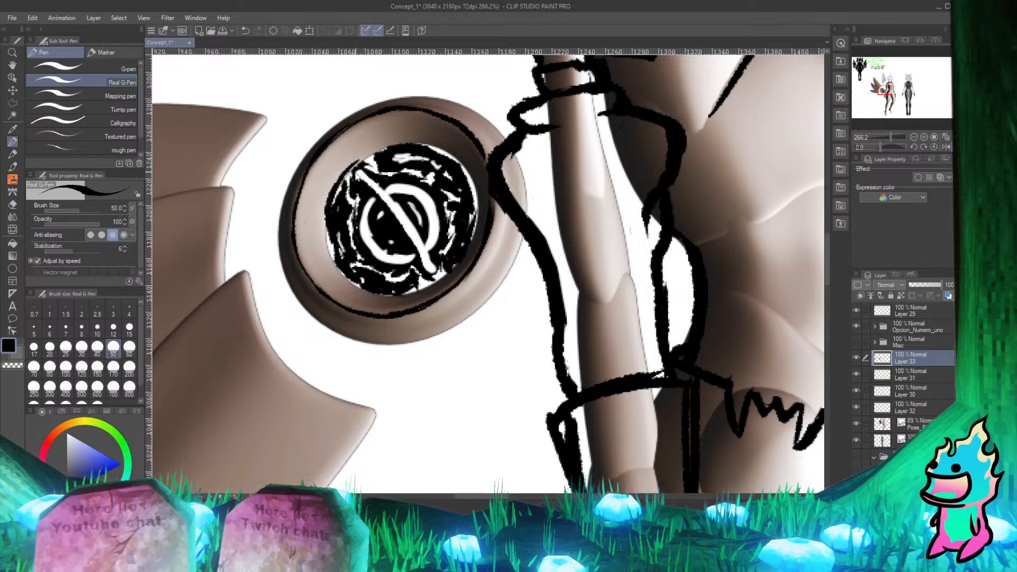
mouse_move(356, 174)
left_mouse_down()
mouse_move(328, 212)
mouse_move(330, 241)
left_mouse_up()
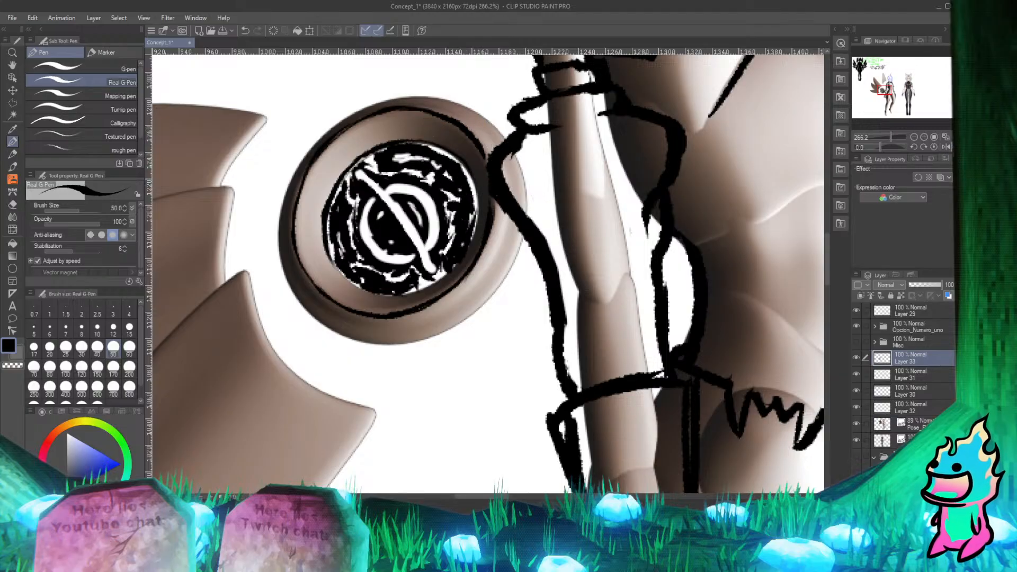
Step: Outline the remaining edge of the black-hole core in black, finishing along its upper wing side
left_click(945, 147)
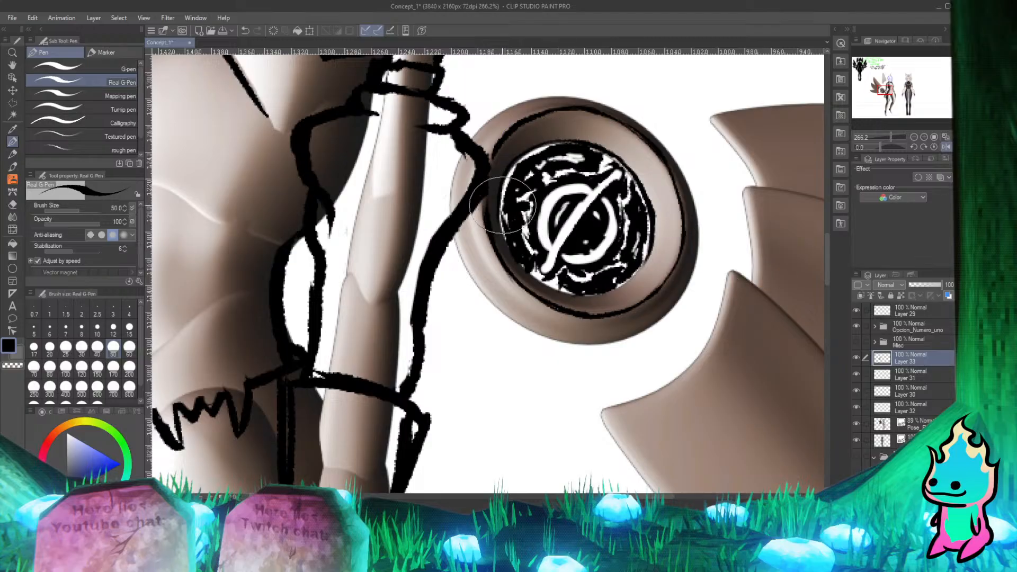
left_click(957, 147)
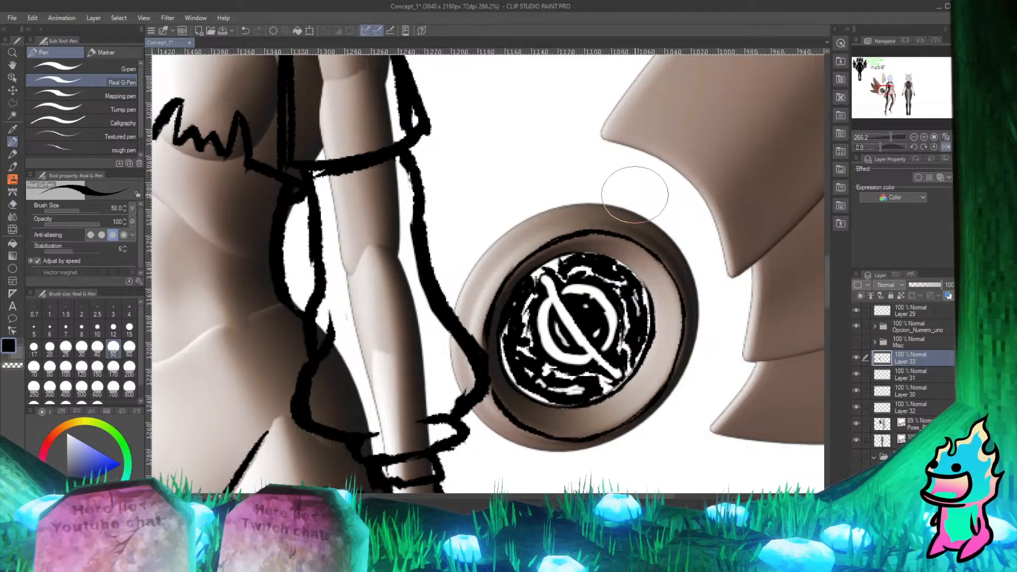
left_click(947, 148)
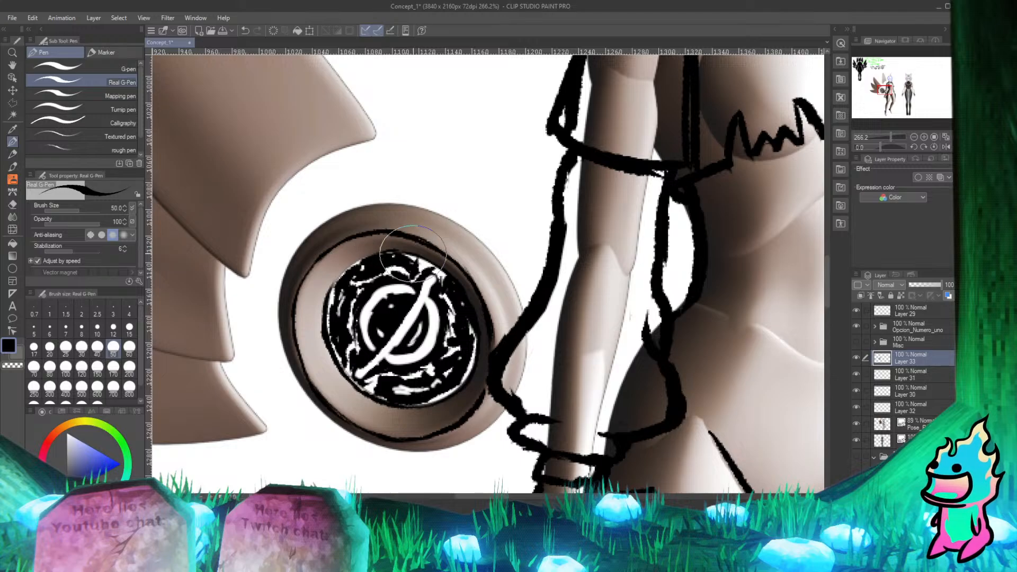
left_click_drag(372, 254, 325, 295)
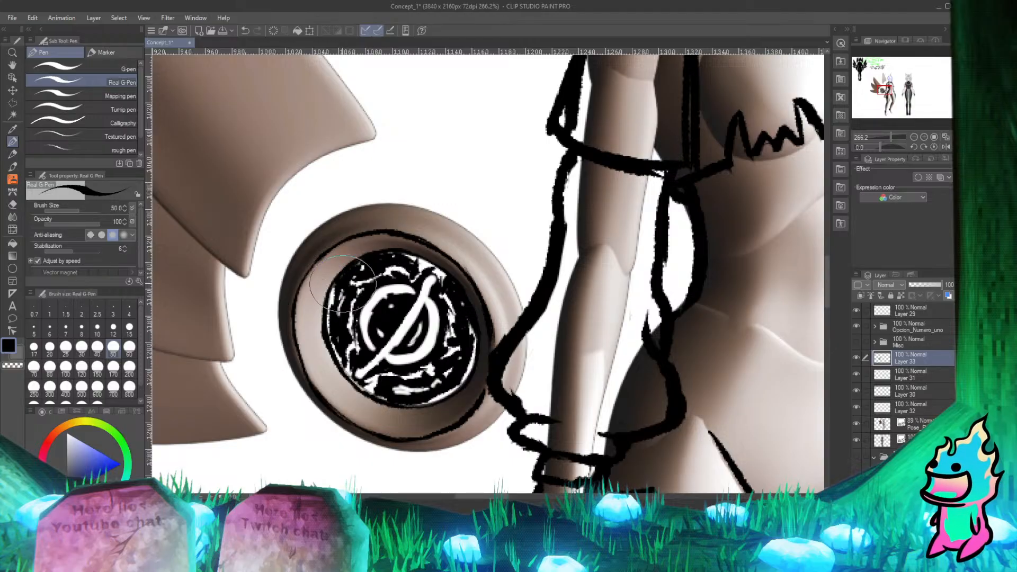
key("e")
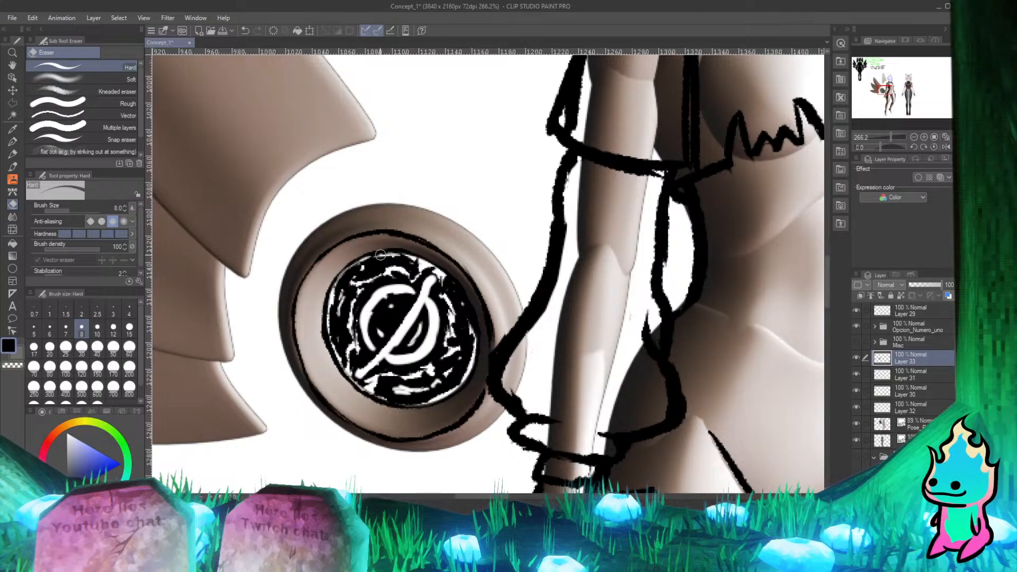
Step: Outline the disc's outer edge in black from the wing side across the upper edge to the jacket sleeve
key("p")
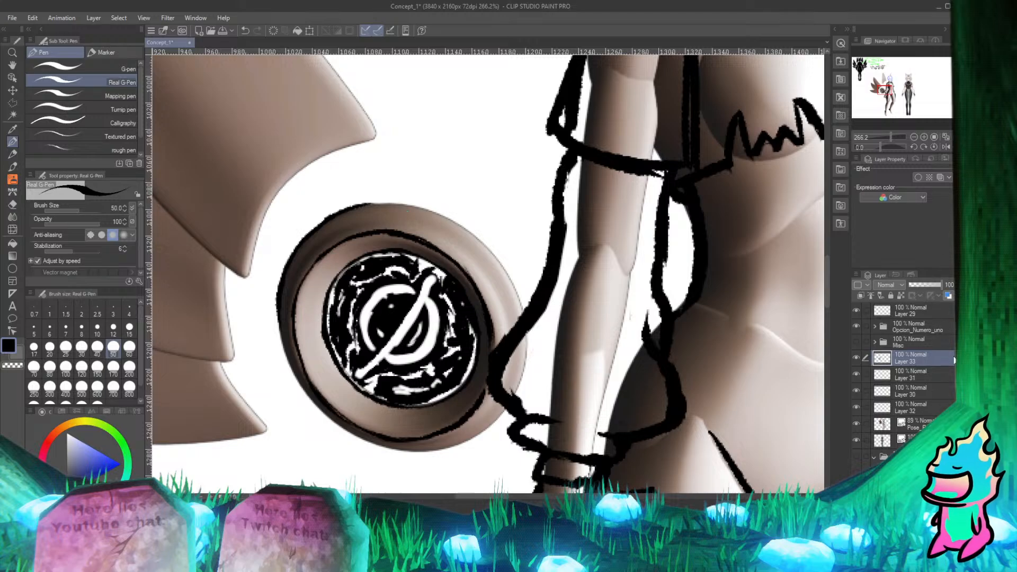
left_click(946, 148)
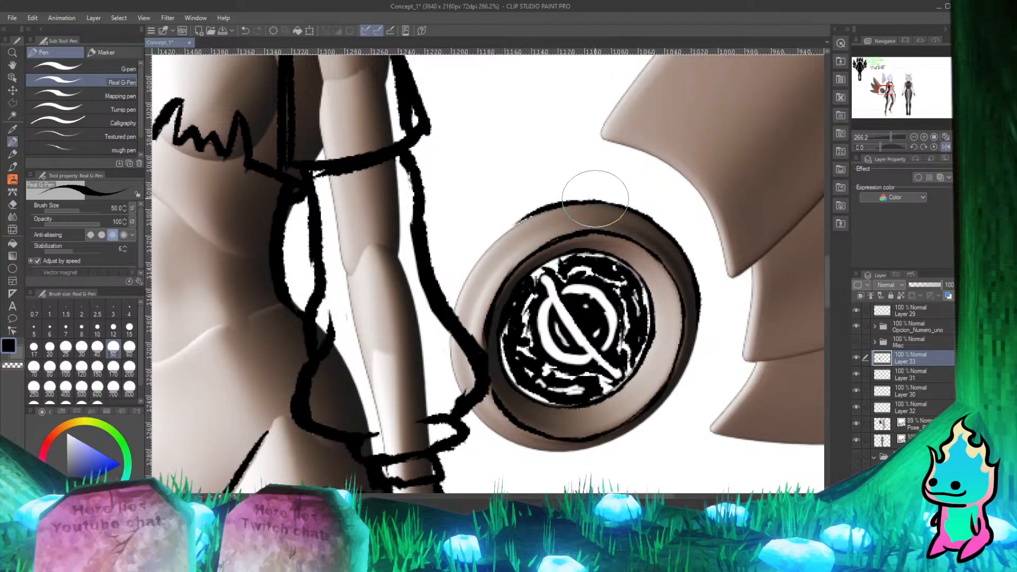
mouse_move(579, 193)
left_mouse_down()
mouse_move(498, 242)
mouse_move(551, 205)
mouse_move(531, 214)
mouse_move(483, 263)
mouse_move(515, 227)
mouse_move(493, 245)
mouse_move(460, 291)
left_mouse_up()
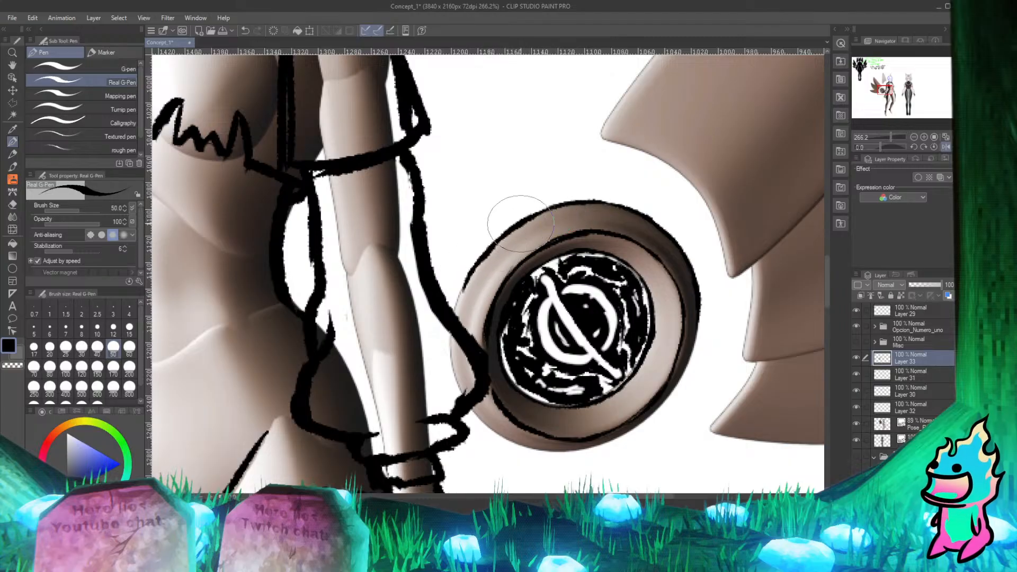
mouse_move(487, 255)
left_mouse_down()
mouse_move(453, 315)
mouse_move(475, 271)
left_mouse_up()
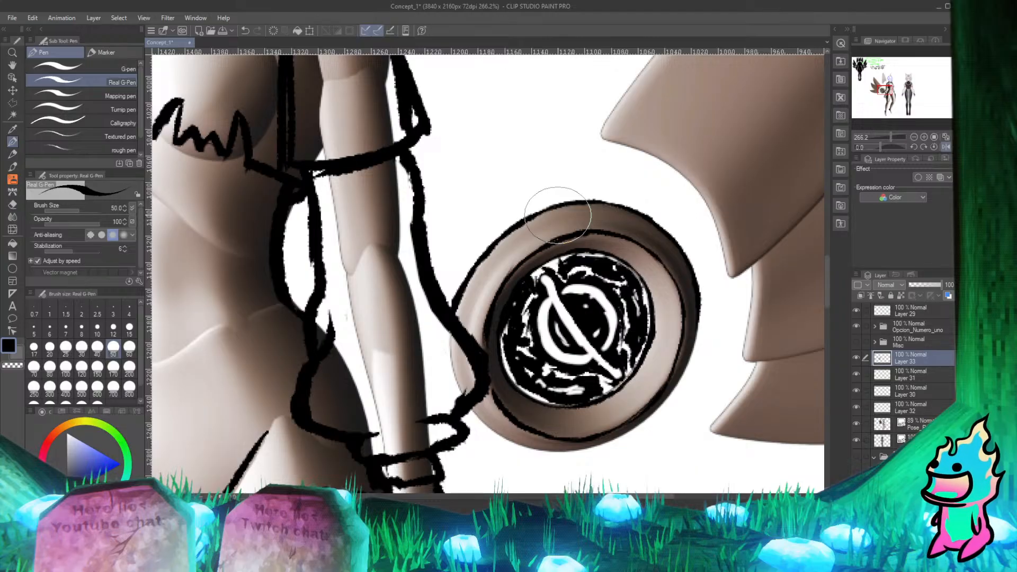
Step: Flip the canvas view vertically and outline the disc's lower outer edge in black, starting from the jacket sleeve
left_click(947, 147)
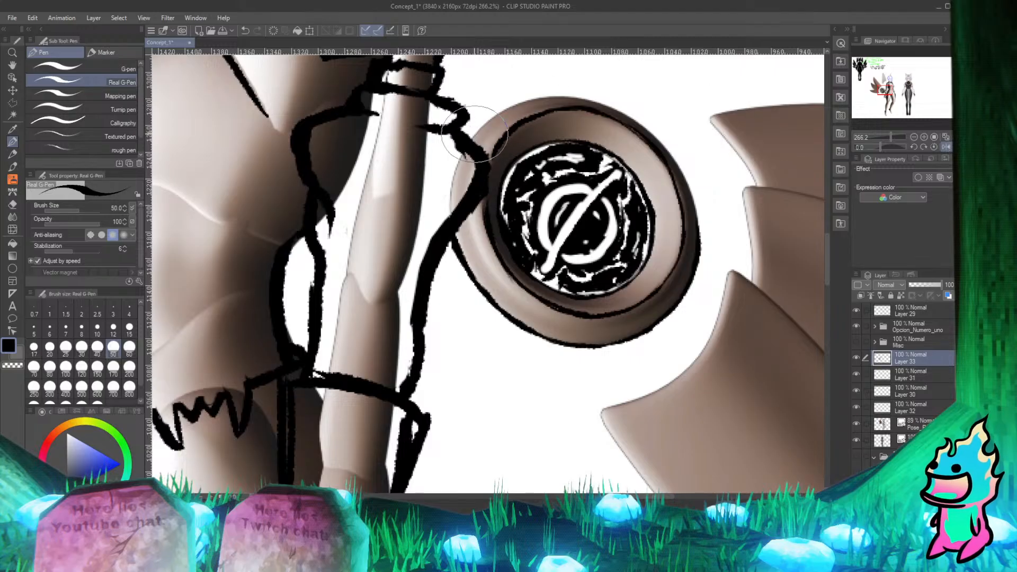
left_click_drag(471, 135, 545, 93)
key("ctrl+z")
key("ctrl+z")
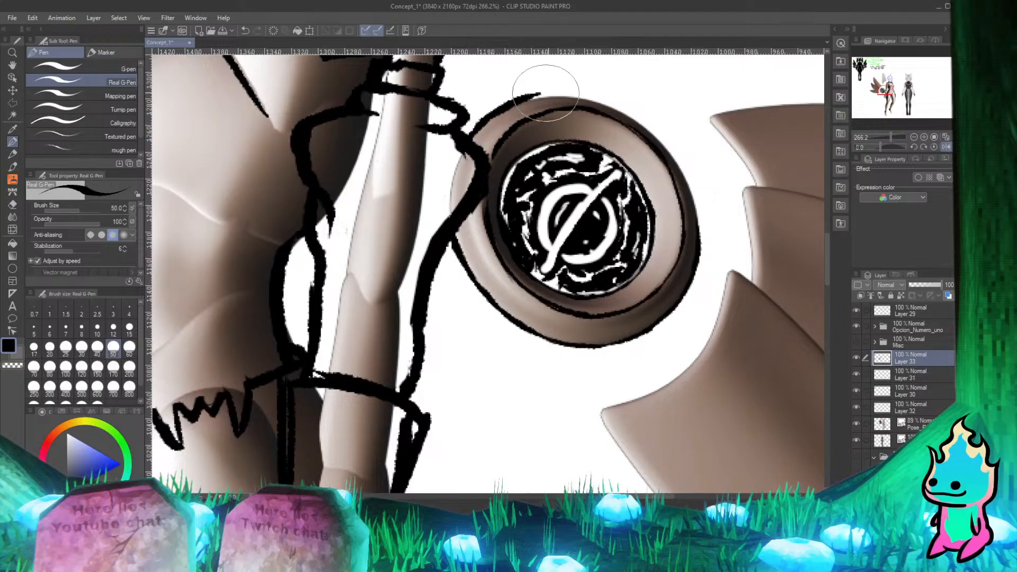
key("ctrl+z")
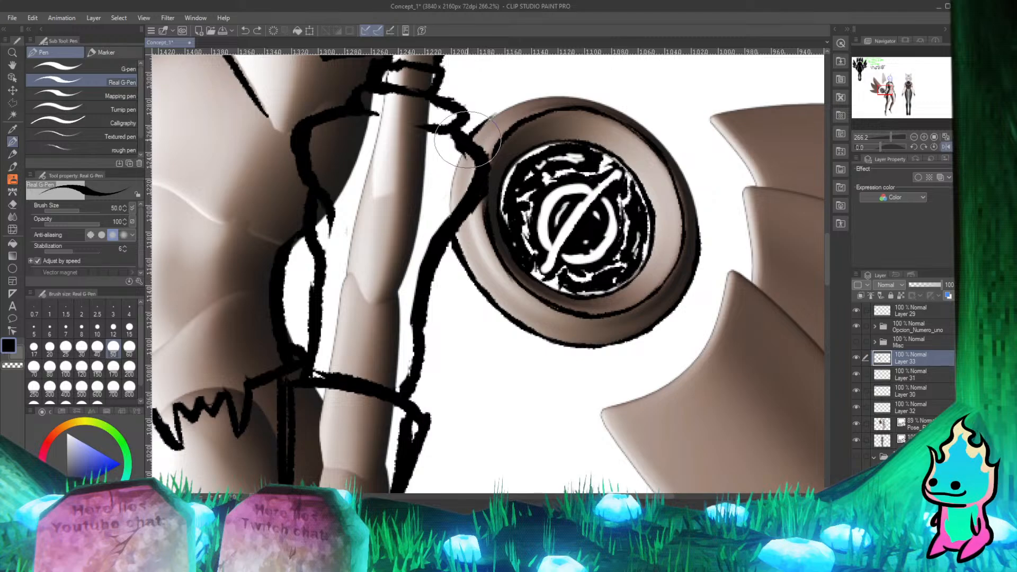
left_click_drag(470, 139, 514, 105)
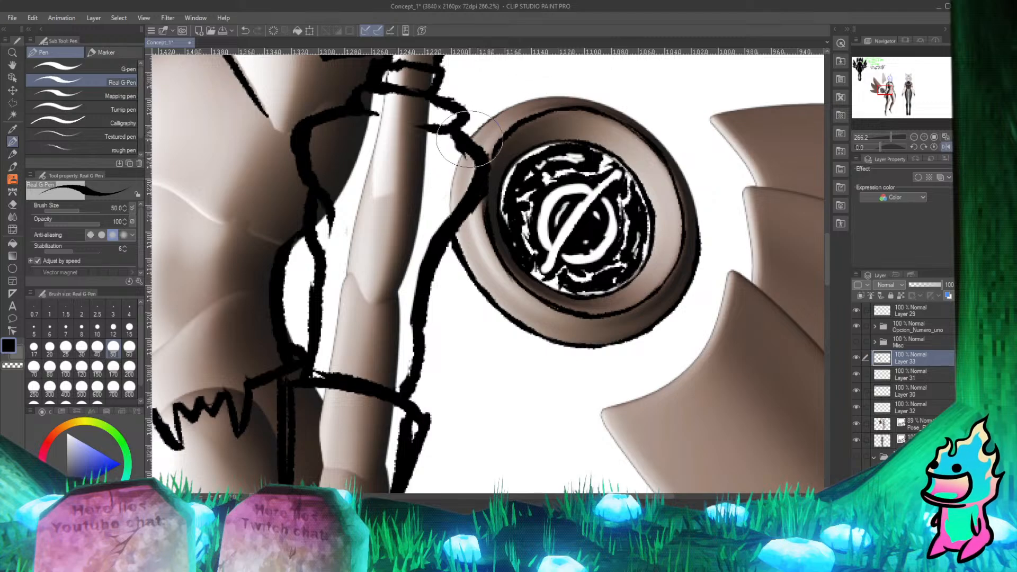
left_click_drag(470, 139, 515, 108)
key("ctrl+z")
left_click_drag(471, 139, 521, 104)
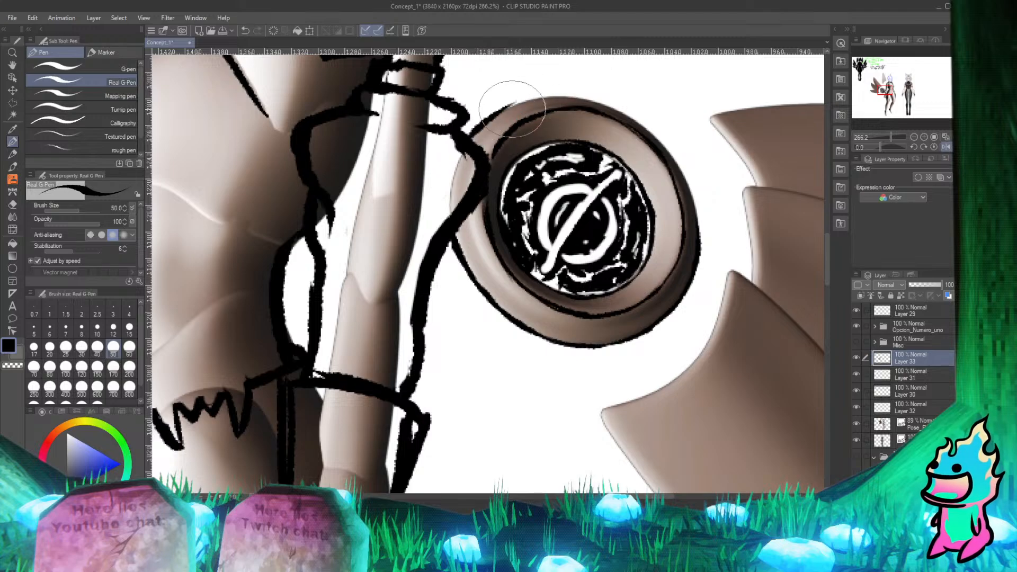
key("ctrl+z")
mouse_move(471, 139)
left_mouse_down()
mouse_move(540, 97)
mouse_move(499, 111)
mouse_move(546, 96)
left_mouse_up()
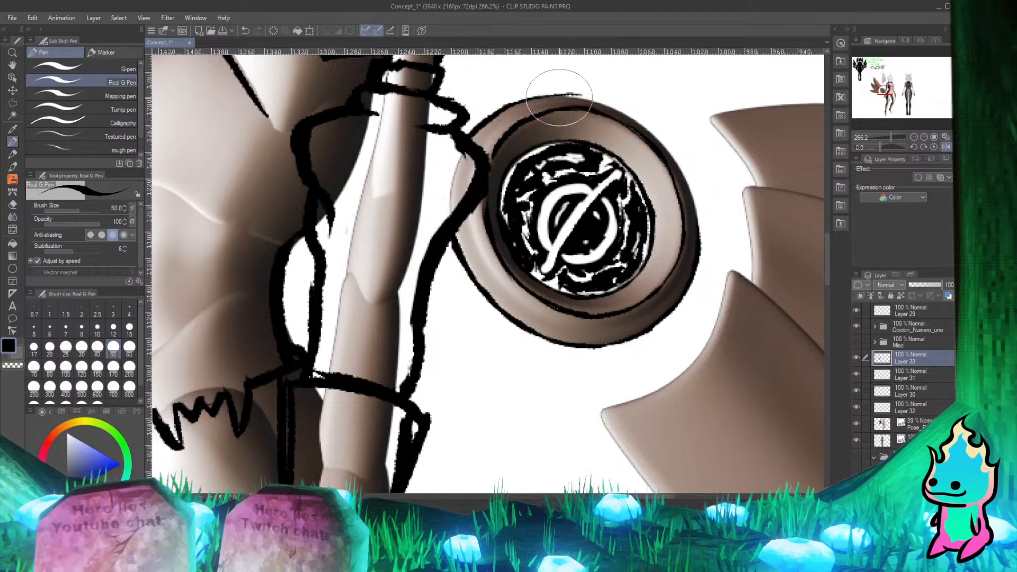
key("ctrl+z")
left_click_drag(518, 102, 581, 101)
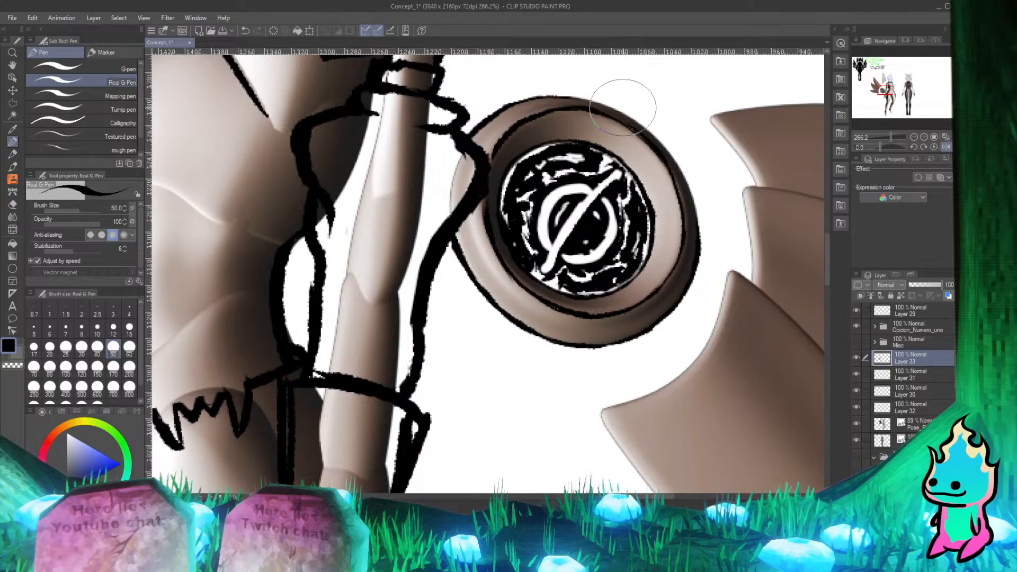
Step: Mirror the view horizontally, outline the disc's wing-facing outer edge in black, and return the view to vertically upright
left_click(936, 146)
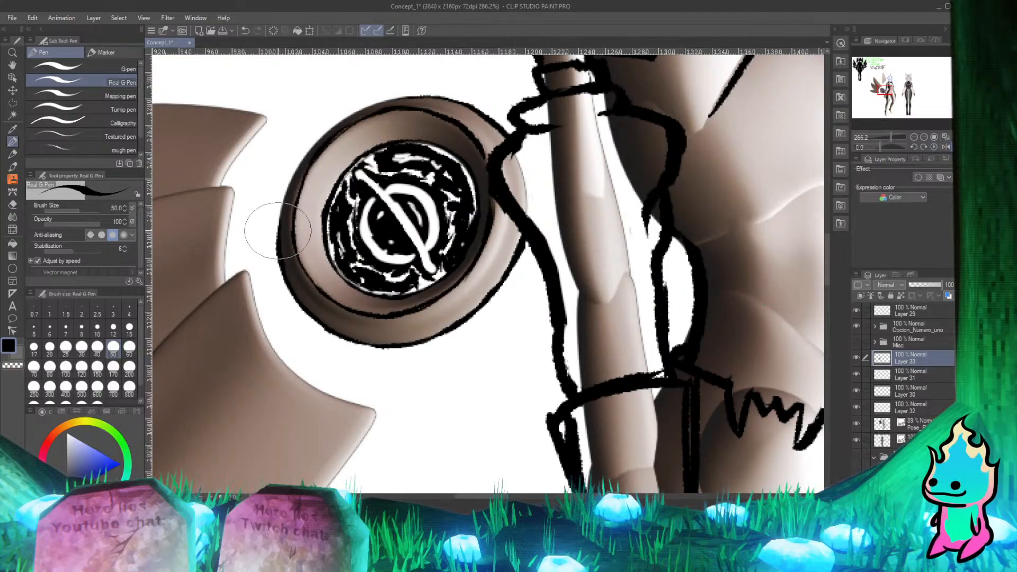
left_click_drag(277, 236, 300, 159)
key("ctrl+z")
left_click_drag(276, 235, 325, 132)
key("ctrl+z")
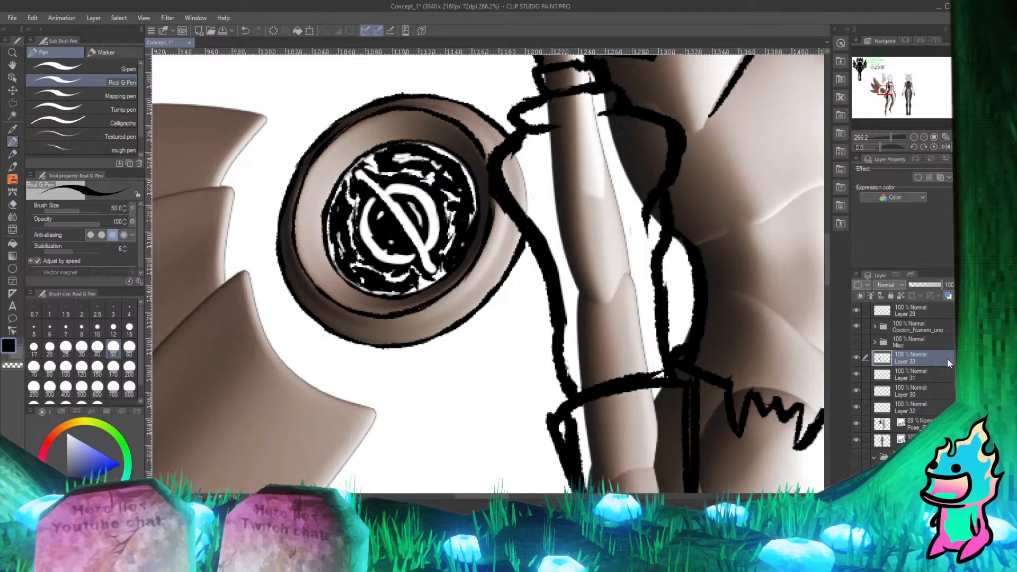
scroll(487, 274, "up", 3)
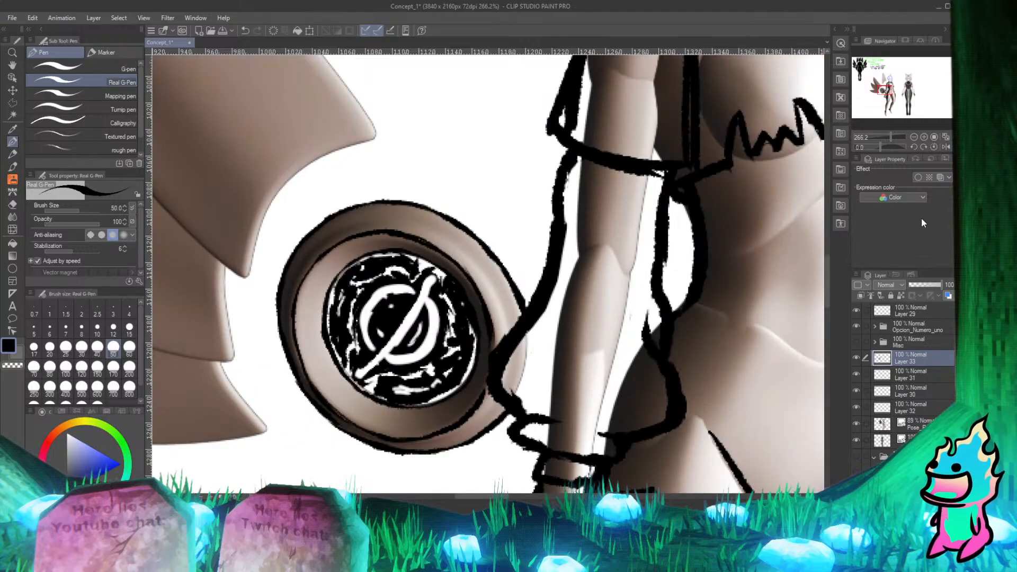
Step: Fade the shaded pose mannequin by lowering its layer's opacity to 9%, and make Layer 33 active again
left_click(894, 422)
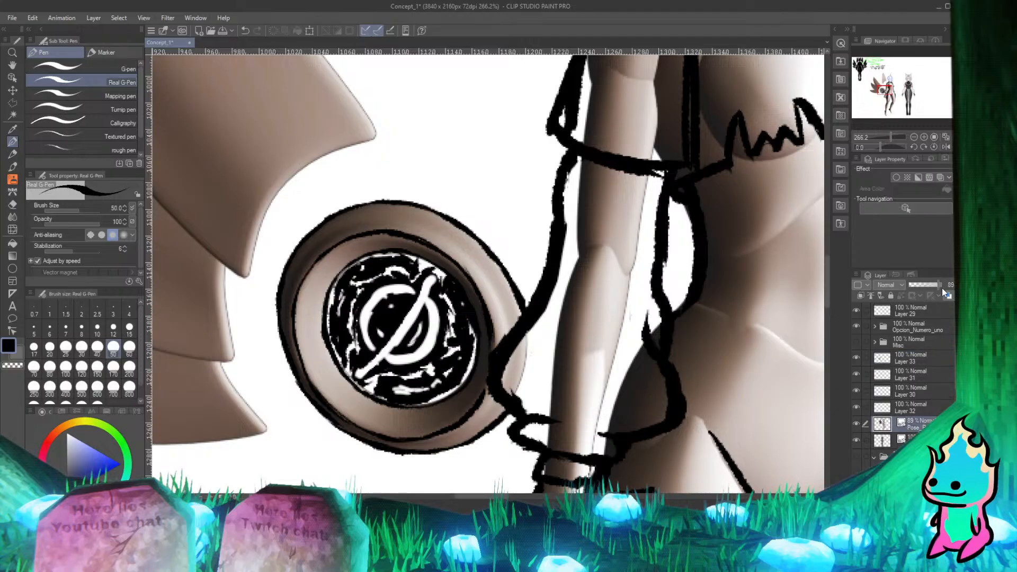
left_click_drag(943, 288, 914, 284)
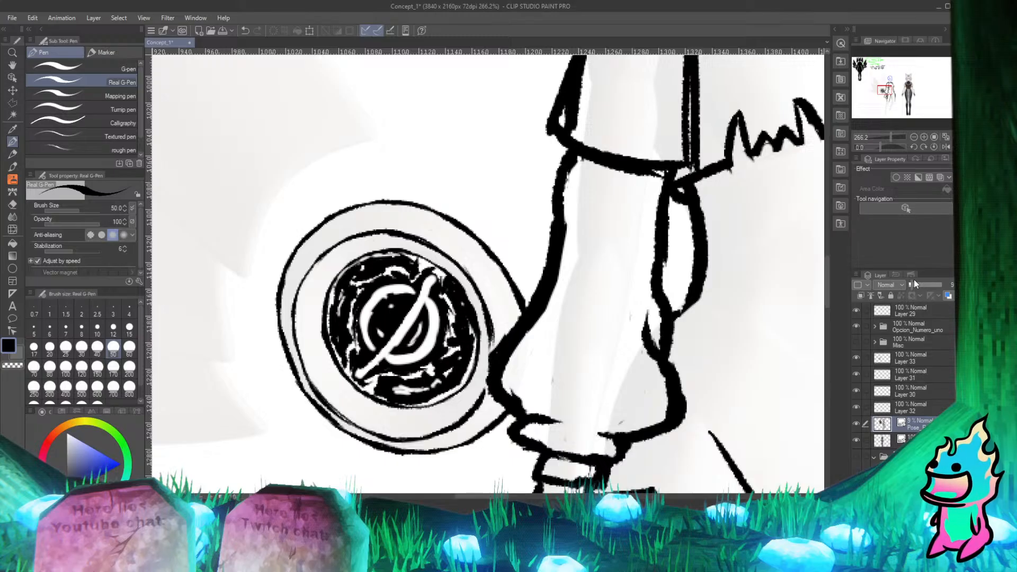
scroll(396, 329, "down", 10)
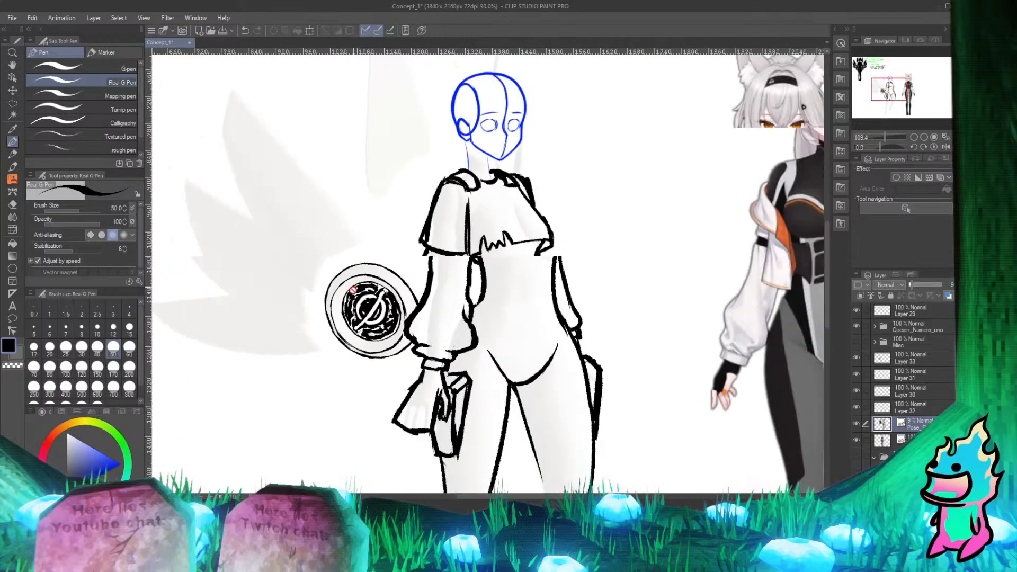
scroll(360, 334, "up", 10)
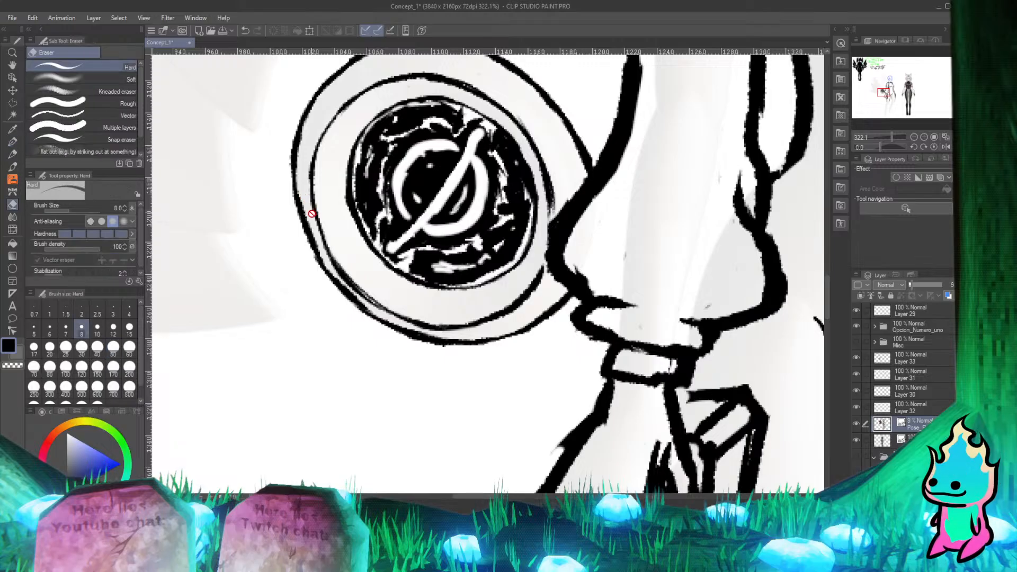
left_click(921, 360)
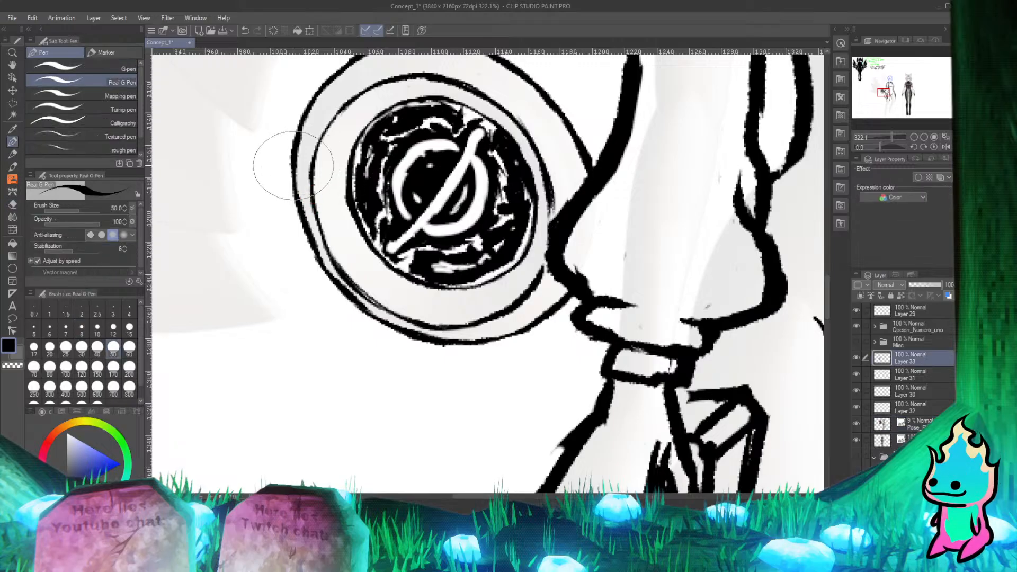
Step: Try to thicken the disc's outer edge along its lower and wing-facing sides with Real G-Pen strokes
key("e")
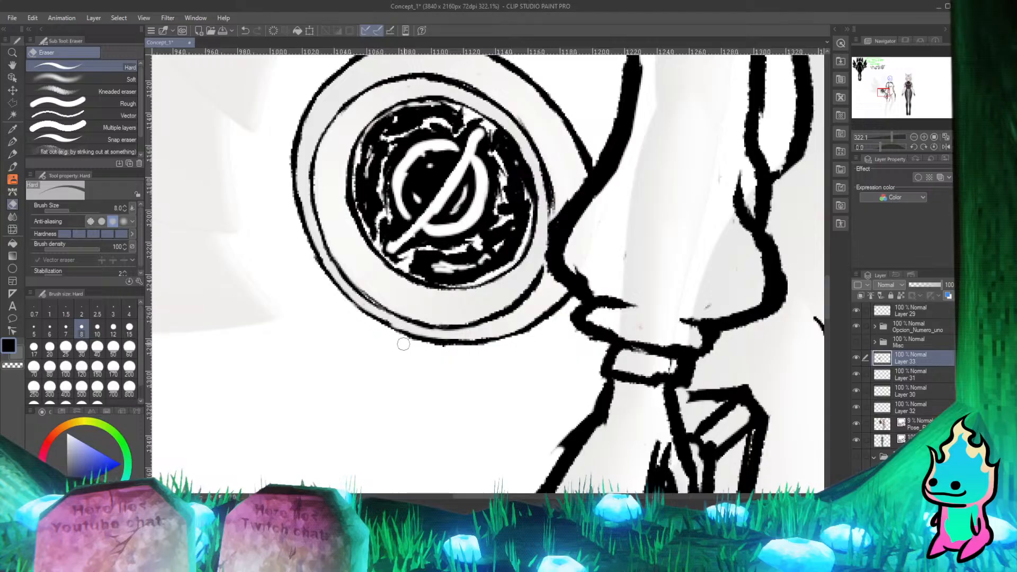
key("p")
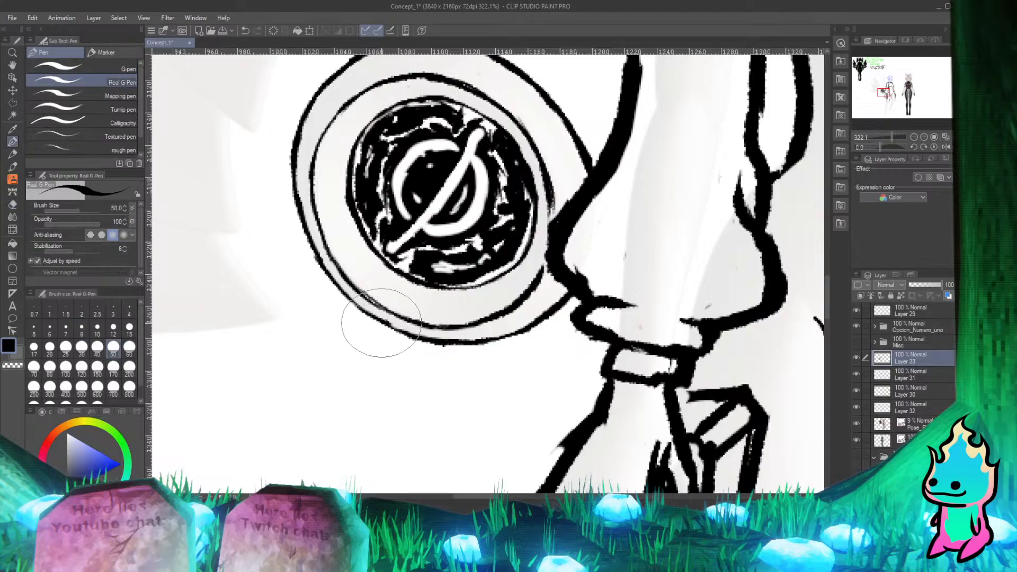
left_click_drag(382, 323, 435, 345)
left_click_drag(365, 318, 431, 345)
key("ctrl+z")
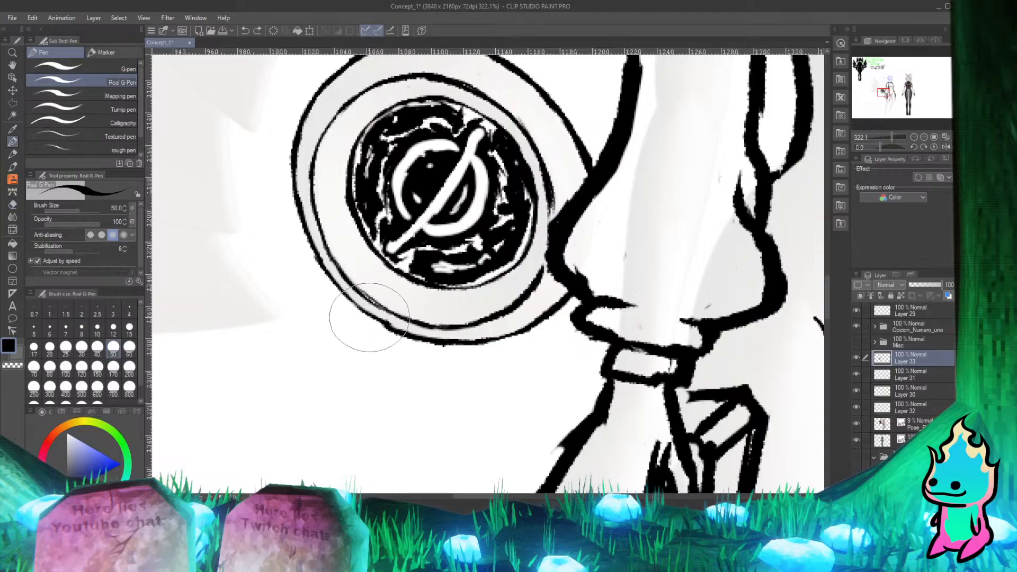
left_click_drag(370, 317, 441, 340)
left_click_drag(315, 260, 391, 324)
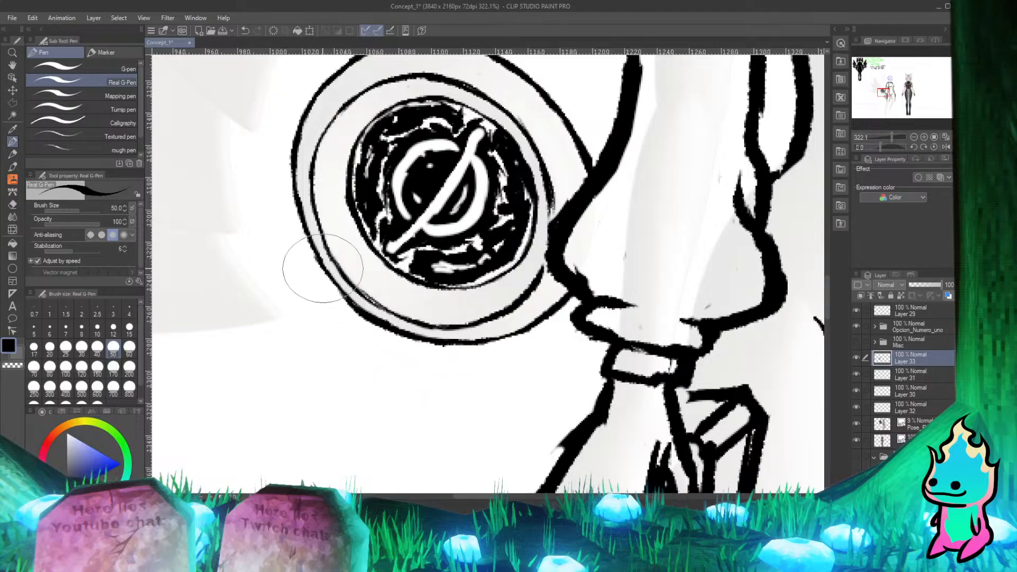
left_click_drag(323, 268, 359, 310)
mouse_move(303, 238)
left_mouse_down()
mouse_move(348, 301)
mouse_move(306, 245)
mouse_move(326, 275)
mouse_move(291, 183)
left_mouse_up()
left_click_drag(297, 217, 286, 143)
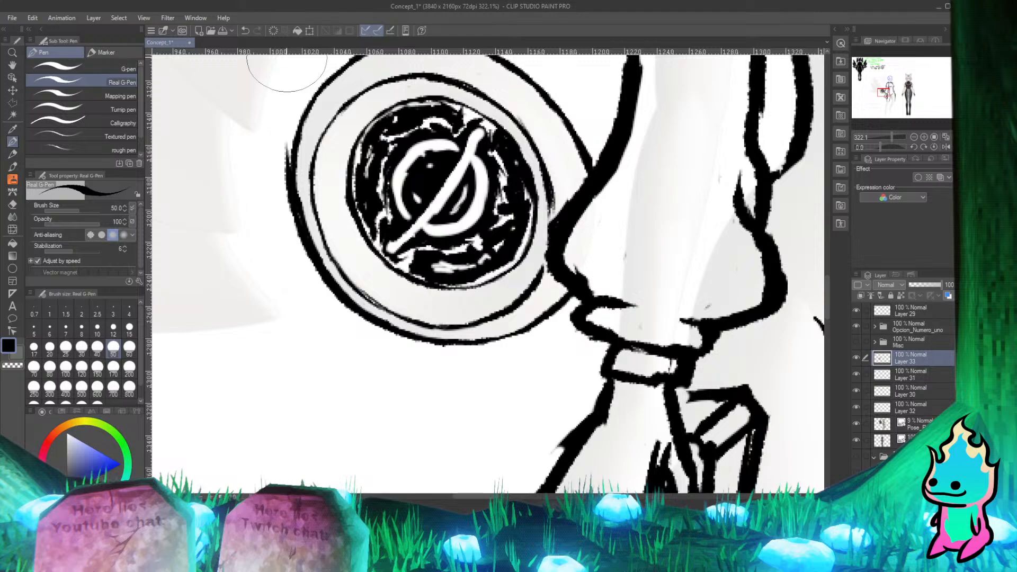
scroll(371, 199, "down", 10)
scroll(401, 200, "up", 5)
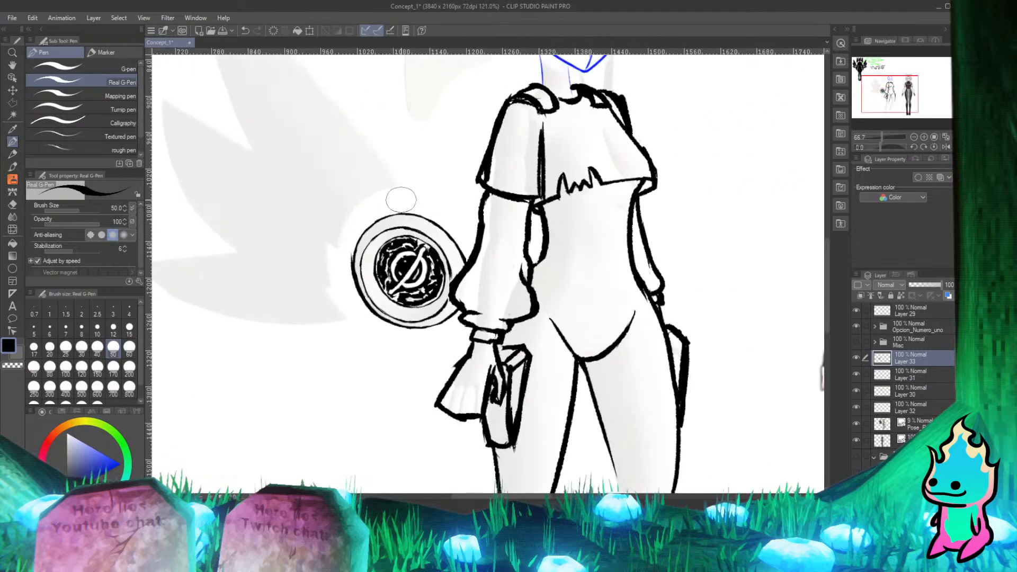
key("ctrl+z")
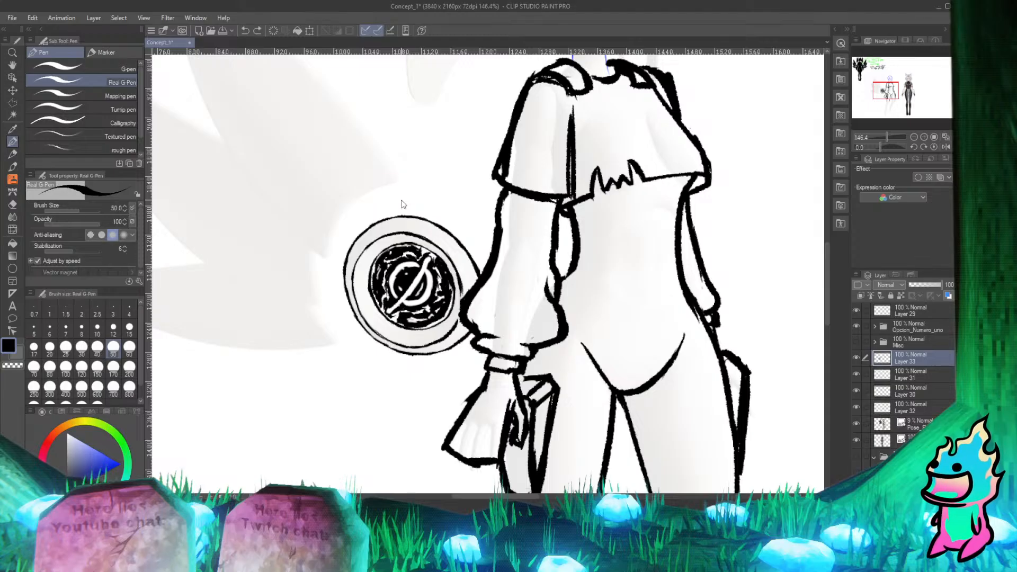
Step: Examine the inked disc against the whole figure and up close
scroll(403, 201, "down", 3)
scroll(430, 253, "up", 5)
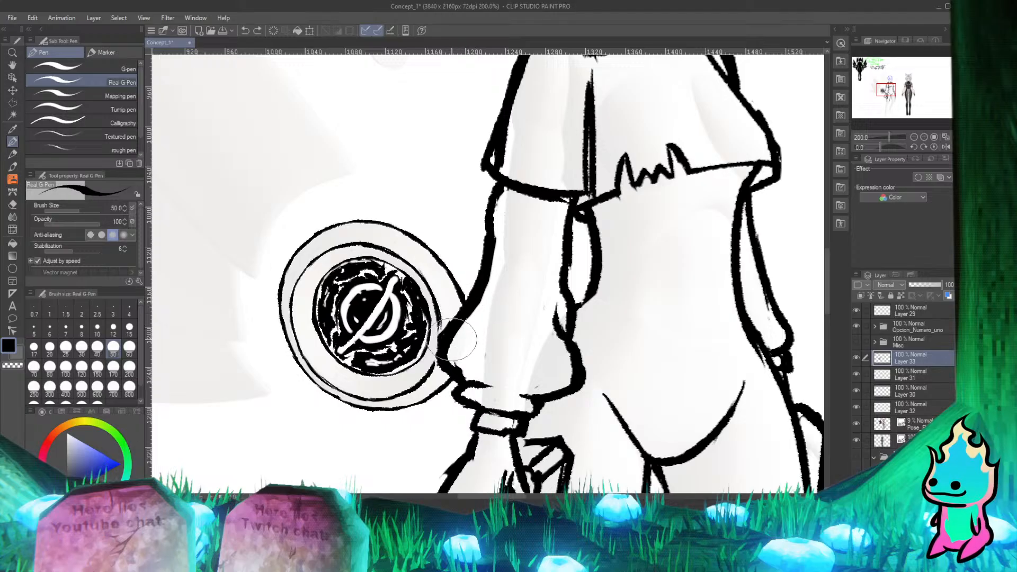
scroll(457, 339, "down", 3)
scroll(413, 328, "up", 3)
scroll(399, 324, "down", 3)
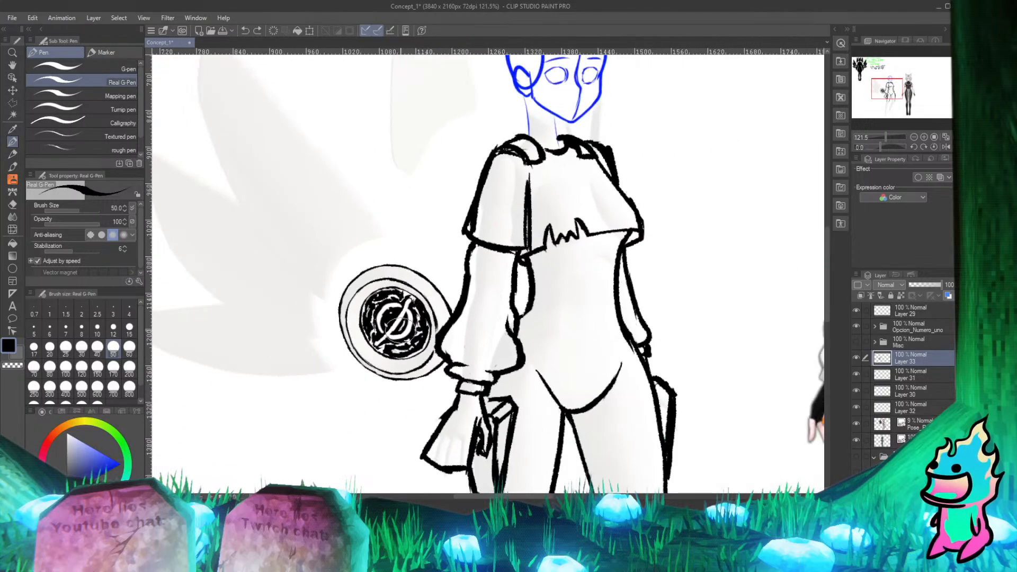
scroll(395, 320, "up", 3)
scroll(398, 320, "down", 2)
scroll(397, 320, "up", 3)
scroll(479, 247, "down", 1)
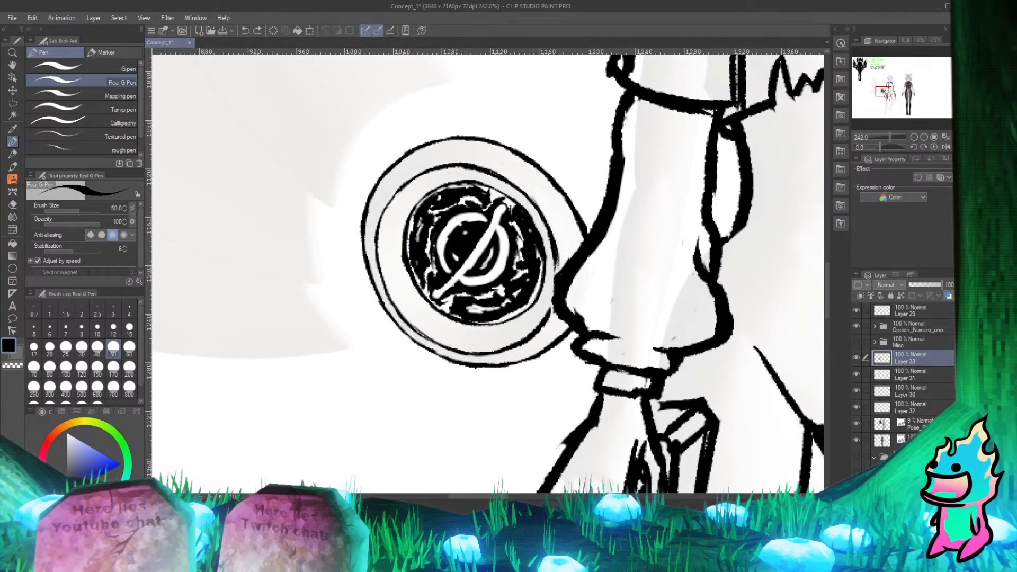
scroll(452, 223, "down", 2)
scroll(452, 222, "up", 4)
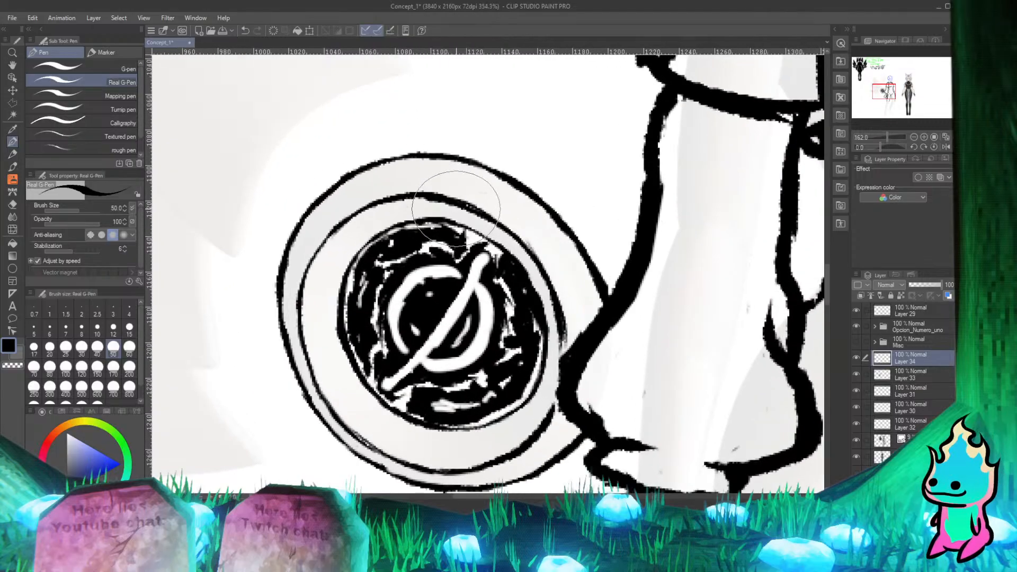
Step: On a new layer above the disc outline, draw jagged black branching tendrils outward from the core's upper edge
left_click_drag(424, 202, 445, 228)
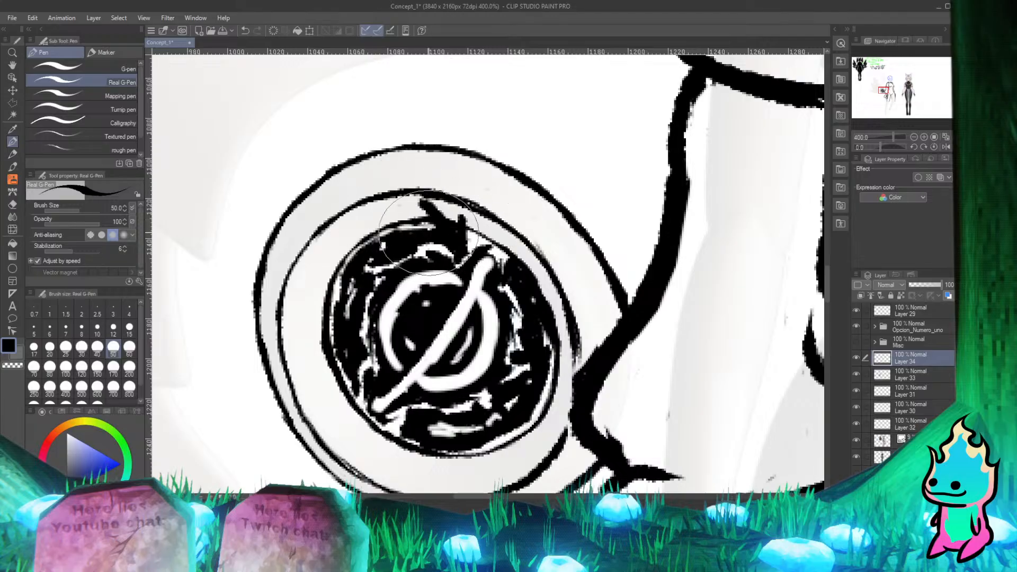
left_click_drag(393, 223, 375, 198)
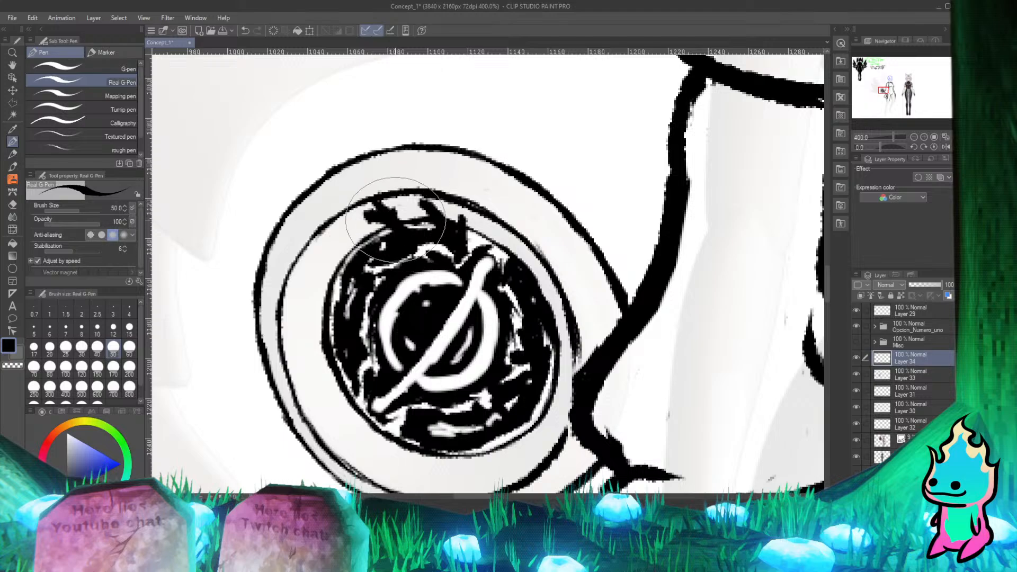
mouse_move(411, 216)
left_mouse_down()
mouse_move(436, 236)
mouse_move(433, 203)
mouse_move(356, 258)
mouse_move(370, 243)
mouse_move(345, 237)
mouse_move(400, 243)
mouse_move(322, 260)
mouse_move(355, 273)
mouse_move(322, 241)
mouse_move(346, 258)
mouse_move(338, 254)
mouse_move(368, 254)
mouse_move(403, 229)
mouse_move(382, 245)
mouse_move(429, 233)
left_mouse_up()
mouse_move(478, 260)
left_mouse_down()
mouse_move(498, 232)
mouse_move(488, 249)
mouse_move(514, 238)
mouse_move(479, 254)
mouse_move(497, 212)
mouse_move(493, 235)
mouse_move(505, 207)
left_mouse_up()
mouse_move(493, 249)
left_mouse_down()
mouse_move(526, 247)
mouse_move(508, 247)
mouse_move(512, 264)
mouse_move(532, 232)
mouse_move(524, 264)
mouse_move(545, 254)
left_mouse_up()
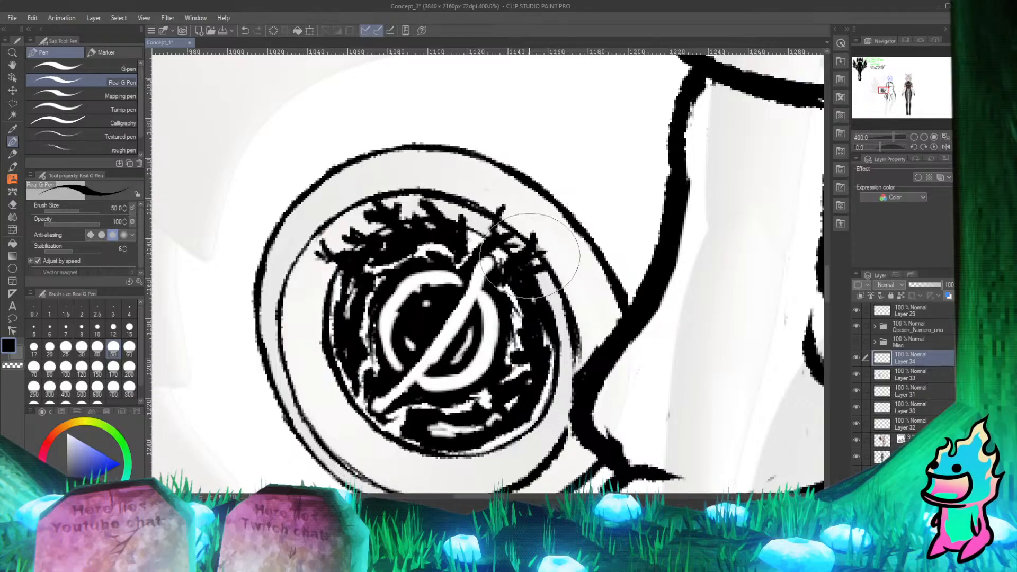
left_click_drag(498, 221, 488, 213)
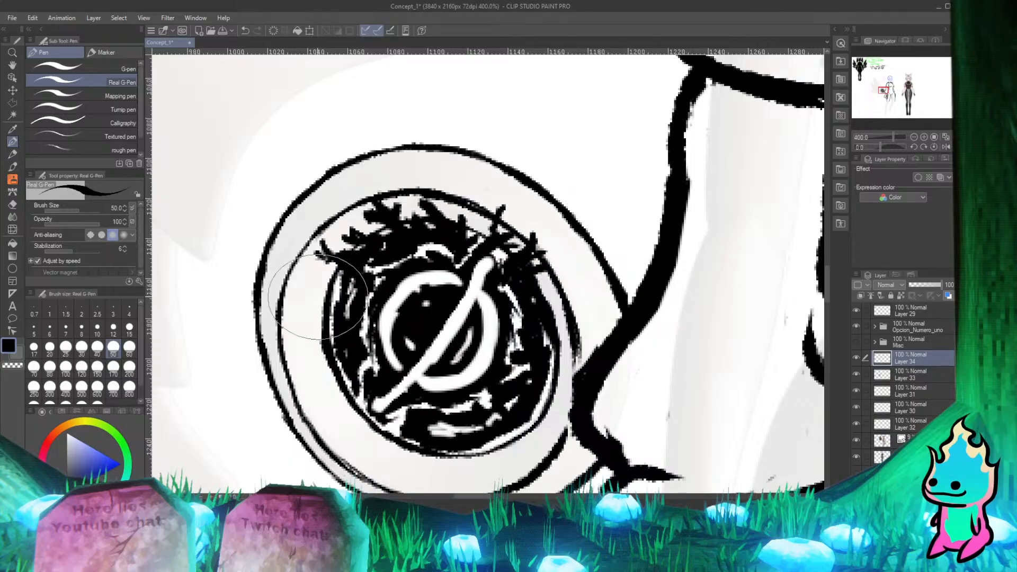
Step: Extend the jagged black tendrils along the core's wing-facing edge toward the inner ring
mouse_move(330, 298)
left_mouse_down()
mouse_move(338, 318)
mouse_move(325, 290)
left_mouse_up()
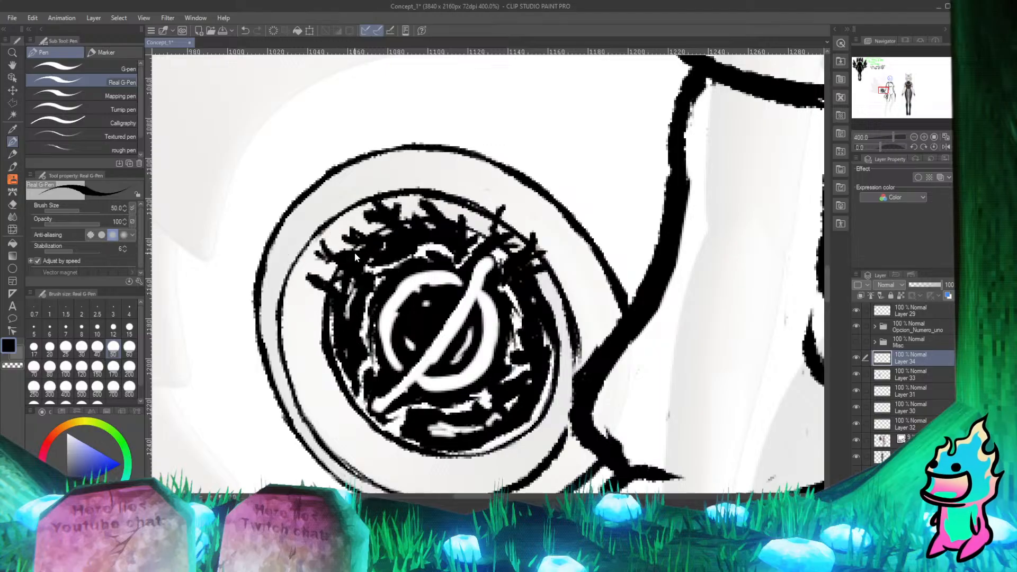
key("ctrl+z")
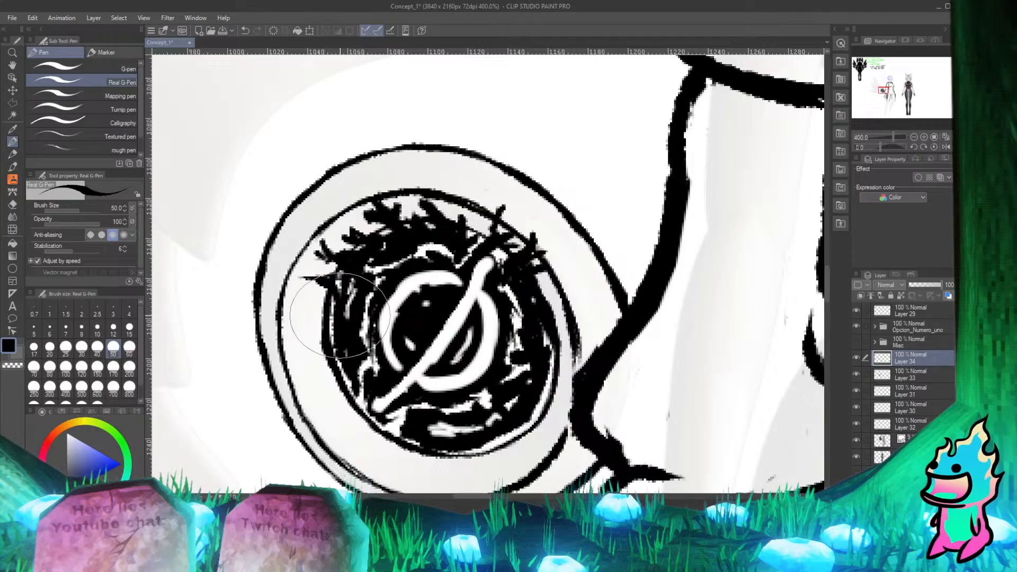
left_click_drag(337, 291, 301, 291)
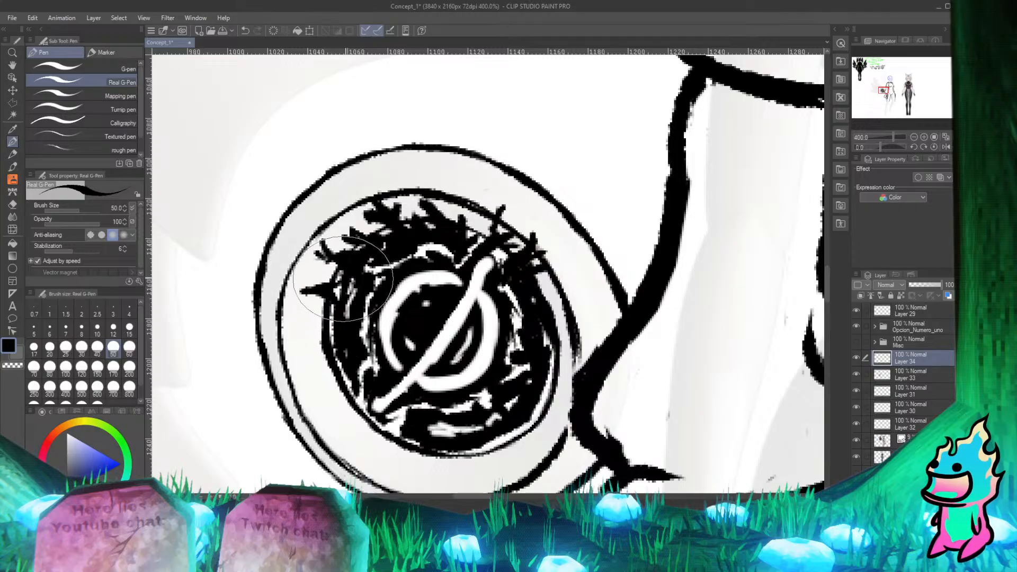
key("ctrl+z")
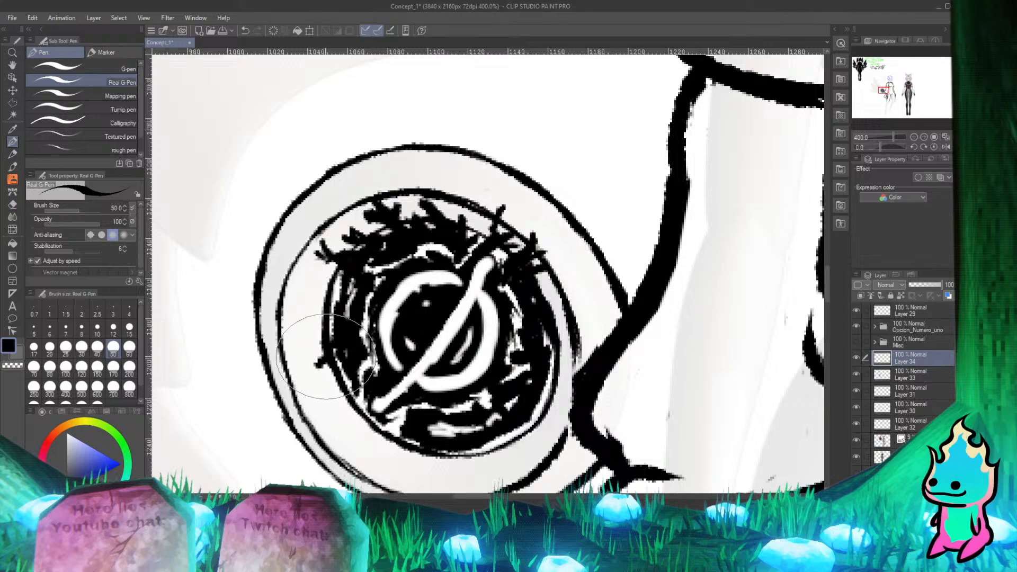
left_click_drag(335, 358, 318, 365)
mouse_move(335, 350)
left_mouse_down()
mouse_move(310, 348)
mouse_move(338, 337)
mouse_move(339, 314)
mouse_move(314, 325)
mouse_move(339, 319)
mouse_move(312, 300)
left_mouse_up()
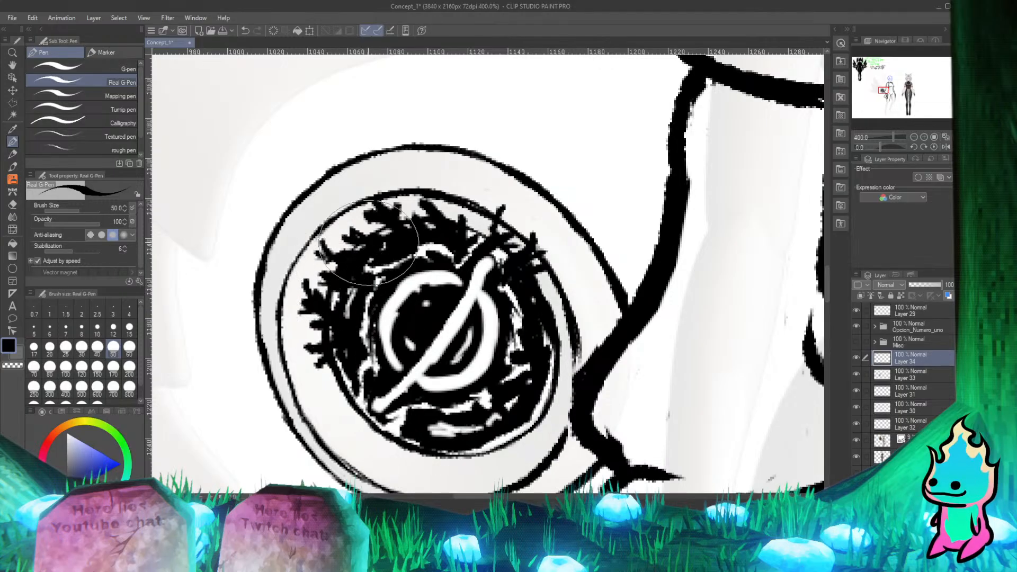
Step: Try to extend the jagged black tendrils past the inner ring along the core's upper and wing-facing edges
scroll(377, 250, "down", 10)
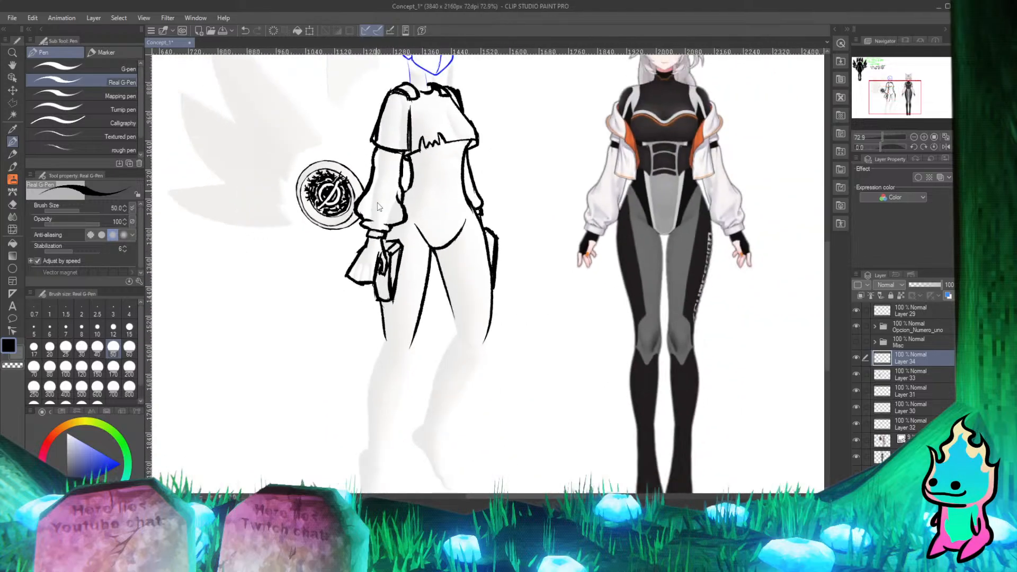
scroll(401, 220, "up", 3)
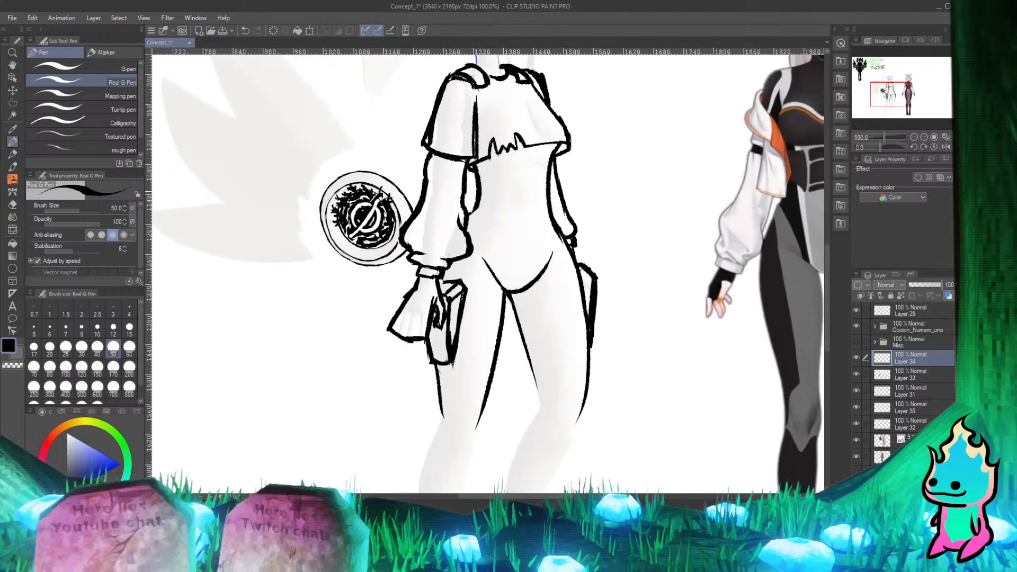
scroll(328, 175, "up", 1)
scroll(336, 236, "down", 5)
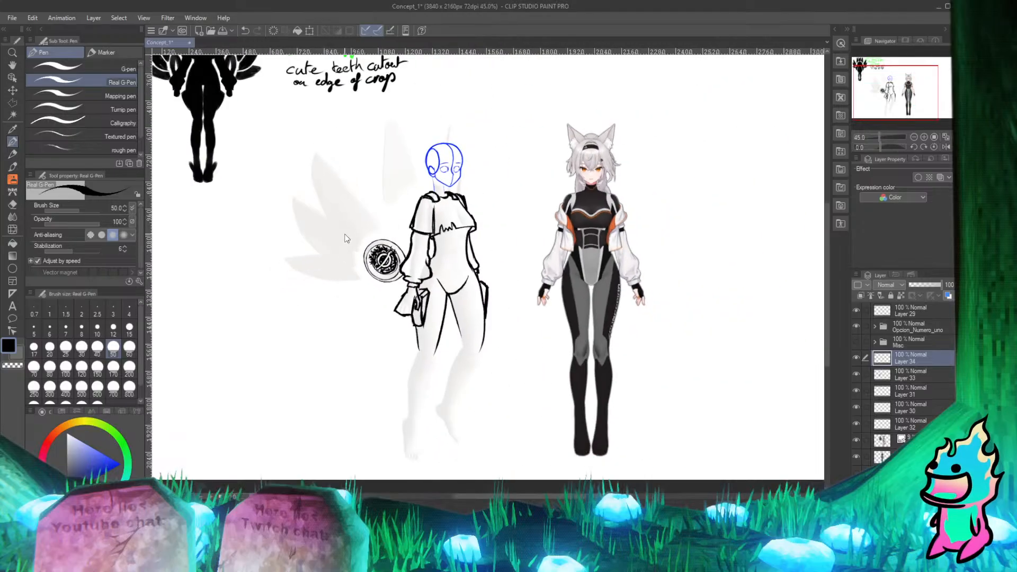
scroll(347, 238, "up", 10)
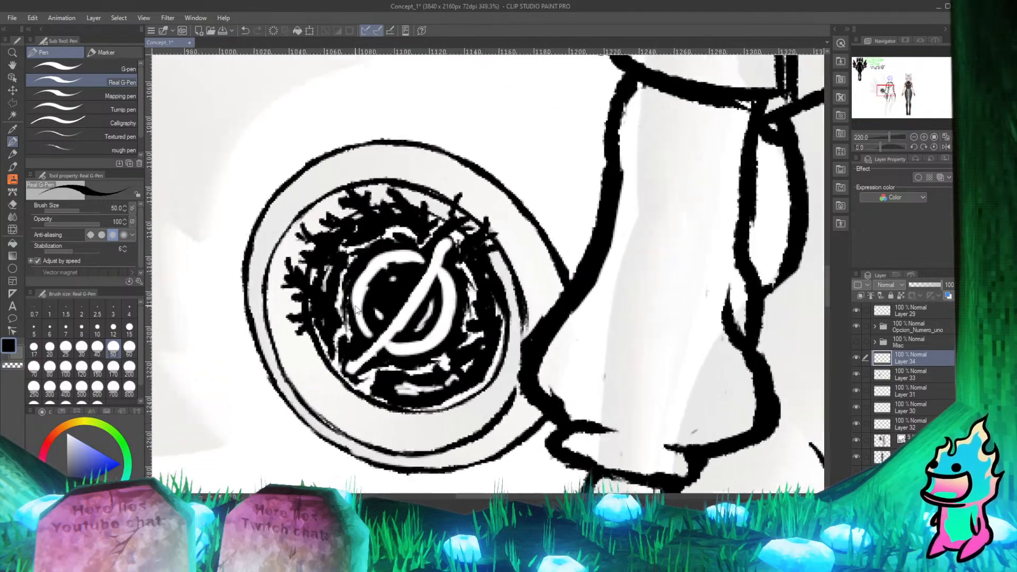
scroll(356, 310, "up", 1)
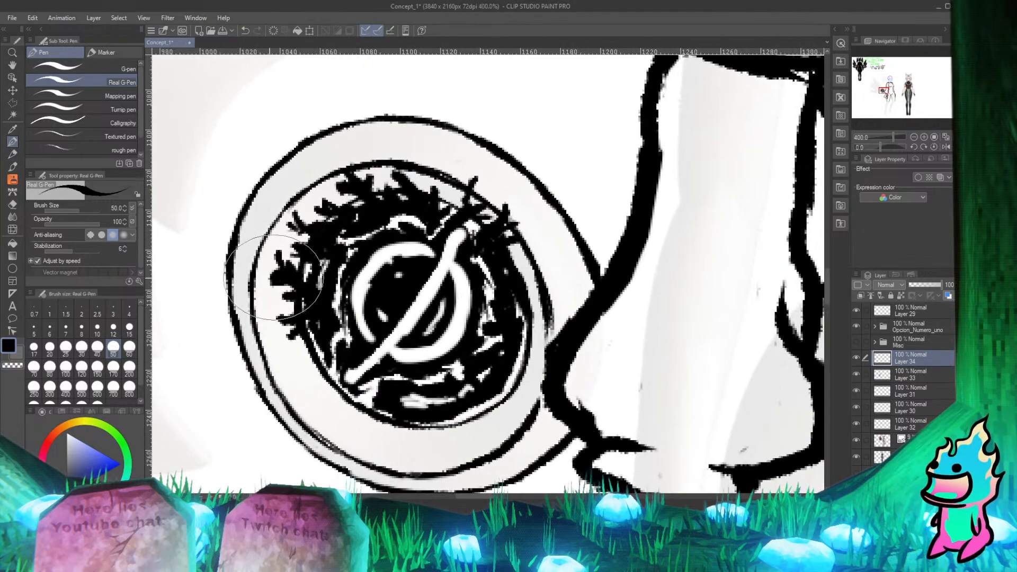
mouse_move(275, 278)
left_mouse_down()
mouse_move(301, 288)
mouse_move(280, 287)
mouse_move(314, 316)
mouse_move(318, 305)
mouse_move(298, 297)
mouse_move(275, 301)
mouse_move(344, 243)
mouse_move(264, 303)
left_mouse_up()
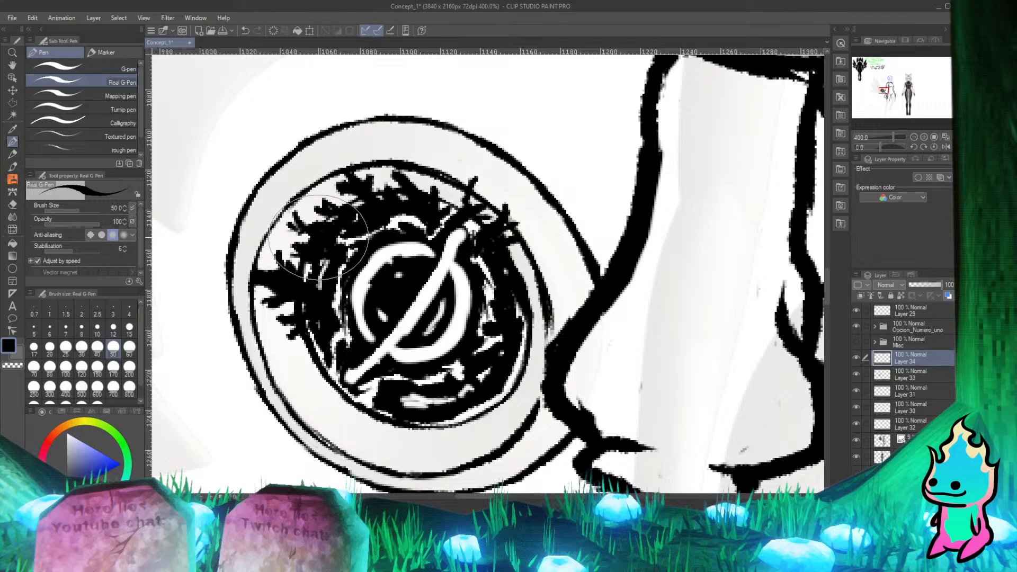
mouse_move(350, 213)
left_mouse_down()
mouse_move(315, 208)
mouse_move(292, 176)
mouse_move(349, 221)
mouse_move(315, 216)
left_mouse_up()
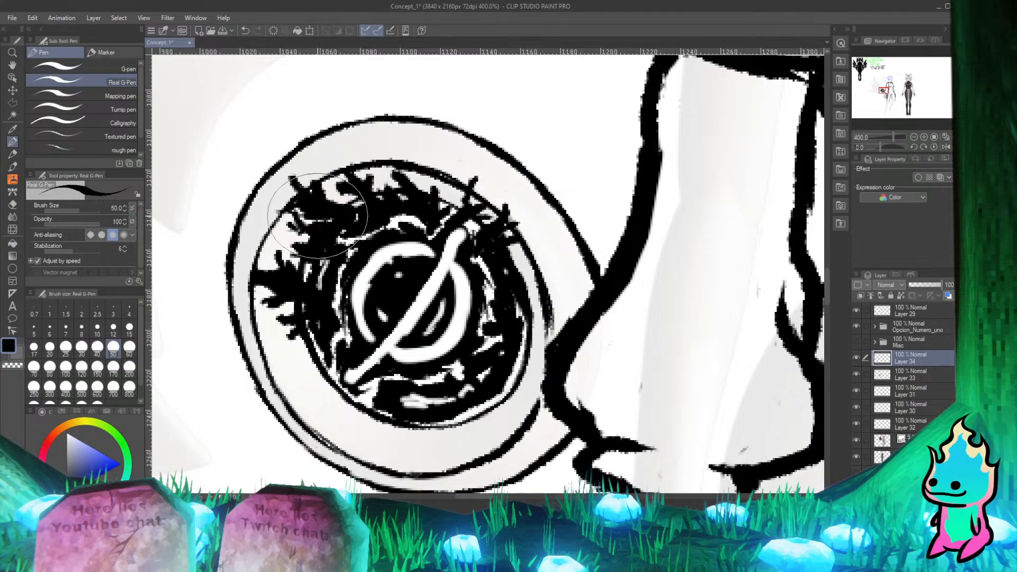
left_click_drag(433, 158, 424, 196)
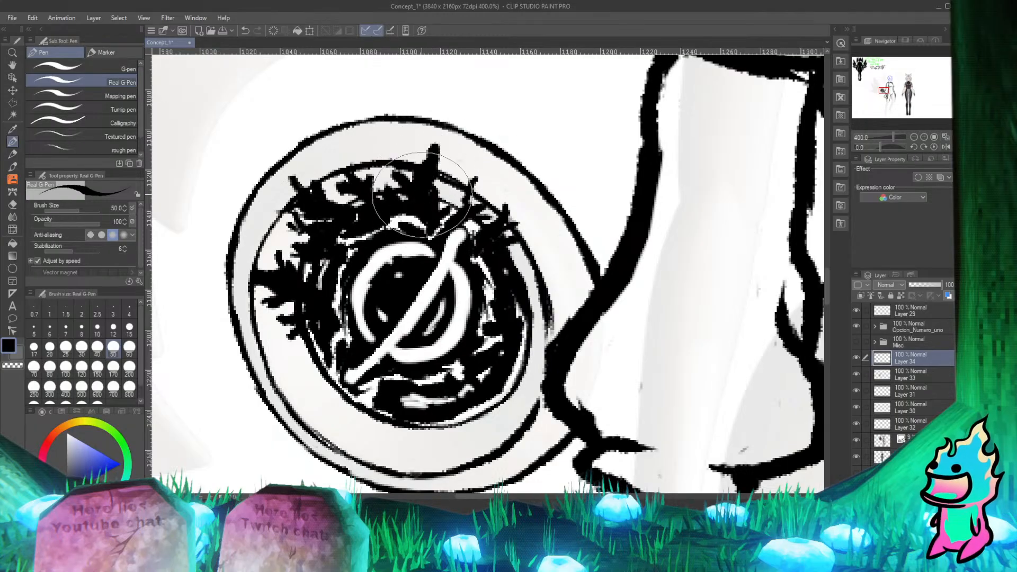
left_click_drag(457, 163, 434, 199)
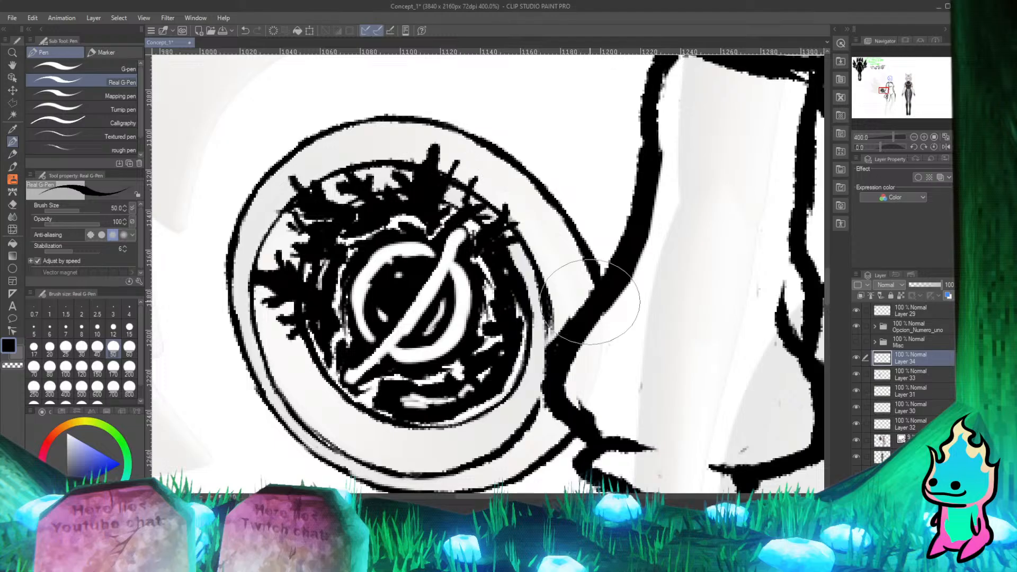
Step: Examine the extended tendrils on the disc against the figure's arm and torso
scroll(562, 281, "down", 3)
scroll(563, 281, "down", 3)
scroll(370, 248, "up", 4)
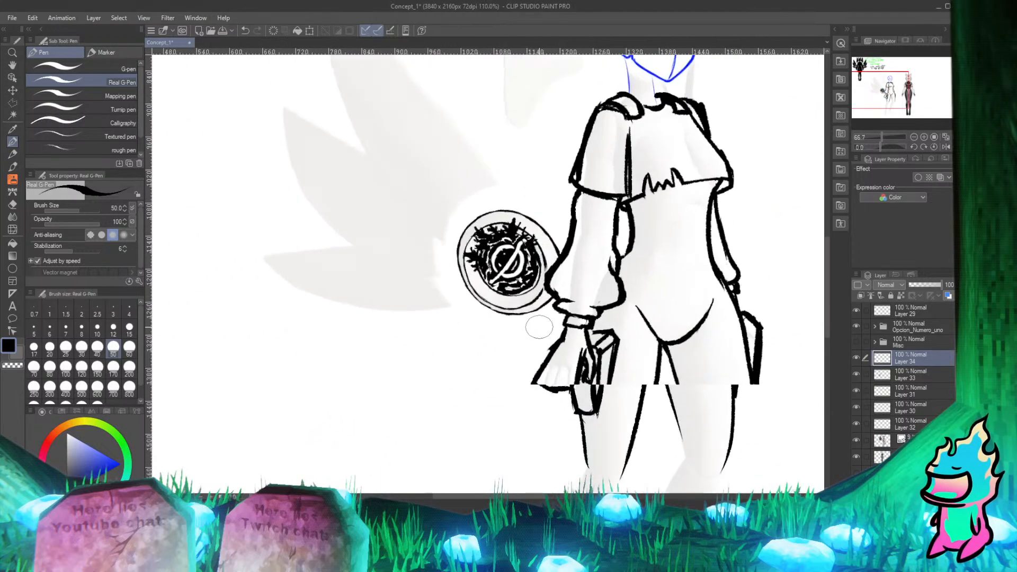
scroll(369, 248, "down", 2)
scroll(345, 276, "up", 2)
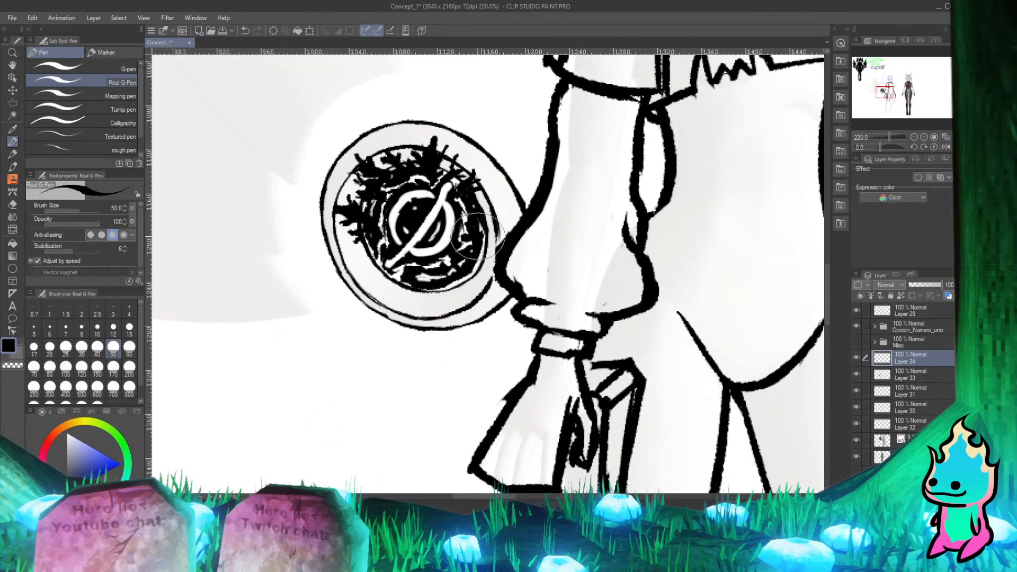
scroll(333, 302, "down", 2)
scroll(481, 180, "up", 2)
scroll(481, 181, "down", 2)
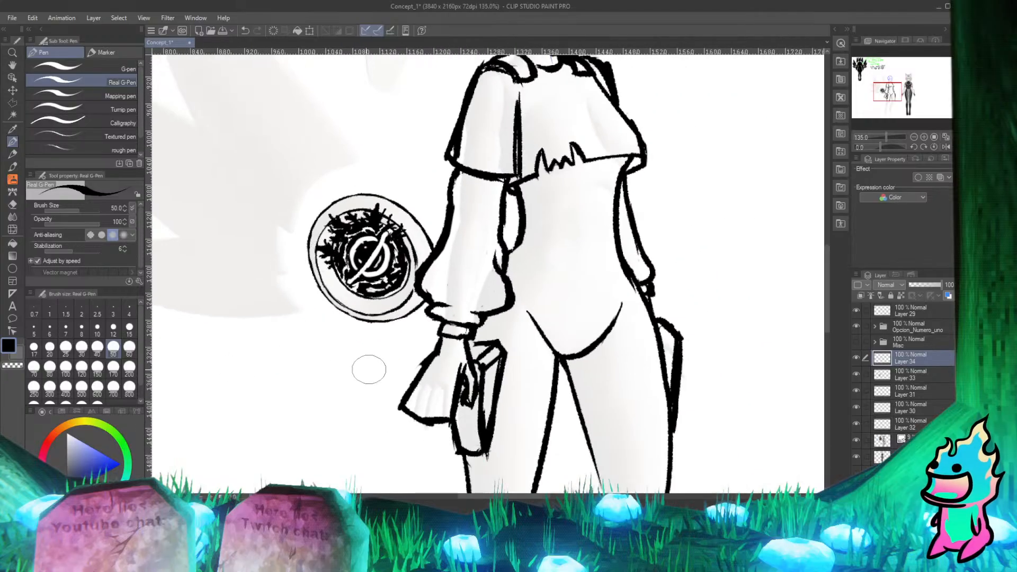
scroll(388, 198, "up", 3)
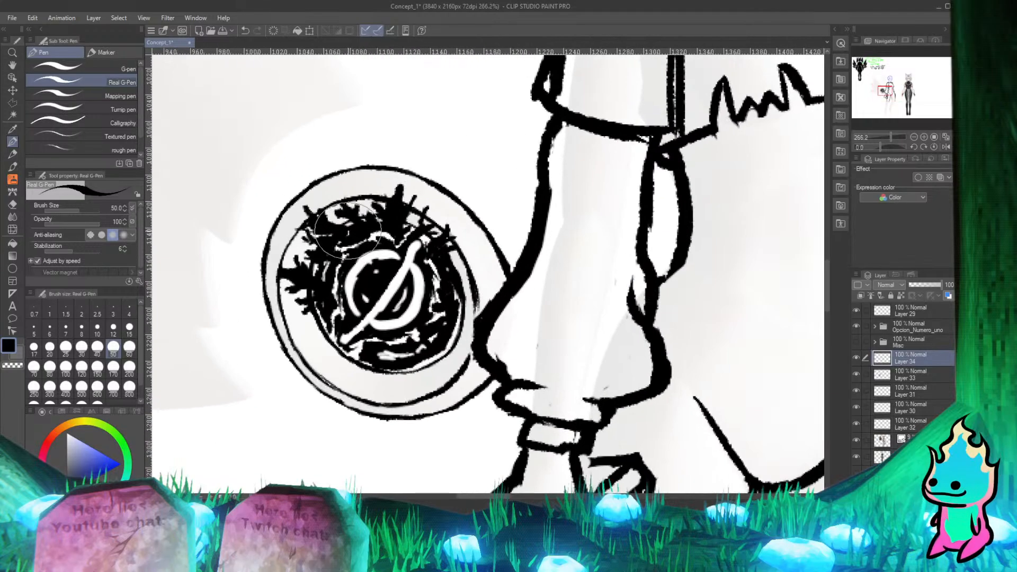
scroll(244, 252, "up", 2)
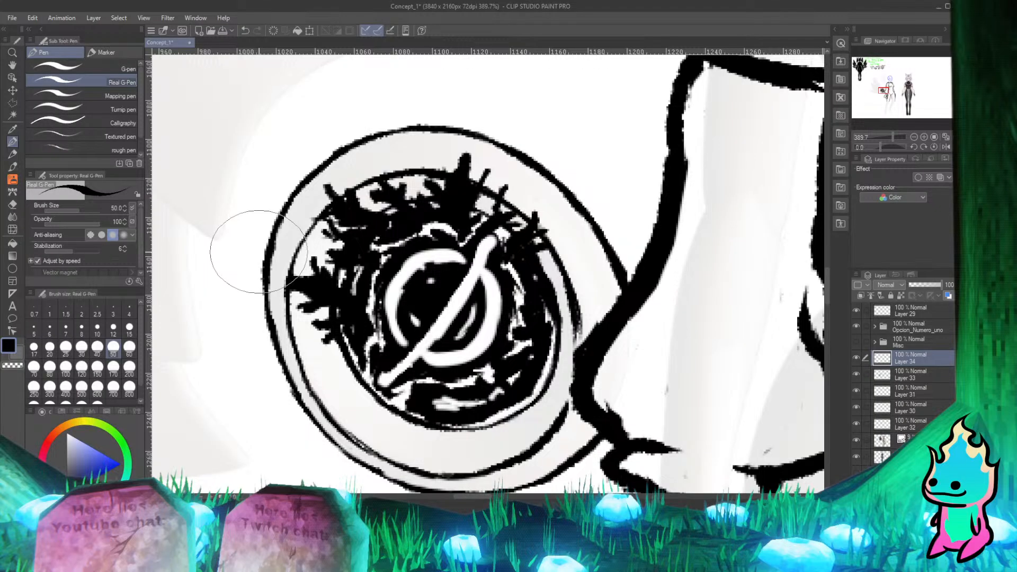
Step: Try adding two short thick black spikes on the disc's upper rim, and undo them
key("e")
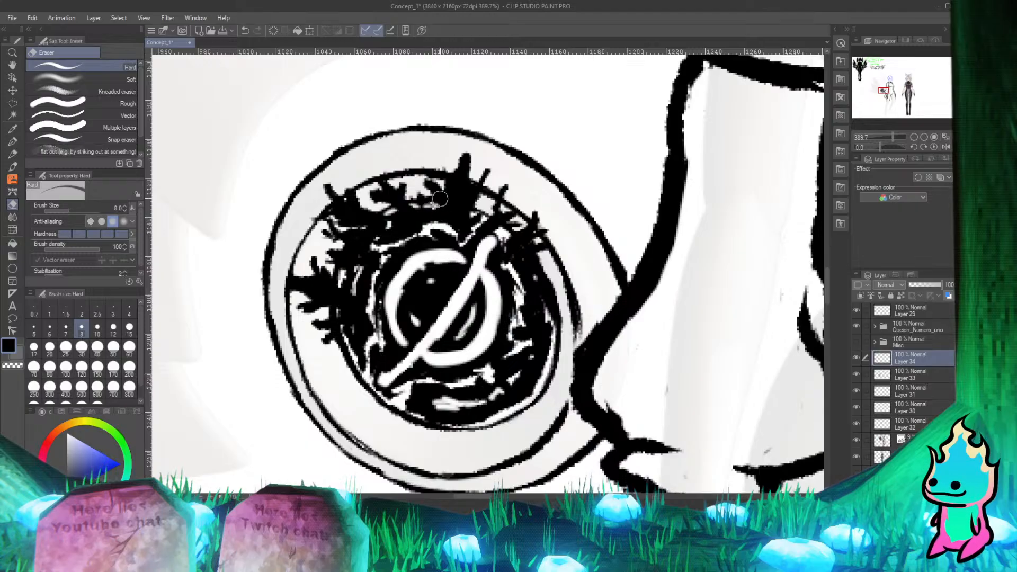
key("p")
mouse_move(425, 154)
left_mouse_down()
mouse_move(431, 168)
mouse_move(440, 158)
mouse_move(440, 170)
left_mouse_up()
left_click_drag(391, 148, 396, 177)
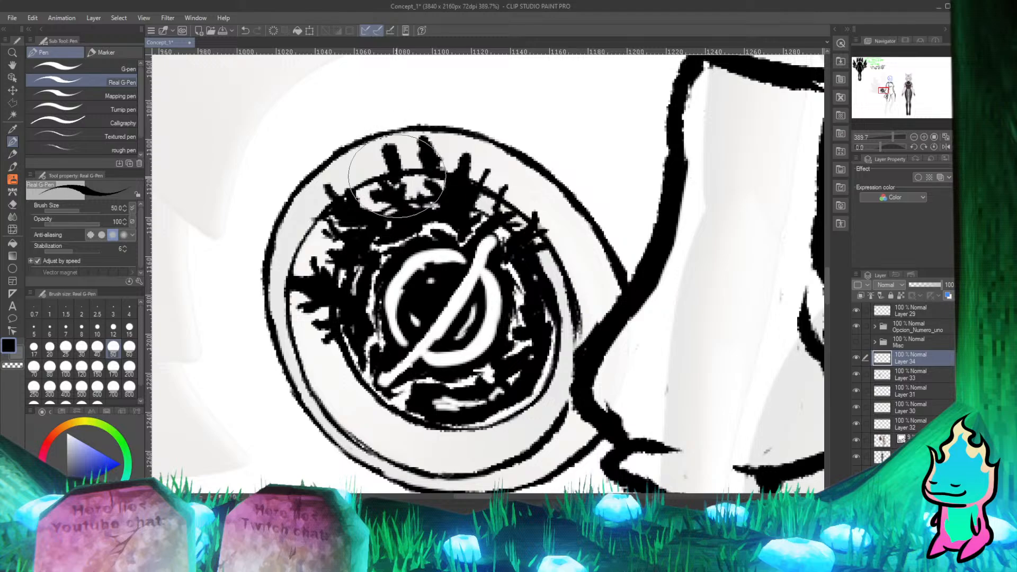
key("ctrl+z")
key("ctrl+z")
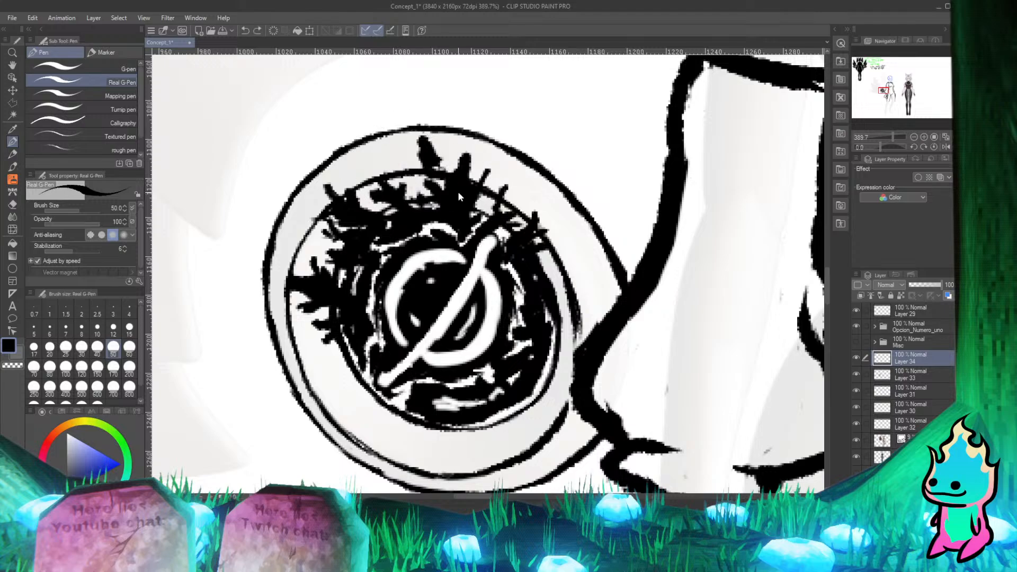
key("ctrl+z")
key("ctrl+z")
Step: Compare the tendril-covered disc with the whole figure and inspect the core up close
scroll(365, 197, "down", 6)
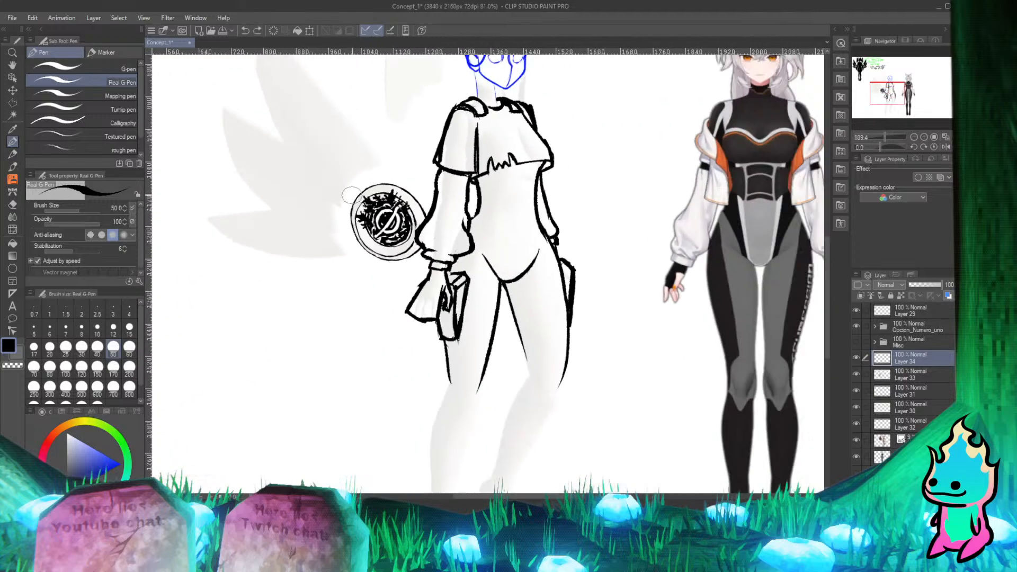
scroll(348, 197, "down", 3)
scroll(377, 188, "up", 7)
scroll(383, 265, "up", 6)
scroll(330, 236, "down", 8)
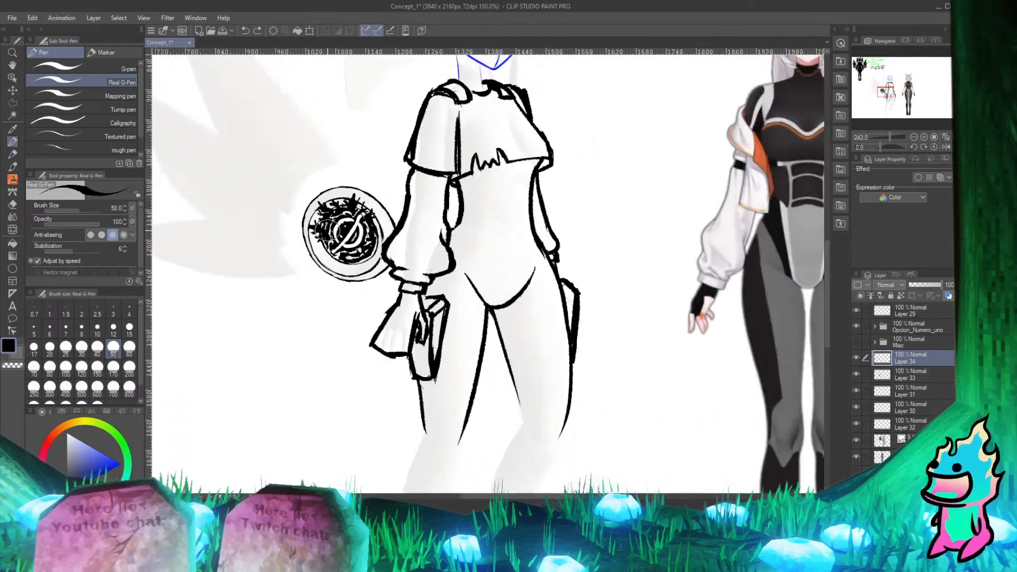
scroll(334, 212, "down", 2)
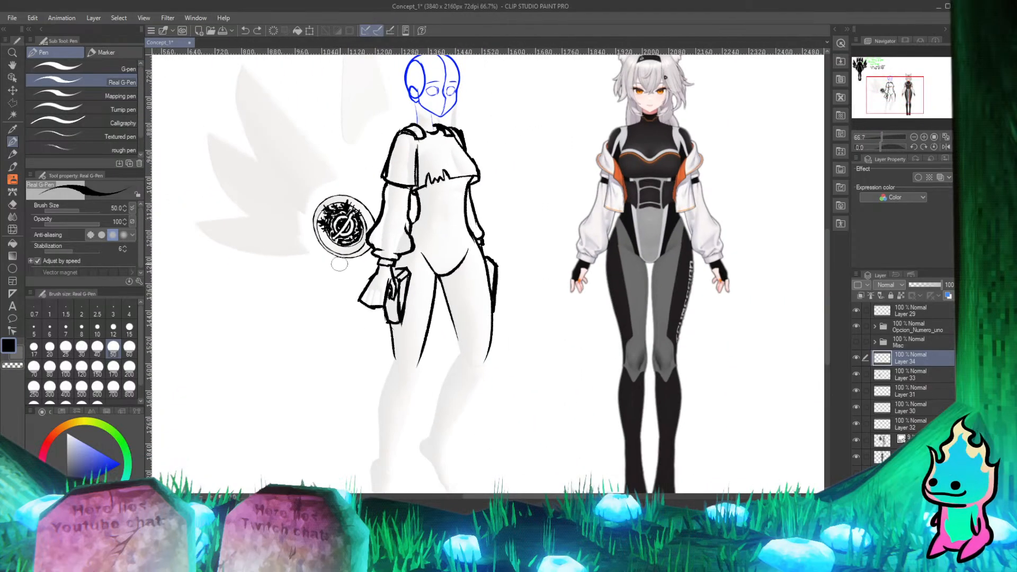
scroll(340, 267, "down", 1)
scroll(339, 237, "up", 8)
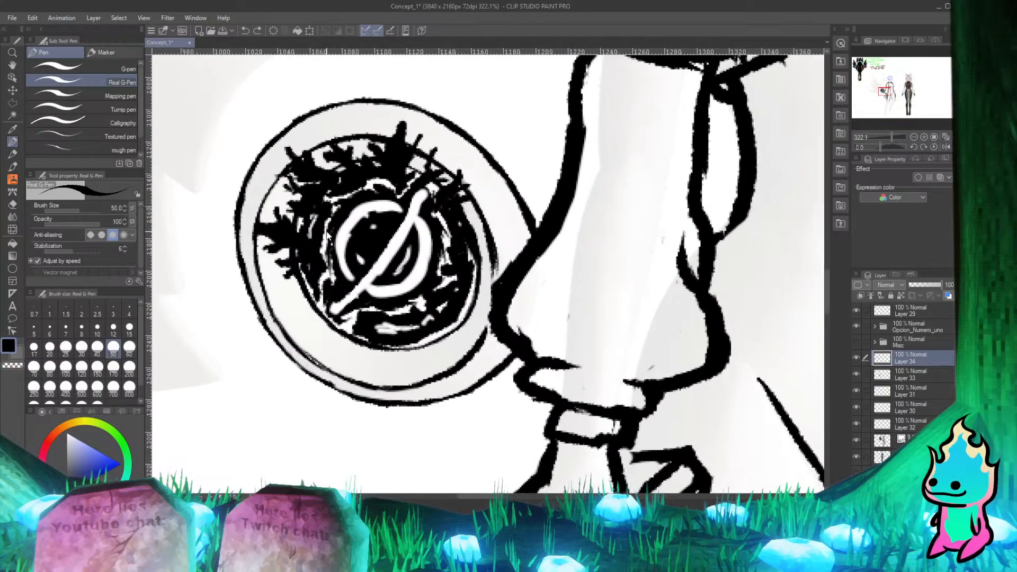
Step: Undo the branching tendril strokes around the core and erase the remaining one above its upper edge
key("ctrl+z")
key("ctrl+z")
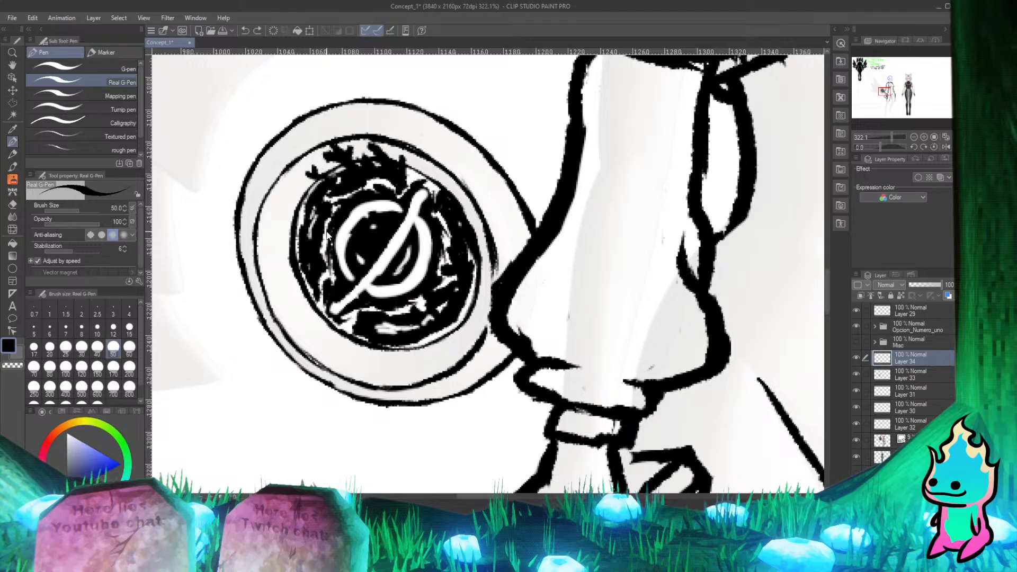
key("ctrl+z")
key("ctrl+z")
key("ctrl+z")
key("ctrl+z")
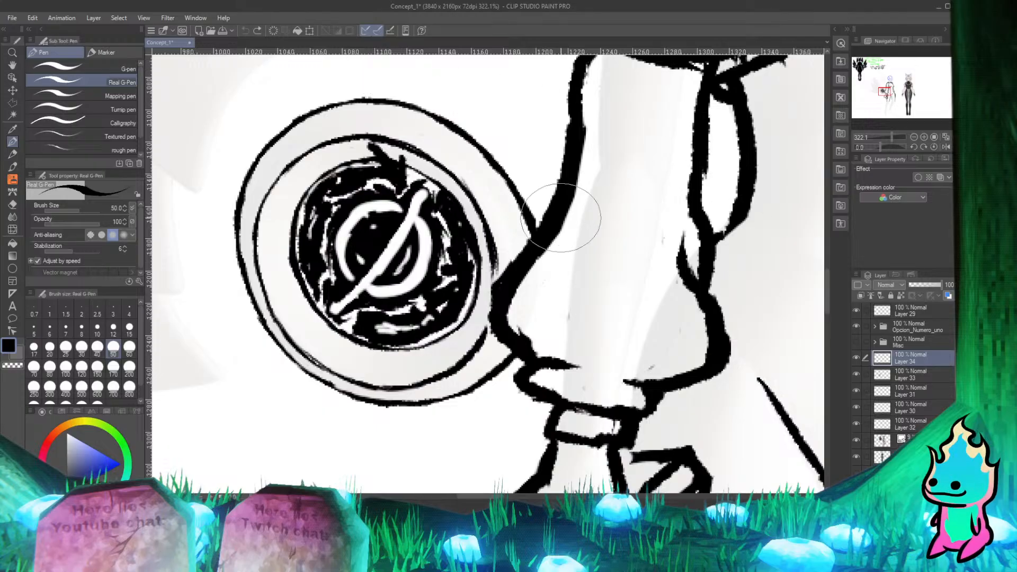
key("e")
left_click_drag(371, 156, 391, 151)
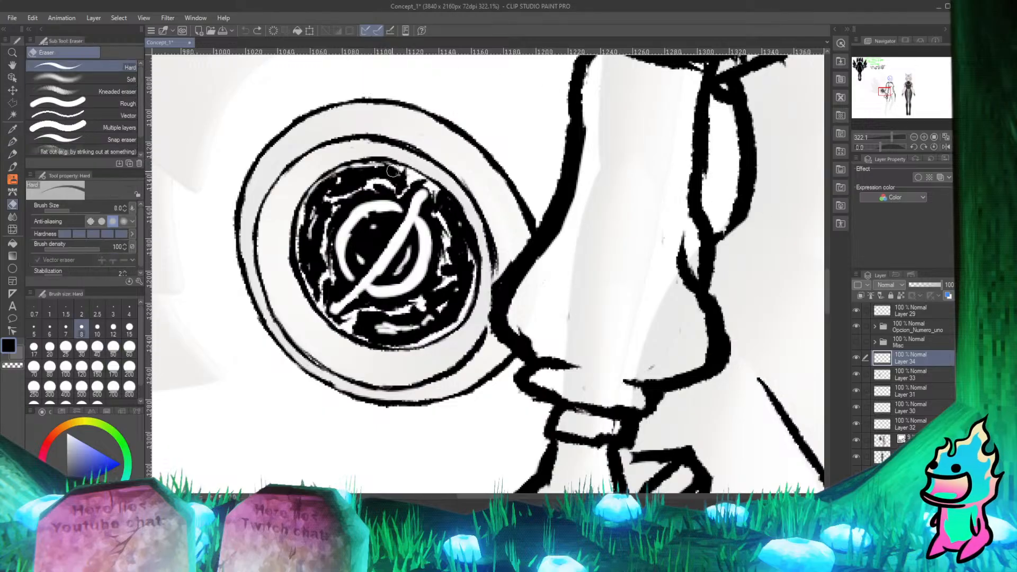
key("p")
Step: Switch to the reference board and look through the cosmic-scale character and black heeled-leg images
left_click(234, 561)
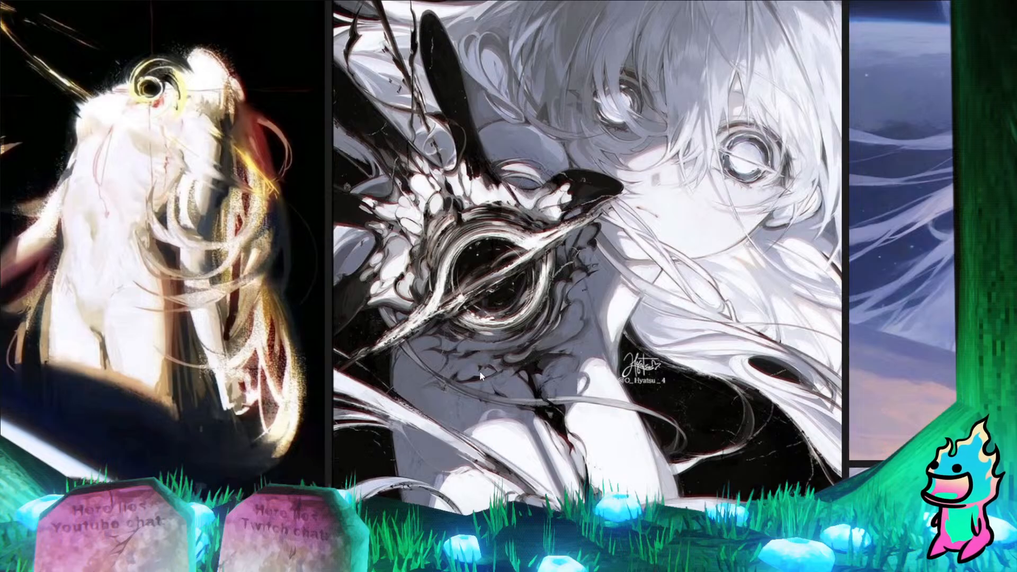
scroll(414, 234, "down", 9)
scroll(250, 251, "up", 9)
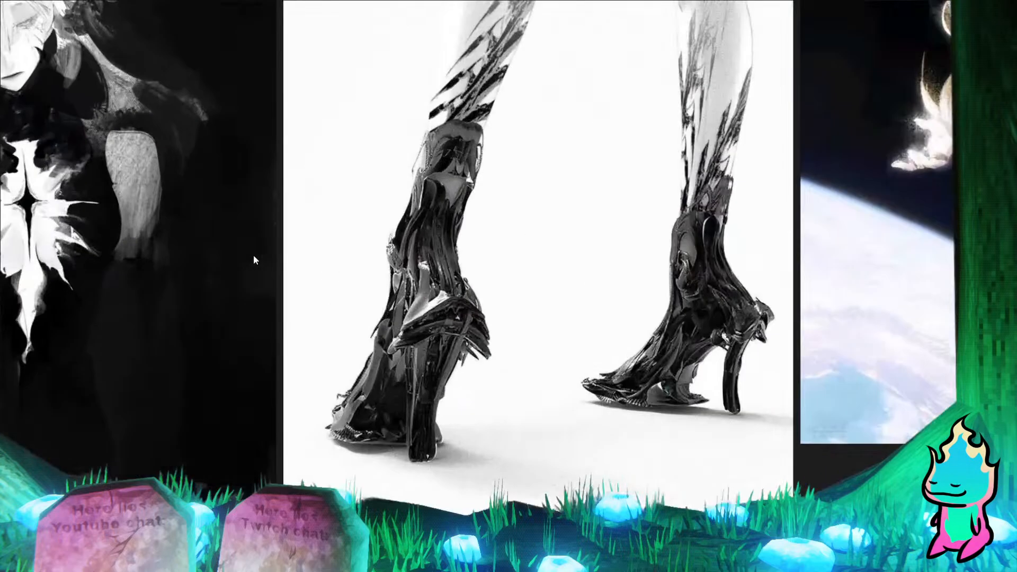
scroll(304, 269, "down", 2)
scroll(204, 303, "down", 4)
scroll(436, 232, "down", 3)
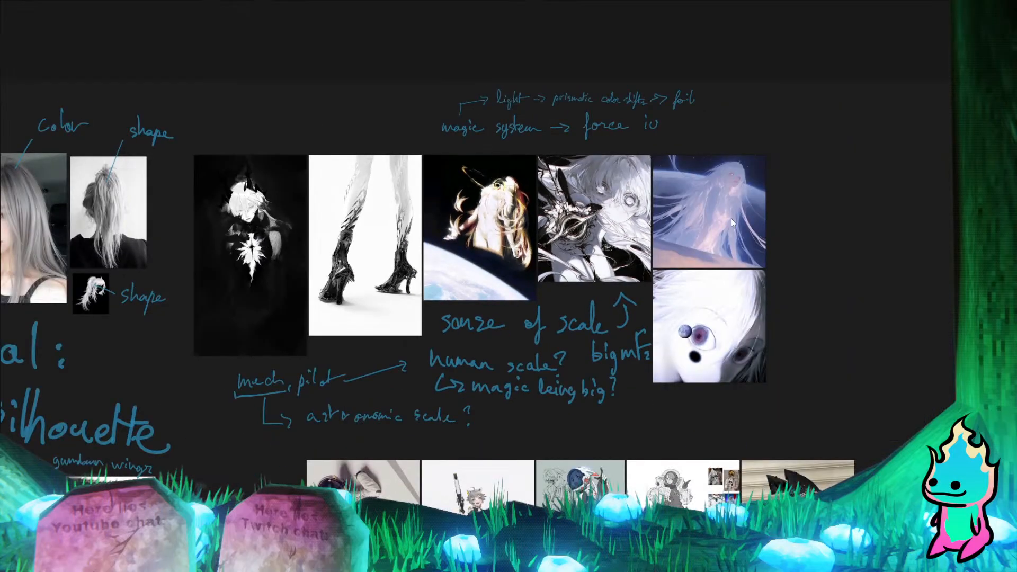
scroll(731, 219, "up", 8)
scroll(524, 228, "down", 5)
scroll(513, 438, "up", 6)
scroll(513, 438, "down", 5)
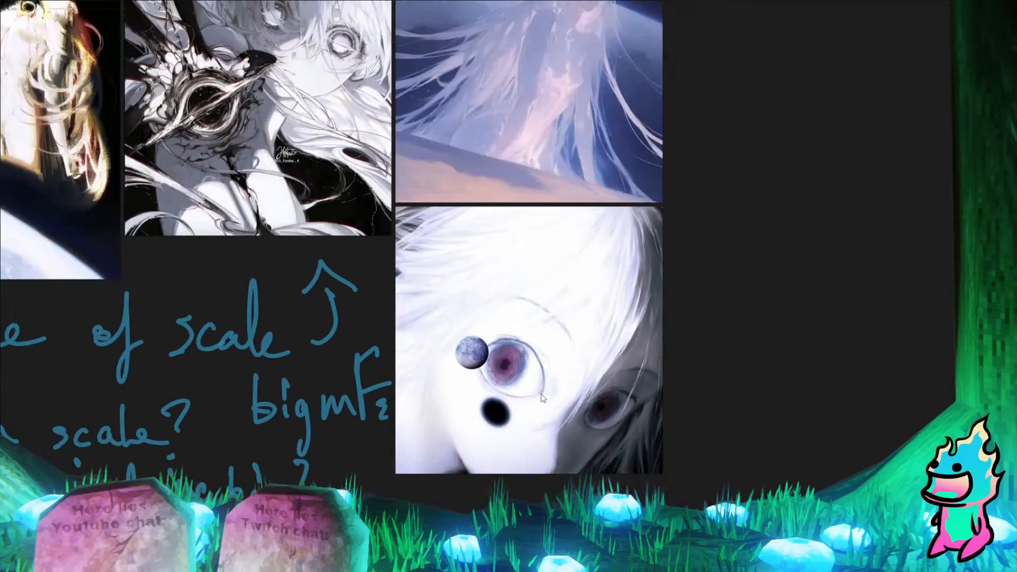
scroll(235, 148, "up", 3)
scroll(441, 224, "down", 3)
scroll(466, 234, "down", 3)
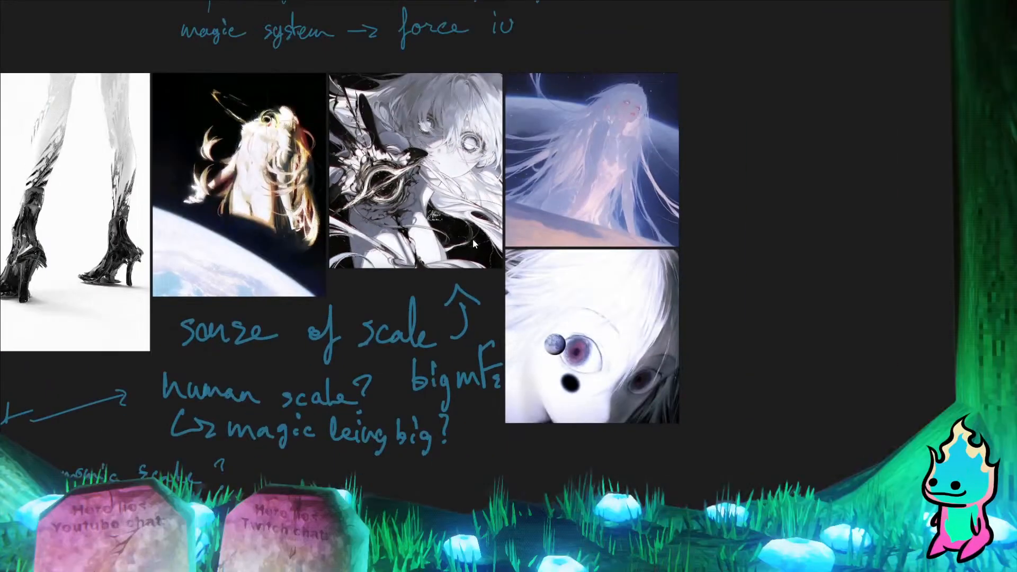
Step: Study the black-hole core and the black tendrils around it in the monochrome reference illustration
scroll(198, 109, "up", 3)
scroll(198, 109, "up", 5)
scroll(262, 171, "down", 3)
scroll(620, 271, "up", 3)
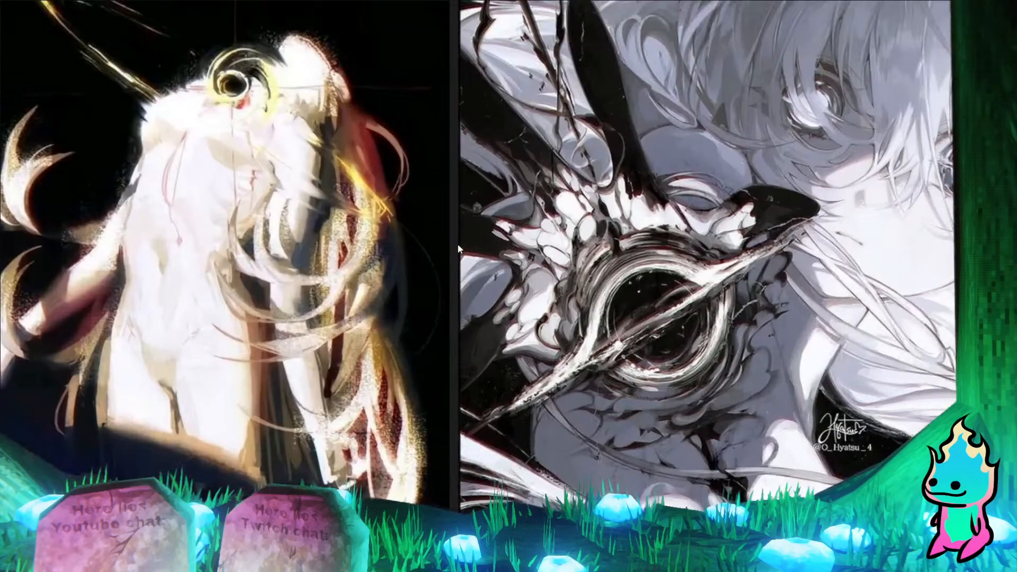
scroll(620, 271, "down", 3)
scroll(609, 287, "up", 3)
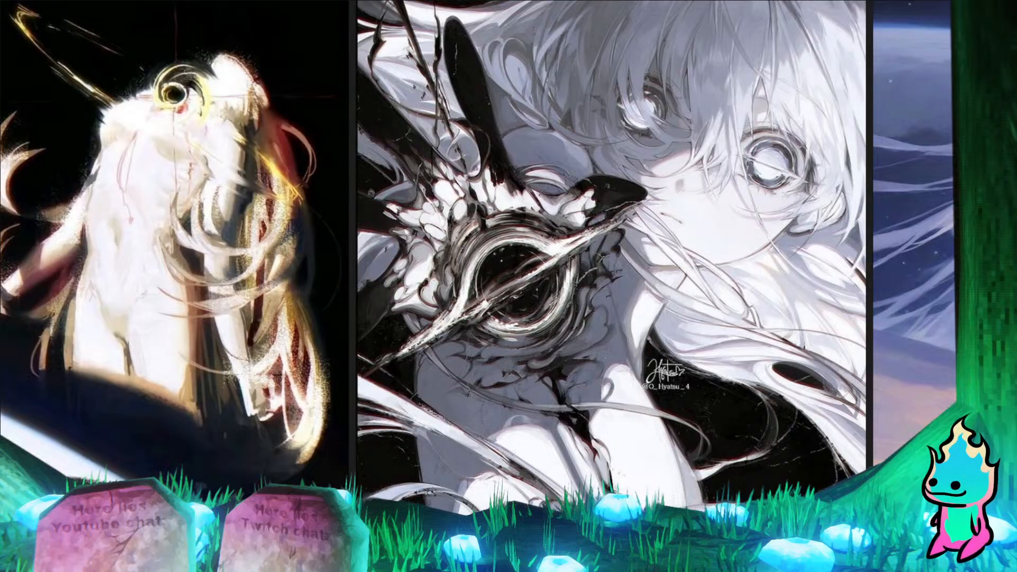
Step: Switch back to the drawing and draw spiky black tendrils rising from the core's upper edge across the disc's rings
key("alt+Tab")
key("alt+Tab")
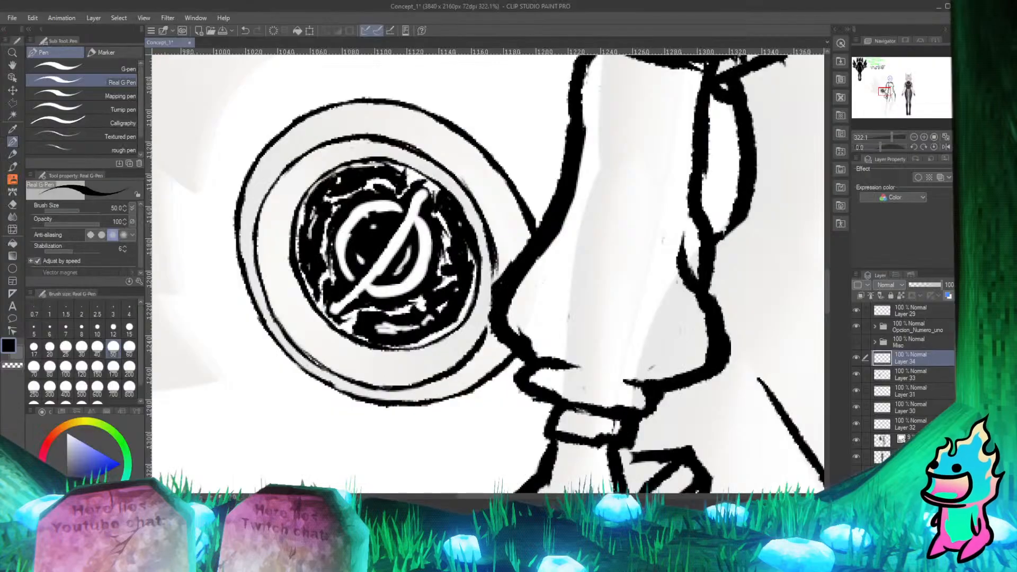
scroll(373, 255, "down", 3)
scroll(372, 207, "up", 5)
scroll(371, 292, "down", 2)
scroll(371, 265, "up", 1)
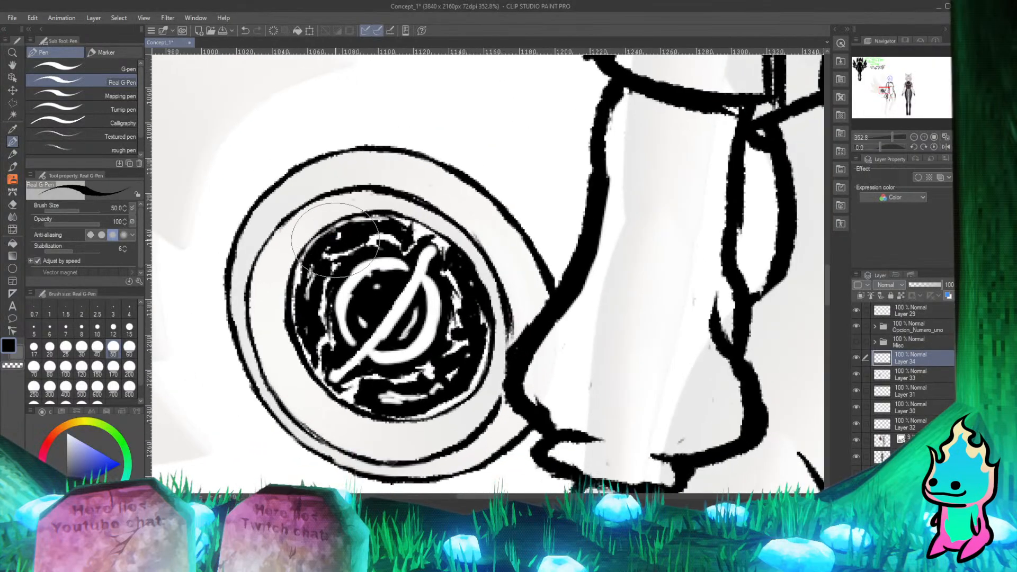
mouse_move(389, 215)
left_mouse_down()
mouse_move(368, 188)
mouse_move(341, 208)
mouse_move(361, 225)
mouse_move(351, 116)
left_mouse_up()
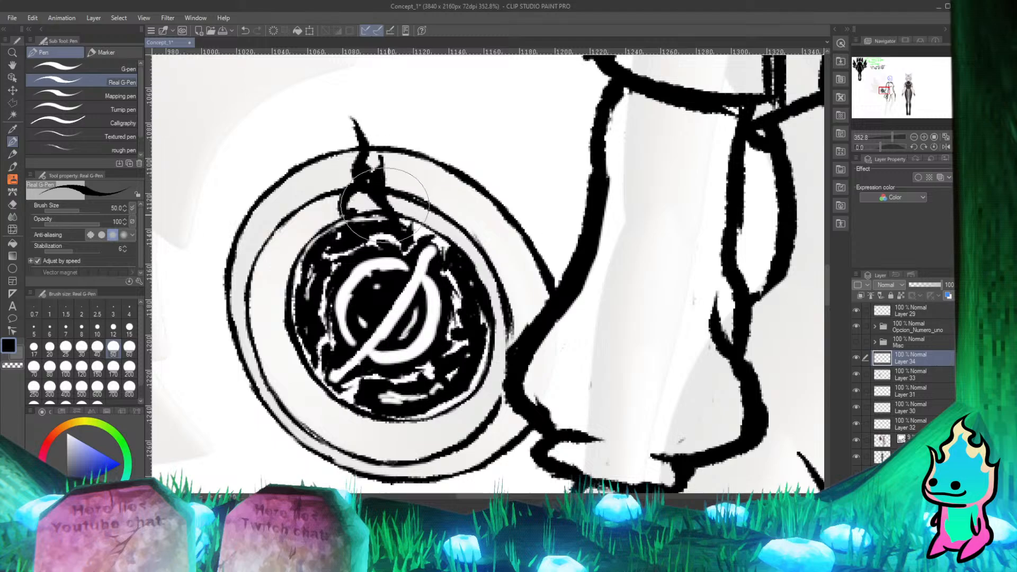
left_click_drag(365, 185, 338, 160)
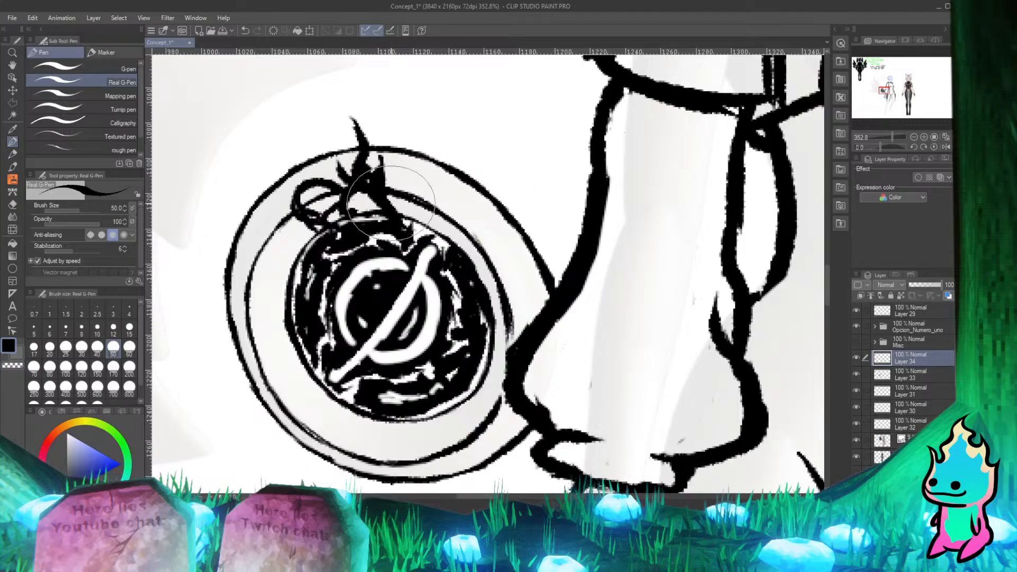
mouse_move(398, 195)
left_mouse_down()
mouse_move(431, 215)
mouse_move(471, 184)
left_mouse_up()
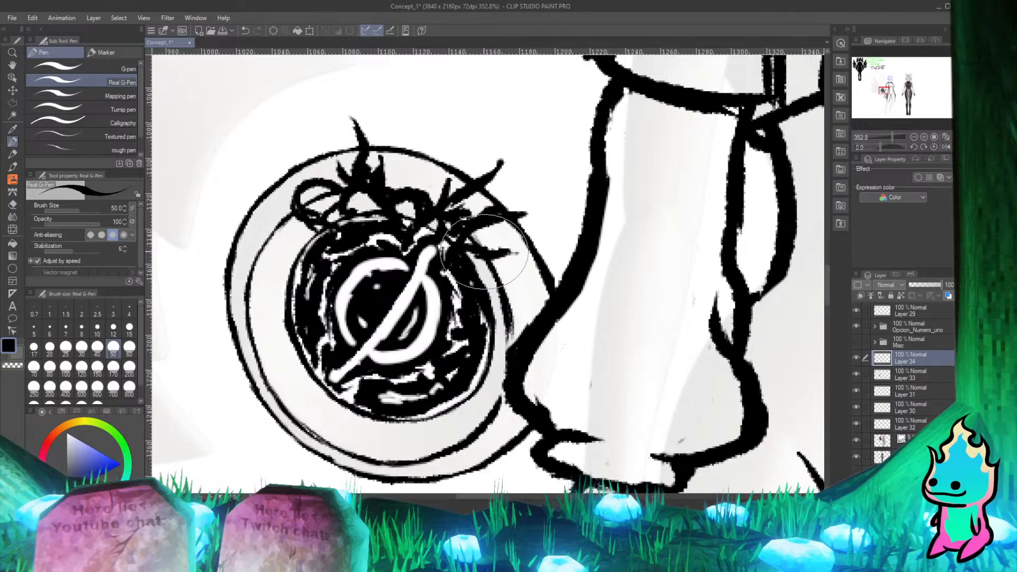
Step: Extend the black tendrils down the core's right side and out past the disc's upper-left rim
mouse_move(479, 258)
left_mouse_down()
mouse_move(482, 274)
mouse_move(509, 268)
mouse_move(503, 255)
mouse_move(532, 239)
mouse_move(506, 247)
mouse_move(522, 291)
mouse_move(479, 298)
mouse_move(495, 293)
left_mouse_up()
mouse_move(363, 215)
left_mouse_down()
mouse_move(345, 170)
mouse_move(383, 213)
mouse_move(360, 193)
left_mouse_up()
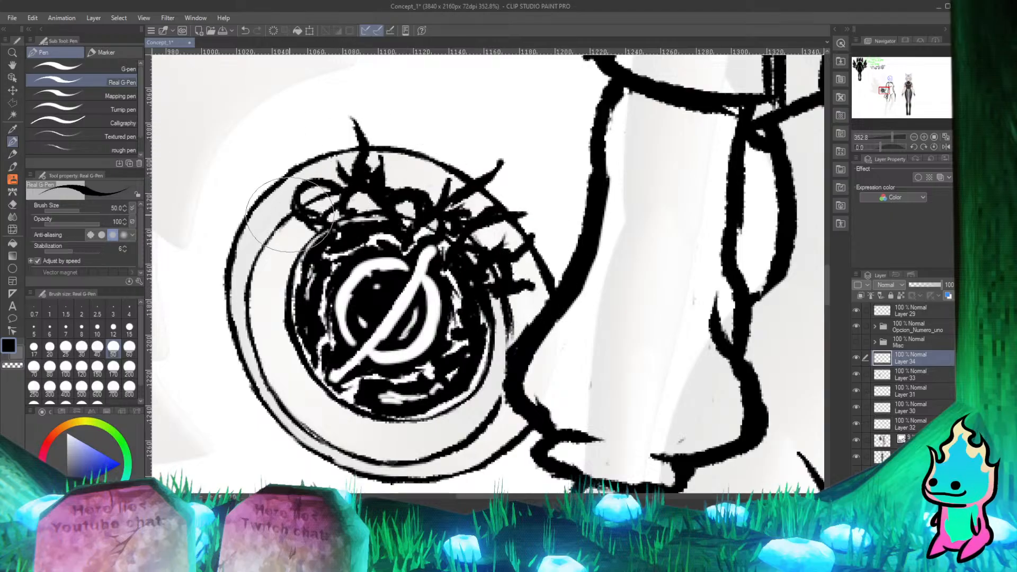
left_click_drag(292, 211, 257, 153)
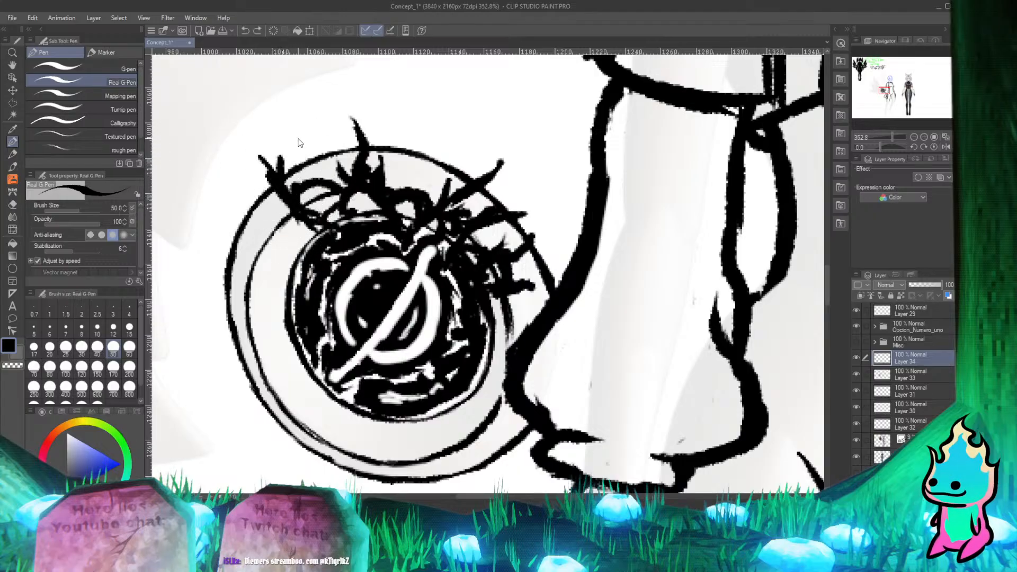
mouse_move(260, 159)
left_mouse_down()
mouse_move(275, 197)
mouse_move(266, 208)
mouse_move(309, 247)
mouse_move(212, 167)
left_mouse_up()
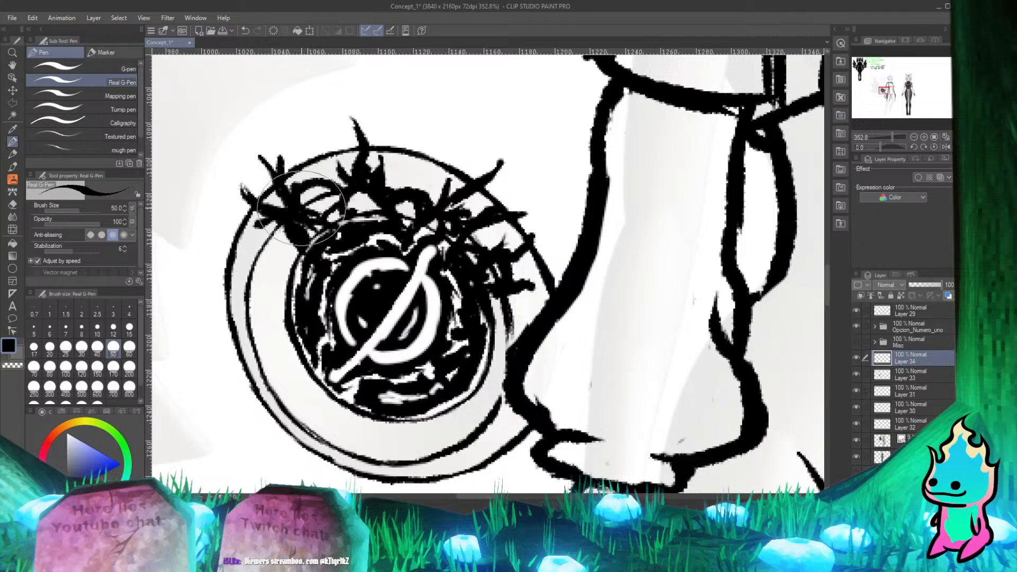
Step: Examine how the tendril-covered disc reads beside the arm and the whole figure
scroll(301, 208, "down", 8)
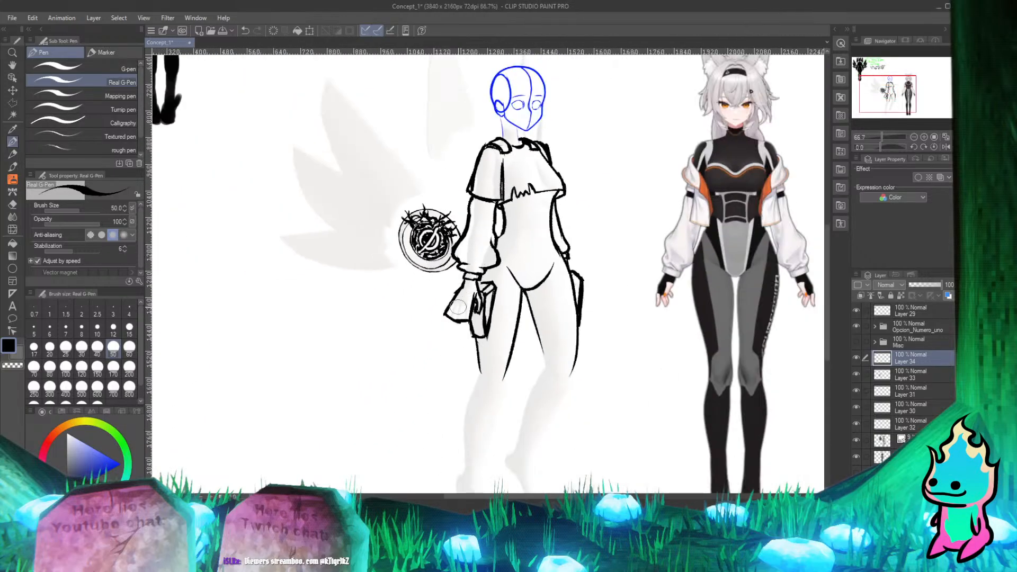
scroll(461, 245, "up", 3)
scroll(403, 238, "down", 4)
scroll(371, 249, "up", 5)
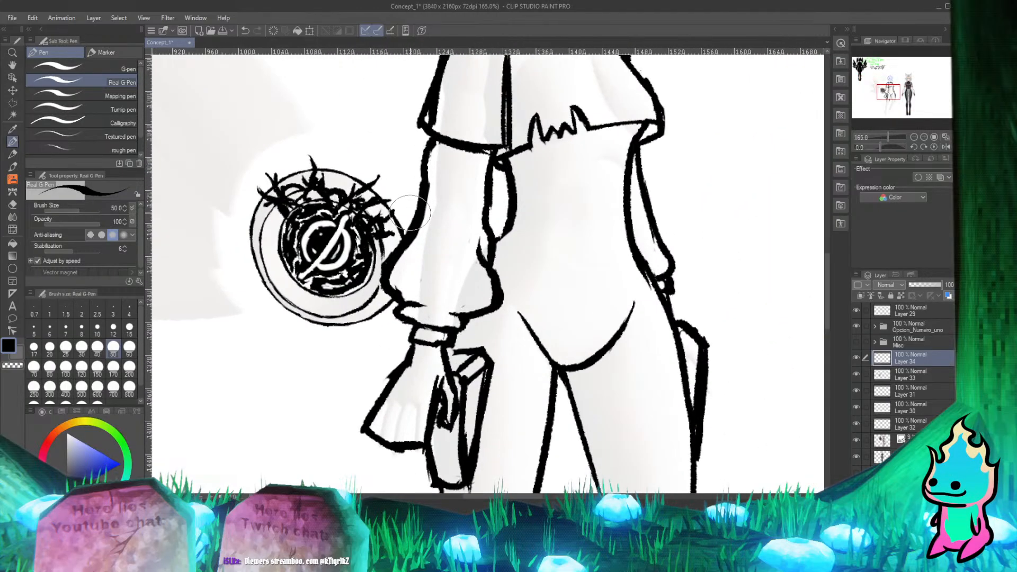
scroll(396, 226, "down", 2)
scroll(396, 227, "up", 3)
scroll(402, 238, "down", 3)
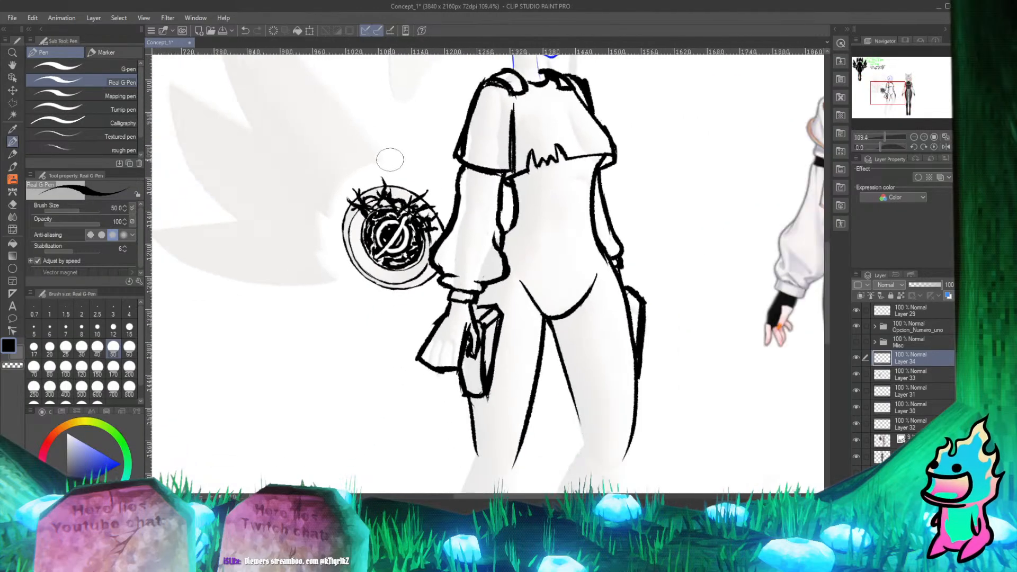
scroll(454, 273, "up", 2)
scroll(453, 273, "down", 1)
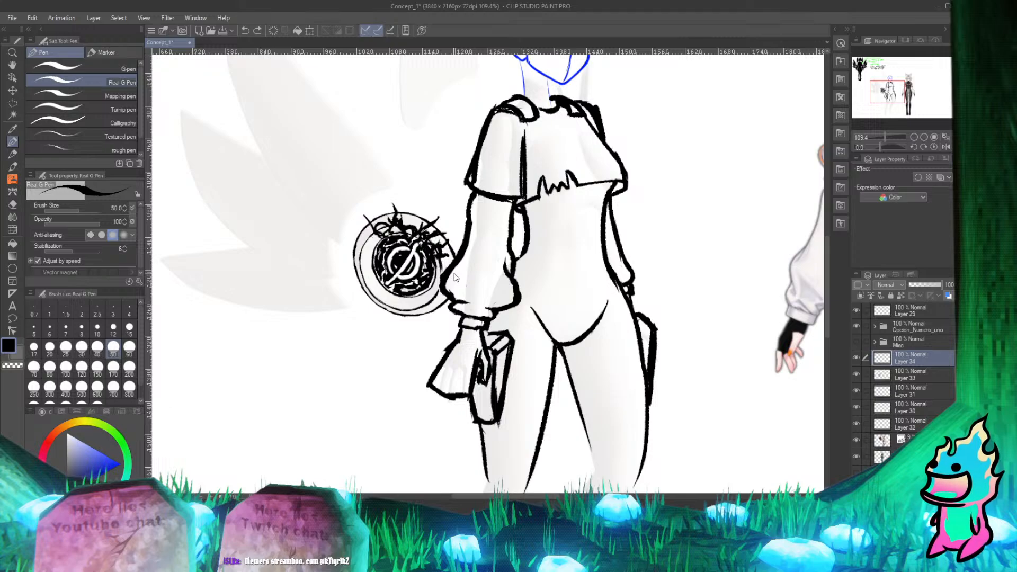
Step: Undo all the newly drawn tendril strokes around the disc's core
key("ctrl+z")
key("ctrl+z")
key("ctrl+z")
key("ctrl+z")
key("ctrl+z")
key("ctrl+z")
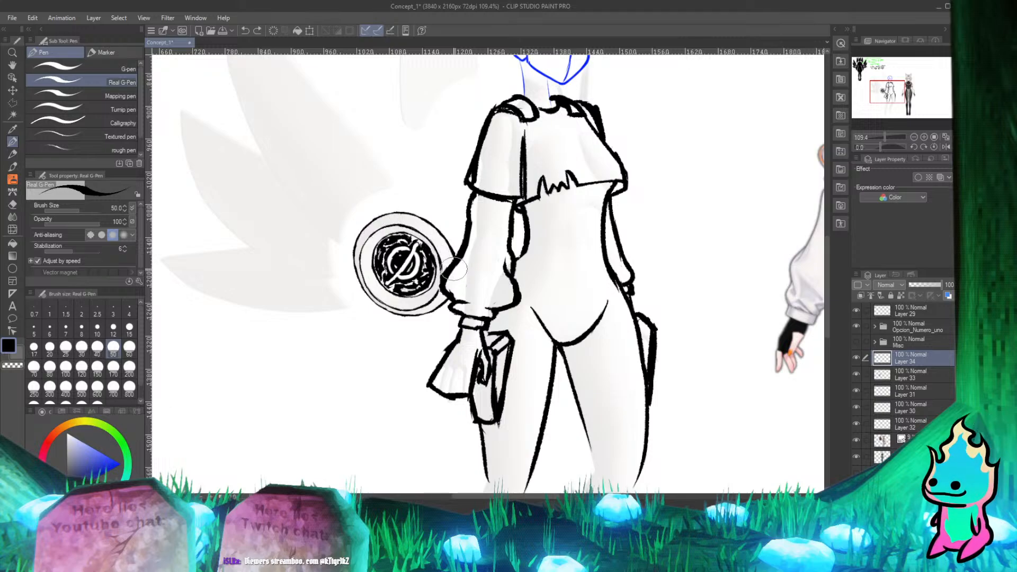
Step: Check the black-hole core in the monochrome reference illustration again and return to the disc sketch
scroll(454, 277, "down", 3)
scroll(419, 265, "up", 3)
key("alt+Tab")
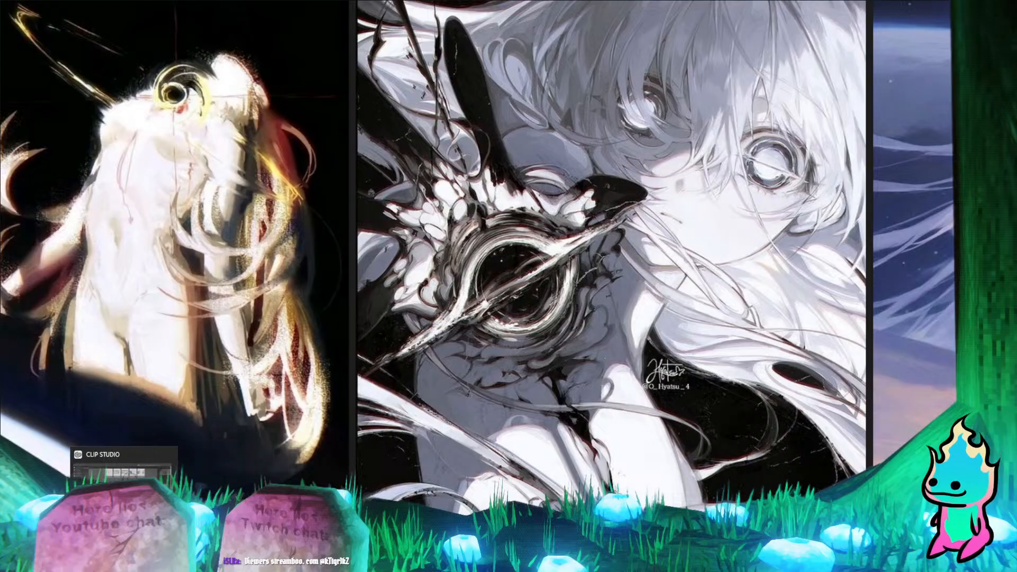
left_click(112, 561)
scroll(459, 207, "down", 2)
scroll(418, 247, "up", 8)
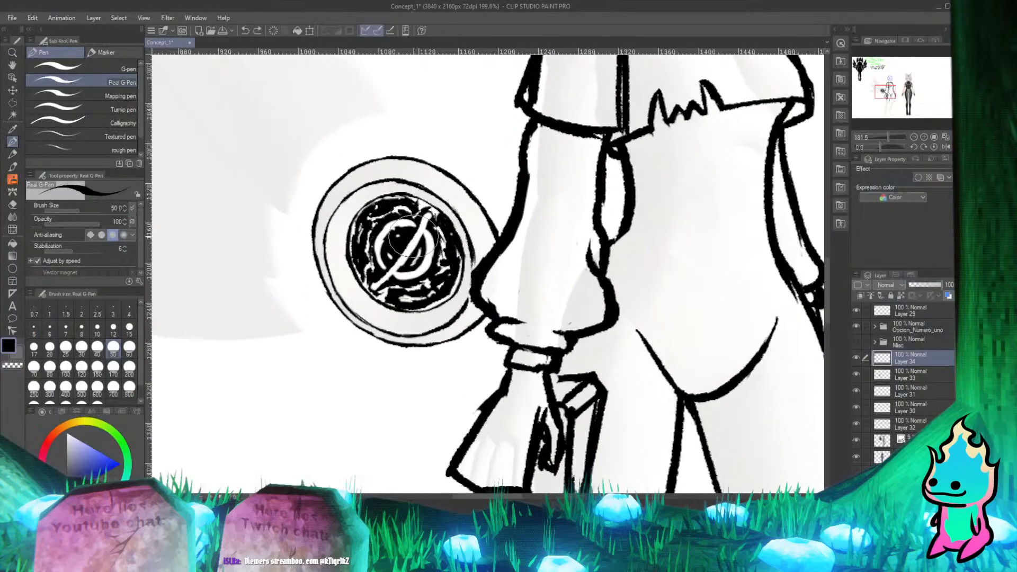
scroll(401, 249, "down", 2)
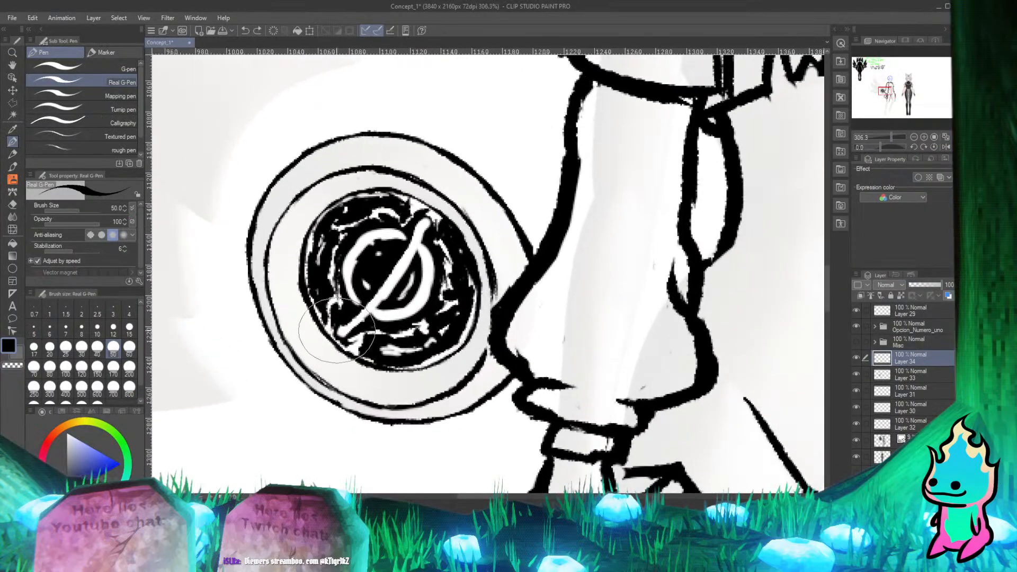
Step: Break up the white diagonal streak across the core with black Real G-Pen strokes and fine erased highlights
mouse_move(338, 325)
left_mouse_down()
mouse_move(378, 296)
mouse_move(372, 300)
mouse_move(396, 259)
left_mouse_up()
key("e")
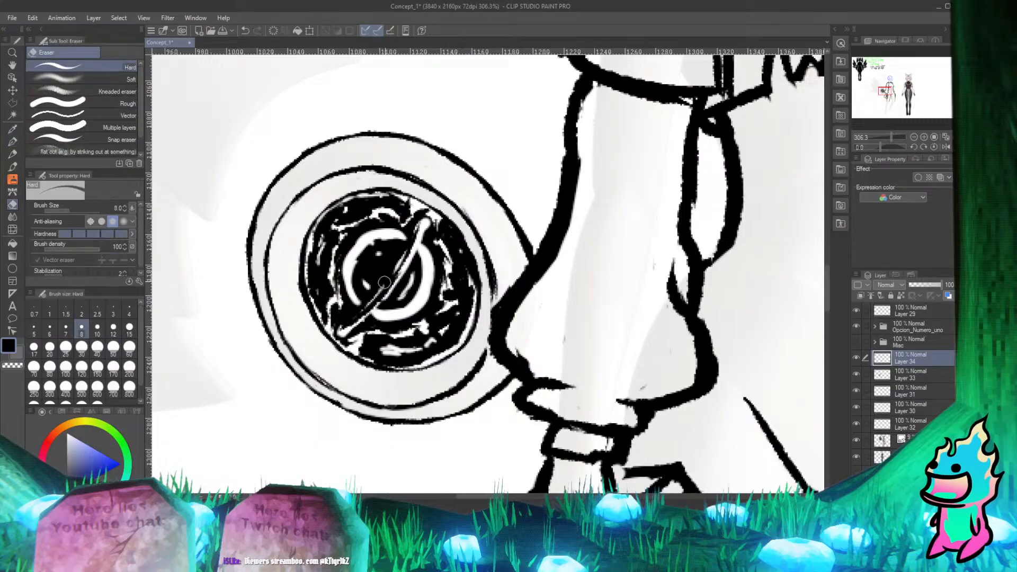
key("p")
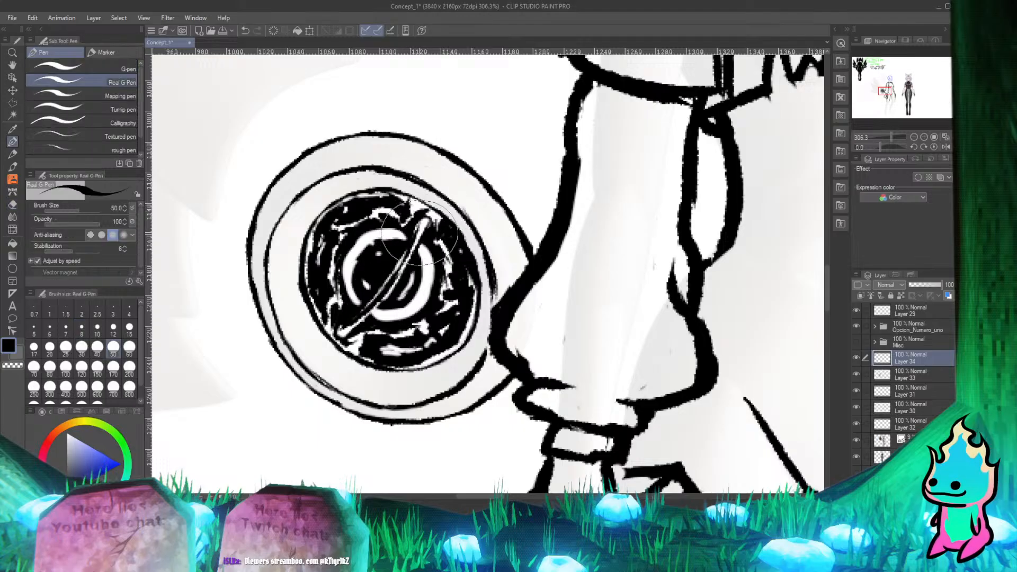
key("e")
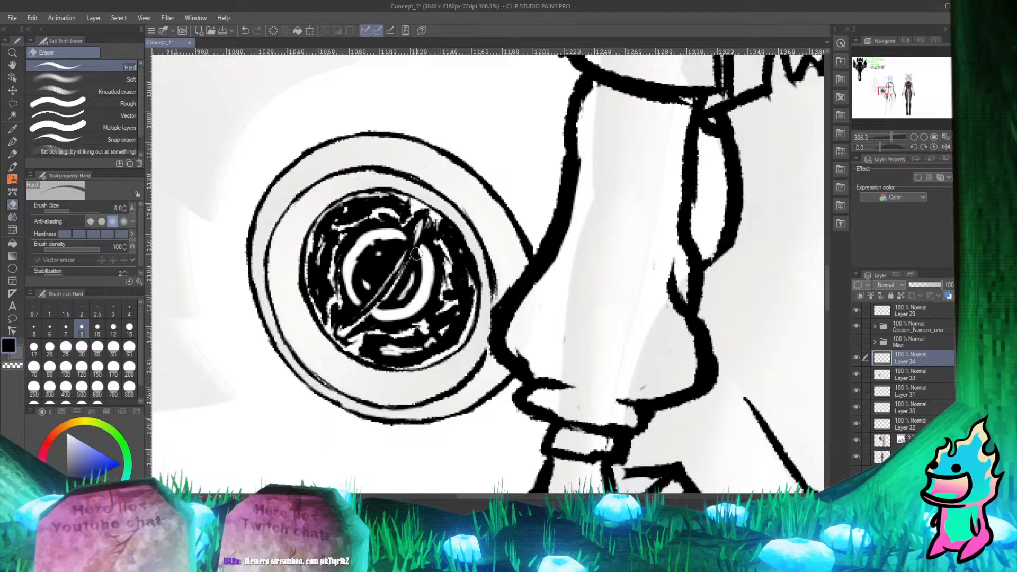
left_click_drag(432, 218, 424, 217)
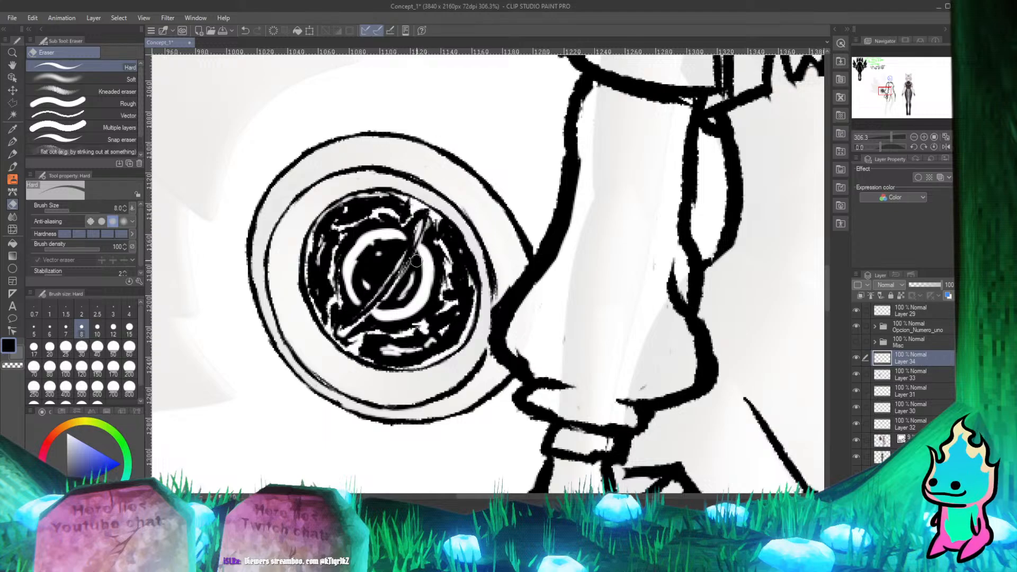
Step: Split the upper and left parts of the core's white ring into thin swirling lines with black strokes and erased highlights
key("p")
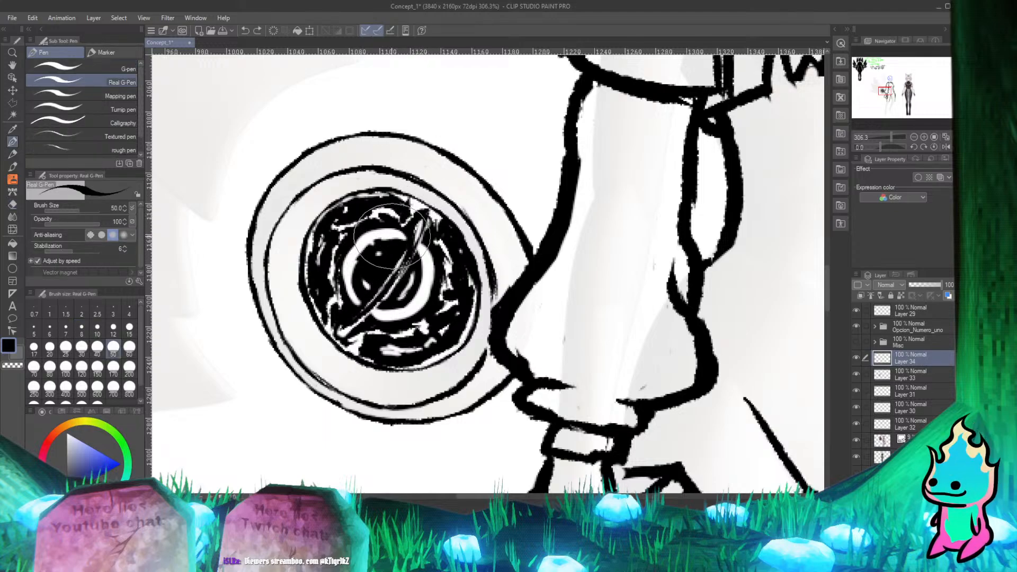
mouse_move(392, 236)
left_mouse_down()
mouse_move(358, 248)
mouse_move(371, 242)
mouse_move(357, 296)
left_mouse_up()
left_click_drag(353, 239, 358, 269)
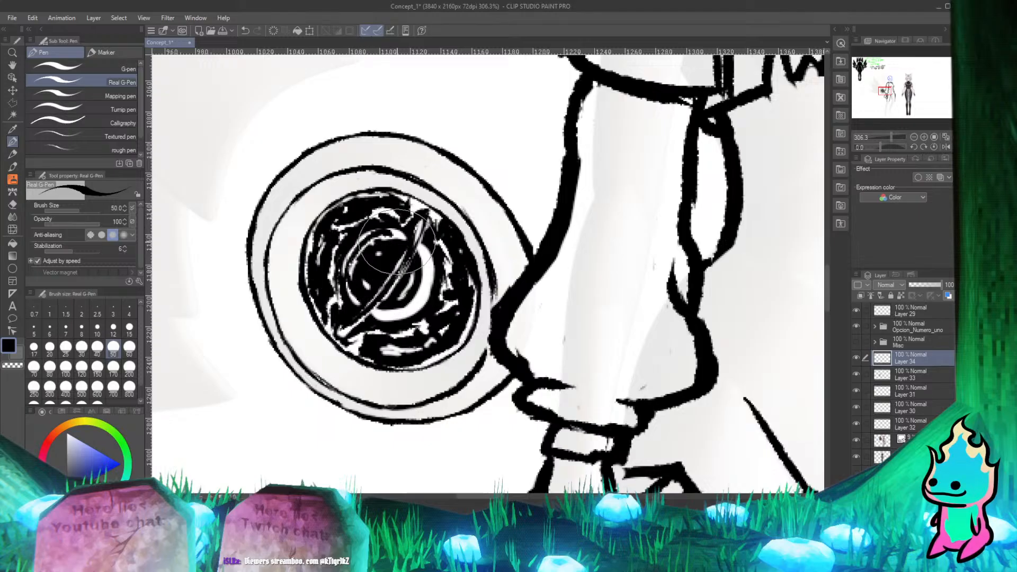
key("e")
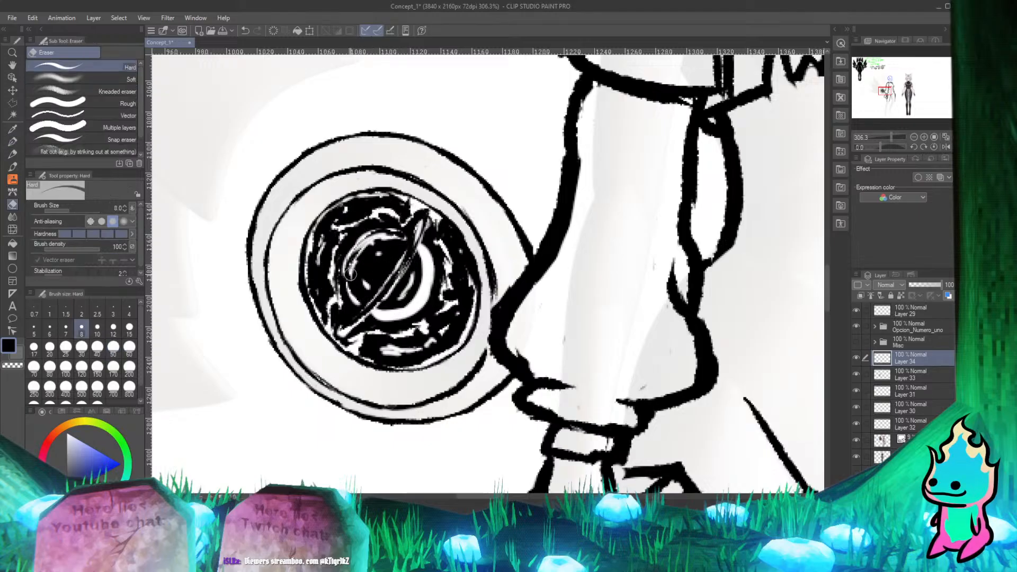
mouse_move(361, 250)
left_mouse_down()
mouse_move(346, 280)
mouse_move(353, 303)
left_mouse_up()
left_click_drag(388, 233, 395, 238)
Step: Split the right and lower parts of the core's white ring into thin lines with black strokes and erased highlights
key("p")
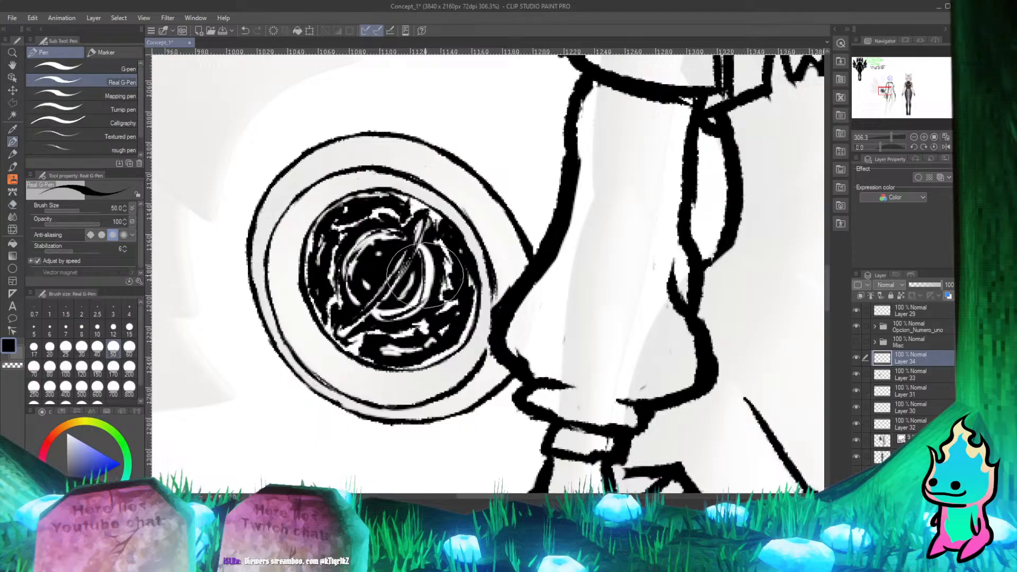
key("e")
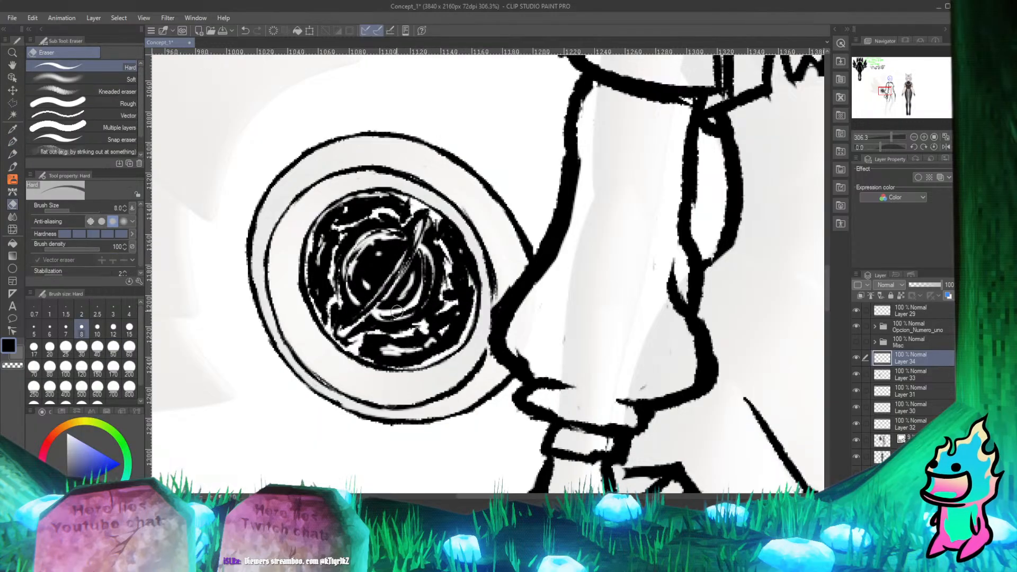
key("p")
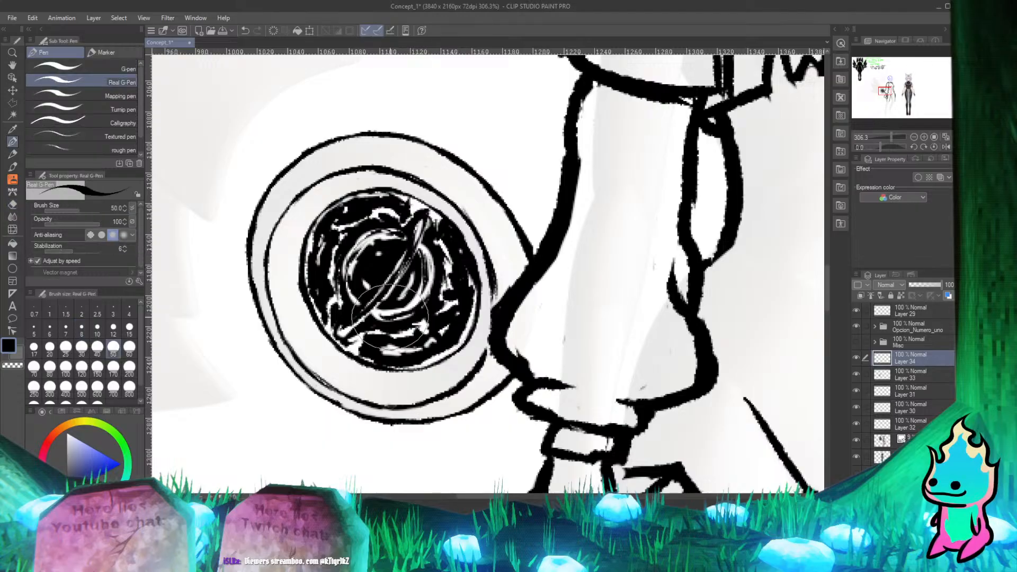
key("e")
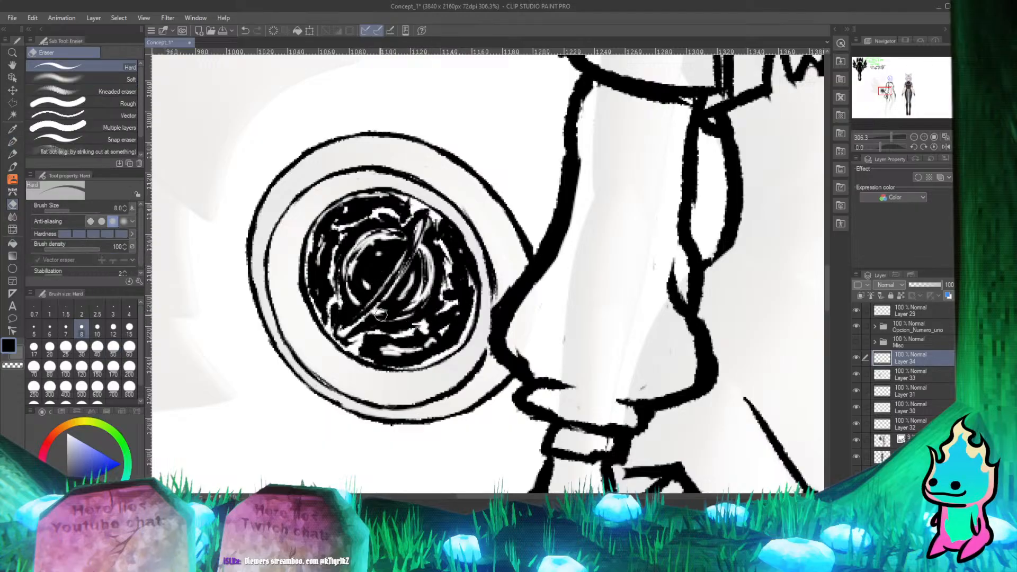
key("p")
scroll(351, 258, "down", 8)
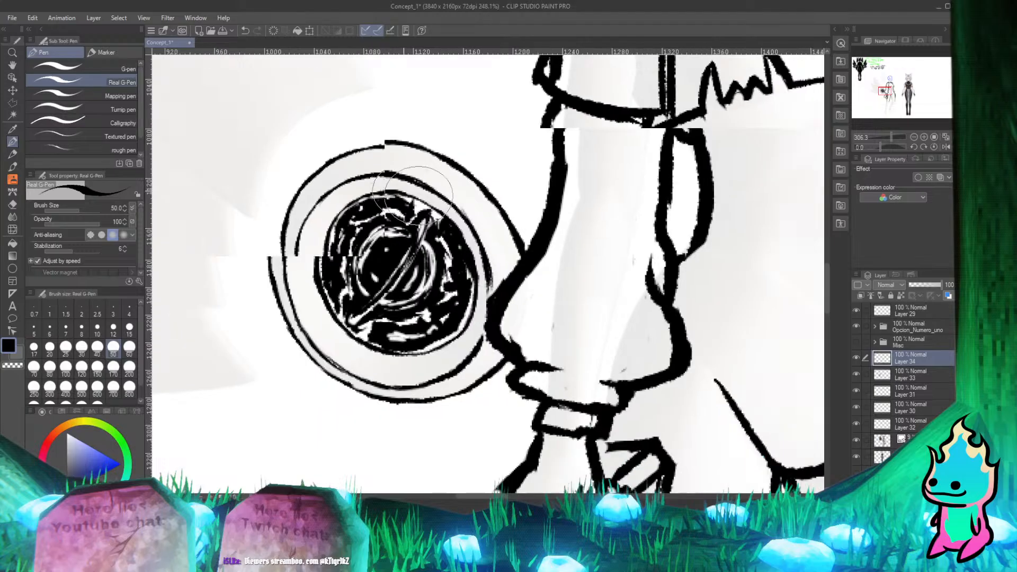
scroll(351, 265, "up", 5)
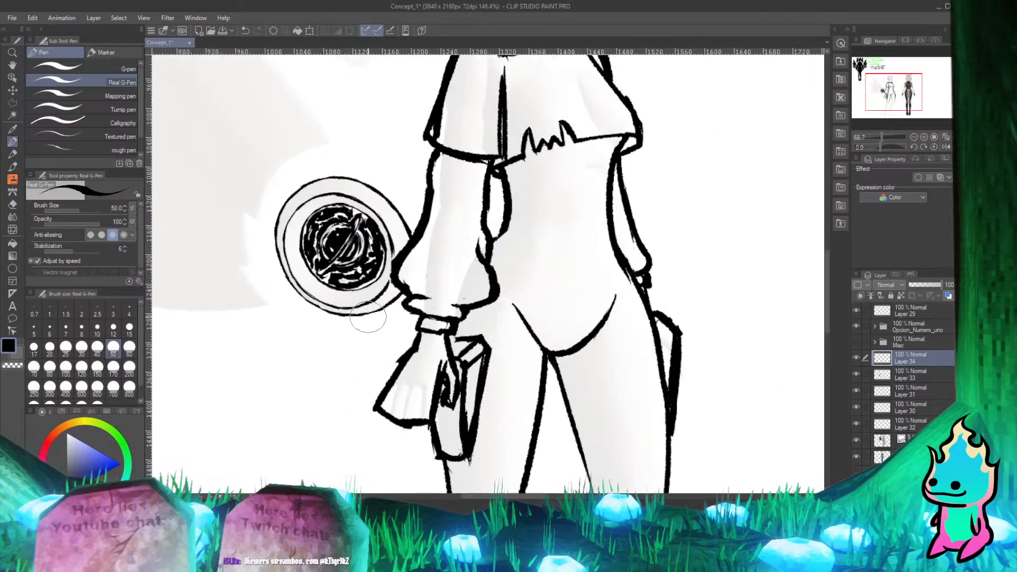
scroll(339, 273, "down", 2)
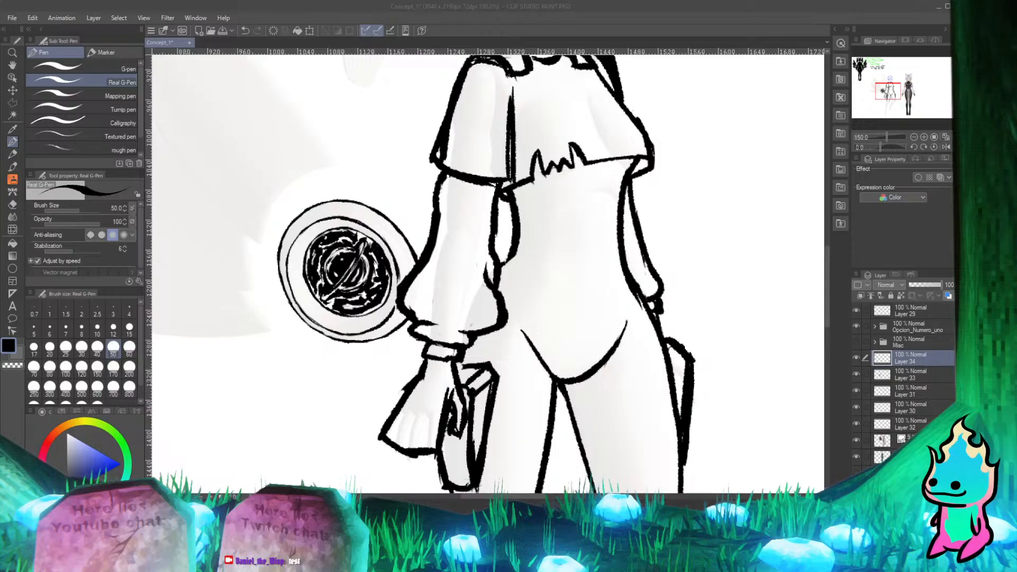
Step: Switch to OBS to check the stream chat, and return to compare the disc with the whole figure
left_click(536, 8)
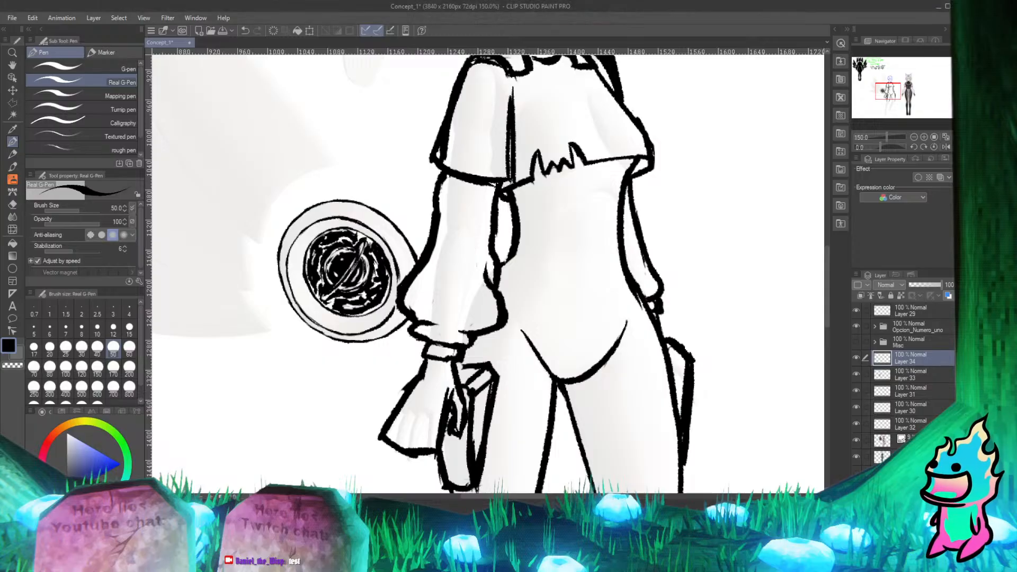
key("alt+Tab")
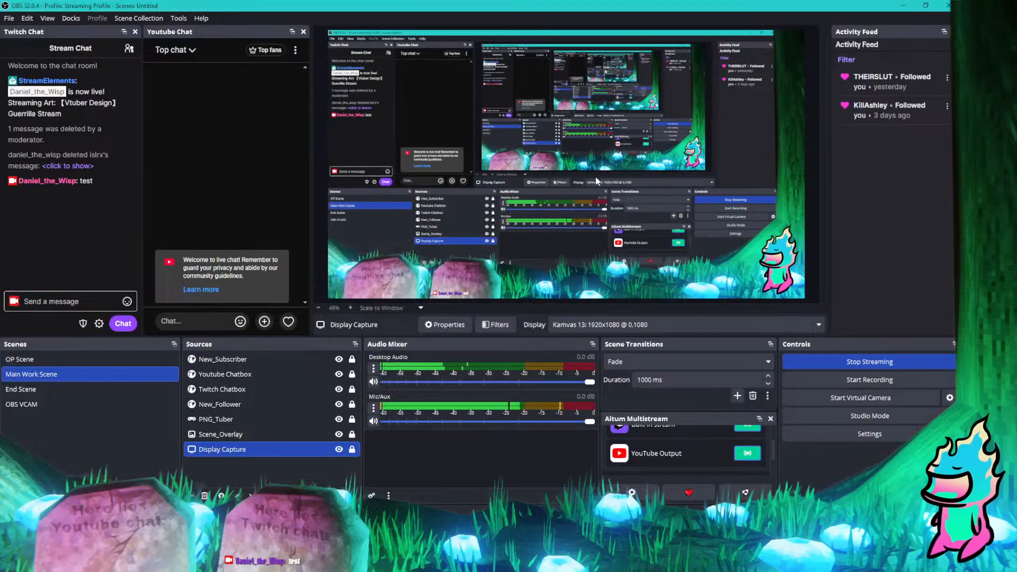
key("alt+Tab")
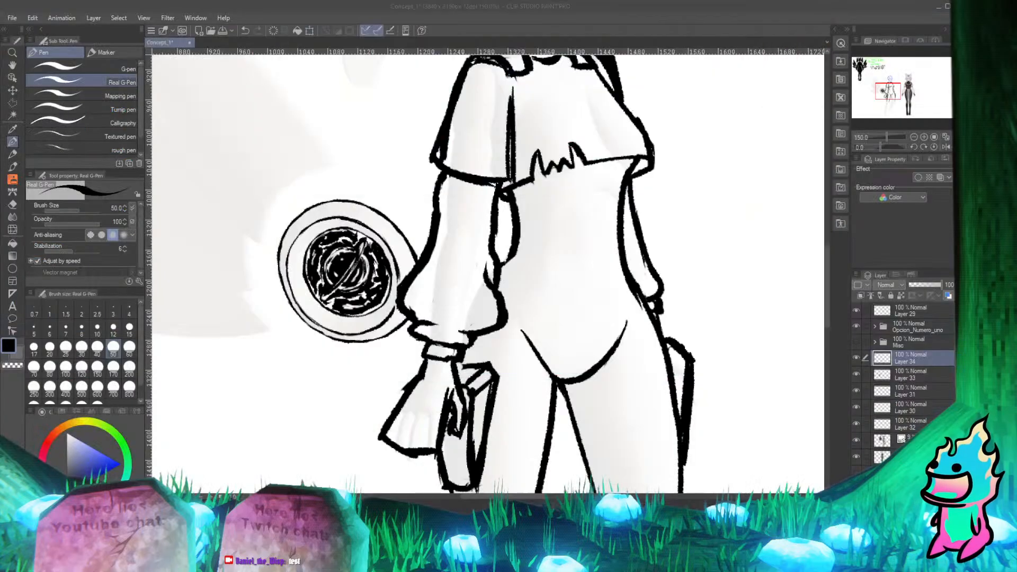
scroll(393, 354, "down", 4)
scroll(290, 281, "up", 5)
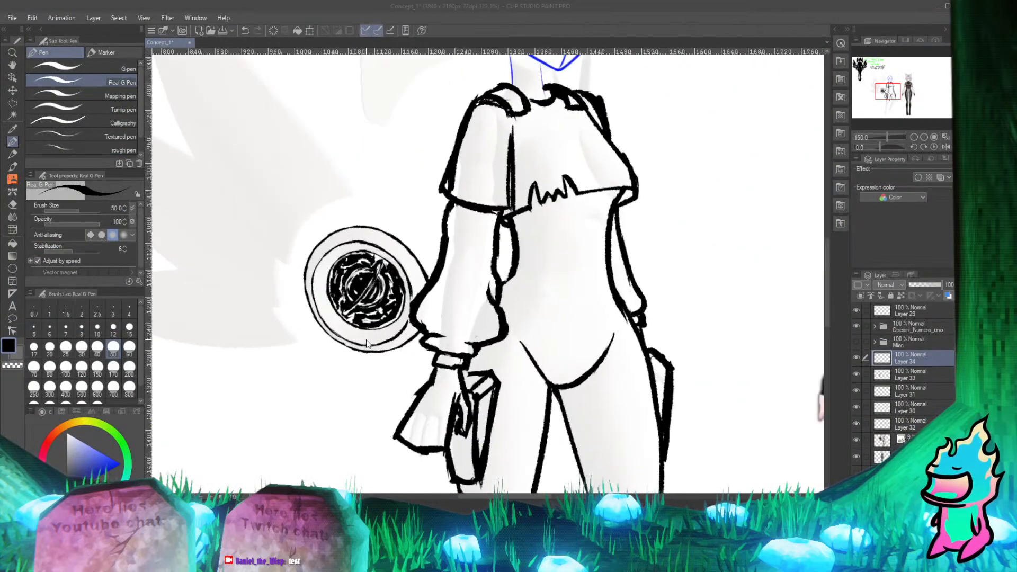
scroll(291, 282, "down", 5)
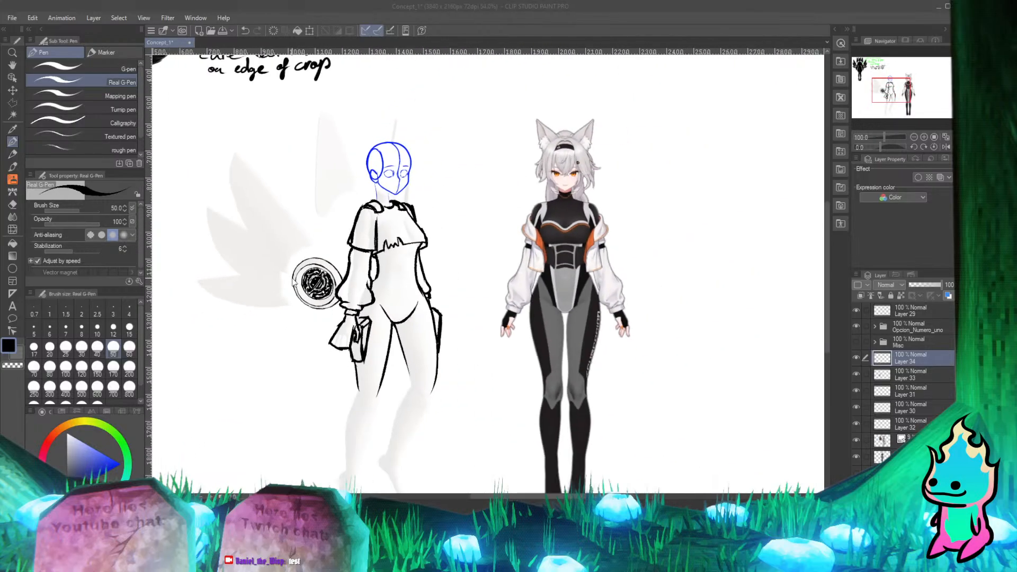
Step: Examine how the ringed disc reads against the full figure, the black silhouette and the reference character
scroll(318, 287, "up", 2)
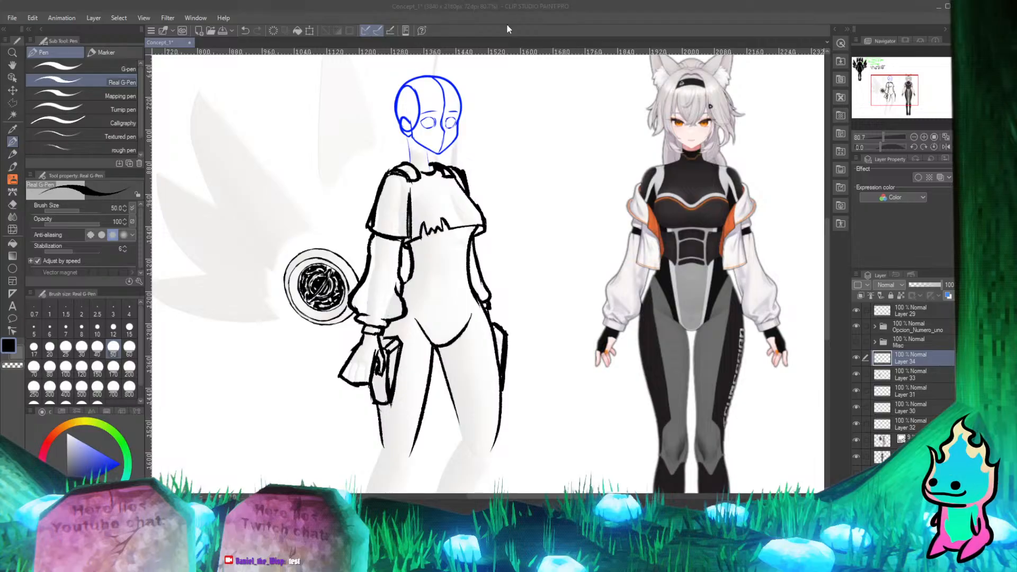
scroll(307, 255, "down", 3)
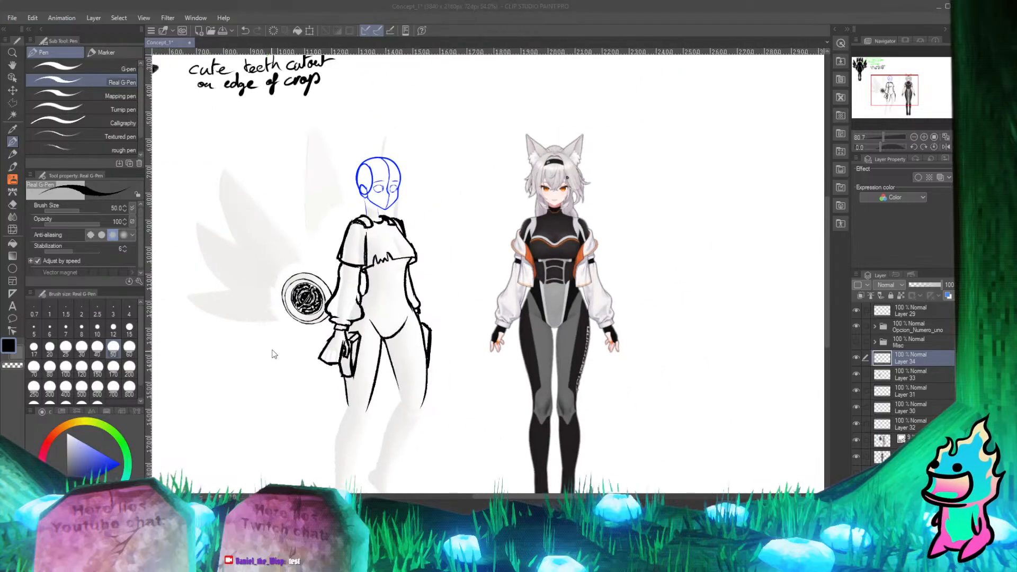
scroll(312, 222, "up", 4)
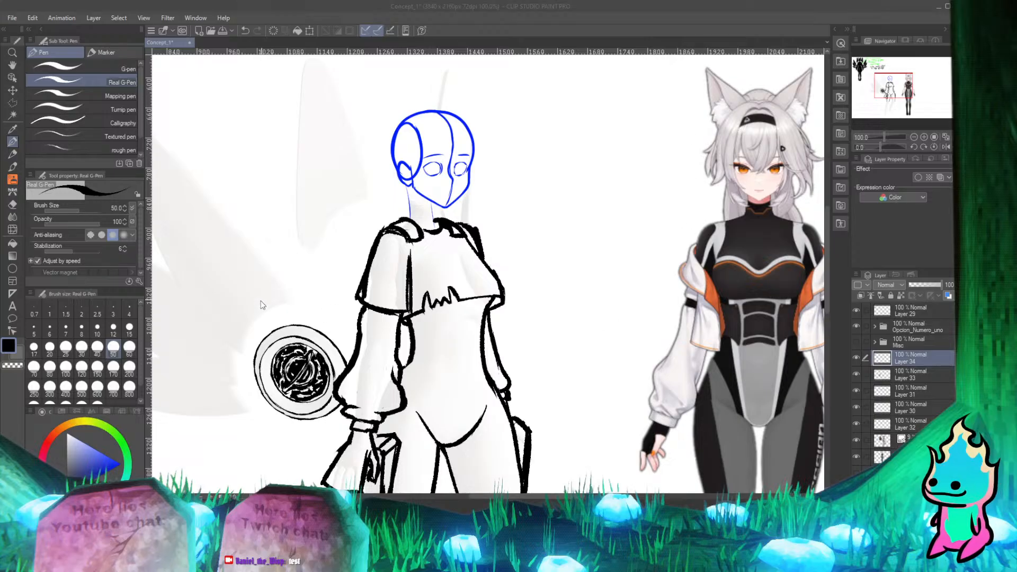
scroll(249, 342, "down", 2)
scroll(269, 334, "up", 2)
scroll(325, 292, "down", 3)
scroll(318, 311, "up", 5)
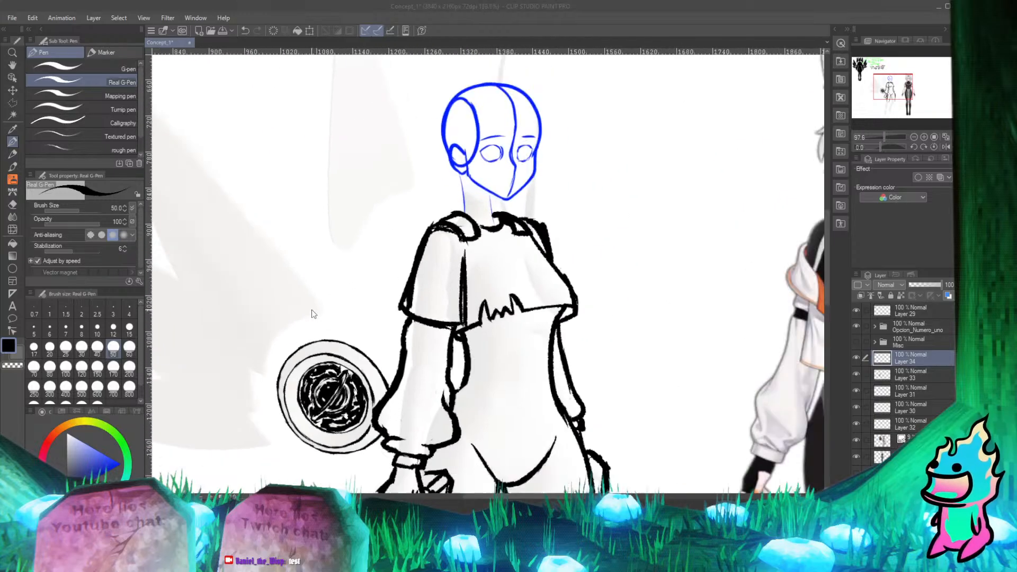
scroll(312, 314, "down", 5)
scroll(345, 317, "up", 2)
scroll(377, 313, "down", 2)
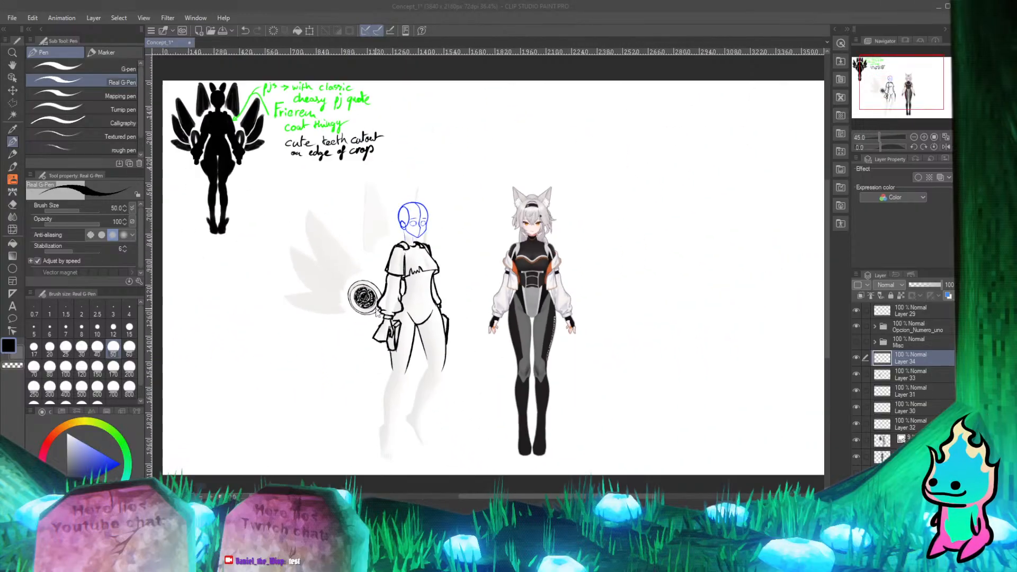
scroll(254, 290, "up", 3)
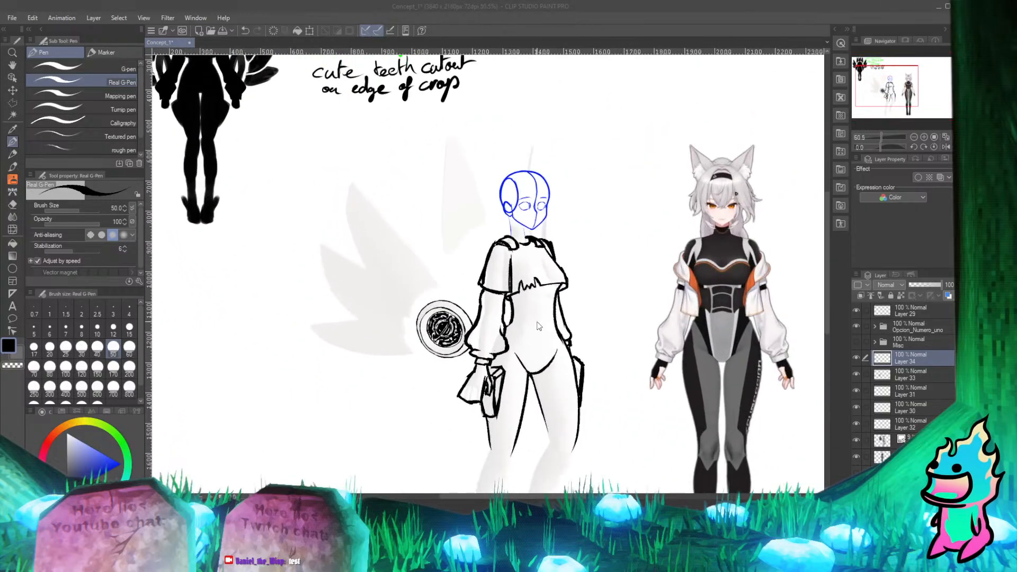
Step: Draw thin black spikes extending diagonally from the core's lower-left and upper-right edges, checking them by toggling Layer 34's visibility
scroll(469, 339, "up", 5)
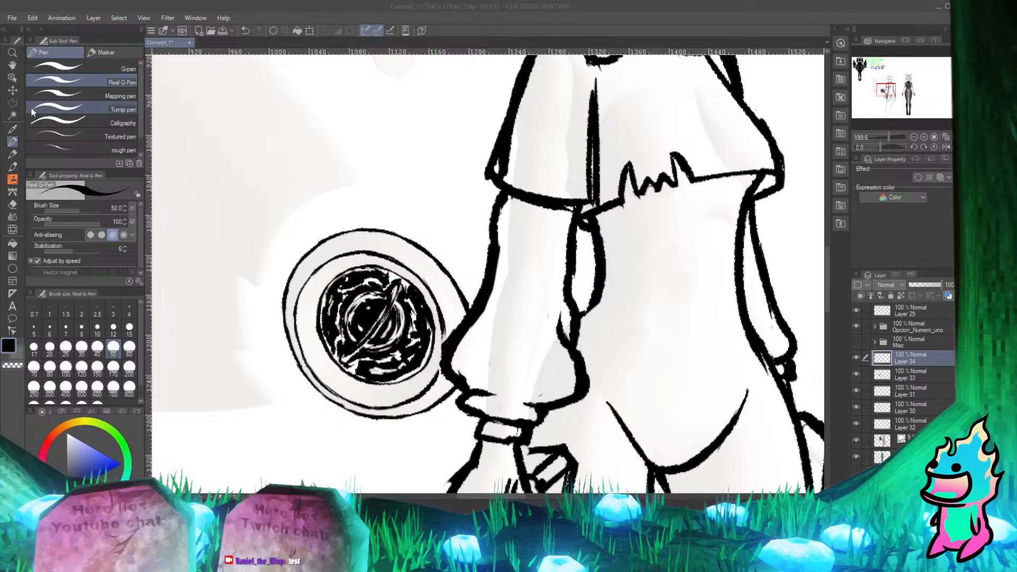
left_click(407, 261)
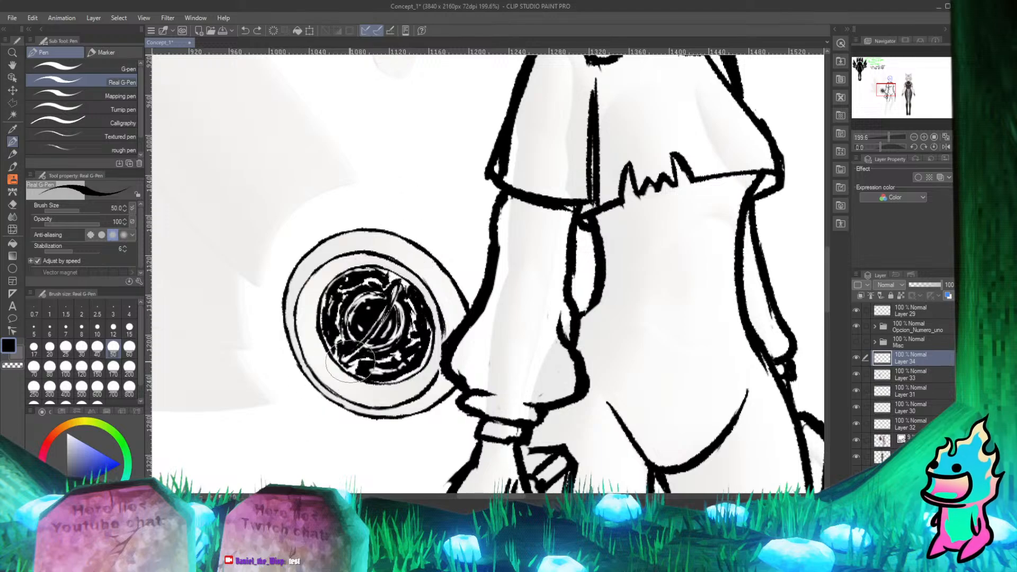
left_click_drag(342, 363, 289, 433)
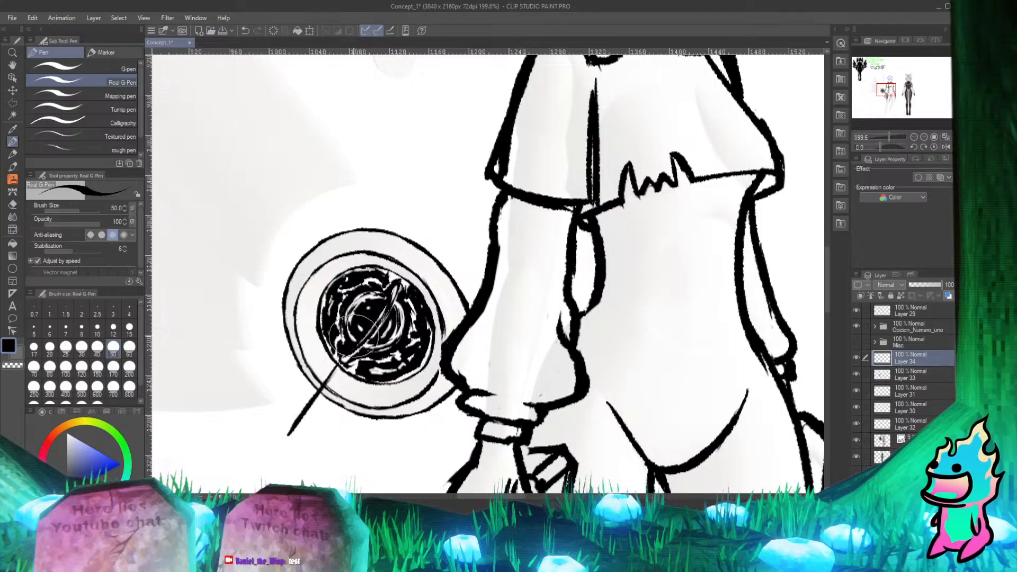
left_click_drag(406, 275, 461, 183)
left_click_drag(407, 274, 449, 201)
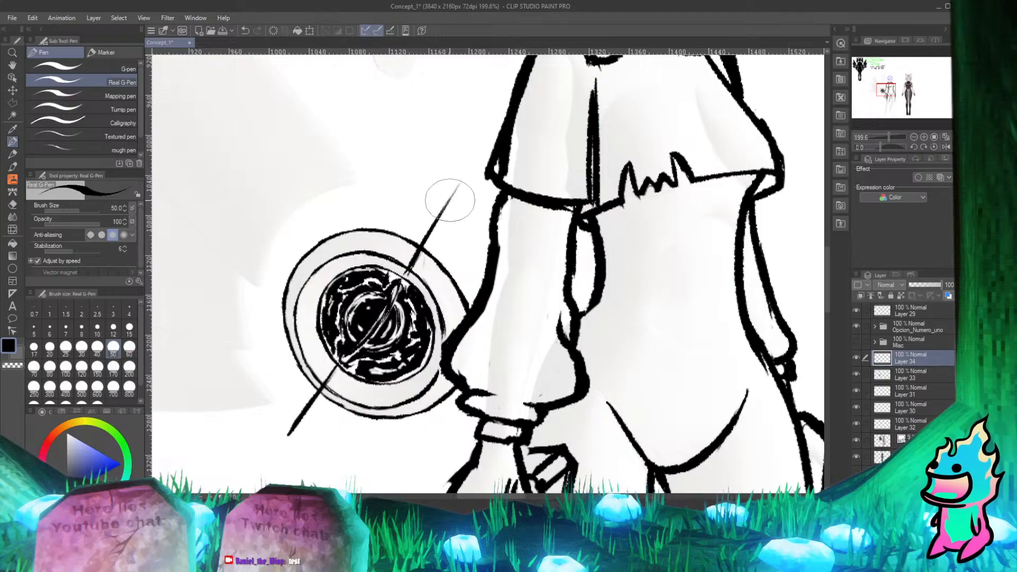
left_click(857, 357)
left_click(856, 358)
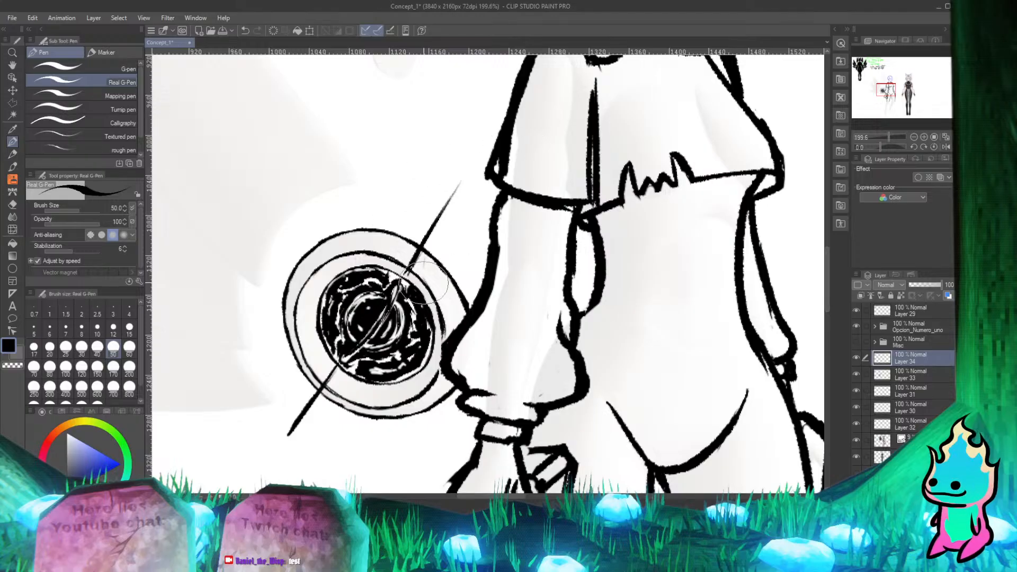
Step: Add matching thin spikes running diagonally from the core's upper-left and lower-right edges, completing a four-pointed star
mouse_move(327, 286)
left_mouse_down()
mouse_move(253, 173)
mouse_move(339, 271)
left_mouse_up()
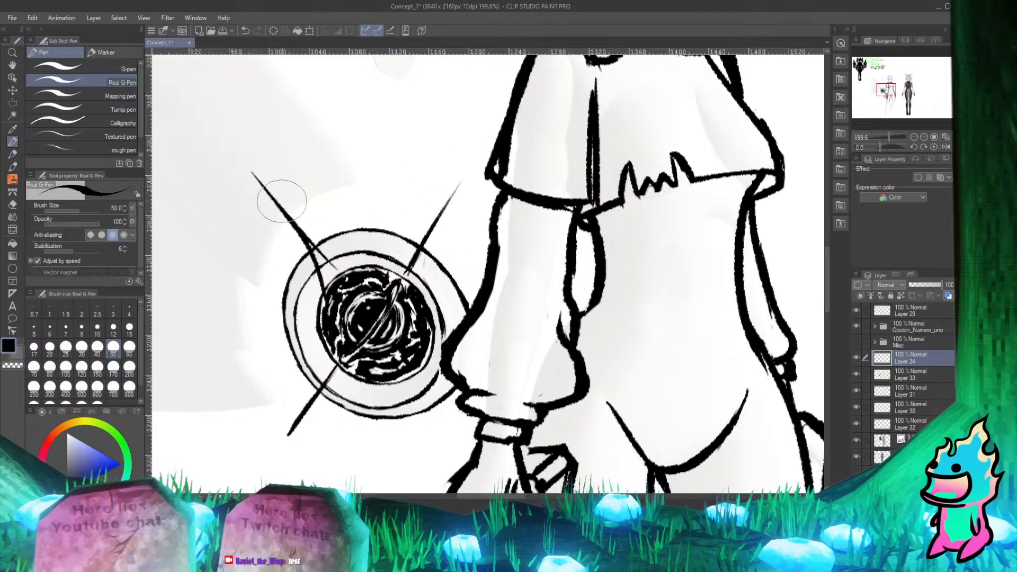
key("ctrl+z")
key("ctrl+z")
left_click_drag(280, 243, 328, 280)
left_click_drag(243, 210, 324, 276)
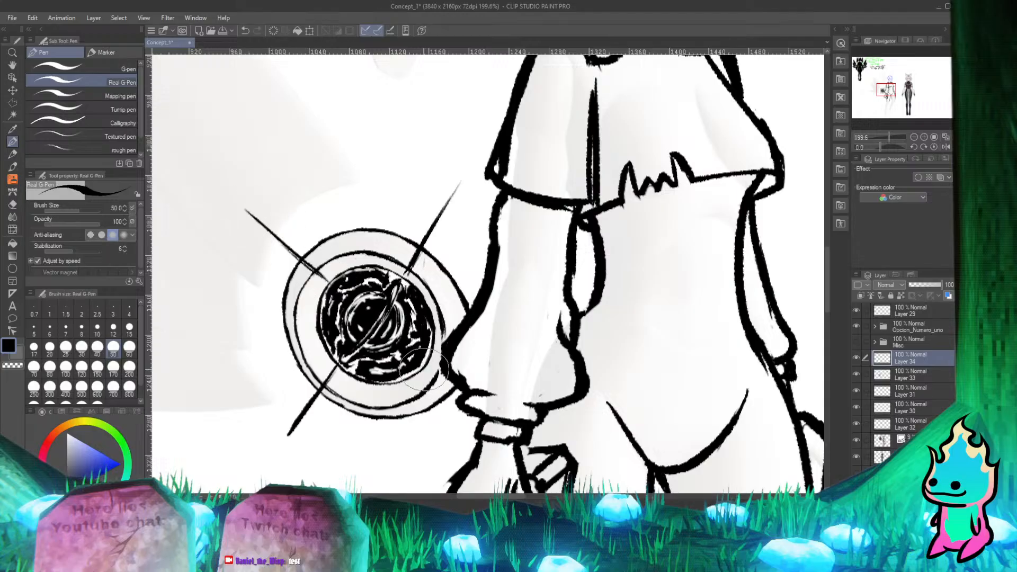
left_click_drag(428, 370, 472, 404)
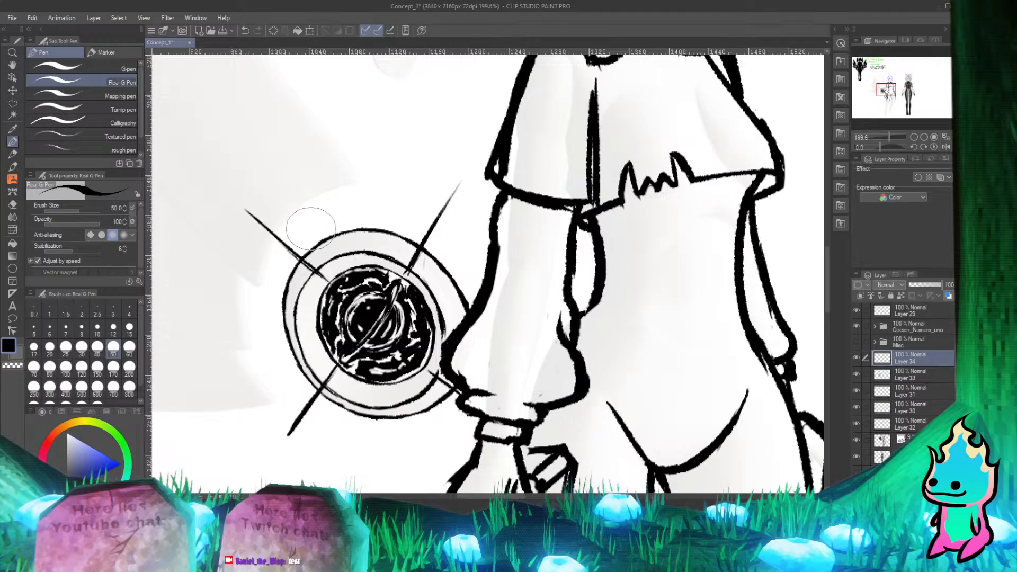
Step: Join the upper-left and upper-right spikes with an inward-bowing black curve along the top of the core
left_click_drag(305, 258, 414, 245)
key("ctrl+z")
left_click_drag(304, 258, 424, 219)
key("ctrl+z")
mouse_move(306, 260)
left_mouse_down()
mouse_move(319, 269)
mouse_move(427, 233)
left_mouse_up()
key("ctrl+z")
mouse_move(305, 260)
left_mouse_down()
mouse_move(325, 272)
mouse_move(432, 235)
left_mouse_up()
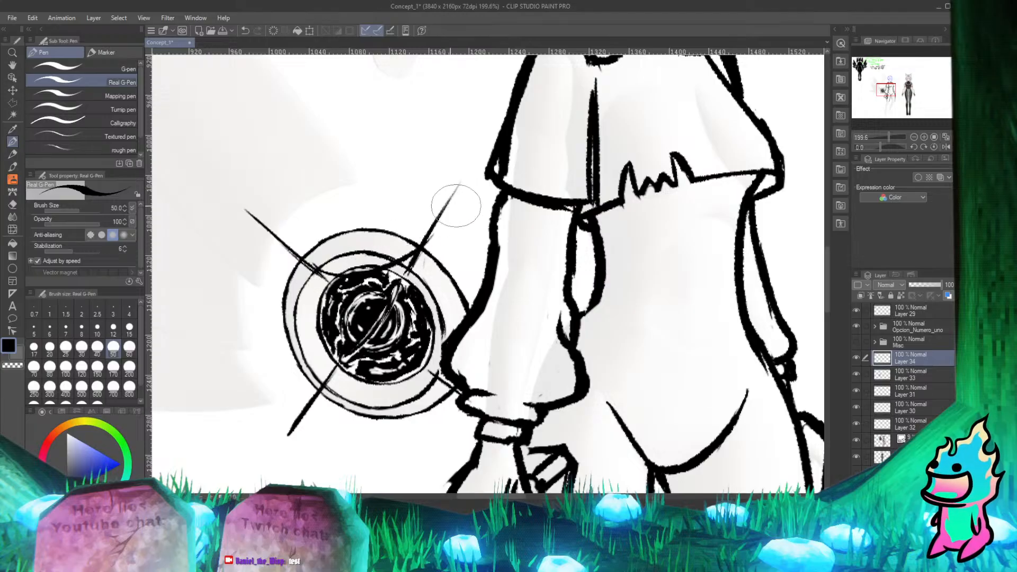
left_click_drag(389, 266, 435, 233)
key("ctrl+z")
key("ctrl+z")
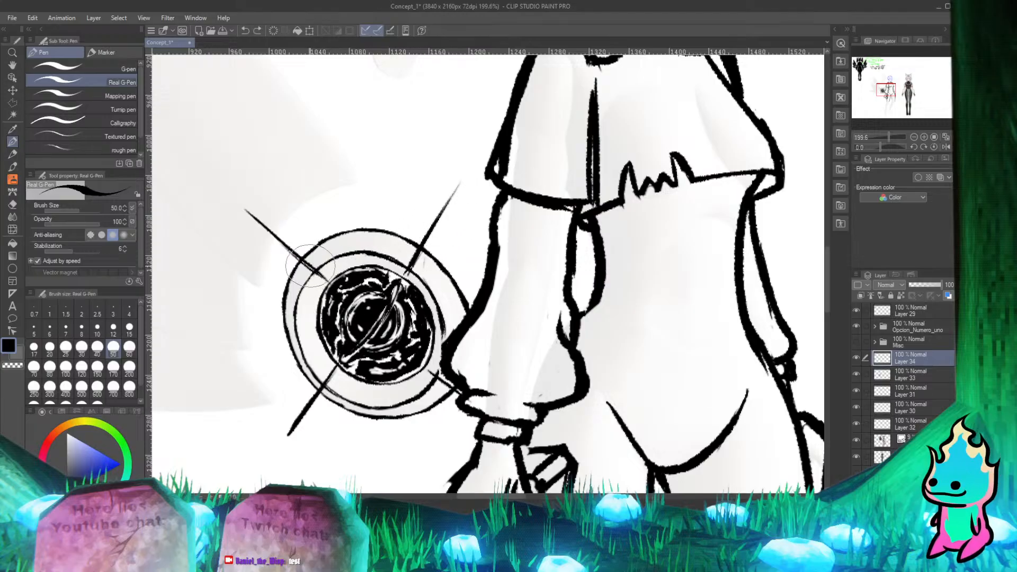
left_click_drag(305, 260, 431, 235)
key("ctrl+z")
mouse_move(305, 259)
left_mouse_down()
mouse_move(411, 254)
mouse_move(457, 190)
left_mouse_up()
key("ctrl+z")
left_click_drag(305, 260, 422, 240)
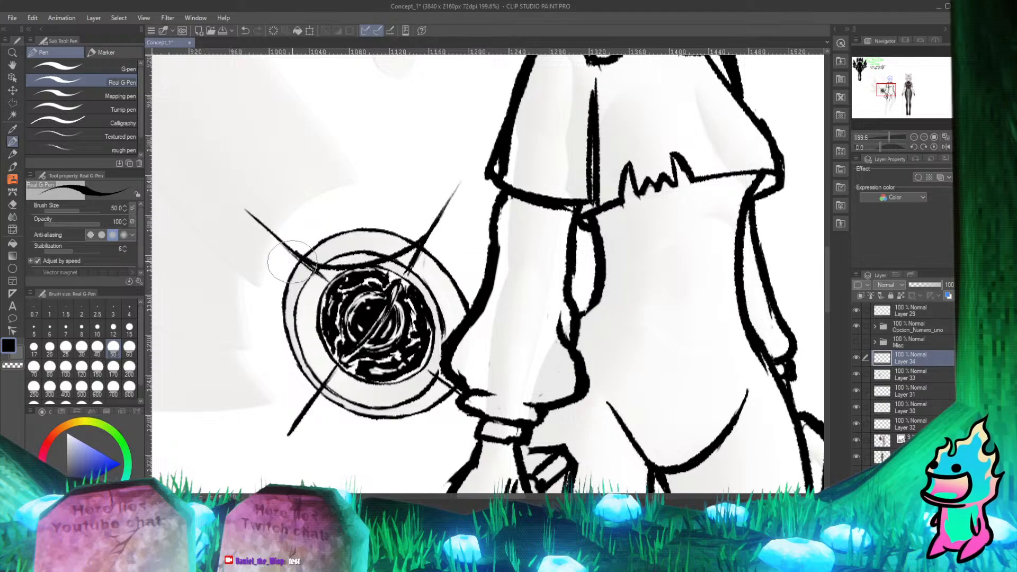
Step: Draw inward-bowing curves along the core's left and lower edges to connect the spikes on those sides
left_click_drag(297, 256, 295, 428)
key("ctrl+z")
mouse_move(296, 257)
left_mouse_down()
mouse_move(324, 314)
mouse_move(287, 433)
left_mouse_up()
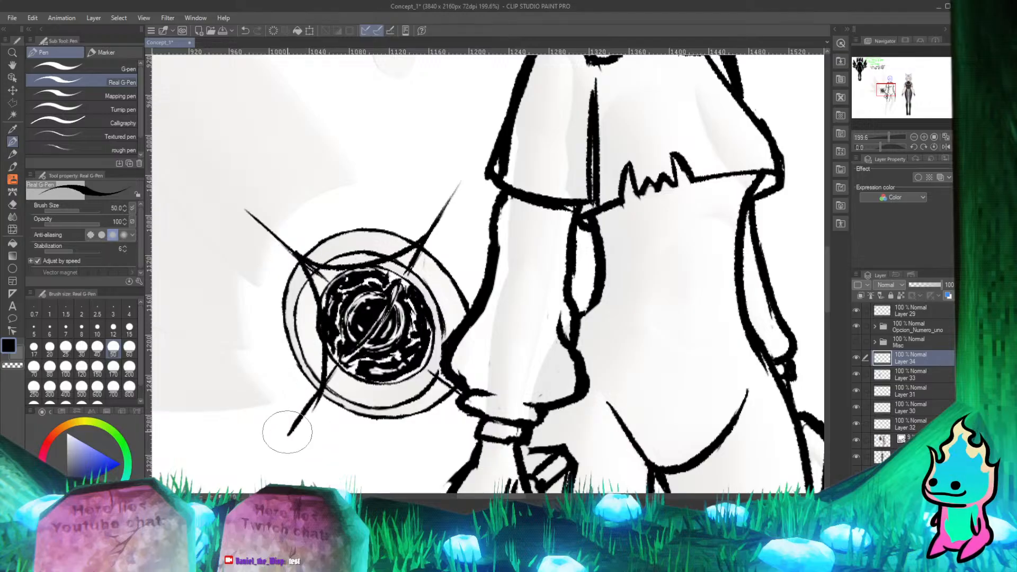
key("ctrl+z")
mouse_move(303, 258)
left_mouse_down()
mouse_move(325, 374)
mouse_move(287, 427)
left_mouse_up()
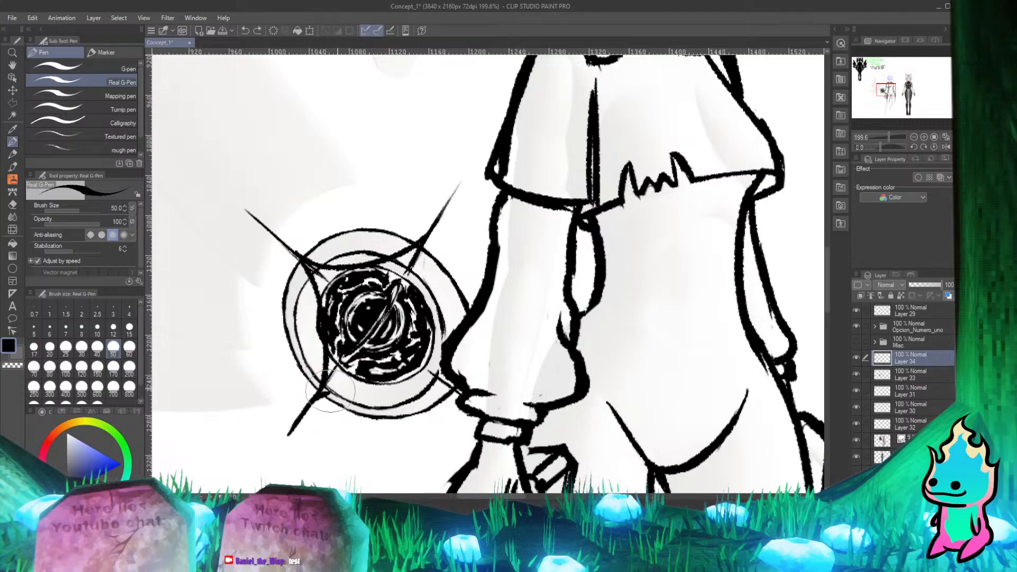
left_click_drag(314, 396, 458, 393)
key("ctrl+z")
mouse_move(311, 395)
left_mouse_down()
mouse_move(385, 379)
mouse_move(466, 404)
left_mouse_up()
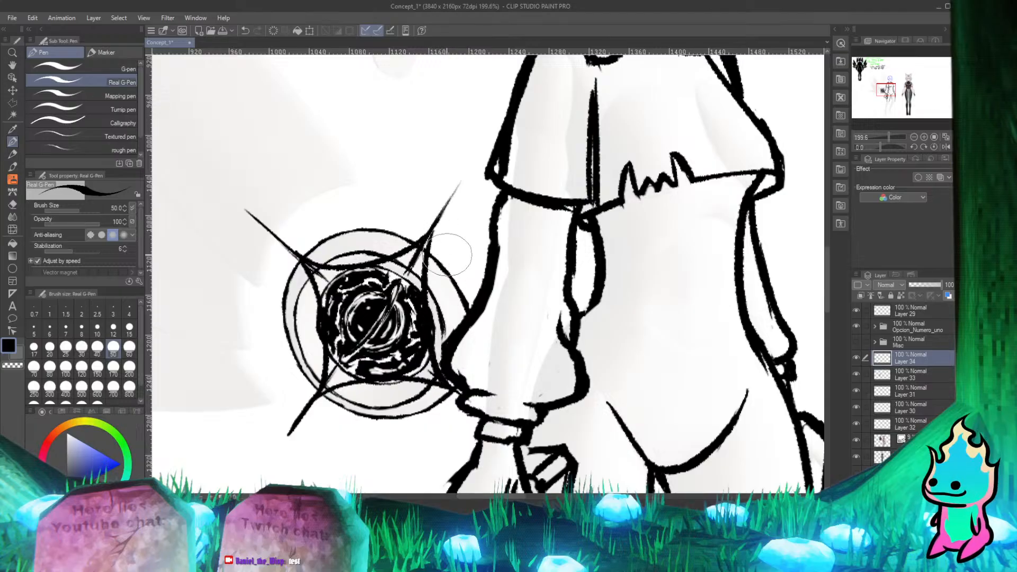
Step: Redraw the curve along the core's right edge so it joins the upper-right and lower-right spikes
key("ctrl+z")
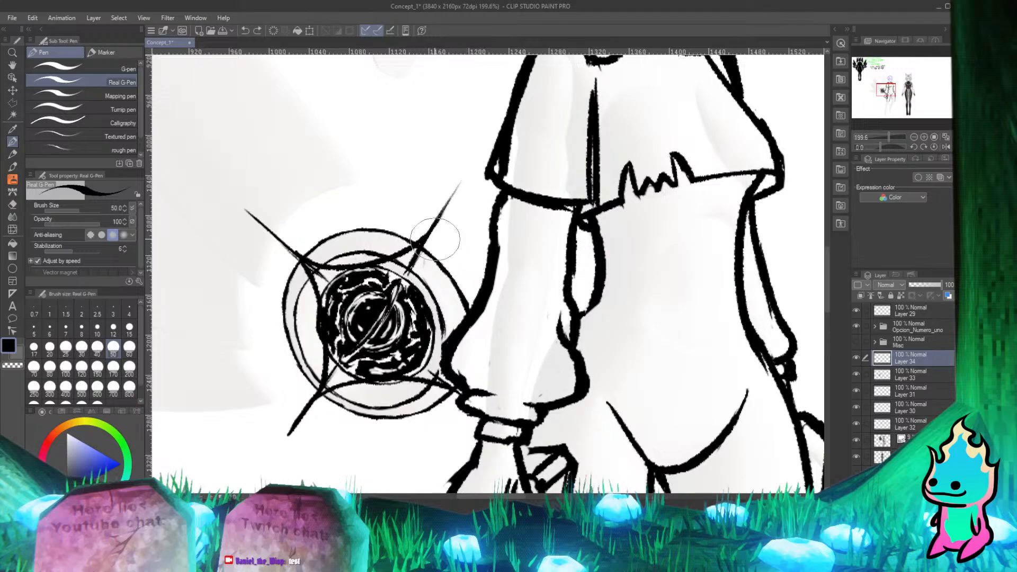
mouse_move(429, 237)
left_mouse_down()
mouse_move(425, 269)
mouse_move(469, 399)
left_mouse_up()
key("ctrl+z")
mouse_move(430, 236)
left_mouse_down()
mouse_move(436, 345)
mouse_move(467, 388)
left_mouse_up()
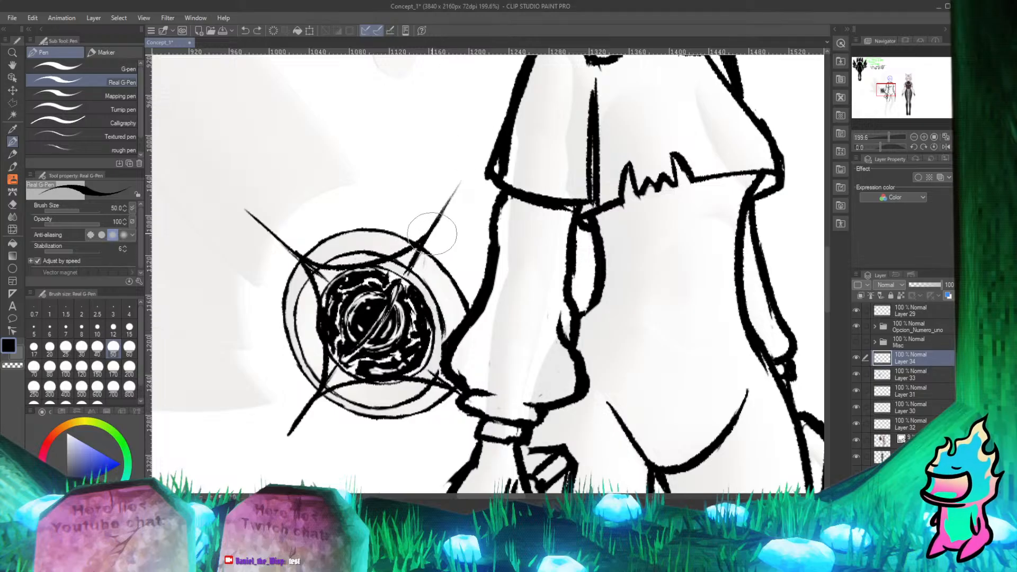
mouse_move(432, 234)
left_mouse_down()
mouse_move(425, 261)
mouse_move(459, 399)
left_mouse_up()
key("ctrl+z")
left_click_drag(432, 231, 464, 386)
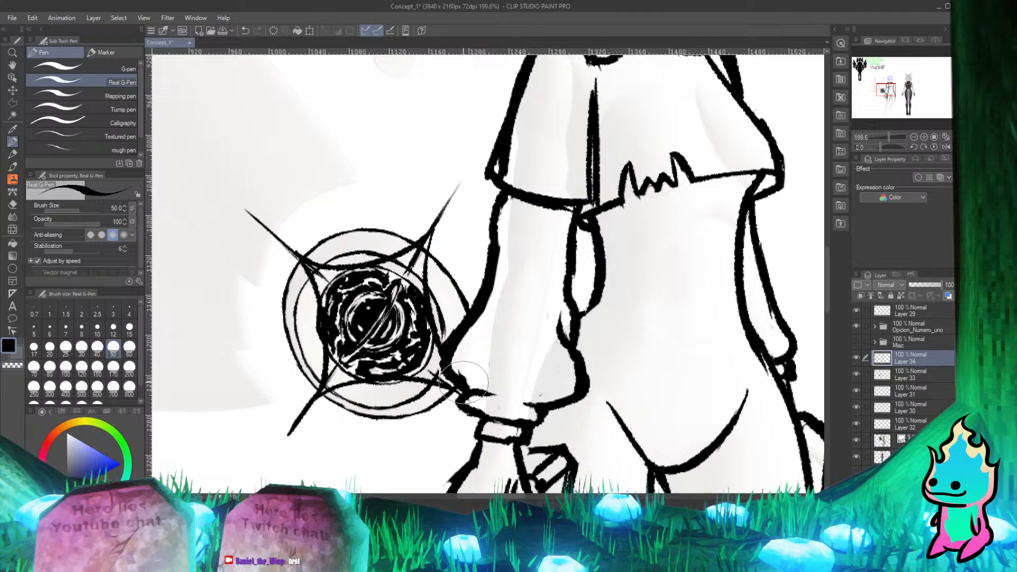
key("ctrl+z")
left_click_drag(430, 231, 467, 399)
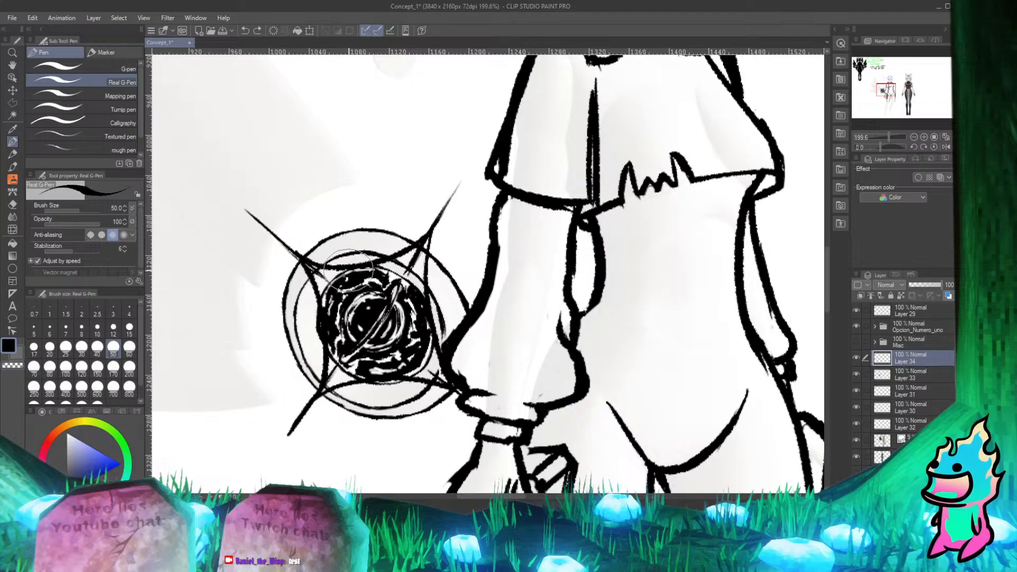
Step: Darken the core's upper edge with black Real G-Pen strokes reaching towards the star's top curve
key("e")
key("p")
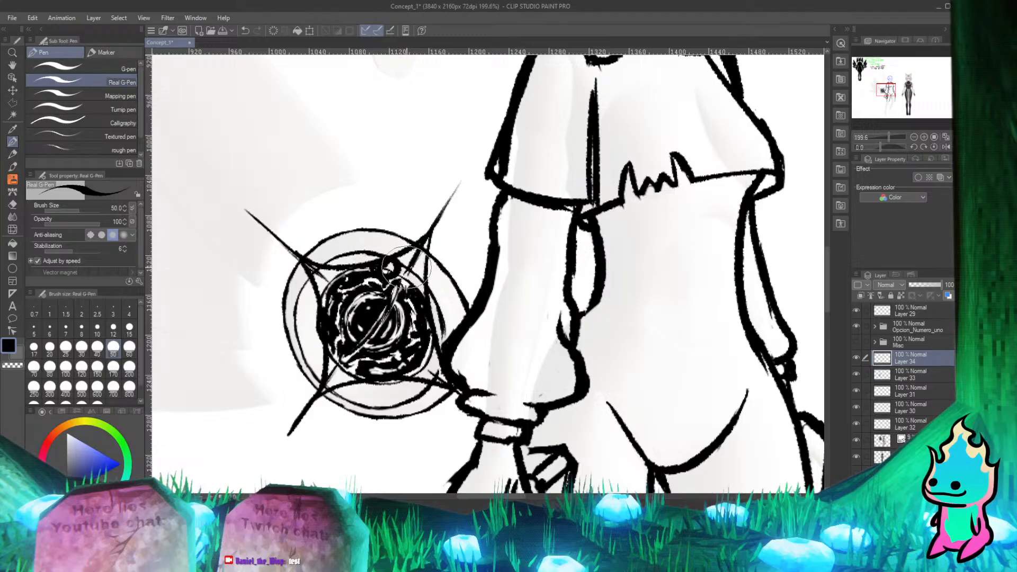
left_click_drag(403, 277, 408, 254)
key("ctrl+z")
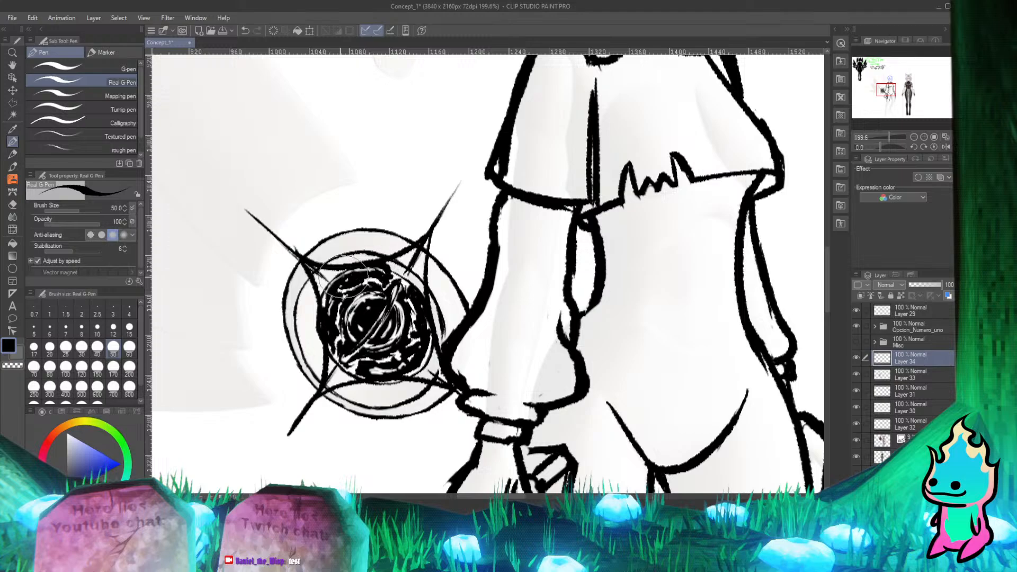
left_click_drag(301, 268, 243, 206)
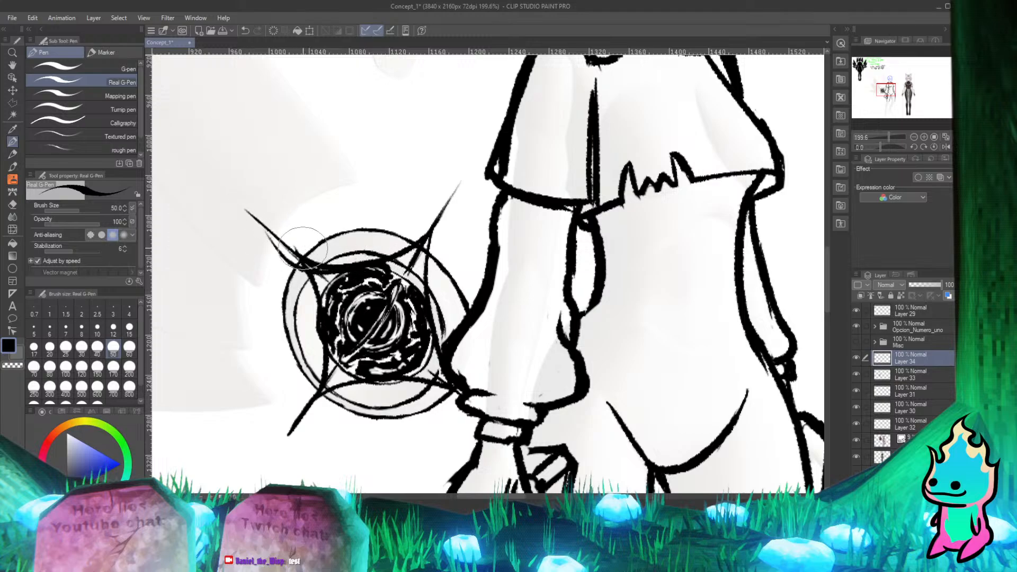
key("ctrl+z")
left_click_drag(369, 271, 286, 249)
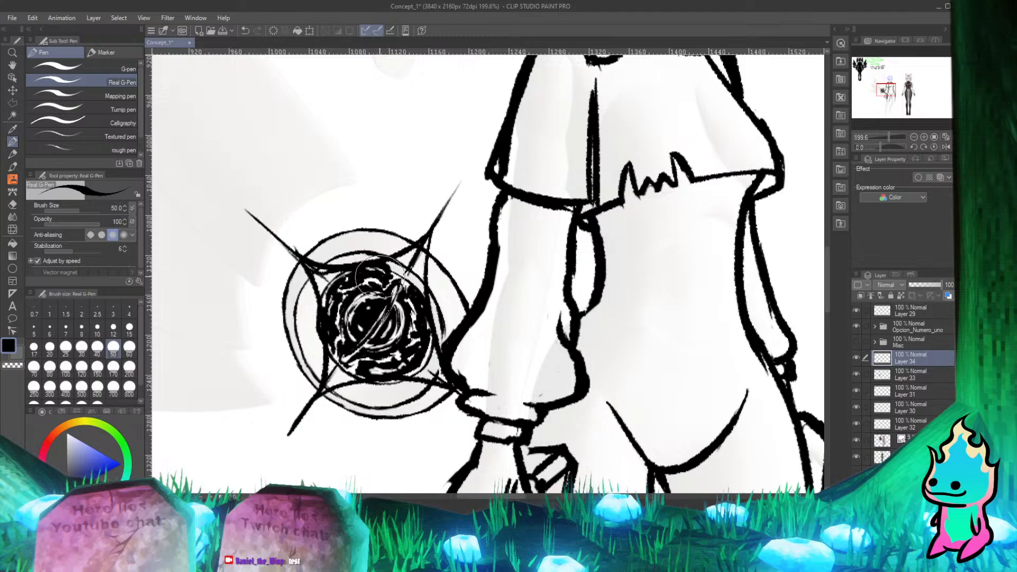
left_click_drag(371, 272, 266, 227)
key("ctrl+z")
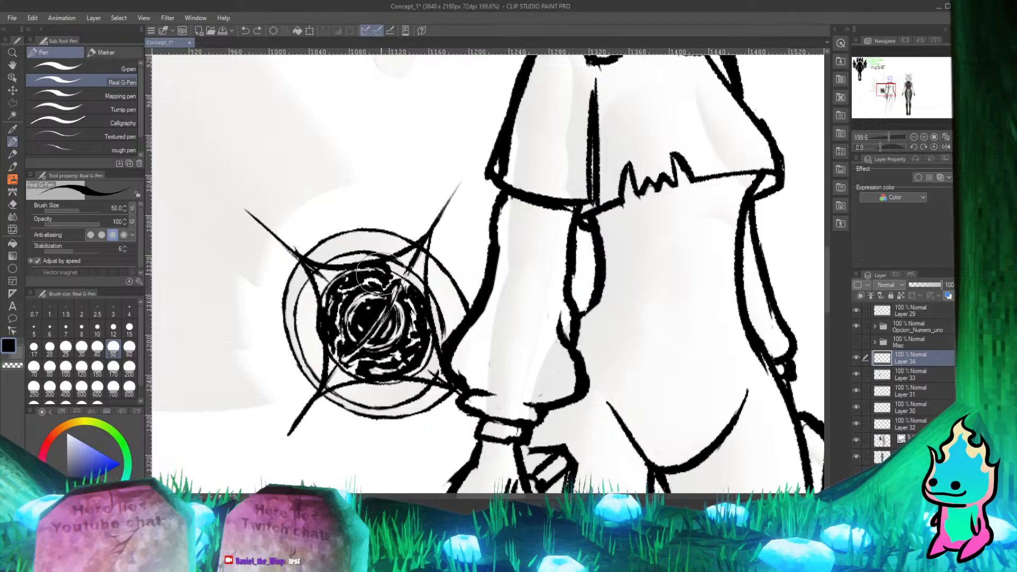
Step: Thicken the star's upper-left spike and its adjoining top and left curves with rough, jagged black strokes
left_click_drag(291, 265, 287, 262)
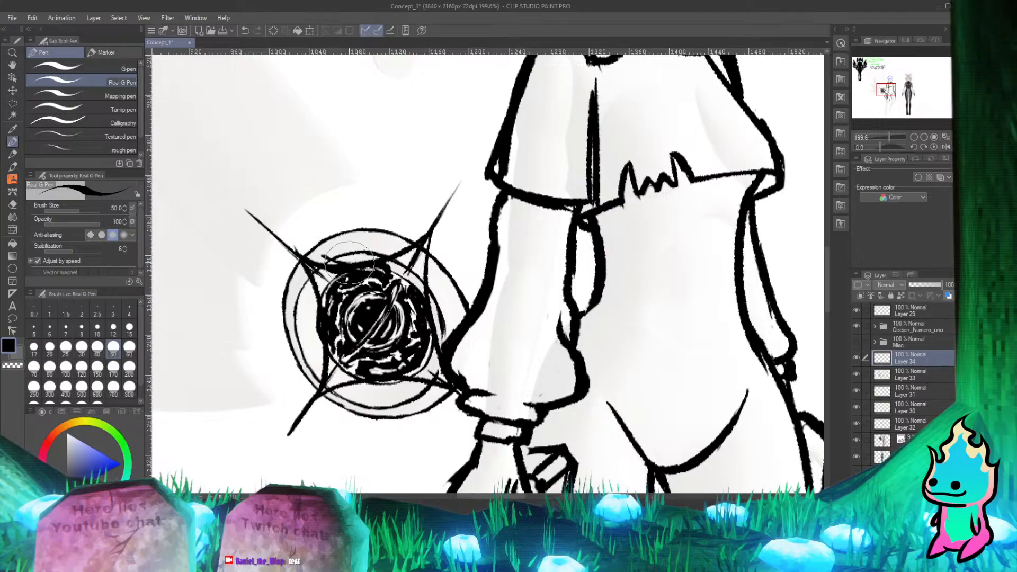
left_click_drag(349, 263, 371, 262)
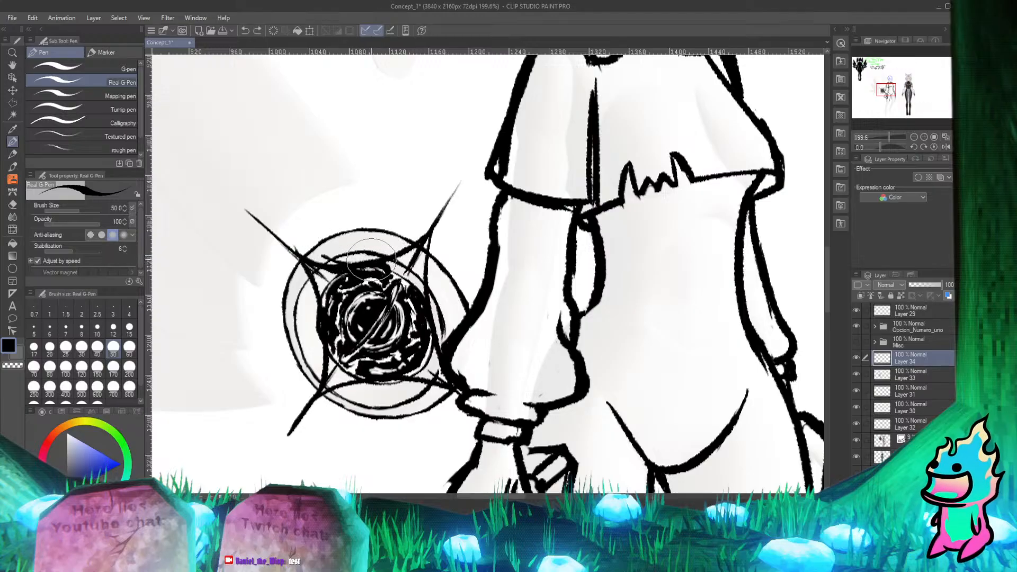
left_click_drag(321, 268, 272, 219)
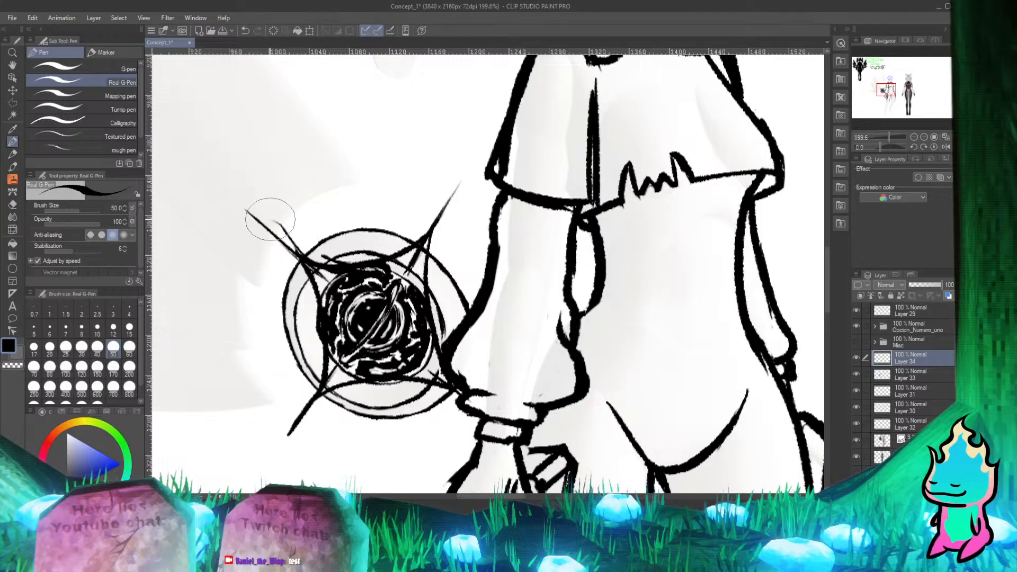
mouse_move(309, 265)
left_mouse_down()
mouse_move(276, 222)
mouse_move(268, 234)
mouse_move(226, 204)
left_mouse_up()
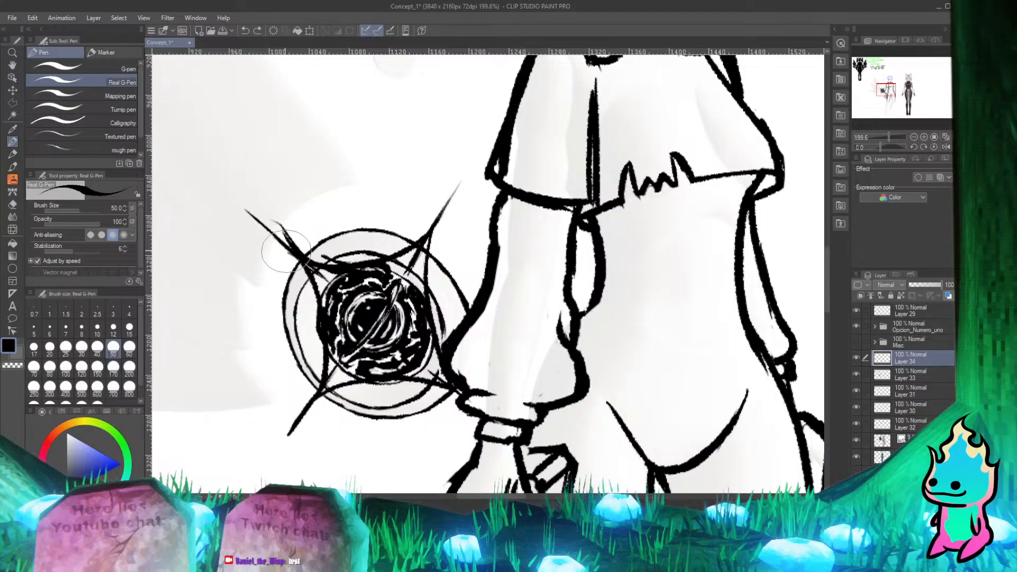
left_click_drag(301, 261, 242, 211)
left_click_drag(313, 272, 279, 257)
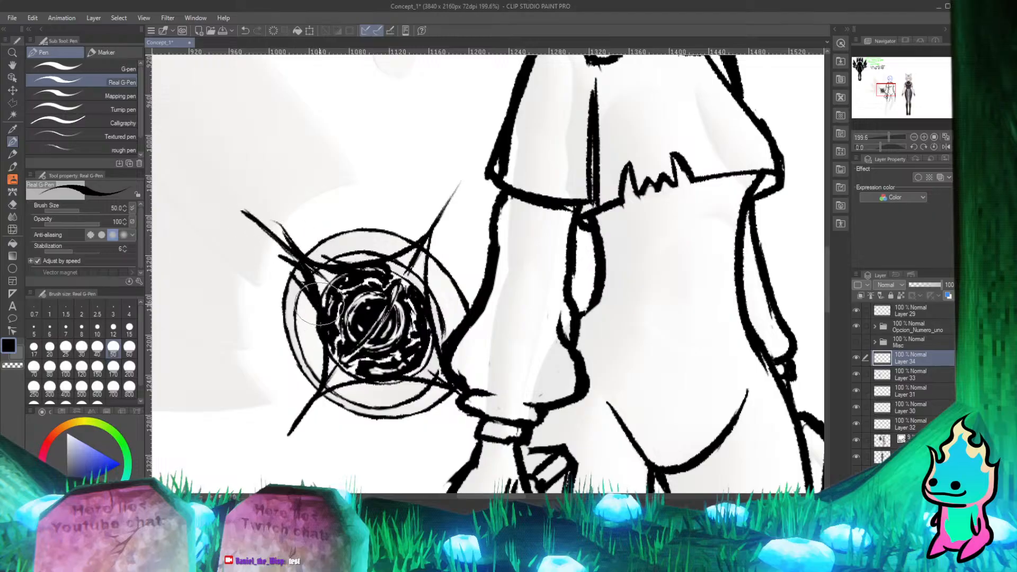
mouse_move(303, 285)
left_mouse_down()
mouse_move(319, 313)
mouse_move(290, 286)
mouse_move(326, 345)
left_mouse_up()
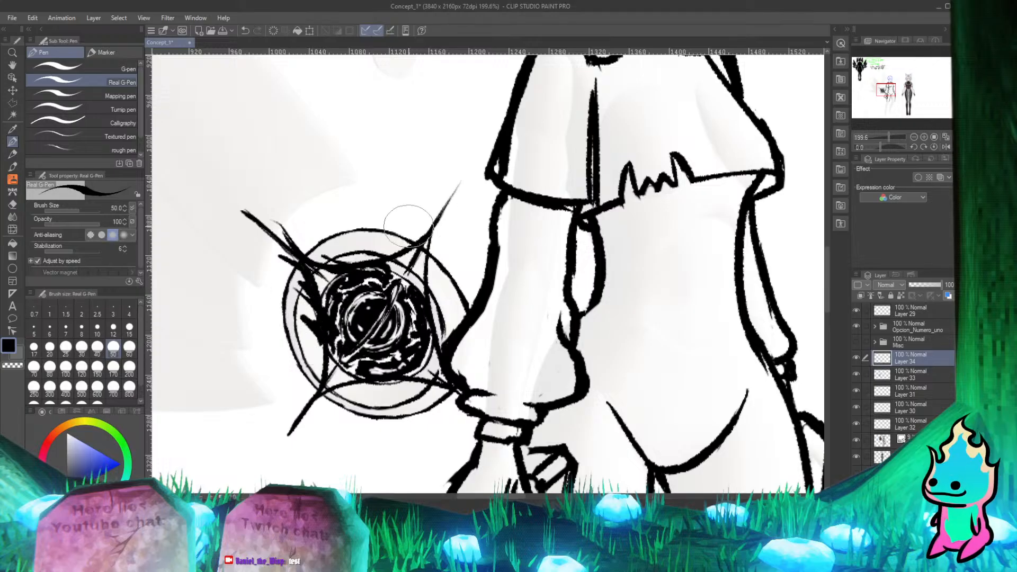
Step: Undo the last two strokes and darken the core's upper-left edge with a short black stroke where the spike meets it
key("ctrl+z")
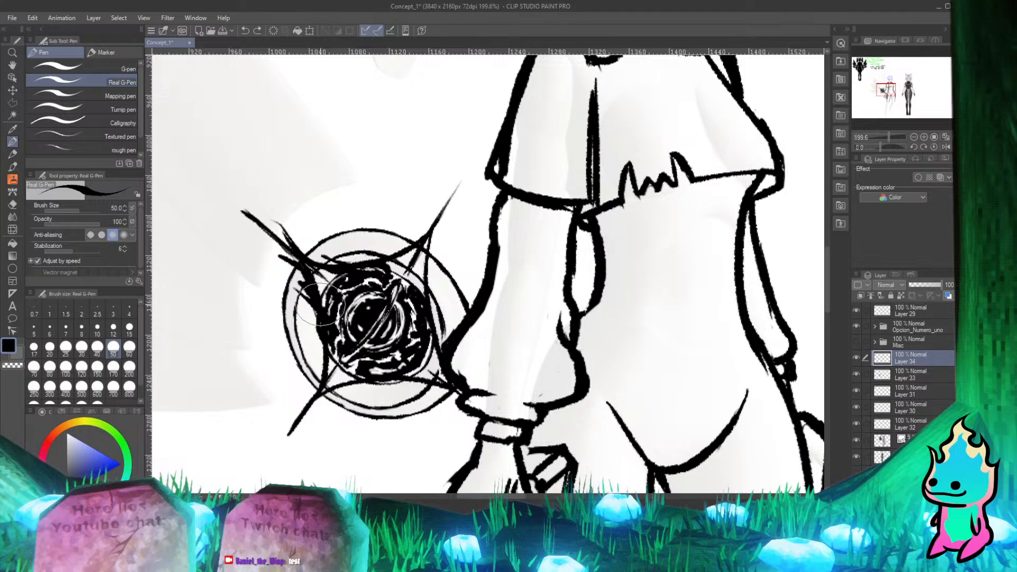
key("ctrl+z")
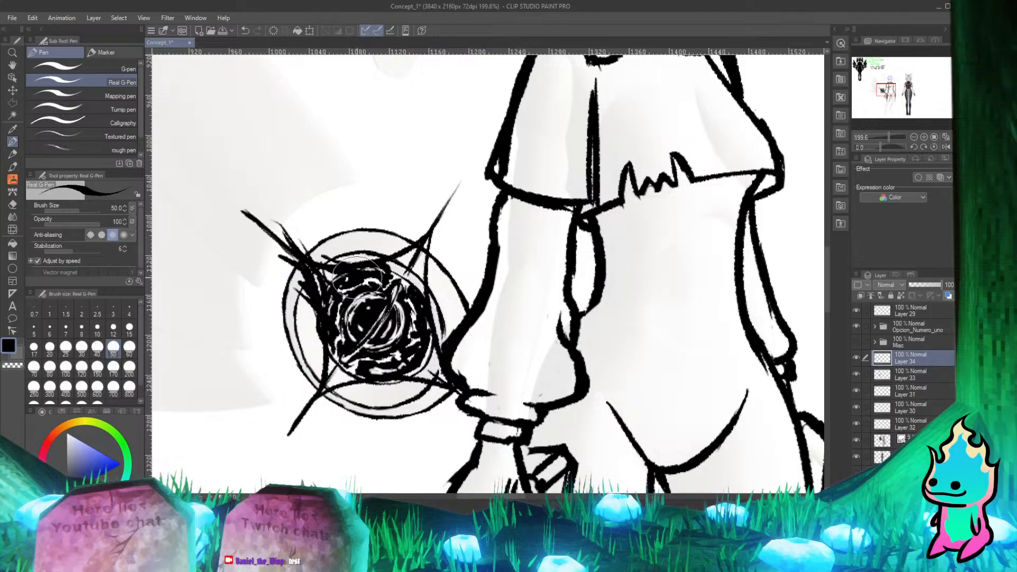
left_click_drag(324, 270, 341, 268)
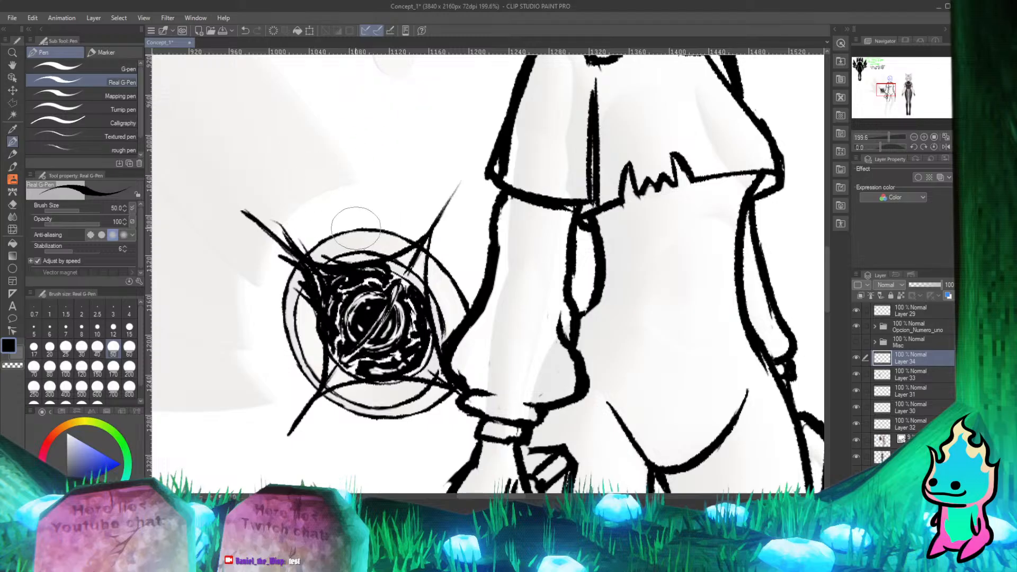
key("e")
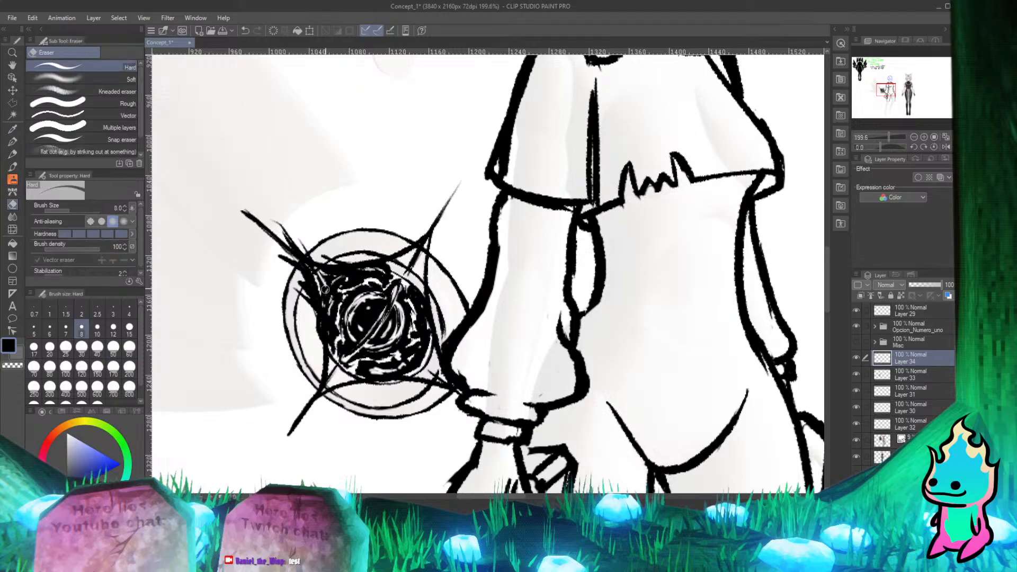
key("p")
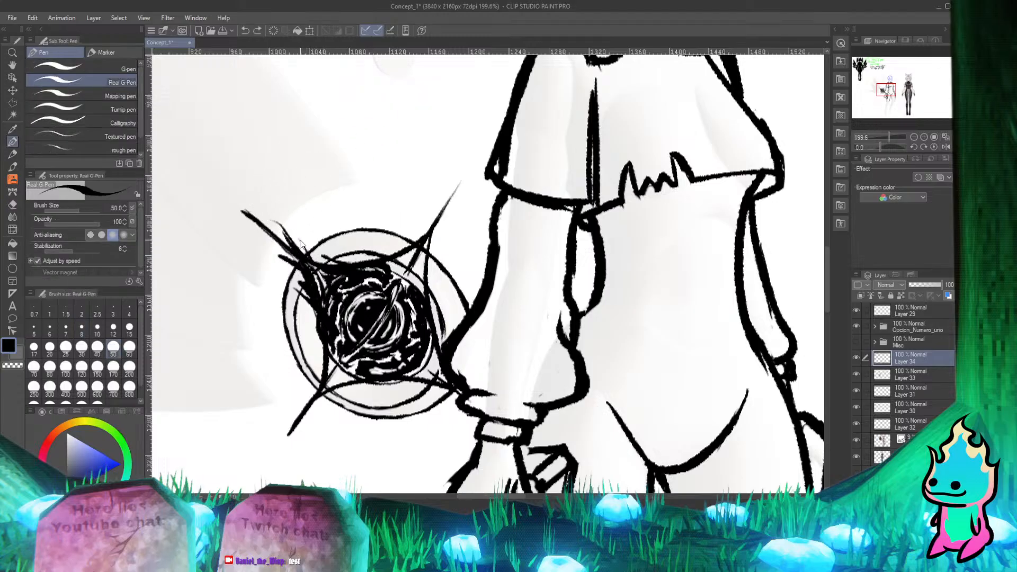
Step: Merge Layer 34 down into Layer 33 and erase thin streaks through the star's upper-left spike where it enters the core
key("ctrl+e")
key("ctrl+z")
key("e")
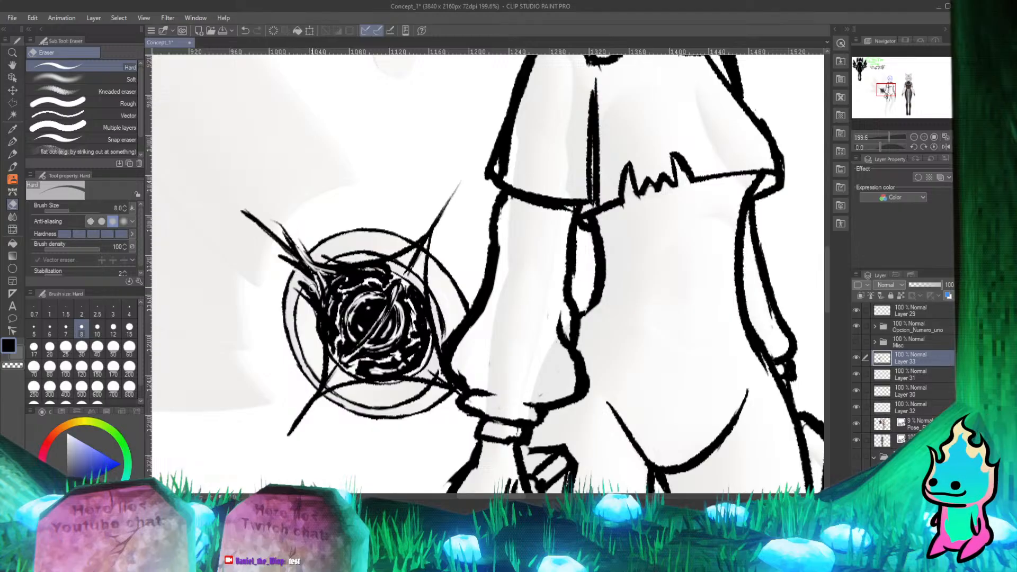
key("p")
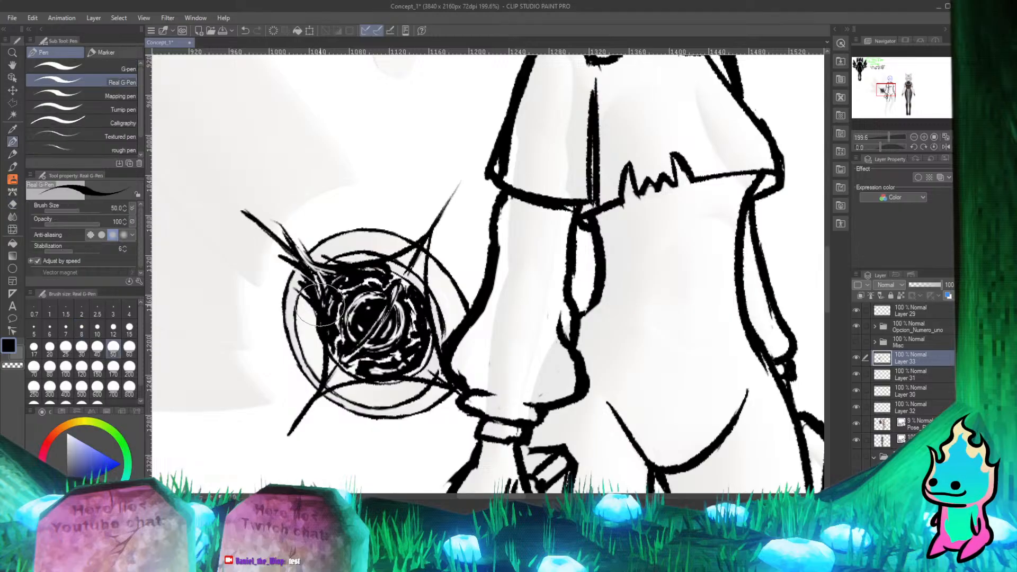
key("e")
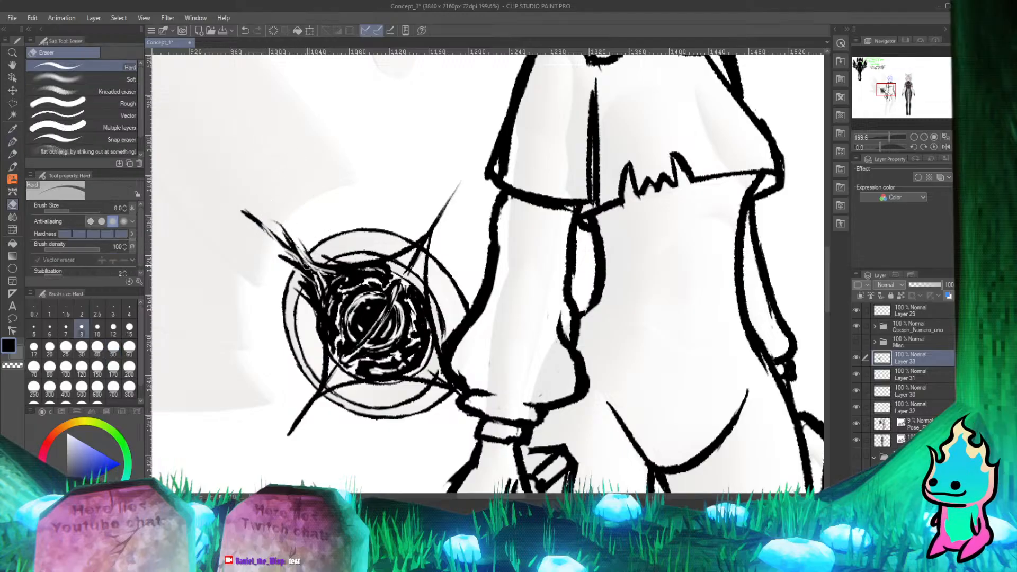
key("p")
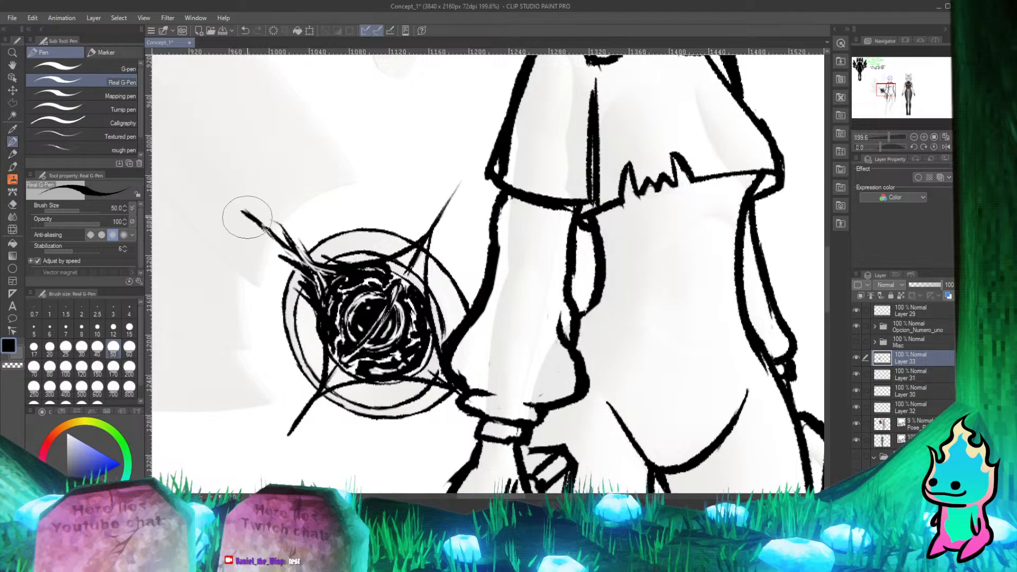
left_click_drag(244, 216, 274, 239)
key("ctrl+z")
scroll(448, 295, "down", 2)
scroll(434, 305, "down", 2)
scroll(403, 281, "up", 4)
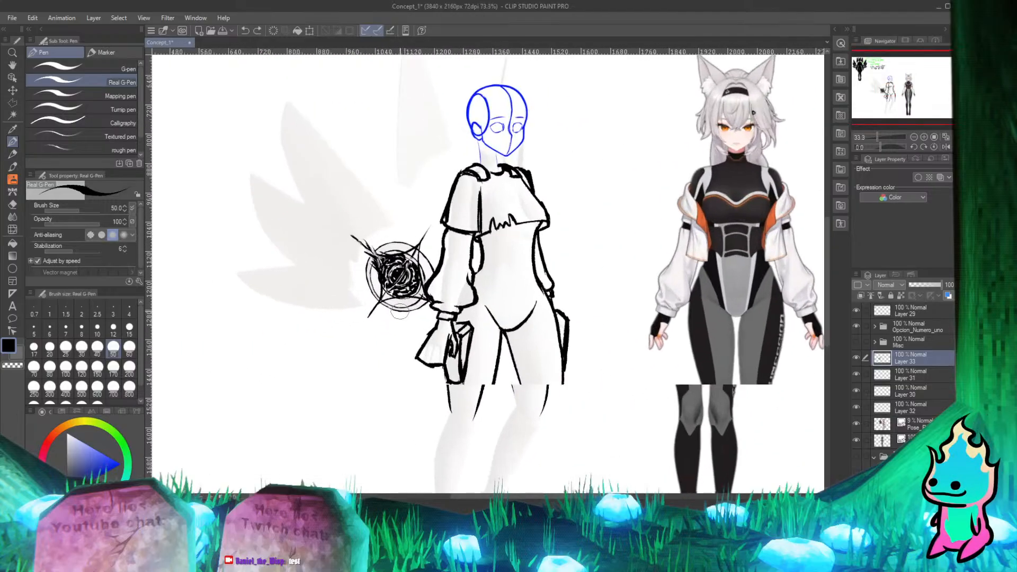
scroll(389, 265, "up", 4)
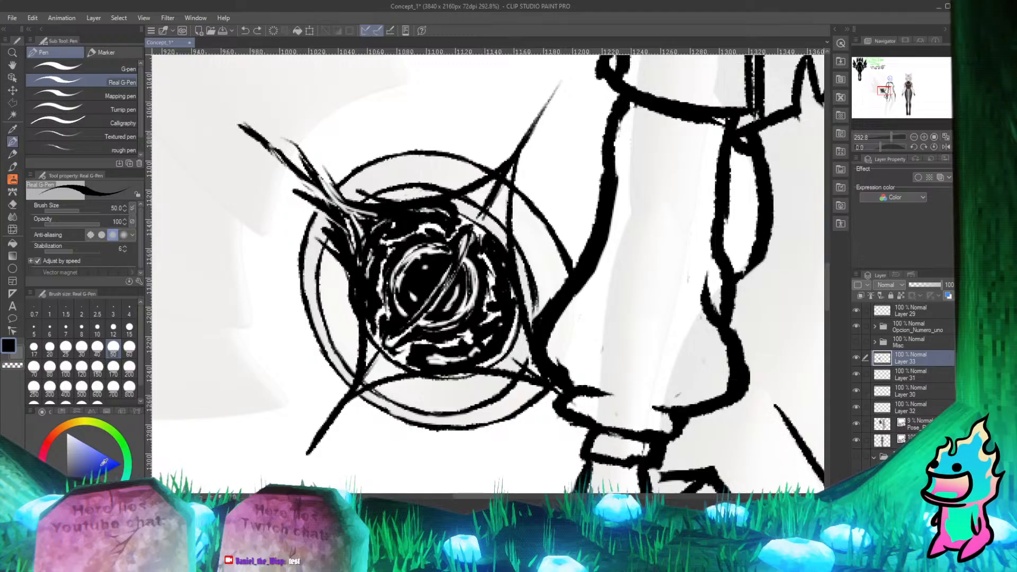
Step: Set the secondary colour to white and draw white Real G-Pen streaks along the upper-left spike into the core's upper edge
left_click(19, 356)
left_click_drag(98, 454, 67, 434)
scroll(389, 278, "down", 7)
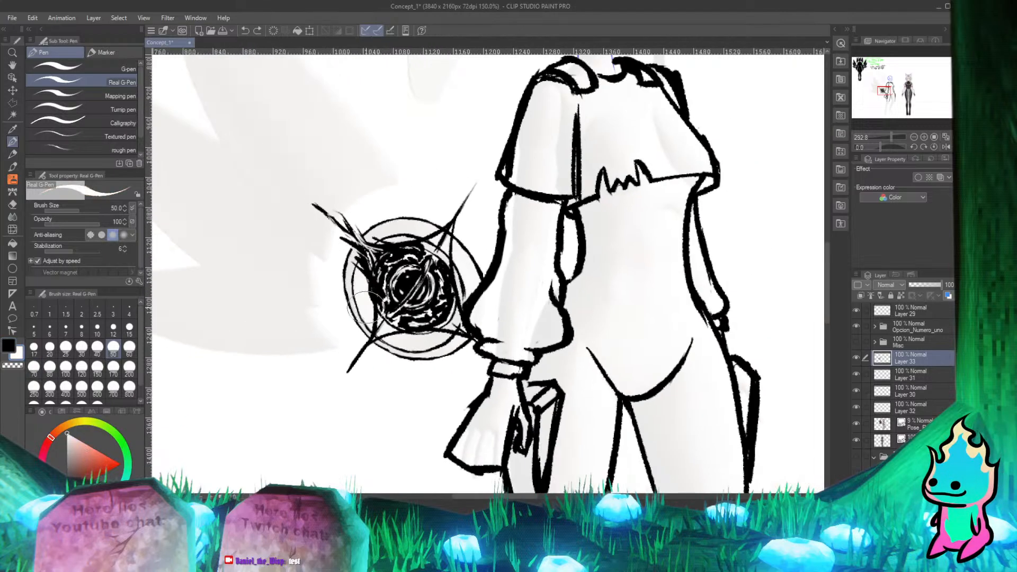
scroll(426, 249, "up", 7)
scroll(370, 305, "down", 3)
scroll(357, 283, "up", 1)
scroll(357, 281, "down", 4)
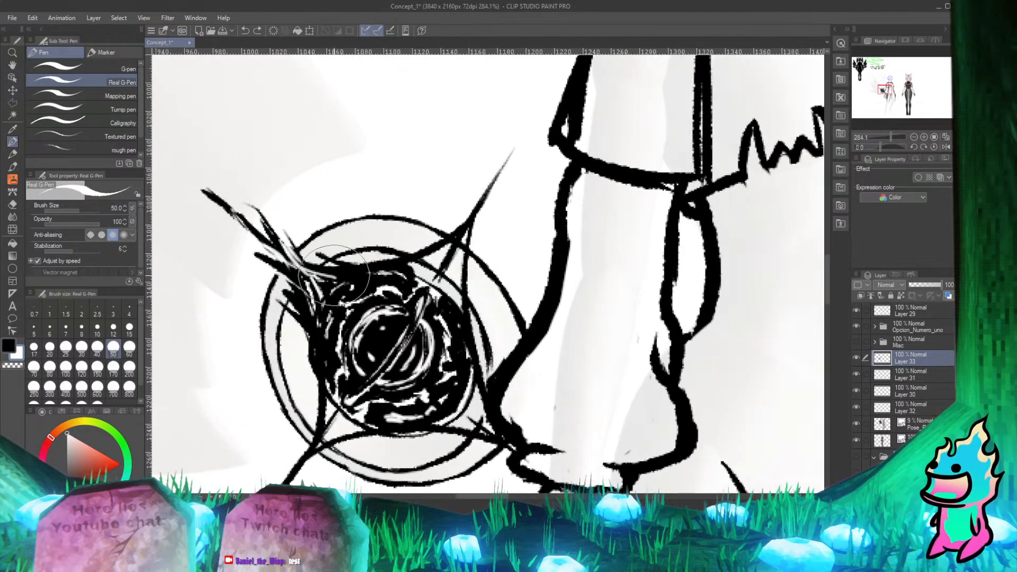
scroll(296, 296, "up", 5)
scroll(270, 313, "down", 1)
scroll(270, 313, "down", 2)
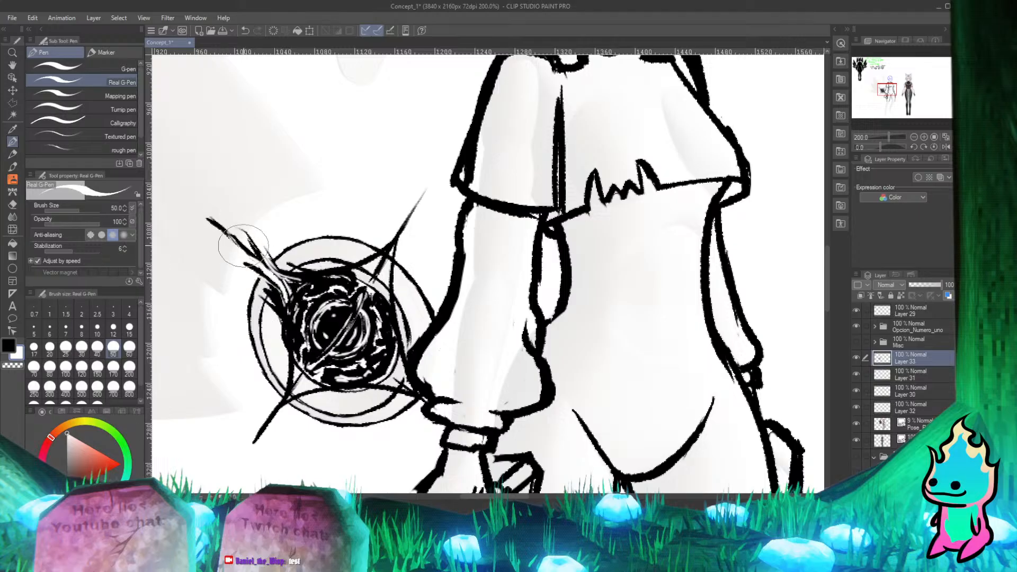
mouse_move(254, 264)
left_mouse_down()
mouse_move(295, 286)
mouse_move(286, 268)
mouse_move(286, 291)
left_mouse_up()
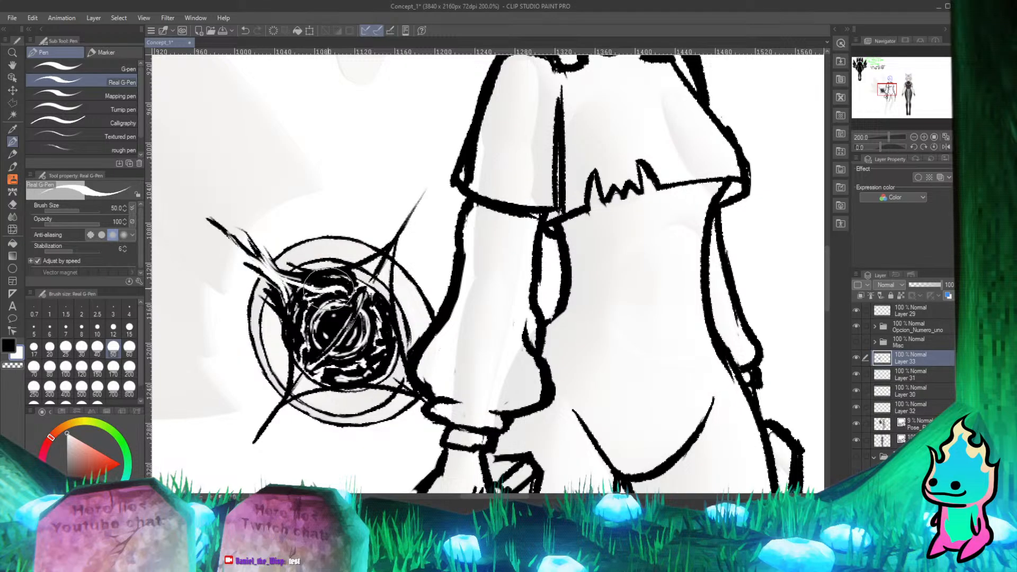
key("ctrl+z")
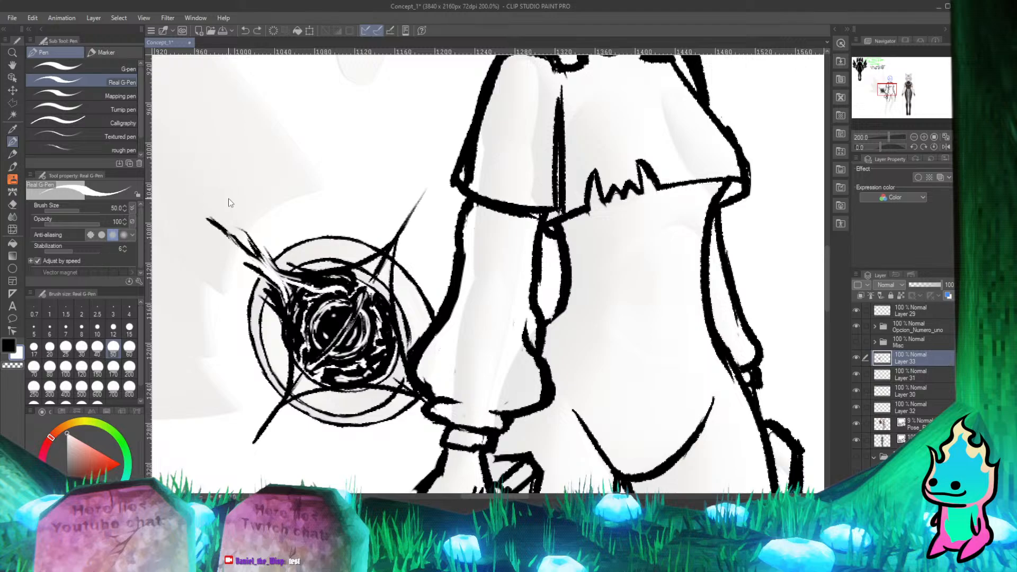
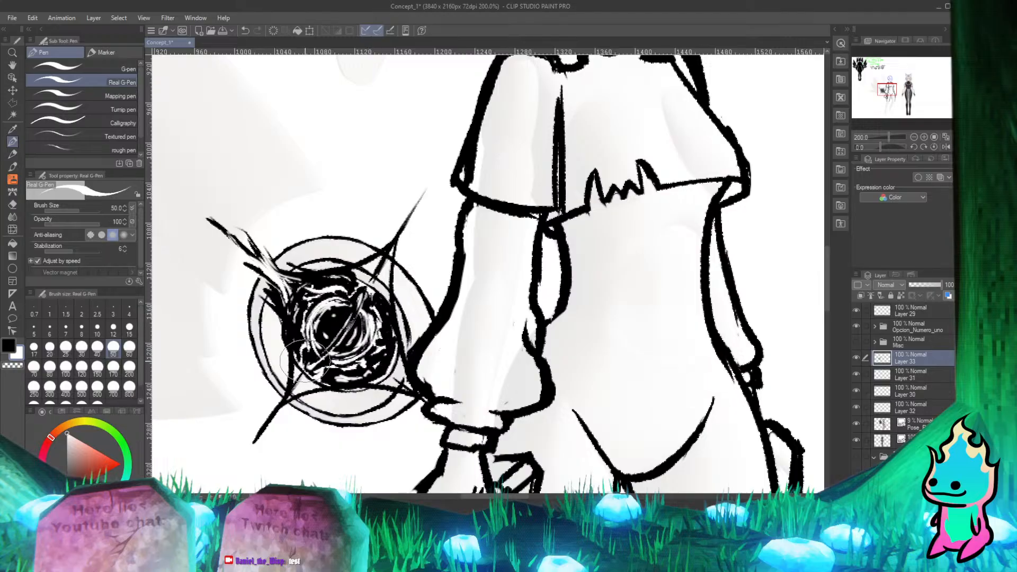
Step: Draw white diagonal streaks across the core from its lower-left edge up into the star's upper-right spike
mouse_move(307, 362)
left_mouse_down()
mouse_move(342, 336)
mouse_move(313, 368)
mouse_move(374, 283)
mouse_move(337, 320)
mouse_move(370, 288)
mouse_move(338, 320)
mouse_move(349, 296)
mouse_move(370, 303)
left_mouse_up()
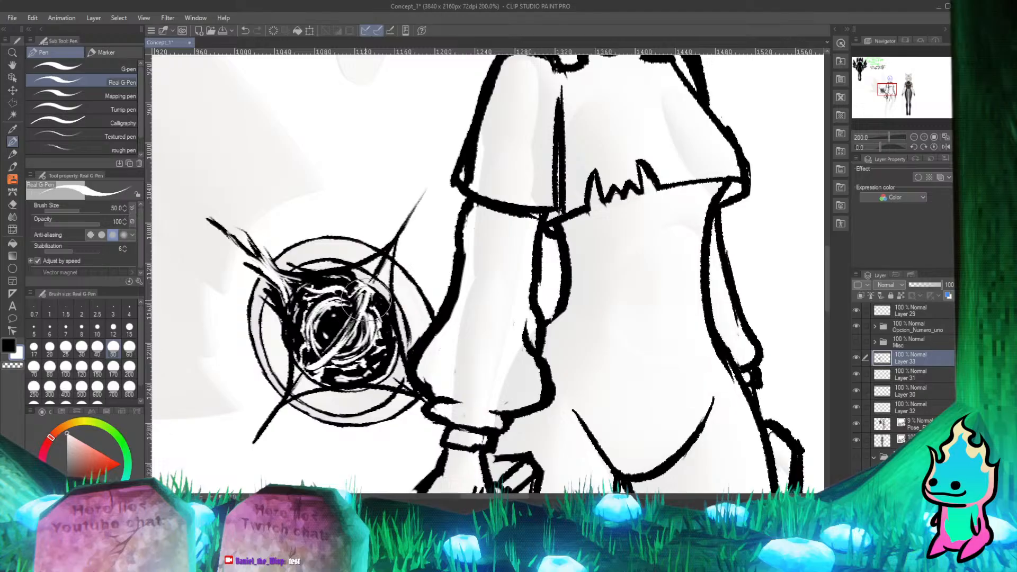
left_click_drag(304, 351, 328, 340)
mouse_move(361, 307)
left_mouse_down()
mouse_move(407, 221)
mouse_move(365, 287)
mouse_move(399, 223)
mouse_move(369, 276)
mouse_move(401, 227)
left_mouse_up()
key("e")
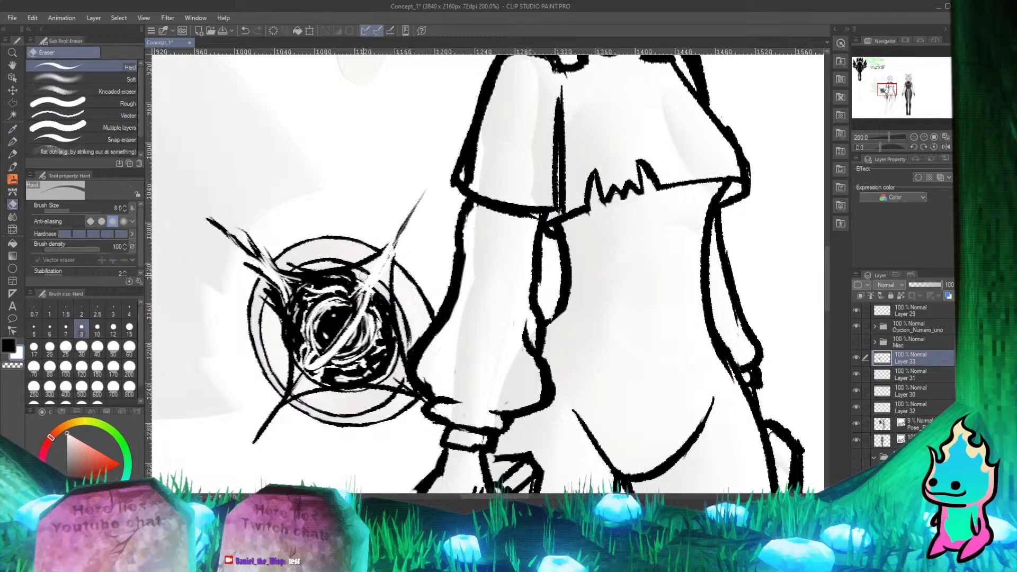
key("p")
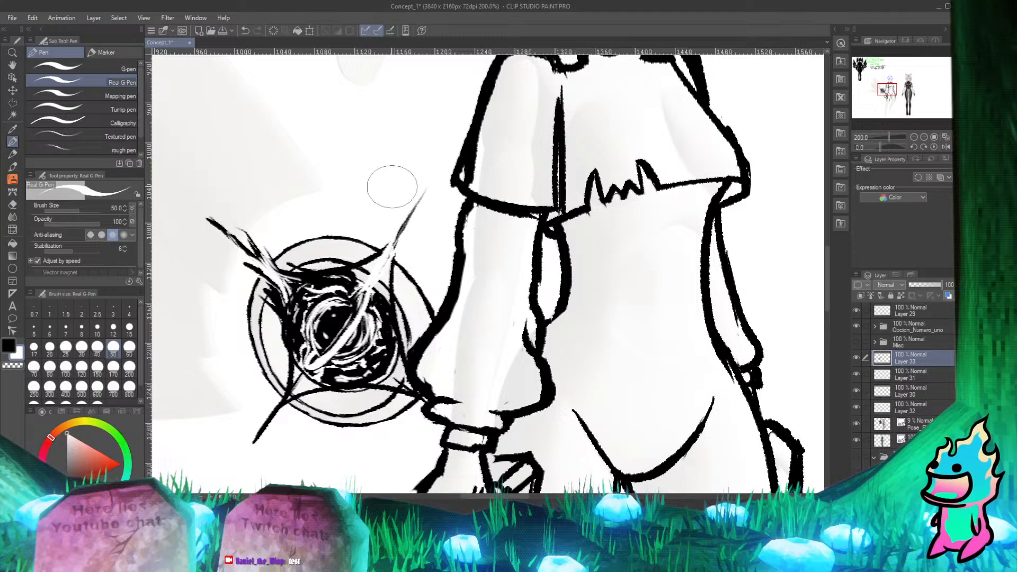
Step: Switch back to black and thicken the star's upper-right spike and its base at the core with rough strokes
key("x")
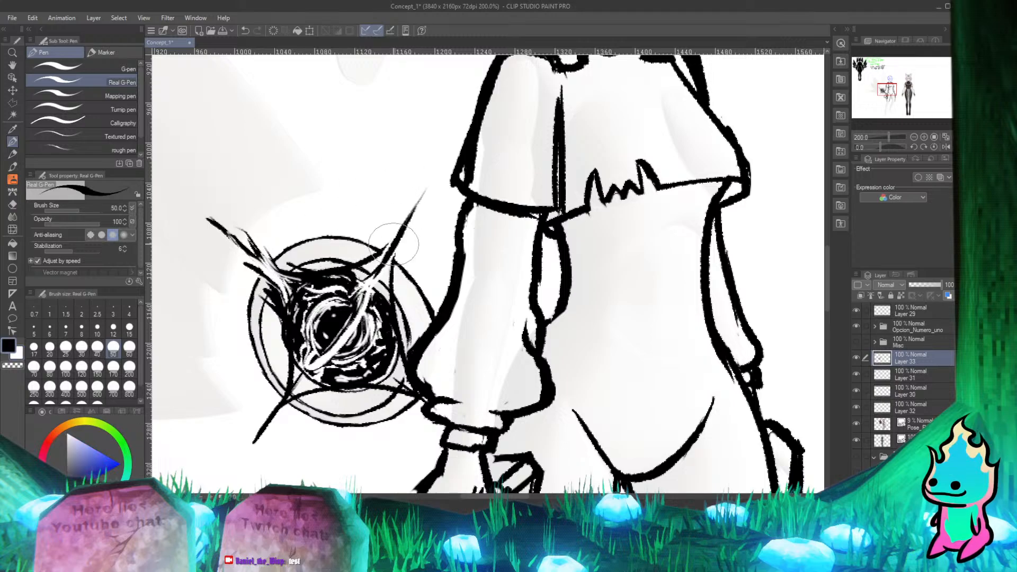
left_click_drag(393, 244, 409, 219)
mouse_move(354, 278)
left_mouse_down()
mouse_move(393, 230)
mouse_move(354, 276)
mouse_move(394, 243)
mouse_move(384, 256)
mouse_move(426, 191)
left_mouse_up()
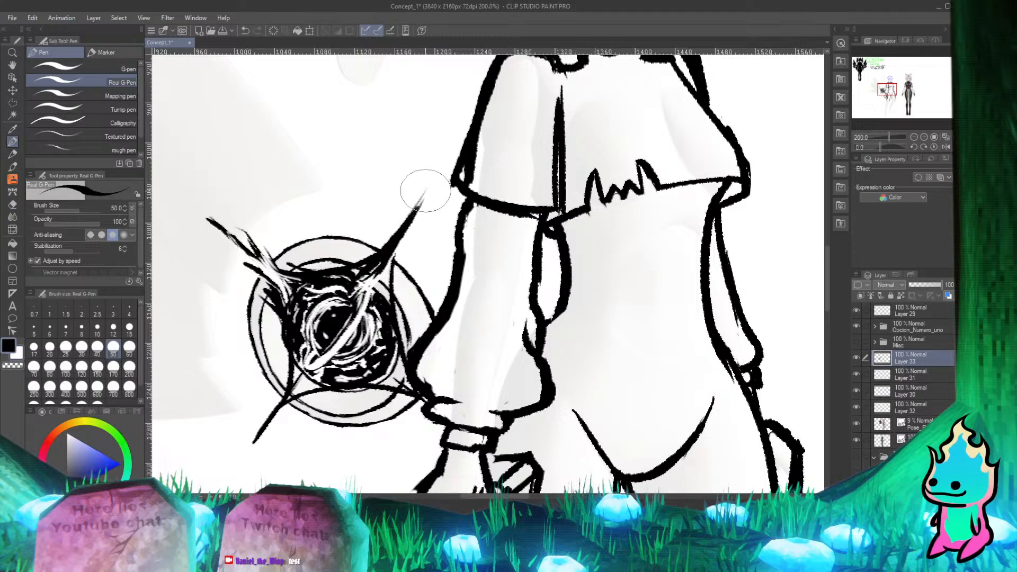
left_click_drag(396, 253, 413, 234)
mouse_move(387, 288)
left_mouse_down()
mouse_move(391, 256)
mouse_move(361, 270)
mouse_move(379, 248)
mouse_move(354, 270)
mouse_move(387, 232)
left_mouse_up()
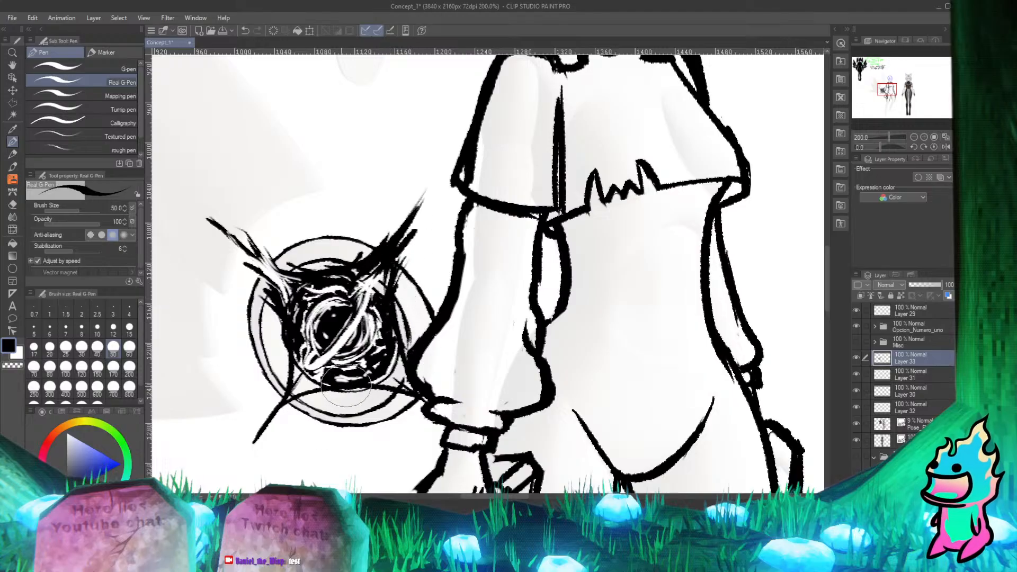
Step: Thicken and lengthen the star's lower-left spike with rough black strokes and darken the adjoining left and bottom curves
left_click_drag(333, 388, 277, 416)
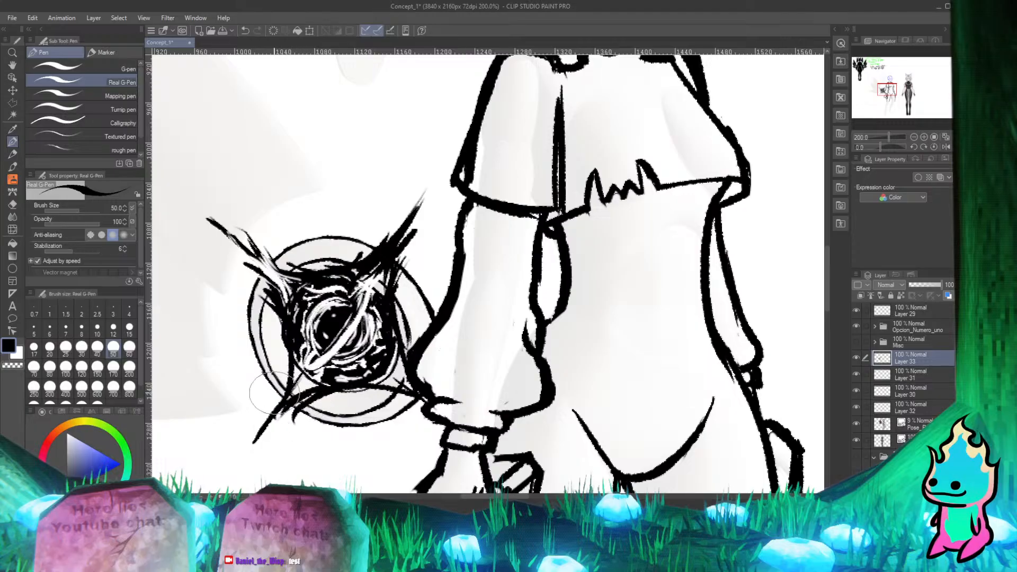
mouse_move(291, 336)
left_mouse_down()
mouse_move(275, 404)
mouse_move(281, 397)
left_mouse_up()
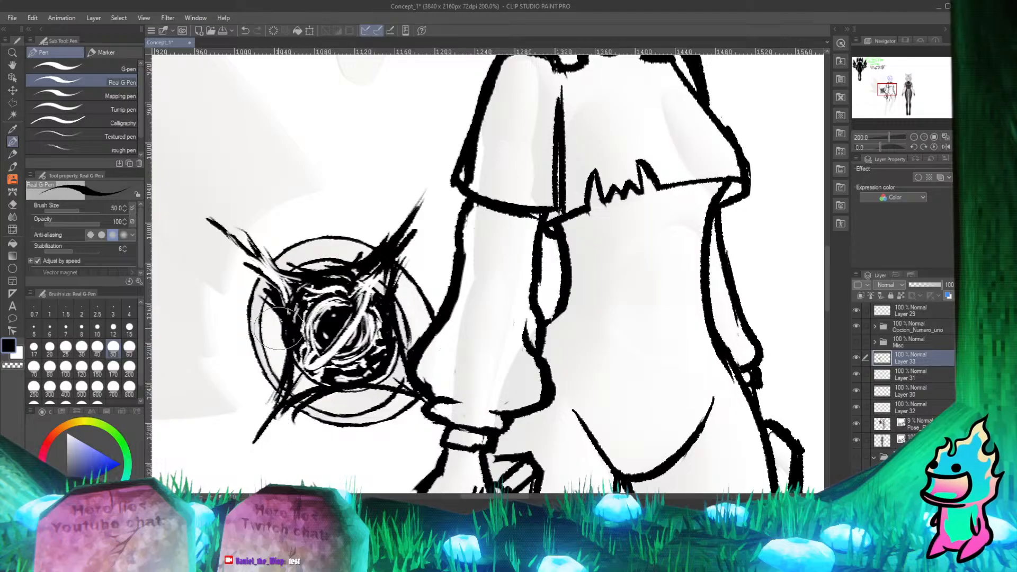
mouse_move(285, 324)
left_mouse_down()
mouse_move(270, 380)
mouse_move(285, 336)
mouse_move(312, 350)
mouse_move(297, 350)
mouse_move(293, 389)
mouse_move(242, 465)
mouse_move(281, 404)
left_mouse_up()
left_click_drag(292, 397, 264, 429)
mouse_move(313, 381)
left_mouse_down()
mouse_move(279, 413)
mouse_move(321, 389)
mouse_move(321, 358)
mouse_move(340, 366)
mouse_move(354, 384)
left_mouse_up()
mouse_move(366, 385)
left_mouse_down()
mouse_move(402, 389)
mouse_move(381, 394)
mouse_move(402, 399)
left_mouse_up()
key("ctrl+z")
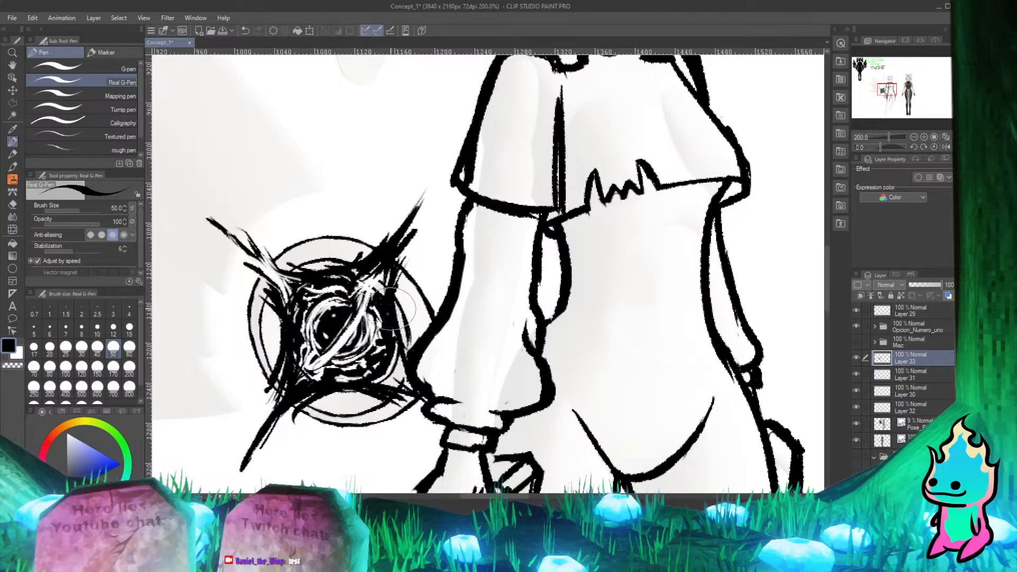
Step: Thicken the star's right curve with black strokes running down towards the lower-right spike beside the sleeve
mouse_move(394, 309)
left_mouse_down()
mouse_move(426, 358)
mouse_move(445, 363)
mouse_move(430, 366)
mouse_move(443, 363)
left_mouse_up()
key("ctrl+z")
key("e")
key("p")
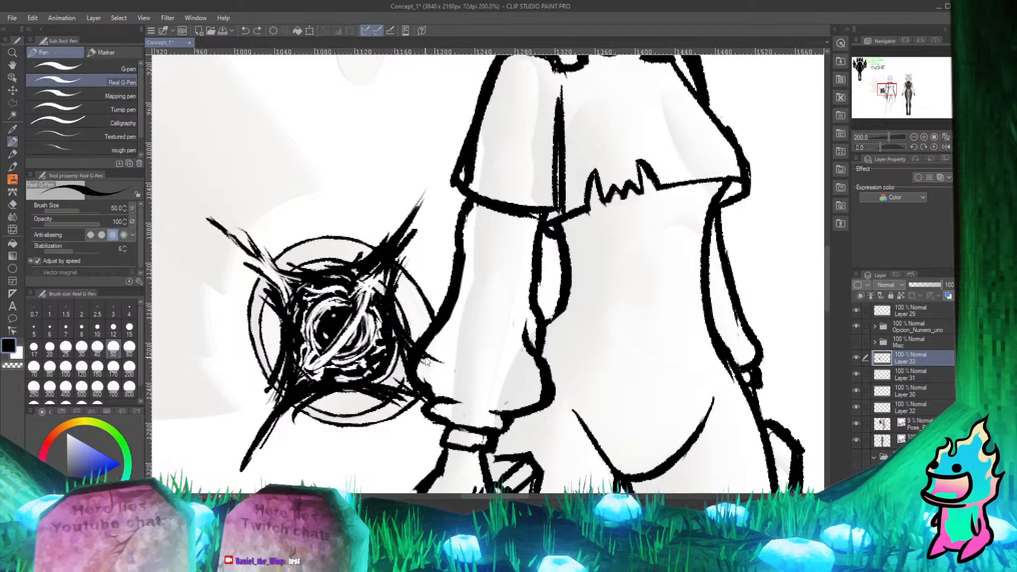
Step: Toggle Layer 33's visibility repeatedly to check which linework it contains
left_click(857, 358)
left_click(856, 358)
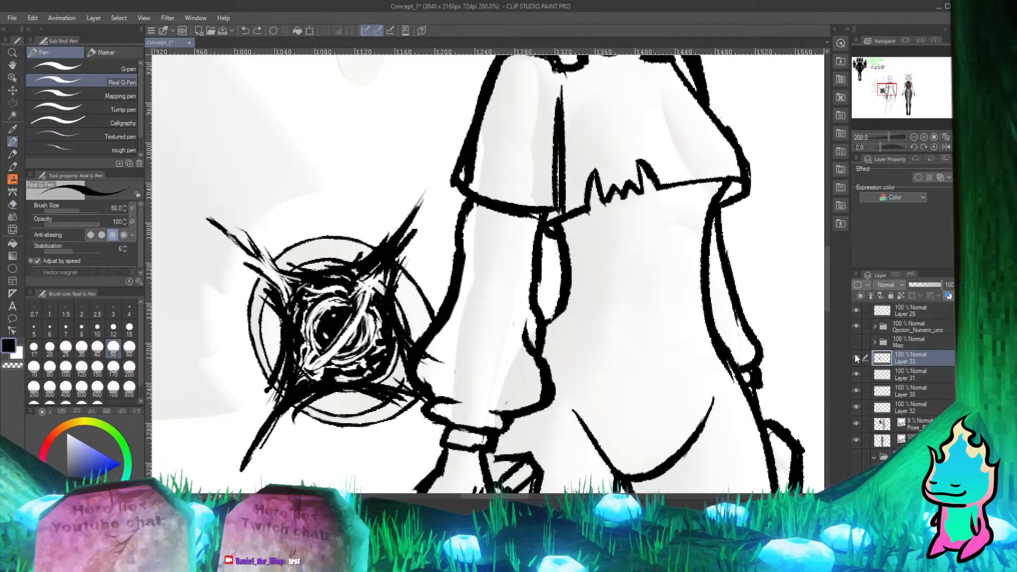
left_click(857, 358)
left_click(857, 357)
left_click(857, 357)
left_click(857, 358)
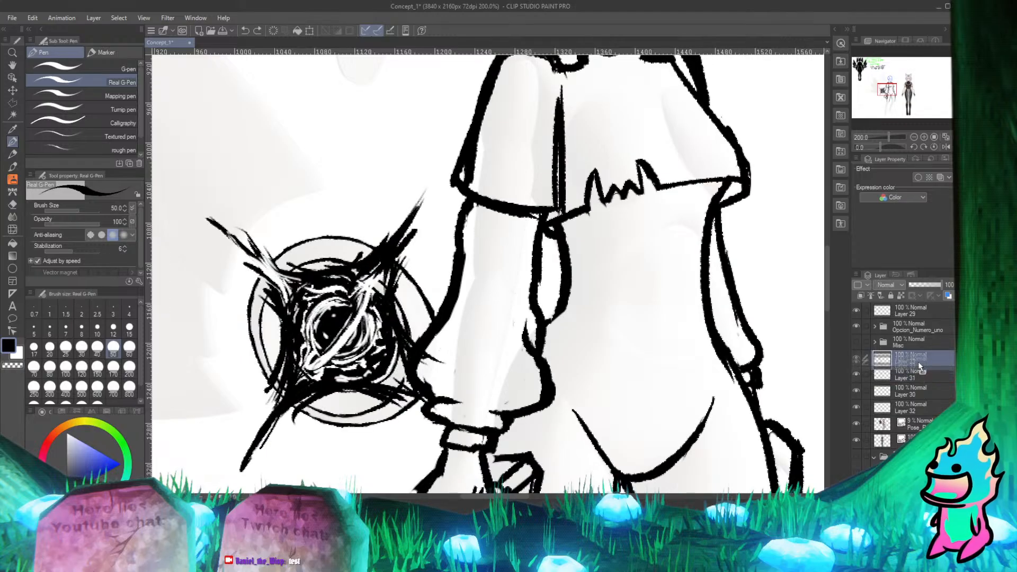
left_click_drag(924, 363, 918, 372)
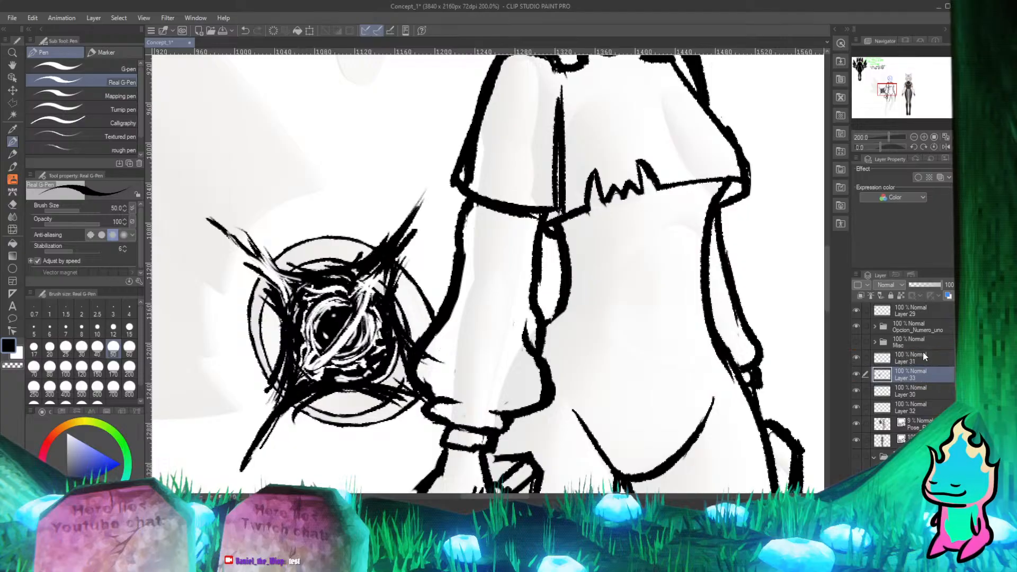
left_click(856, 373)
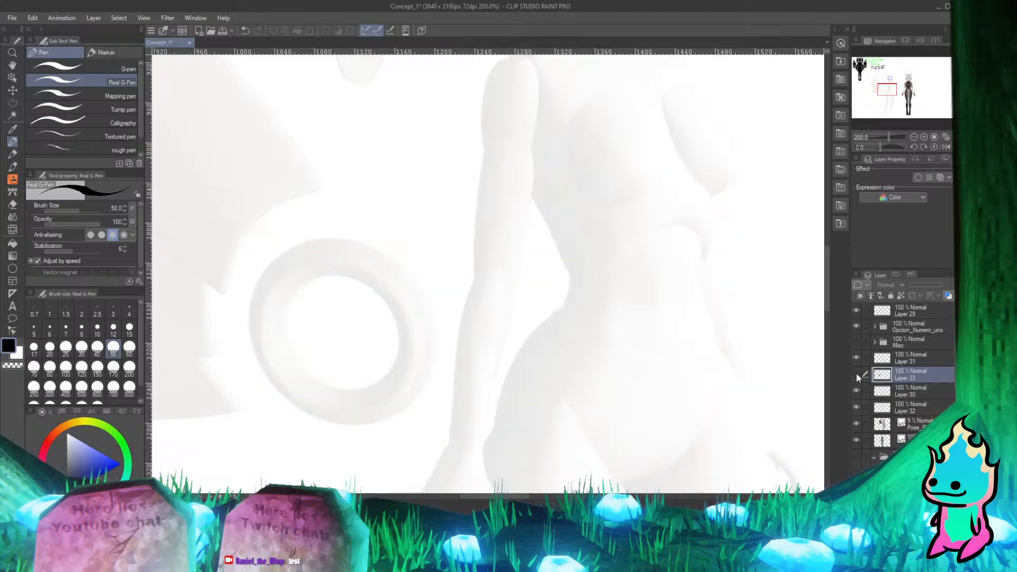
left_click(856, 373)
left_click(913, 364, "ctrl")
left_click_drag(913, 363, 912, 353)
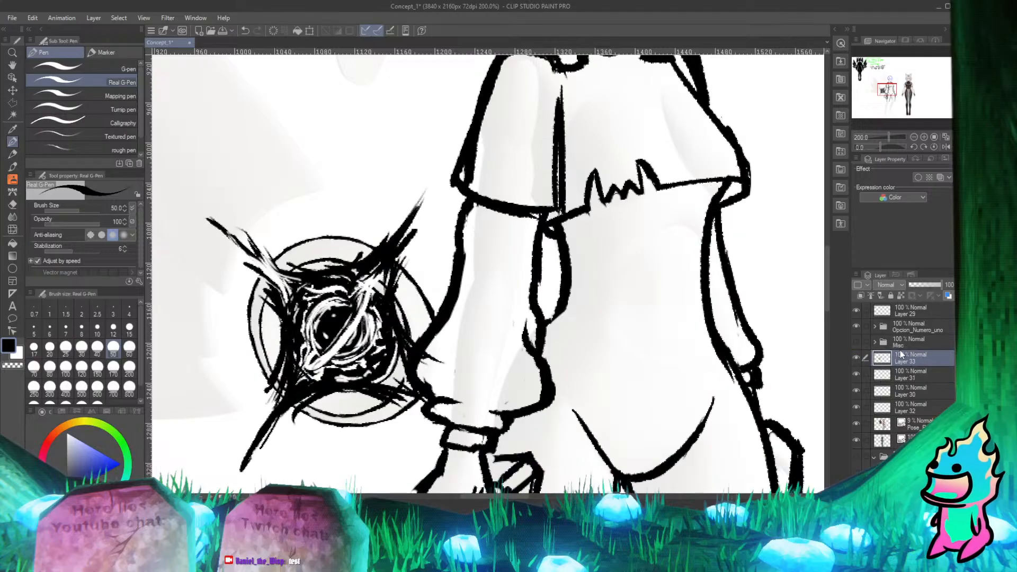
left_click(858, 358)
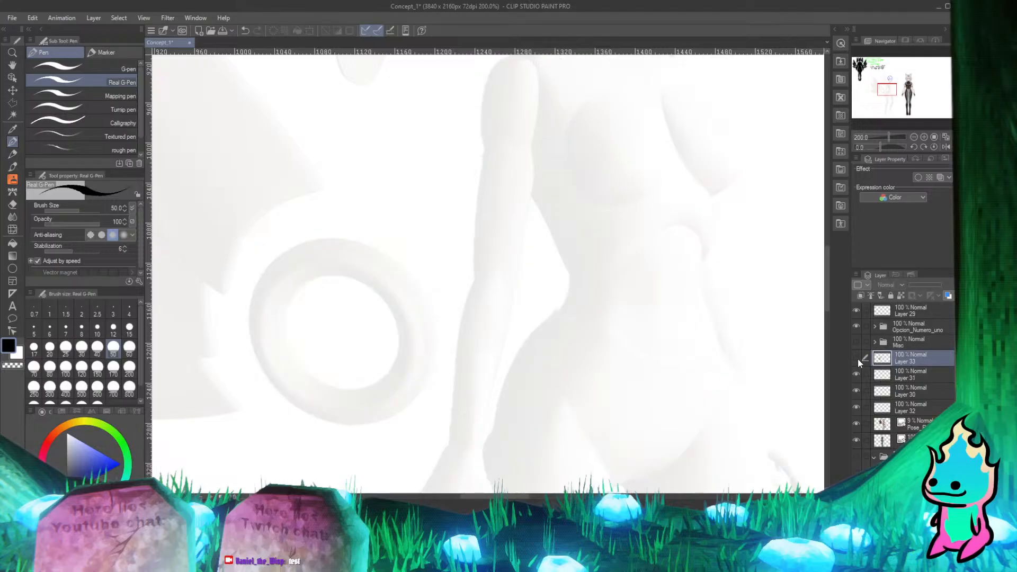
left_click(858, 359)
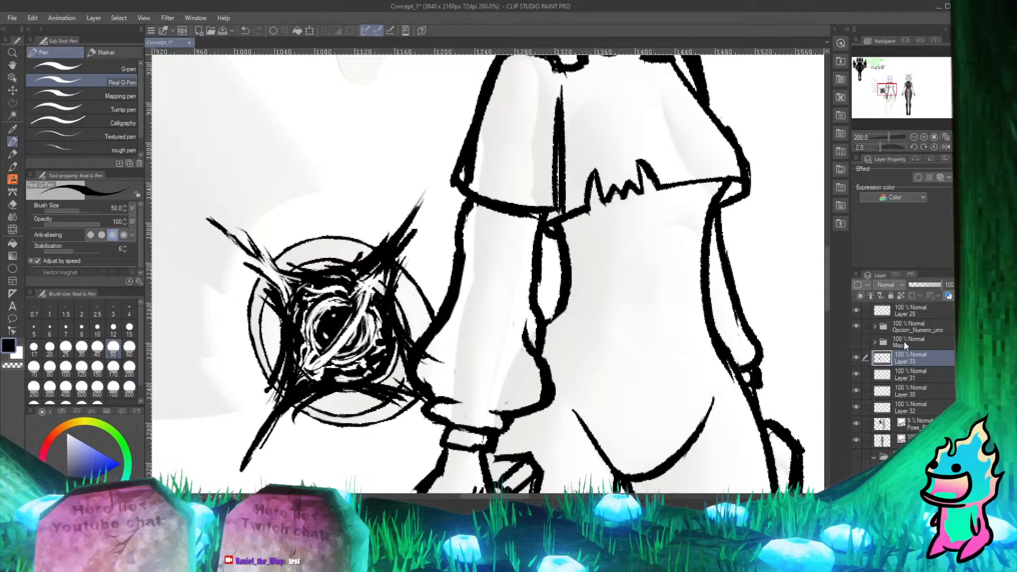
Step: Erase the stray black stroke ends that overlap the sleeve beside the star's lower-right spike
key("e")
left_click_drag(438, 359, 429, 365)
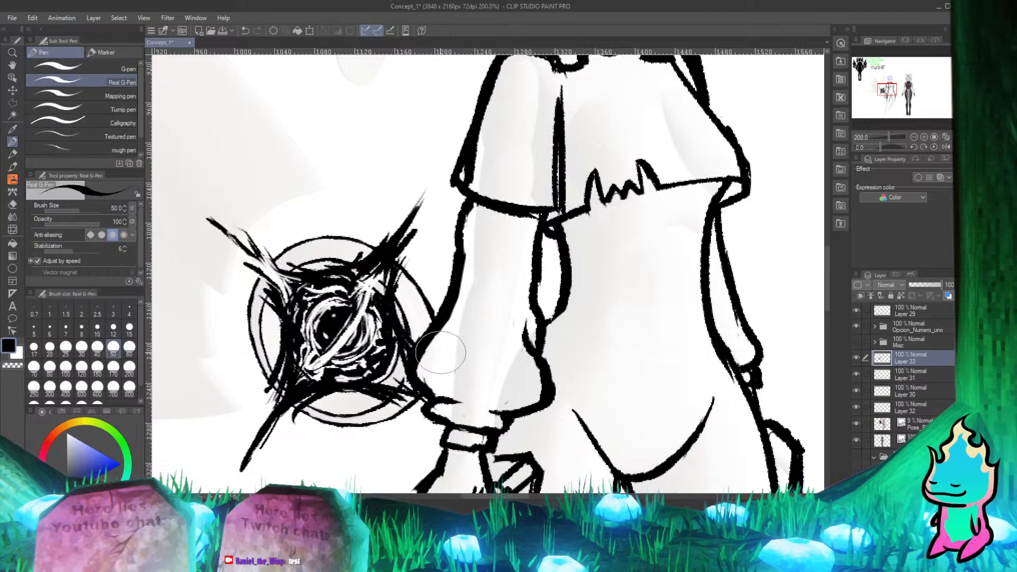
Step: Fill the gaps beside the star's lower-right spike and thicken its left, bottom and right curves with rough black pen strokes
key("p")
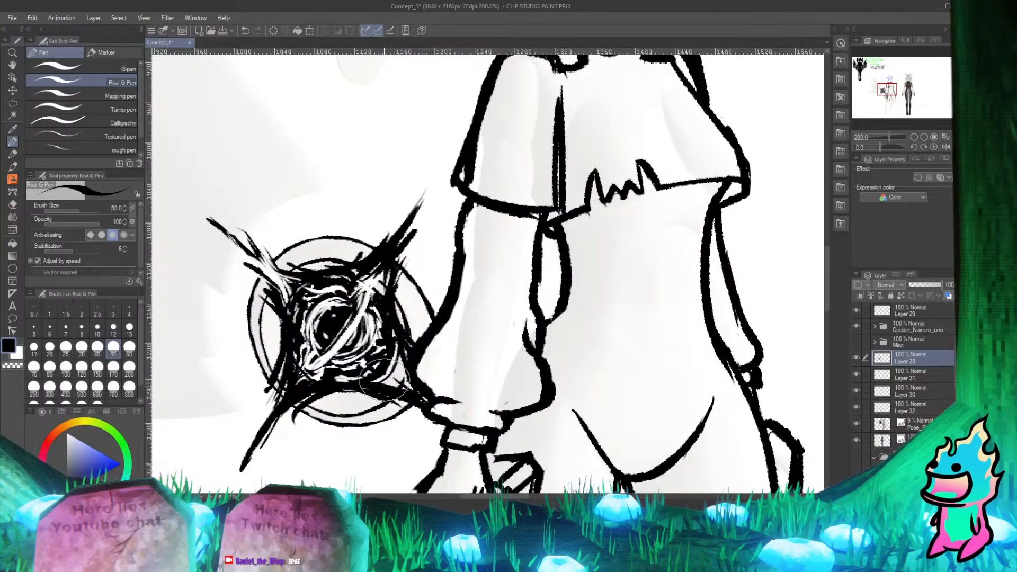
mouse_move(393, 364)
left_mouse_down()
mouse_move(392, 310)
mouse_move(402, 348)
left_mouse_up()
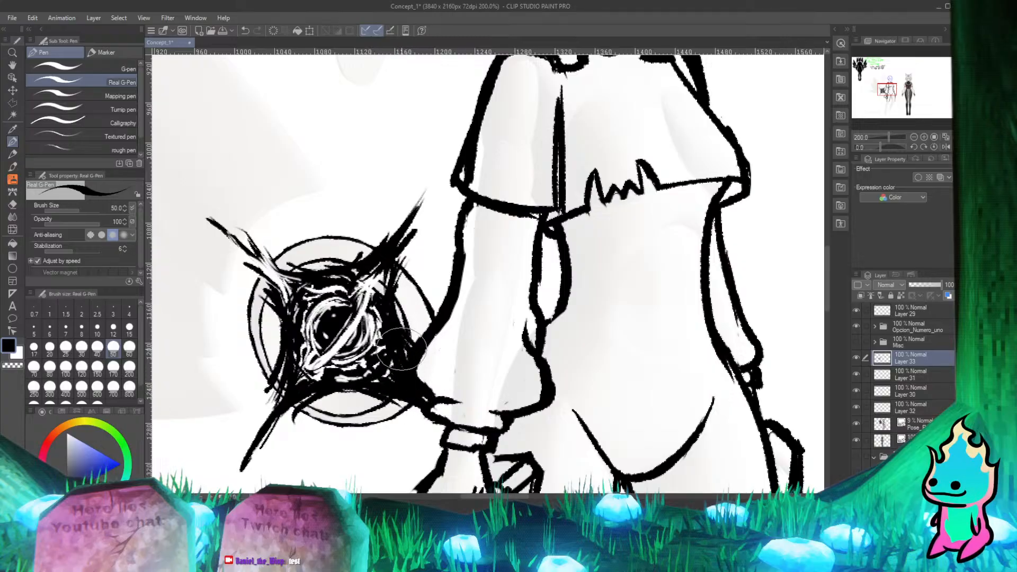
mouse_move(347, 396)
left_mouse_down()
mouse_move(382, 401)
mouse_move(351, 408)
mouse_move(340, 406)
mouse_move(360, 399)
mouse_move(323, 399)
mouse_move(372, 392)
left_mouse_up()
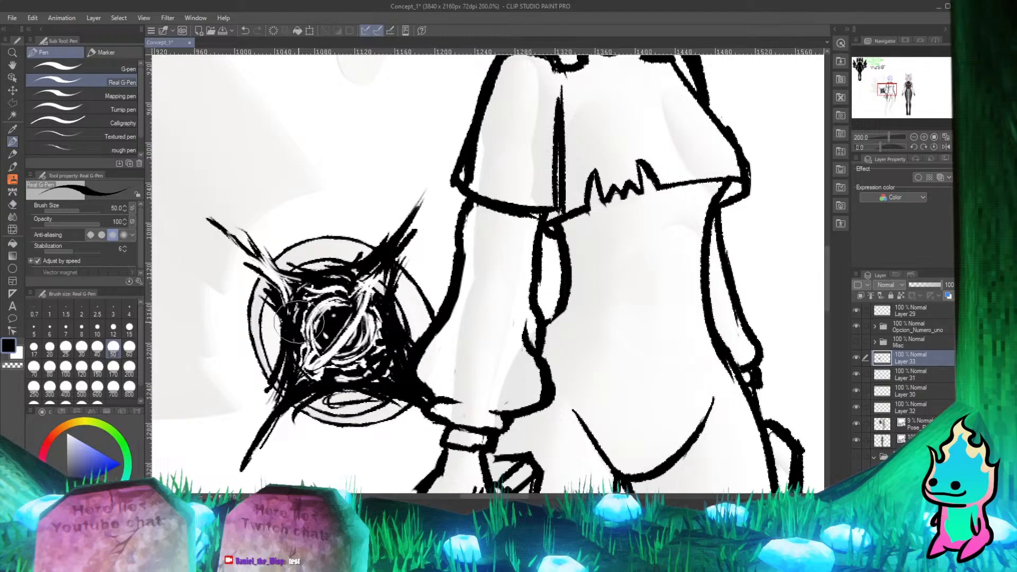
left_click_drag(298, 322, 269, 325)
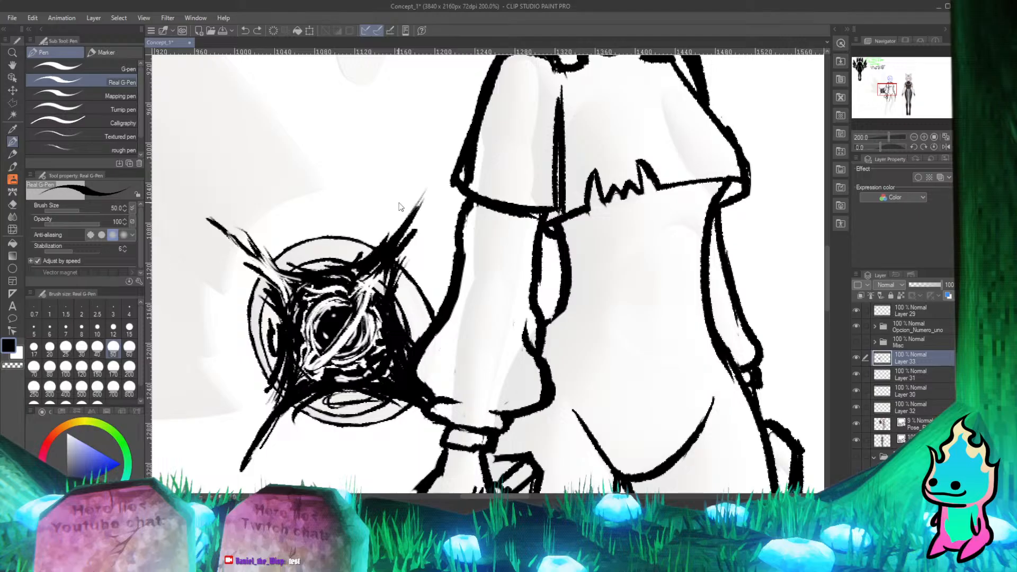
left_click_drag(326, 398, 362, 405)
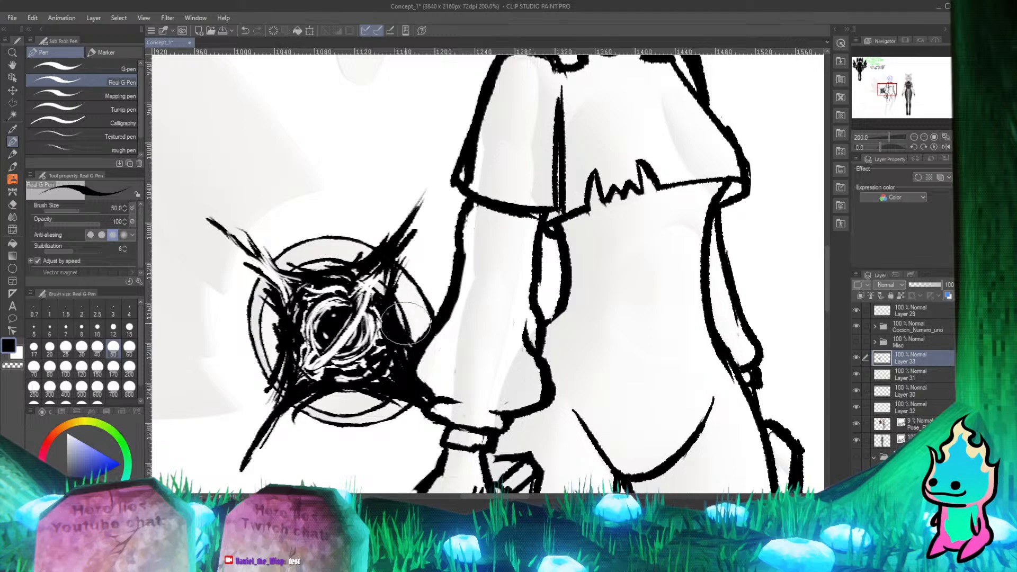
left_click_drag(331, 397, 382, 397)
left_click_drag(401, 302, 400, 320)
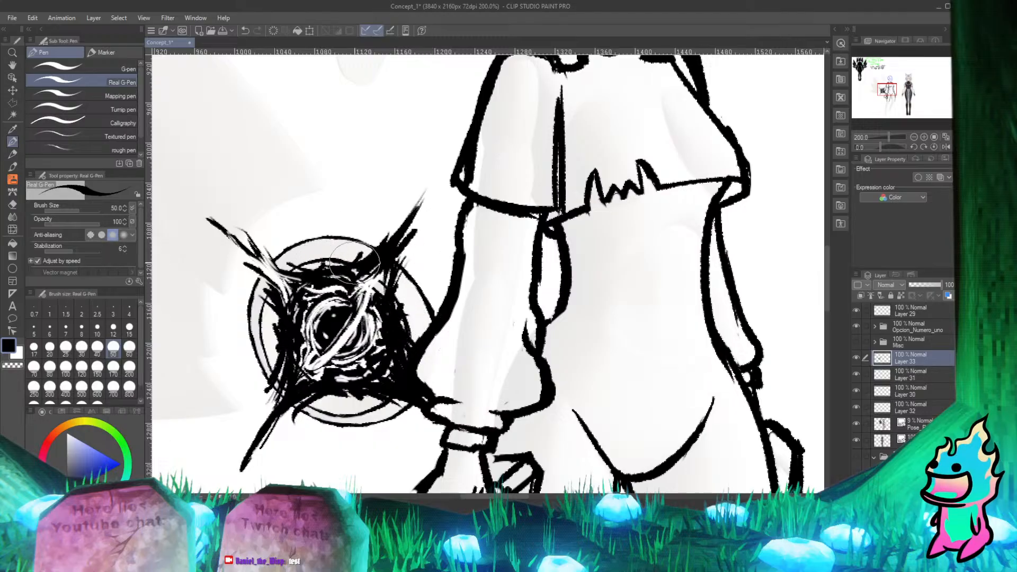
Step: Sketch white highlight strokes around the left and right sides of the black-hole core, undoing the misplaced ones
left_click(18, 356)
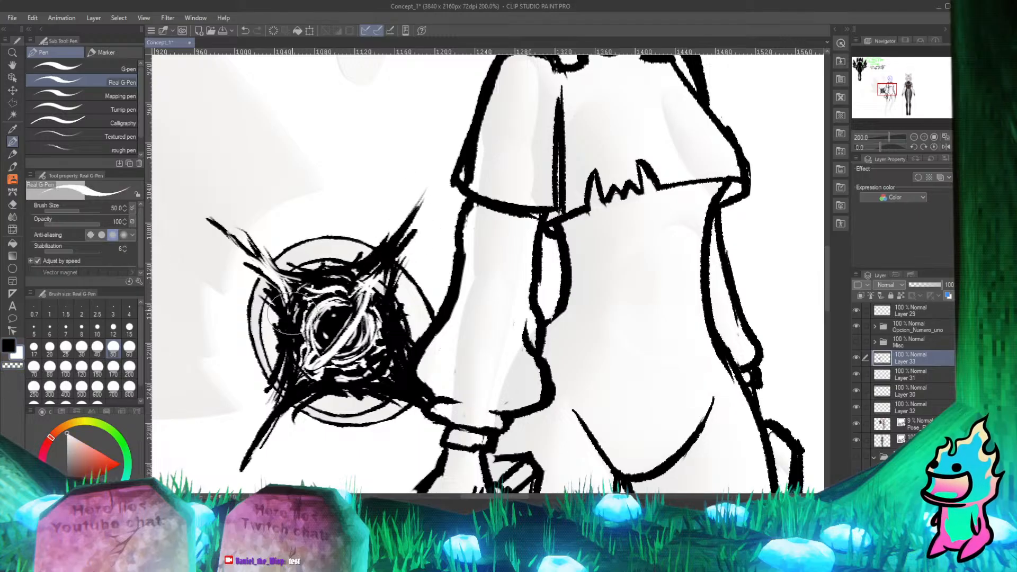
left_click_drag(292, 321, 285, 369)
key("ctrl+z")
mouse_move(291, 325)
left_mouse_down()
mouse_move(279, 364)
mouse_move(287, 394)
mouse_move(302, 335)
mouse_move(290, 393)
mouse_move(369, 365)
mouse_move(327, 372)
mouse_move(362, 378)
mouse_move(344, 377)
mouse_move(371, 364)
mouse_move(379, 343)
mouse_move(364, 375)
mouse_move(392, 310)
left_mouse_up()
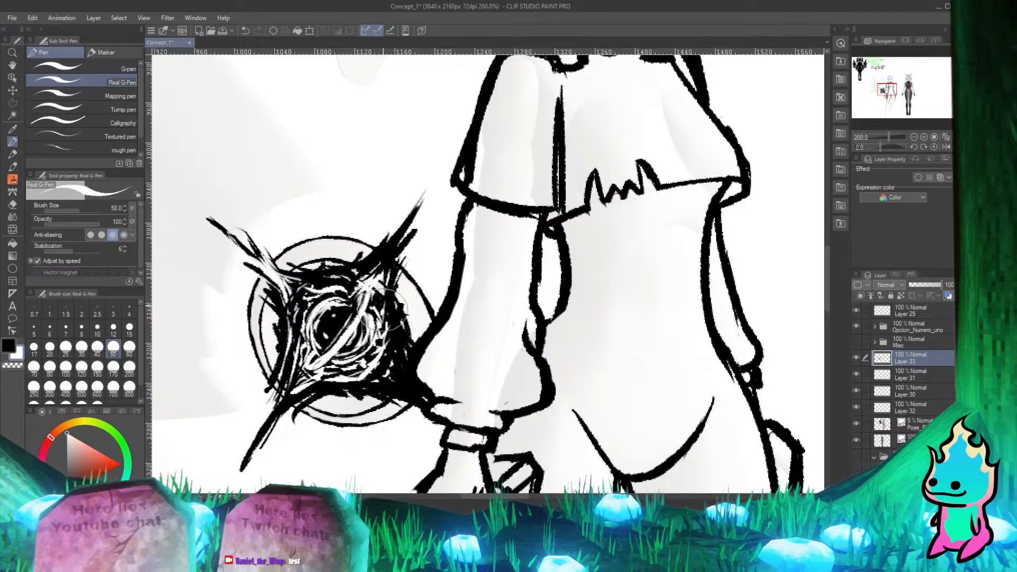
key("ctrl+z")
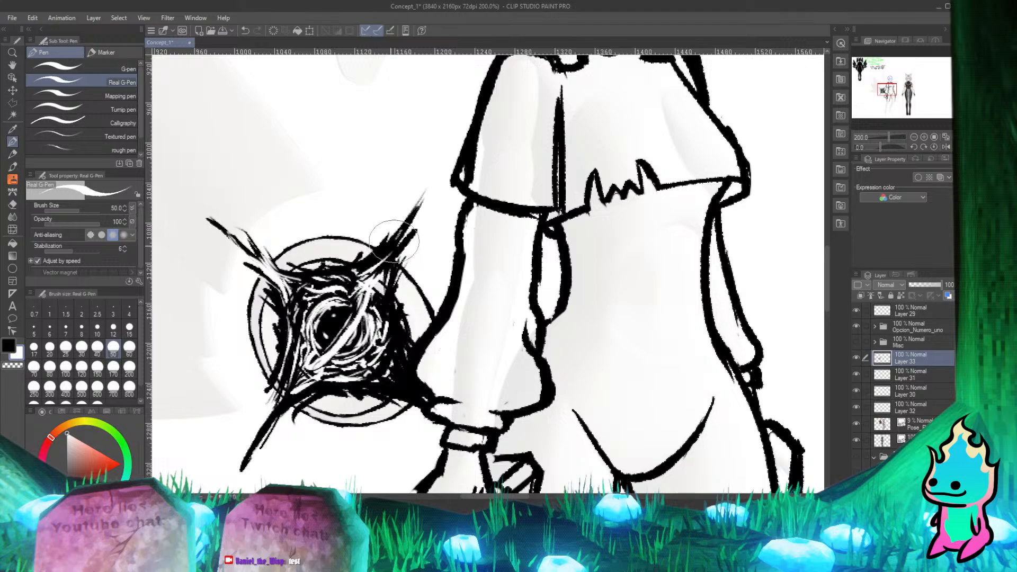
Step: Streak white highlights along the star's upper-right spike, down its right curve and into the lower-right spike
left_click_drag(367, 269, 419, 215)
mouse_move(389, 253)
left_mouse_down()
mouse_move(381, 277)
mouse_move(391, 303)
mouse_move(371, 299)
mouse_move(386, 297)
mouse_move(405, 379)
mouse_move(392, 354)
mouse_move(429, 408)
left_mouse_up()
mouse_move(382, 361)
left_mouse_down()
mouse_move(422, 393)
mouse_move(388, 375)
mouse_move(367, 377)
mouse_move(411, 391)
left_mouse_up()
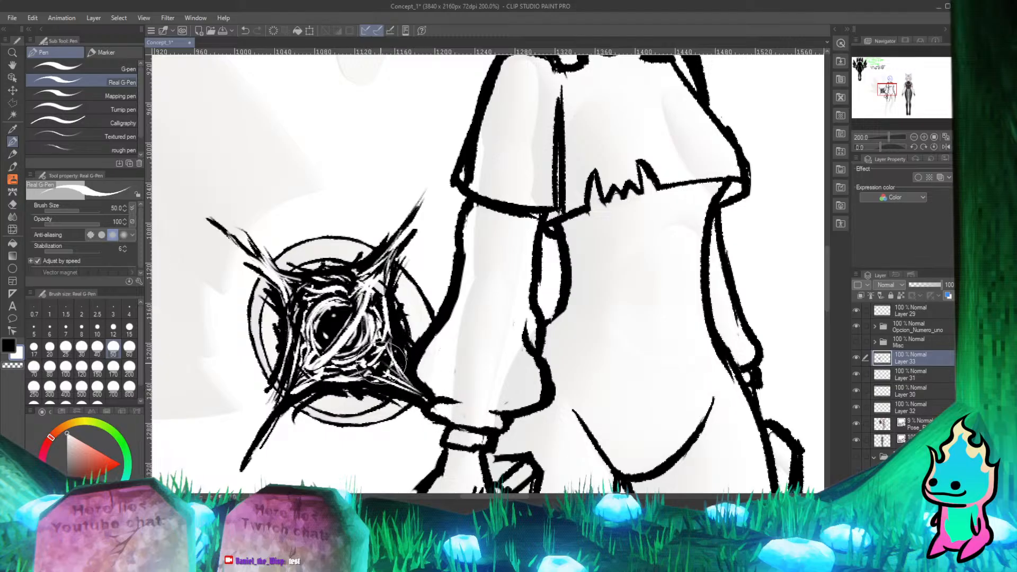
mouse_move(382, 364)
left_mouse_down()
mouse_move(365, 377)
mouse_move(424, 395)
mouse_move(382, 373)
mouse_move(416, 389)
mouse_move(380, 380)
mouse_move(393, 384)
mouse_move(388, 371)
mouse_move(399, 365)
mouse_move(390, 373)
mouse_move(414, 386)
left_mouse_up()
mouse_move(394, 323)
left_mouse_down()
mouse_move(397, 360)
mouse_move(398, 300)
left_mouse_up()
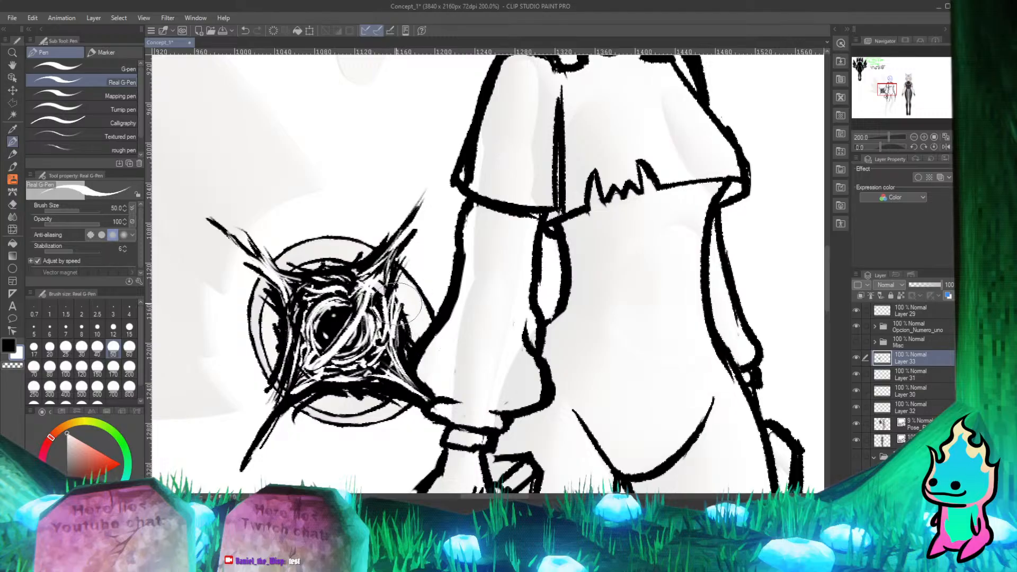
Step: Streak white highlights along the star's lower-left spike, its left curve and its top edge up to the upper-right spike
mouse_move(353, 375)
left_mouse_down()
mouse_move(323, 398)
mouse_move(366, 377)
mouse_move(335, 384)
mouse_move(386, 399)
mouse_move(368, 382)
mouse_move(337, 383)
mouse_move(274, 417)
mouse_move(299, 401)
mouse_move(252, 463)
left_mouse_up()
mouse_move(328, 326)
left_mouse_down()
mouse_move(275, 400)
mouse_move(297, 338)
mouse_move(267, 365)
mouse_move(274, 351)
left_mouse_up()
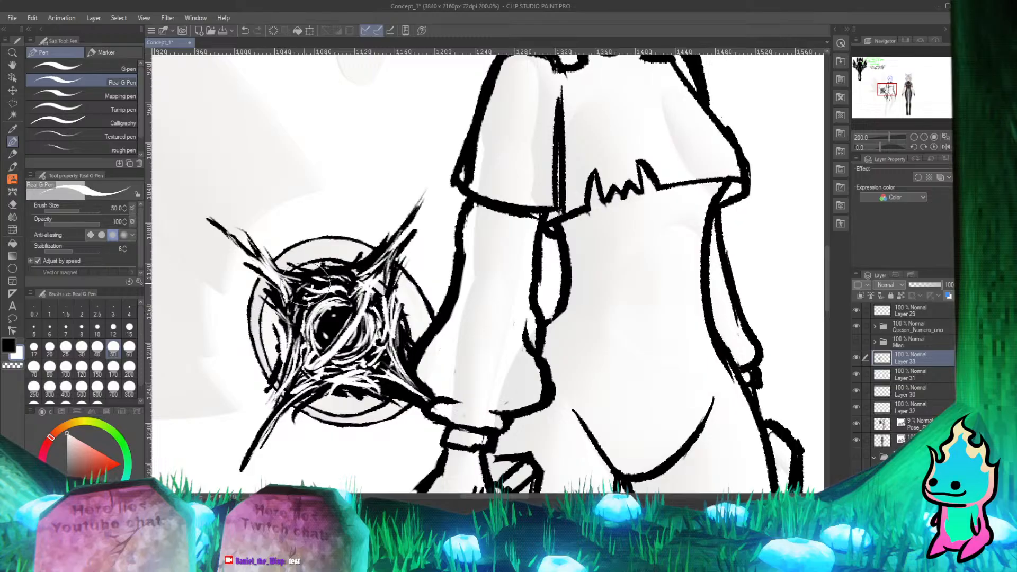
mouse_move(322, 266)
left_mouse_down()
mouse_move(355, 273)
mouse_move(327, 265)
mouse_move(393, 245)
left_mouse_up()
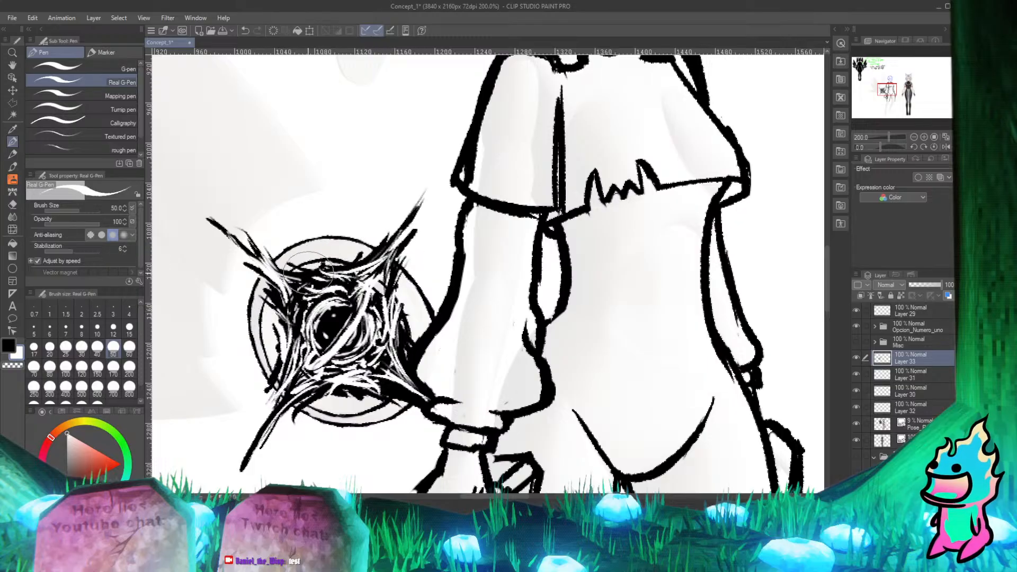
left_click_drag(322, 269, 363, 277)
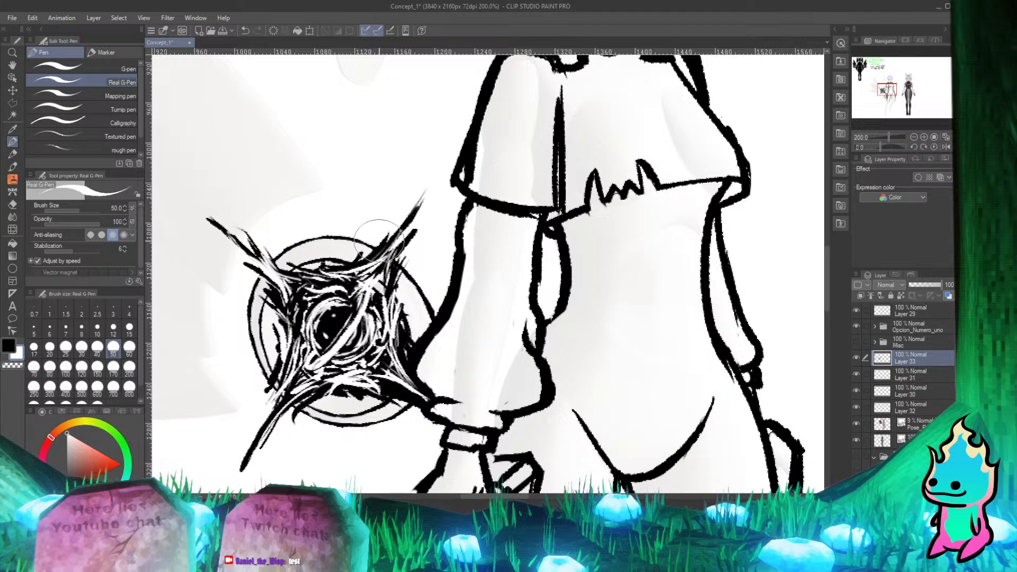
Step: Redefine the star's lower-left spike, bottom and right curves and both upper spikes with black strokes over the white highlights
key("x")
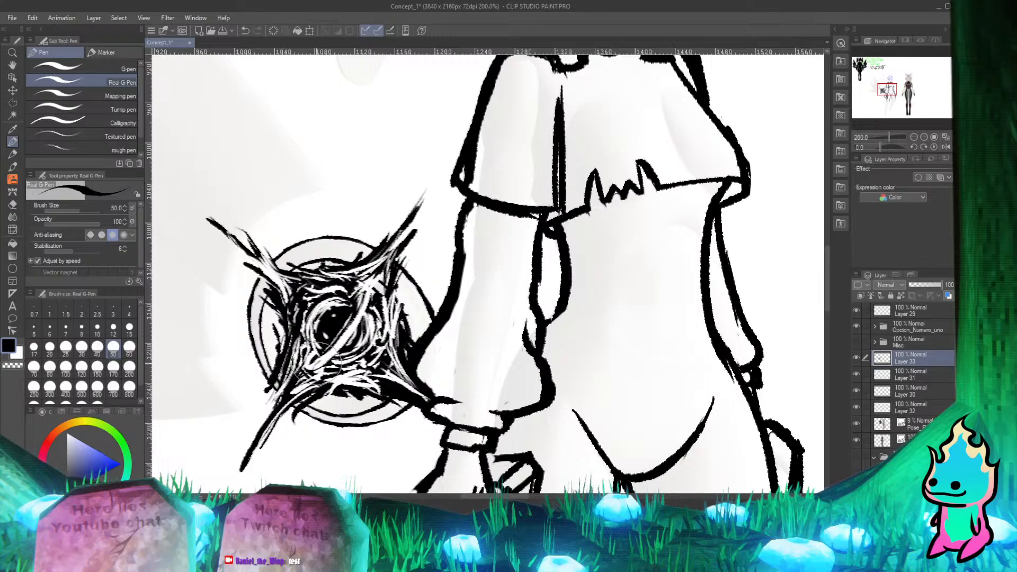
left_click_drag(335, 374, 273, 420)
left_click_drag(312, 390, 272, 433)
mouse_move(363, 386)
left_mouse_down()
mouse_move(324, 393)
mouse_move(369, 389)
mouse_move(332, 383)
mouse_move(368, 384)
mouse_move(306, 400)
left_mouse_up()
mouse_move(374, 369)
left_mouse_down()
mouse_move(402, 349)
mouse_move(342, 387)
mouse_move(323, 386)
mouse_move(392, 342)
mouse_move(366, 383)
mouse_move(352, 374)
mouse_move(389, 385)
mouse_move(331, 382)
mouse_move(344, 371)
mouse_move(338, 351)
mouse_move(334, 381)
mouse_move(392, 385)
mouse_move(354, 376)
mouse_move(427, 409)
mouse_move(352, 357)
mouse_move(429, 400)
mouse_move(385, 354)
mouse_move(407, 376)
mouse_move(359, 265)
mouse_move(392, 360)
mouse_move(398, 286)
left_mouse_up()
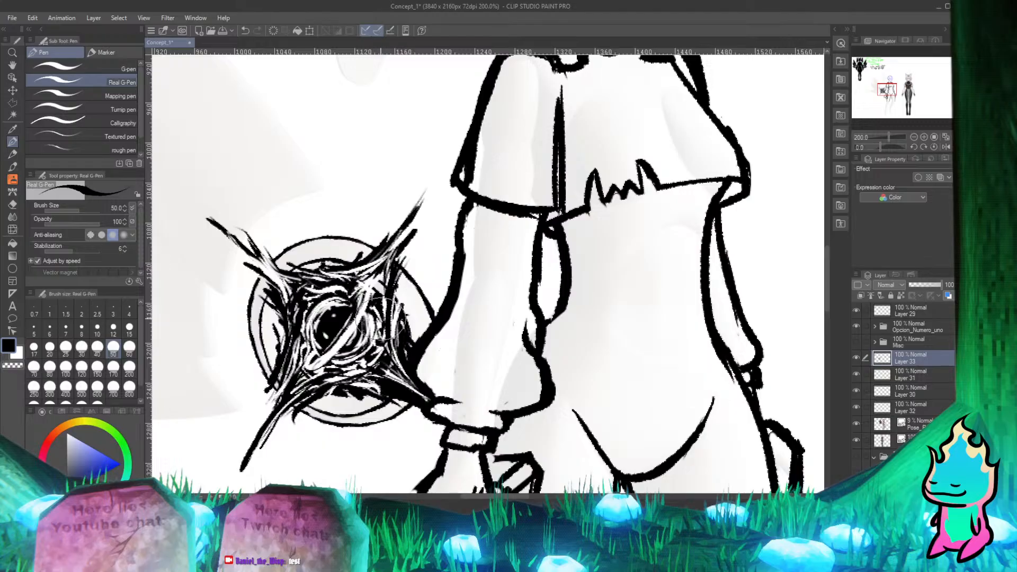
left_click_drag(383, 322, 412, 225)
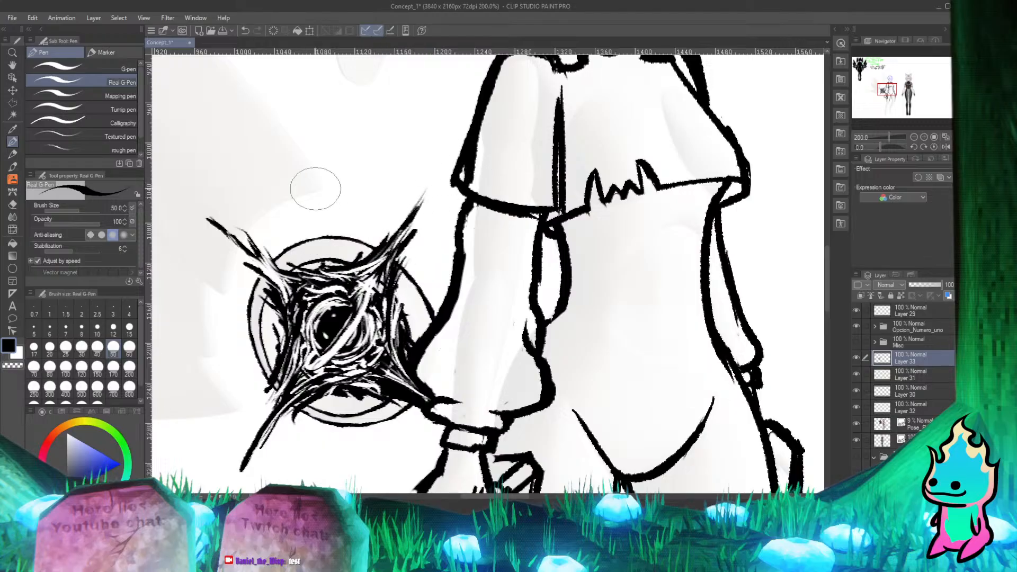
left_click_drag(277, 296, 265, 267)
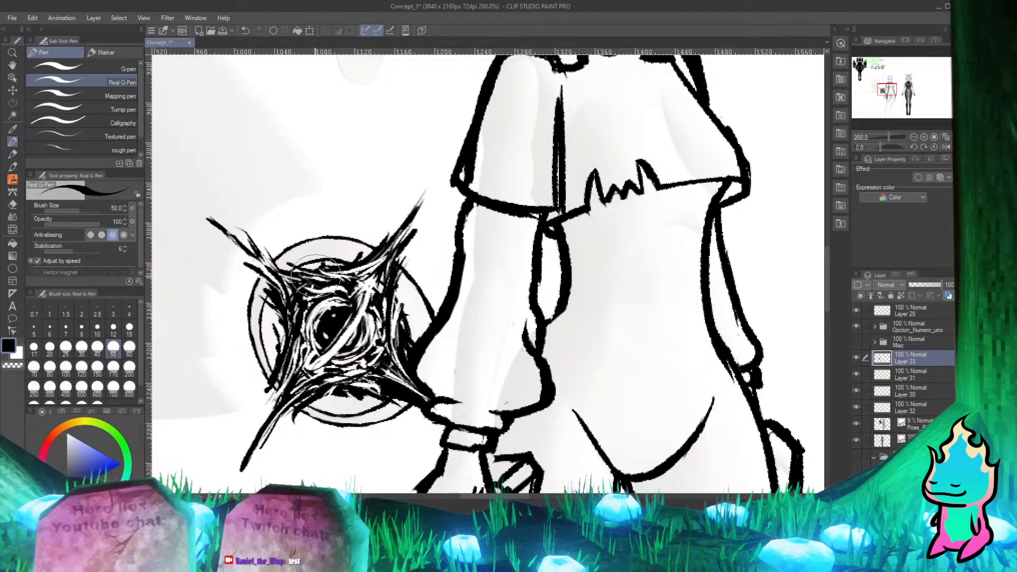
Step: Examine how the spiked disc reads against the whole figure and the character reference at different magnifications
scroll(376, 224, "down", 6)
scroll(322, 291, "up", 3)
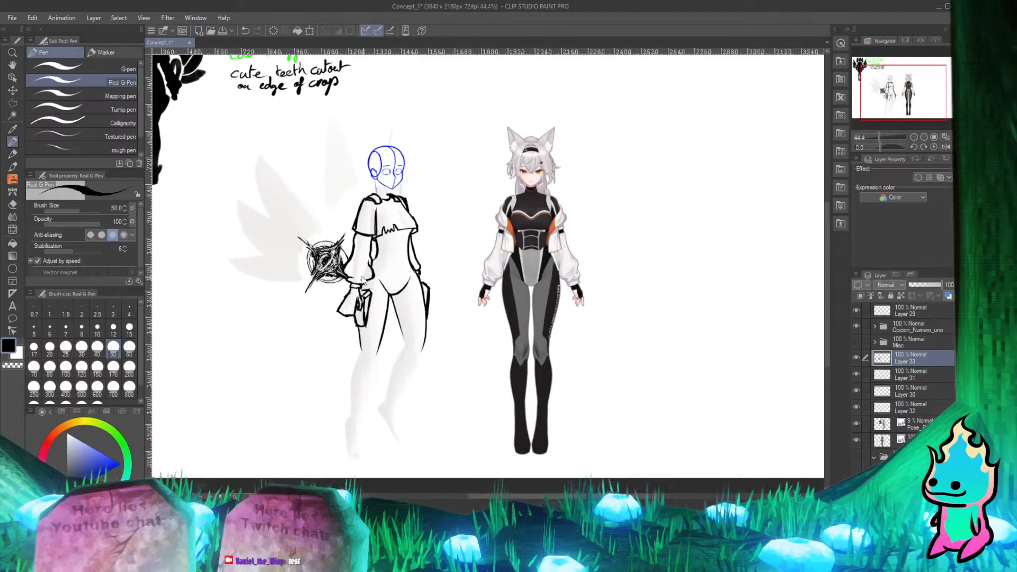
scroll(323, 291, "down", 2)
scroll(313, 245, "up", 3)
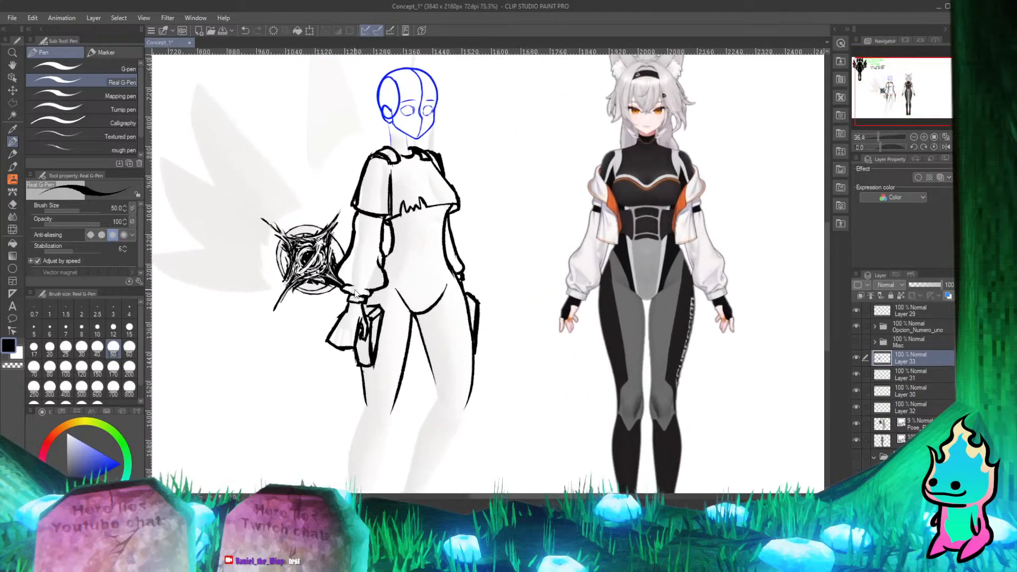
scroll(311, 245, "up", 2)
scroll(318, 291, "up", 8)
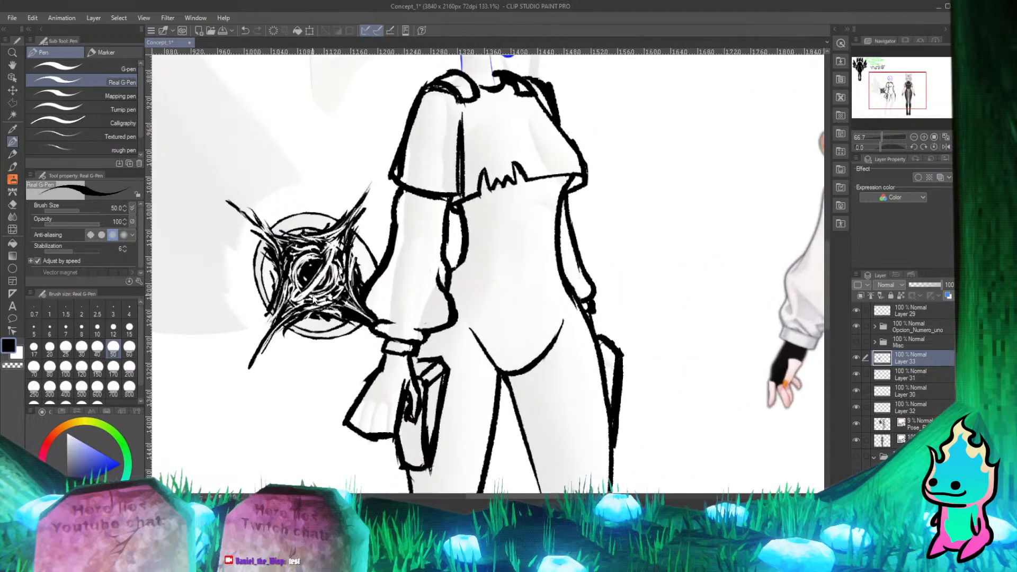
scroll(317, 286, "down", 8)
scroll(315, 283, "up", 8)
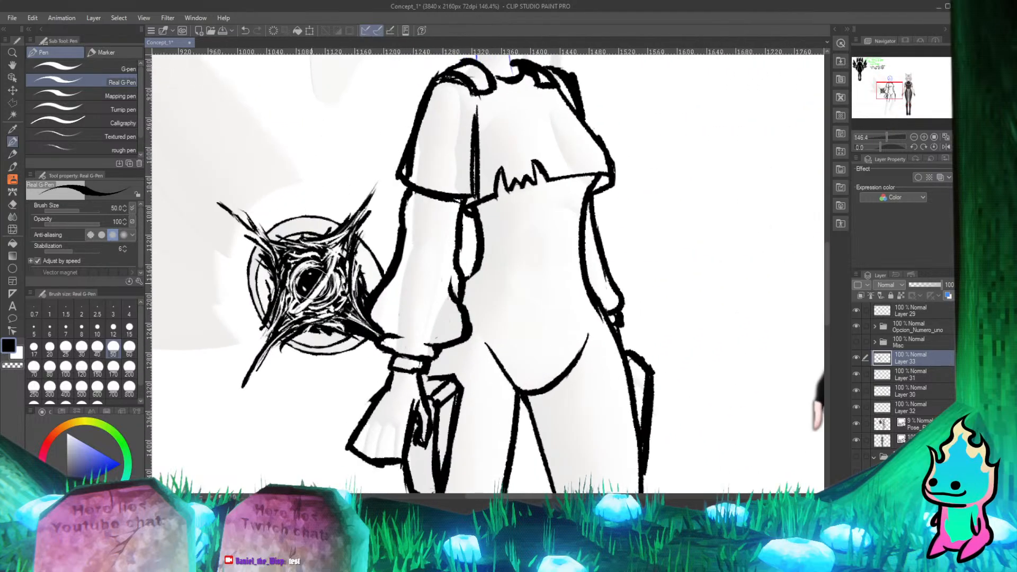
scroll(318, 286, "down", 8)
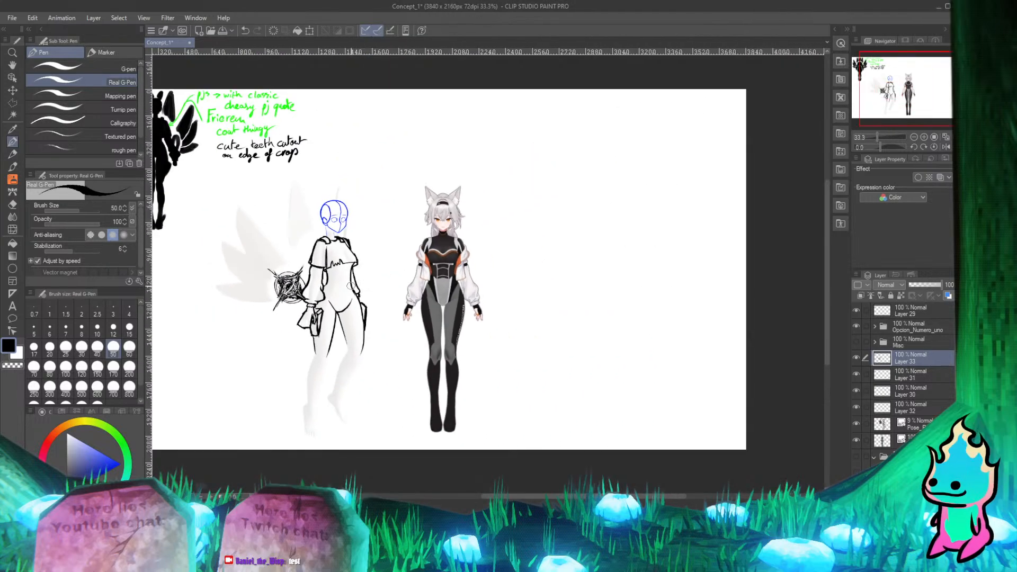
scroll(350, 287, "down", 1)
scroll(291, 299, "up", 2)
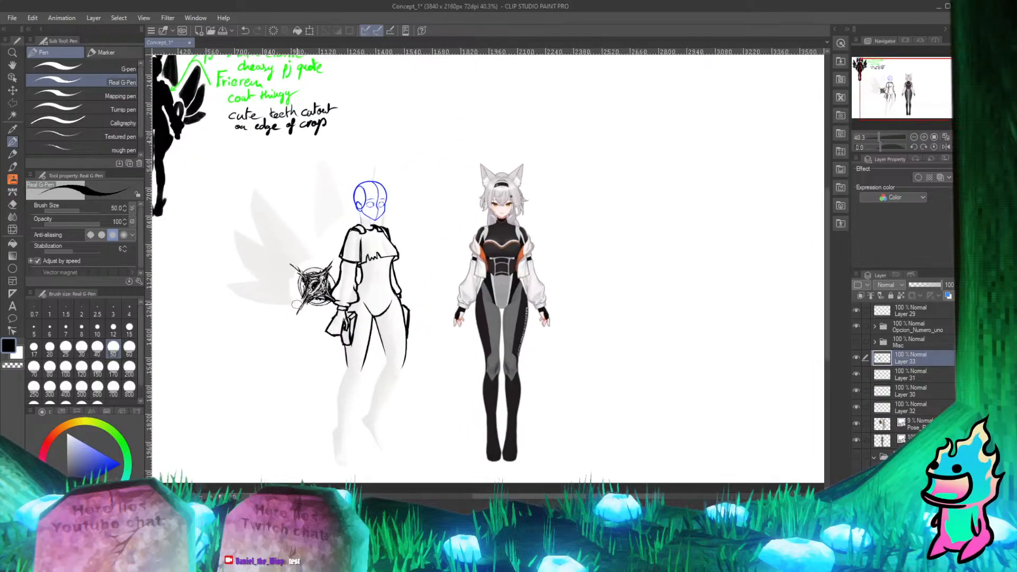
scroll(297, 304, "up", 6)
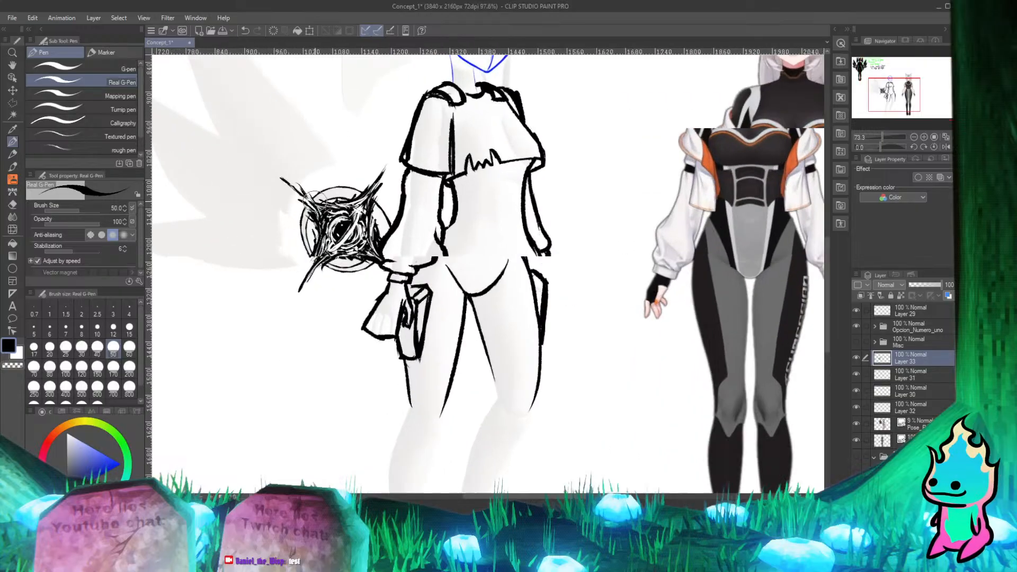
scroll(350, 225, "up", 2)
scroll(350, 225, "down", 2)
scroll(345, 228, "up", 4)
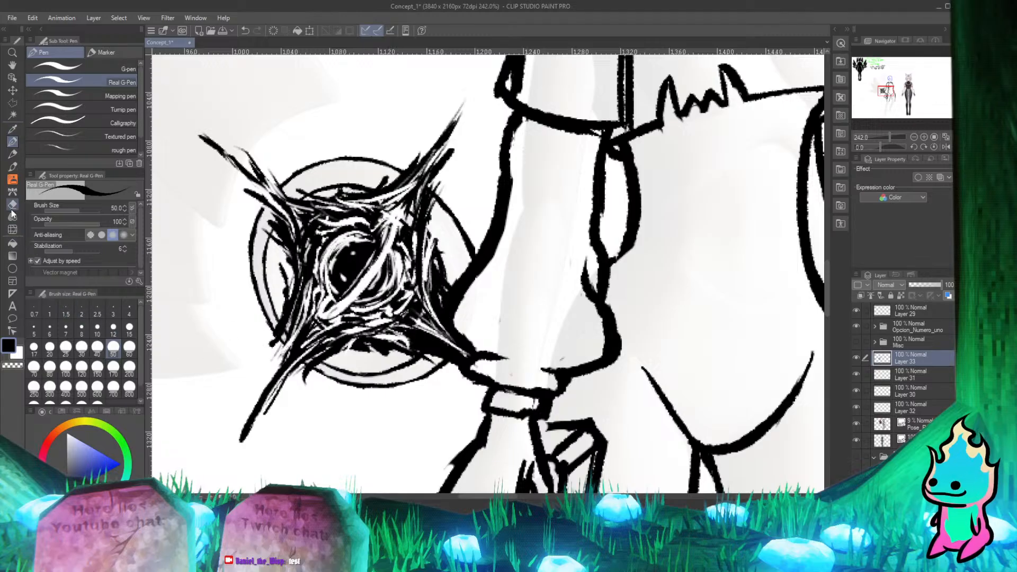
Step: Add a new layer above Layer 33 and paint over the base of the star's upper-left spike with white Real G-Pen strokes
key("e")
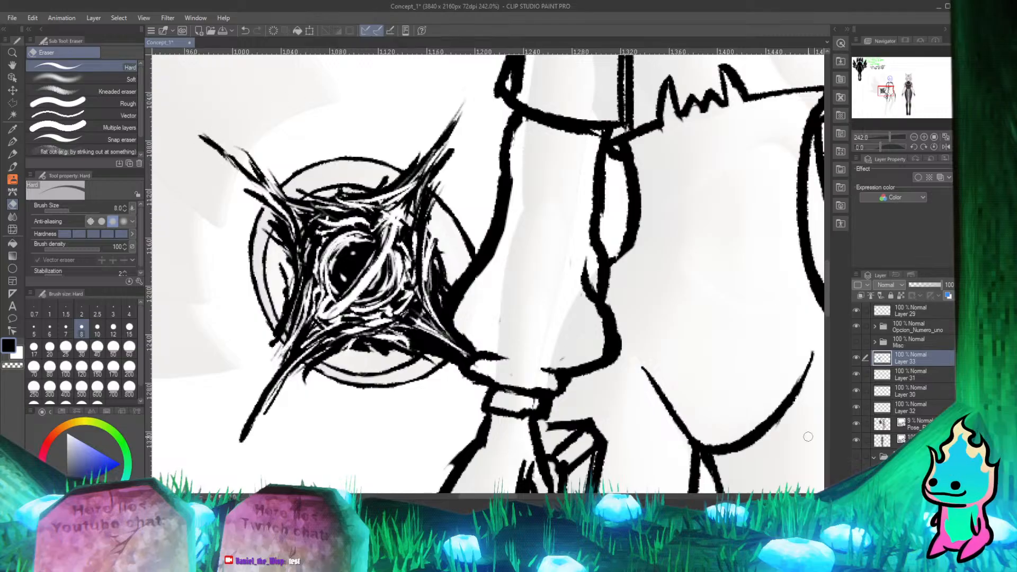
left_click(859, 496)
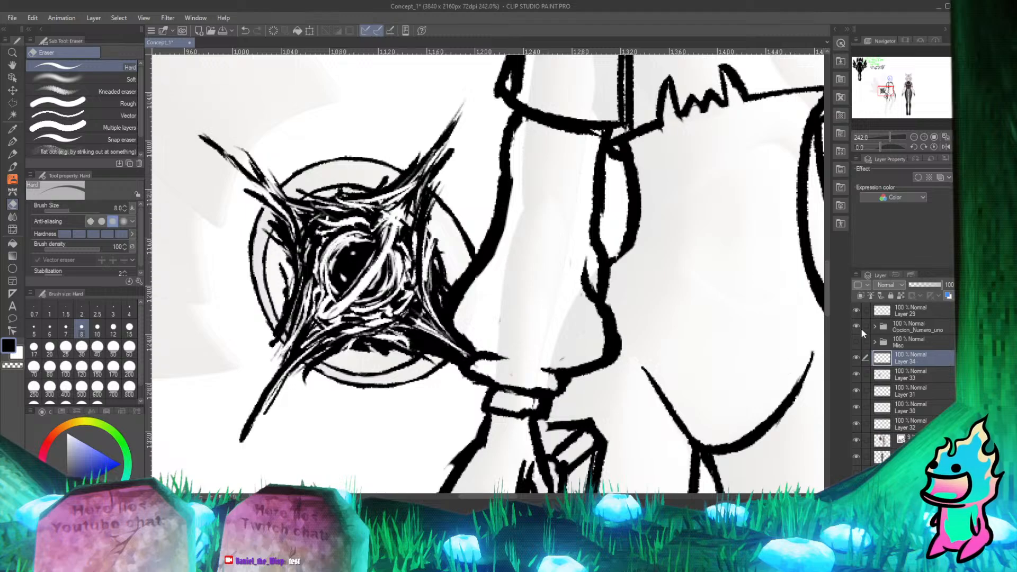
left_click(857, 357)
left_click(856, 358)
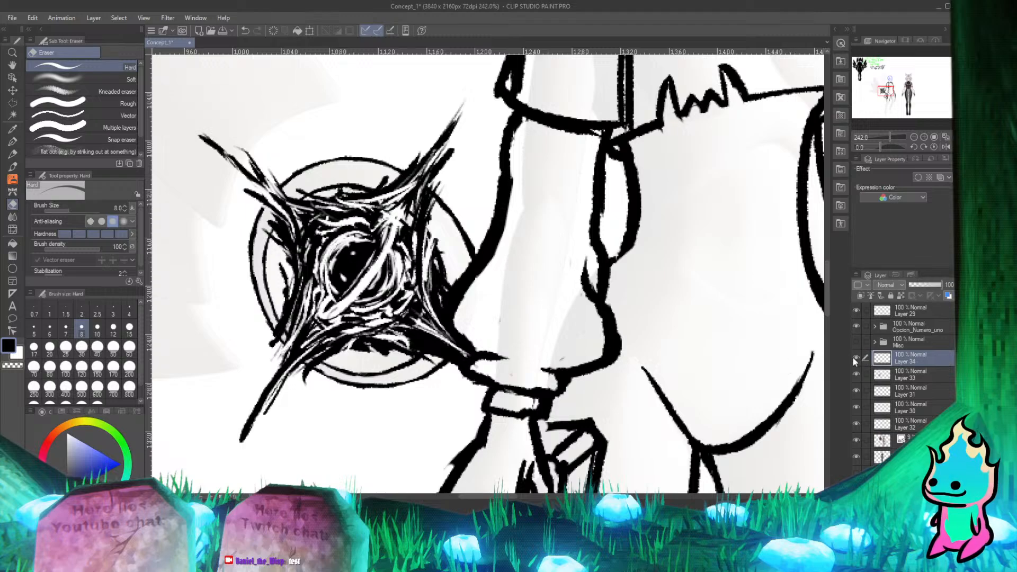
scroll(366, 257, "down", 4)
scroll(269, 198, "up", 3)
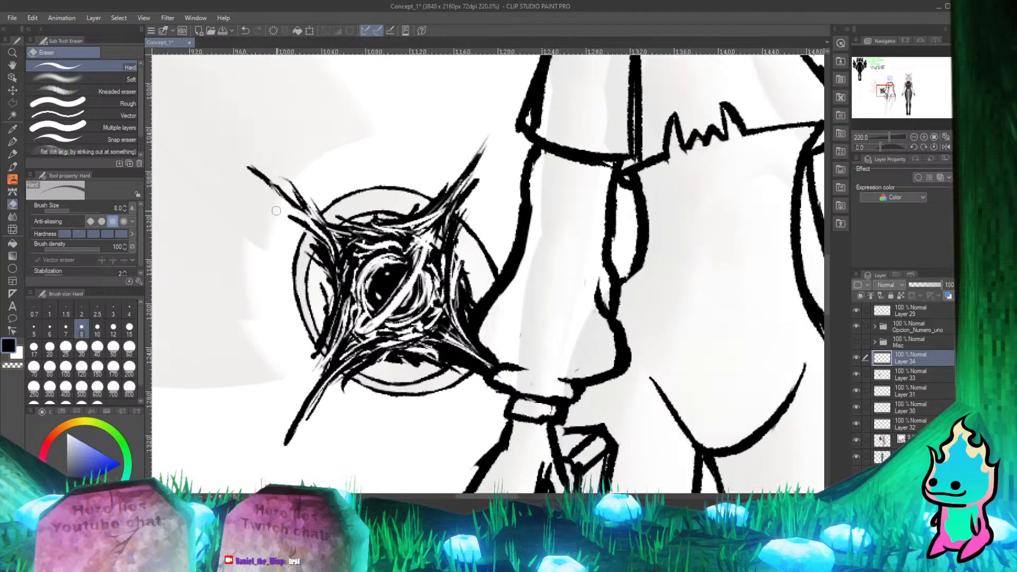
key("x")
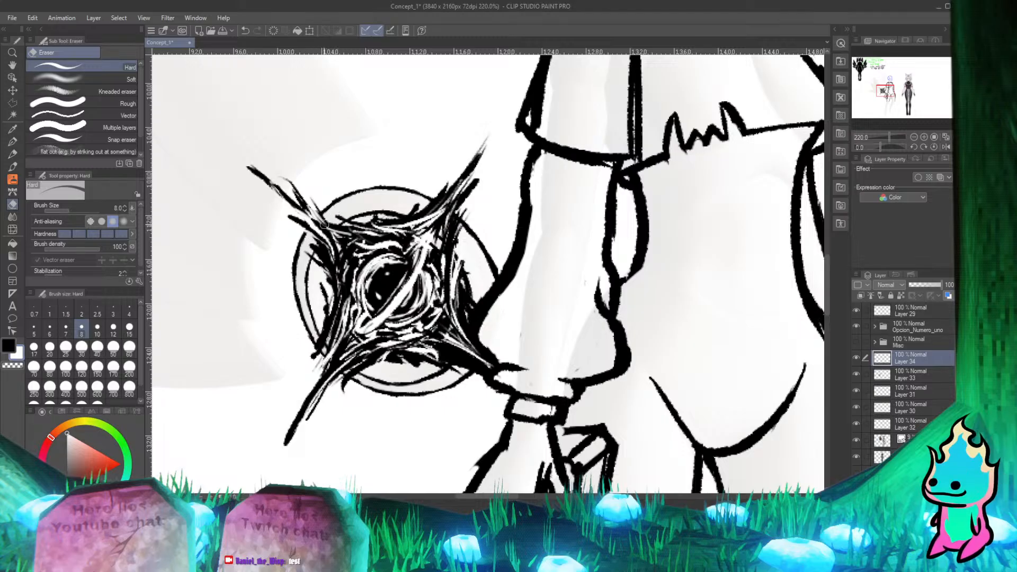
key("p")
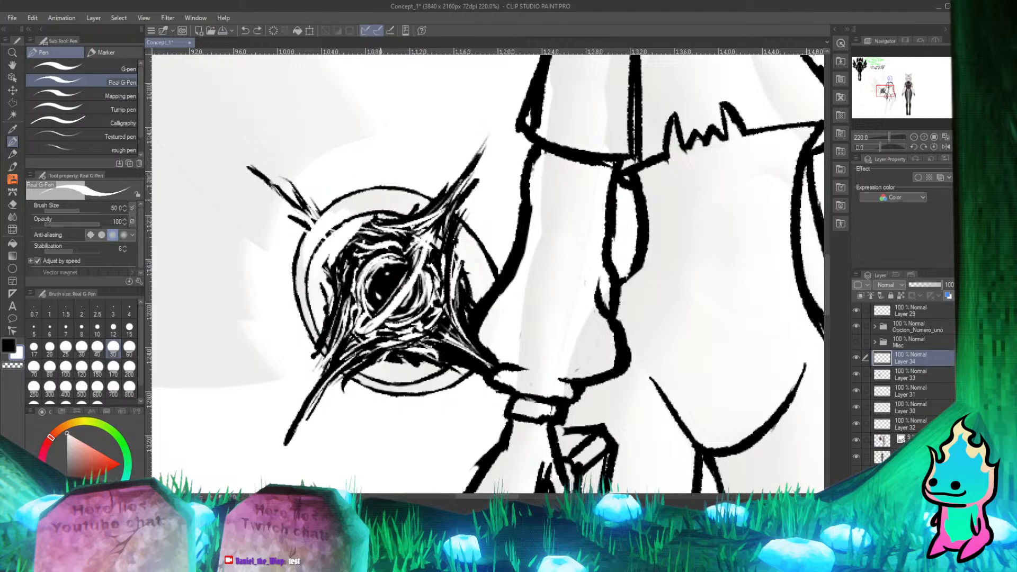
Step: Raise the shaded pose reference layer to full opacity, then make Layer 33 the active layer
left_click(884, 441)
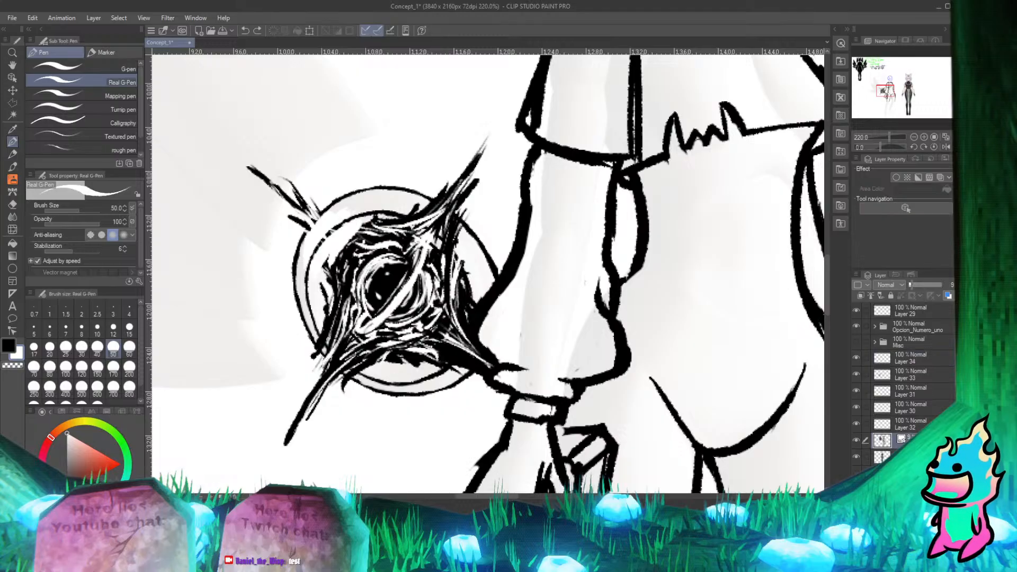
left_click_drag(914, 285, 942, 285)
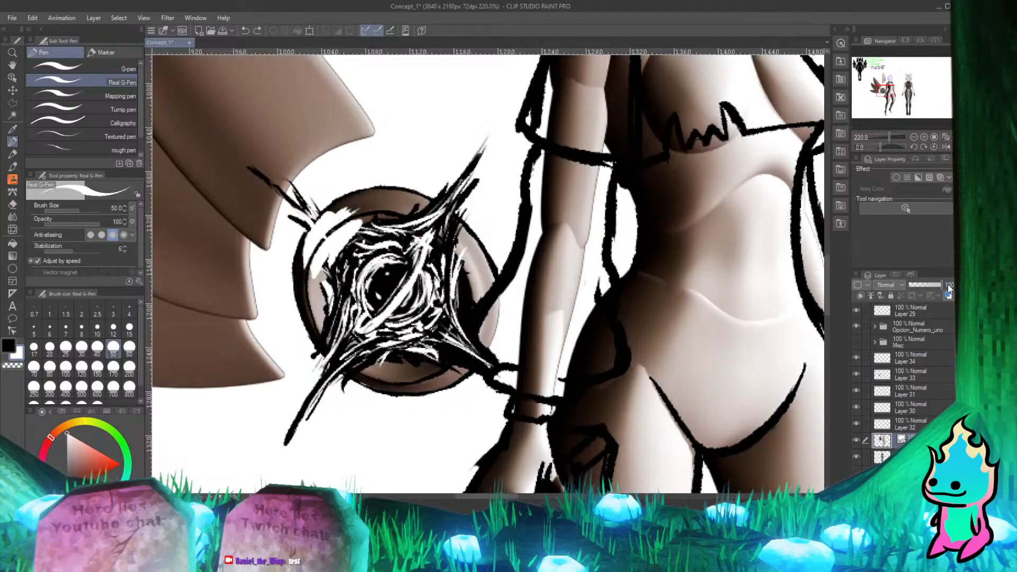
left_click(918, 372)
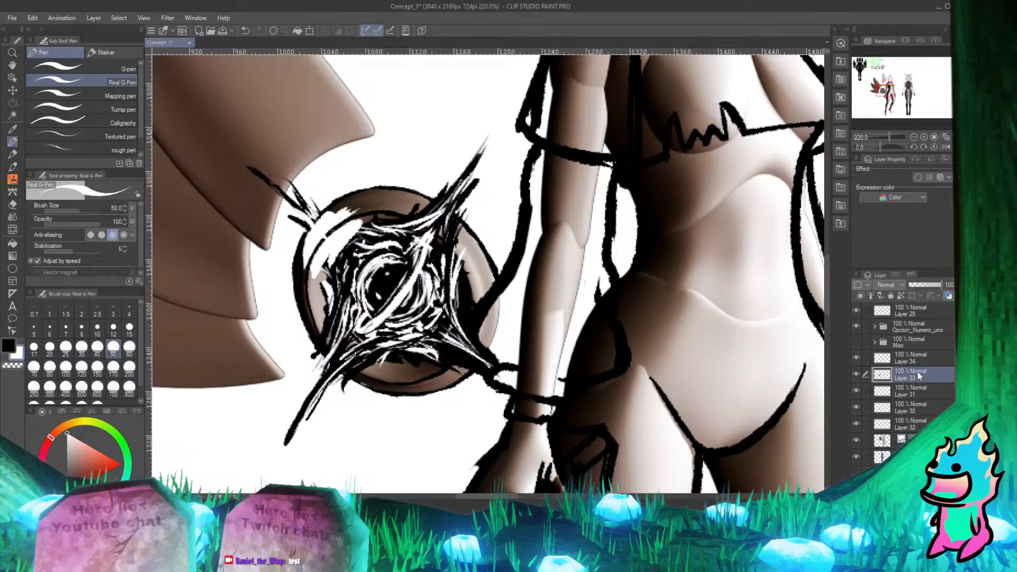
Step: Dim Layer 33 to 36% opacity, then paint white Real G-Pen strokes on Layer 34 along the left and lower band around the disc's core
left_click_drag(941, 286, 921, 285)
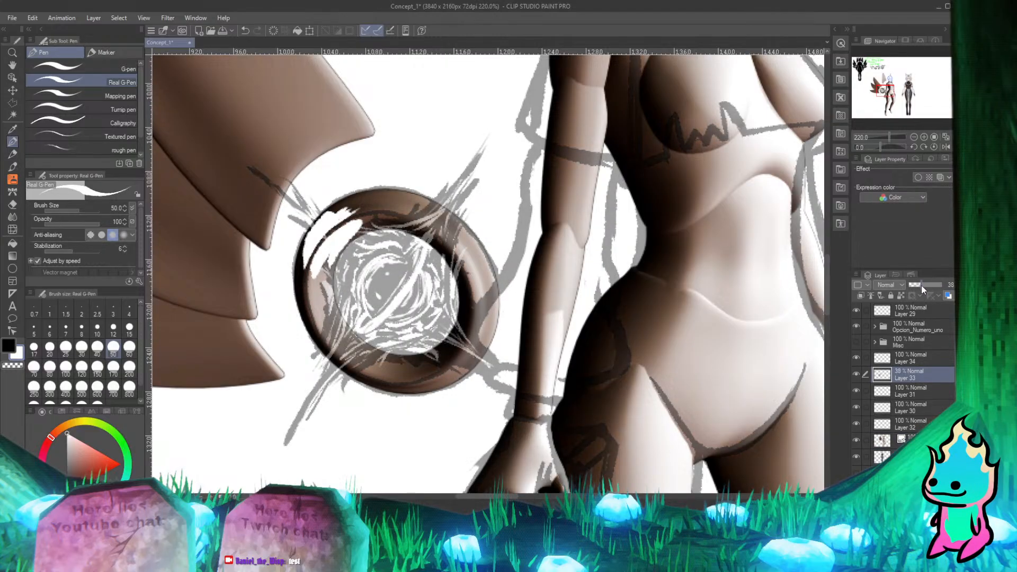
left_click(933, 358)
mouse_move(321, 260)
left_mouse_down()
mouse_move(329, 285)
mouse_move(328, 249)
mouse_move(333, 320)
mouse_move(334, 248)
mouse_move(329, 265)
mouse_move(334, 317)
mouse_move(335, 253)
mouse_move(327, 280)
mouse_move(342, 245)
mouse_move(322, 270)
mouse_move(322, 306)
mouse_move(320, 266)
mouse_move(333, 326)
mouse_move(321, 268)
mouse_move(329, 328)
mouse_move(320, 269)
mouse_move(315, 289)
mouse_move(320, 279)
mouse_move(354, 355)
left_mouse_up()
mouse_move(323, 312)
left_mouse_down()
mouse_move(347, 342)
mouse_move(324, 296)
mouse_move(371, 358)
mouse_move(324, 287)
mouse_move(353, 329)
mouse_move(331, 299)
left_mouse_up()
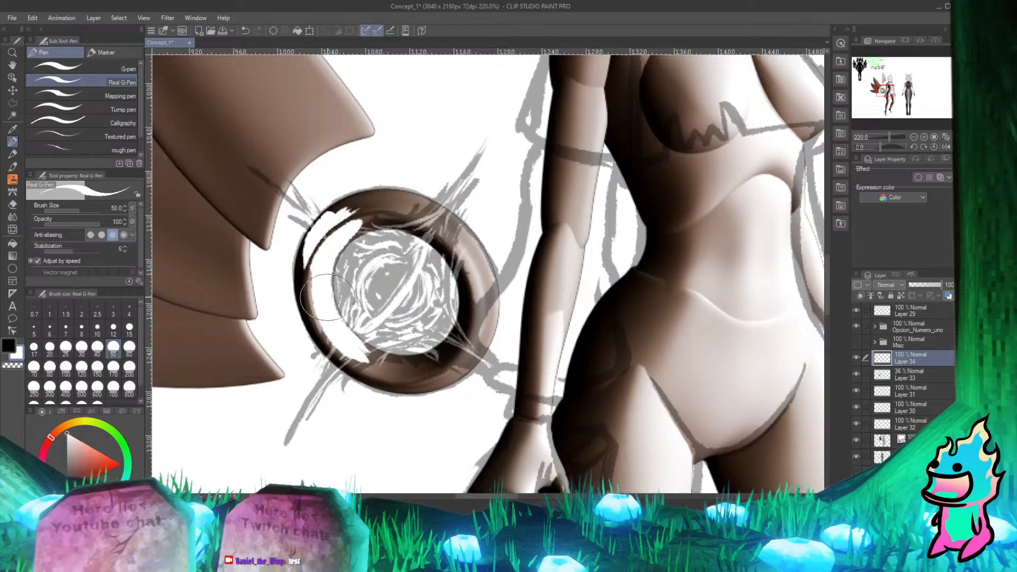
mouse_move(347, 344)
left_mouse_down()
mouse_move(366, 360)
mouse_move(418, 369)
mouse_move(460, 335)
mouse_move(424, 366)
mouse_move(437, 367)
mouse_move(460, 329)
left_mouse_up()
left_click_drag(439, 362, 459, 329)
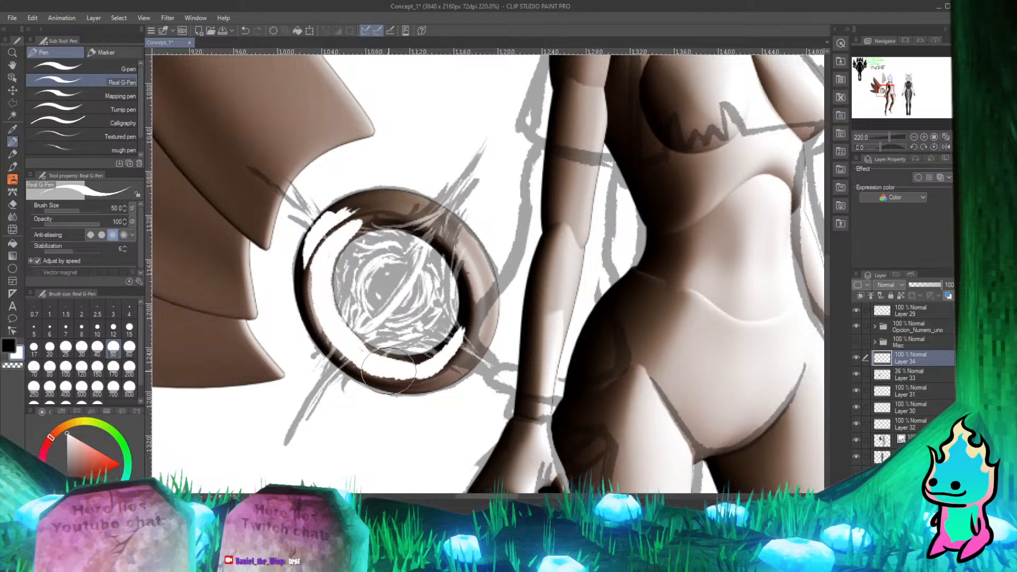
Step: Complete the white ring around the black-hole core by filling its left edge, right side and upper arc
mouse_move(320, 280)
left_mouse_down()
mouse_move(334, 334)
mouse_move(318, 257)
mouse_move(314, 285)
left_mouse_up()
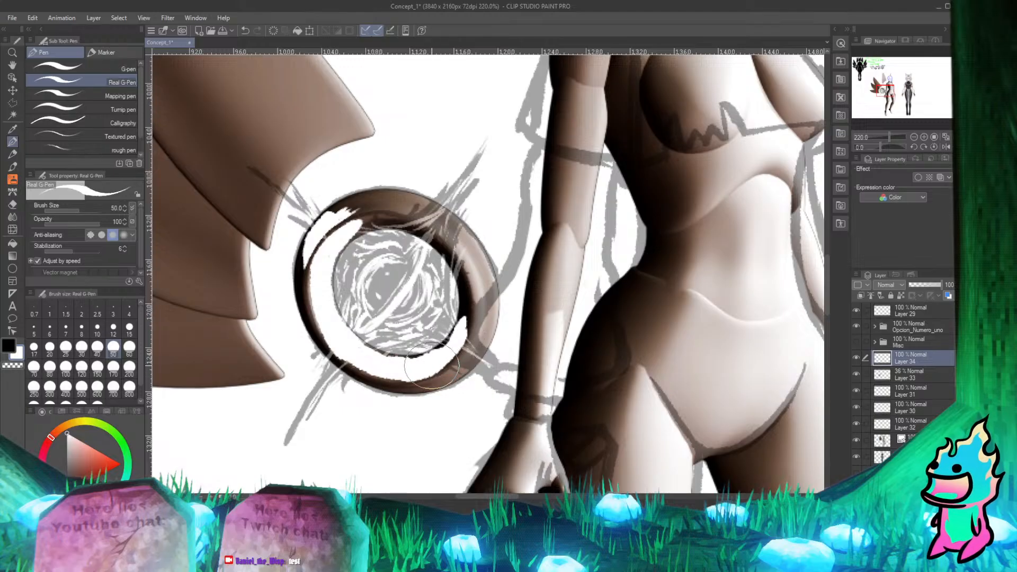
left_click_drag(451, 354, 467, 297)
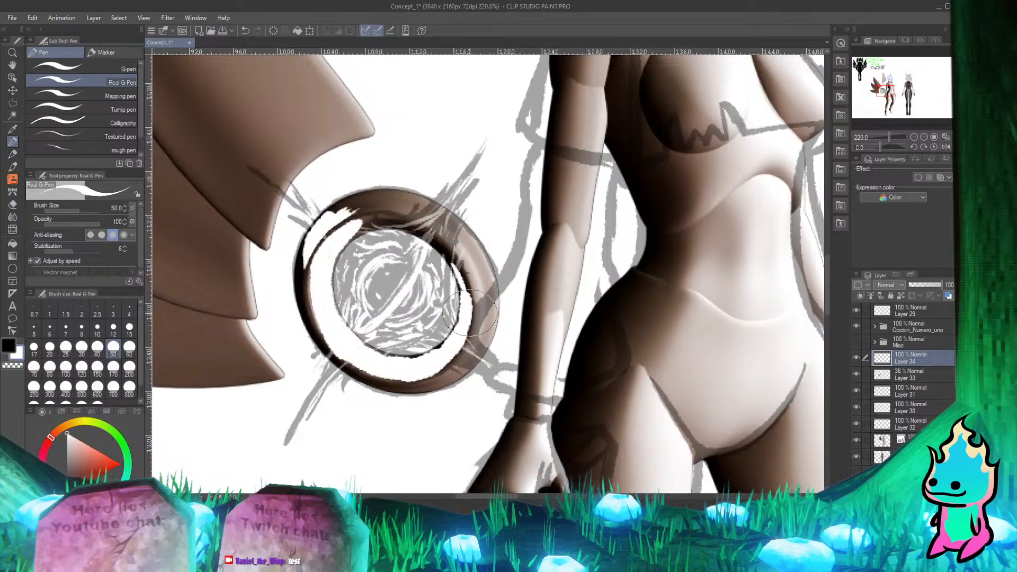
mouse_move(455, 263)
left_mouse_down()
mouse_move(468, 312)
mouse_move(443, 250)
left_mouse_up()
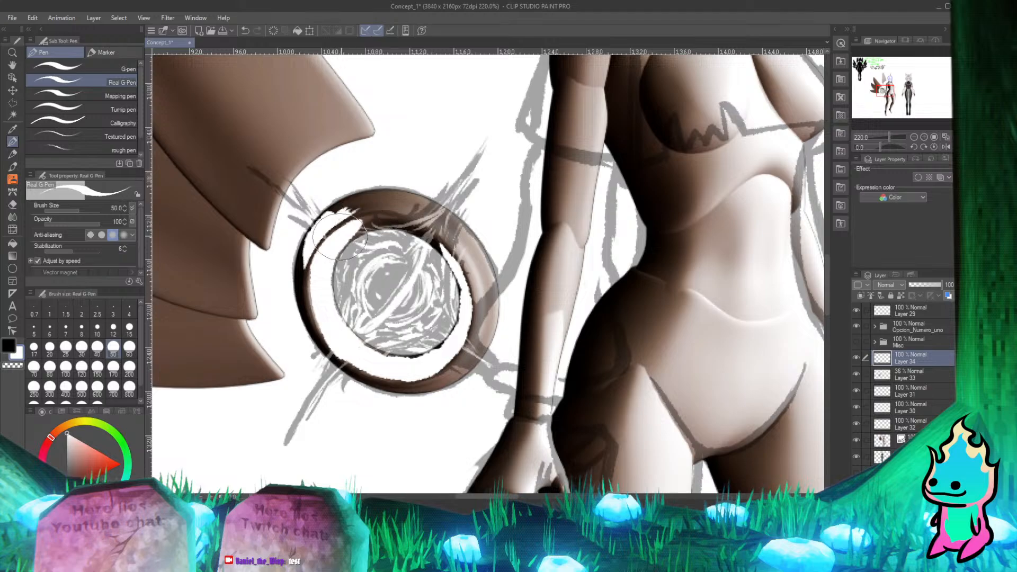
left_click_drag(340, 233, 406, 225)
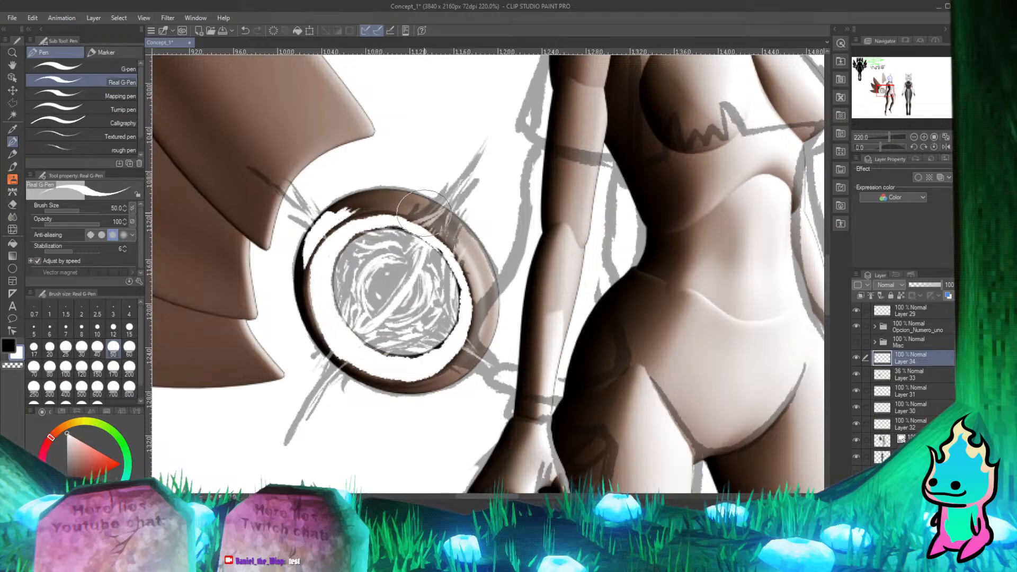
Step: Paint white over the spike bases on the disc's outer rim at the upper right, lower right and lower left
mouse_move(405, 208)
left_mouse_down()
mouse_move(445, 226)
mouse_move(471, 266)
left_mouse_up()
mouse_move(434, 217)
left_mouse_down()
mouse_move(463, 248)
mouse_move(404, 208)
mouse_move(457, 230)
mouse_move(423, 202)
mouse_move(468, 241)
mouse_move(437, 209)
left_mouse_up()
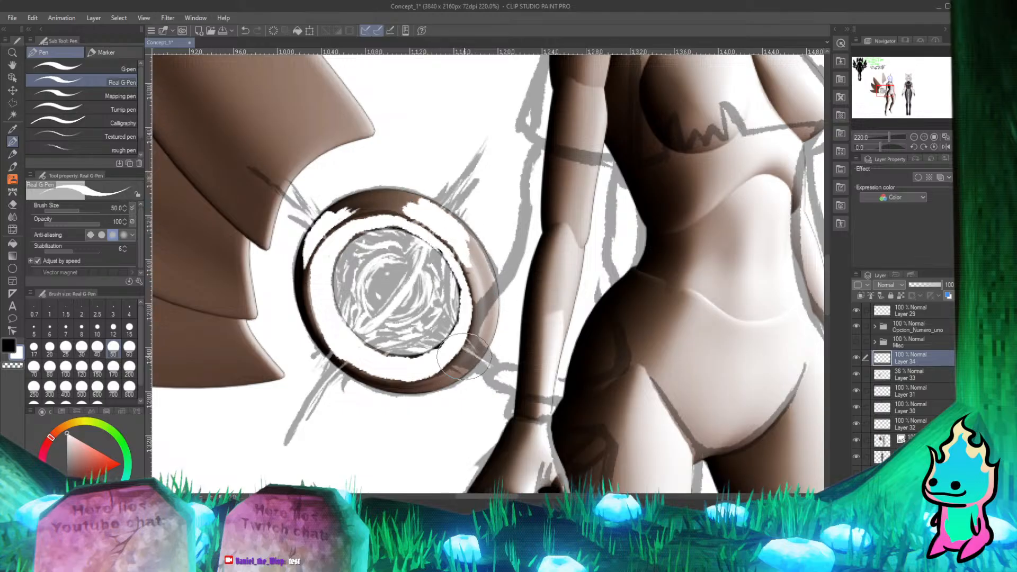
mouse_move(464, 356)
left_mouse_down()
mouse_move(445, 379)
mouse_move(466, 350)
left_mouse_up()
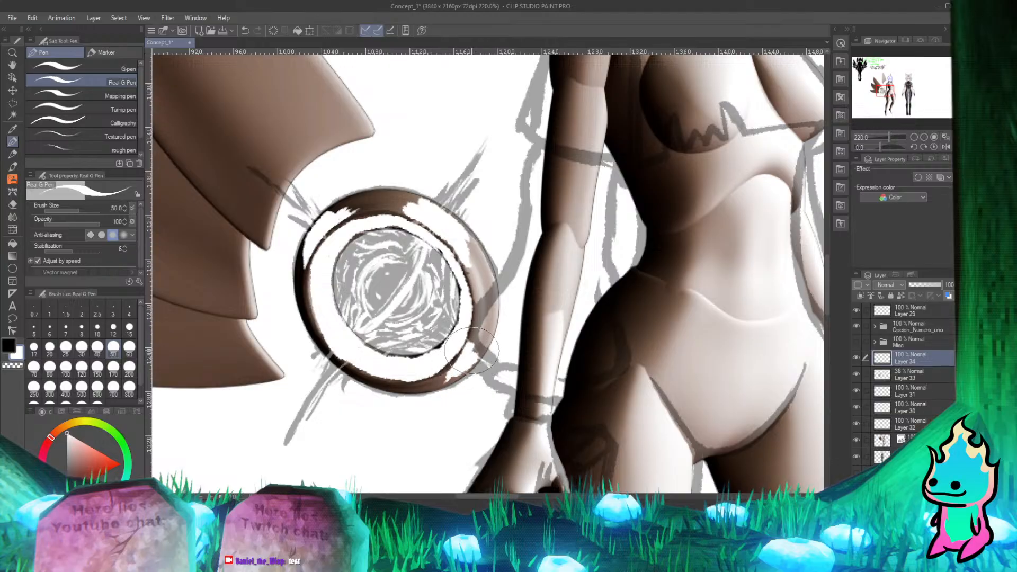
key("e")
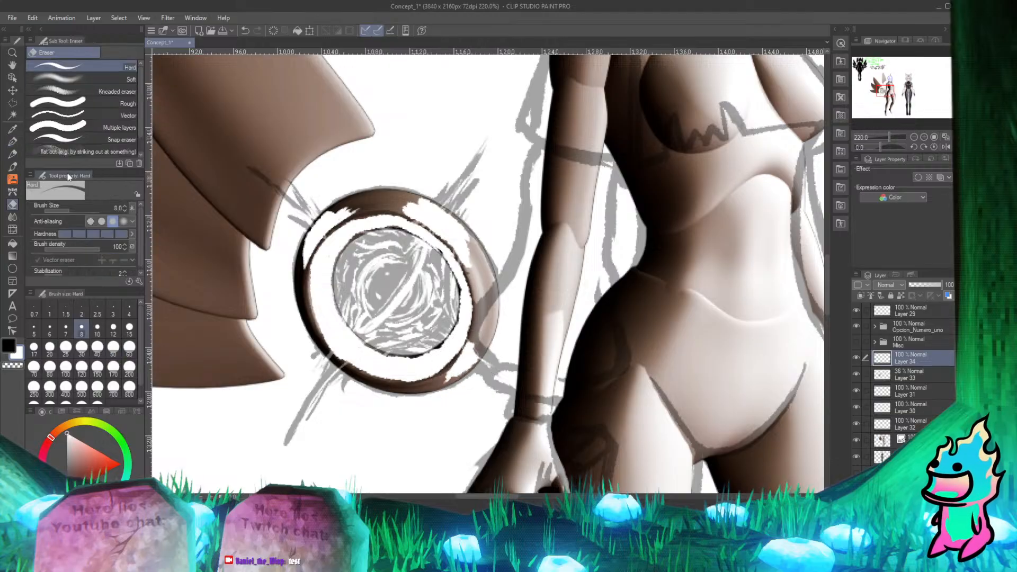
left_click(16, 141)
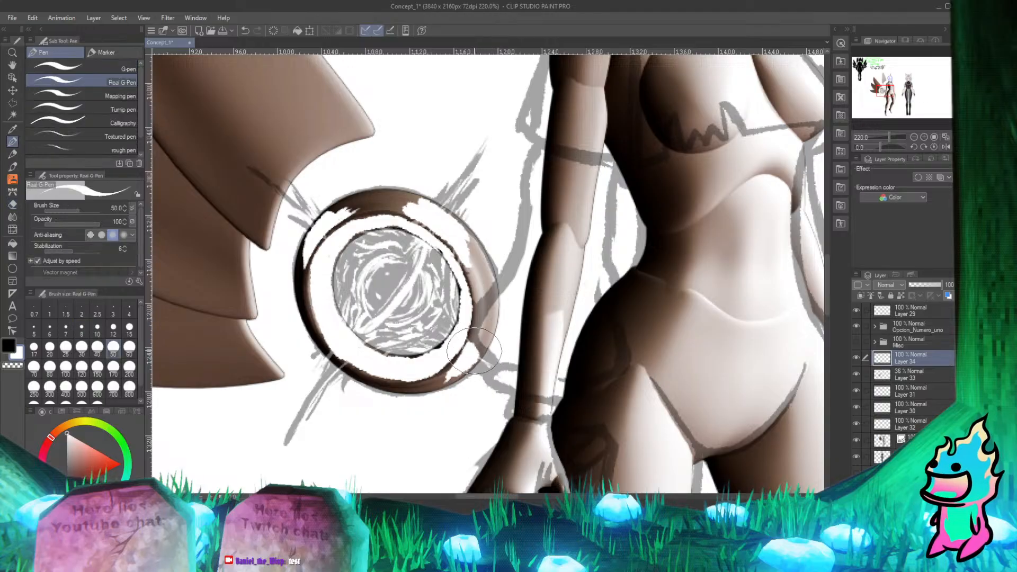
key("e")
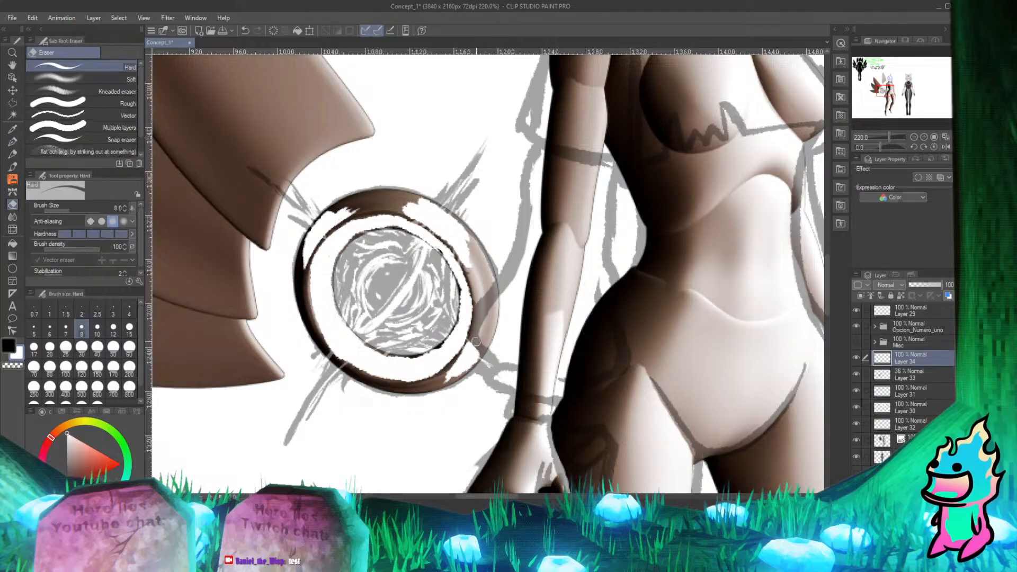
key("p")
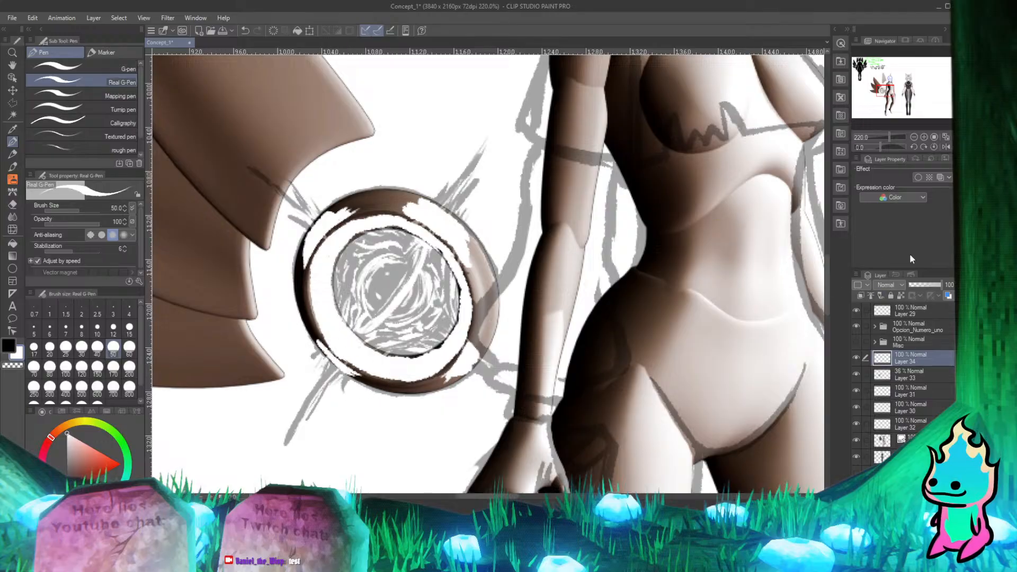
Step: Restore Layer 33 to 100% opacity and hide the shaded pose reference layer
left_click(917, 371)
left_click_drag(927, 284, 945, 284)
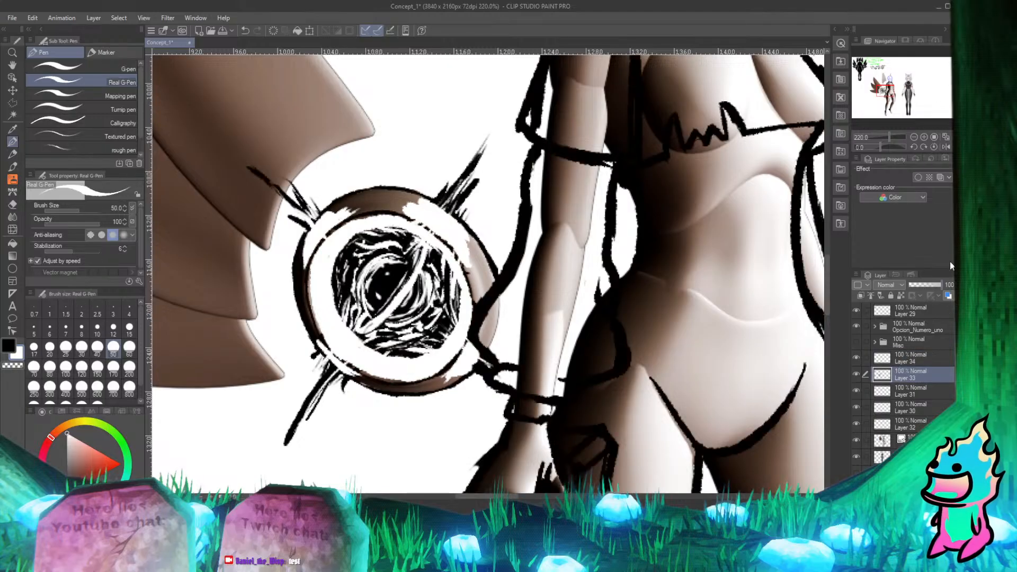
left_click(857, 441)
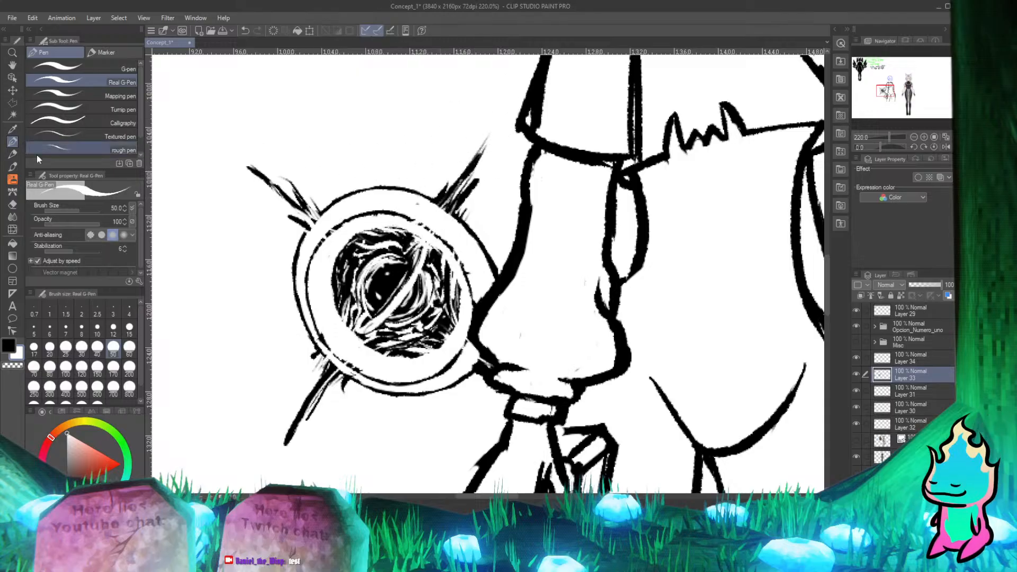
Step: Switch to the dark drawing color and retrace the disc's lower-left rim on Layer 34, undoing the first stroke
key("x")
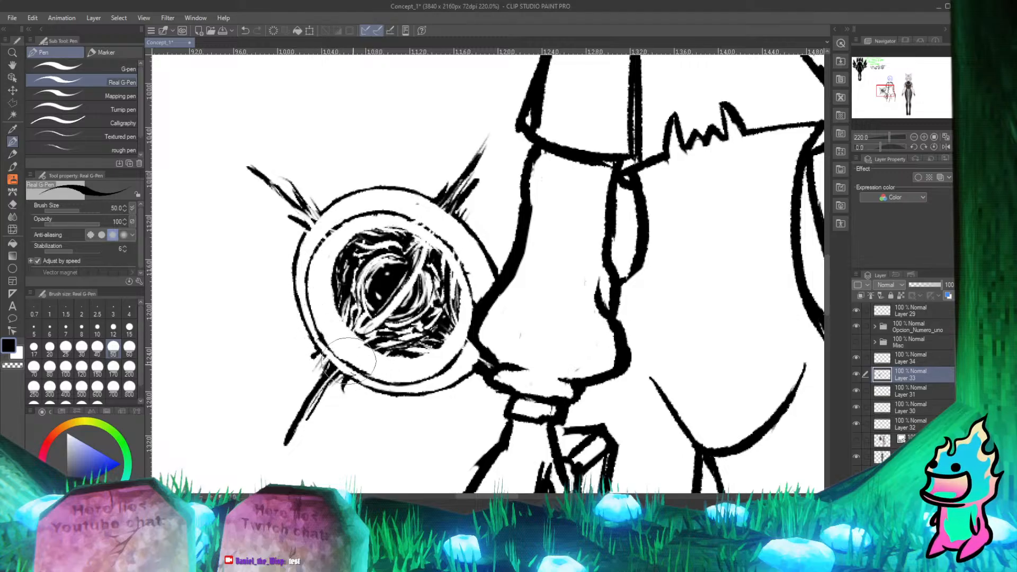
left_click(923, 359)
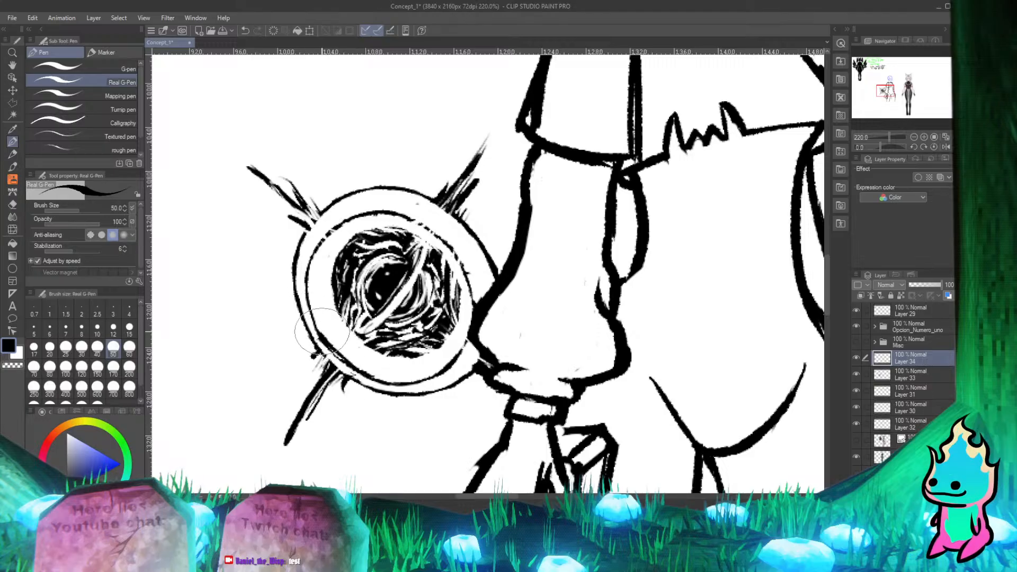
key("ctrl+z")
left_click_drag(321, 335, 354, 363)
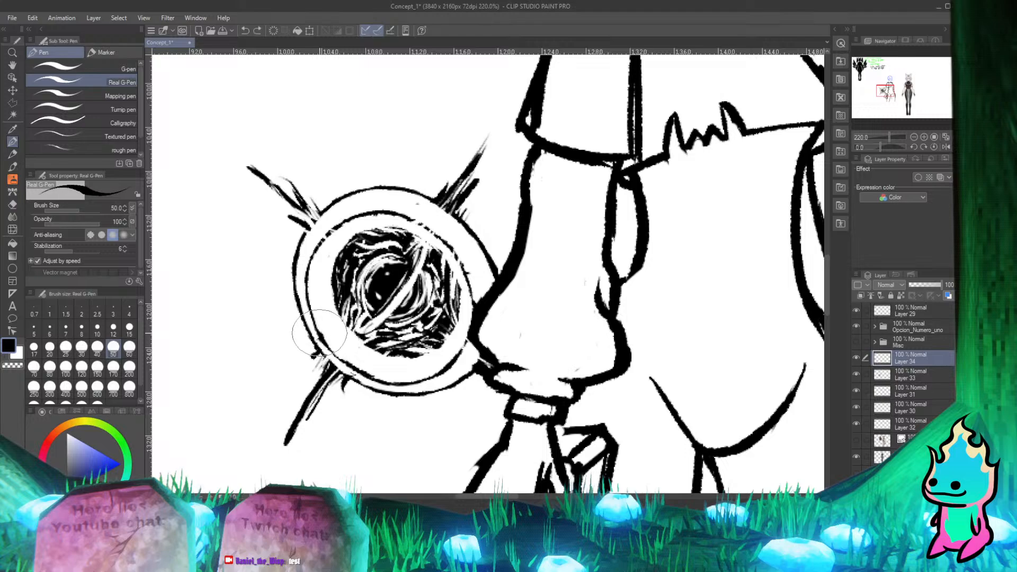
Step: Touch up the outer and inner ring outlines of the circular device beside the sketched figure's arm with the Real G-Pen
left_click_drag(318, 332, 358, 367)
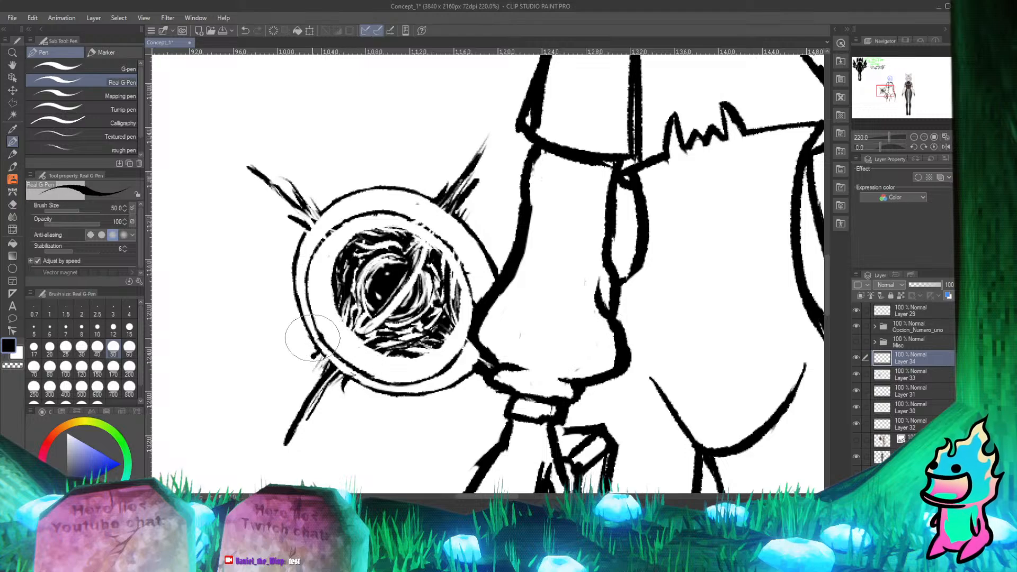
mouse_move(314, 338)
left_mouse_down()
mouse_move(357, 381)
mouse_move(327, 361)
mouse_move(367, 386)
left_mouse_up()
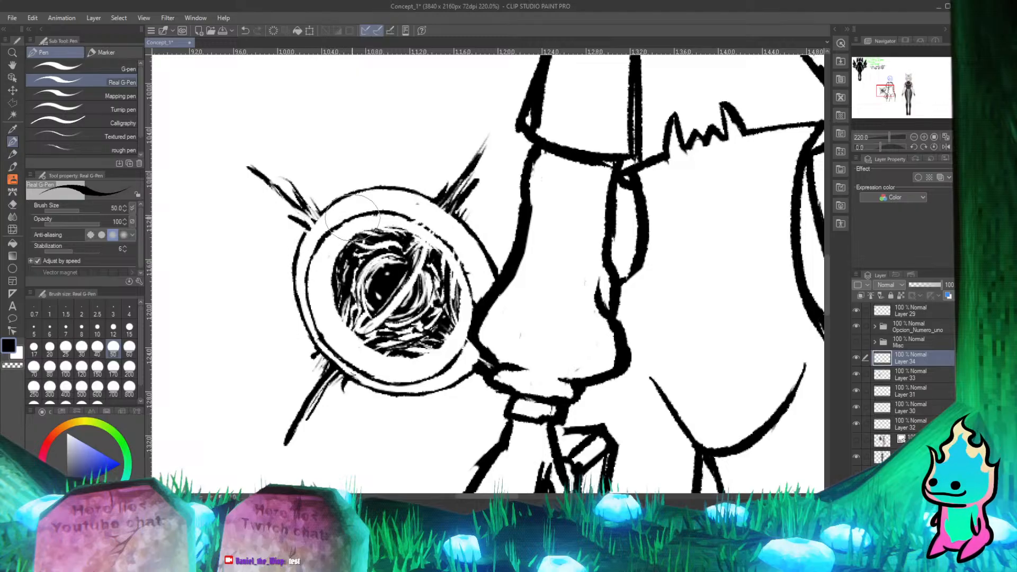
mouse_move(295, 235)
left_mouse_down()
mouse_move(334, 204)
mouse_move(325, 213)
left_mouse_up()
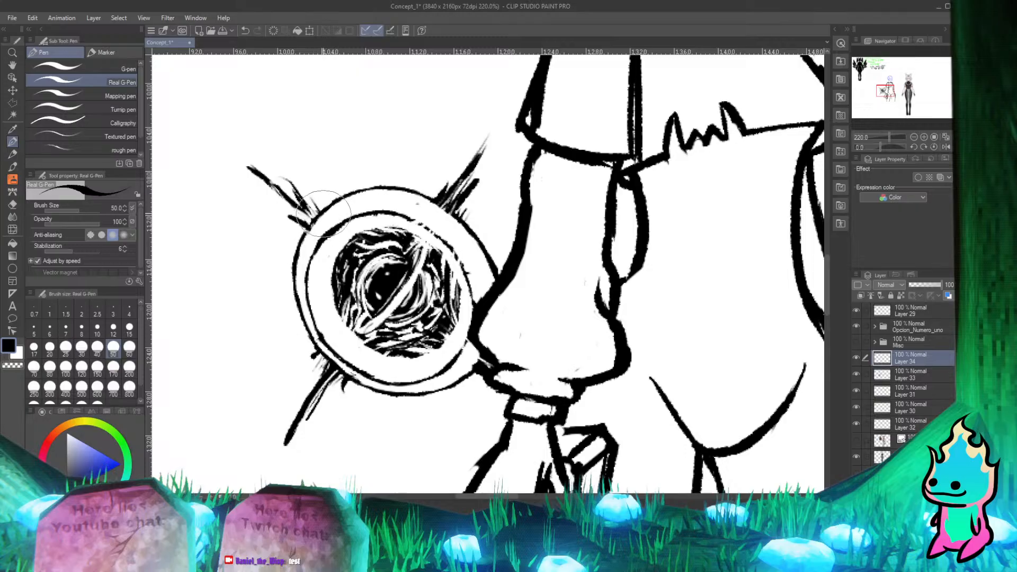
left_click_drag(405, 218, 463, 264)
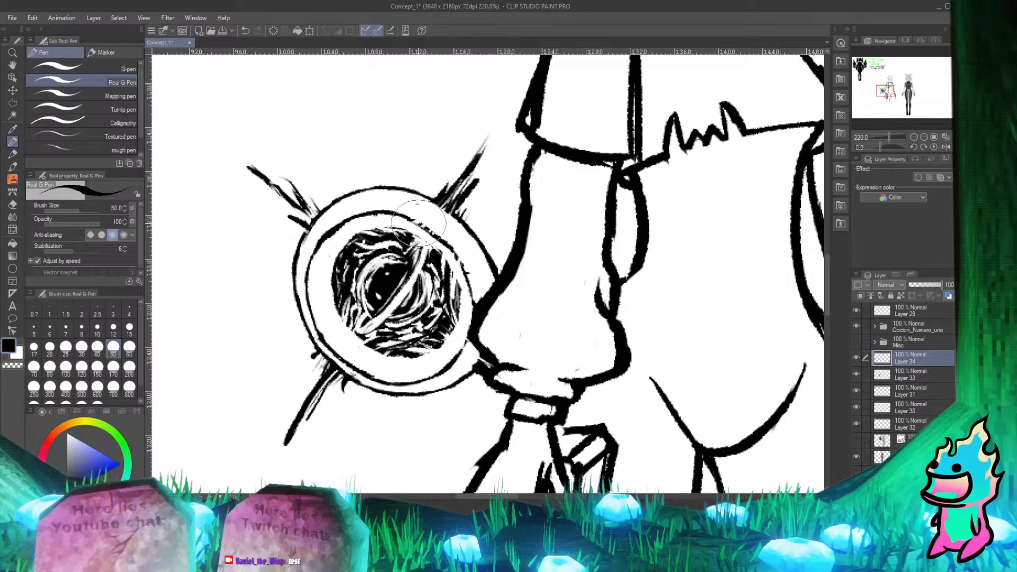
key("ctrl+z")
left_click_drag(409, 219, 460, 266)
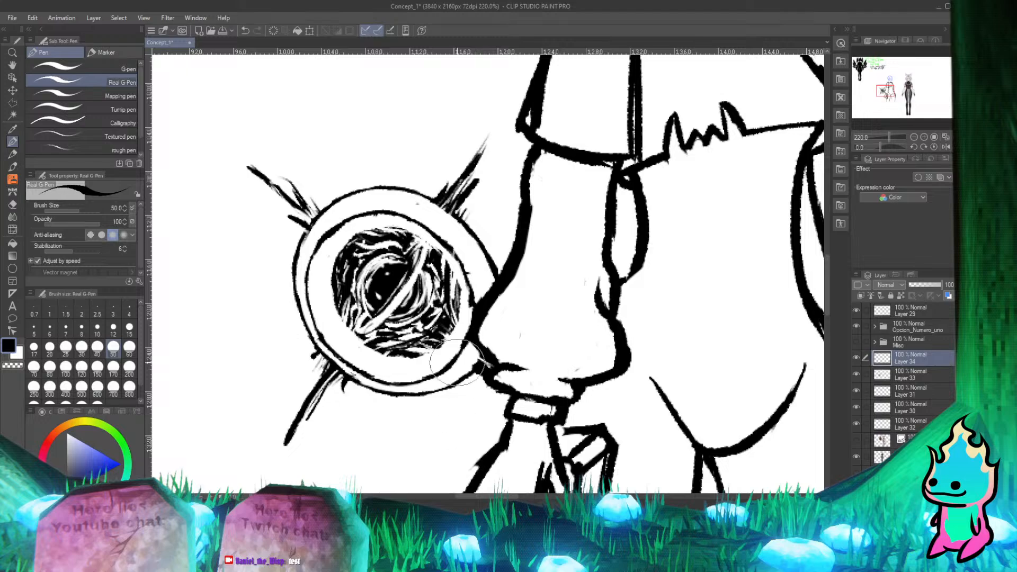
Step: Examine the circular device in the context of the whole concept sheet, comparing it with the colored character and the silhouette
scroll(456, 364, "down", 7)
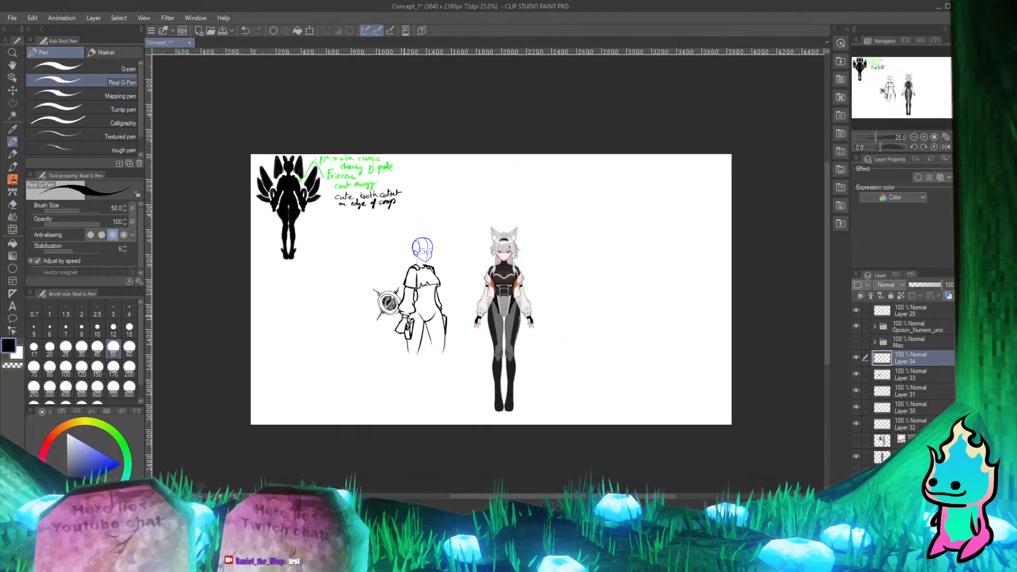
scroll(401, 319, "up", 3)
scroll(375, 259, "down", 3)
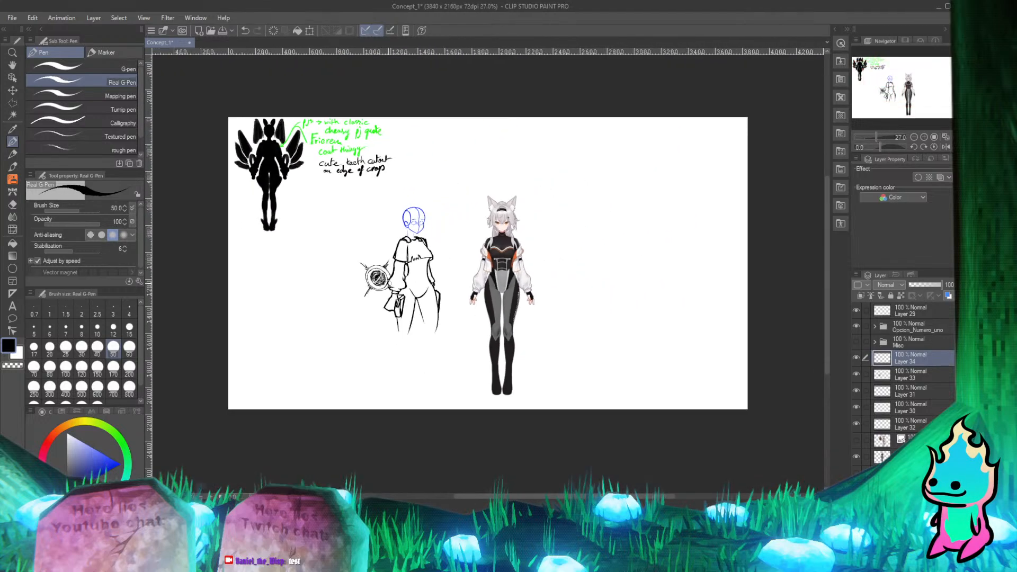
scroll(388, 298, "up", 3)
scroll(394, 248, "down", 4)
scroll(374, 204, "up", 4)
scroll(395, 269, "down", 3)
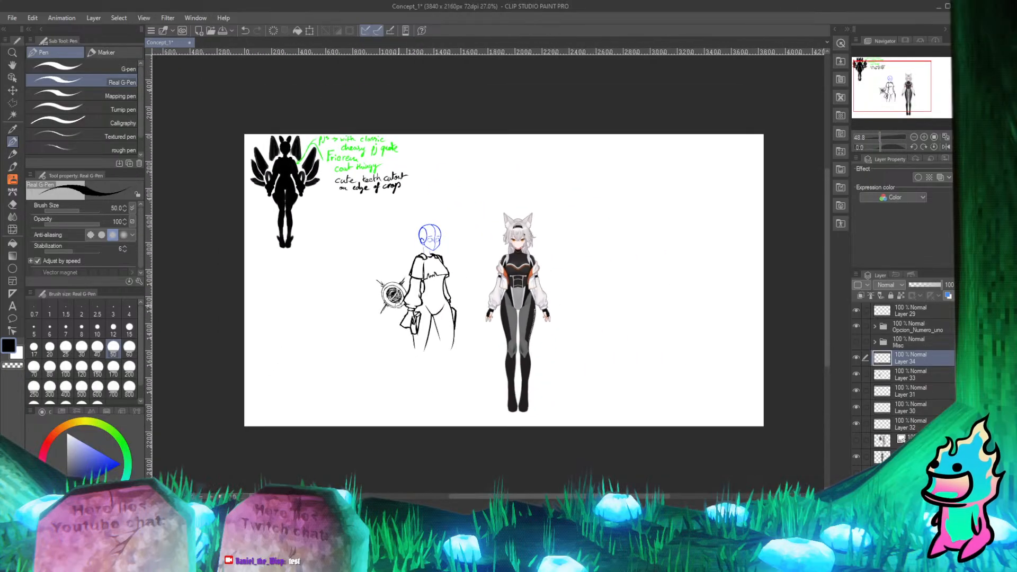
scroll(268, 170, "up", 2)
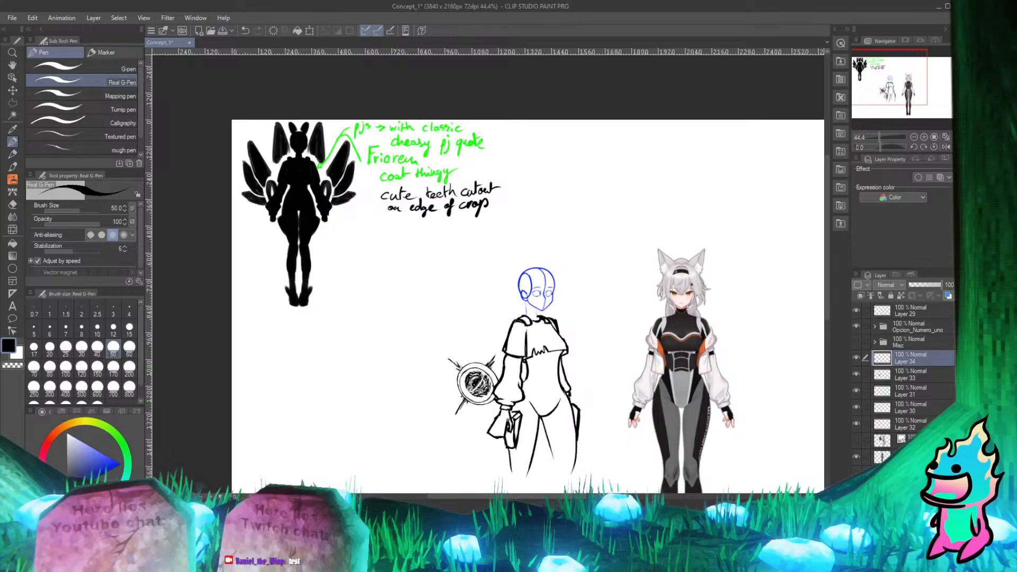
Step: Switch to the reference board, examine the black-hole artwork and the sense-of-scale notes, and return to the drawing
key("alt+Tab")
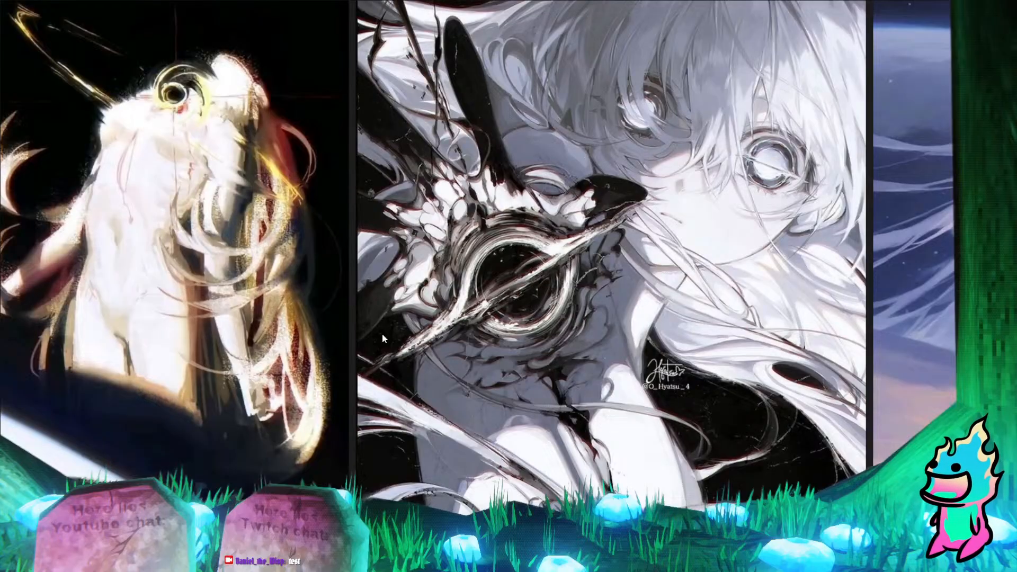
scroll(500, 293, "down", 5)
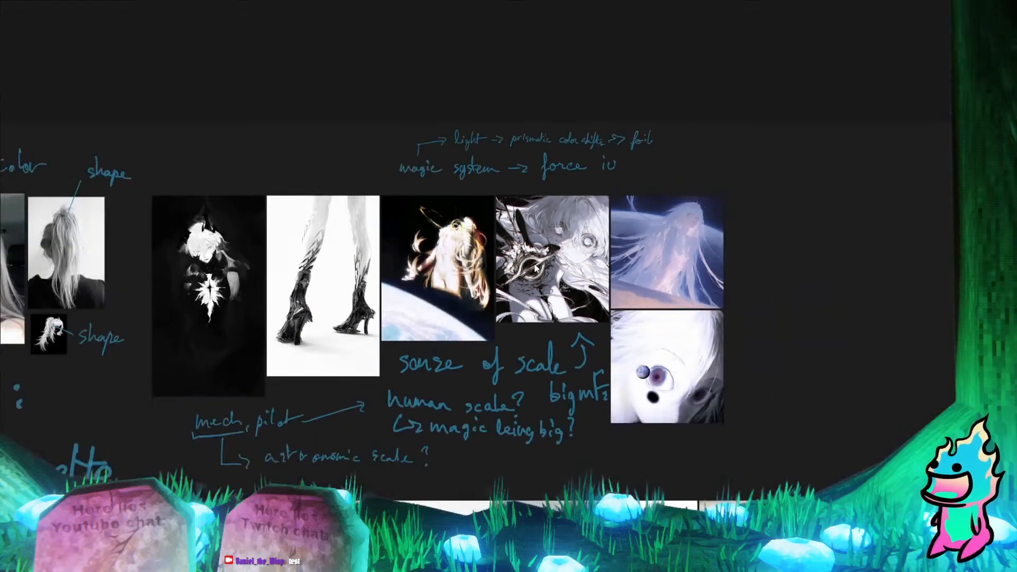
scroll(501, 293, "down", 3)
scroll(523, 260, "up", 5)
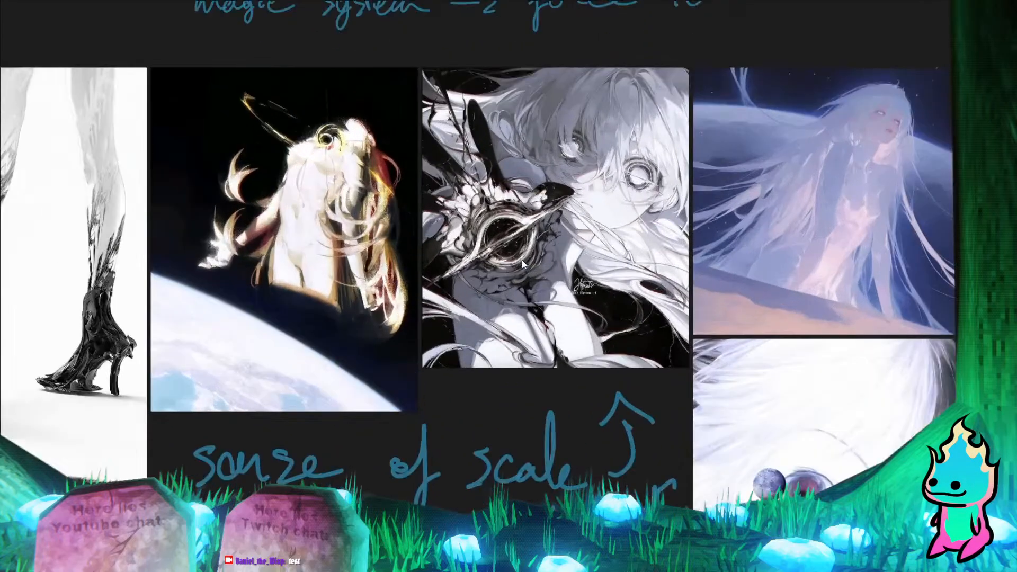
scroll(523, 260, "down", 8)
scroll(523, 260, "up", 2)
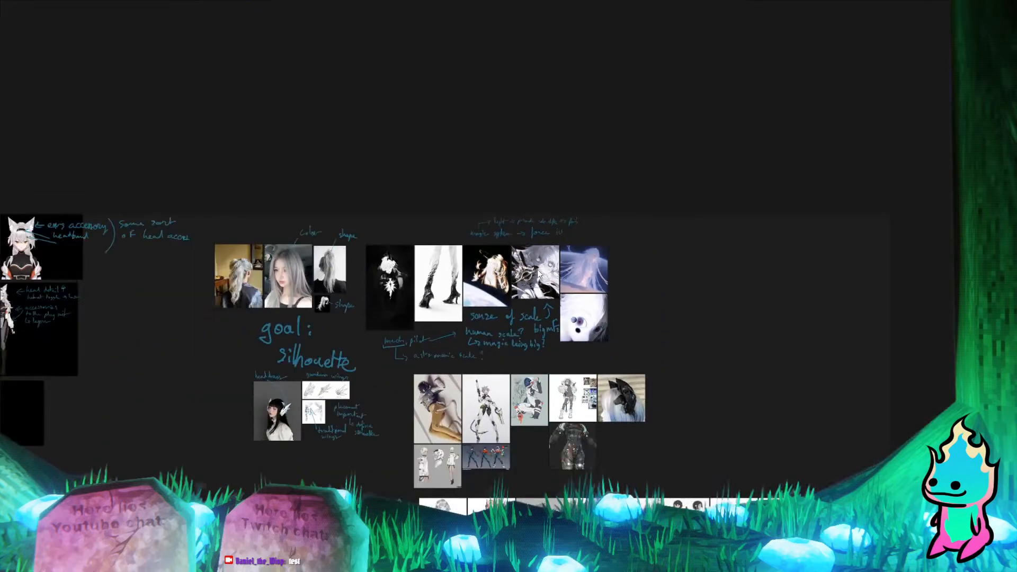
scroll(533, 289, "up", 5)
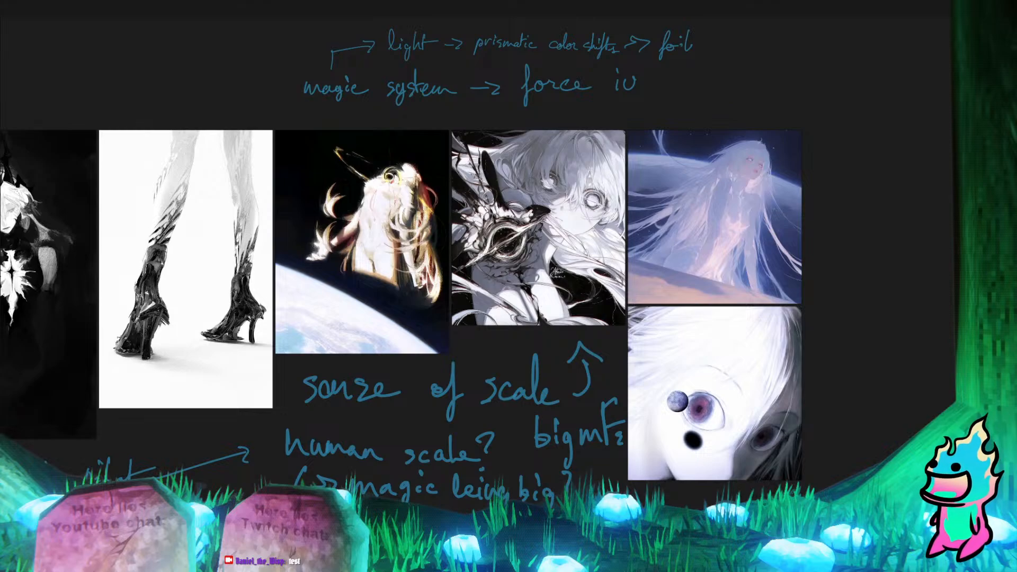
key("alt+Tab")
key("alt+Tab")
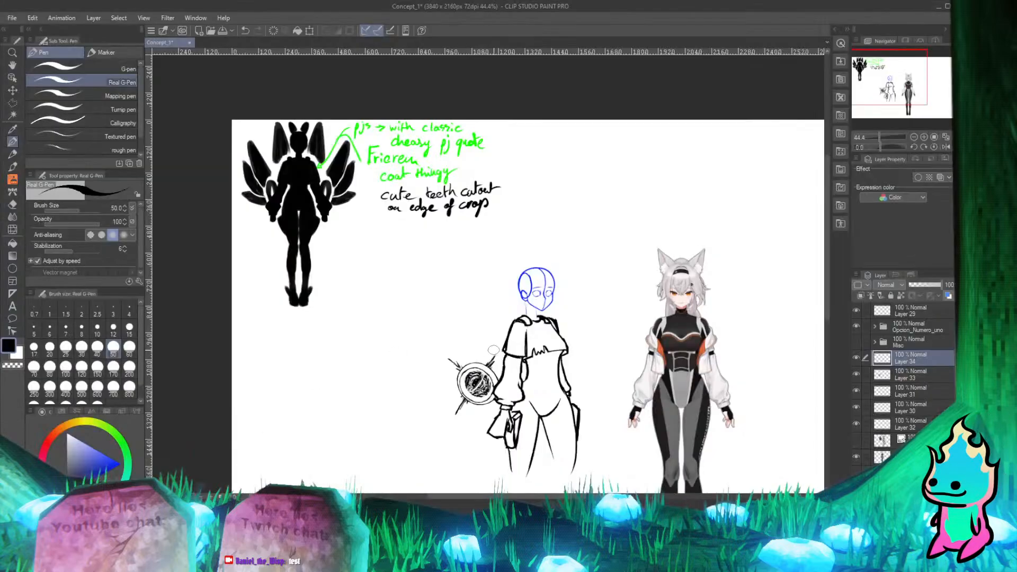
Step: Inspect the circular device up close and against the full figure sketch to judge its shape and proportions
scroll(493, 350, "up", 10)
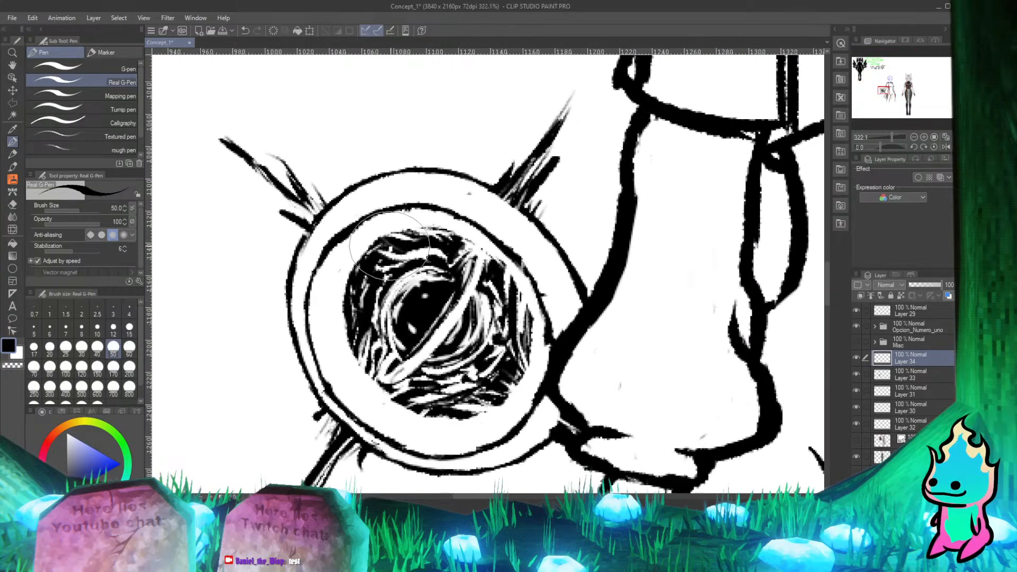
scroll(385, 221, "down", 1)
scroll(386, 222, "down", 5)
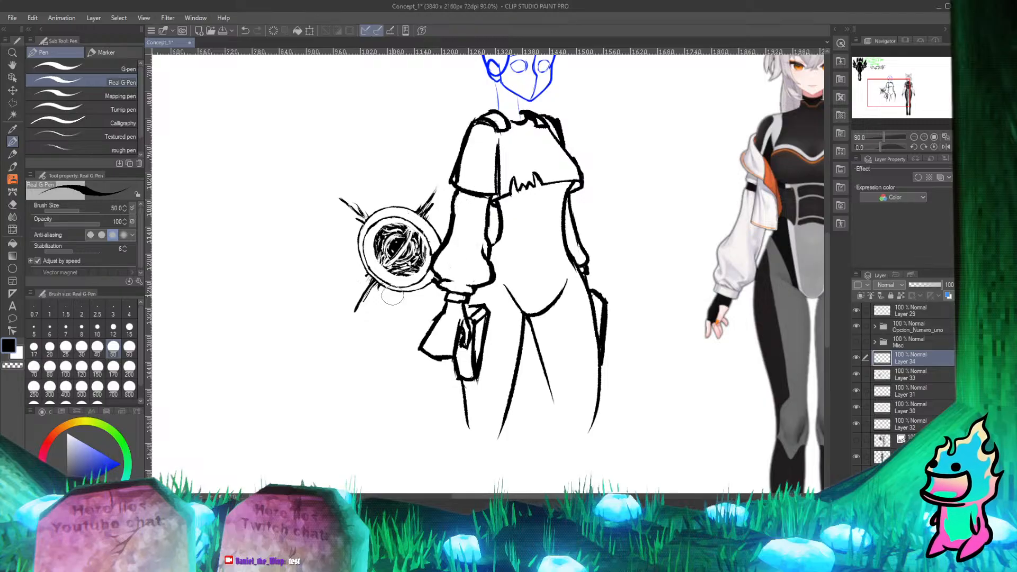
scroll(453, 244, "down", 6)
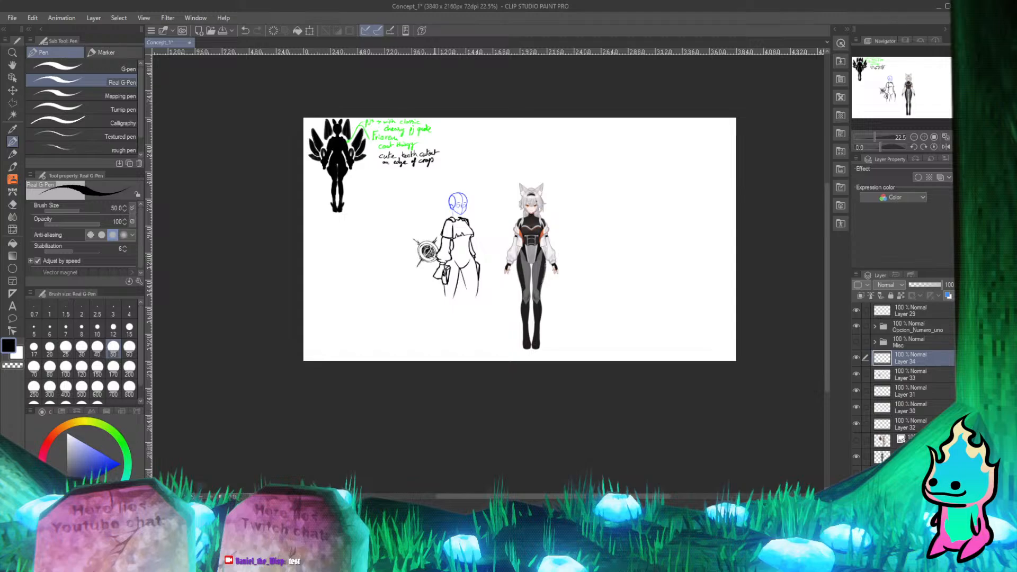
scroll(445, 251, "up", 7)
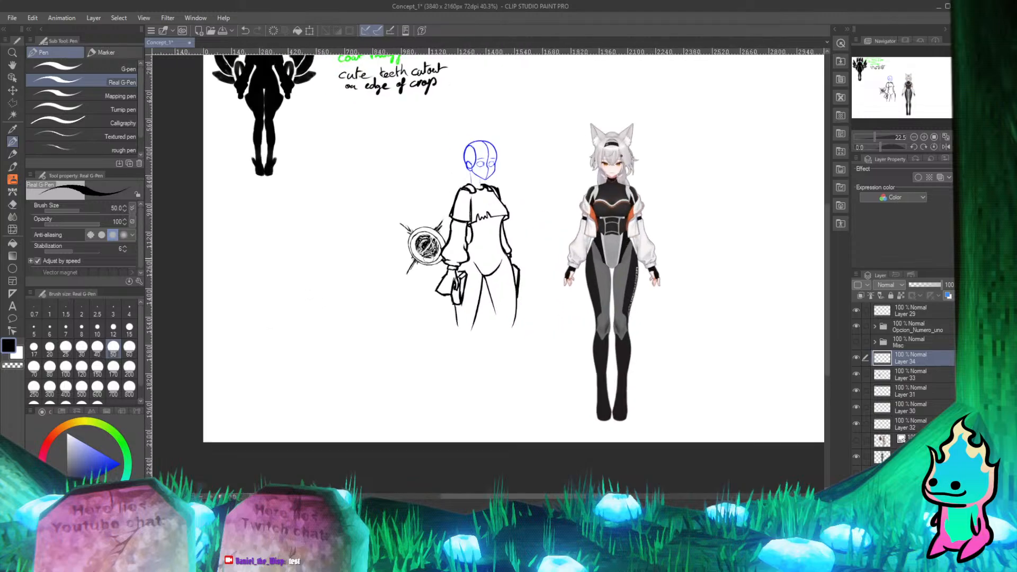
scroll(431, 260, "up", 1)
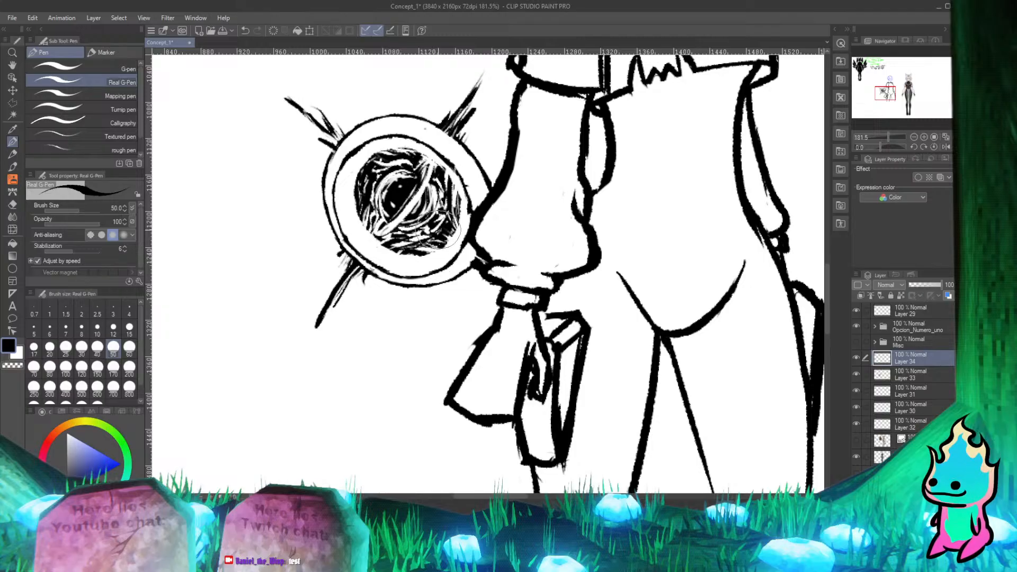
scroll(432, 264, "down", 8)
scroll(395, 273, "up", 6)
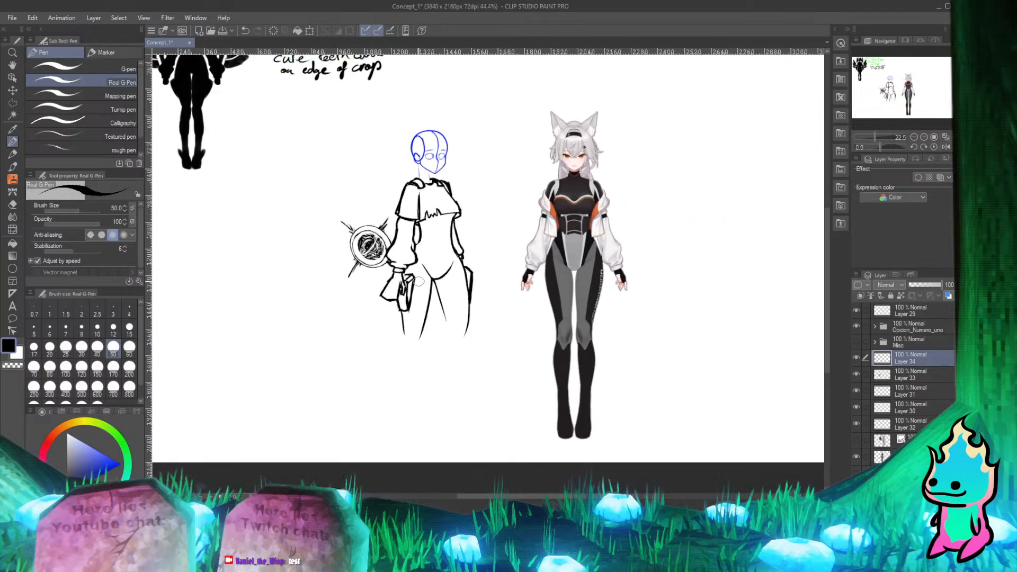
scroll(394, 265, "down", 2)
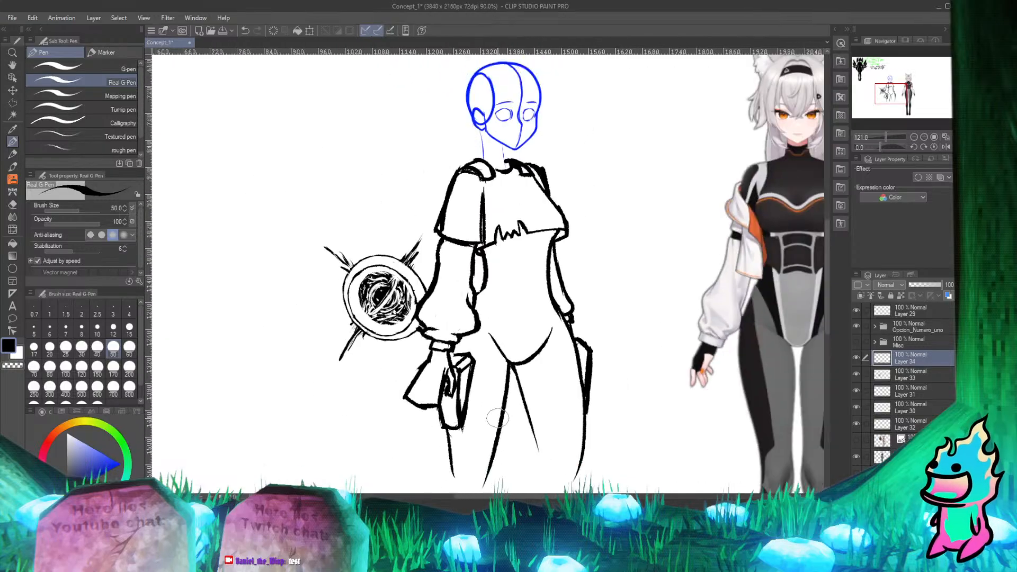
scroll(383, 369, "up", 4)
scroll(383, 370, "up", 1)
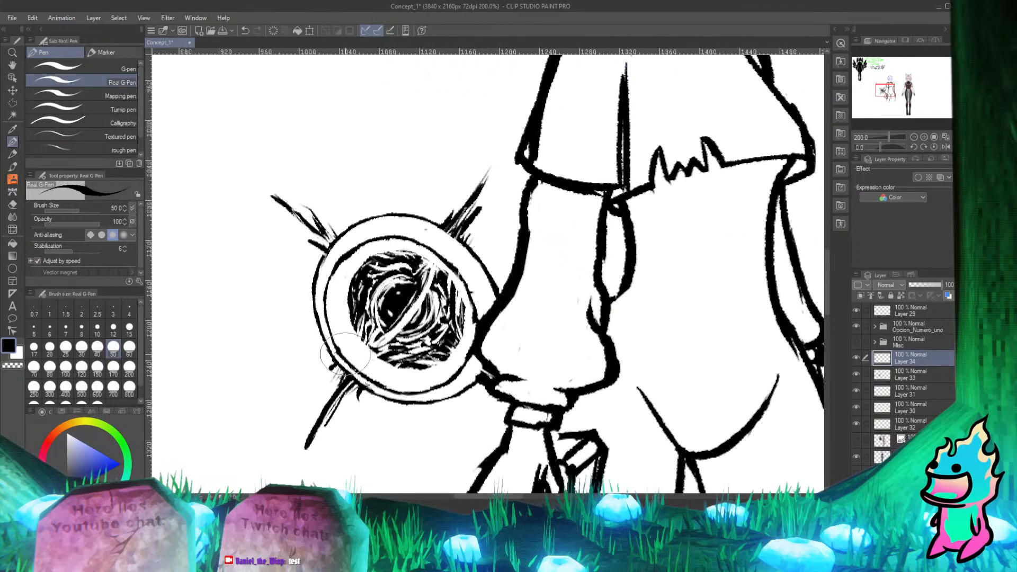
scroll(362, 261, "down", 8)
scroll(635, 231, "up", 1)
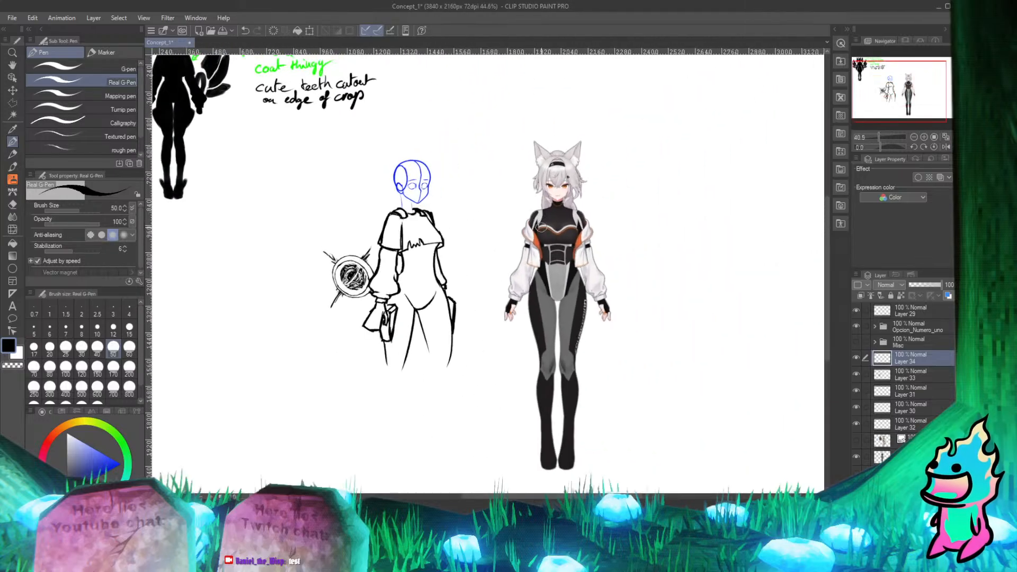
left_click(921, 375)
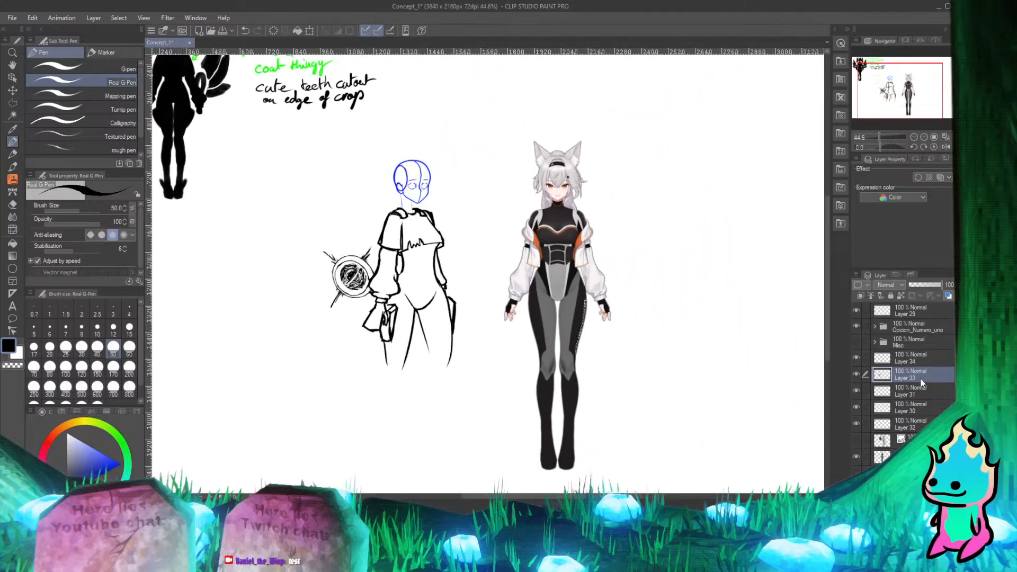
left_click(927, 358, "ctrl")
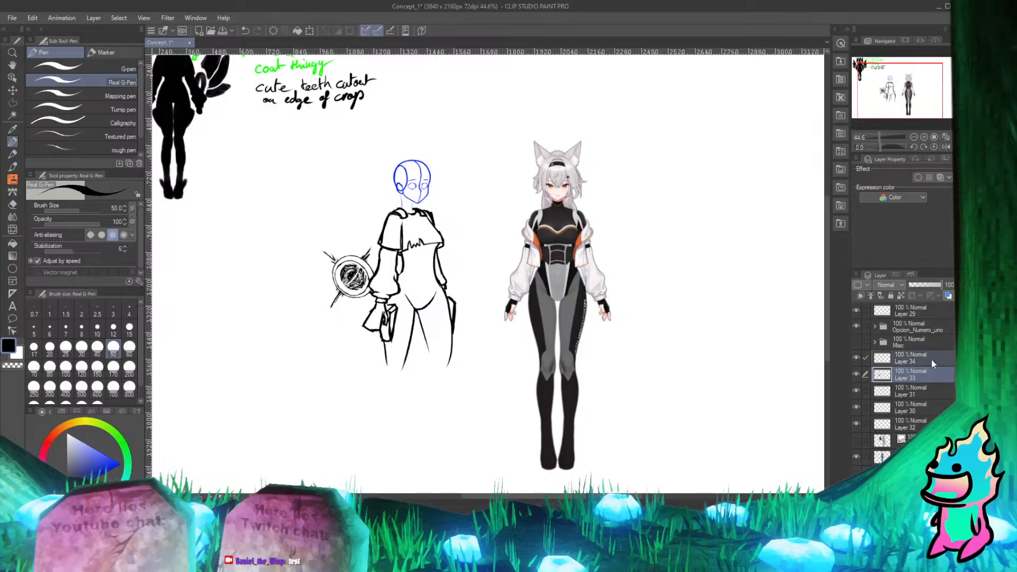
left_click(12, 90)
left_click_drag(405, 252, 652, 262)
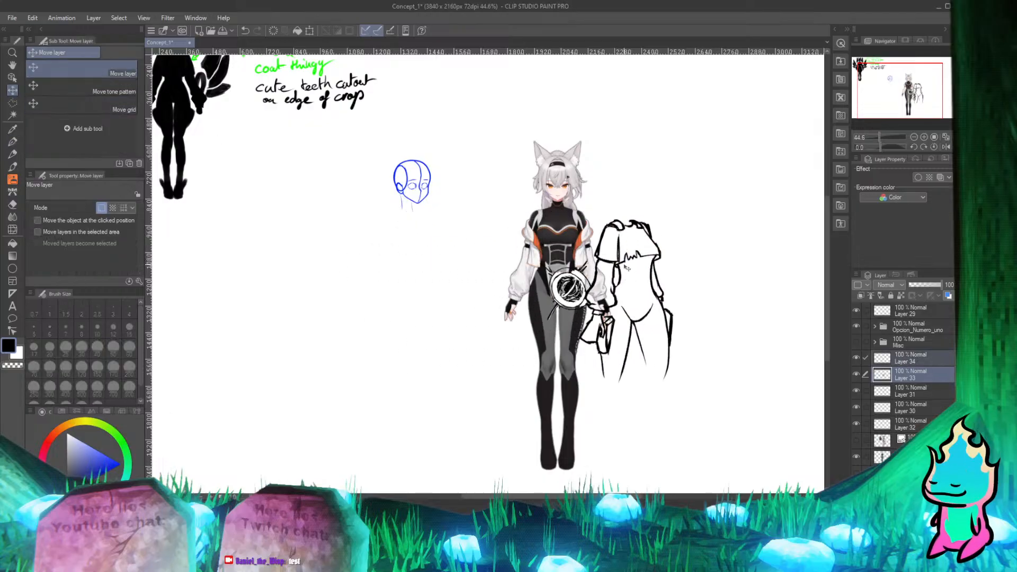
key("ctrl+z")
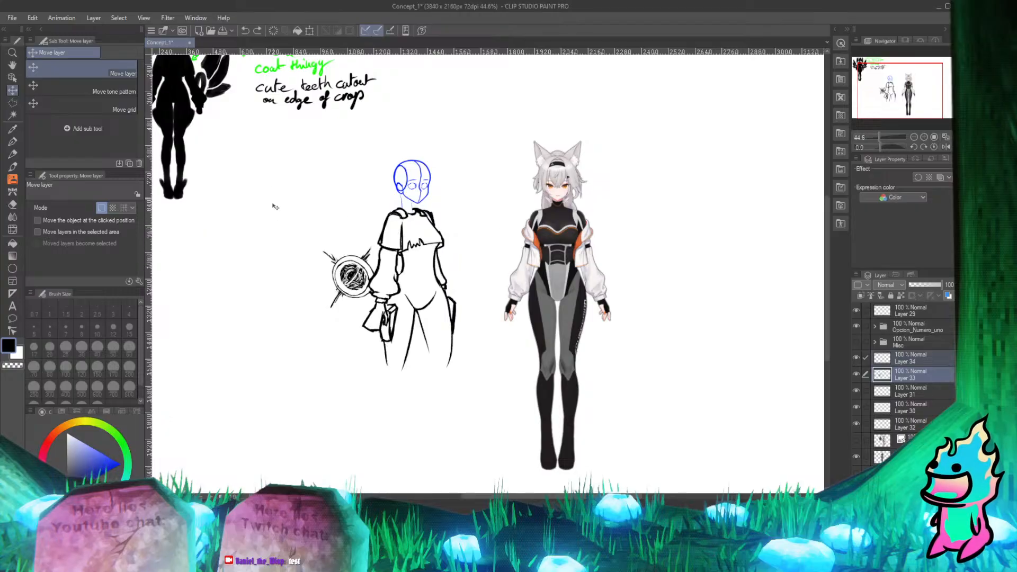
mouse_move(387, 253)
left_mouse_down()
mouse_move(734, 253)
mouse_move(725, 252)
left_mouse_up()
key("ctrl+z")
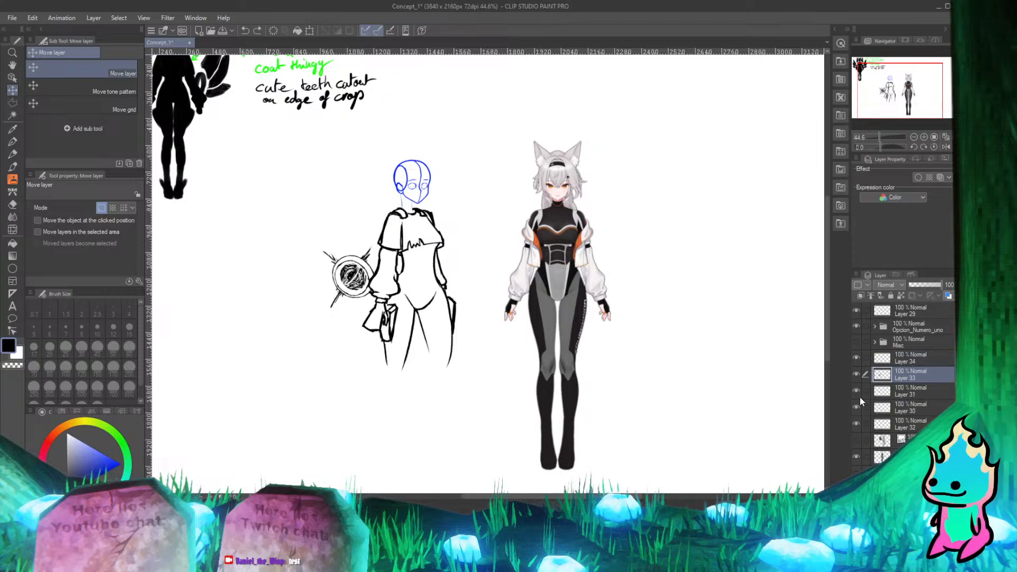
Step: Duplicate Layers 30, 31, 33 and 34 together and place the copied figure on the far side of the colored reference character
left_click(915, 406)
left_click(910, 359, "shift")
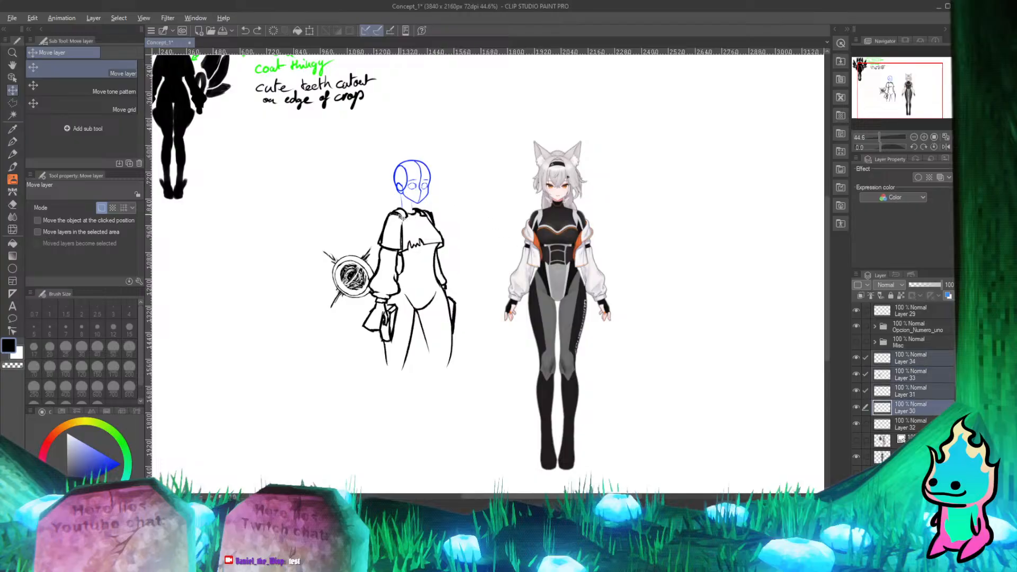
left_click_drag(401, 217, 705, 238)
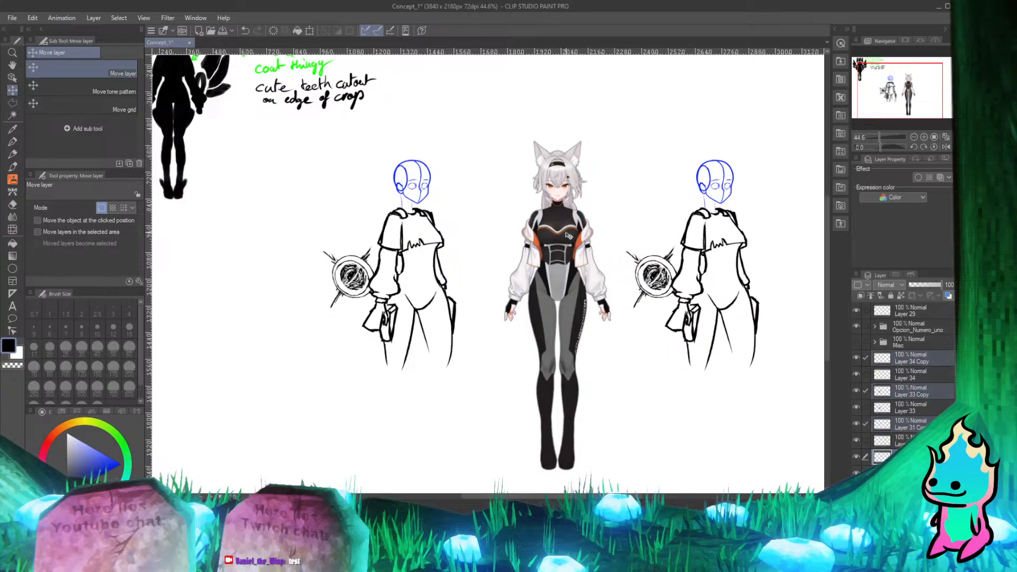
Step: Create a new layer folder and move the copied figure layers, including the copies of Layers 34, 33 and 31, into it
scroll(325, 298, "up", 3)
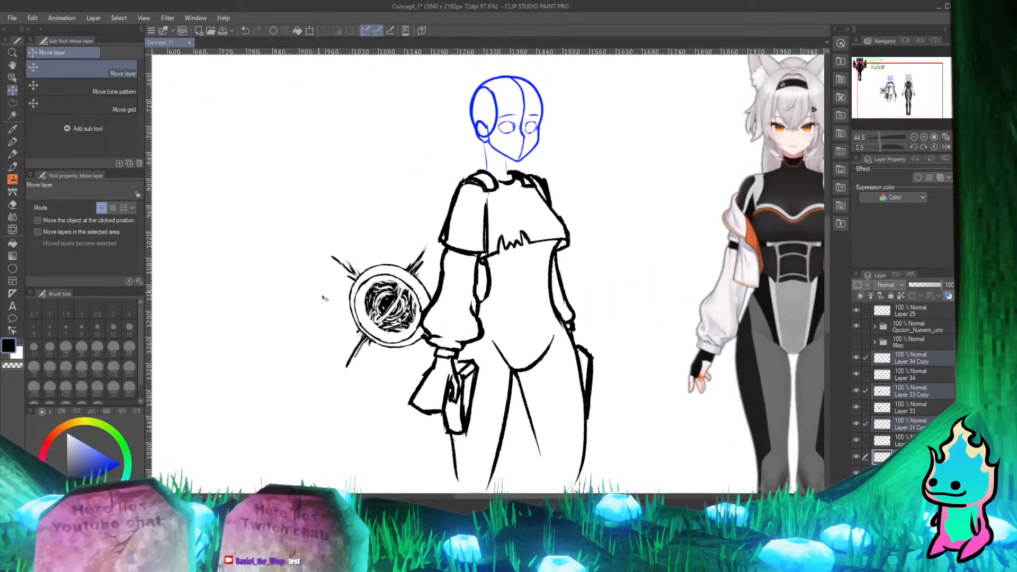
scroll(325, 298, "down", 2)
scroll(341, 312, "up", 2)
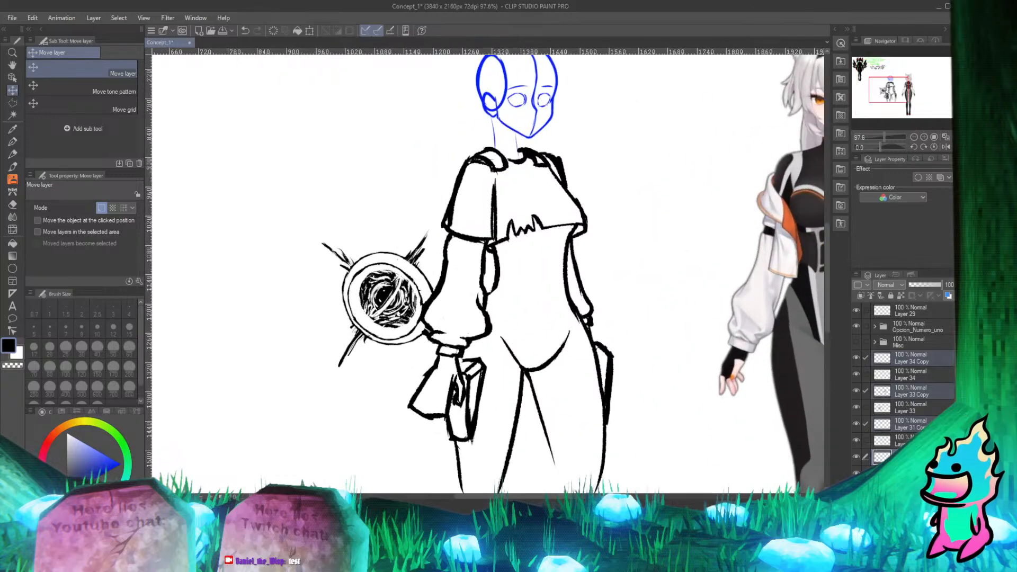
left_click(885, 512)
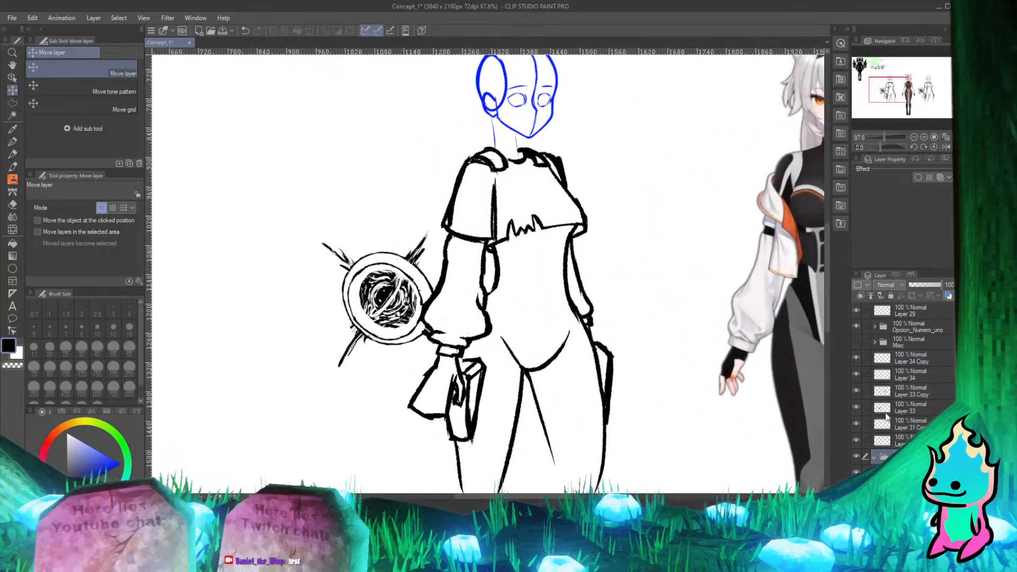
left_click(907, 359)
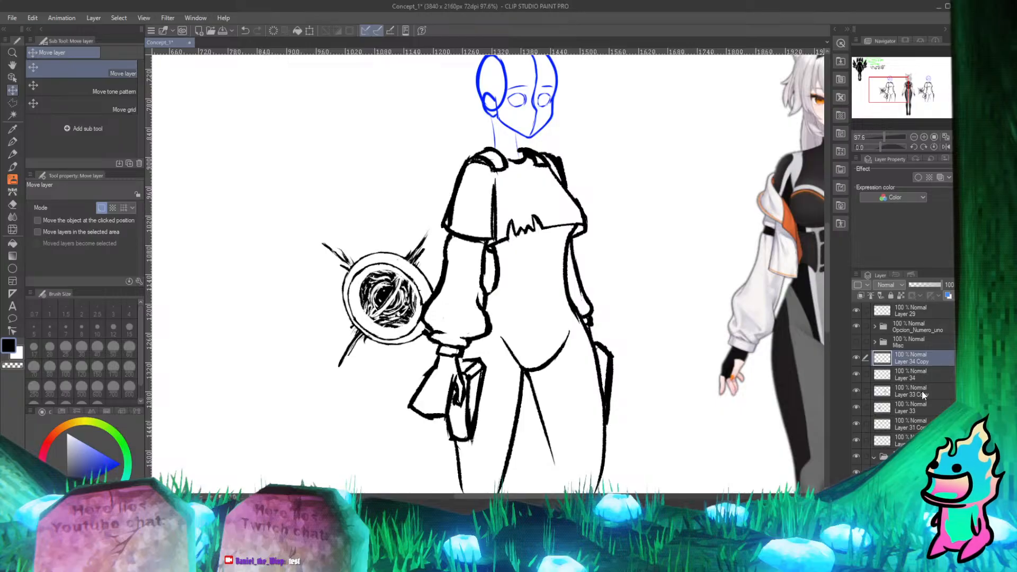
left_click(909, 423, "ctrl")
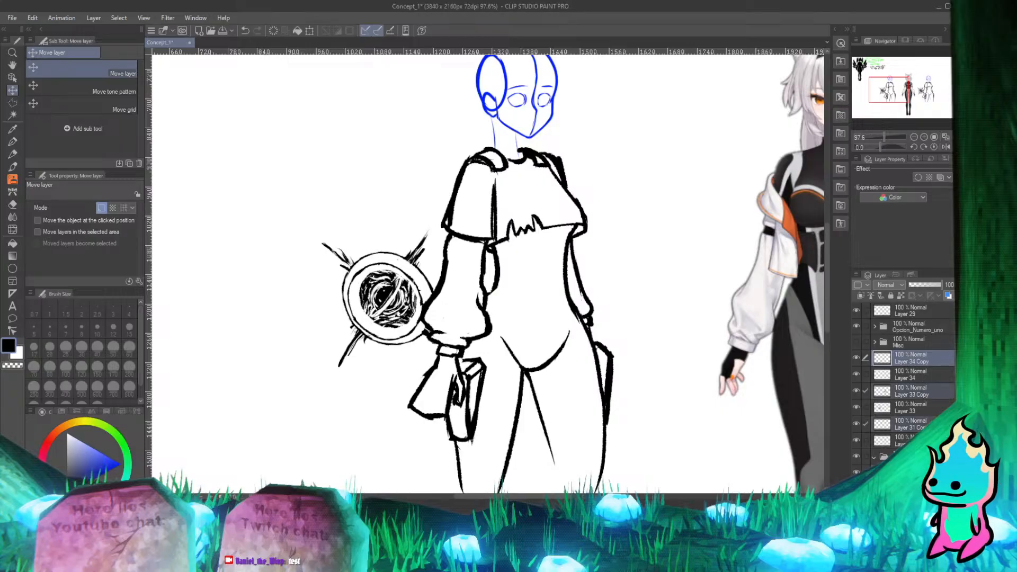
left_click_drag(917, 421, 916, 453)
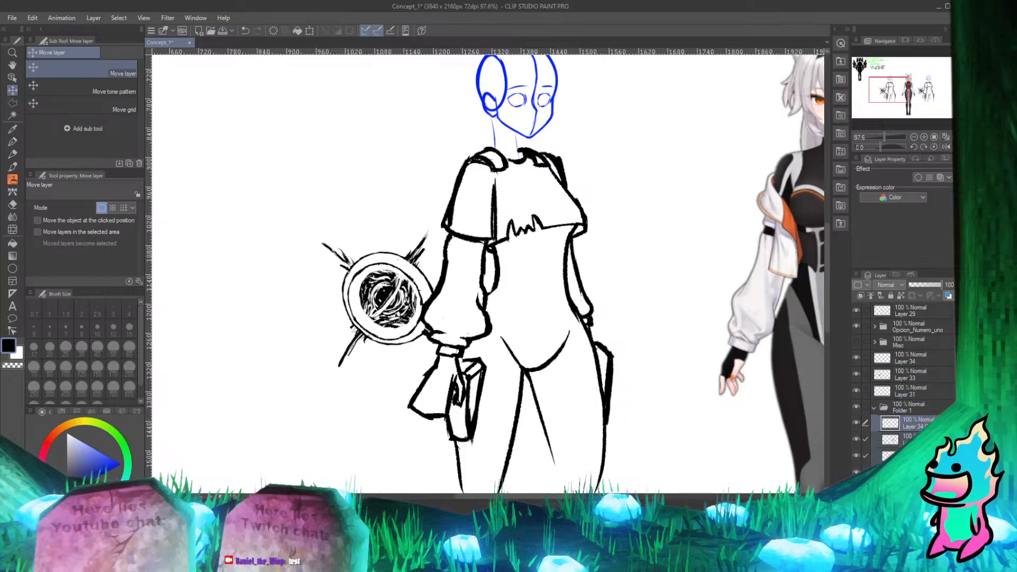
Step: Hide the folder of copied layers and rename its top layer with a name beginning "Concept a"
left_click(855, 407)
scroll(483, 271, "down", 3)
scroll(562, 281, "up", 1)
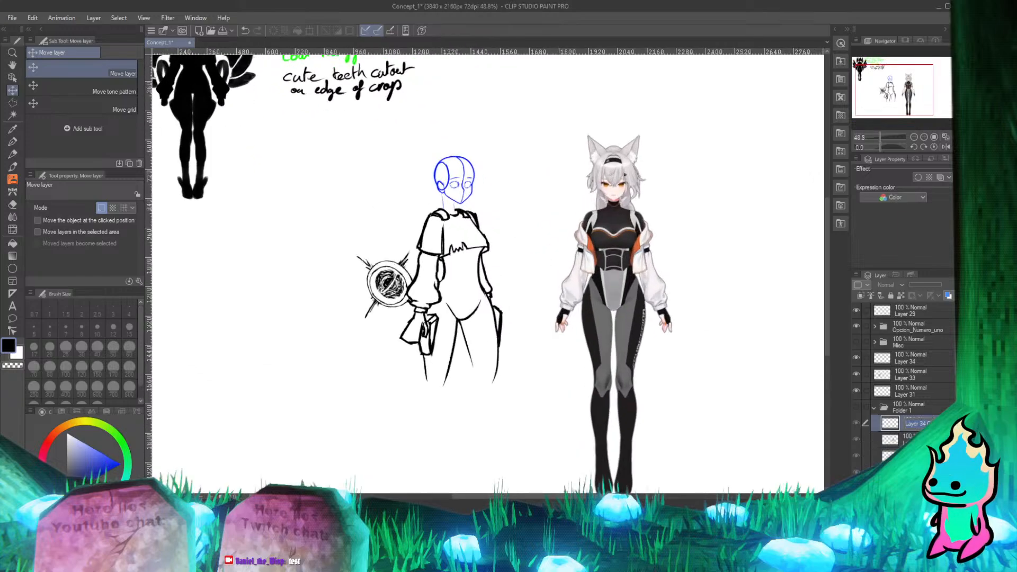
type("Concept")
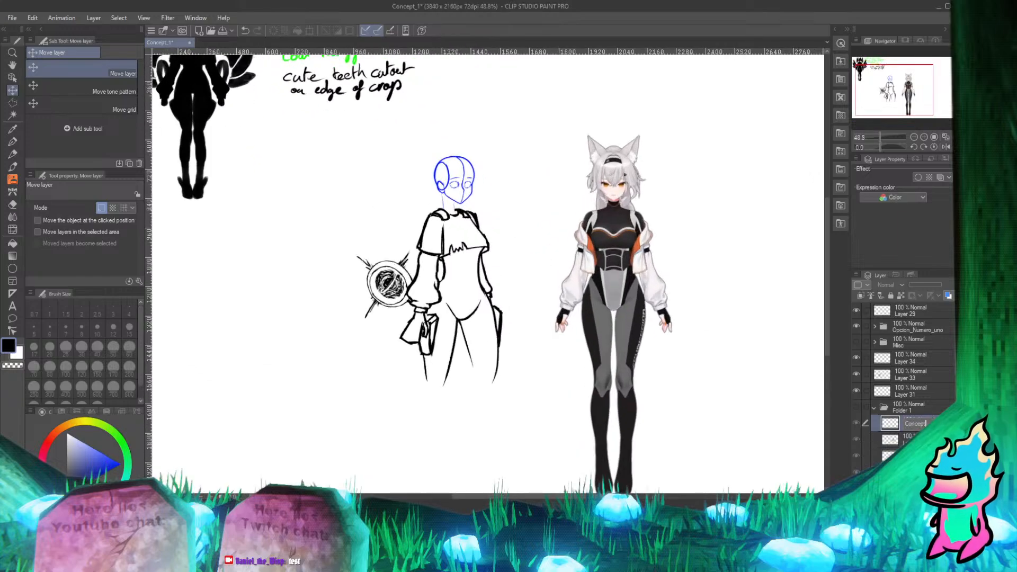
type(" a")
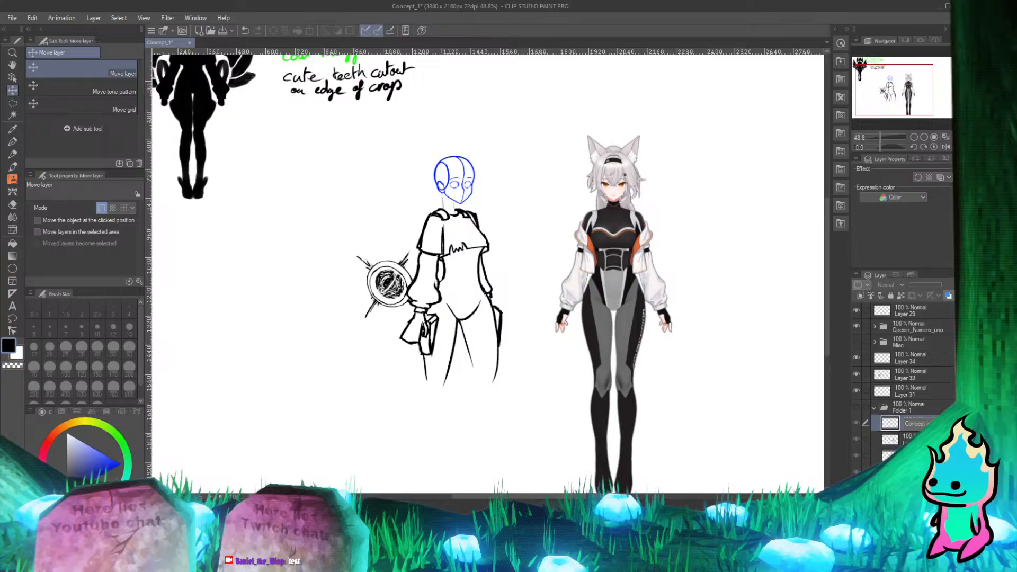
key("Return")
Step: Rename the folder holding the copied figure layers as Concept art_1
double_click(916, 427)
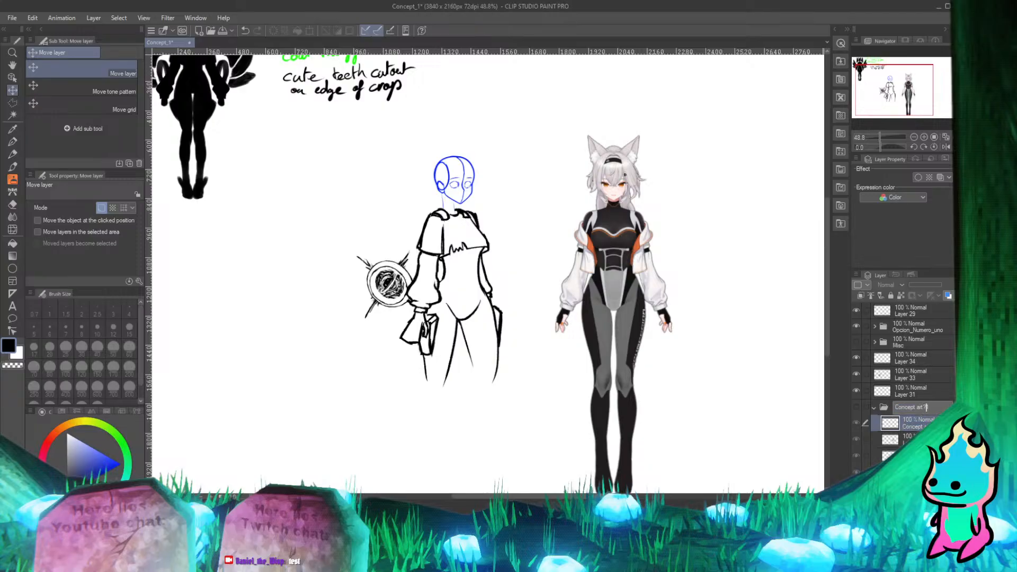
key("BackSpace")
left_click(927, 405)
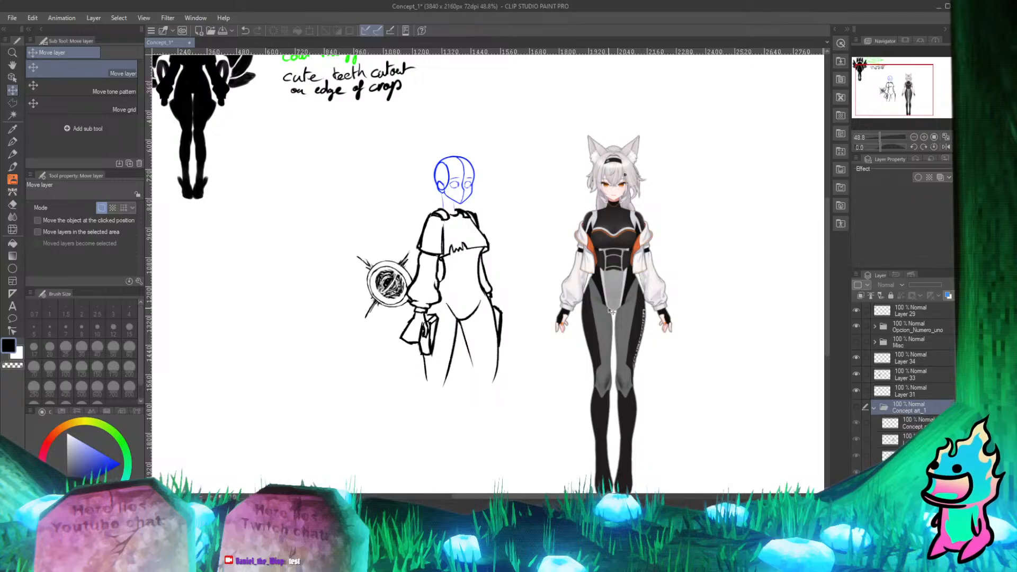
Step: Show the Concept art_1 folder, toggle its visibility to check which figure it holds, and collapse it
left_click(857, 407)
scroll(512, 338, "down", 5)
scroll(654, 320, "up", 3)
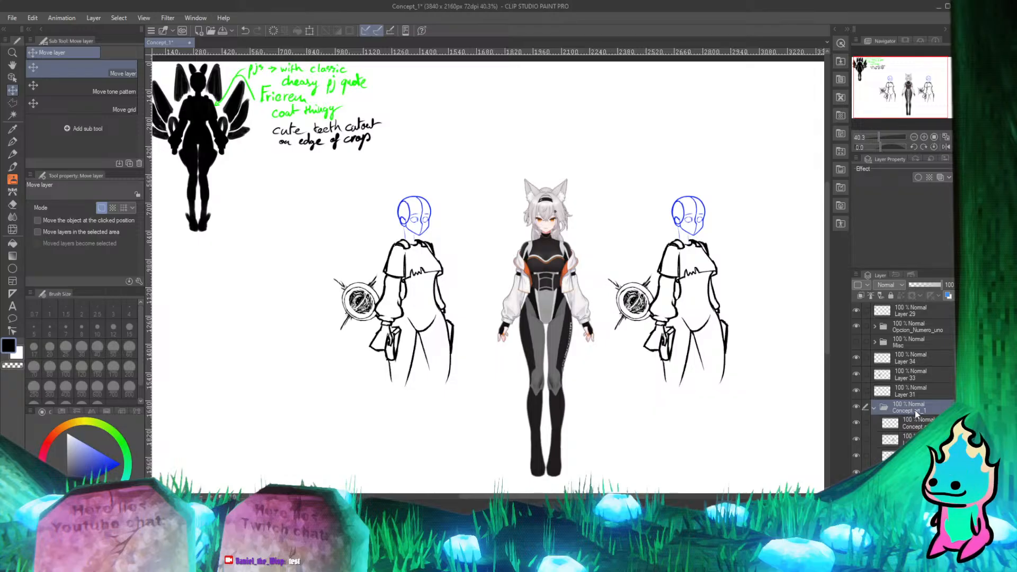
left_click(857, 407)
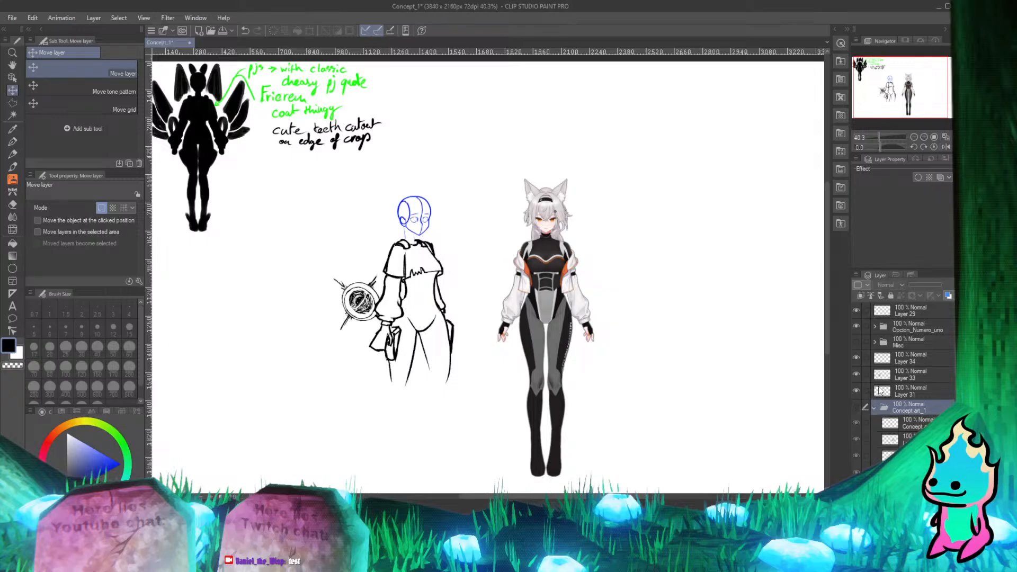
left_click(856, 407)
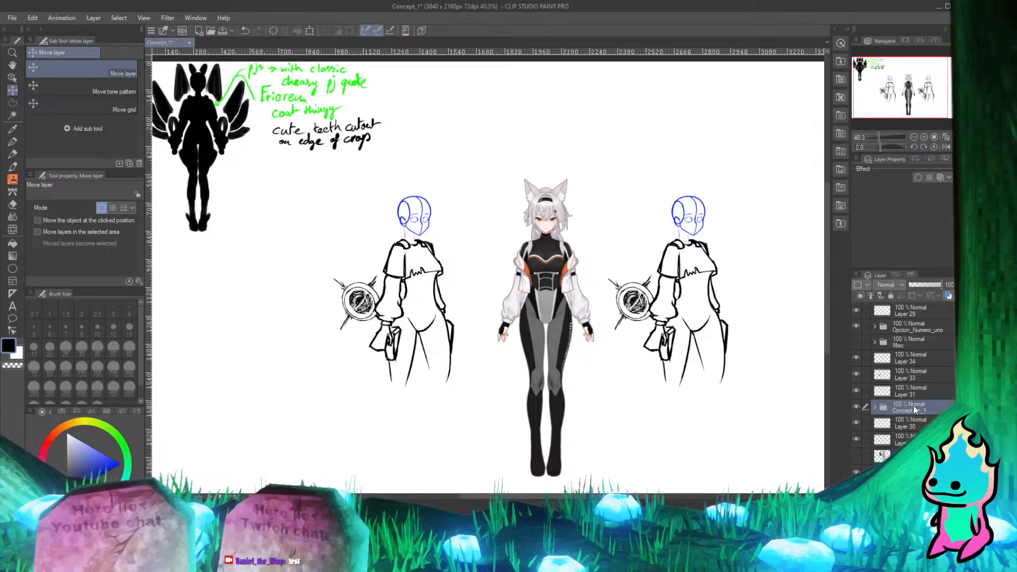
Step: Add a new layer folder directly above Layer 34 for the other figure's layers
left_click(916, 361)
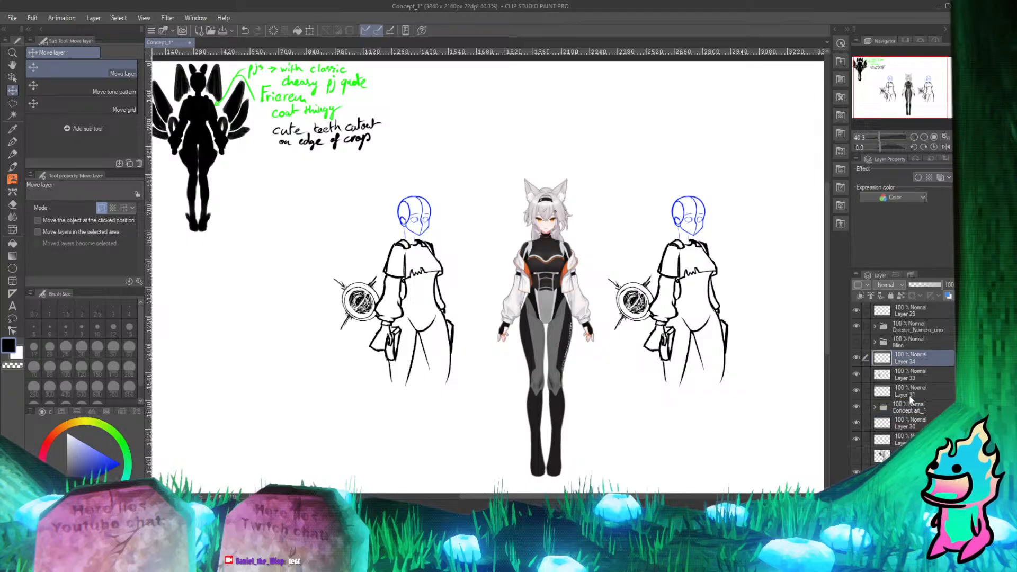
left_click(903, 424)
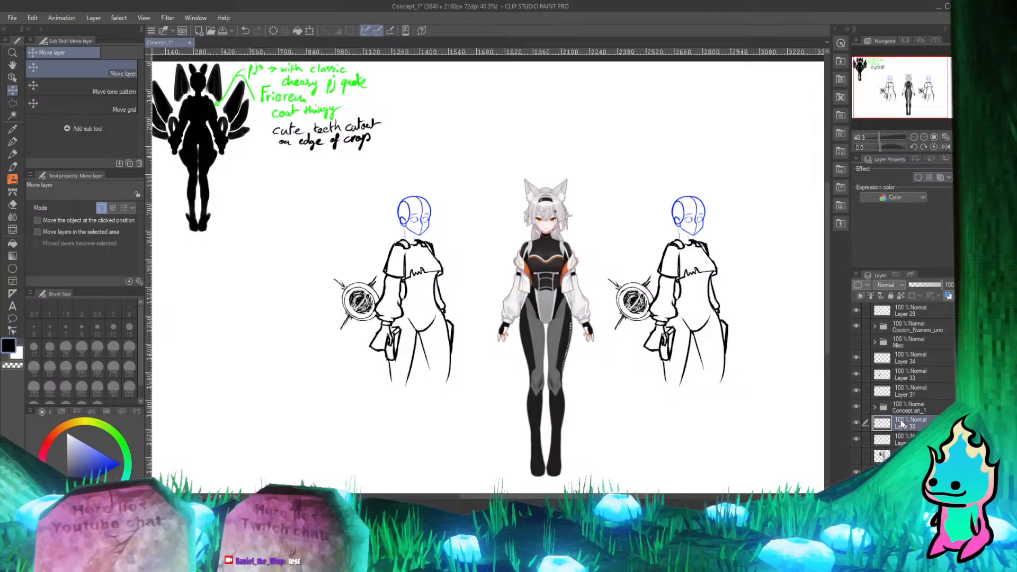
left_click(917, 361)
key("ctrl+shift+n")
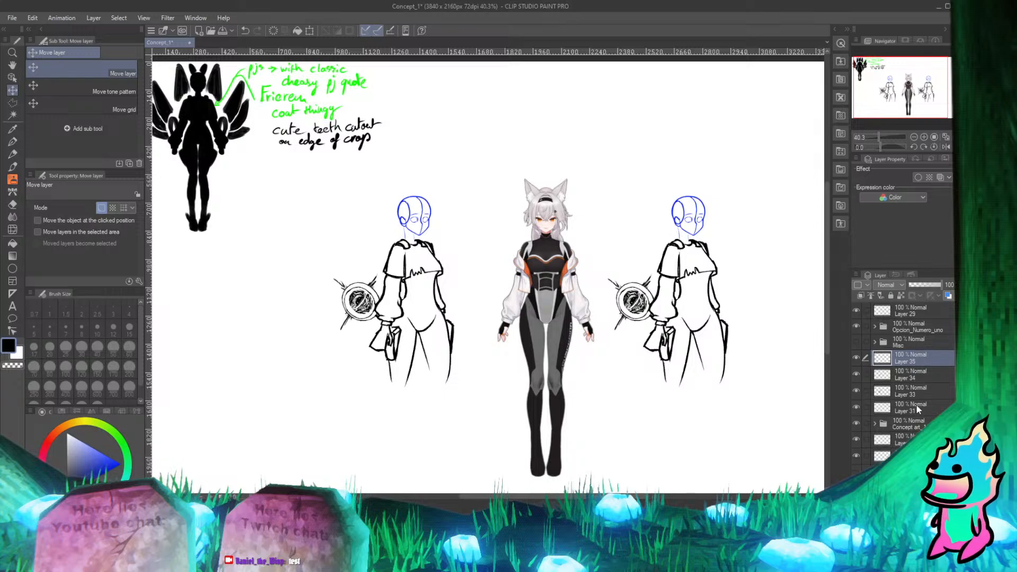
key("ctrl+z")
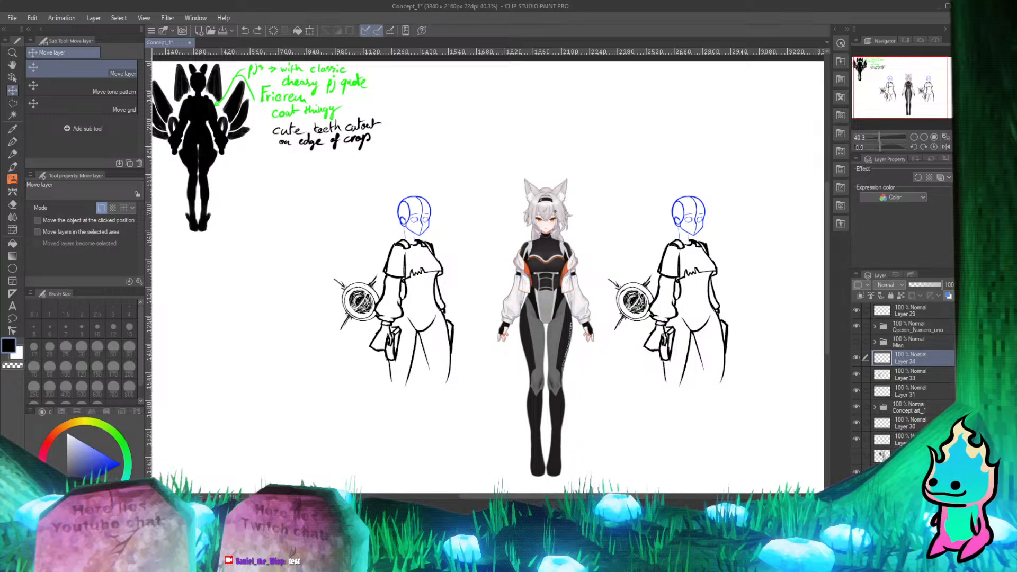
key("ctrl+g")
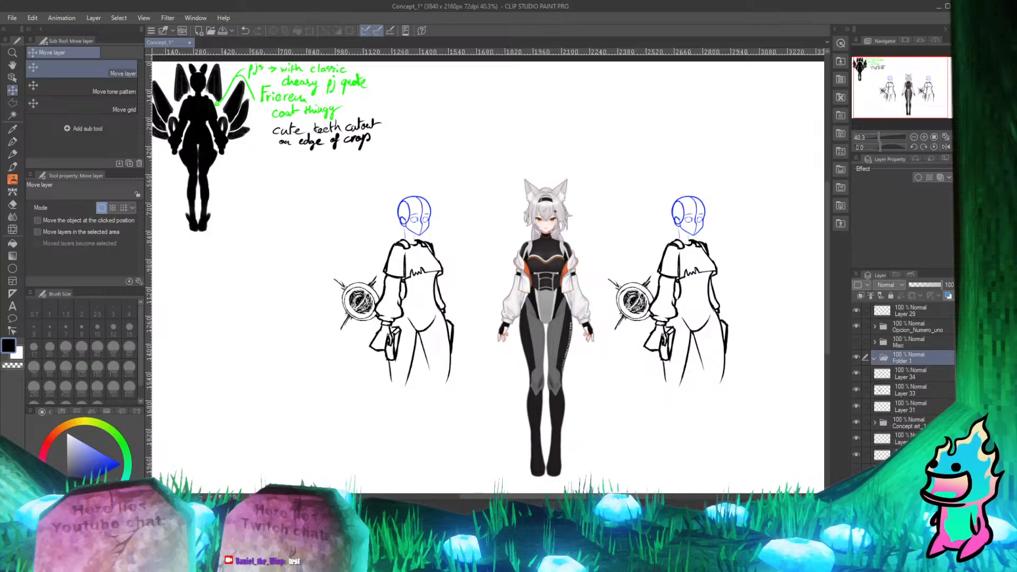
Step: Rename the new folder above Layer 34 as Concept_art_2
double_click(905, 361)
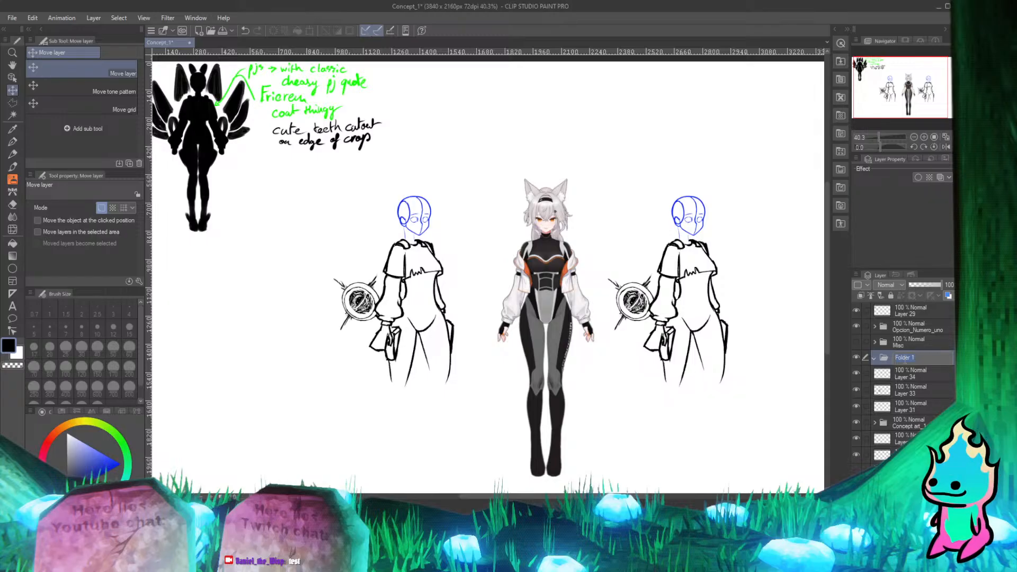
type("t")
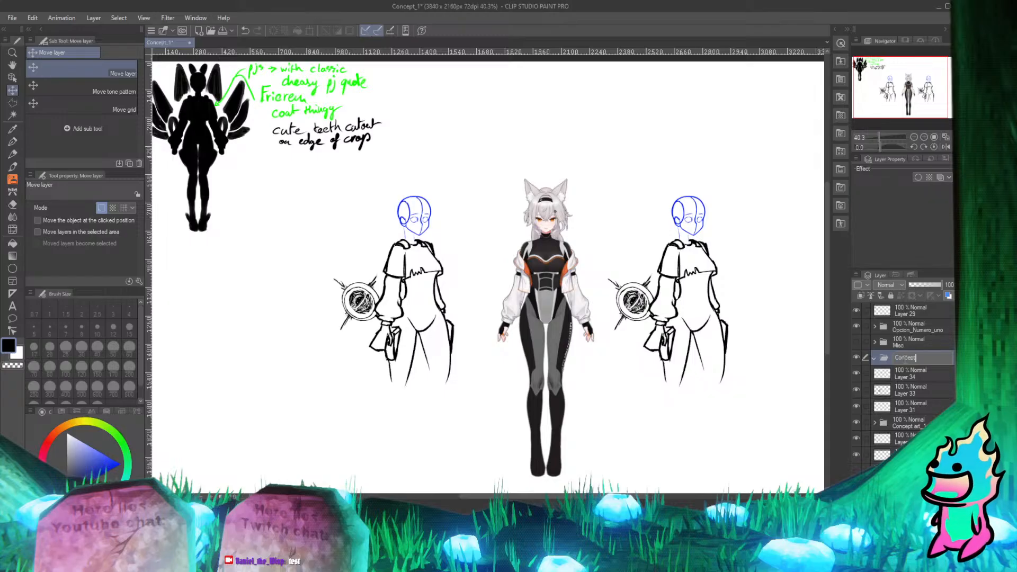
type("_")
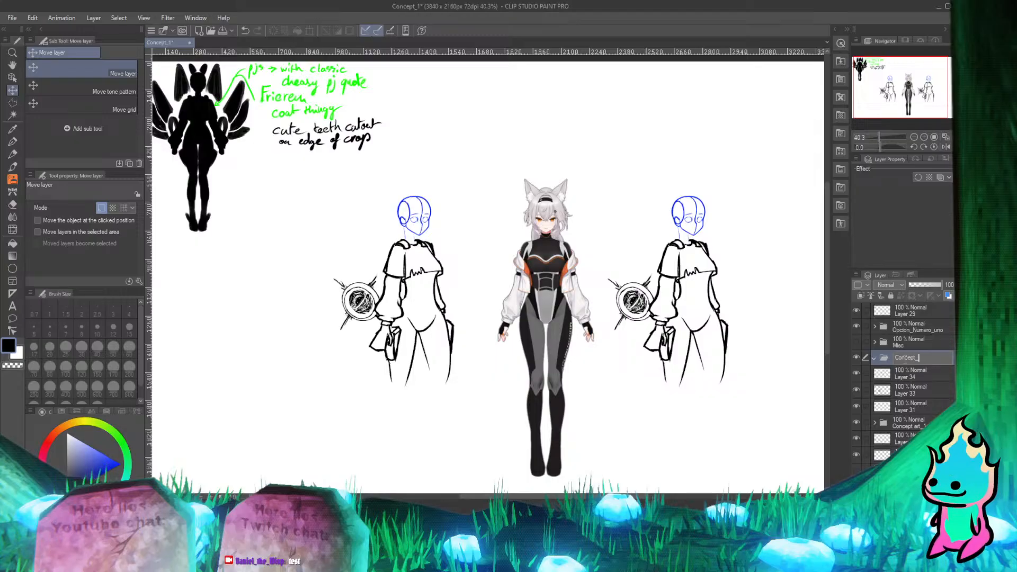
type("a")
type("rt_2")
key("Return")
Step: Move Layers 34, 33, 31 and 30 into the Concept_art_2 folder and check Layer 31 by toggling its visibility
left_click(904, 438)
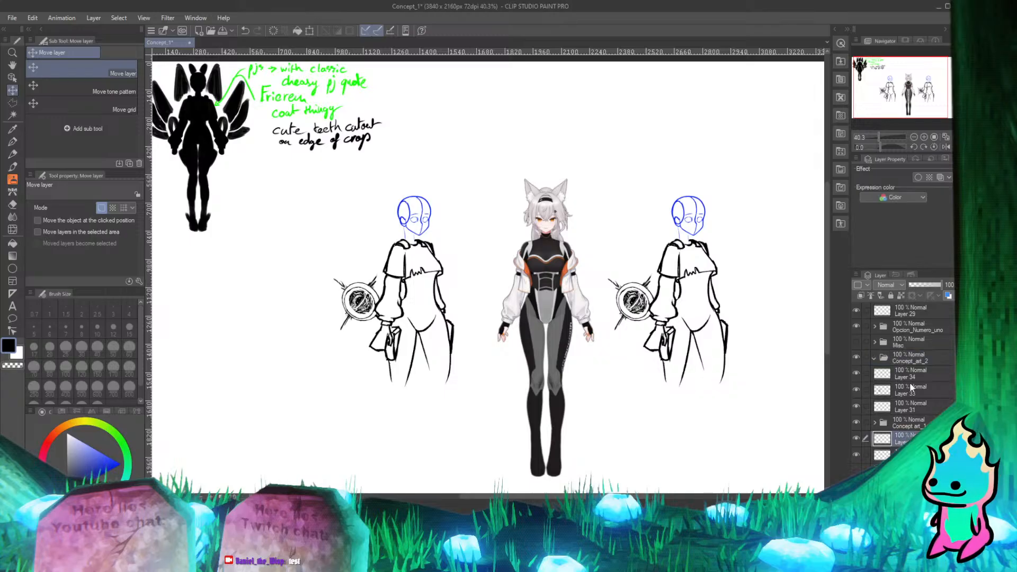
left_click(909, 407, "shift")
left_click_drag(911, 376, 911, 358)
left_click_drag(913, 437, 917, 393)
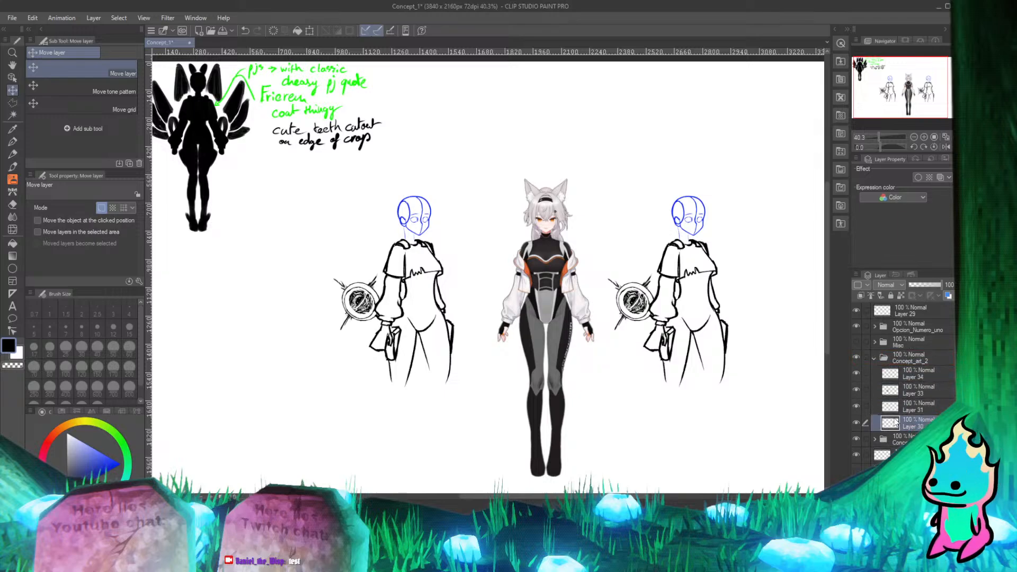
left_click(856, 406)
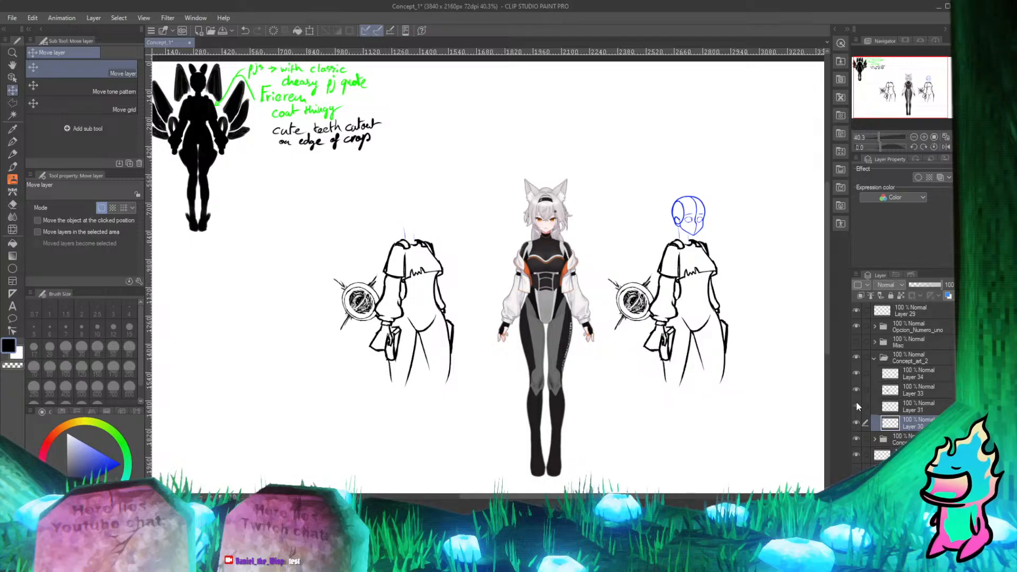
left_click(857, 405)
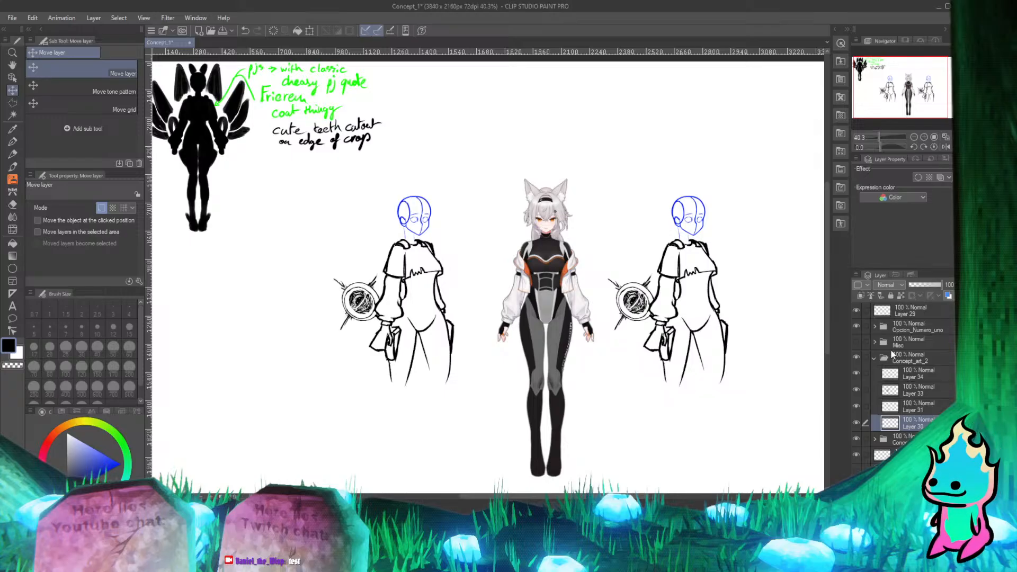
Step: Open the name of the Concept art_1 folder for editing
left_click(895, 455)
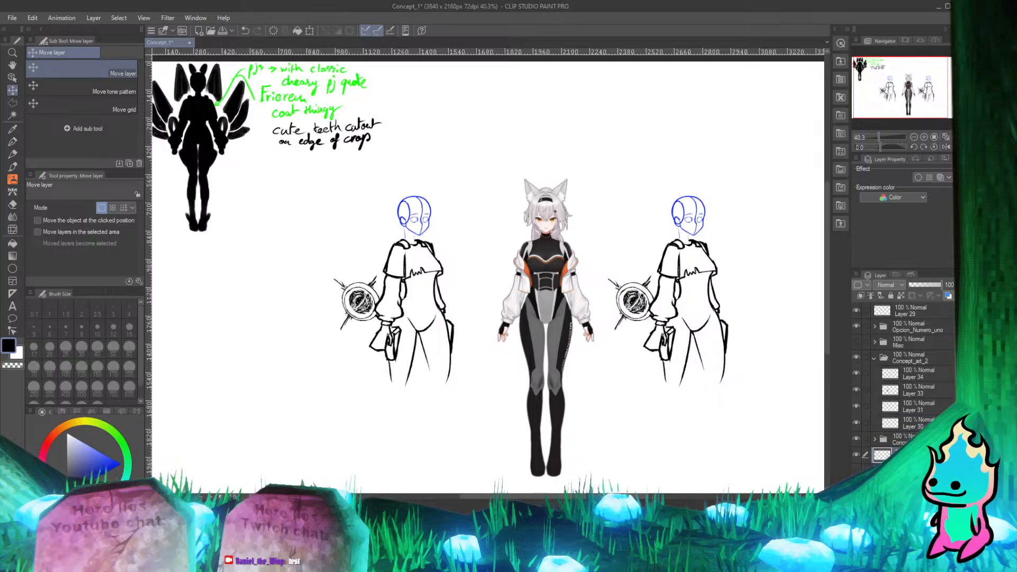
double_click(902, 441)
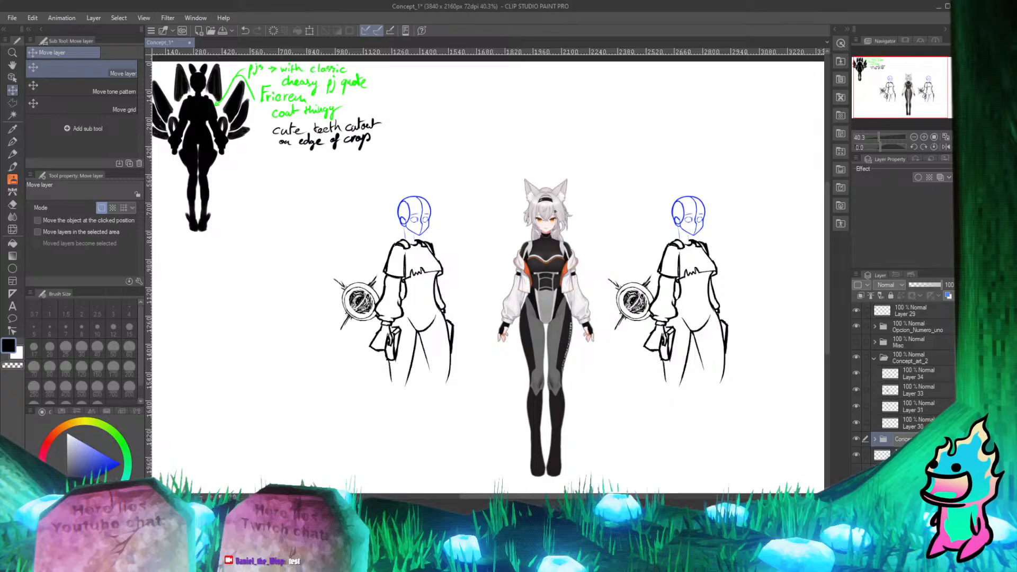
left_click(920, 361)
Step: Add a vector layer above Layer 34 in Concept_art_2 and draw a slightly curved vertical Real G-Pen stroke between the sketch and the colored character
left_click(912, 371)
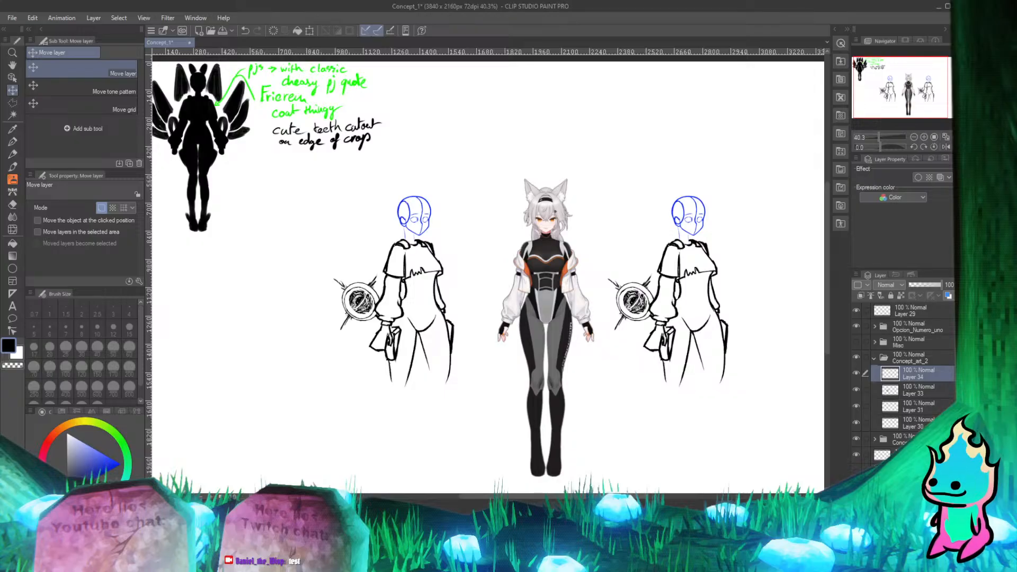
key("ctrl+shift+n")
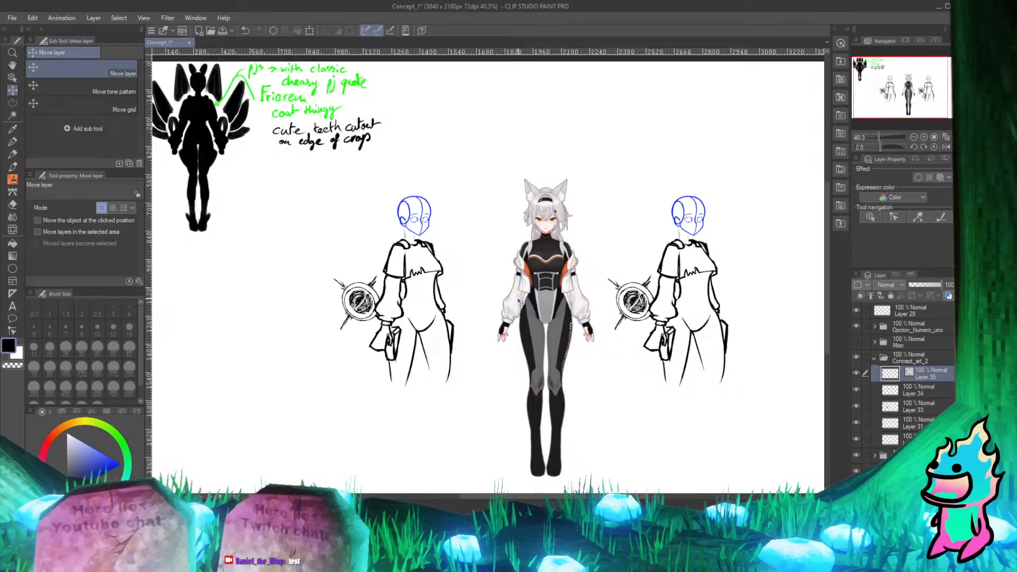
key("p")
left_click_drag(476, 185, 469, 279)
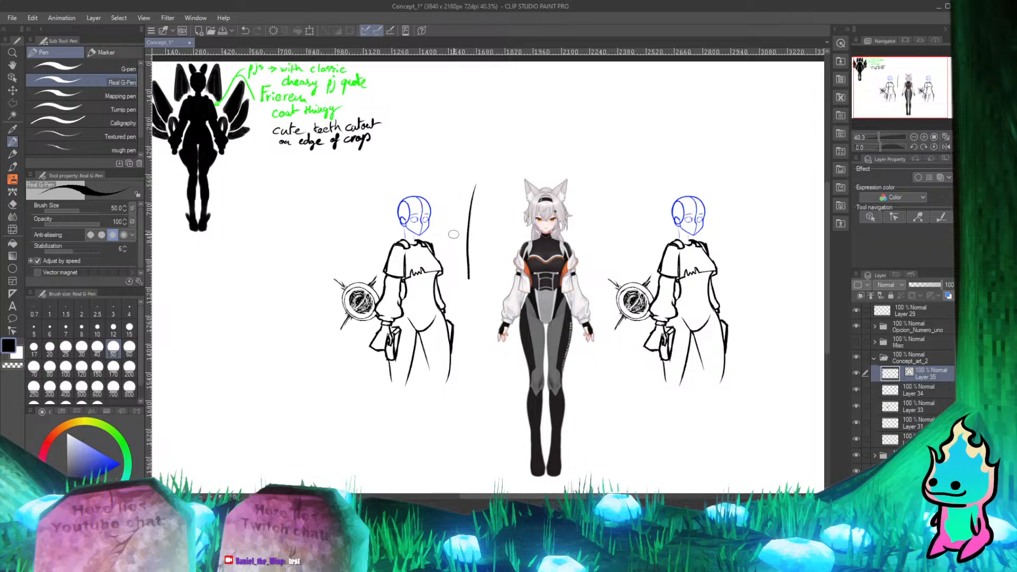
scroll(470, 262, "up", 3)
scroll(507, 256, "up", 4)
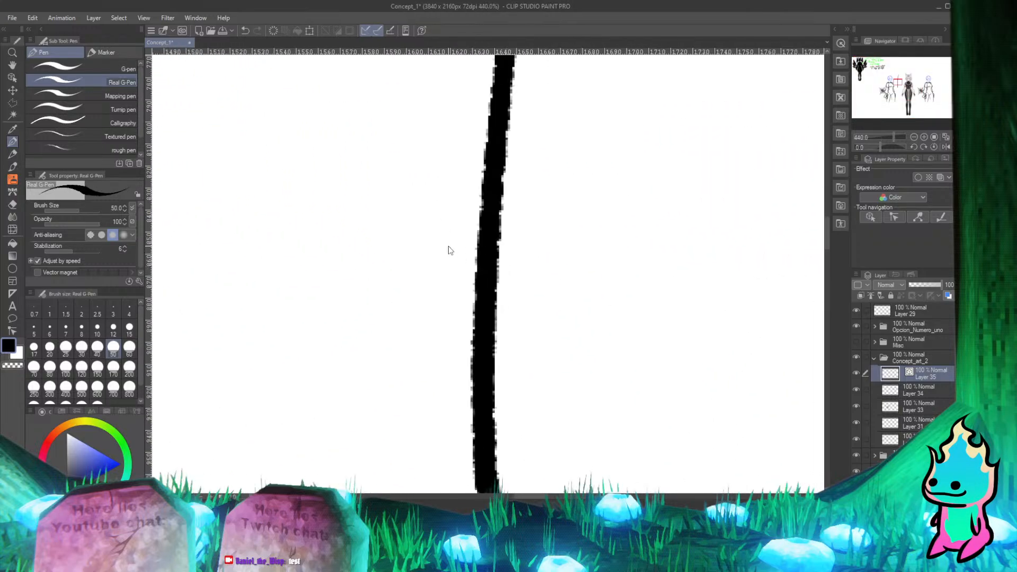
scroll(447, 248, "down", 3)
scroll(447, 287, "up", 2)
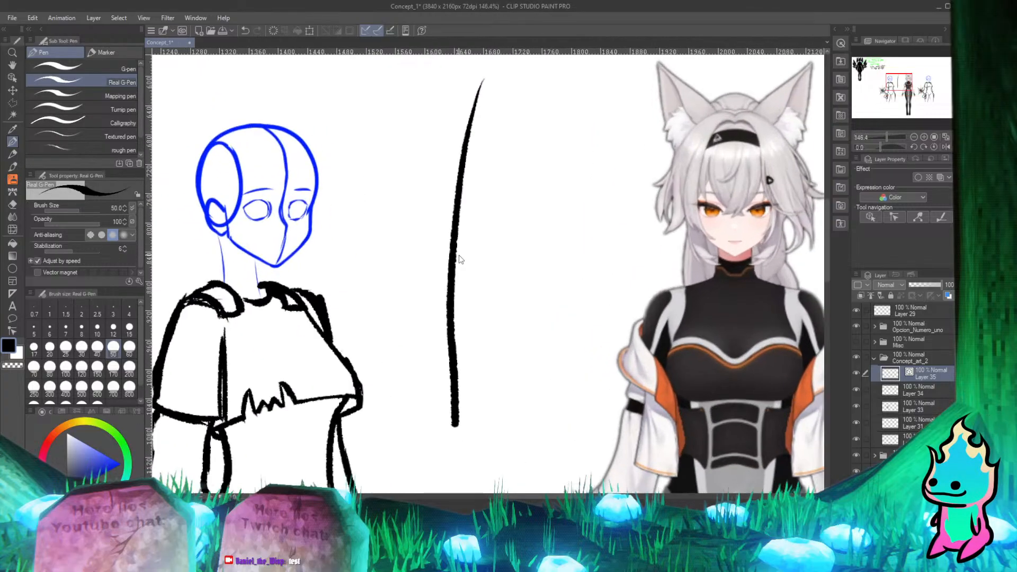
Step: Move the vertical pen stroke slightly toward the sketched figure and examine its edges at pixel level
left_click(15, 92)
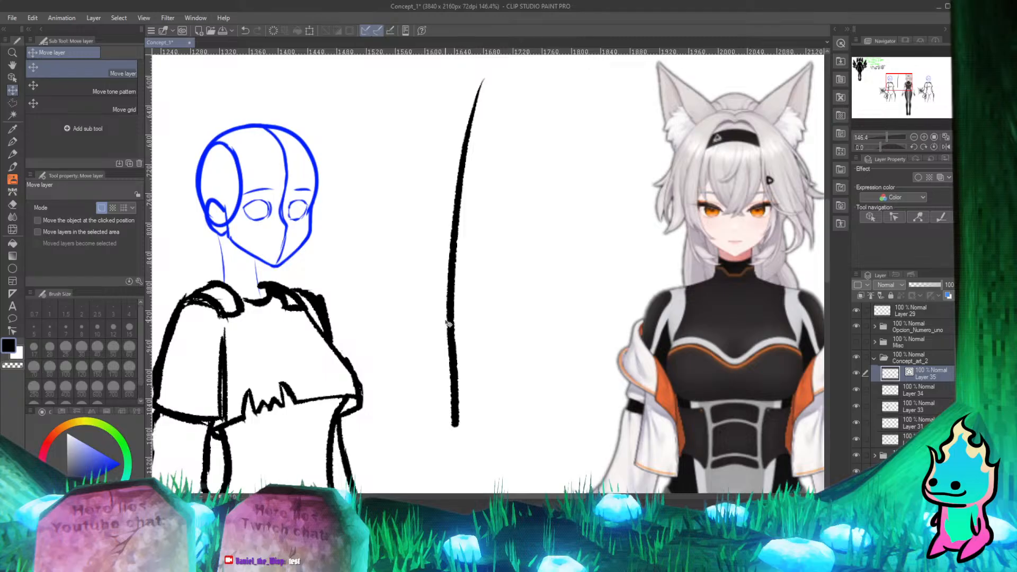
mouse_move(448, 323)
left_mouse_down()
mouse_move(463, 324)
mouse_move(382, 329)
mouse_move(407, 327)
mouse_move(418, 421)
mouse_move(433, 379)
left_mouse_up()
scroll(429, 317, "up", 8)
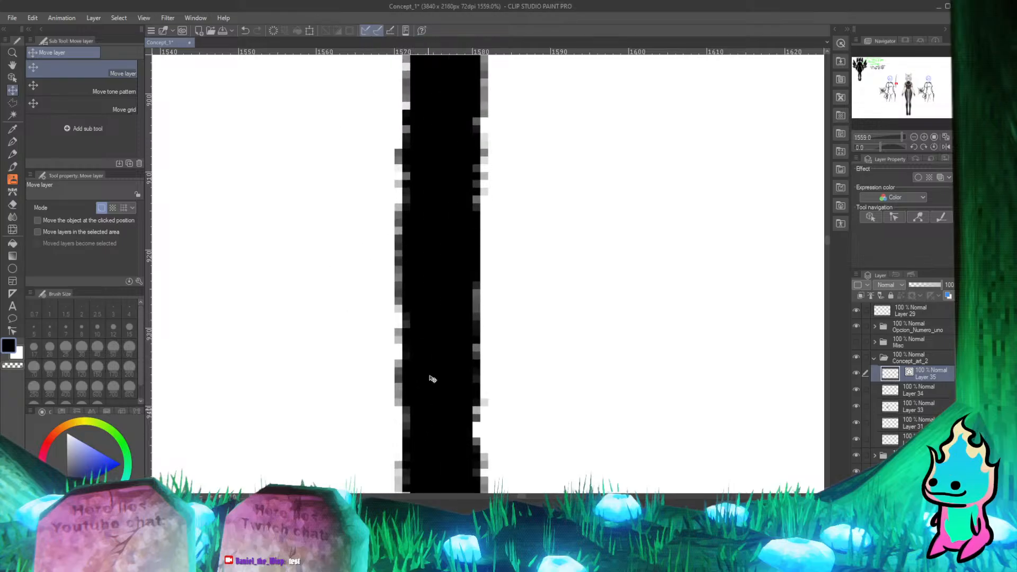
Step: Erase a small gap in the middle of the vertical pen stroke with the Hard eraser
scroll(433, 379, "down", 7)
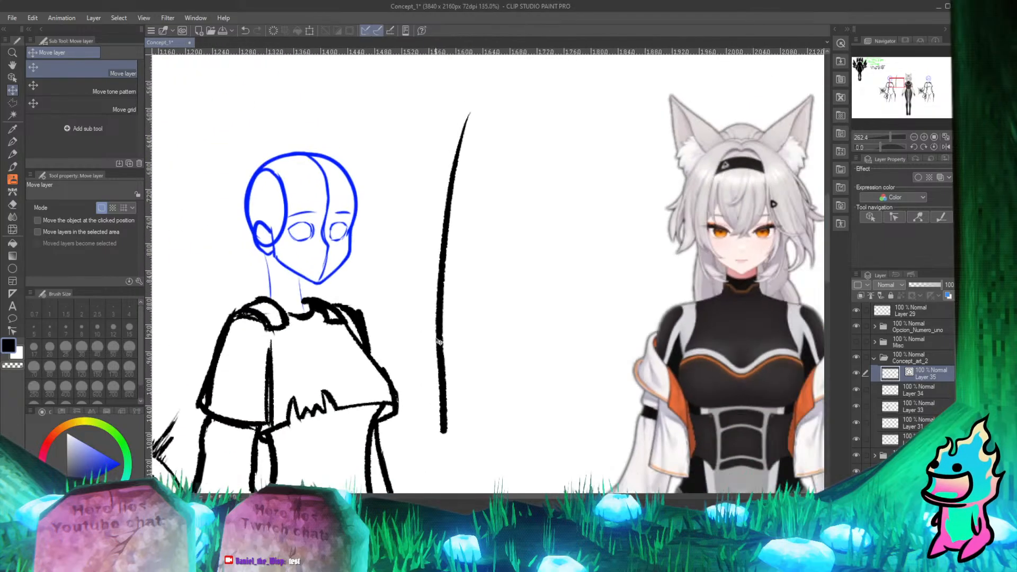
scroll(404, 283, "up", 3)
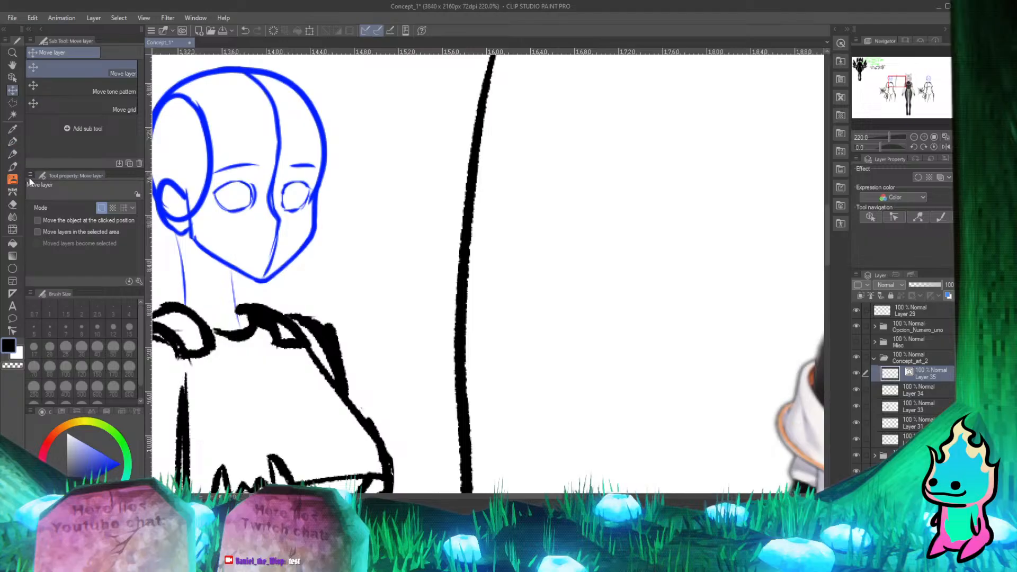
left_click(16, 206)
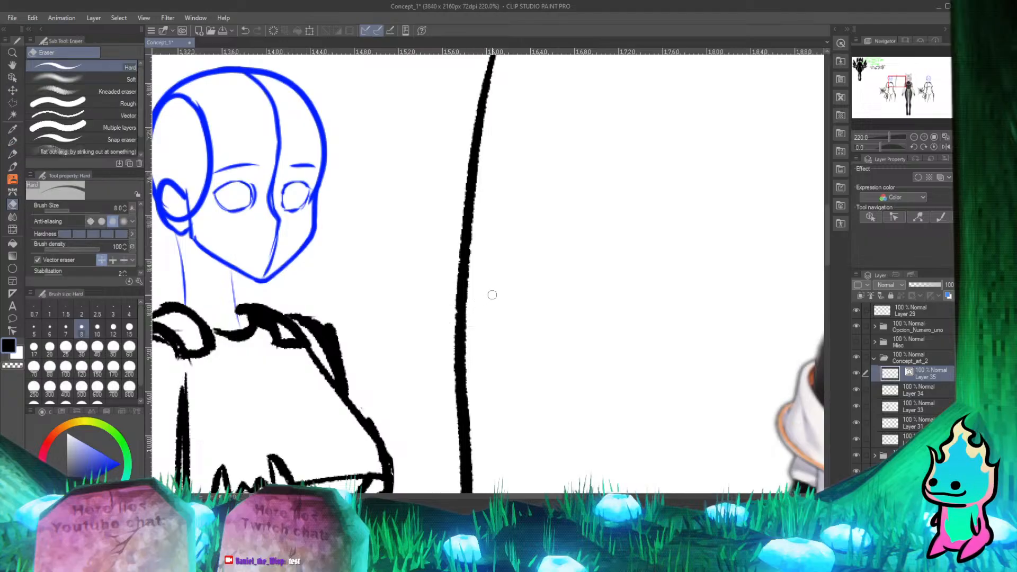
left_click_drag(469, 308, 496, 286)
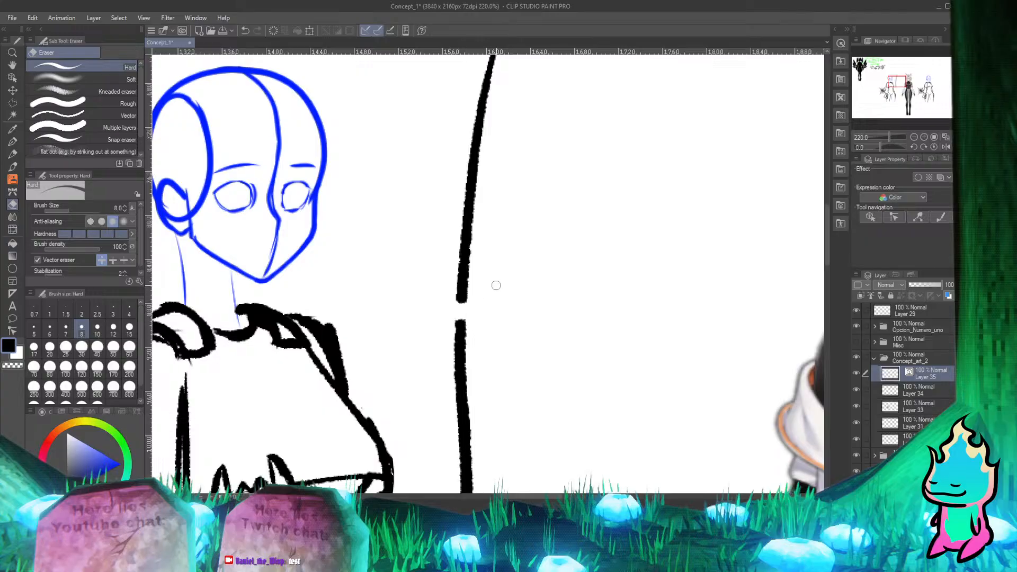
scroll(493, 286, "down", 6)
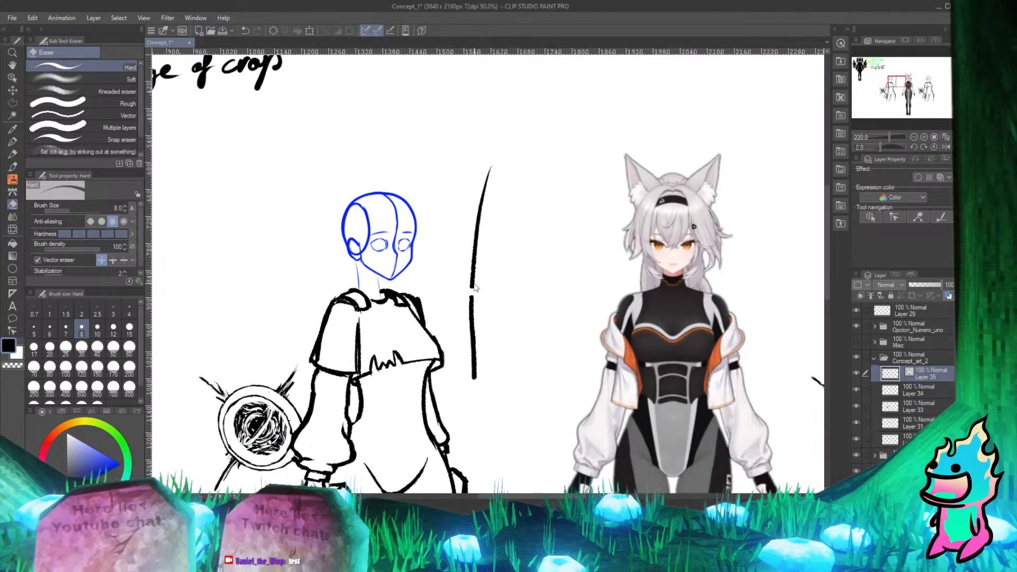
scroll(488, 270, "up", 5)
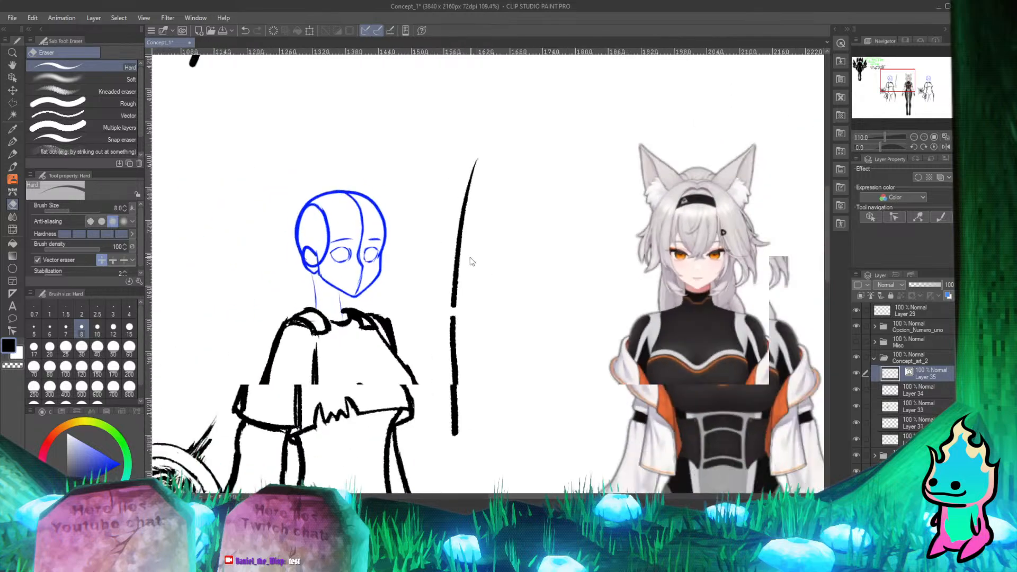
Step: Reshape the upper segment of the split stroke into a winding S-curve by moving its vector control points
left_click(12, 330)
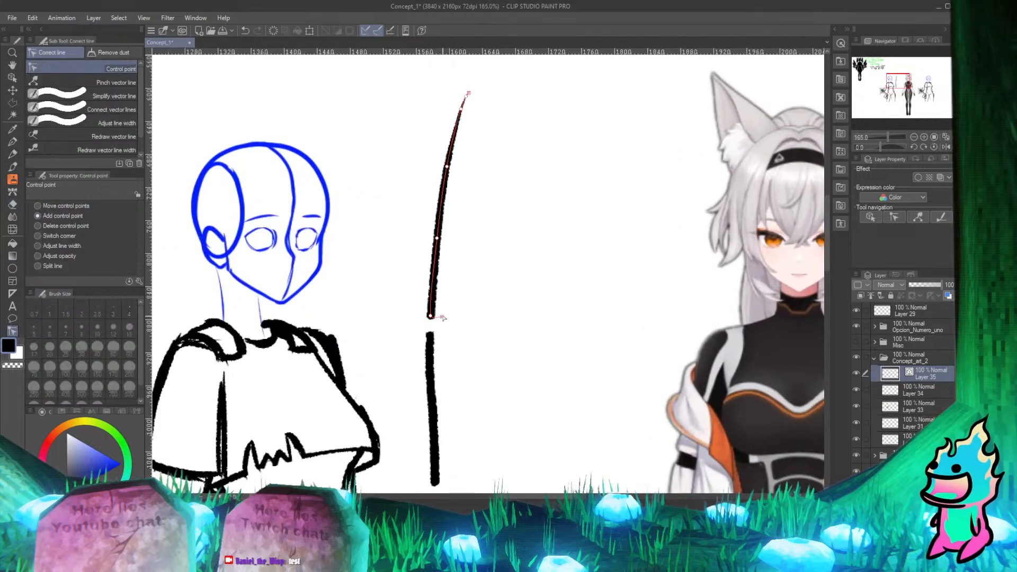
left_click_drag(430, 317, 501, 307)
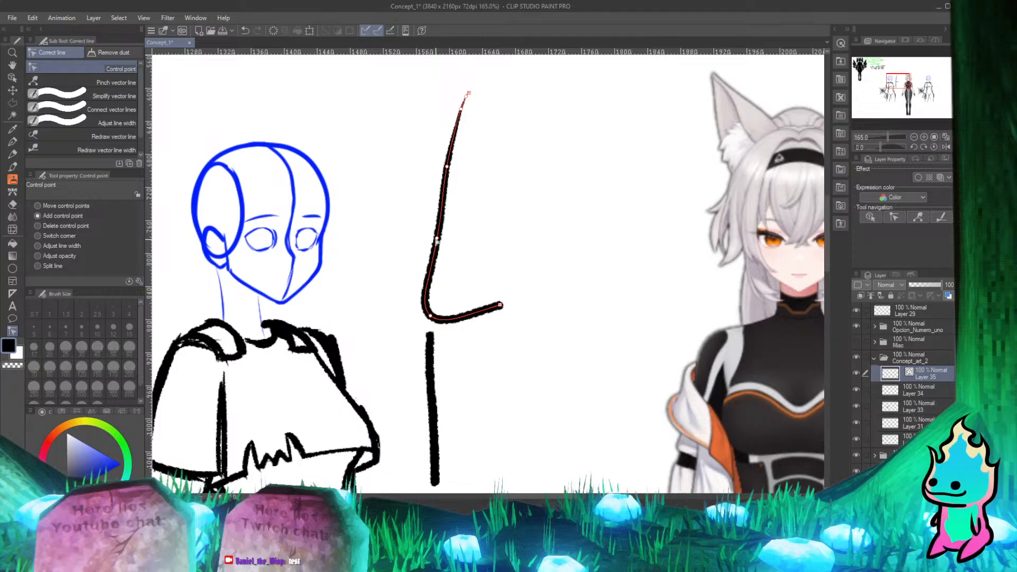
left_click_drag(438, 241, 541, 262)
left_click_drag(500, 307, 513, 345)
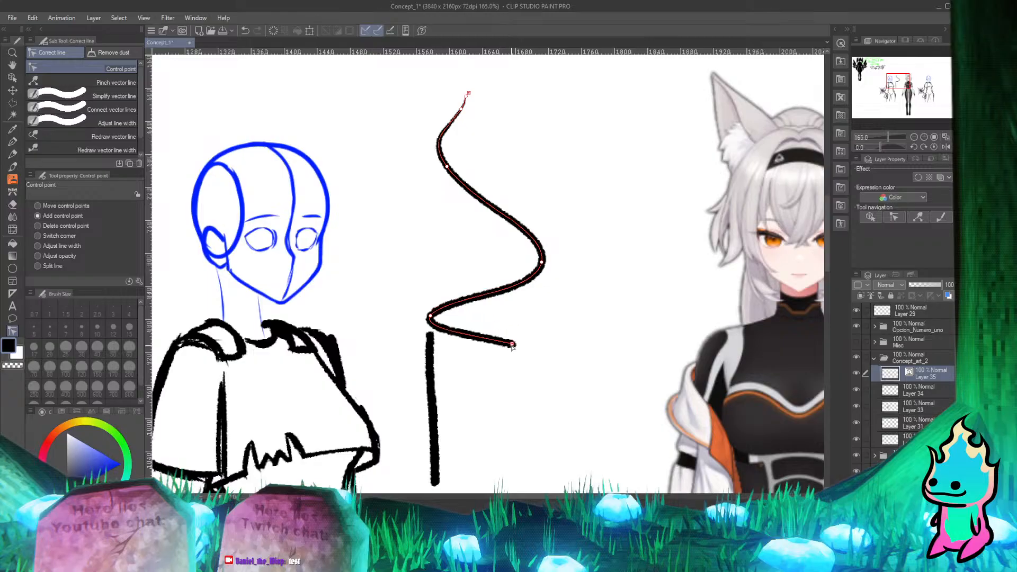
Step: Delete the vector Layer 35 holding the test strokes from the Concept_art_2 folder
scroll(501, 190, "down", 6)
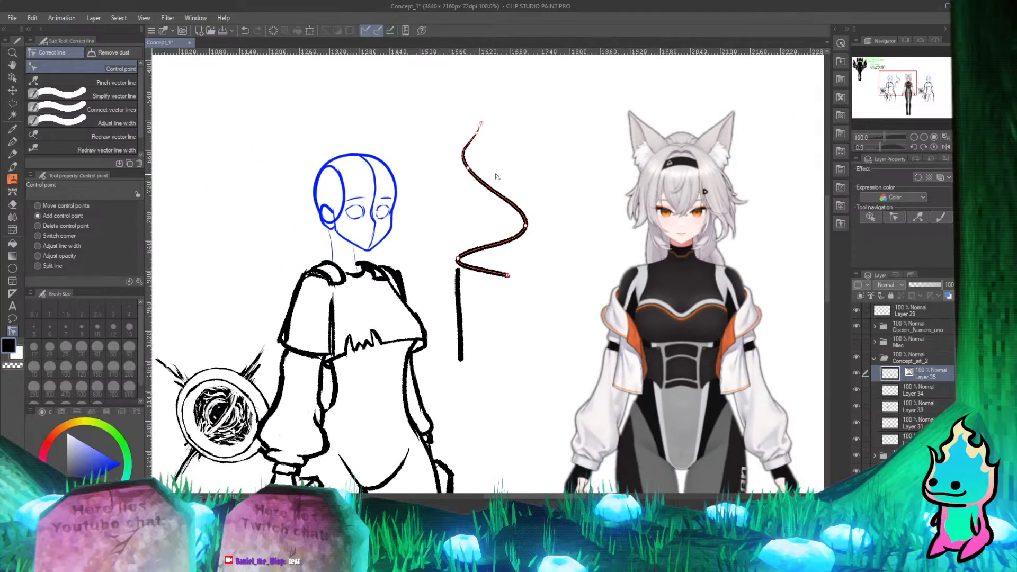
scroll(507, 213, "up", 3)
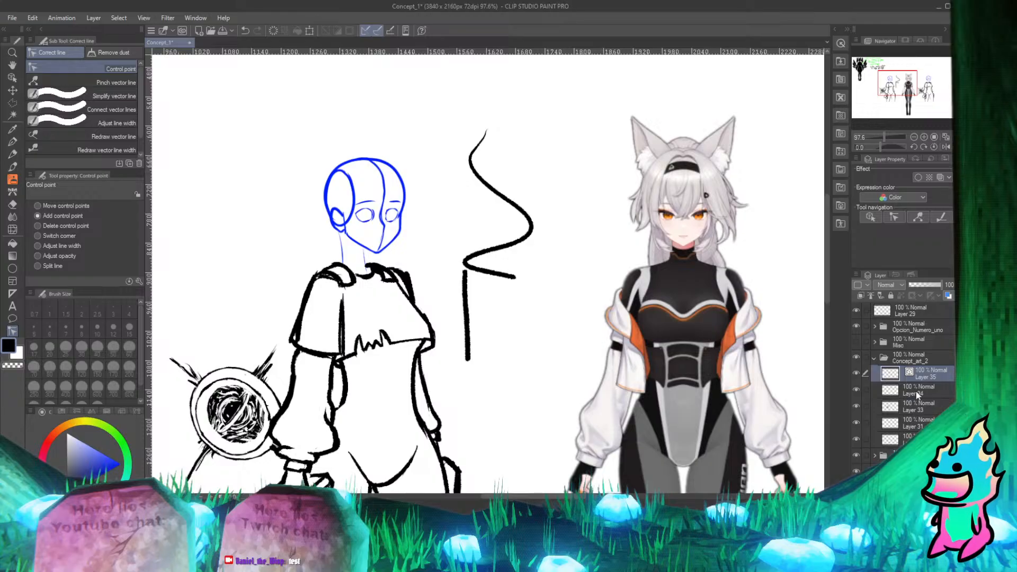
key("Delete")
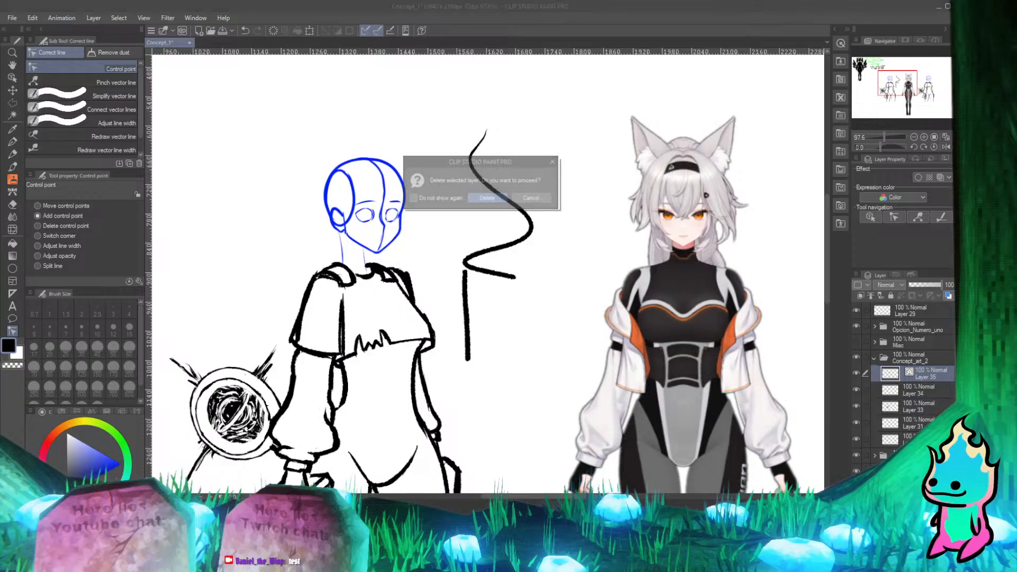
left_click(486, 199)
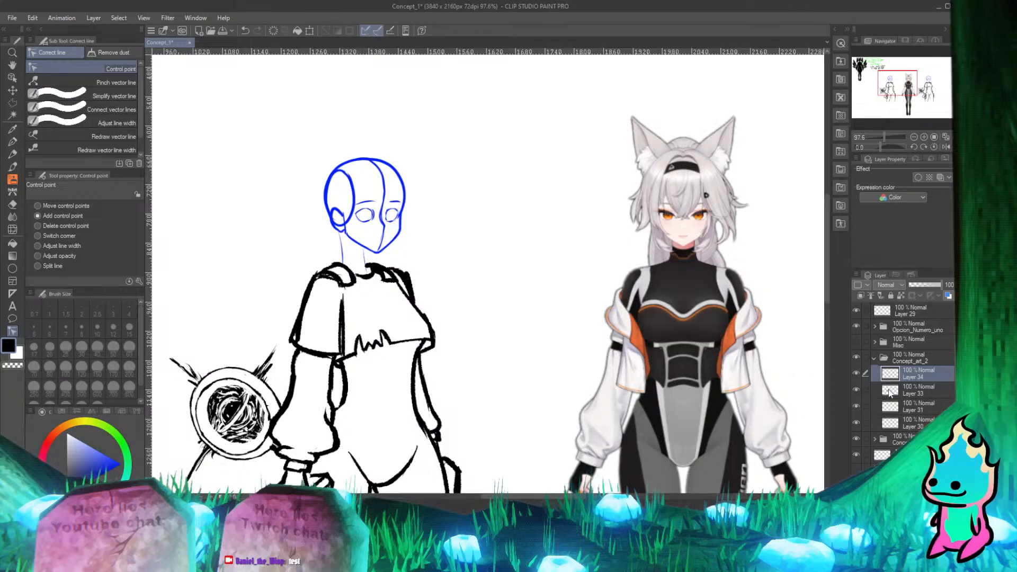
Step: Examine the black-hole device and its rings beside the sketched figure's sleeve, with the Real G-Pen chosen
scroll(530, 320, "down", 4)
scroll(390, 347, "up", 5)
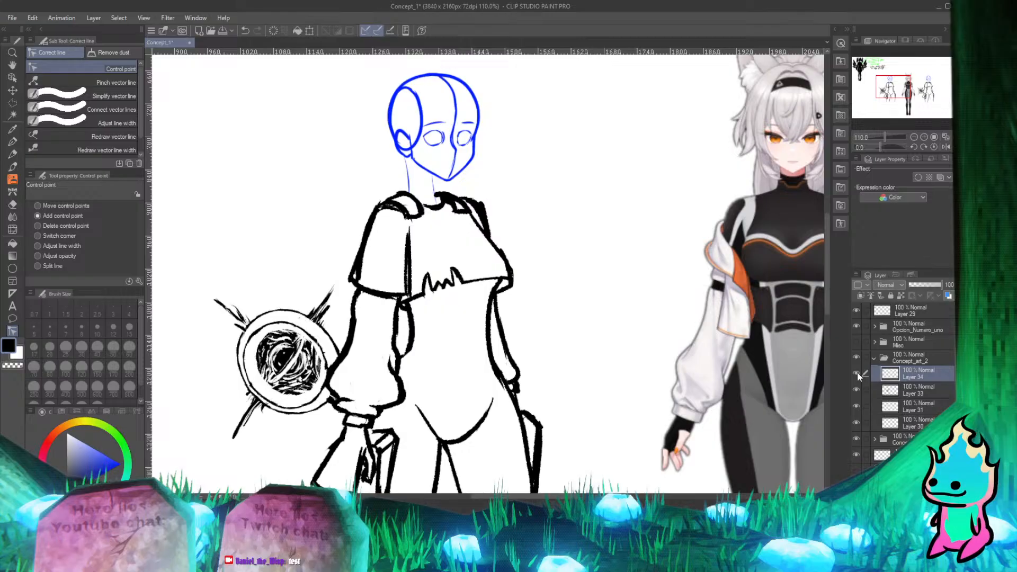
scroll(263, 363, "up", 1)
scroll(239, 354, "up", 4)
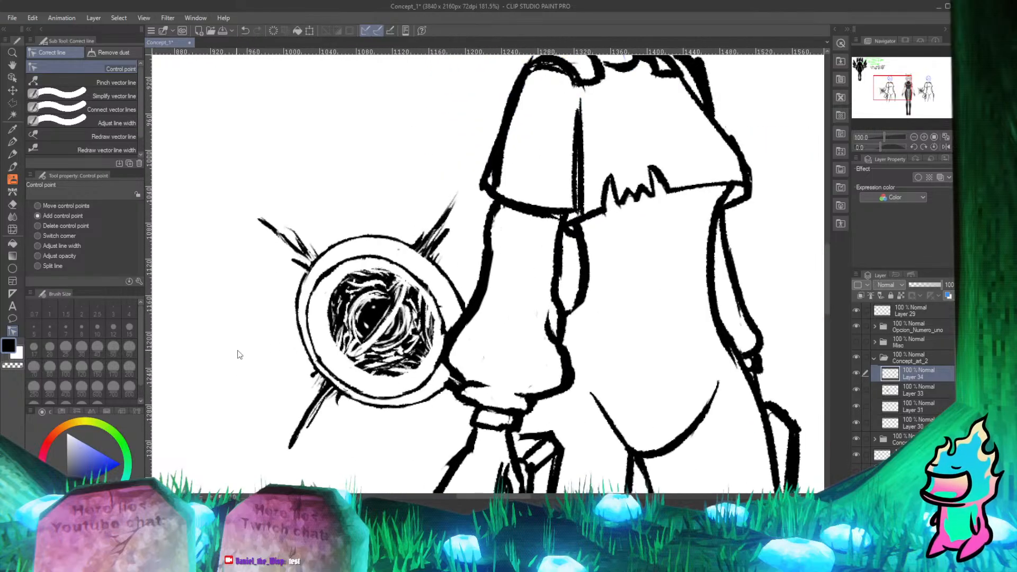
left_click(19, 143)
scroll(411, 244, "down", 4)
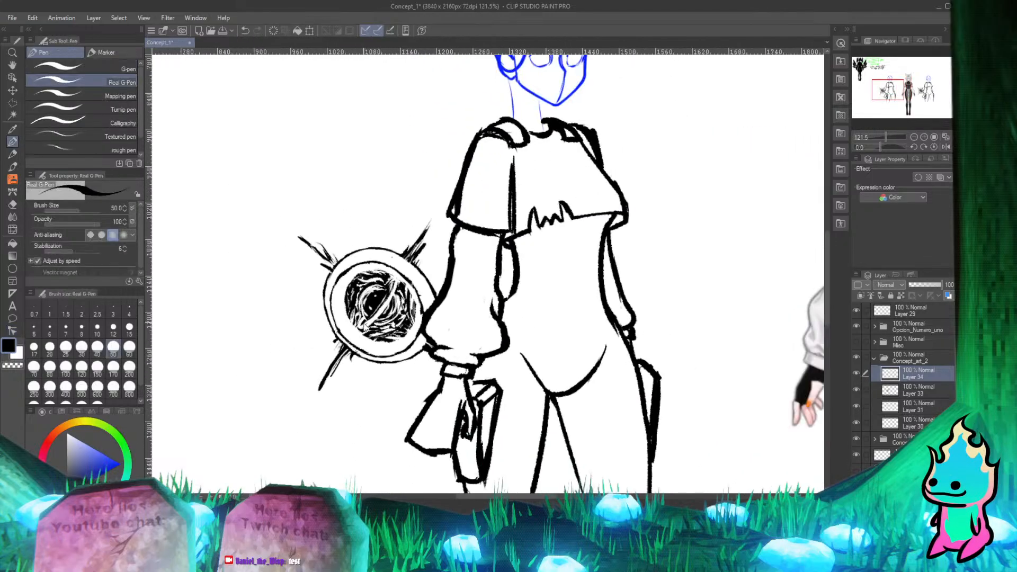
scroll(394, 307, "up", 6)
scroll(394, 306, "down", 4)
scroll(417, 295, "up", 6)
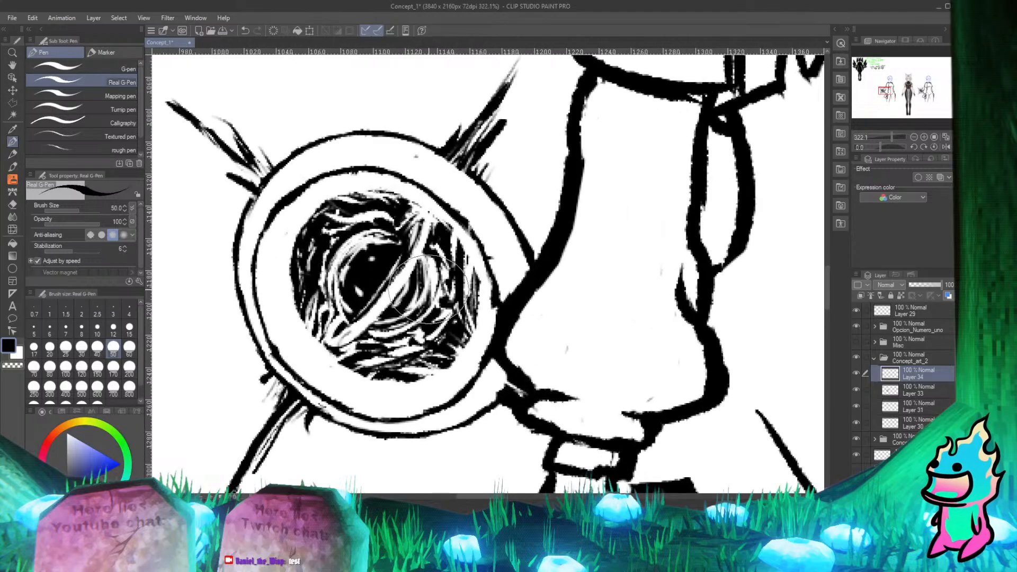
scroll(356, 242, "down", 4)
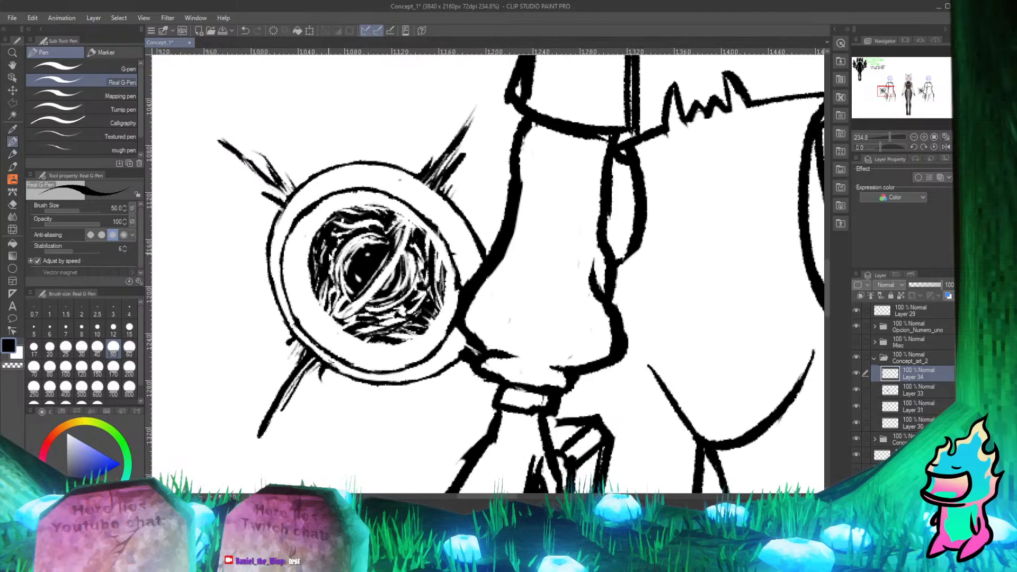
scroll(371, 265, "up", 4)
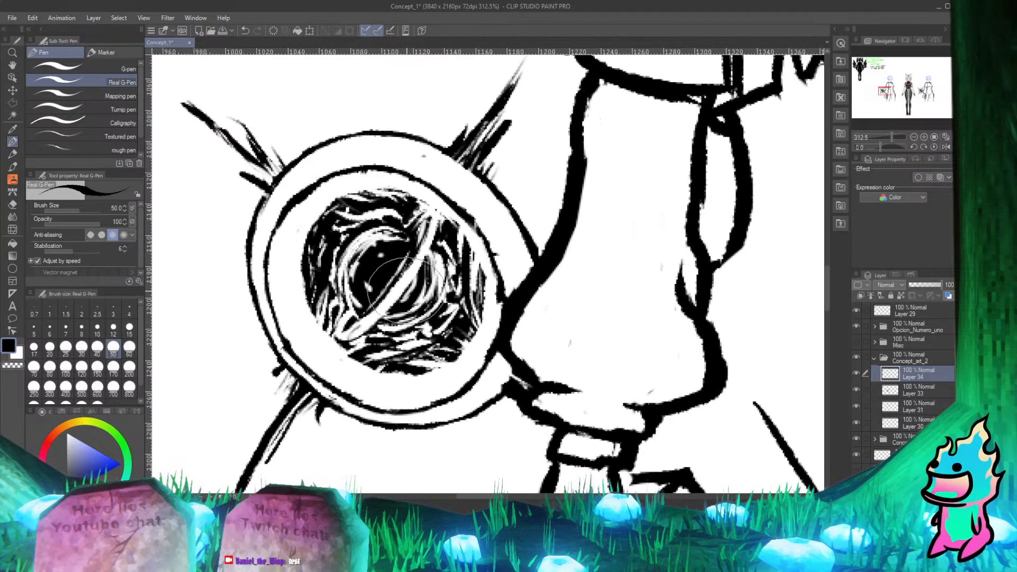
Step: Erase part of Layer 34 over the black-hole device with the Hard eraser at size 30 and delete the layer
left_click(12, 207)
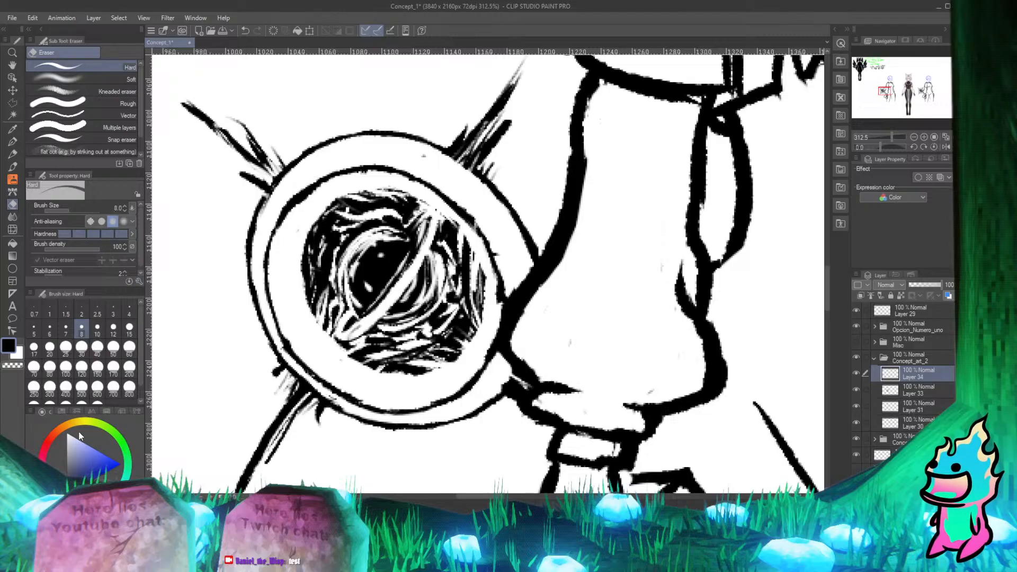
left_click(86, 352)
mouse_move(349, 228)
left_mouse_down()
mouse_move(322, 275)
mouse_move(336, 302)
mouse_move(309, 304)
mouse_move(309, 327)
mouse_move(260, 269)
mouse_move(296, 206)
mouse_move(413, 369)
mouse_move(530, 343)
left_mouse_up()
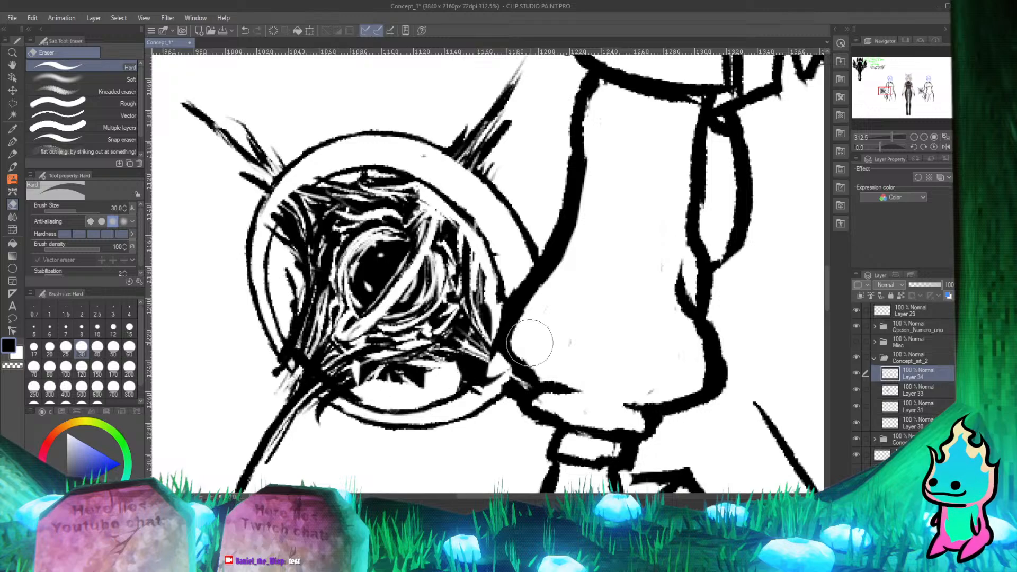
key("Delete")
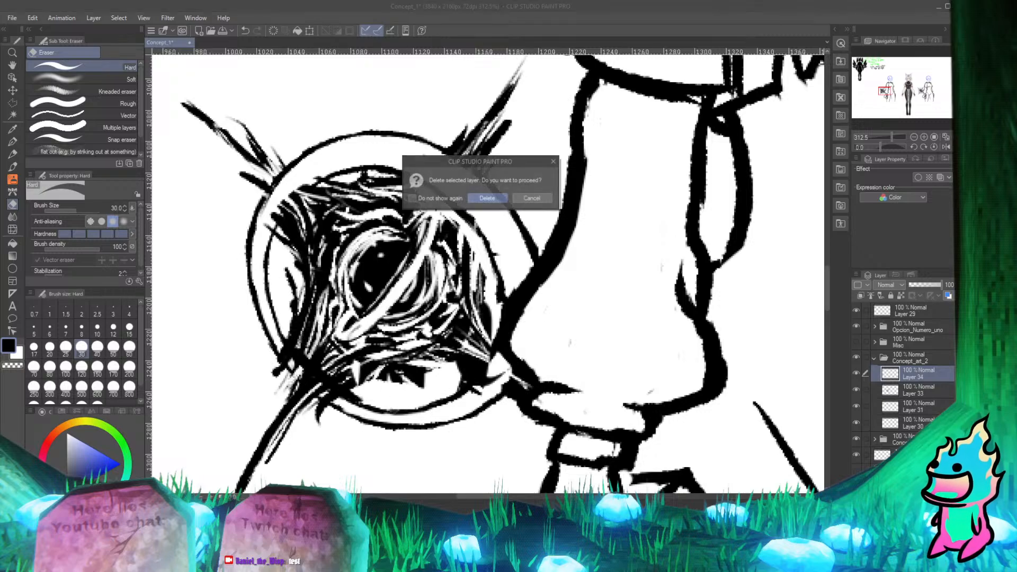
left_click(489, 198)
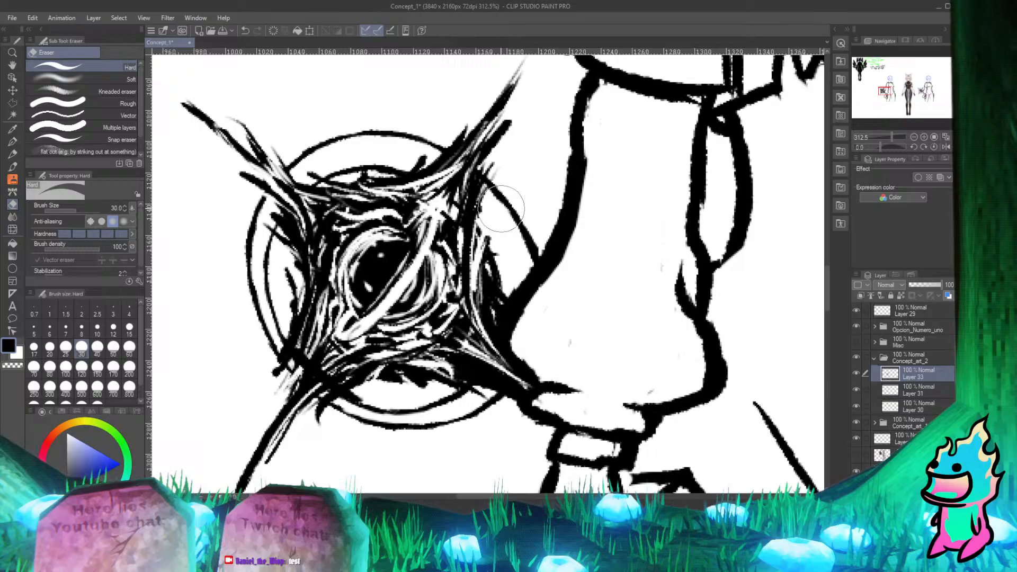
Step: Check Layer 33 by toggling its visibility and hide the white background so the canvas is transparent
left_click(857, 374)
left_click(859, 374)
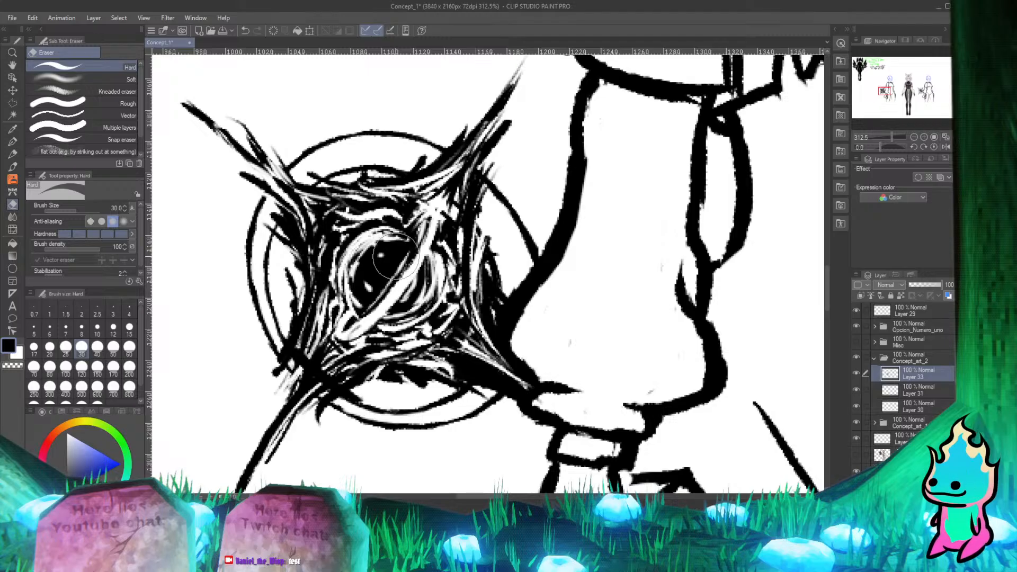
scroll(903, 382, "down", 5)
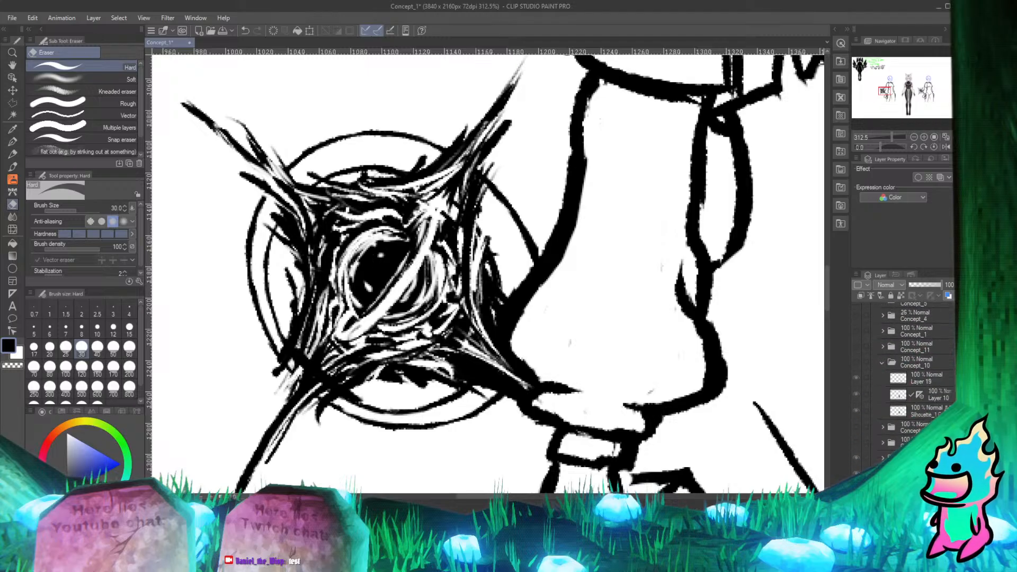
left_click(856, 484)
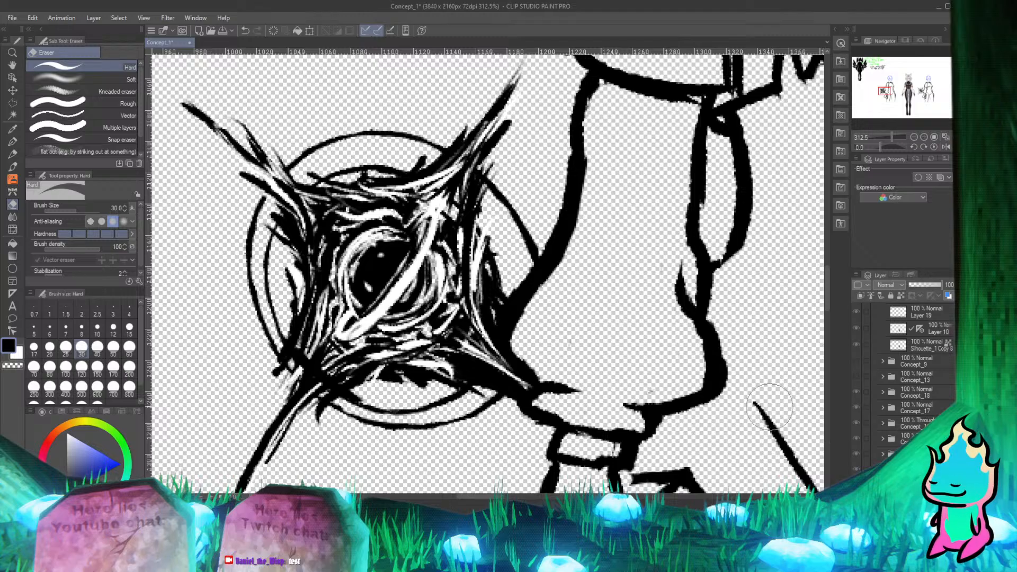
Step: Erase the black-hole swirl and its spiky rays from Layer 33, undoing and redoing the strokes that cut into the ring
mouse_move(398, 253)
left_mouse_down()
mouse_move(353, 250)
mouse_move(417, 258)
mouse_move(410, 333)
mouse_move(402, 311)
mouse_move(371, 299)
mouse_move(317, 231)
mouse_move(300, 262)
mouse_move(313, 208)
mouse_move(282, 229)
mouse_move(296, 184)
mouse_move(254, 142)
mouse_move(263, 134)
mouse_move(265, 164)
mouse_move(218, 114)
mouse_move(228, 84)
left_mouse_up()
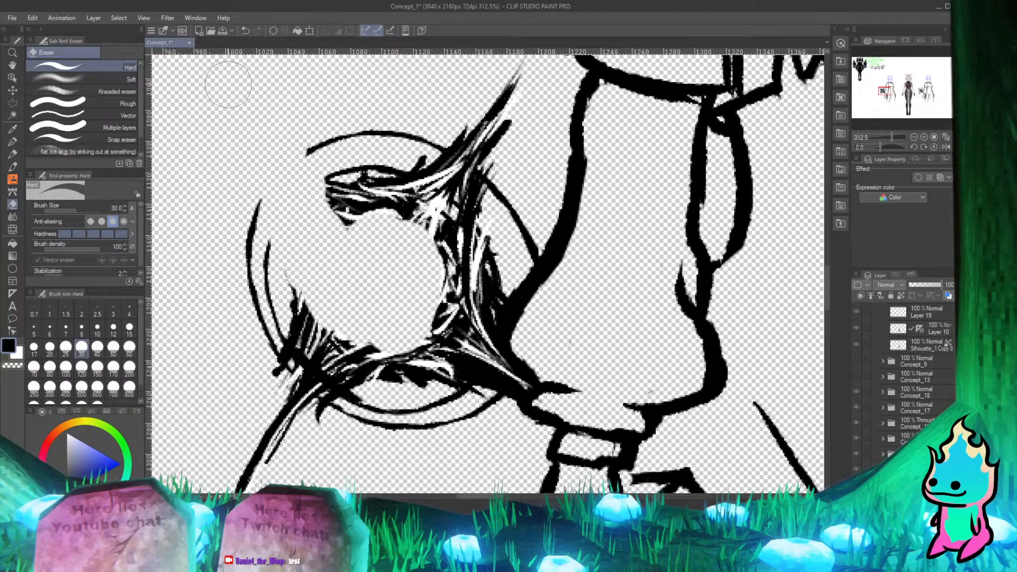
mouse_move(365, 185)
left_mouse_down()
mouse_move(332, 202)
mouse_move(345, 224)
mouse_move(374, 204)
mouse_move(335, 217)
mouse_move(335, 197)
mouse_move(346, 218)
mouse_move(368, 189)
mouse_move(391, 207)
mouse_move(412, 206)
mouse_move(432, 166)
mouse_move(431, 179)
mouse_move(470, 156)
mouse_move(488, 109)
mouse_move(520, 98)
mouse_move(520, 75)
left_mouse_up()
key("ctrl+z")
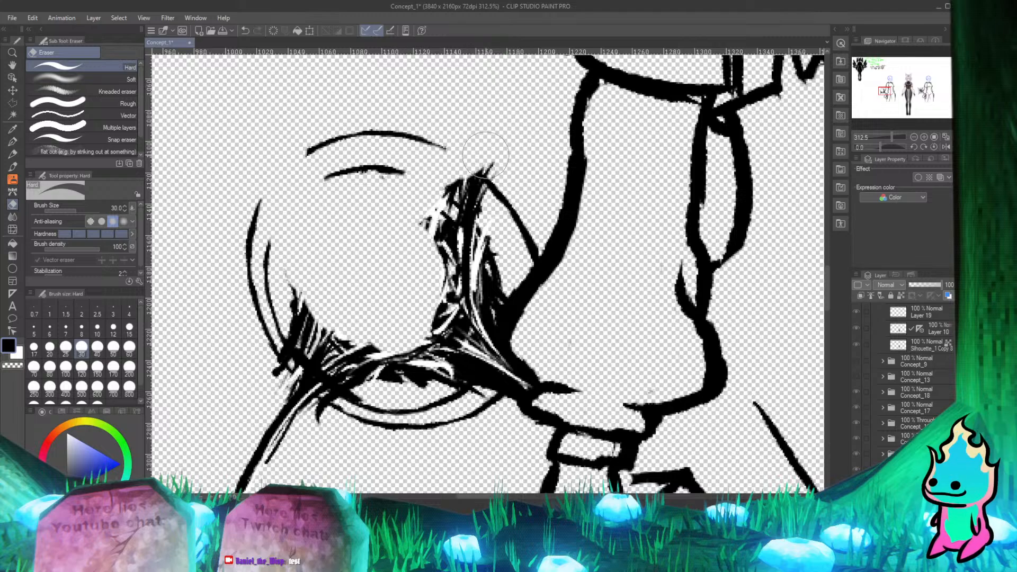
mouse_move(471, 171)
left_mouse_down()
mouse_move(480, 162)
mouse_move(475, 216)
left_mouse_up()
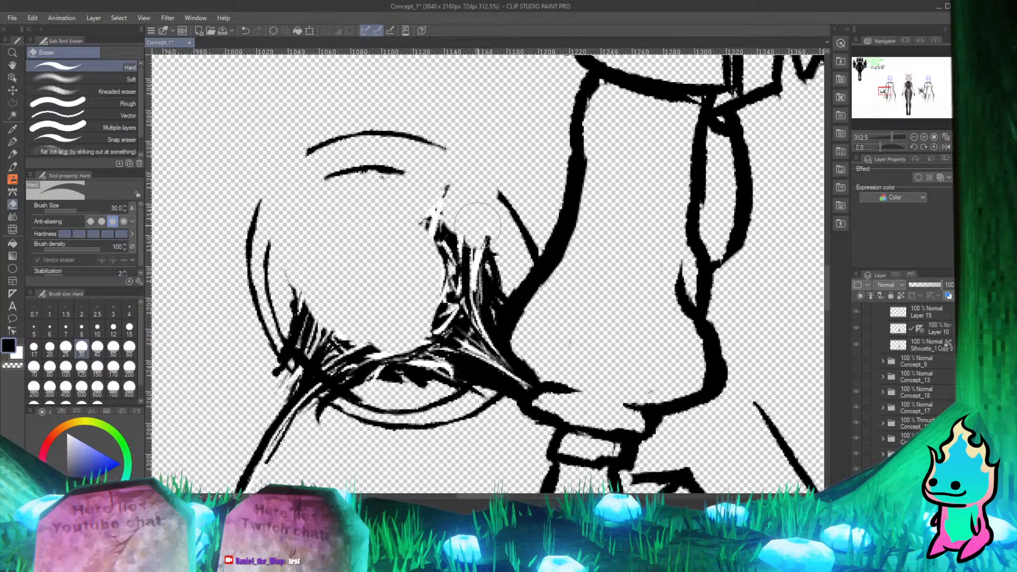
key("ctrl+z")
mouse_move(482, 162)
left_mouse_down()
mouse_move(477, 200)
mouse_move(477, 168)
mouse_move(455, 179)
mouse_move(431, 249)
mouse_move(469, 223)
mouse_move(497, 155)
mouse_move(503, 169)
mouse_move(454, 126)
mouse_move(475, 169)
mouse_move(472, 269)
left_mouse_up()
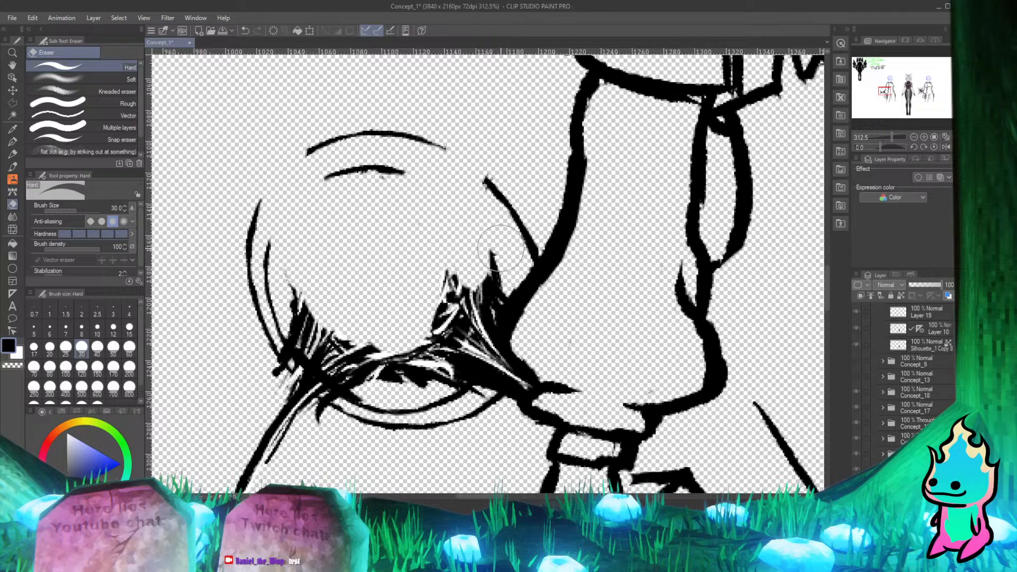
mouse_move(315, 281)
left_mouse_down()
mouse_move(308, 346)
mouse_move(279, 377)
mouse_move(277, 369)
mouse_move(311, 334)
mouse_move(279, 405)
mouse_move(273, 451)
mouse_move(357, 311)
mouse_move(321, 408)
mouse_move(303, 427)
mouse_move(348, 350)
mouse_move(313, 411)
mouse_move(356, 364)
mouse_move(345, 366)
mouse_move(366, 390)
mouse_move(346, 380)
mouse_move(350, 354)
mouse_move(372, 337)
mouse_move(389, 345)
mouse_move(393, 372)
mouse_move(413, 371)
mouse_move(429, 334)
mouse_move(453, 307)
left_mouse_up()
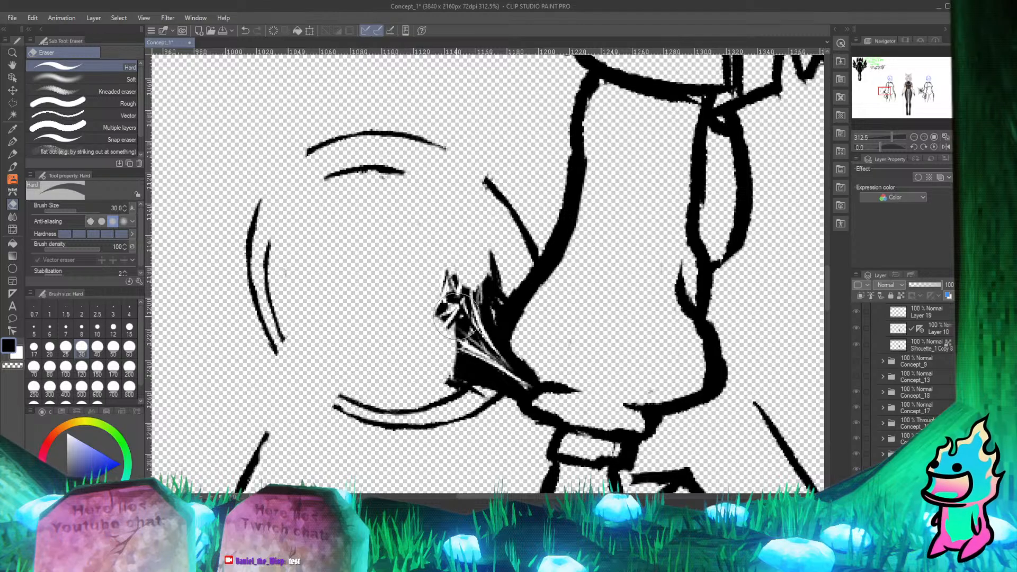
Step: Erase the upper part of the leftover black-hole spikes beside the sleeve outline with the Hard eraser at size 30
scroll(331, 266, "up", 5)
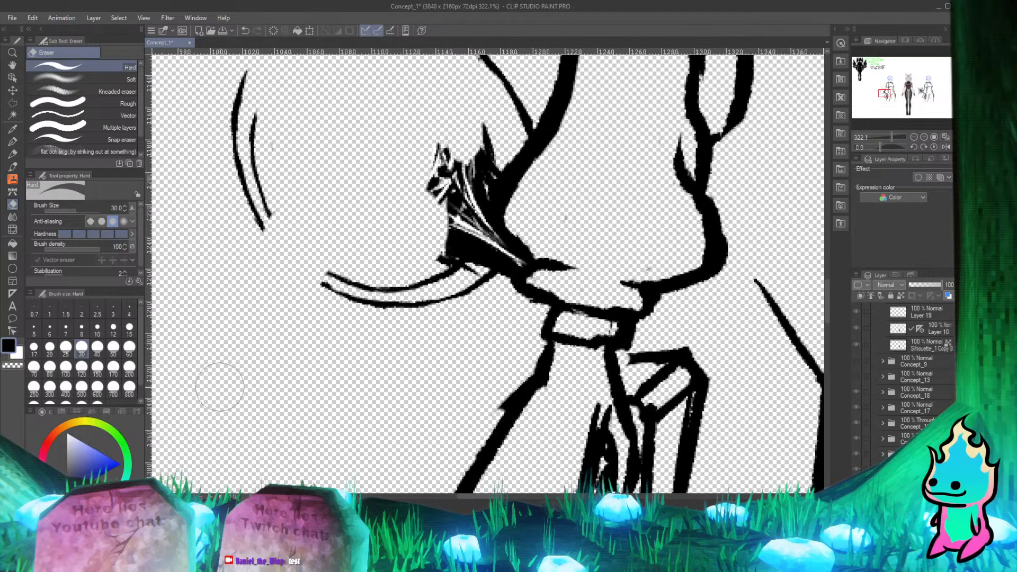
scroll(261, 314, "down", 3)
scroll(448, 185, "up", 4)
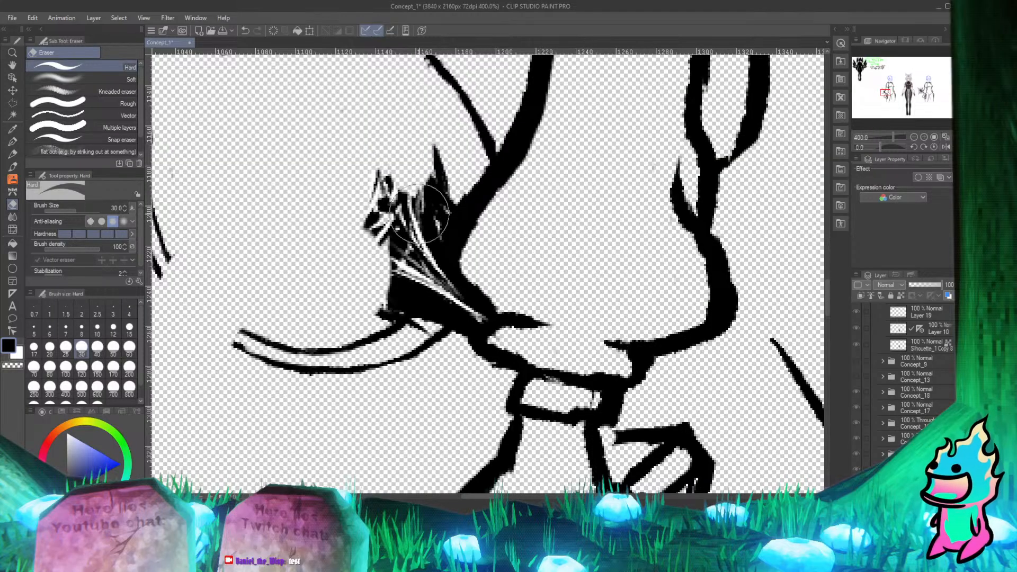
scroll(421, 212, "down", 3)
scroll(302, 212, "up", 5)
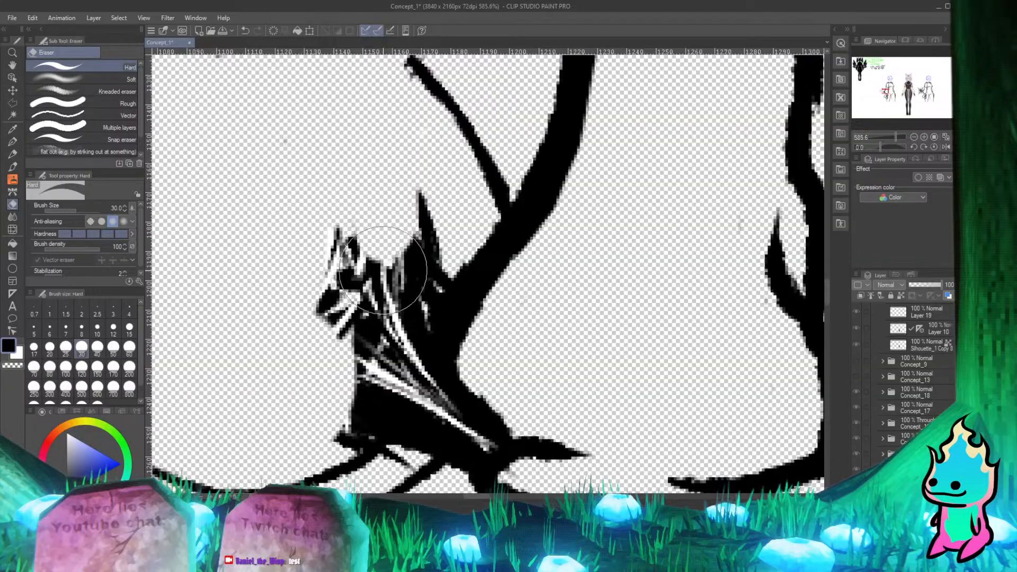
mouse_move(339, 216)
left_mouse_down()
mouse_move(362, 246)
mouse_move(360, 270)
mouse_move(416, 192)
mouse_move(418, 235)
mouse_move(497, 187)
mouse_move(419, 268)
mouse_move(445, 248)
mouse_move(416, 292)
mouse_move(444, 250)
mouse_move(424, 286)
mouse_move(448, 258)
mouse_move(408, 332)
mouse_move(452, 249)
mouse_move(407, 331)
mouse_move(421, 256)
mouse_move(372, 361)
mouse_move(361, 340)
mouse_move(338, 352)
mouse_move(349, 373)
mouse_move(353, 427)
left_mouse_up()
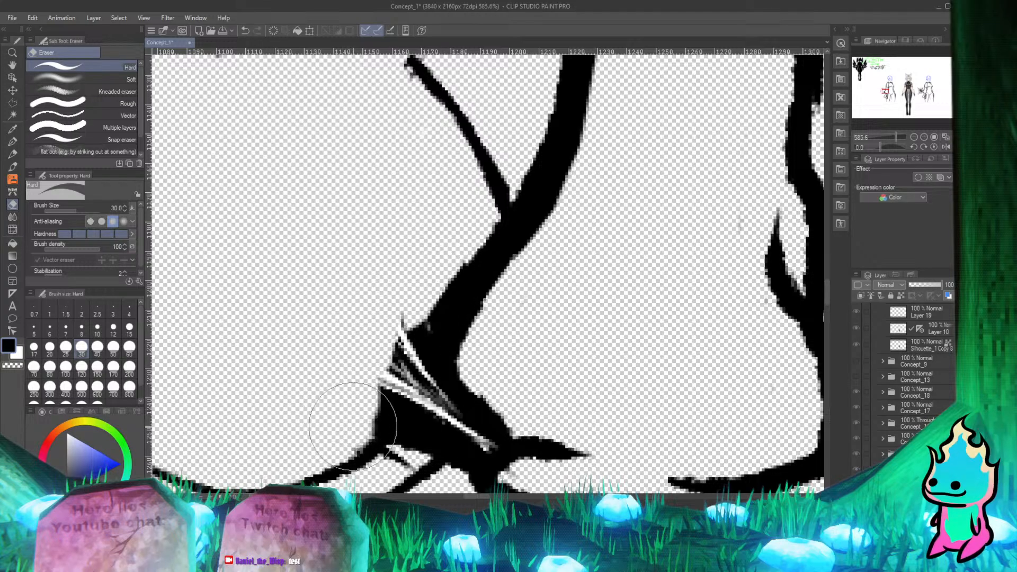
scroll(520, 143, "down", 8)
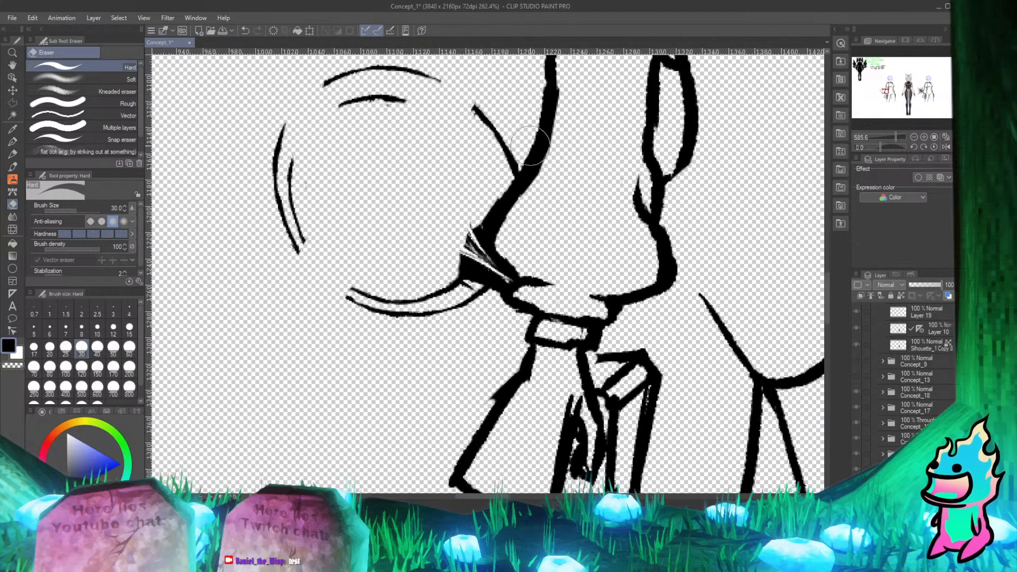
Step: Erase the remaining black wedge and white rays between the lower ring arcs and the sleeve cuff, leaving a clean sleeve outline
scroll(516, 151, "up", 8)
scroll(451, 327, "up", 6)
scroll(383, 207, "down", 7)
scroll(378, 215, "up", 3)
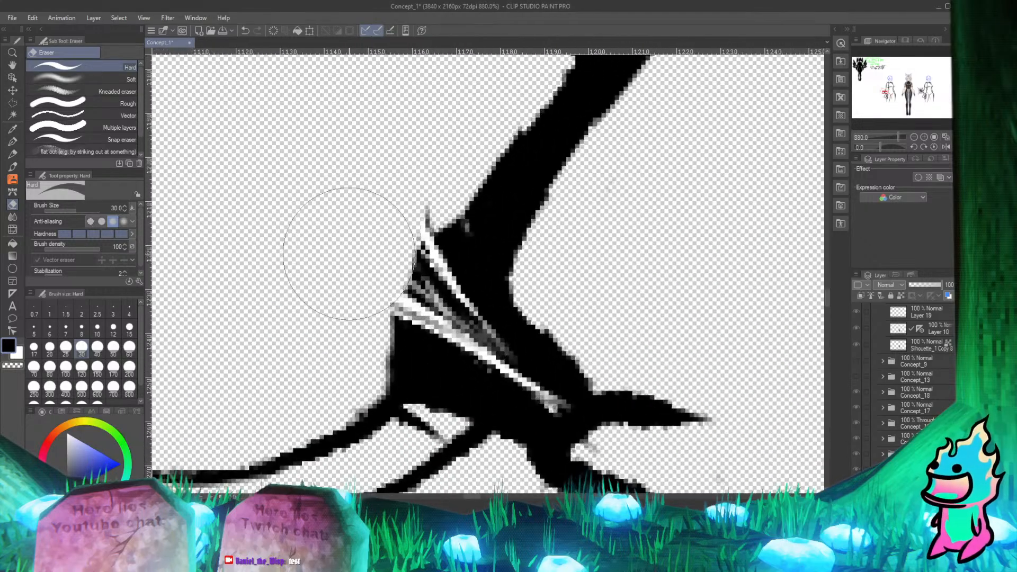
mouse_move(350, 253)
left_mouse_down()
mouse_move(399, 329)
mouse_move(386, 362)
mouse_move(404, 281)
mouse_move(420, 300)
mouse_move(415, 219)
mouse_move(461, 149)
mouse_move(435, 226)
mouse_move(442, 187)
mouse_move(451, 243)
mouse_move(454, 187)
mouse_move(456, 231)
mouse_move(450, 184)
mouse_move(431, 261)
mouse_move(489, 148)
mouse_move(481, 173)
mouse_move(434, 199)
mouse_move(460, 187)
mouse_move(440, 204)
mouse_move(454, 209)
mouse_move(446, 187)
mouse_move(442, 325)
mouse_move(422, 321)
mouse_move(425, 414)
mouse_move(435, 415)
mouse_move(437, 335)
mouse_move(422, 353)
mouse_move(429, 334)
mouse_move(465, 339)
mouse_move(442, 326)
mouse_move(433, 302)
mouse_move(455, 365)
mouse_move(454, 344)
left_mouse_up()
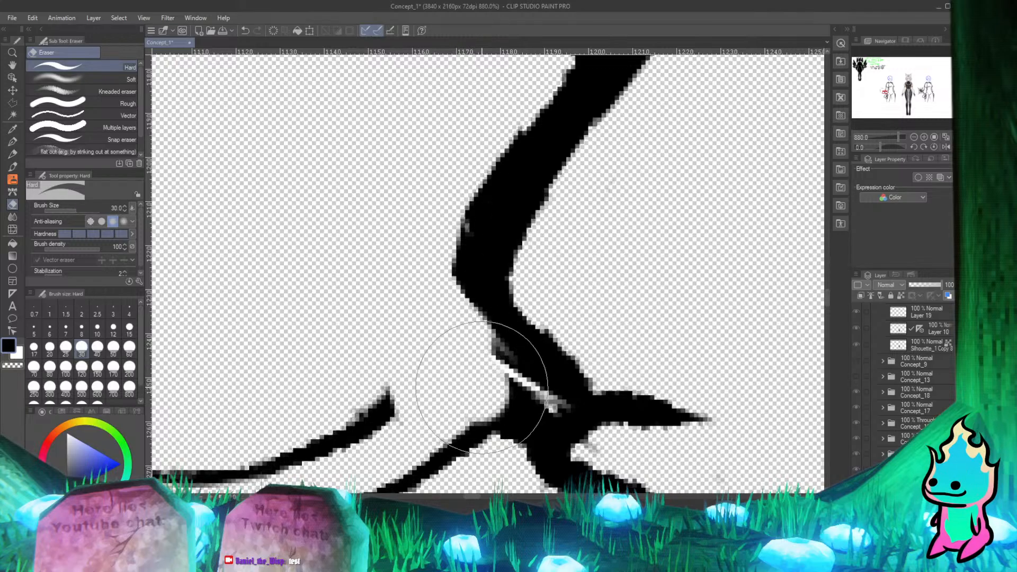
mouse_move(482, 387)
left_mouse_down()
mouse_move(509, 376)
mouse_move(500, 404)
mouse_move(517, 409)
mouse_move(511, 416)
left_mouse_up()
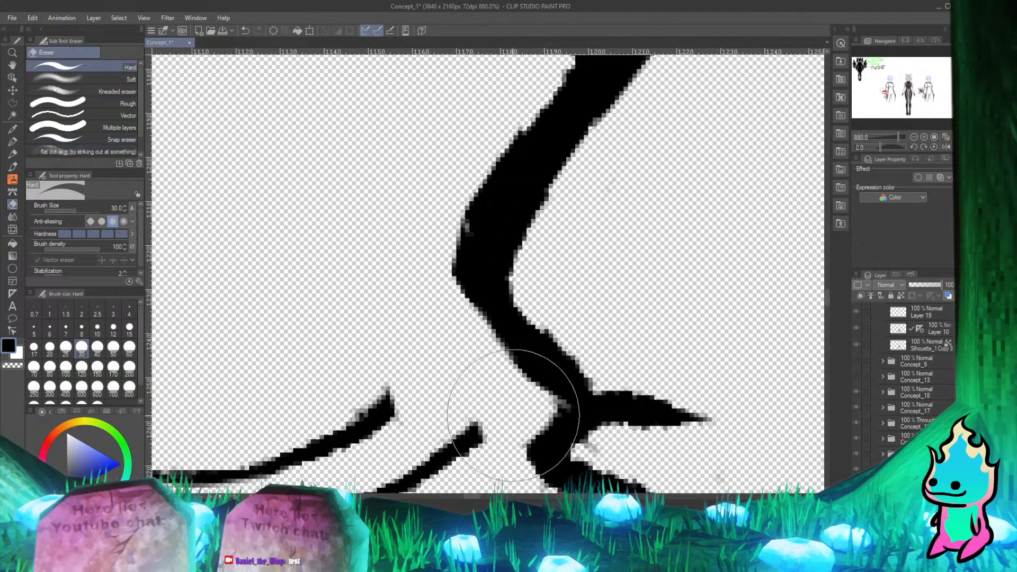
Step: Choose the Real G-Pen at size 50 and show the white background behind the line art again
left_click(12, 142)
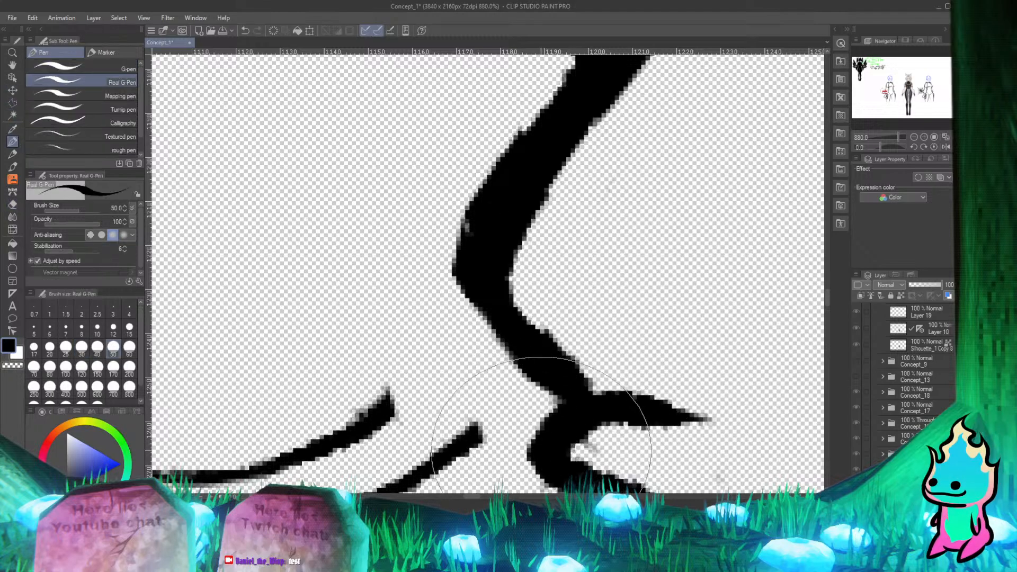
scroll(435, 335, "down", 10)
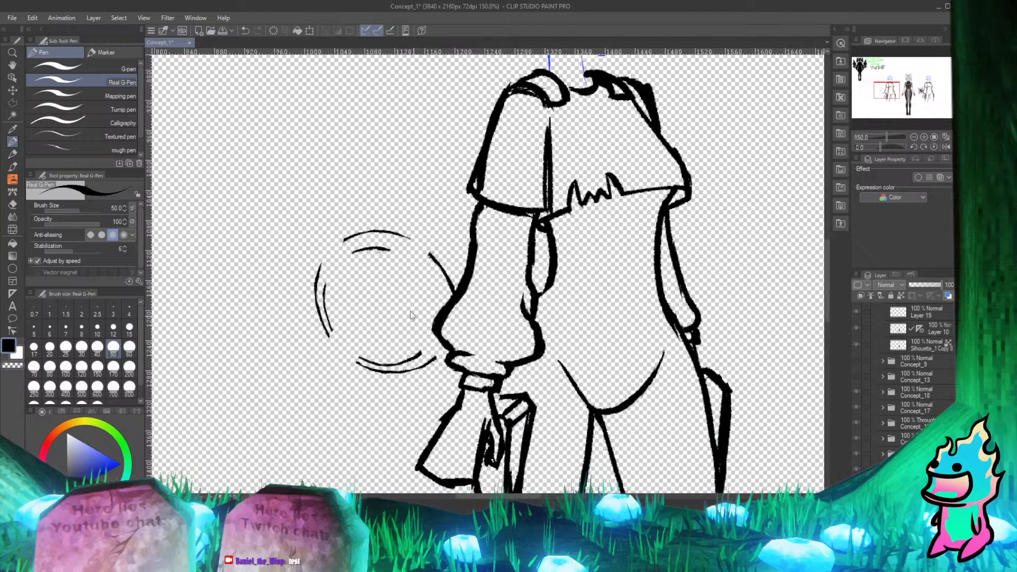
scroll(400, 302, "up", 5)
scroll(400, 310, "up", 1)
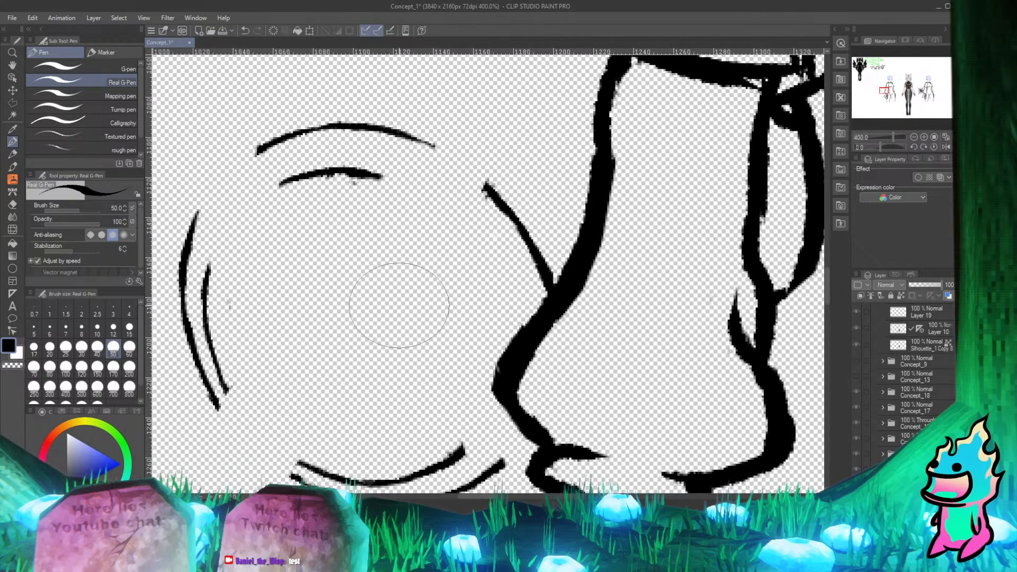
key("e")
key("p")
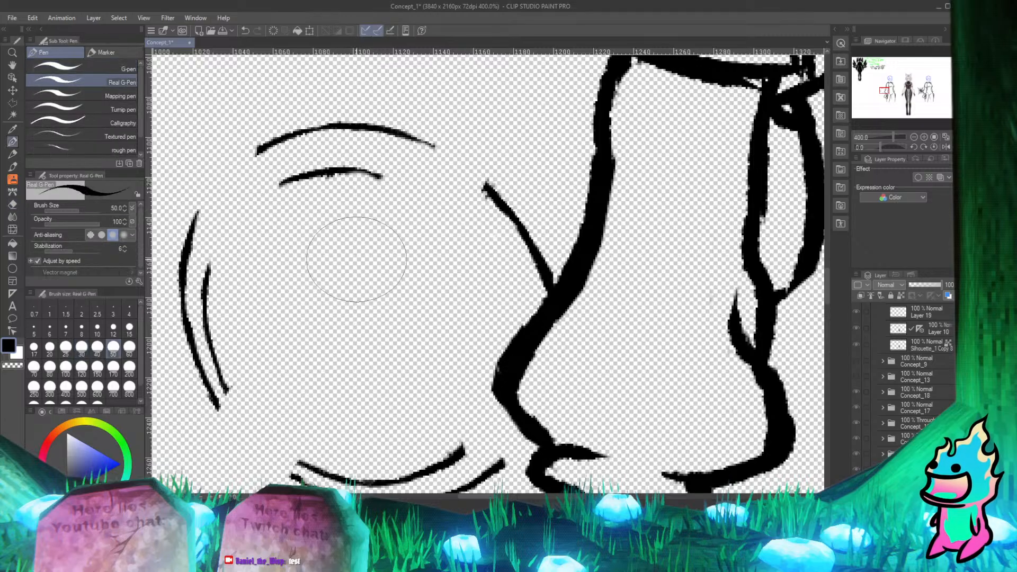
key("e")
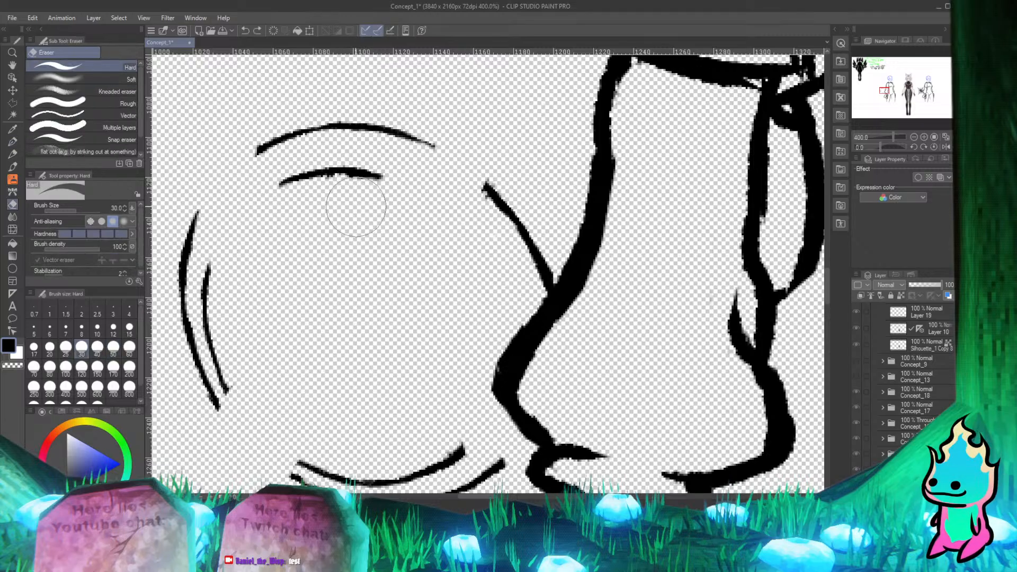
key("p")
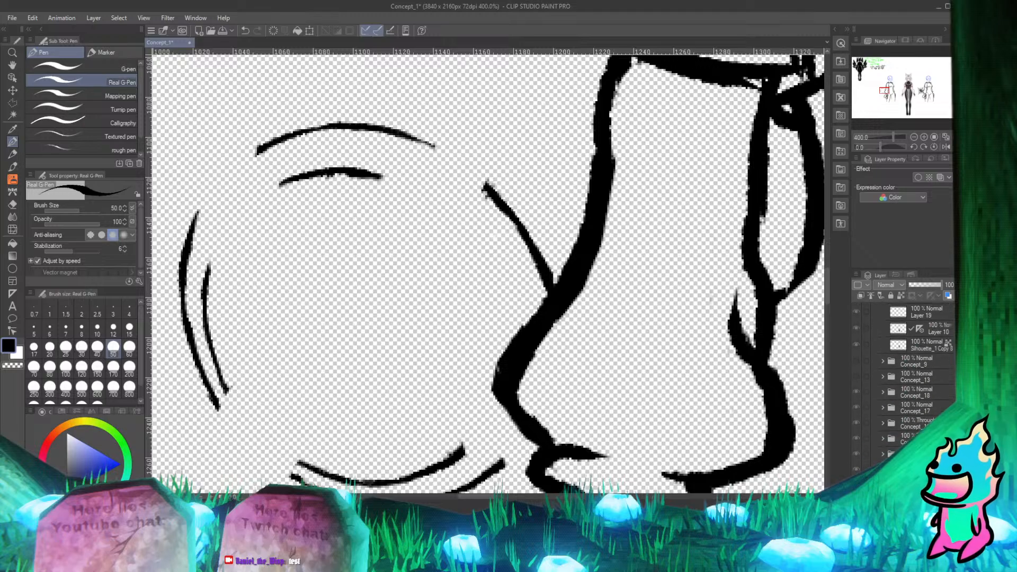
left_click(857, 485)
scroll(906, 371, "up", 10)
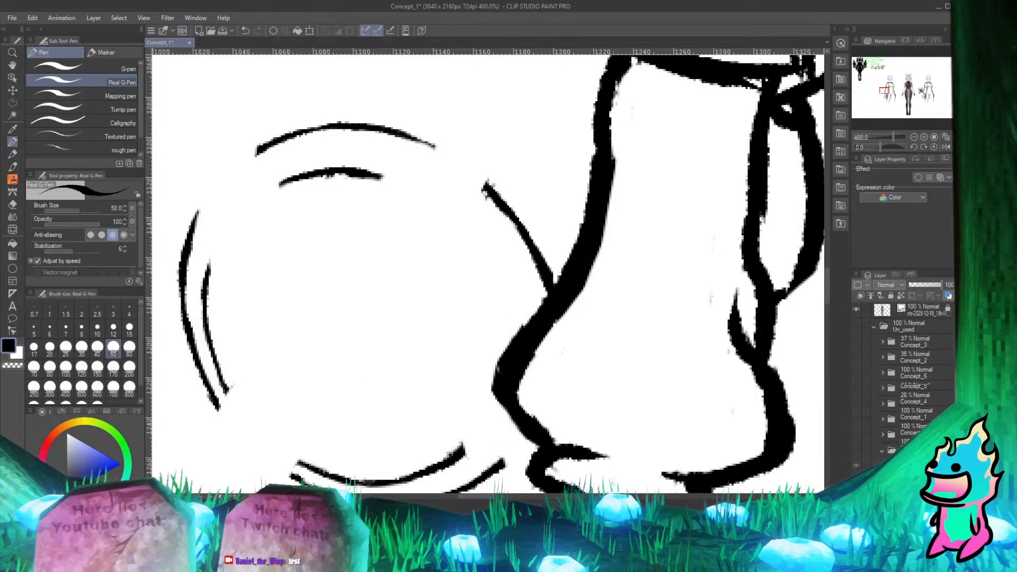
scroll(906, 371, "up", 2)
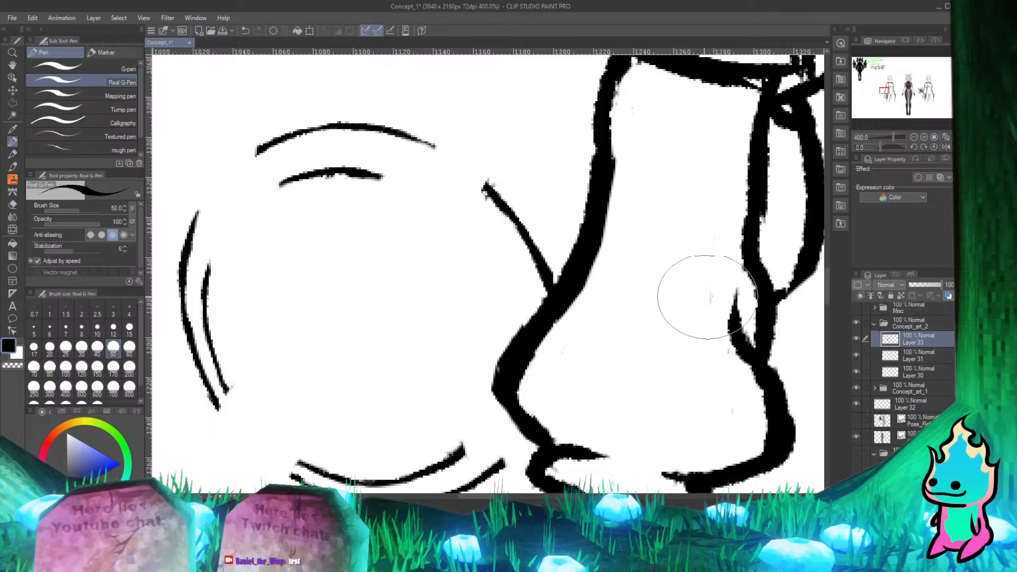
key("e")
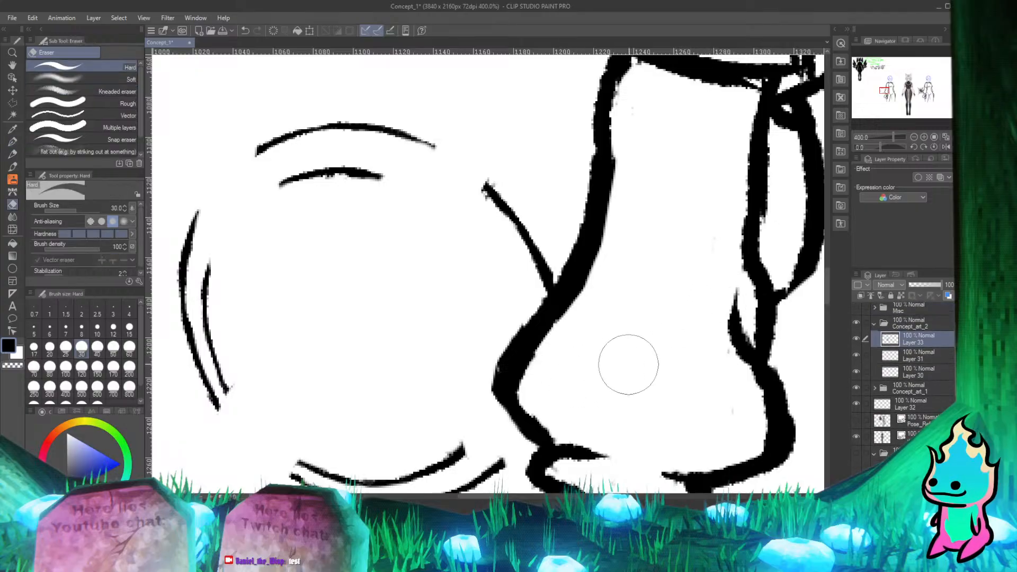
key("p")
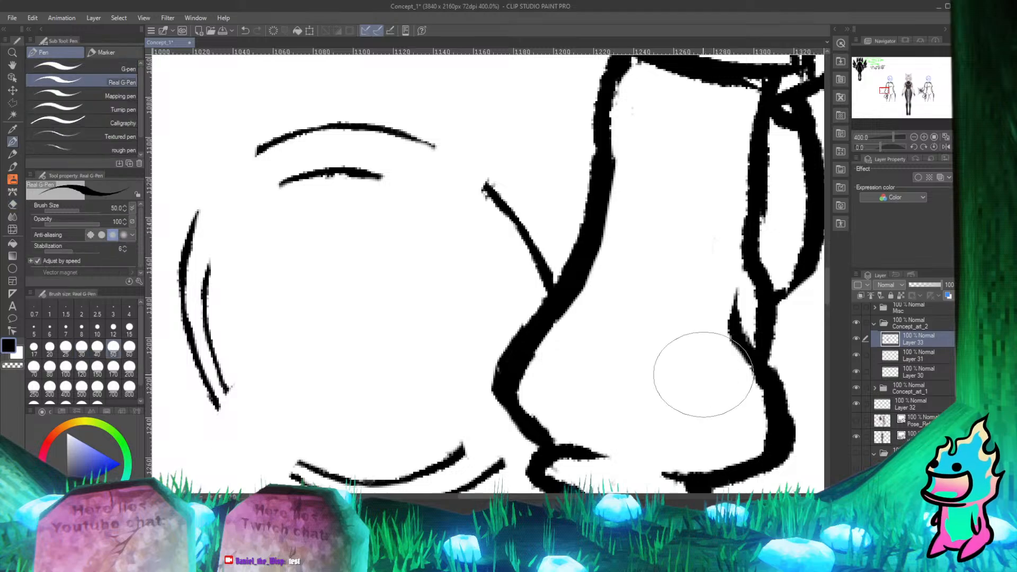
key("e")
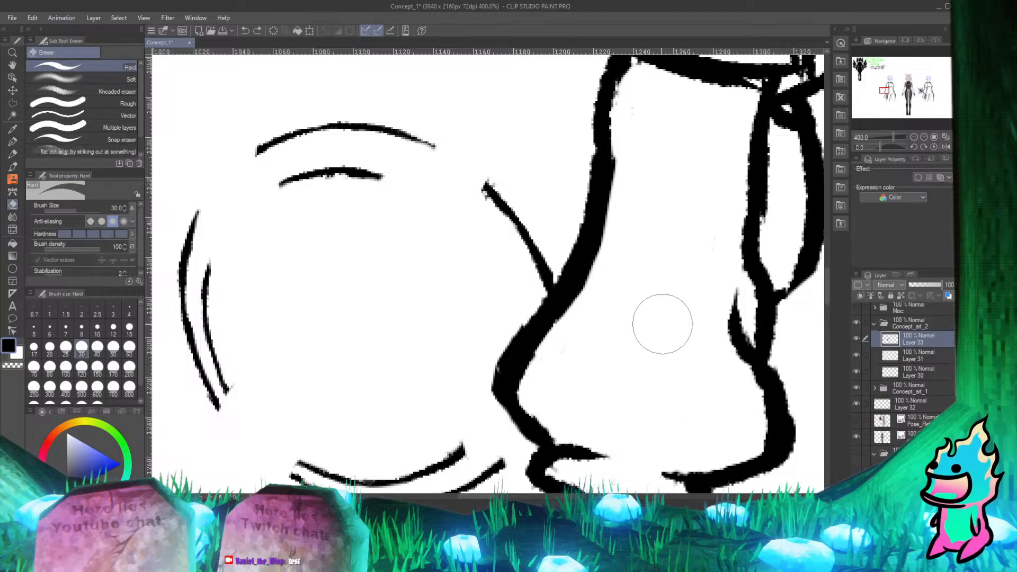
key("p")
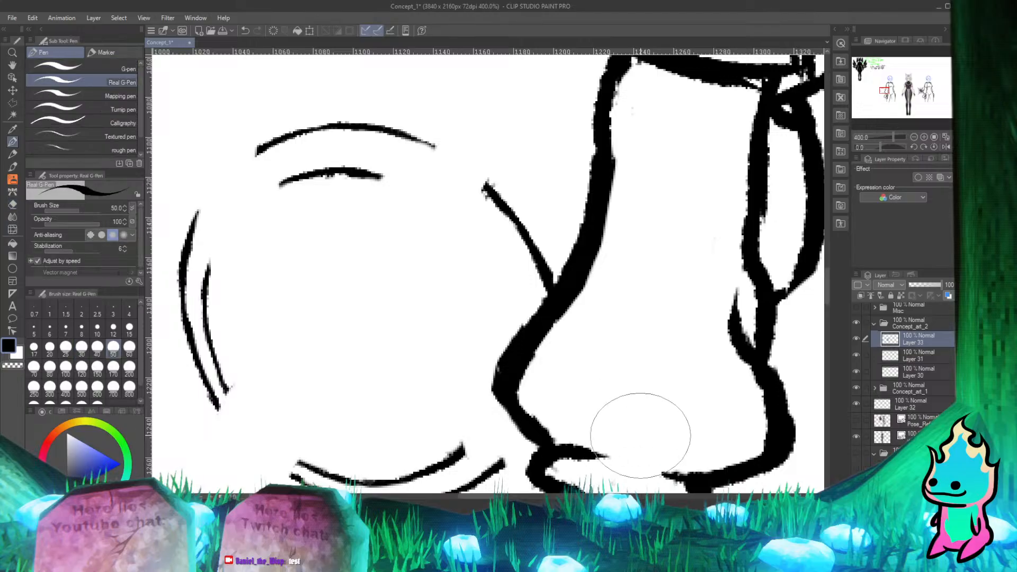
key("e")
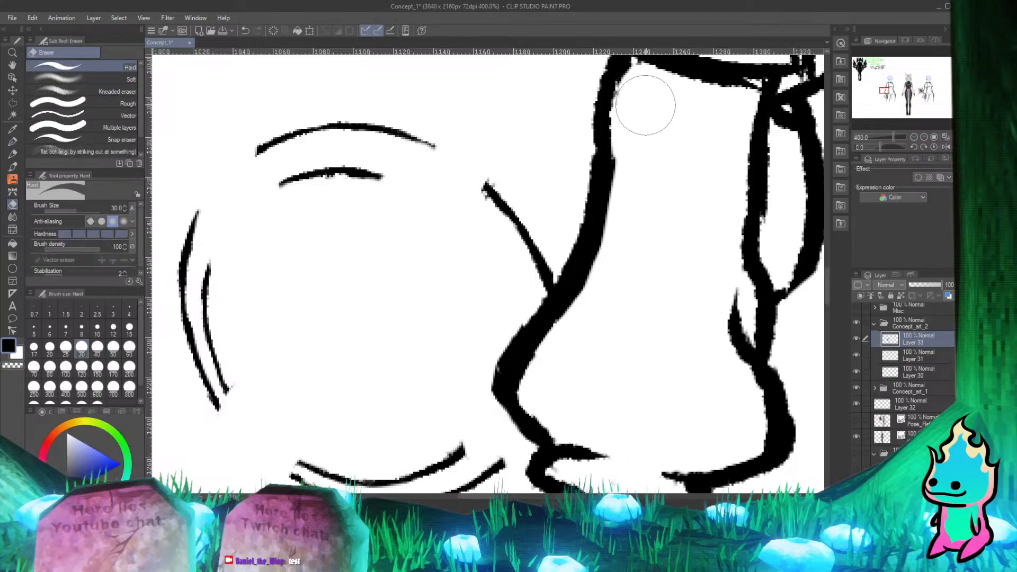
key("p")
scroll(636, 176, "down", 12)
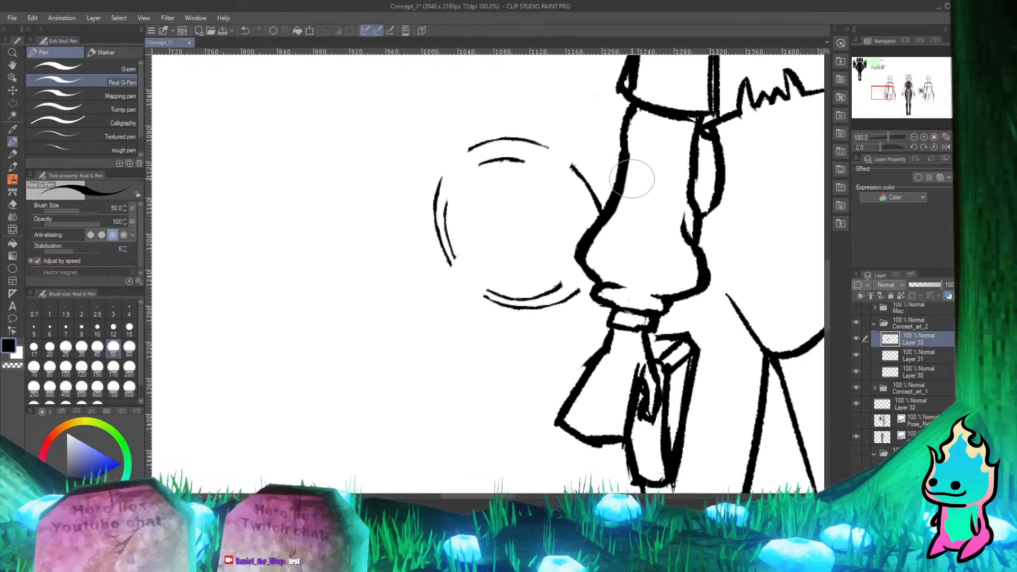
scroll(648, 270, "up", 15)
key("e")
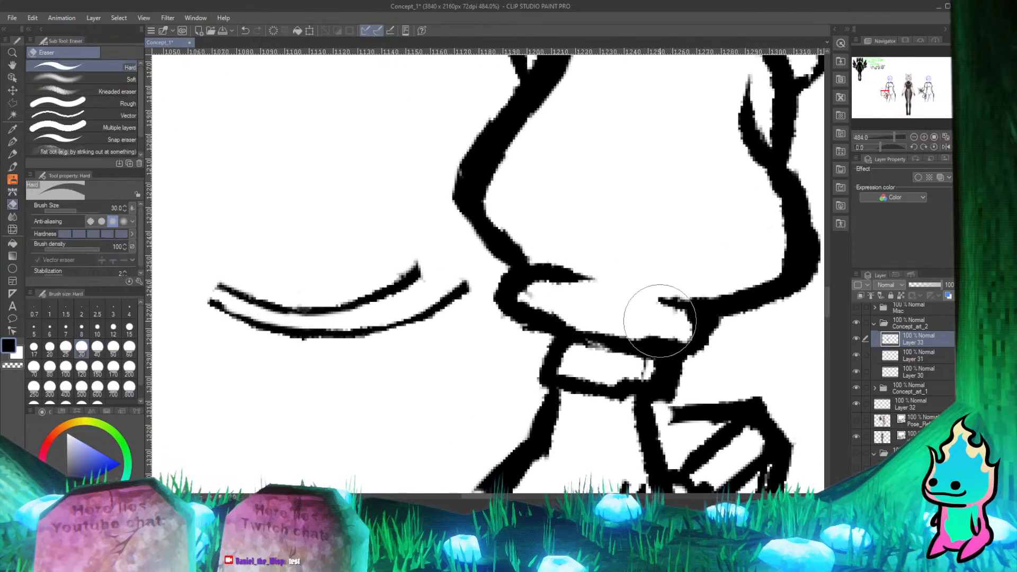
key("p")
key("e")
key("p")
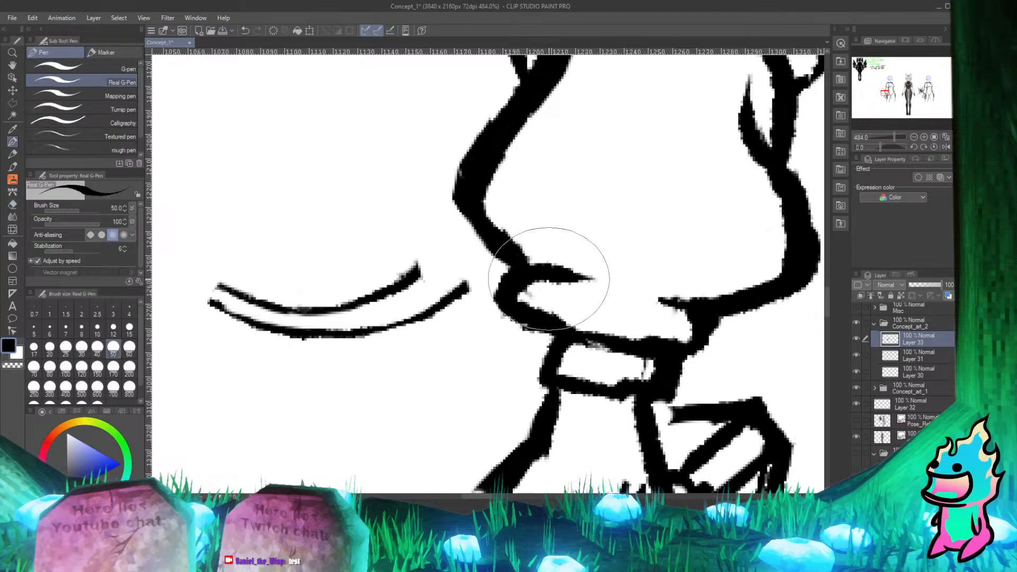
scroll(547, 303, "down", 12)
scroll(384, 244, "up", 10)
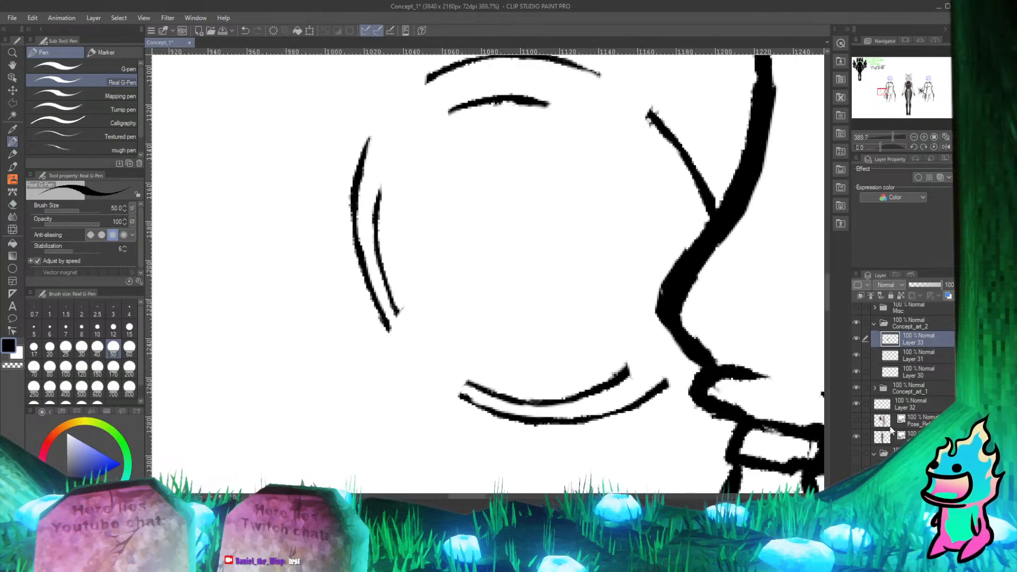
Step: Show the shaded pose reference layer and examine how its ring lines up with the sketched arcs and the sleeve
left_click(857, 421)
scroll(455, 291, "down", 2)
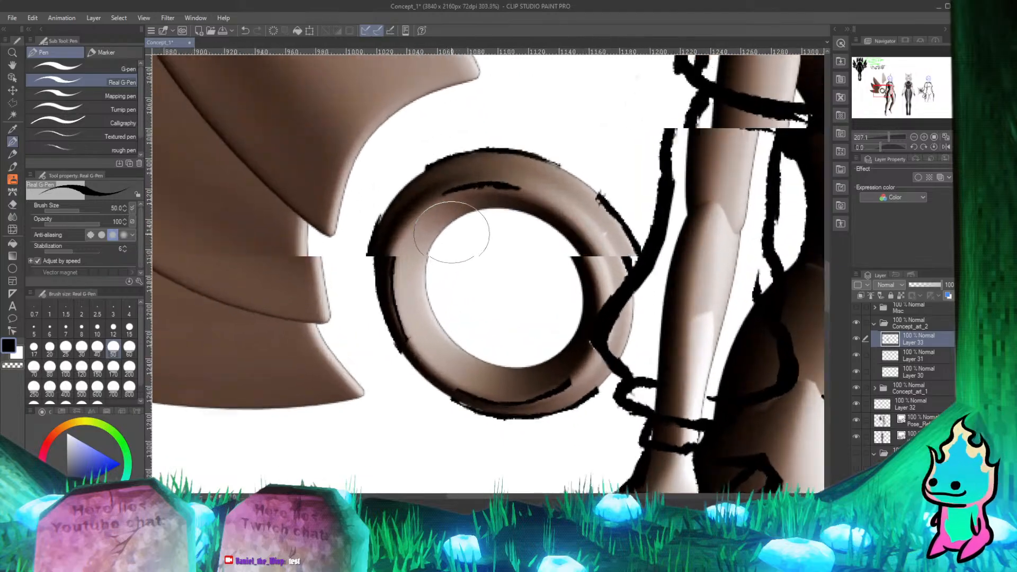
scroll(451, 233, "up", 3)
scroll(445, 255, "down", 2)
scroll(461, 297, "up", 4)
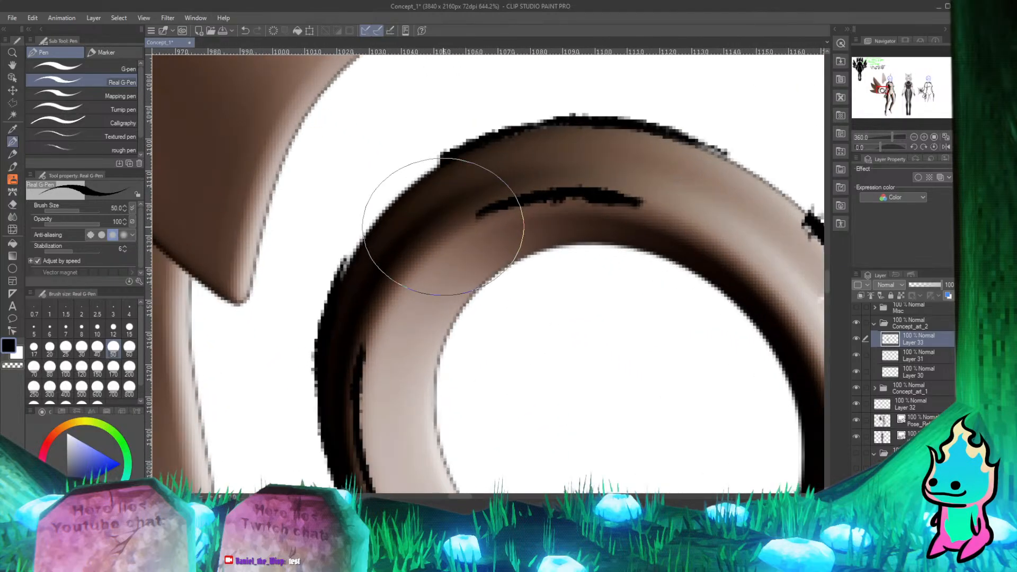
scroll(443, 226, "down", 3)
scroll(440, 329, "up", 2)
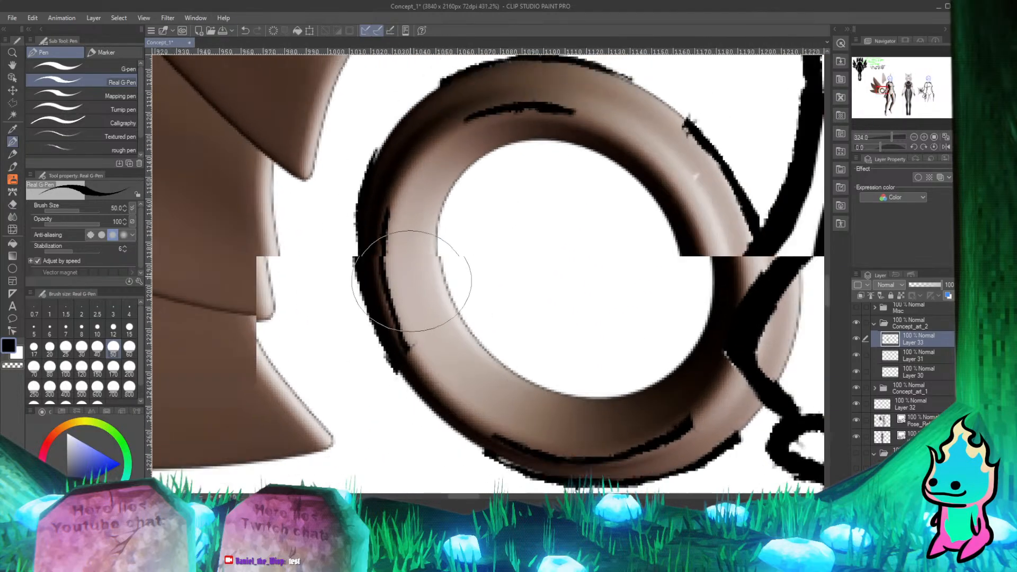
scroll(416, 207, "down", 2)
scroll(435, 238, "up", 3)
scroll(563, 318, "down", 2)
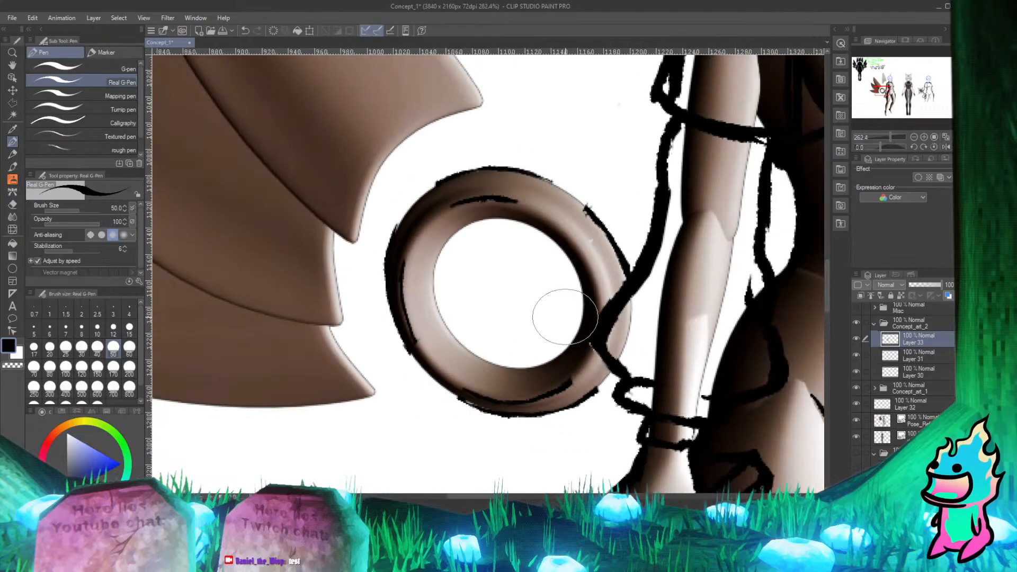
scroll(595, 318, "up", 4)
scroll(617, 346, "down", 1)
scroll(609, 323, "up", 1)
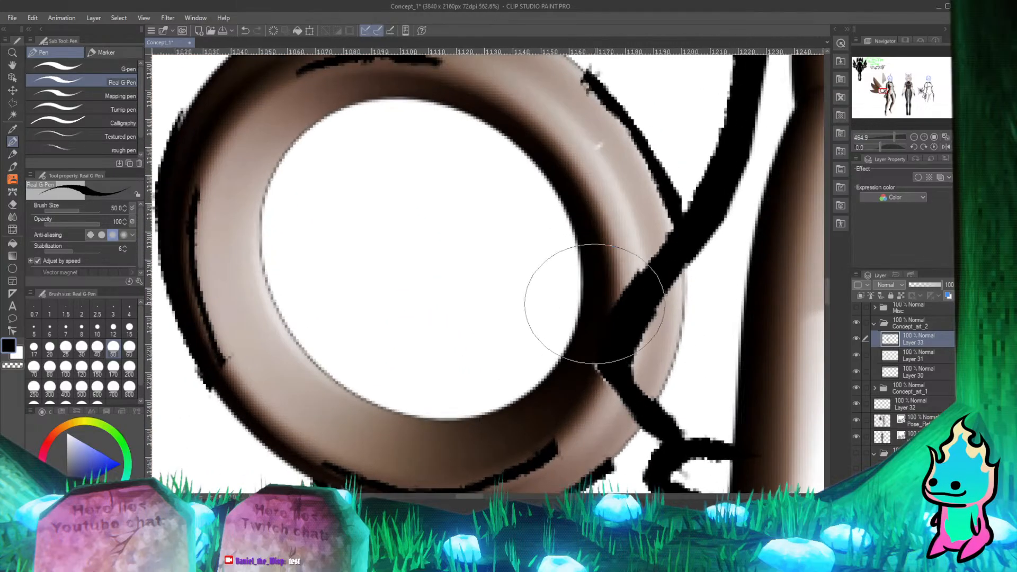
scroll(461, 255, "down", 2)
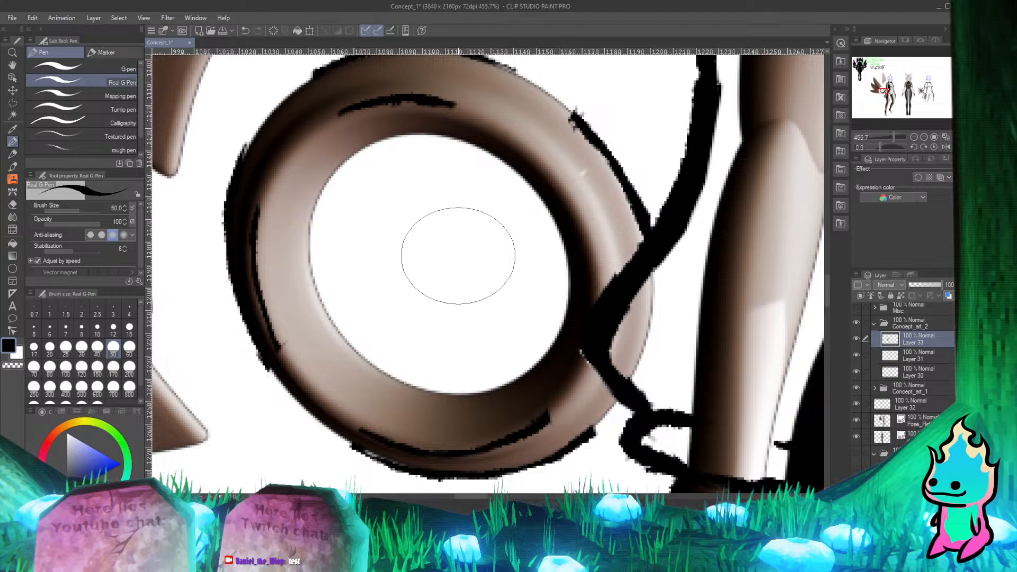
Step: Touch up the sleeve outline's corner over the ring with the Hard eraser and hide the pose reference layer
key("e")
mouse_move(581, 382)
left_mouse_down()
mouse_move(582, 373)
mouse_move(615, 384)
mouse_move(570, 382)
left_mouse_up()
key("p")
key("e")
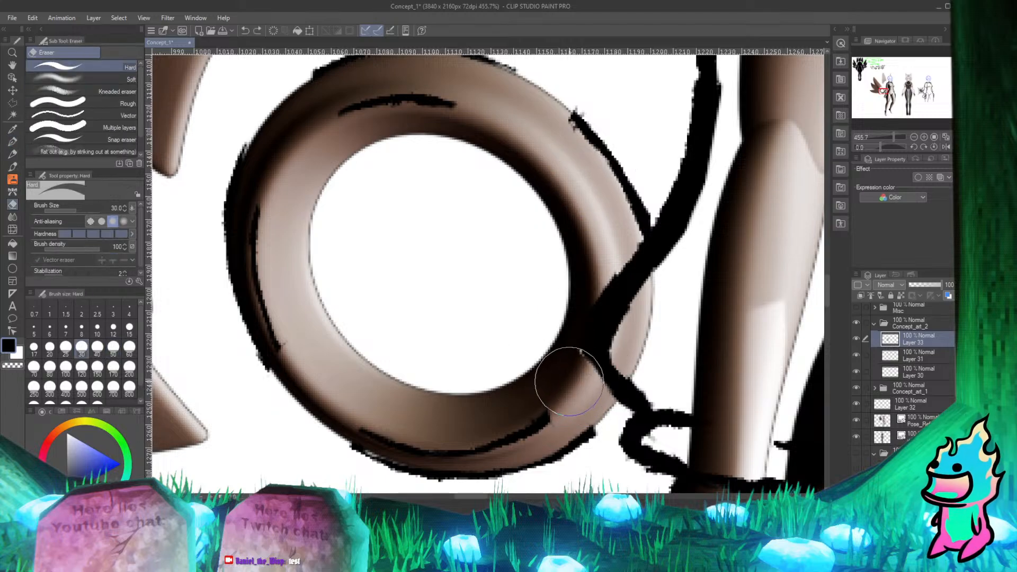
key("p")
key("e")
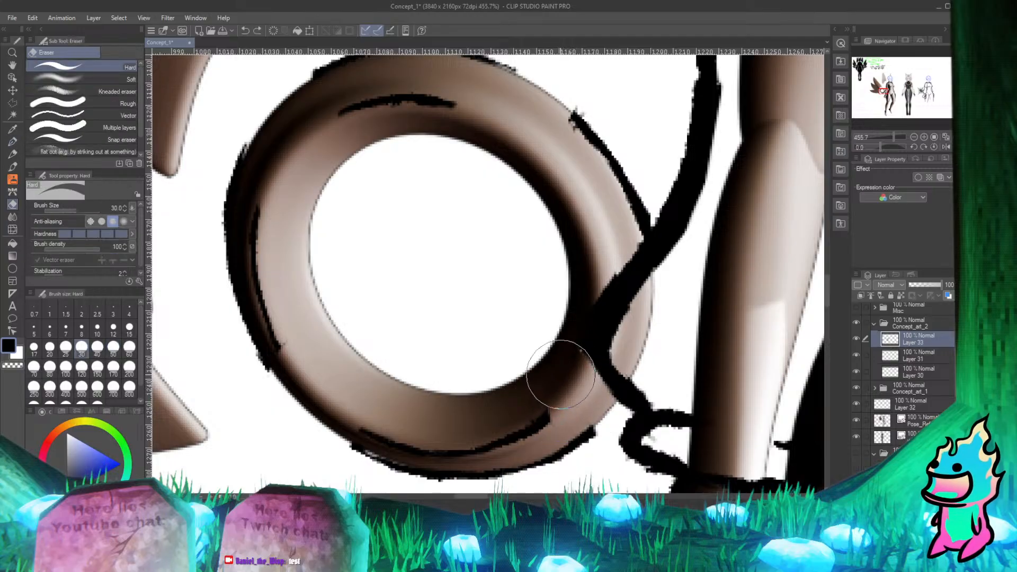
key("p")
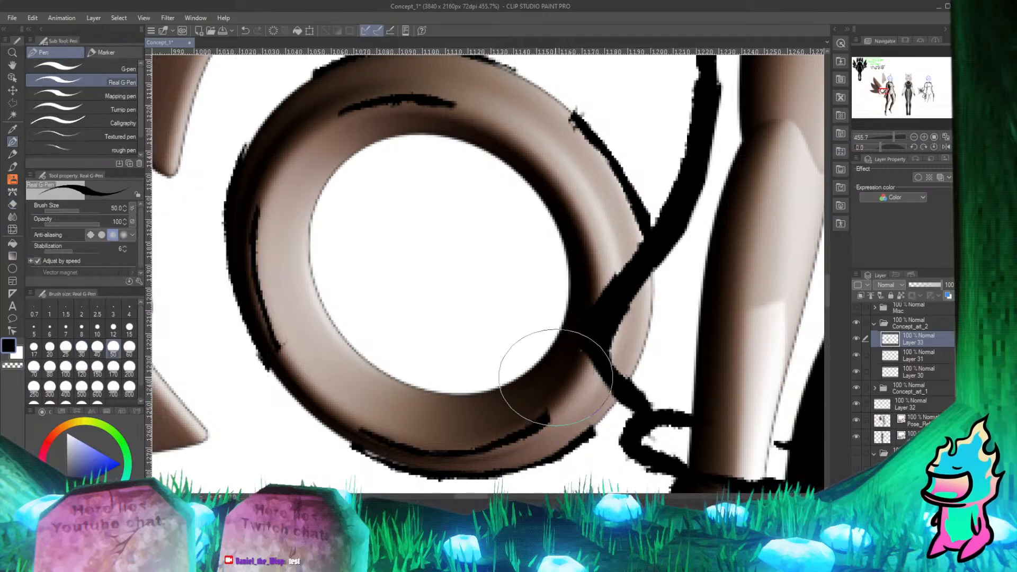
left_click(856, 421)
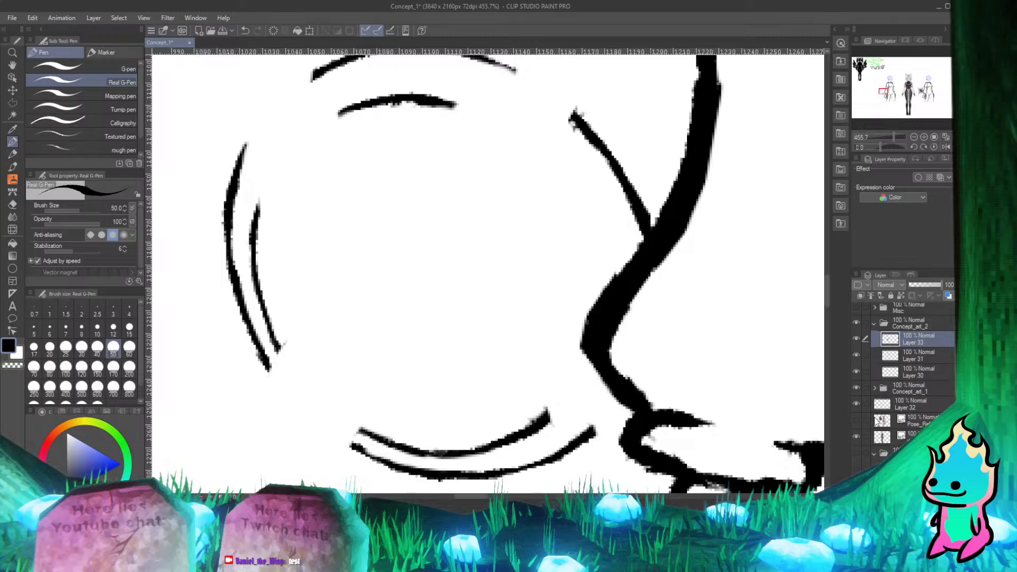
Step: Show the pose reference layer and draw the missing outer and inner arcs along the ring's upper-left side with the Real G-Pen
left_click(858, 419)
scroll(482, 265, "down", 5)
scroll(395, 233, "up", 6)
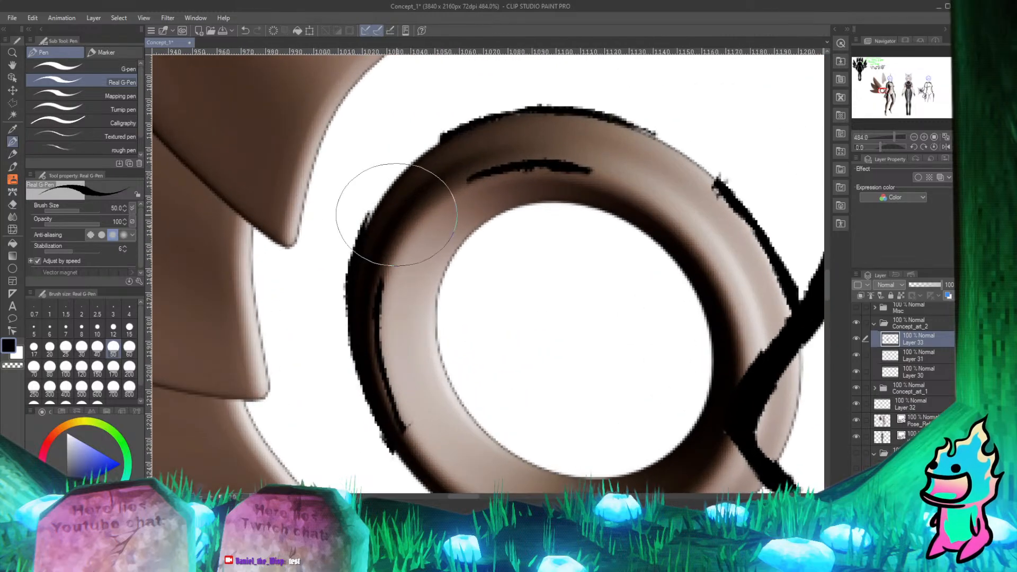
scroll(467, 430, "down", 2)
scroll(467, 429, "up", 2)
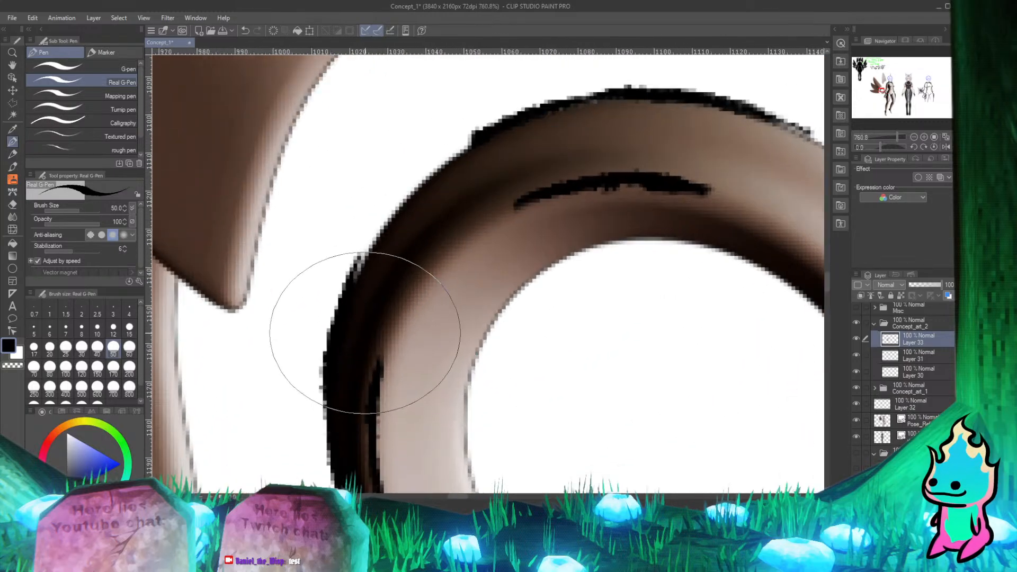
mouse_move(380, 392)
left_mouse_down()
mouse_move(402, 313)
mouse_move(498, 225)
mouse_move(422, 284)
mouse_move(446, 256)
mouse_move(527, 210)
left_mouse_up()
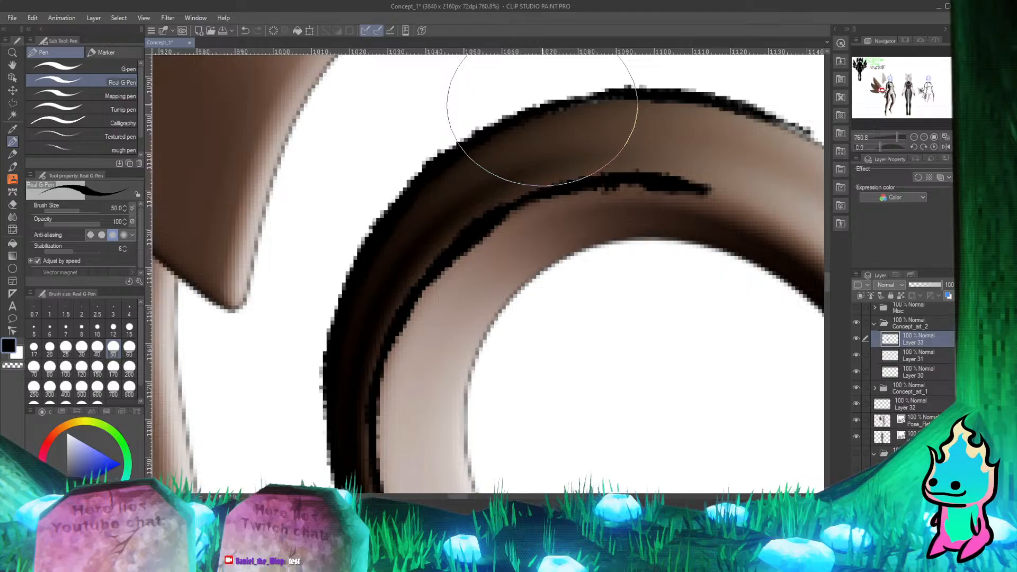
Step: Lower the pose reference layer's opacity to 35% so the line art stands out over the shading
left_click(914, 420)
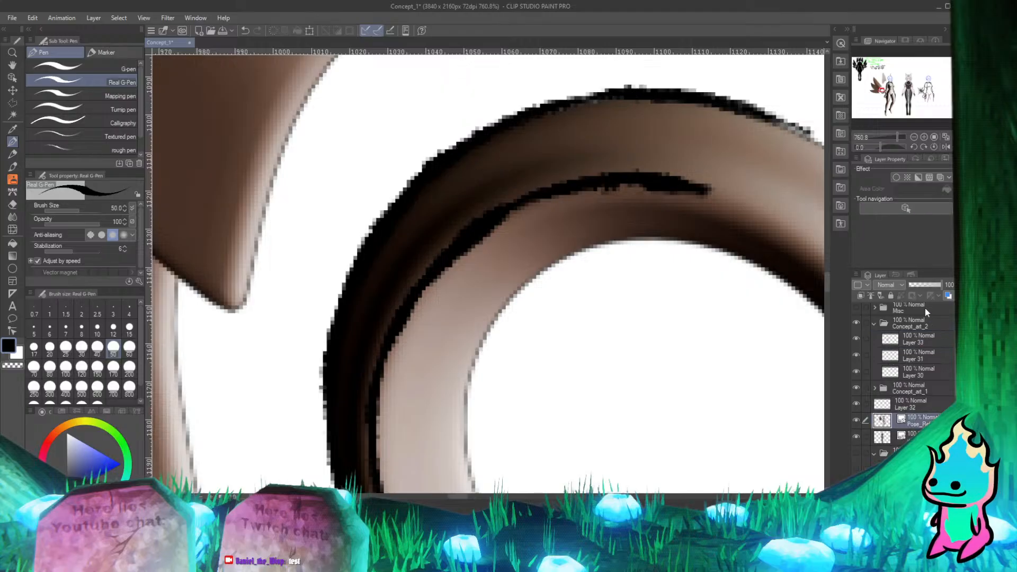
left_click_drag(939, 284, 921, 284)
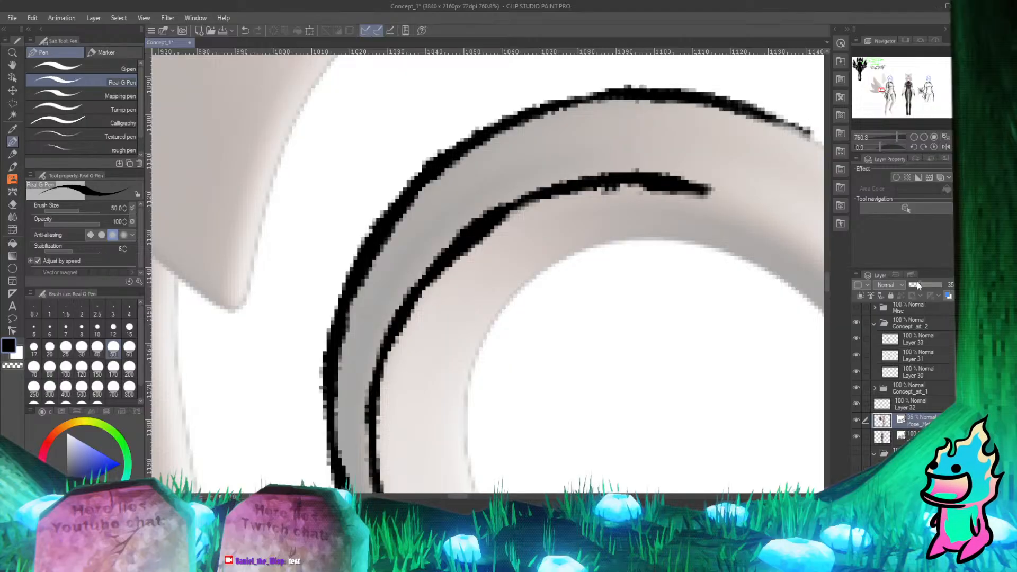
scroll(629, 199, "down", 5)
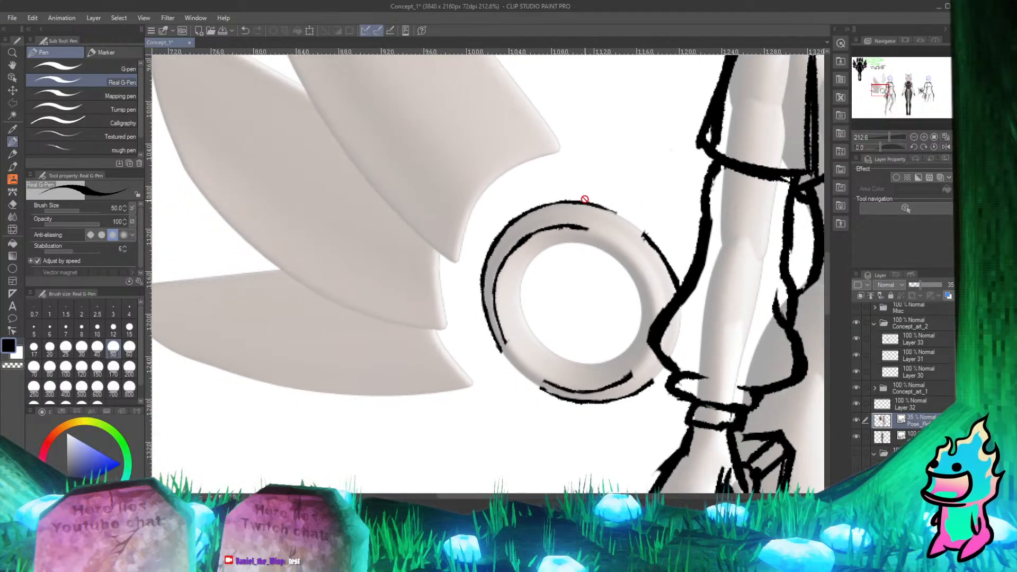
Step: On Layer 33, close the gap in the ring's outer outline between the upper arc and the arc that meets the sleeve
scroll(586, 198, "up", 4)
scroll(545, 247, "down", 2)
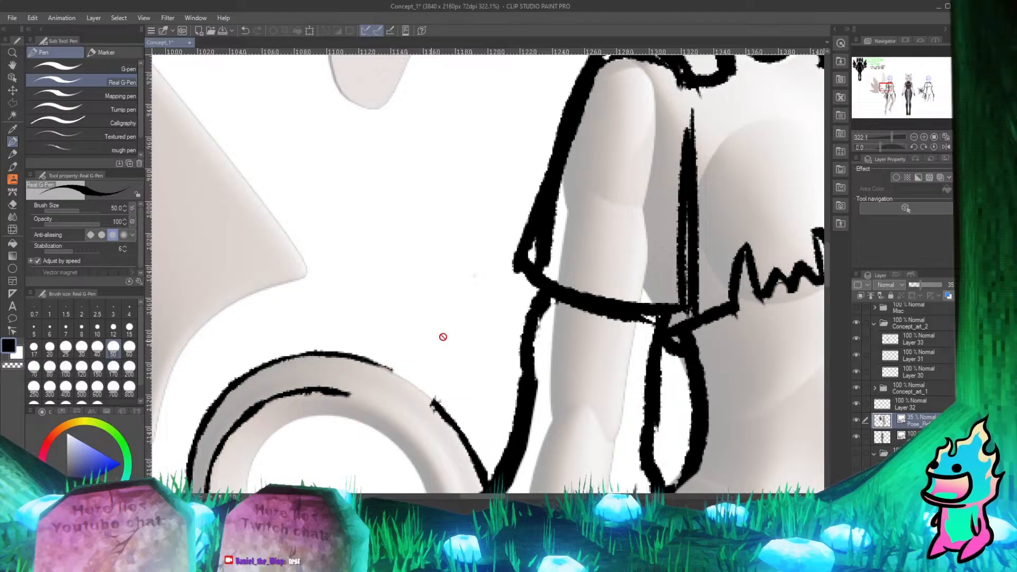
left_click(915, 338)
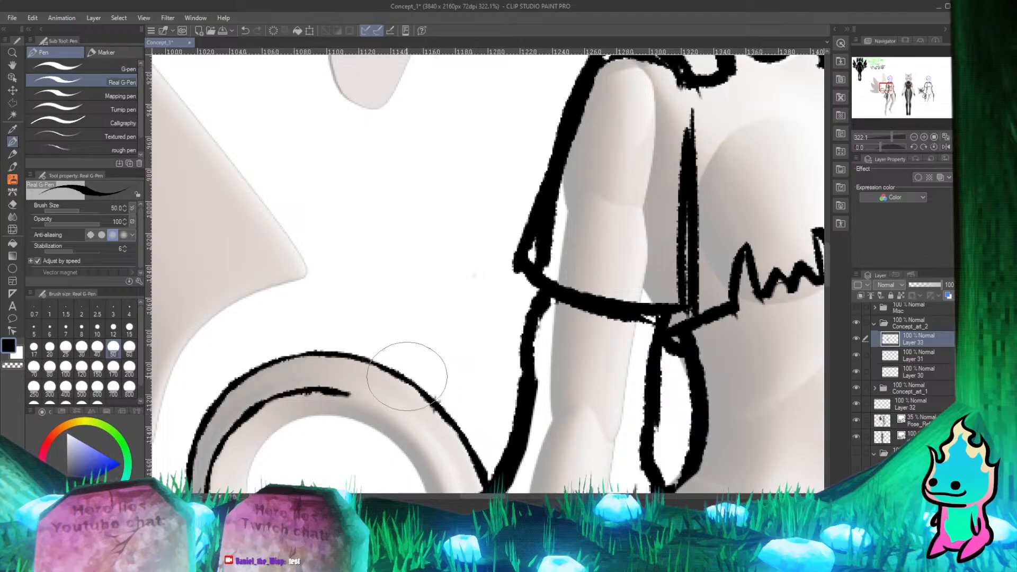
Step: Connect the ring's outer outline along its lower-left side, following the pose reference and redoing strokes that come out uneven
scroll(368, 382, "down", 7)
scroll(371, 382, "up", 3)
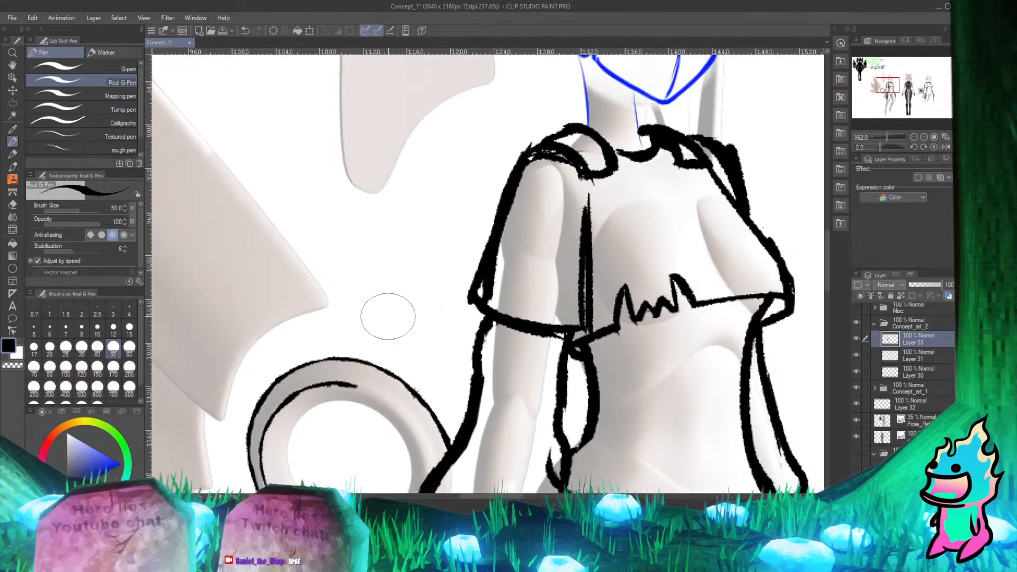
scroll(393, 317, "down", 8)
scroll(400, 324, "up", 8)
scroll(371, 363, "up", 3)
scroll(333, 339, "down", 3)
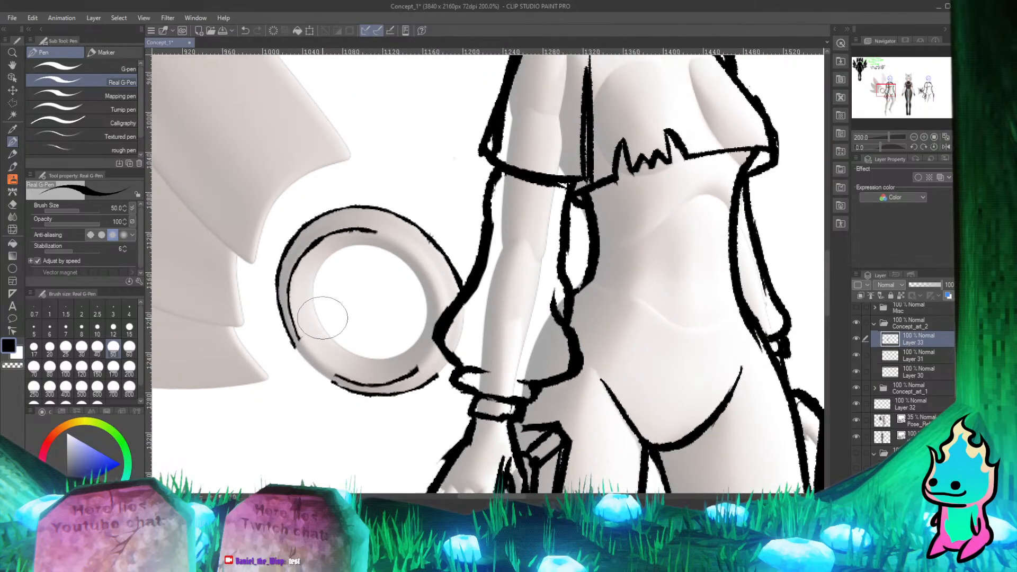
scroll(318, 318, "up", 5)
scroll(317, 323, "down", 4)
scroll(322, 329, "up", 5)
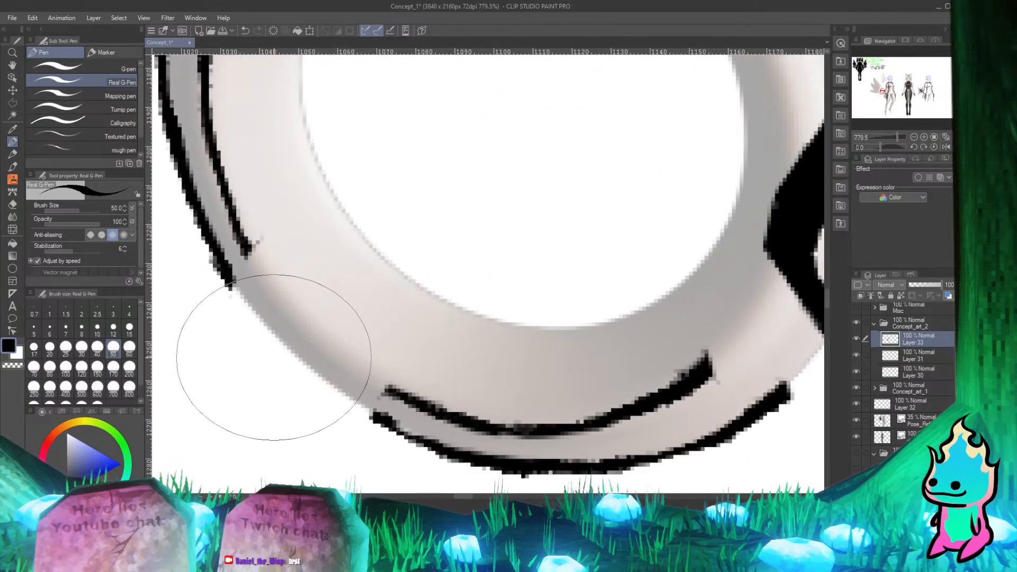
left_click_drag(223, 266, 288, 349)
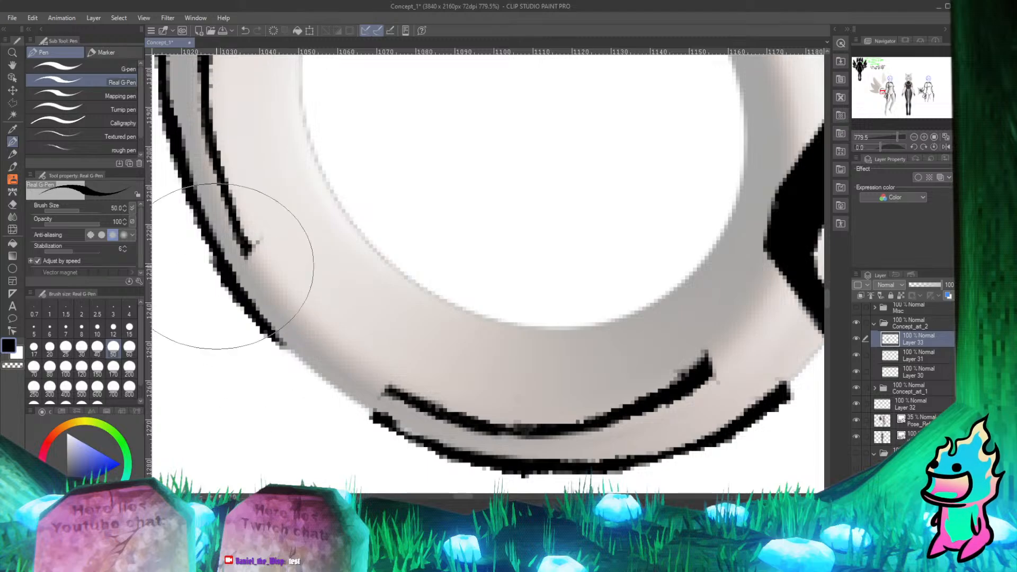
mouse_move(249, 311)
left_mouse_down()
mouse_move(349, 406)
mouse_move(269, 329)
mouse_move(332, 379)
left_mouse_up()
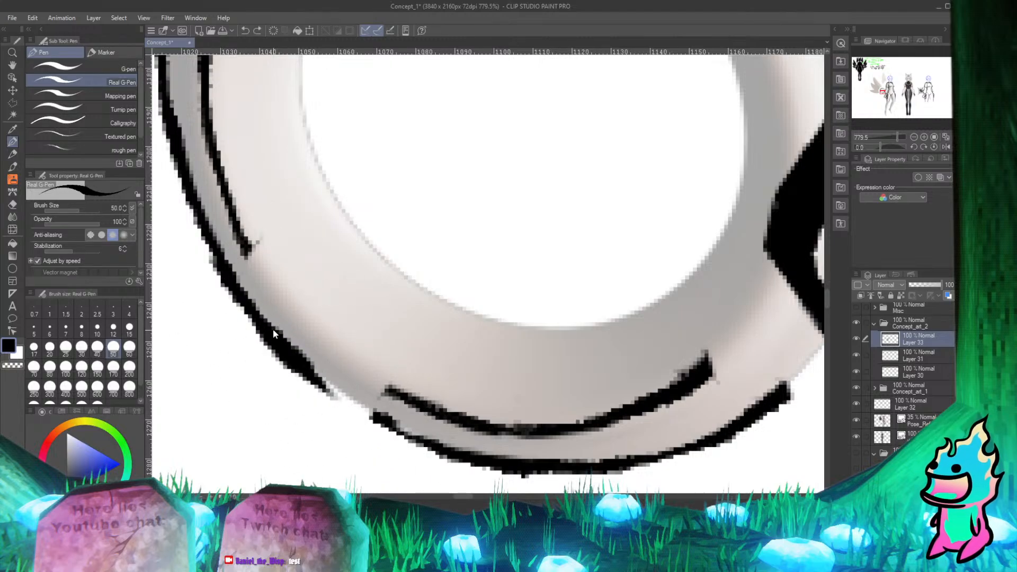
key("ctrl+z")
mouse_move(256, 316)
left_mouse_down()
mouse_move(376, 414)
mouse_move(294, 349)
left_mouse_up()
key("ctrl+z")
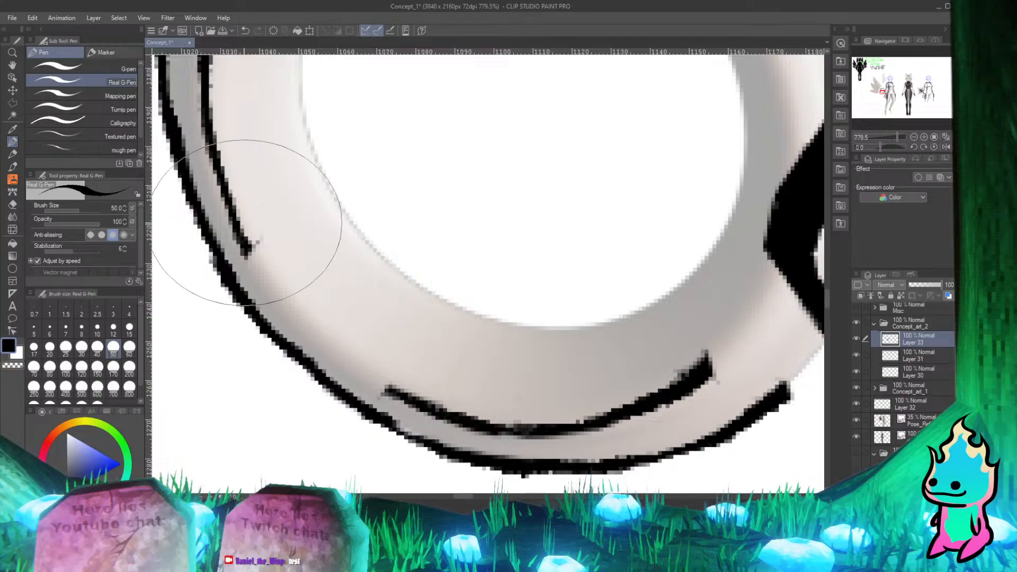
Step: Trim the inner arc's rough end with the Hard eraser and join the inner line along the ring's lower-left side
key("e")
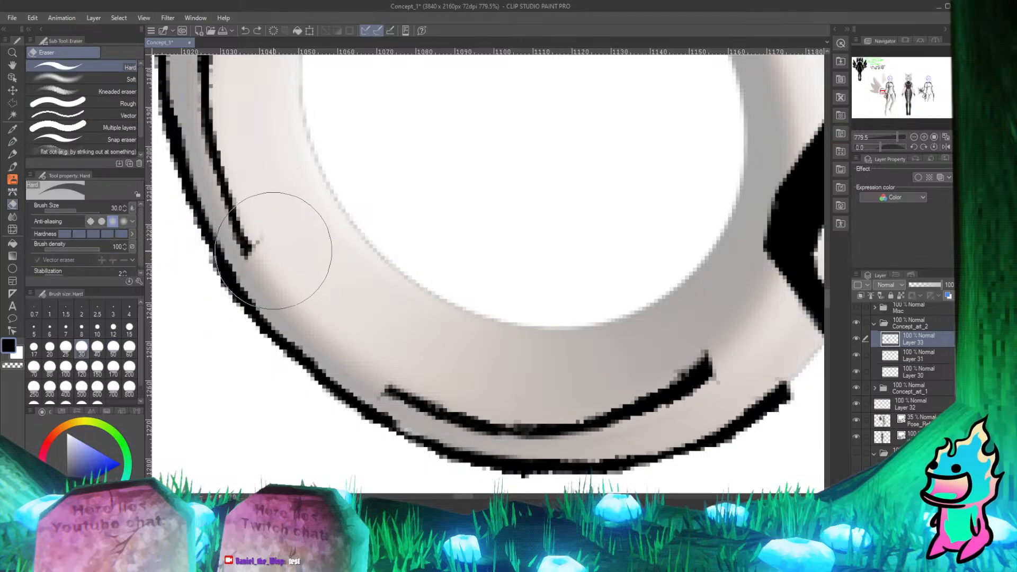
key("p")
left_click_drag(224, 204, 275, 274)
key("ctrl+z")
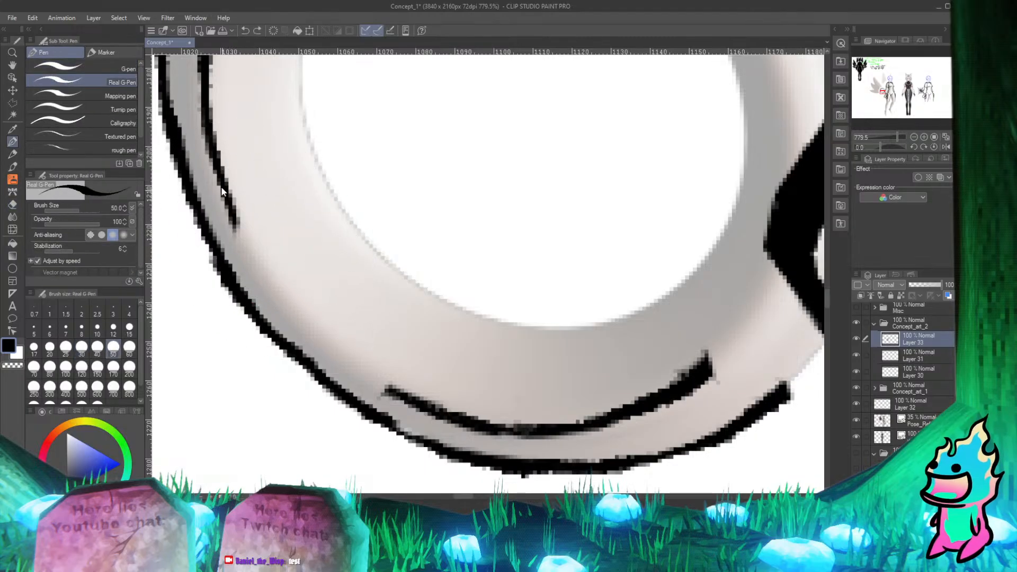
left_click_drag(219, 184, 280, 275)
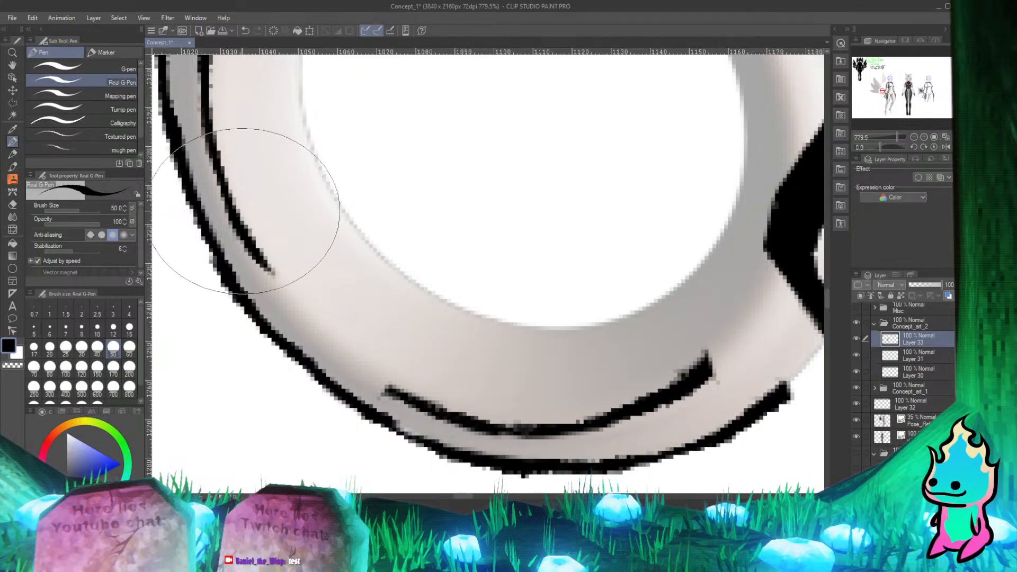
left_click_drag(238, 230, 281, 288)
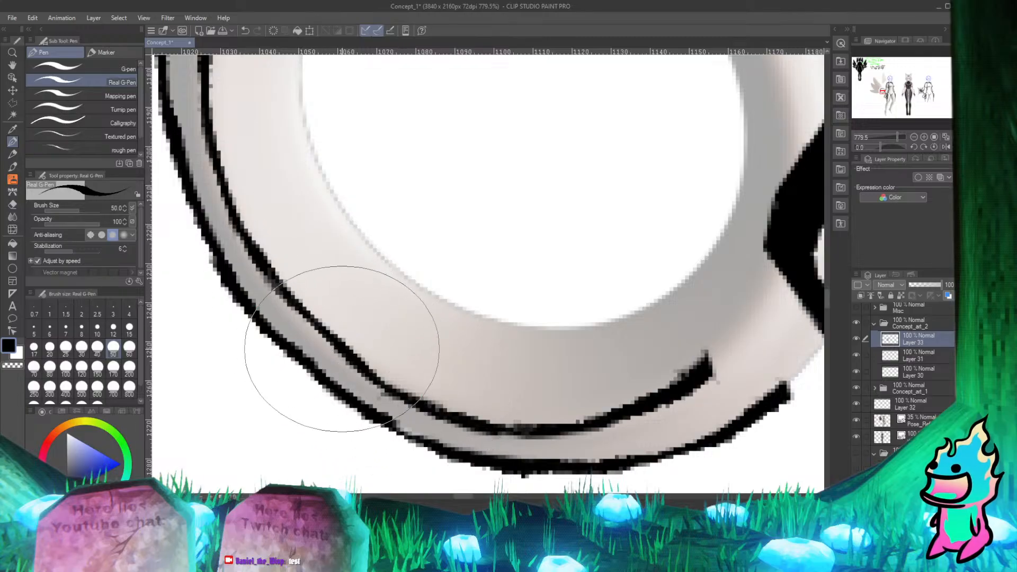
key("e")
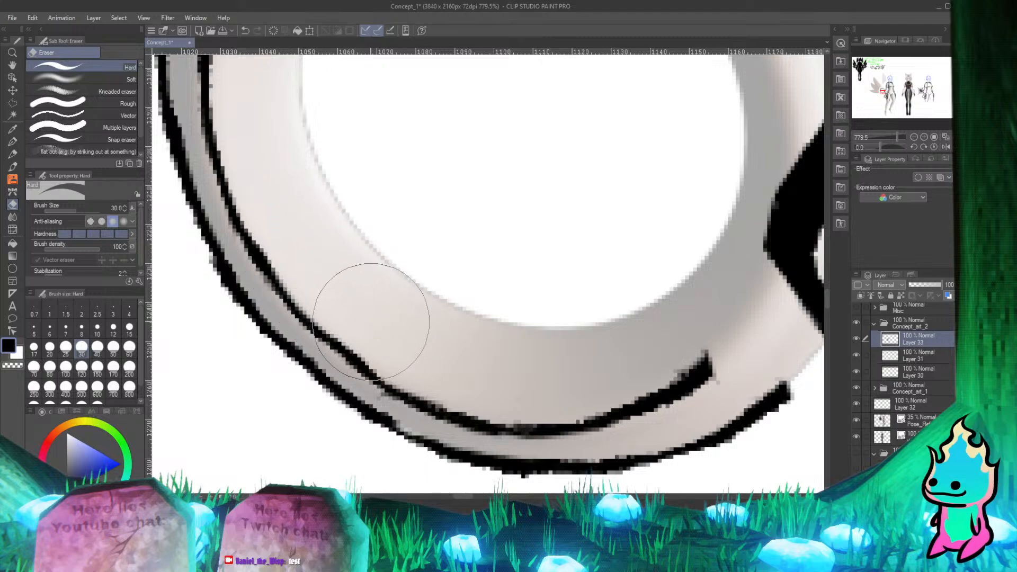
key("p")
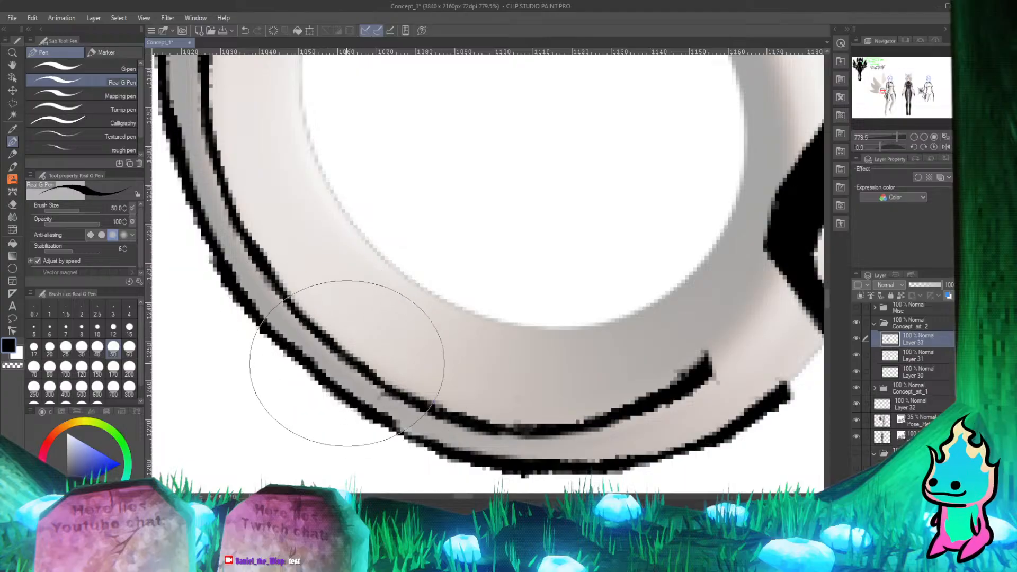
Step: Extend the ring's inner and outer lower-right arcs until they meet the sleeve outline
scroll(486, 345, "down", 12)
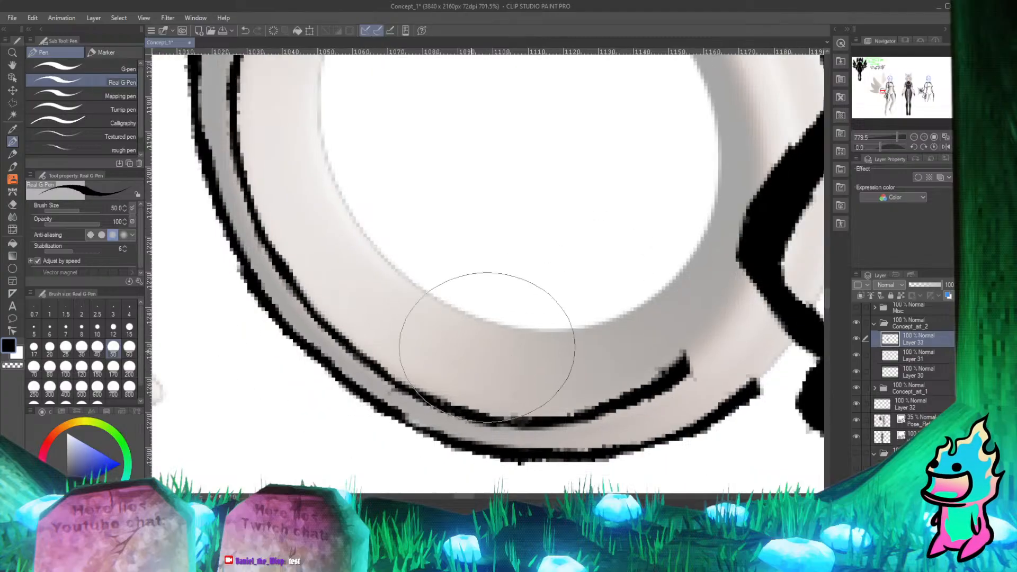
scroll(547, 391, "up", 6)
scroll(411, 324, "up", 3)
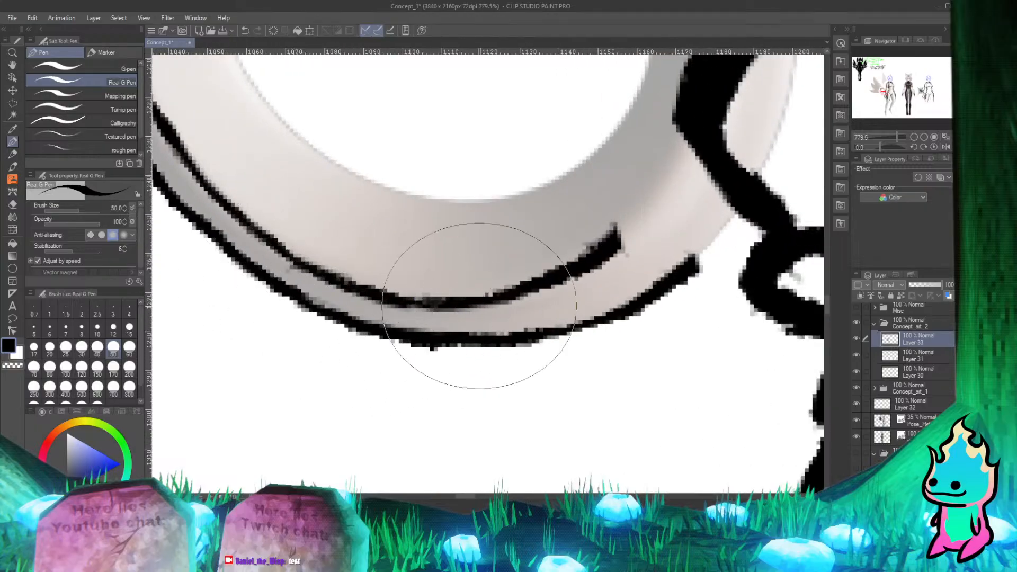
scroll(318, 358, "down", 7)
scroll(454, 291, "up", 5)
scroll(437, 333, "down", 3)
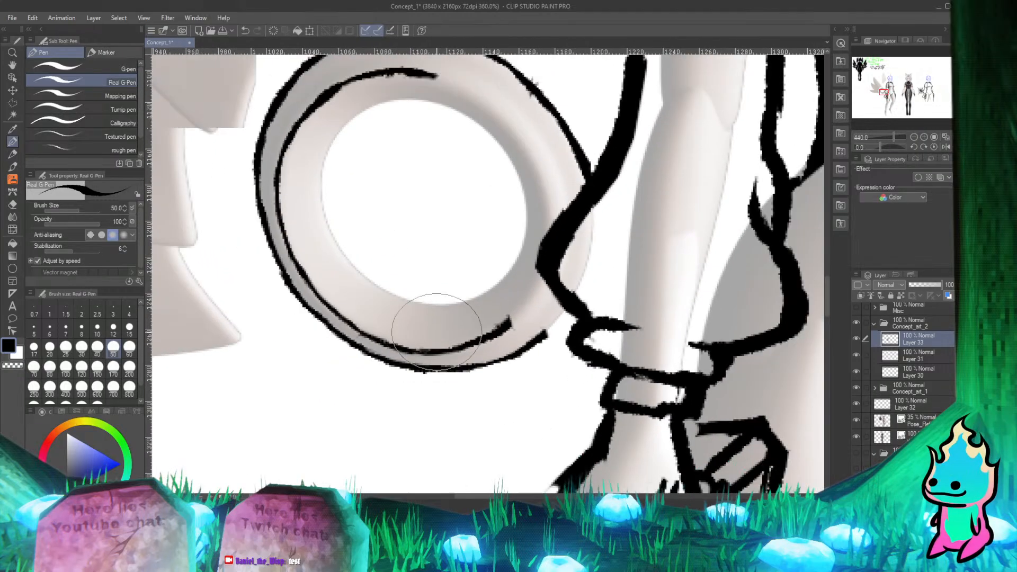
scroll(437, 333, "down", 3)
scroll(523, 295, "up", 4)
scroll(477, 334, "down", 3)
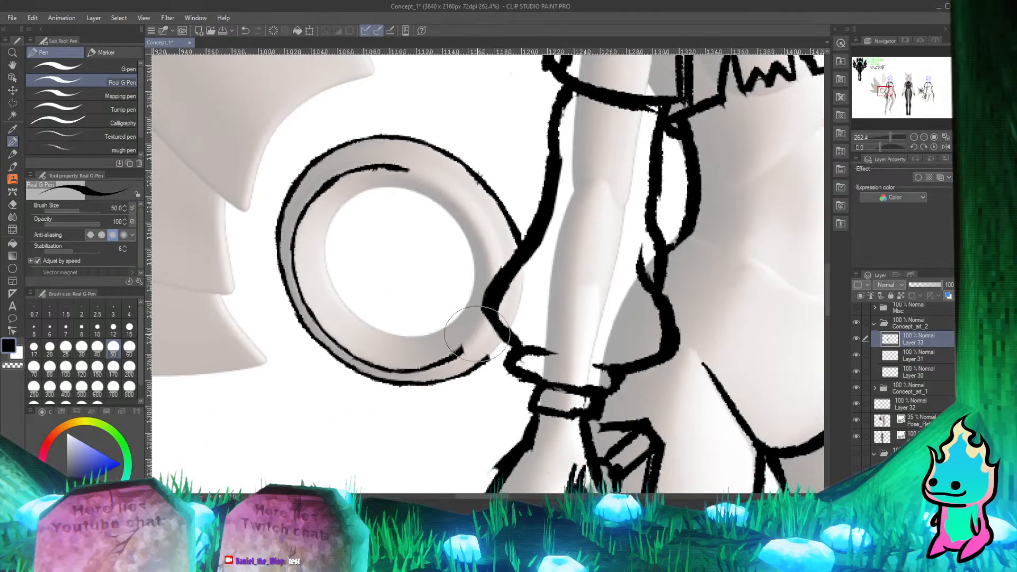
scroll(477, 334, "up", 3)
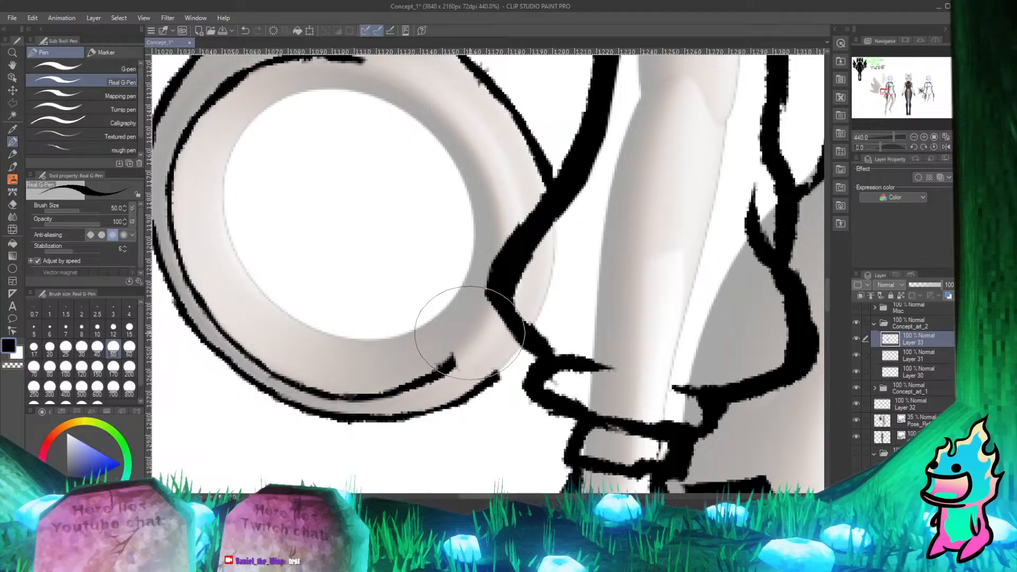
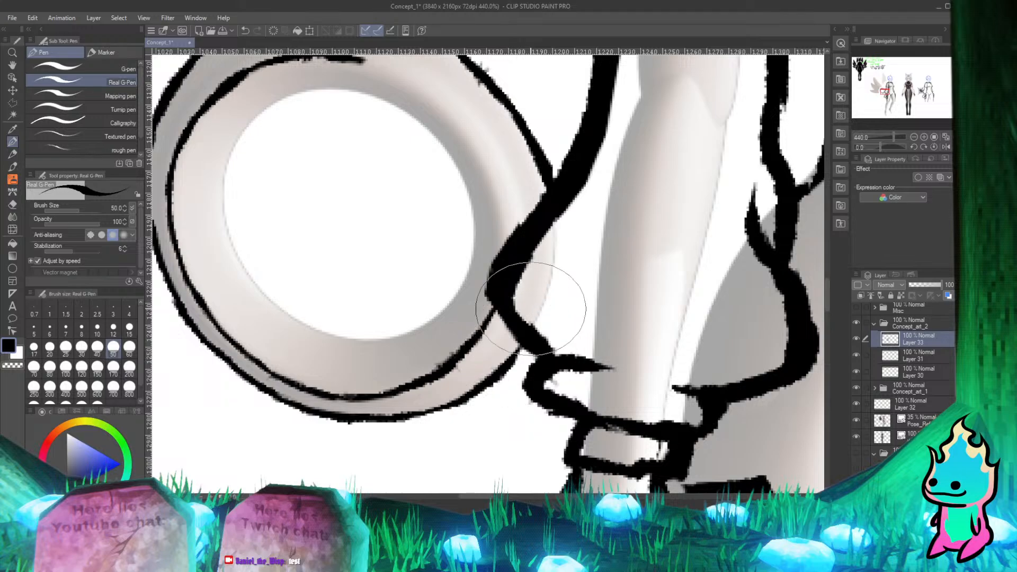
Step: Continue the ring's inner line from the top arc partway down its upper-right side, following the reference
scroll(496, 295, "down", 7)
scroll(420, 227, "up", 10)
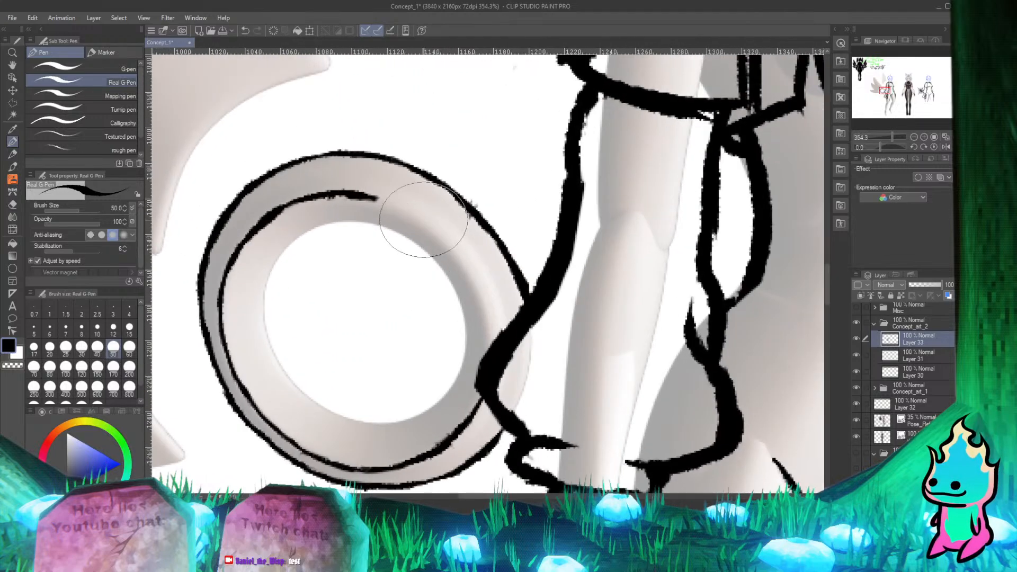
scroll(407, 225, "down", 6)
scroll(471, 225, "up", 6)
scroll(450, 254, "down", 5)
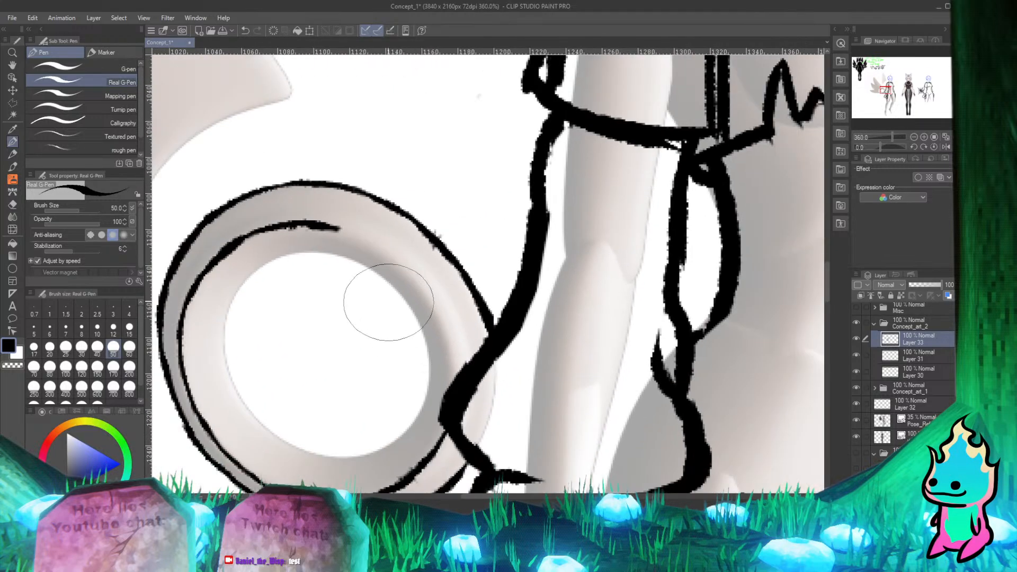
scroll(368, 300, "up", 5)
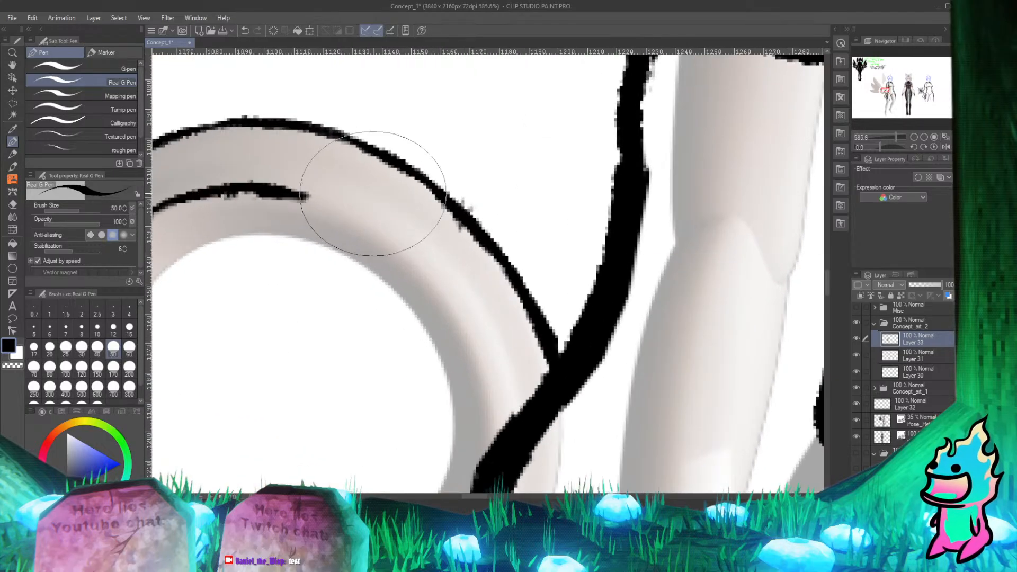
left_click_drag(297, 193, 391, 217)
key("ctrl+z")
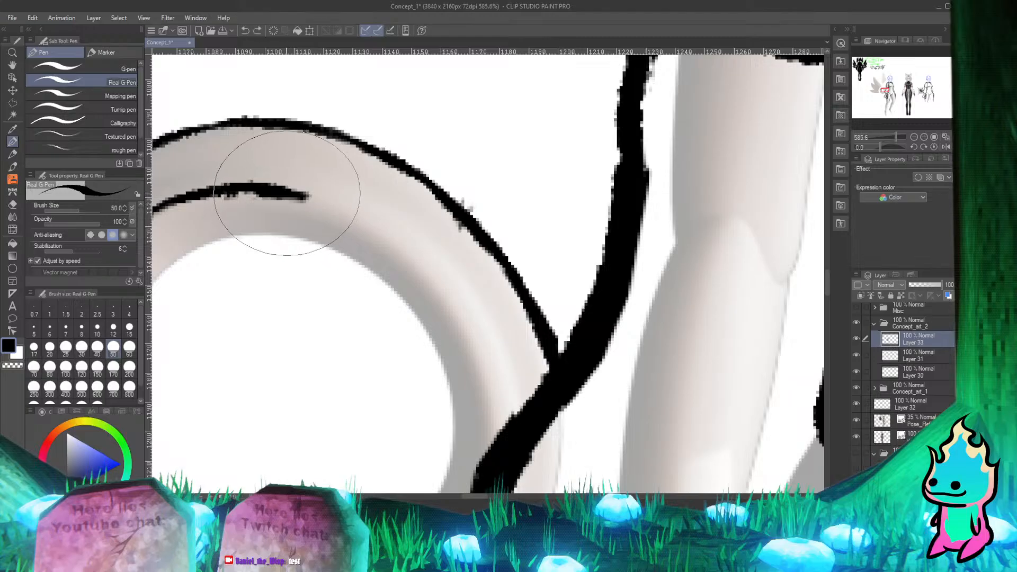
mouse_move(289, 193)
left_mouse_down()
mouse_move(396, 241)
mouse_move(428, 269)
left_mouse_up()
left_click_drag(385, 236, 464, 320)
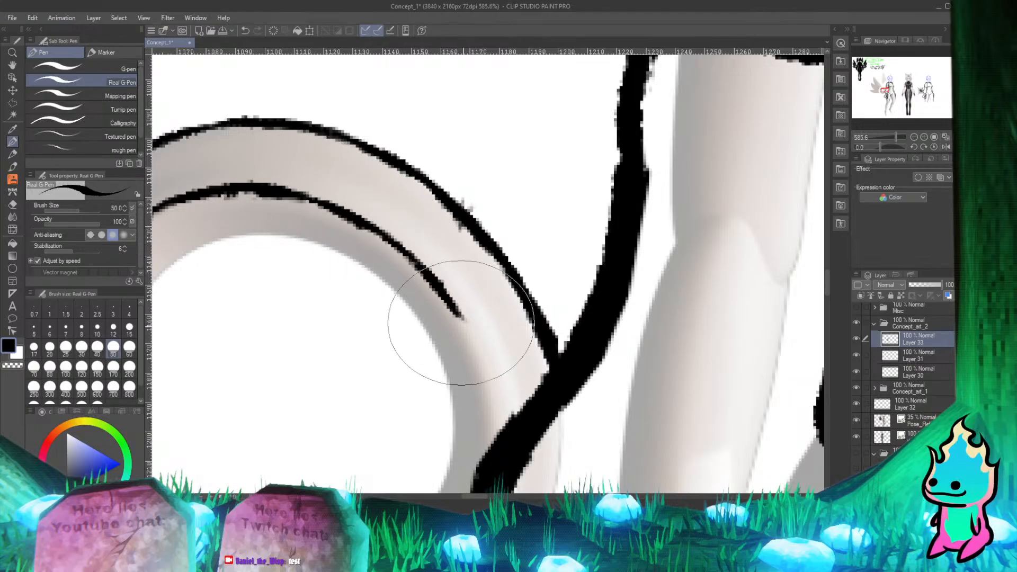
Step: Carry the upper-right inner line down to the sleeve outline, undoing and redrawing the strokes for a smooth curve
left_click_drag(439, 286, 482, 373)
left_click_drag(462, 319, 499, 416)
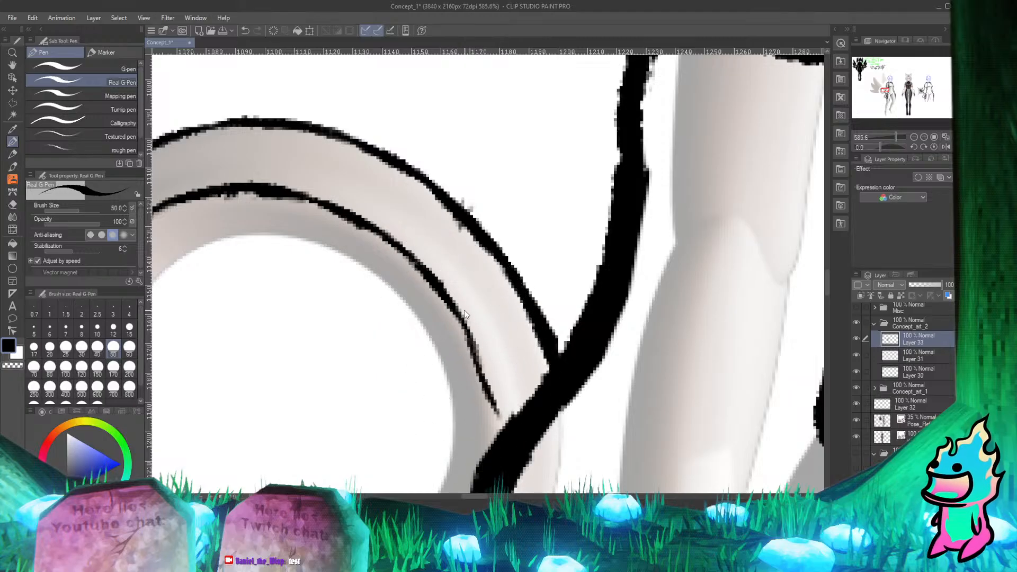
key("ctrl+z")
mouse_move(460, 329)
left_mouse_down()
mouse_move(495, 438)
mouse_move(494, 457)
mouse_move(479, 363)
mouse_move(486, 478)
mouse_move(490, 440)
left_mouse_up()
key("ctrl+z")
key("ctrl+z")
key("ctrl+z")
left_click_drag(477, 366, 491, 477)
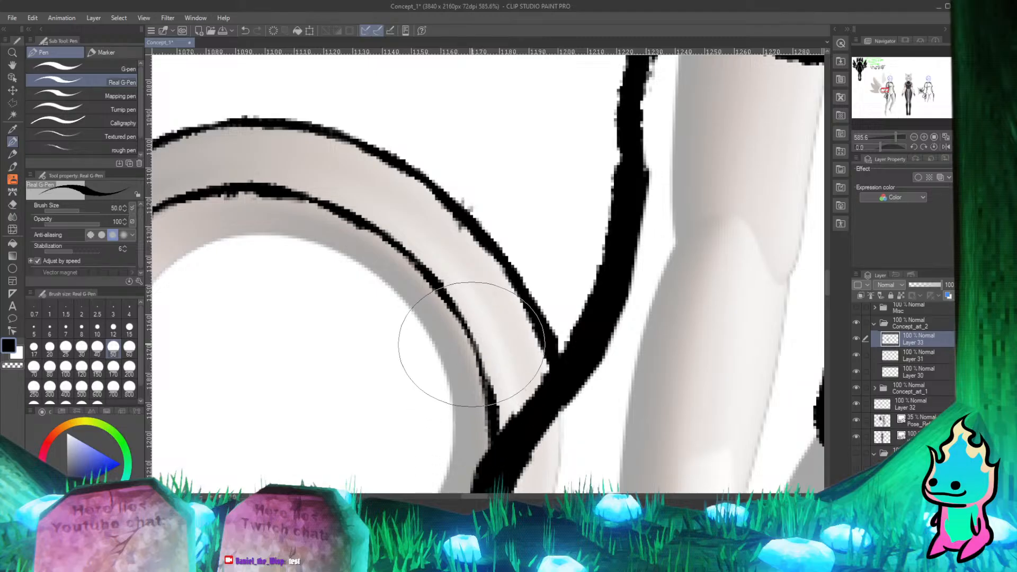
left_click_drag(470, 345, 497, 454)
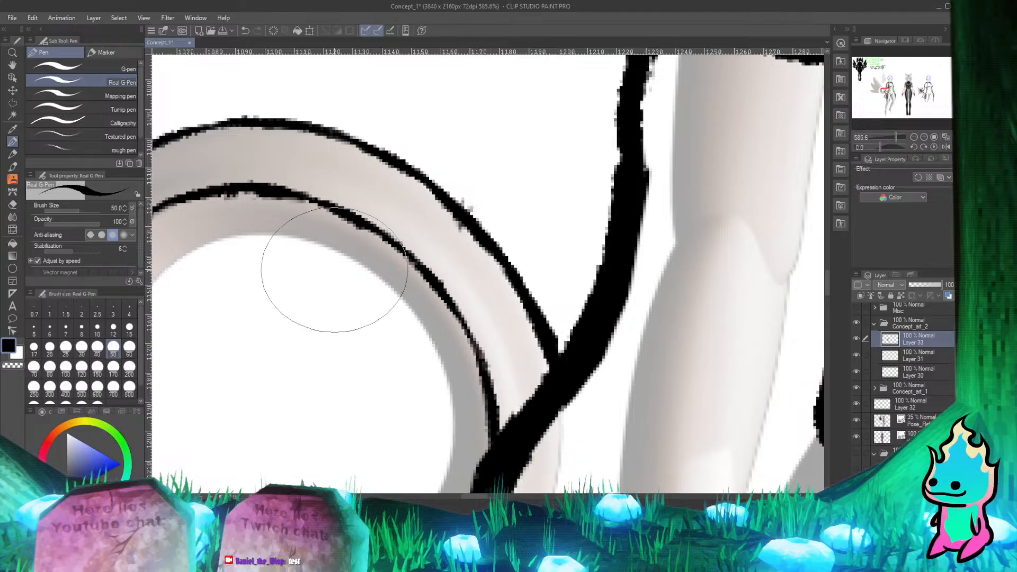
Step: Trace the upper-right edge of the ring's central hole with the Real G-Pen, redrawing the stroke until it follows the reference
left_click_drag(289, 240, 390, 299)
key("ctrl+z")
left_click_drag(303, 242, 386, 305)
key("ctrl+z")
mouse_move(306, 242)
left_mouse_down()
mouse_move(400, 299)
mouse_move(434, 352)
left_mouse_up()
left_click_drag(372, 274, 431, 341)
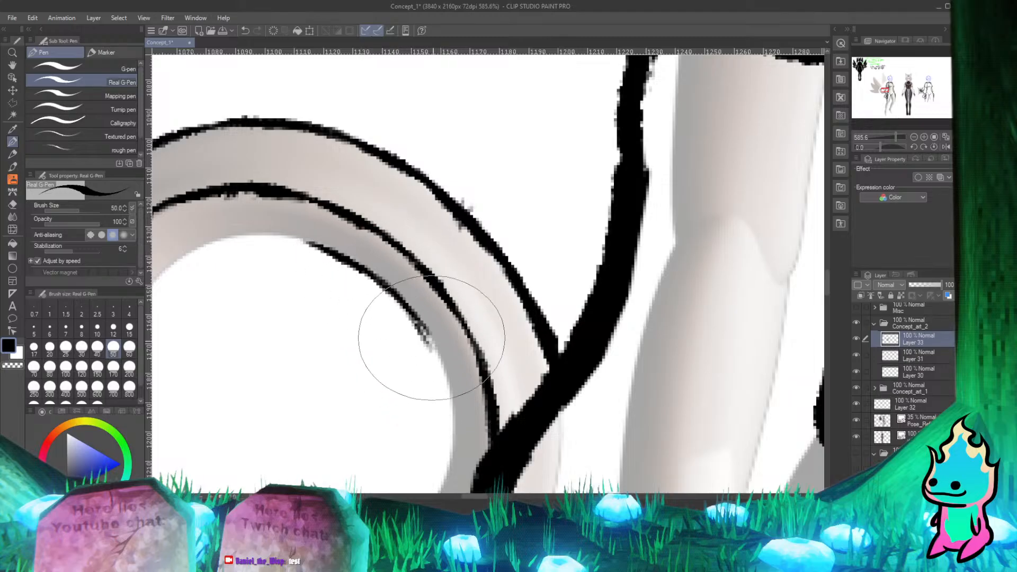
Step: Carry the central hole's edge line down the ring's right side as a thin, smooth curve matching the reference
left_click_drag(403, 304, 460, 464)
key("ctrl+z")
mouse_move(405, 304)
left_mouse_down()
mouse_move(459, 418)
mouse_move(458, 442)
mouse_move(418, 322)
mouse_move(449, 451)
left_mouse_up()
key("ctrl+z")
key("ctrl+z")
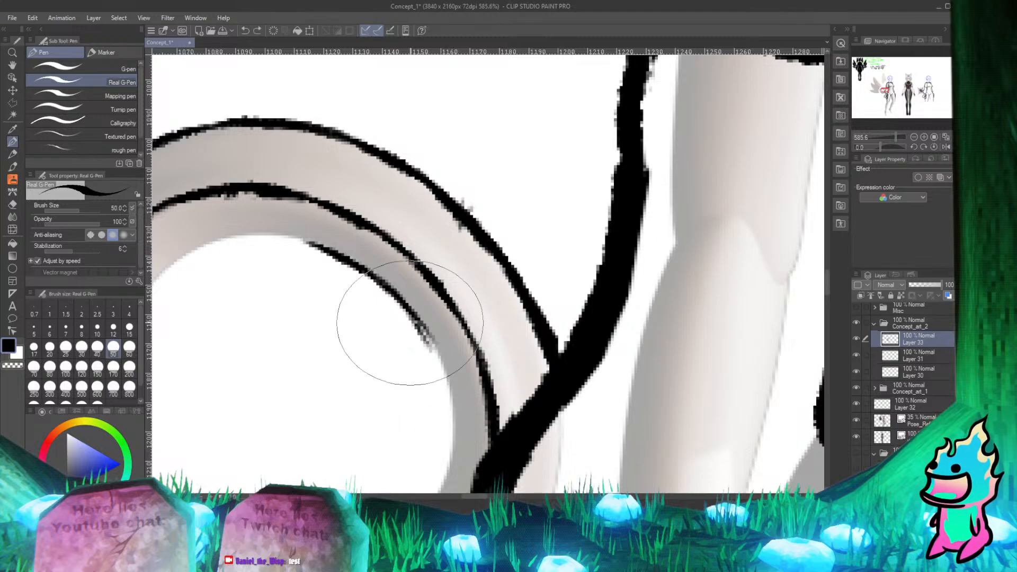
left_click_drag(410, 321, 447, 472)
key("ctrl+z")
left_click_drag(407, 312, 445, 468)
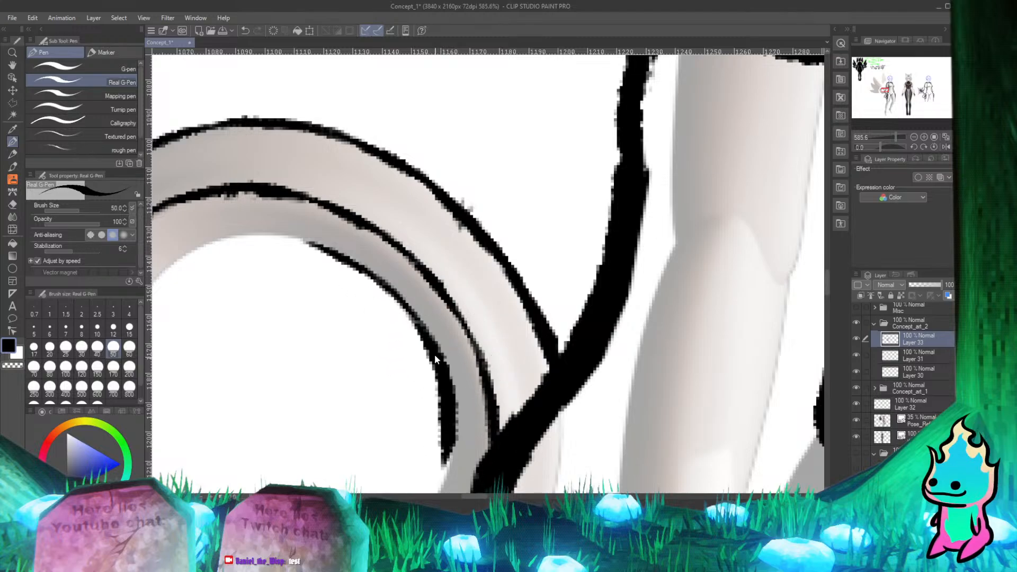
key("ctrl+z")
key("ctrl+z")
mouse_move(413, 322)
left_mouse_down()
mouse_move(442, 473)
mouse_move(434, 358)
mouse_move(436, 443)
mouse_move(451, 403)
mouse_move(438, 469)
left_mouse_up()
key("ctrl+z")
left_click_drag(450, 387, 440, 480)
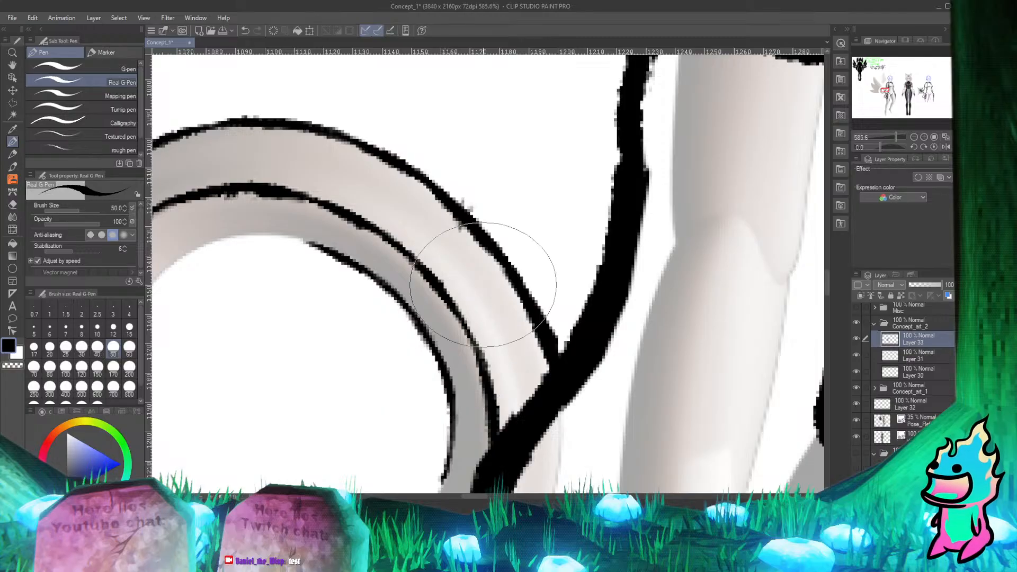
Step: Examine the ring's line art up close and against the whole figure and the wing reference
scroll(485, 265, "down", 3)
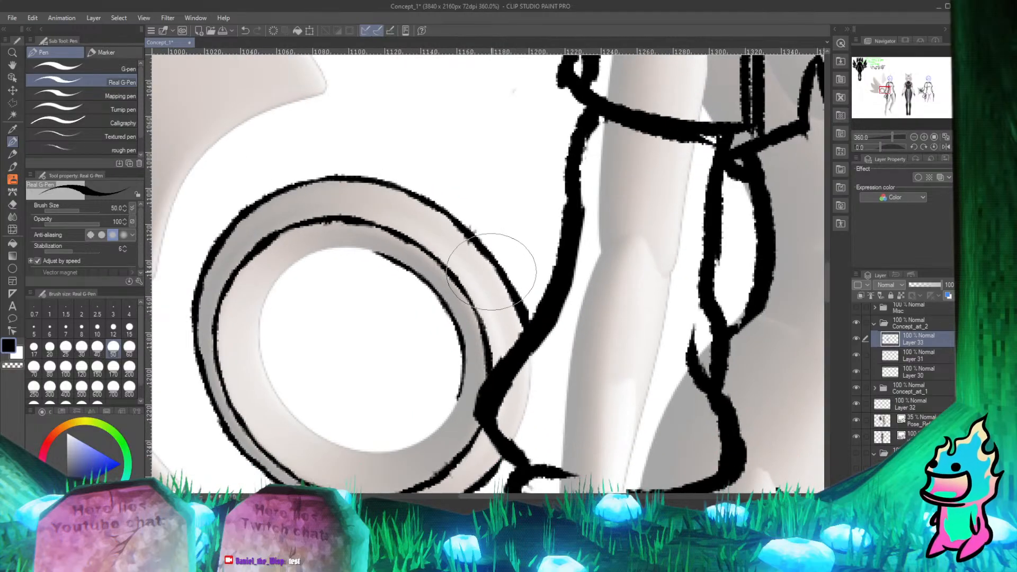
scroll(347, 358, "up", 1)
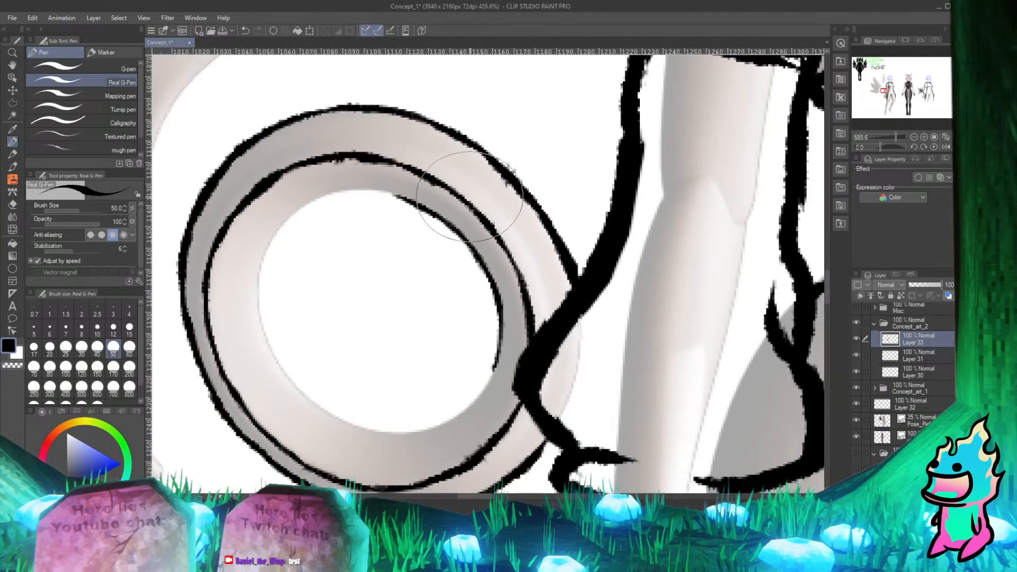
scroll(342, 363, "down", 3)
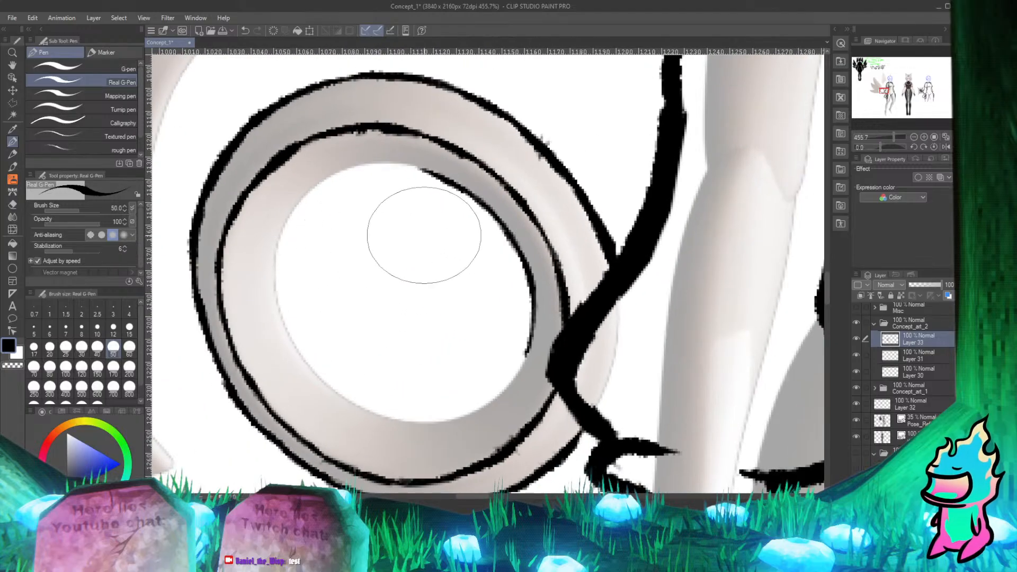
scroll(450, 239, "down", 5)
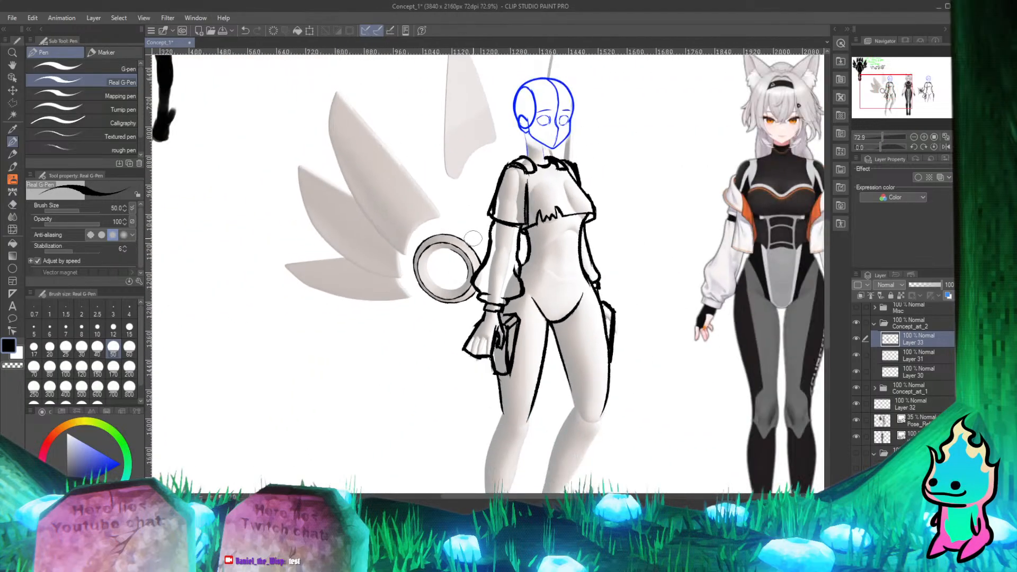
scroll(462, 258, "up", 4)
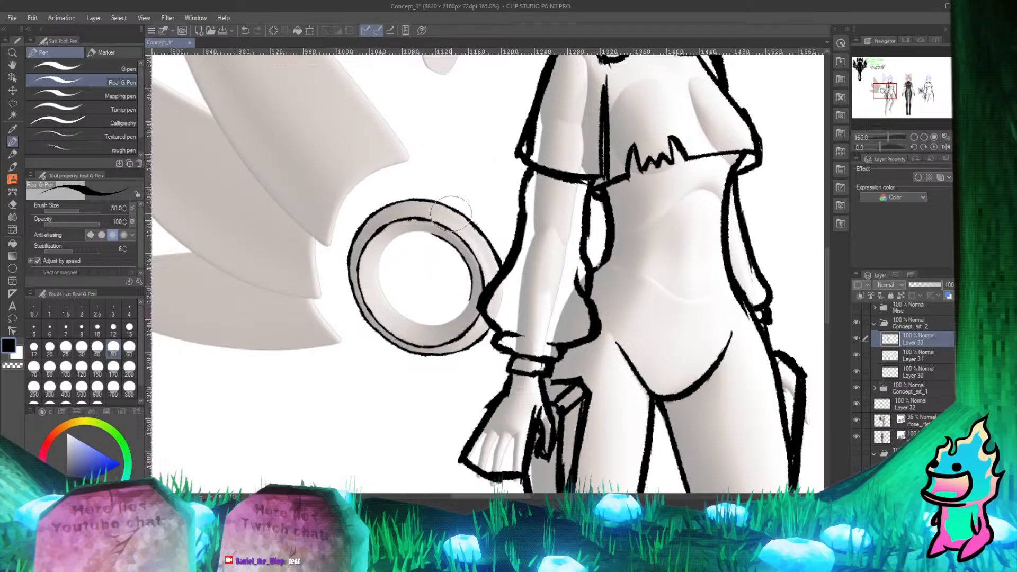
scroll(451, 213, "down", 4)
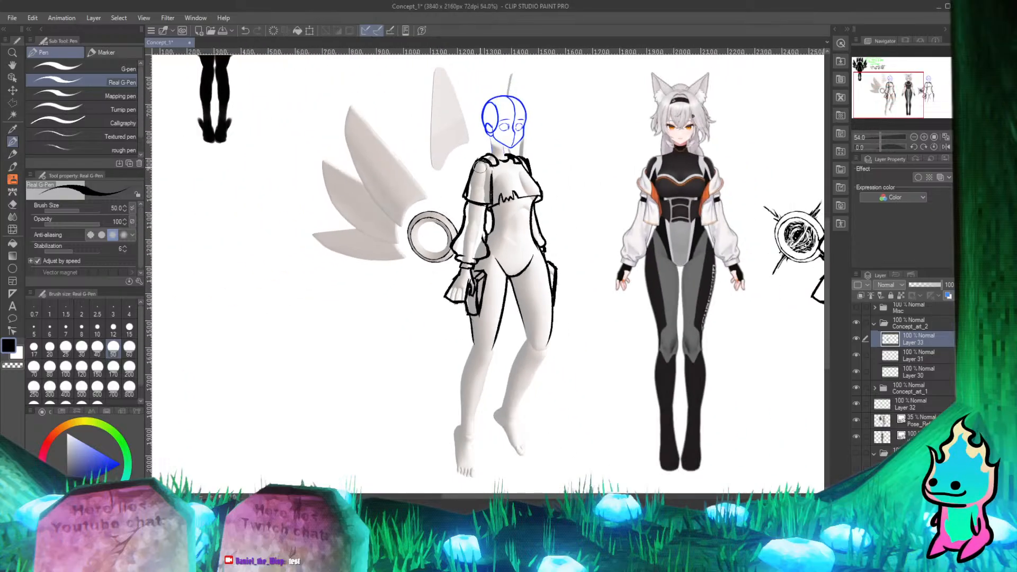
scroll(427, 238, "up", 5)
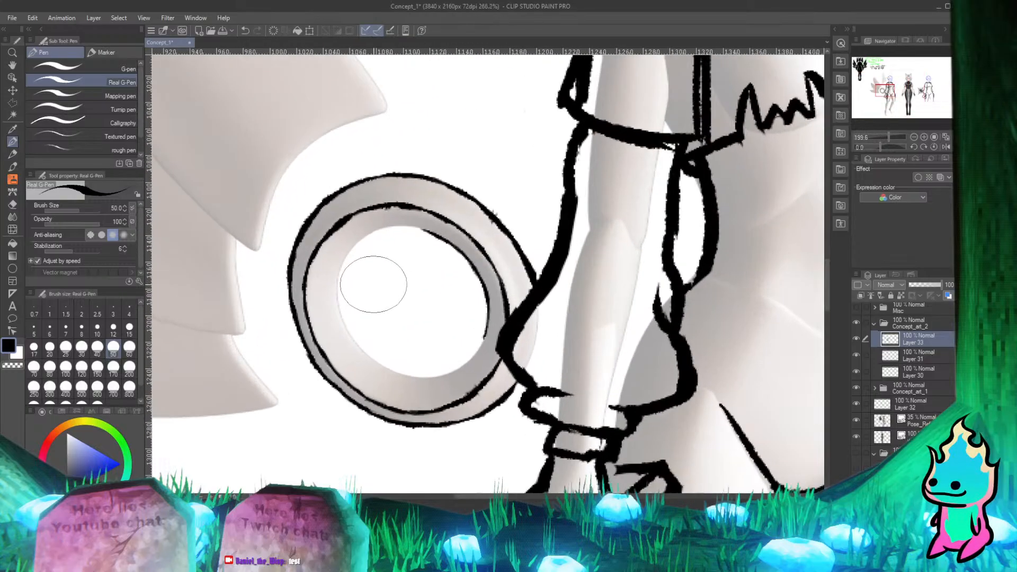
scroll(374, 284, "down", 5)
scroll(398, 239, "up", 4)
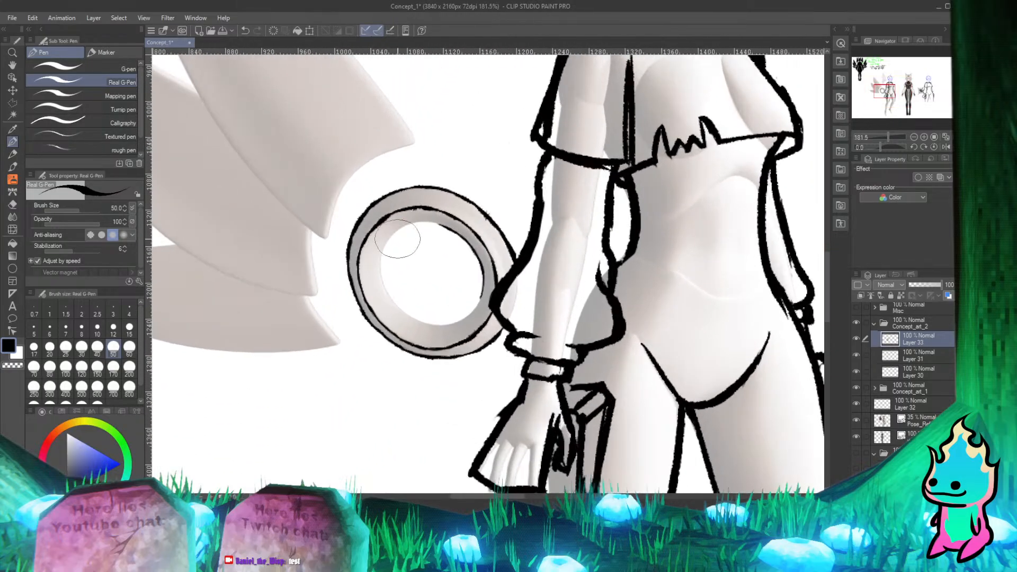
scroll(397, 239, "up", 3)
scroll(402, 260, "down", 2)
scroll(402, 257, "up", 3)
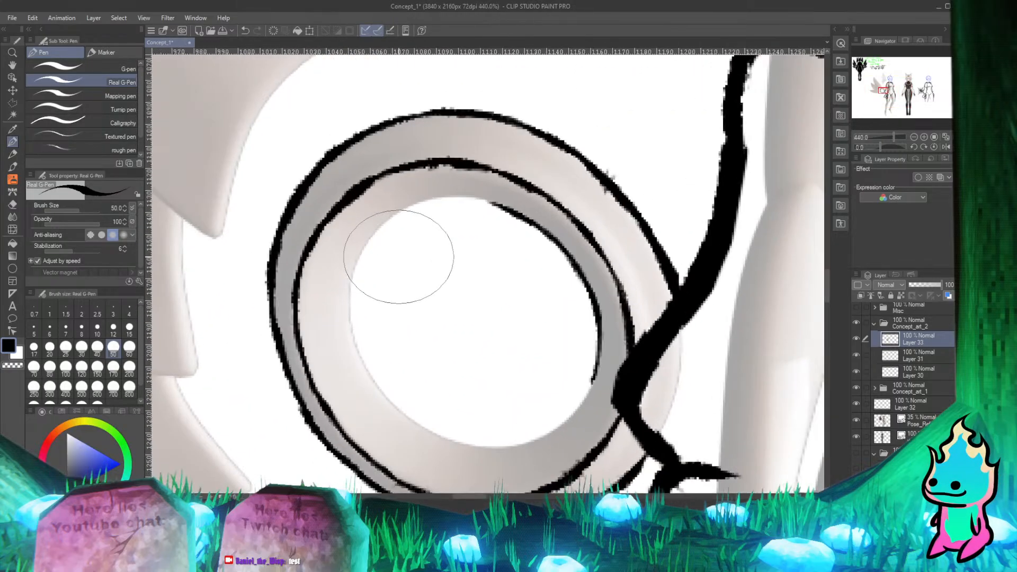
Step: Flip the canvas view horizontally and vertically, and trace the lower-right edge of the ring's central hole
left_click(946, 148)
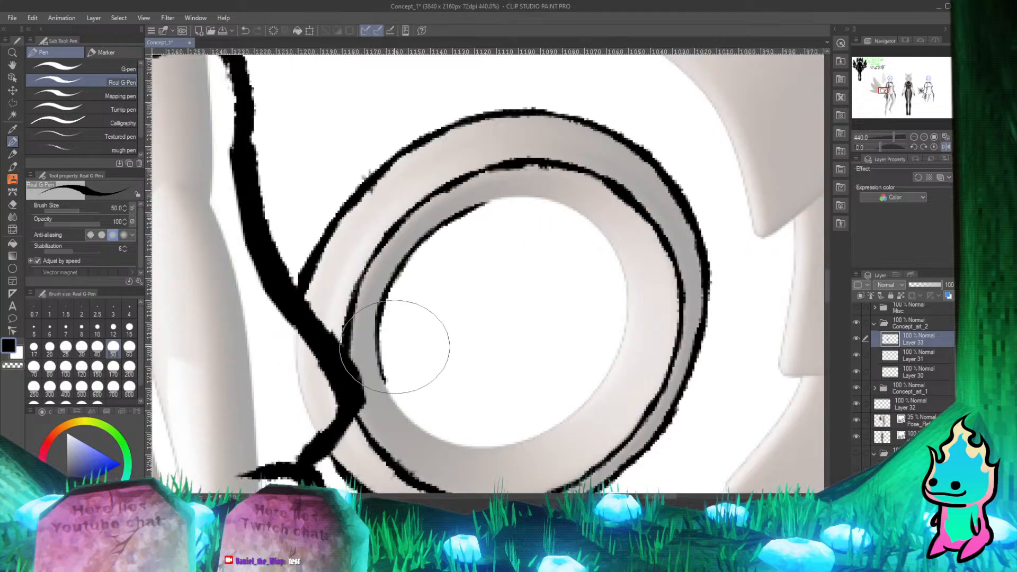
left_click(956, 148)
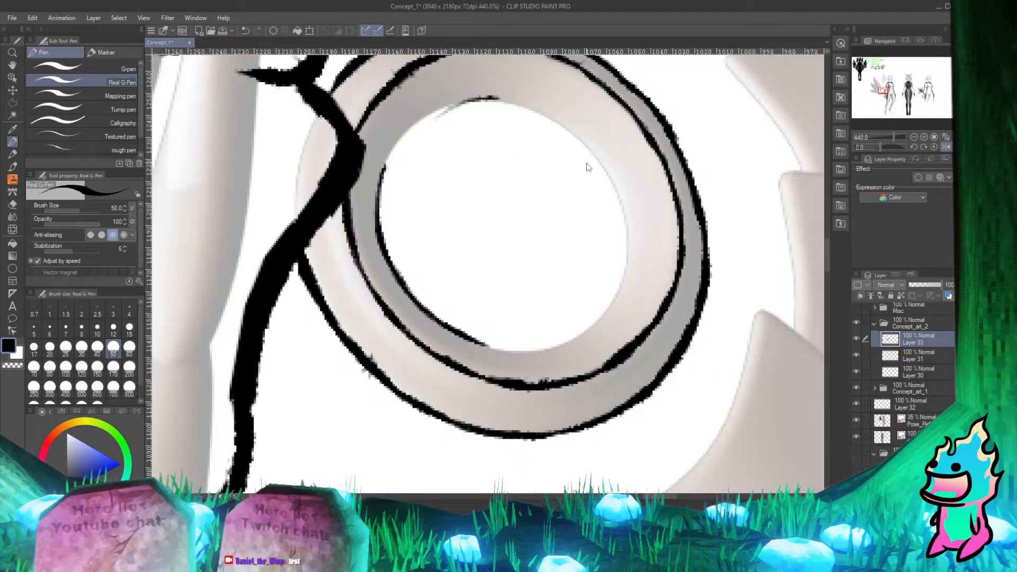
mouse_move(504, 99)
left_mouse_down()
mouse_move(453, 106)
mouse_move(410, 162)
mouse_move(486, 98)
mouse_move(432, 122)
left_mouse_up()
key("ctrl+z")
key("ctrl+z")
mouse_move(491, 98)
left_mouse_down()
mouse_move(451, 110)
mouse_move(390, 179)
left_mouse_up()
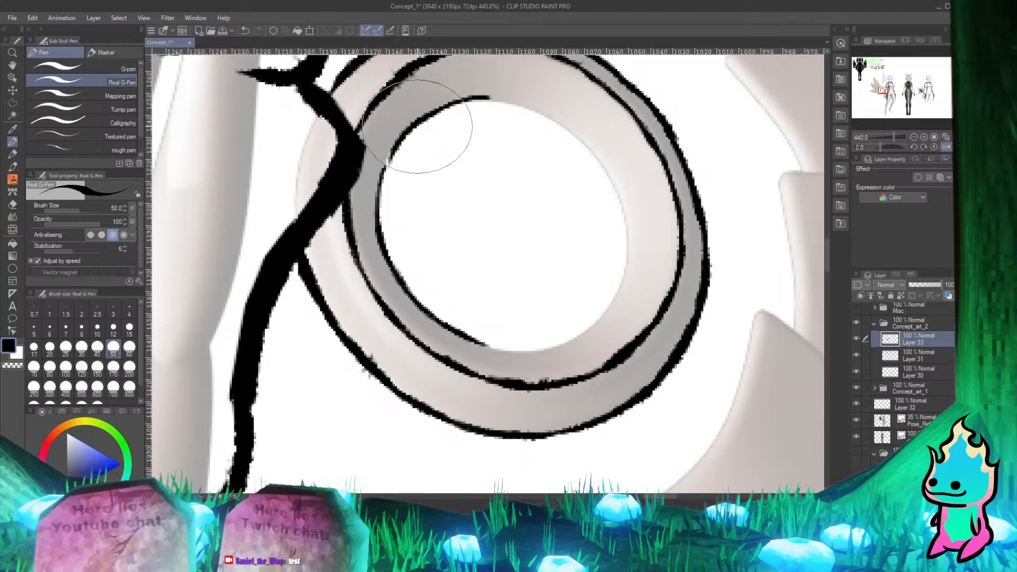
key("e")
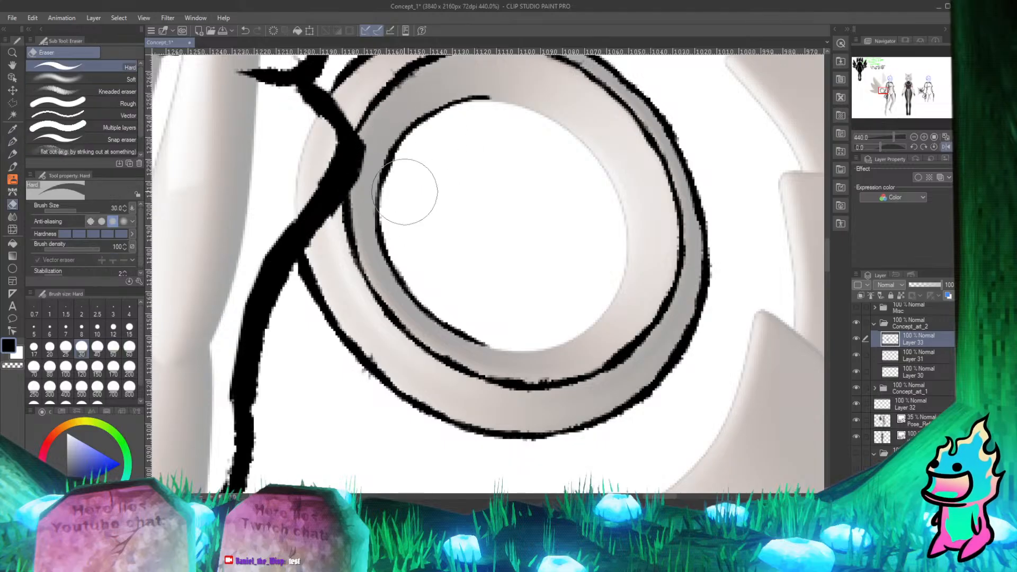
key("p")
key("e")
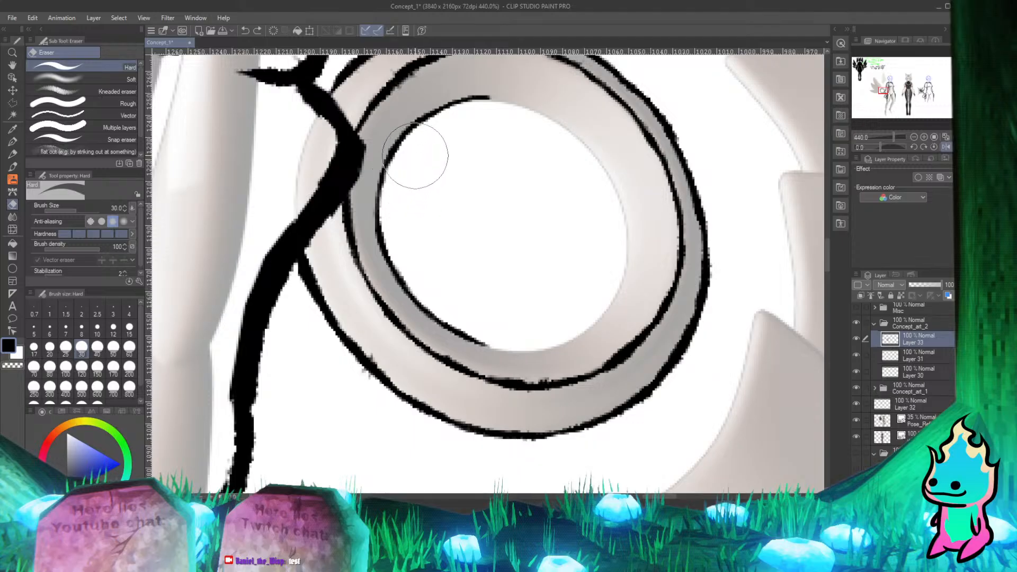
key("p")
Step: Undo the horizontal flip of the view and extend the hole's line along its bottom edge toward the lower-left side
left_click(947, 148)
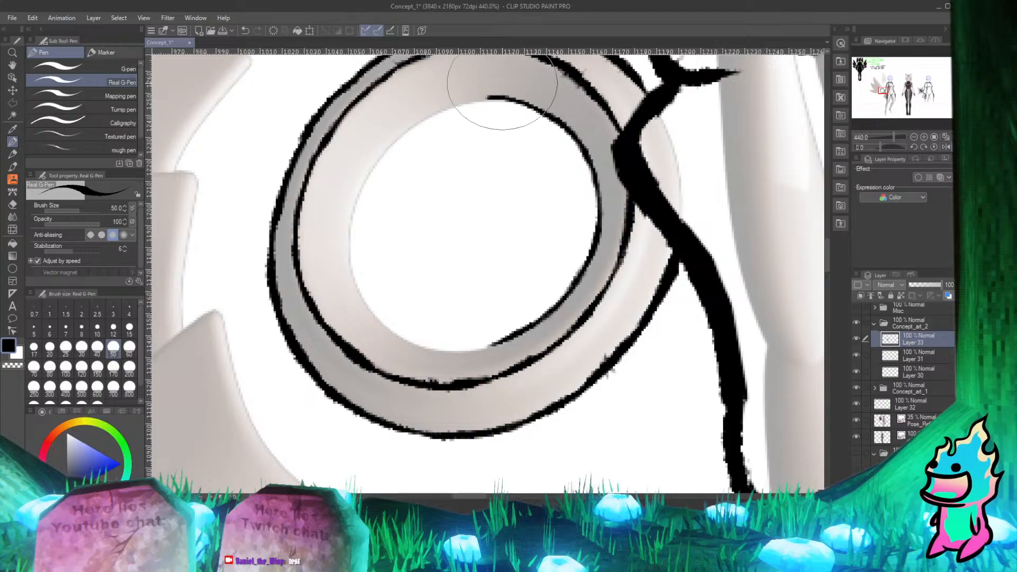
mouse_move(487, 98)
left_mouse_down()
mouse_move(445, 111)
mouse_move(419, 133)
left_mouse_up()
key("ctrl+z")
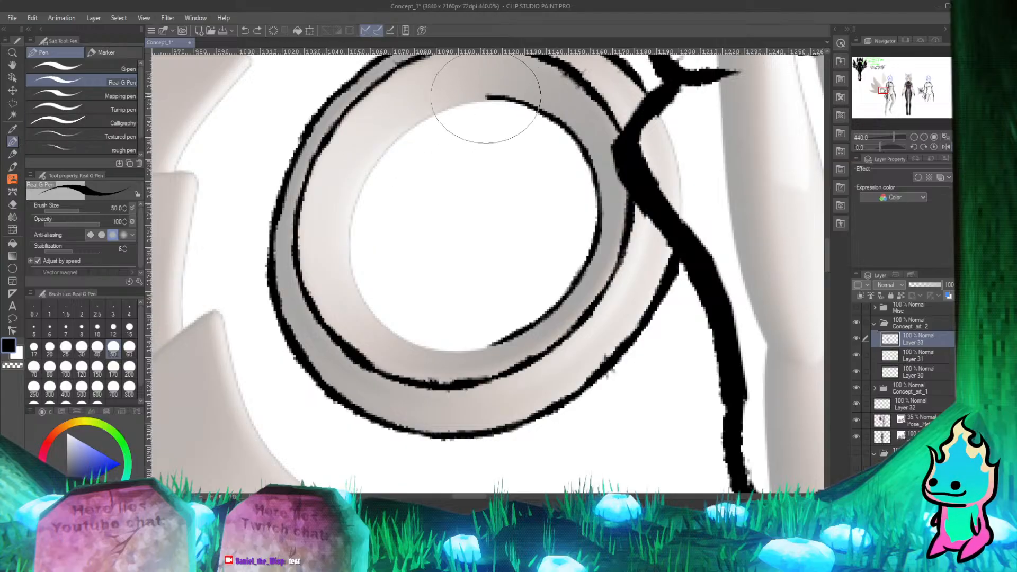
left_click_drag(488, 98, 382, 148)
key("ctrl+z")
left_click_drag(481, 96, 374, 156)
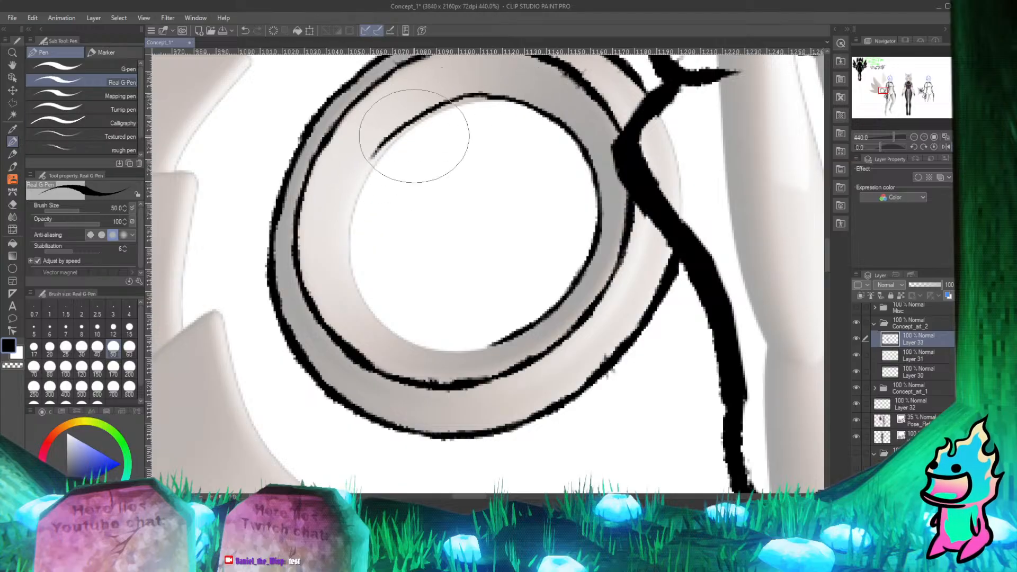
key("ctrl+z")
mouse_move(478, 96)
left_mouse_down()
mouse_move(393, 142)
mouse_move(364, 222)
left_mouse_up()
key("ctrl+z")
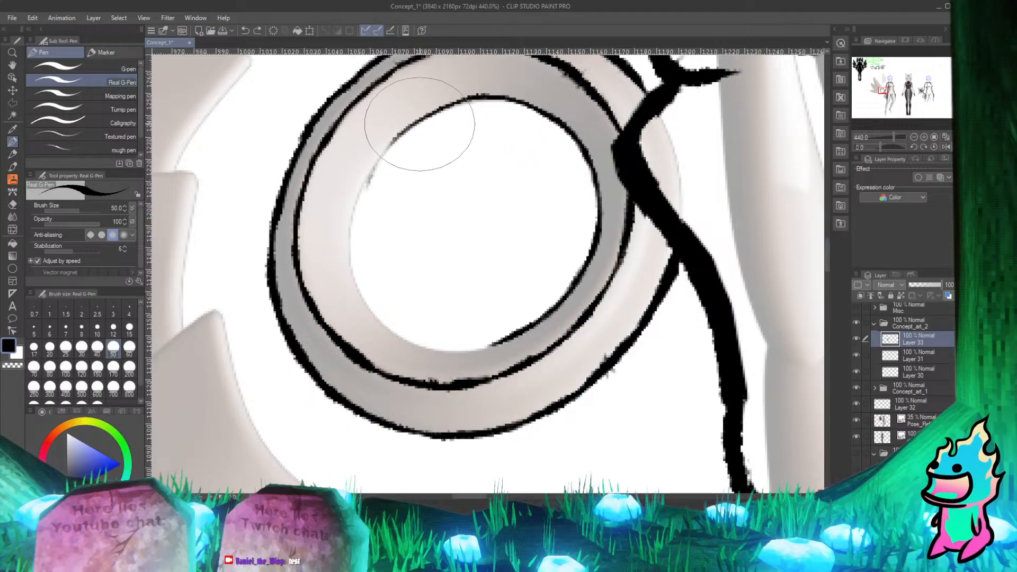
Step: Continue the hole's line around the ring's left side, undoing and redrawing strokes to keep the curve smooth
mouse_move(420, 125)
left_mouse_down()
mouse_move(397, 141)
mouse_move(350, 230)
left_mouse_up()
key("ctrl+z")
mouse_move(414, 124)
left_mouse_down()
mouse_move(377, 158)
mouse_move(352, 233)
left_mouse_up()
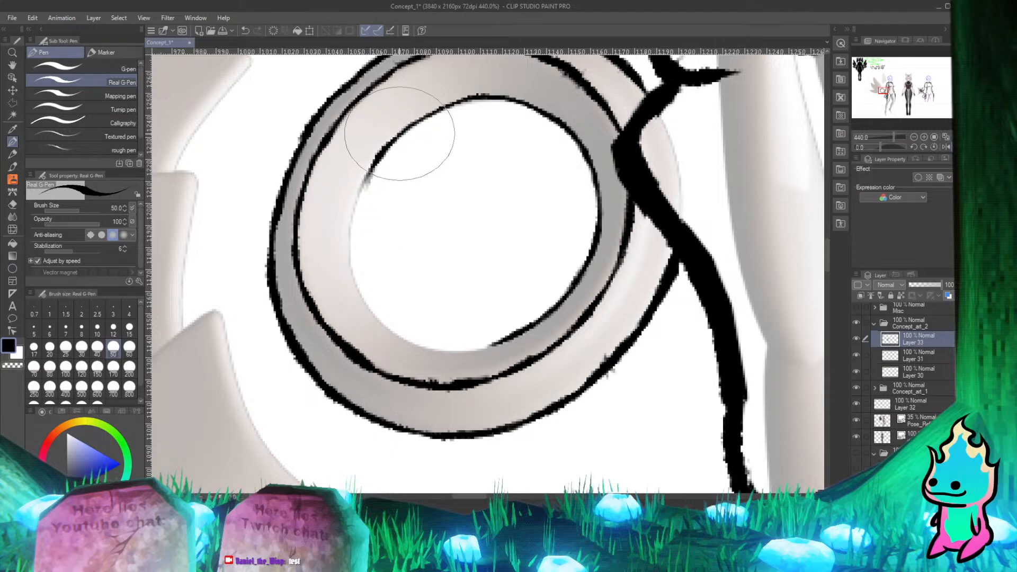
key("ctrl+z")
left_click_drag(408, 125, 351, 234)
key("ctrl+z")
mouse_move(405, 131)
left_mouse_down()
mouse_move(352, 228)
mouse_move(357, 206)
mouse_move(356, 280)
mouse_move(354, 220)
mouse_move(356, 270)
mouse_move(386, 302)
left_mouse_up()
key("ctrl+z")
mouse_move(354, 231)
left_mouse_down()
mouse_move(358, 282)
mouse_move(392, 311)
mouse_move(353, 229)
mouse_move(354, 263)
mouse_move(395, 327)
mouse_move(353, 234)
mouse_move(356, 274)
mouse_move(393, 330)
left_mouse_up()
key("ctrl+z")
key("ctrl+z")
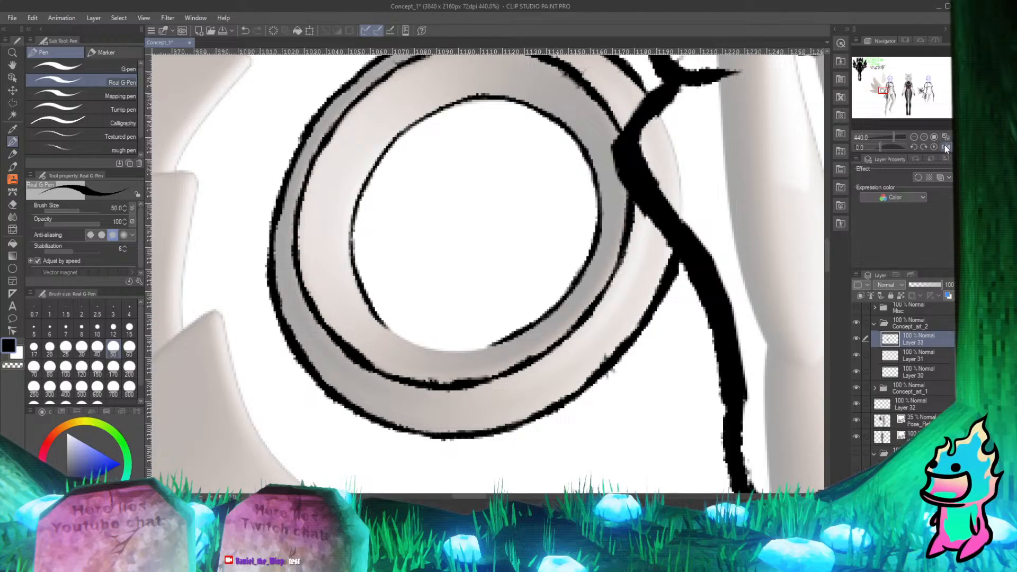
Step: Return the canvas view upright and join the hole's outline at its upper-left side
scroll(421, 225, "up", 3)
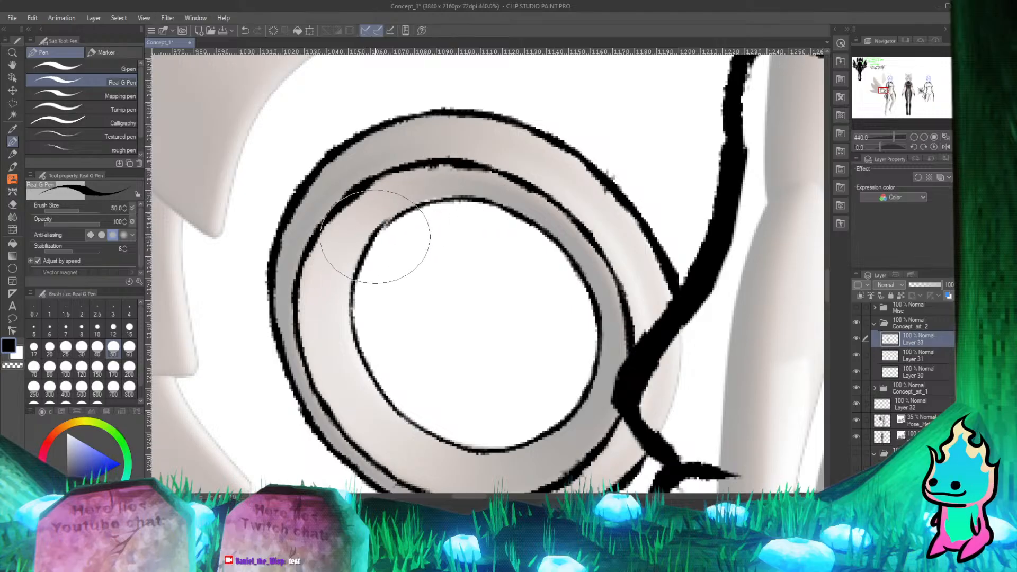
left_click_drag(375, 236, 461, 200)
mouse_move(377, 233)
left_mouse_down()
mouse_move(463, 202)
mouse_move(392, 218)
mouse_move(365, 259)
left_mouse_up()
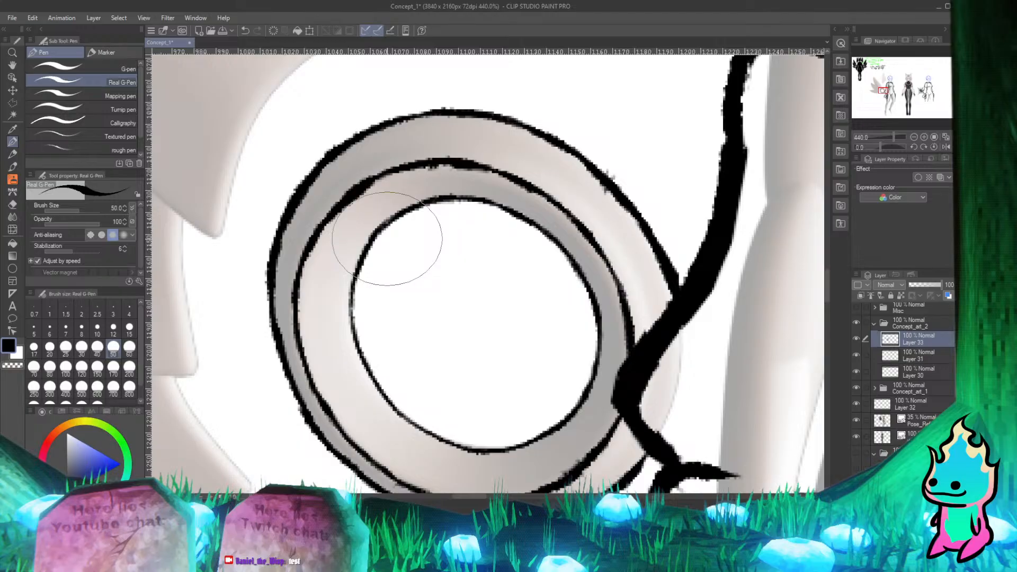
Step: Add a new layer above the ring's line art layer in the Concept_art_2 folder
scroll(387, 239, "down", 8)
scroll(342, 212, "down", 4)
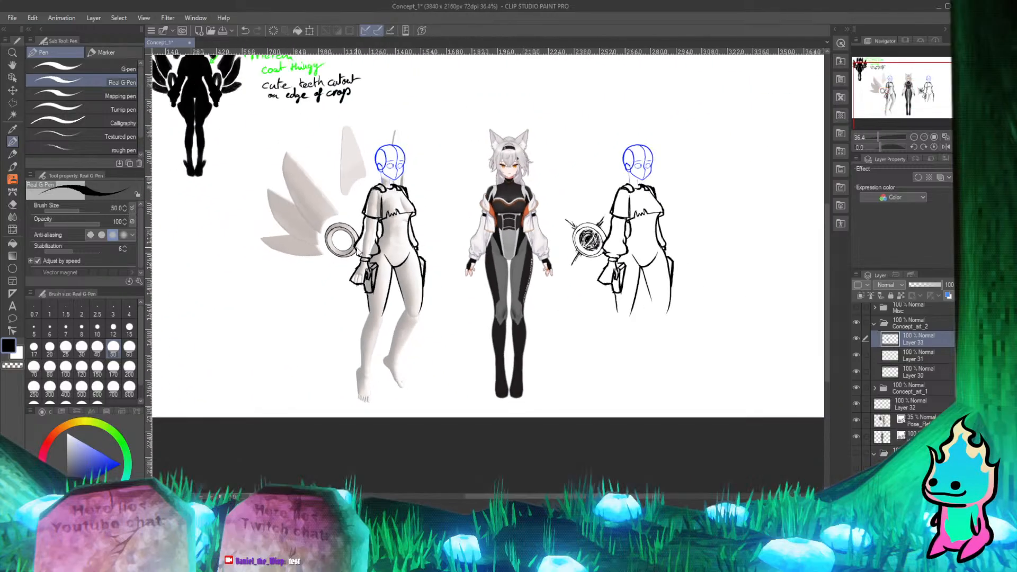
scroll(345, 222, "up", 4)
scroll(350, 233, "down", 3)
scroll(354, 245, "up", 2)
scroll(354, 245, "up", 3)
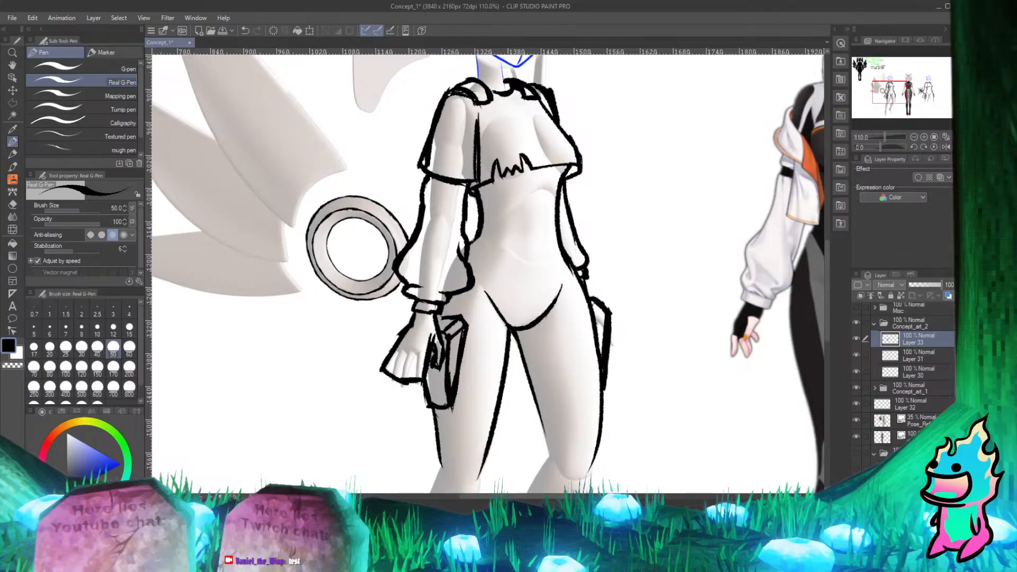
key("ctrl+shift+n")
scroll(337, 277, "down", 3)
scroll(329, 251, "up", 3)
scroll(327, 252, "up", 3)
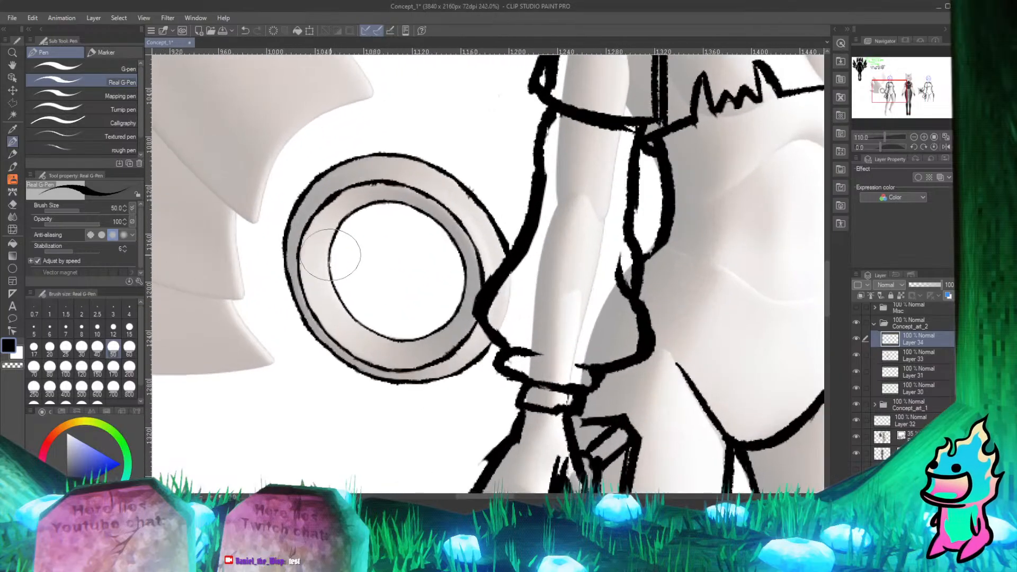
scroll(330, 260, "down", 3)
scroll(339, 262, "up", 5)
scroll(407, 274, "down", 1)
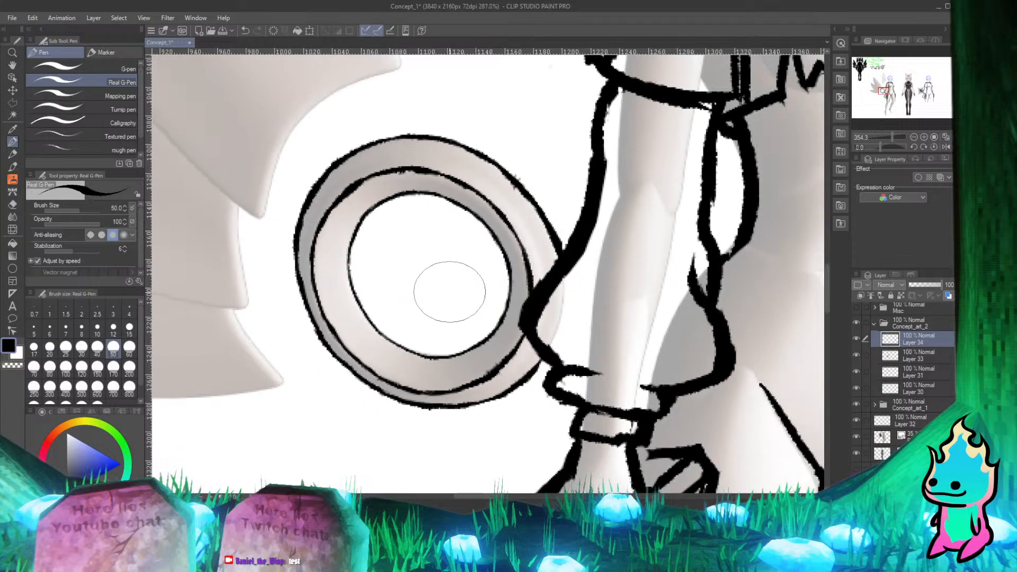
scroll(440, 281, "up", 1)
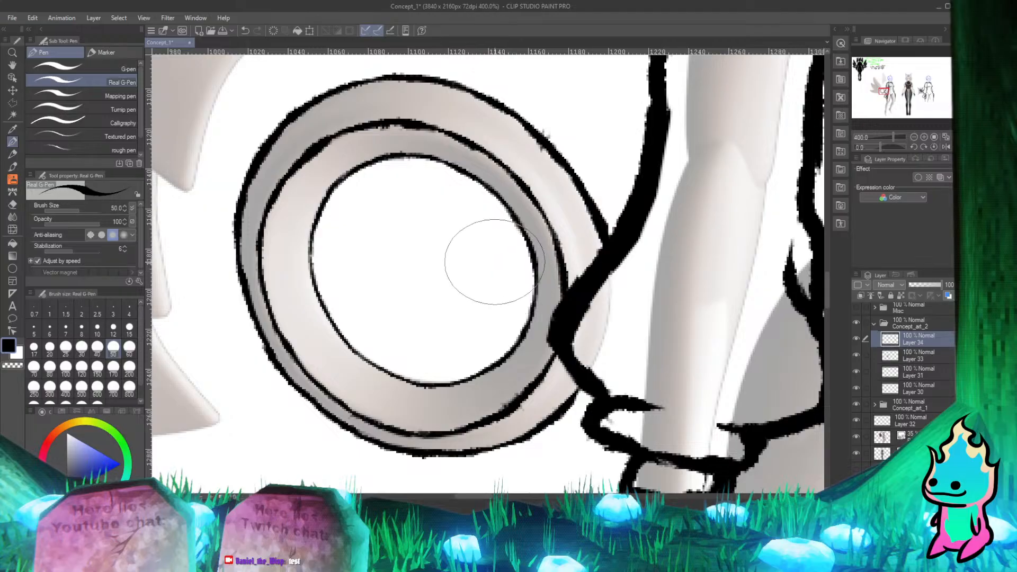
Step: Switch to the reference board and survey its image groups and handwritten design notes
key("alt+Tab")
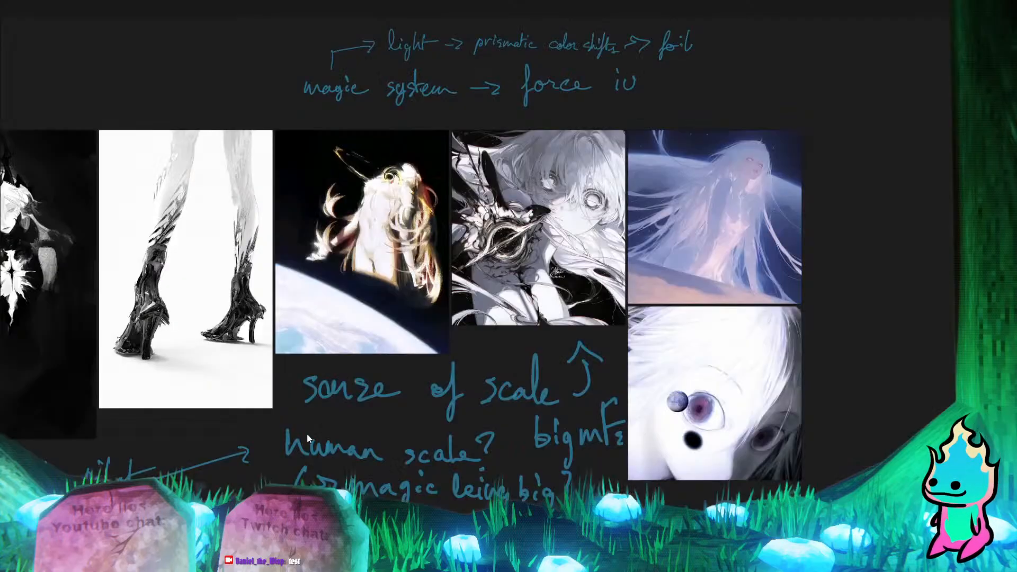
scroll(517, 295, "down", 5)
scroll(483, 247, "up", 5)
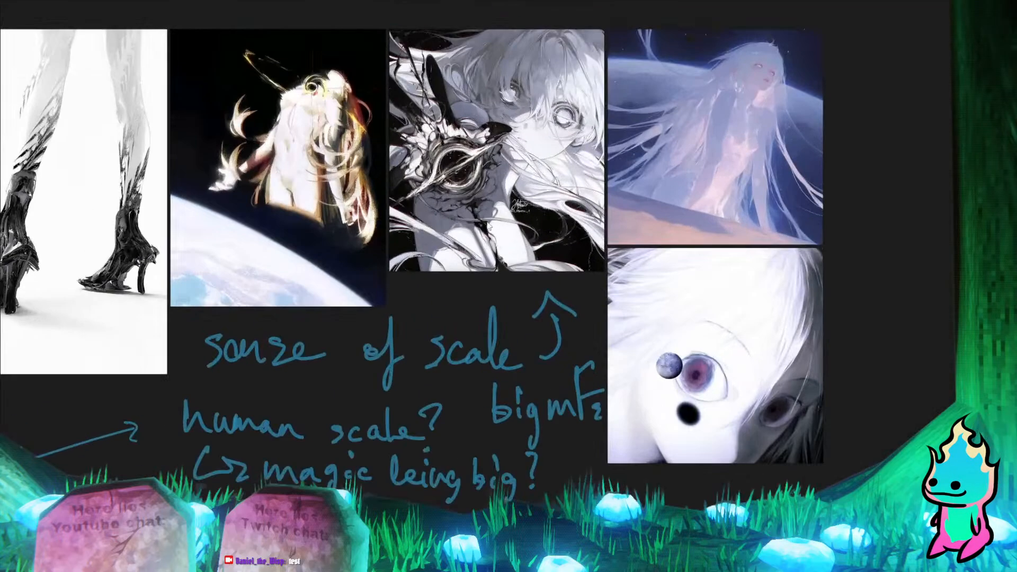
scroll(465, 206, "down", 8)
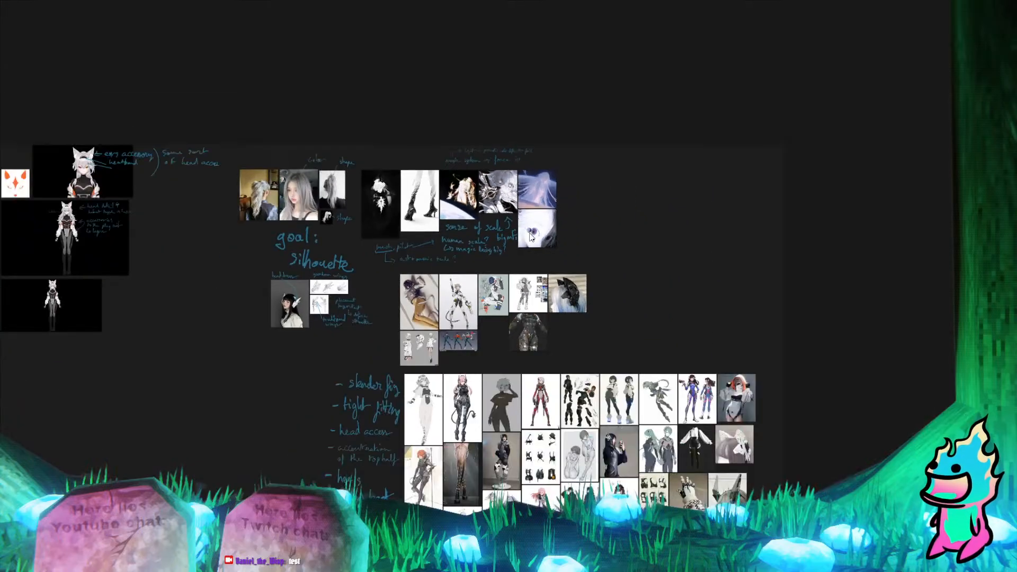
scroll(528, 250, "down", 3)
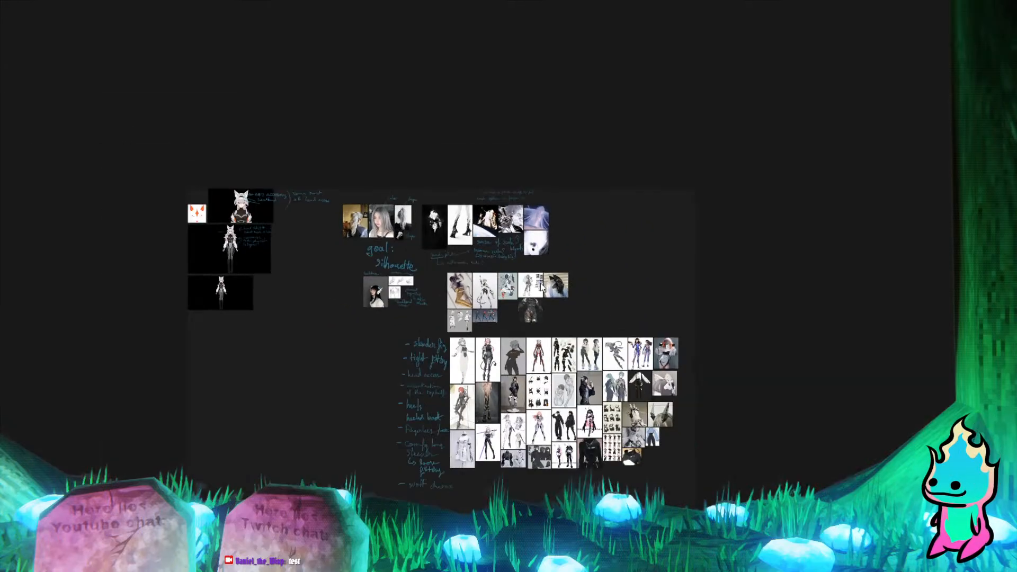
Step: Examine the astronaut and mech-pilot references, focusing on the white-armoured character's round hip joint, body plating and gun
scroll(540, 283, "up", 8)
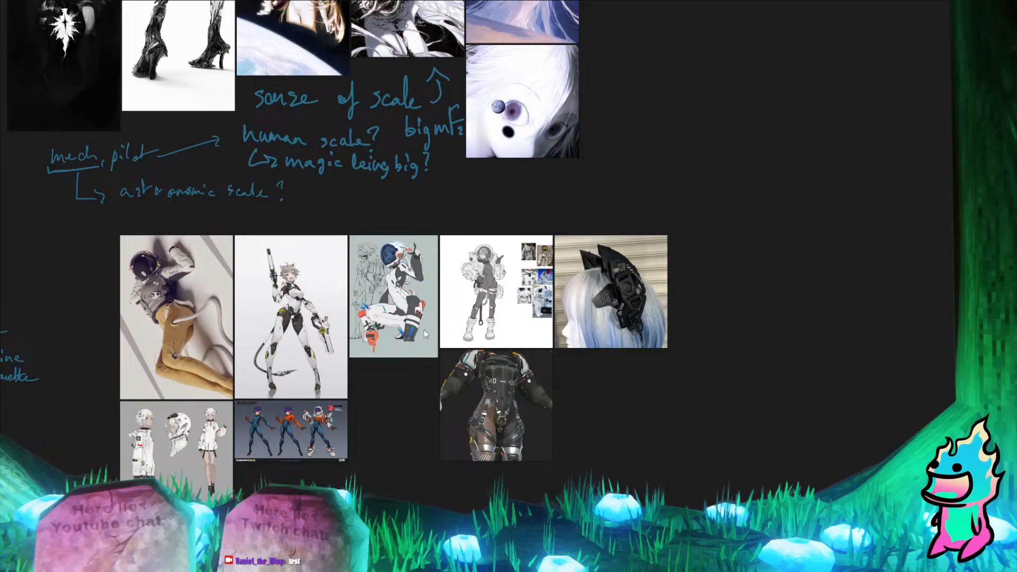
scroll(292, 305, "up", 5)
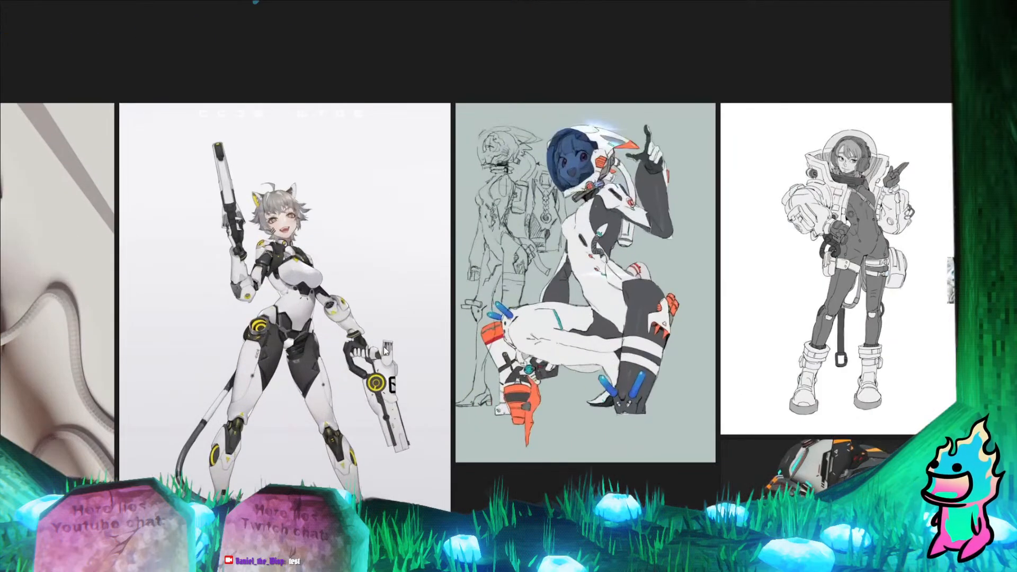
scroll(278, 424, "up", 6)
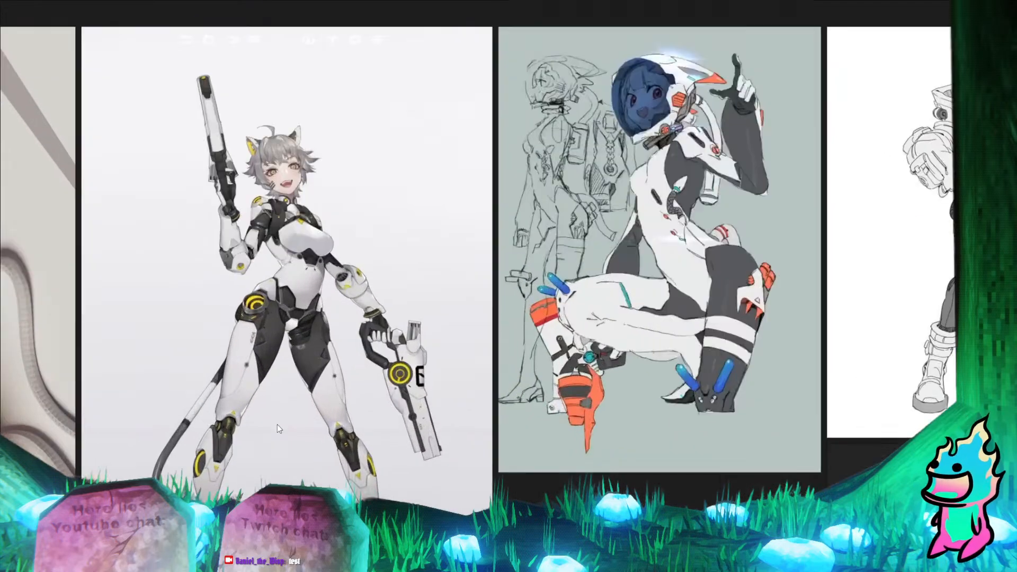
scroll(262, 234, "down", 4)
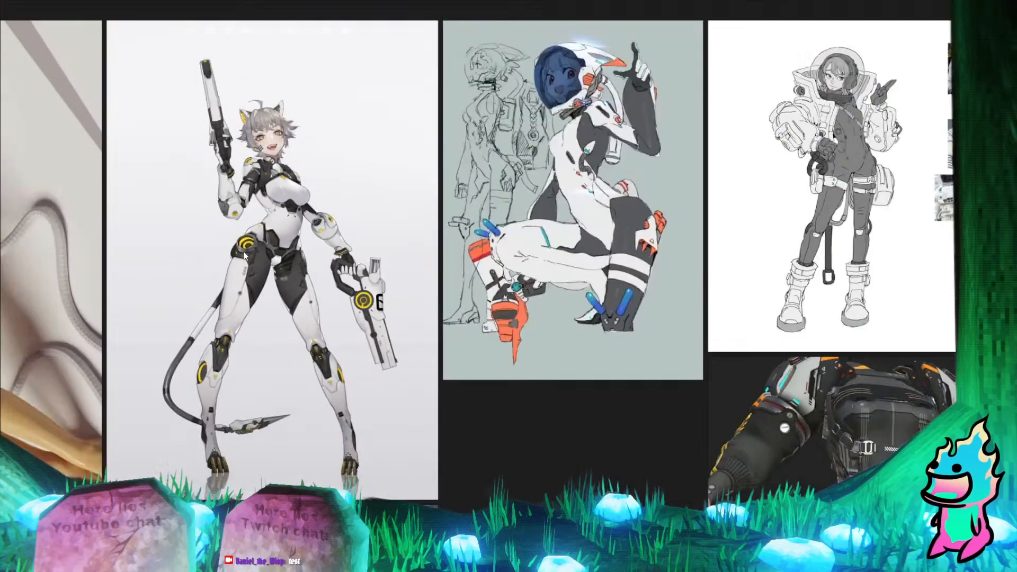
scroll(278, 366, "up", 6)
scroll(278, 367, "down", 6)
scroll(345, 227, "up", 4)
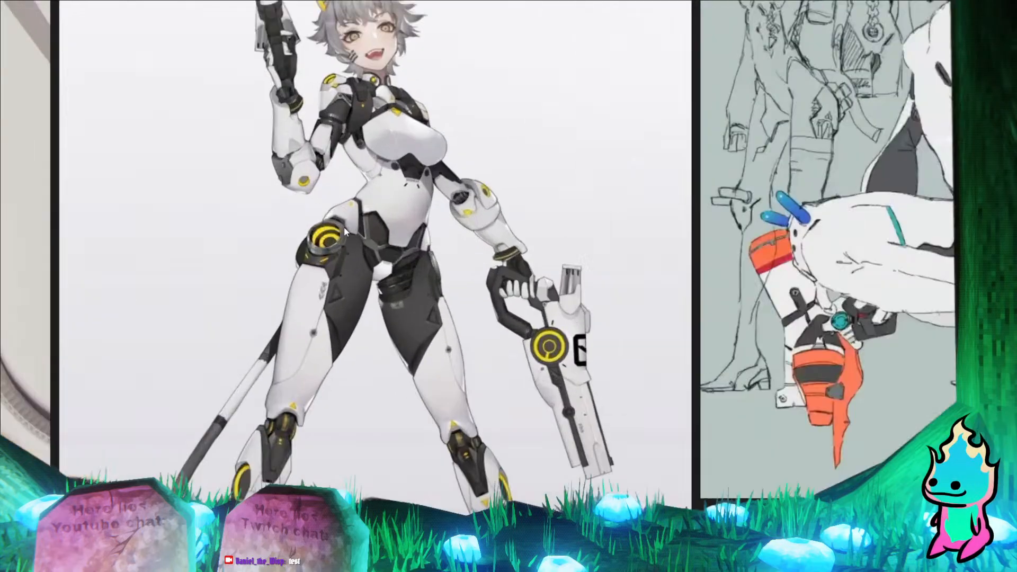
scroll(317, 314, "down", 4)
scroll(316, 288, "down", 4)
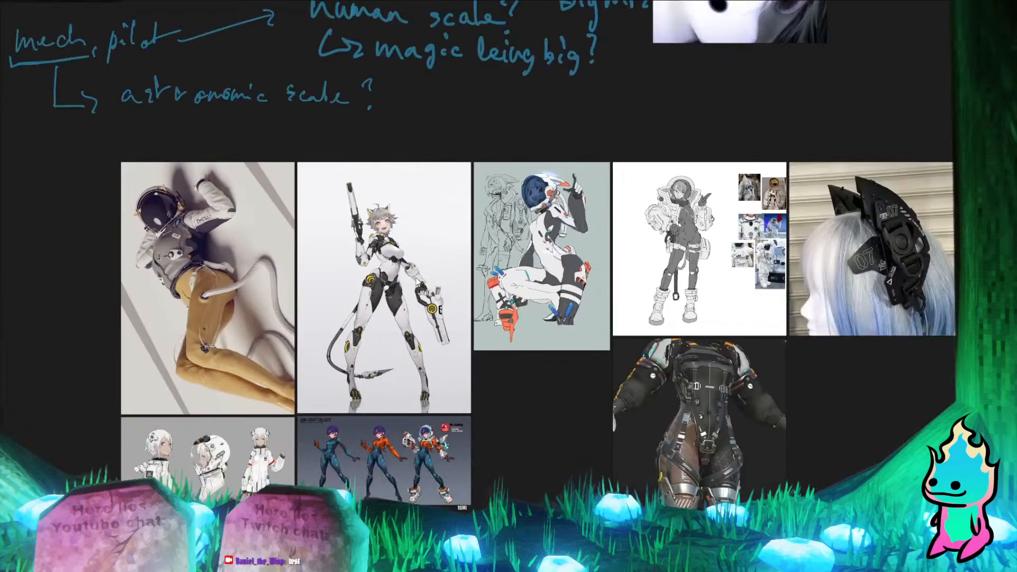
scroll(191, 334, "down", 1)
scroll(210, 300, "up", 3)
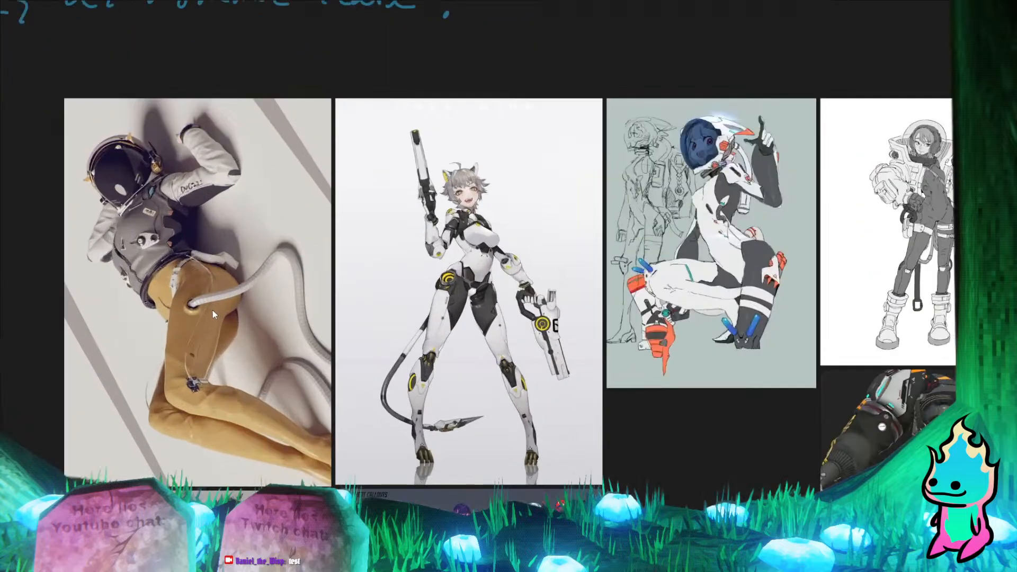
Step: Study the reclining astronaut, the crouching helmeted pilot and the grey spacesuit sketch with its astronaut photos
scroll(254, 309, "down", 3)
scroll(523, 305, "up", 6)
scroll(317, 316, "down", 2)
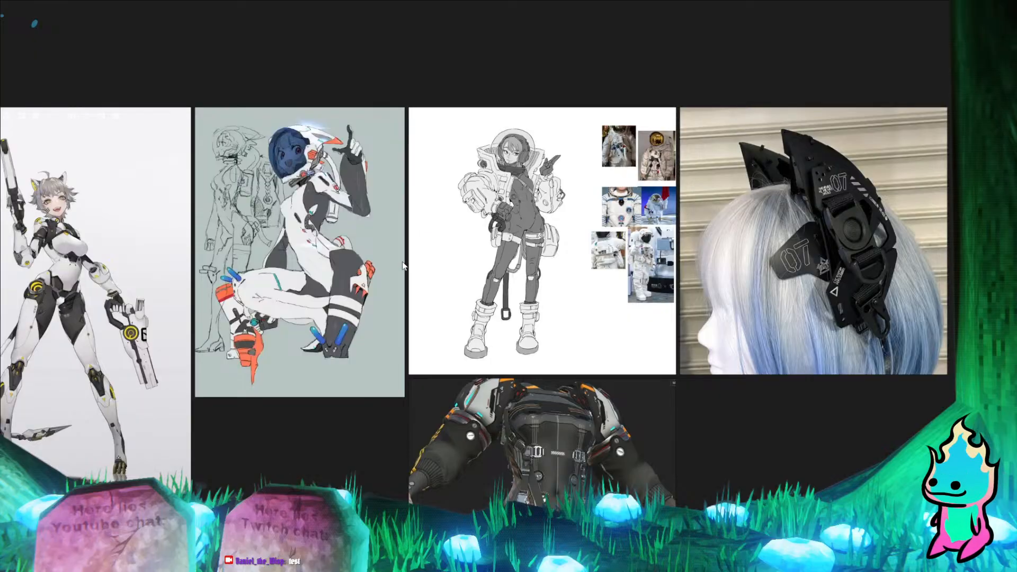
scroll(318, 238, "down", 2)
scroll(566, 261, "up", 2)
scroll(351, 207, "up", 4)
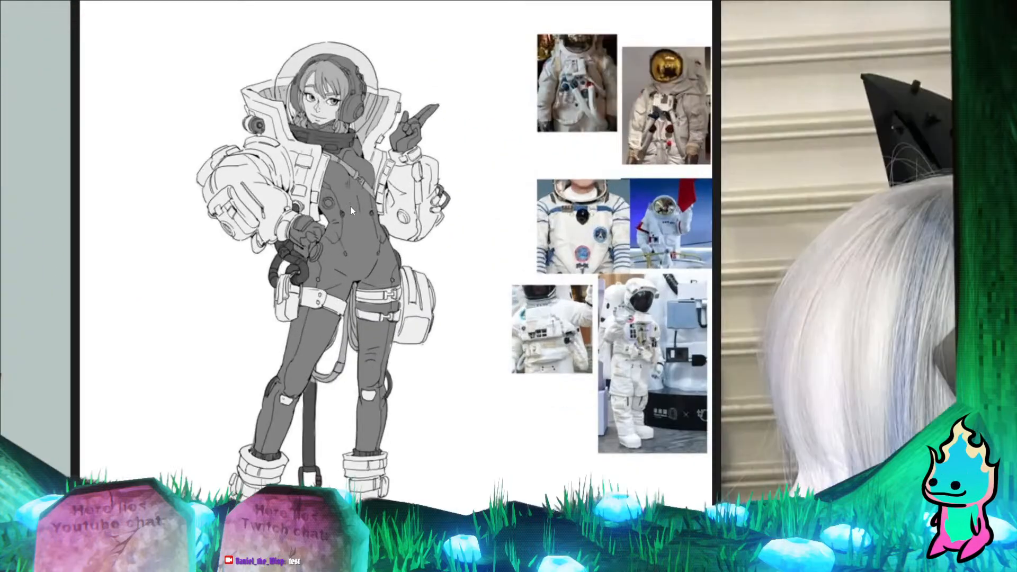
scroll(351, 209, "down", 5)
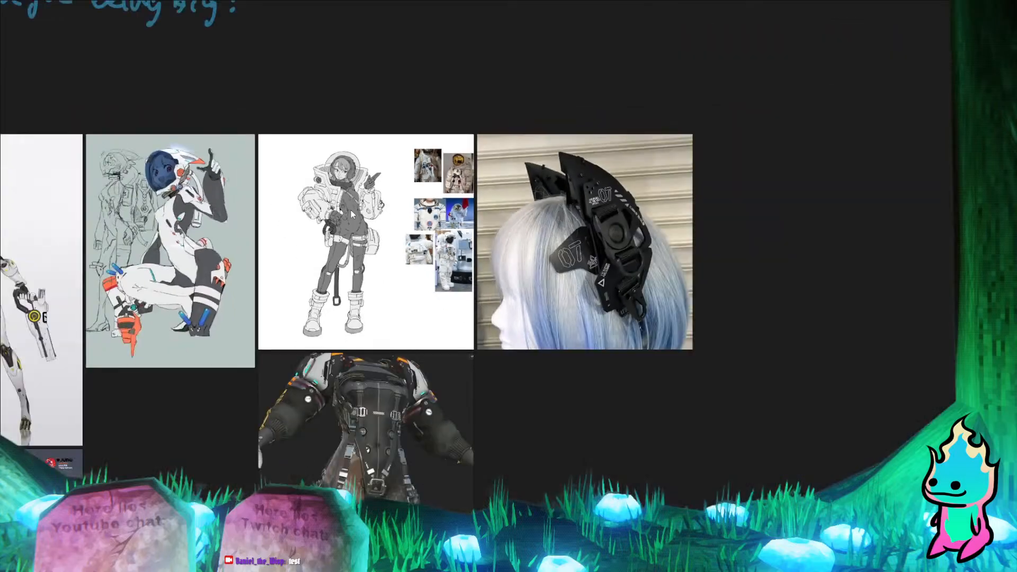
Step: Look over the slender, tight-fitting outfit references, from the pink-haired armoured character to the red-and-white bodysuit
scroll(378, 220, "down", 5)
scroll(275, 361, "up", 8)
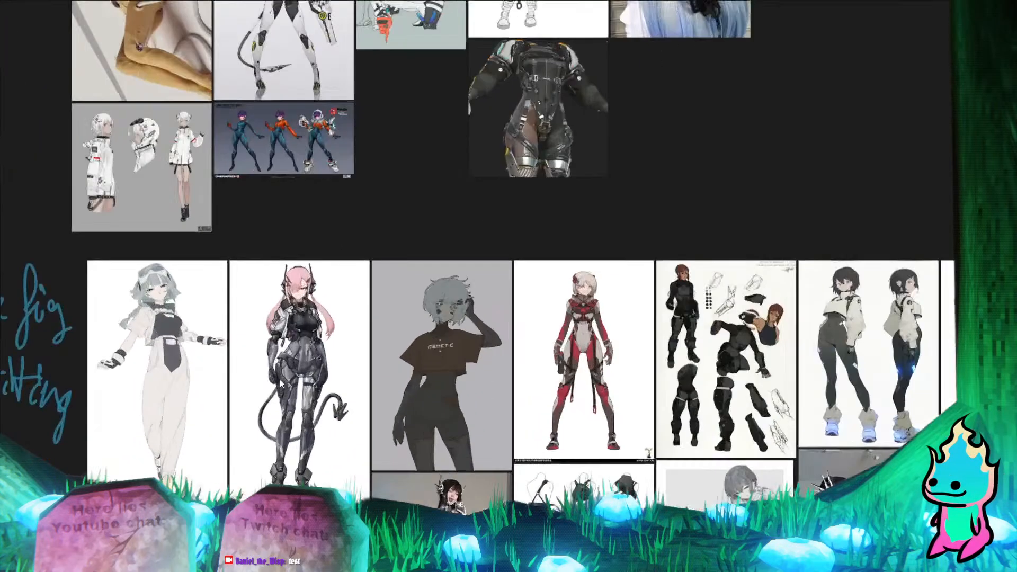
scroll(291, 364, "down", 5)
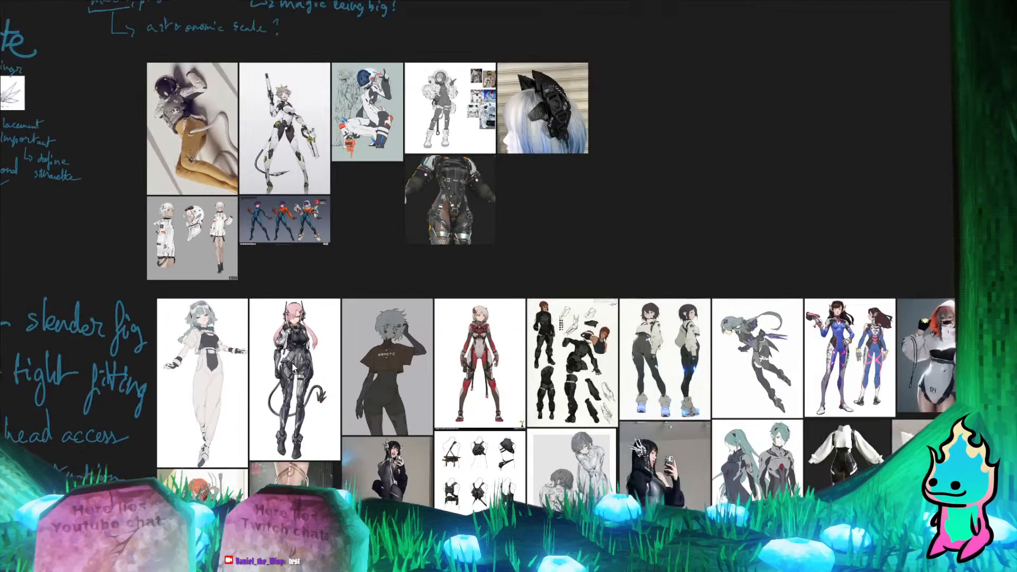
scroll(292, 363, "up", 8)
scroll(291, 364, "down", 2)
scroll(551, 350, "up", 2)
scroll(271, 295, "down", 4)
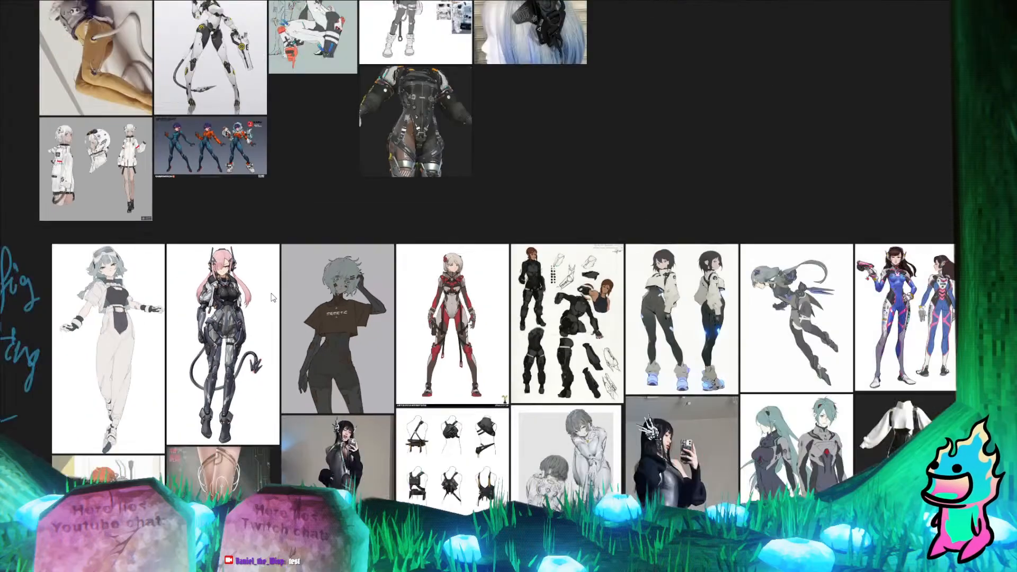
scroll(397, 303, "up", 4)
scroll(386, 306, "down", 3)
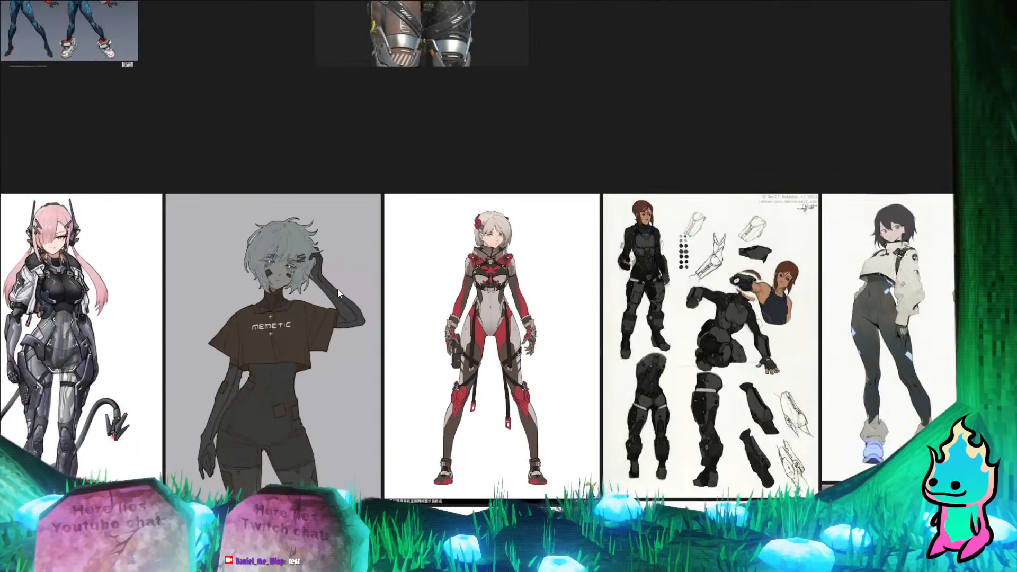
scroll(559, 330, "down", 2)
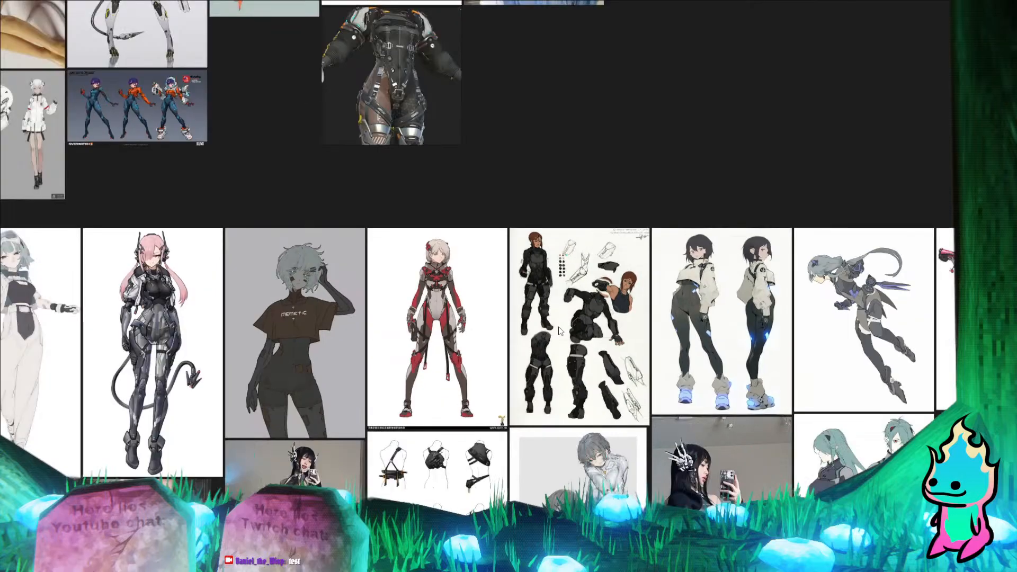
Step: Inspect the black armour breakdown sheet and the circular hip devices on the leaping grey-haired character
scroll(687, 346, "up", 3)
scroll(687, 346, "down", 3)
scroll(680, 343, "up", 5)
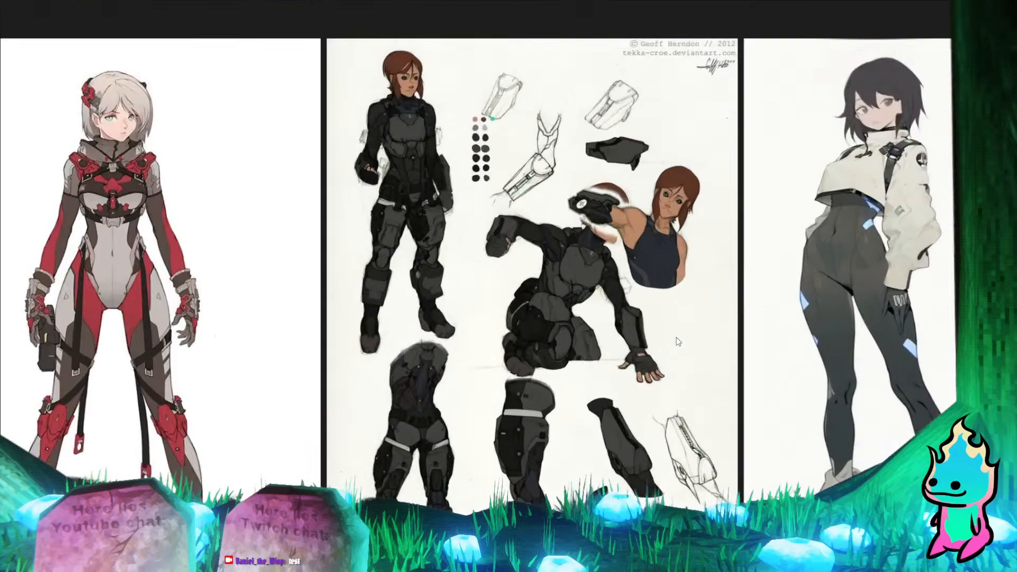
scroll(448, 322, "down", 5)
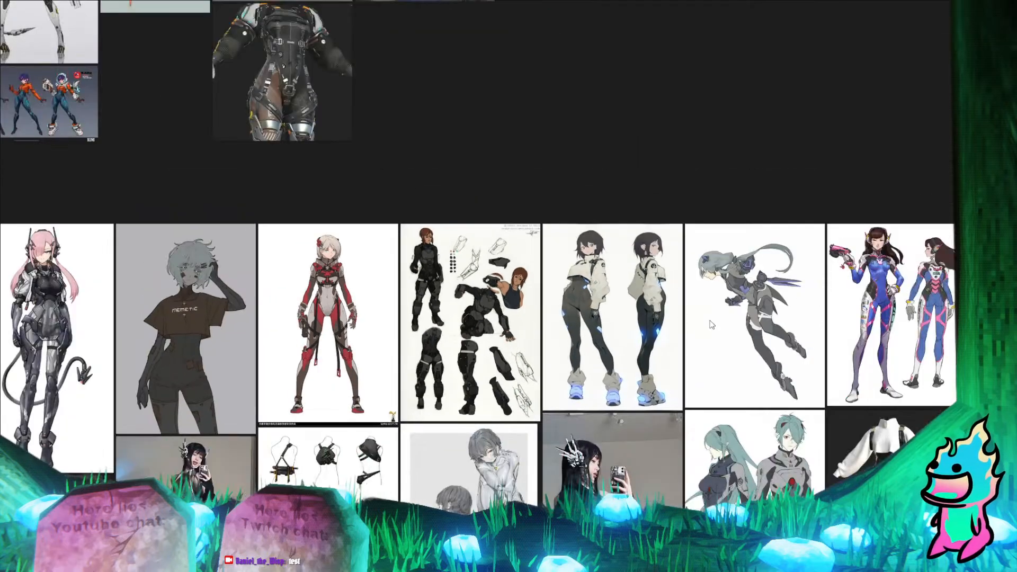
scroll(713, 324, "up", 5)
scroll(722, 308, "down", 2)
scroll(623, 291, "up", 6)
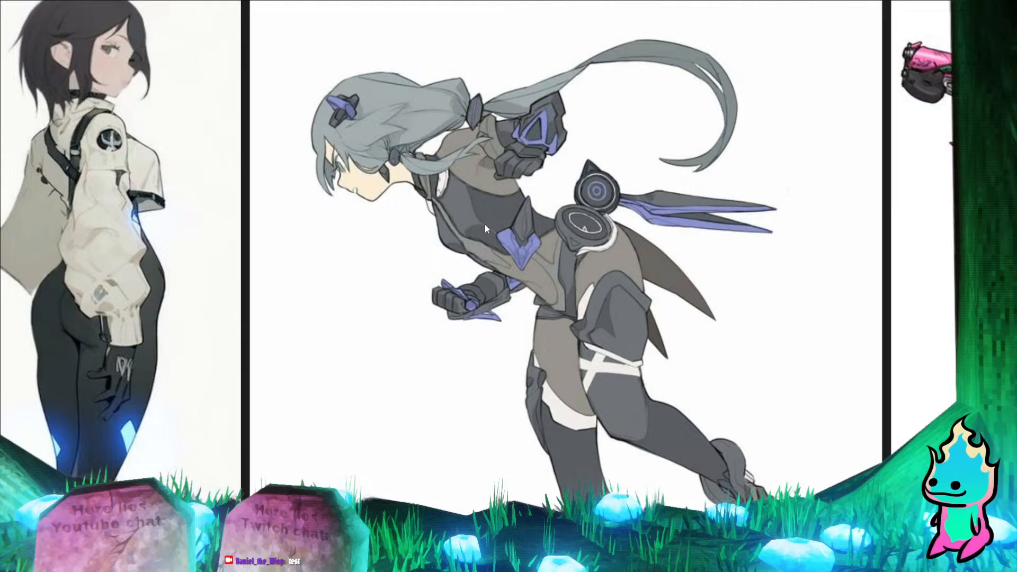
scroll(485, 224, "down", 4)
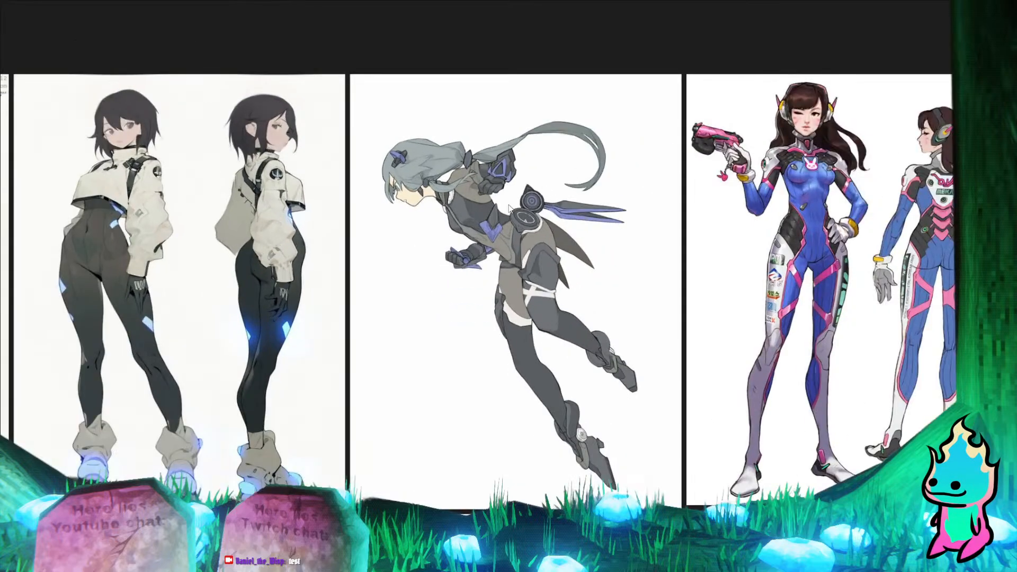
scroll(509, 206, "down", 3)
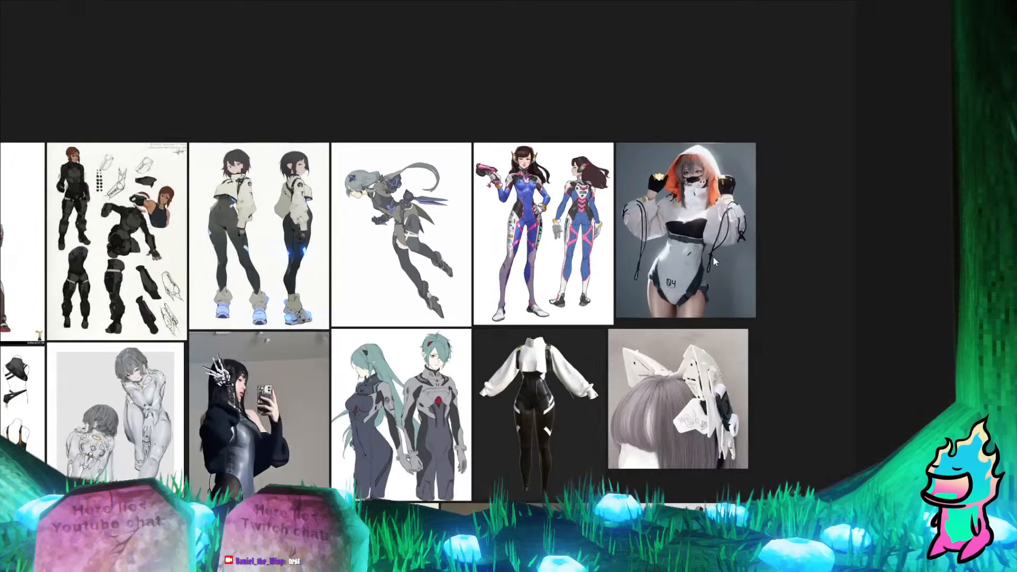
Step: Compare the hooded bodysuit, cropped jacket, plugsuit and chest harness references for outfit details
scroll(713, 256, "up", 1)
scroll(580, 201, "down", 1)
scroll(659, 224, "down", 1)
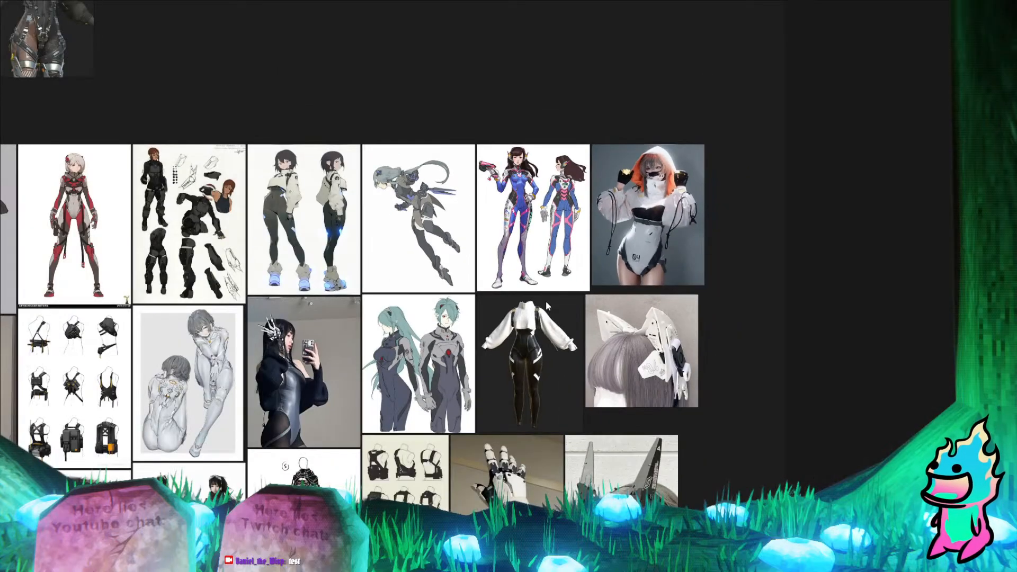
scroll(392, 408, "up", 2)
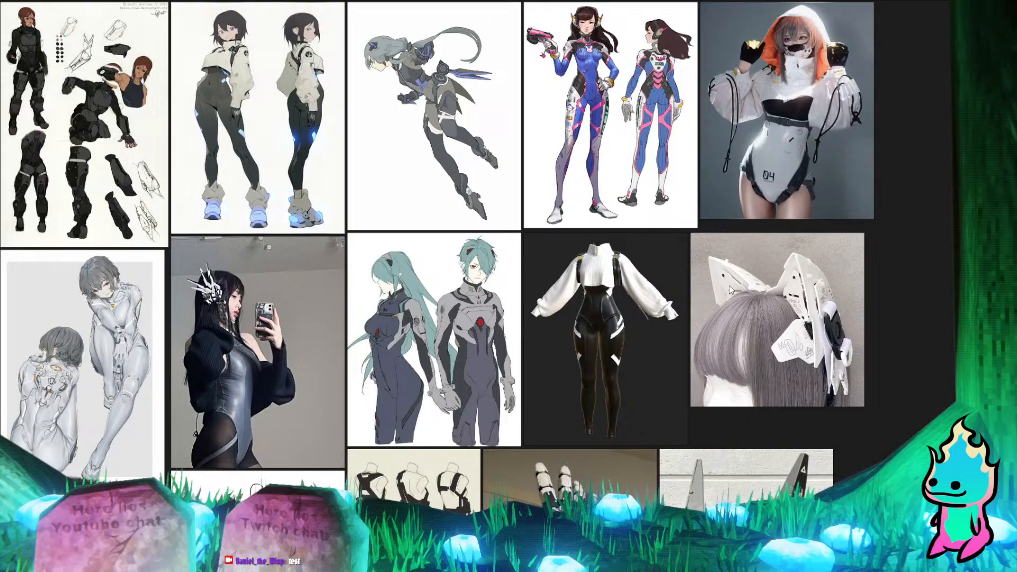
scroll(735, 271, "down", 3)
scroll(403, 298, "up", 4)
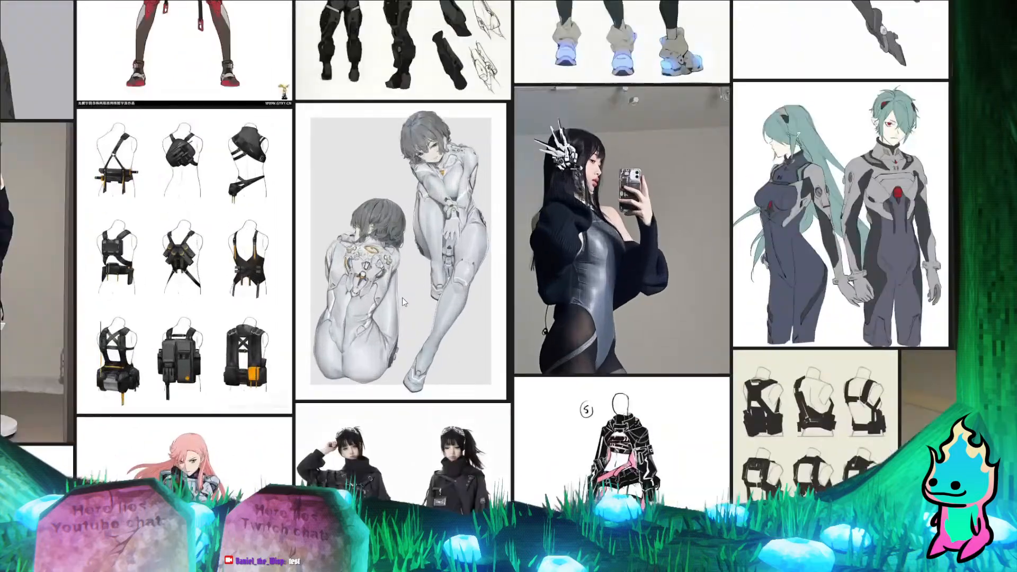
scroll(609, 245, "down", 2)
scroll(274, 254, "up", 4)
scroll(587, 249, "down", 5)
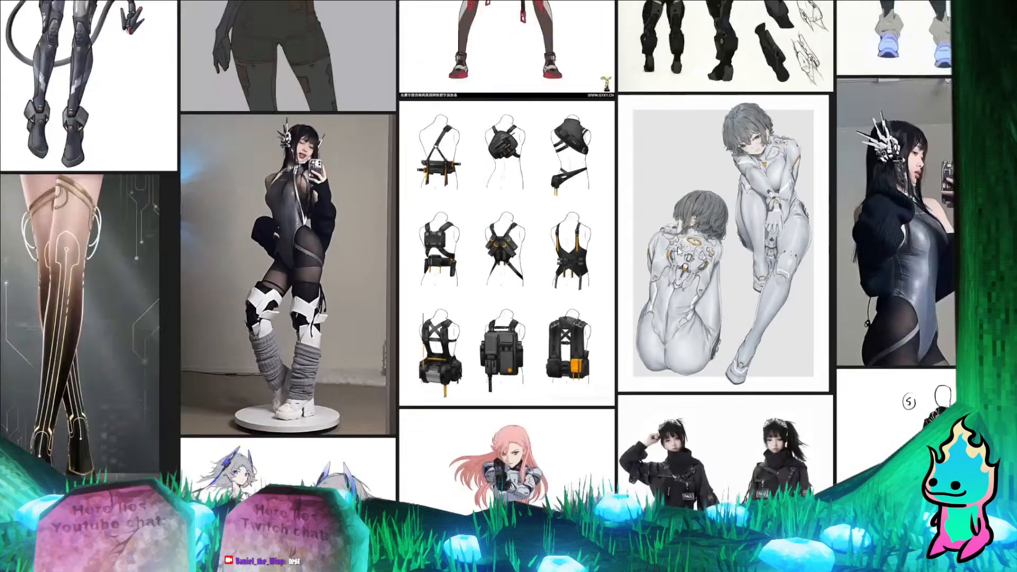
scroll(408, 336, "up", 3)
scroll(329, 323, "down", 4)
Step: Review the lower outfit references, including the sword-wielding character, armour suits and the numbered pink and black clothing designs
scroll(253, 315, "up", 4)
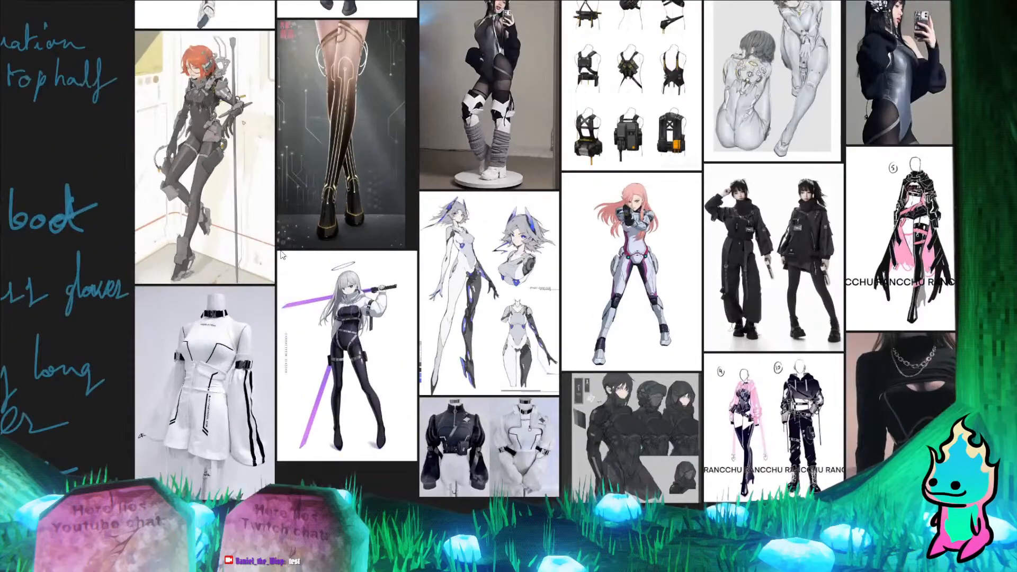
scroll(289, 257, "down", 3)
scroll(508, 376, "up", 4)
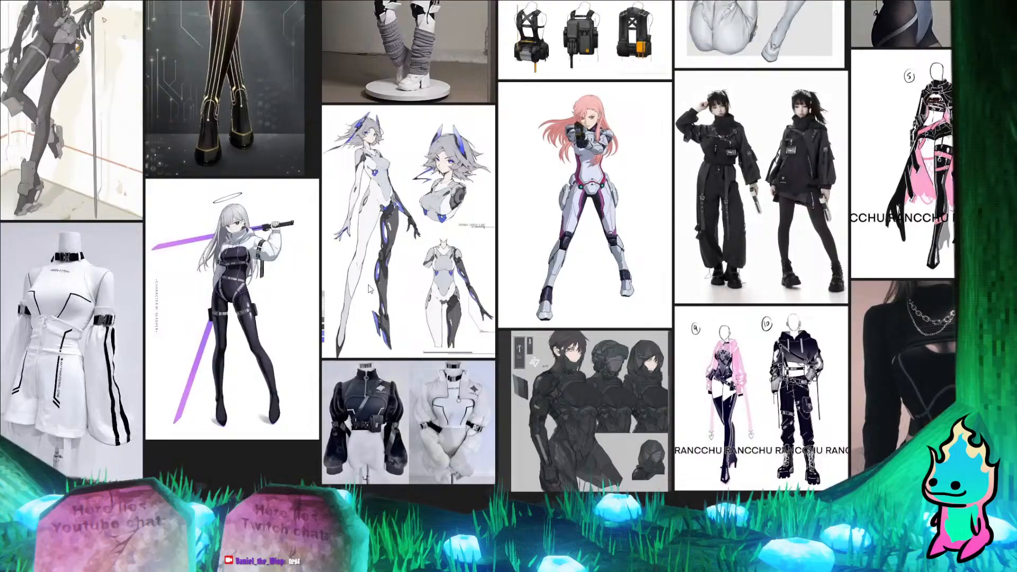
scroll(366, 290, "down", 2)
scroll(554, 403, "up", 7)
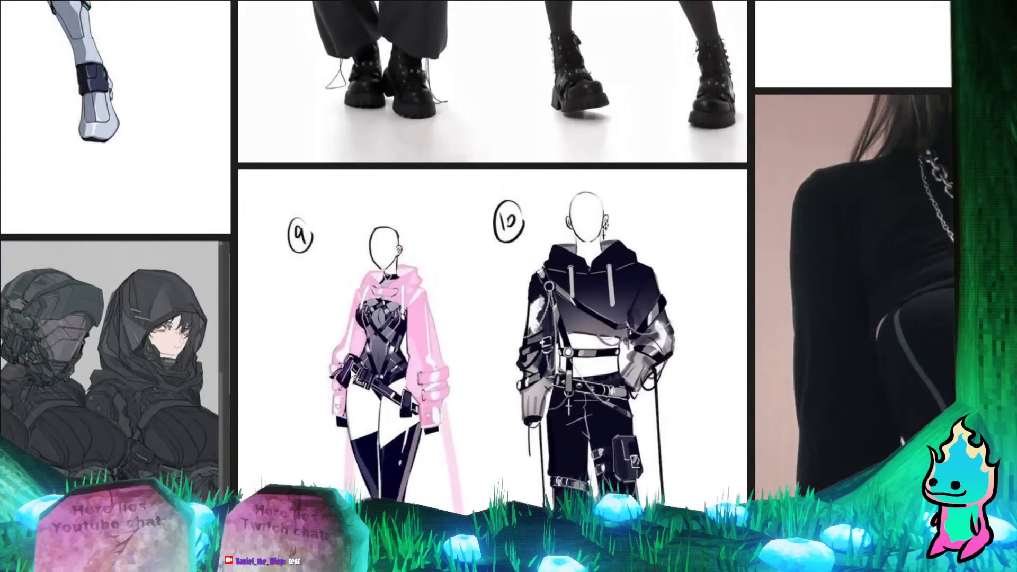
scroll(352, 375, "down", 3)
scroll(353, 375, "down", 2)
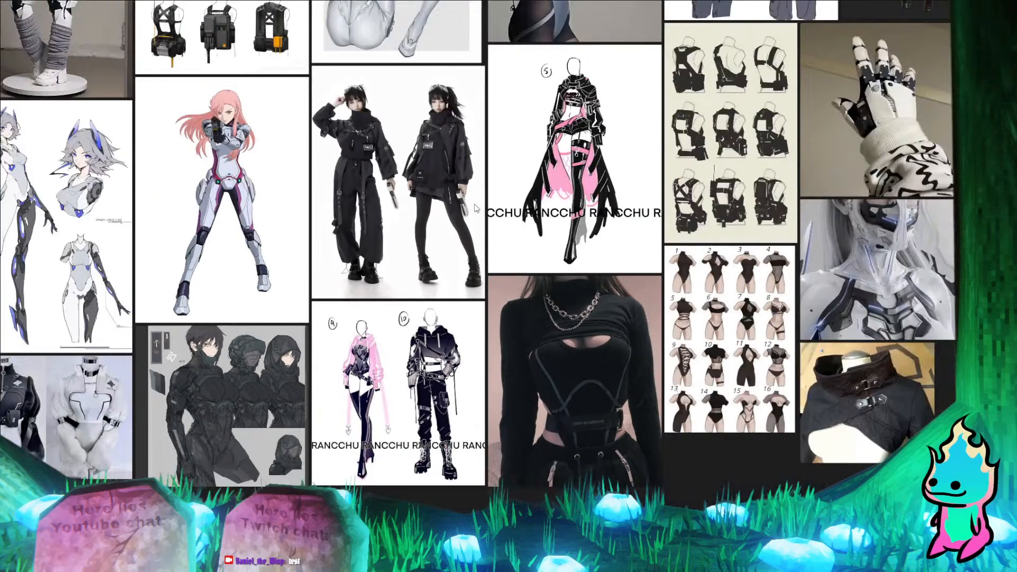
Step: Examine the harness and bodysuit charts along with the mechanical hand, horned headpiece and cyborg neck references
scroll(543, 183, "up", 4)
scroll(317, 233, "down", 2)
scroll(316, 233, "up", 1)
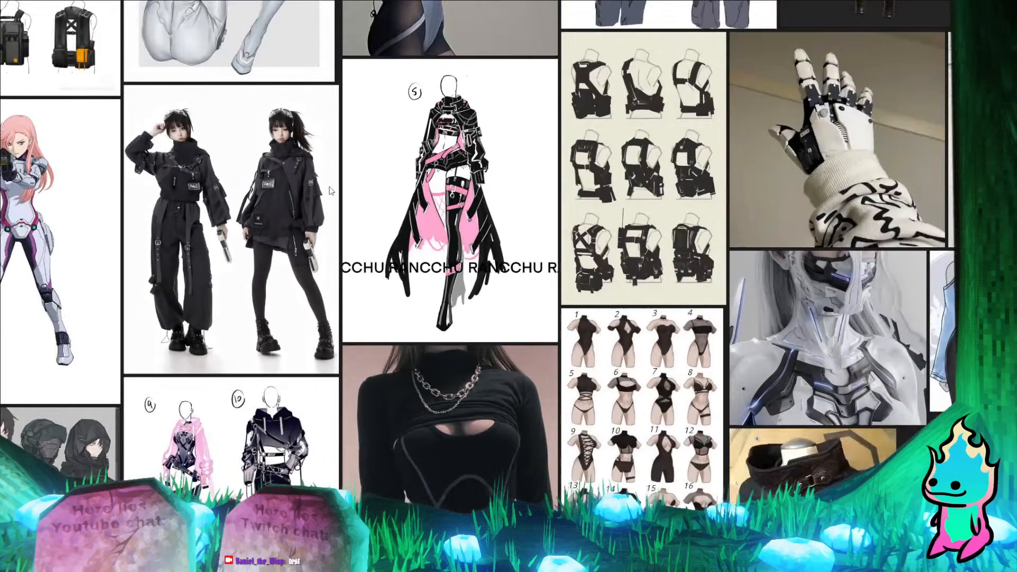
scroll(330, 191, "down", 3)
scroll(686, 265, "up", 3)
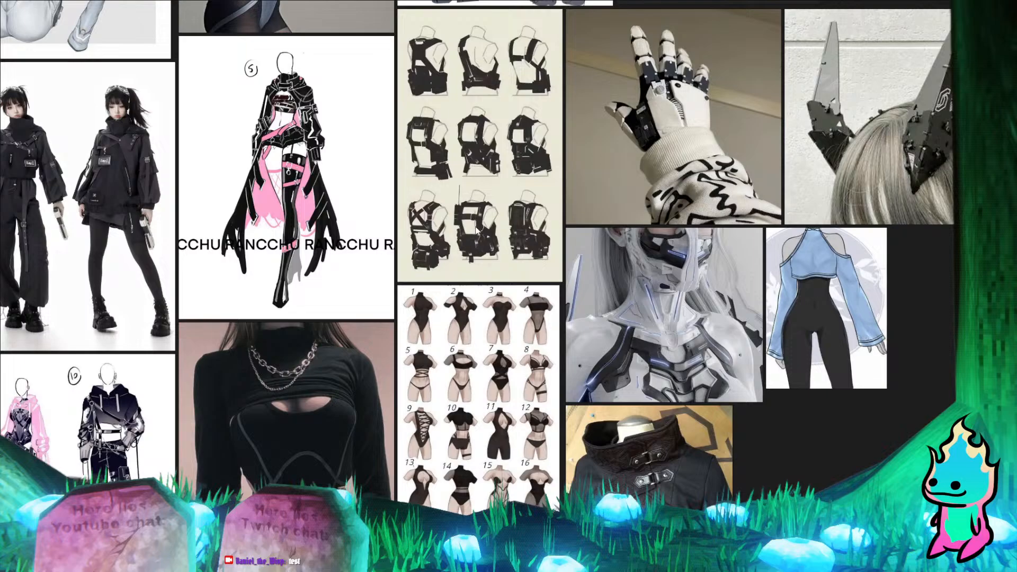
scroll(476, 229, "down", 1)
scroll(549, 176, "up", 1)
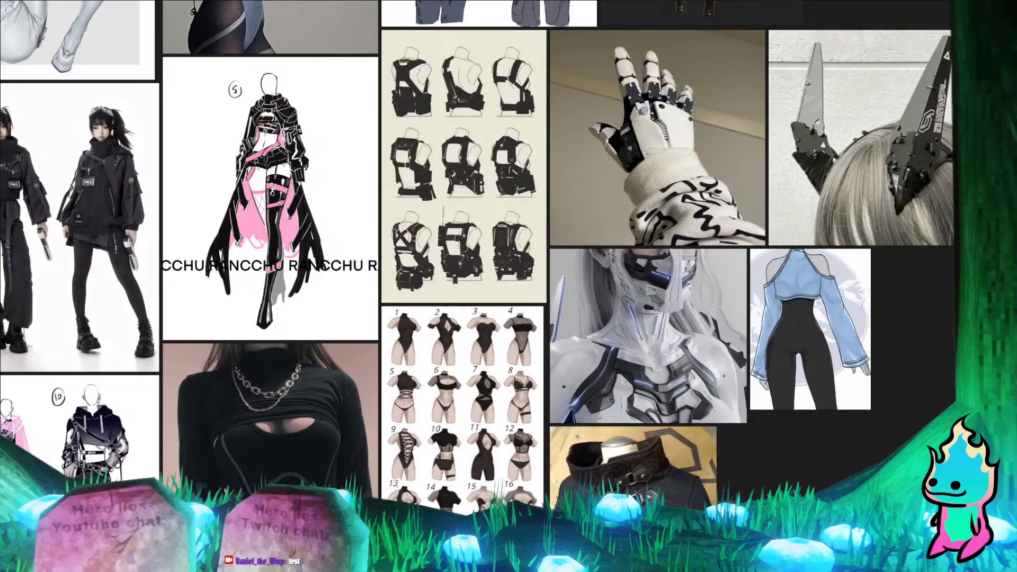
Step: Switch back to Clip Studio Paint and review the ring device beside the figure's arm against the whole concept sheet
key("alt+Tab")
scroll(423, 271, "down", 2)
scroll(485, 246, "down", 4)
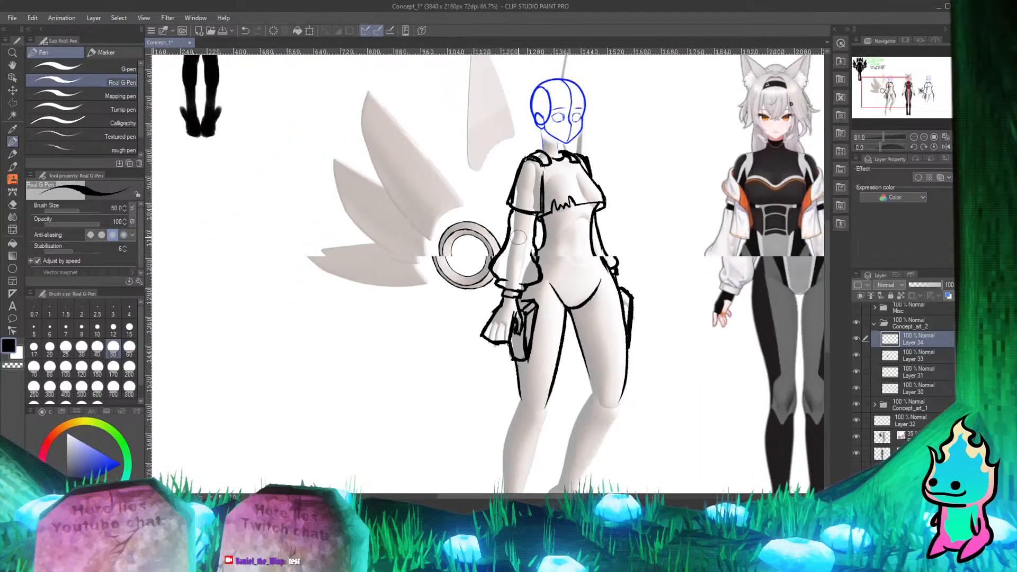
scroll(519, 237, "up", 2)
scroll(517, 236, "up", 1)
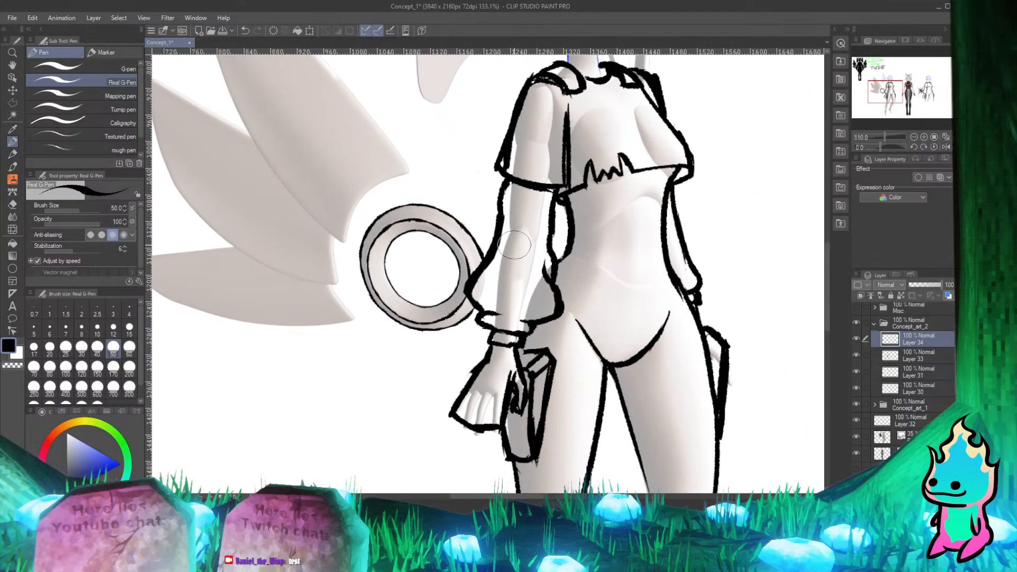
scroll(514, 250, "down", 1)
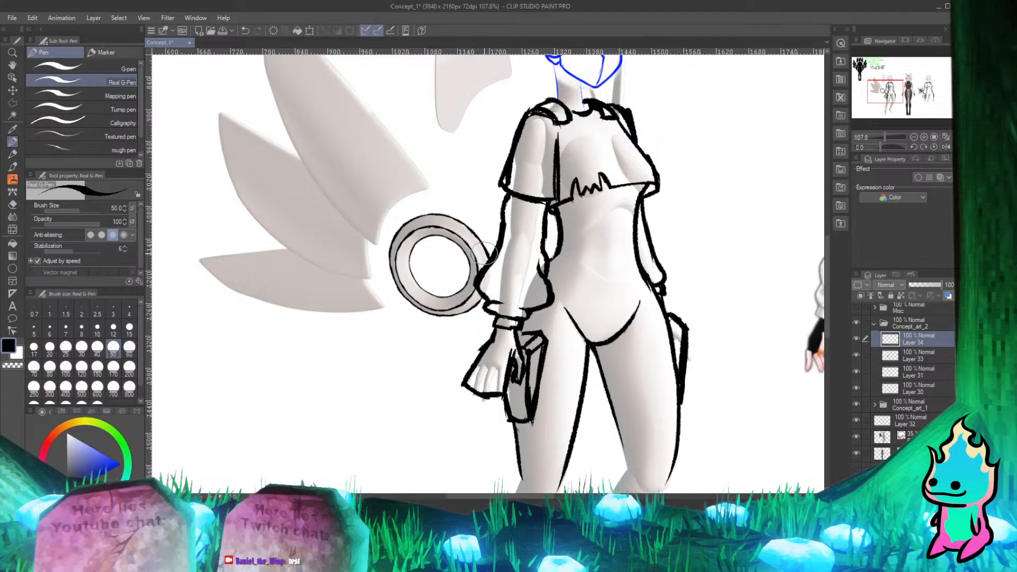
scroll(498, 212, "down", 5)
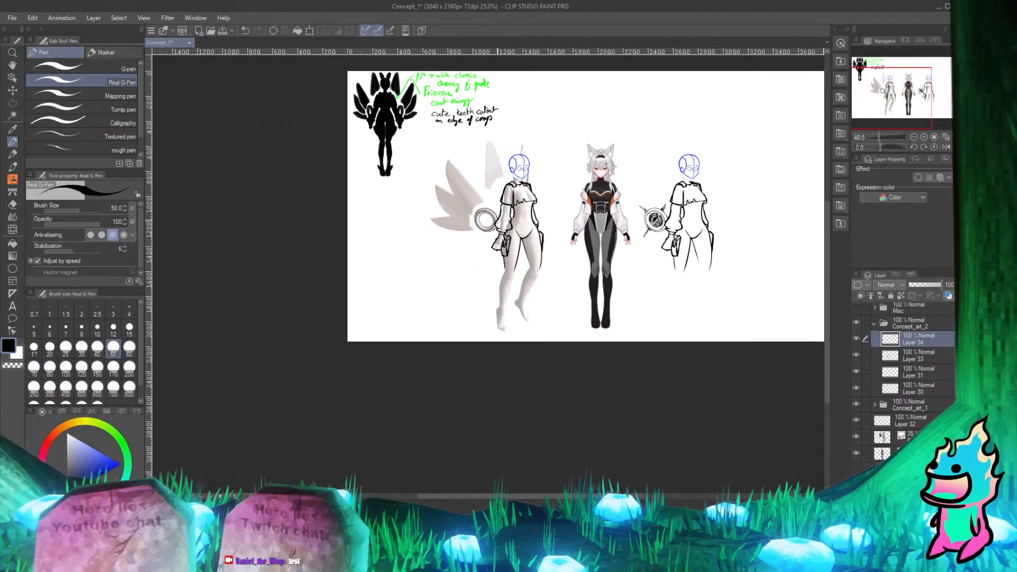
Step: Examine the black silhouette, then the figure's ring device, wing shapes, sleeve and thigh pouch at several magnifications
scroll(352, 104, "up", 3)
scroll(404, 156, "up", 1)
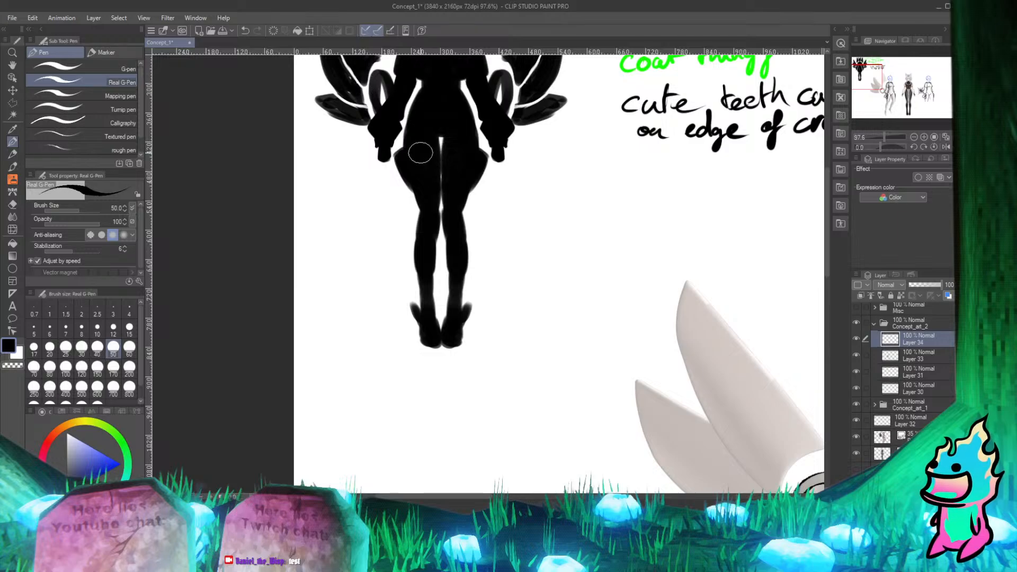
scroll(303, 136, "down", 3)
scroll(567, 318, "up", 5)
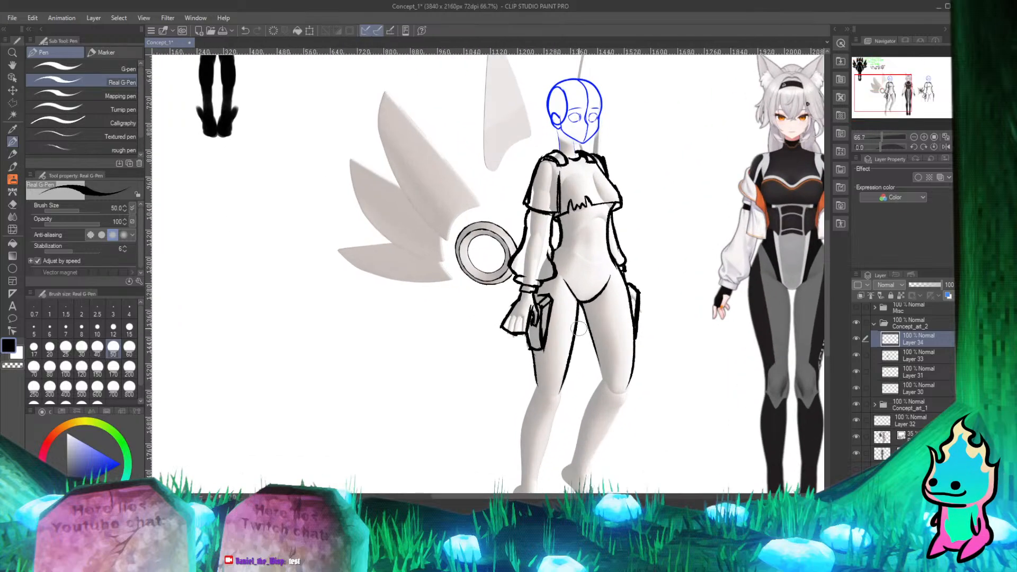
scroll(424, 266, "down", 1)
scroll(415, 268, "up", 1)
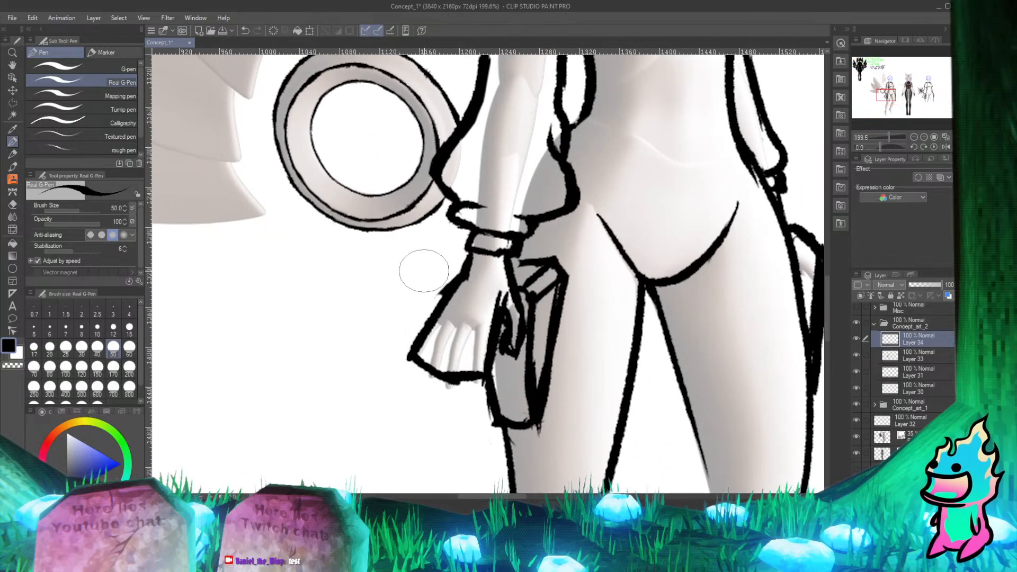
scroll(500, 194, "down", 1)
scroll(432, 275, "down", 2)
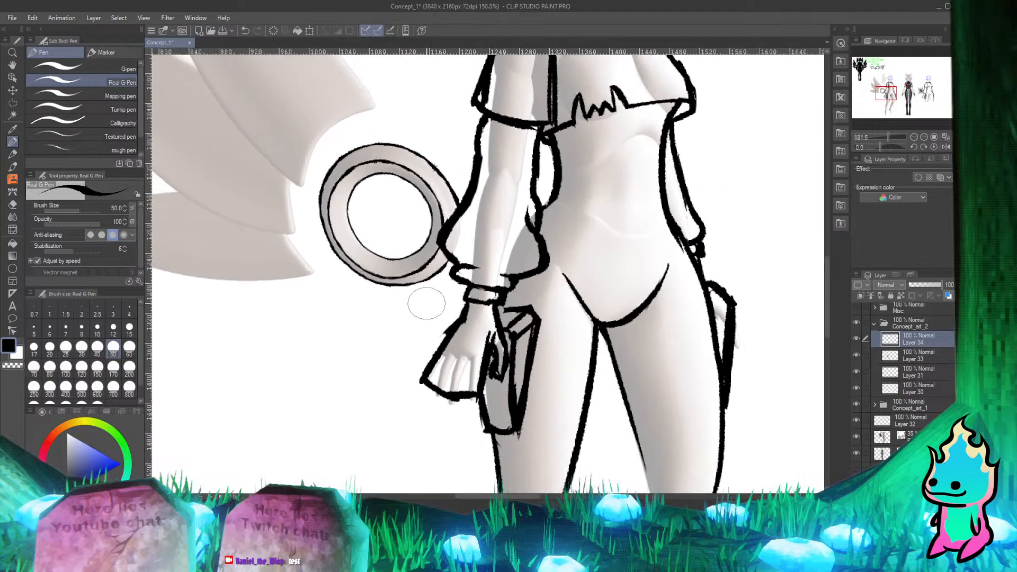
scroll(430, 323, "up", 1)
scroll(419, 260, "down", 1)
scroll(416, 250, "up", 1)
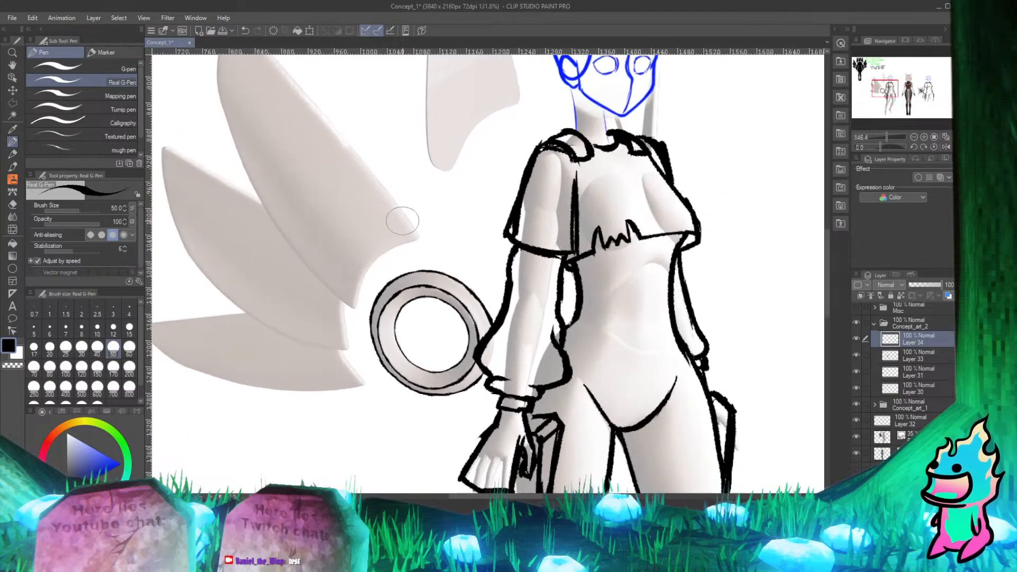
scroll(399, 218, "down", 2)
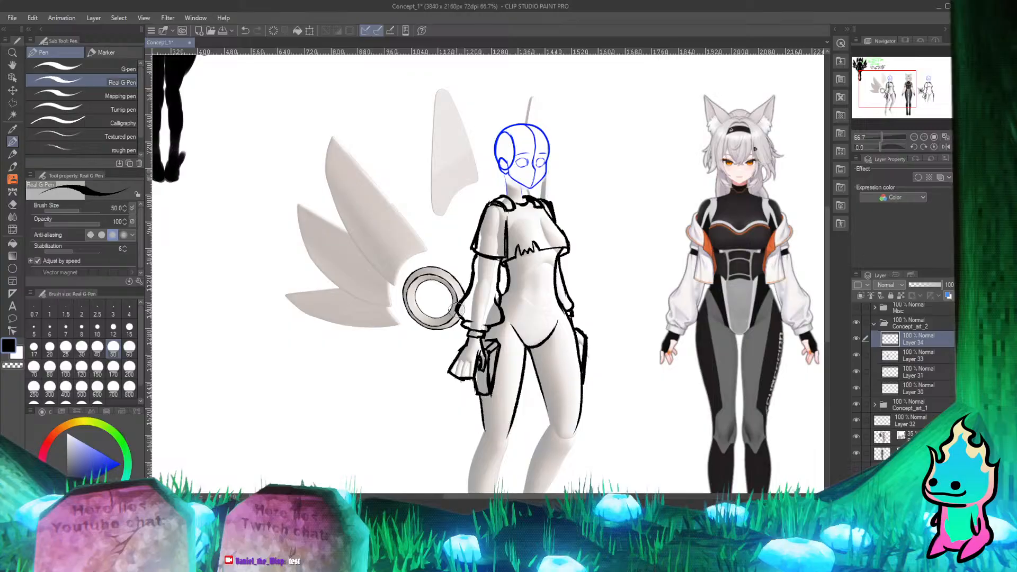
scroll(458, 334, "up", 2)
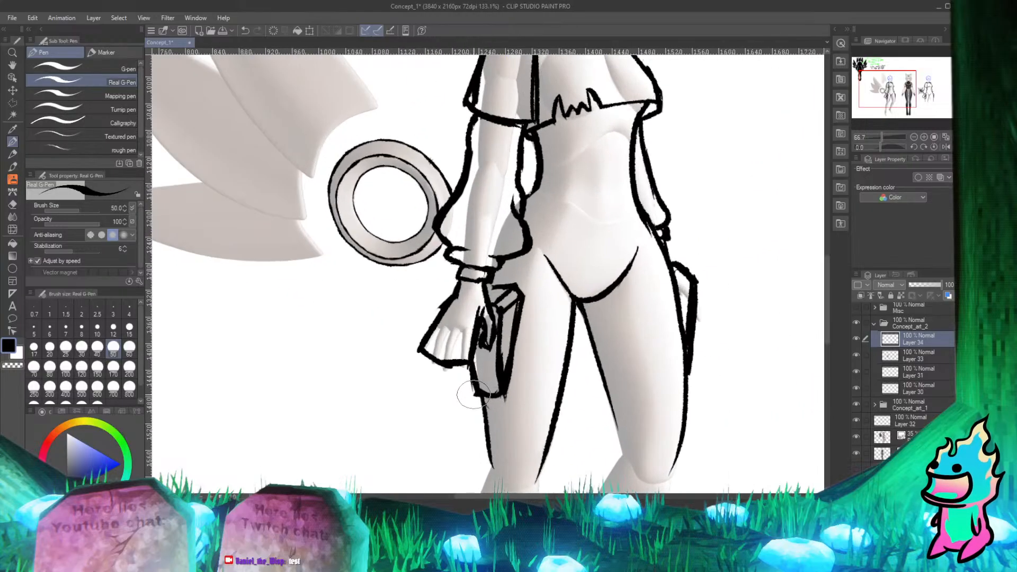
scroll(456, 329, "down", 1)
scroll(453, 318, "up", 3)
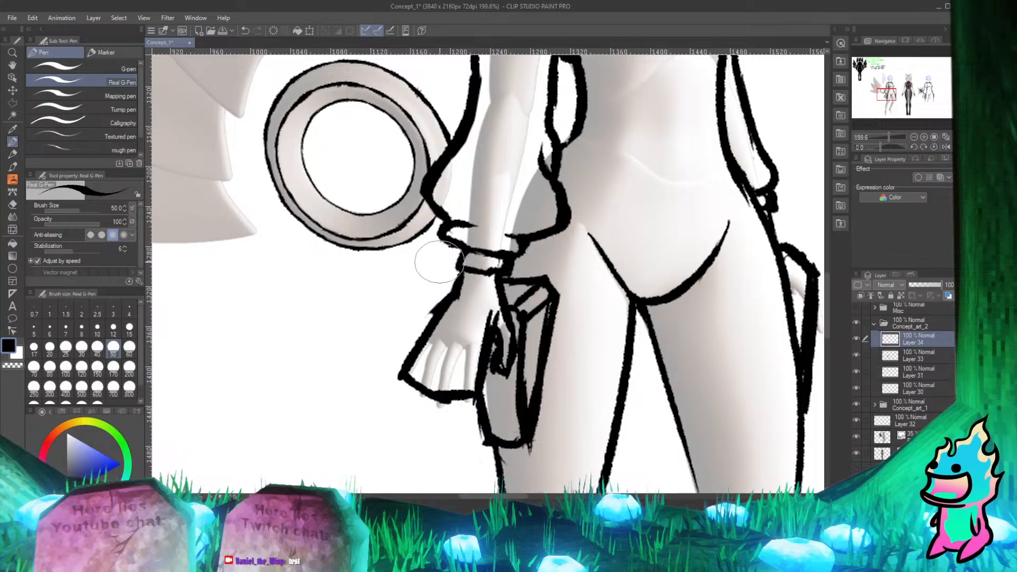
left_click_drag(418, 235, 450, 286)
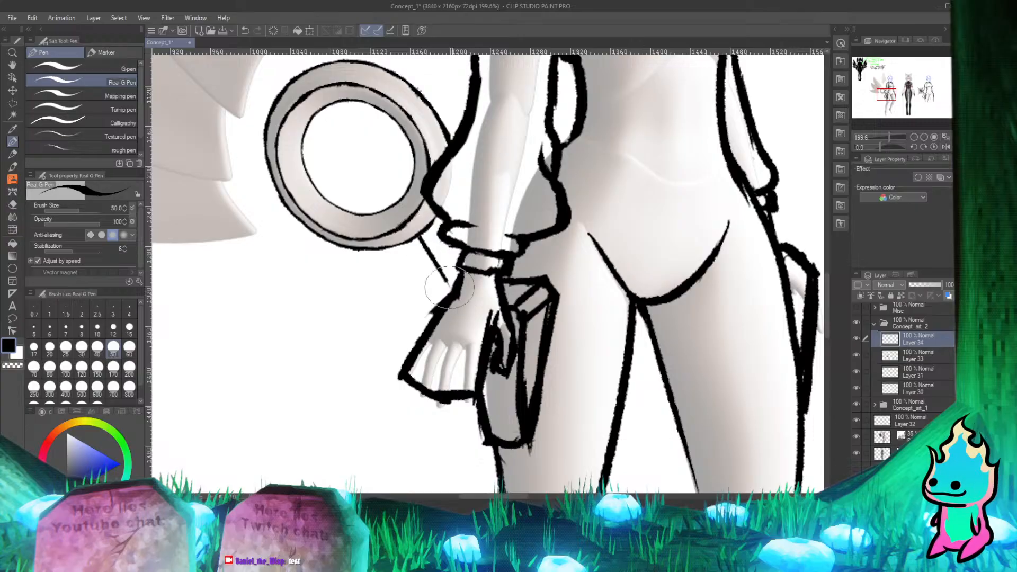
left_click_drag(415, 239, 450, 290)
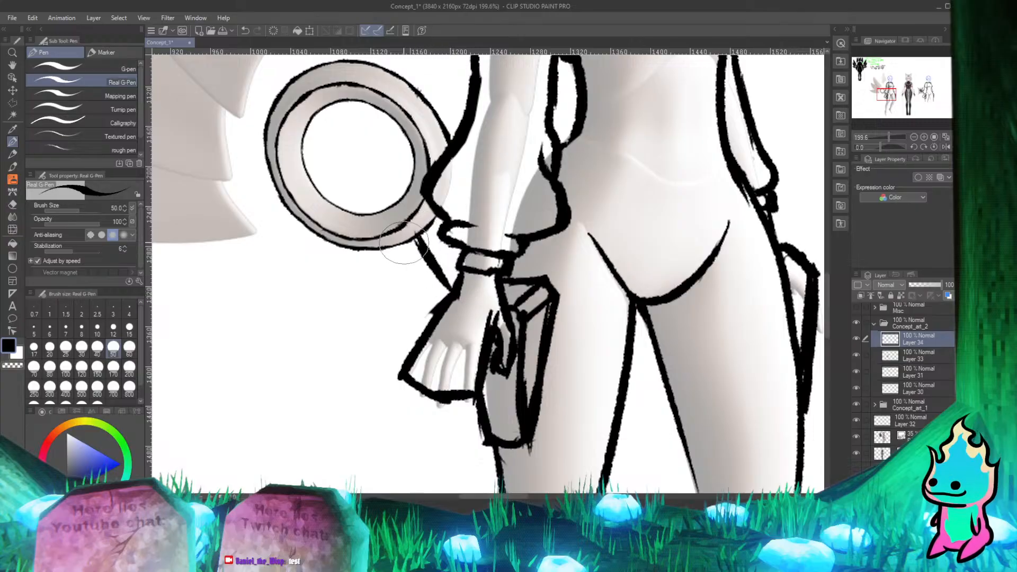
left_click_drag(404, 243, 467, 280)
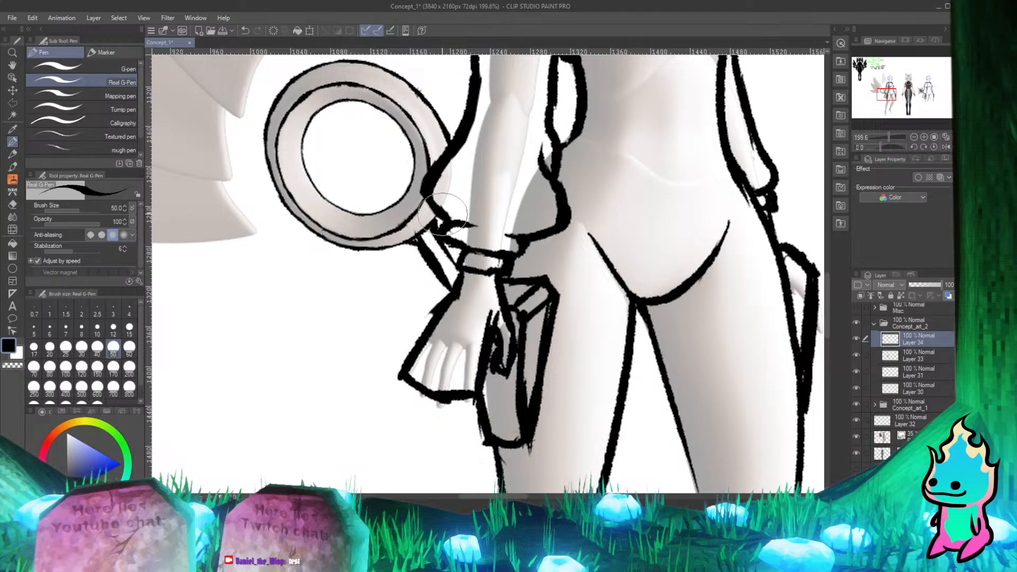
key("ctrl+z")
key("ctrl+z")
key("ctrl+z")
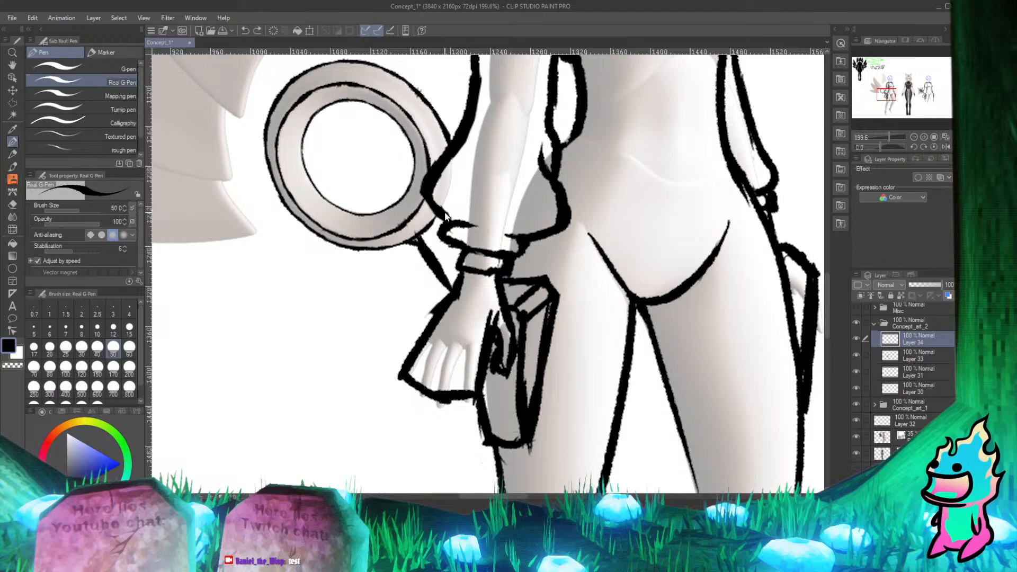
key("ctrl+z")
key("ctrl+z")
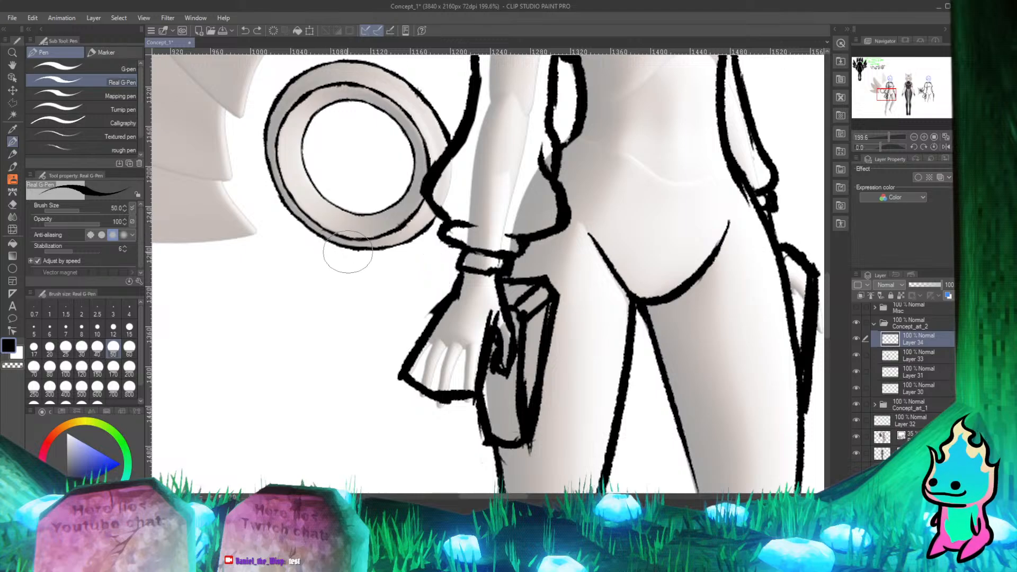
Step: Try joining the ring device to the hand with a diagonal line from its lower edge and a curved line beside the wrist
left_click_drag(347, 252, 433, 329)
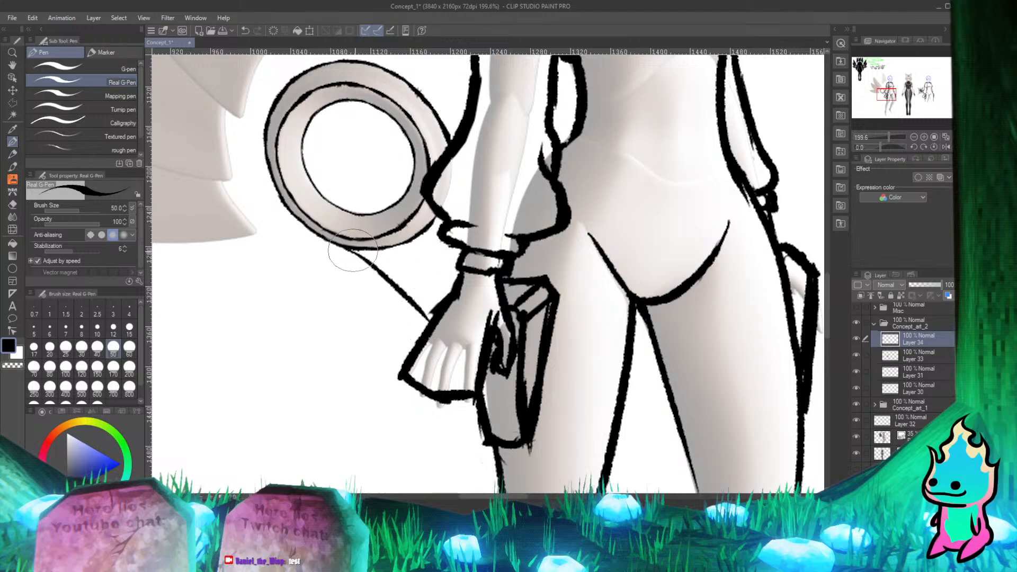
left_click_drag(353, 250, 433, 328)
key("ctrl+z")
left_click_drag(353, 252, 426, 330)
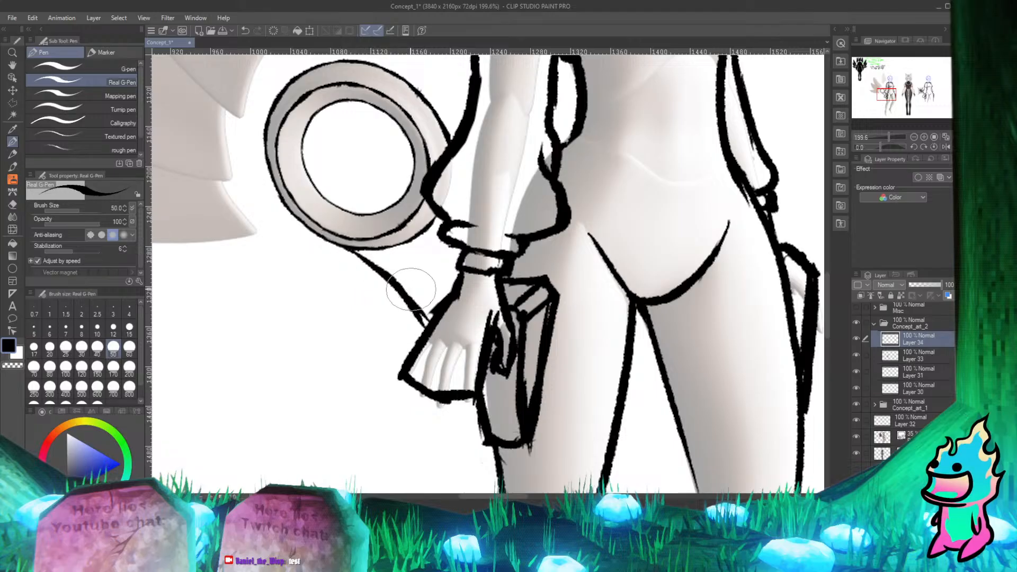
key("ctrl+z")
left_click_drag(354, 253, 431, 321)
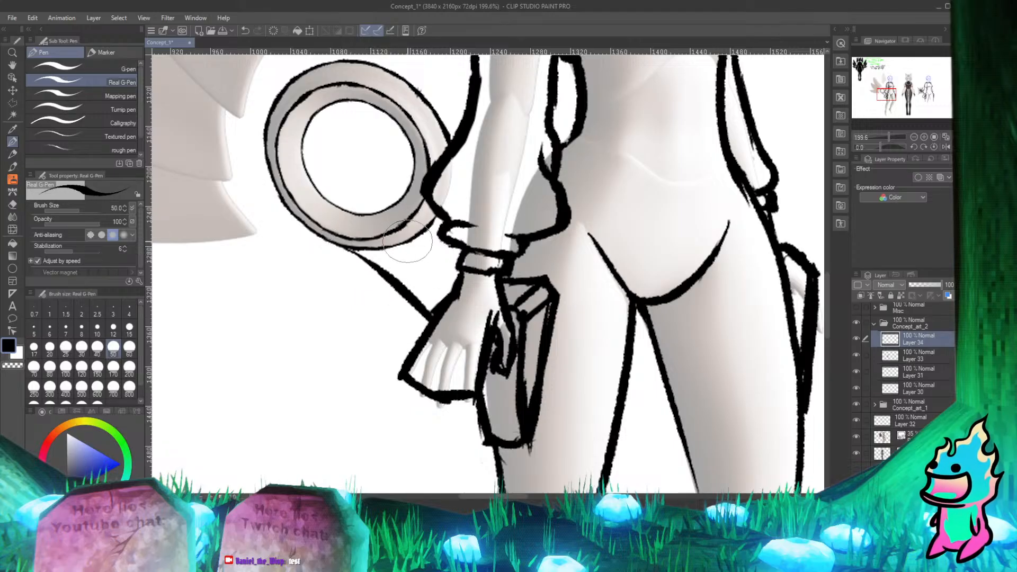
mouse_move(432, 221)
left_mouse_down()
mouse_move(447, 283)
mouse_move(432, 219)
mouse_move(438, 260)
mouse_move(455, 286)
left_mouse_up()
key("ctrl+z")
mouse_move(433, 222)
left_mouse_down()
mouse_move(430, 249)
mouse_move(455, 289)
left_mouse_up()
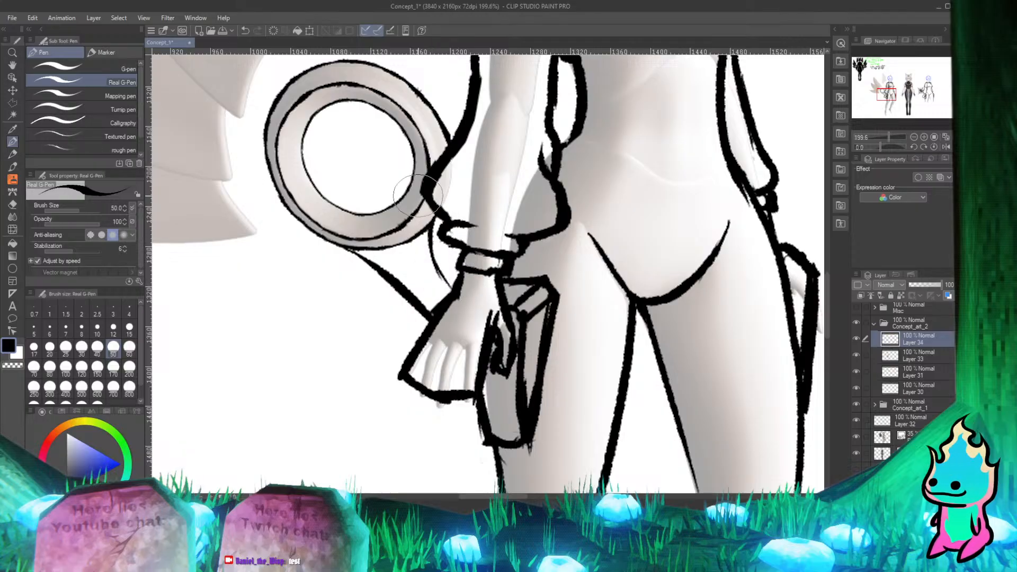
left_click_drag(429, 240, 460, 293)
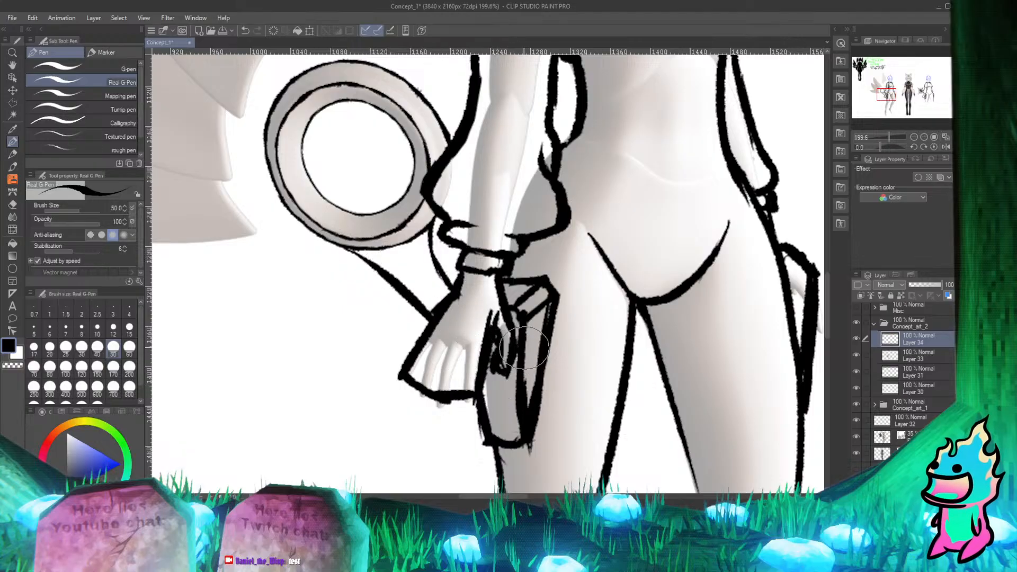
Step: Try marking a pouch edge over the fingers and doubling the diagonal connector from the ring, undoing the connector attempts
left_click_drag(522, 350, 448, 345)
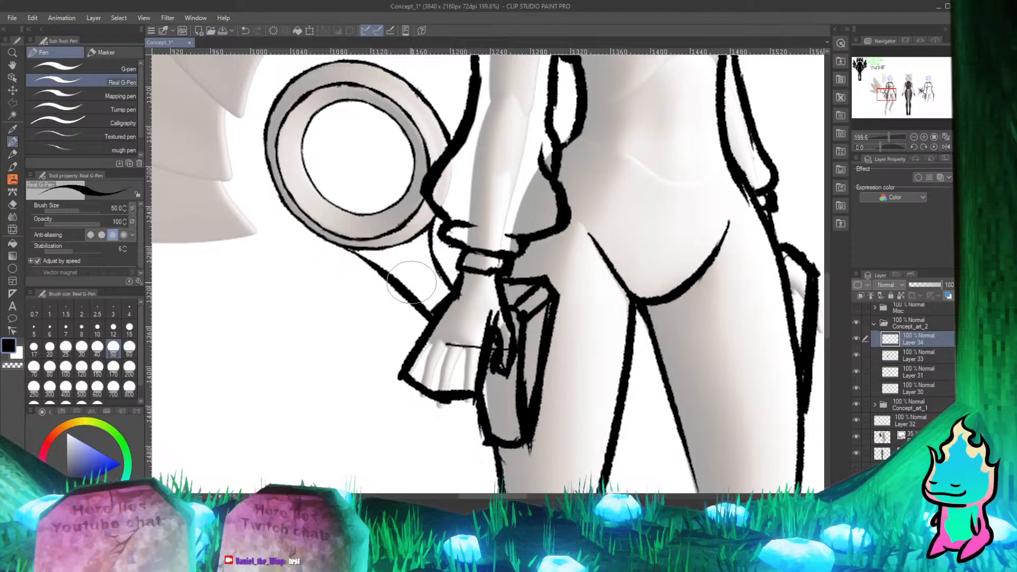
left_click_drag(470, 352, 475, 374)
left_click_drag(471, 330, 476, 371)
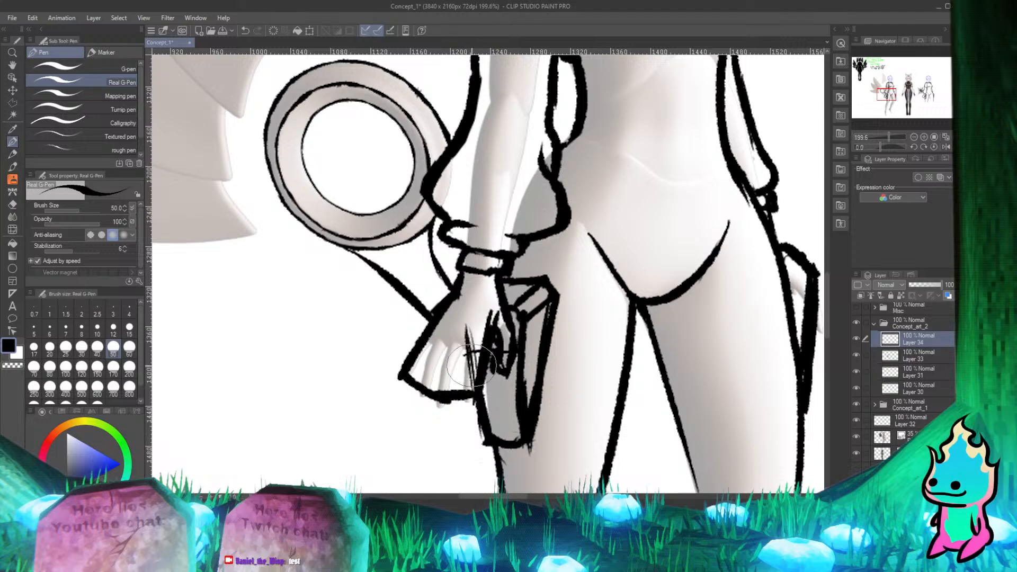
left_click_drag(364, 251, 466, 364)
key("ctrl+z")
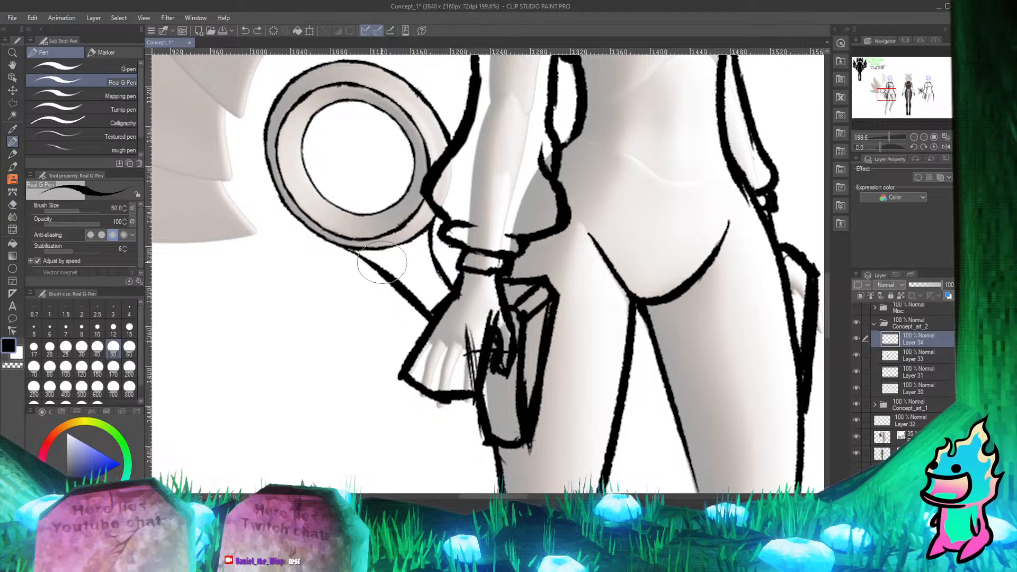
mouse_move(364, 254)
left_mouse_down()
mouse_move(429, 305)
mouse_move(465, 358)
left_mouse_up()
key("ctrl+z")
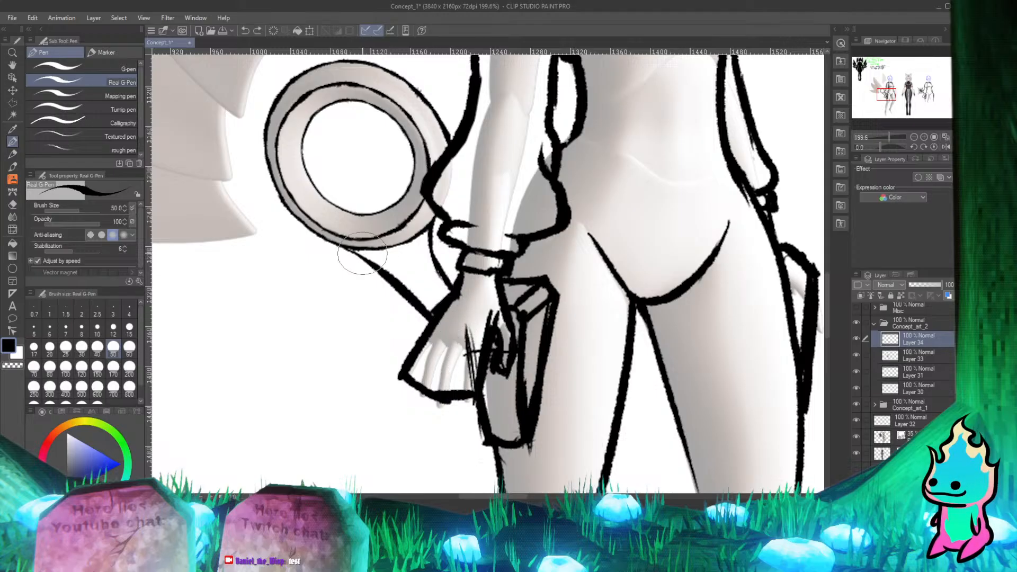
mouse_move(350, 249)
left_mouse_down()
mouse_move(440, 315)
mouse_move(470, 370)
left_mouse_up()
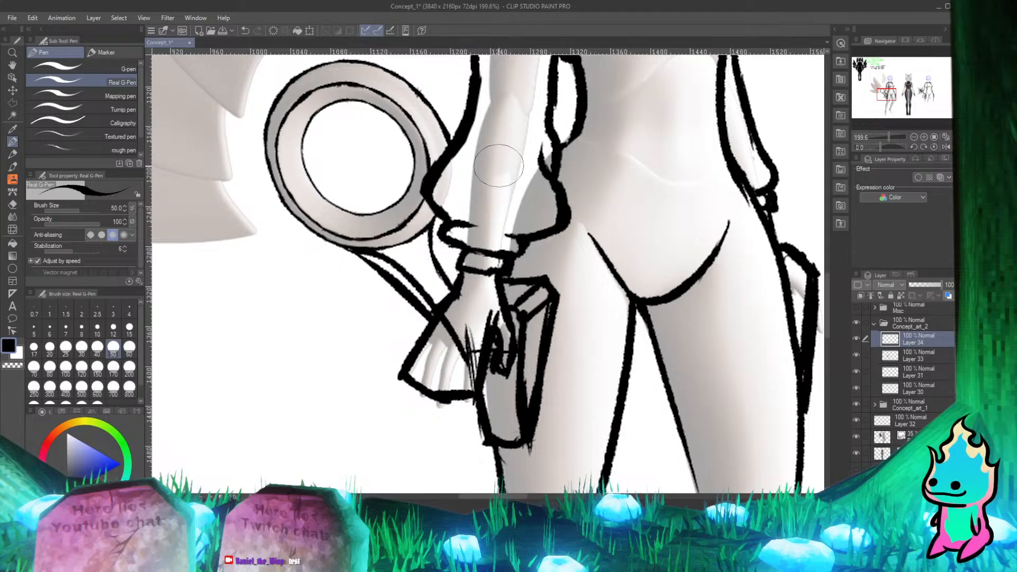
key("ctrl+z")
key("ctrl+z")
key("ctrl+z")
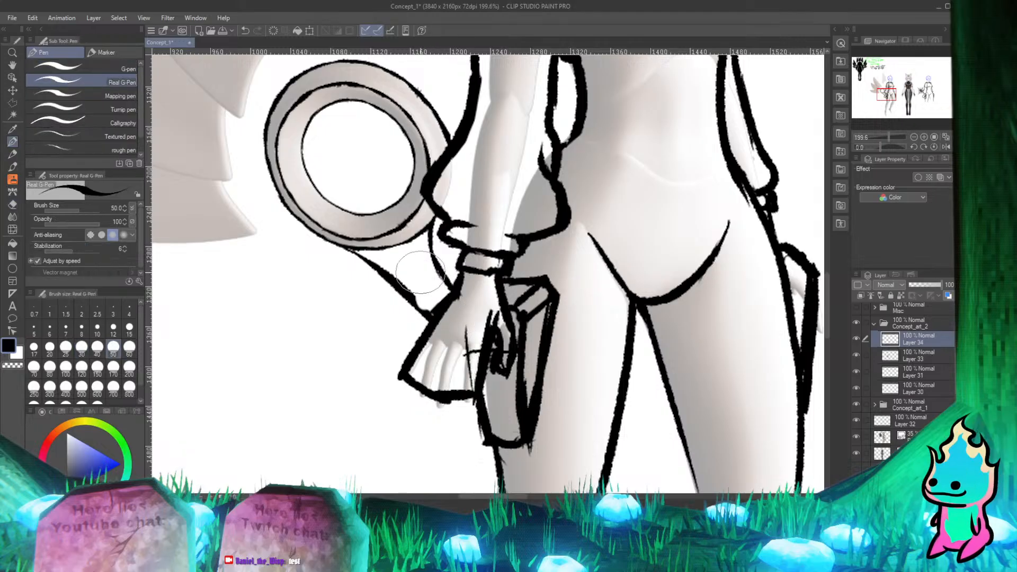
Step: Erase the connector lines between the ring and the hand, along with the stray marks over the fingers and pouch
key("e")
mouse_move(440, 323)
left_mouse_down()
mouse_move(397, 303)
mouse_move(378, 273)
left_mouse_up()
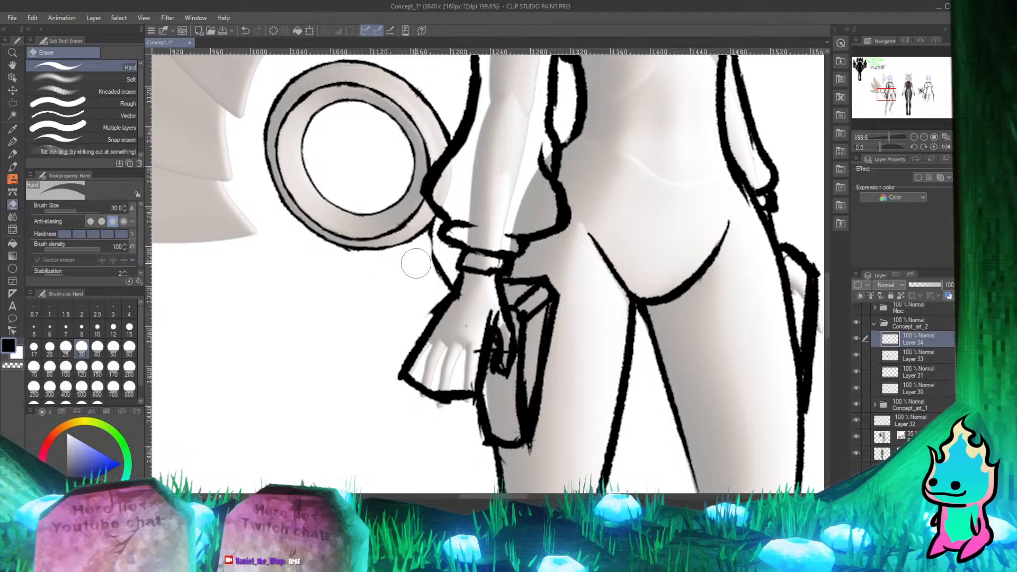
left_click_drag(416, 264, 434, 269)
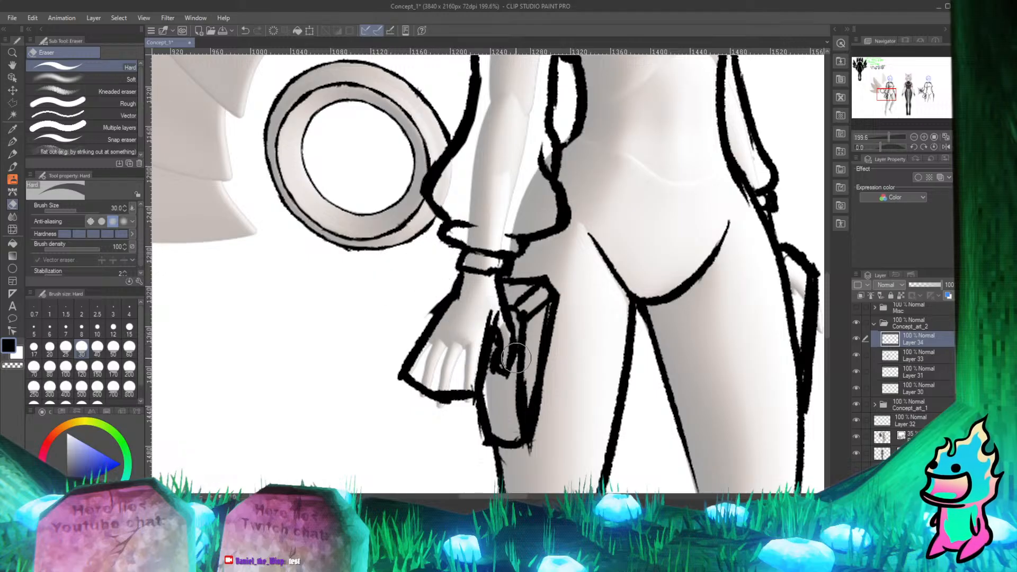
Step: Extend the thigh pouch outline over the hand with a top edge and a long slanted side edge using the Real G-Pen
key("p")
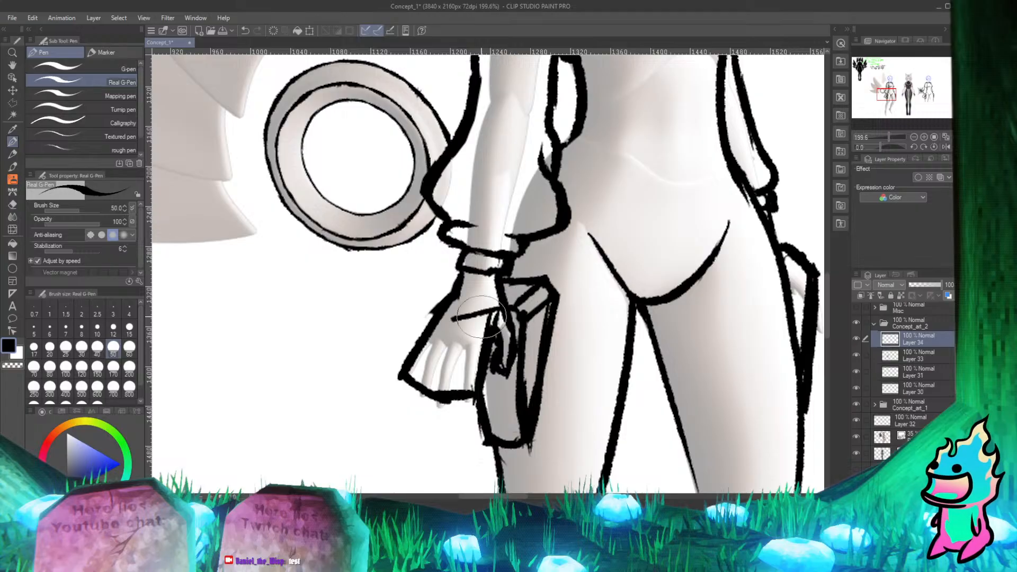
left_click_drag(464, 309, 474, 380)
key("ctrl+z")
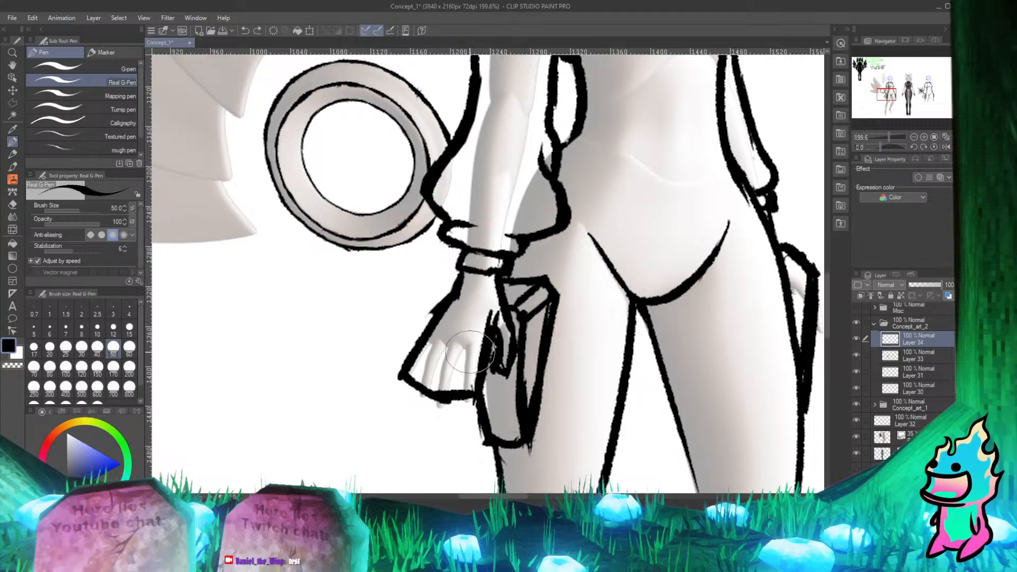
mouse_move(462, 308)
left_mouse_down()
mouse_move(482, 419)
mouse_move(461, 308)
mouse_move(514, 309)
mouse_move(464, 308)
mouse_move(483, 398)
left_mouse_up()
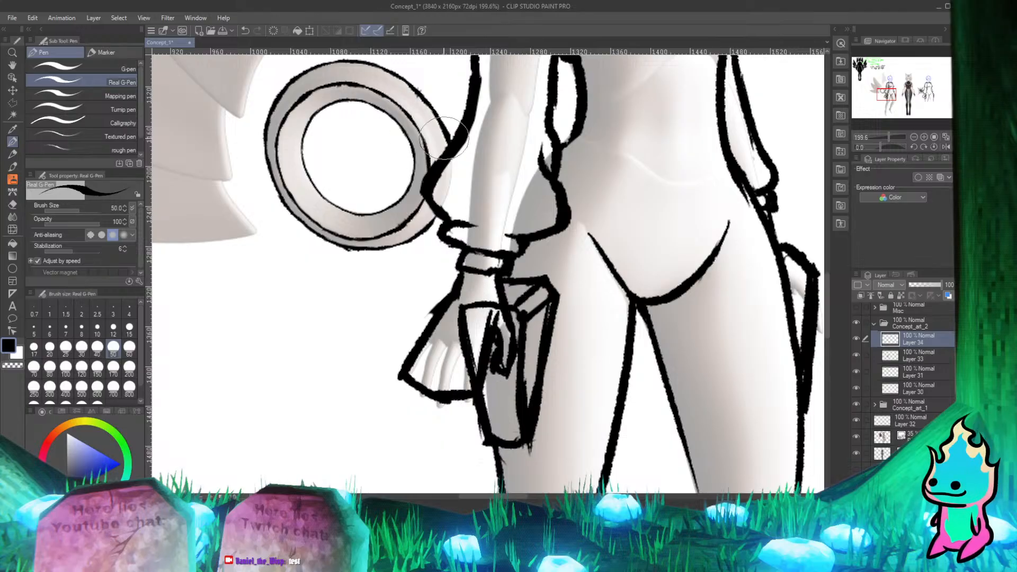
Step: Draw a straight connector from the ring's inner side diagonally across the sleeve and wrist to the top of the thigh pouch
left_click_drag(448, 146, 451, 274)
key("ctrl+z")
left_click_drag(447, 142, 463, 298)
left_click_drag(449, 134, 463, 318)
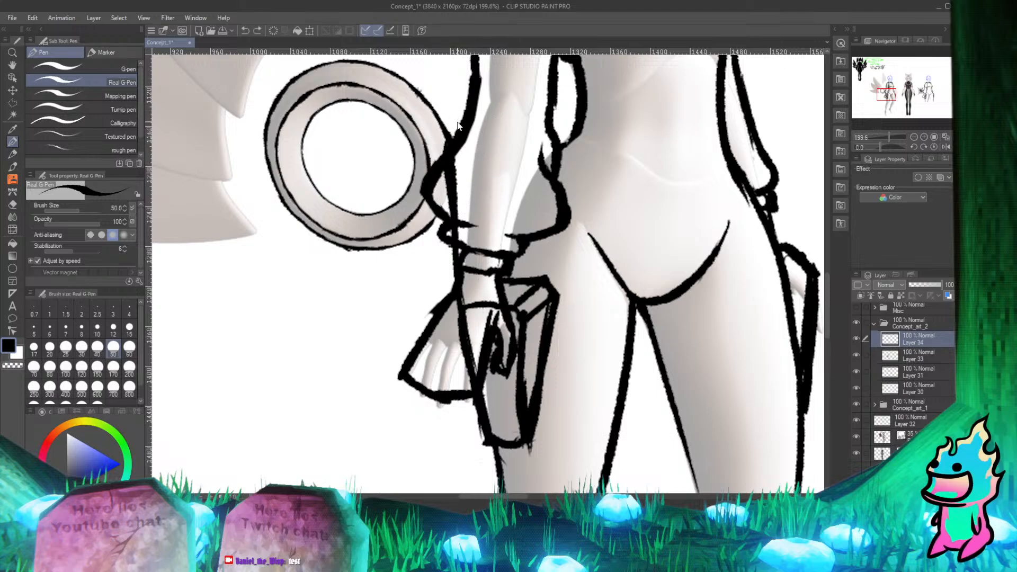
key("ctrl+z")
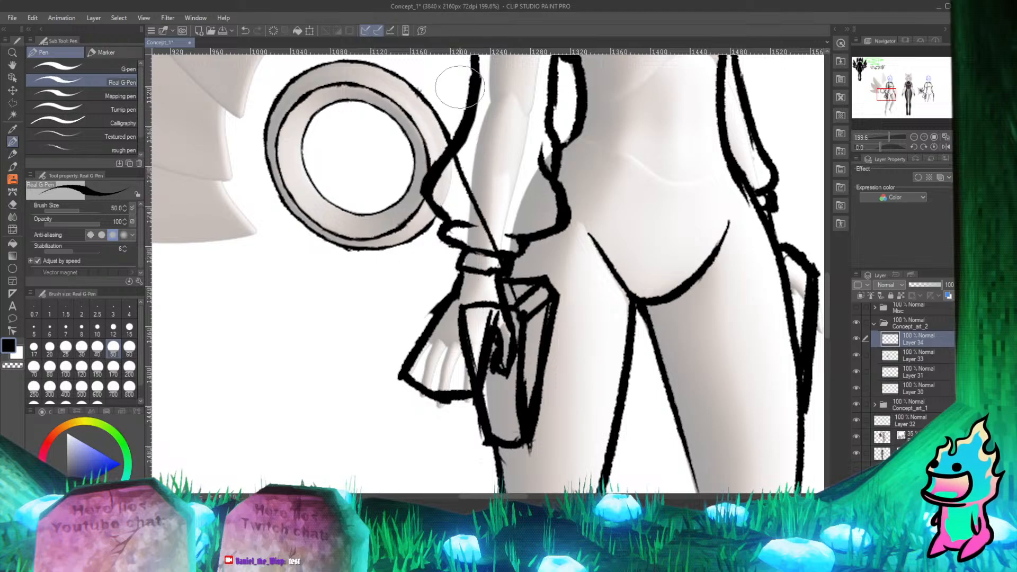
left_click_drag(449, 138, 496, 247)
left_click_drag(450, 139, 496, 255)
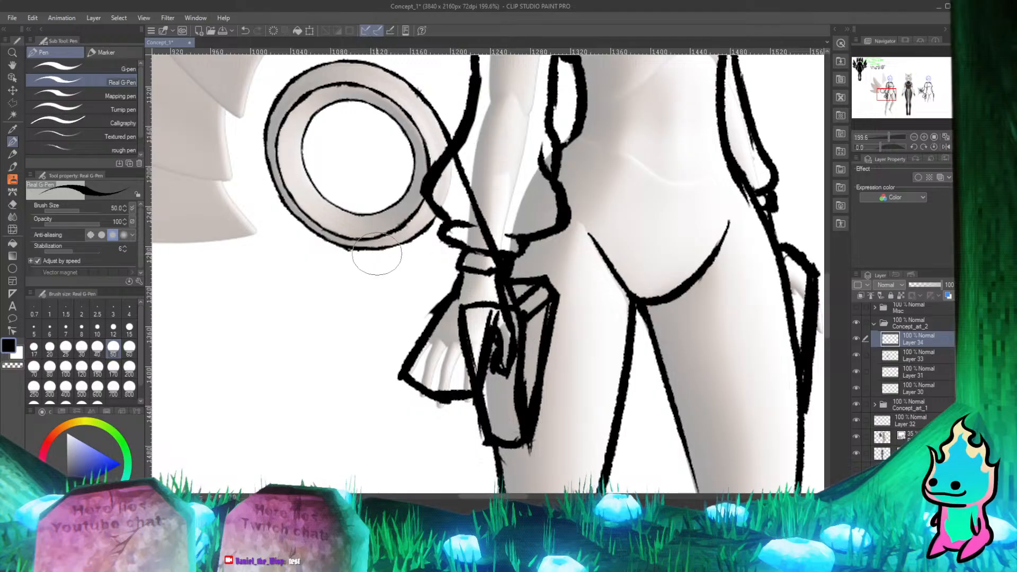
Step: Draw a thickened curved connector from the ring's lower edge to the thigh pouch and reinforce the pouch's upper edge
left_click_drag(398, 243, 453, 299)
key("ctrl+z")
mouse_move(374, 250)
left_mouse_down()
mouse_move(398, 251)
mouse_move(463, 354)
left_mouse_up()
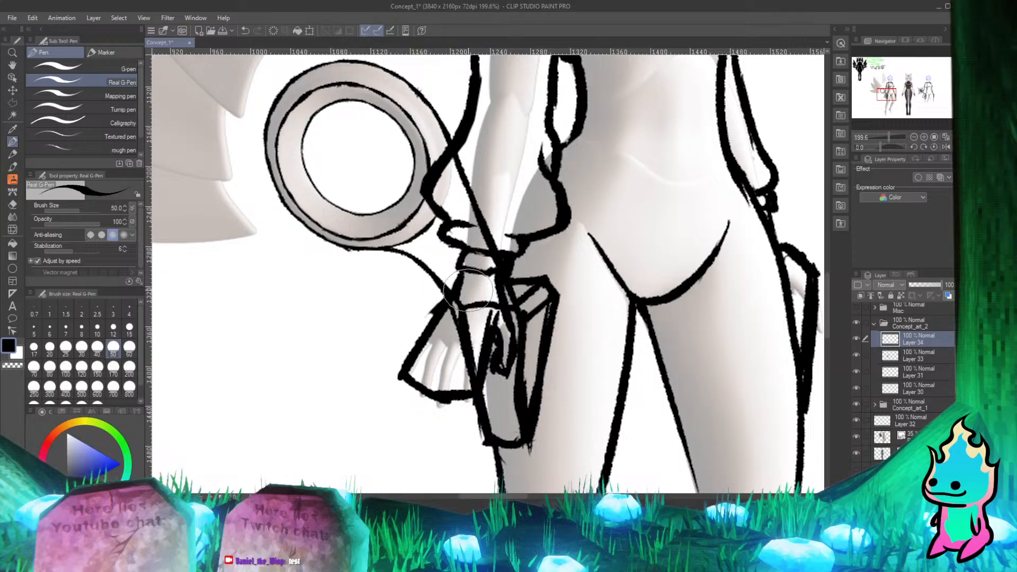
left_click_drag(422, 263, 475, 350)
key("ctrl+z")
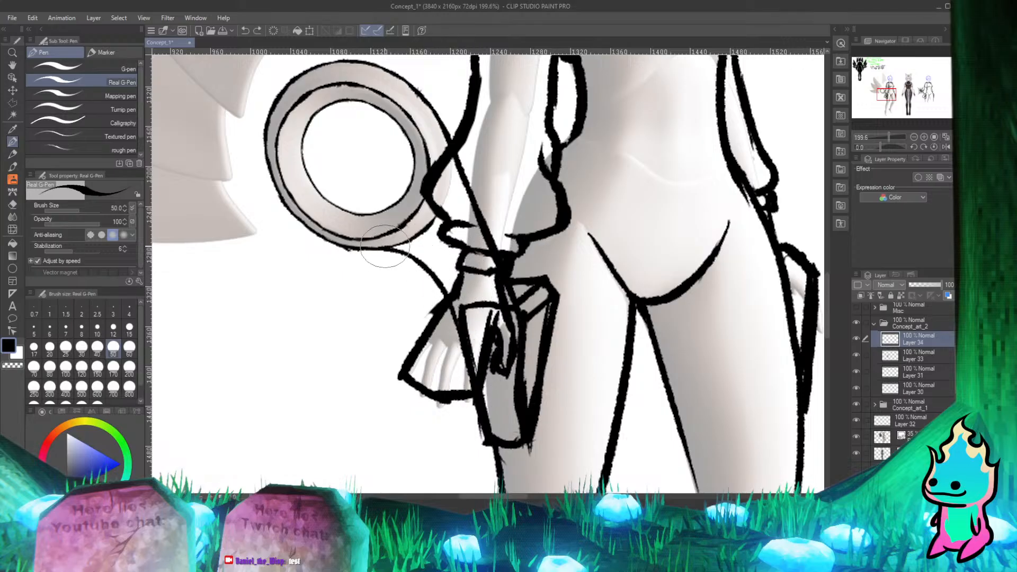
mouse_move(401, 249)
left_mouse_down()
mouse_move(451, 296)
mouse_move(477, 342)
left_mouse_up()
left_click_drag(551, 304, 523, 321)
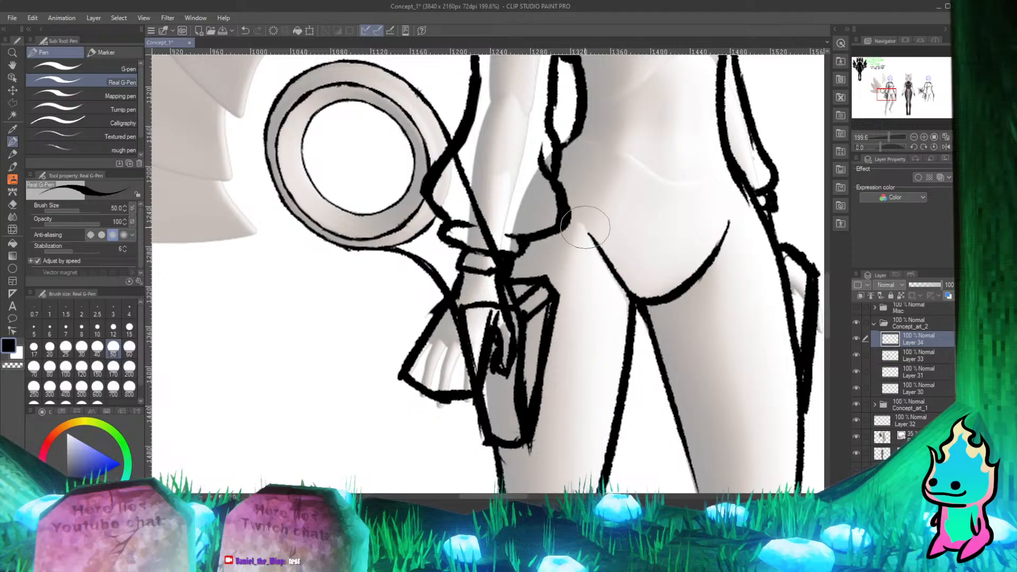
Step: Draw a second diagonal connector line from the ring's upper right edge across the sleeve to the thigh pouch's upper outer corner
left_click_drag(432, 105, 524, 230)
key("ctrl+z")
left_click_drag(441, 109, 561, 279)
key("ctrl+z")
mouse_move(434, 103)
left_mouse_down()
mouse_move(451, 144)
mouse_move(553, 289)
left_mouse_up()
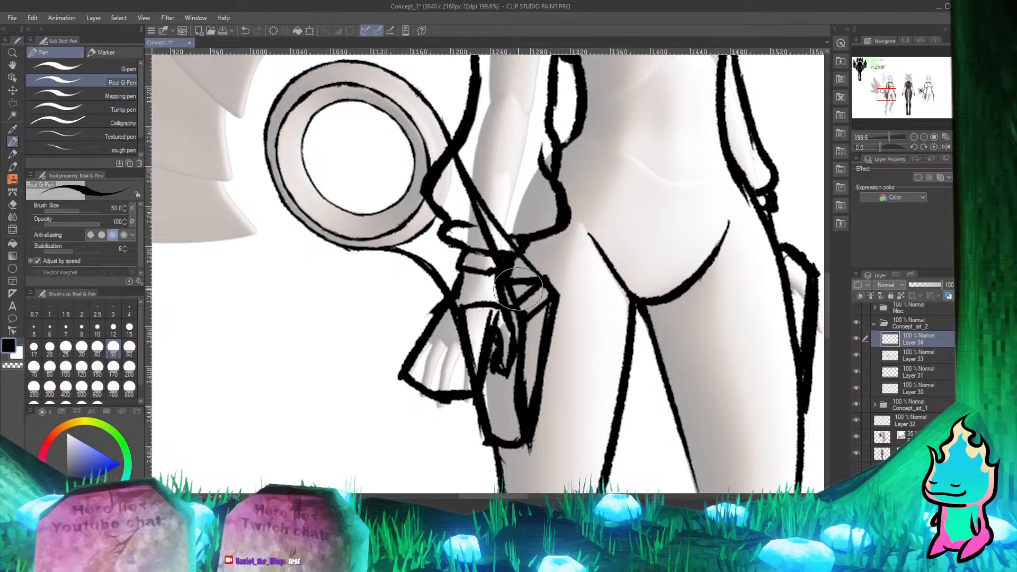
Step: Erase the first connector line over the forearm and wrist and redraw it parallel to the new line, starting on the ring
key("e")
left_click_drag(490, 249, 476, 222)
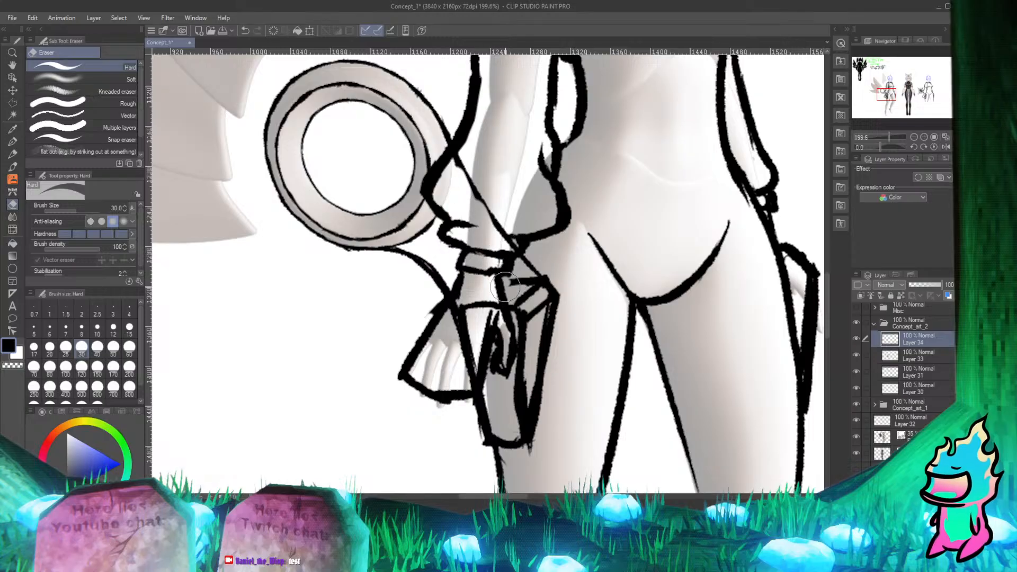
key("p")
mouse_move(421, 112)
left_mouse_down()
mouse_move(455, 174)
mouse_move(425, 117)
mouse_move(491, 257)
left_mouse_up()
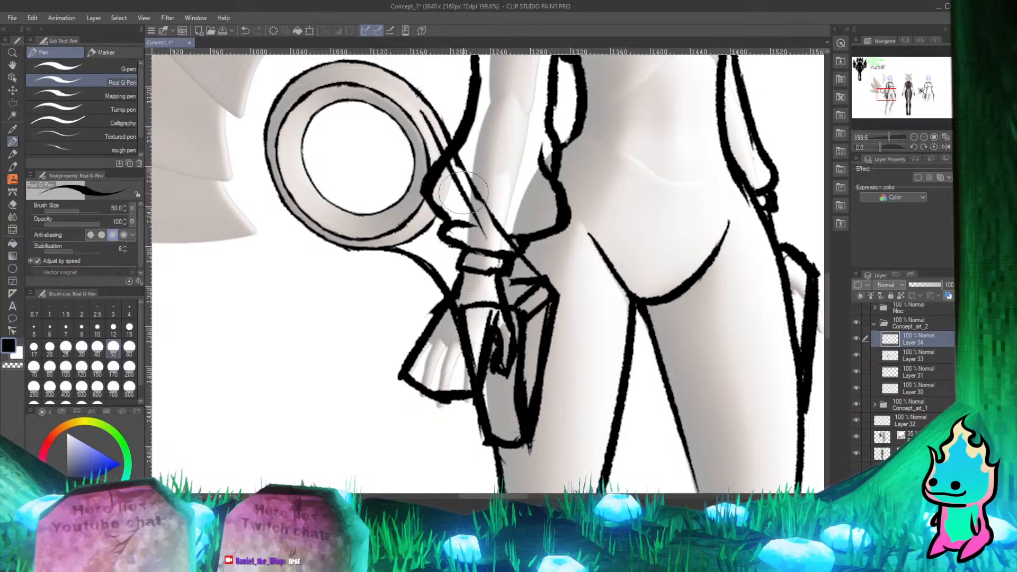
left_click_drag(429, 118, 493, 252)
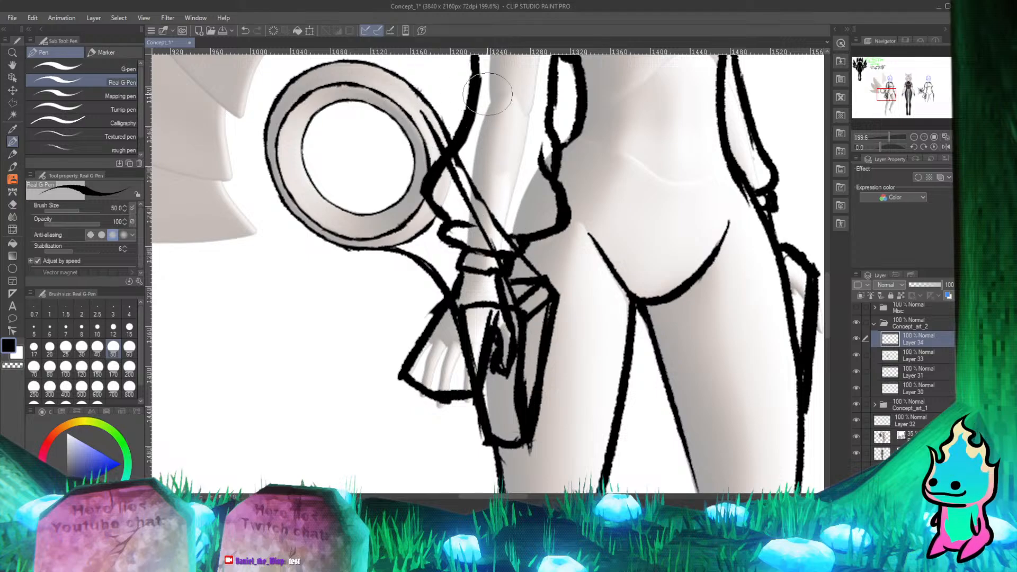
Step: Continue the inner connector line as a curve along the ring's upper band, drawing it on the horizontally flipped canvas
scroll(366, 256, "down", 2)
scroll(527, 304, "up", 5)
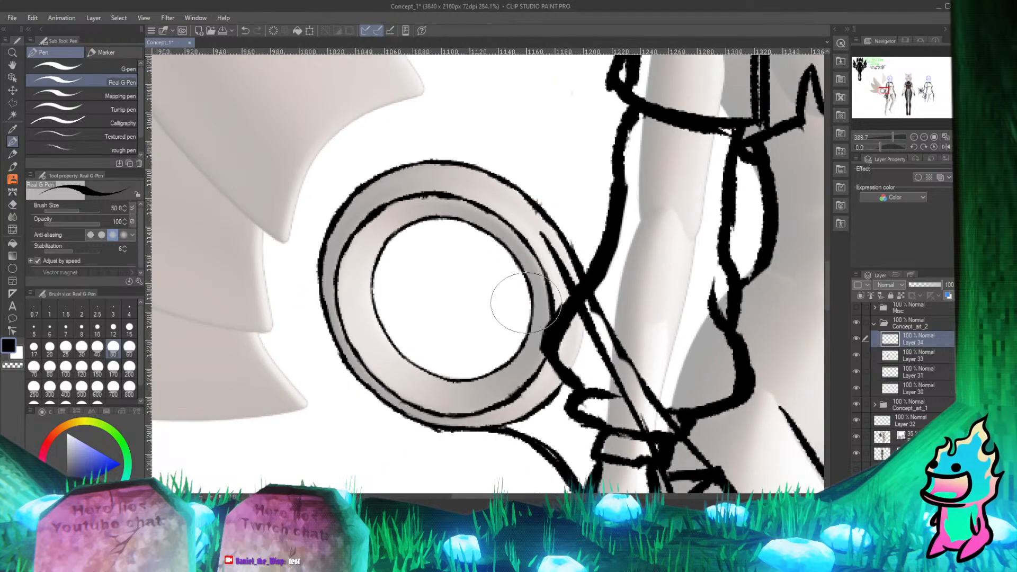
scroll(526, 303, "down", 2)
scroll(455, 204, "up", 4)
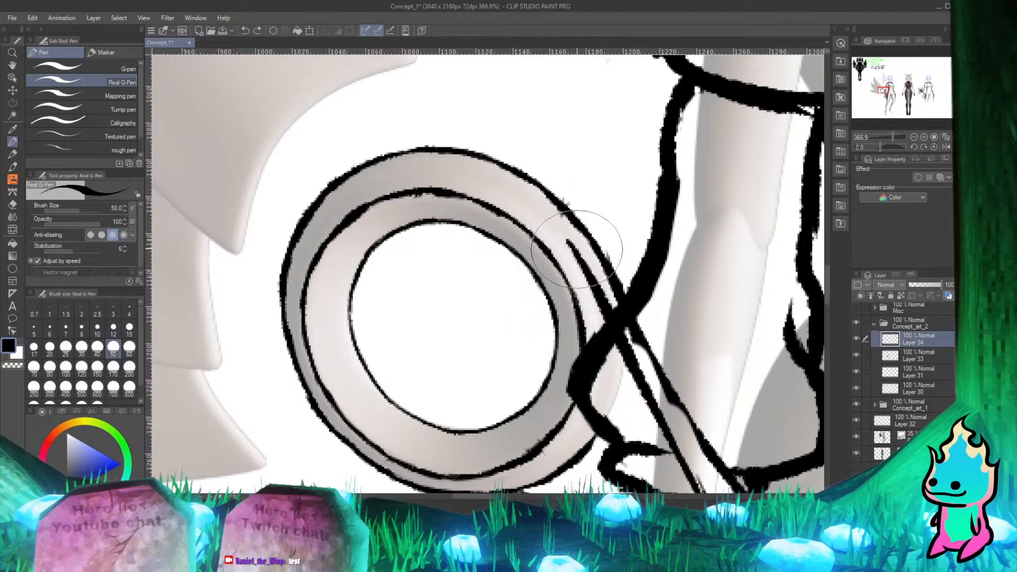
mouse_move(572, 238)
left_mouse_down()
mouse_move(530, 209)
mouse_move(290, 214)
left_mouse_up()
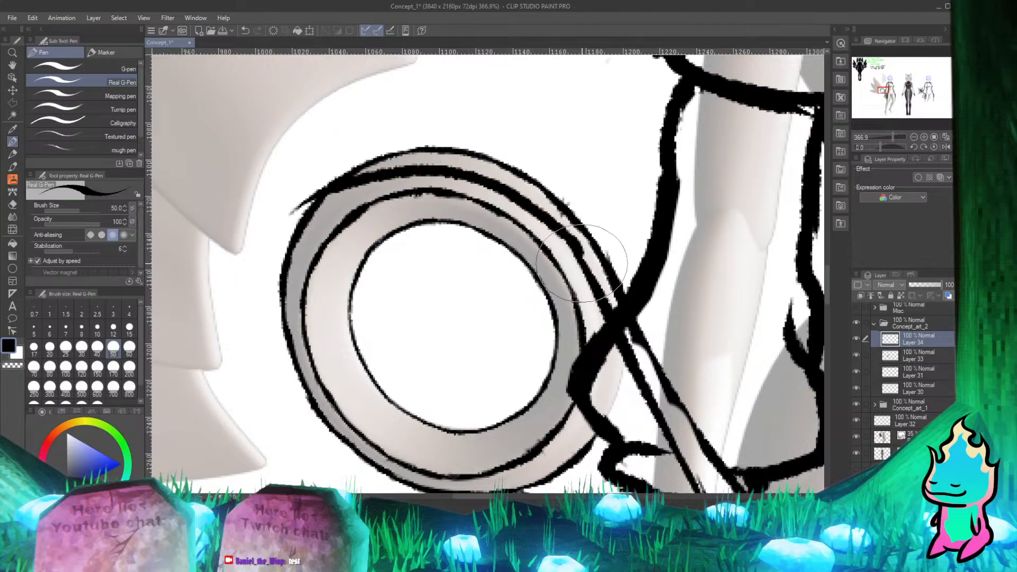
key("ctrl+z")
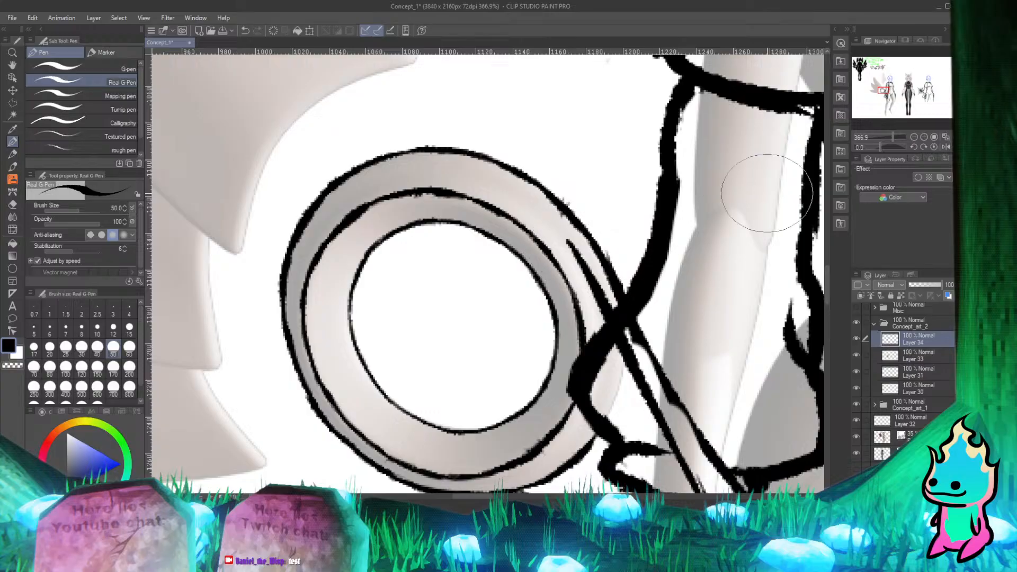
left_click(946, 147)
mouse_move(391, 269)
left_mouse_down()
mouse_move(415, 234)
mouse_move(542, 170)
left_mouse_up()
key("ctrl+z")
mouse_move(391, 268)
left_mouse_down()
mouse_move(525, 169)
mouse_move(544, 168)
left_mouse_up()
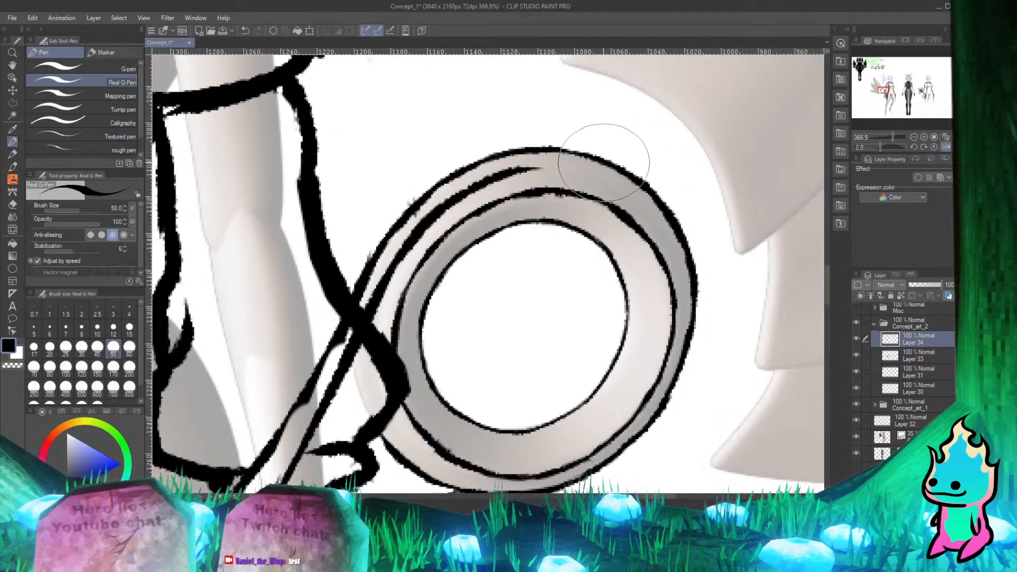
left_click(944, 147)
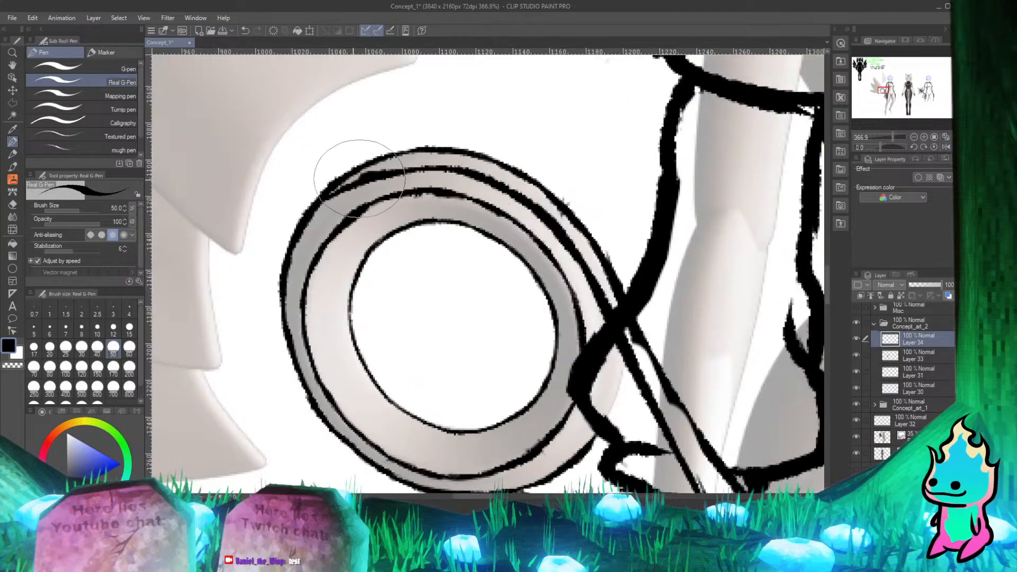
mouse_move(359, 177)
left_mouse_down()
mouse_move(305, 219)
mouse_move(326, 191)
mouse_move(275, 257)
left_mouse_up()
mouse_move(288, 219)
left_mouse_down()
mouse_move(278, 246)
mouse_move(271, 347)
left_mouse_up()
left_click_drag(359, 170, 299, 211)
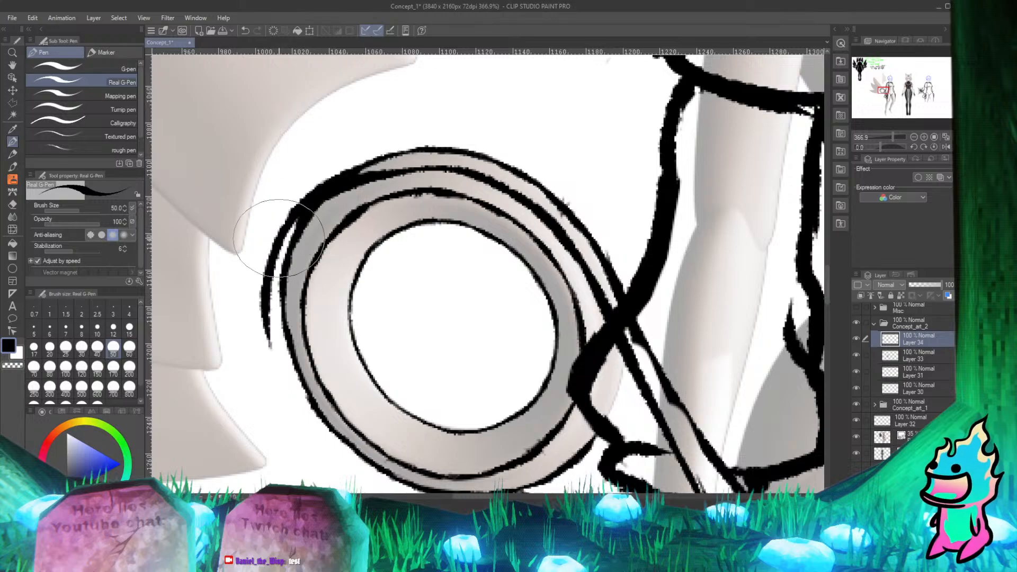
key("e")
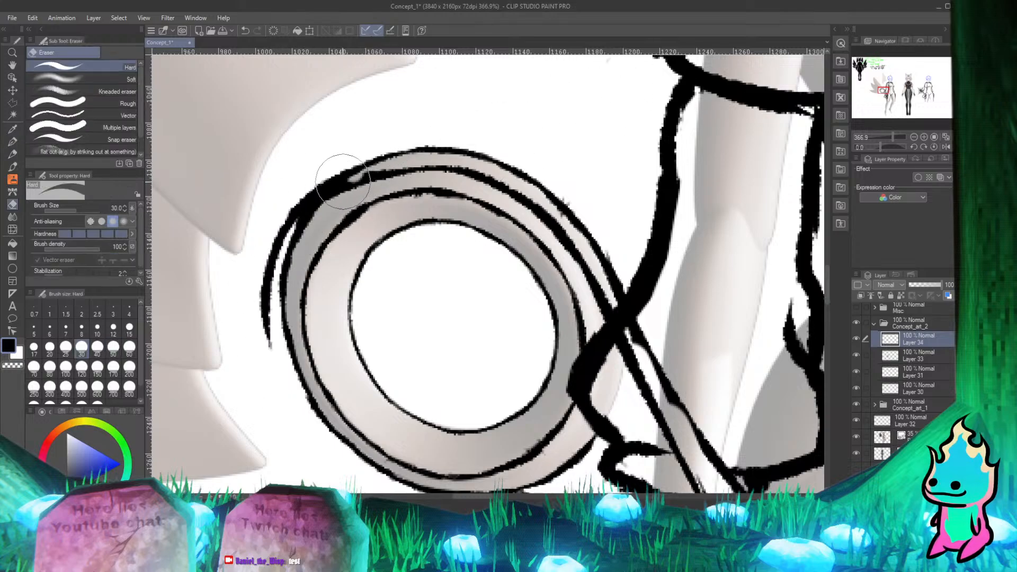
key("p")
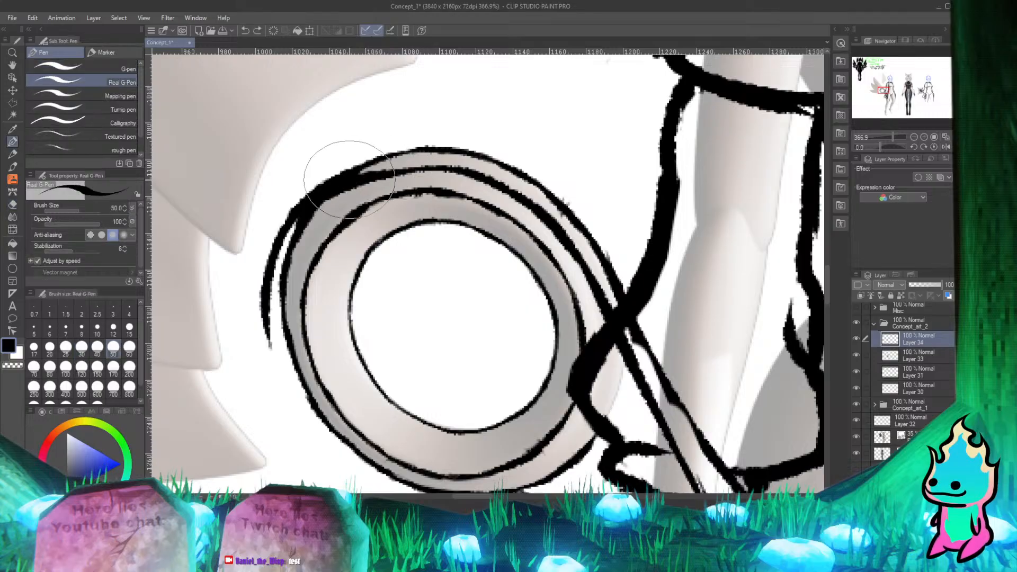
key("ctrl+z")
key("ctrl+z")
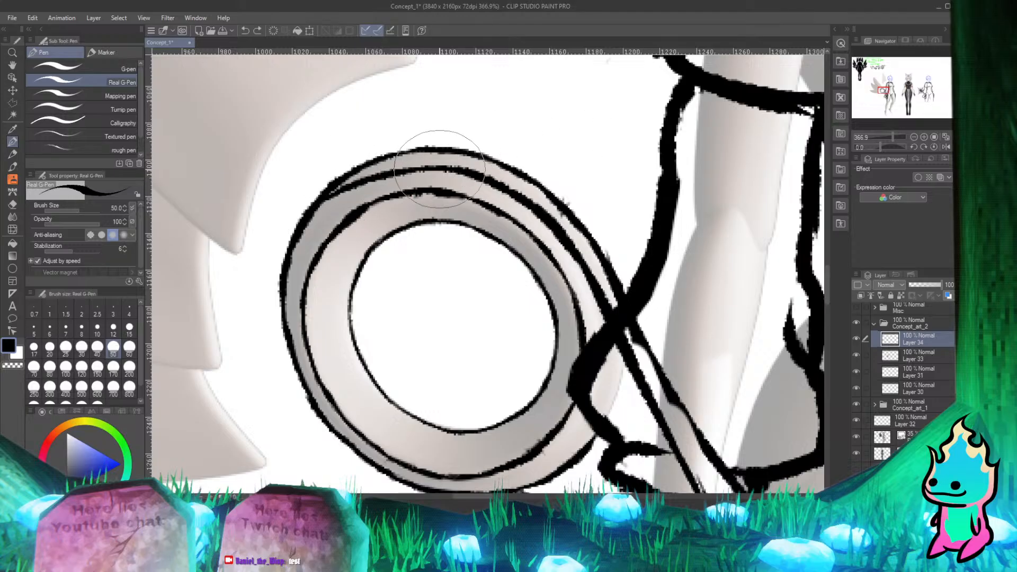
left_click_drag(371, 161, 301, 203)
mouse_move(372, 162)
left_mouse_down()
mouse_move(306, 194)
mouse_move(328, 181)
mouse_move(287, 215)
left_mouse_up()
key("ctrl+z")
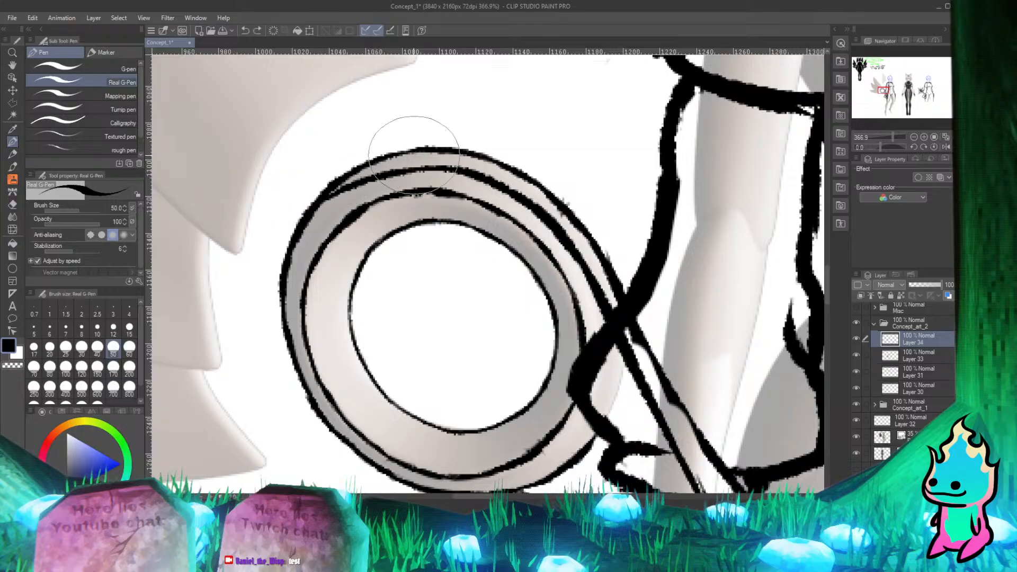
Step: Draw a thick outer contour around the ring's left side, from the curved line's end down to the lower left edge
mouse_move(373, 161)
left_mouse_down()
mouse_move(297, 218)
mouse_move(285, 243)
left_mouse_up()
mouse_move(313, 204)
left_mouse_down()
mouse_move(284, 257)
mouse_move(300, 218)
mouse_move(289, 273)
mouse_move(280, 271)
mouse_move(292, 282)
mouse_move(277, 324)
mouse_move(285, 294)
mouse_move(305, 391)
left_mouse_up()
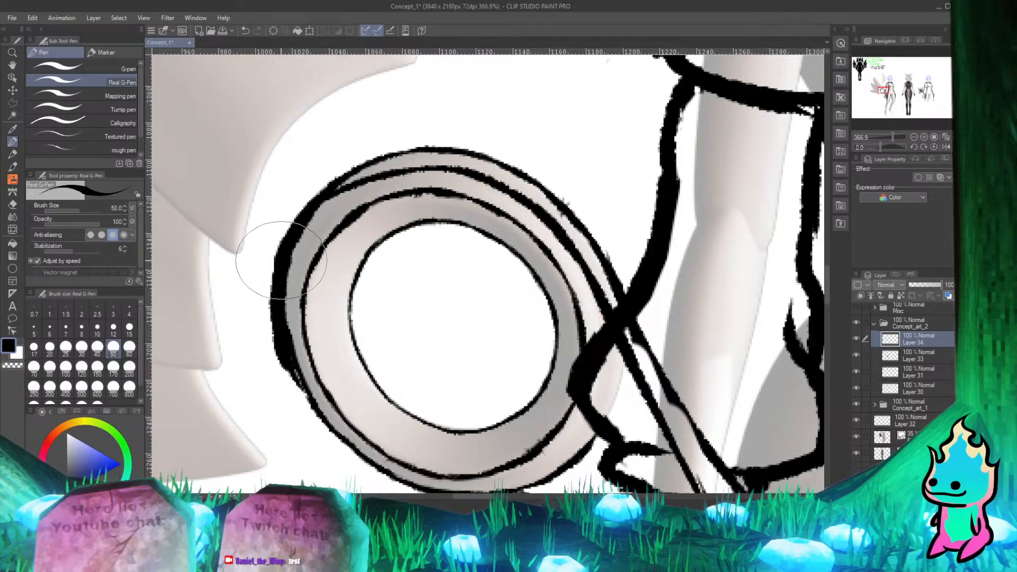
left_click_drag(279, 265, 312, 402)
mouse_move(279, 311)
left_mouse_down()
mouse_move(285, 359)
mouse_move(311, 405)
left_mouse_up()
mouse_move(285, 359)
left_mouse_down()
mouse_move(309, 416)
mouse_move(298, 389)
mouse_move(362, 450)
left_mouse_up()
key("e")
left_click_drag(323, 209, 291, 275)
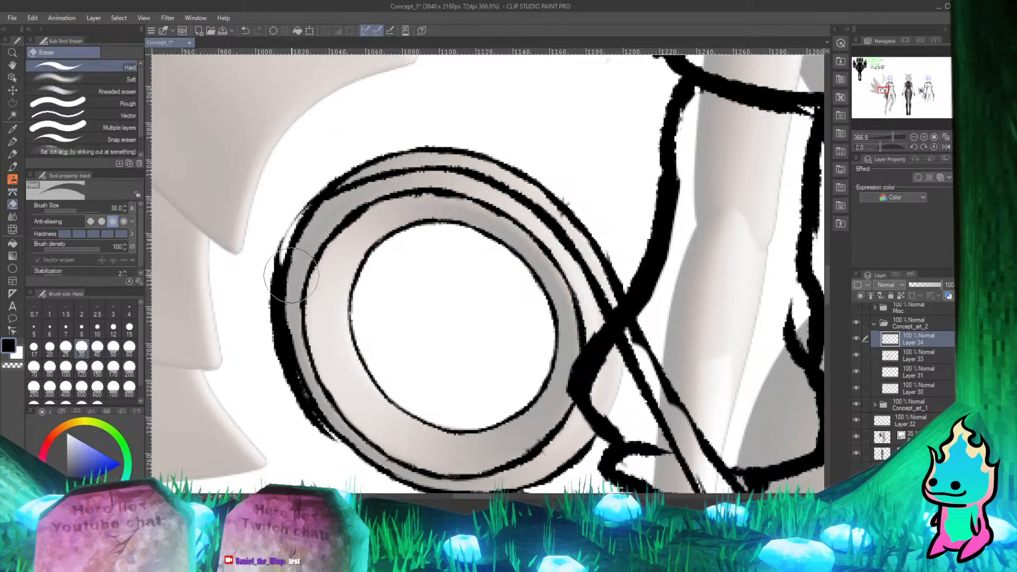
key("p")
key("ctrl+z")
Step: Extend the ring's thick outer contour along the lower left edge to the start of the curved connector
scroll(110, 123, "down", 1)
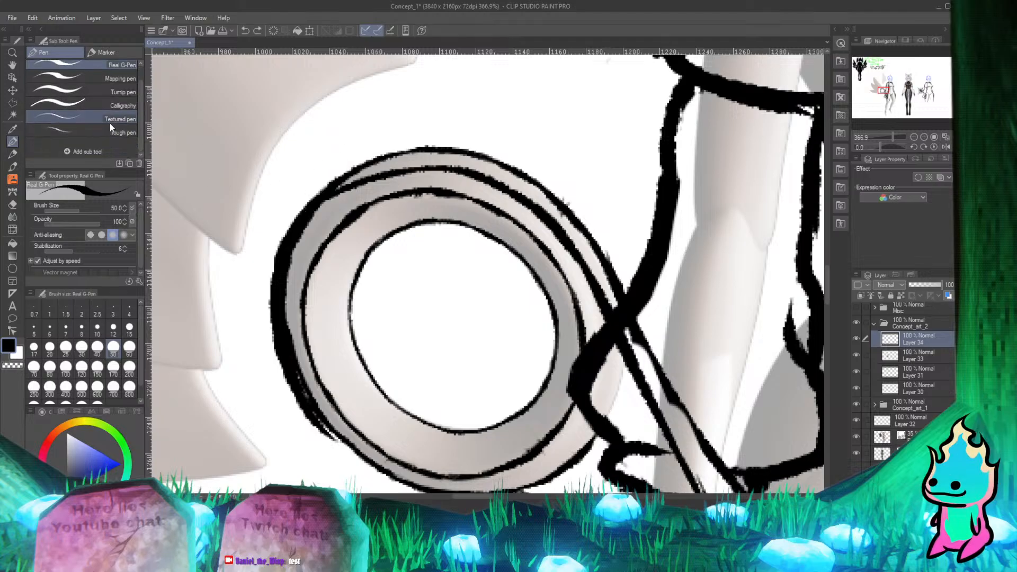
scroll(399, 173, "down", 2)
scroll(405, 196, "down", 5)
scroll(442, 264, "up", 4)
scroll(352, 241, "down", 3)
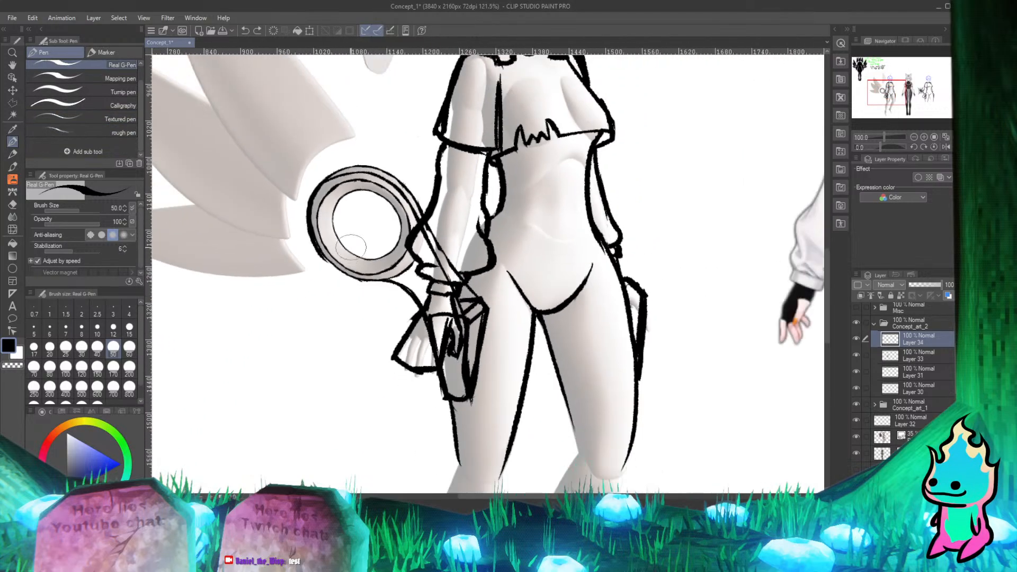
scroll(419, 240, "up", 4)
scroll(418, 239, "up", 2)
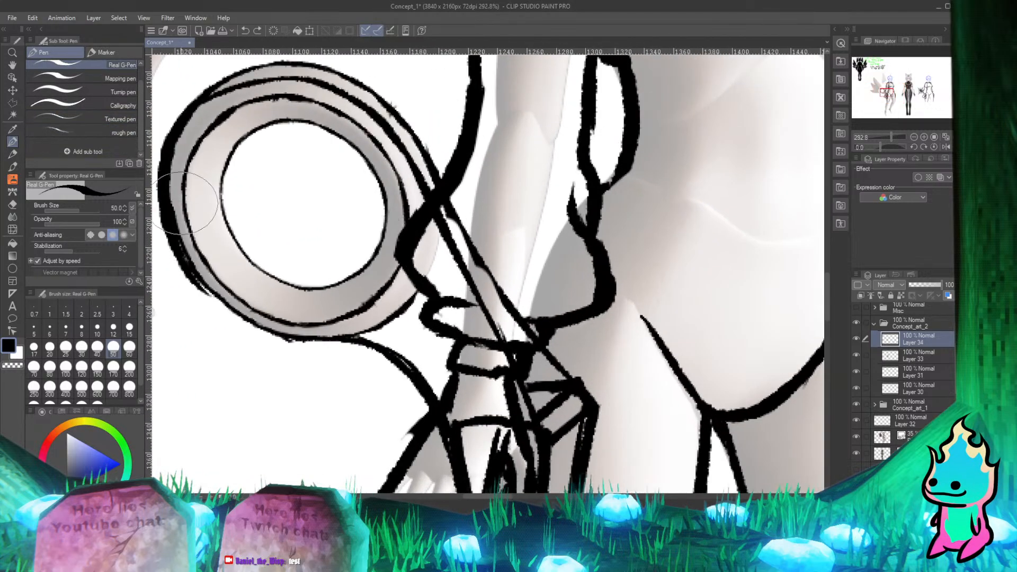
left_click_drag(172, 231, 240, 317)
mouse_move(191, 270)
left_mouse_down()
mouse_move(253, 322)
mouse_move(318, 339)
left_mouse_up()
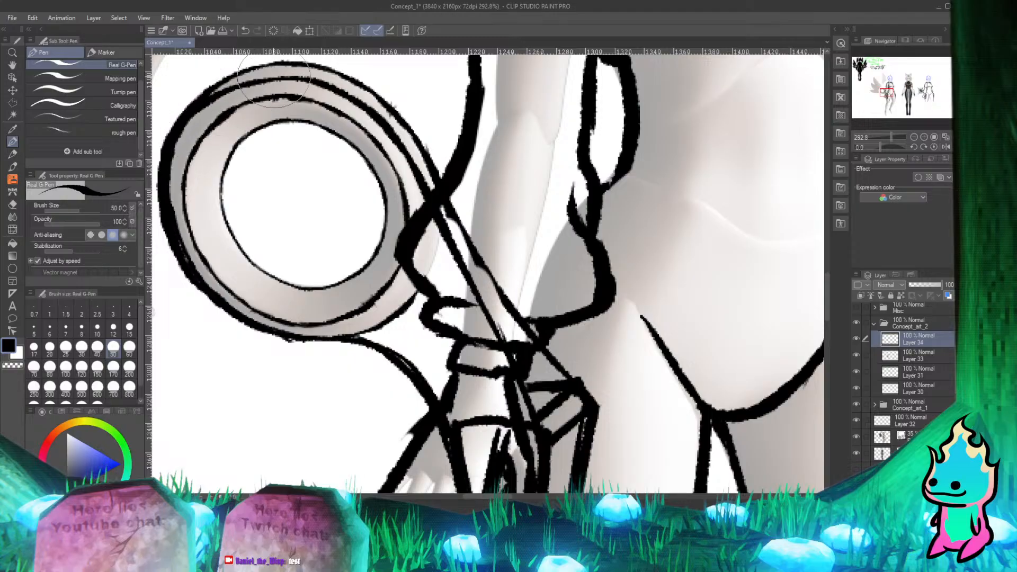
scroll(273, 75, "down", 3)
scroll(238, 122, "up", 3)
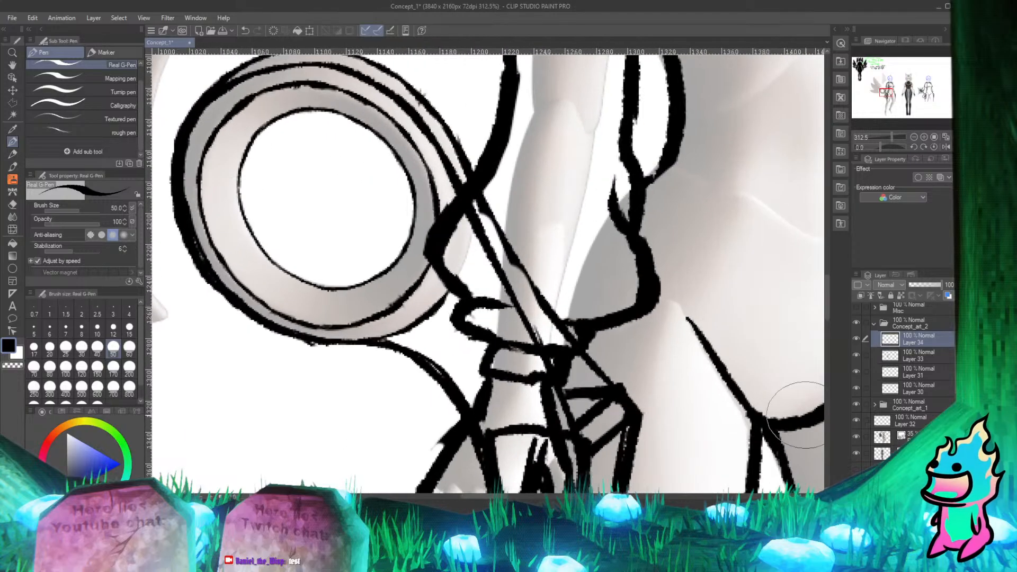
Step: Make Layer 33, which holds the ring's original outlines, the active layer
left_click(914, 358)
scroll(305, 114, "down", 3)
scroll(306, 114, "up", 4)
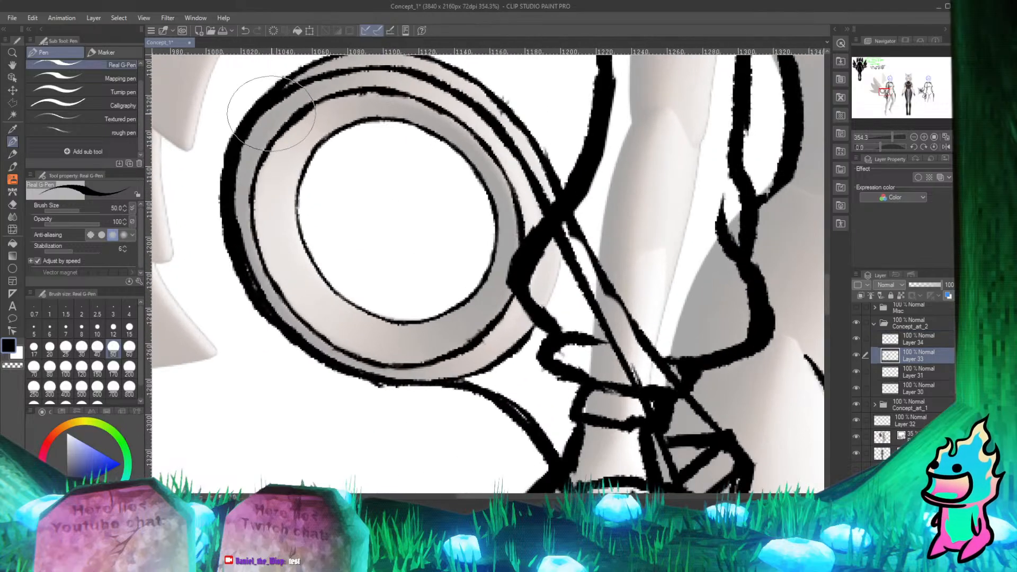
key("e")
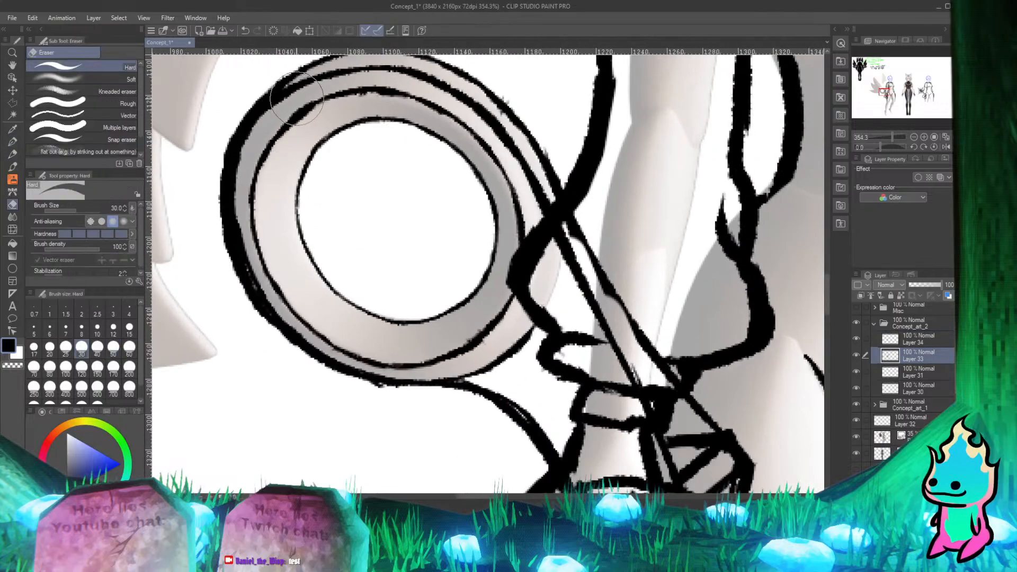
mouse_move(290, 99)
left_mouse_down()
mouse_move(269, 164)
mouse_move(263, 195)
mouse_move(286, 142)
mouse_move(327, 113)
left_mouse_up()
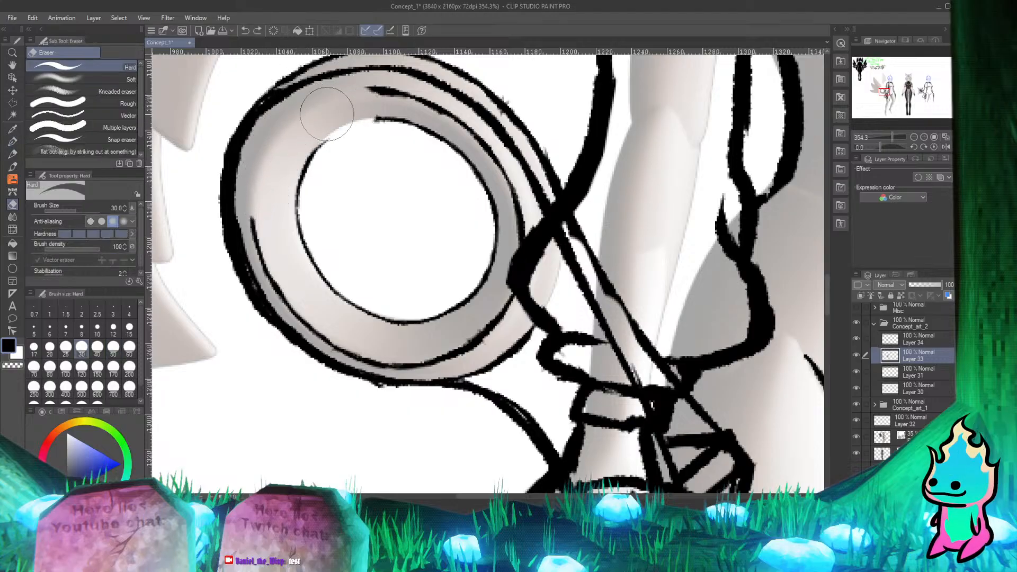
left_click_drag(261, 157, 251, 189)
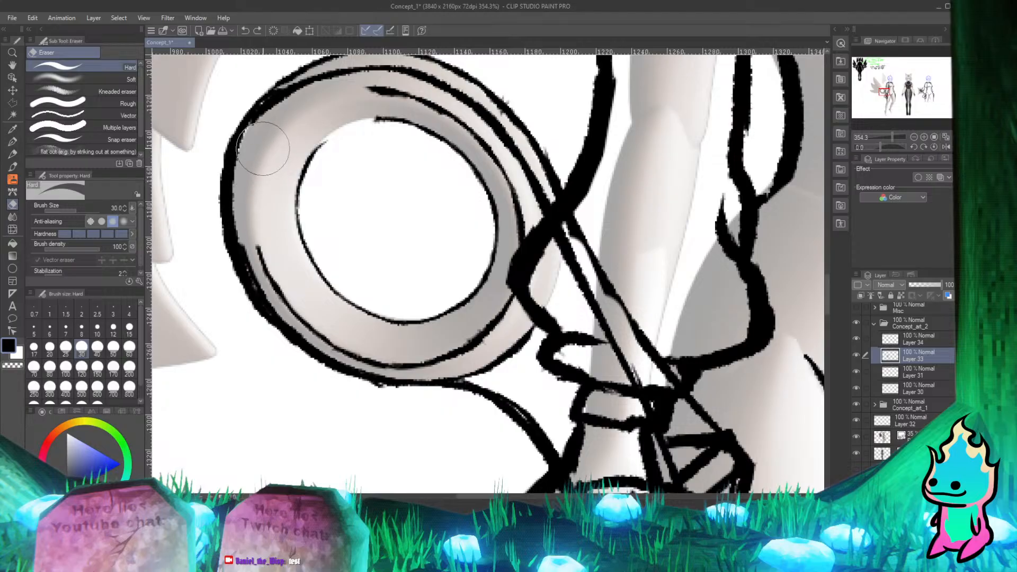
mouse_move(263, 149)
left_mouse_down()
mouse_move(265, 262)
mouse_move(332, 326)
mouse_move(318, 324)
mouse_move(285, 264)
mouse_move(318, 302)
mouse_move(330, 138)
mouse_move(360, 123)
mouse_move(267, 142)
mouse_move(312, 108)
mouse_move(367, 99)
mouse_move(401, 107)
mouse_move(429, 134)
left_mouse_up()
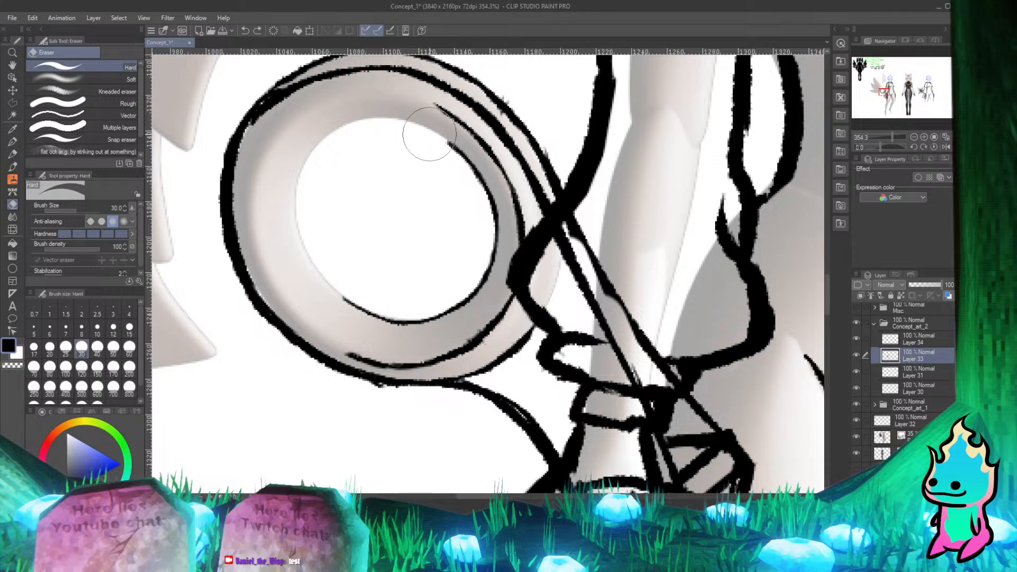
key("ctrl+z")
key("ctrl+z")
key("ctrl+z")
key("ctrl+z")
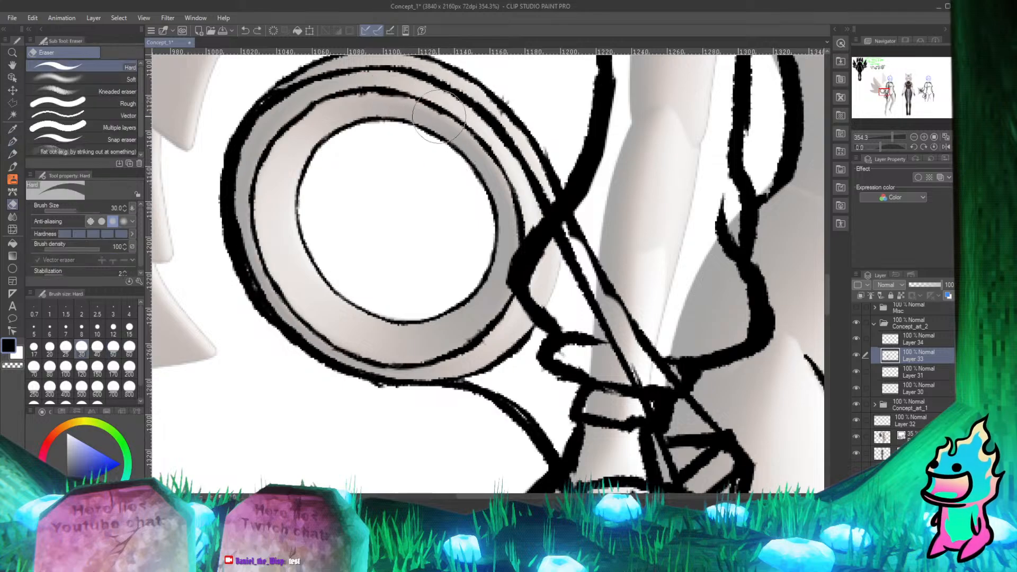
Step: Erase the ring's middle outline all the way around with the Hard eraser, keeping the outline of the central hole
mouse_move(425, 104)
left_mouse_down()
mouse_move(367, 91)
mouse_move(334, 98)
mouse_move(295, 126)
mouse_move(268, 165)
mouse_move(260, 215)
mouse_move(278, 279)
mouse_move(328, 345)
mouse_move(260, 274)
mouse_move(249, 176)
mouse_move(289, 119)
mouse_move(242, 180)
mouse_move(260, 293)
mouse_move(401, 366)
mouse_move(466, 347)
left_mouse_up()
key("p")
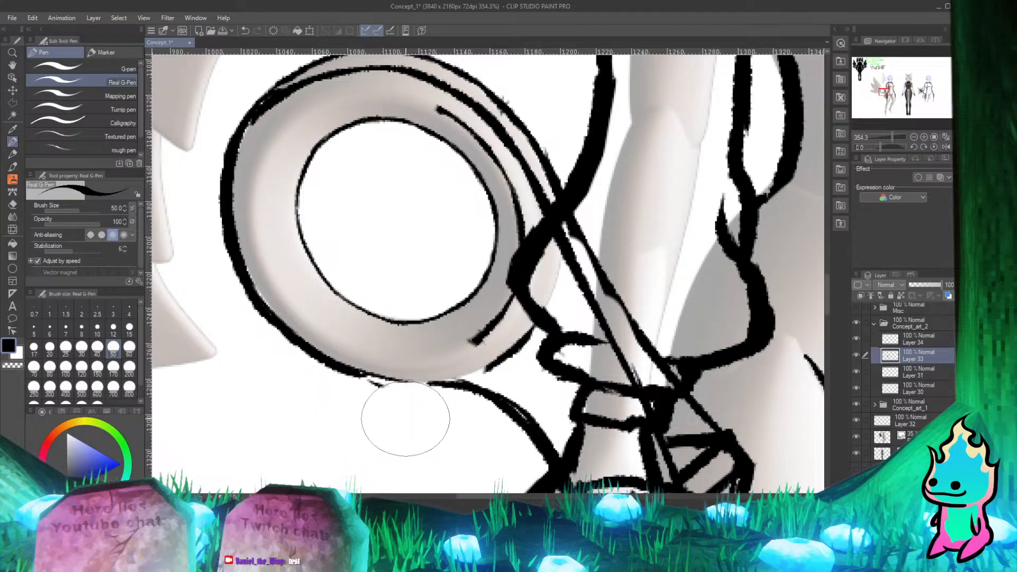
key("e")
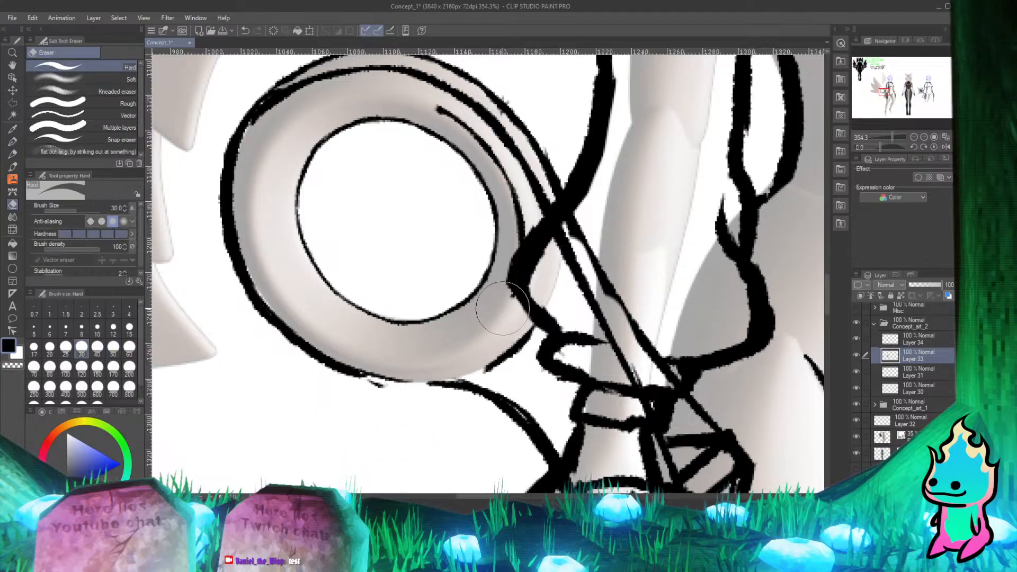
key("p")
key("e")
mouse_move(467, 90)
left_mouse_down()
mouse_move(451, 116)
mouse_move(516, 196)
mouse_move(519, 230)
left_mouse_up()
key("p")
key("e")
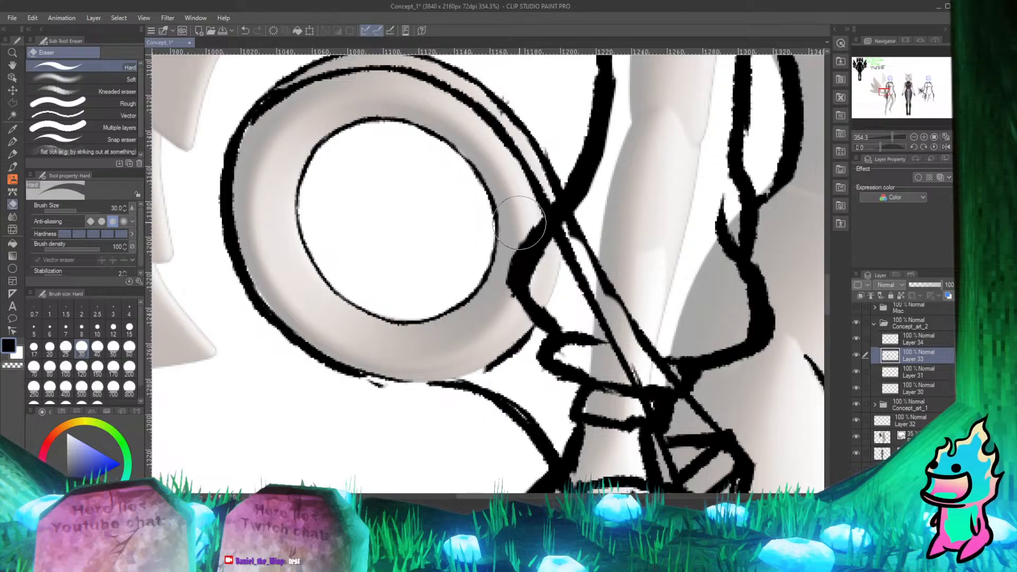
Step: Erase the leftover piece of the original outer outline at the ring's lower right beside the cuff
key("p")
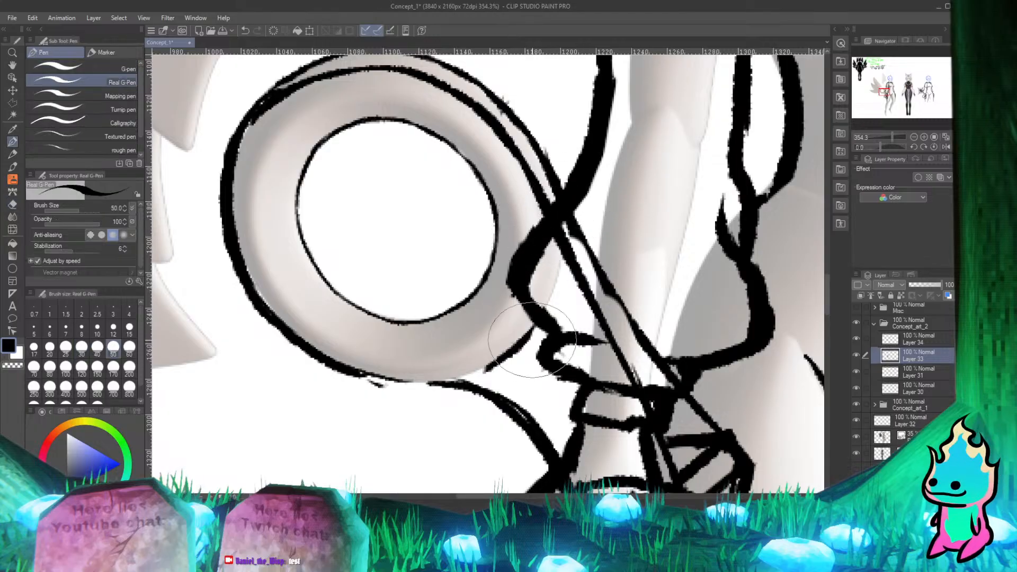
key("e")
left_click_drag(483, 363, 527, 338)
key("p")
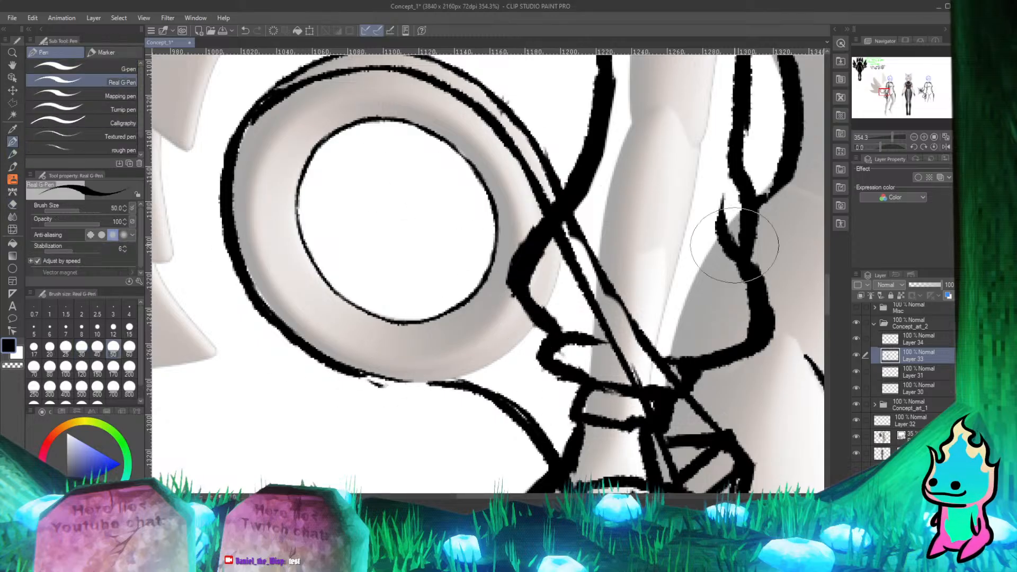
Step: Redraw the ring's bottom contour on Layer 34 so it flows into the curved connector
left_click(927, 338)
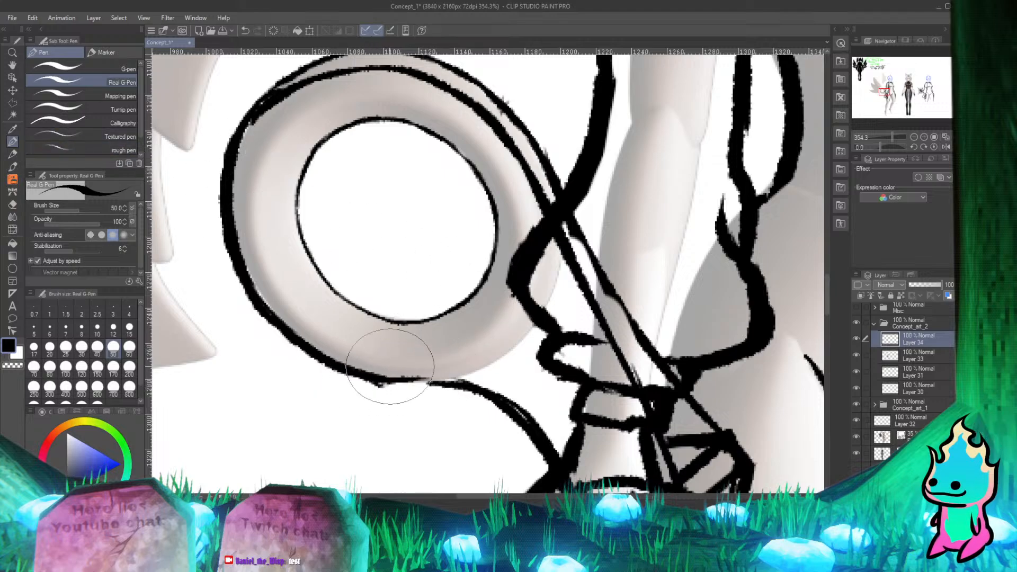
key("ctrl+z")
left_click_drag(352, 373, 444, 382)
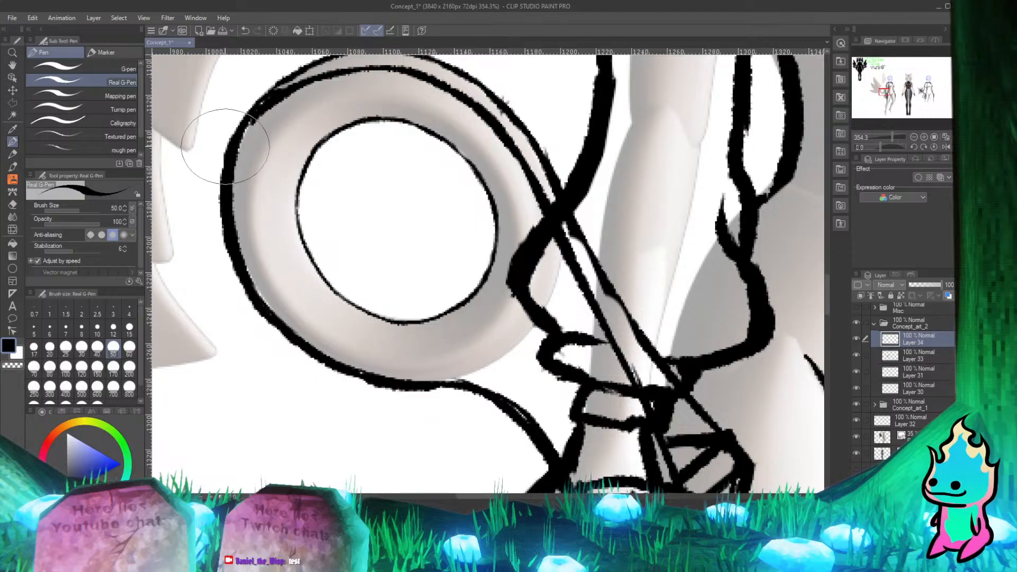
Step: Trim the outer edge of the ring's thick left and lower-left outline with the Hard eraser at size 30
key("e")
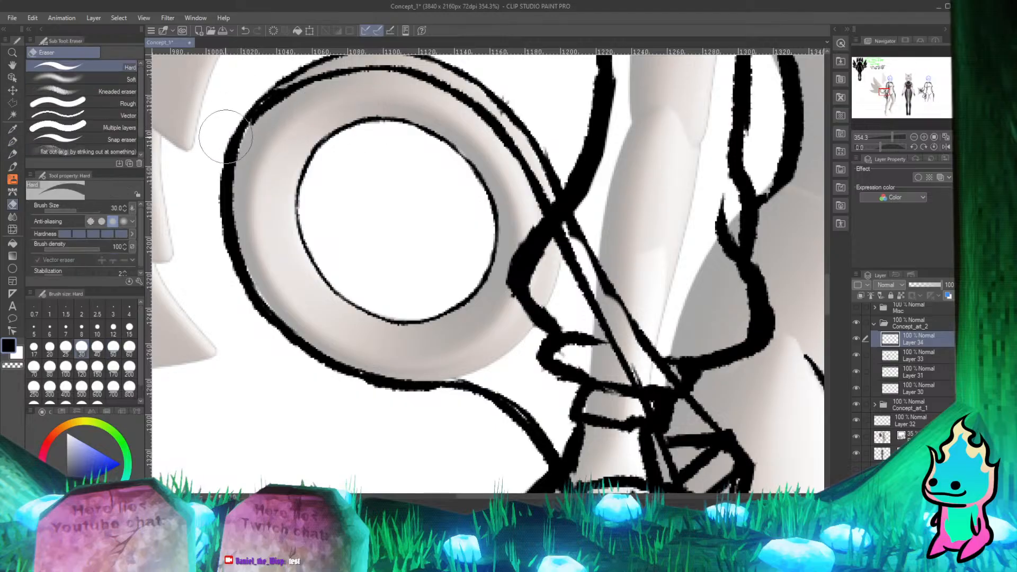
mouse_move(226, 137)
left_mouse_down()
mouse_move(212, 201)
mouse_move(221, 248)
mouse_move(223, 204)
left_mouse_up()
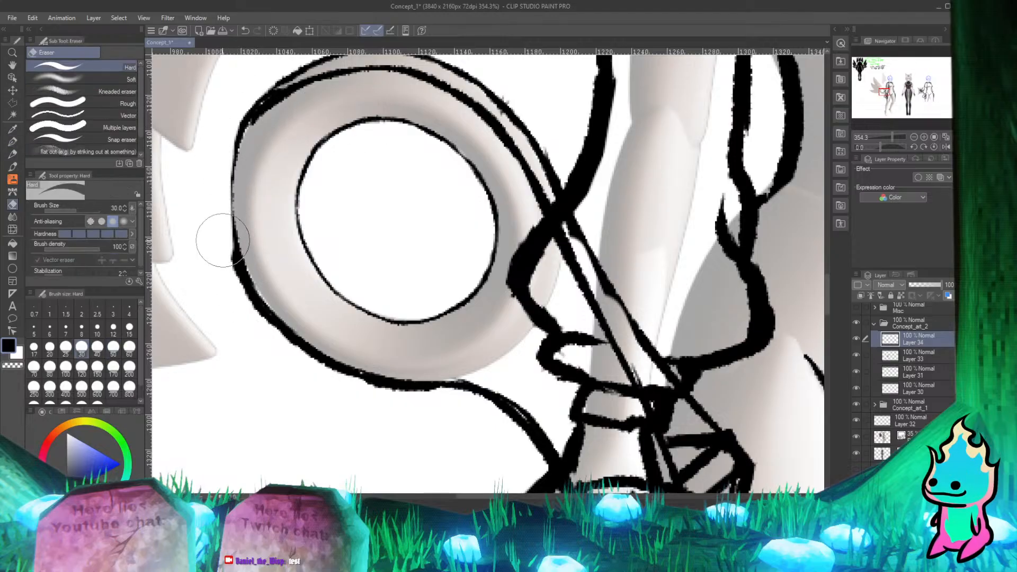
left_click_drag(223, 240, 271, 336)
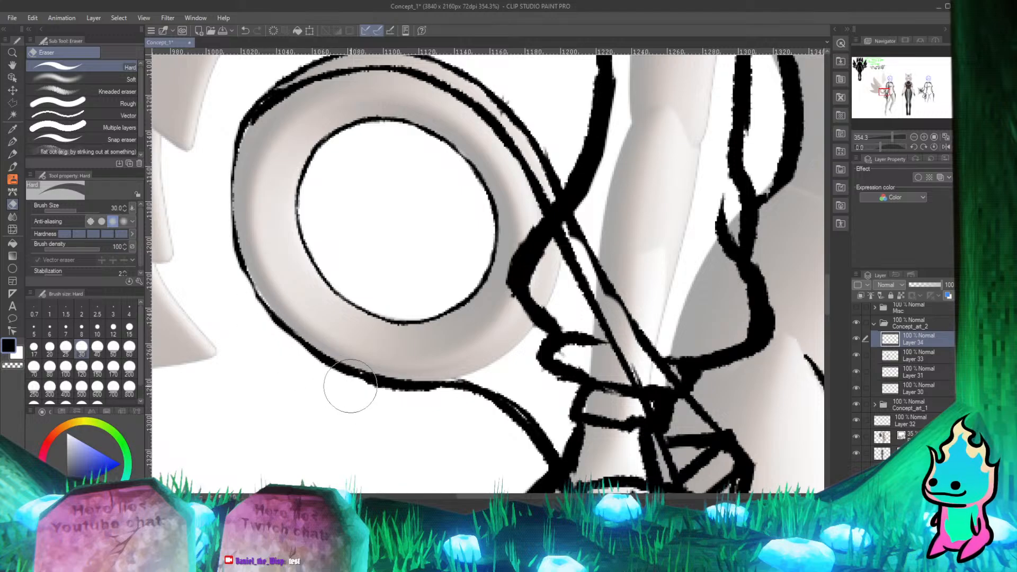
left_click_drag(351, 386, 401, 406)
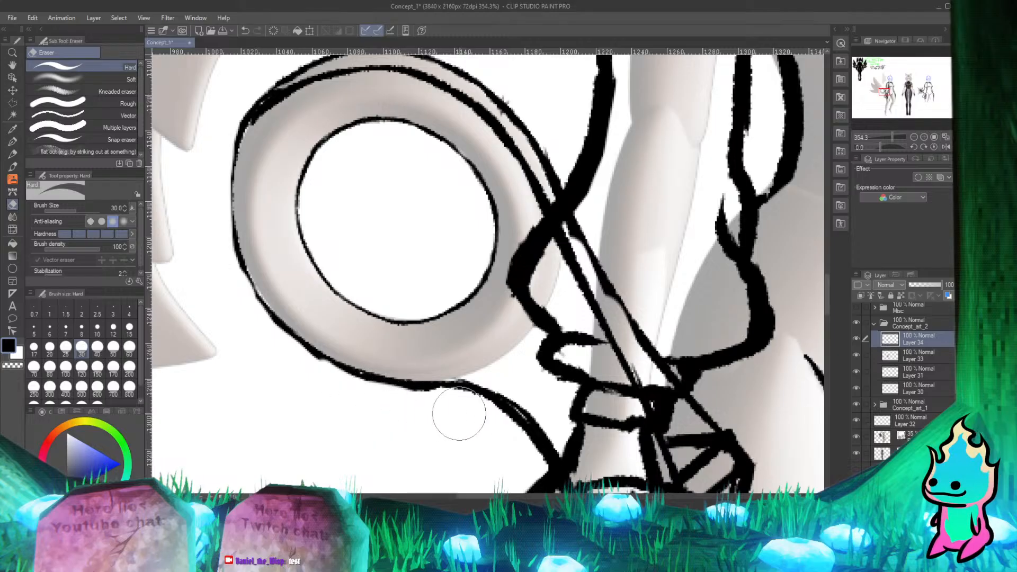
Step: Redraw the ring's left outline on Layer 34 with the Real G-Pen at size 50, curving down into the bottom contour
key("p")
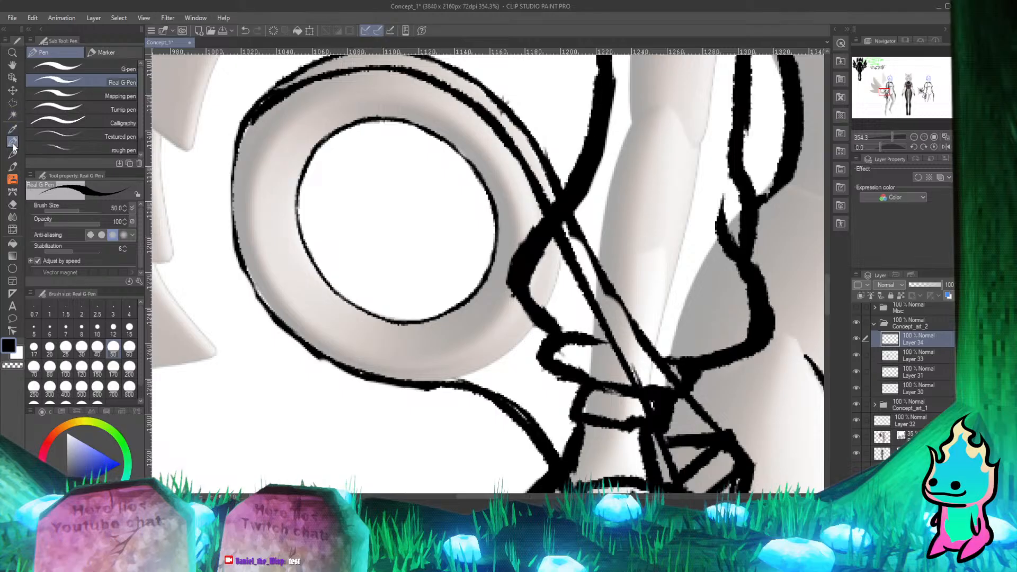
left_click_drag(254, 111, 243, 185)
left_click_drag(242, 133, 253, 291)
left_click_drag(232, 171, 257, 290)
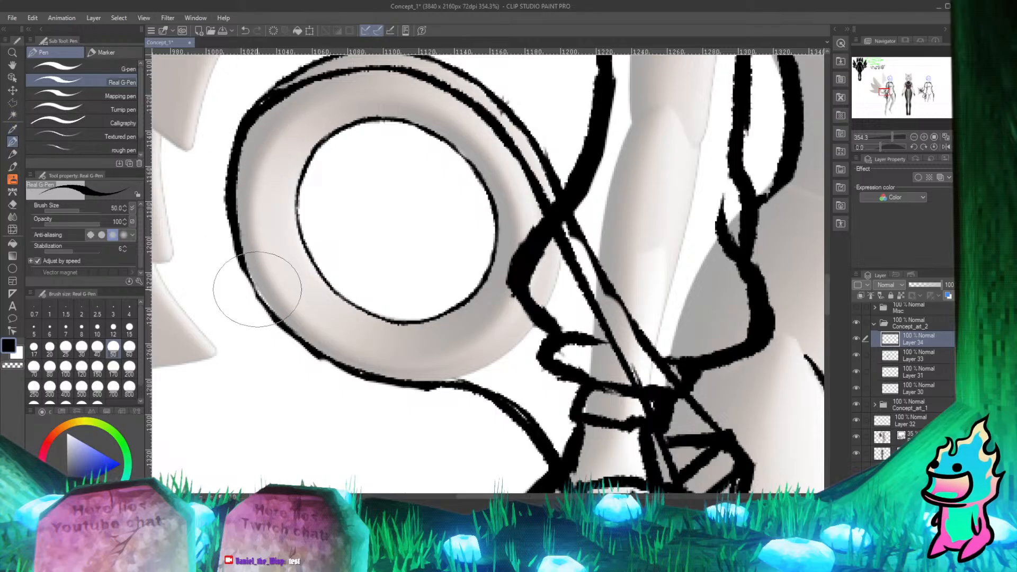
mouse_move(233, 229)
left_mouse_down()
mouse_move(263, 298)
mouse_move(326, 354)
mouse_move(296, 337)
mouse_move(394, 379)
mouse_move(316, 357)
left_mouse_up()
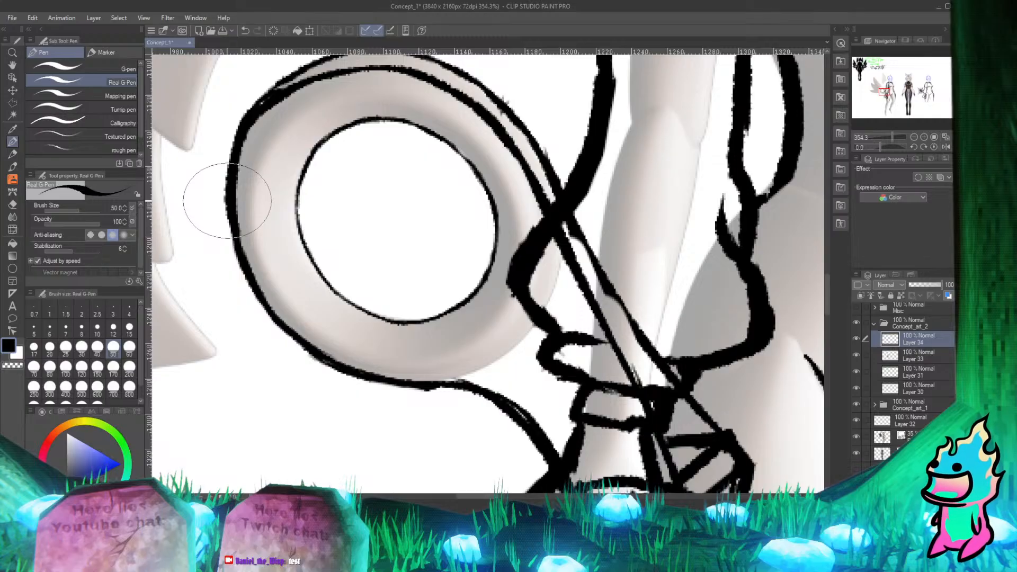
Step: Erase the angular corner on the ring's upper-left outline and redraw it as a rounded curve
key("e")
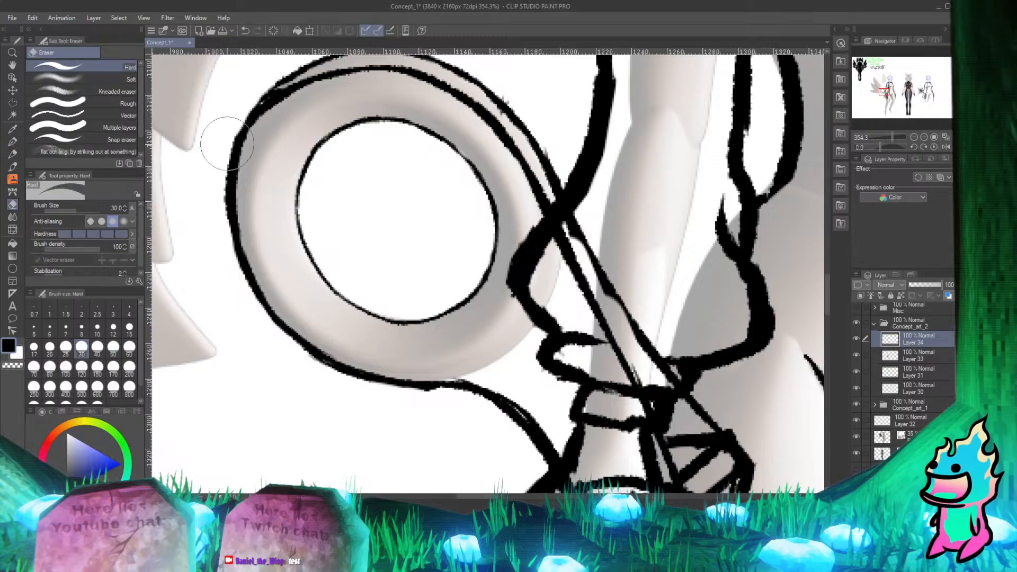
left_click_drag(226, 143, 225, 158)
key("p")
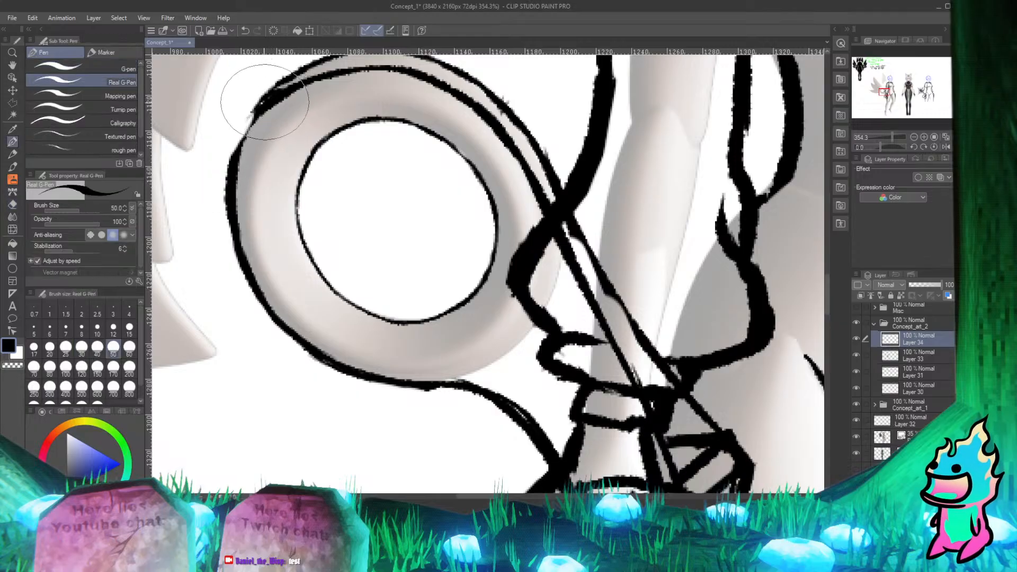
mouse_move(265, 101)
left_mouse_down()
mouse_move(238, 156)
mouse_move(261, 102)
mouse_move(244, 131)
left_mouse_up()
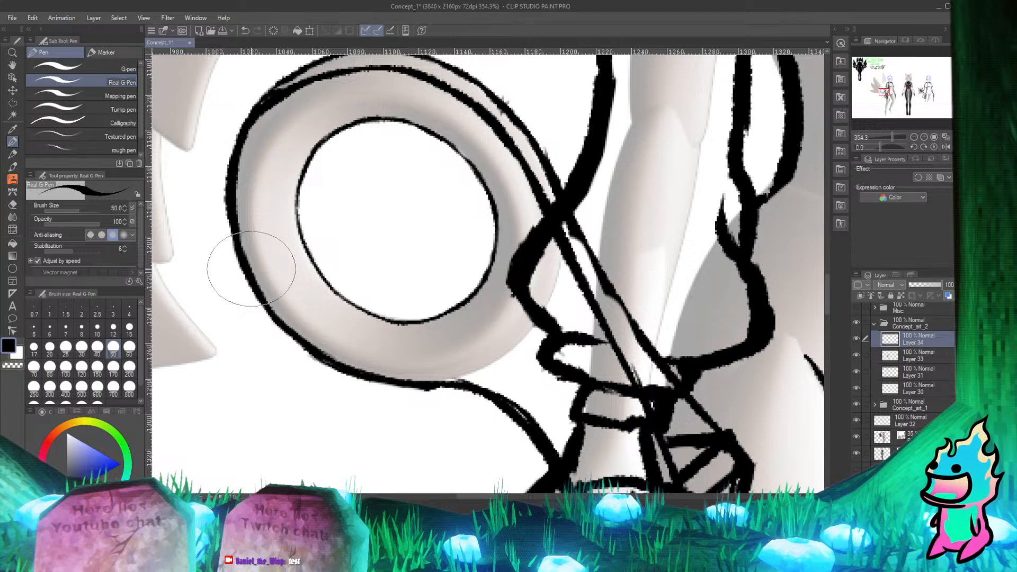
scroll(334, 247, "down", 7)
scroll(371, 243, "up", 4)
scroll(348, 211, "down", 2)
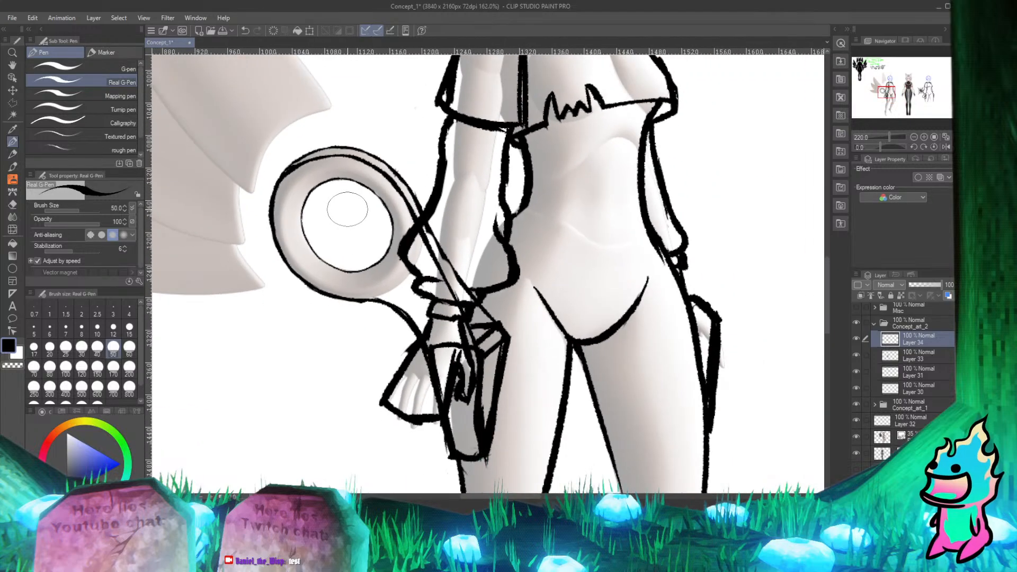
scroll(347, 210, "up", 4)
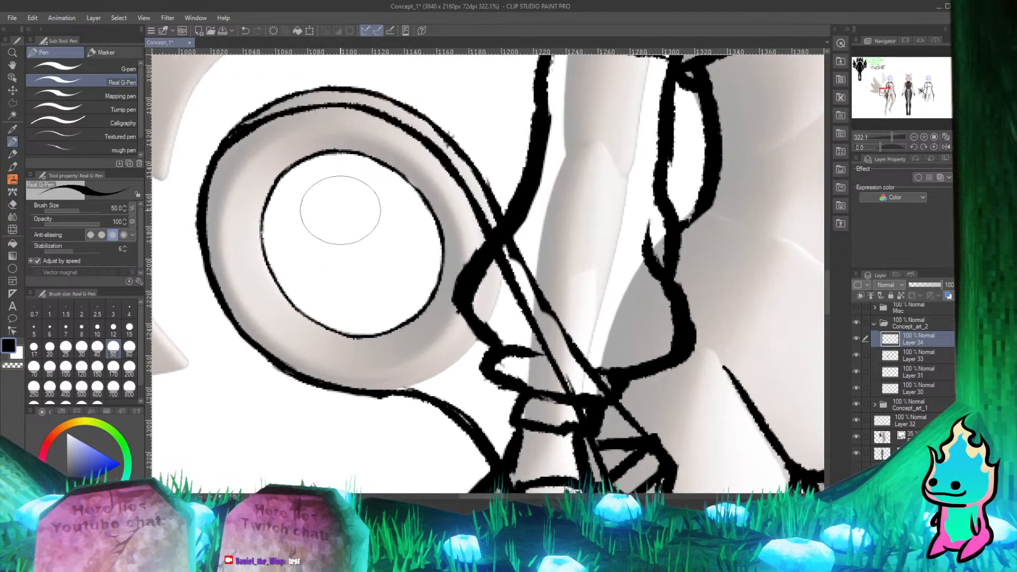
mouse_move(297, 157)
left_mouse_down()
mouse_move(272, 185)
mouse_move(323, 147)
mouse_move(329, 113)
mouse_move(259, 245)
left_mouse_up()
mouse_move(265, 199)
left_mouse_down()
mouse_move(258, 262)
mouse_move(279, 302)
left_mouse_up()
key("ctrl+z")
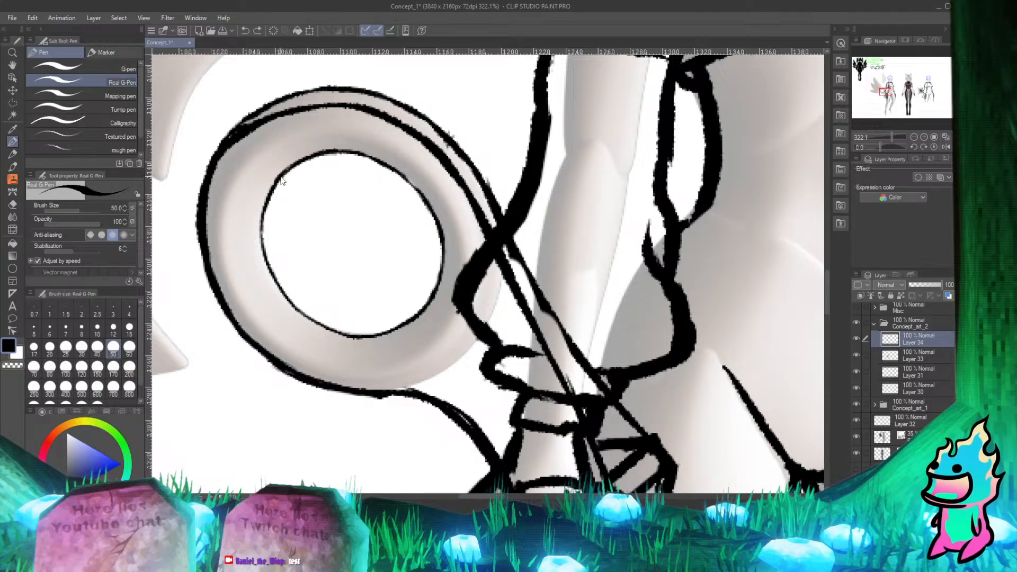
left_click_drag(291, 164, 255, 223)
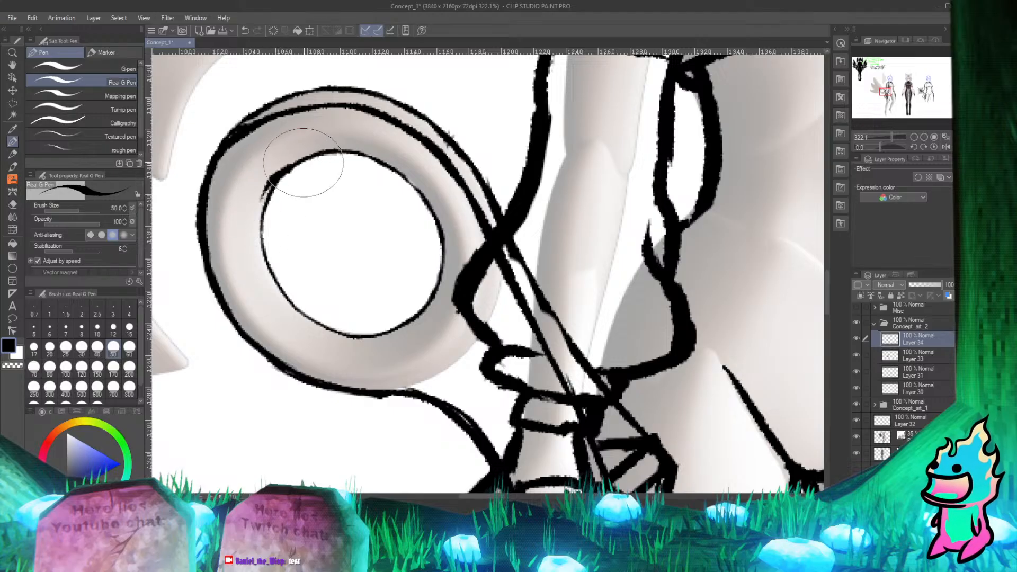
key("ctrl+z")
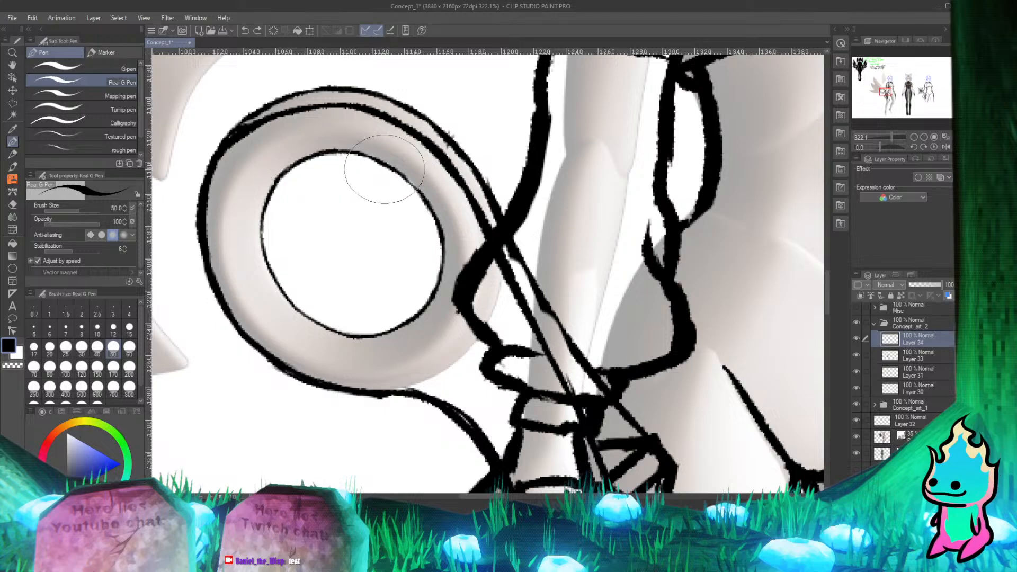
left_click_drag(261, 214, 249, 257)
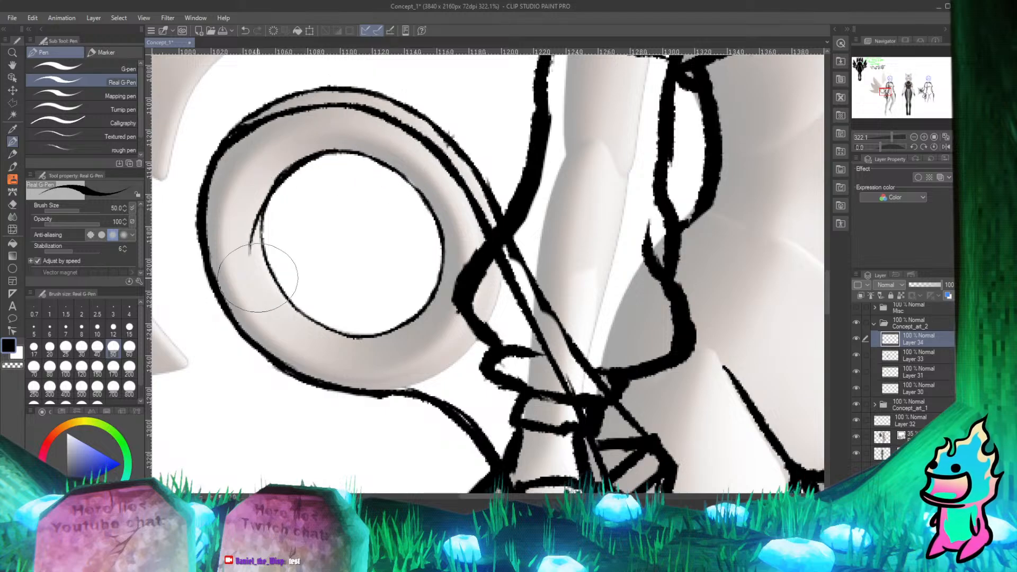
key("ctrl+z")
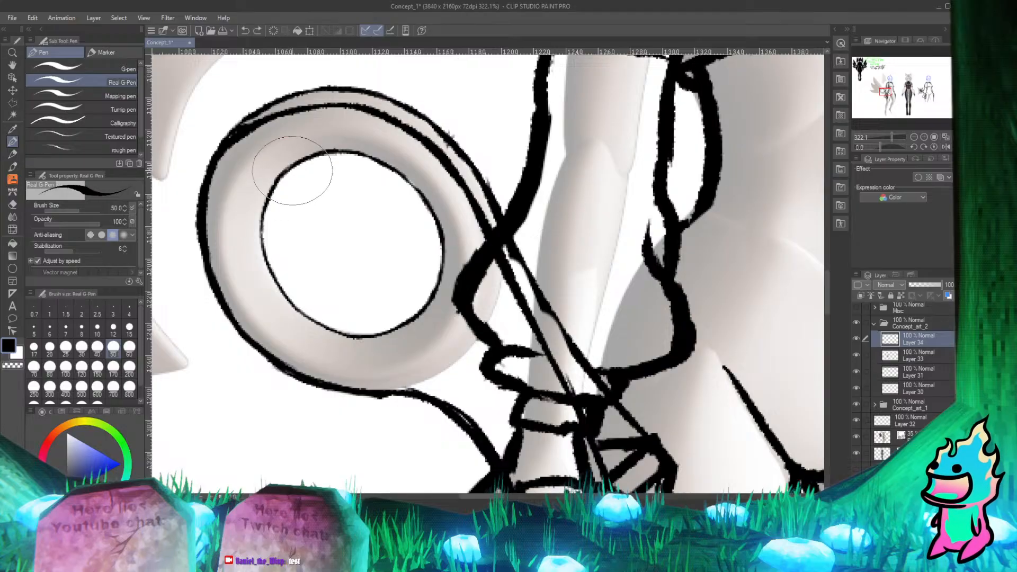
mouse_move(297, 163)
left_mouse_down()
mouse_move(275, 181)
mouse_move(258, 262)
left_mouse_up()
key("ctrl+z")
Step: Draw a second contour just outside the left edge of the ring's central hole to suggest thickness, cleaning up its lower end
left_click_drag(276, 178, 264, 270)
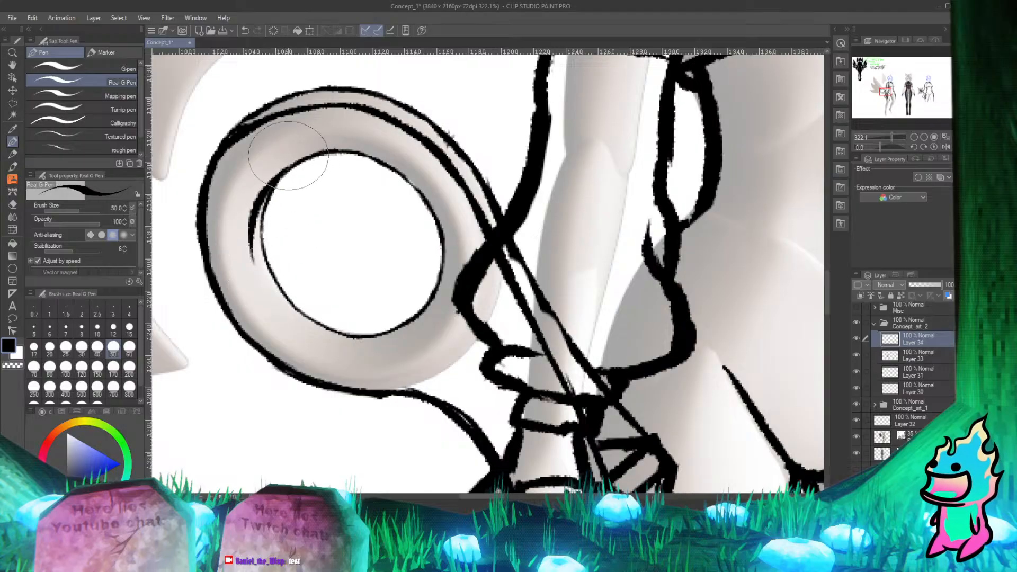
left_click_drag(260, 198, 273, 295)
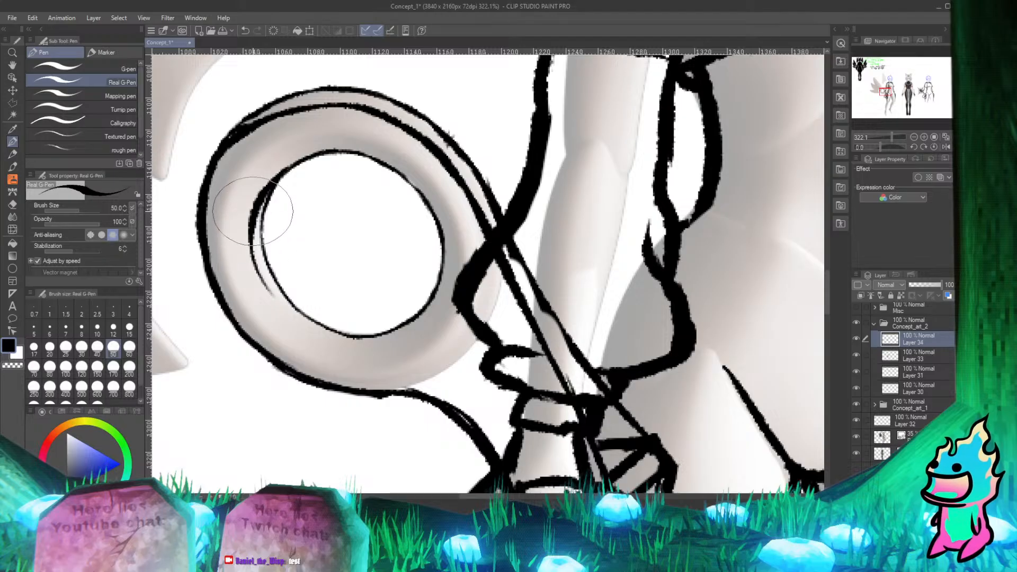
left_click_drag(256, 213, 277, 311)
mouse_move(254, 246)
left_mouse_down()
mouse_move(262, 288)
mouse_move(308, 332)
left_mouse_up()
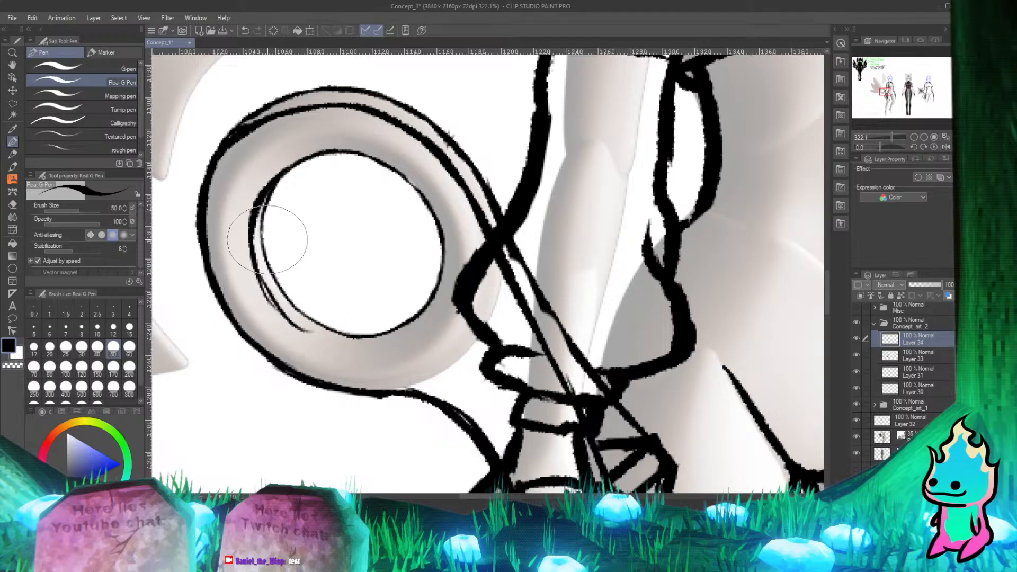
key("ctrl+z")
key("ctrl+z")
key("e")
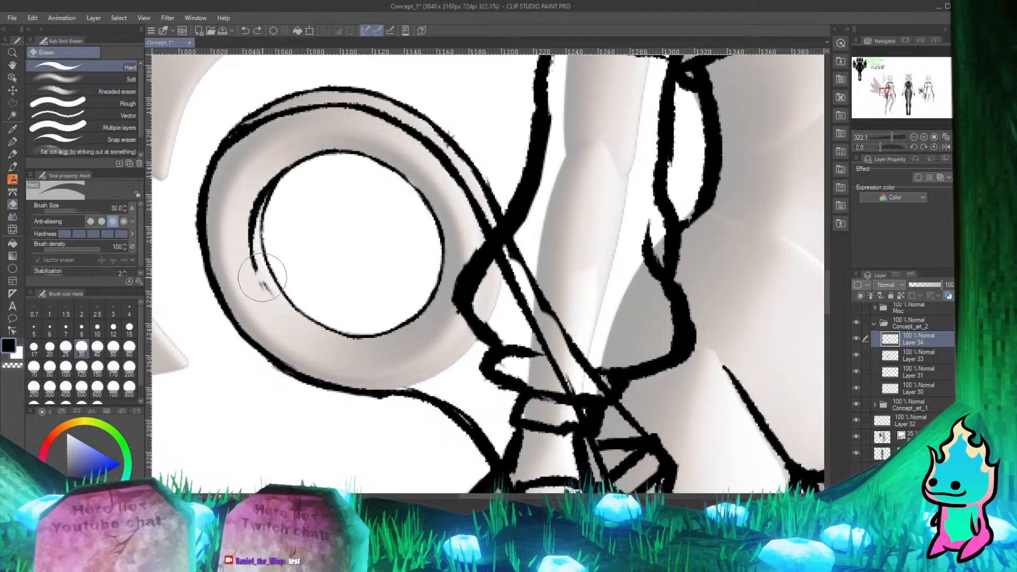
key("p")
left_click_drag(250, 239, 281, 309)
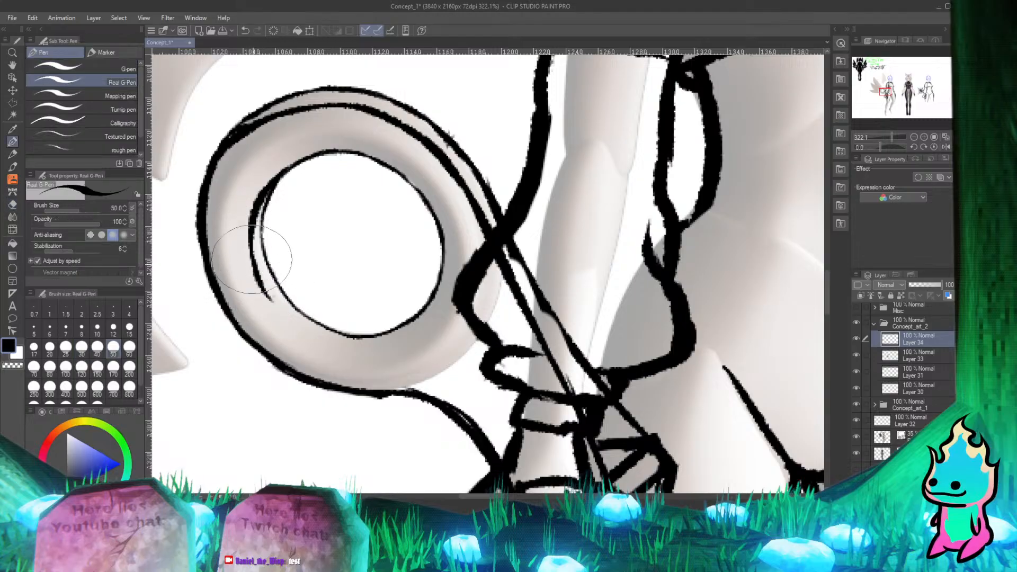
Step: Continue the hole's second contour along its underside and merge it into the right edge, forming a crescent-shaped rim
mouse_move(252, 258)
left_mouse_down()
mouse_move(287, 320)
mouse_move(337, 341)
mouse_move(378, 343)
mouse_move(346, 345)
mouse_move(402, 334)
mouse_move(377, 343)
mouse_move(423, 317)
mouse_move(413, 329)
mouse_move(403, 332)
mouse_move(437, 297)
mouse_move(417, 326)
mouse_move(446, 269)
left_mouse_up()
key("ctrl+z")
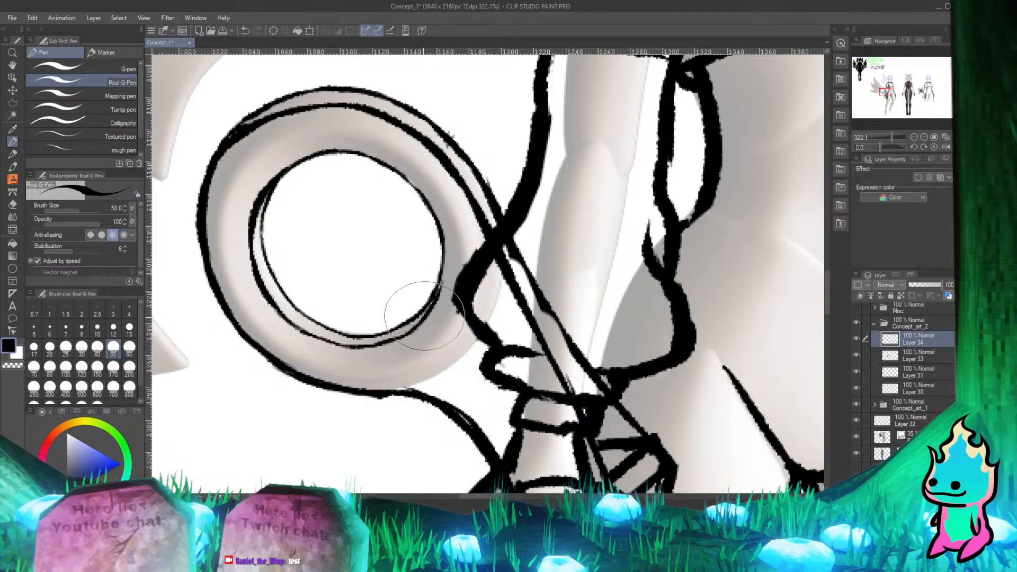
left_click_drag(423, 317, 446, 256)
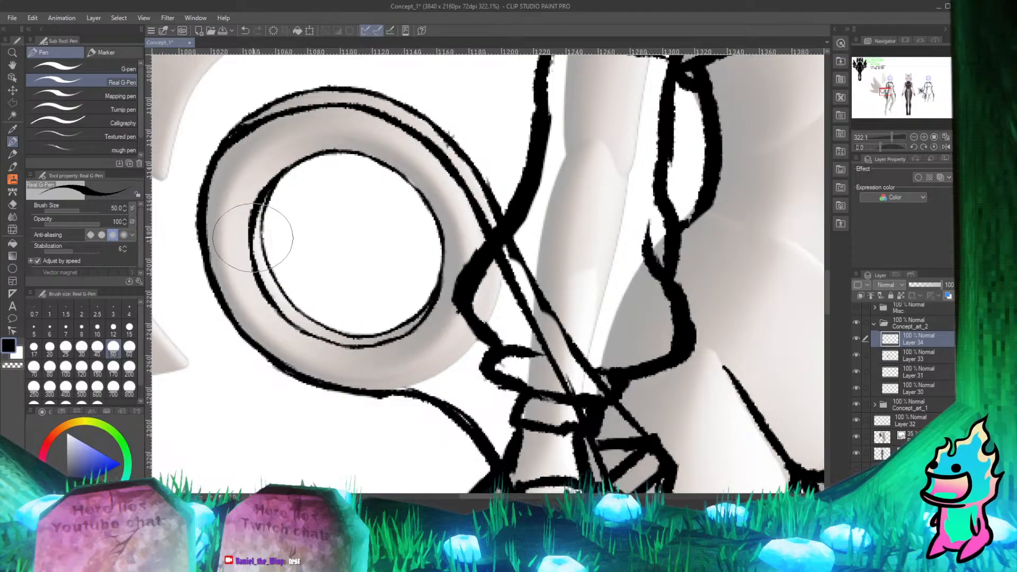
key("ctrl+z")
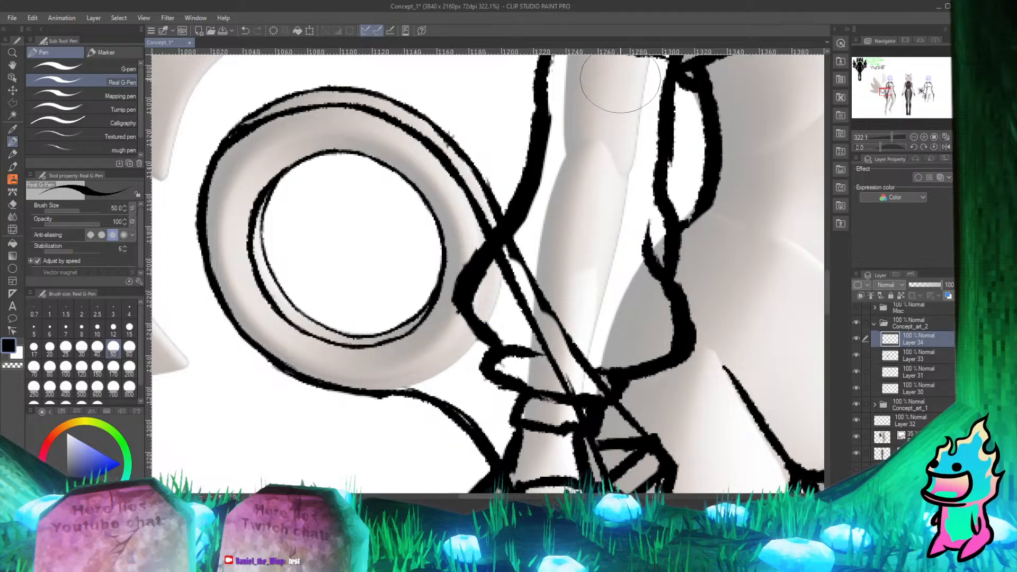
Step: Smooth the upper straight connector line across the forearm by erasing its bumps and redrawing the uneven stretch
scroll(339, 196, "down", 9)
scroll(438, 207, "up", 7)
scroll(405, 224, "down", 7)
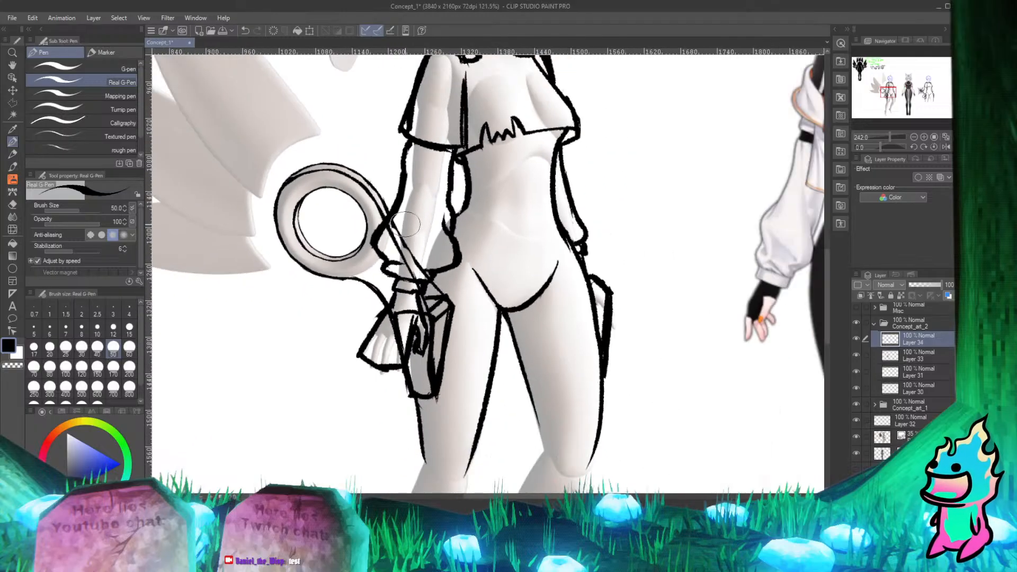
scroll(405, 224, "up", 8)
key("e")
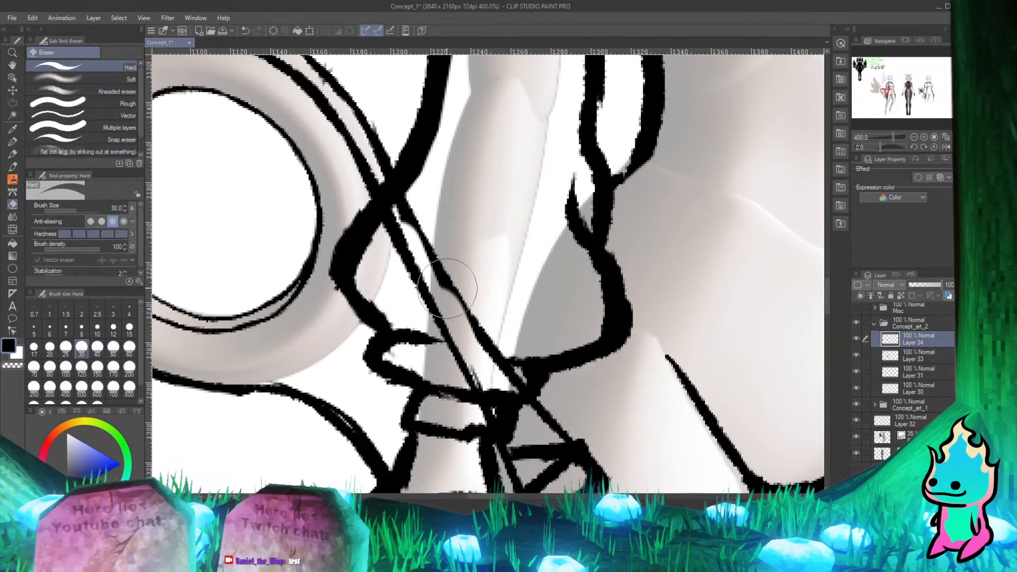
mouse_move(446, 280)
left_mouse_down()
mouse_move(409, 248)
mouse_move(443, 286)
left_mouse_up()
key("p")
key("ctrl+z")
key("e")
key("p")
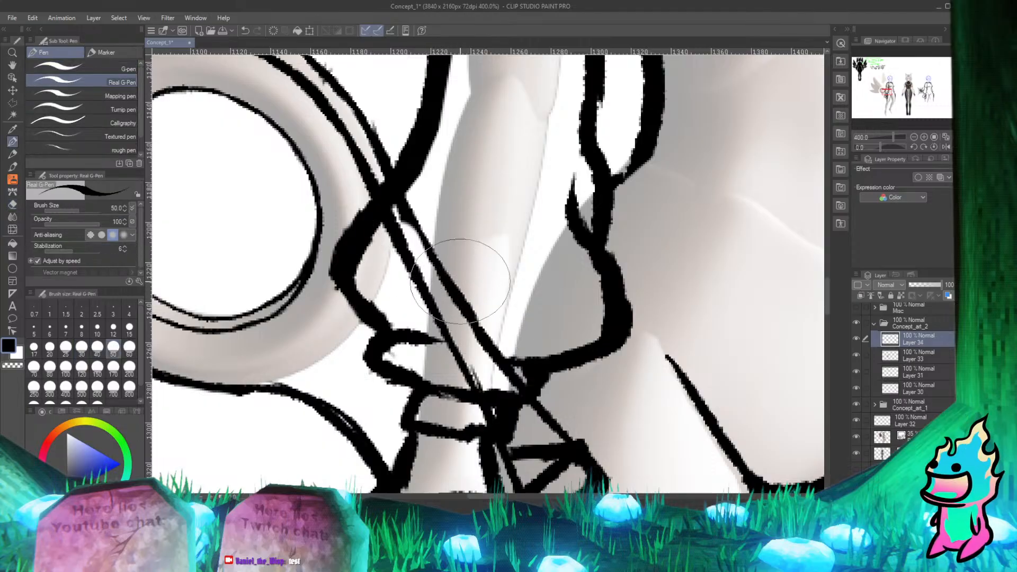
key("e")
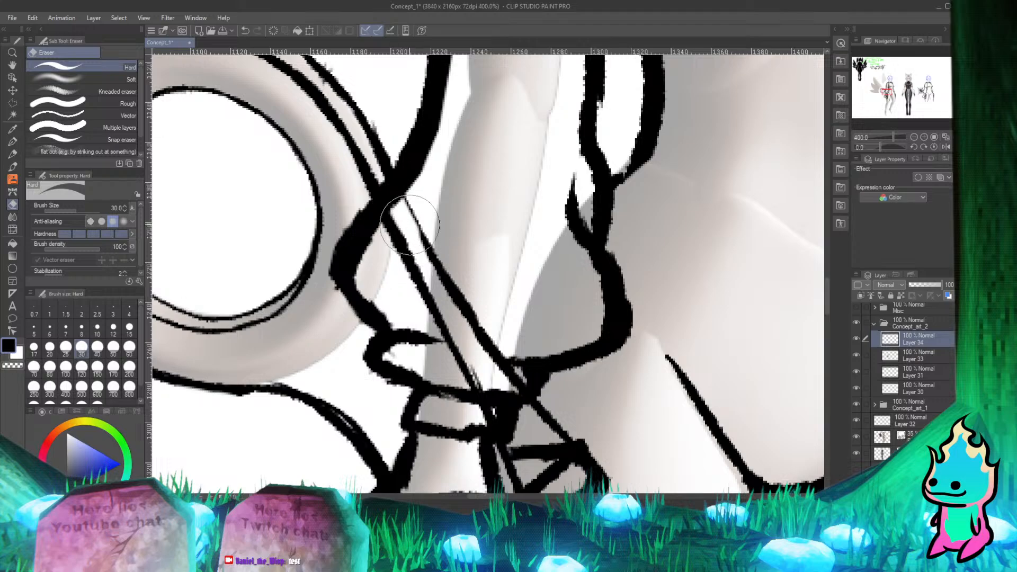
key("p")
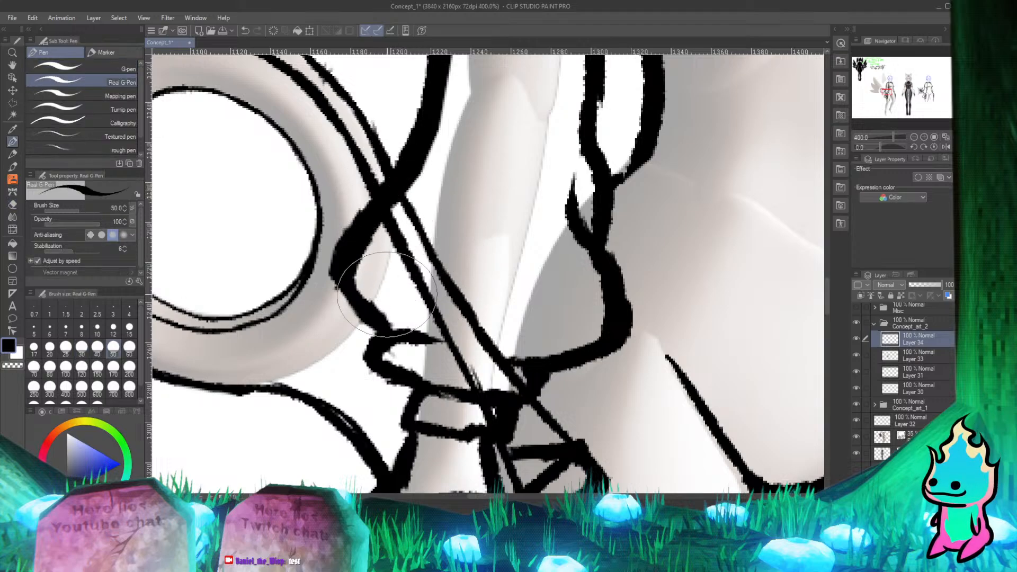
Step: Erase the two connector lines where they cross the forearm and redraw the short stroke joining the sleeve cuff to the pouch
scroll(450, 278, "down", 5)
scroll(373, 242, "up", 3)
scroll(372, 242, "down", 3)
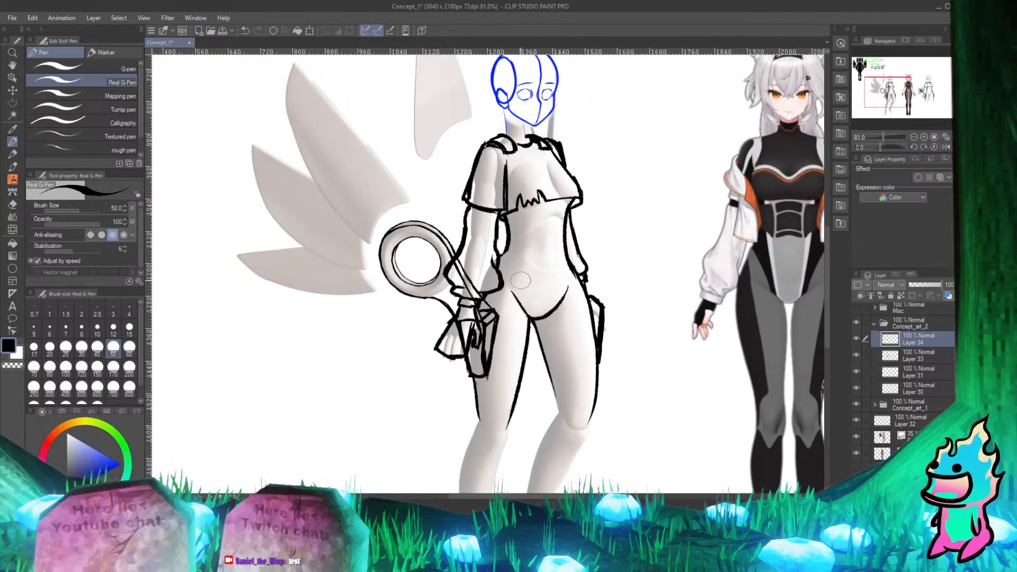
scroll(381, 254, "up", 3)
scroll(392, 265, "down", 3)
scroll(400, 281, "up", 3)
scroll(400, 283, "down", 3)
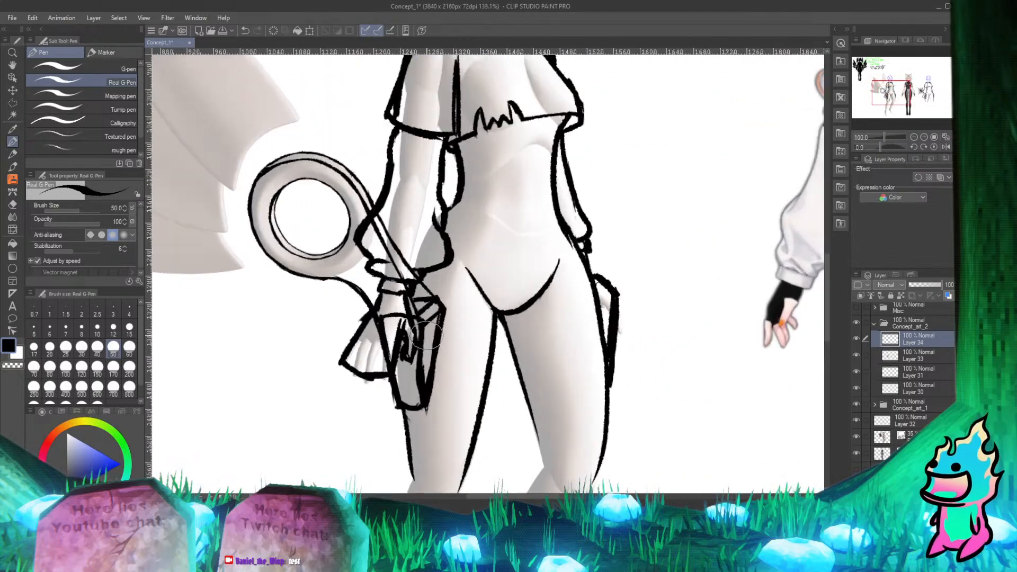
scroll(424, 307, "up", 4)
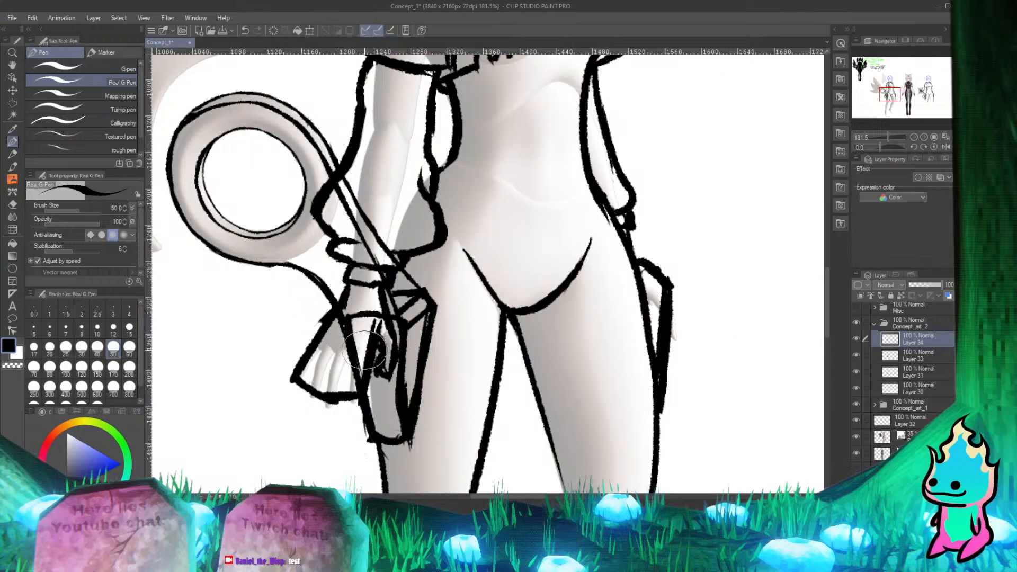
key("e")
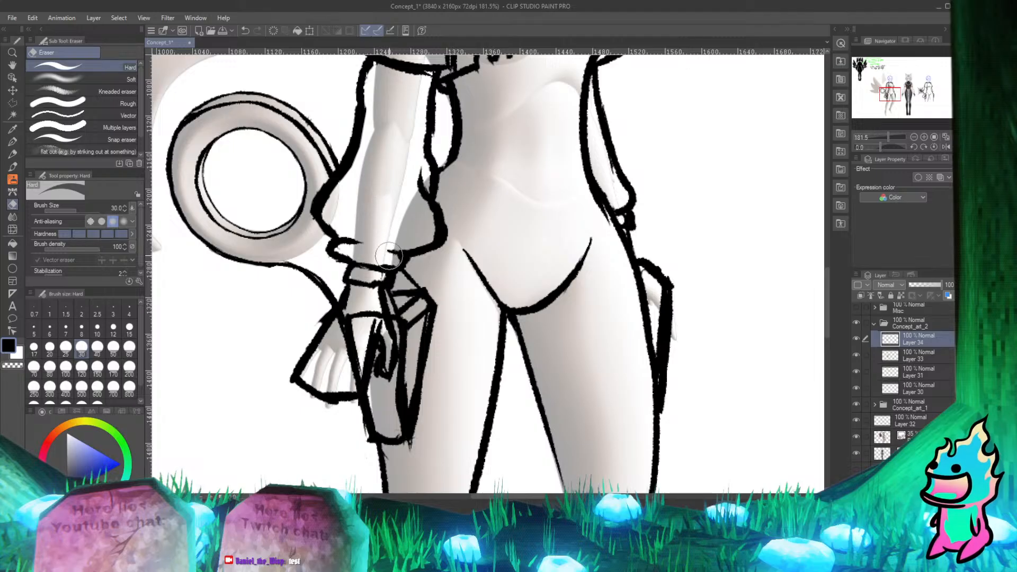
key("p")
Step: Erase the stray lines inside the thigh pouch's top section on Layer 33 and Layer 34
key("e")
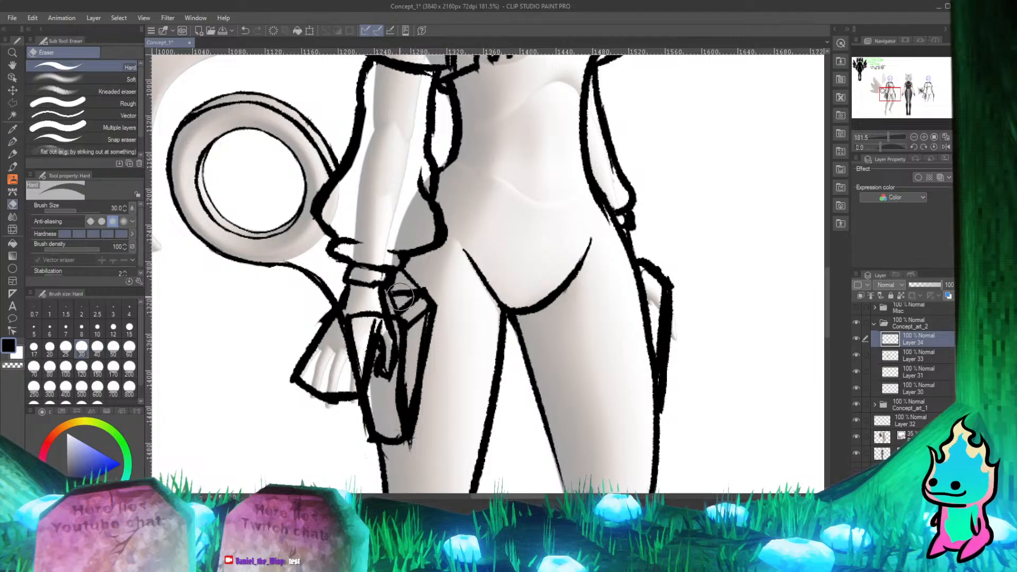
key("p")
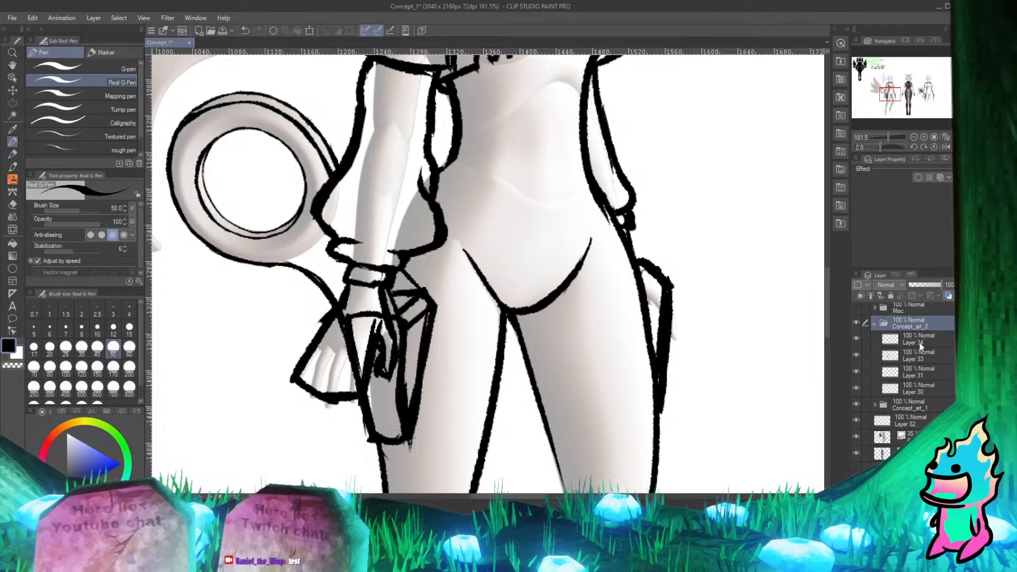
left_click(925, 357)
key("e")
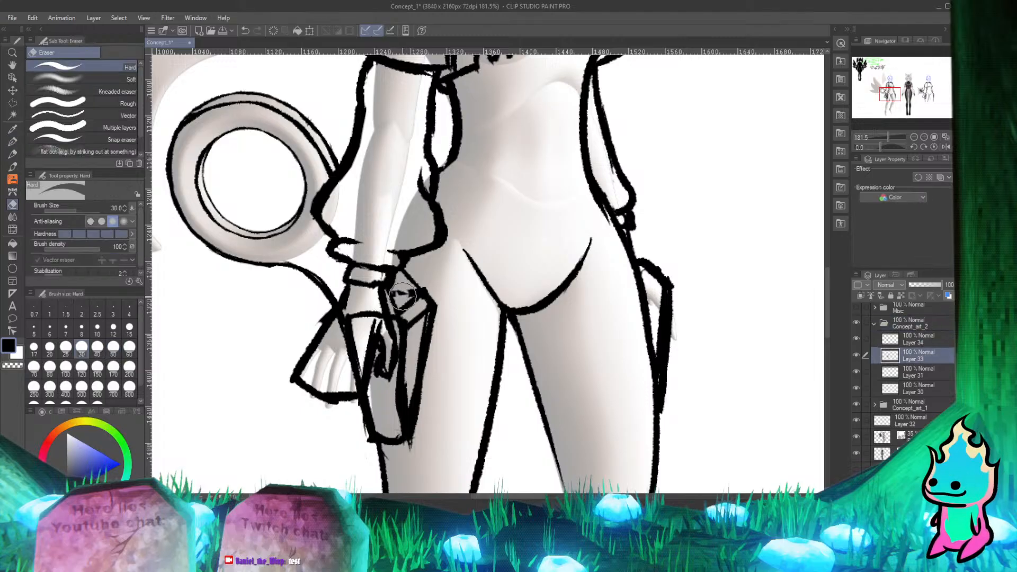
key("p")
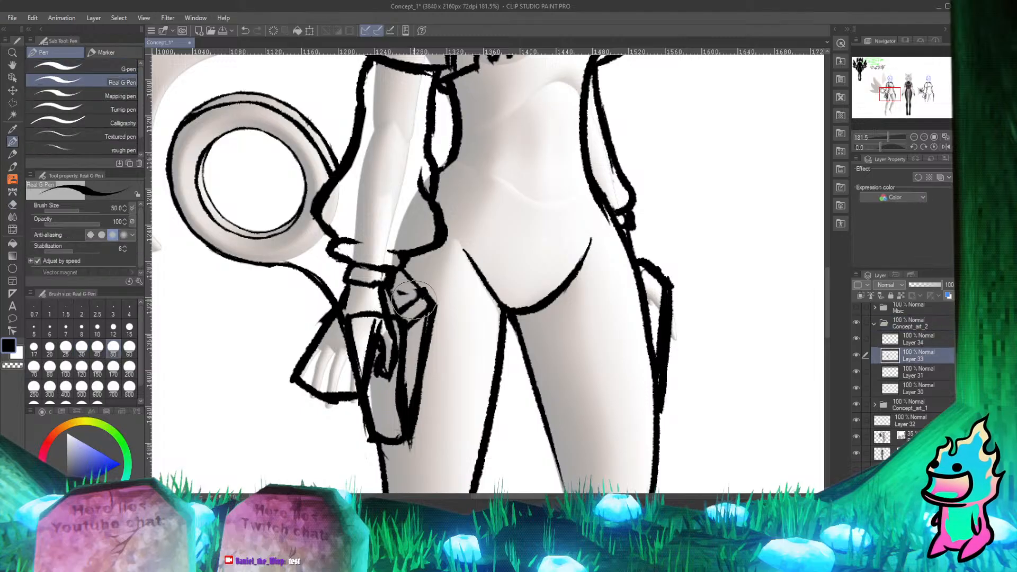
left_click(922, 342)
key("e")
key("p")
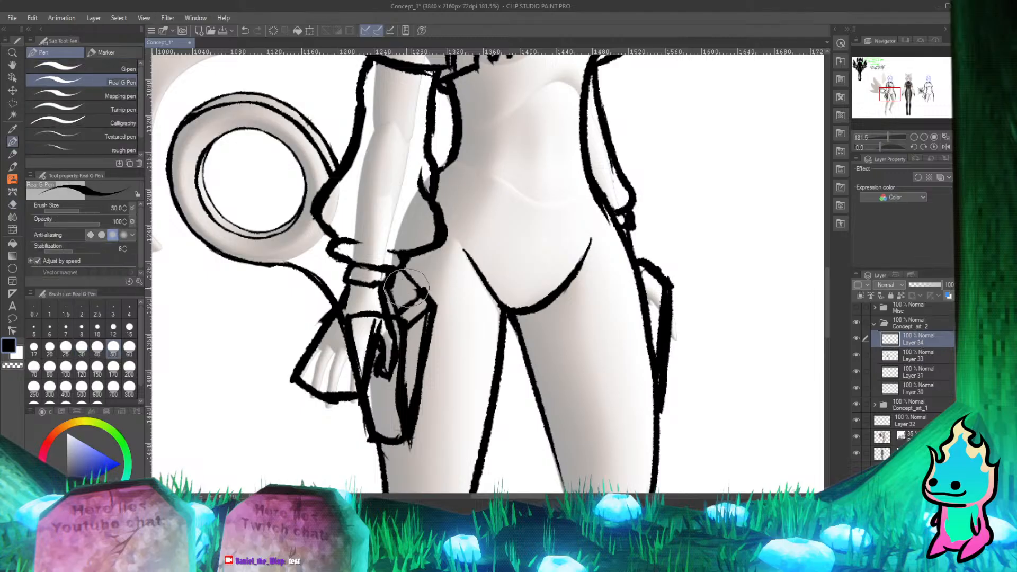
Step: Clean up and redraw the short diagonal inner line and the sloping upper edge of the pouch's top on Layer 33
left_click(925, 358)
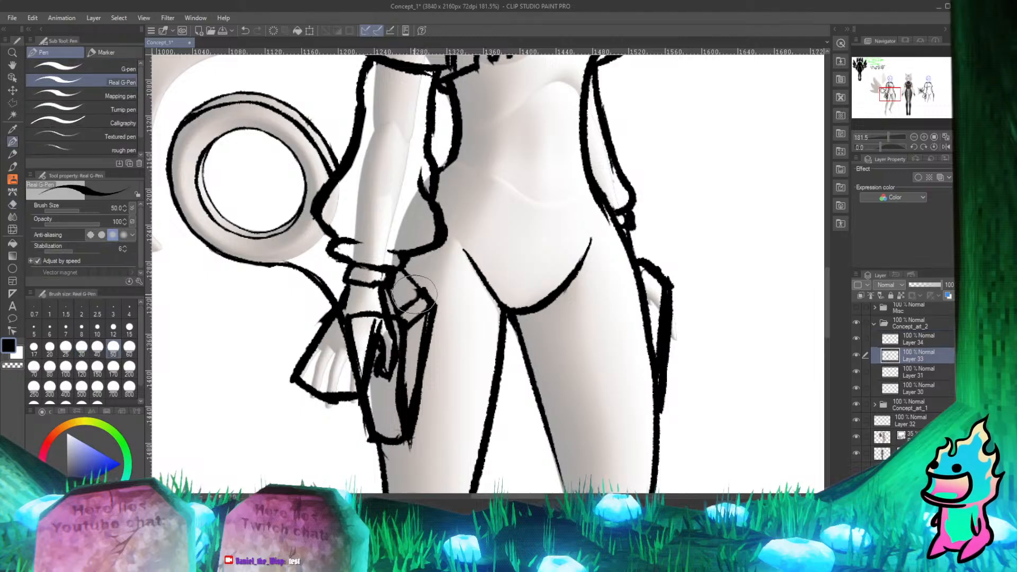
key("e")
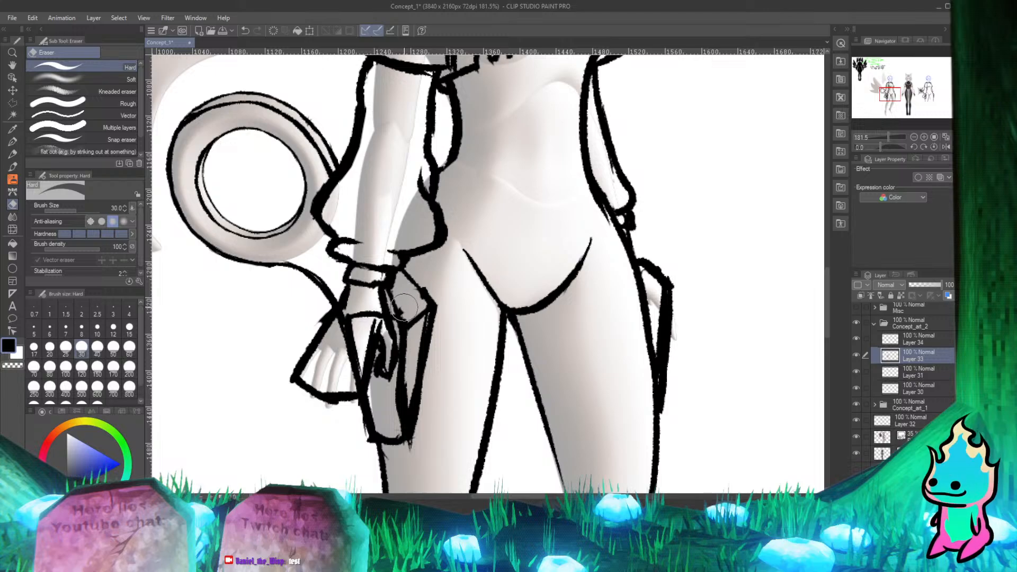
key("p")
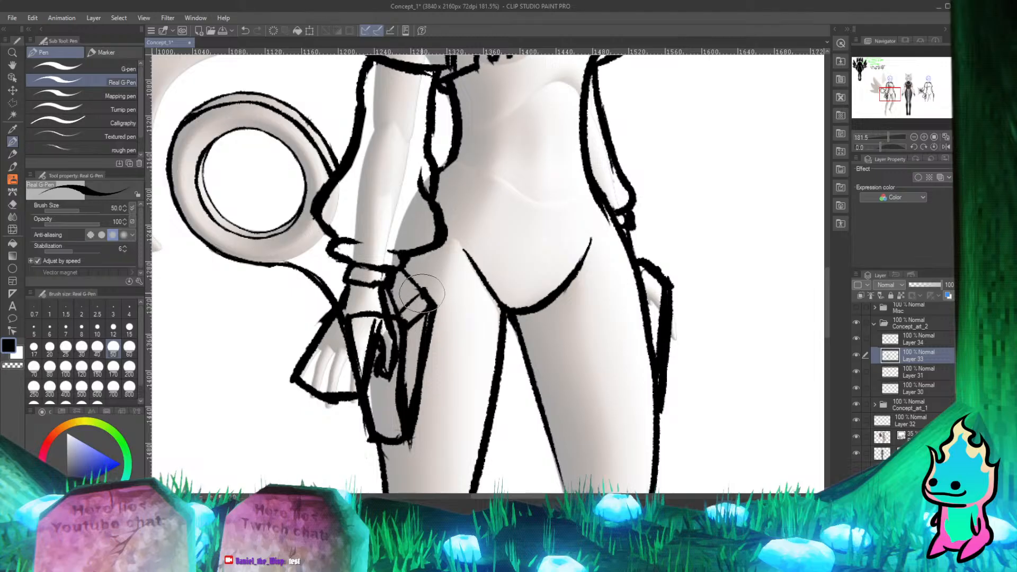
key("ctrl+z")
key("e")
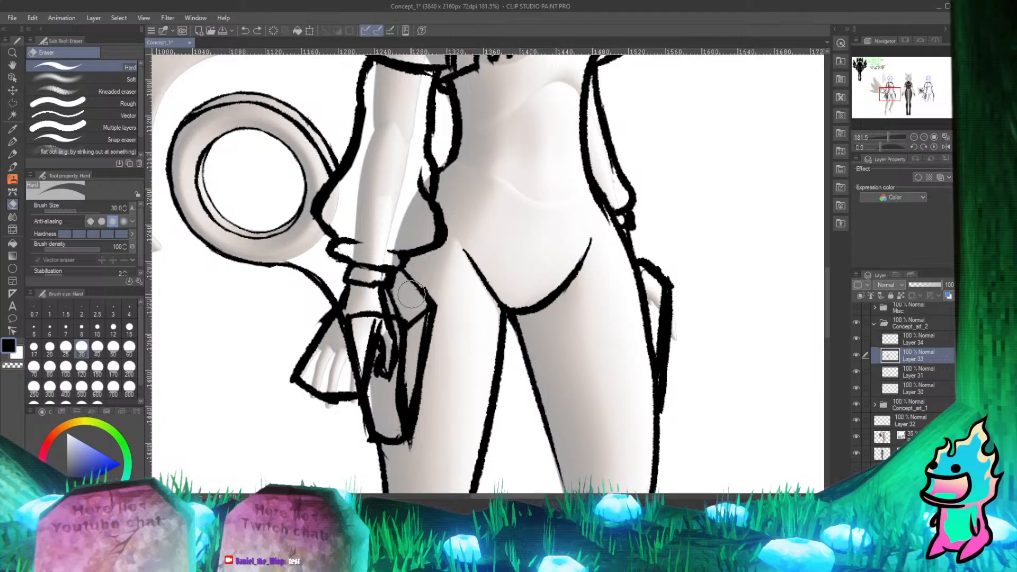
left_click(416, 300)
key("p")
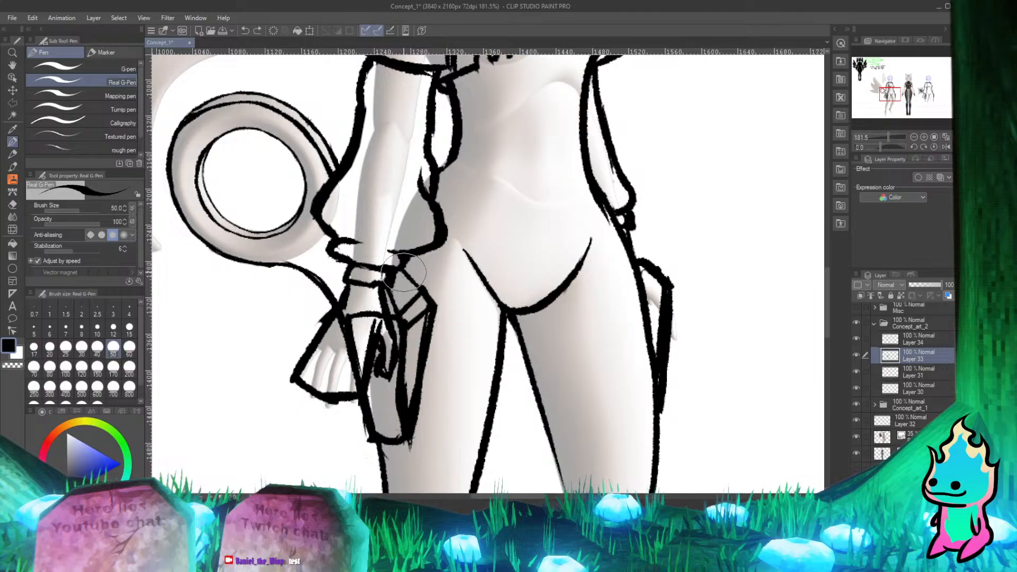
left_click_drag(401, 270, 430, 295)
Step: Erase the pouch outline on Layer 34 where it overlaps the back of the hand
key("alt+]")
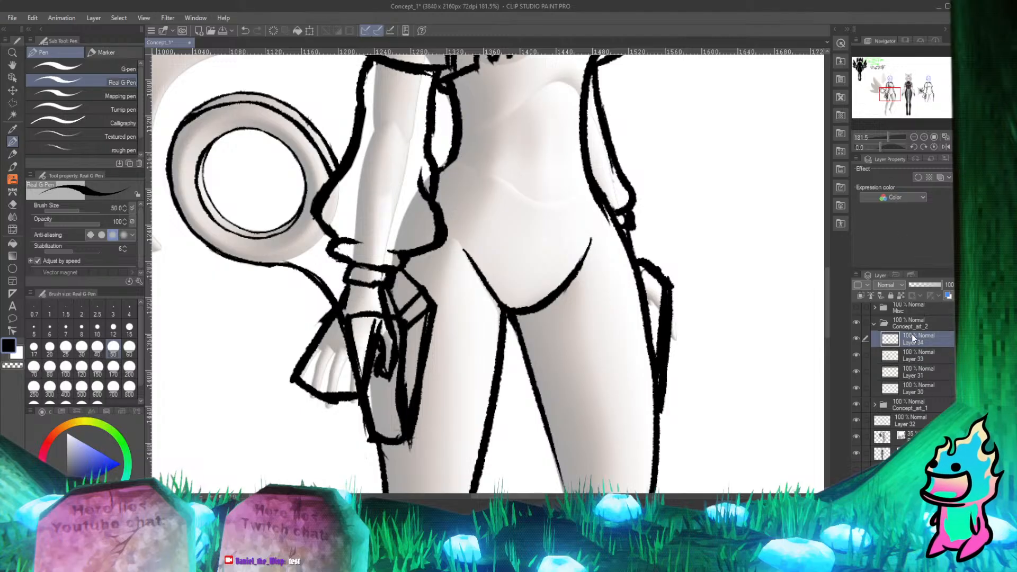
key("e")
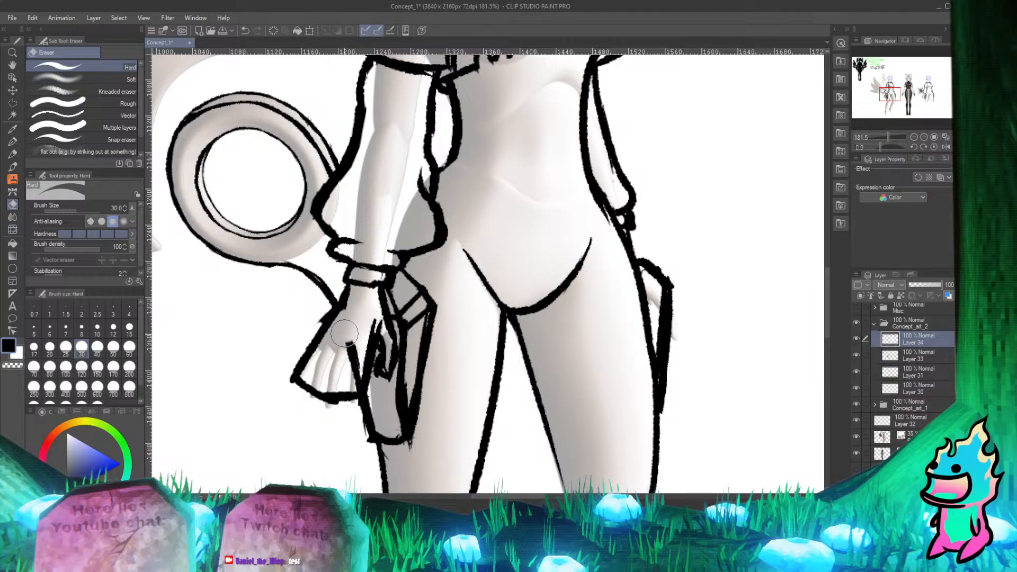
Step: Examine the whole figure, the reference character and the ring beside the sleeve, both at full view and up close
key("p")
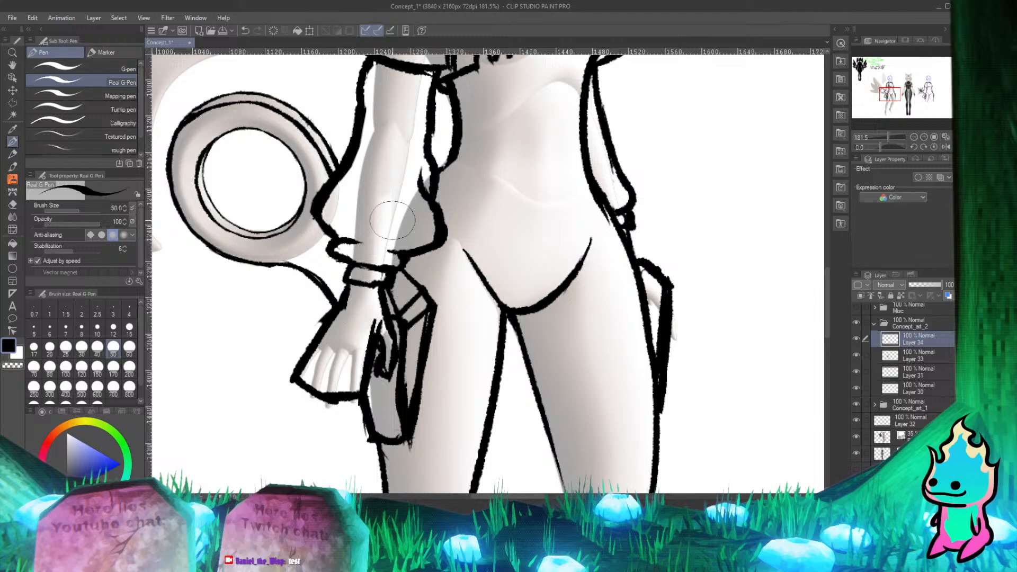
scroll(509, 244, "down", 9)
scroll(473, 310, "up", 4)
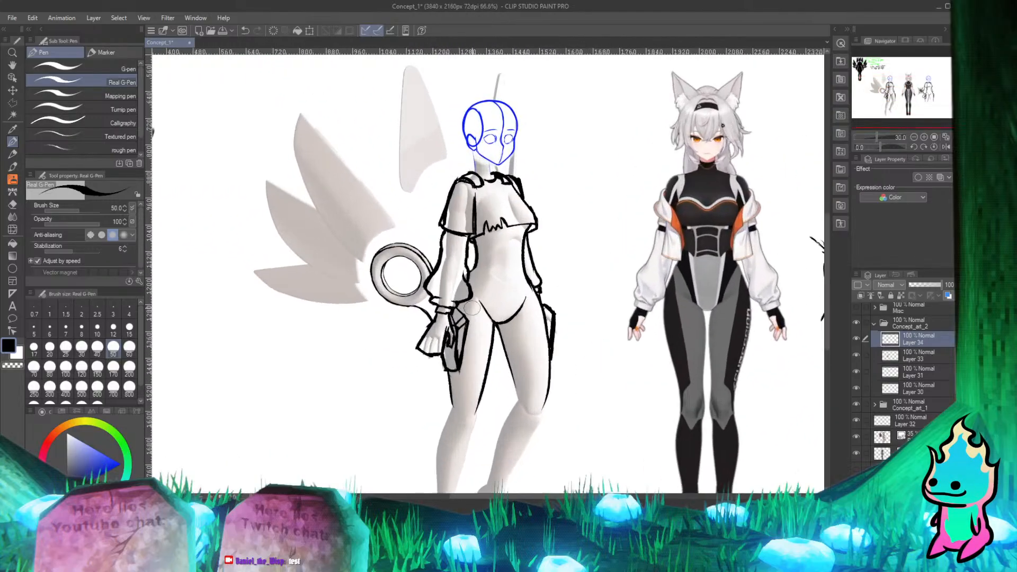
scroll(471, 307, "down", 4)
scroll(472, 308, "up", 4)
scroll(381, 179, "down", 4)
scroll(382, 179, "up", 4)
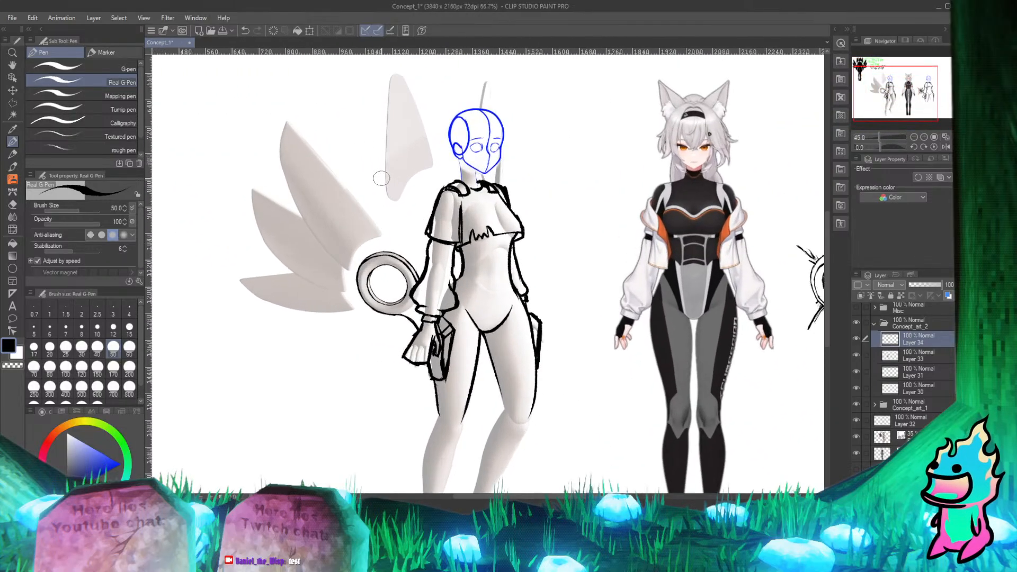
scroll(381, 178, "down", 4)
scroll(404, 294, "up", 6)
scroll(404, 295, "down", 2)
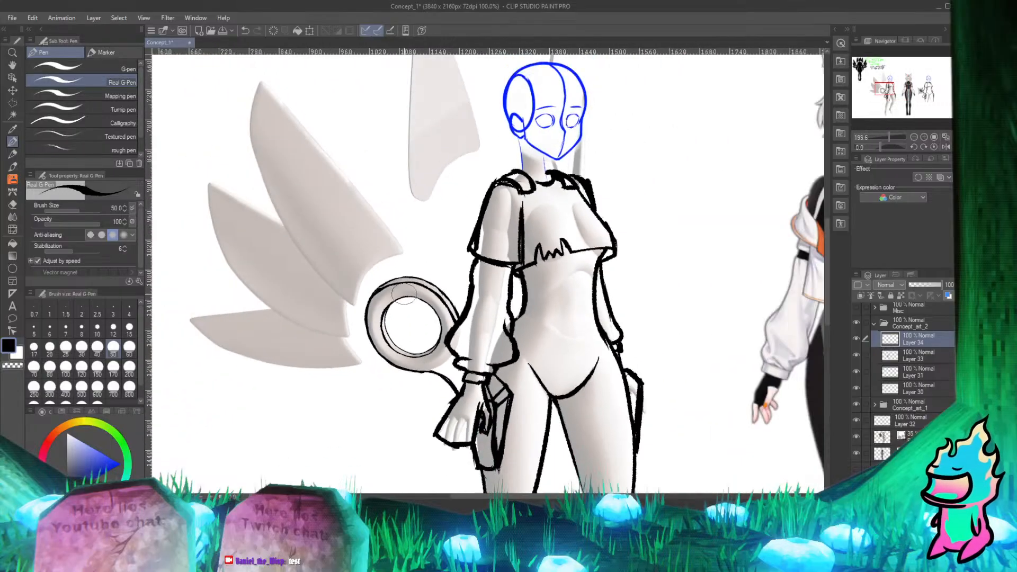
scroll(404, 294, "up", 2)
scroll(405, 294, "down", 1)
scroll(424, 302, "up", 3)
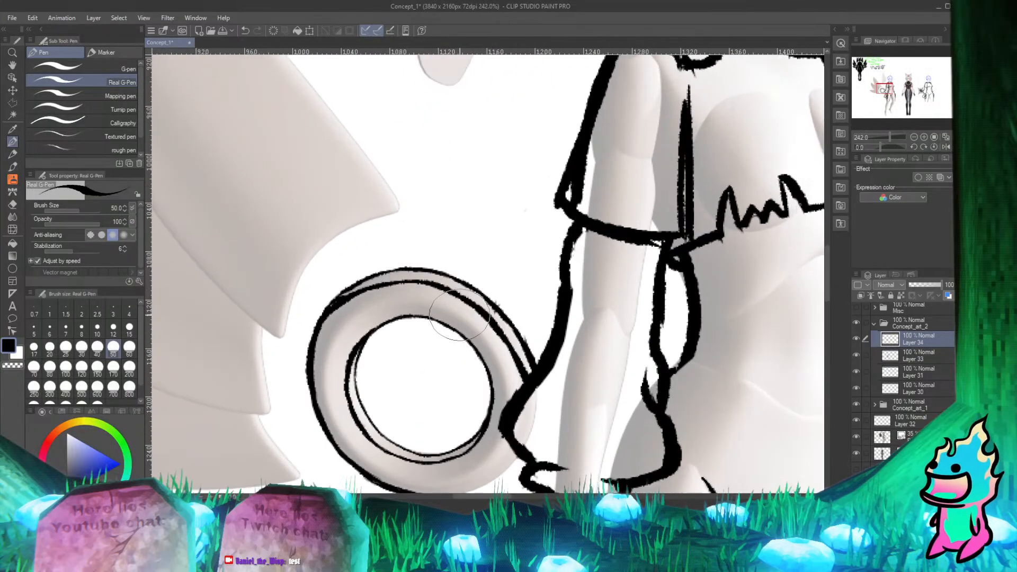
scroll(528, 315, "down", 3)
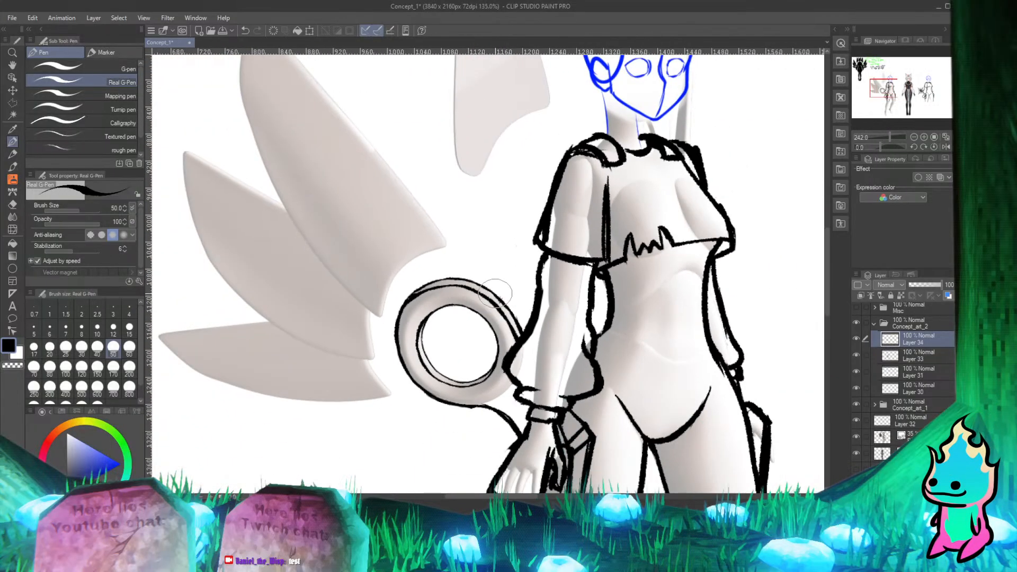
scroll(528, 344, "up", 3)
scroll(528, 371, "down", 3)
scroll(528, 387, "up", 1)
scroll(527, 388, "up", 1)
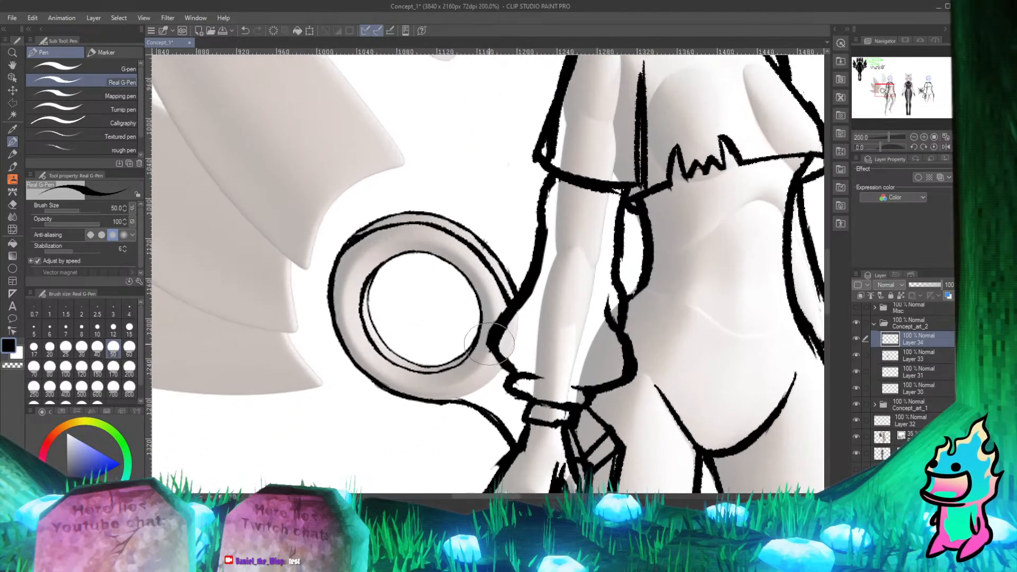
scroll(498, 344, "down", 2)
scroll(473, 313, "up", 4)
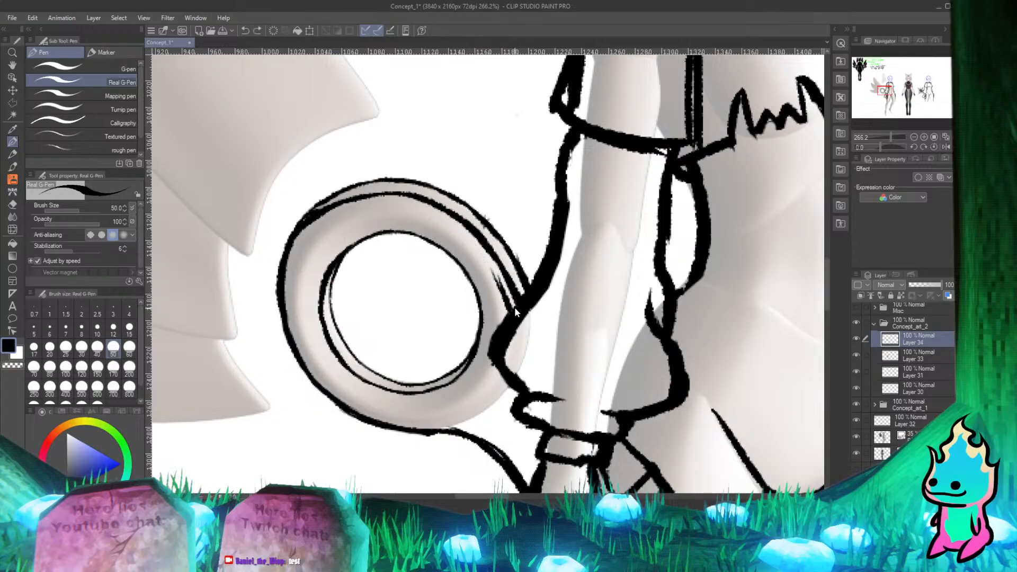
Step: Compare the drawing with and without Layer 34's linework by toggling that layer's visibility
left_click(857, 339)
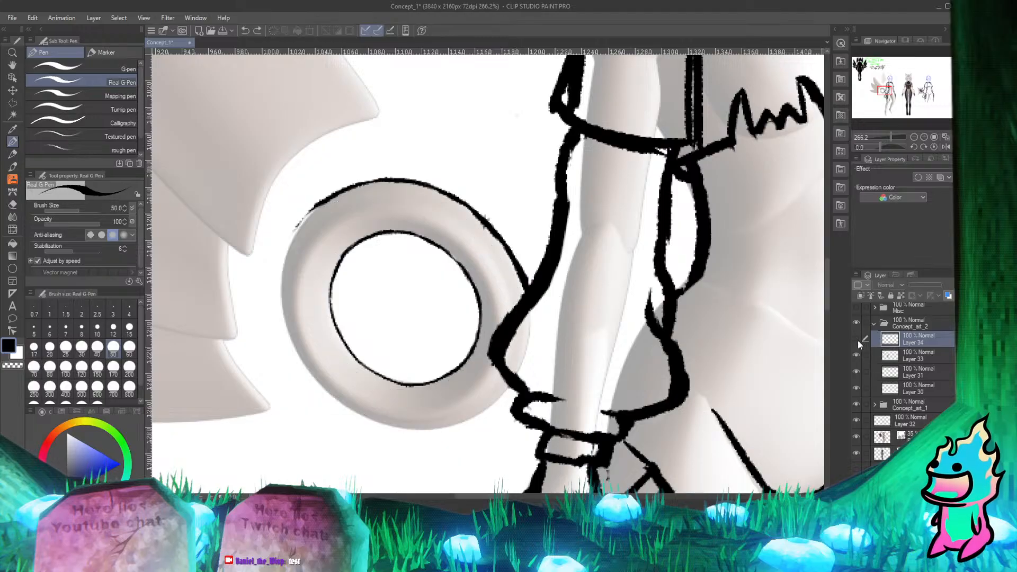
left_click(857, 340)
left_click(858, 338)
left_click(857, 339)
left_click(858, 337)
left_click(859, 336)
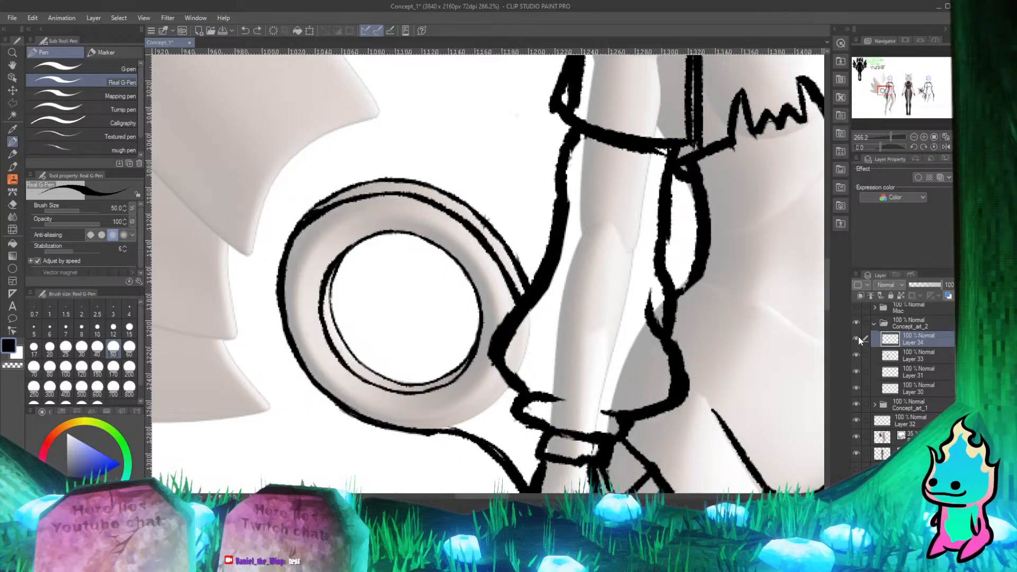
left_click(858, 336)
left_click(859, 336)
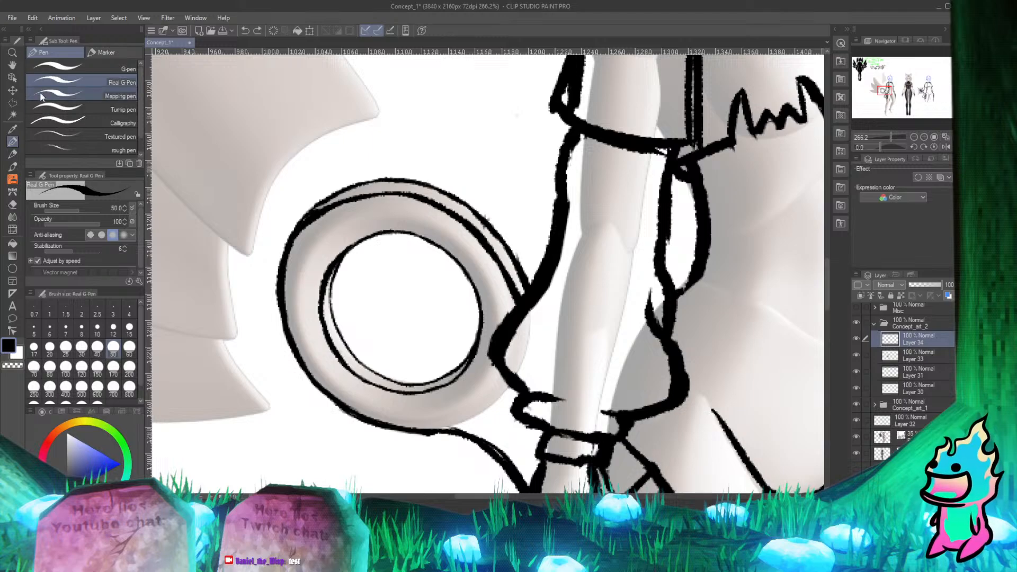
Step: Shift the ring linework on Layer 34 slightly down and to the left with Move layer
left_click(13, 91)
left_click_drag(468, 225, 456, 235)
left_click_drag(494, 277, 497, 285)
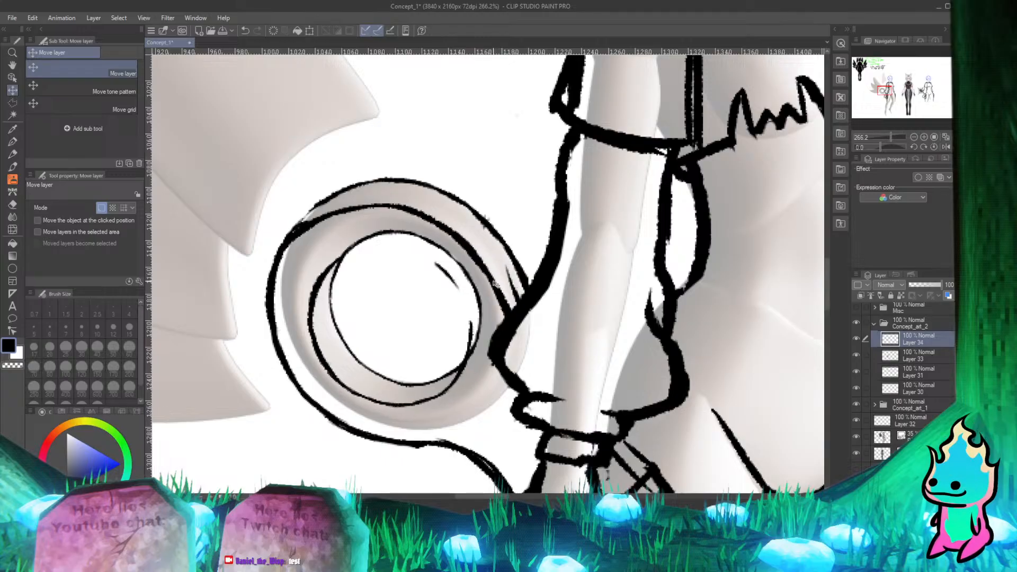
Step: Erase the stray line crossing the thigh holster's strap beside the wrist on Layer 34 with the Hard eraser
scroll(522, 271, "down", 10)
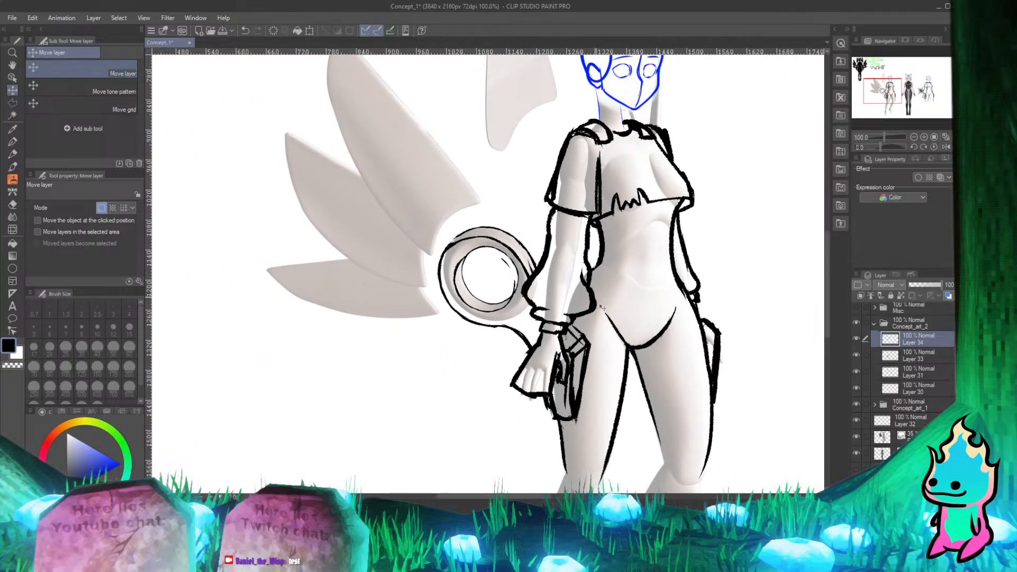
scroll(591, 330, "up", 8)
scroll(535, 326, "down", 5)
scroll(522, 339, "up", 7)
scroll(451, 312, "down", 2)
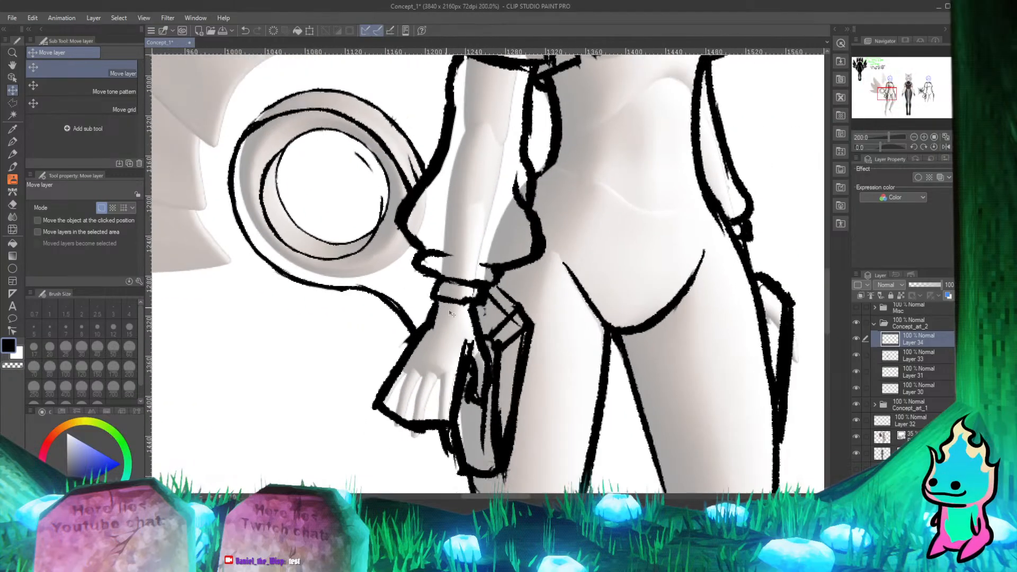
scroll(440, 321, "up", 4)
scroll(419, 340, "down", 3)
scroll(418, 340, "up", 2)
left_click(918, 354)
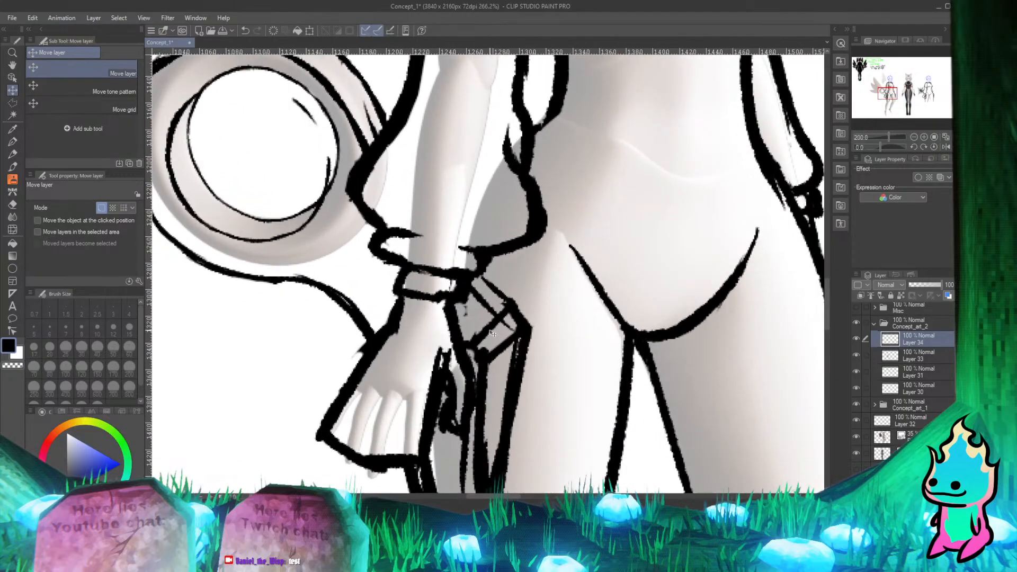
left_click(917, 340)
key("e")
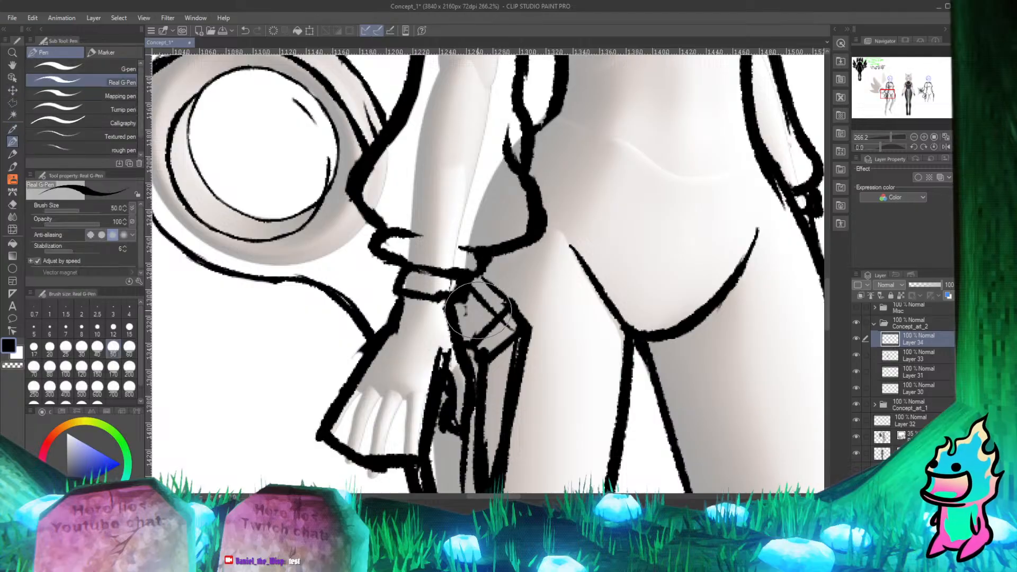
left_click_drag(497, 318, 469, 310)
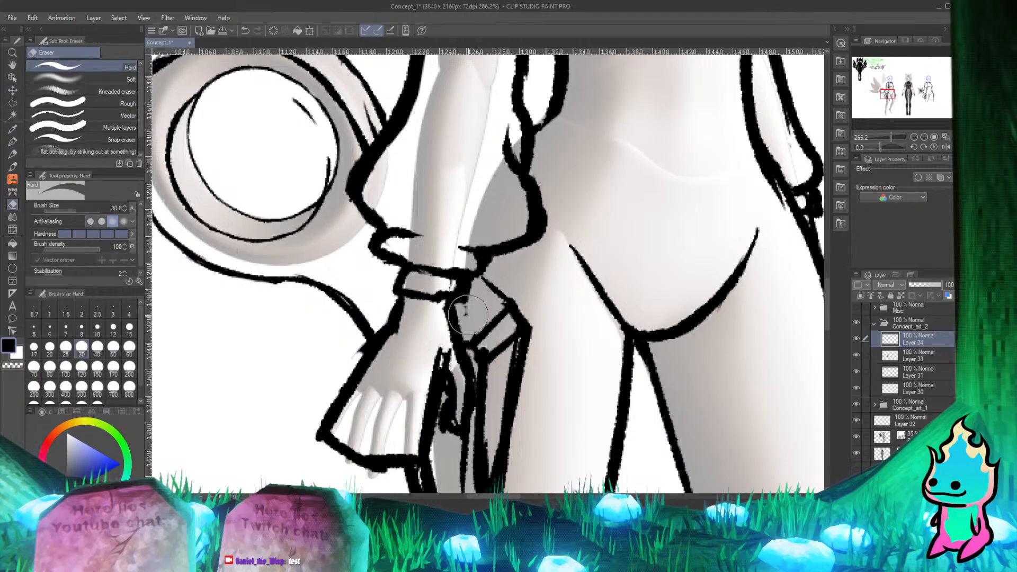
key("p")
Step: Erase the leftover specks beside the wrist on Layer 33, touch up the holster line in pen, and reselect Layer 34
left_click(917, 357)
key("e")
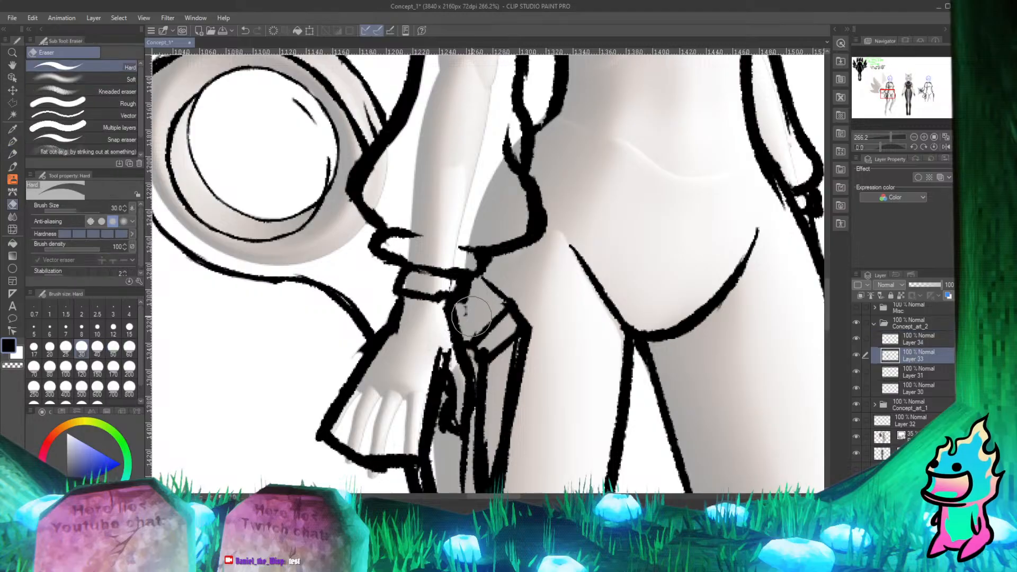
key("p")
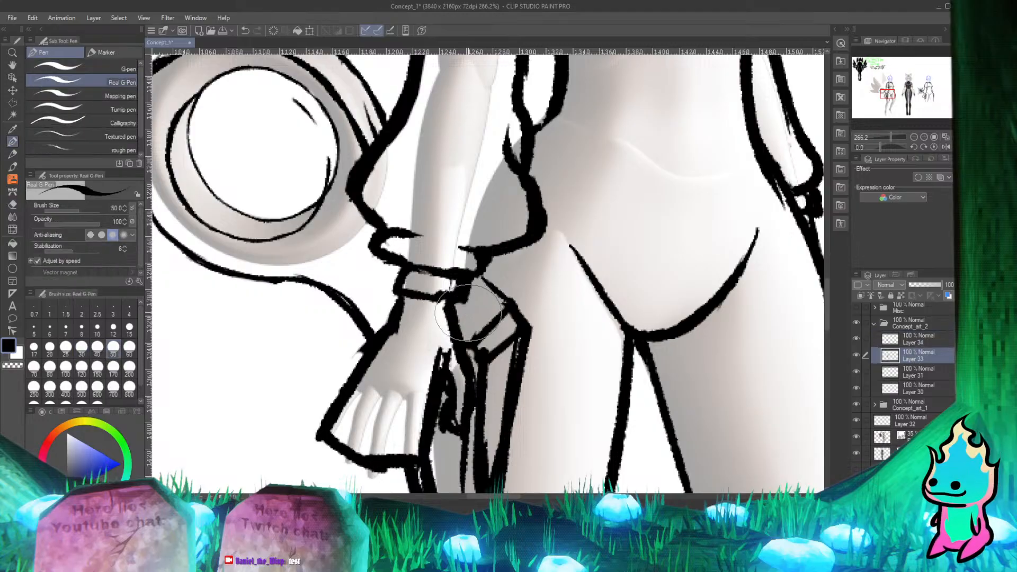
left_click(925, 342)
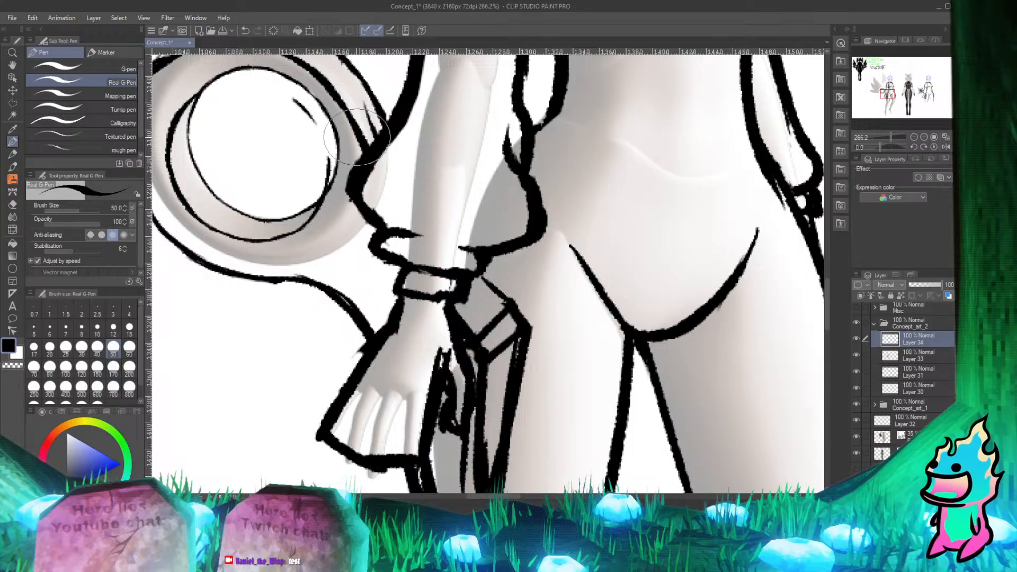
Step: Clean up the ring's outline where it meets the sleeve and erase the stray strokes inside the ring's opening
scroll(430, 393, "down", 8)
scroll(395, 223, "up", 7)
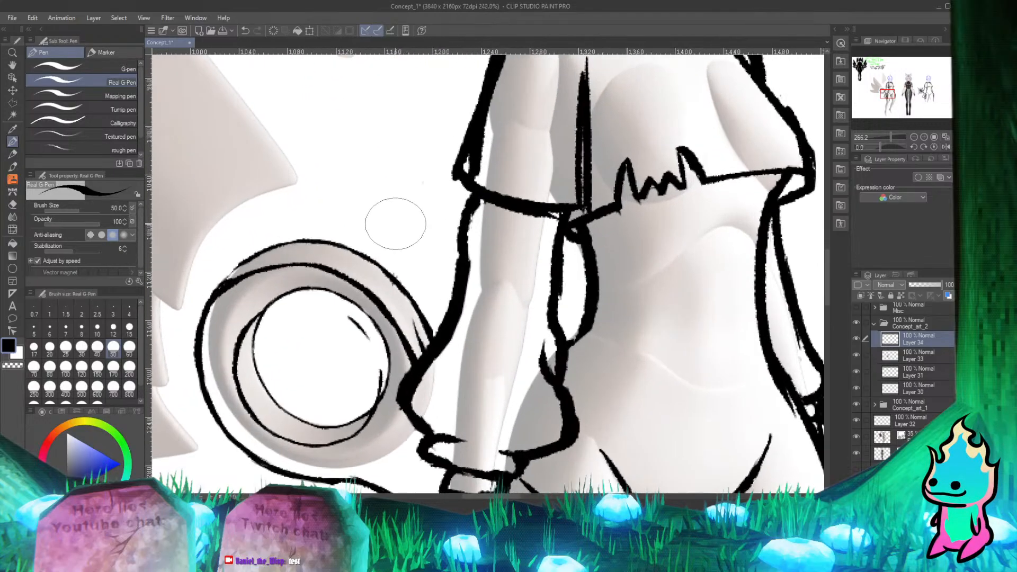
scroll(407, 387, "up", 4)
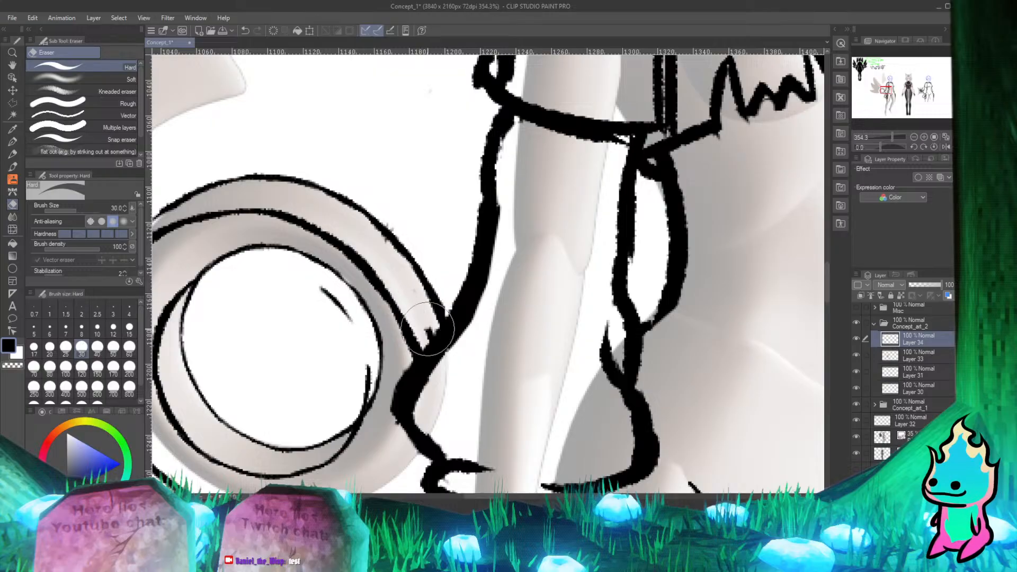
key("p")
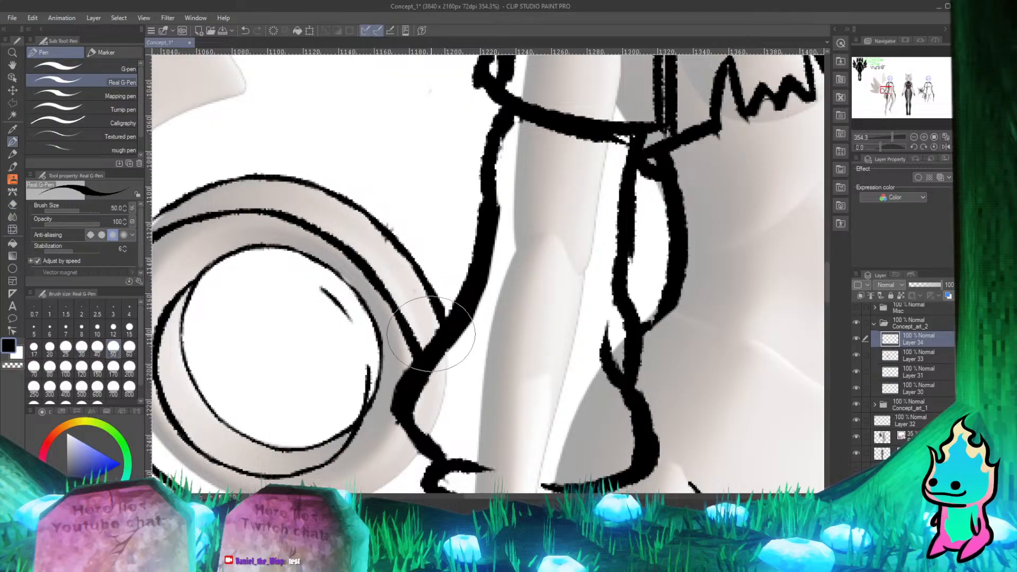
key("e")
mouse_move(341, 318)
left_mouse_down()
mouse_move(360, 402)
mouse_move(359, 362)
mouse_move(352, 402)
mouse_move(366, 380)
left_mouse_up()
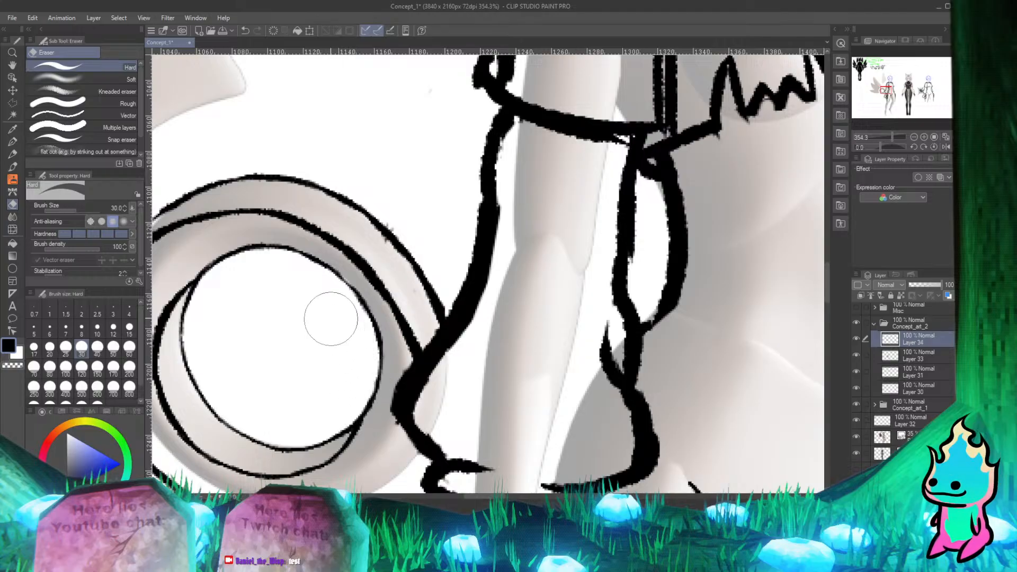
Step: Try to erase the upper edge line of the ring's opening on Layer 33
scroll(242, 258, "down", 10)
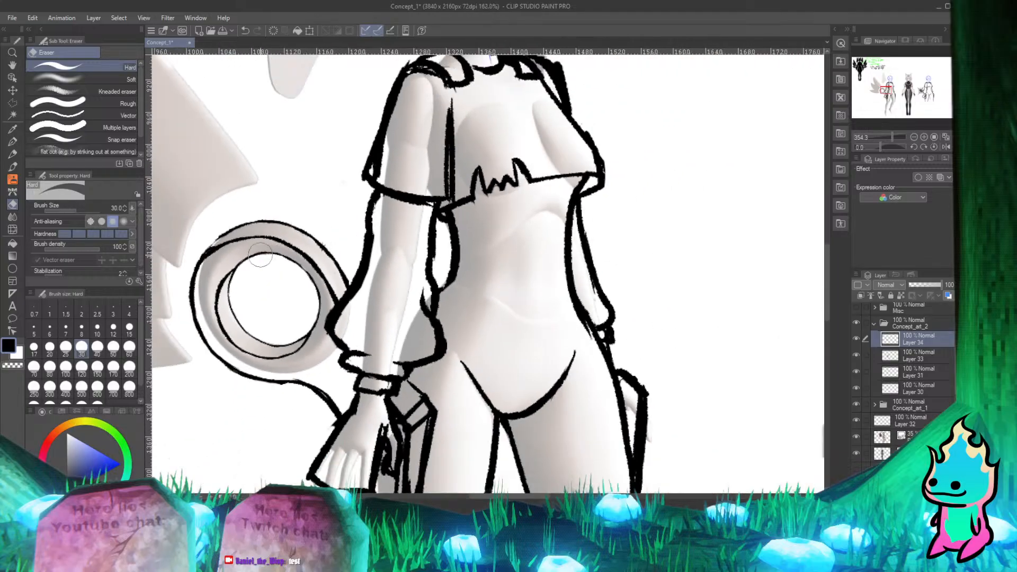
scroll(244, 267, "up", 8)
scroll(327, 275, "down", 6)
scroll(314, 261, "up", 7)
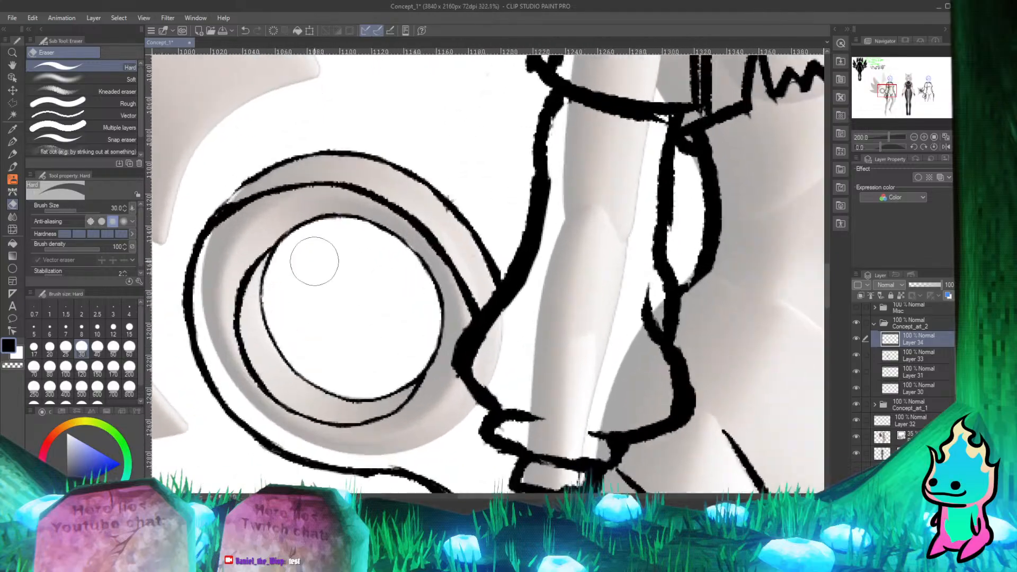
left_click(924, 357)
scroll(318, 295, "down", 3)
scroll(313, 288, "up", 5)
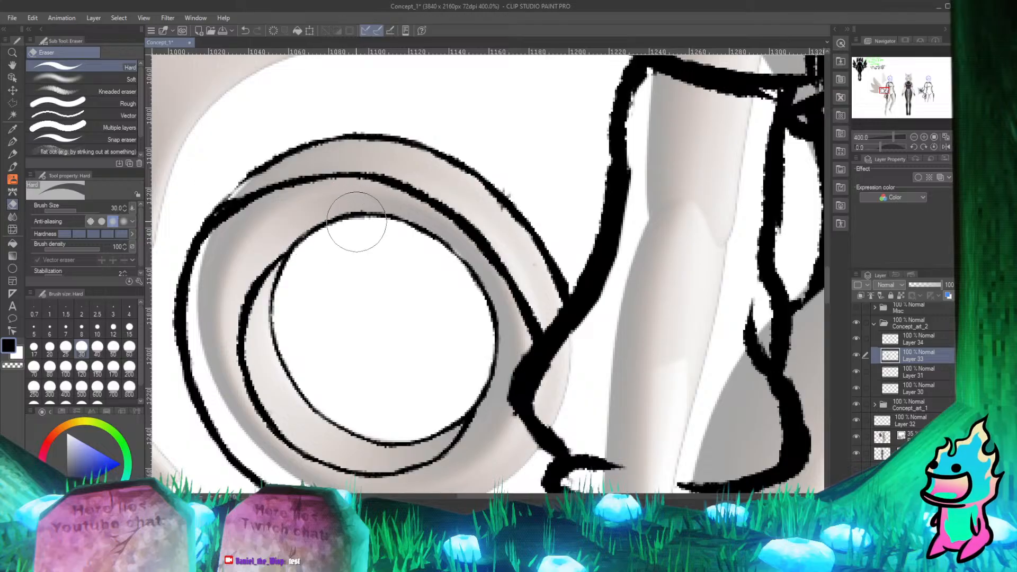
left_click_drag(357, 214, 282, 258)
key("ctrl+z")
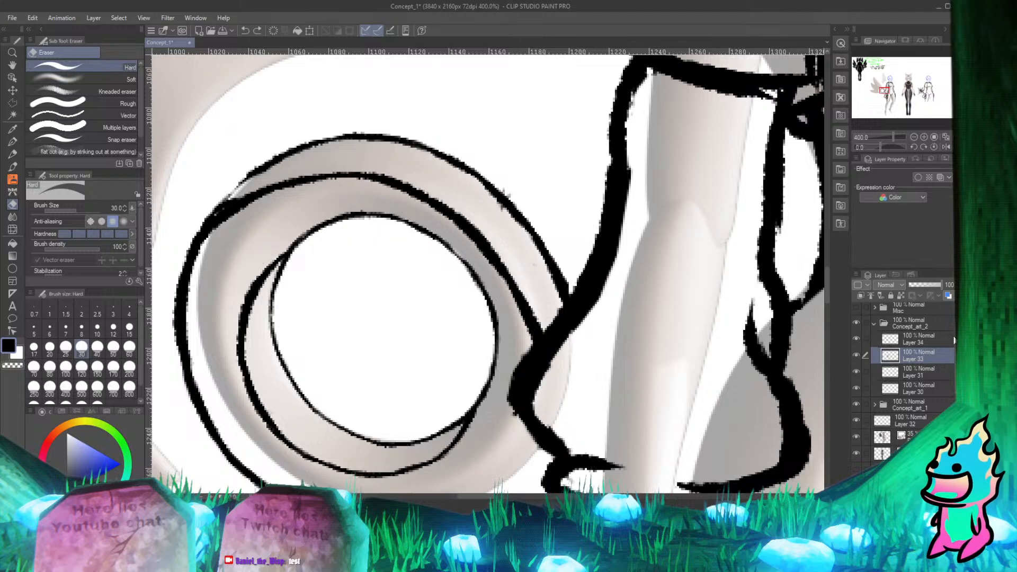
Step: Ink the upper-left inner rim of the ring on Layer 34 with the Real G-Pen, joining it to the opening's edge
left_click(942, 333)
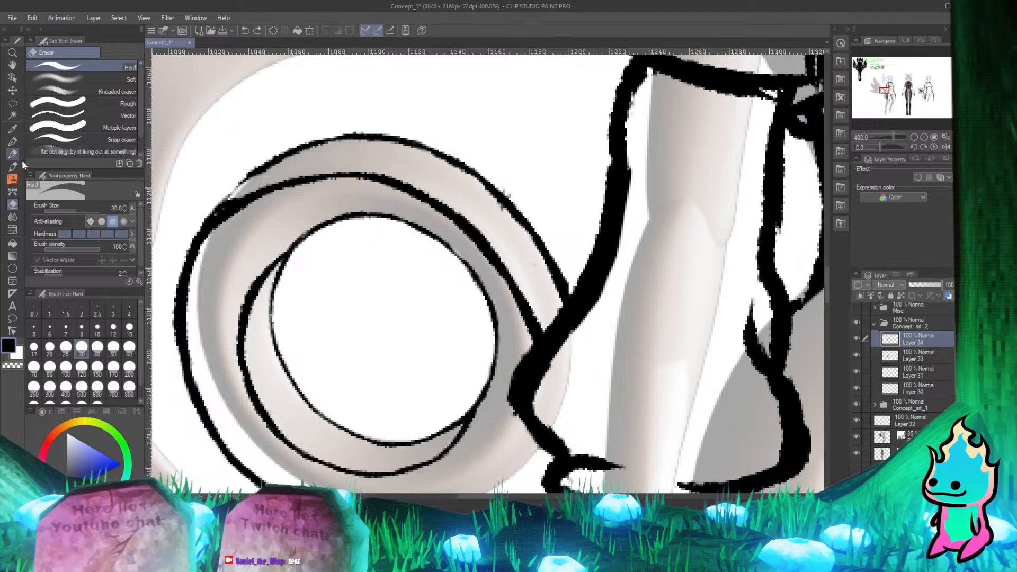
left_click(13, 141)
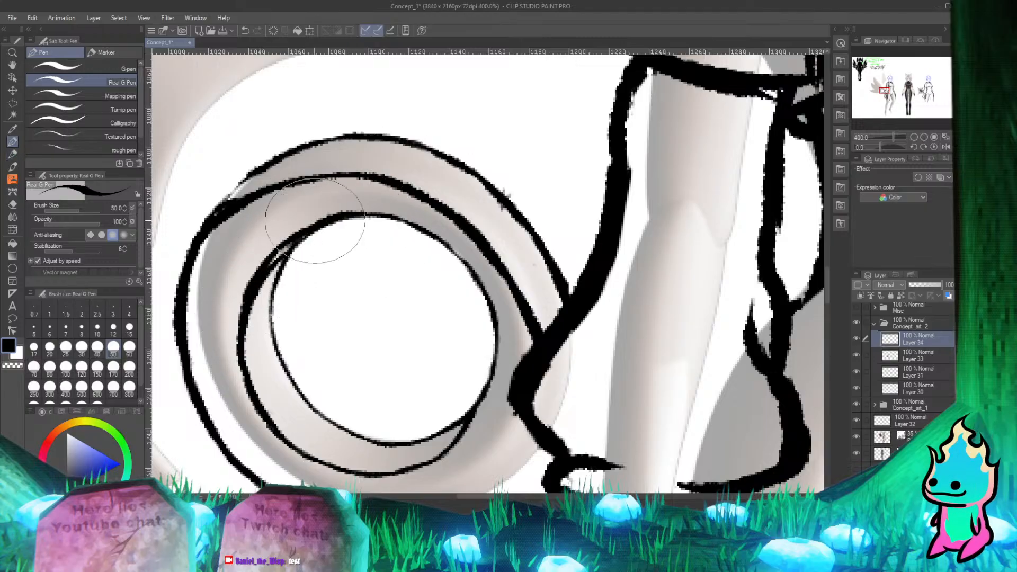
key("e")
mouse_move(303, 255)
left_mouse_down()
mouse_move(288, 272)
mouse_move(319, 247)
mouse_move(261, 285)
mouse_move(248, 311)
left_mouse_up()
key("p")
key("ctrl+z")
mouse_move(318, 222)
left_mouse_down()
mouse_move(251, 282)
mouse_move(301, 234)
mouse_move(253, 285)
mouse_move(269, 261)
mouse_move(245, 334)
left_mouse_up()
key("ctrl+z")
left_click_drag(259, 273, 252, 333)
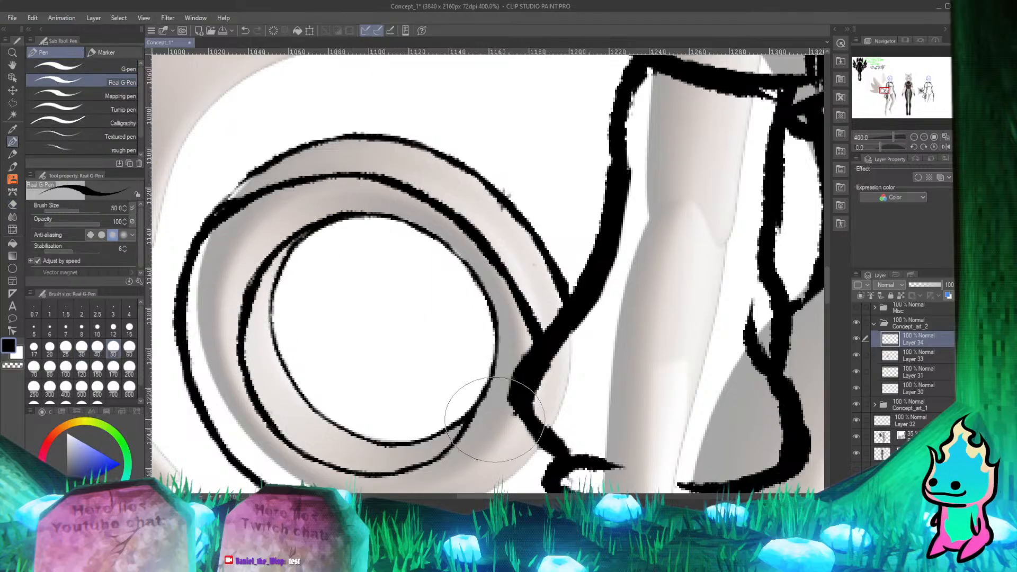
Step: Ink the lower-right inner rim of the ring with overlapping strokes, undoing the first attempts
mouse_move(450, 448)
left_mouse_down()
mouse_move(496, 386)
mouse_move(503, 354)
left_mouse_up()
key("ctrl+z")
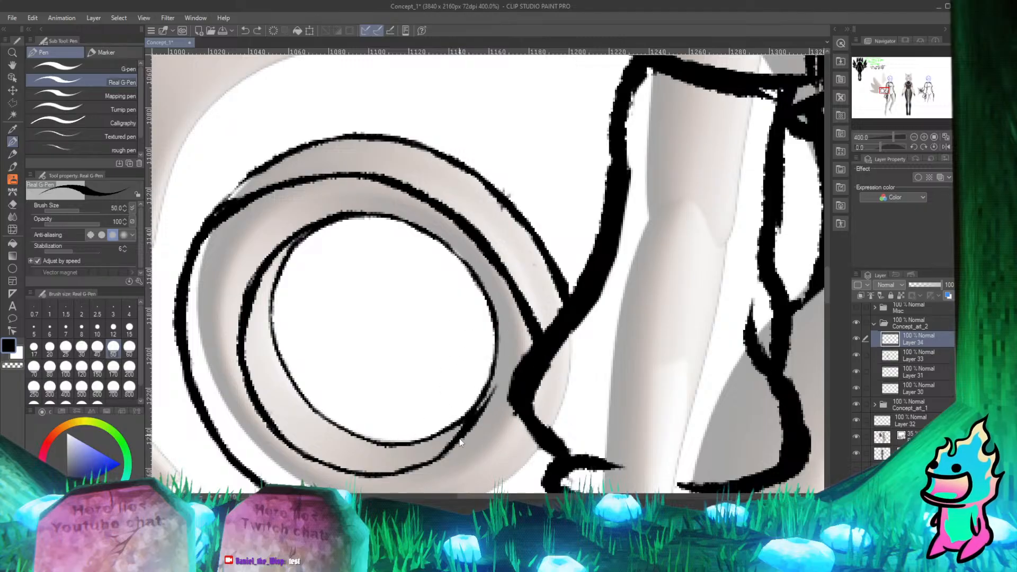
key("ctrl+z")
left_click_drag(446, 453, 496, 362)
left_click_drag(473, 409, 496, 347)
left_click_drag(489, 383, 498, 339)
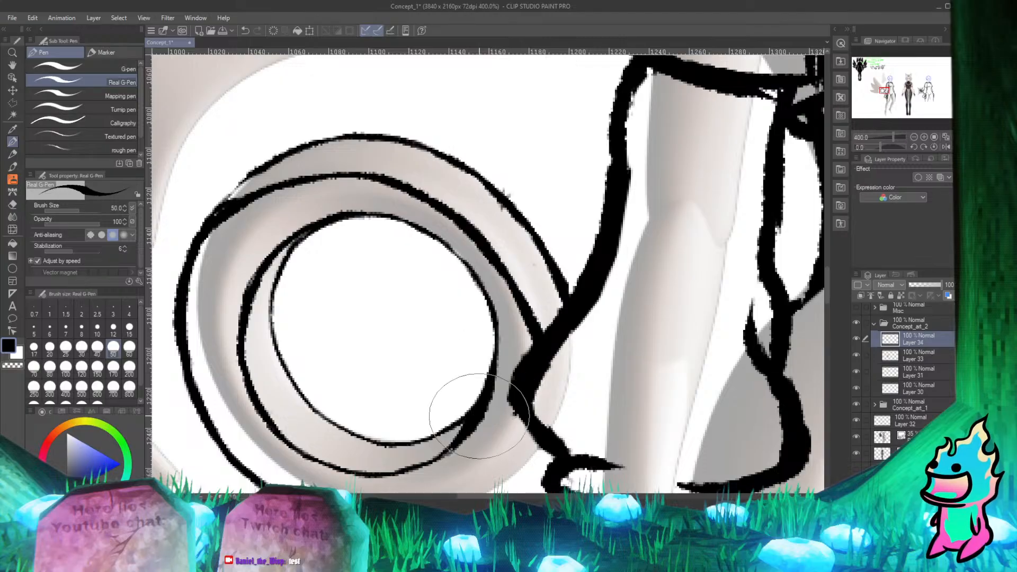
Step: Trim the excess ink inside the ring's opening and redraw the lower-right rim as a cleaner curve
key("e")
mouse_move(432, 419)
left_mouse_down()
mouse_move(466, 408)
mouse_move(482, 357)
left_mouse_up()
key("p")
mouse_move(444, 455)
left_mouse_down()
mouse_move(483, 403)
mouse_move(495, 367)
left_mouse_up()
left_click_drag(481, 406, 494, 328)
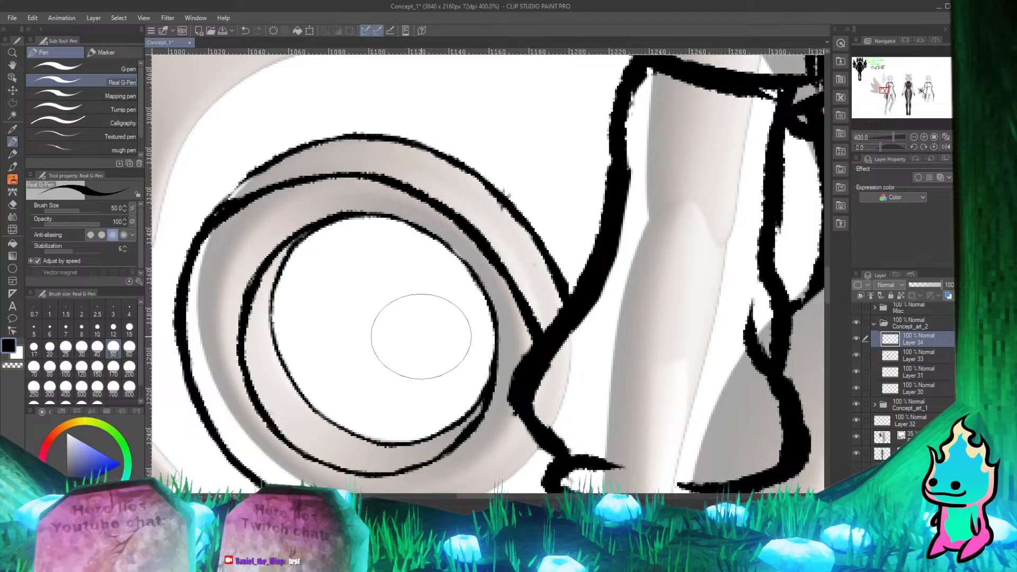
scroll(408, 272, "down", 4)
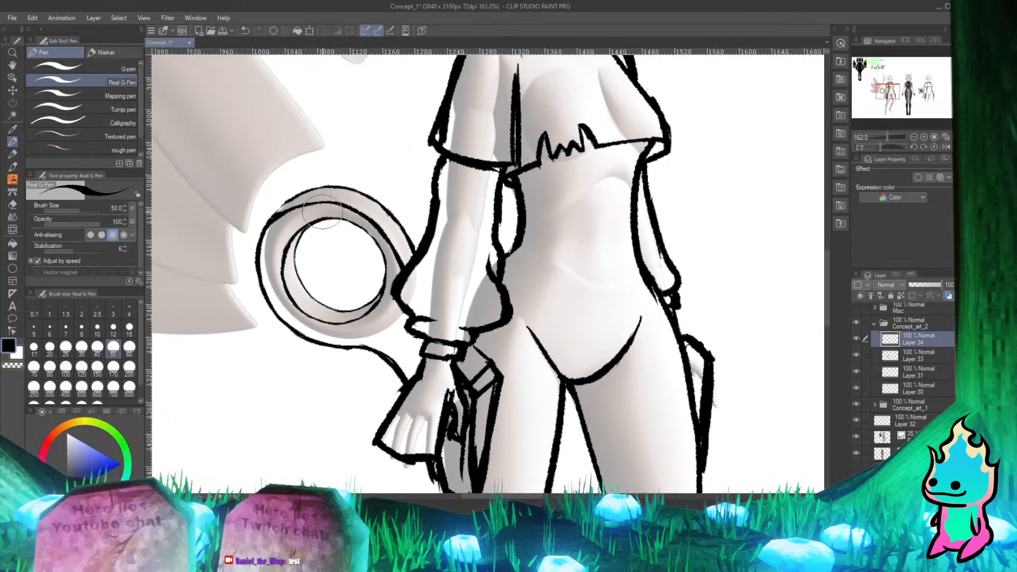
Step: Clean up the ring's upper-left outer edge on Layer 34, erasing the thick junction and redrawing the rim line with the Real G-Pen
scroll(359, 284, "up", 2)
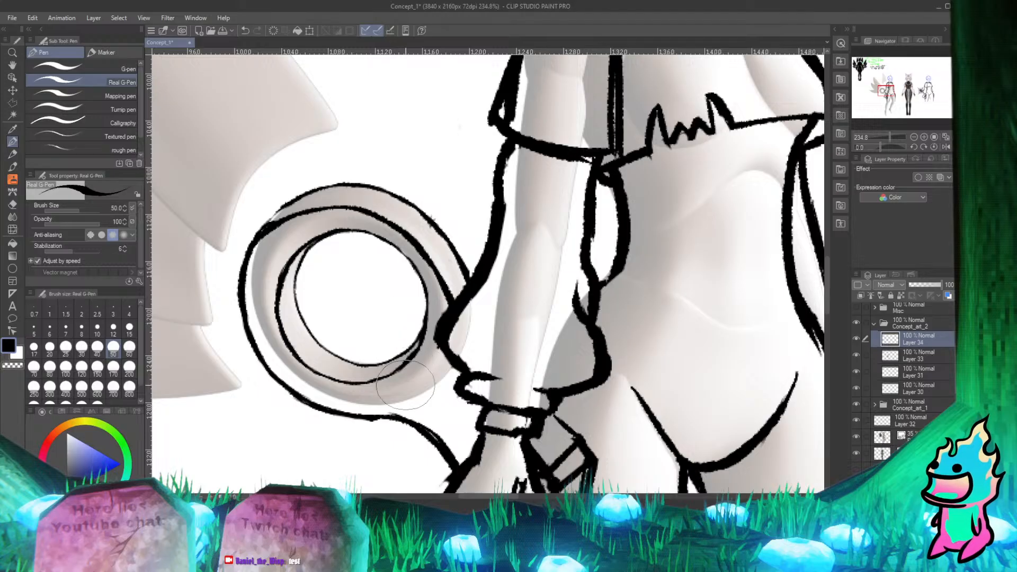
scroll(387, 321, "down", 2)
scroll(390, 346, "up", 5)
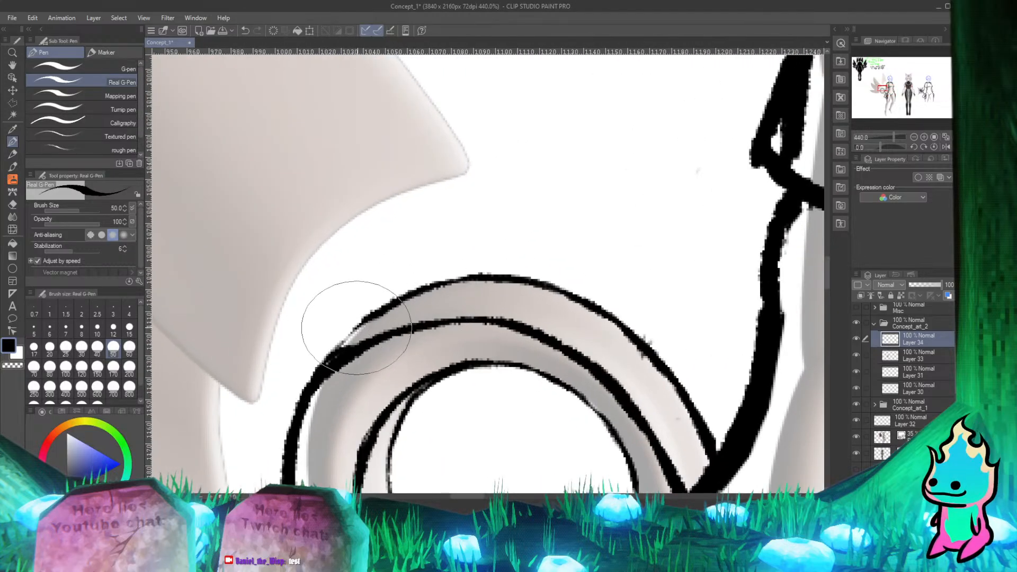
left_click_drag(364, 321, 321, 369)
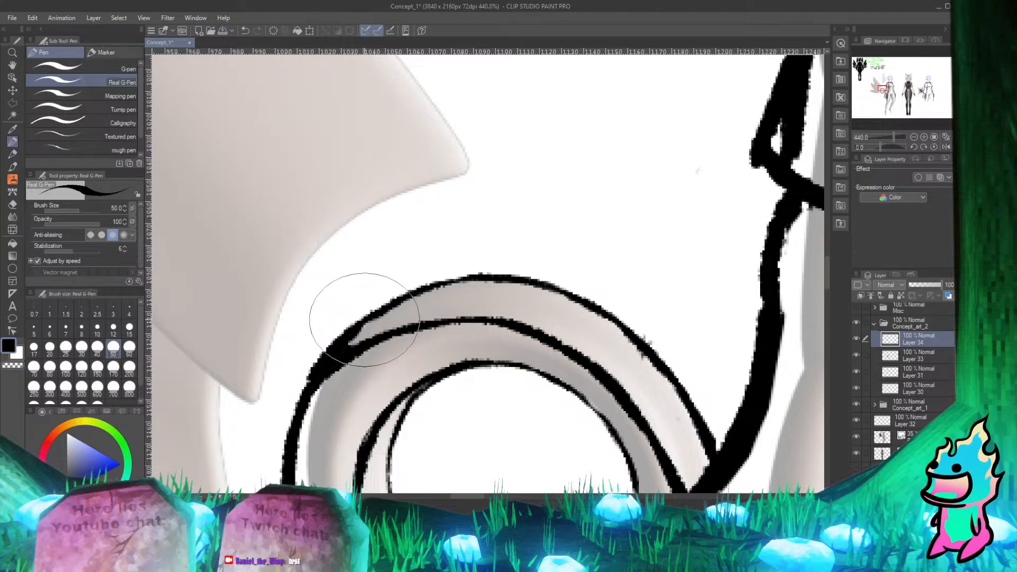
key("ctrl+z")
key("e")
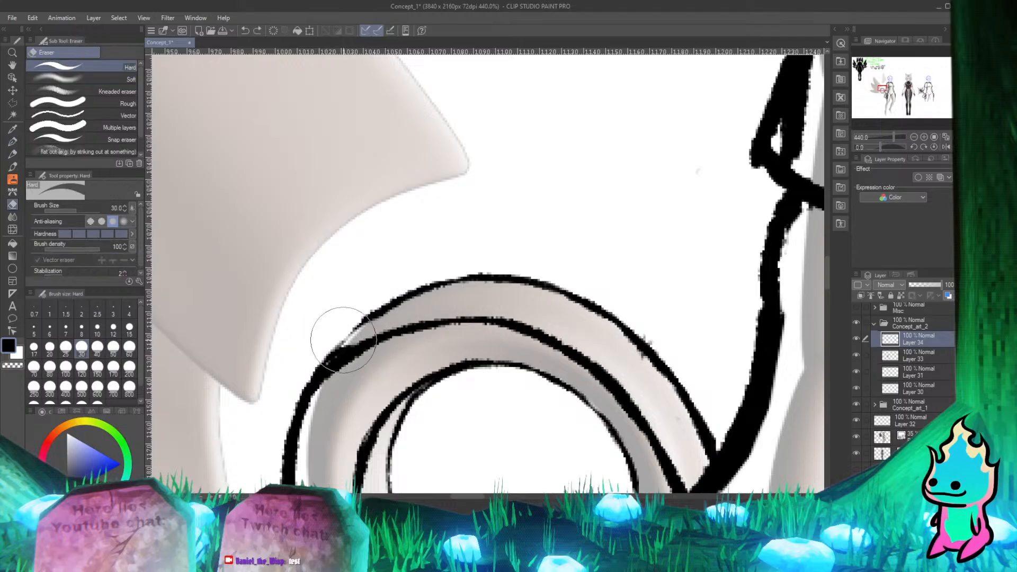
mouse_move(325, 354)
left_mouse_down()
mouse_move(367, 331)
mouse_move(354, 325)
mouse_move(362, 321)
mouse_move(310, 378)
left_mouse_up()
key("p")
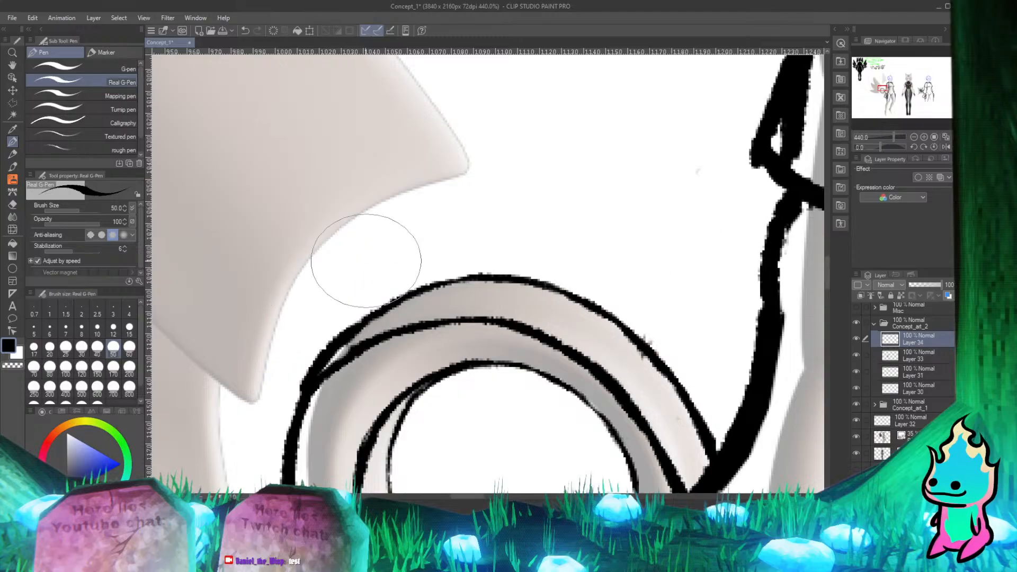
key("e")
left_click_drag(295, 372, 334, 328)
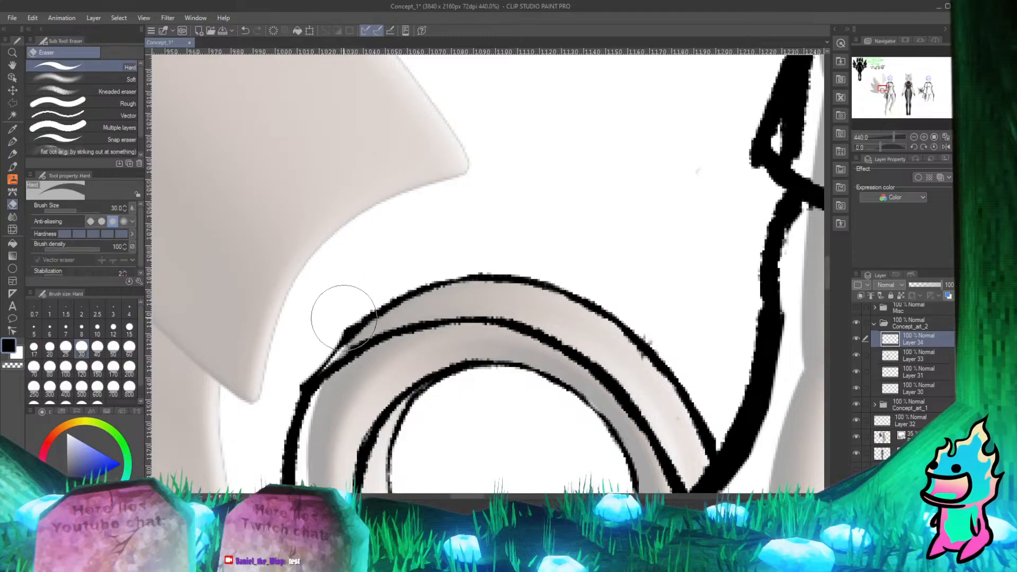
key("p")
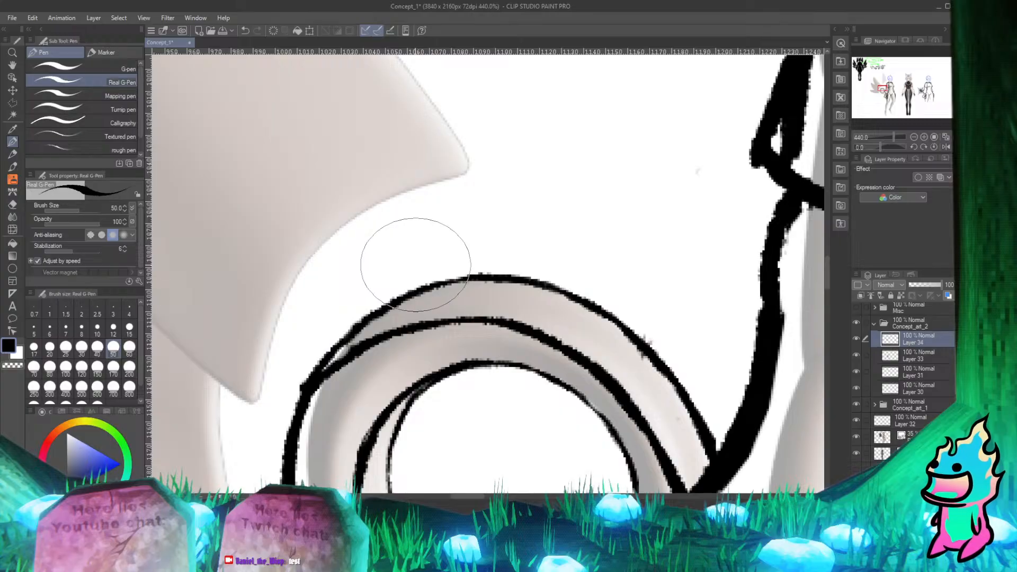
Step: Examine the ring's inked rims and their junctions, both close up and against the surrounding figure
scroll(491, 216, "down", 4)
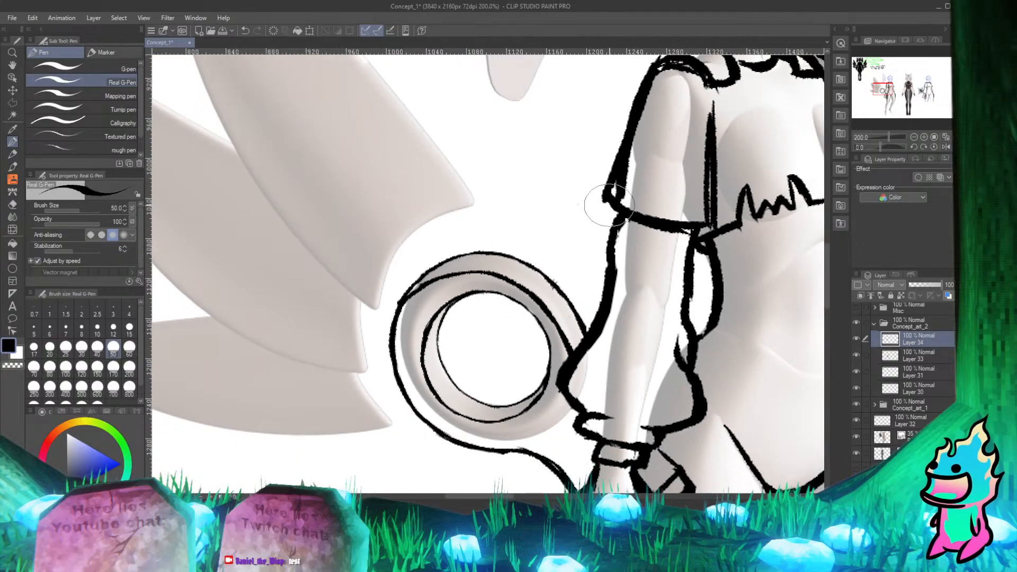
scroll(604, 206, "up", 4)
scroll(421, 297, "down", 2)
scroll(428, 304, "down", 3)
scroll(408, 344, "up", 3)
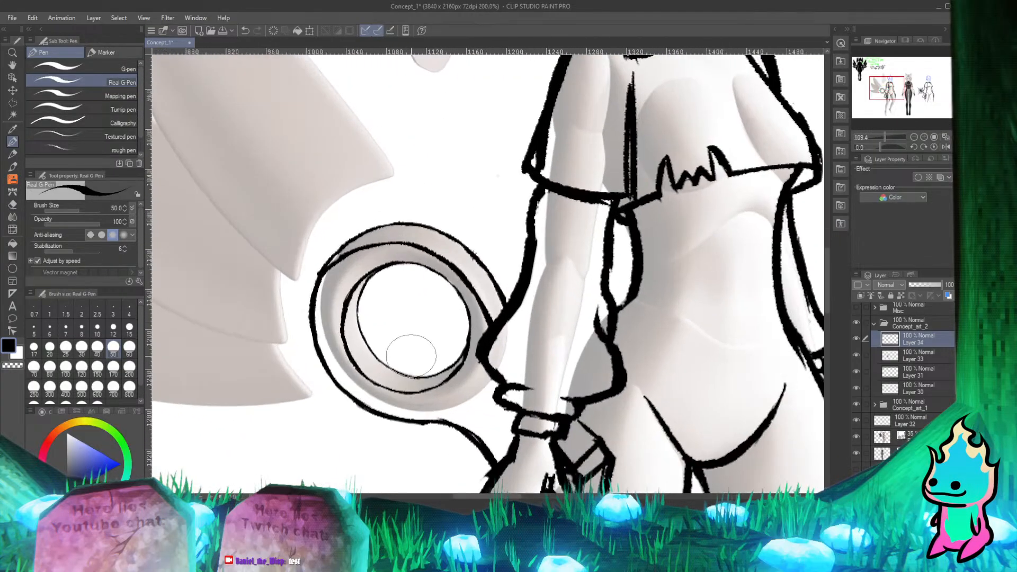
scroll(409, 345, "down", 2)
scroll(391, 247, "up", 3)
scroll(391, 247, "down", 3)
scroll(378, 293, "up", 4)
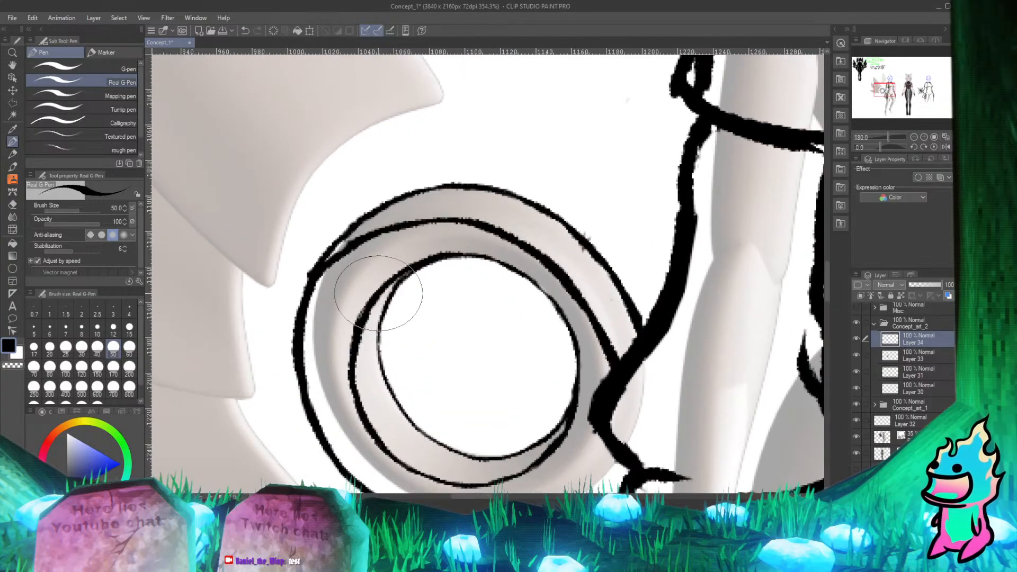
scroll(382, 291, "down", 2)
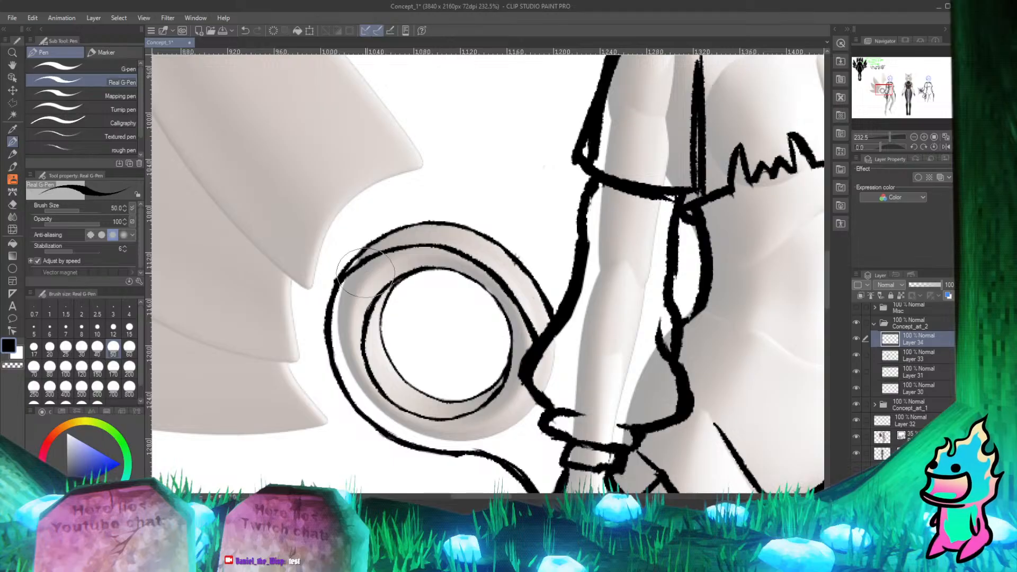
scroll(382, 291, "down", 2)
scroll(482, 331, "up", 2)
scroll(467, 334, "down", 3)
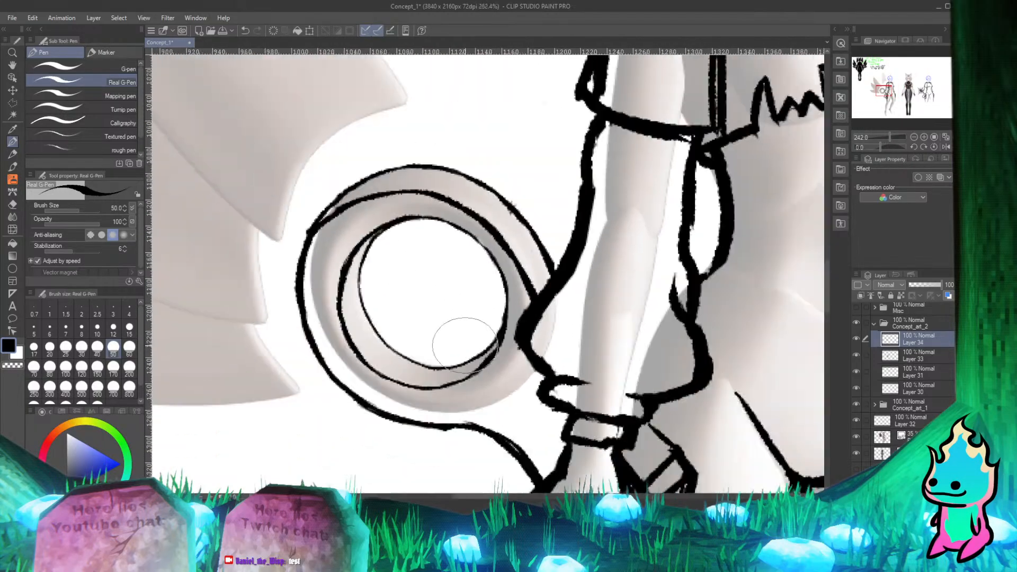
scroll(419, 284, "up", 3)
scroll(418, 284, "up", 3)
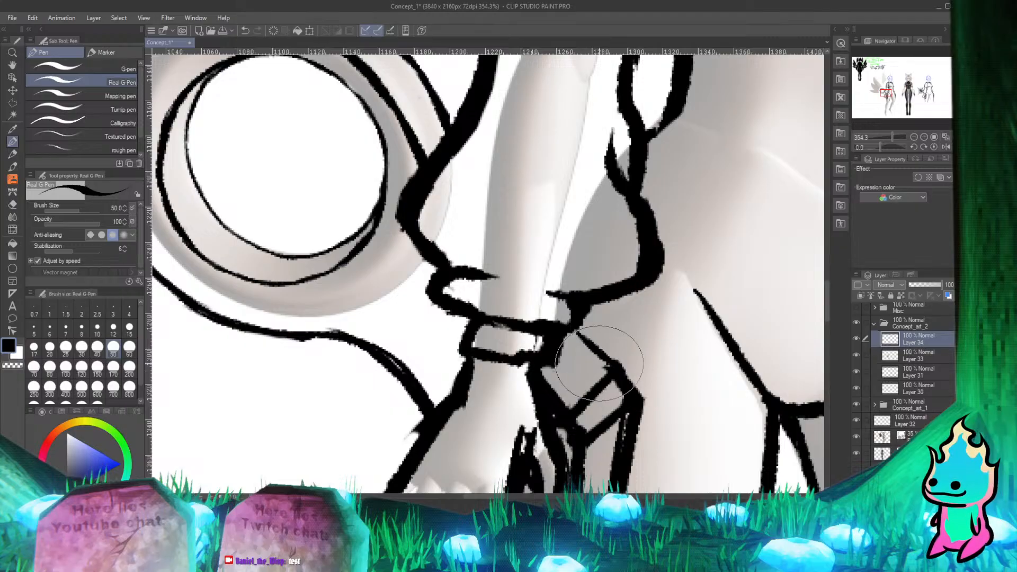
Step: Redraw the end of the line joining the ring to the wrist as a higher curve and erase the old segment
scroll(289, 263, "down", 4)
scroll(397, 423, "up", 4)
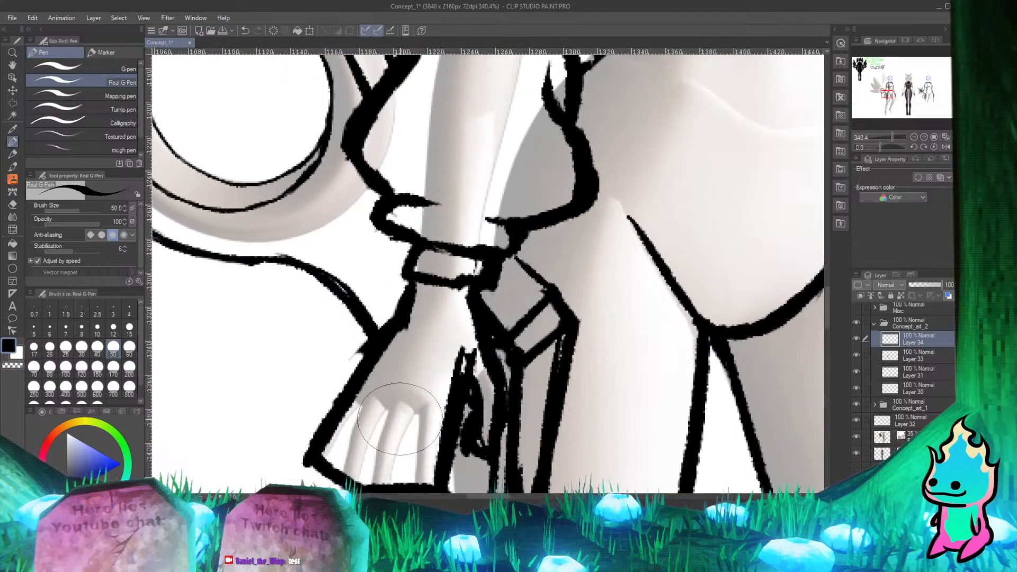
left_click_drag(276, 259, 361, 266)
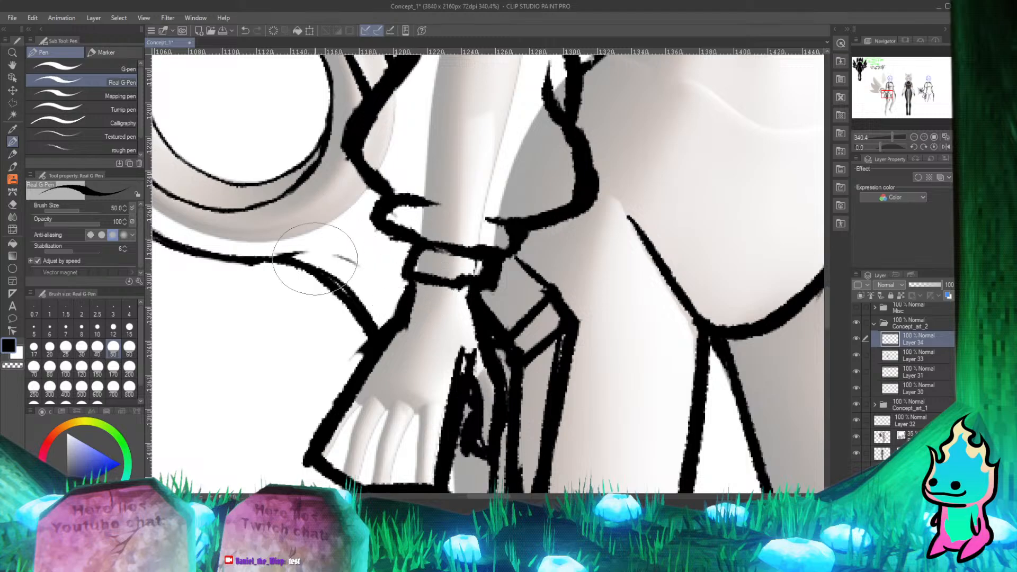
left_click_drag(296, 252, 362, 256)
key("ctrl+z")
left_click_drag(298, 257, 365, 306)
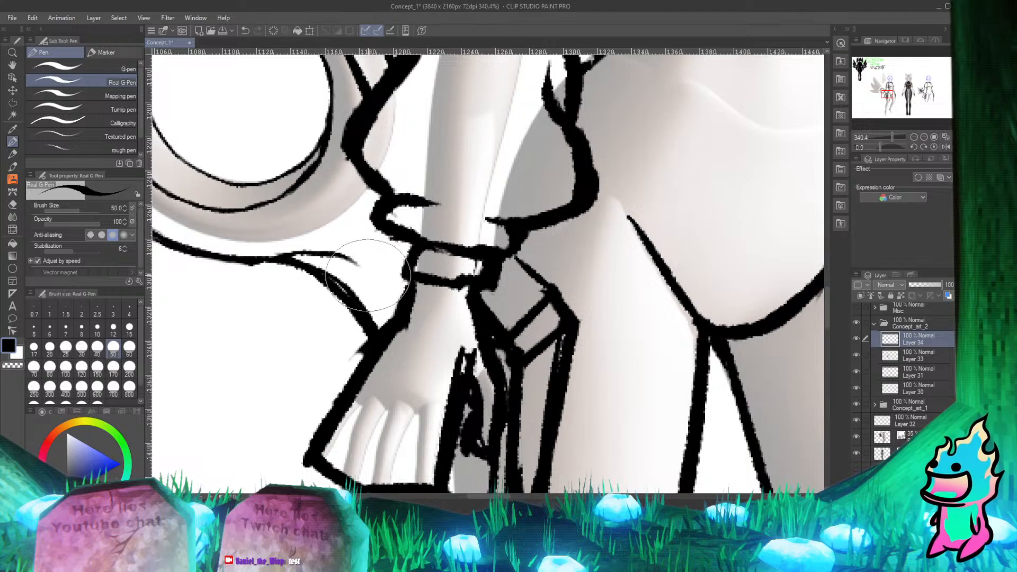
left_click_drag(335, 254, 396, 313)
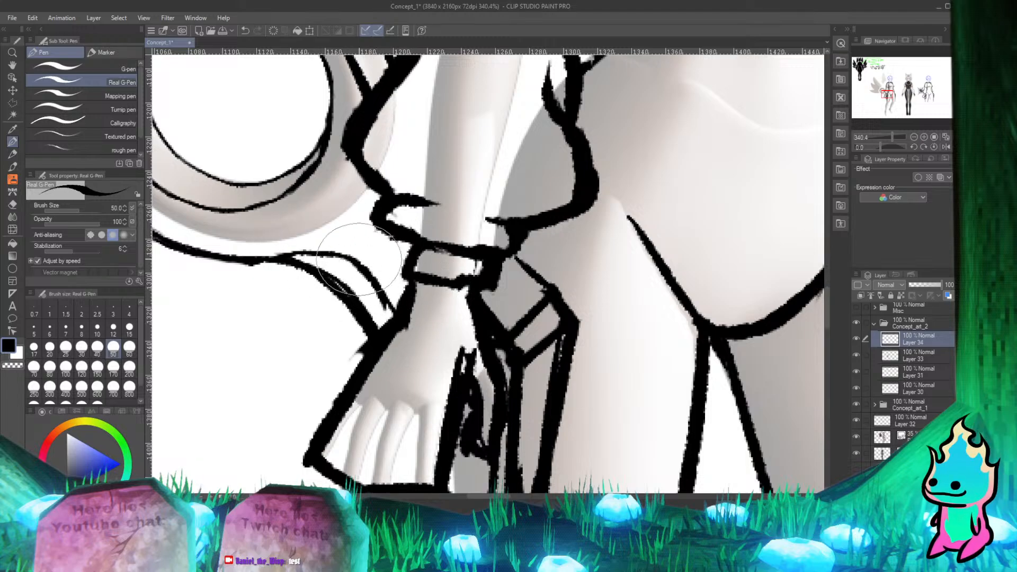
key("e")
mouse_move(361, 291)
left_mouse_down()
mouse_move(371, 318)
mouse_move(345, 318)
mouse_move(341, 300)
left_mouse_up()
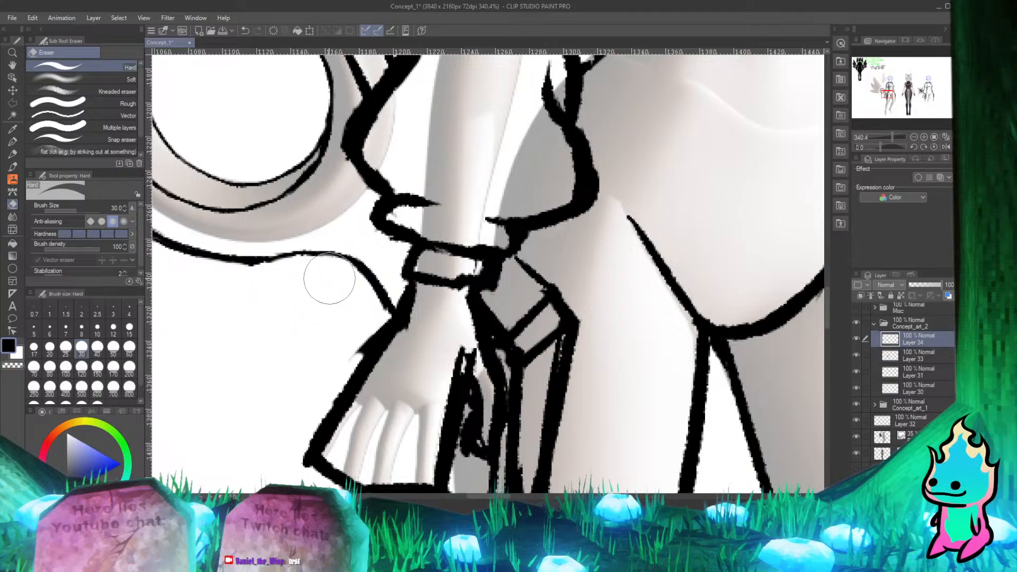
Step: Refine the bend in the ring-to-wrist line, alternately erasing and re-inking it into a cleaner, sharper curve
key("p")
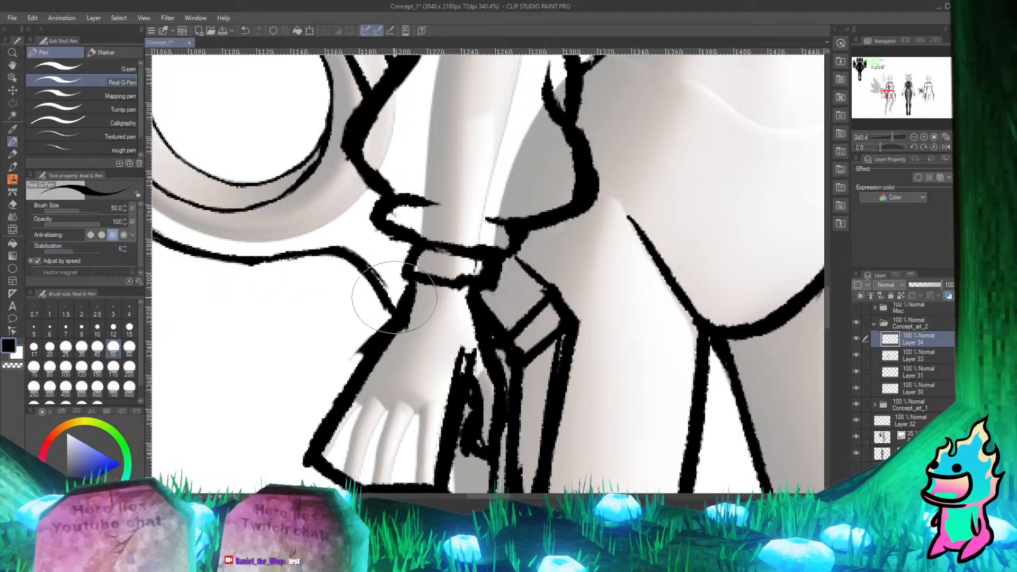
key("e")
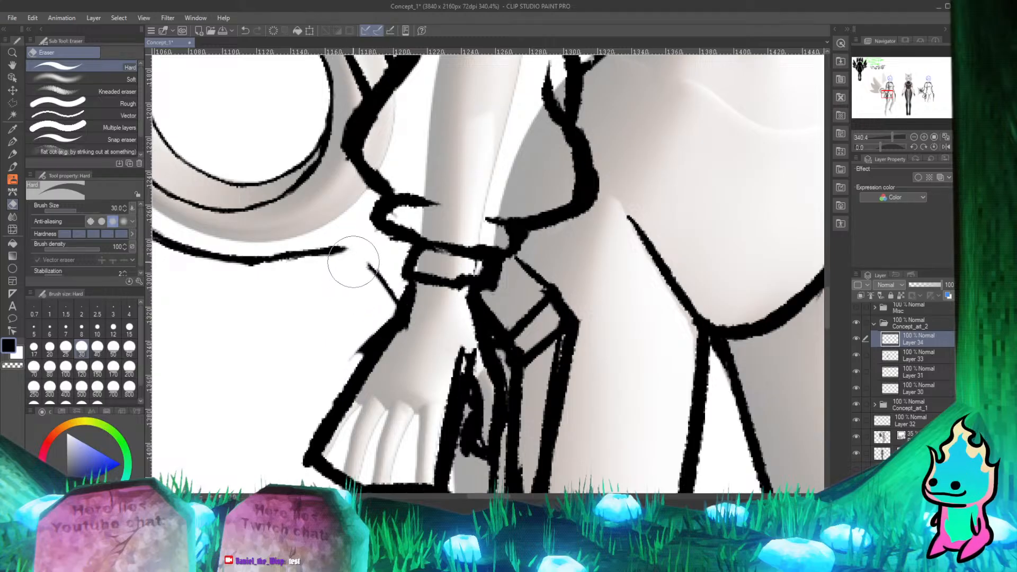
key("p")
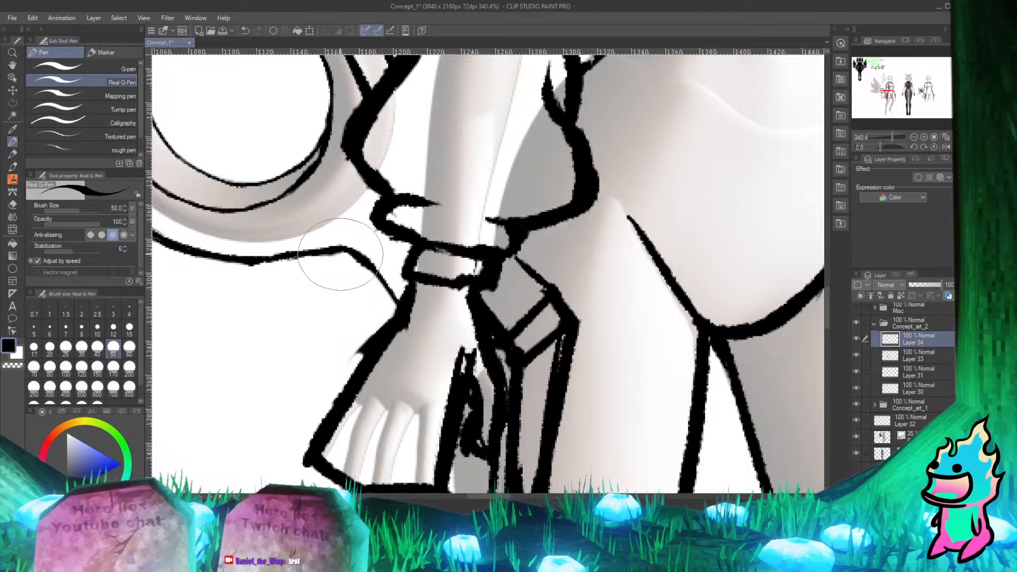
key("e")
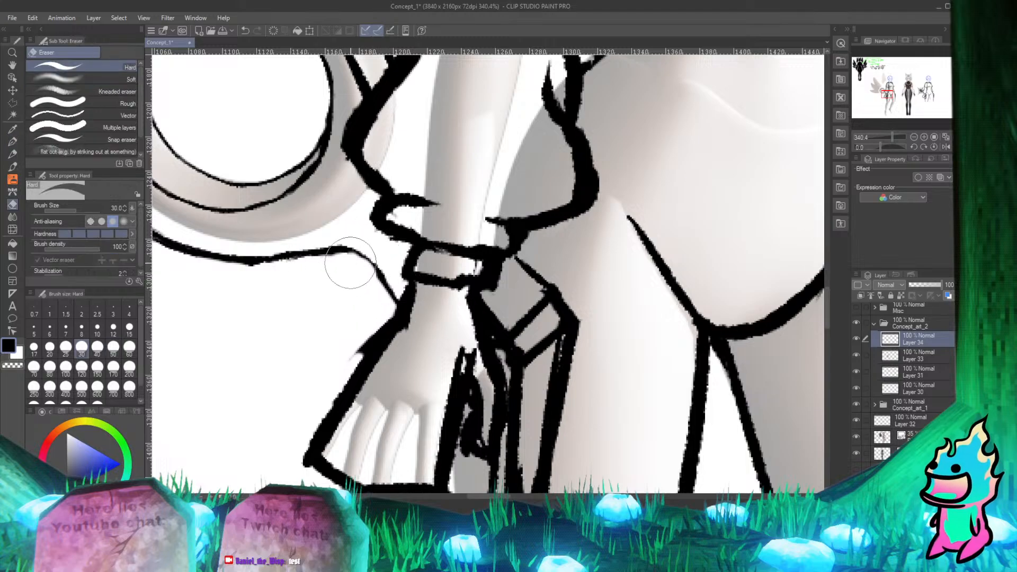
key("p")
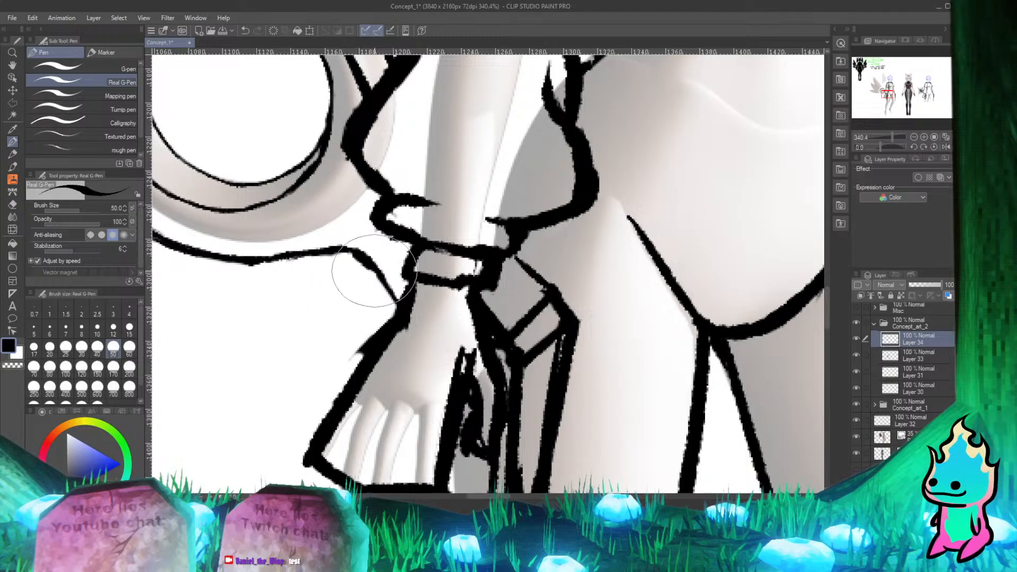
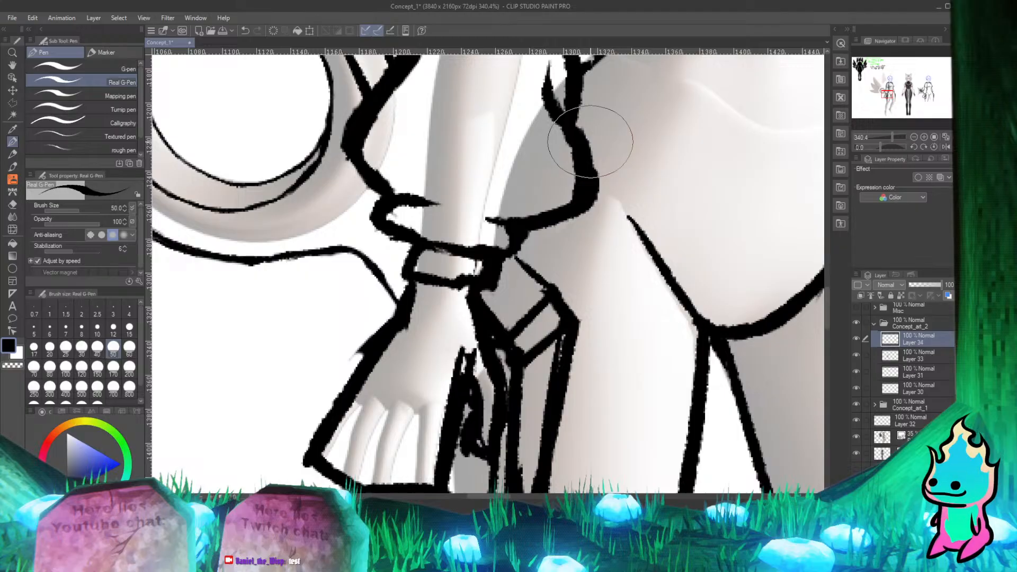
Step: Try to ink an extra line just inside the ring's upper-left outer rim
scroll(589, 258, "down", 8)
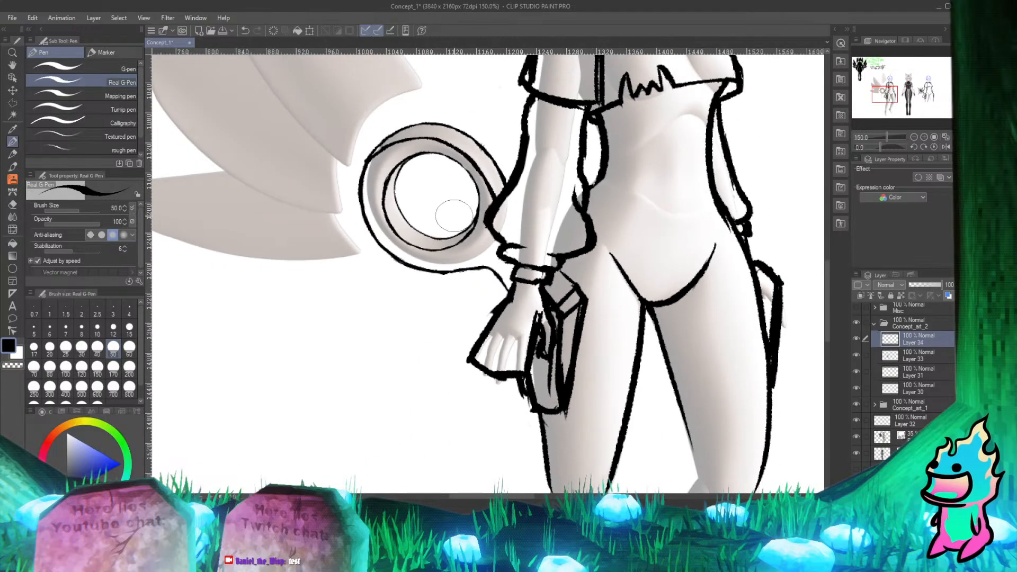
scroll(453, 214, "up", 5)
scroll(477, 262, "down", 3)
scroll(373, 152, "up", 4)
scroll(466, 243, "up", 2)
scroll(477, 265, "down", 3)
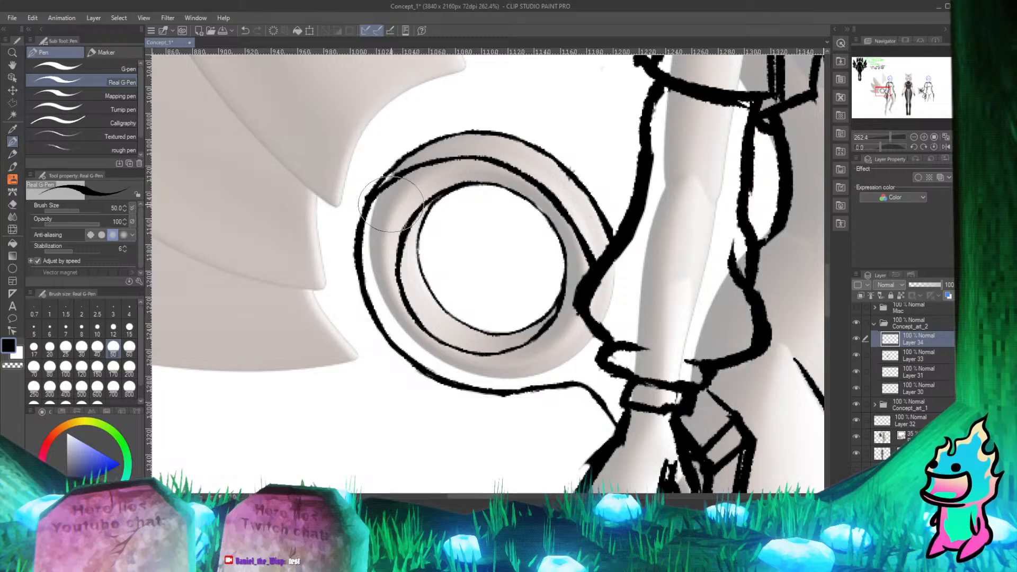
key("e")
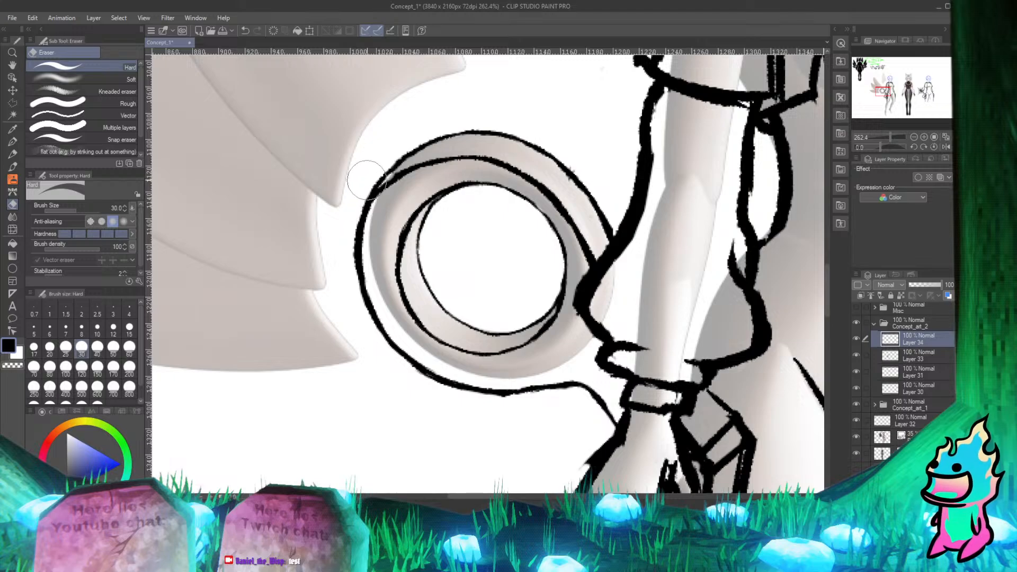
key("p")
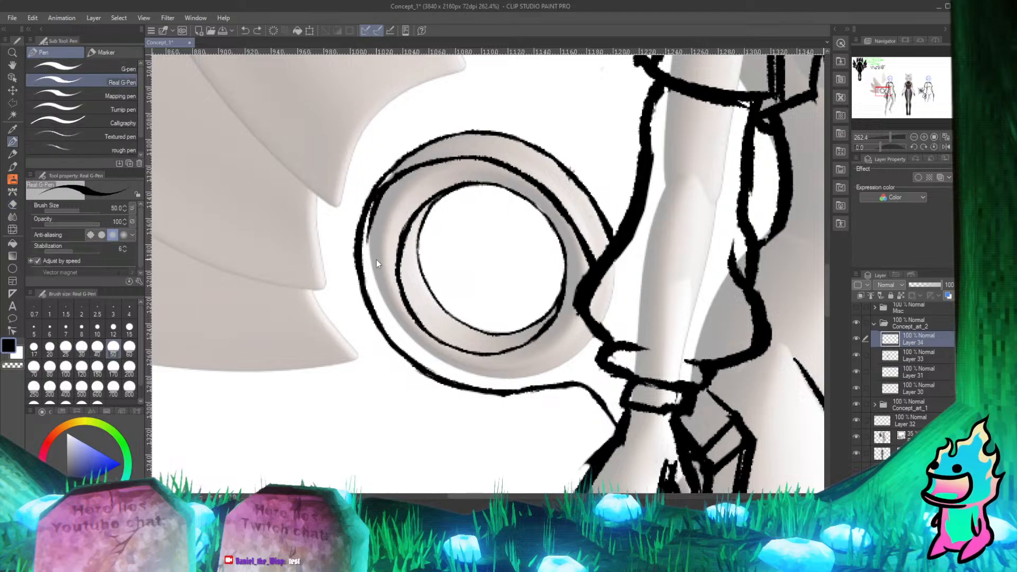
key("ctrl+z")
key("ctrl+z")
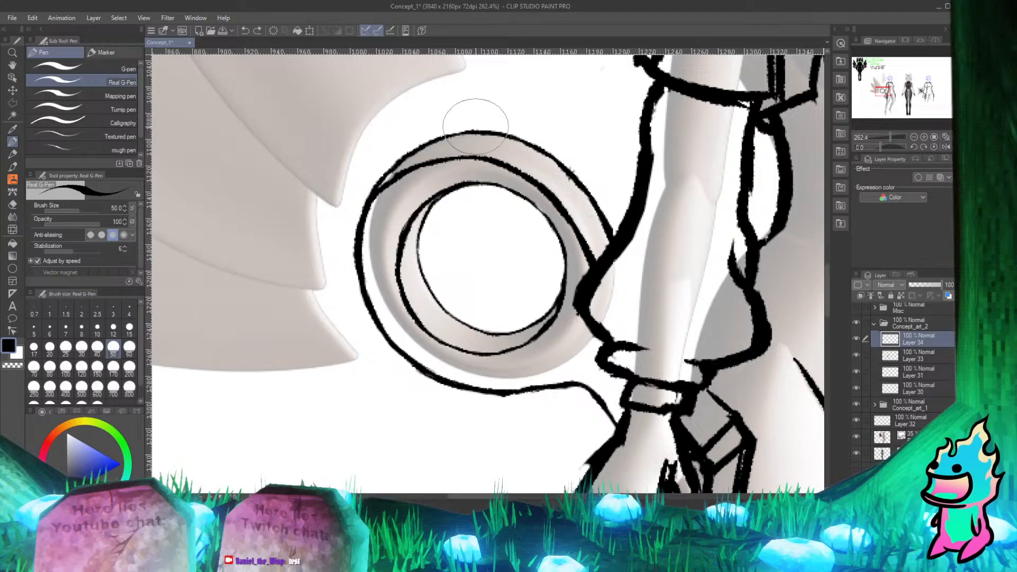
Step: Examine how the ring and its connecting line sit against the sleeve and wrist
scroll(464, 231, "down", 5)
scroll(451, 216, "up", 6)
scroll(451, 218, "down", 4)
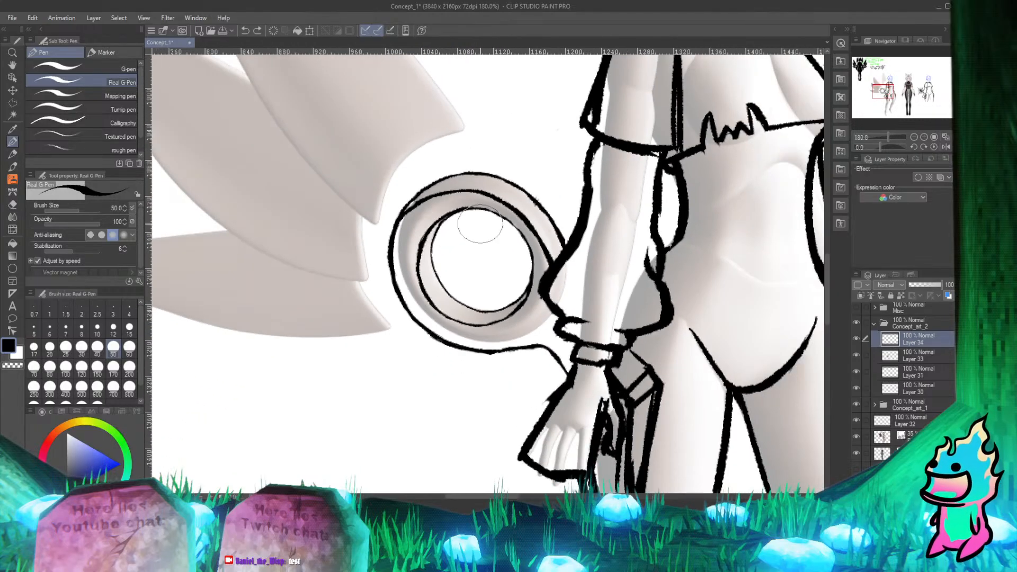
scroll(450, 217, "up", 4)
scroll(451, 217, "down", 4)
scroll(450, 218, "up", 1)
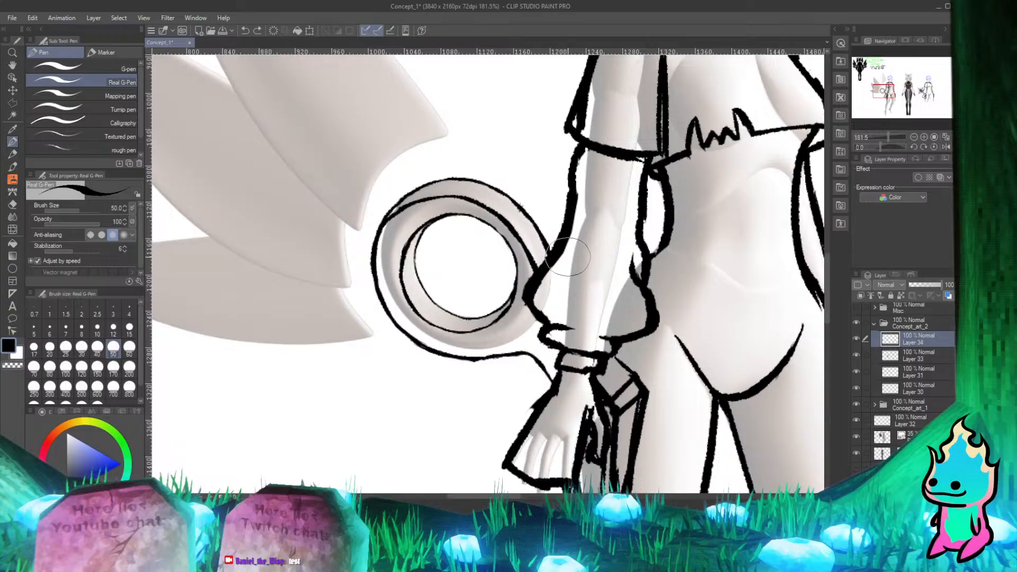
scroll(588, 291, "down", 3)
scroll(631, 366, "up", 4)
scroll(620, 368, "down", 2)
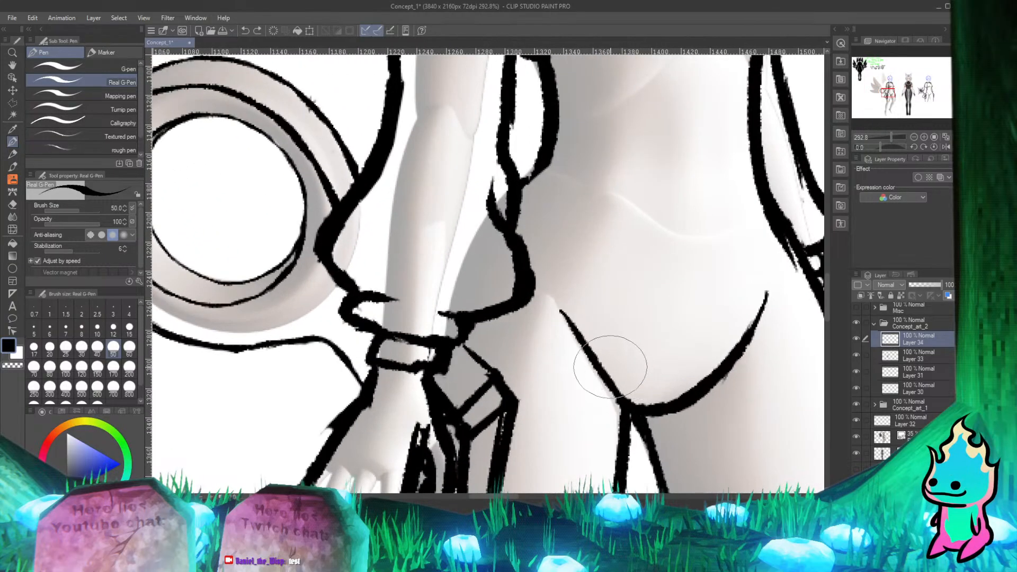
Step: Thicken the upper diagonal line of the box-shaped object beside the wrist cuff with the Real G-Pen
scroll(604, 371, "up", 4)
scroll(609, 391, "down", 3)
scroll(430, 291, "up", 2)
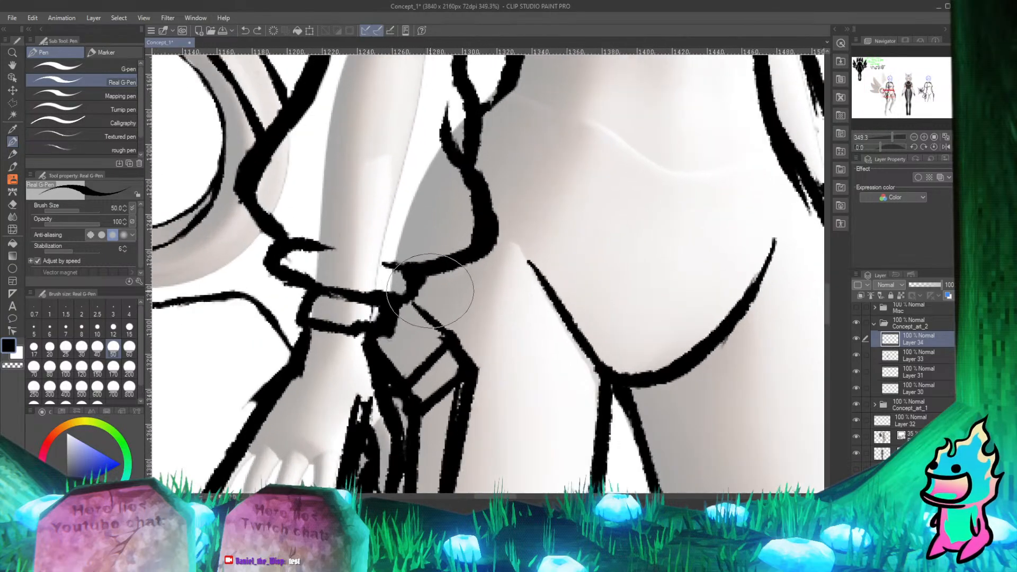
left_click_drag(409, 303, 446, 342)
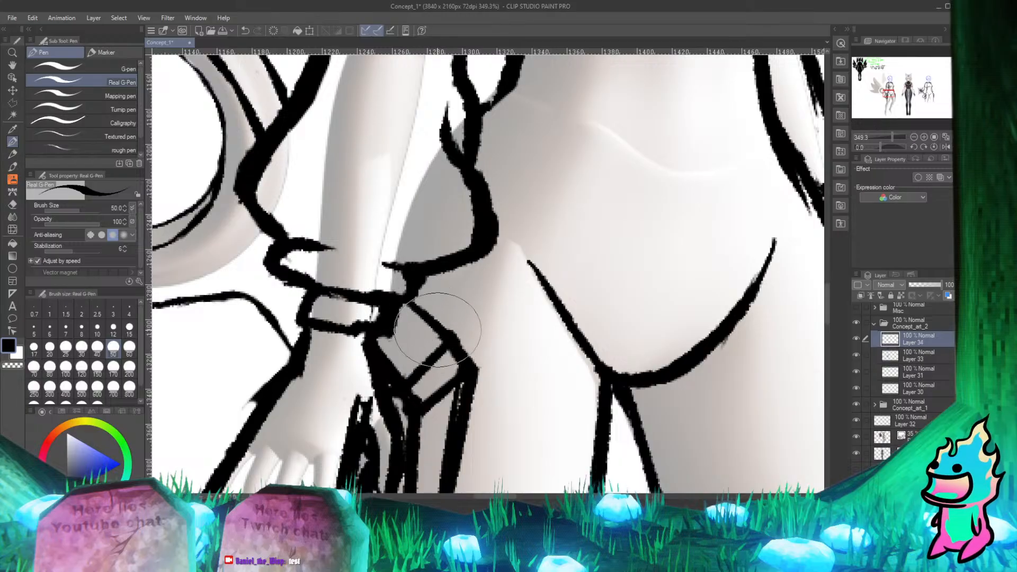
scroll(425, 308, "down", 4)
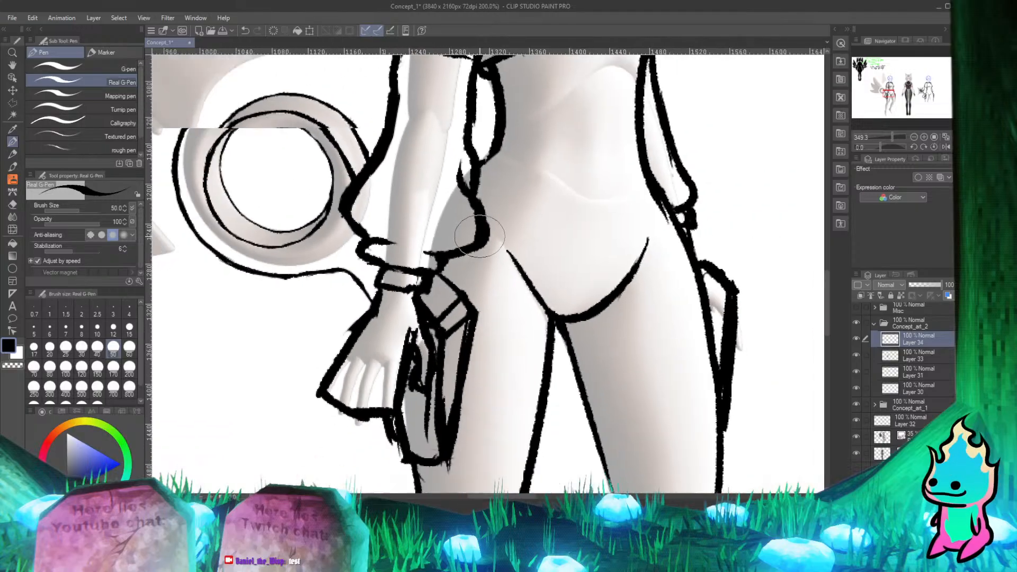
Step: Erase the excess ink along the inner edge of the box-shaped object beside the wrist cuff to thin its line
scroll(436, 244, "up", 5)
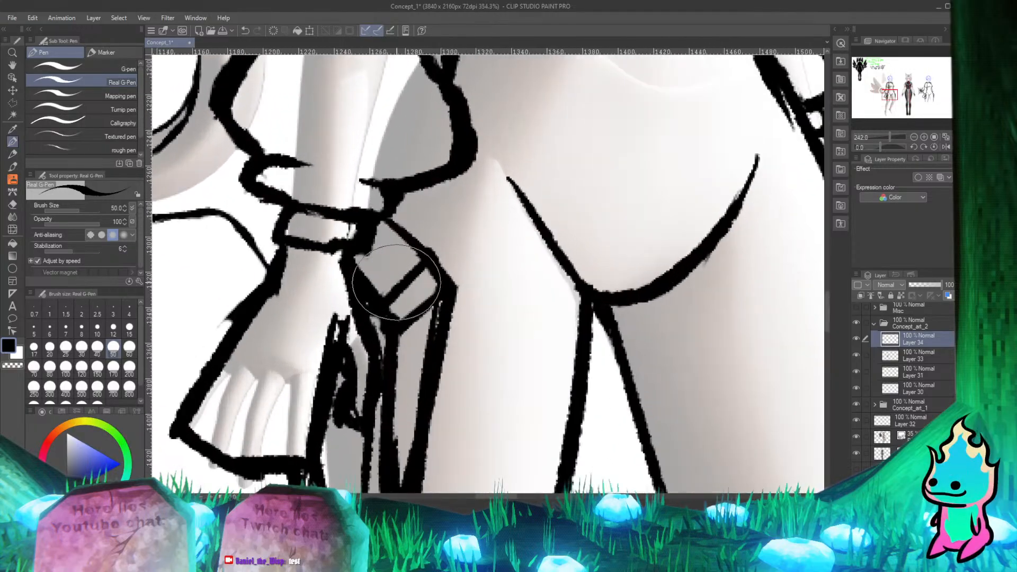
key("e")
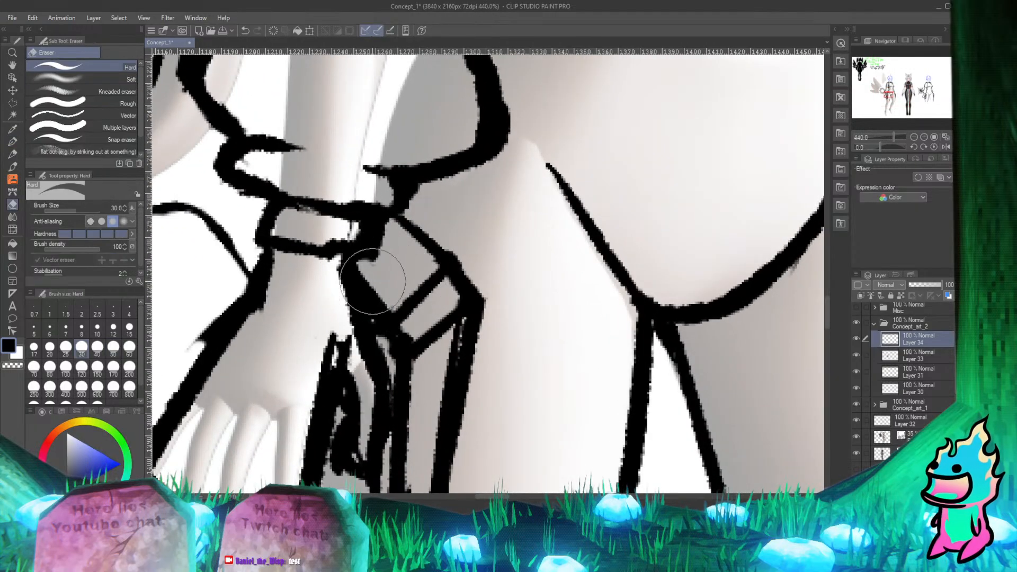
key("p")
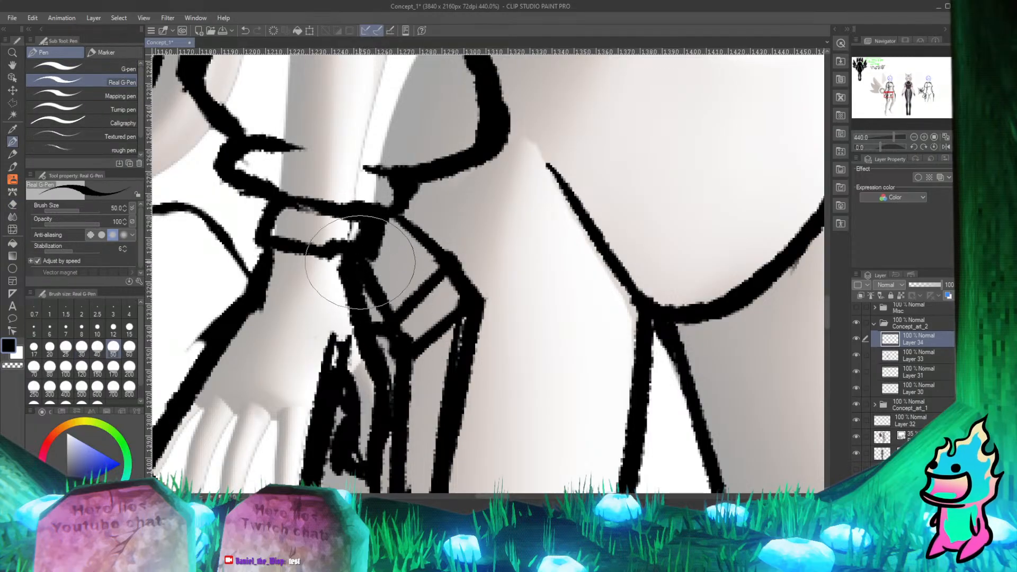
Step: Examine the linework of the ring, wrist cuff, hand and box-shaped object against the hips and legs
scroll(470, 269, "down", 6)
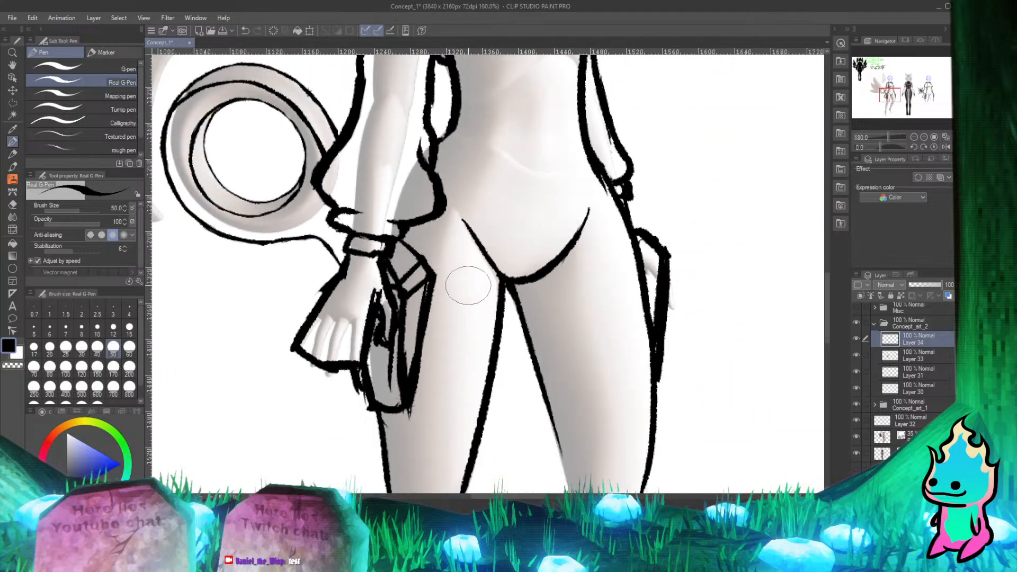
scroll(462, 287, "up", 3)
scroll(466, 297, "down", 4)
scroll(488, 310, "up", 3)
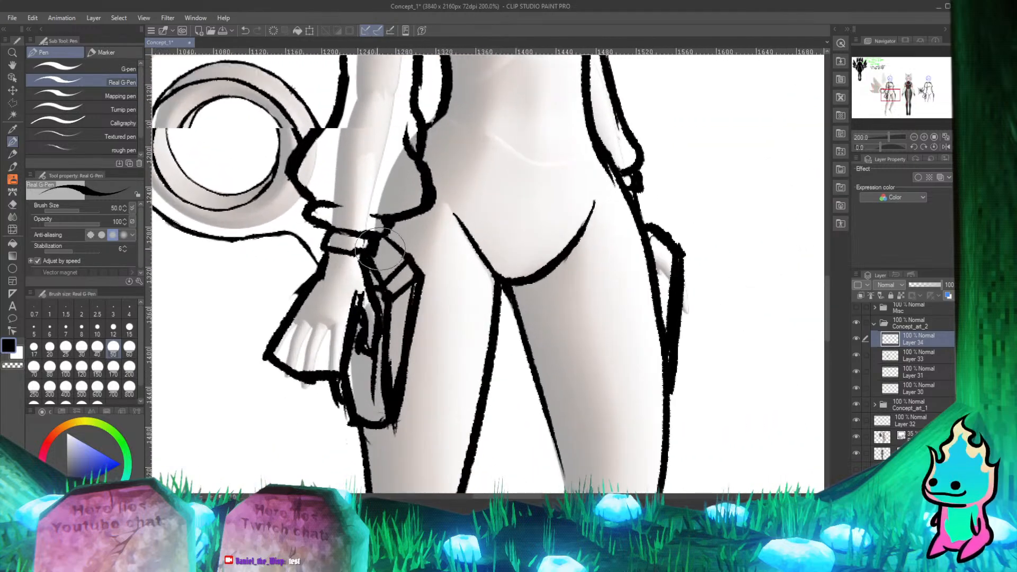
scroll(450, 286, "down", 2)
scroll(408, 257, "up", 3)
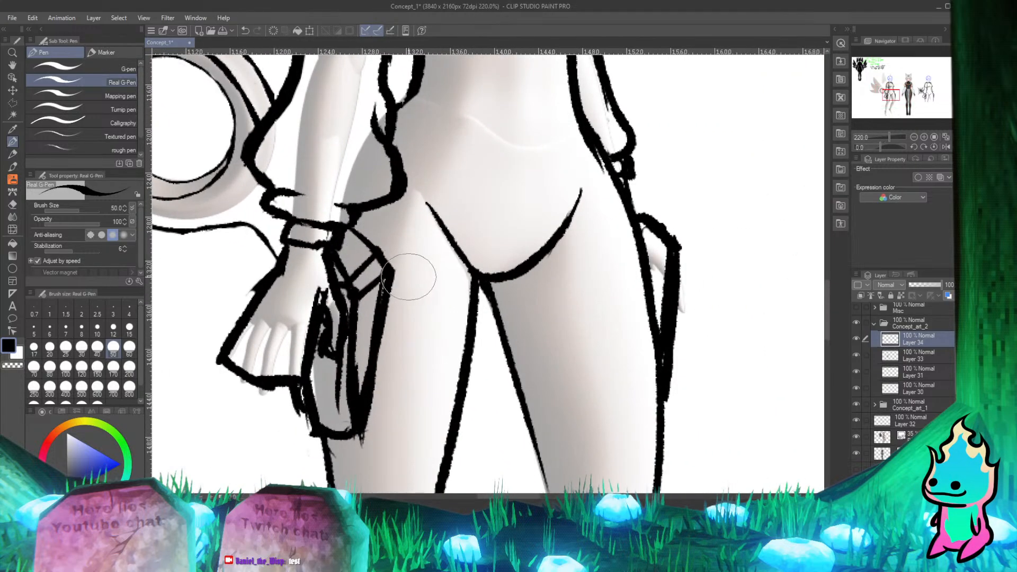
scroll(465, 233, "up", 2)
scroll(504, 268, "down", 3)
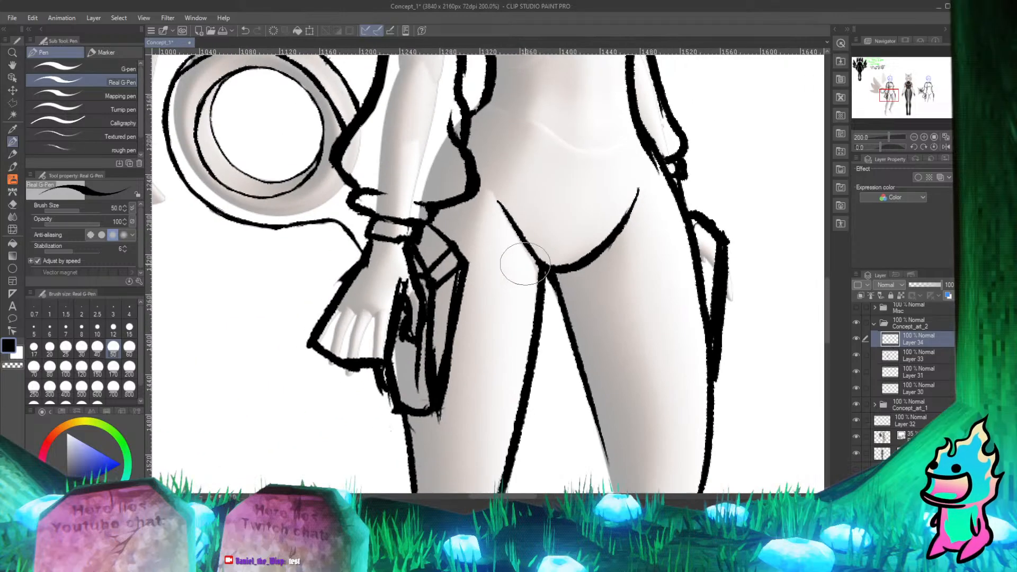
scroll(559, 207, "down", 1)
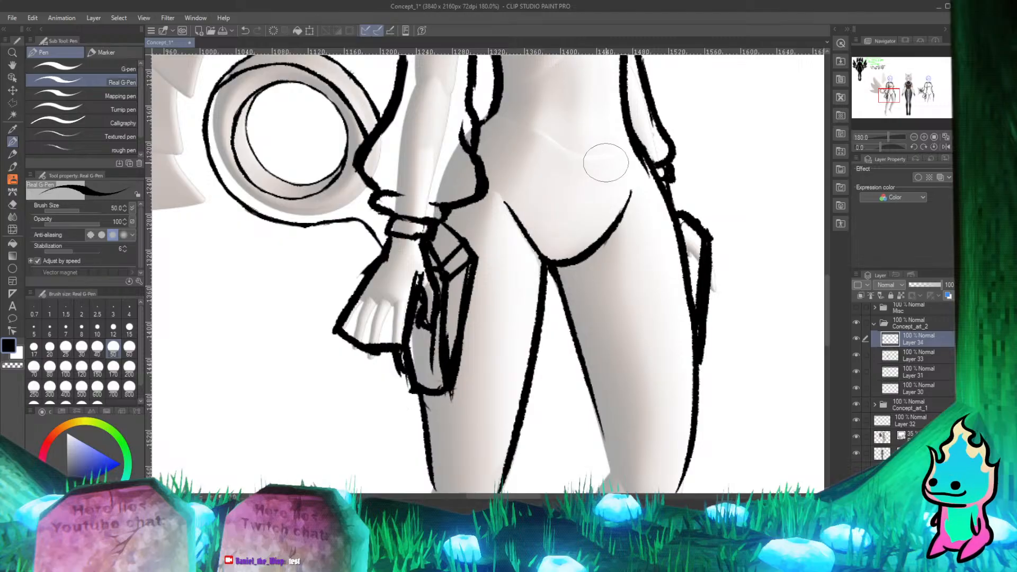
scroll(334, 270, "down", 1)
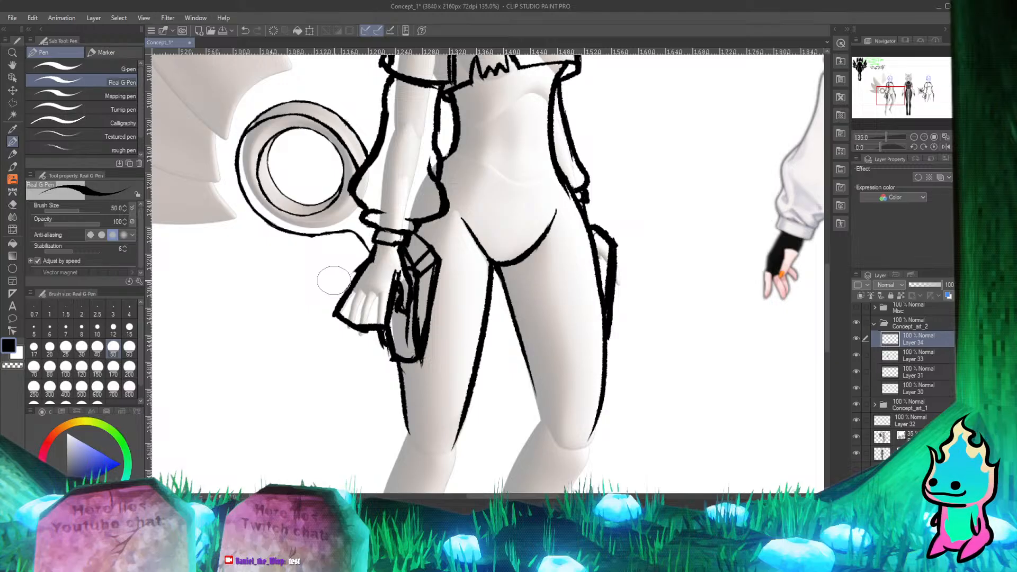
scroll(334, 283, "down", 4)
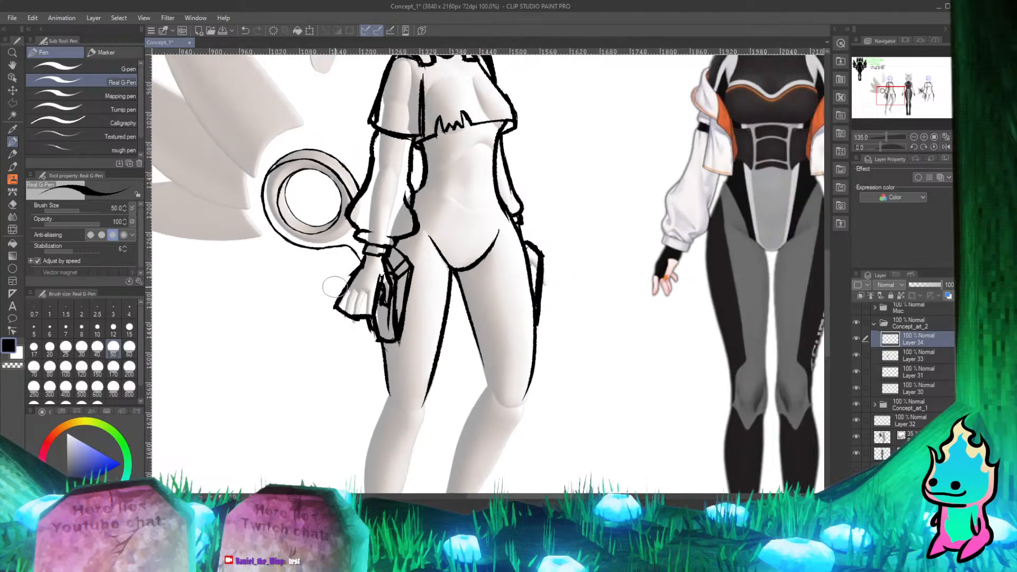
scroll(296, 100, "up", 5)
scroll(360, 222, "down", 4)
scroll(342, 247, "up", 2)
scroll(343, 247, "up", 2)
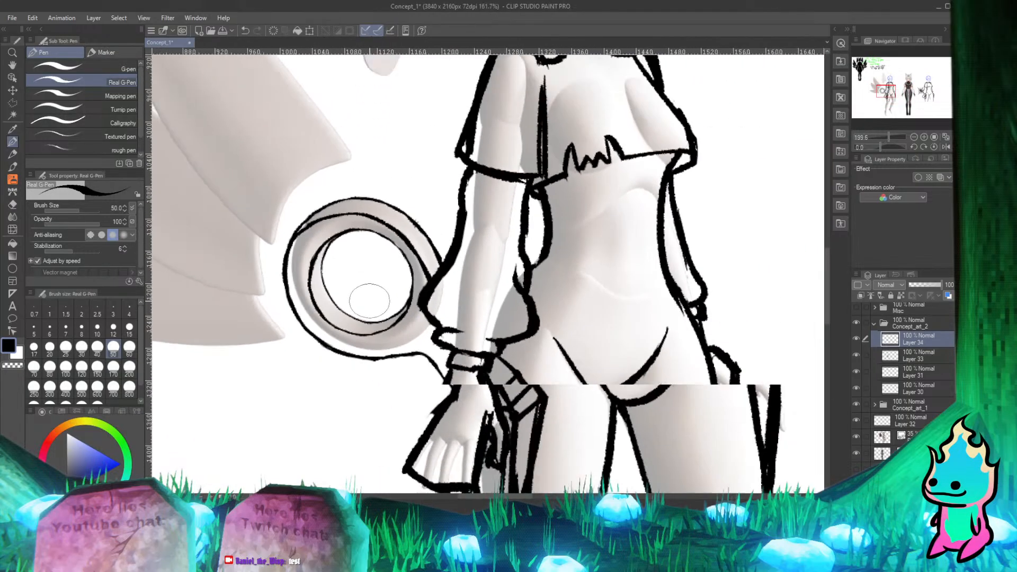
scroll(352, 228, "down", 2)
scroll(403, 265, "up", 3)
scroll(476, 306, "down", 1)
scroll(476, 306, "up", 1)
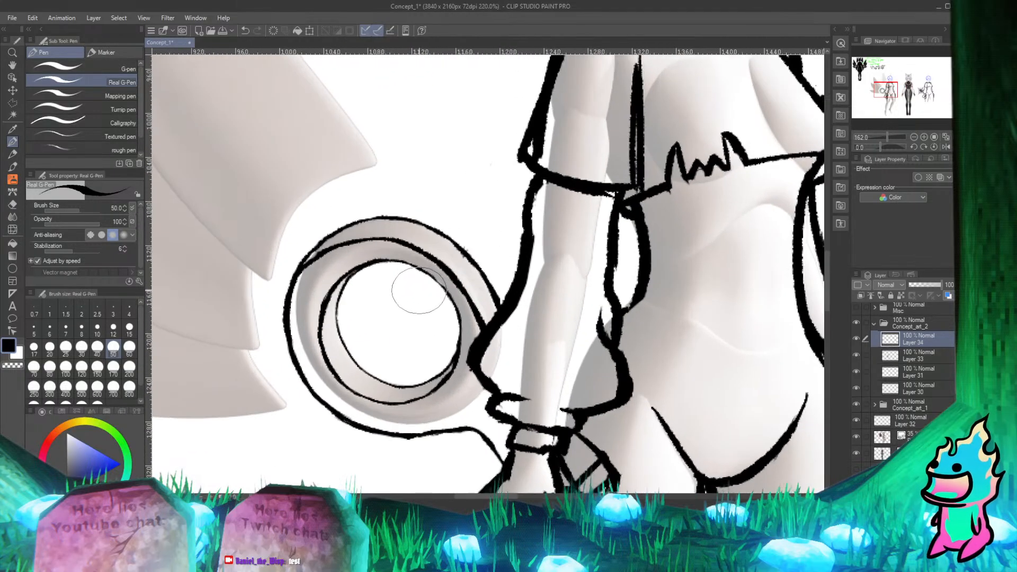
Step: Examine the full character and its wing blades alongside the silhouette notes, the cat-eared reference and the separate linework copy
scroll(440, 298, "down", 2)
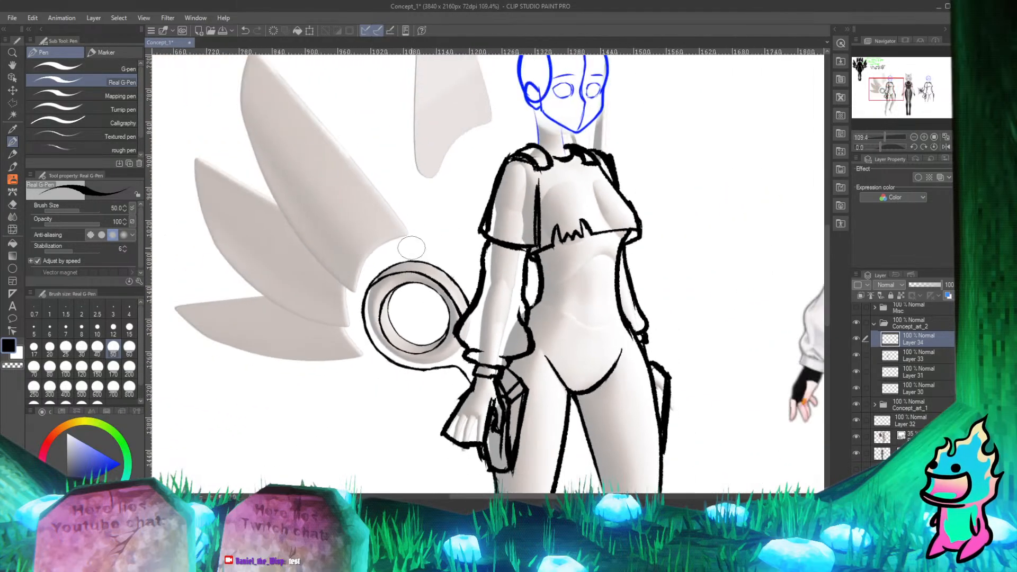
scroll(409, 227, "up", 2)
scroll(499, 100, "down", 2)
scroll(489, 265, "up", 1)
scroll(447, 209, "down", 2)
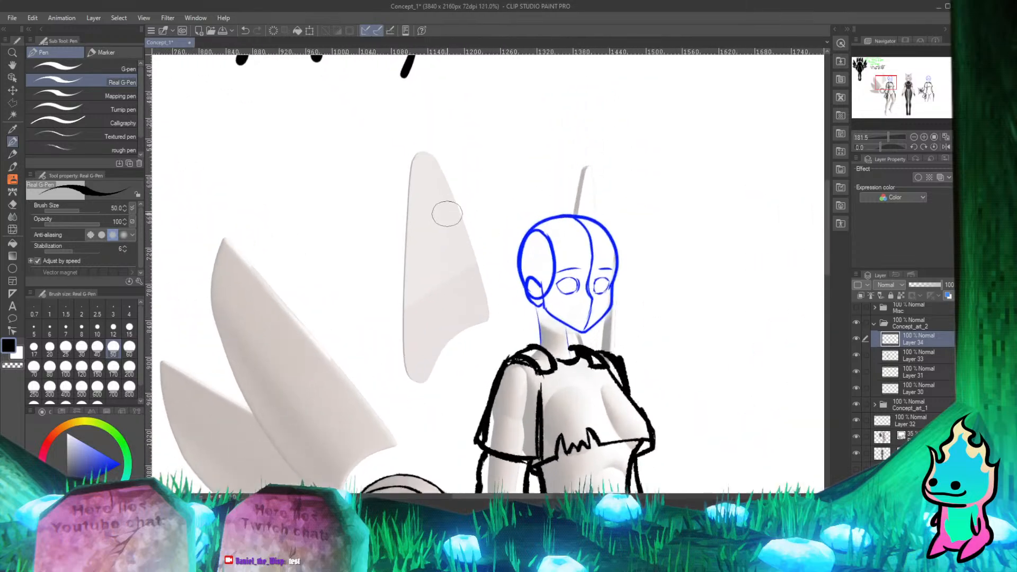
scroll(475, 212, "up", 1)
scroll(476, 223, "down", 3)
scroll(476, 363, "up", 1)
scroll(477, 363, "down", 3)
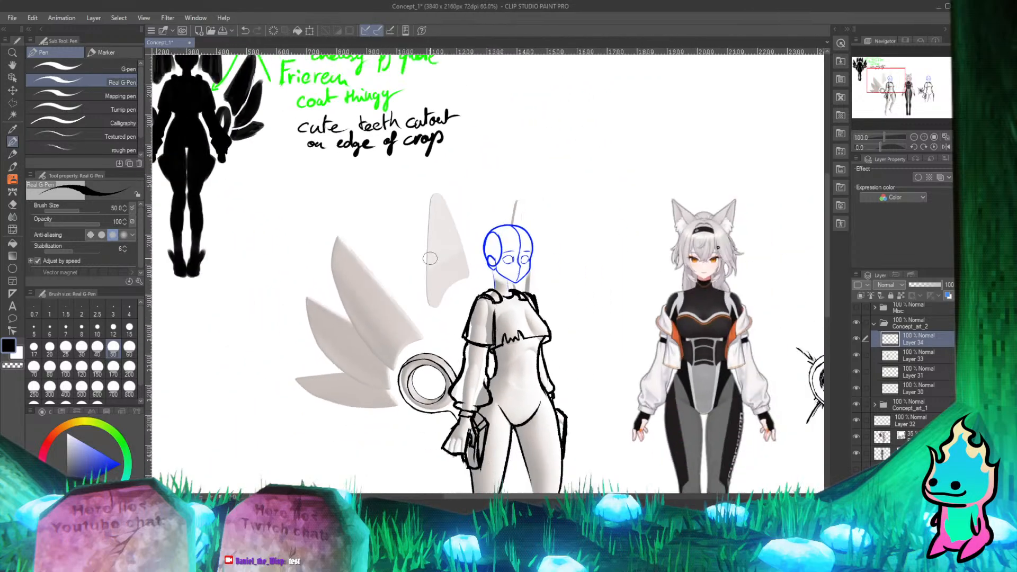
scroll(313, 352, "up", 3)
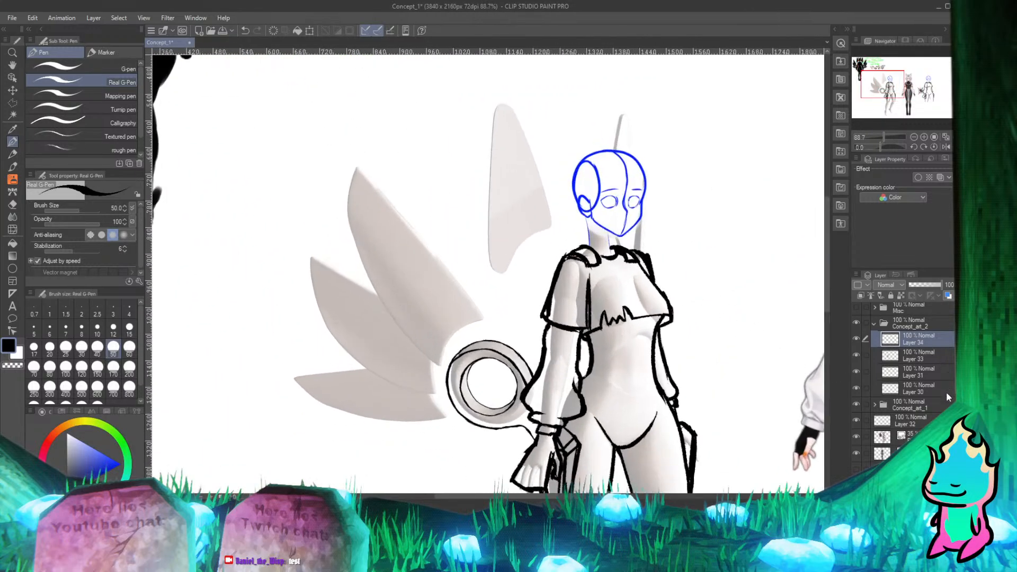
scroll(915, 392, "up", 2)
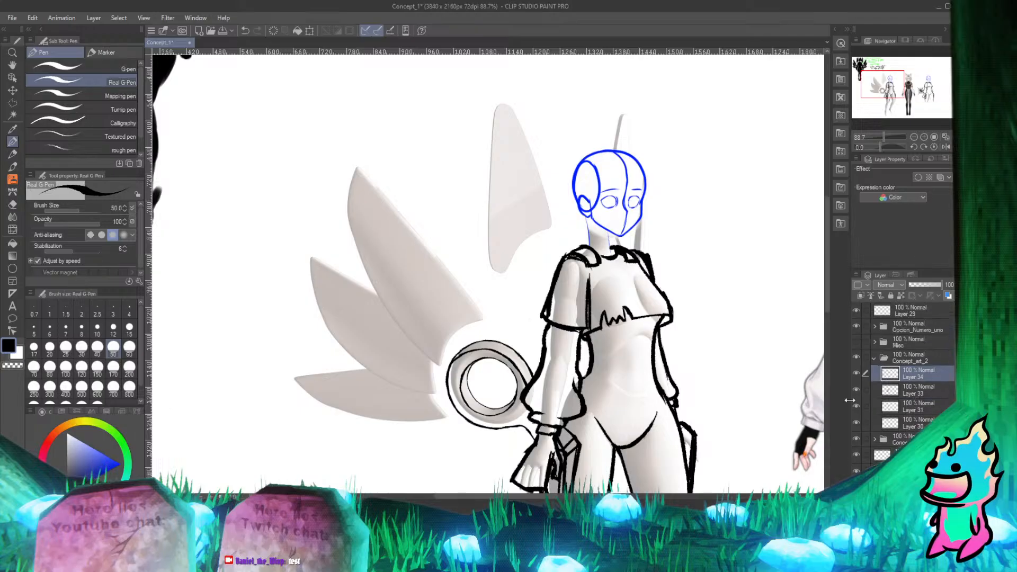
scroll(382, 358, "down", 1)
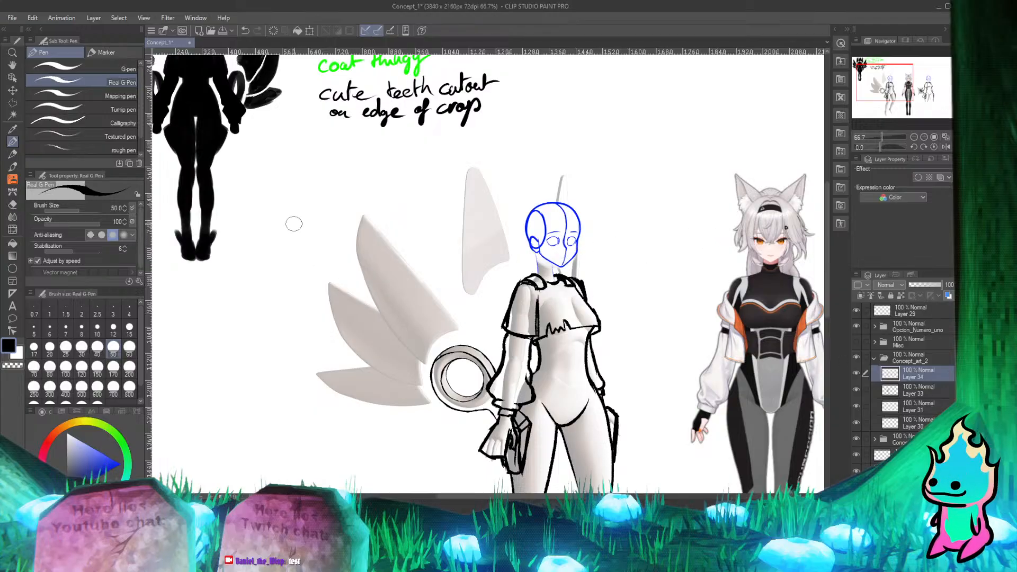
scroll(376, 194, "up", 1)
scroll(388, 226, "down", 2)
scroll(390, 225, "up", 4)
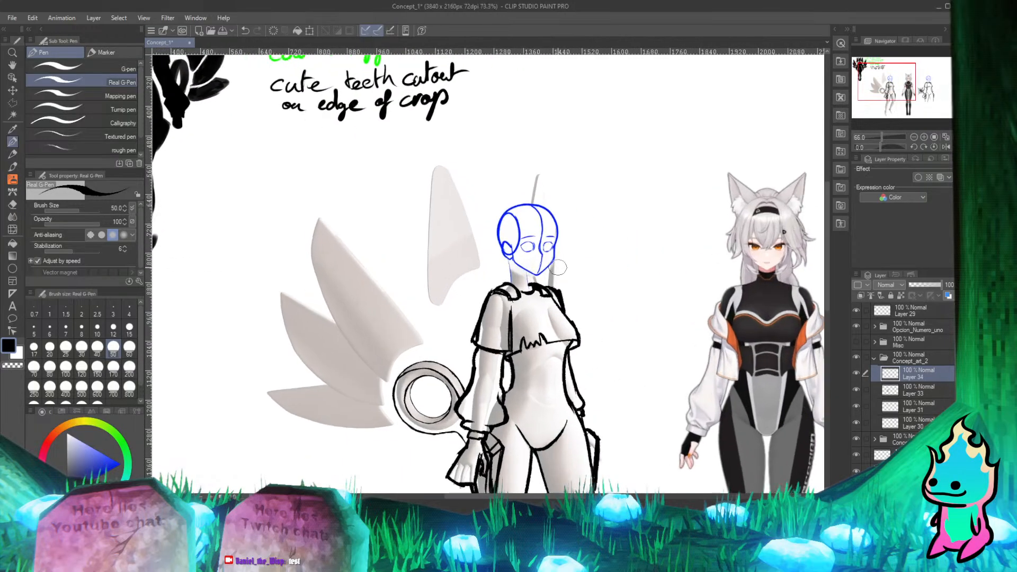
scroll(462, 216, "down", 4)
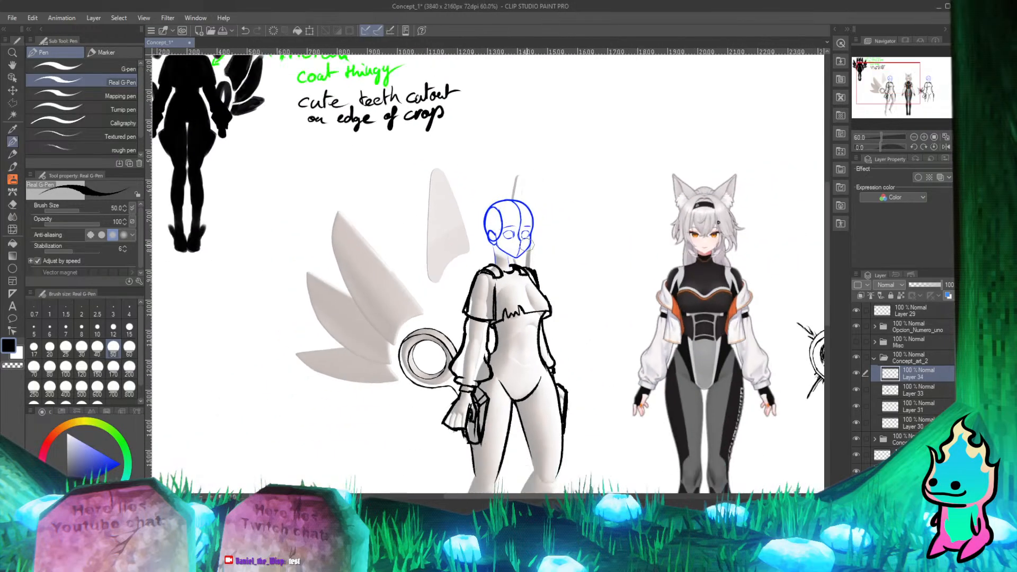
scroll(551, 342, "up", 2)
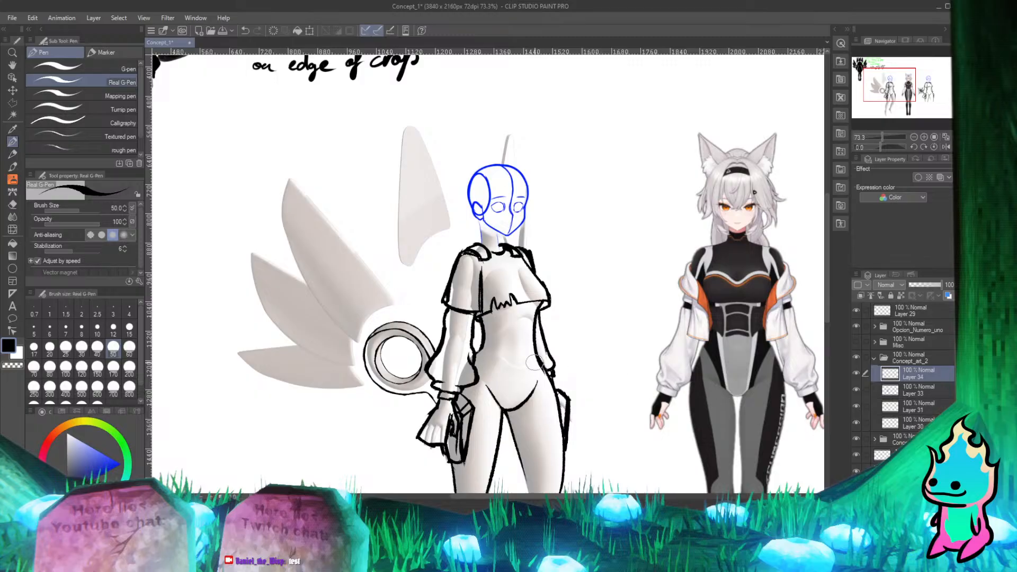
scroll(441, 316, "down", 4)
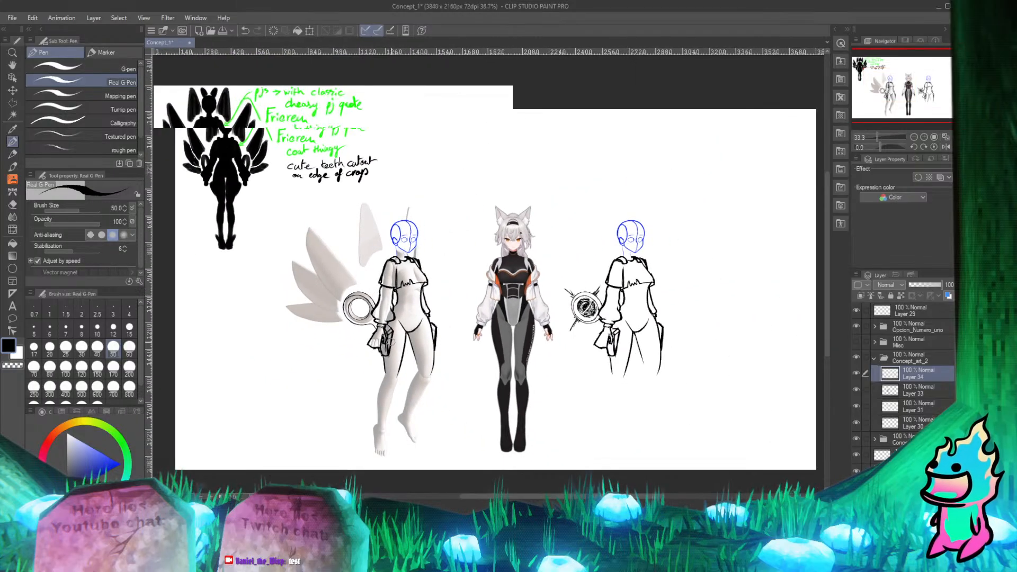
scroll(380, 353, "up", 3)
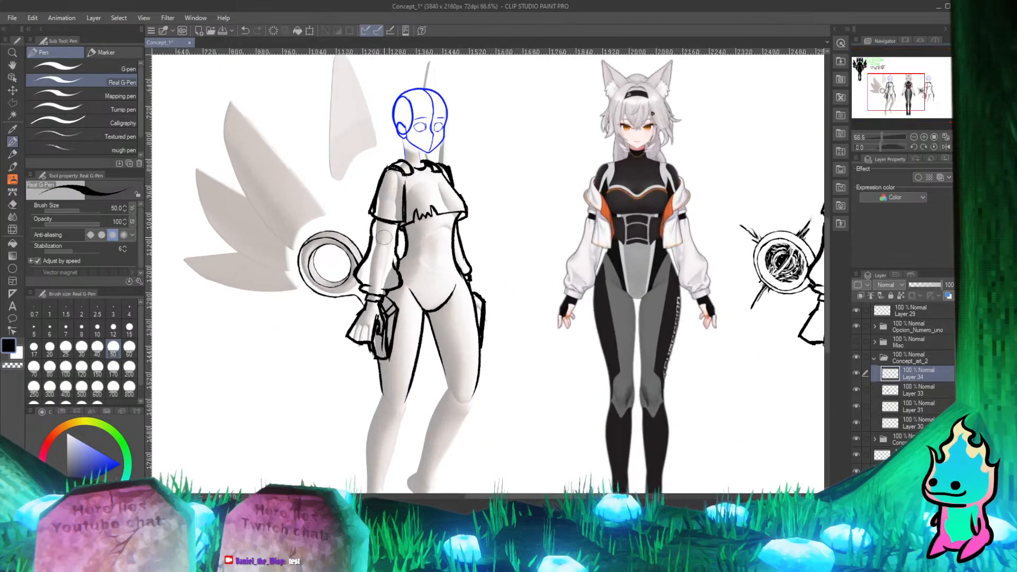
scroll(391, 273, "down", 2)
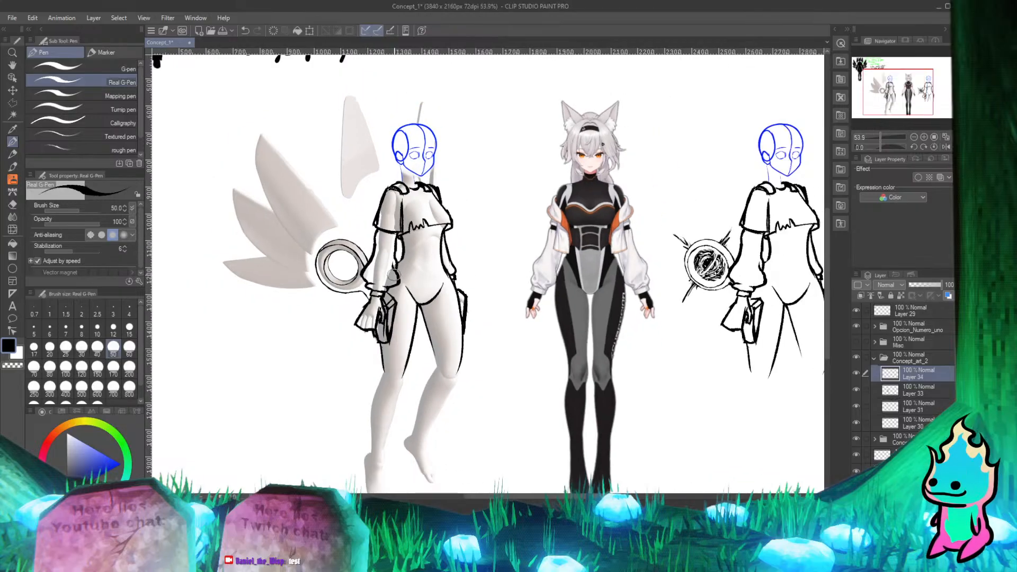
scroll(371, 270, "up", 4)
scroll(336, 267, "down", 3)
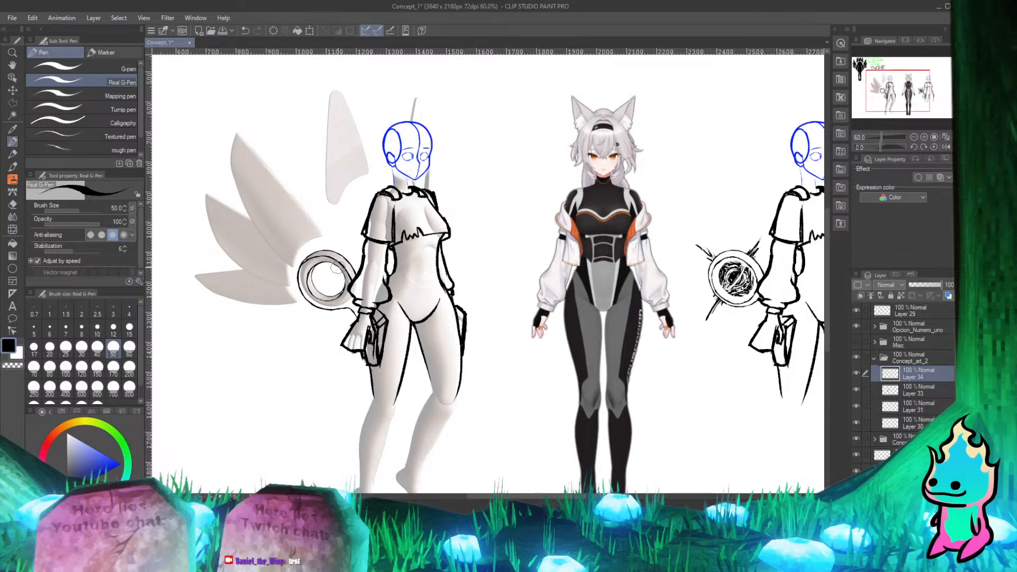
scroll(335, 267, "up", 1)
scroll(318, 260, "down", 3)
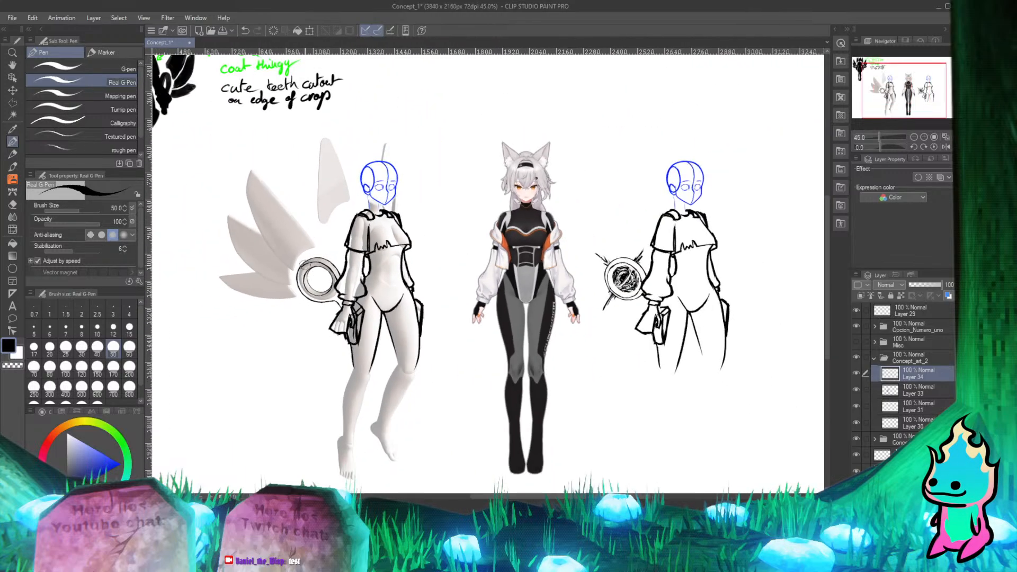
Step: Hide the shaded base figure and wing blades so only the black linework around the ring remains
scroll(309, 271, "up", 6)
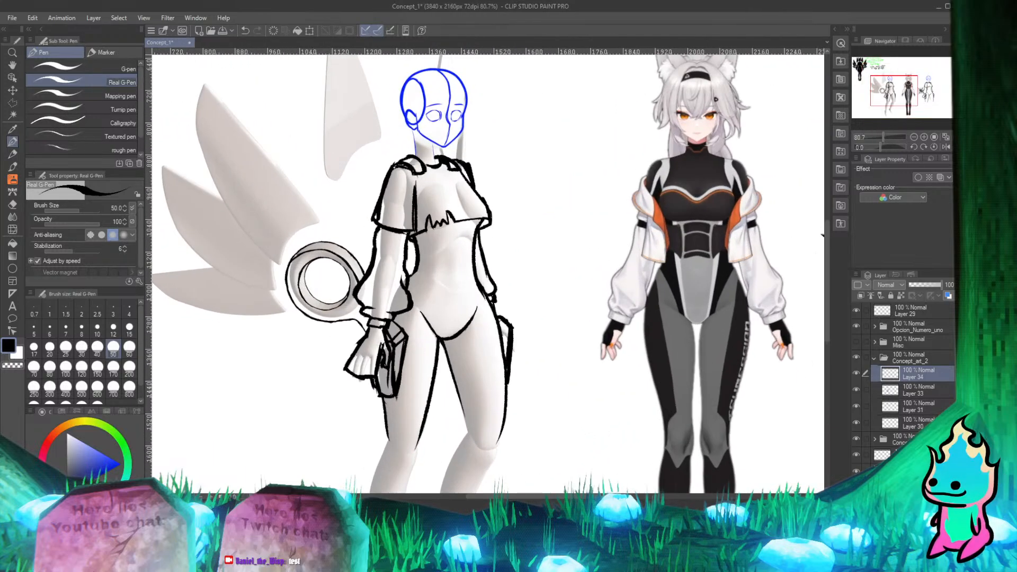
left_click(856, 471)
scroll(433, 267, "up", 4)
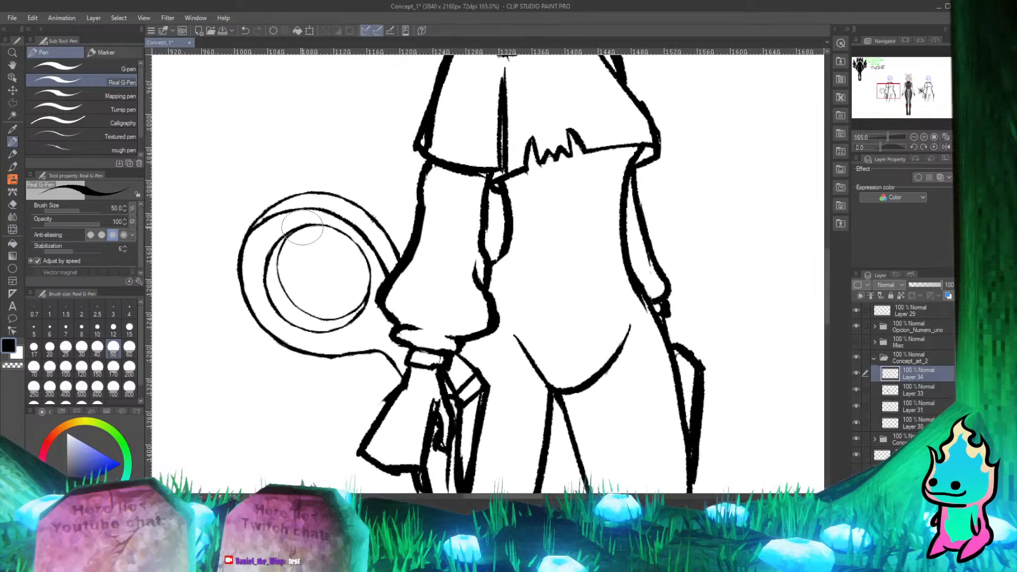
Step: Thicken the upper-right arc of the ring's inner circle with the Real G-Pen, redoing the stroke for a cleaner curve
left_click_drag(311, 232, 354, 274)
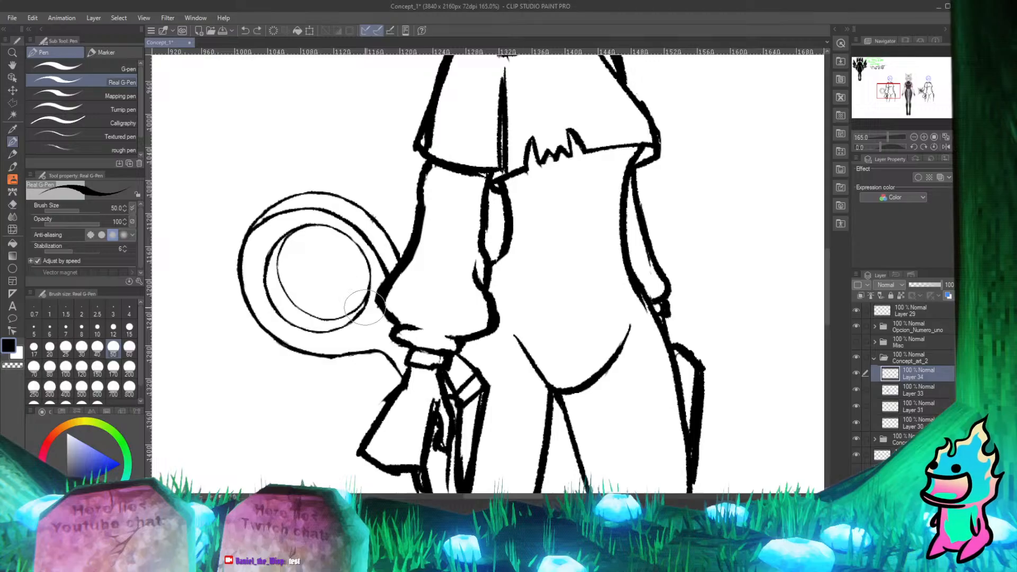
mouse_move(367, 285)
left_mouse_down()
mouse_move(331, 238)
mouse_move(359, 288)
left_mouse_up()
mouse_move(323, 231)
left_mouse_down()
mouse_move(370, 305)
mouse_move(334, 242)
mouse_move(368, 289)
left_mouse_up()
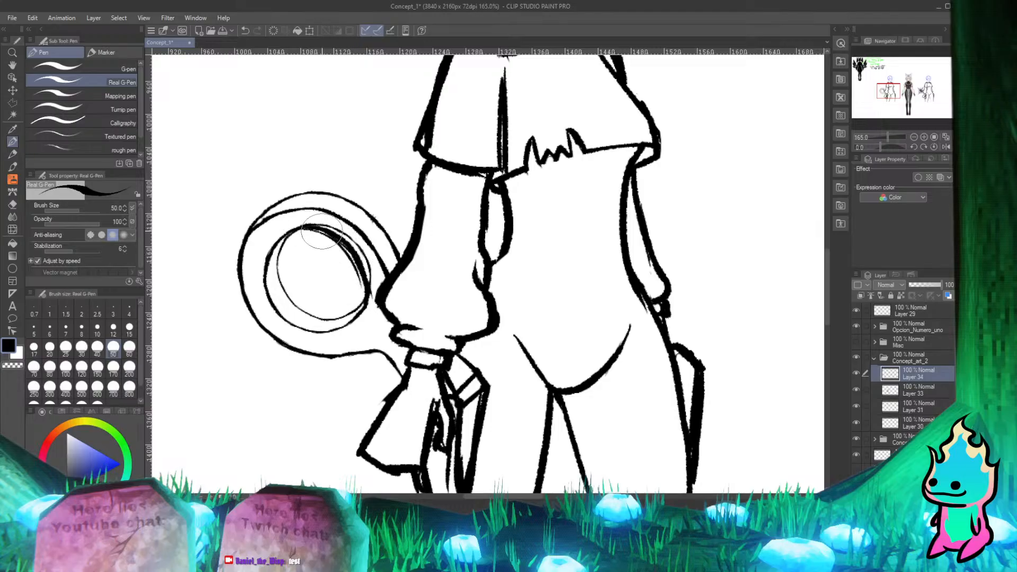
key("ctrl+z")
left_click_drag(302, 229, 361, 271)
left_click_drag(302, 225, 364, 284)
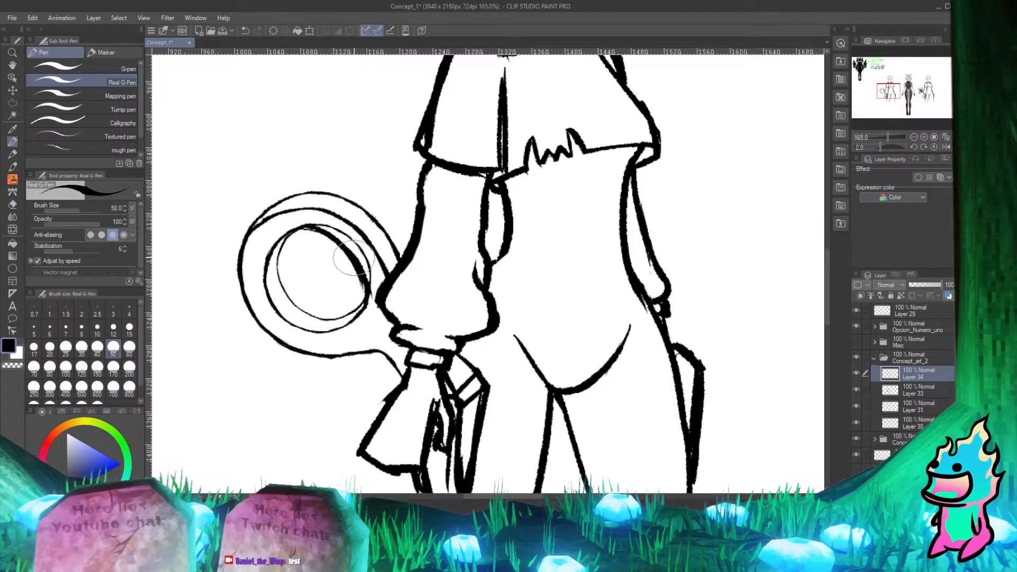
Step: Thicken the left and lower-left arc of the ring's inner circle and clean up its edge with the eraser
mouse_move(332, 240)
left_mouse_down()
mouse_move(312, 219)
mouse_move(315, 241)
mouse_move(321, 235)
mouse_move(269, 254)
mouse_move(311, 231)
mouse_move(272, 273)
left_mouse_up()
left_click_drag(289, 235, 266, 283)
key("ctrl+z")
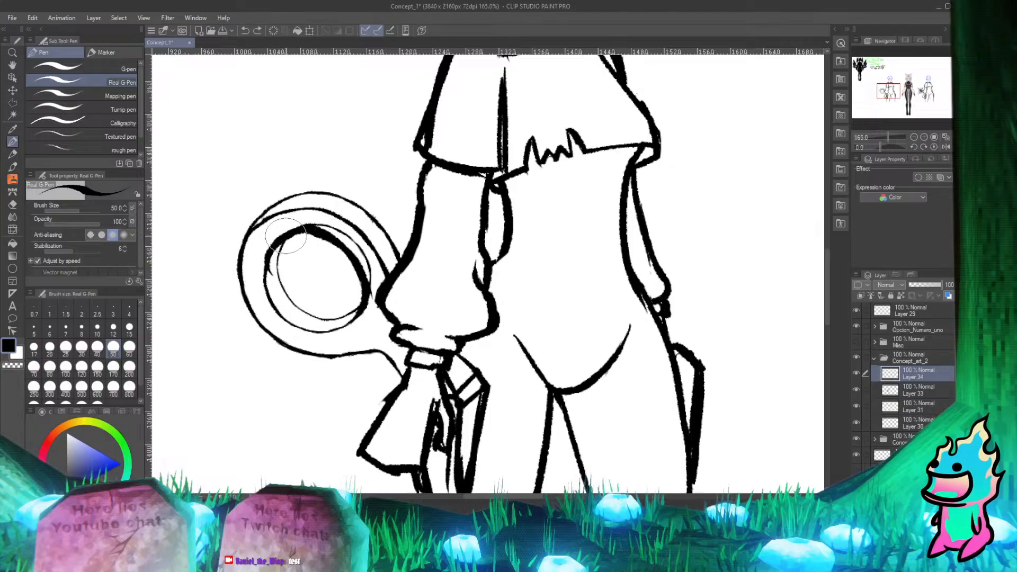
mouse_move(287, 237)
left_mouse_down()
mouse_move(266, 294)
mouse_move(283, 240)
mouse_move(267, 286)
mouse_move(280, 246)
mouse_move(264, 261)
mouse_move(274, 262)
mouse_move(268, 296)
mouse_move(269, 277)
mouse_move(297, 325)
mouse_move(265, 295)
mouse_move(314, 322)
mouse_move(353, 255)
mouse_move(251, 253)
mouse_move(261, 284)
mouse_move(318, 335)
left_mouse_up()
left_click_drag(266, 287, 322, 333)
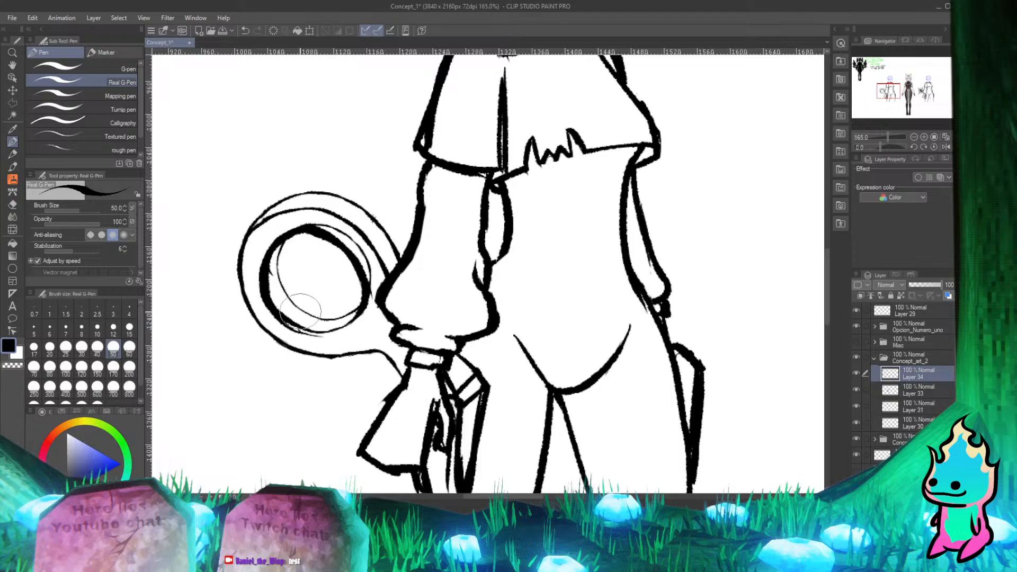
mouse_move(269, 295)
left_mouse_down()
mouse_move(295, 322)
mouse_move(332, 327)
mouse_move(273, 305)
mouse_move(304, 330)
mouse_move(318, 328)
mouse_move(285, 321)
mouse_move(351, 325)
mouse_move(310, 303)
mouse_move(303, 326)
mouse_move(292, 326)
mouse_move(345, 322)
mouse_move(313, 328)
mouse_move(335, 326)
left_mouse_up()
key("ctrl+z")
key("e")
key("p")
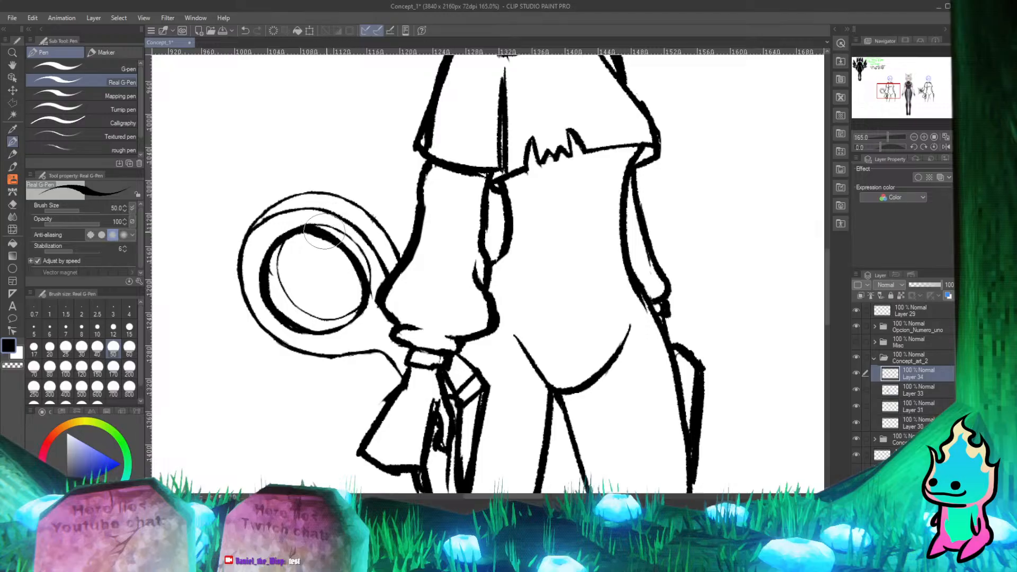
Step: Thicken the top and upper-right arc of the ring's inner circle on Layer 34 with the Real G-Pen
left_click_drag(329, 235, 360, 265)
left_click_drag(328, 232, 366, 272)
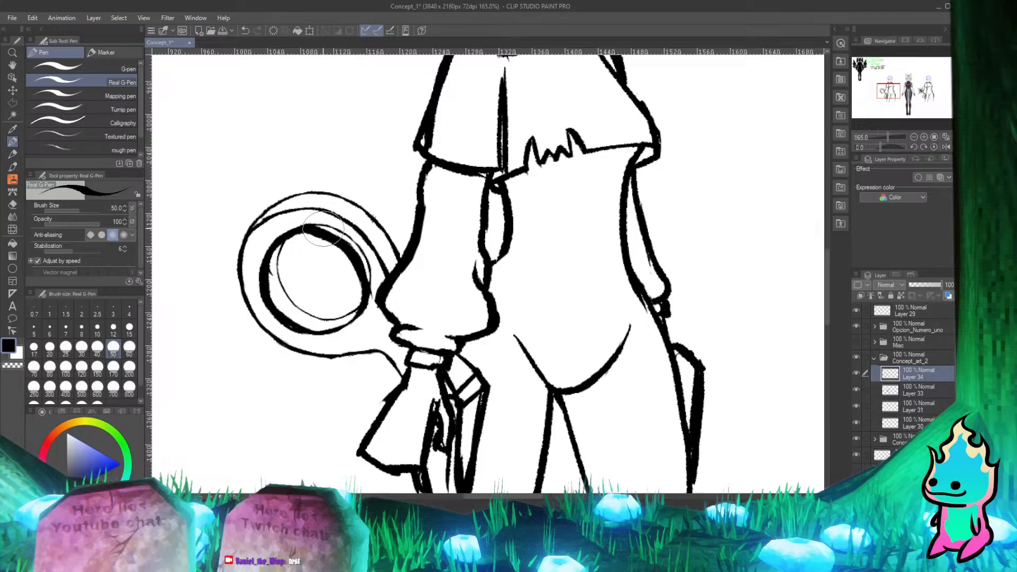
left_click_drag(324, 229, 340, 242)
left_click(927, 388)
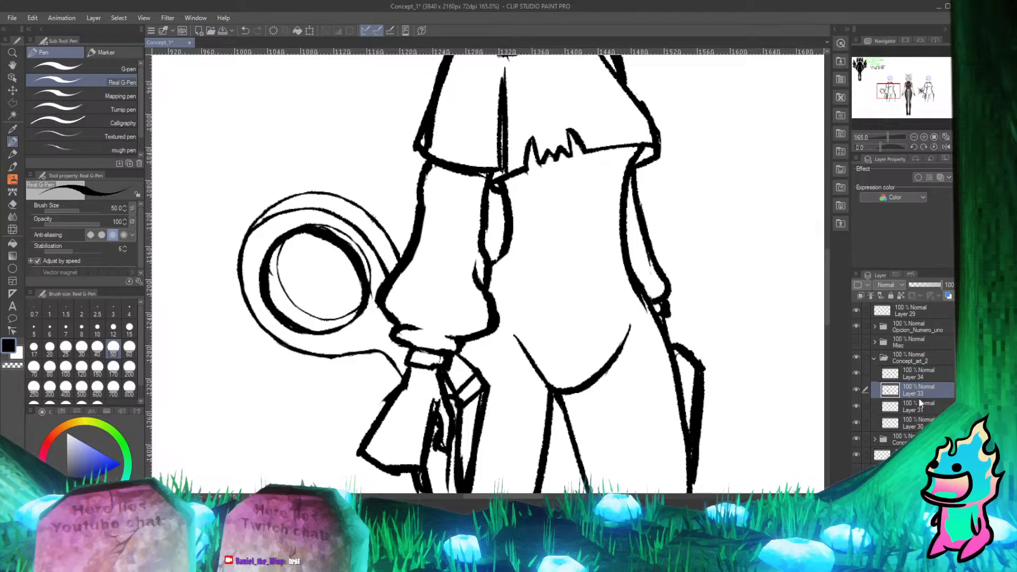
key("e")
mouse_move(282, 281)
left_mouse_down()
mouse_move(278, 268)
mouse_move(328, 310)
left_mouse_up()
key("p")
key("ctrl+z")
key("e")
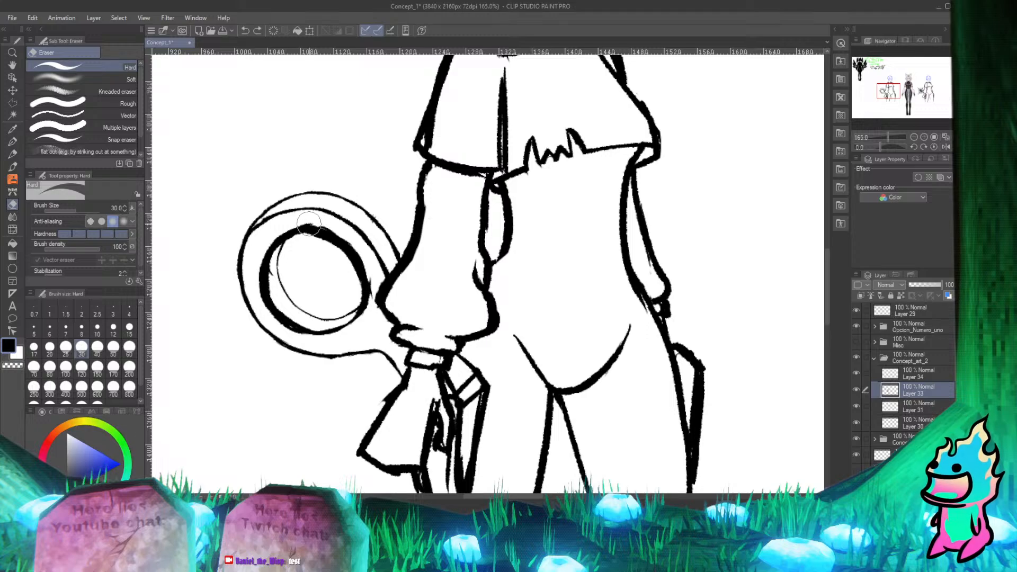
key("p")
Step: Trim the thickened inner circle of the ring back to a slimmer line on Layer 34 with the hard eraser
left_click(937, 374)
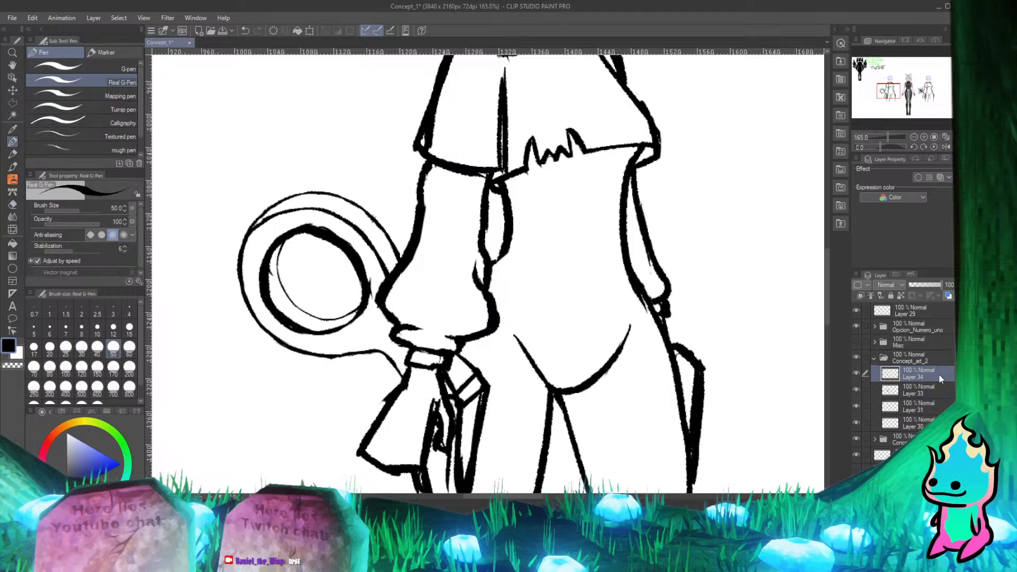
key("e")
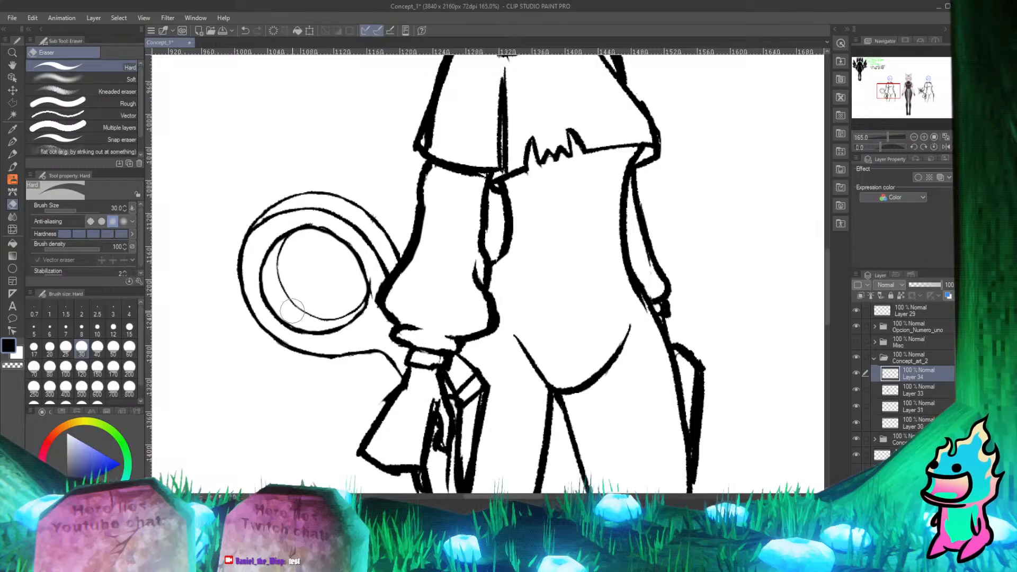
key("p")
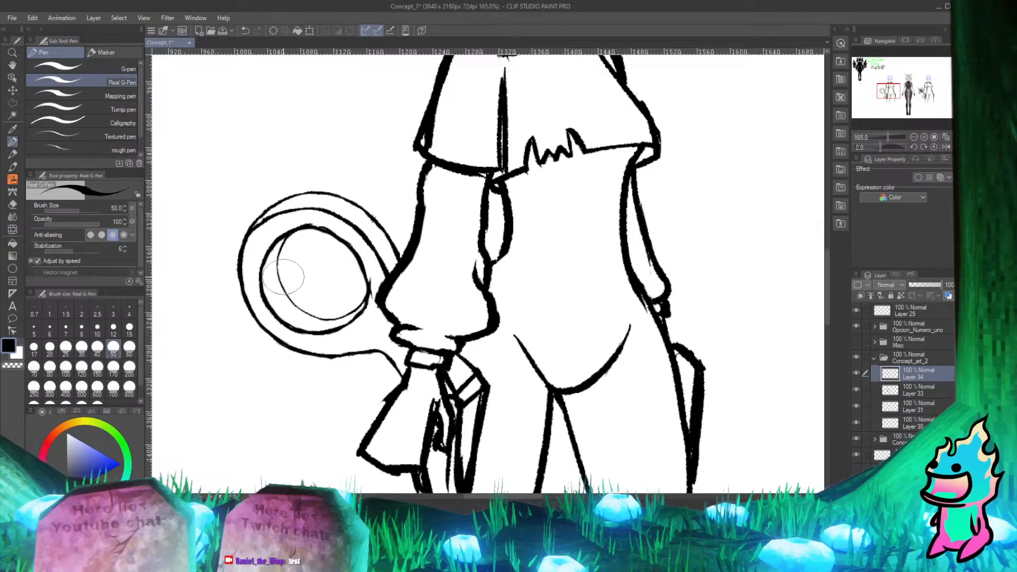
Step: Stroke the lower-left arc of the inner circle on Layer 33 and clean up the left arc with the eraser on Layer 34
left_click(923, 392)
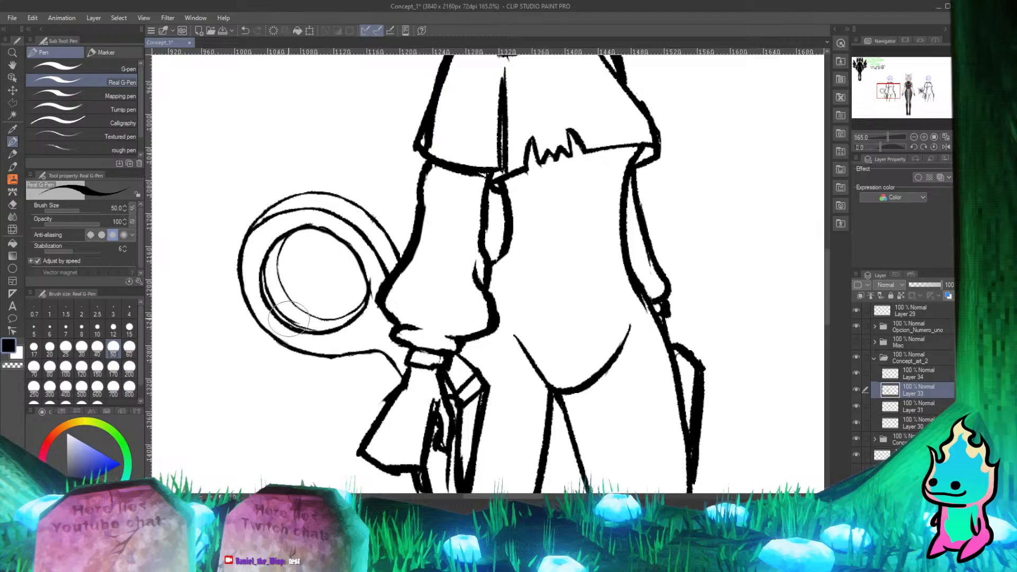
left_click_drag(289, 319, 322, 328)
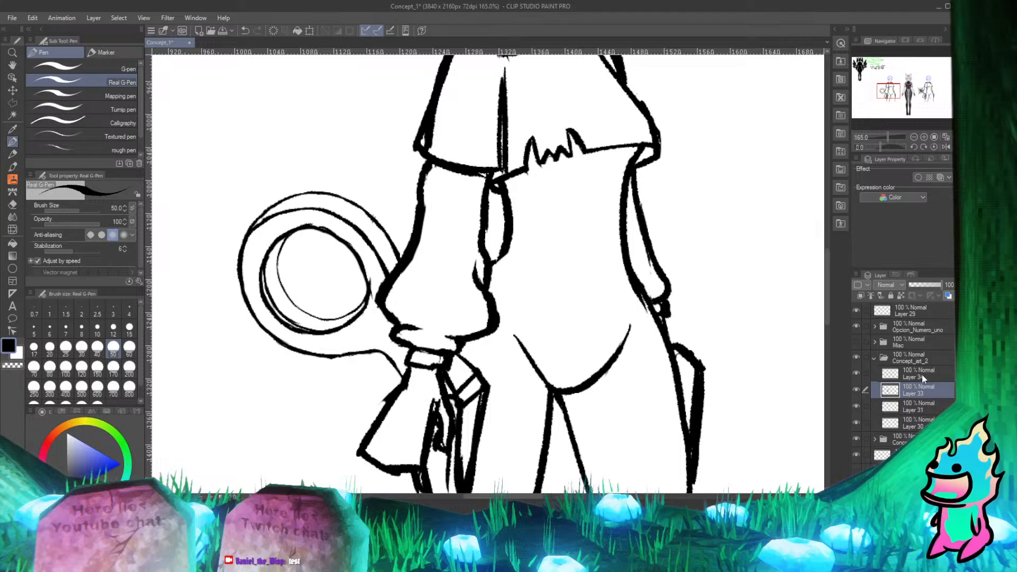
key("e")
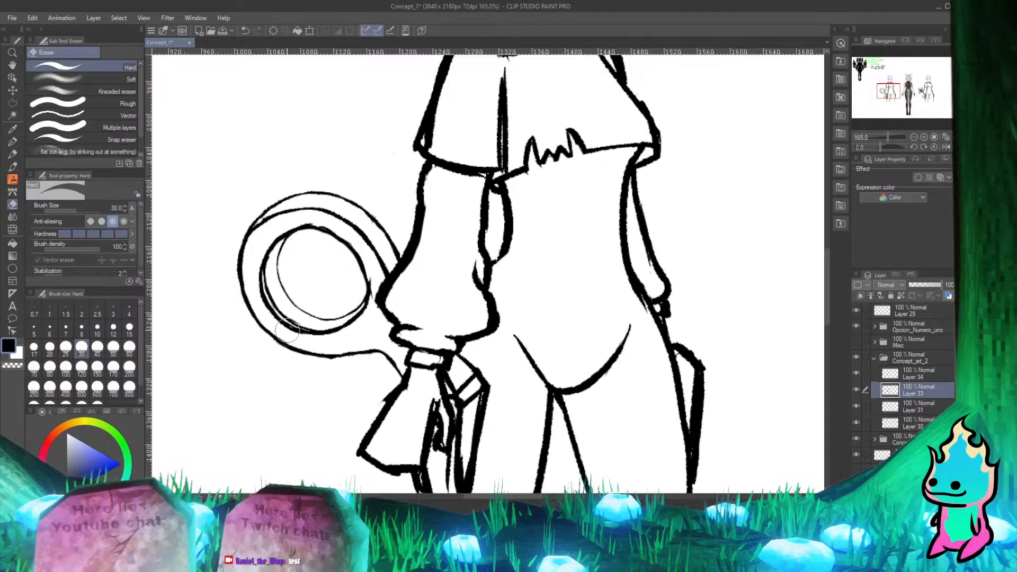
key("p")
left_click(923, 380)
key("e")
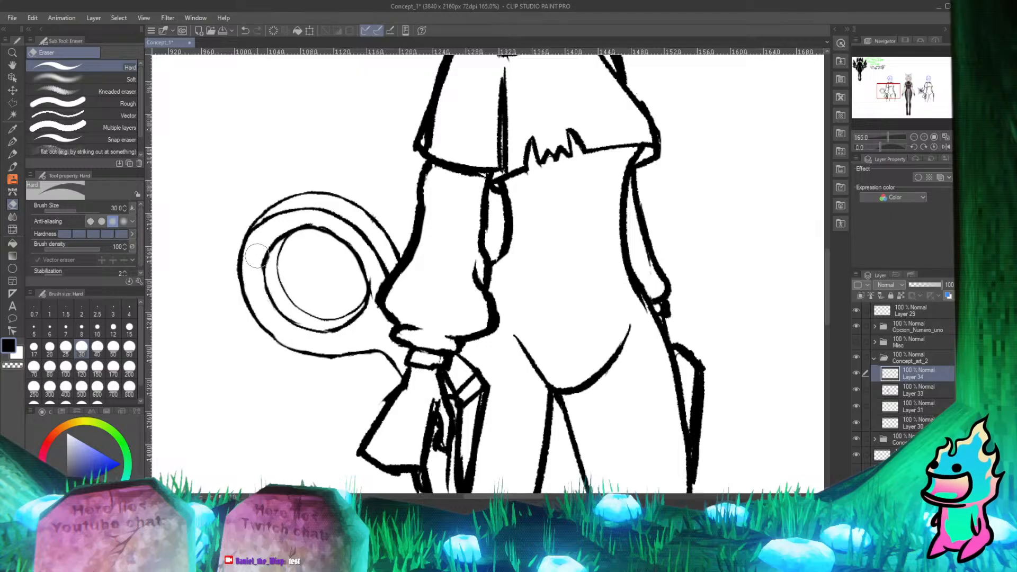
key("p")
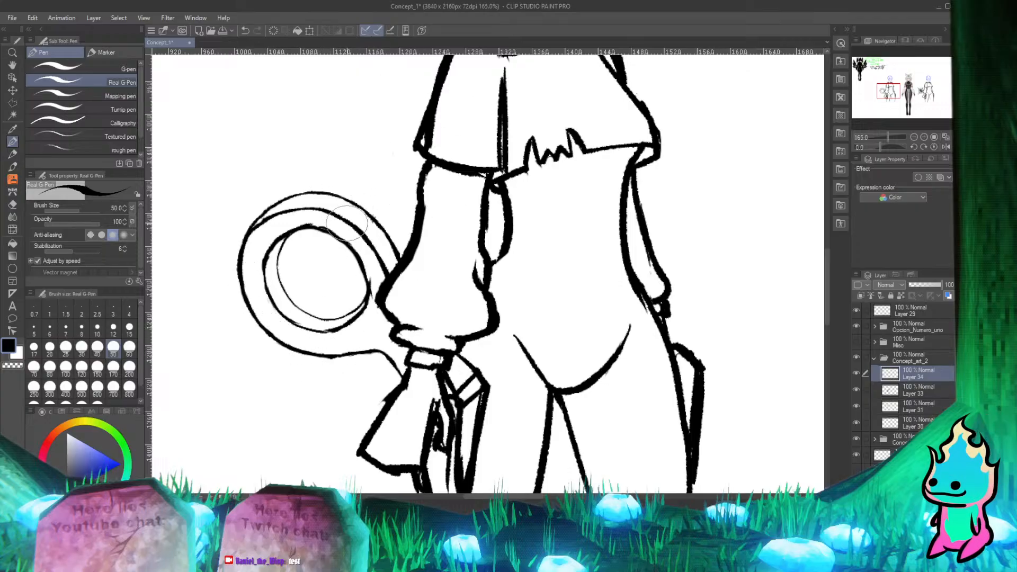
Step: Erase the stray spur between the inner circle and the sleeve, and reinforce the circle's right and lower arcs with the Real G-Pen
left_click_drag(294, 211, 257, 225)
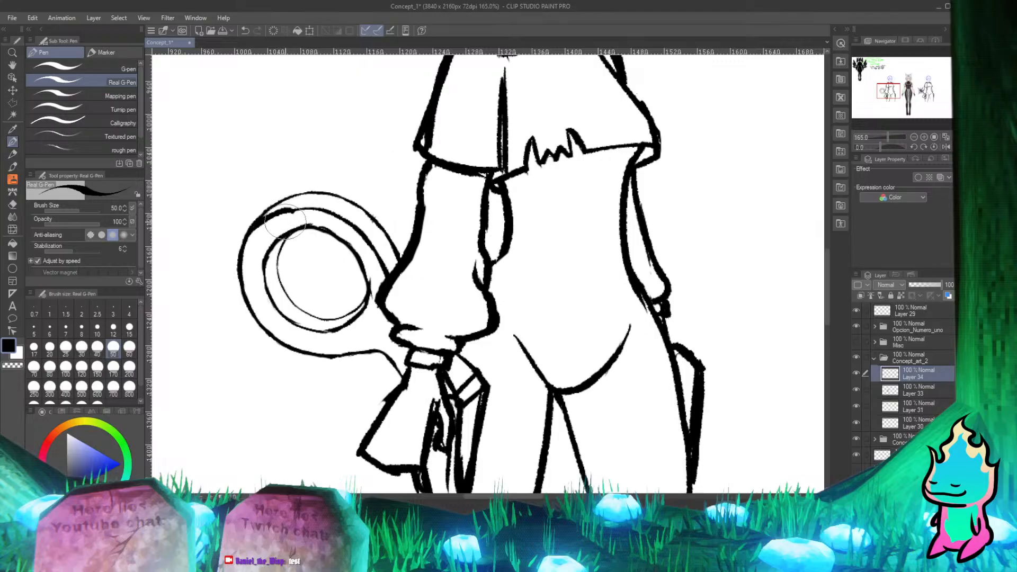
key("ctrl+z")
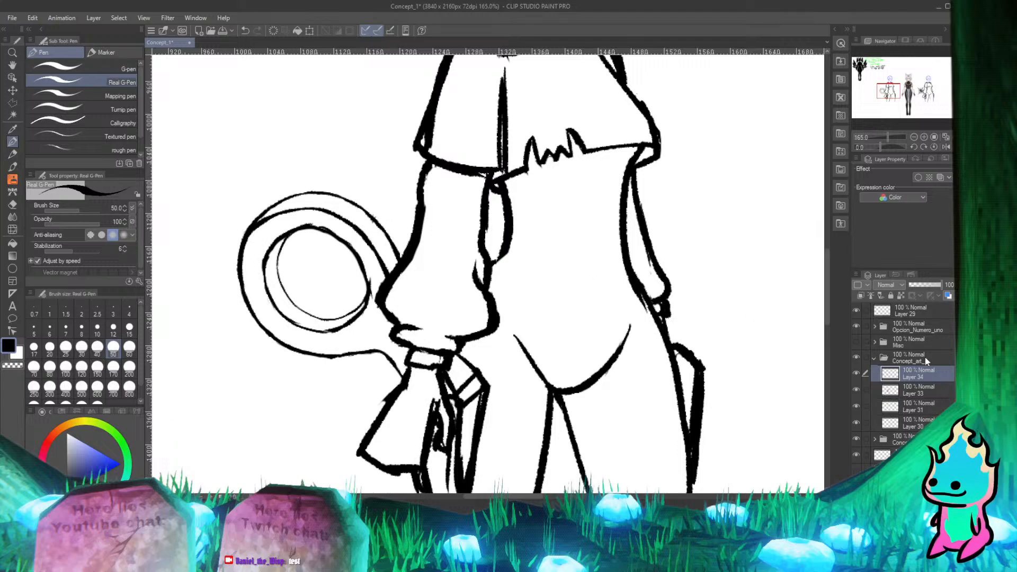
key("e")
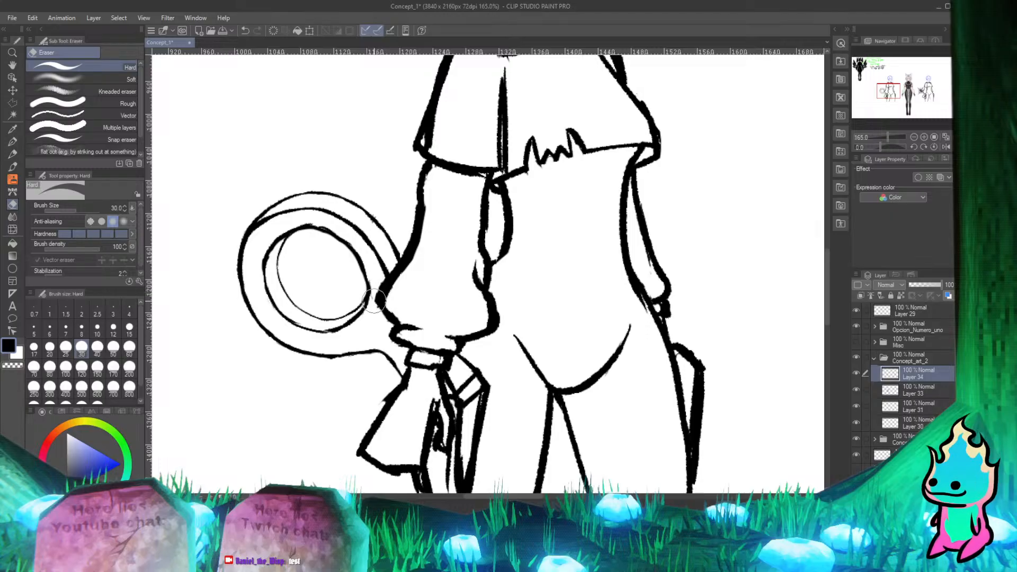
key("p")
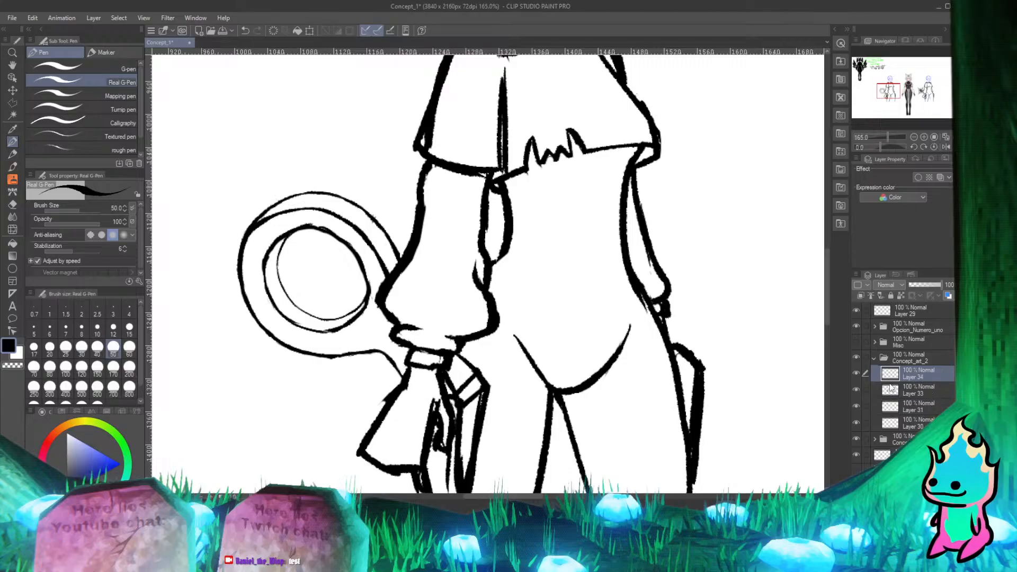
key("e")
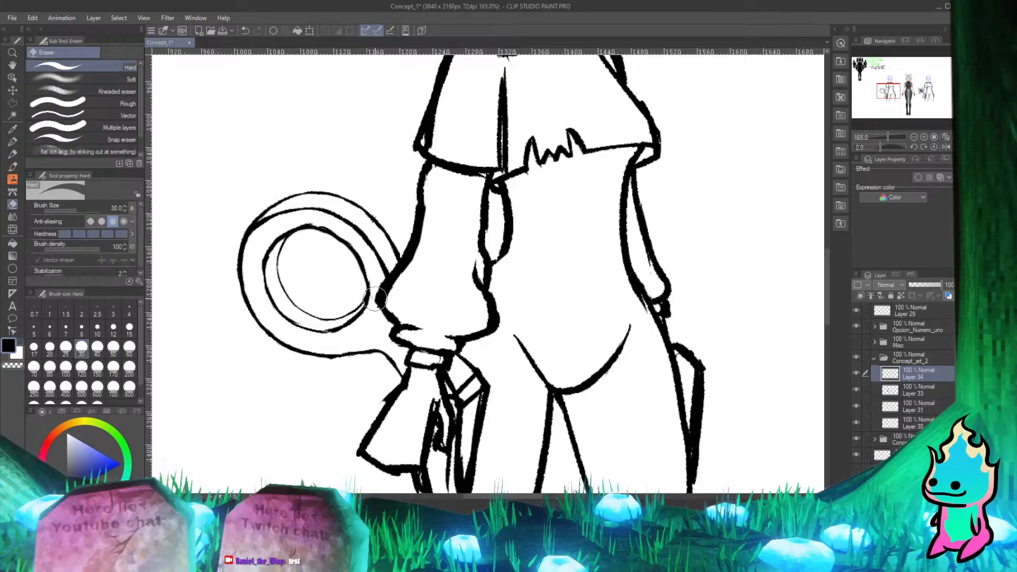
left_click_drag(374, 284, 374, 307)
key("p")
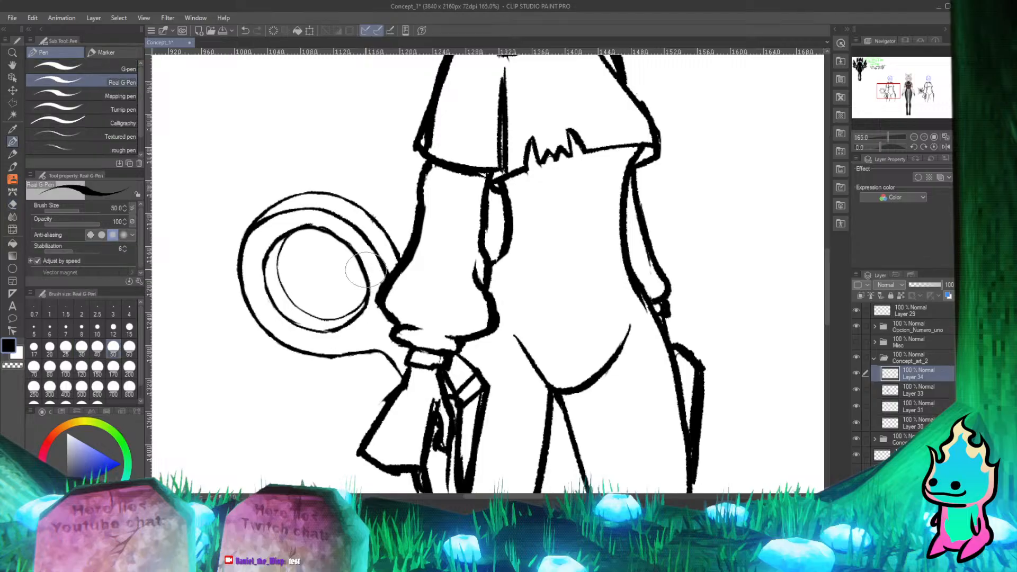
left_click_drag(322, 332, 340, 328)
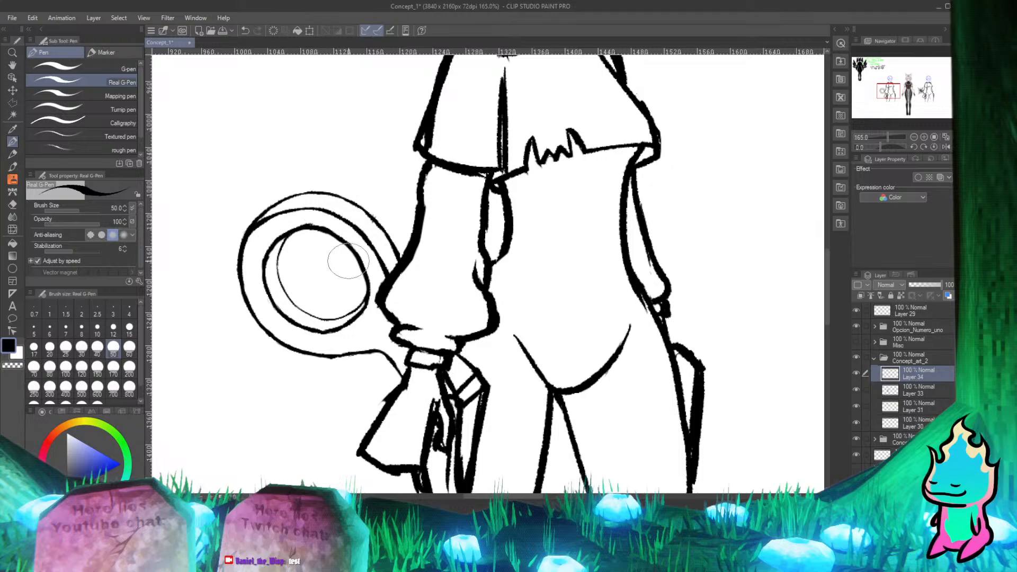
Step: Show the shaded base figure and wing blades beneath the linework again
scroll(349, 262, "down", 6)
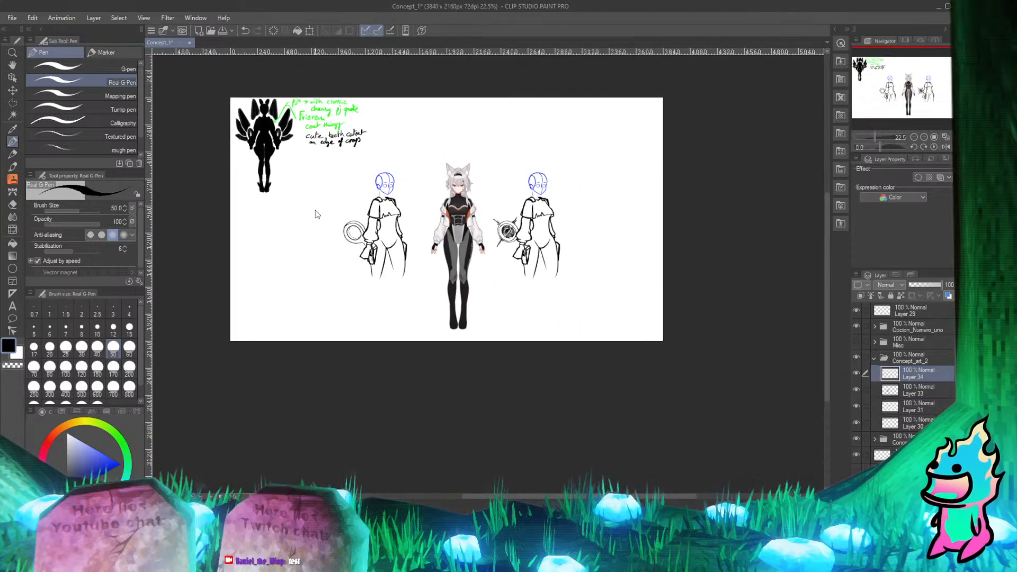
scroll(395, 240, "up", 6)
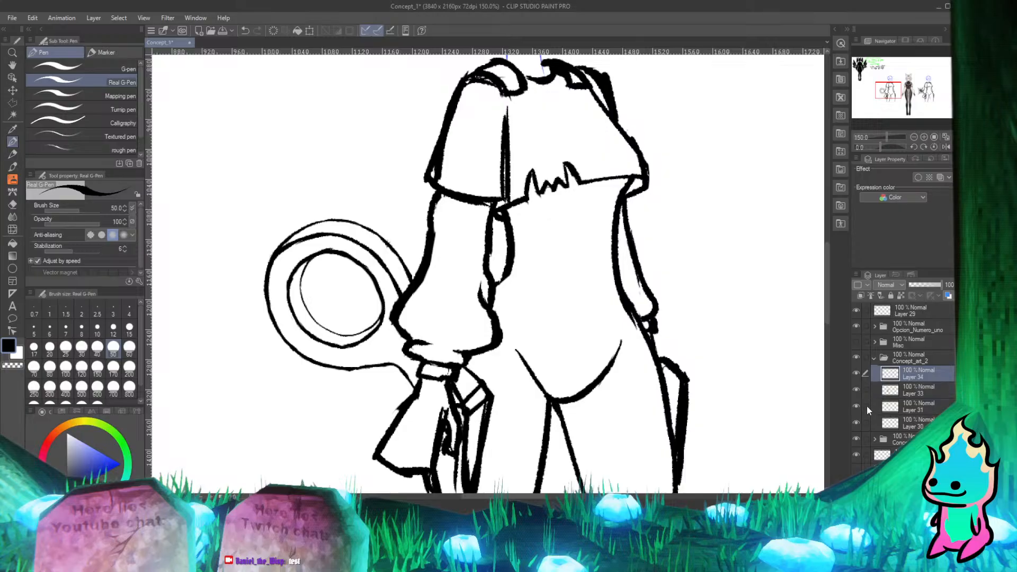
left_click(856, 471)
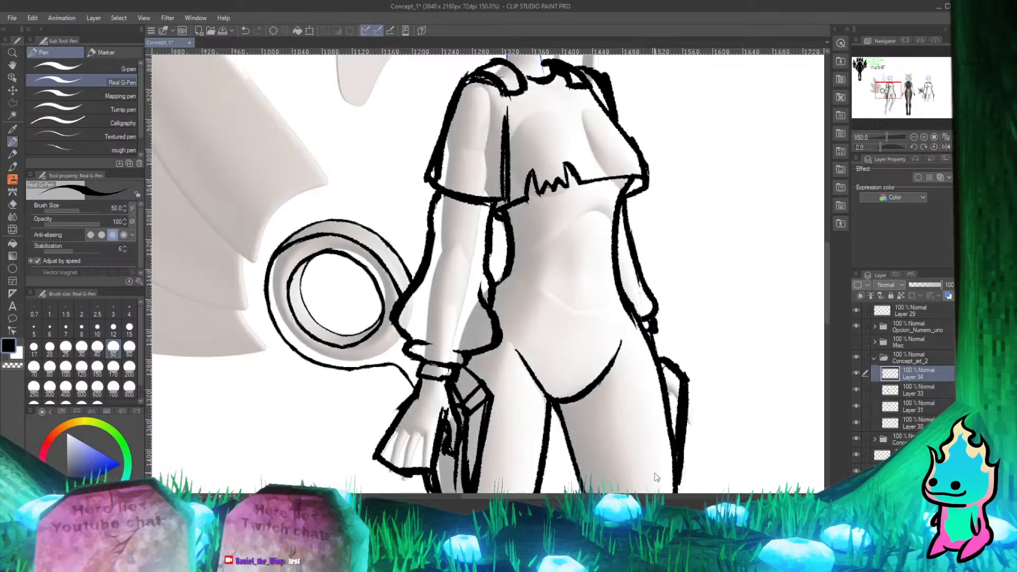
Step: Examine how the ring linework sits against the wing blades and base figure, comparing it with the silhouette notes and cat-eared reference
scroll(305, 233, "down", 4)
scroll(318, 223, "up", 3)
scroll(371, 265, "down", 4)
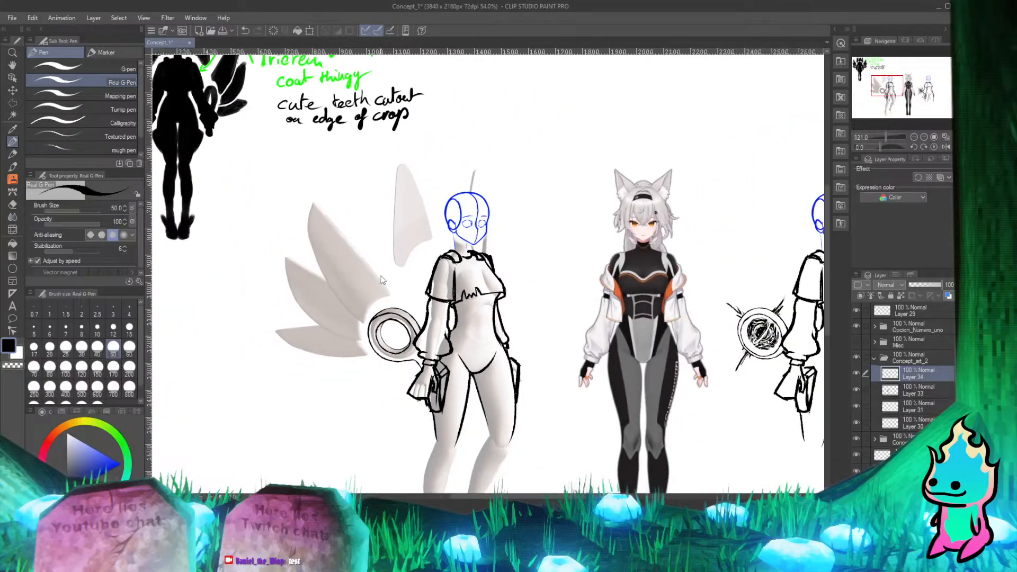
scroll(375, 254, "up", 1)
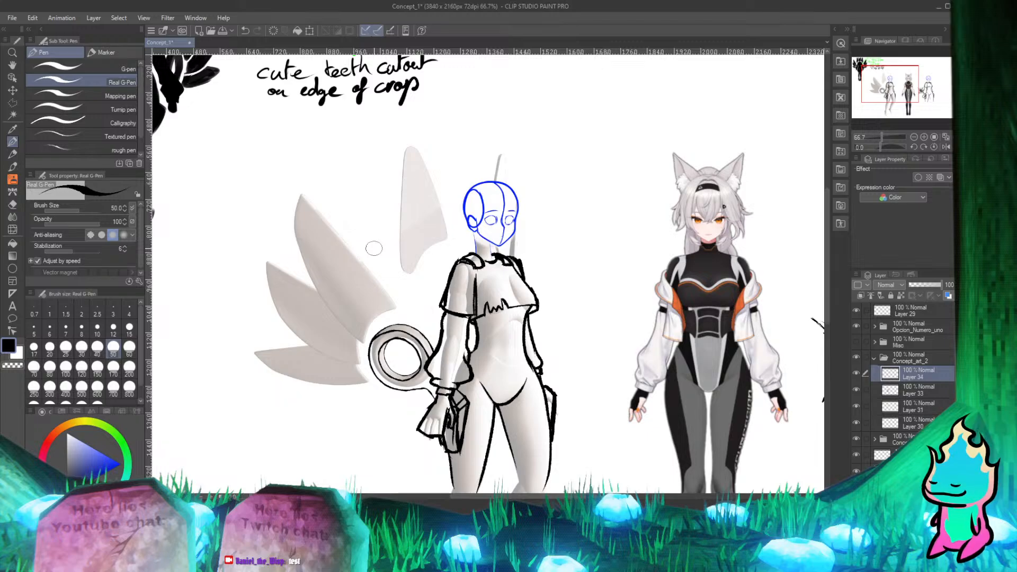
scroll(317, 354, "down", 5)
scroll(286, 310, "up", 1)
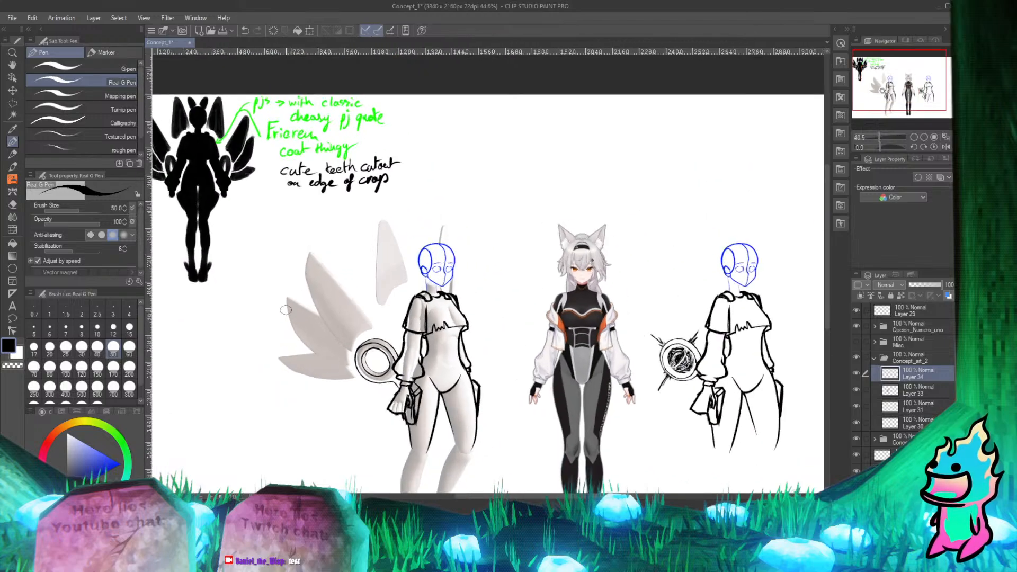
scroll(286, 310, "up", 3)
scroll(318, 329, "down", 2)
scroll(389, 350, "up", 4)
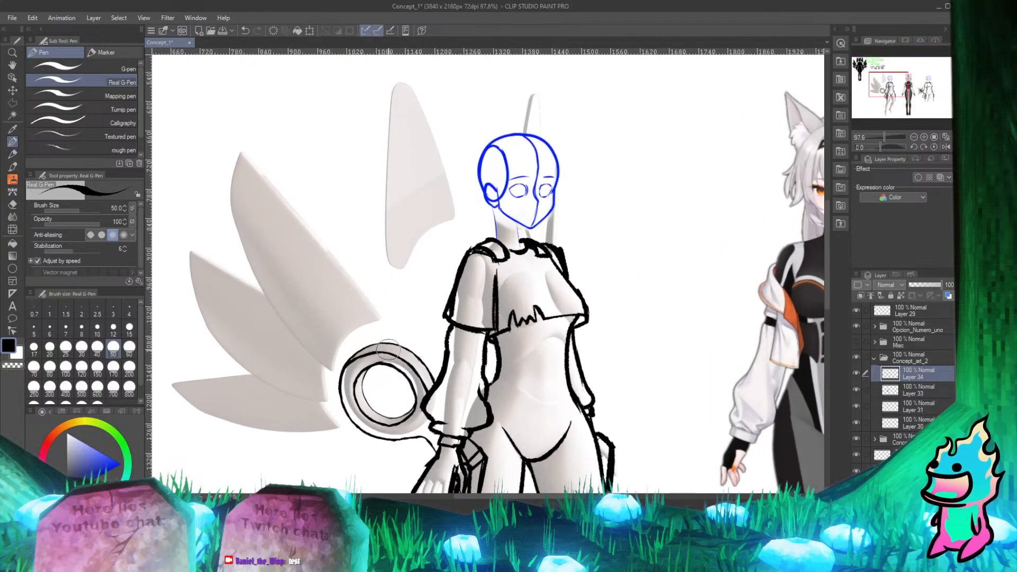
scroll(388, 349, "up", 2)
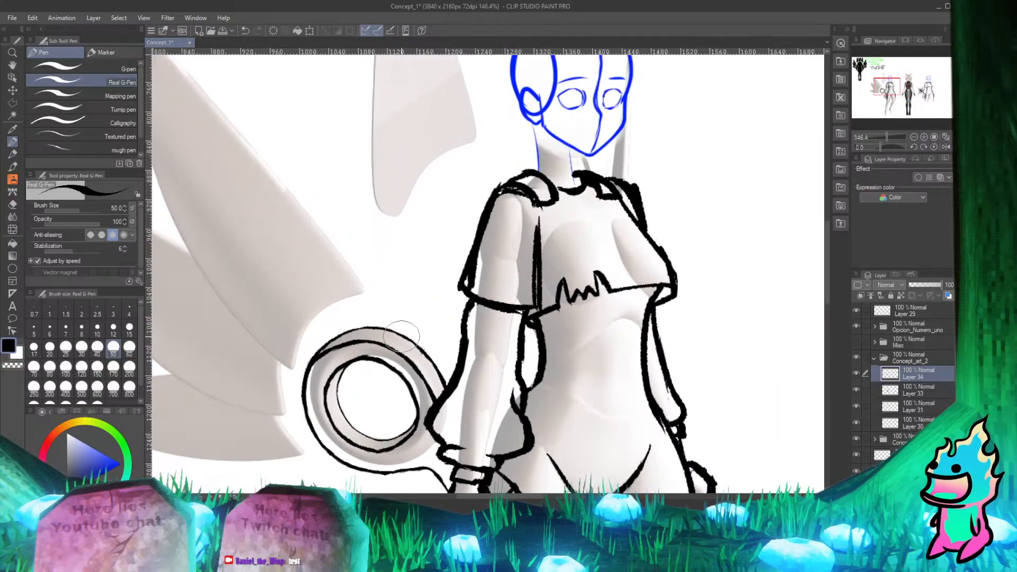
scroll(401, 336, "down", 4)
scroll(395, 355, "up", 2)
scroll(391, 366, "down", 1)
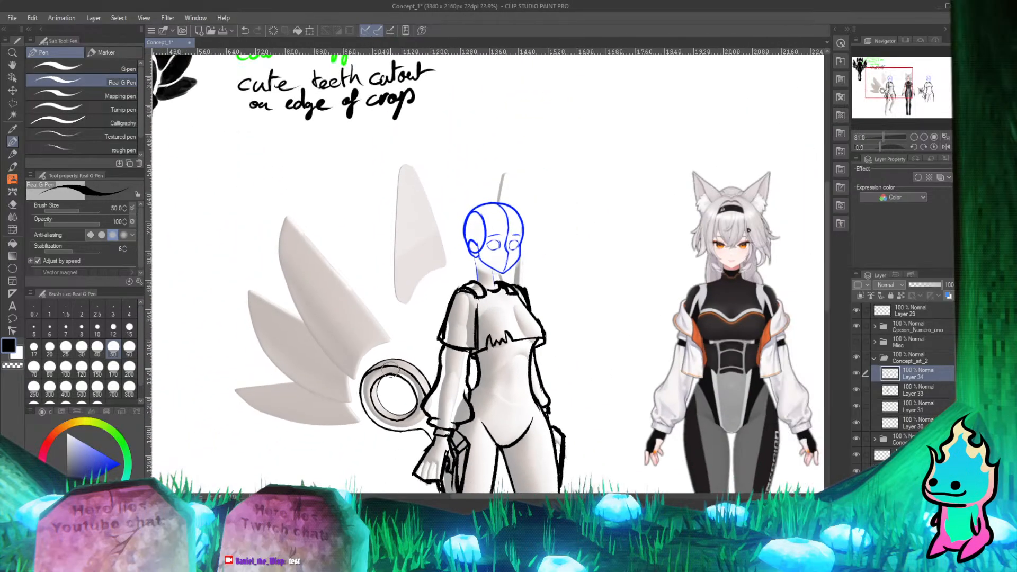
scroll(392, 369, "down", 2)
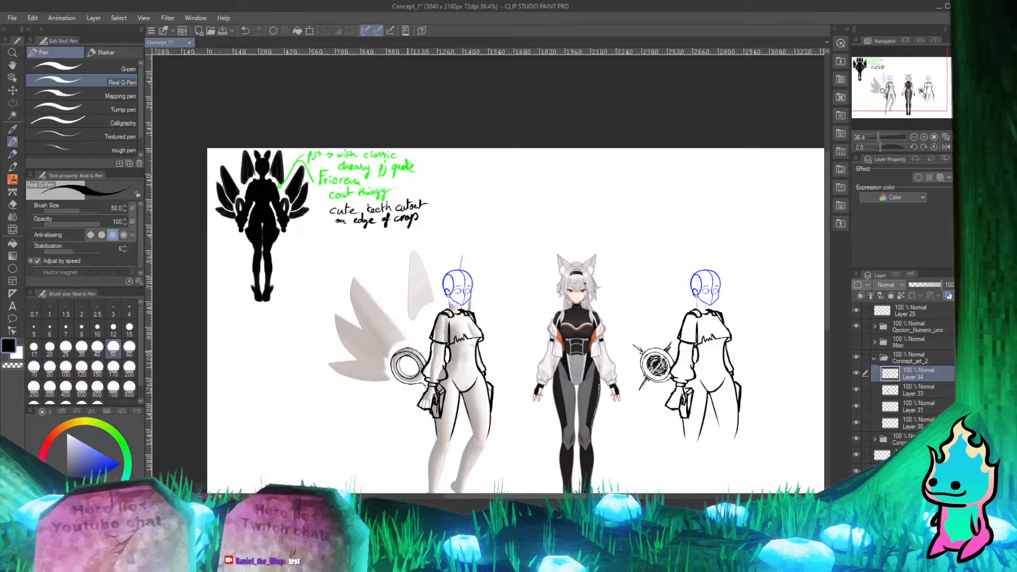
scroll(428, 374, "up", 3)
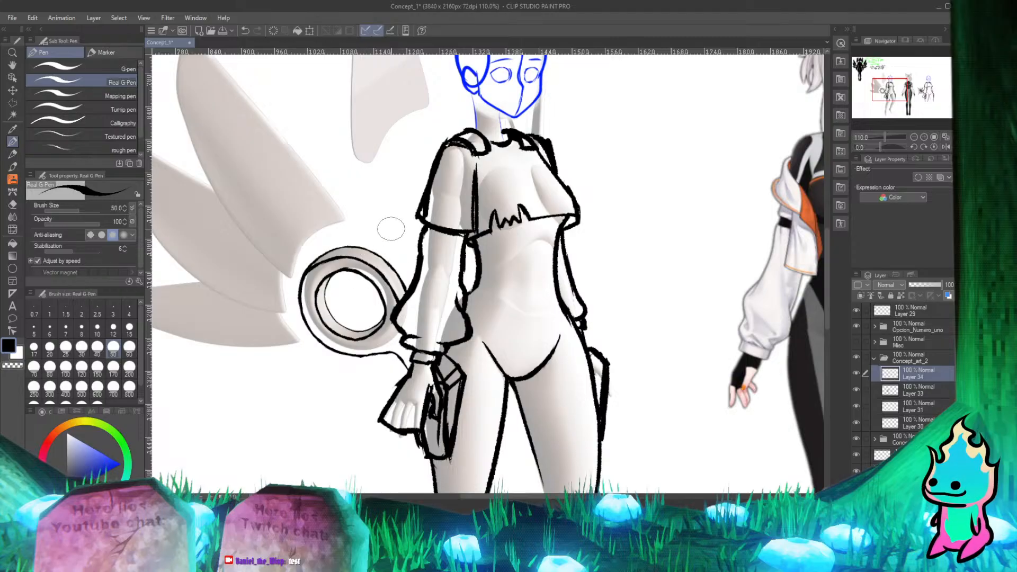
scroll(391, 229, "down", 12)
Step: Darken the lower end of the holster shape beside the hand with rough vertical Real G-Pen strokes, redoing the first ones
scroll(433, 324, "up", 14)
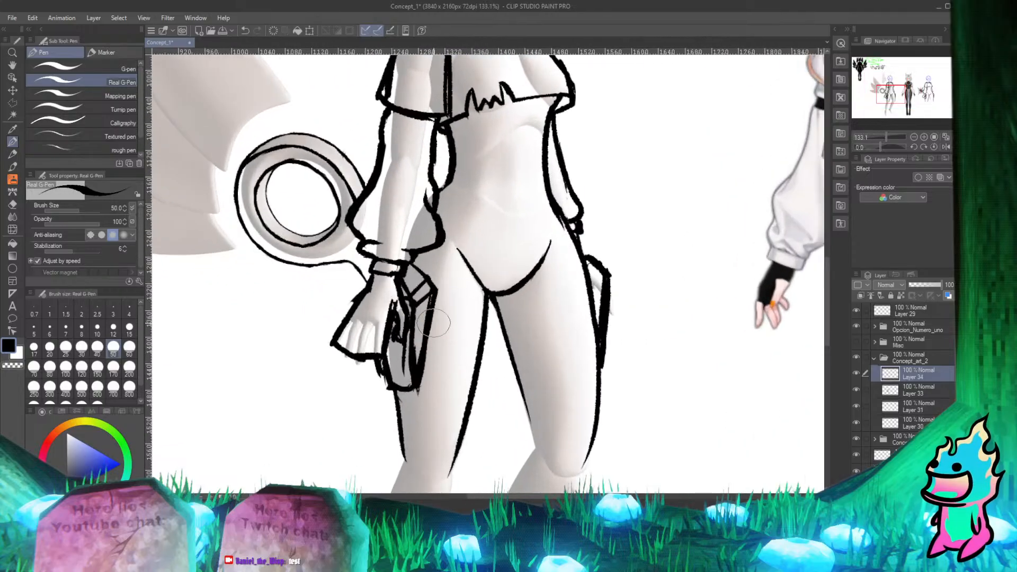
scroll(426, 356, "up", 4)
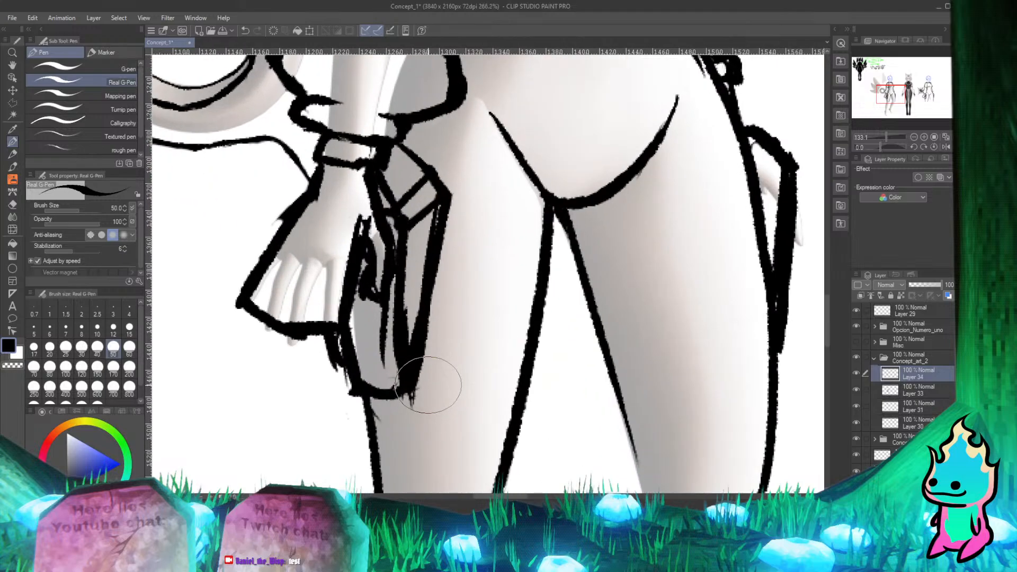
left_click_drag(372, 338, 383, 417)
mouse_move(377, 373)
left_mouse_down()
mouse_move(387, 419)
mouse_move(382, 354)
mouse_move(401, 398)
mouse_move(390, 355)
mouse_move(388, 410)
mouse_move(370, 357)
mouse_move(370, 405)
mouse_move(363, 392)
mouse_move(364, 357)
mouse_move(382, 418)
mouse_move(391, 356)
mouse_move(399, 416)
mouse_move(386, 380)
left_mouse_up()
key("ctrl+z")
key("ctrl+z")
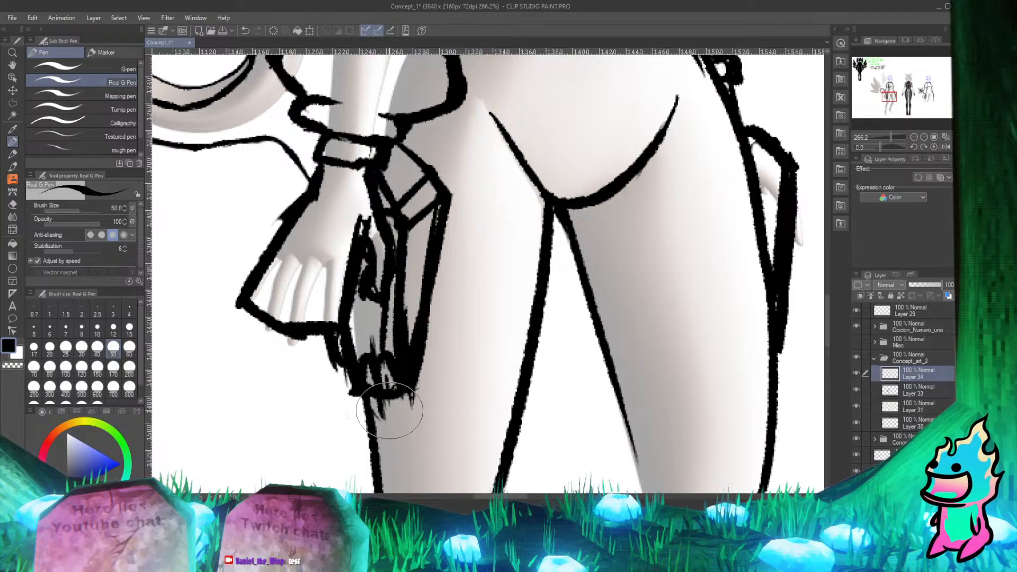
left_click_drag(384, 317, 387, 393)
mouse_move(394, 265)
left_mouse_down()
mouse_move(392, 347)
mouse_move(409, 403)
mouse_move(395, 405)
left_mouse_up()
key("e")
key("p")
scroll(397, 399, "down", 3)
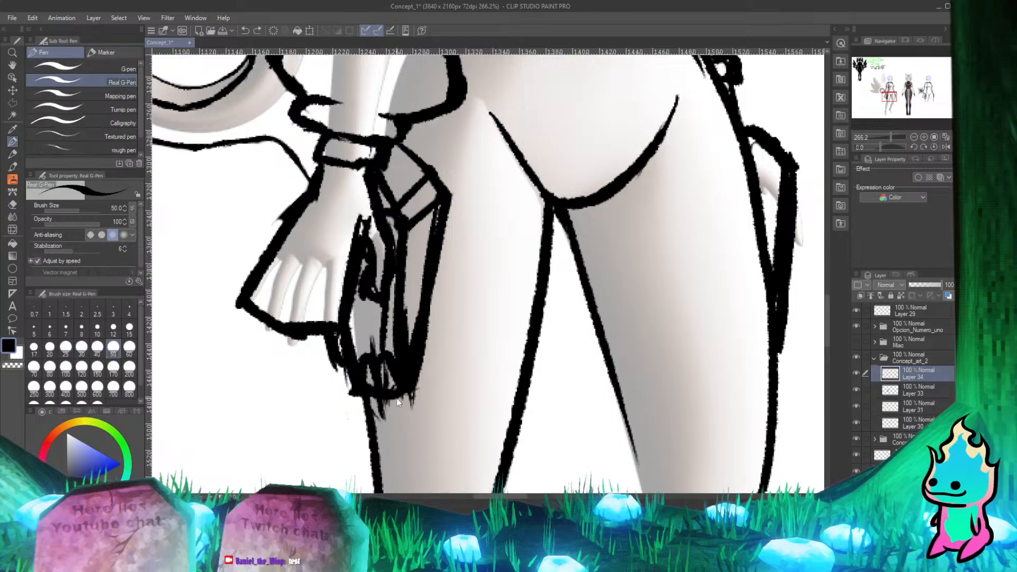
scroll(509, 297, "down", 4)
scroll(508, 298, "up", 3)
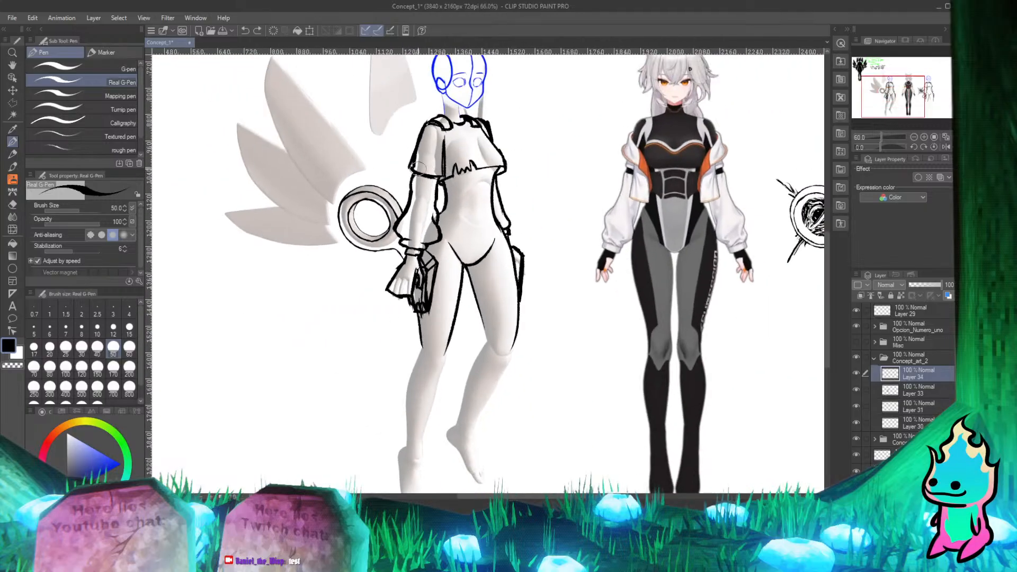
scroll(432, 301, "down", 1)
scroll(433, 301, "up", 2)
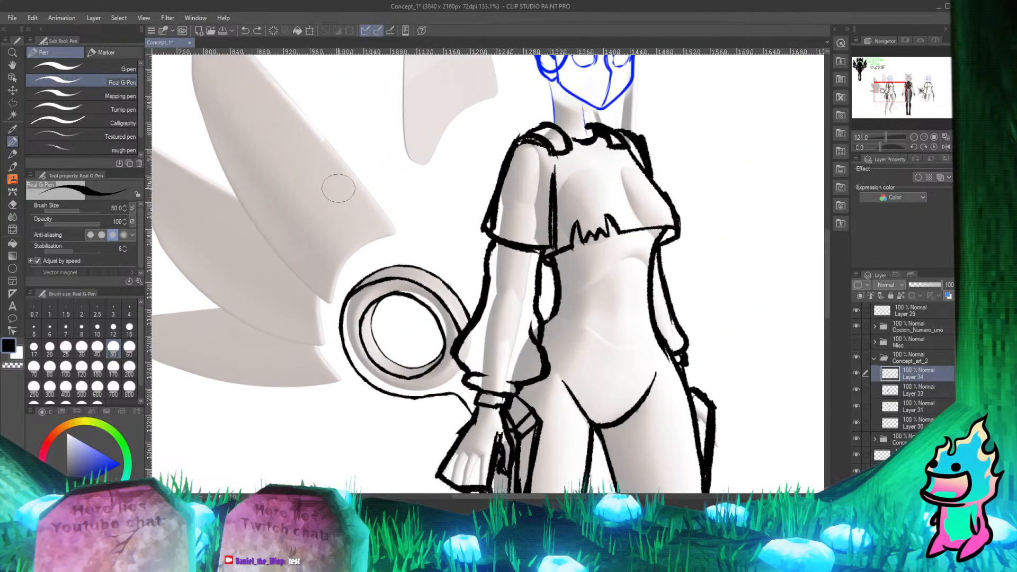
Step: Examine the wing blades, ring joint and body linework over the shaded base from close up and at full-figure scale
scroll(432, 301, "down", 3)
scroll(497, 277, "up", 4)
scroll(497, 277, "down", 2)
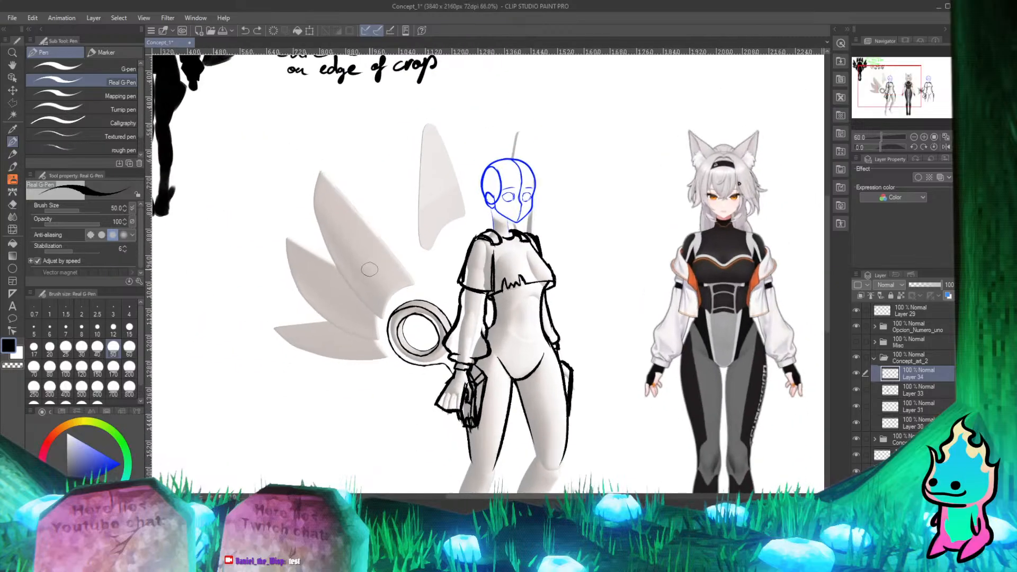
scroll(497, 276, "up", 1)
scroll(493, 318, "down", 2)
scroll(491, 374, "up", 1)
scroll(492, 374, "up", 2)
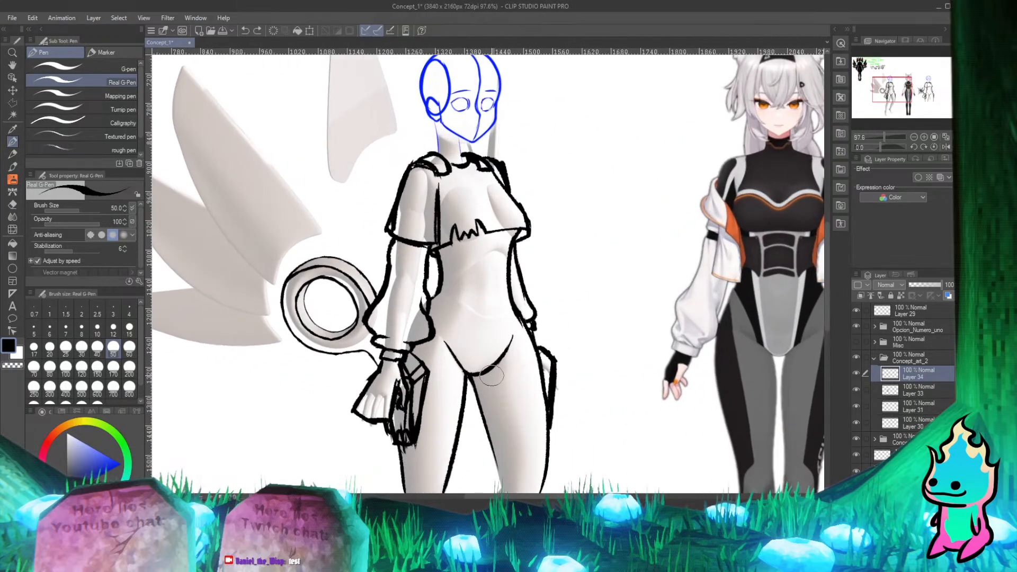
scroll(473, 290, "down", 1)
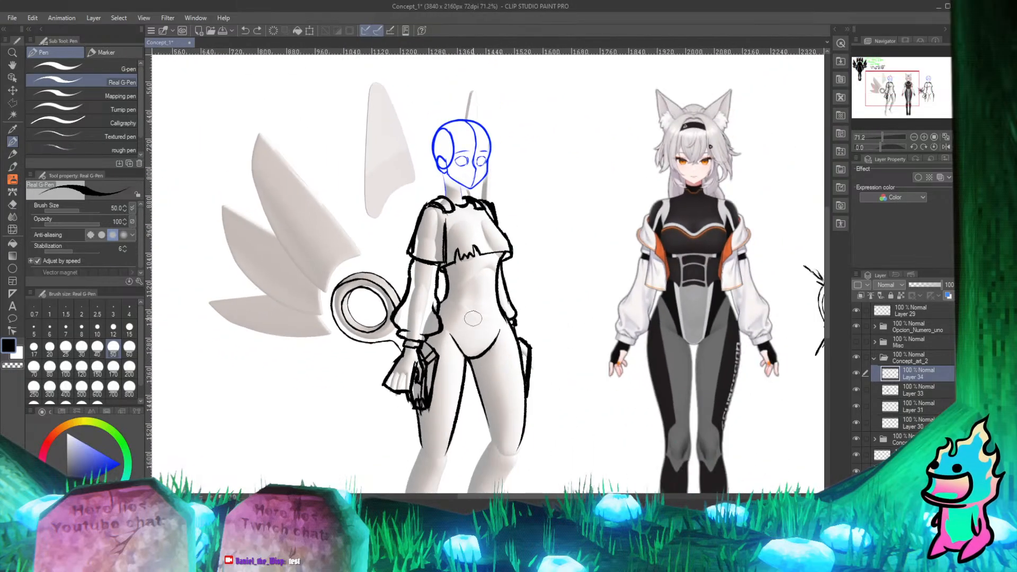
scroll(475, 319, "down", 1)
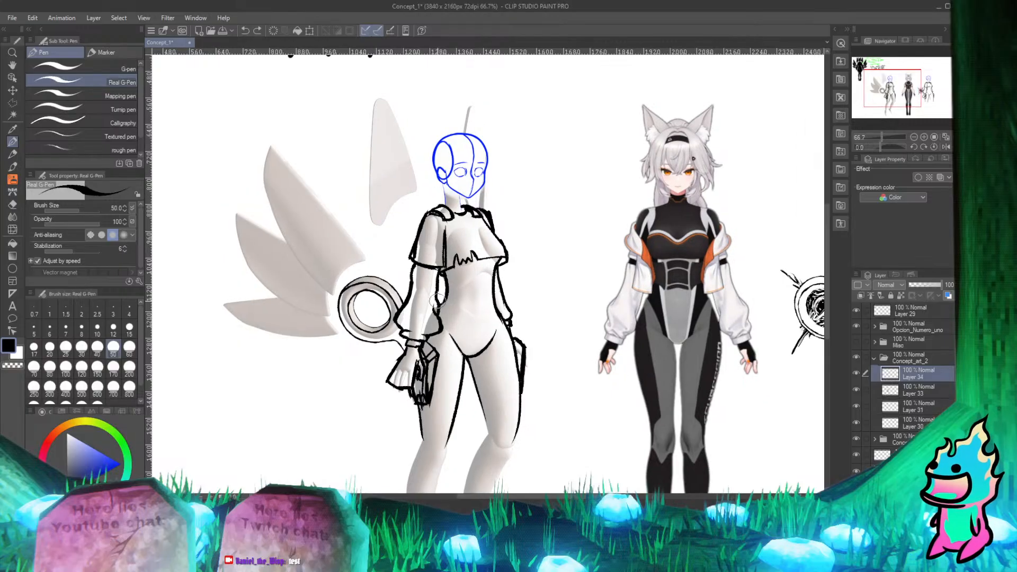
scroll(475, 320, "up", 3)
scroll(371, 265, "down", 3)
scroll(304, 229, "up", 1)
scroll(305, 229, "down", 2)
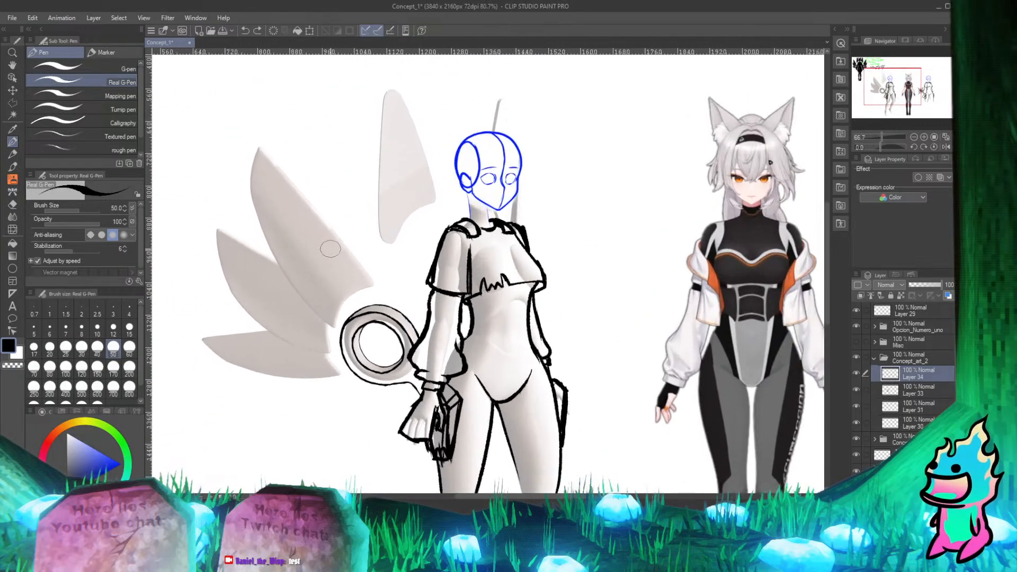
scroll(331, 249, "up", 1)
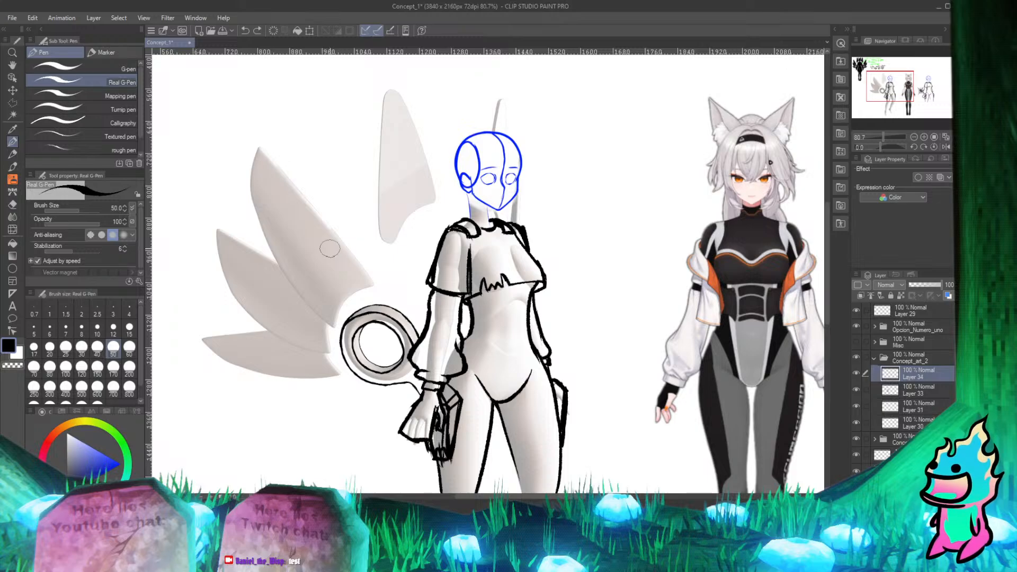
scroll(361, 261, "down", 1)
scroll(361, 260, "down", 2)
scroll(272, 263, "up", 2)
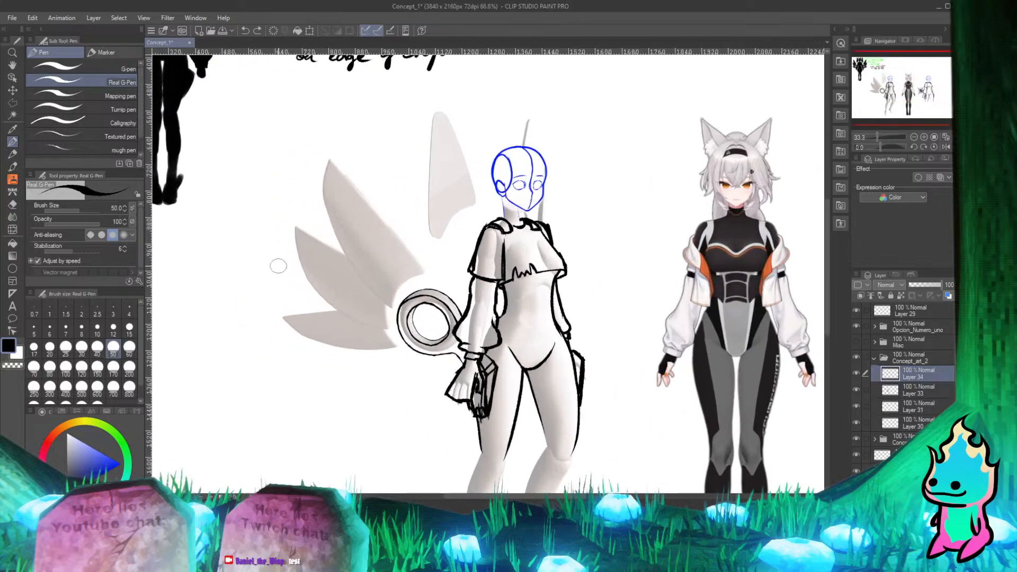
scroll(480, 236, "down", 1)
scroll(355, 279, "up", 3)
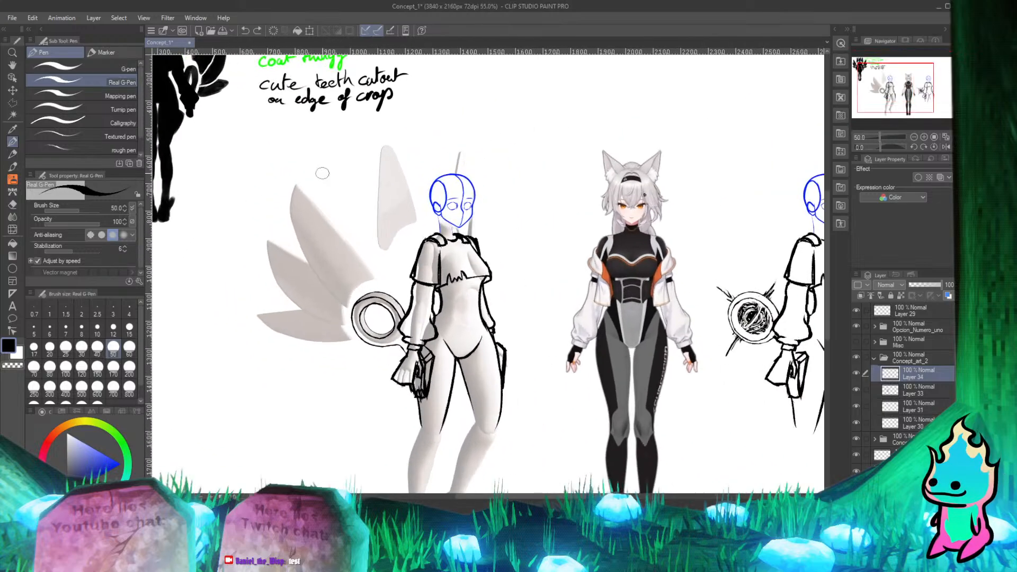
scroll(355, 279, "up", 2)
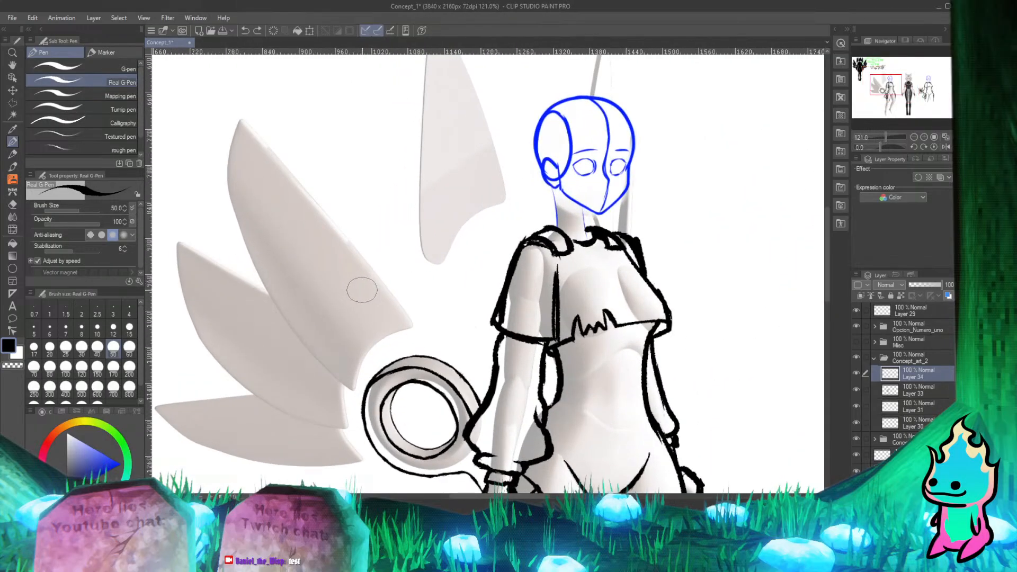
scroll(381, 304, "down", 5)
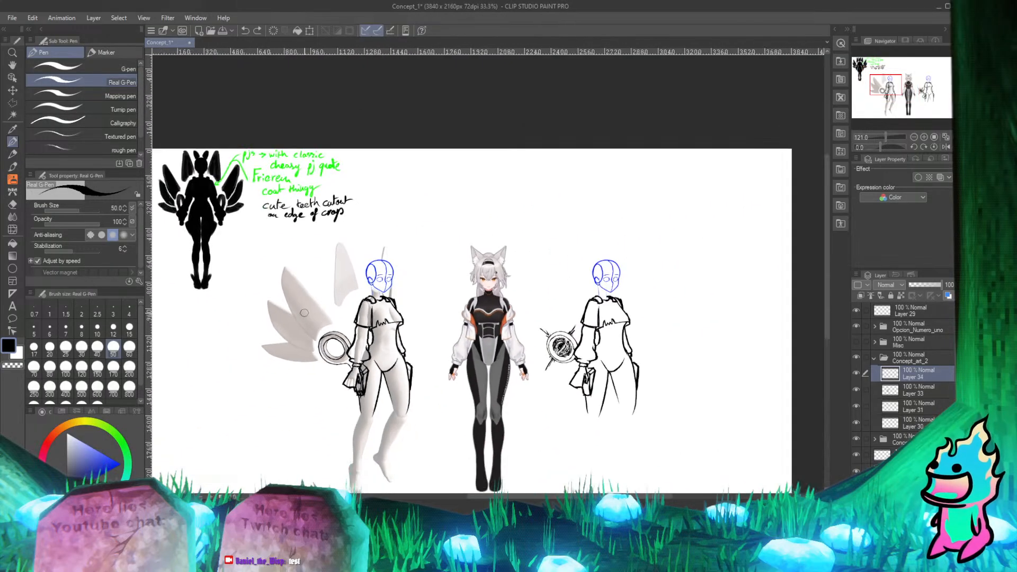
Step: Try rough, thin Real G-Pen strokes, near-vertical with a connecting diagonal, in the blank area above the cat-eared reference
scroll(399, 259, "up", 2)
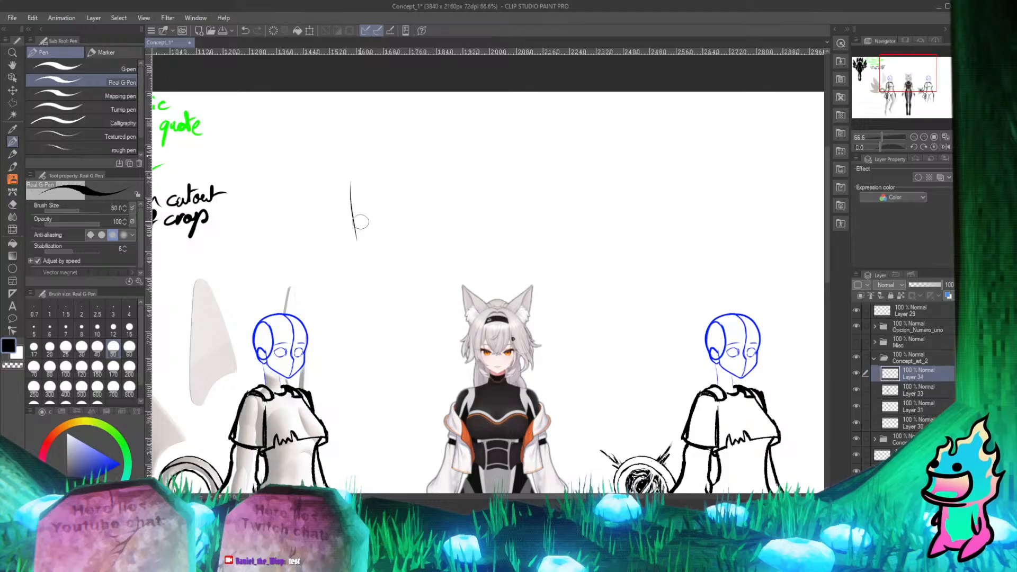
left_click_drag(440, 188, 448, 270)
left_click_drag(550, 121, 548, 203)
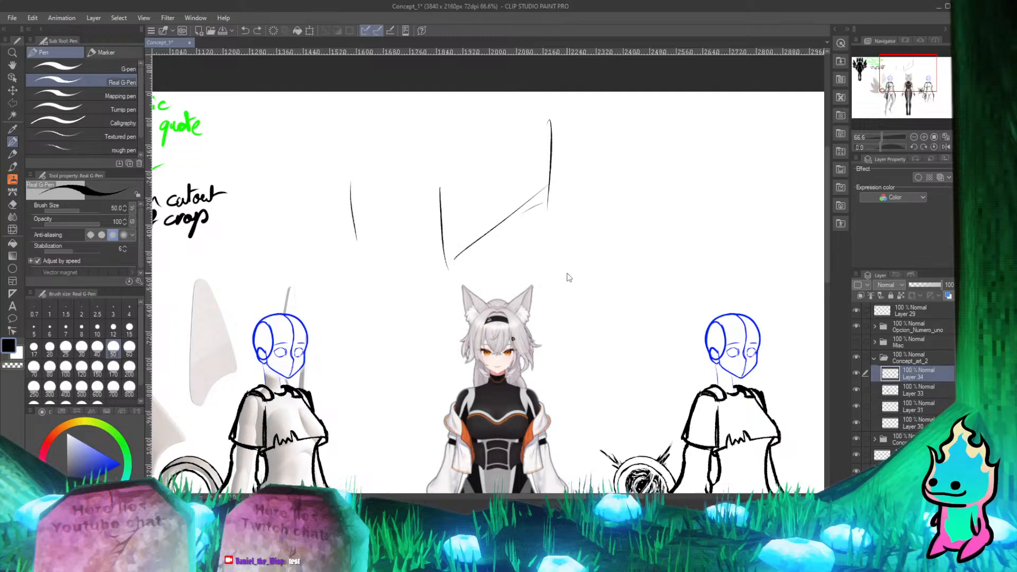
Step: Compare the whole figure, including the legs and wings, with the silhouette notes, the cat-eared reference and the bare linework copy
scroll(516, 223, "down", 3)
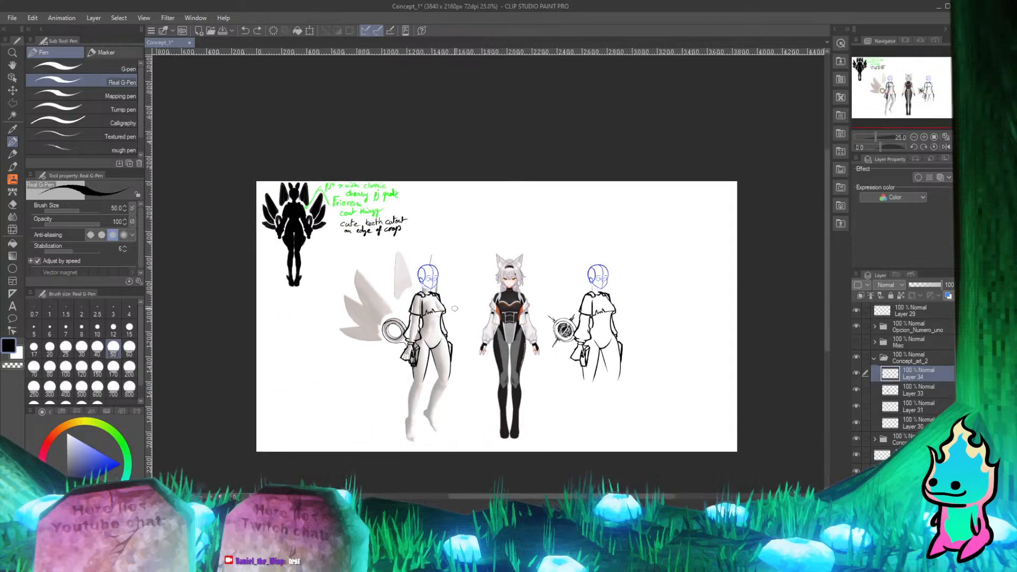
scroll(404, 381, "up", 4)
scroll(427, 312, "down", 3)
scroll(430, 314, "up", 3)
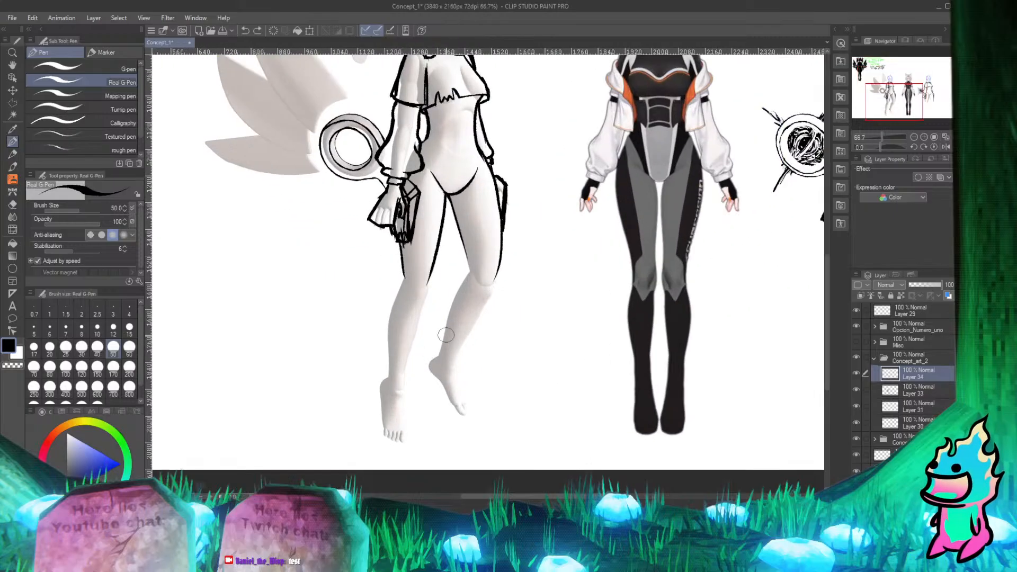
scroll(450, 345, "down", 3)
scroll(477, 381, "up", 3)
scroll(490, 418, "down", 1)
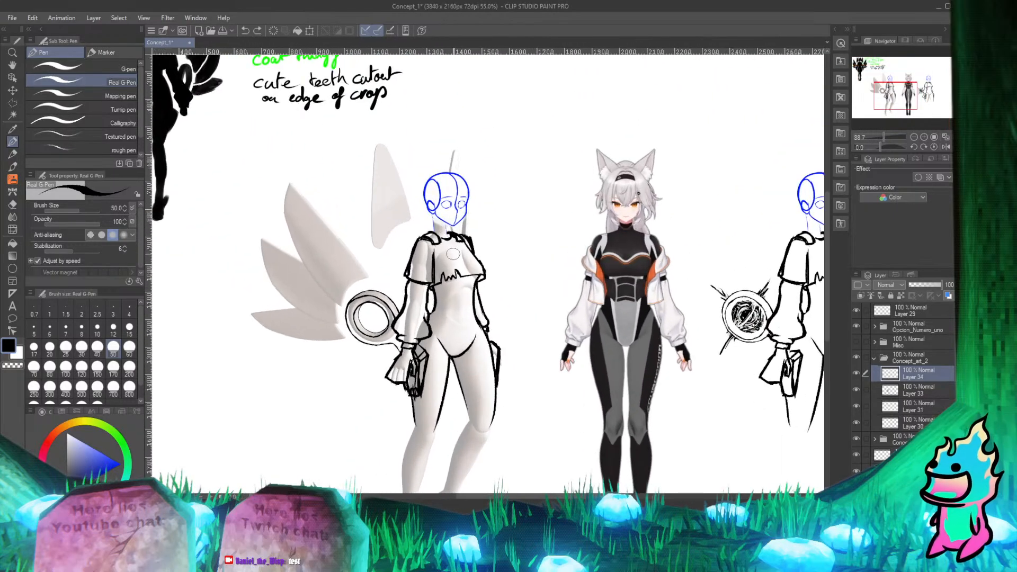
scroll(461, 297, "down", 1)
scroll(431, 173, "up", 2)
scroll(430, 172, "down", 2)
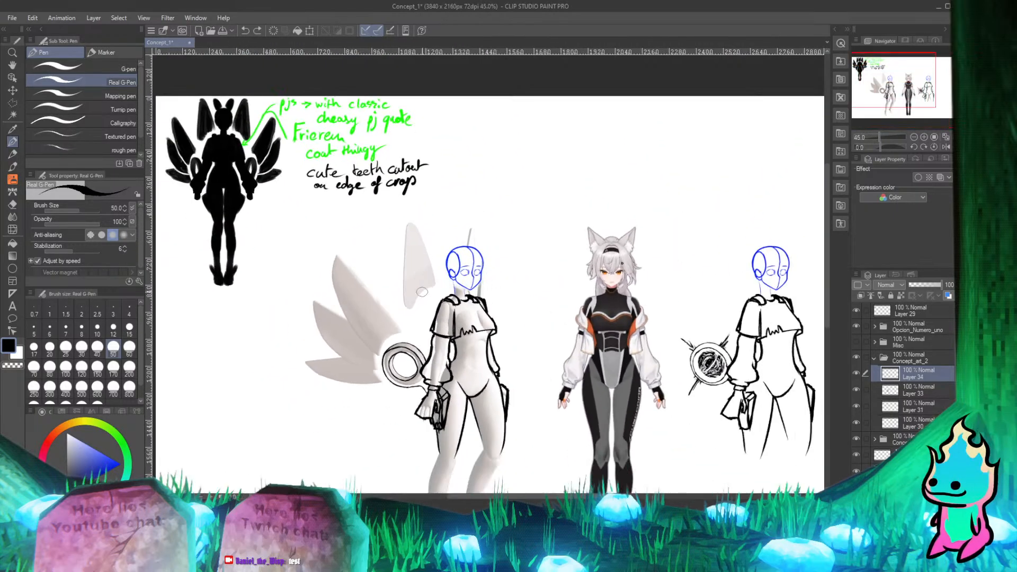
scroll(371, 239, "up", 1)
scroll(339, 255, "up", 1)
scroll(318, 258, "down", 1)
scroll(319, 258, "up", 3)
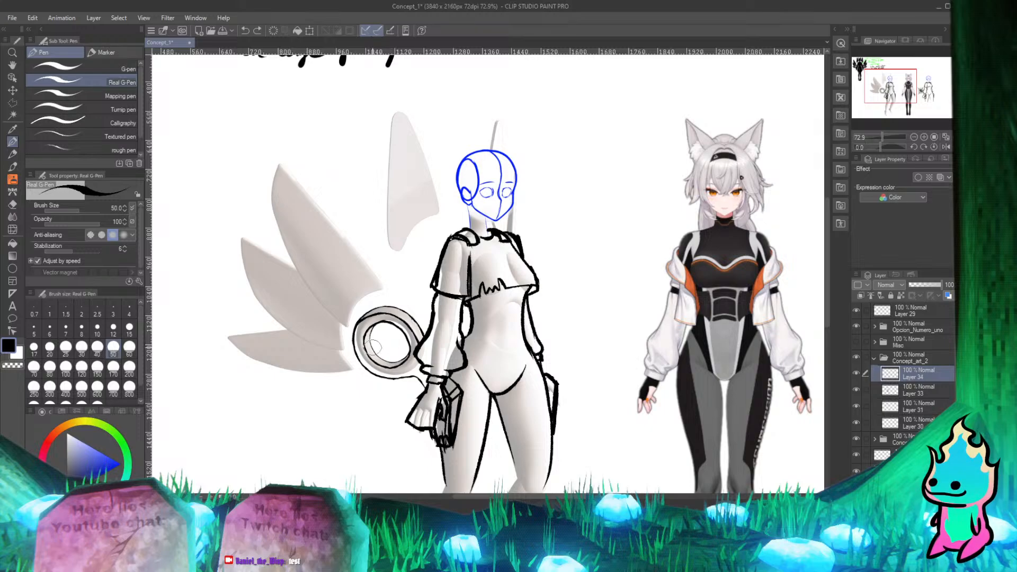
Step: Switch to the reference board and look over its outfit, slender-figure and mech-pilot image groups
key("alt+Tab")
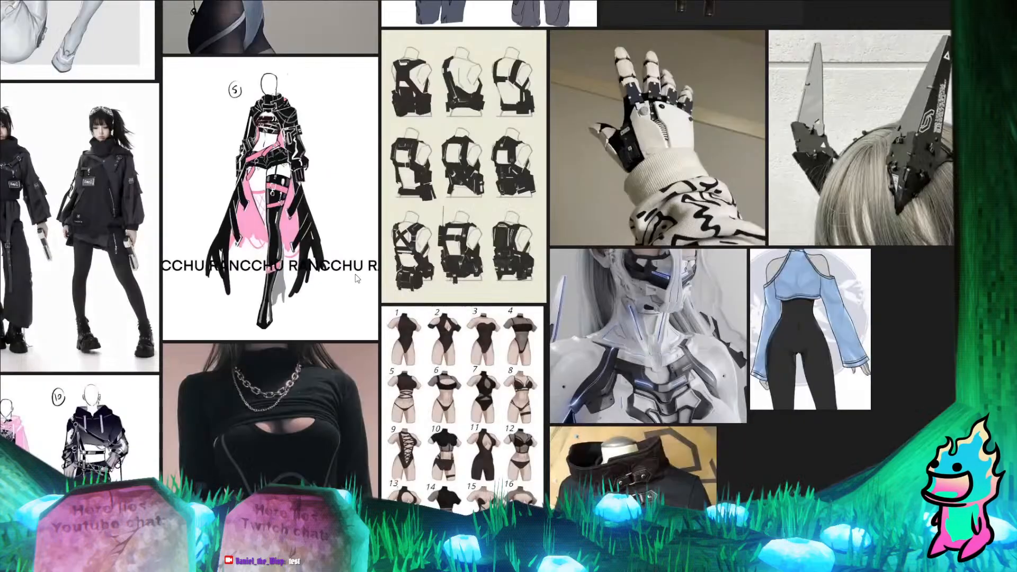
scroll(644, 326, "down", 5)
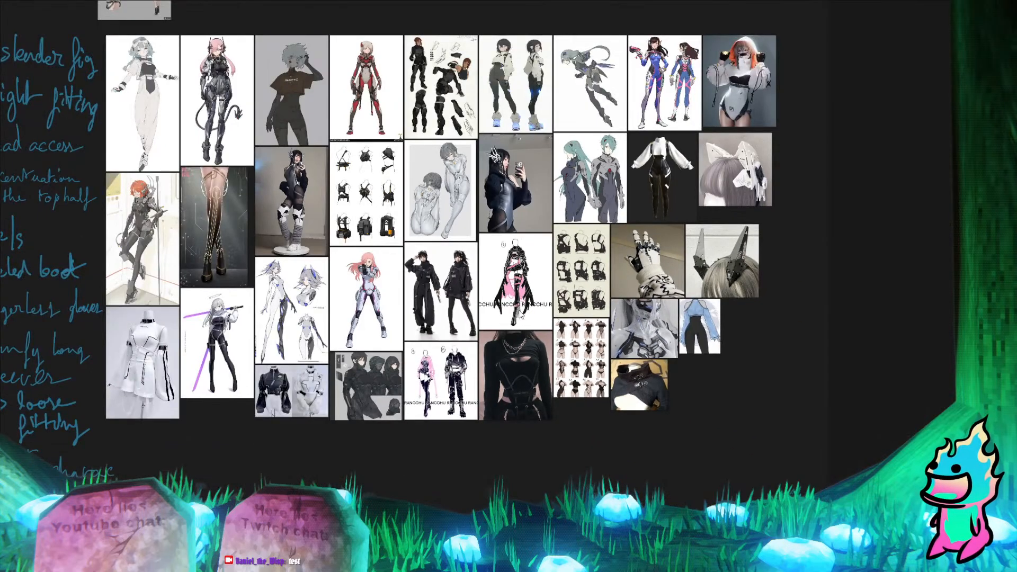
scroll(524, 318, "down", 3)
scroll(262, 254, "up", 3)
scroll(418, 303, "down", 4)
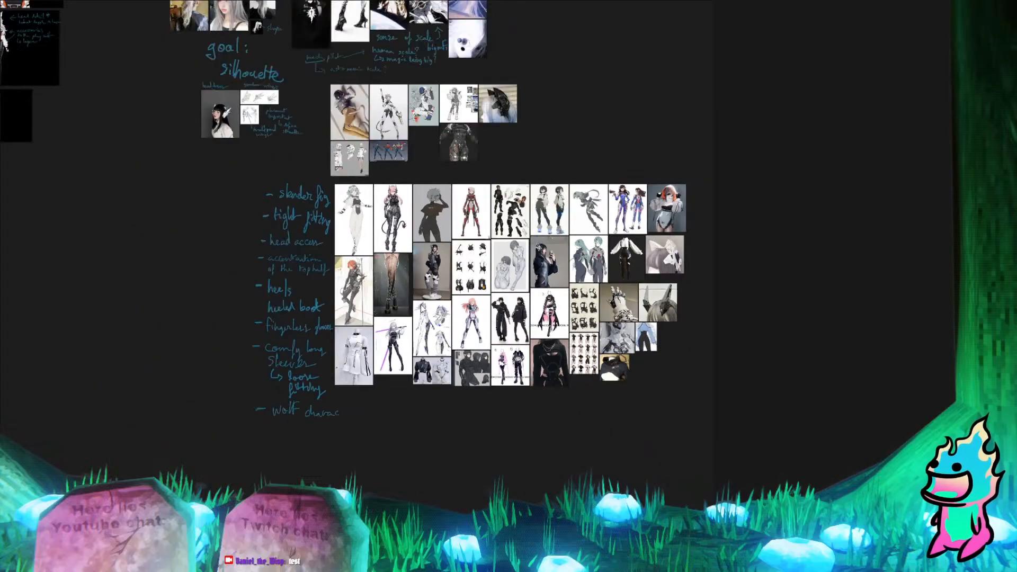
scroll(363, 113, "up", 5)
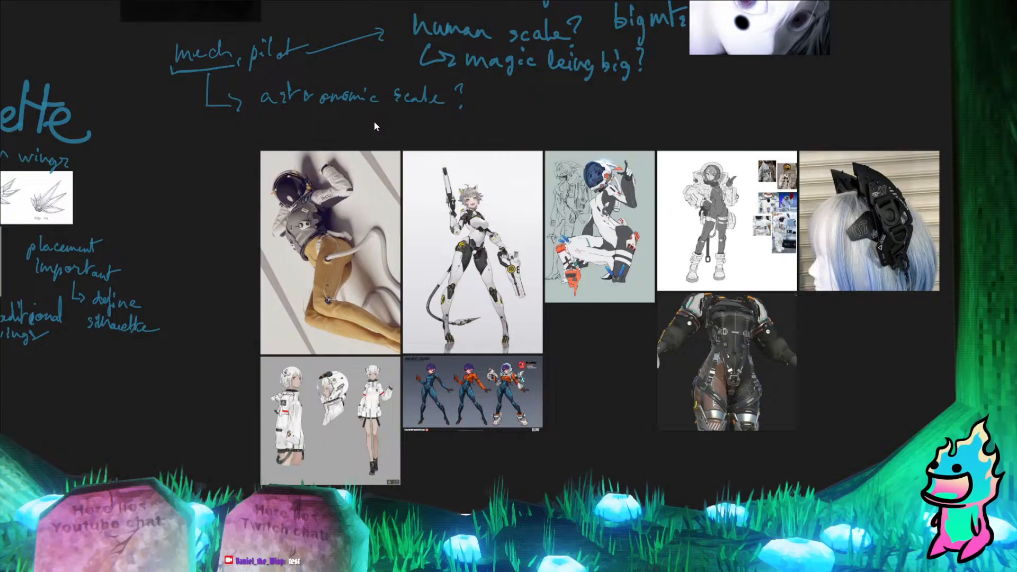
scroll(397, 132, "down", 5)
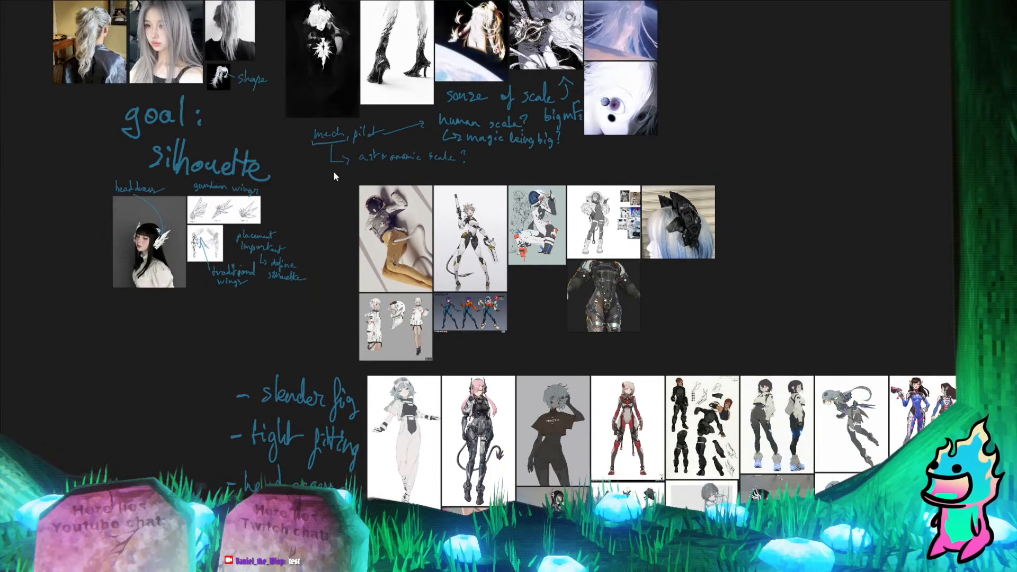
Step: Study the gundam wings sketches, Design 01 to Design 03, focusing on how the blades join the round hub
scroll(256, 231, "up", 6)
scroll(102, 200, "up", 4)
scroll(691, 291, "down", 4)
scroll(393, 336, "up", 4)
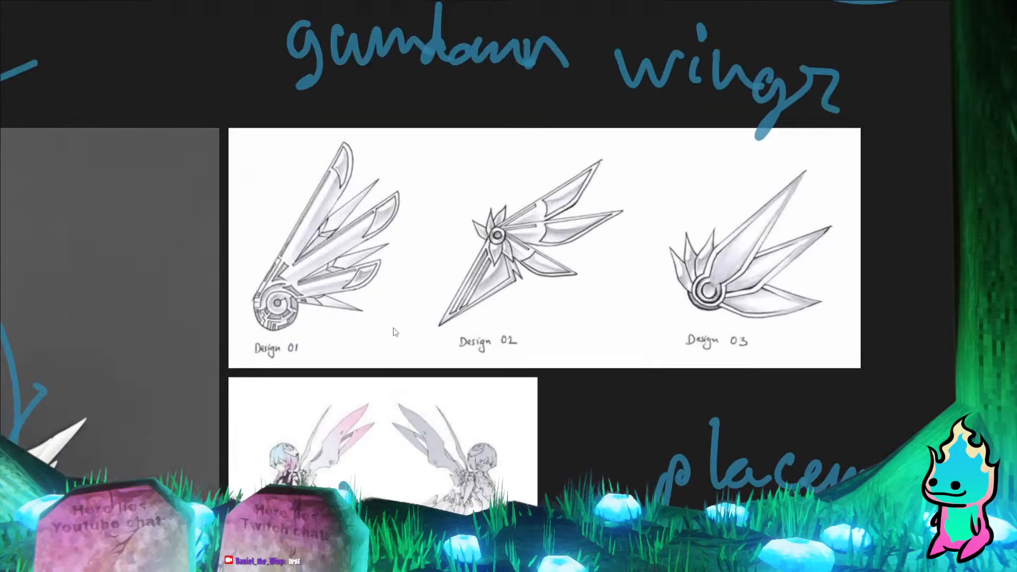
scroll(332, 219, "down", 2)
scroll(332, 219, "down", 2)
scroll(348, 211, "up", 2)
scroll(297, 248, "up", 6)
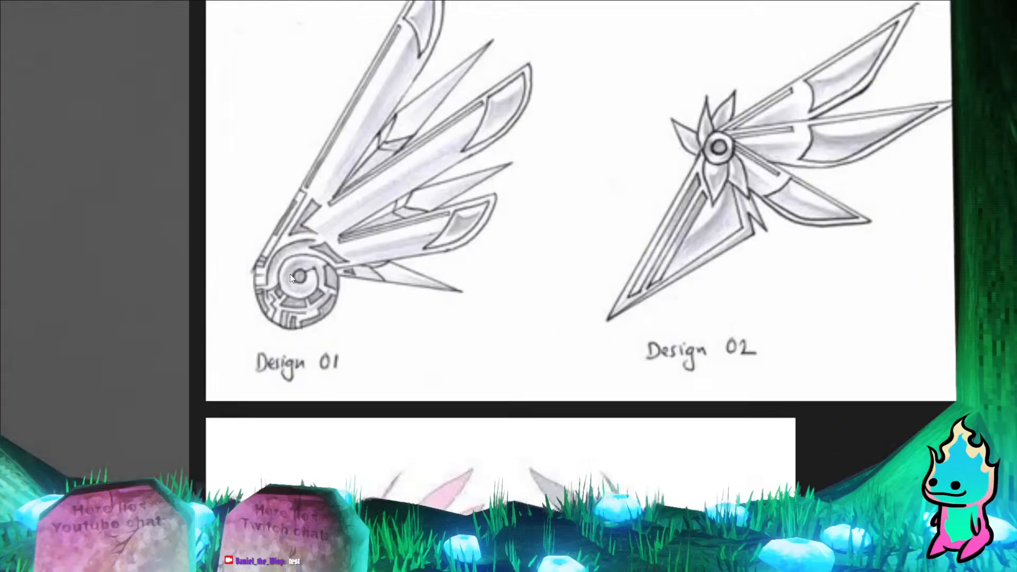
scroll(322, 127, "down", 4)
scroll(352, 385, "up", 2)
scroll(401, 310, "down", 2)
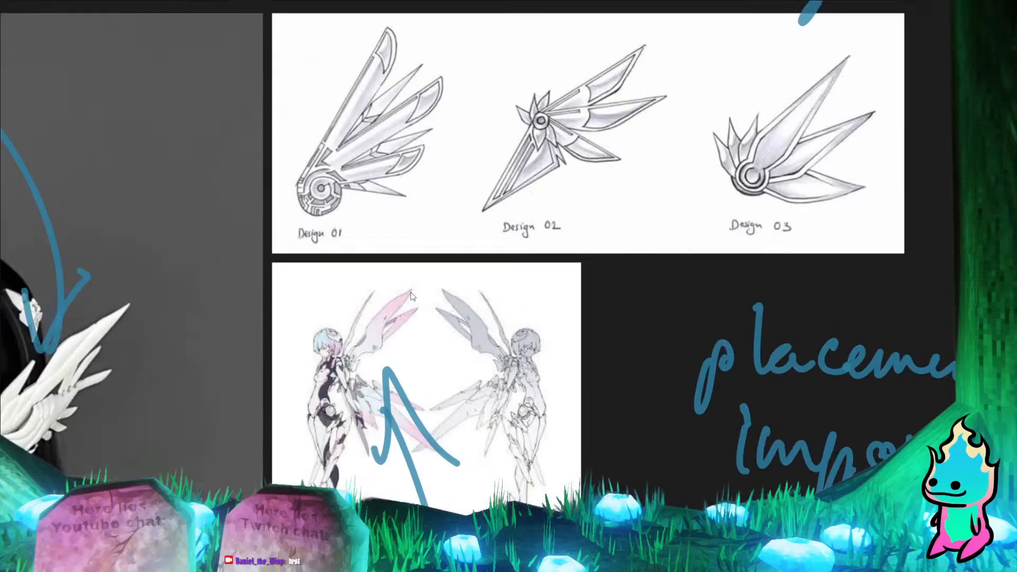
Step: Study the white winged headdress photo up close and alongside the traditional wings reference
scroll(428, 402, "down", 5)
scroll(206, 408, "up", 6)
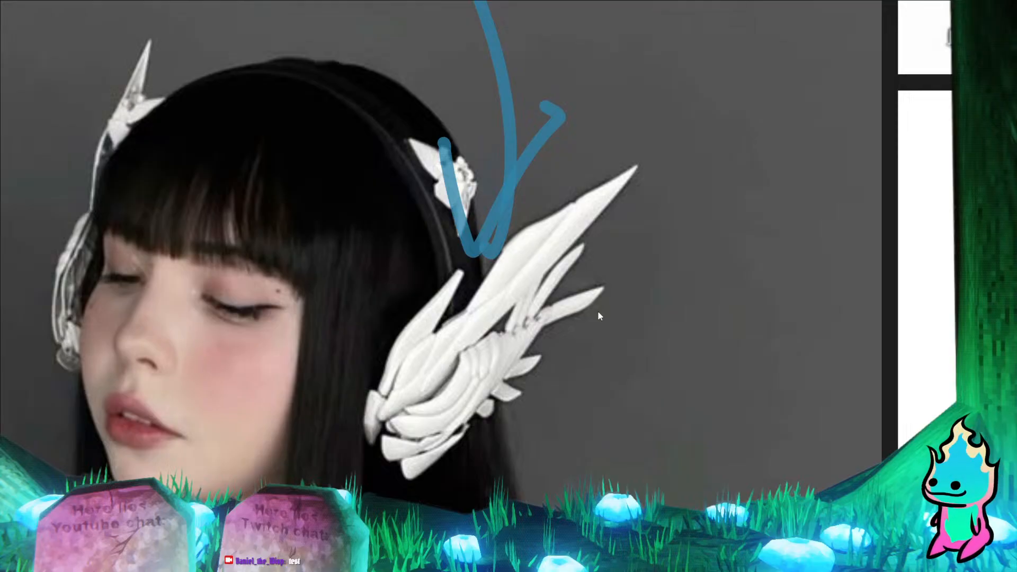
scroll(522, 262, "down", 6)
scroll(562, 300, "up", 5)
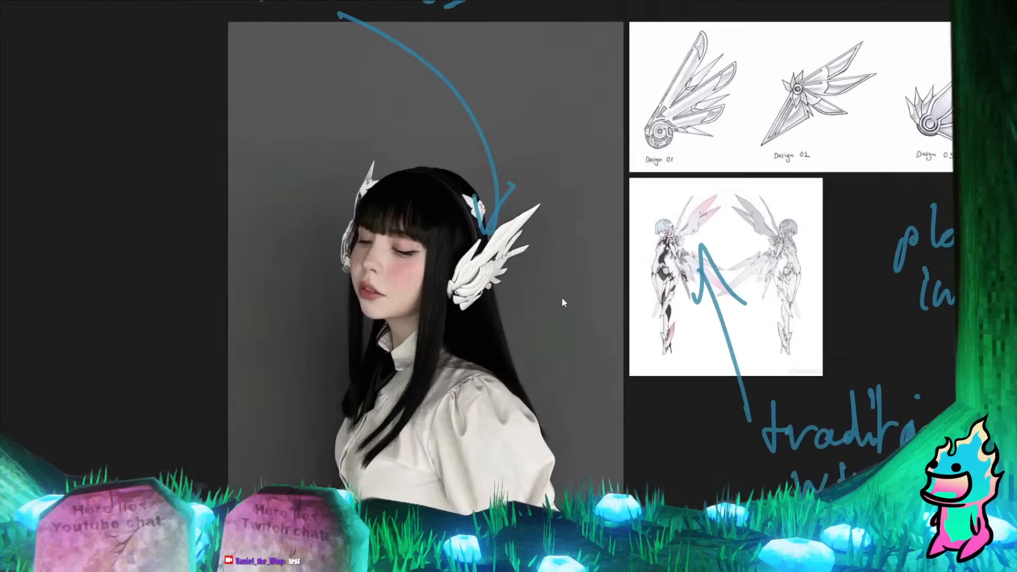
scroll(451, 246, "down", 5)
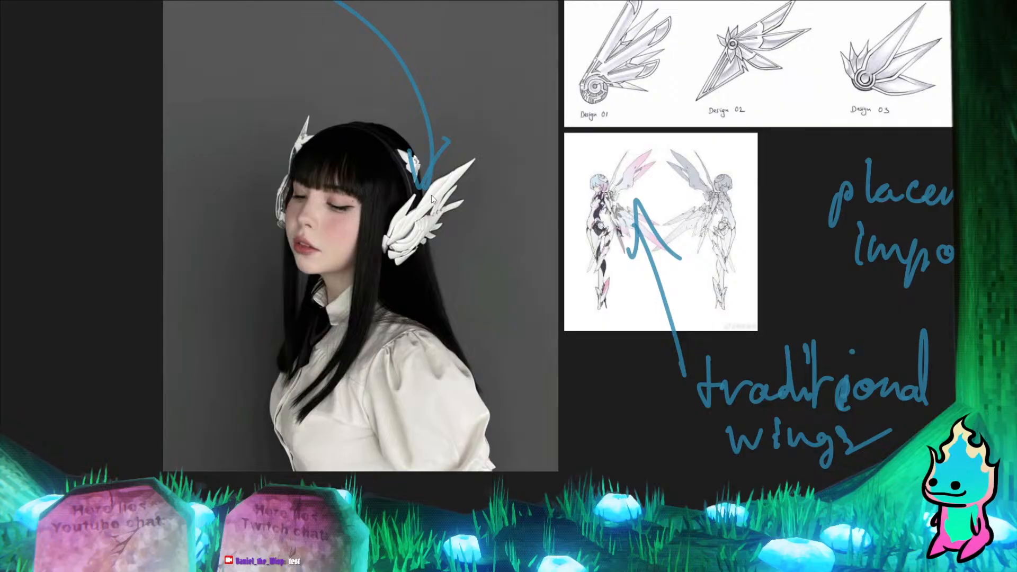
scroll(428, 207, "down", 3)
scroll(428, 212, "up", 8)
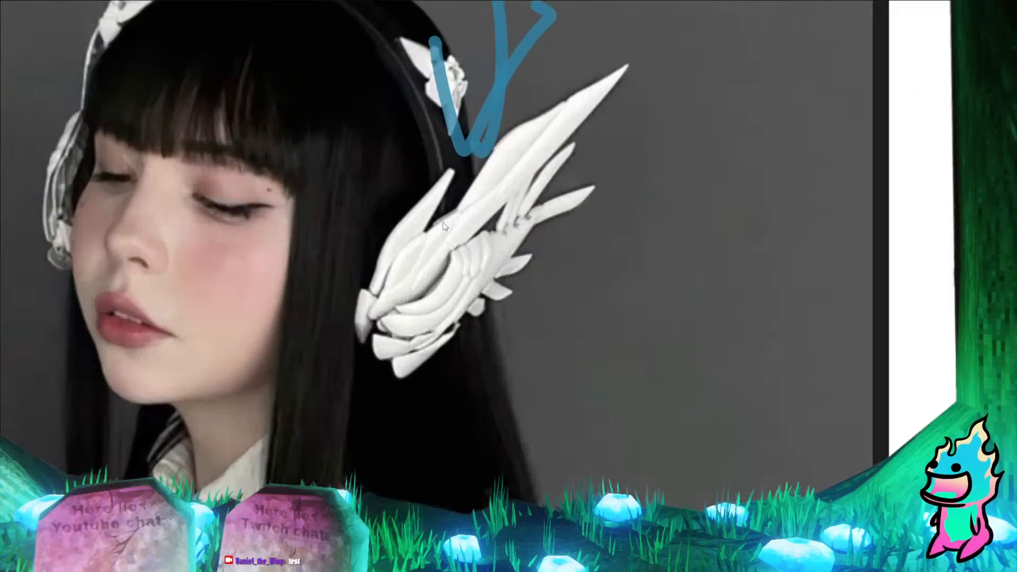
scroll(449, 243, "down", 3)
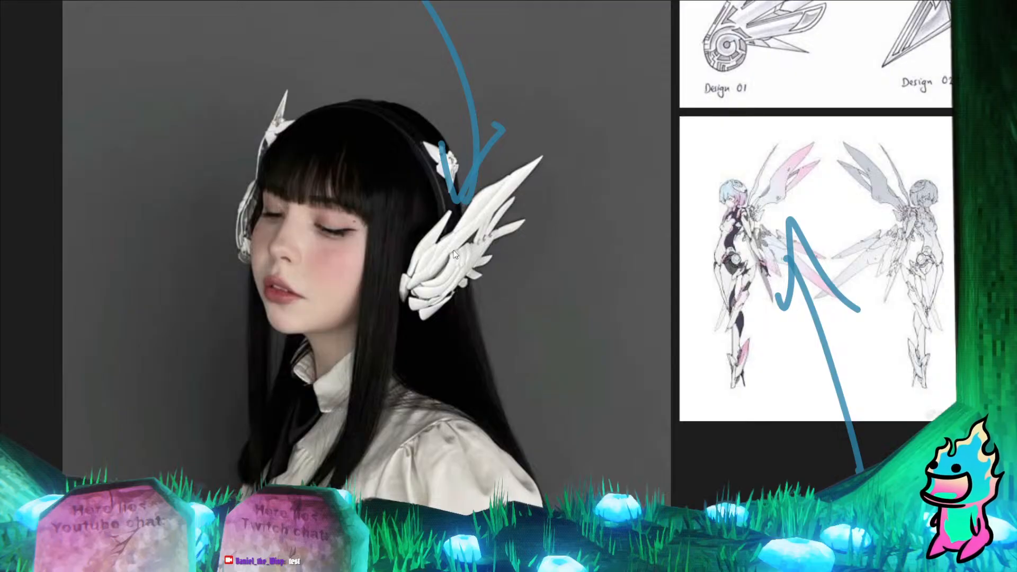
scroll(428, 249, "down", 3)
scroll(446, 256, "up", 7)
scroll(481, 322, "down", 3)
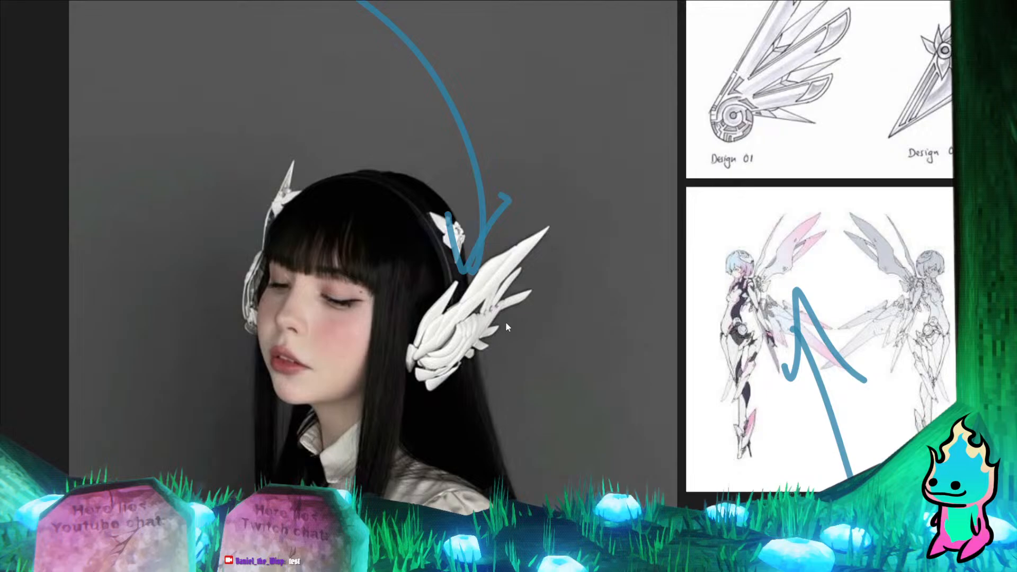
scroll(459, 262, "down", 3)
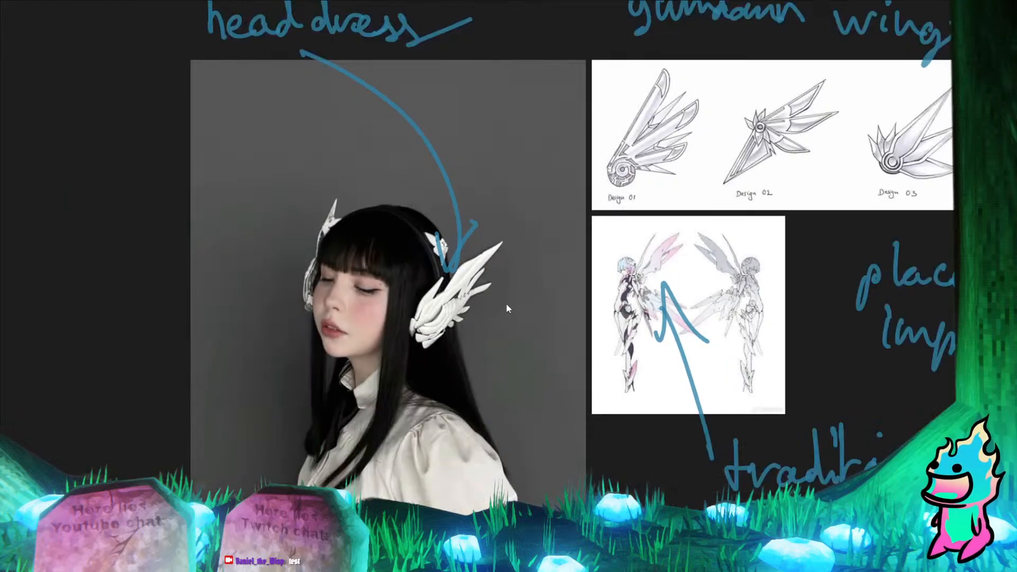
scroll(506, 318, "up", 4)
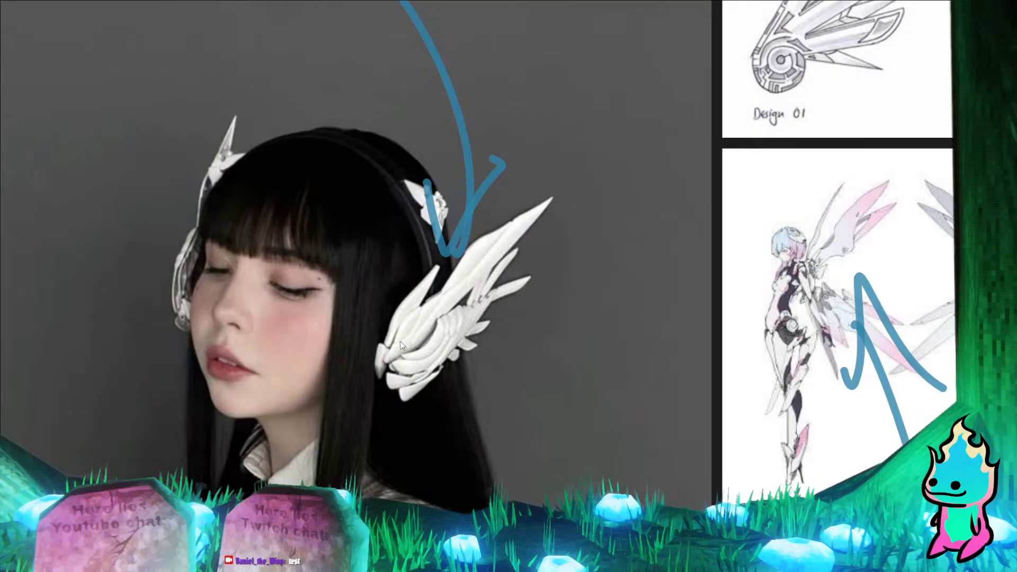
Step: Switch back to the Clip Studio Paint canvas and review the concept's wing blades and ring joint
key("alt+Tab")
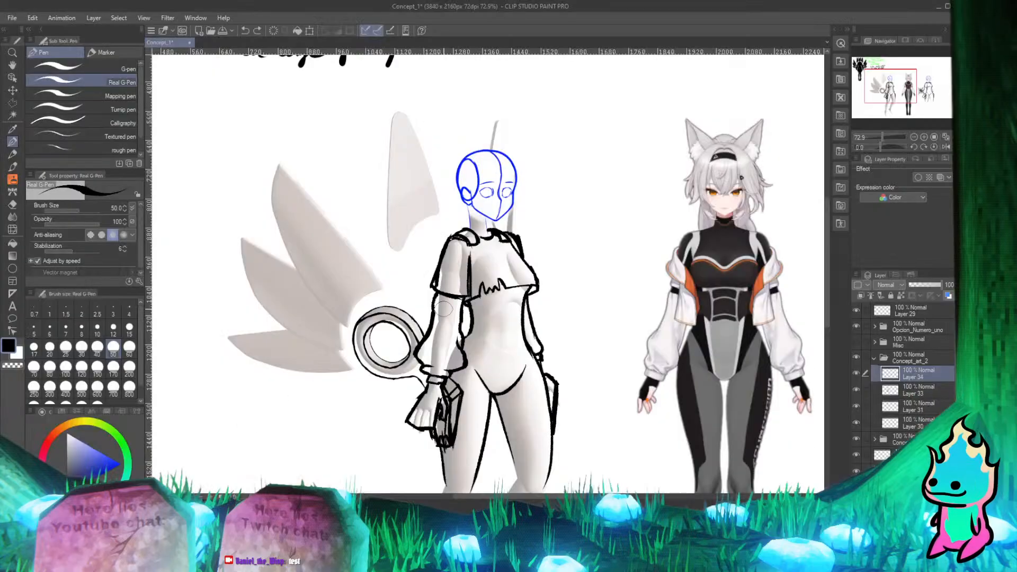
scroll(370, 204, "down", 2)
scroll(373, 212, "up", 4)
scroll(377, 218, "down", 4)
scroll(286, 233, "up", 2)
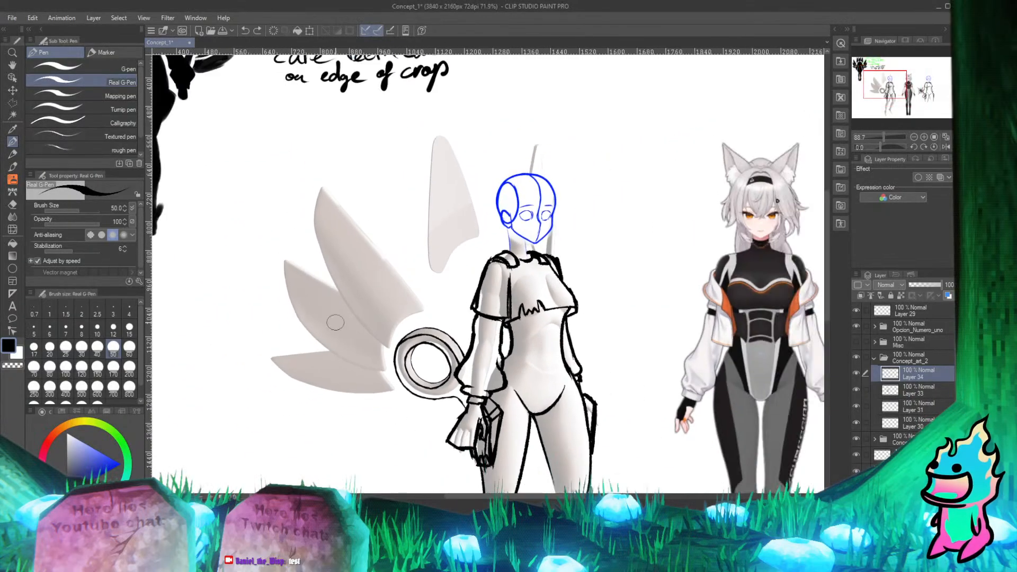
scroll(335, 323, "down", 4)
scroll(549, 224, "up", 4)
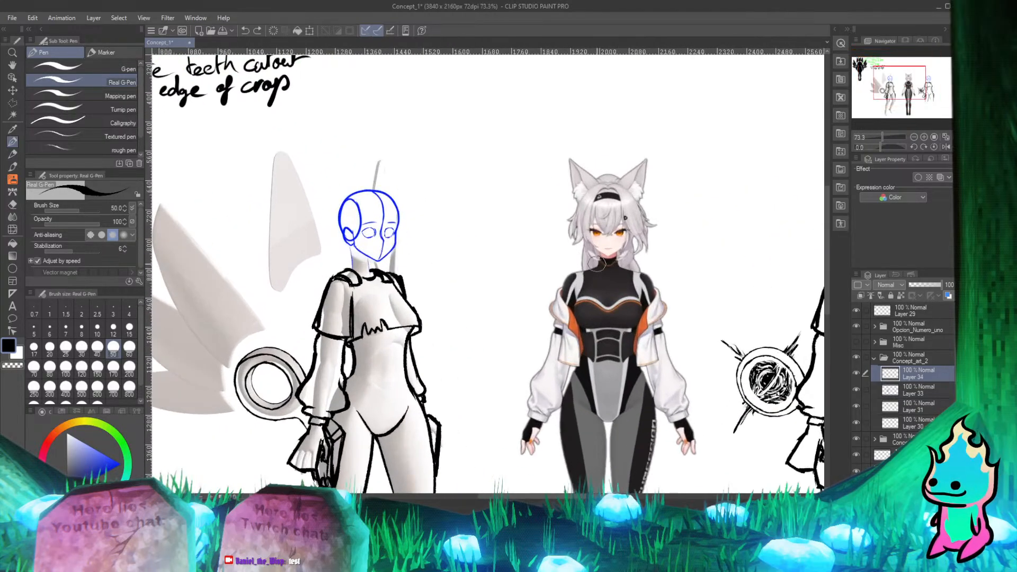
scroll(455, 231, "down", 2)
scroll(214, 323, "up", 4)
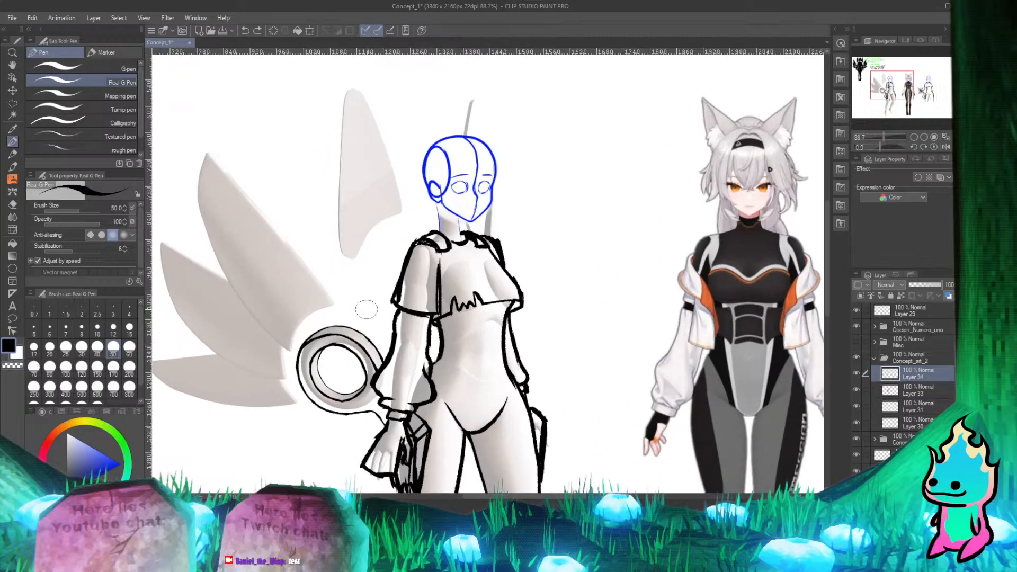
scroll(389, 355, "down", 2)
scroll(244, 265, "up", 4)
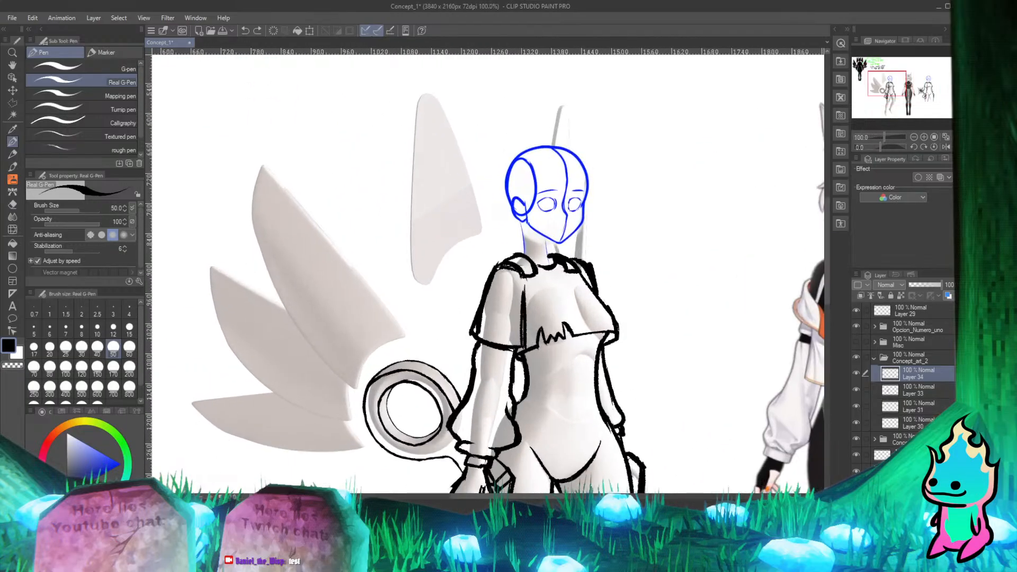
Step: Switch to the reference board and examine the white winged headdress photo up close
mouse_move(135, 531)
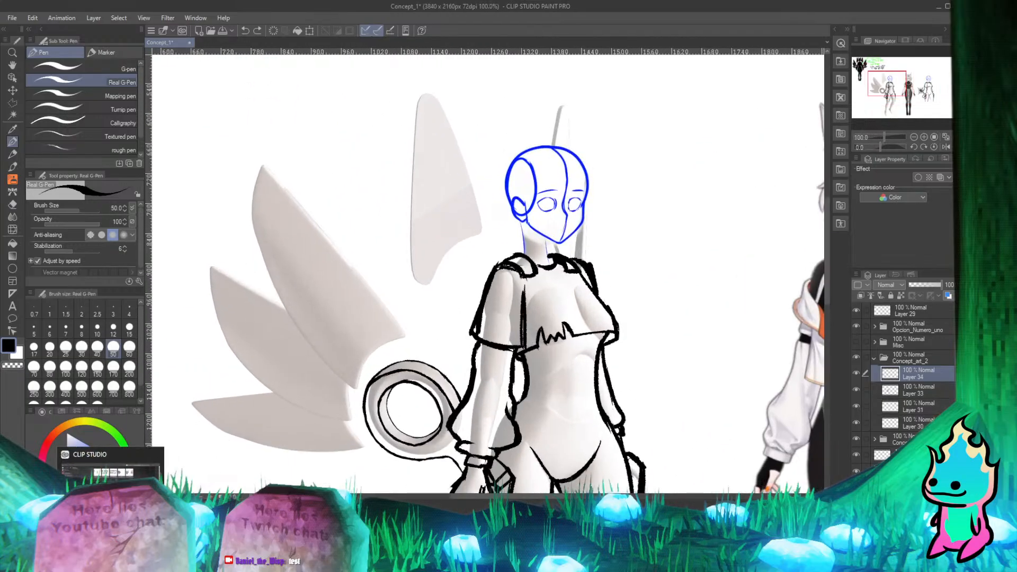
left_click(185, 533)
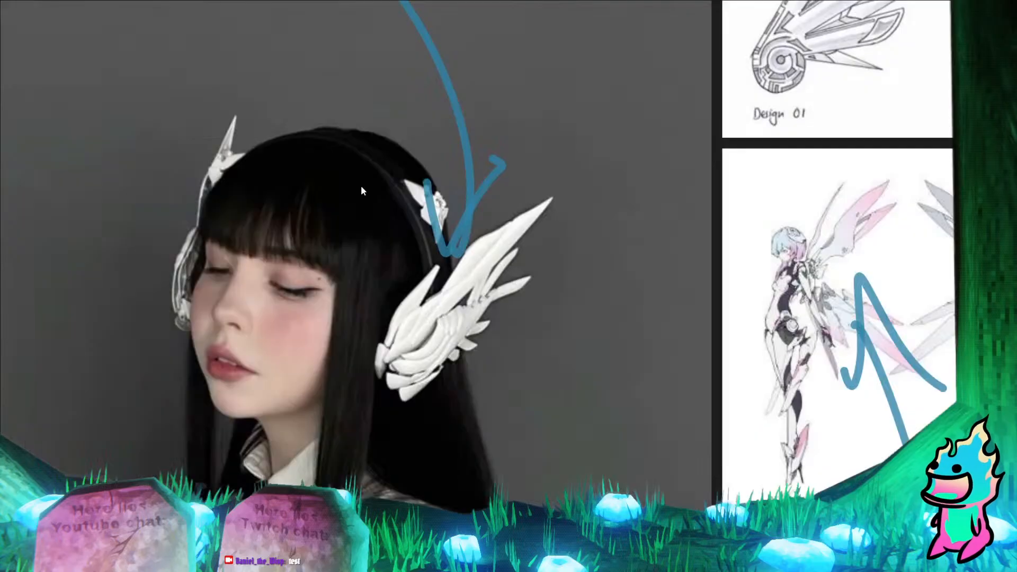
scroll(514, 333, "up", 4)
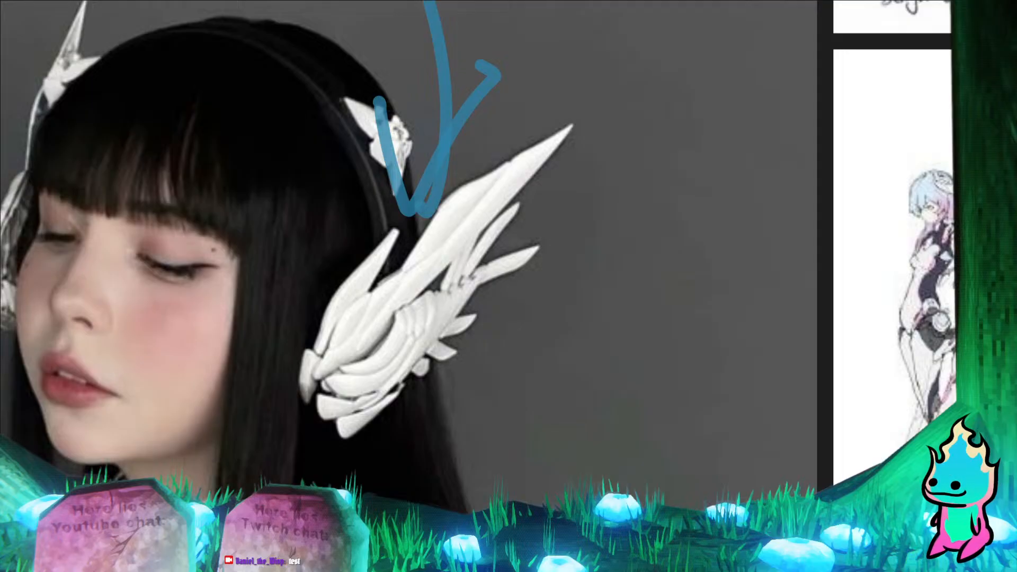
Step: Paste the winged Gundam model photo onto the reference board, placing it below the headdress photo in the silhouette group
scroll(475, 275, "down", 10)
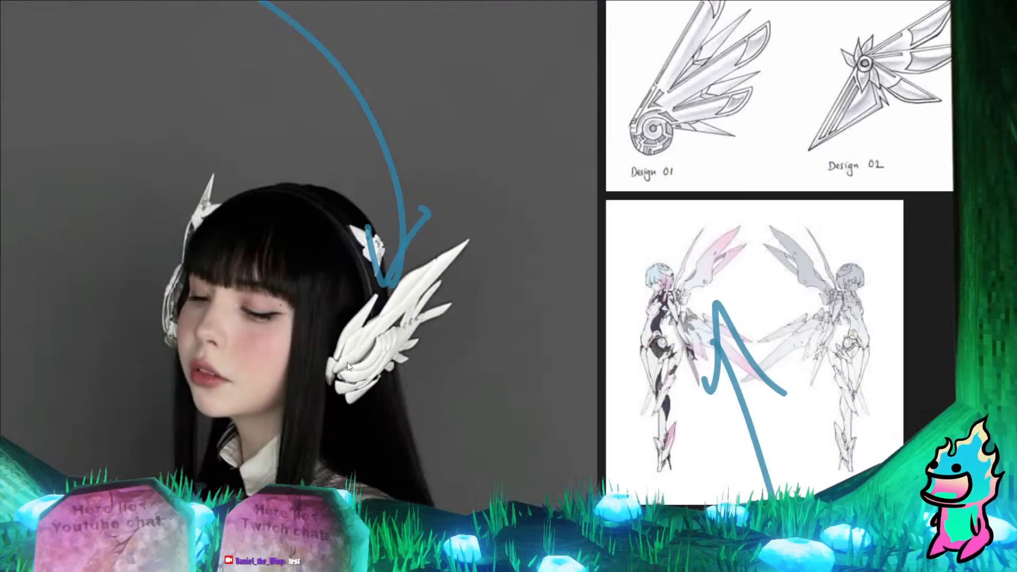
scroll(573, 377, "up", 3)
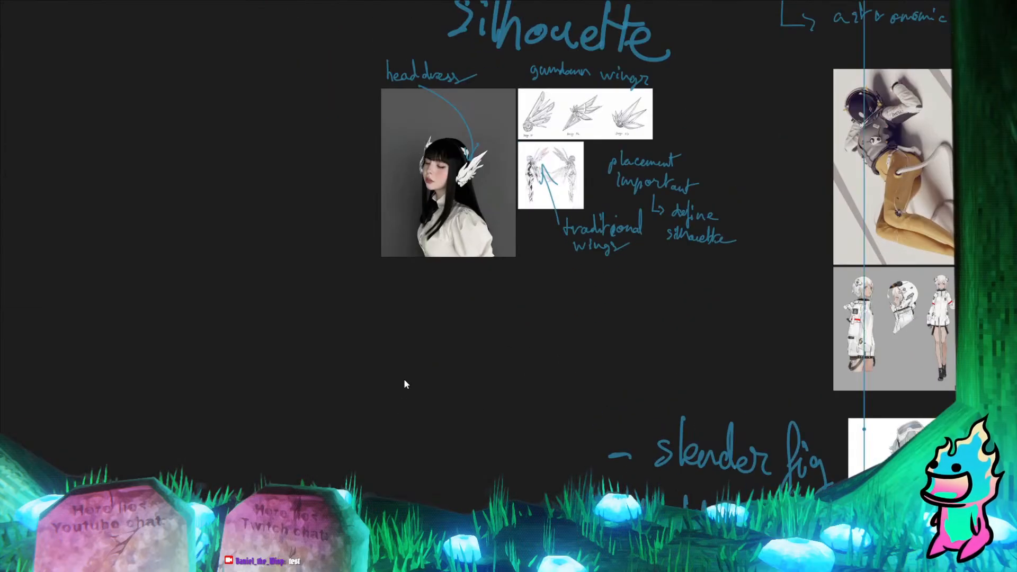
key("ctrl+v")
left_click_drag(401, 343, 432, 382)
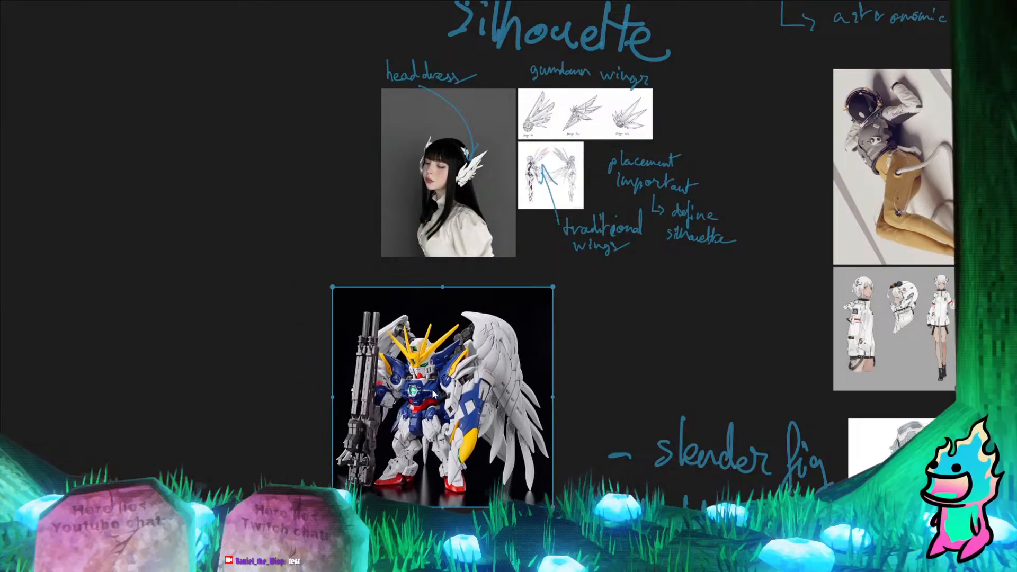
Step: Study the pasted Gundam photo, focusing on how the white wing's feather plates overlap and fan out toward the tips
scroll(437, 255, "up", 5)
scroll(306, 380, "up", 1)
scroll(449, 298, "down", 2)
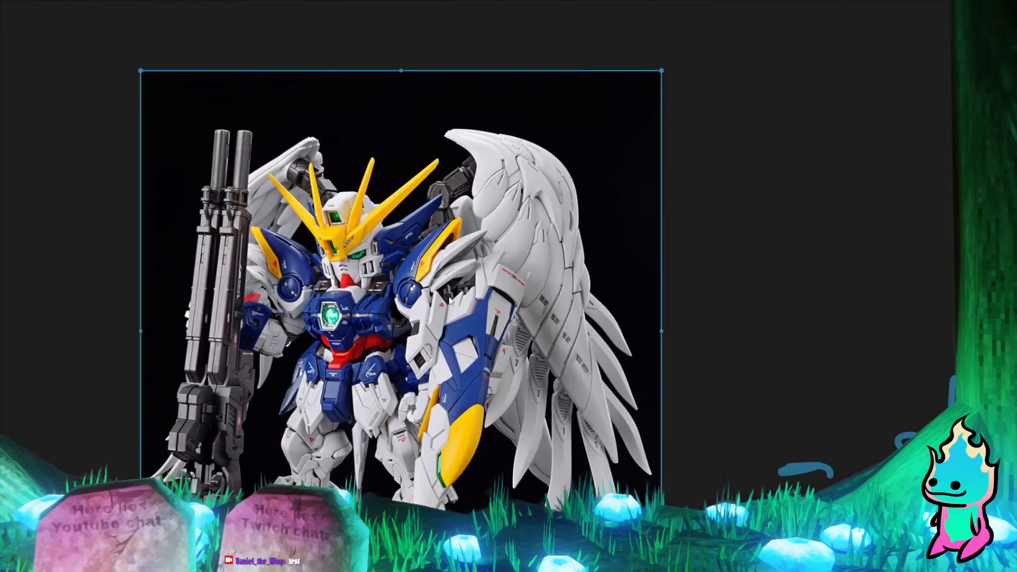
scroll(498, 387, "up", 1)
scroll(397, 209, "down", 3)
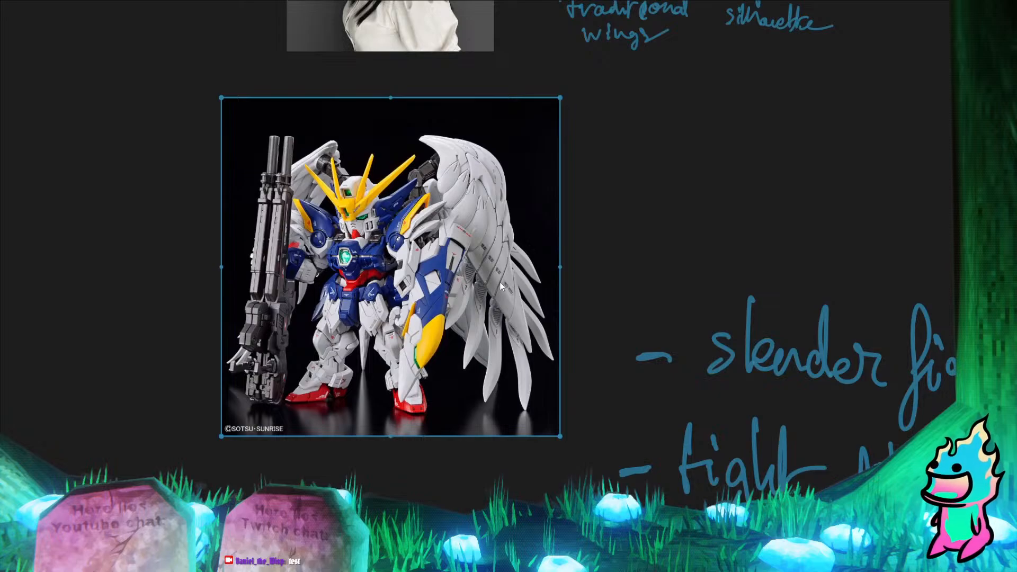
scroll(450, 186, "up", 2)
scroll(503, 177, "up", 1)
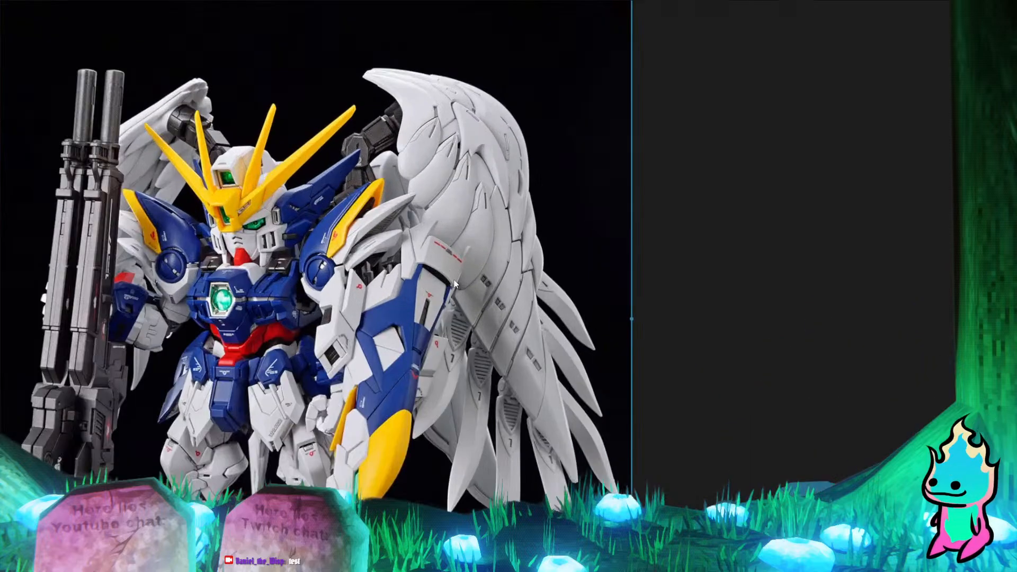
scroll(454, 285, "down", 2)
scroll(487, 460, "up", 3)
scroll(439, 298, "down", 2)
scroll(457, 266, "up", 1)
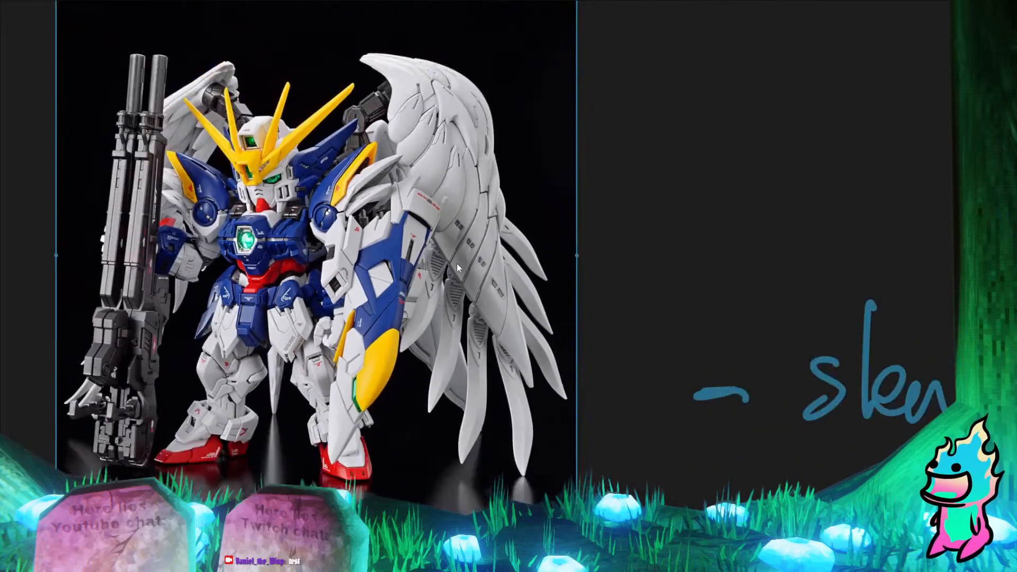
scroll(457, 263, "up", 1)
scroll(492, 412, "down", 1)
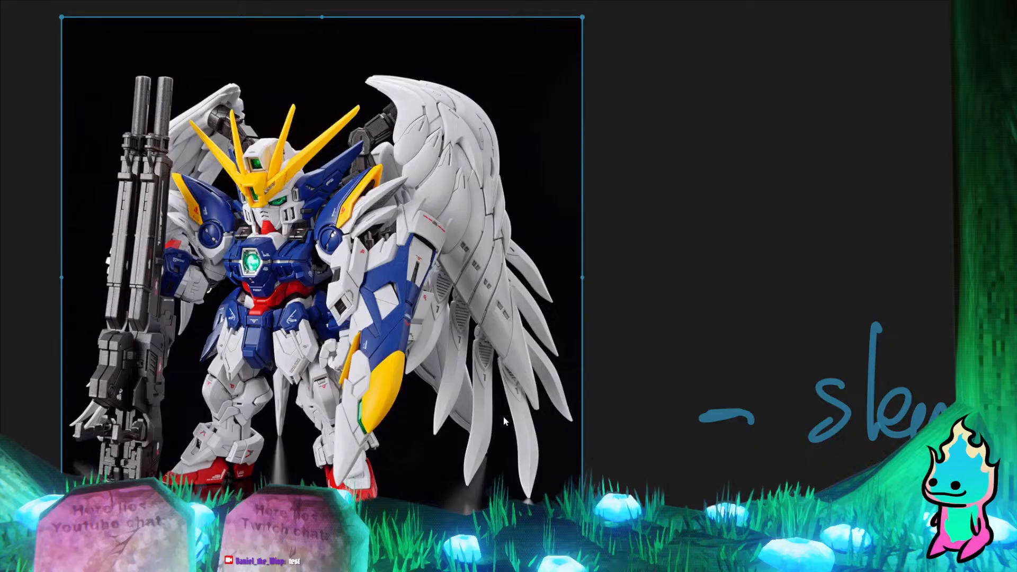
scroll(507, 415, "up", 1)
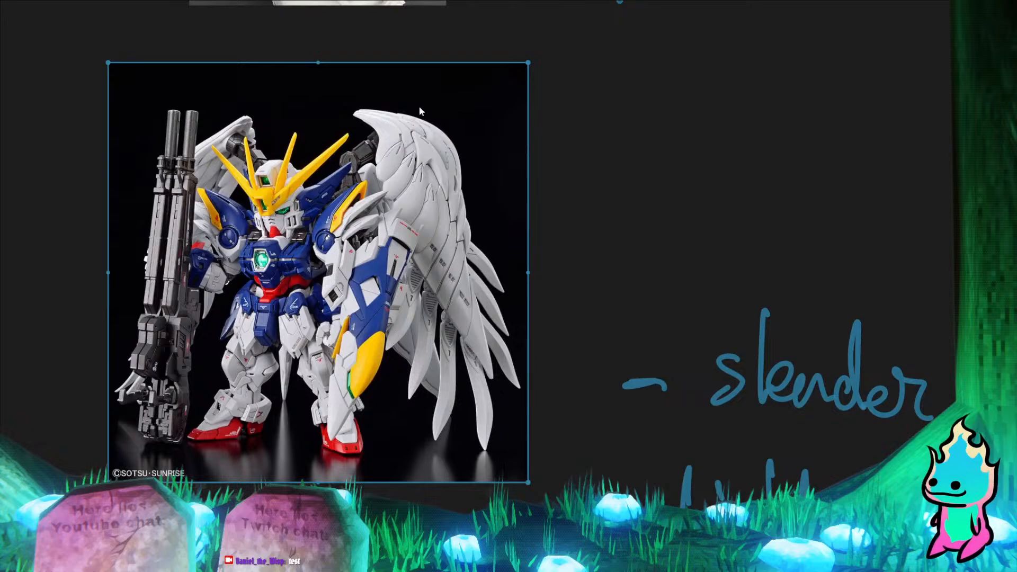
scroll(462, 139, "up", 2)
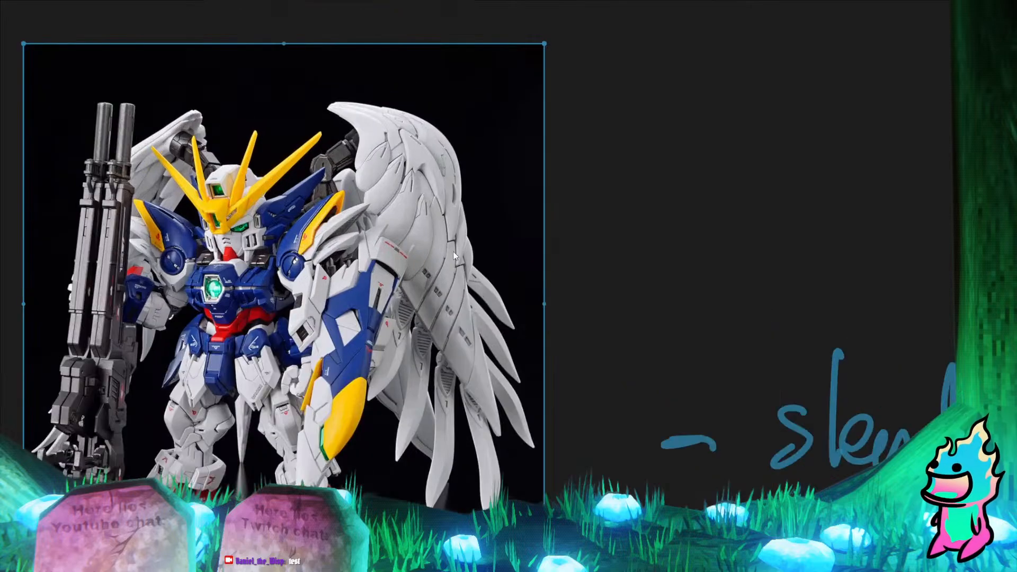
scroll(446, 309, "down", 2)
scroll(465, 292, "up", 3)
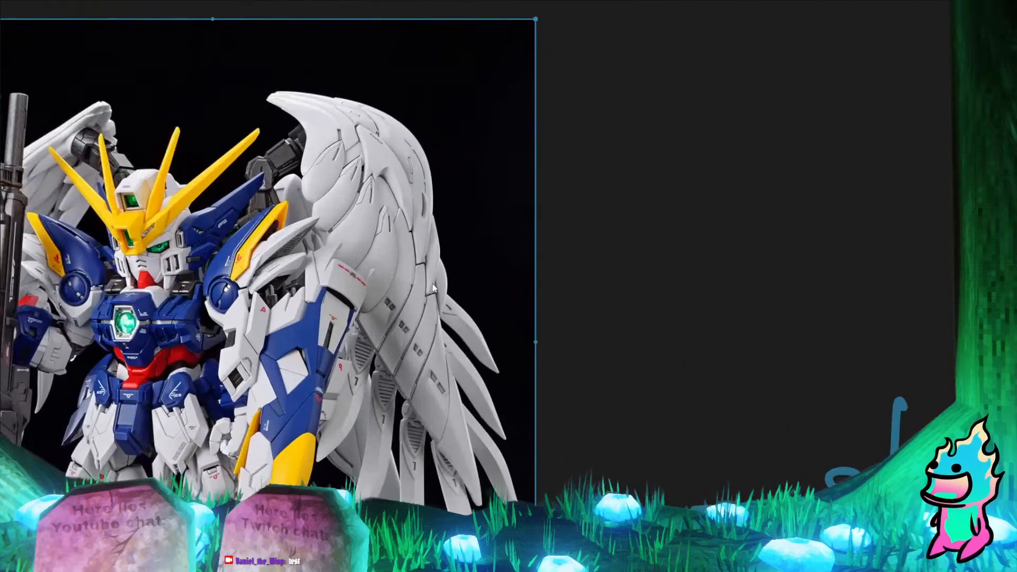
scroll(432, 279, "down", 1)
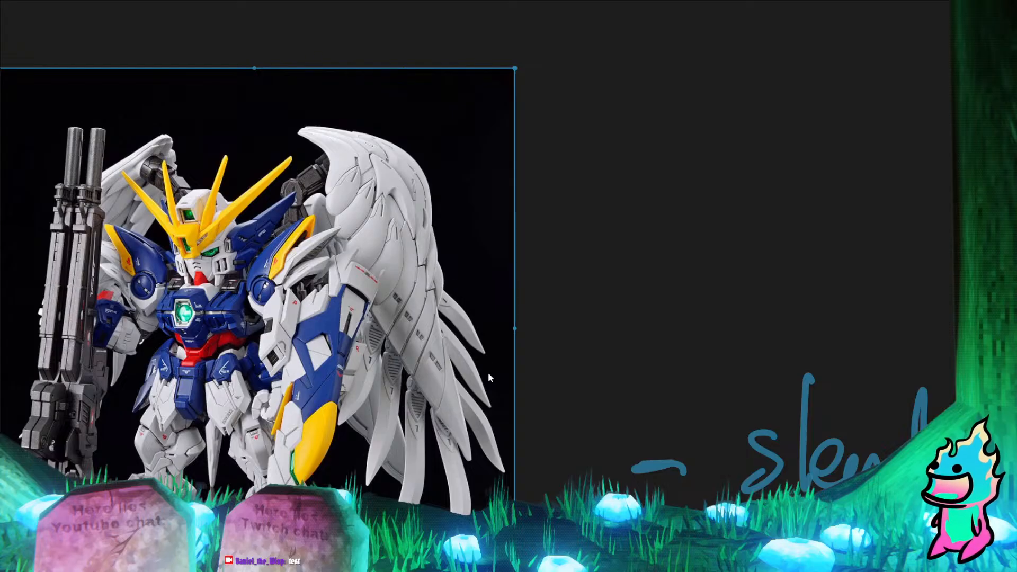
scroll(491, 384, "up", 1)
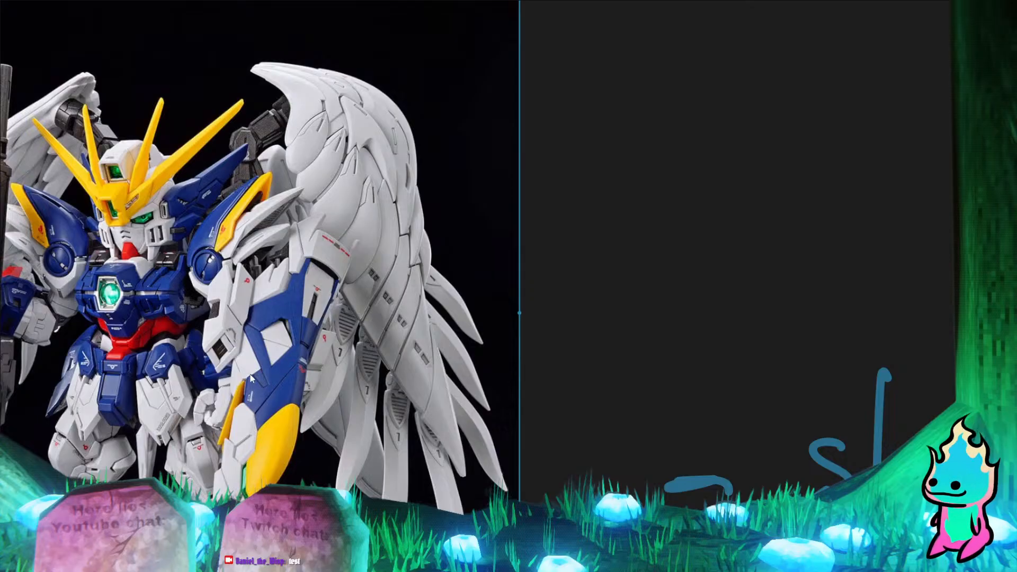
Step: Compare the concept's wing blades on the Clip Studio Paint canvas with the Gundam wing reference, ending on the canvas
key("alt+Tab")
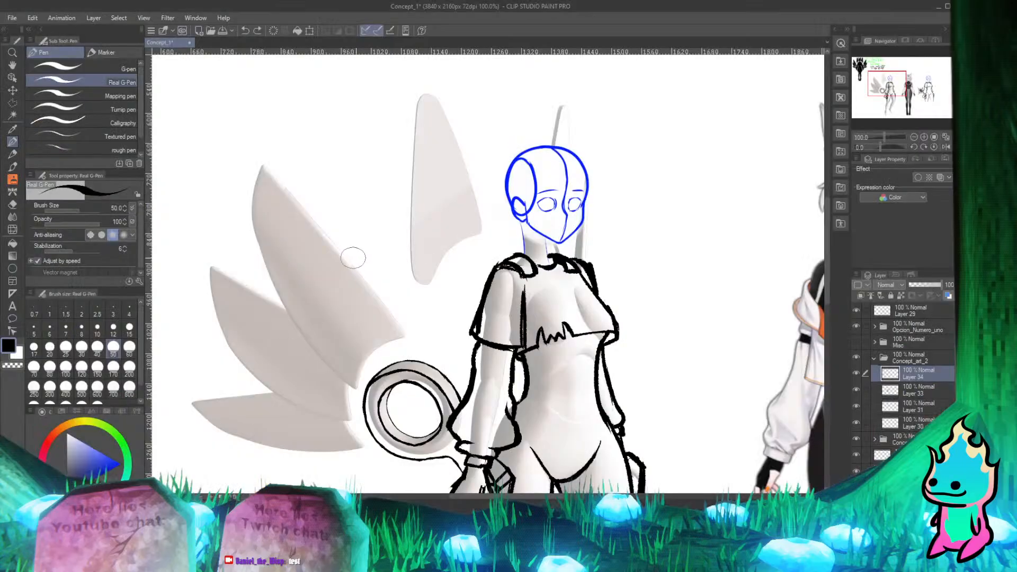
scroll(354, 258, "down", 3)
scroll(291, 303, "up", 3)
scroll(329, 360, "up", 1)
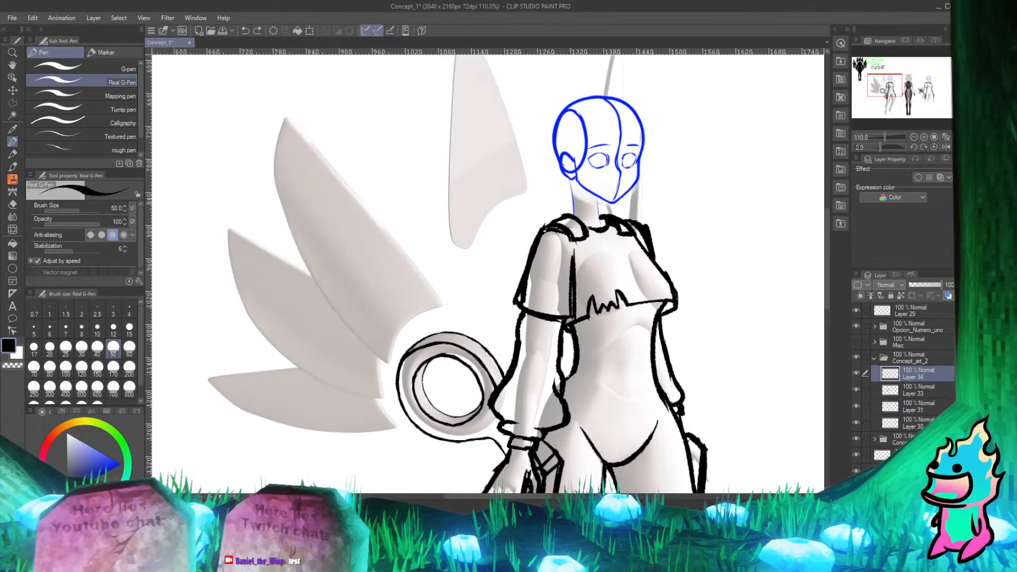
key("alt+Tab")
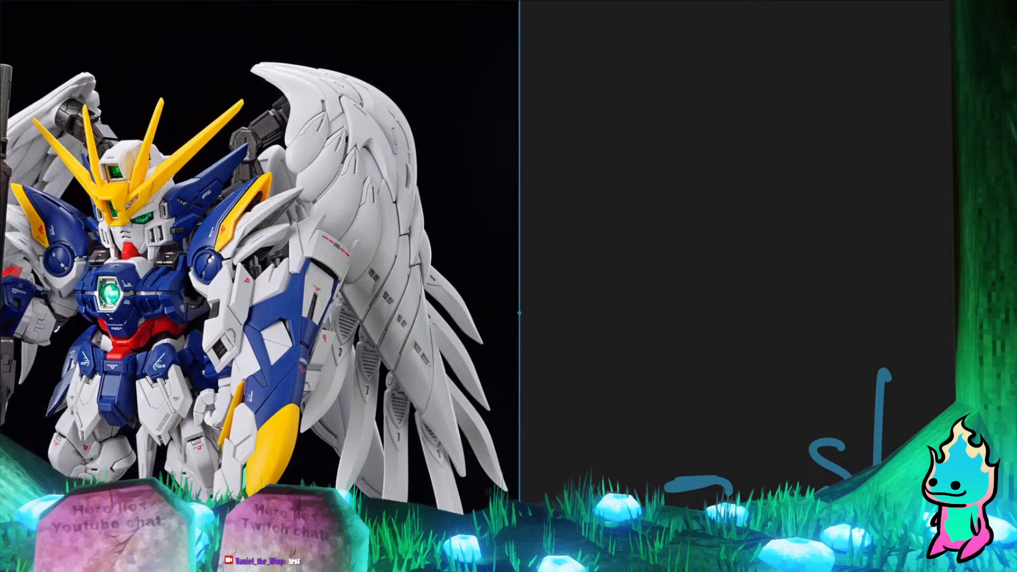
key("alt+Tab")
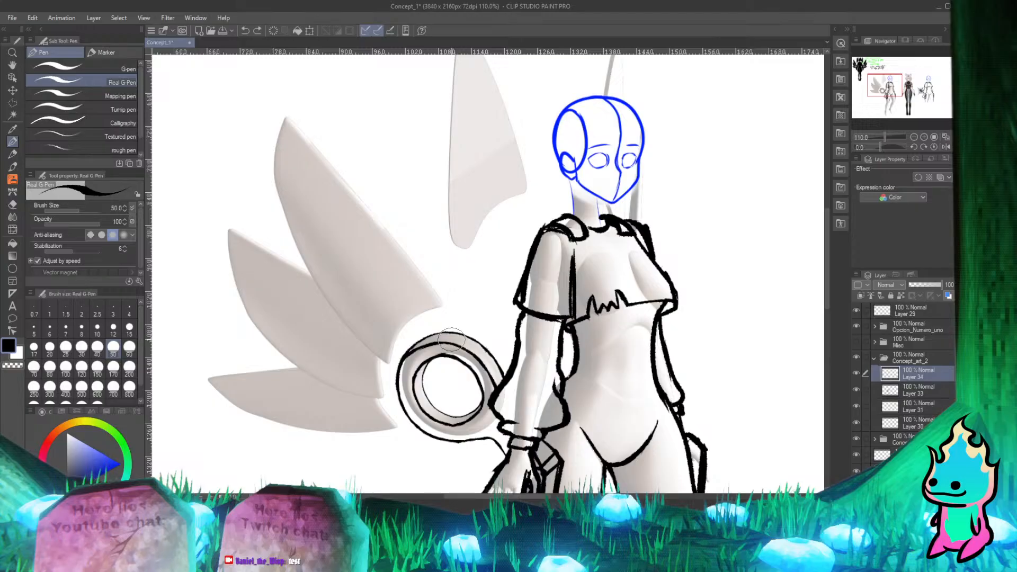
Step: Ink a short seam across the top of the ring joint and the long outer edge of the uppermost wing blade
left_click_drag(458, 333, 449, 341)
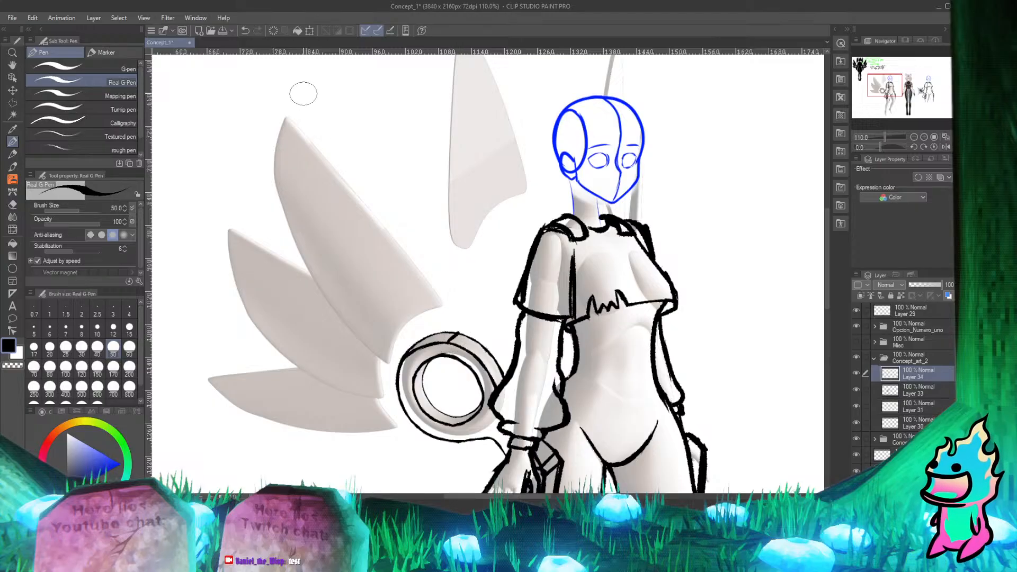
left_click_drag(284, 111, 450, 301)
key("ctrl+z")
left_click_drag(284, 112, 442, 321)
key("ctrl+z")
left_click_drag(286, 114, 455, 321)
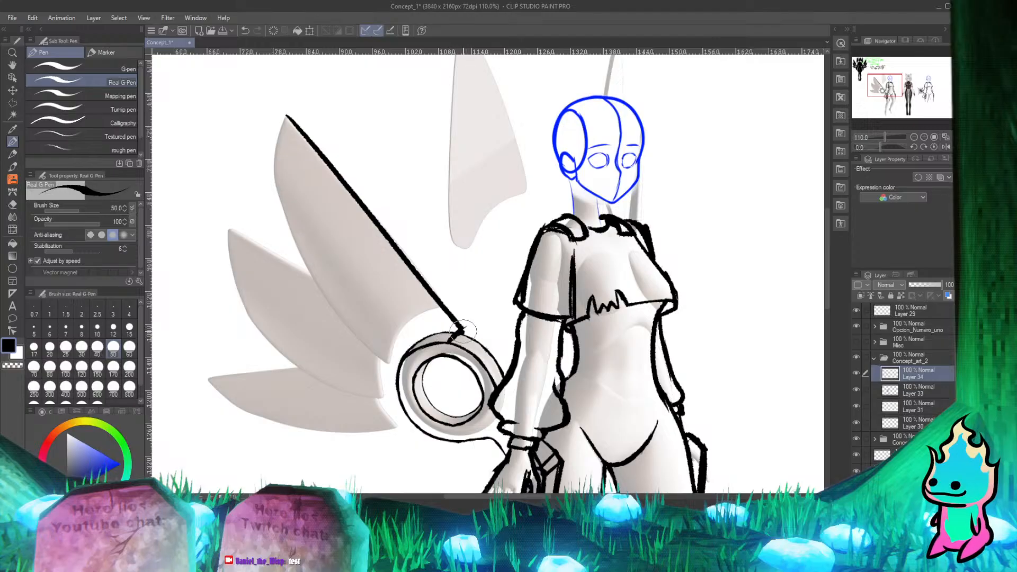
key("ctrl+z")
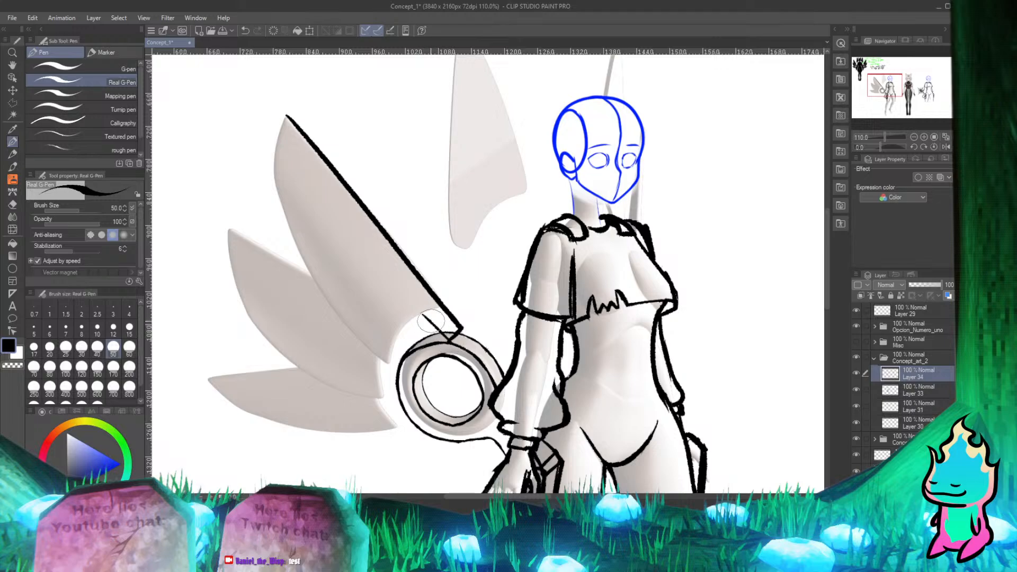
Step: Draw the first inner feather line from the uppermost blade's tip to about midway down the blade, redoing it until it fits
mouse_move(287, 118)
left_mouse_down()
mouse_move(347, 228)
mouse_move(435, 322)
left_mouse_up()
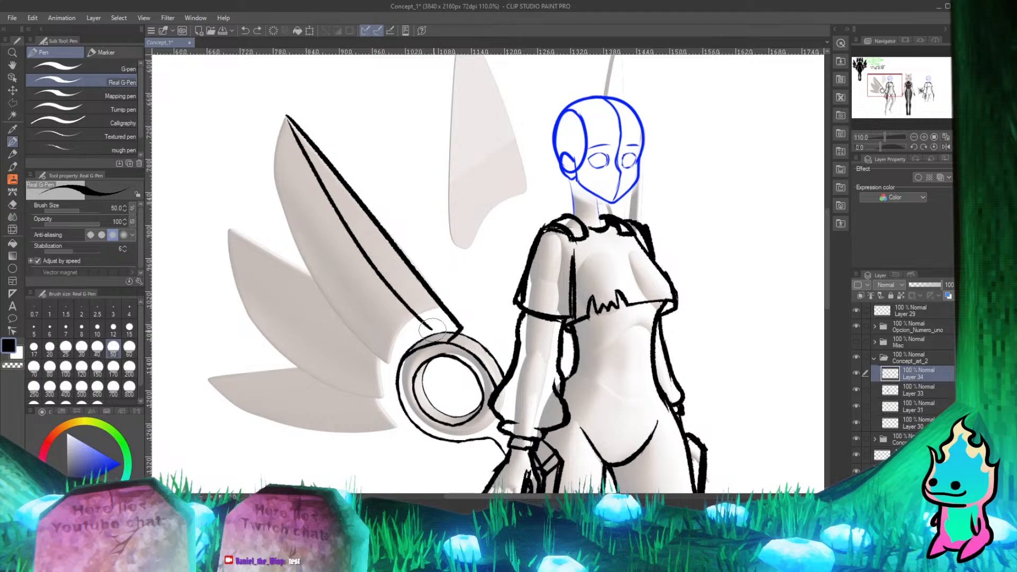
key("ctrl+z")
mouse_move(287, 116)
left_mouse_down()
mouse_move(336, 199)
mouse_move(437, 322)
left_mouse_up()
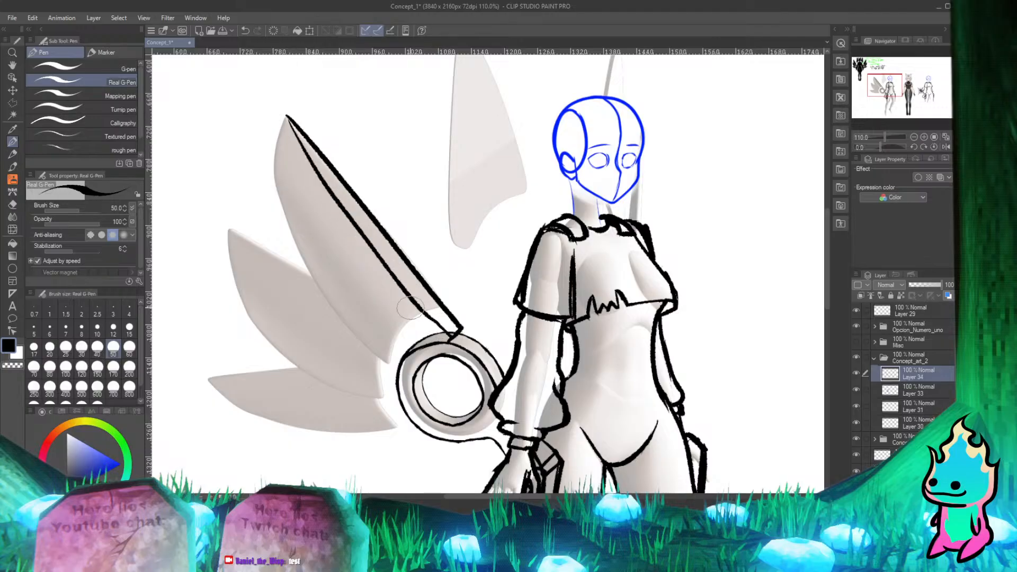
key("ctrl+z")
left_click_drag(286, 116, 370, 254)
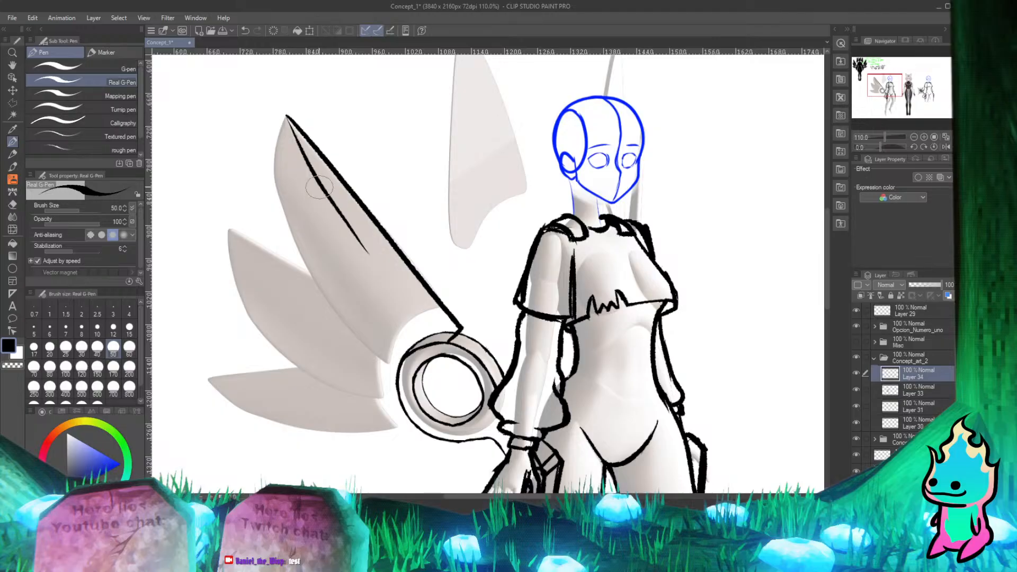
Step: Add a second, shorter feather line branching off the first one inside the uppermost wing blade
left_click_drag(308, 168, 361, 253)
key("ctrl+z")
left_click_drag(307, 166, 367, 267)
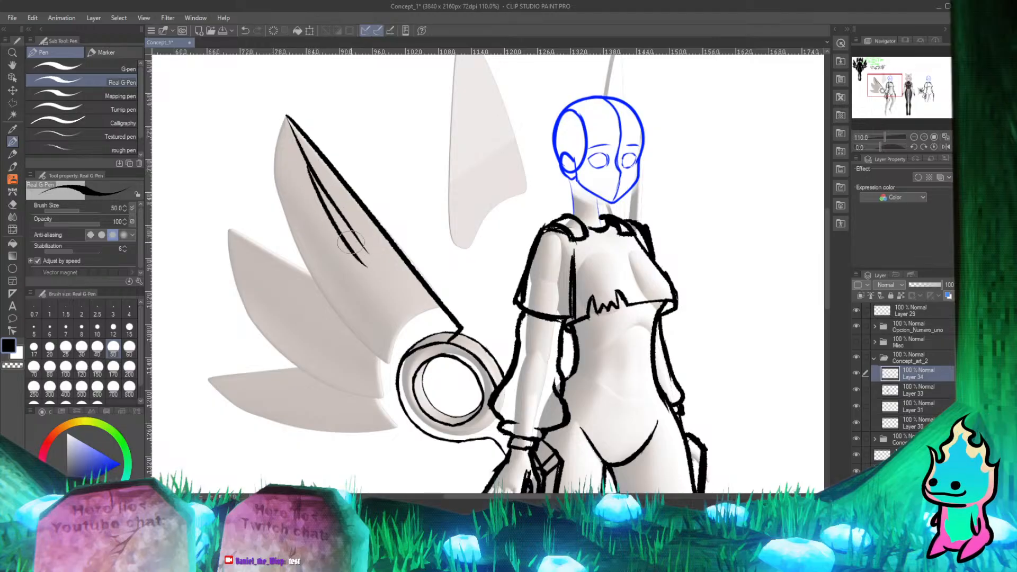
key("ctrl+z")
left_click_drag(302, 163, 344, 254)
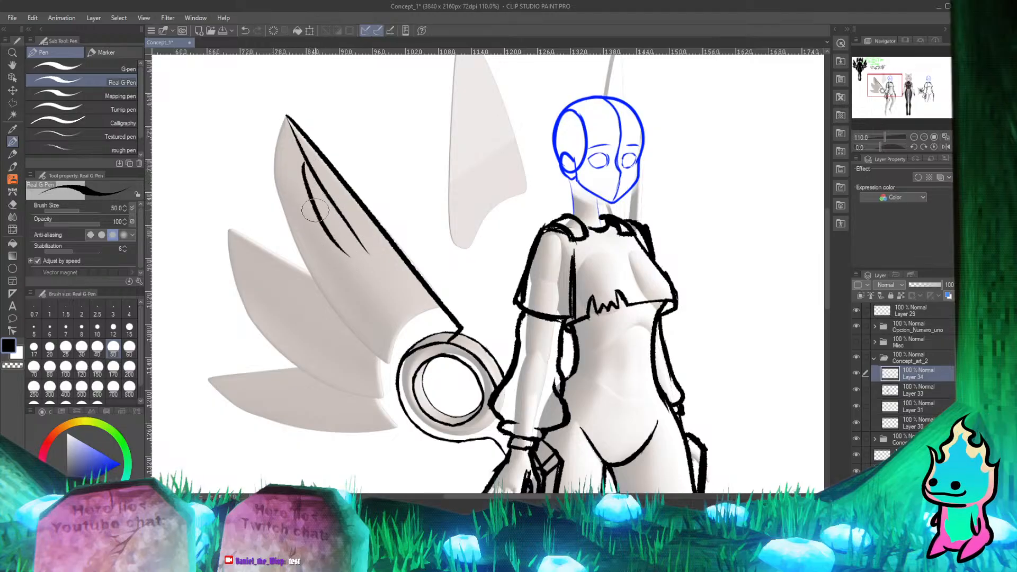
key("ctrl+z")
left_click_drag(307, 166, 343, 245)
Step: Try a series of overlapping feather lines stepping down the uppermost blade toward the ring, and undo them
mouse_move(313, 200)
left_mouse_down()
mouse_move(355, 267)
mouse_move(369, 314)
left_mouse_up()
key("ctrl+z")
left_click_drag(326, 239, 373, 314)
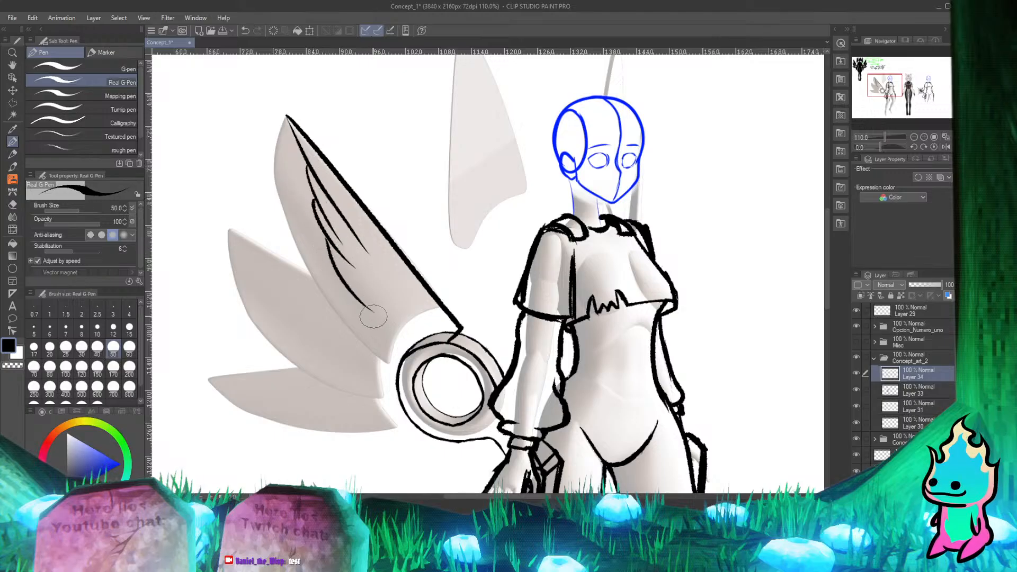
key("ctrl+z")
left_click_drag(327, 241, 371, 305)
left_click_drag(340, 274, 389, 346)
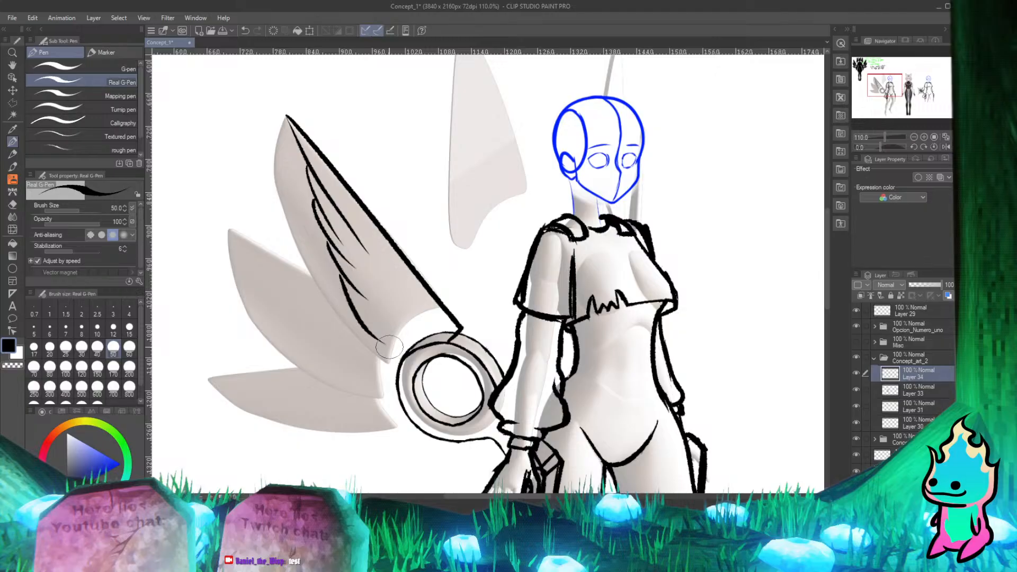
key("ctrl+z")
left_click_drag(340, 280, 378, 327)
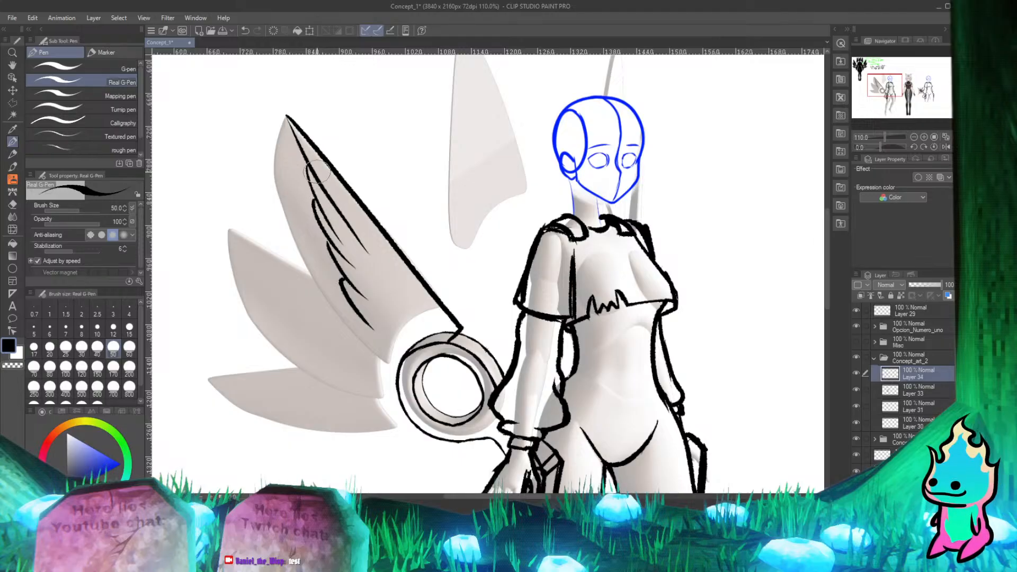
key("ctrl+z")
key("ctrl+z")
key("ctrl+z")
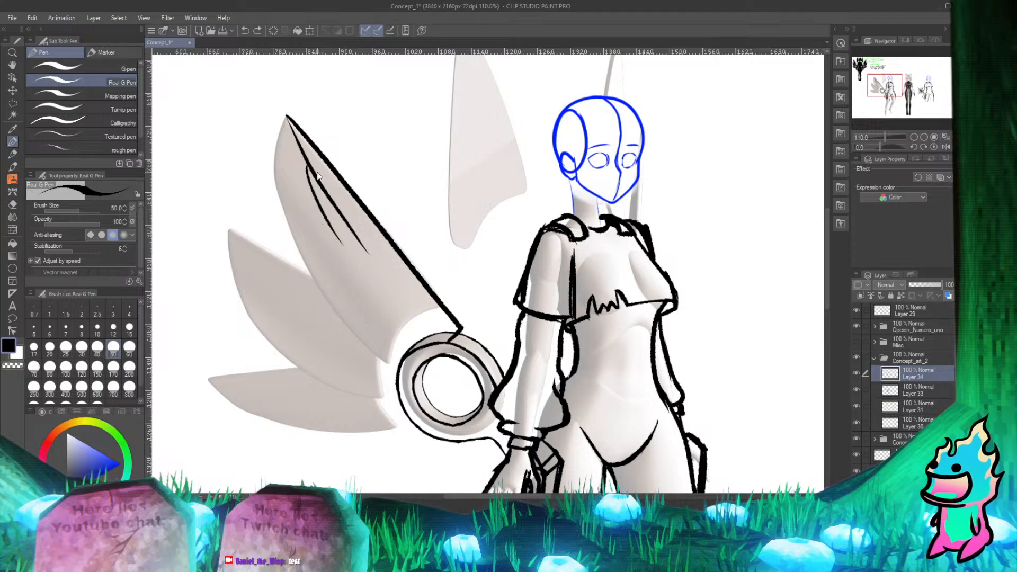
Step: Undo the feather lines and outer edge of the uppermost wing blade, and add a new layer for the linework
key("ctrl+z")
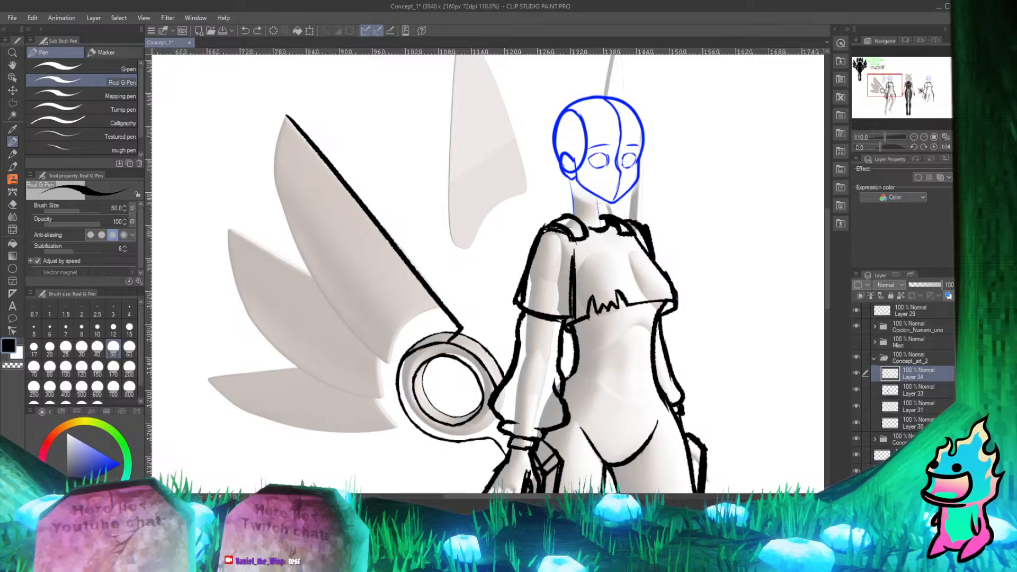
key("ctrl+z")
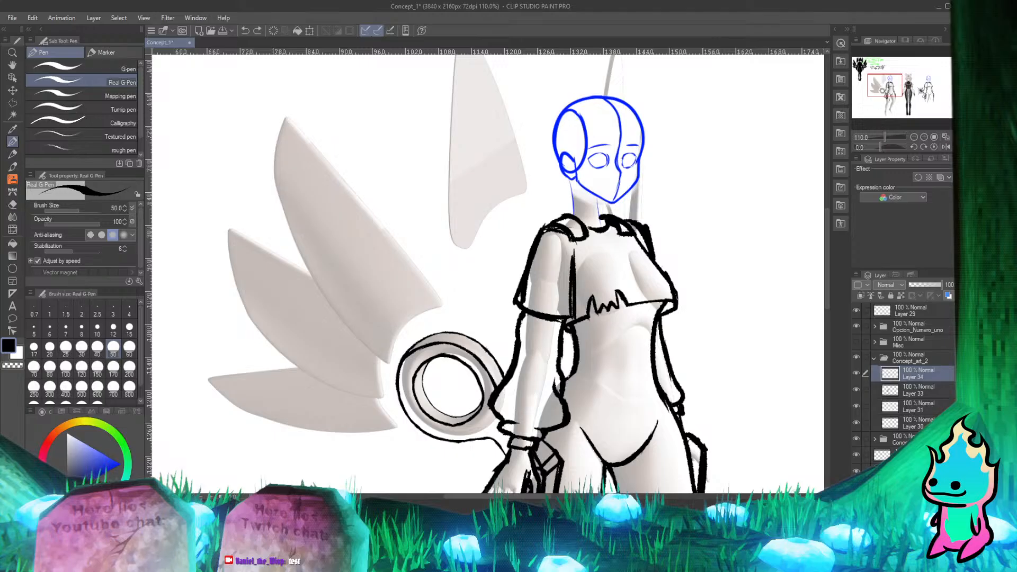
key("ctrl+shift+n")
Step: Ink the long outer edge of the uppermost blade down to the ring, redoing it until it fits, and erase the excess inside the ring
left_click_drag(287, 117, 474, 338)
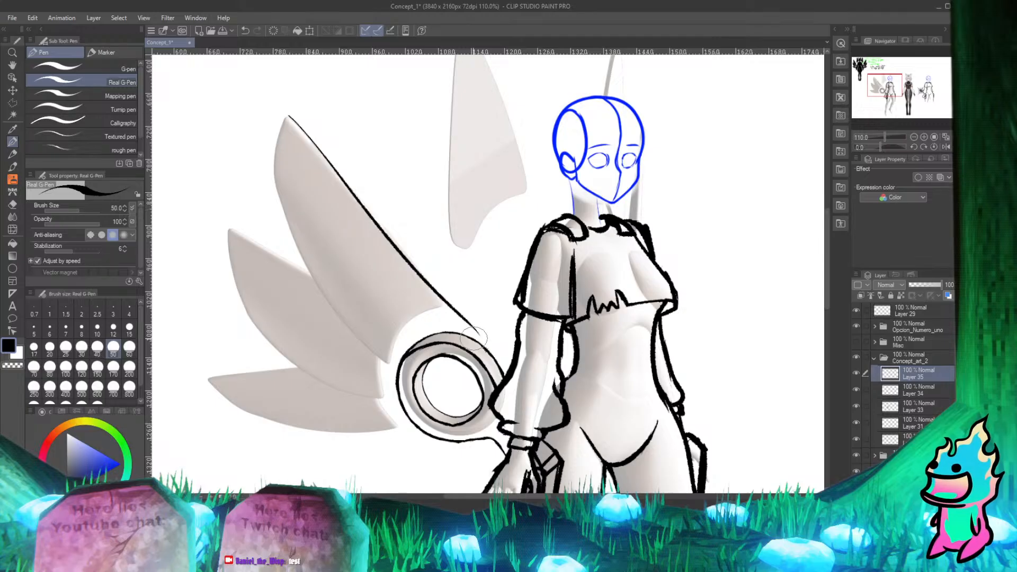
key("ctrl+z")
left_click_drag(294, 121, 469, 345)
key("ctrl+z")
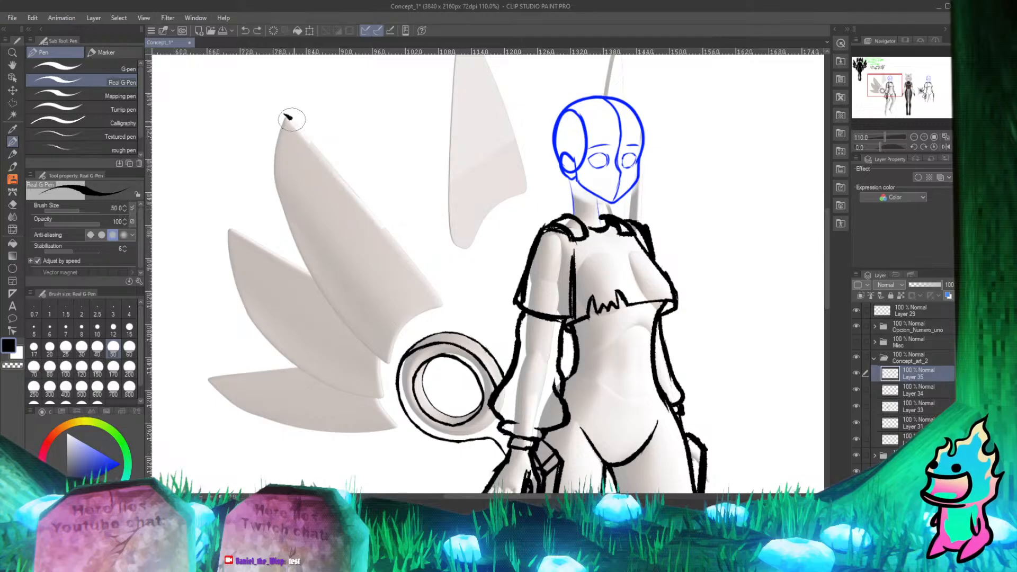
left_click_drag(289, 111, 456, 334)
key("ctrl+z")
left_click_drag(290, 116, 469, 345)
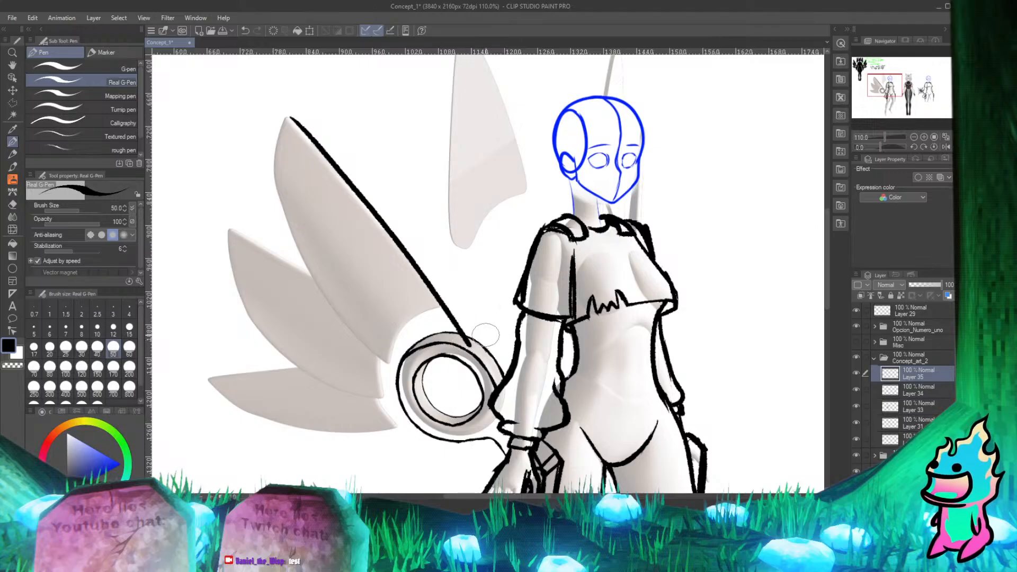
key("e")
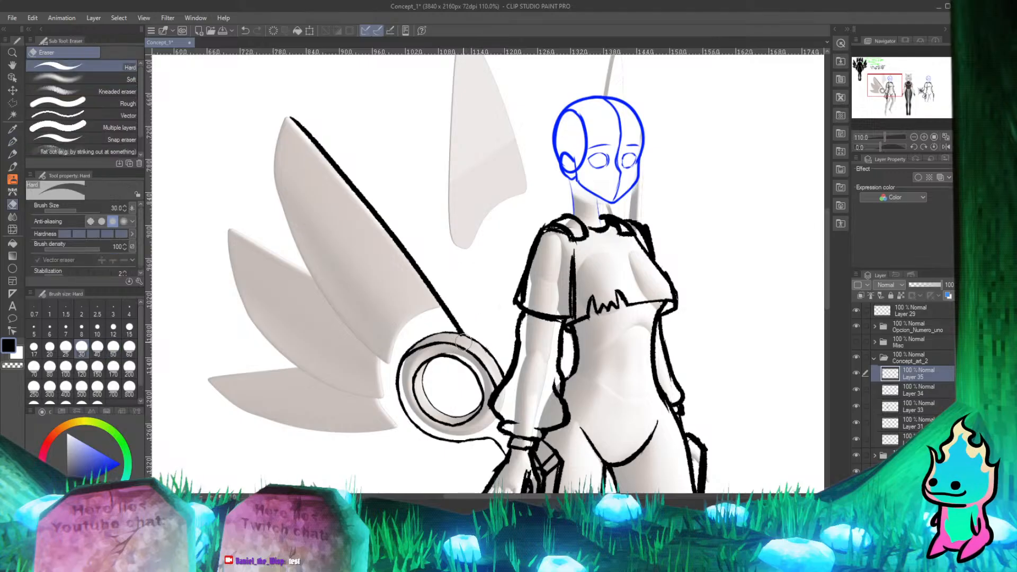
key("p")
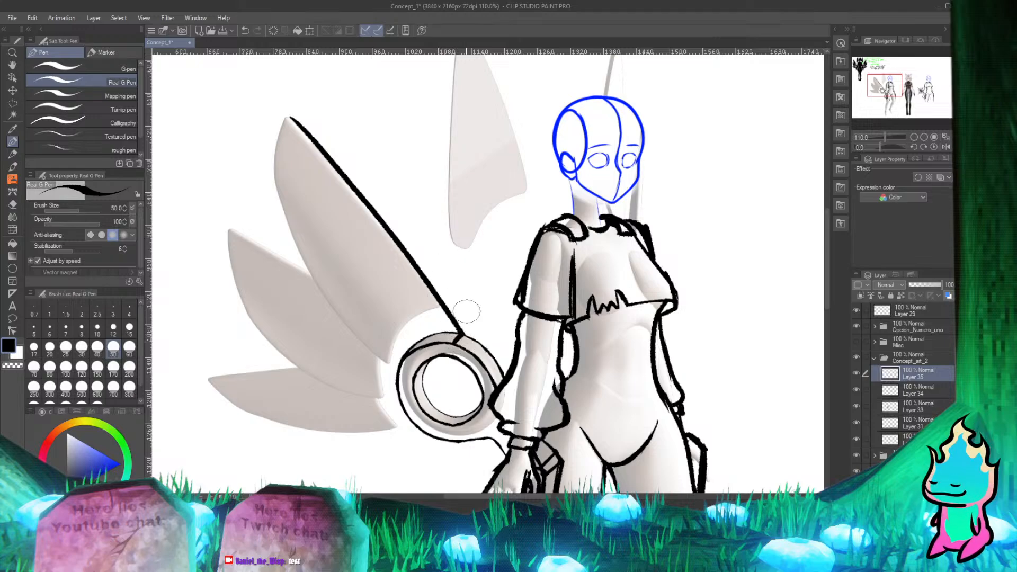
Step: Draw a line just inside the uppermost blade's outer edge, redoing it until it fits, and cap the narrow strip at the tip
left_click_drag(287, 121, 456, 333)
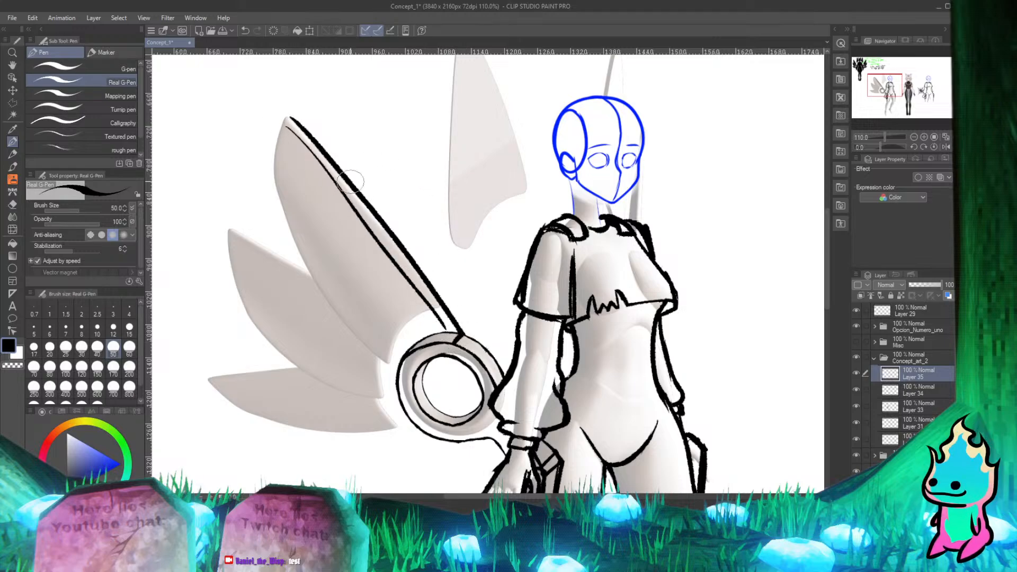
left_click_drag(284, 121, 438, 326)
key("ctrl+z")
key("ctrl+z")
left_click_drag(280, 118, 461, 345)
key("ctrl+z")
left_click_drag(275, 113, 450, 340)
key("ctrl+z")
left_click_drag(274, 113, 459, 344)
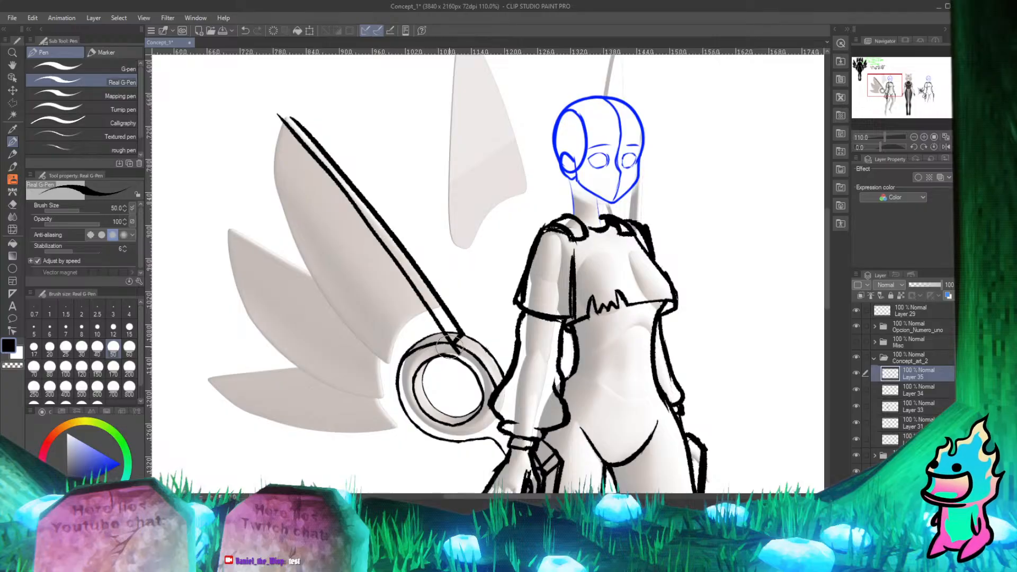
key("ctrl+z")
left_click_drag(273, 109, 459, 344)
key("ctrl+z")
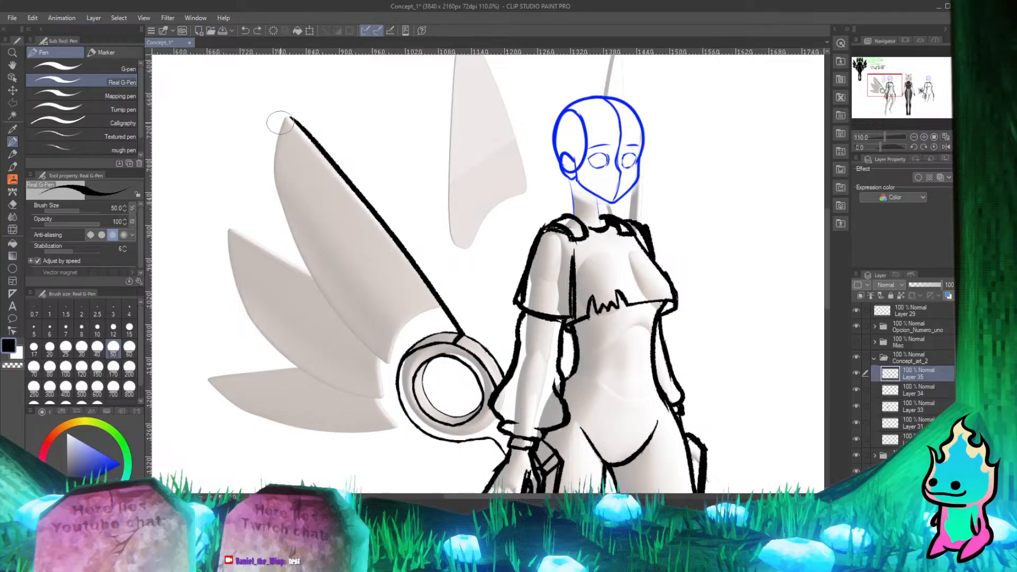
left_click_drag(274, 113, 453, 329)
key("ctrl+z")
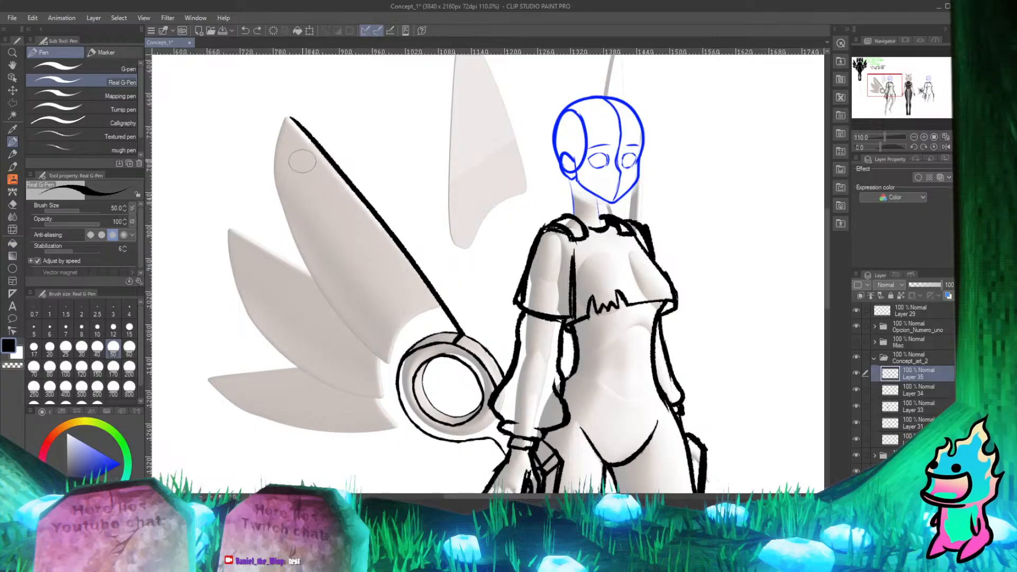
left_click_drag(275, 115, 458, 341)
key("ctrl+z")
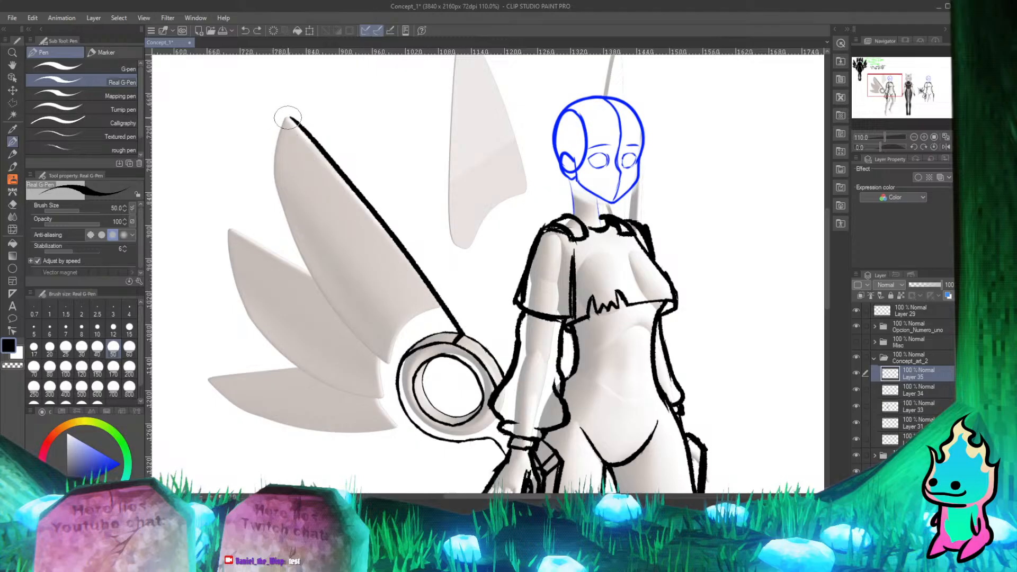
left_click_drag(276, 113, 451, 337)
key("ctrl+z")
left_click_drag(280, 118, 453, 339)
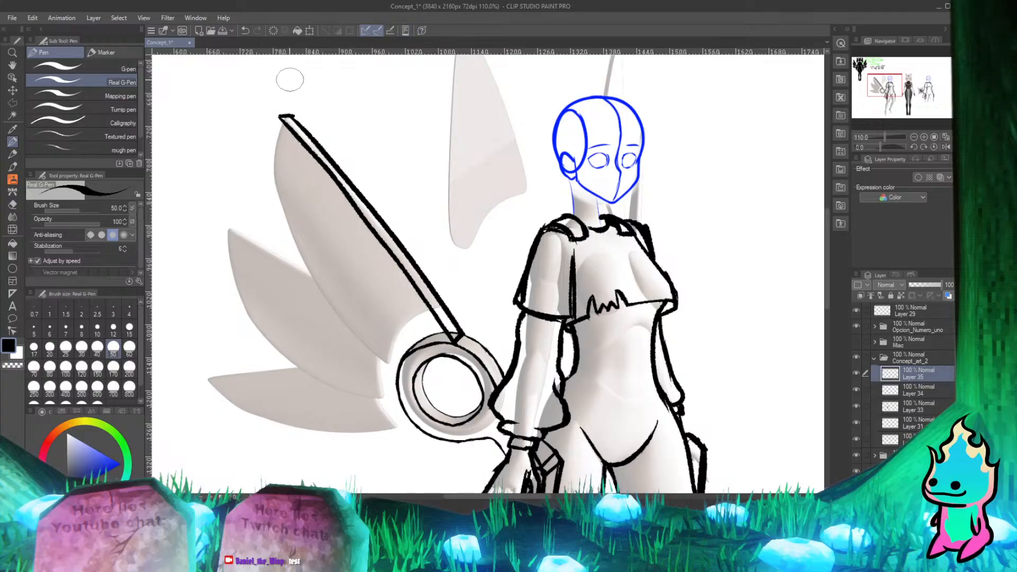
Step: Ink the uppermost blade's trailing edge as four overlapping feather tips running from the blade's tip down to the ring
mouse_move(278, 117)
left_mouse_down()
mouse_move(305, 117)
mouse_move(277, 117)
mouse_move(293, 117)
mouse_move(278, 120)
mouse_move(290, 120)
mouse_move(277, 134)
mouse_move(279, 116)
mouse_move(276, 141)
left_mouse_up()
left_click_drag(275, 119, 318, 241)
key("ctrl+z")
left_click_drag(277, 118, 319, 244)
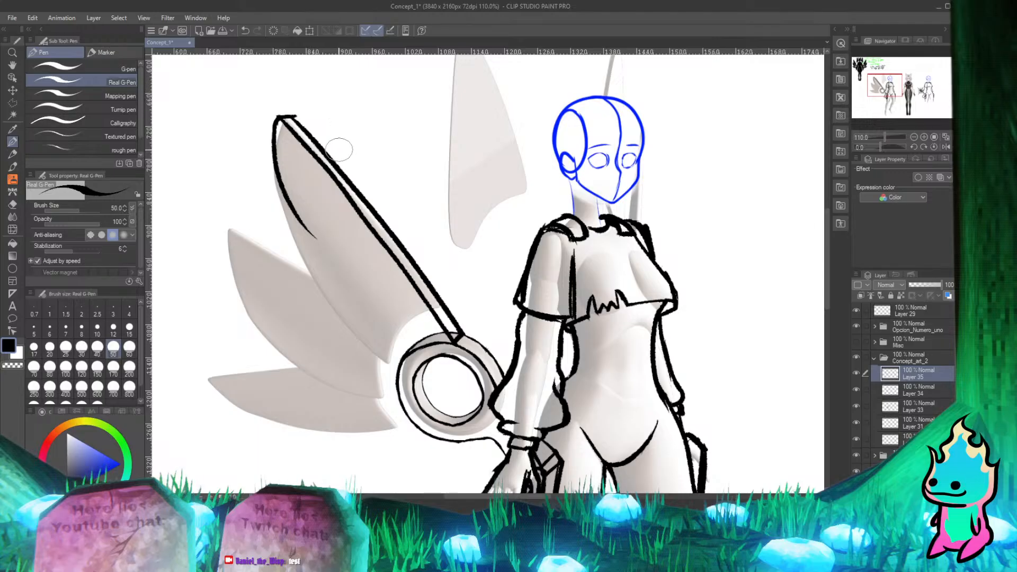
key("ctrl+z")
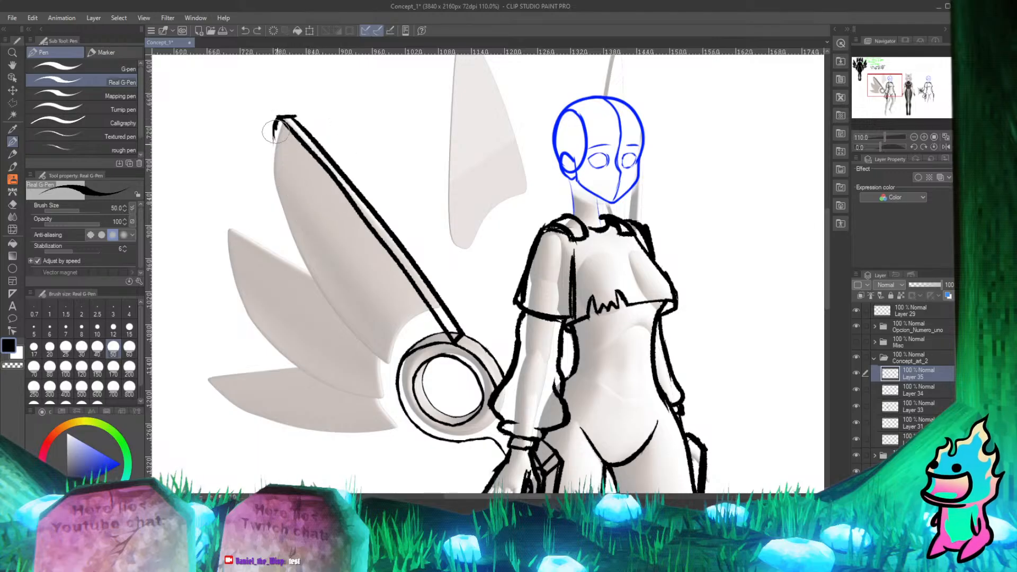
left_click_drag(276, 123, 334, 204)
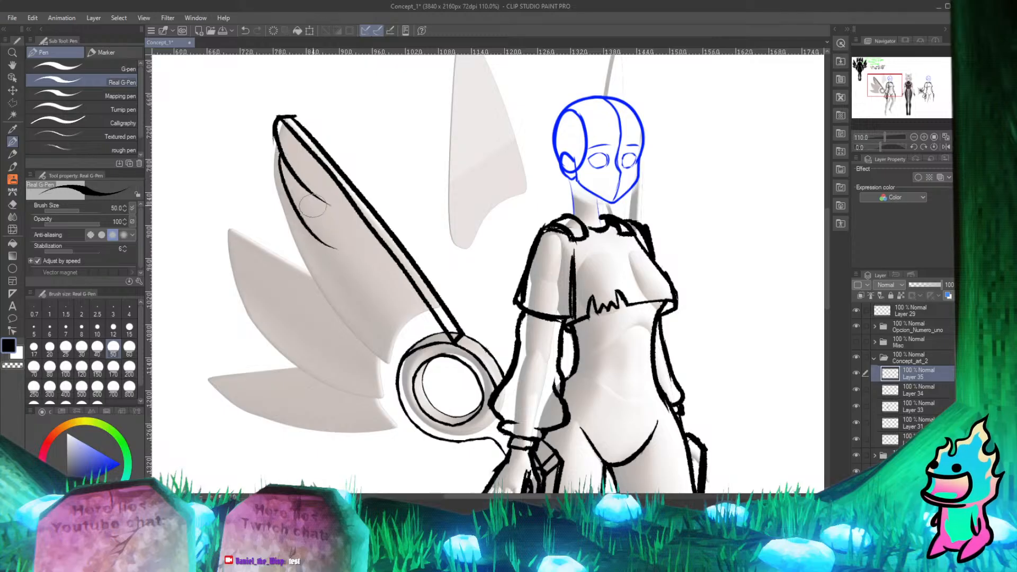
mouse_move(276, 148)
left_mouse_down()
mouse_move(306, 218)
mouse_move(336, 232)
left_mouse_up()
key("ctrl+z")
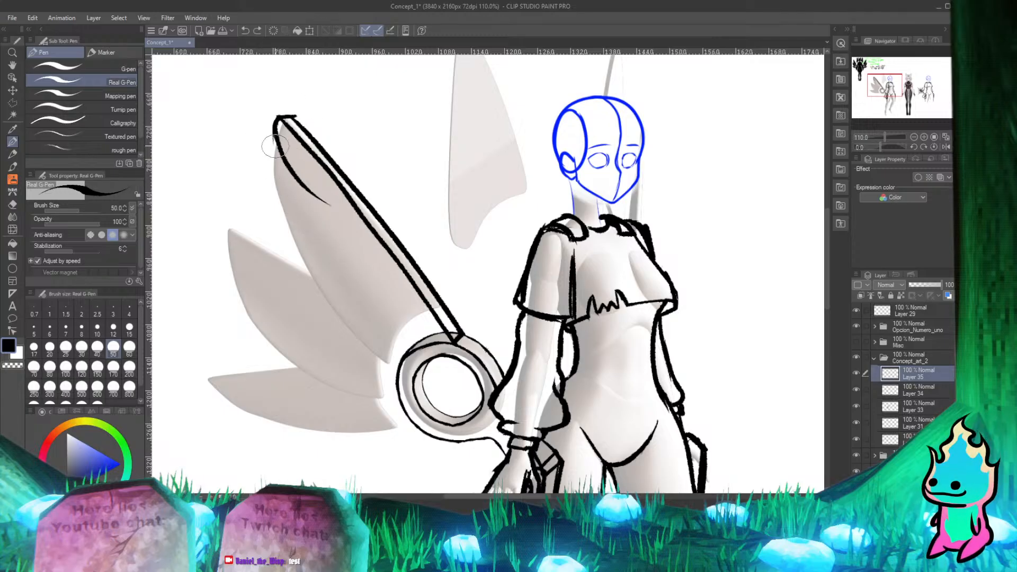
left_click_drag(275, 146, 323, 243)
mouse_move(289, 215)
left_mouse_down()
mouse_move(357, 302)
mouse_move(319, 286)
mouse_move(402, 357)
left_mouse_up()
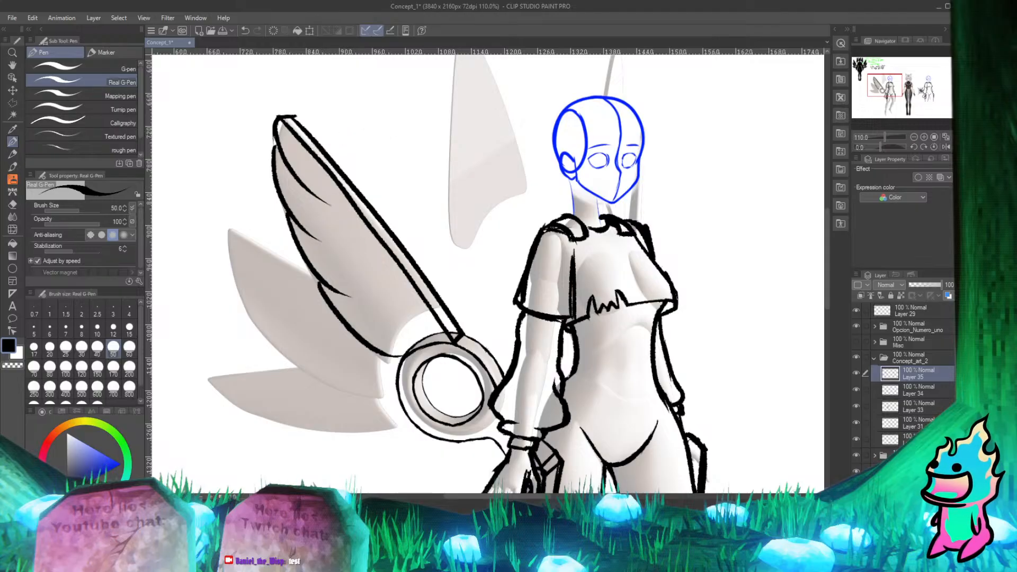
Step: On a new layer, extend the three feather dividing lines inward across the uppermost blade toward its outer strip
left_click(873, 486)
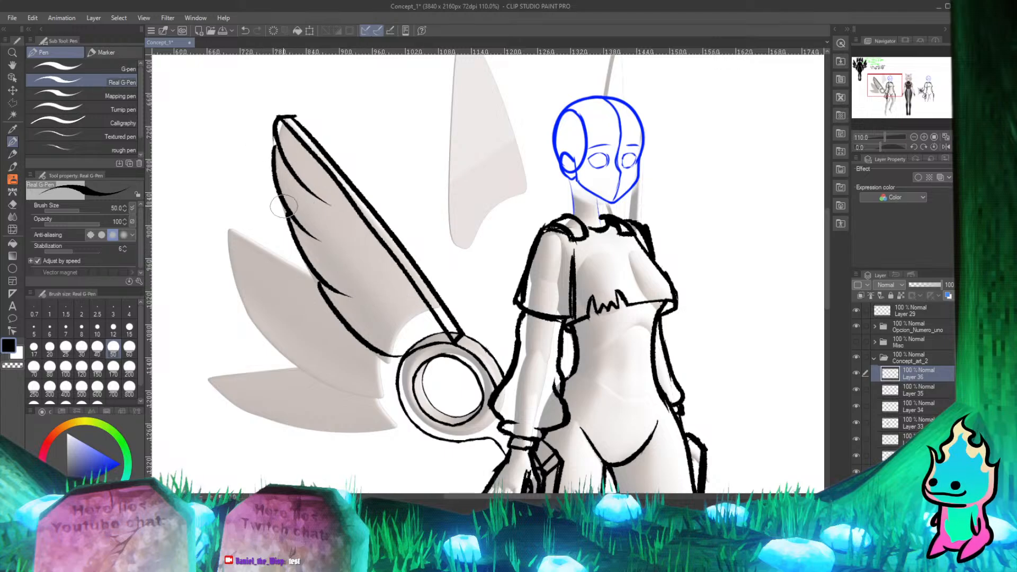
left_click_drag(314, 238, 397, 249)
key("ctrl+z")
left_click_drag(294, 227, 373, 248)
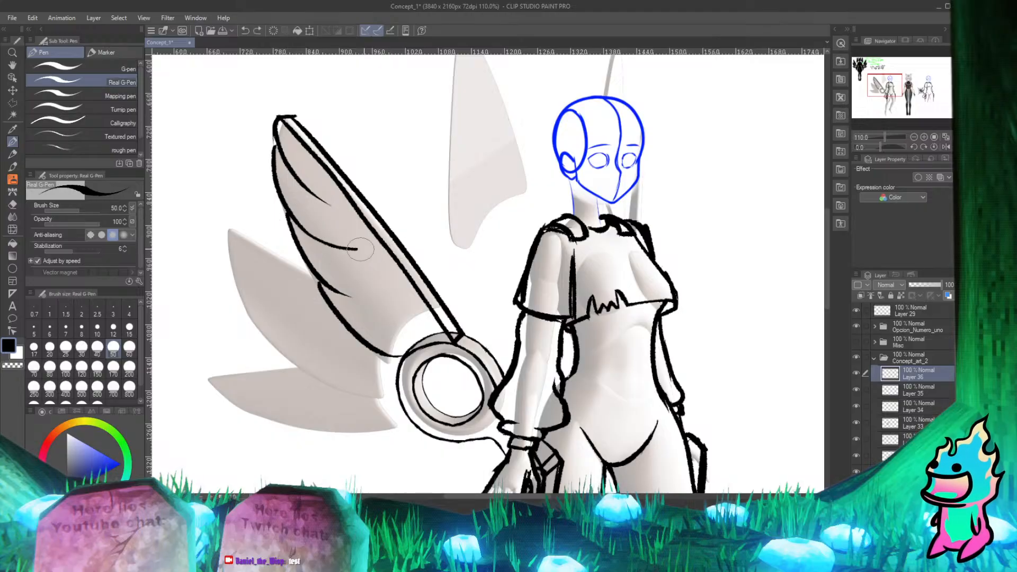
left_click_drag(310, 189, 379, 216)
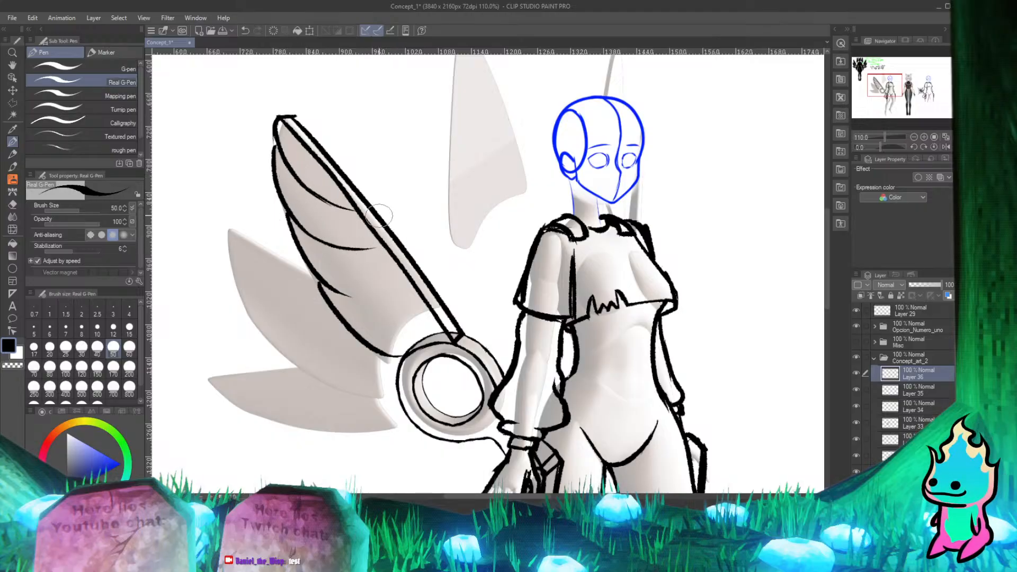
key("ctrl+z")
left_click_drag(290, 176, 354, 208)
left_click_drag(330, 288, 436, 291)
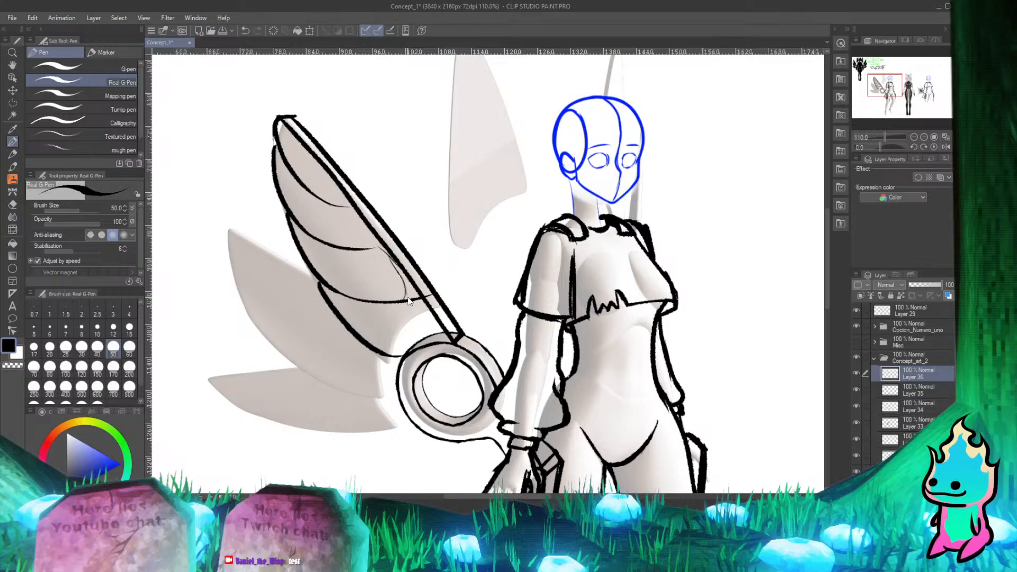
Step: Draw rounded inner ends on the three upper feathers, and try one on the lowest feather beside the ring
left_click_drag(390, 268, 365, 247)
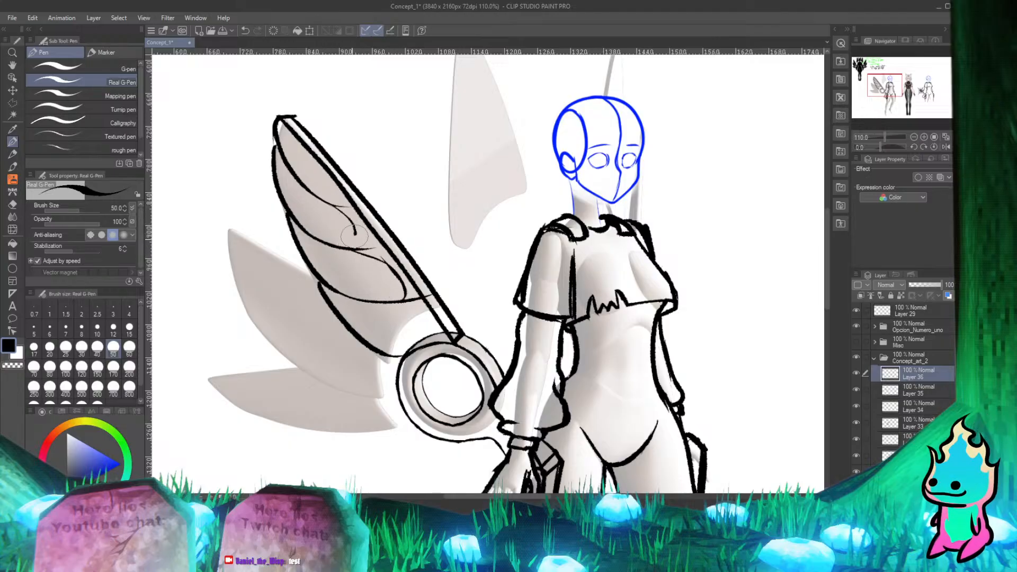
mouse_move(326, 203)
left_mouse_down()
mouse_move(324, 226)
mouse_move(360, 236)
mouse_move(327, 187)
left_mouse_up()
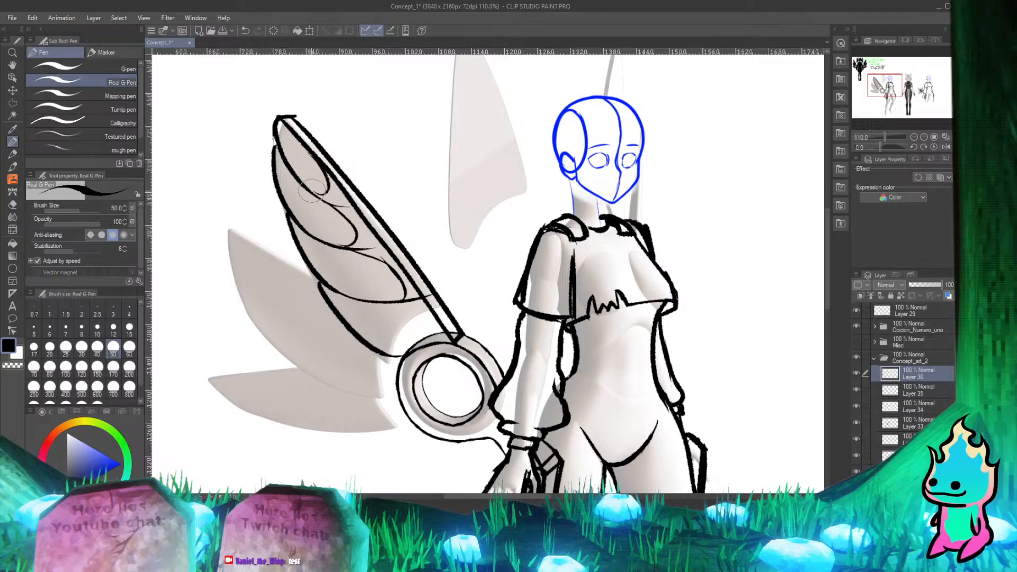
mouse_move(378, 304)
left_mouse_down()
mouse_move(410, 312)
mouse_move(405, 354)
left_mouse_up()
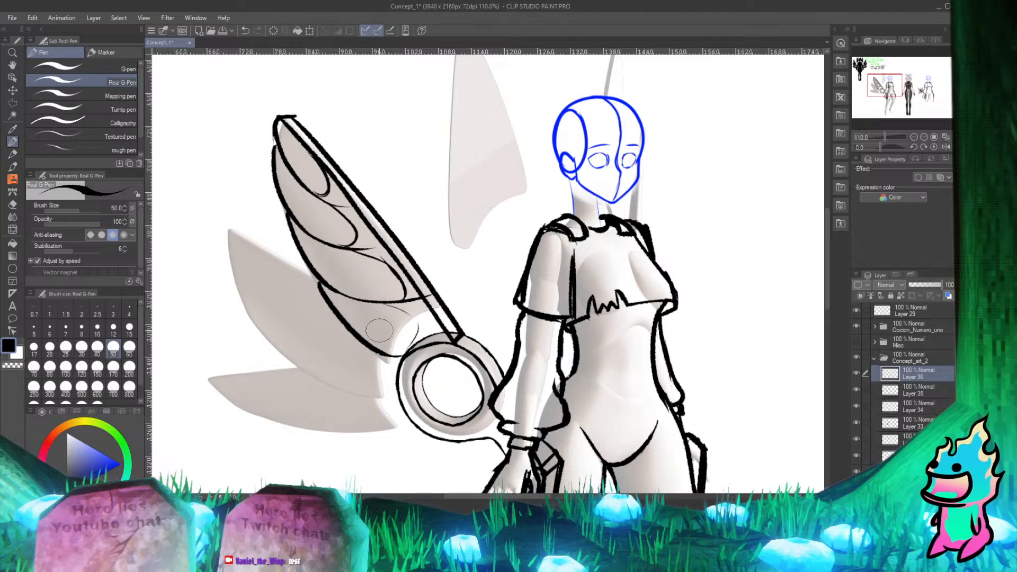
left_click_drag(396, 306, 394, 353)
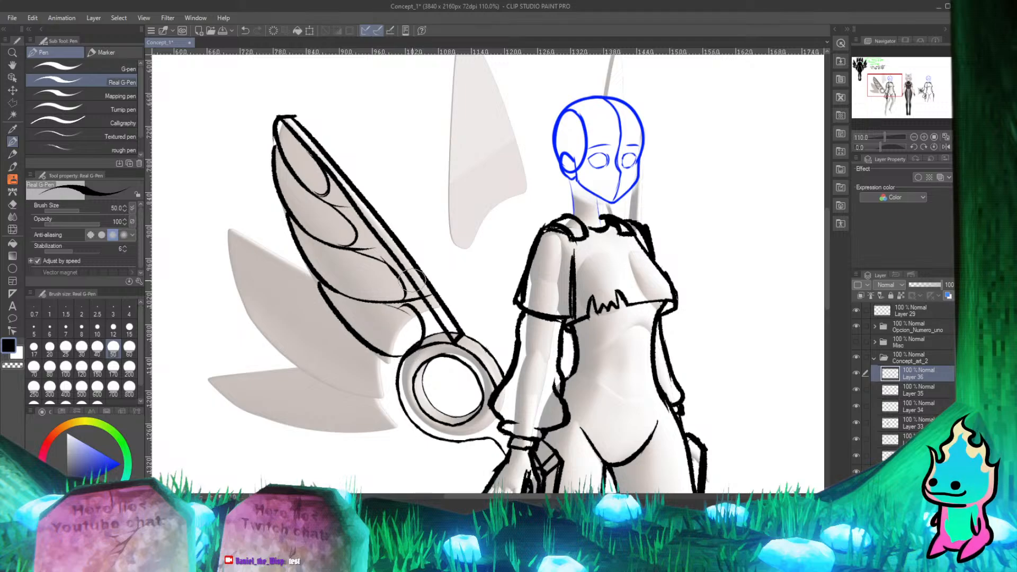
key("ctrl+z")
mouse_move(385, 304)
left_mouse_down()
mouse_move(394, 347)
mouse_move(412, 353)
mouse_move(424, 330)
mouse_move(395, 352)
left_mouse_up()
key("ctrl+z")
key("ctrl+z")
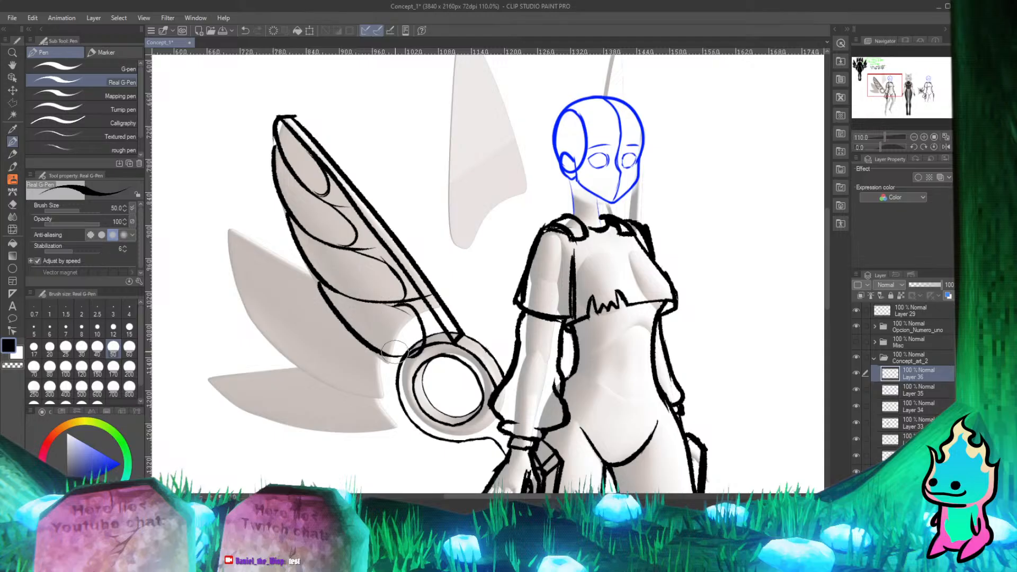
Step: Undo and redo the rounded feather ends to compare the blade with and without them
key("ctrl+z")
key("ctrl+z")
key("ctrl+z")
key("ctrl+z")
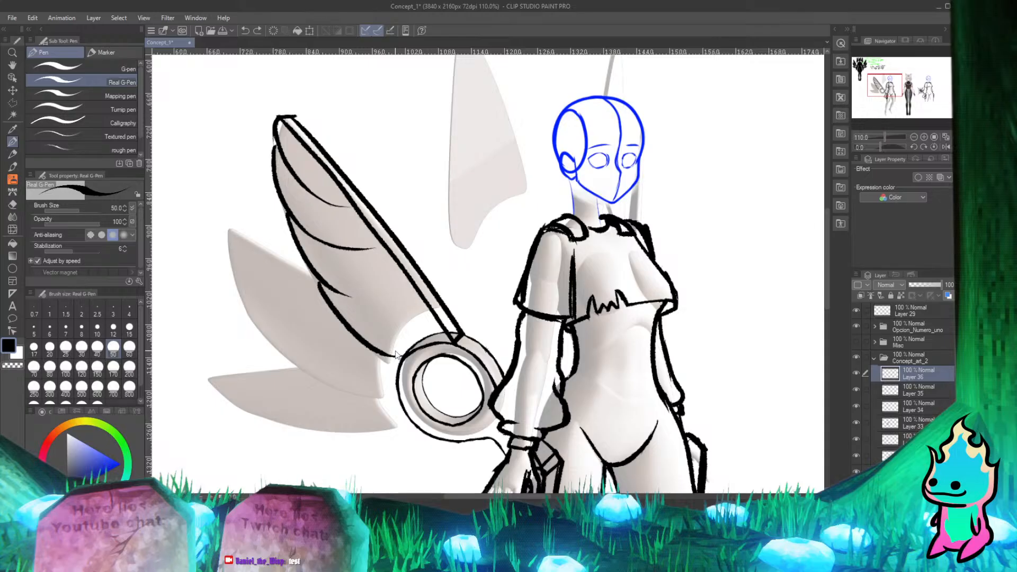
key("ctrl+y")
key("ctrl+y")
key("ctrl+y")
key("ctrl+y")
key("ctrl+y")
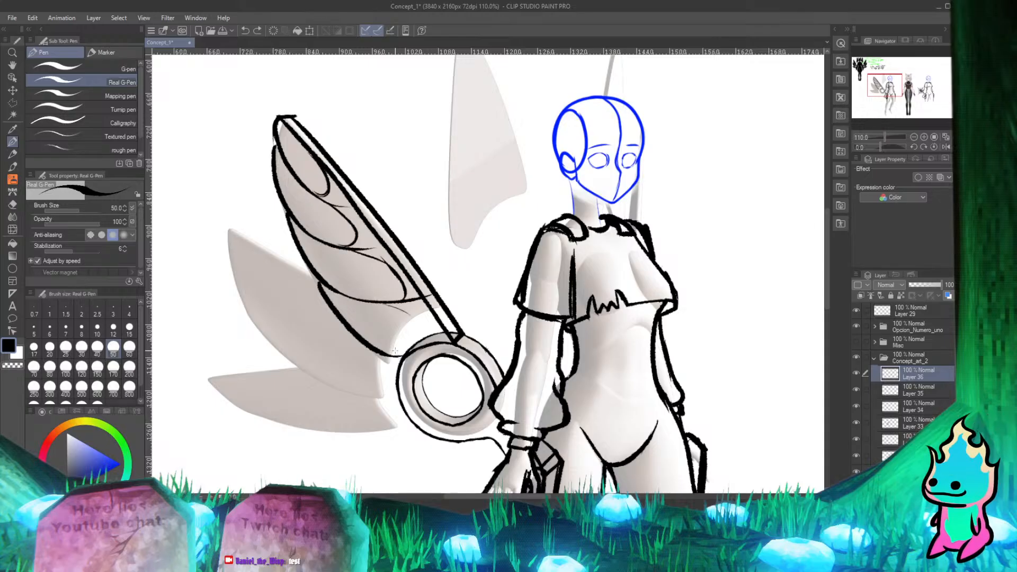
key("ctrl+y")
key("ctrl+z")
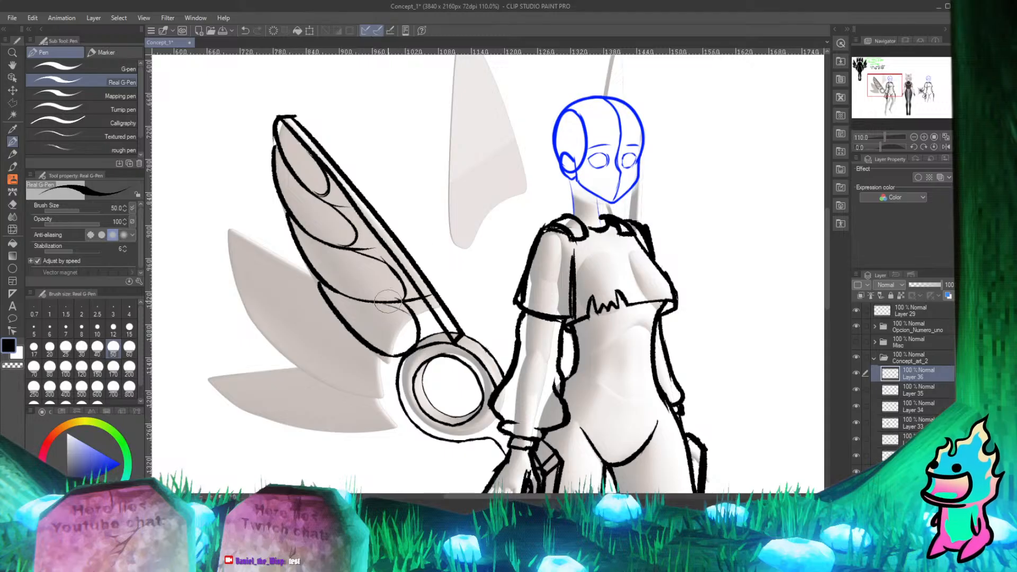
Step: Flip the canvas view horizontally and ink the lowest feather's rounded inner end beside the ring, redoing it until it fits
left_click(947, 146)
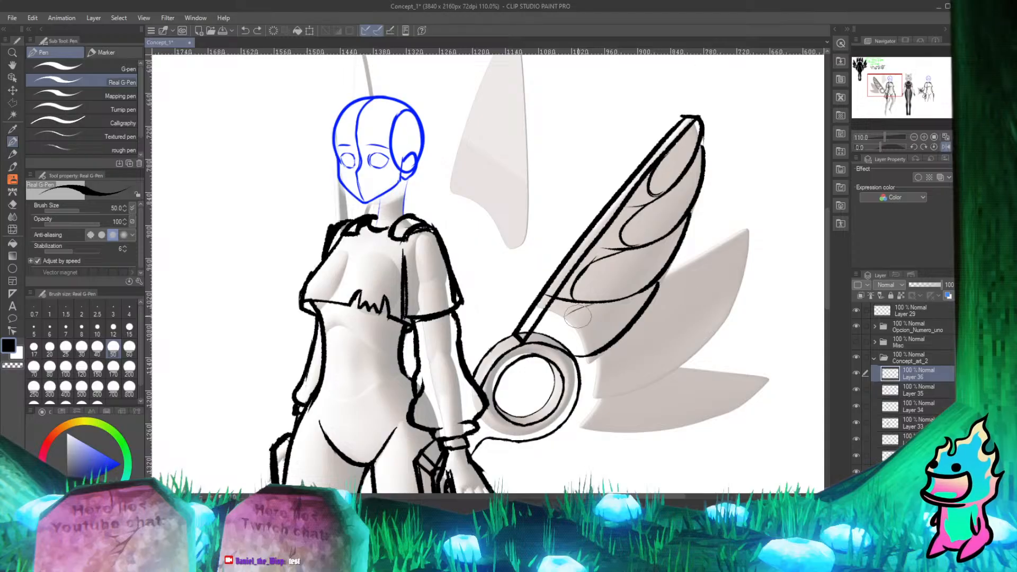
mouse_move(587, 307)
left_mouse_down()
mouse_move(581, 344)
mouse_move(608, 343)
left_mouse_up()
key("ctrl+z")
mouse_move(585, 308)
left_mouse_down()
mouse_move(557, 331)
mouse_move(583, 353)
left_mouse_up()
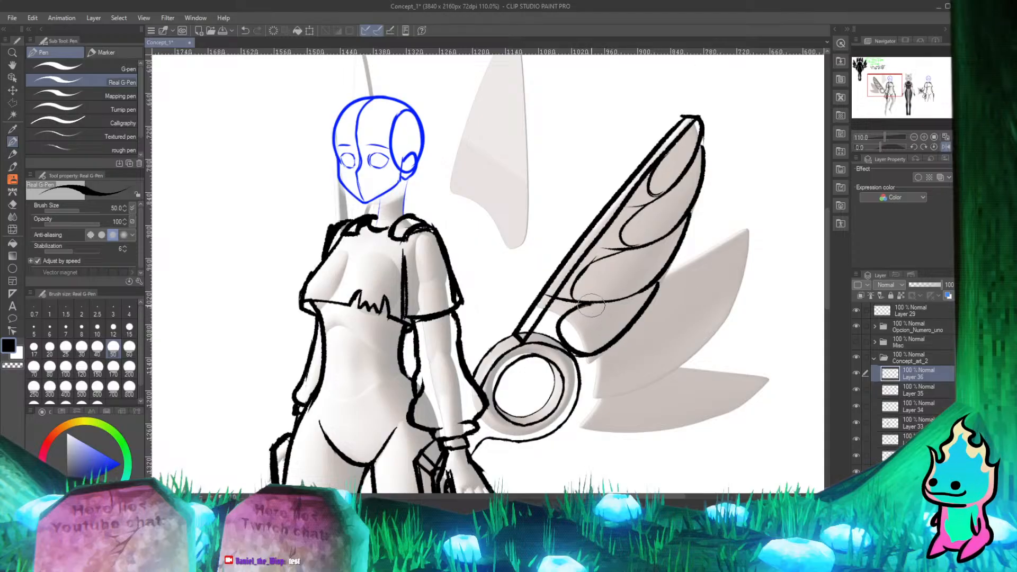
left_click_drag(591, 307, 565, 348)
key("ctrl+z")
left_click_drag(576, 307, 585, 345)
key("ctrl+z")
left_click_drag(591, 304, 583, 346)
key("ctrl+z")
left_click_drag(590, 304, 587, 347)
Step: Re-ink the rounded inner ends of the upper feathers with heavier lines
left_click_drag(604, 256, 575, 304)
key("ctrl+z")
left_click_drag(636, 245, 578, 300)
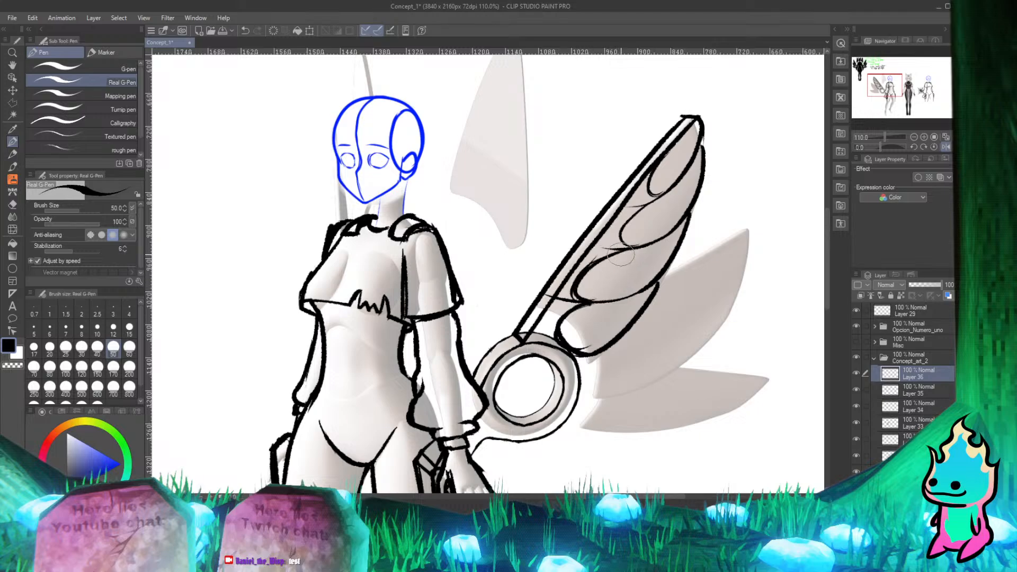
left_click_drag(621, 256, 581, 294)
left_click_drag(658, 160, 663, 193)
key("ctrl+z")
left_click_drag(651, 174, 669, 194)
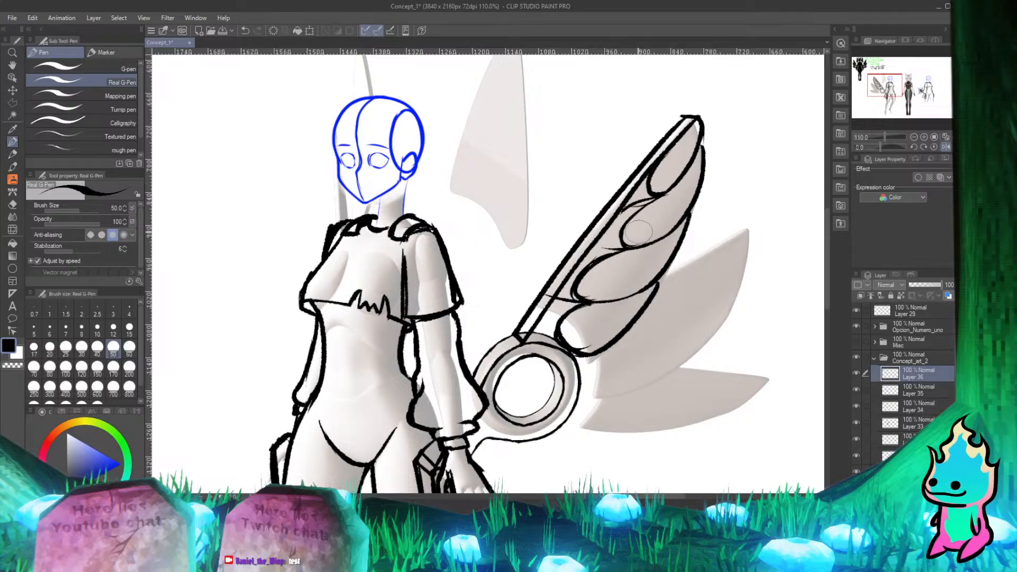
Step: Erase the stray lines around the second feather's inner end and re-ink the joint curves of the second and third feathers
key("e")
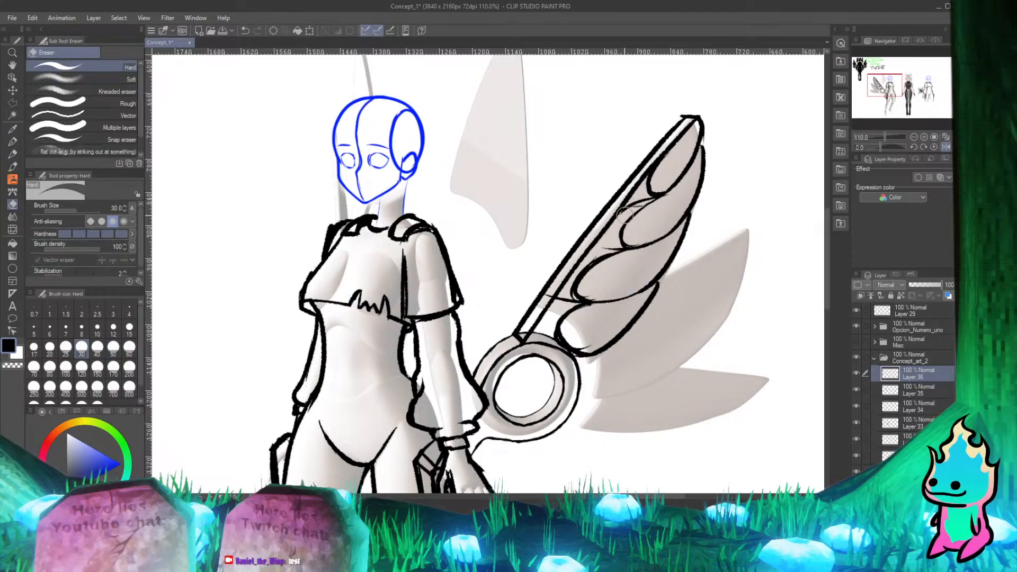
key("p")
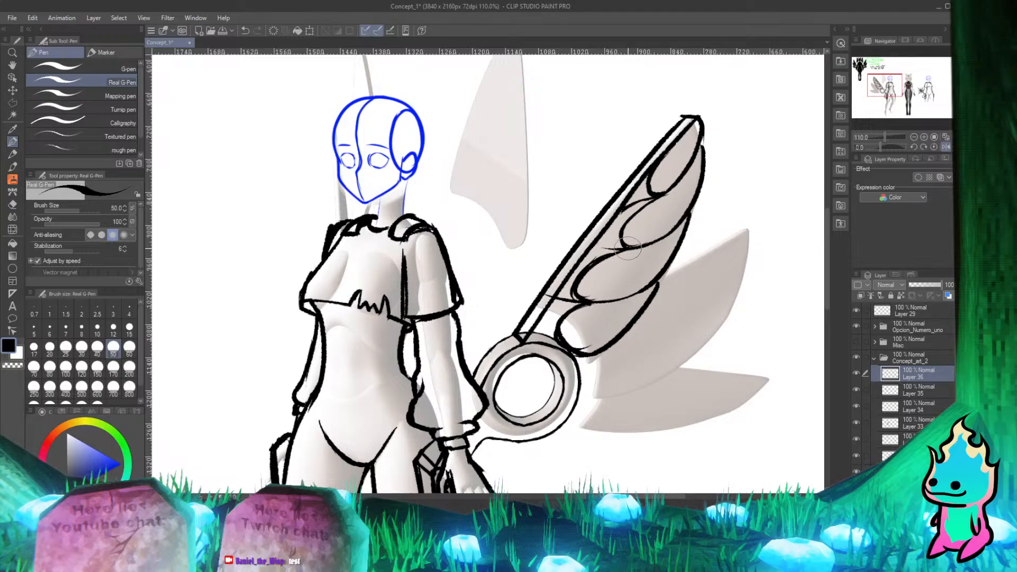
mouse_move(629, 246)
left_mouse_down()
mouse_move(575, 274)
mouse_move(612, 251)
left_mouse_up()
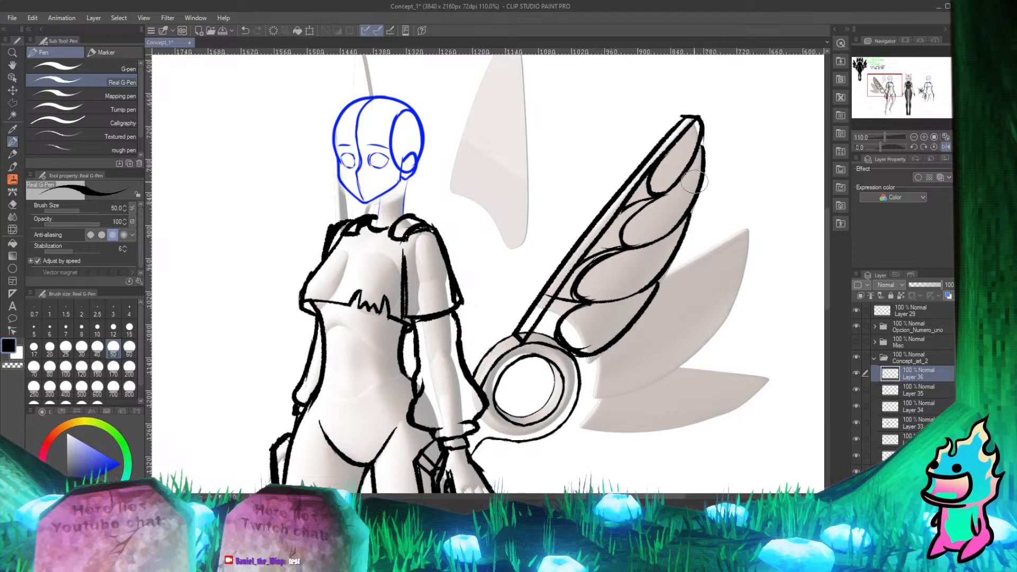
left_click_drag(591, 302, 579, 294)
Step: Erase the stray line beside the third feather's inner end and ink a curve joining it to the spar near the ring
key("e")
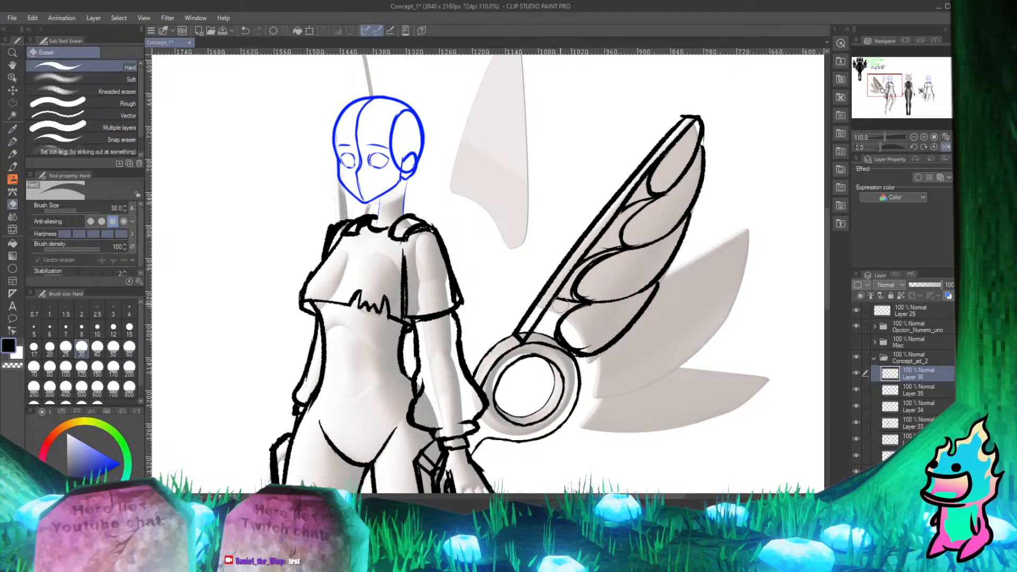
left_click_drag(557, 304, 577, 303)
key("p")
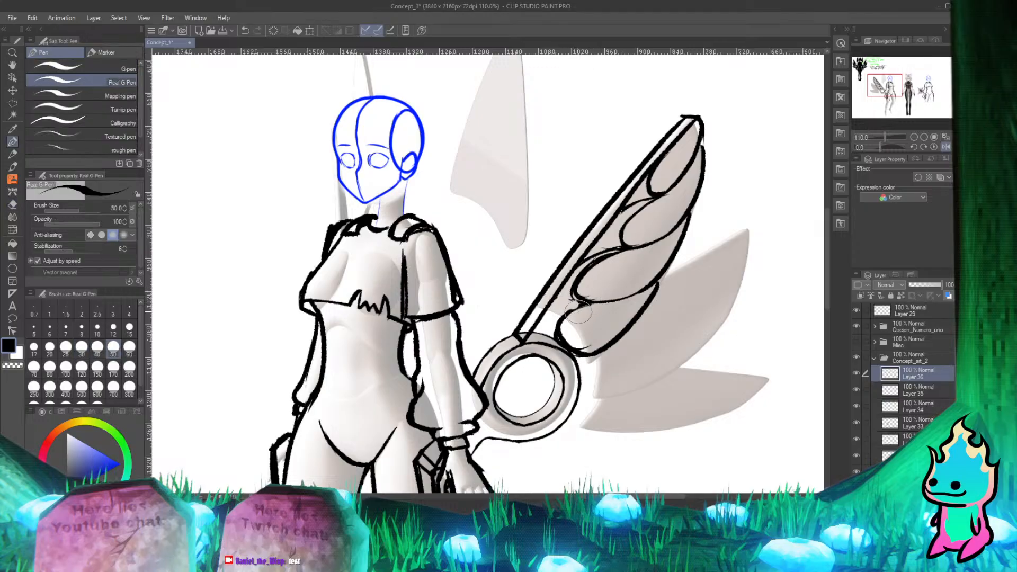
key("ctrl+z")
key("ctrl+z")
key("e")
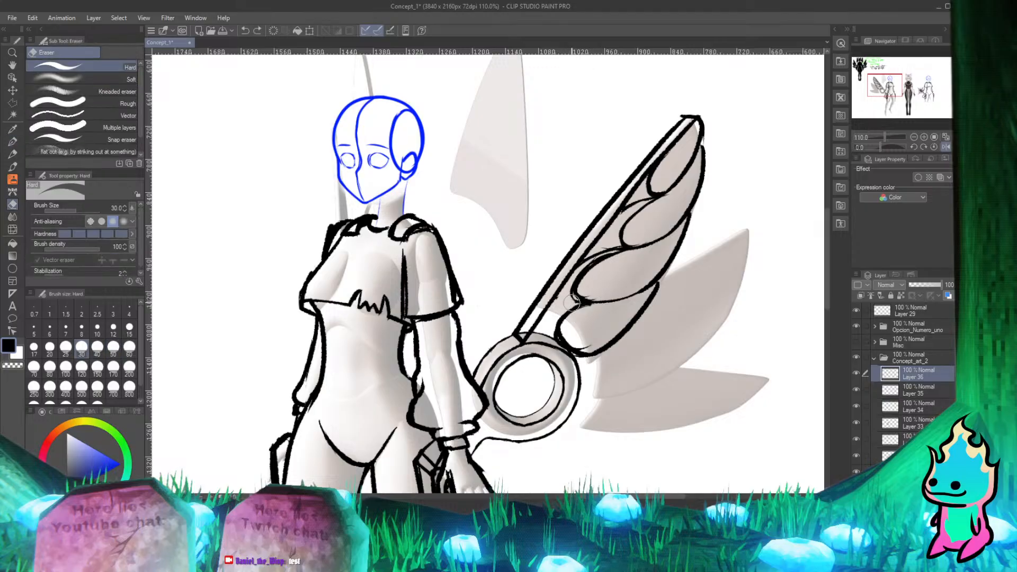
key("p")
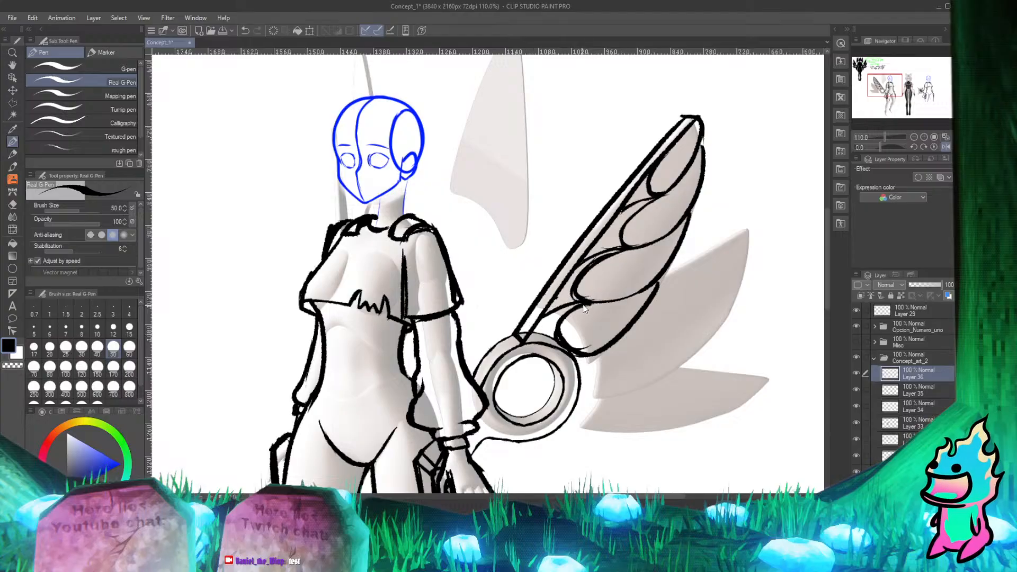
left_click_drag(577, 304, 539, 323)
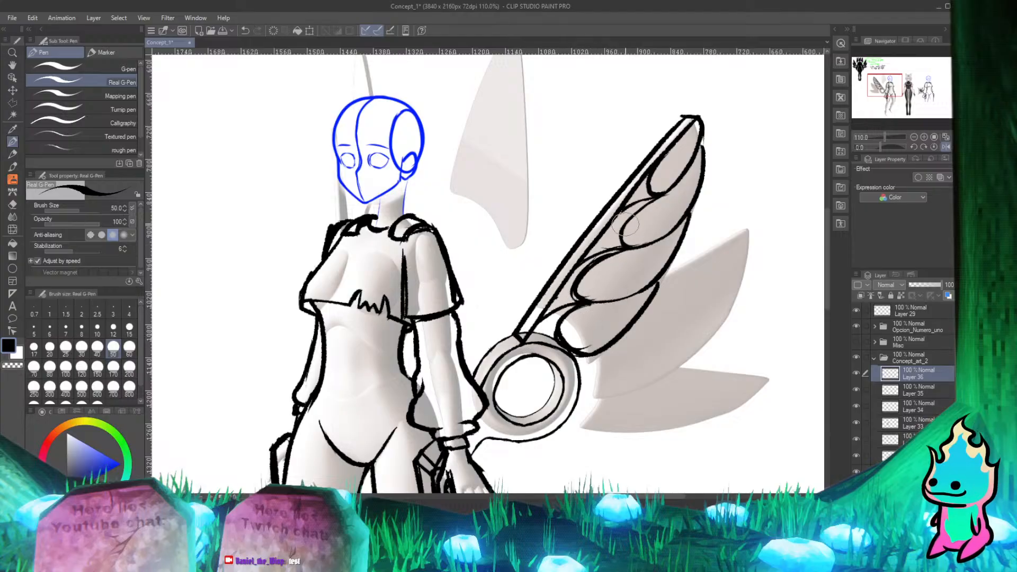
Step: Thicken the upper curves of the second and third feathers where they overlap their neighbours
left_click_drag(575, 284, 636, 247)
left_click_drag(632, 205, 684, 174)
mouse_move(617, 215)
left_mouse_down()
mouse_move(693, 169)
mouse_move(654, 199)
mouse_move(685, 171)
mouse_move(660, 197)
mouse_move(679, 185)
left_mouse_up()
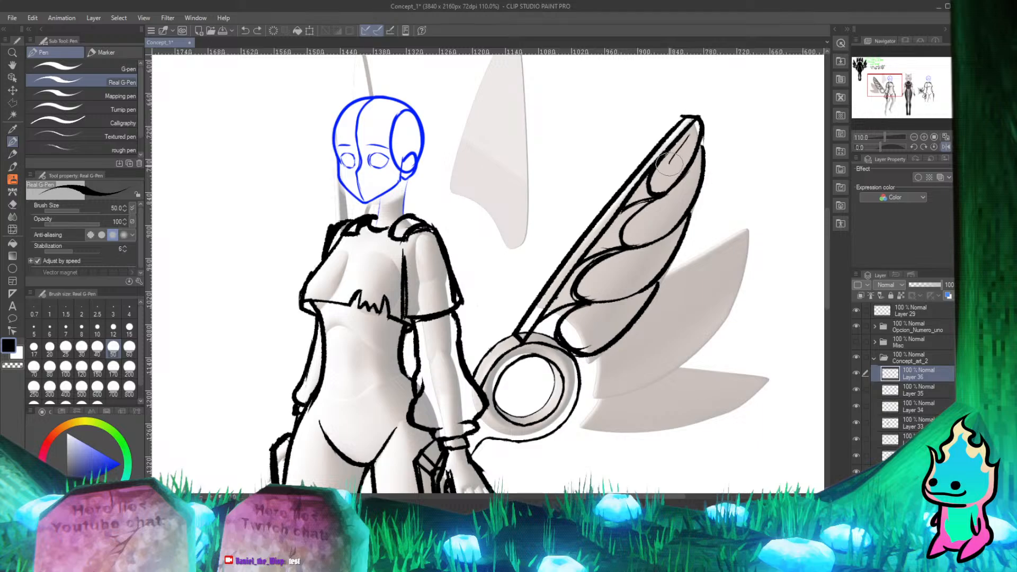
Step: Draw a small slanted oval inside the rounded inner end of each of the four feathers
left_click_drag(694, 128, 670, 164)
mouse_move(668, 161)
left_mouse_down()
mouse_move(661, 175)
mouse_move(676, 159)
left_mouse_up()
mouse_move(658, 216)
left_mouse_down()
mouse_move(642, 228)
mouse_move(662, 218)
left_mouse_up()
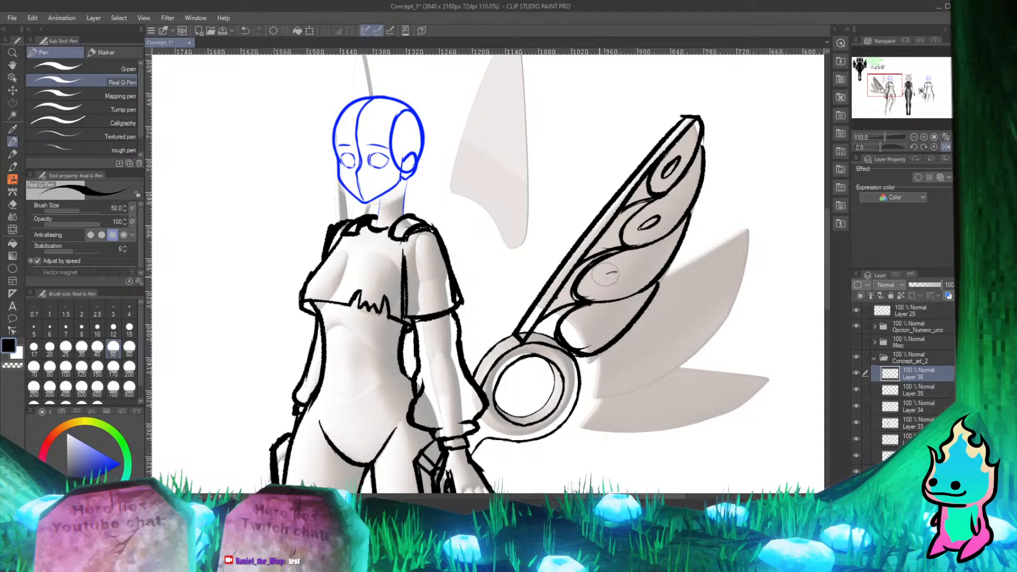
left_click_drag(606, 274, 618, 275)
mouse_move(586, 334)
left_mouse_down()
mouse_move(600, 325)
mouse_move(582, 332)
mouse_move(590, 324)
left_mouse_up()
key("ctrl+z")
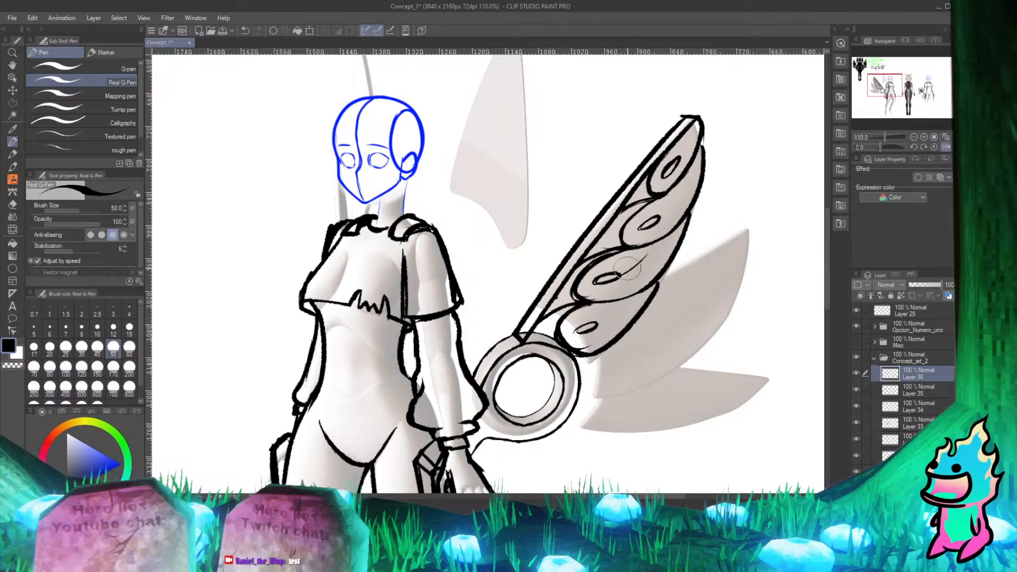
key("ctrl+z")
Step: Draw flowing groove lines from the ovals toward the feather tips, redoing the strokes that do not fit
mouse_move(618, 276)
left_mouse_down()
mouse_move(671, 248)
mouse_move(670, 258)
left_mouse_up()
key("ctrl+z")
key("ctrl+z")
key("ctrl+z")
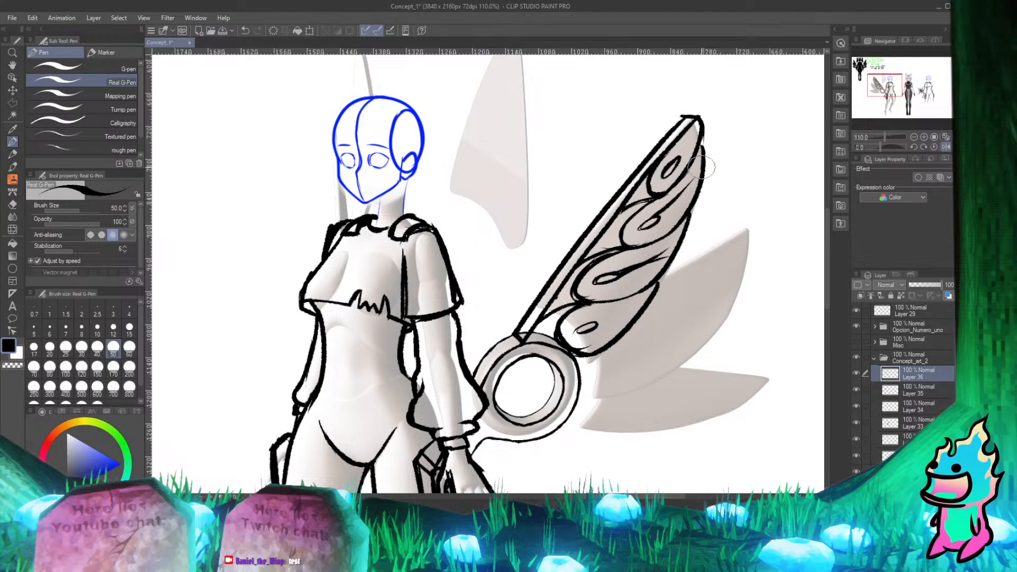
key("ctrl+z")
left_click_drag(654, 209, 695, 178)
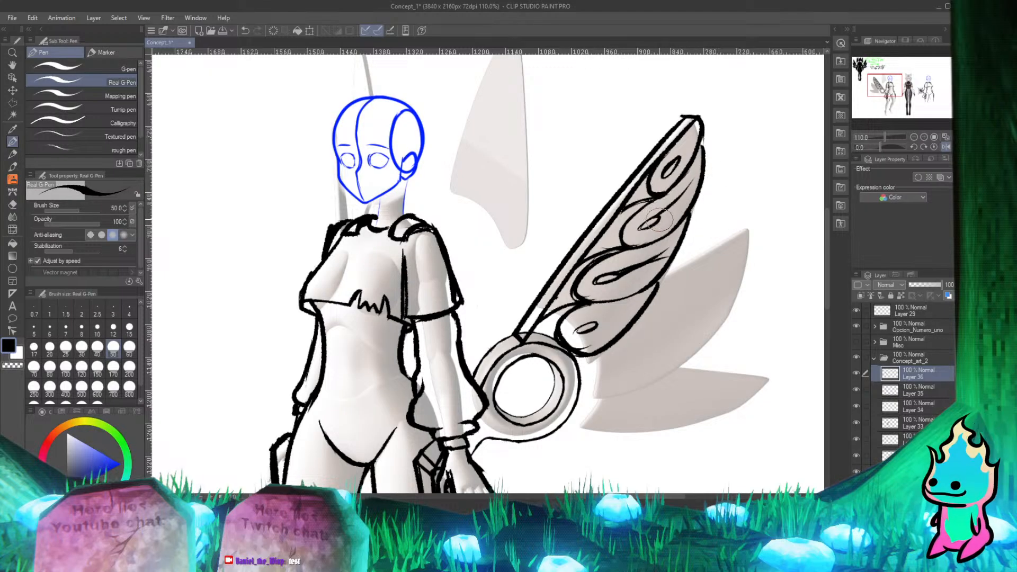
left_click_drag(659, 219, 697, 185)
left_click_drag(655, 217, 692, 181)
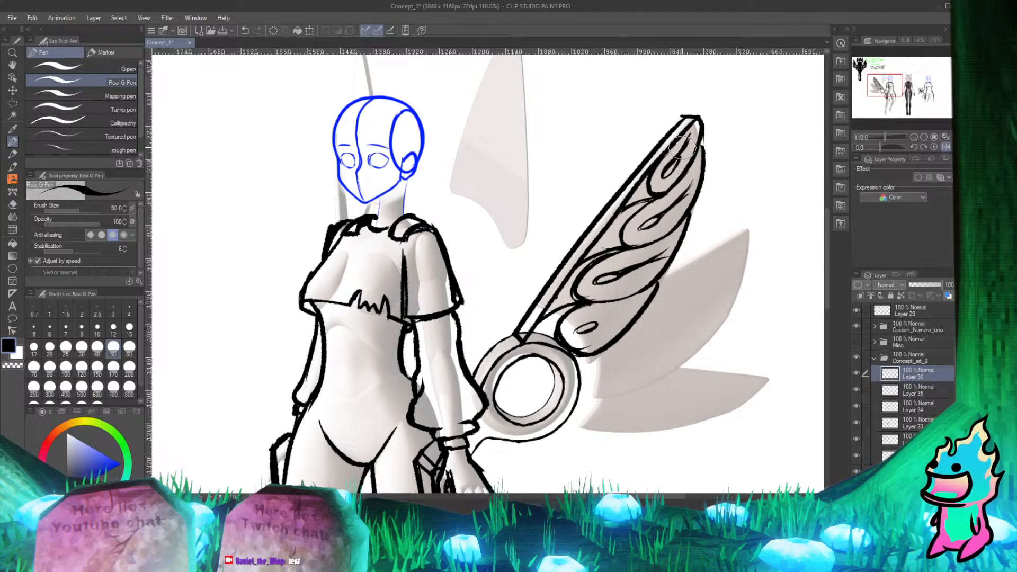
left_click_drag(675, 155, 688, 141)
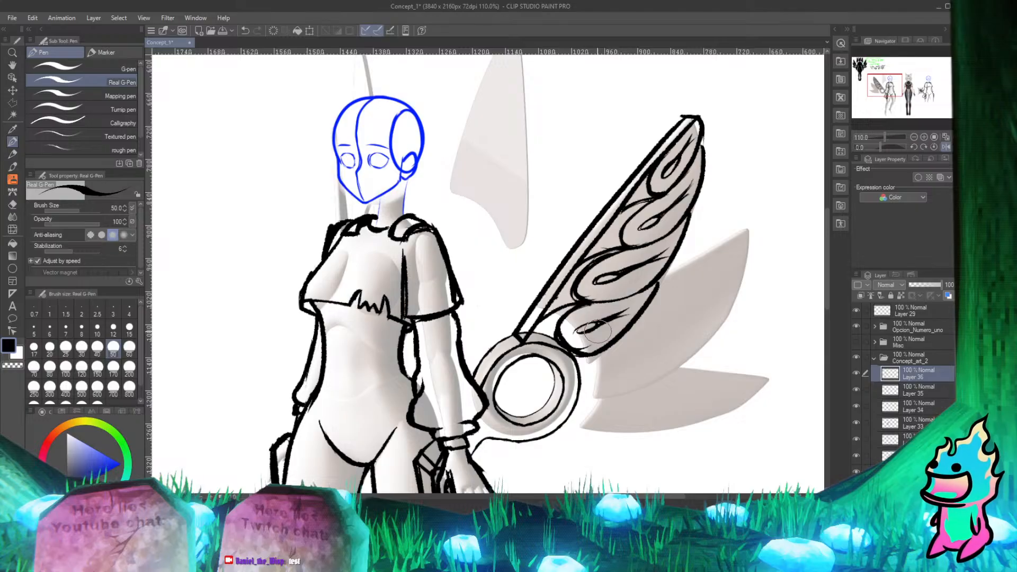
Step: Compare the blade with and without the feather details, hide Layer 36, and add a new layer above it
left_click(855, 374)
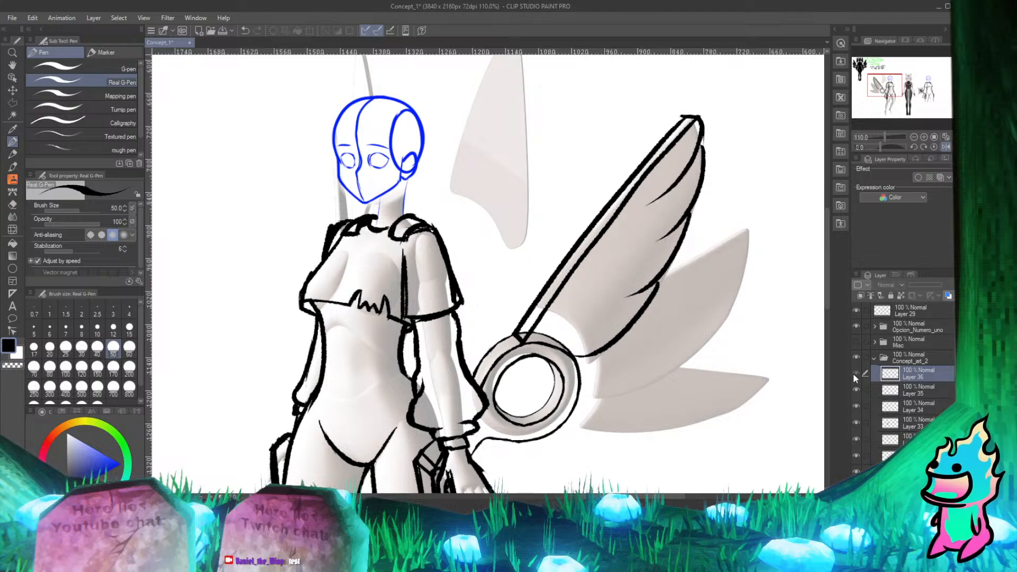
left_click(854, 373)
left_click(854, 373)
left_click(855, 375)
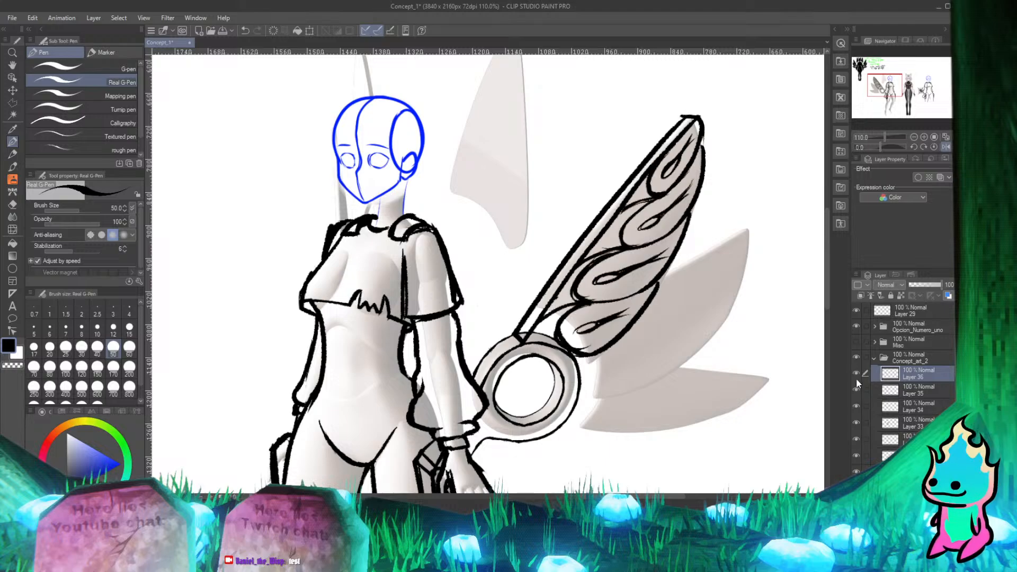
left_click(856, 373)
key("ctrl+shift+n")
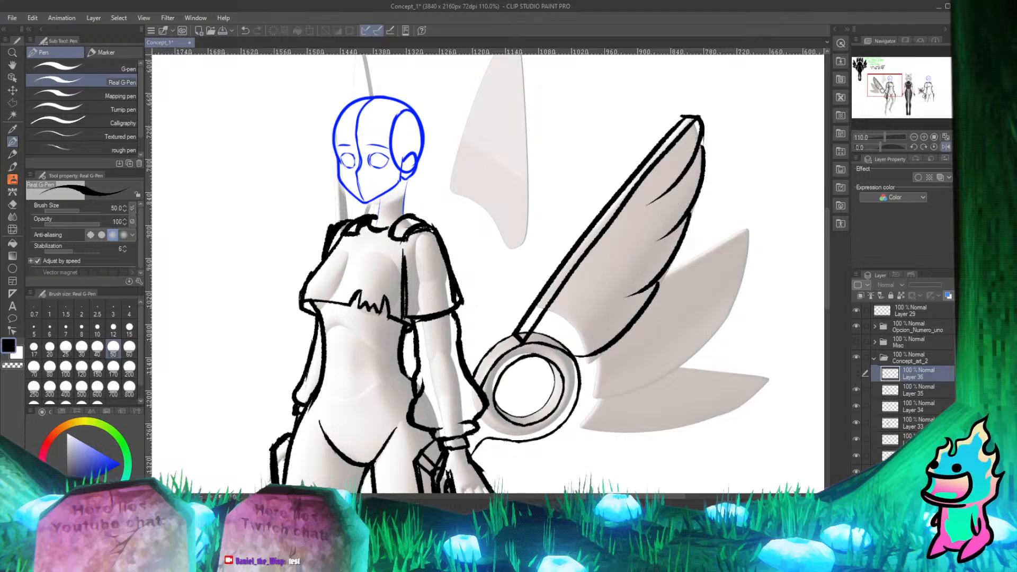
Step: Check the blade against the hidden detail layer and review the wing within the whole character sheet
left_click(857, 389)
left_click(858, 389)
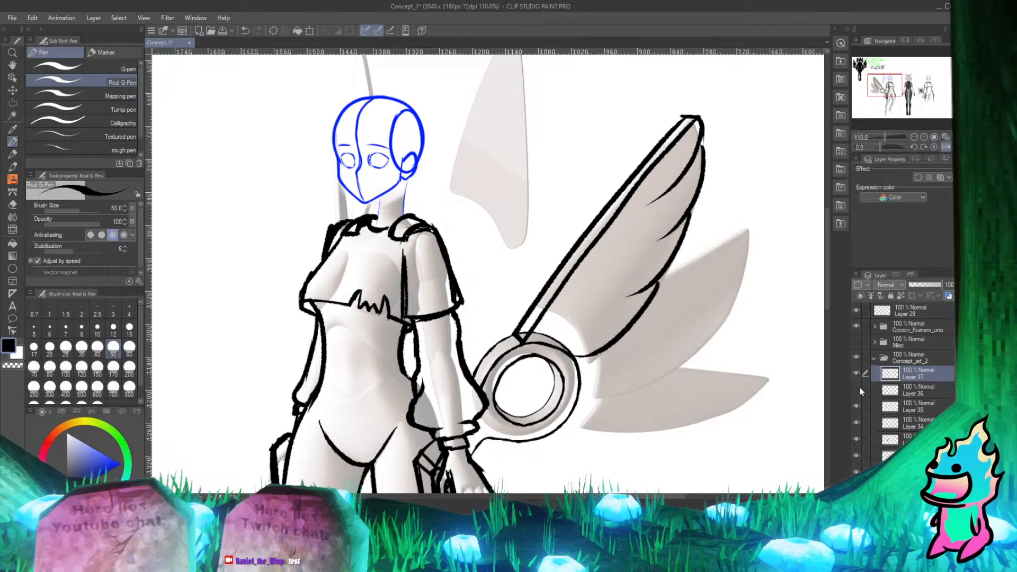
left_click(858, 386)
left_click(858, 387)
left_click(859, 388)
left_click(862, 387)
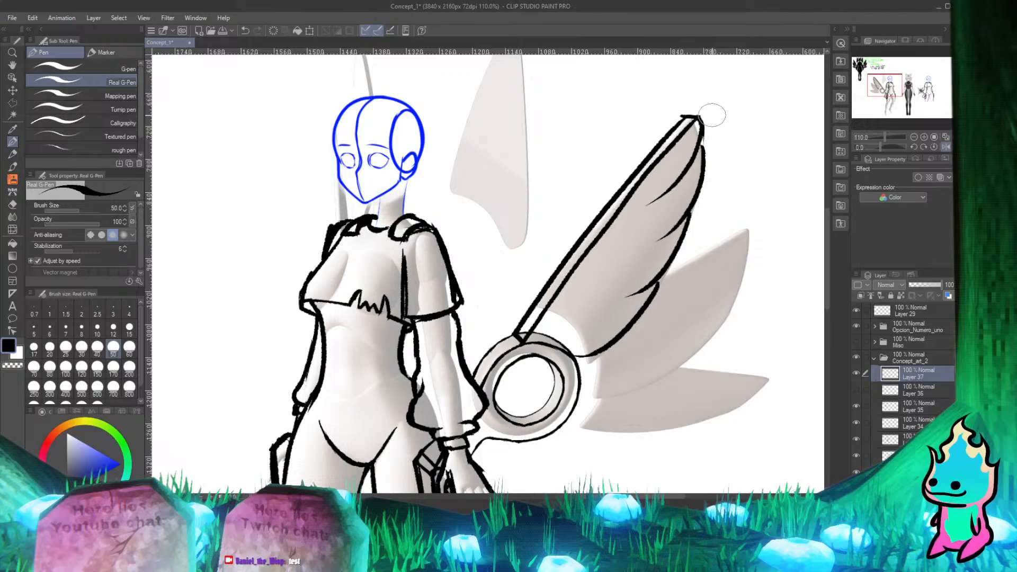
scroll(712, 115, "down", 6)
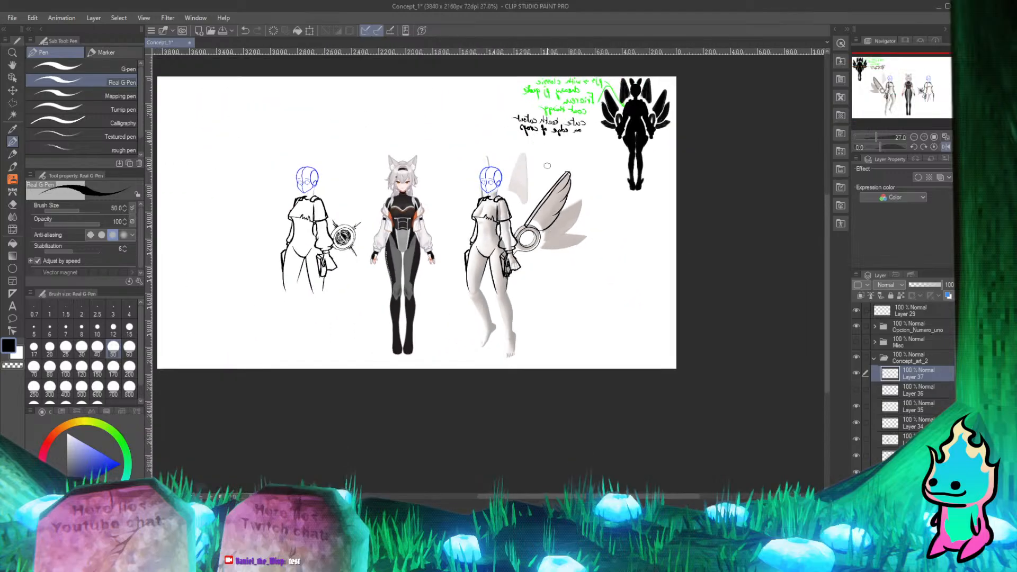
scroll(548, 166, "up", 5)
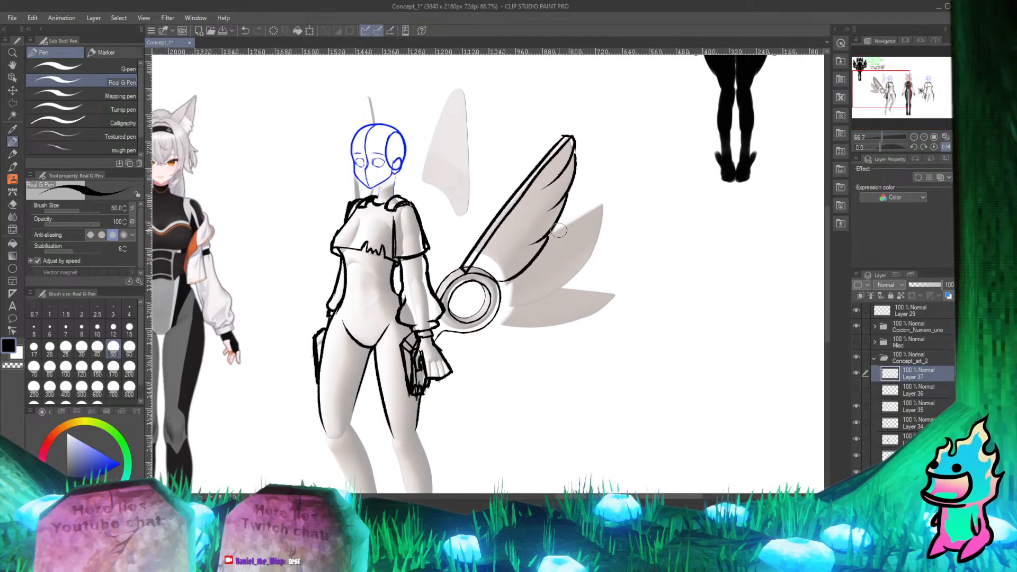
scroll(559, 230, "up", 3)
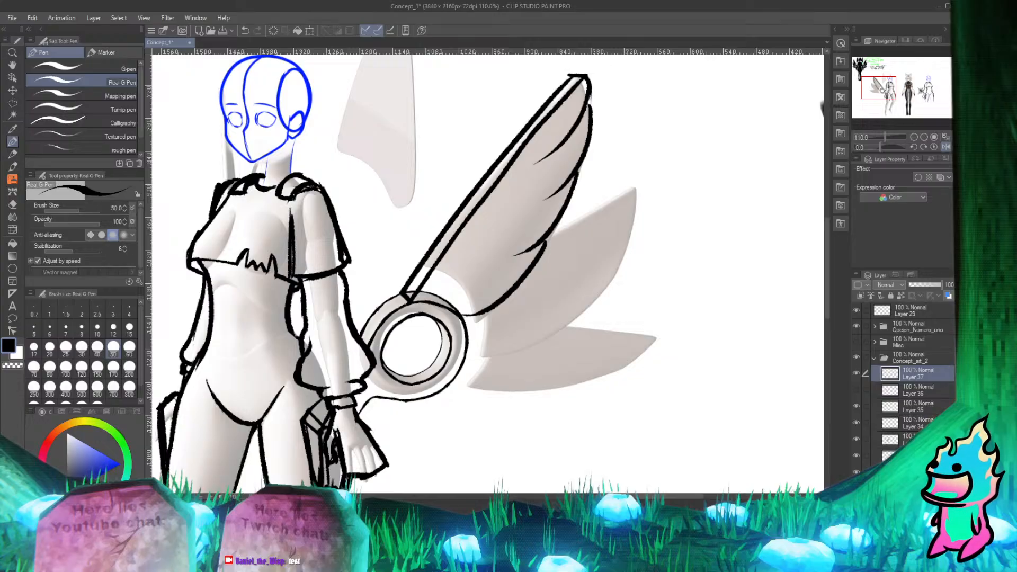
Step: Switch to the reference board and trace the feather panel edges on the white mech's wing
key("alt+Tab")
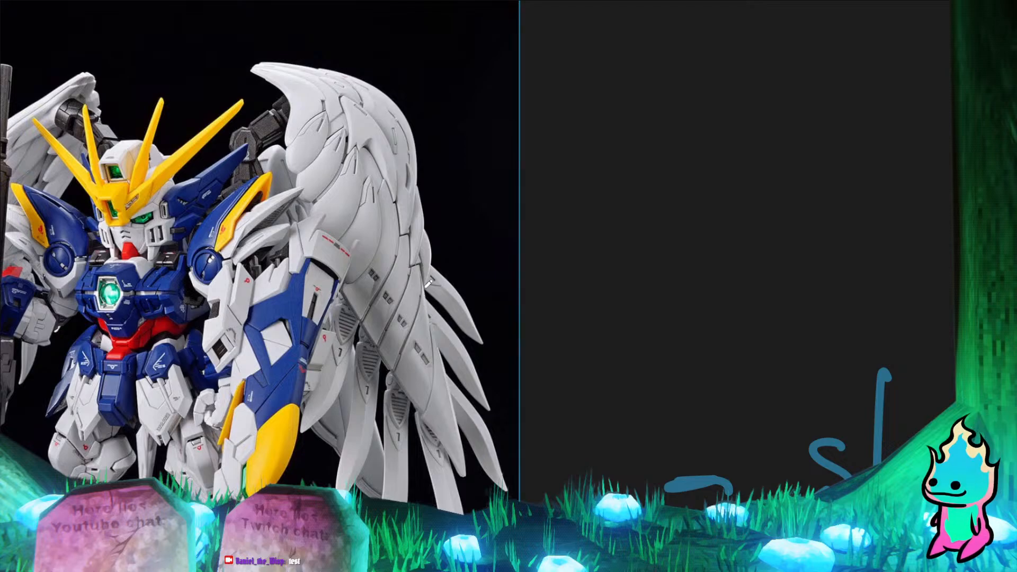
mouse_move(426, 296)
left_mouse_down()
mouse_move(398, 366)
mouse_move(430, 303)
left_mouse_up()
left_click_drag(410, 268, 376, 354)
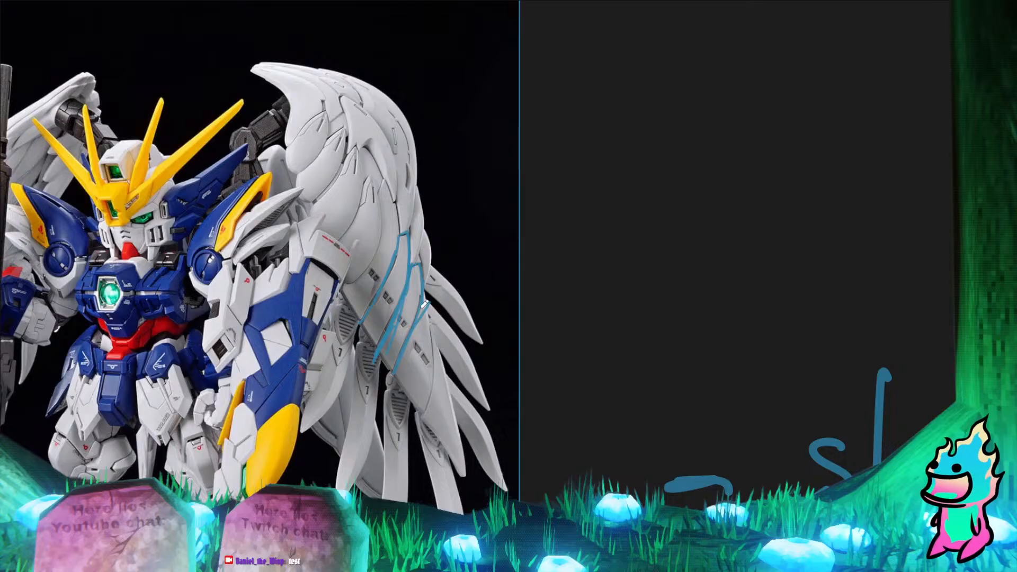
key("ctrl+z")
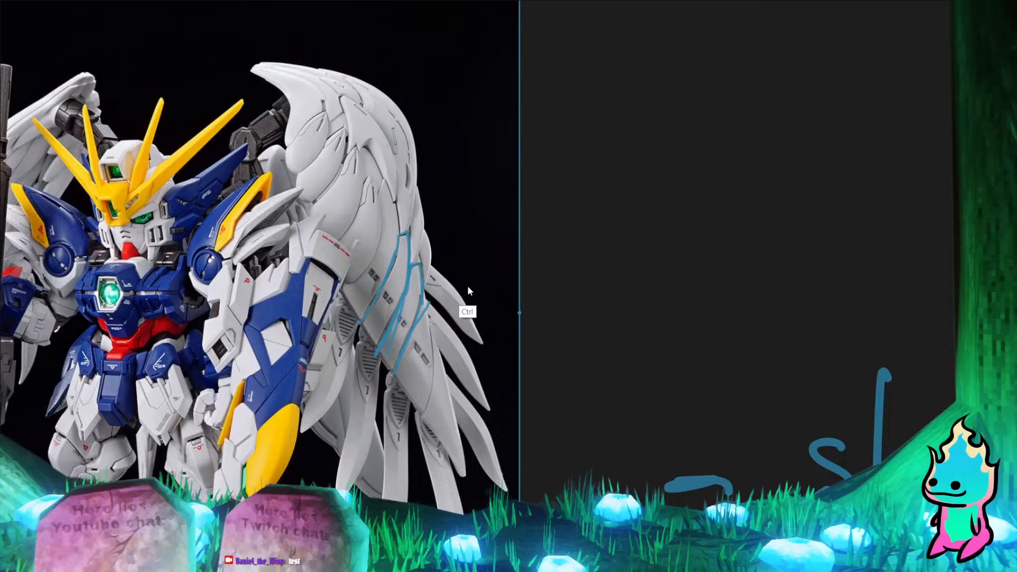
key("ctrl+z")
key("ctrl+z")
Step: Switch between the Clip Studio Paint drawing and the reference board to compare the blade with the mech's feathers
key("alt+Tab")
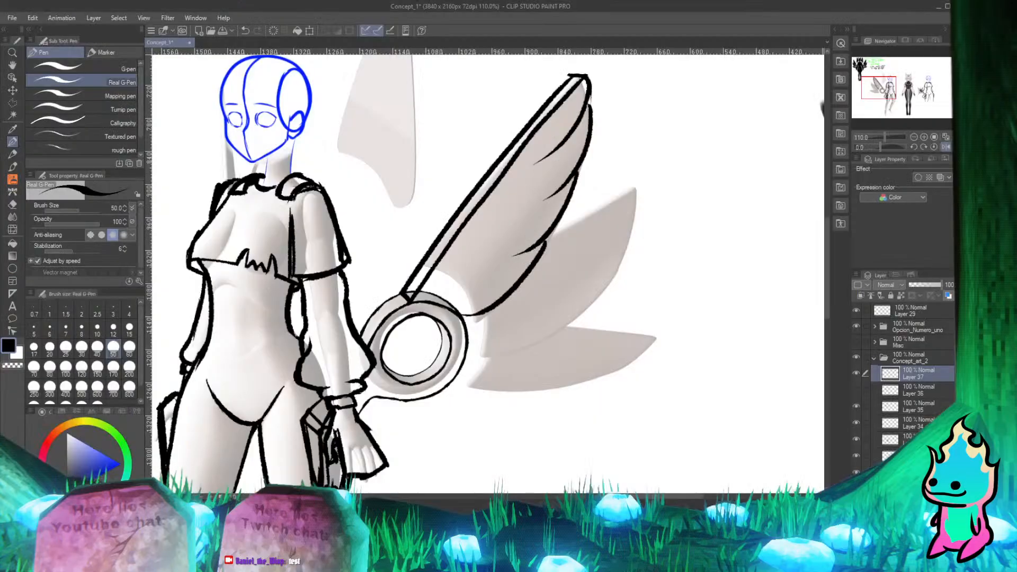
key("alt+Tab")
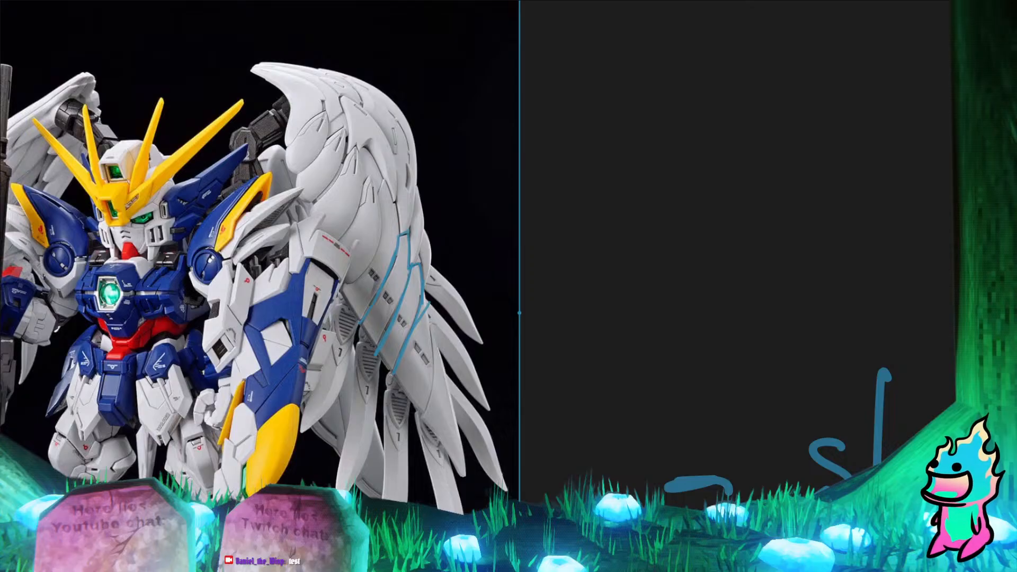
key("alt+Tab")
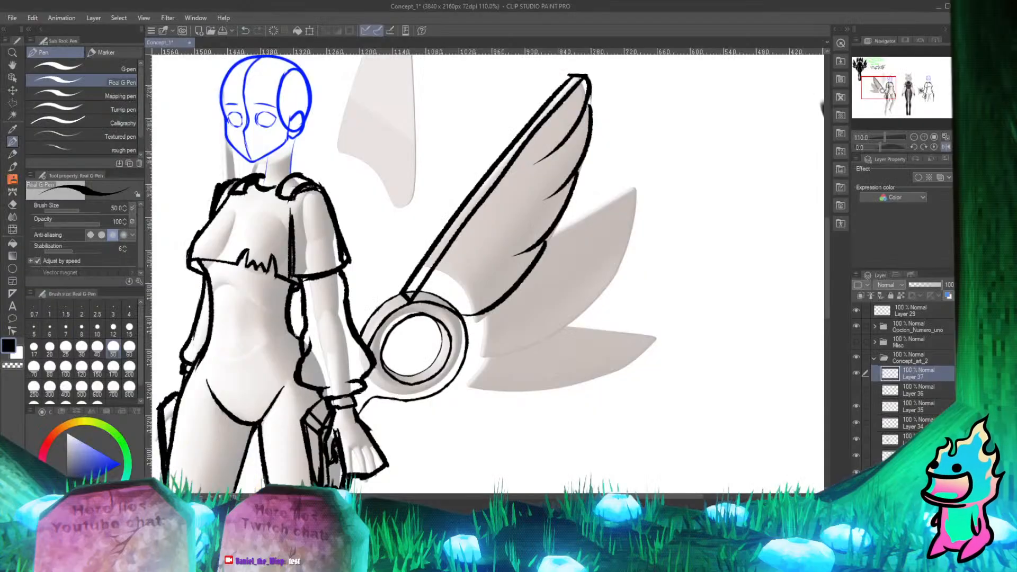
key("alt+Tab")
key("alt+Tab")
Step: Ink a curved dividing line from the lowest feather notch across the blade to the spar, redoing it until it fits
left_click_drag(536, 246, 432, 259)
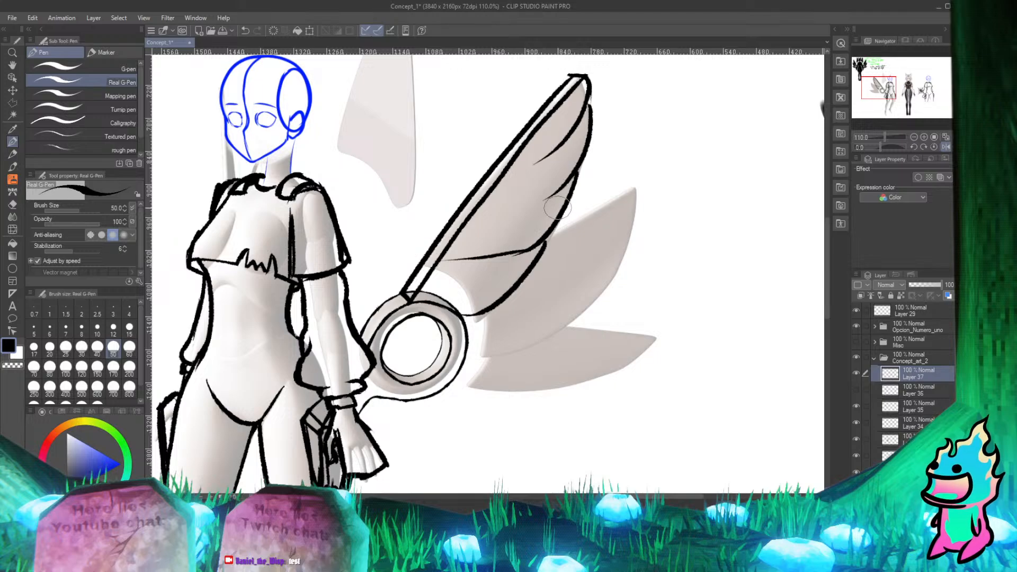
key("ctrl+z")
mouse_move(543, 237)
left_mouse_down()
mouse_move(525, 250)
mouse_move(434, 262)
left_mouse_up()
key("ctrl+z")
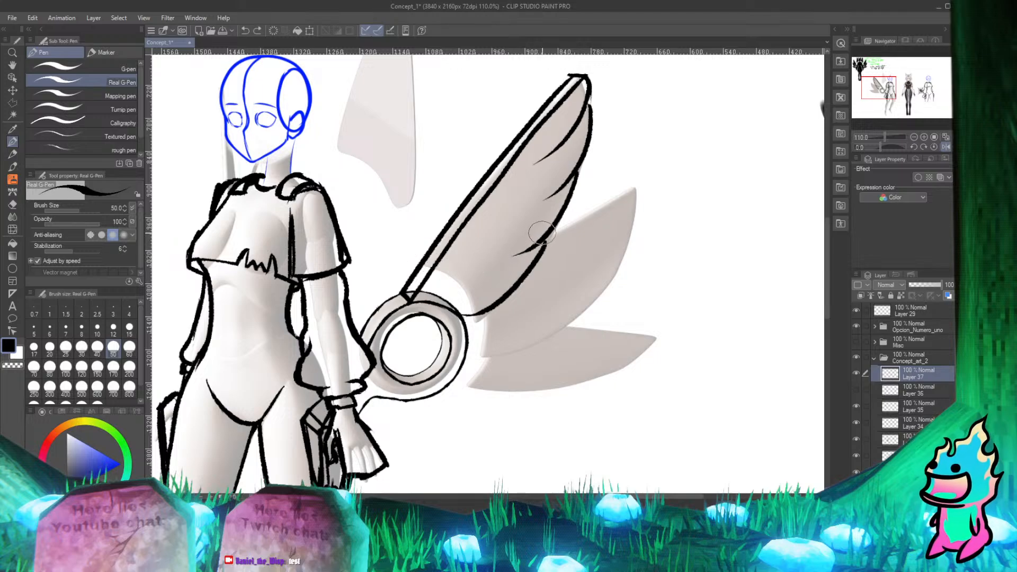
left_click_drag(546, 243, 448, 265)
key("ctrl+z")
mouse_move(545, 241)
left_mouse_down()
mouse_move(523, 251)
mouse_move(442, 268)
left_mouse_up()
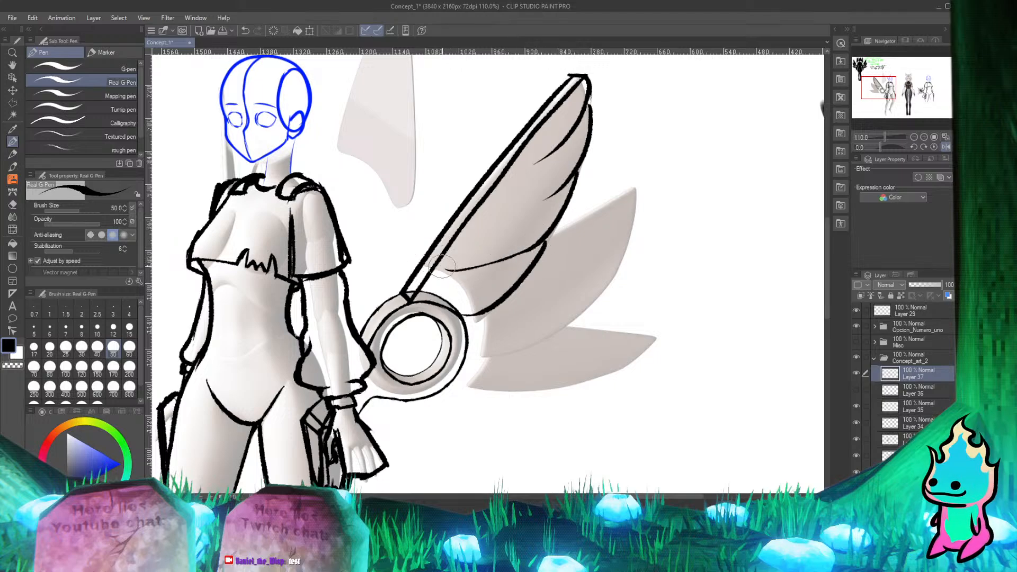
Step: Ink a shorter dividing curve inward from the middle feather notch, redoing it until it fits, and flip the canvas view horizontally
left_click_drag(571, 180, 466, 242)
key("ctrl+z")
left_click_drag(566, 184, 472, 227)
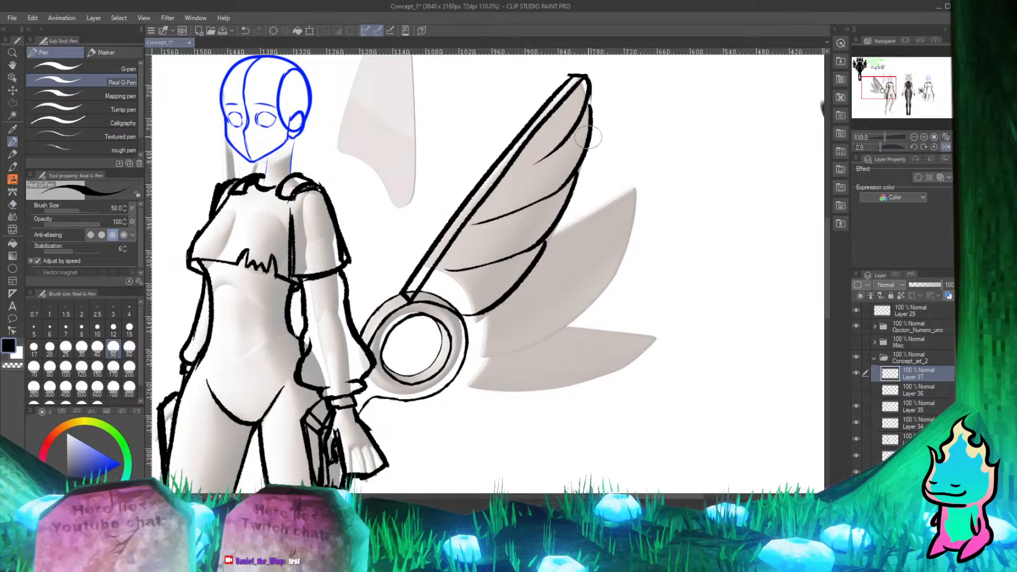
key("ctrl+z")
left_click_drag(568, 178, 486, 216)
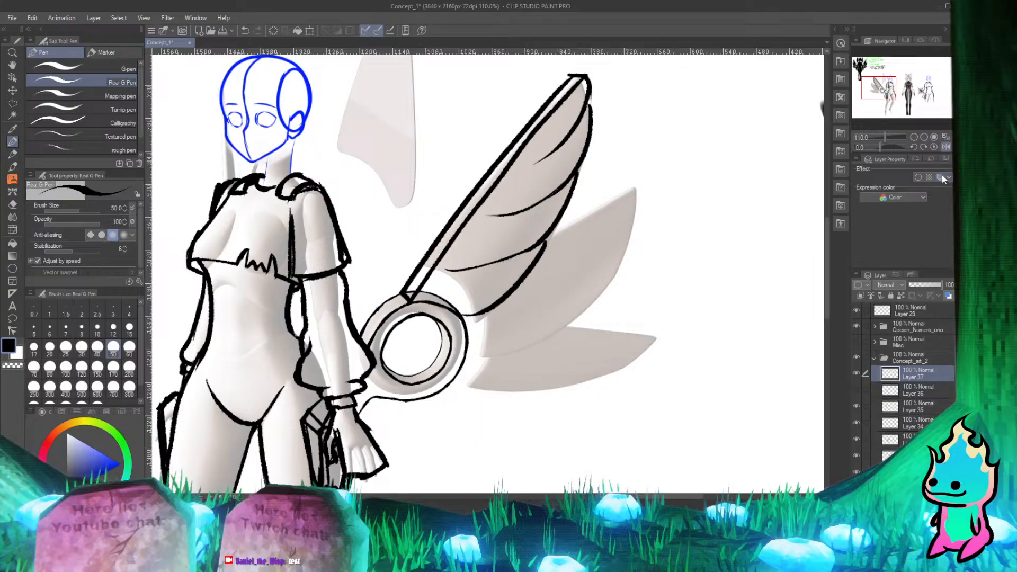
left_click(944, 147)
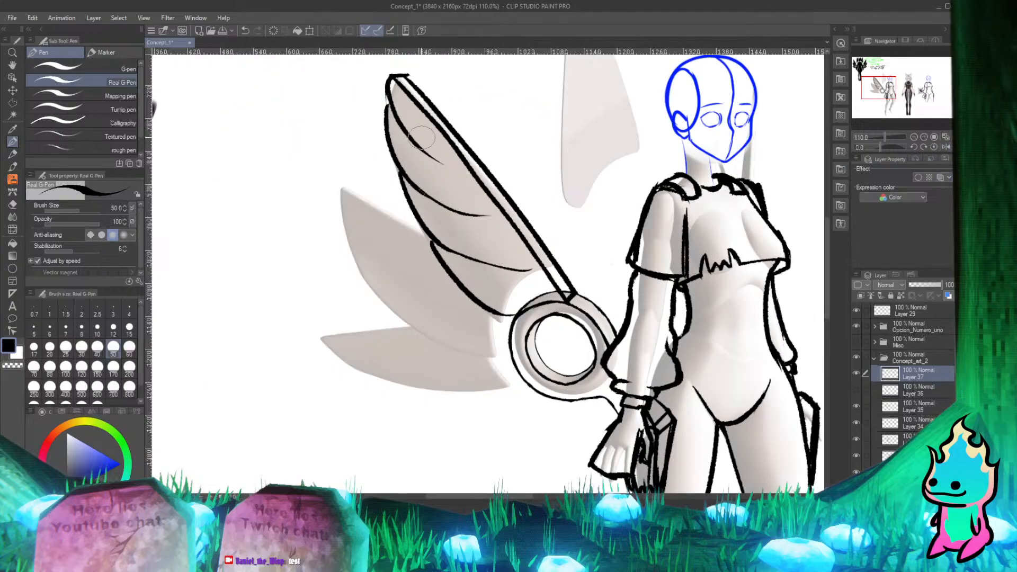
Step: Extend the upper feather dividing curve inward and redraw the middle curve's inner end so it stops short of the spar
left_click_drag(409, 140, 459, 169)
key("e")
mouse_move(488, 215)
left_mouse_down()
mouse_move(416, 183)
mouse_move(498, 220)
mouse_move(443, 193)
mouse_move(463, 216)
mouse_move(404, 178)
mouse_move(479, 220)
left_mouse_up()
key("p")
key("ctrl+z")
key("e")
key("p")
key("e")
key("p")
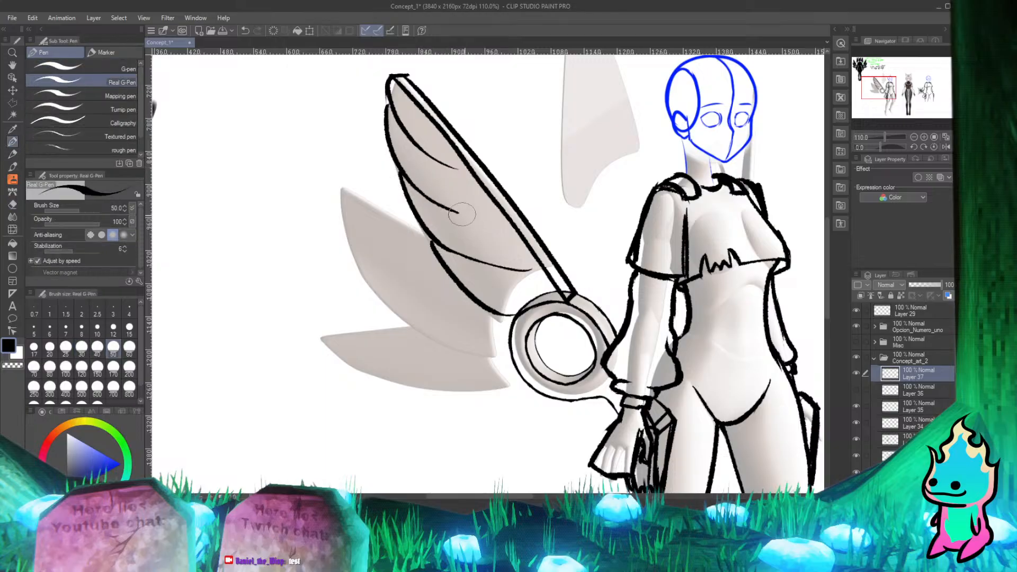
key("ctrl+z")
mouse_move(418, 191)
left_mouse_down()
mouse_move(437, 203)
mouse_move(481, 215)
left_mouse_up()
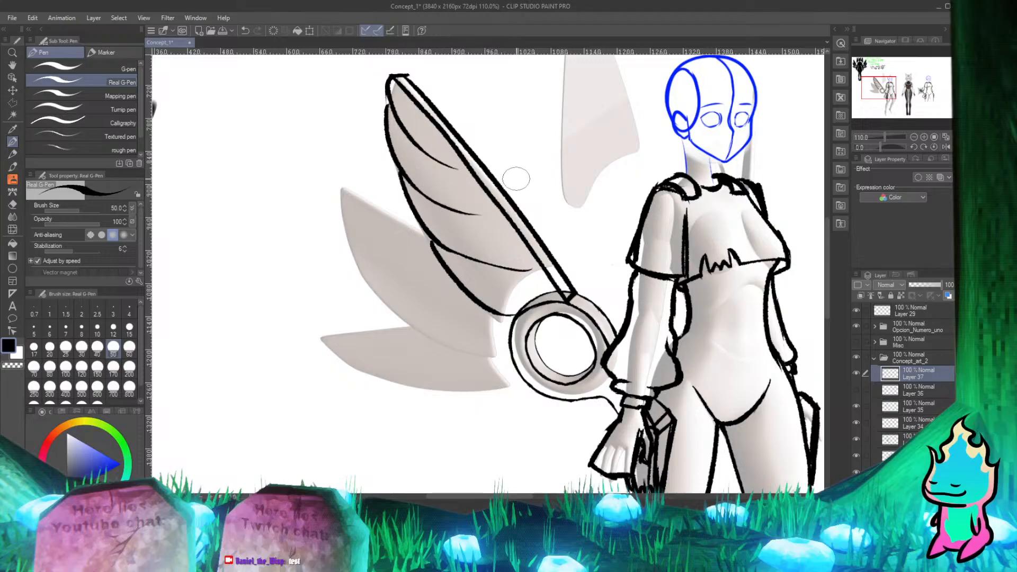
Step: Redraw the lowest feather dividing curve from its notch as a shorter line ending before the spar, redoing it until it fits
mouse_move(432, 243)
left_mouse_down()
mouse_move(483, 266)
mouse_move(534, 266)
mouse_move(444, 241)
mouse_move(526, 271)
left_mouse_up()
key("ctrl+z")
key("e")
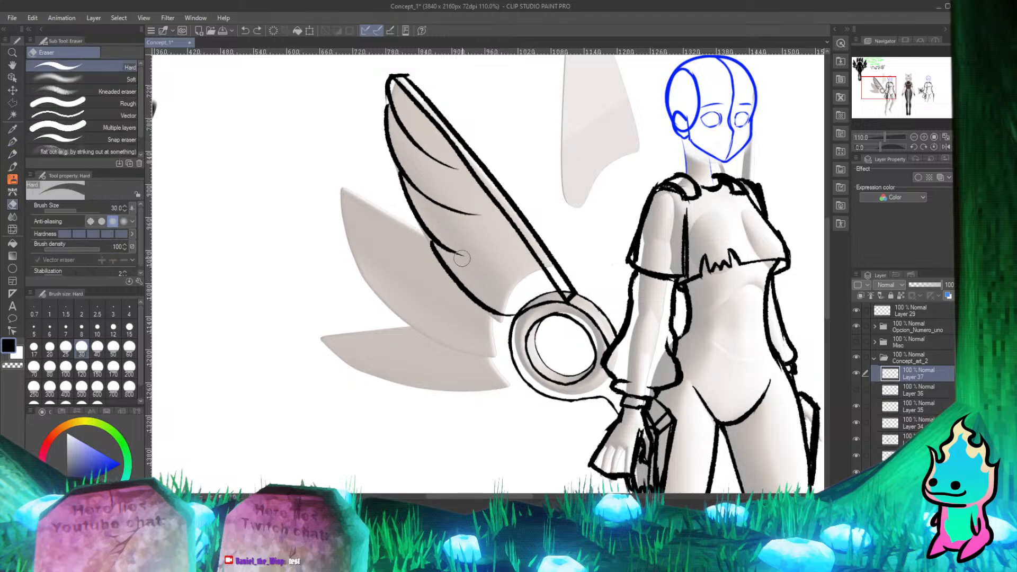
key("p")
left_click_drag(436, 243, 536, 278)
key("ctrl+z")
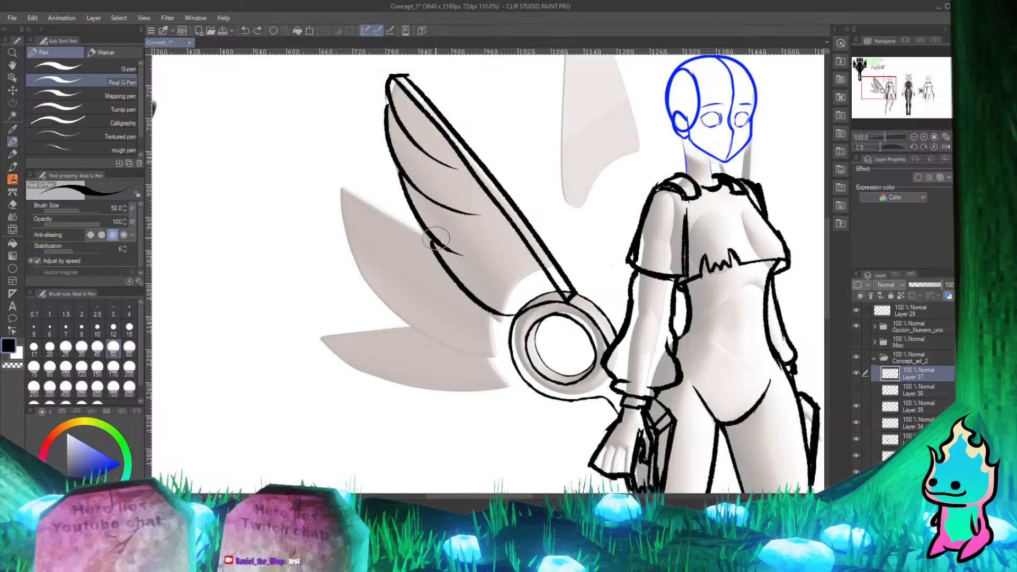
left_click_drag(436, 244, 506, 267)
key("ctrl+z")
left_click_drag(434, 242, 501, 260)
key("ctrl+z")
left_click_drag(431, 237, 507, 261)
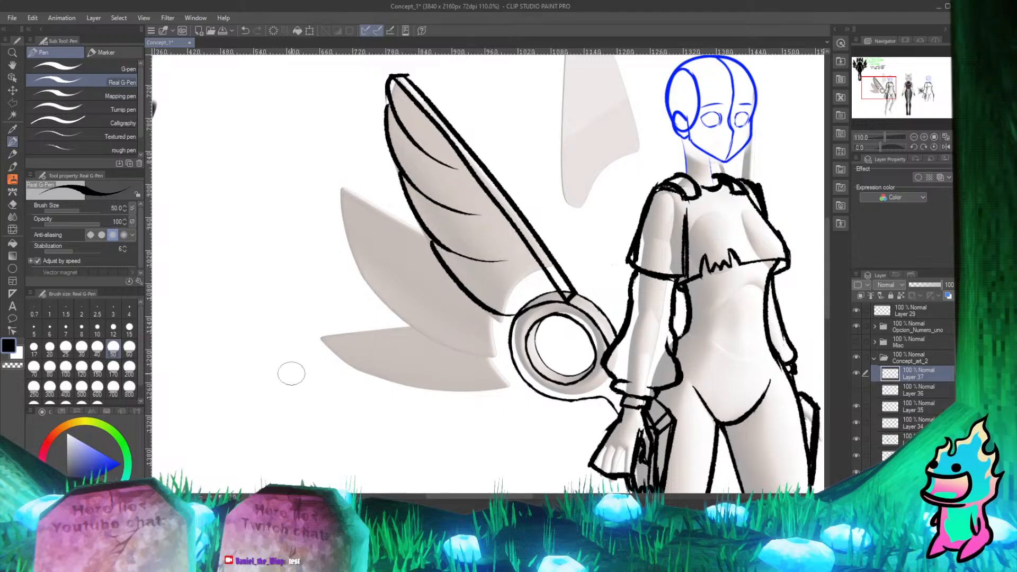
Step: Check the mech's wing on the reference board, then ink an inner line parallel to the blade's spar from tip to ring
key("alt+Tab")
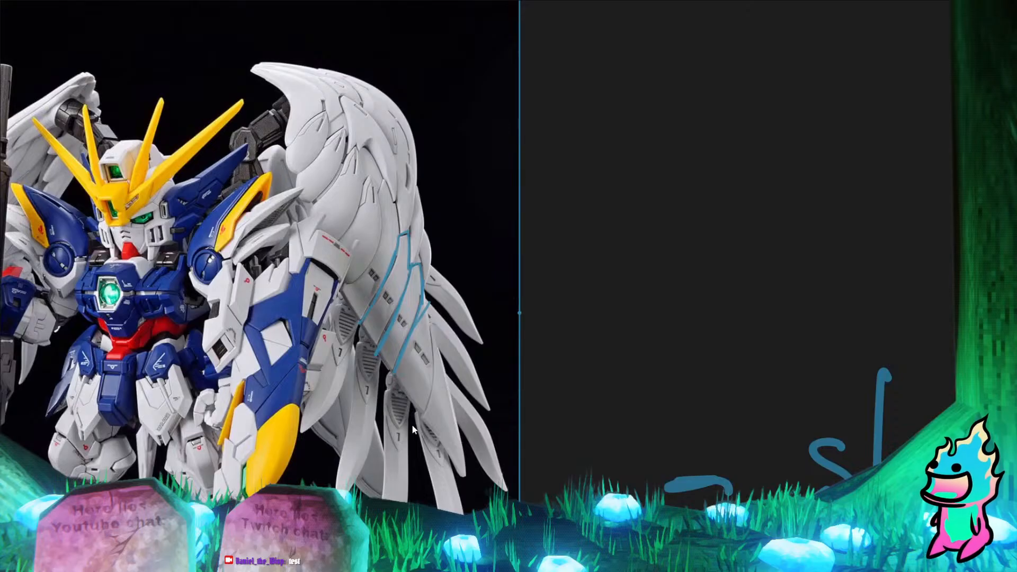
key("alt+Tab")
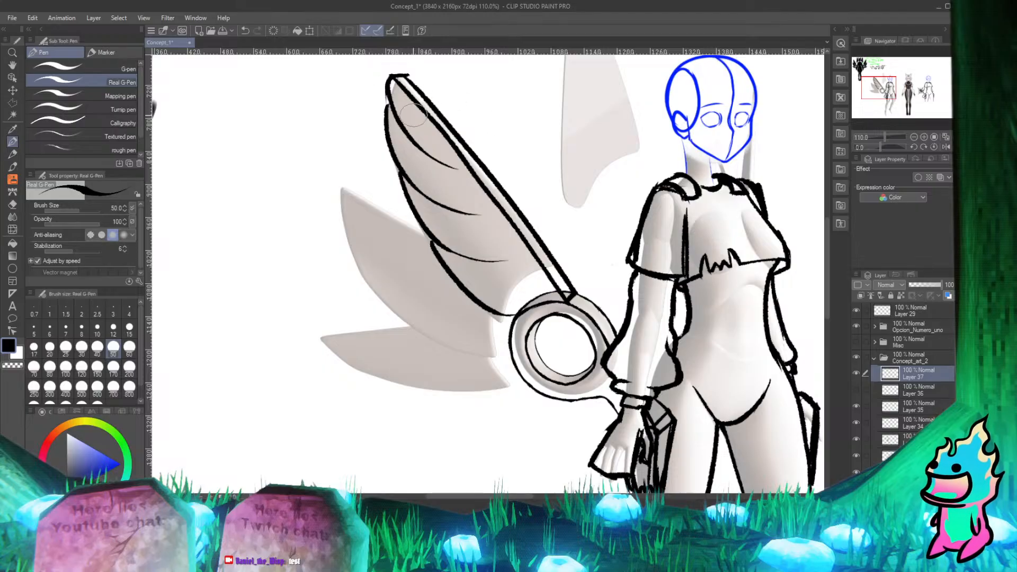
left_click_drag(392, 80, 457, 165)
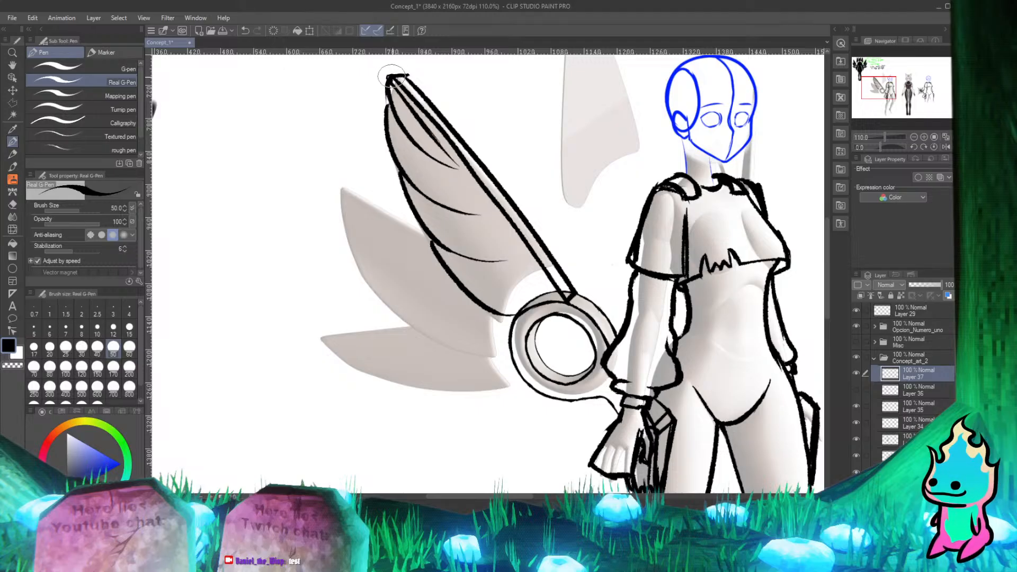
mouse_move(391, 75)
left_mouse_down()
mouse_move(391, 86)
mouse_move(414, 84)
mouse_move(437, 140)
mouse_move(479, 190)
left_mouse_up()
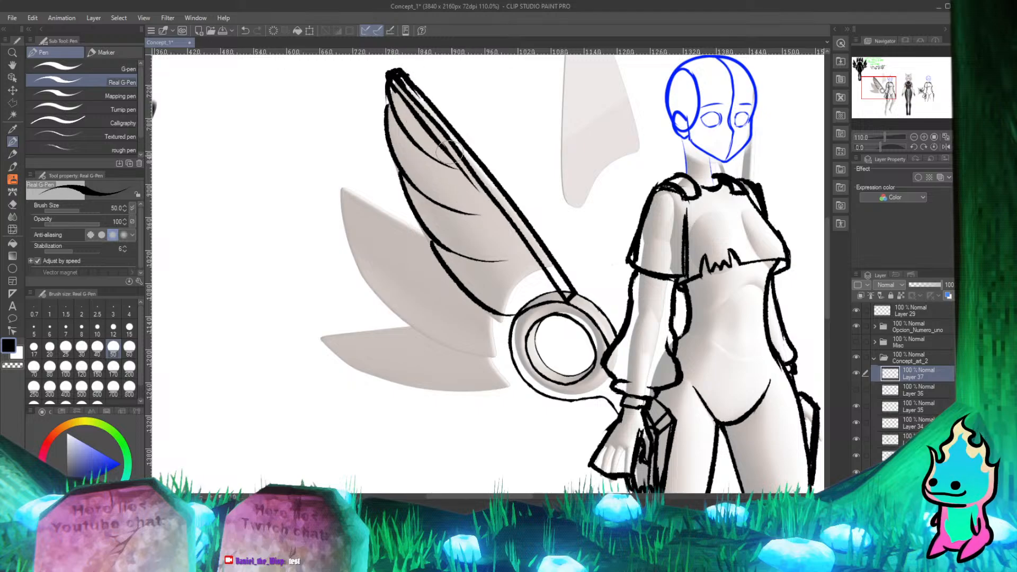
left_click_drag(451, 153, 504, 242)
key("ctrl+z")
left_click_drag(460, 168, 523, 249)
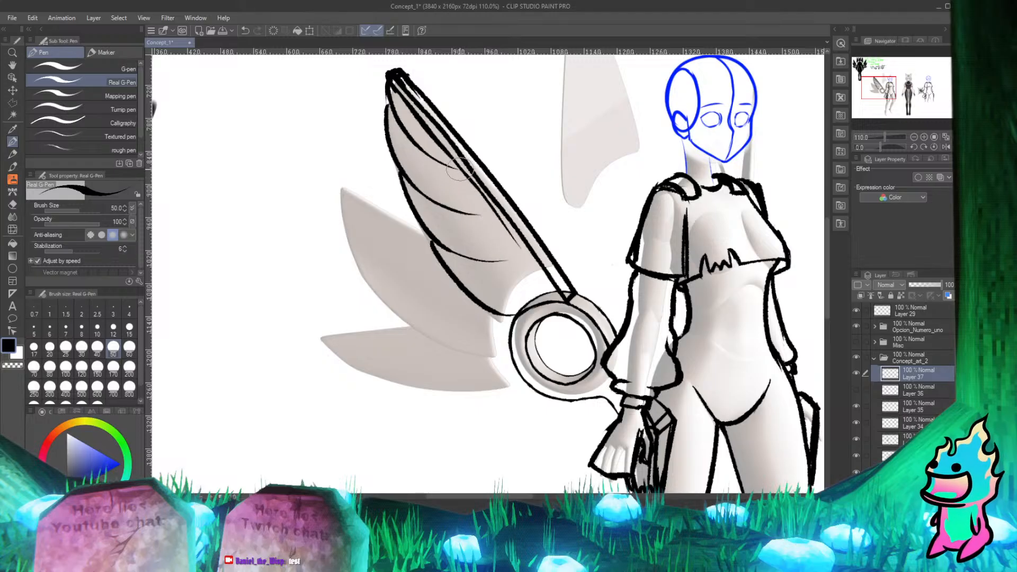
key("ctrl+z")
left_click_drag(460, 169, 534, 272)
left_click_drag(510, 233, 549, 286)
key("ctrl+z")
key("ctrl+z")
left_click_drag(489, 204, 557, 298)
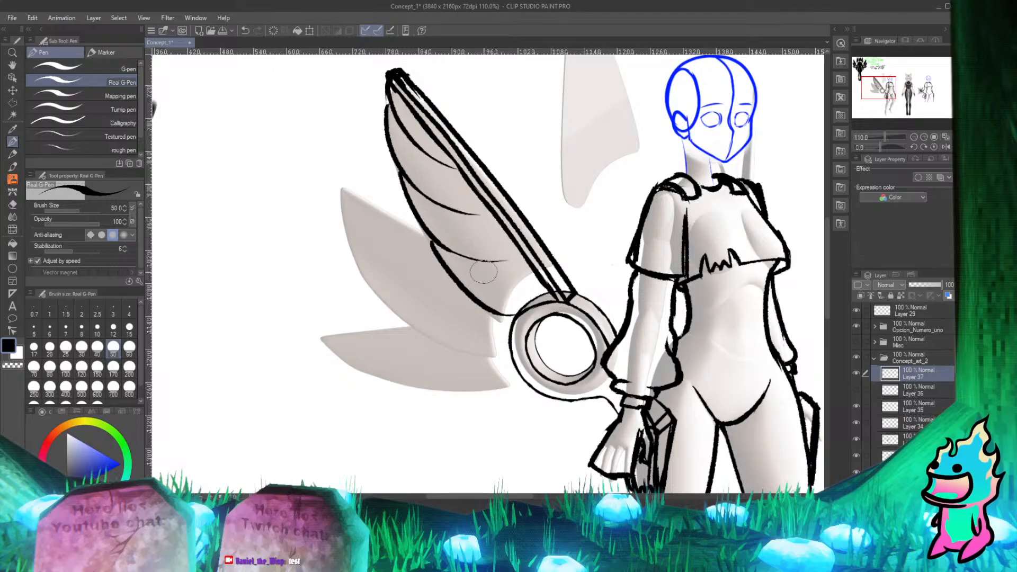
Step: Extend the lowest dividing curve to the spar and ink a curved edge down to the ring to close the bottom feather
left_click_drag(496, 261, 536, 270)
left_click_drag(537, 276, 519, 309)
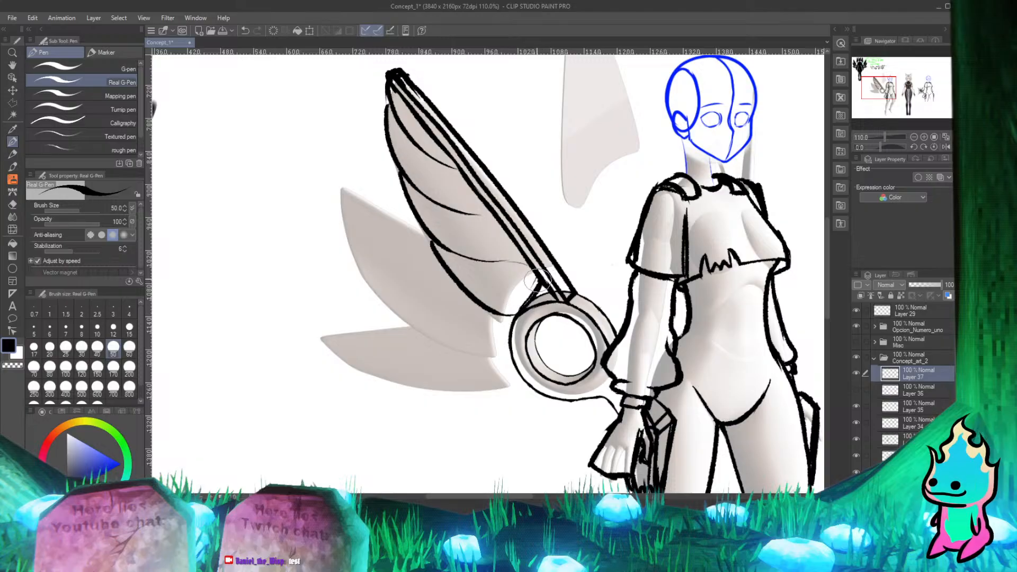
key("ctrl+z")
mouse_move(501, 262)
left_mouse_down()
mouse_move(541, 282)
mouse_move(515, 311)
left_mouse_up()
key("ctrl+z")
key("ctrl+z")
left_click_drag(538, 274, 526, 303)
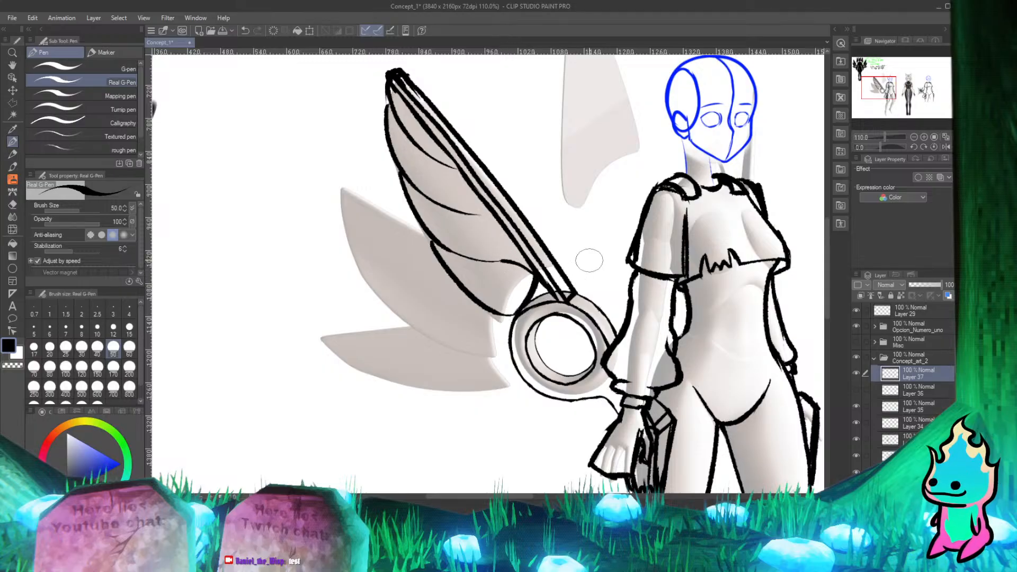
Step: Ink a rounded inner end on the feather between the middle and lowest dividing curves, retrying the stroke until it fits
left_click_drag(475, 214, 503, 220)
key("ctrl+z")
mouse_move(468, 214)
left_mouse_down()
mouse_move(517, 231)
mouse_move(489, 248)
mouse_move(467, 204)
mouse_move(490, 222)
mouse_move(466, 216)
mouse_move(505, 231)
left_mouse_up()
key("ctrl+z")
key("ctrl+z")
key("ctrl+z")
key("ctrl+z")
key("ctrl+z")
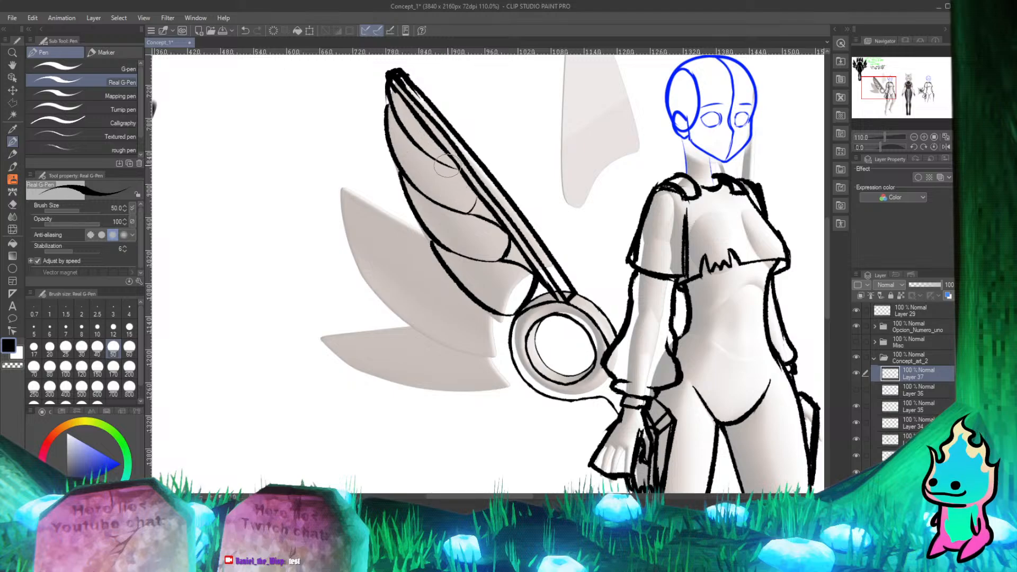
Step: Round off the inner ends of the two upper feathers where they meet the inner spar line
key("ctrl+z")
key("ctrl+y")
key("ctrl+z")
left_click_drag(480, 199, 472, 212)
key("ctrl+z")
left_click_drag(460, 169, 438, 145)
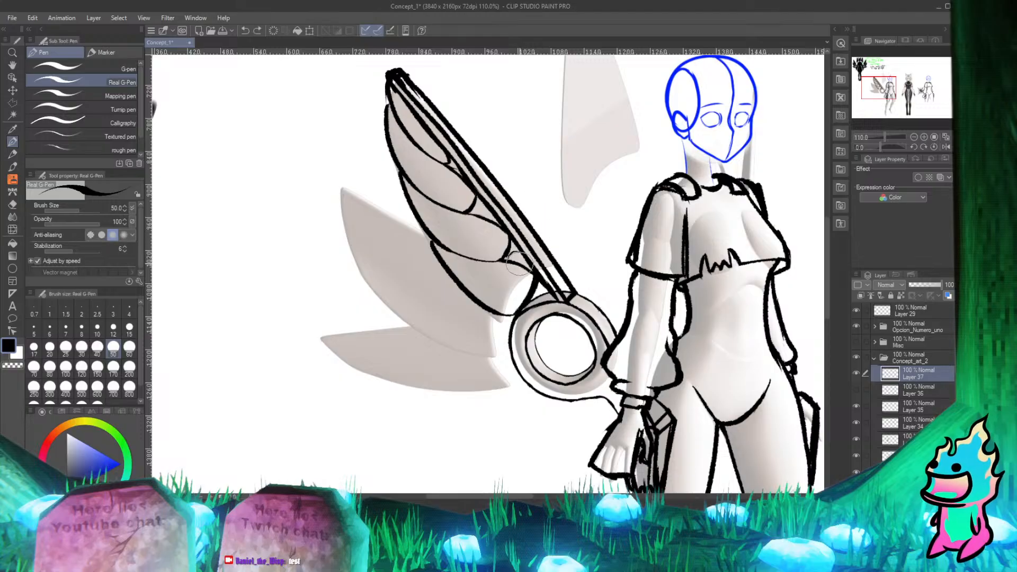
Step: Fill the gaps between the feather ends and the spar with black and small looped mechanical details
left_click_drag(518, 252, 529, 265)
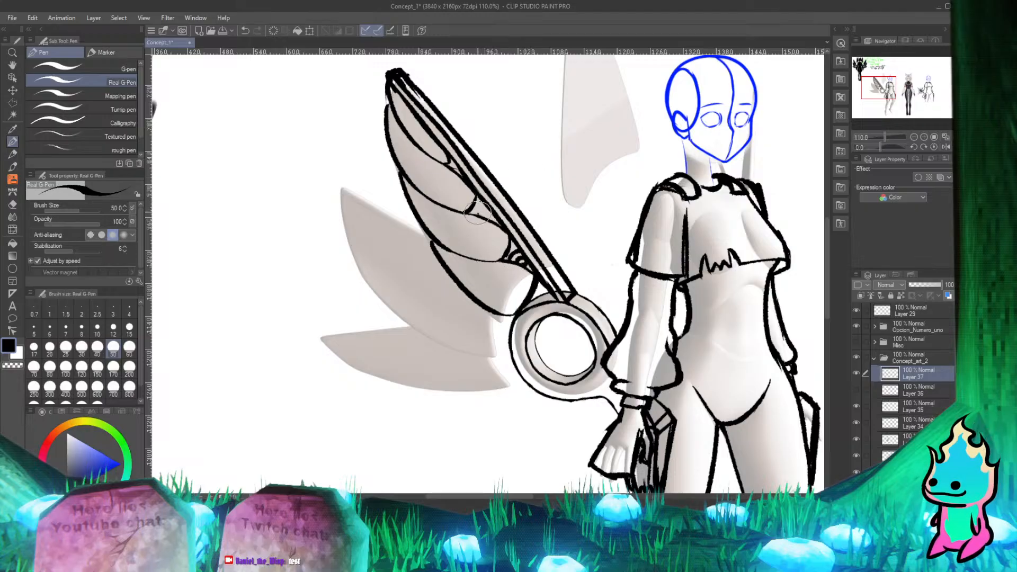
left_click_drag(477, 212, 478, 208)
key("ctrl+z")
left_click_drag(492, 208, 488, 217)
left_click_drag(453, 161, 453, 170)
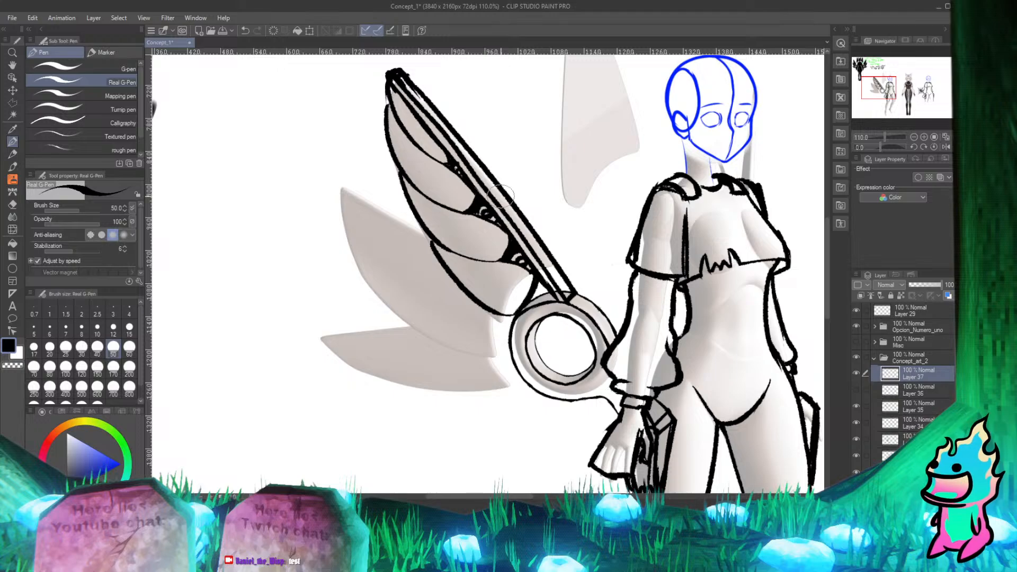
Step: Examine the inked blade up close and compare it with the mech's feathers on the reference board
scroll(444, 241, "down", 3)
scroll(484, 207, "up", 3)
scroll(486, 206, "down", 3)
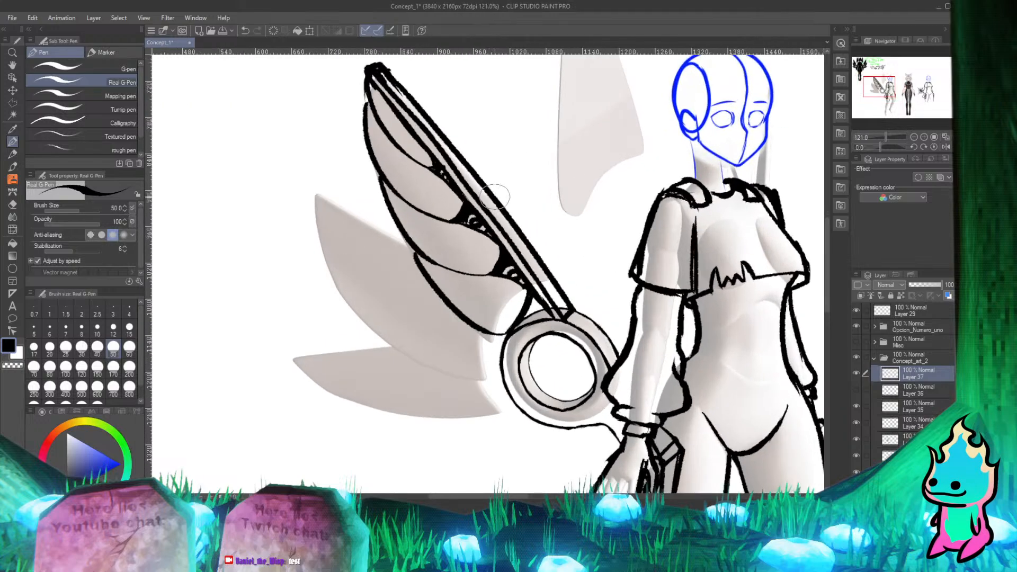
scroll(485, 206, "up", 4)
scroll(486, 206, "down", 4)
scroll(476, 209, "up", 4)
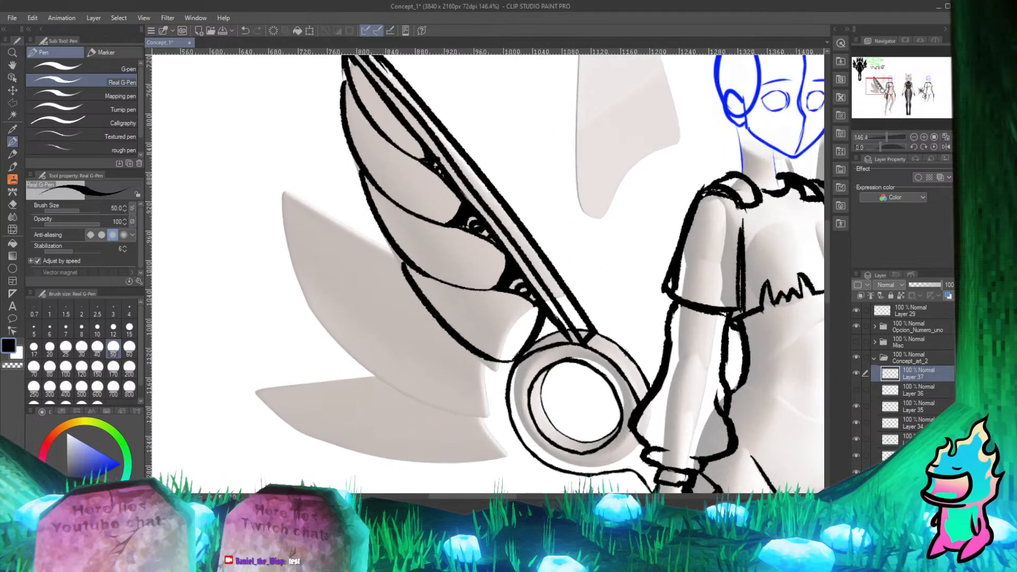
key("alt+Tab")
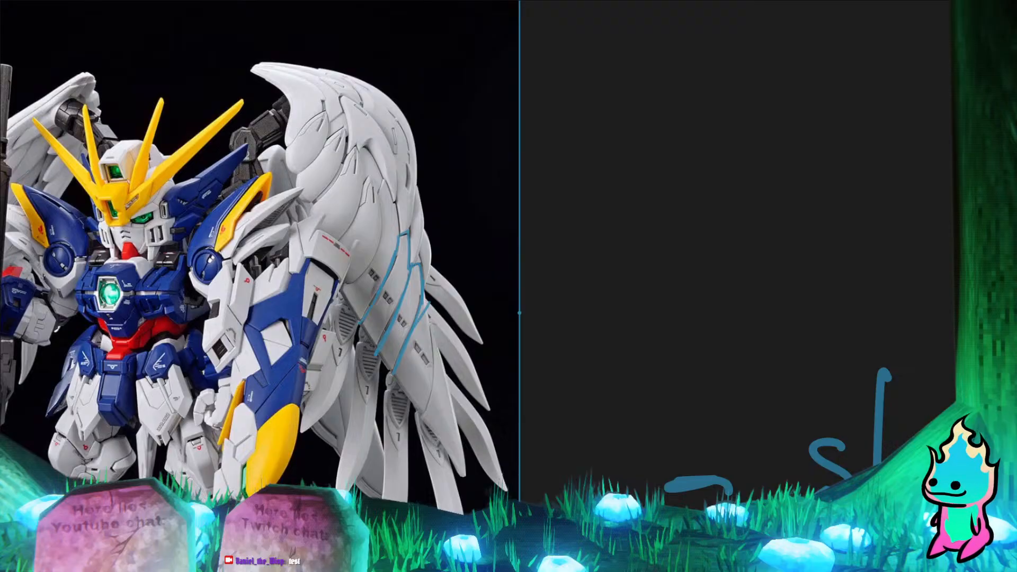
key("alt+Tab")
scroll(397, 332, "up", 2)
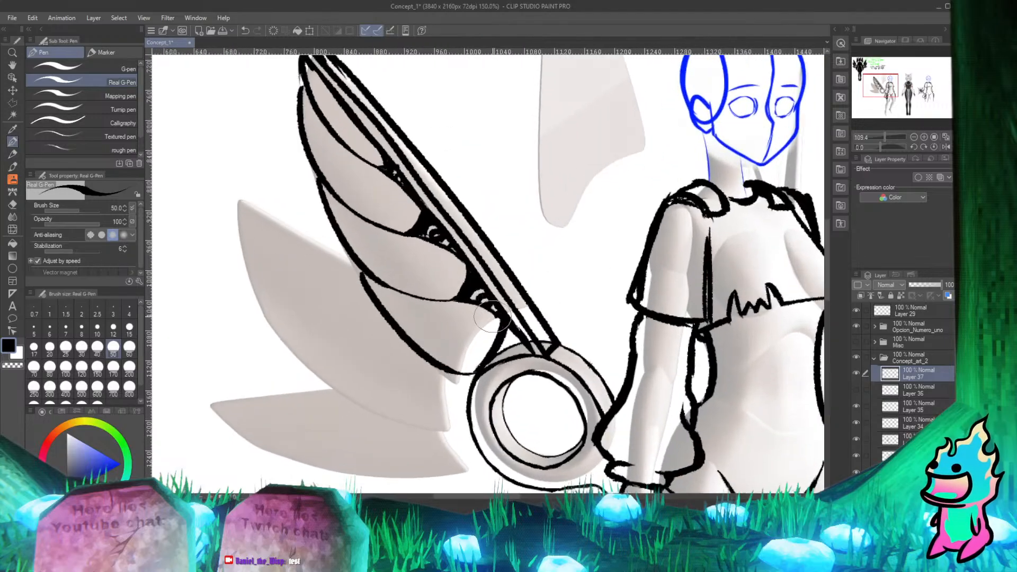
scroll(476, 318, "up", 1)
scroll(382, 323, "down", 2)
scroll(414, 332, "up", 2)
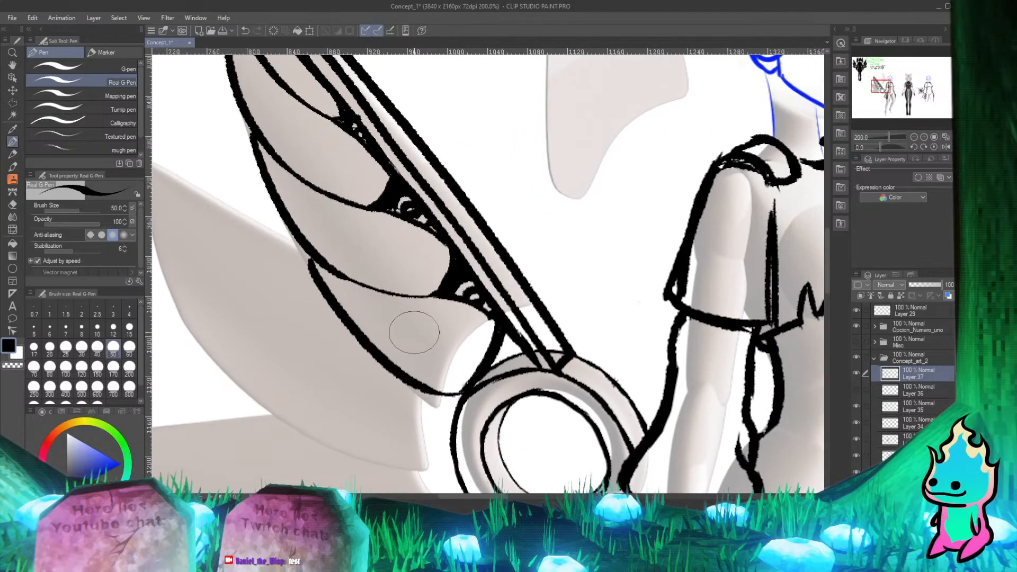
Step: Try a small angular vent detail with a dark recess near the inner end of the bottom feather
left_click_drag(387, 330, 434, 360)
key("ctrl+z")
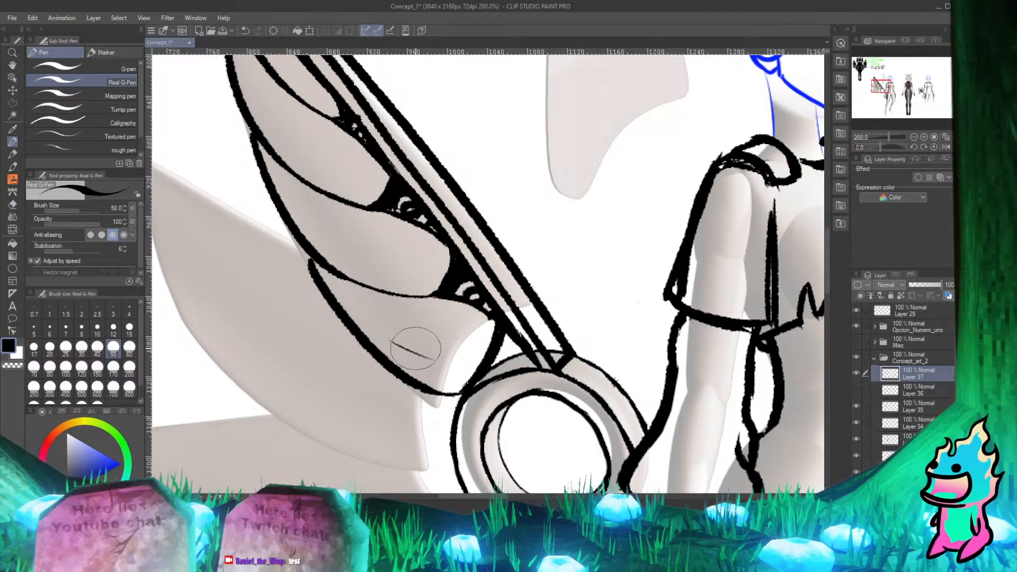
left_click_drag(420, 312, 451, 320)
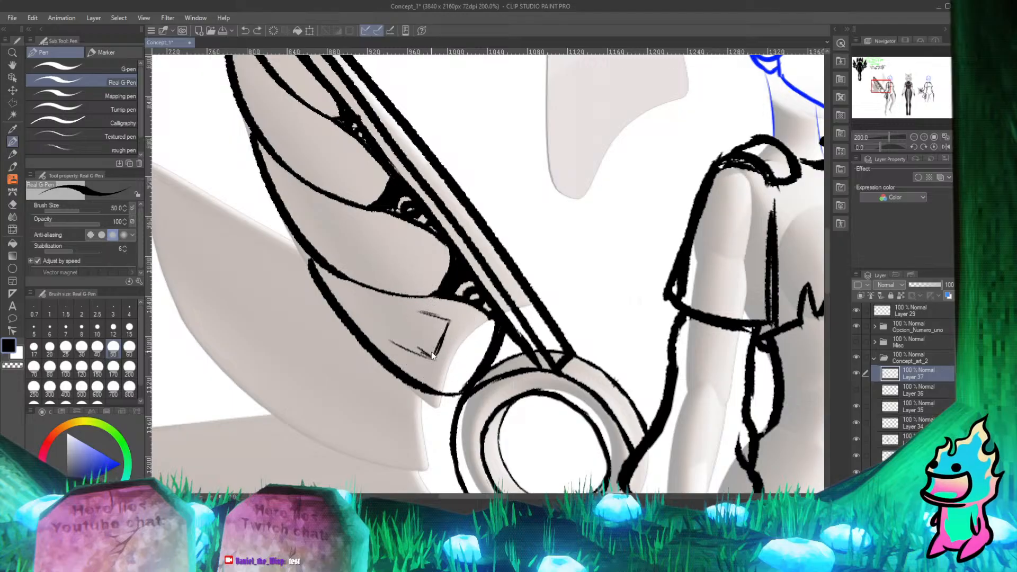
mouse_move(423, 348)
left_mouse_down()
mouse_move(434, 358)
mouse_move(449, 321)
left_mouse_up()
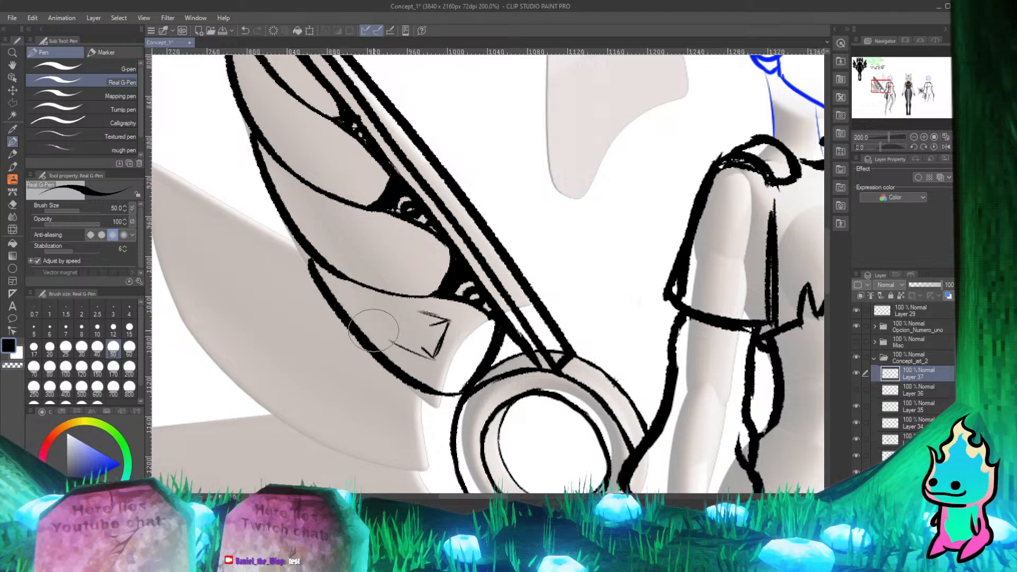
left_click_drag(382, 333, 434, 359)
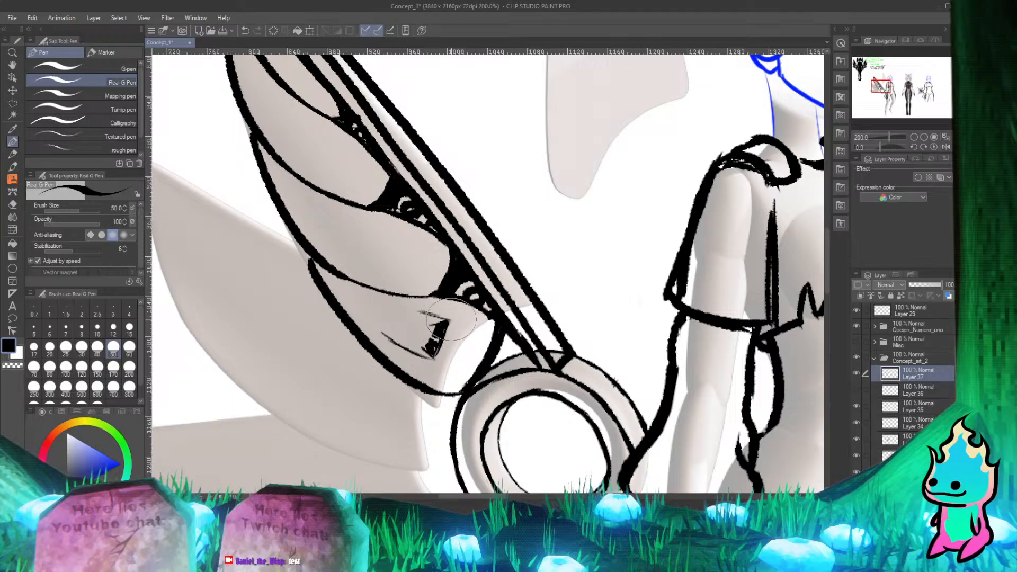
Step: Review the whole drawing, then examine the paired rectangular vents on the mech's wing feathers on the reference board
scroll(451, 319, "down", 10)
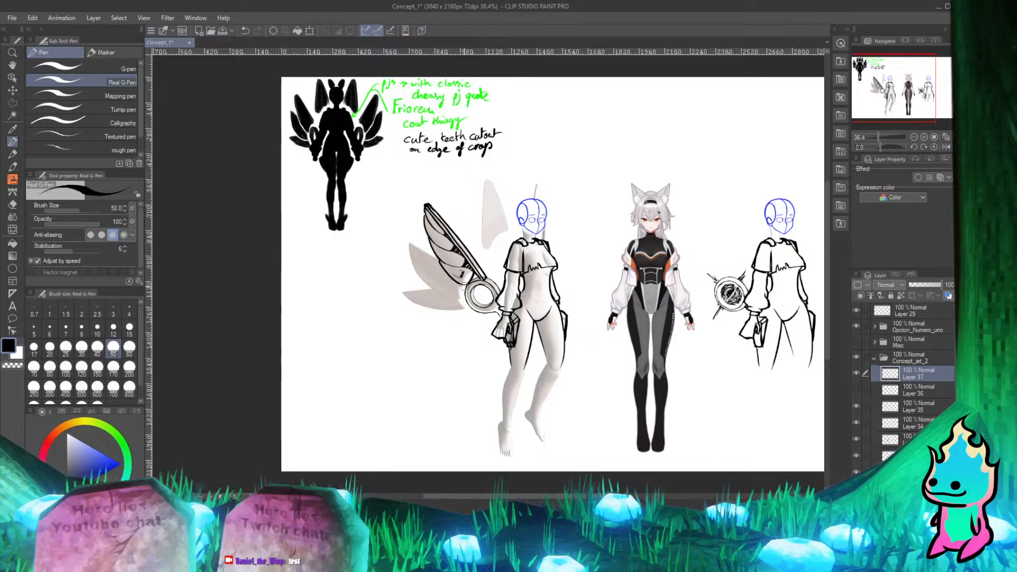
scroll(464, 286, "up", 10)
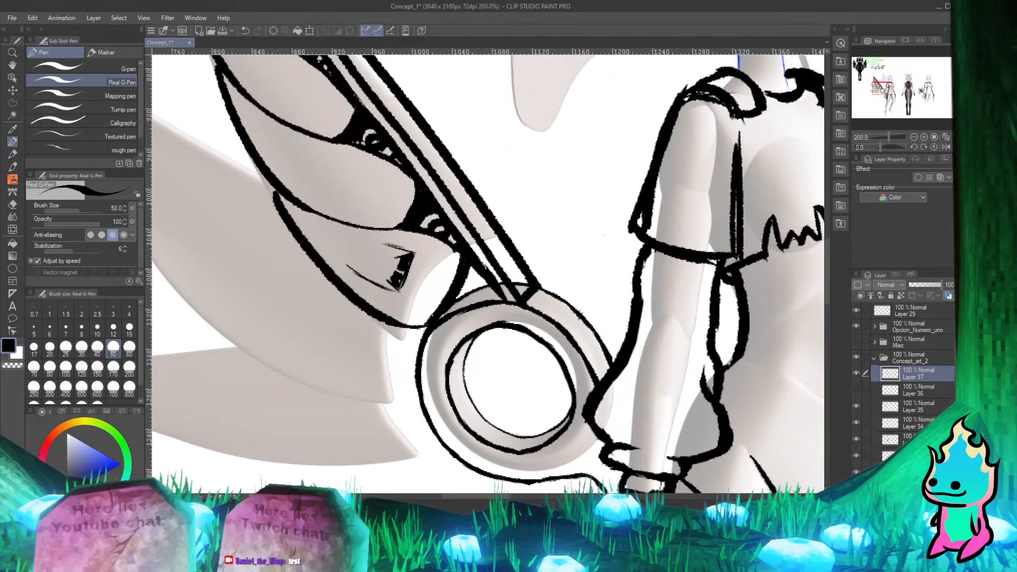
key("alt+Tab")
scroll(391, 282, "up", 6)
scroll(401, 246, "down", 2)
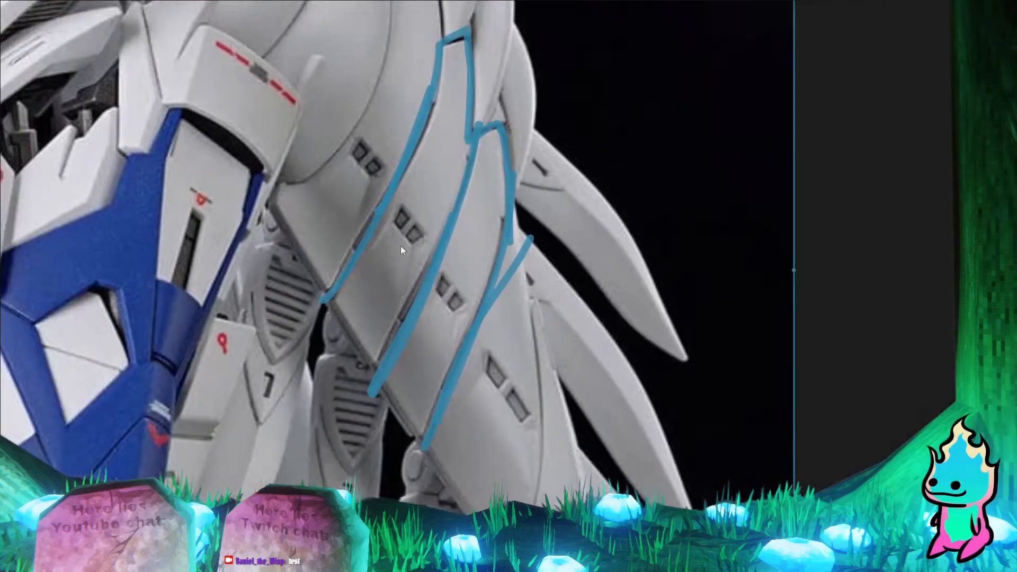
scroll(418, 260, "down", 3)
scroll(452, 353, "up", 4)
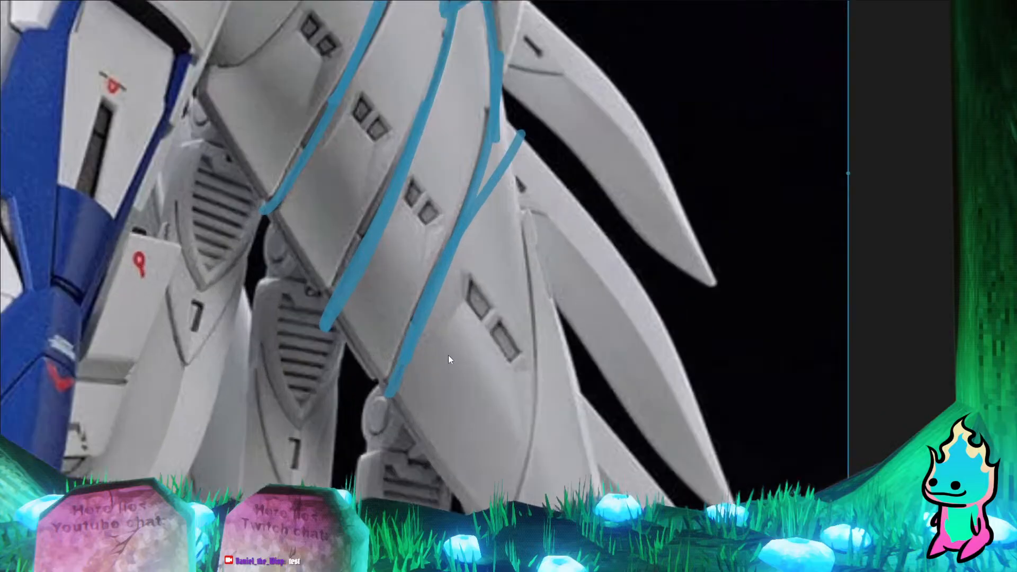
scroll(437, 332, "down", 2)
scroll(483, 326, "up", 2)
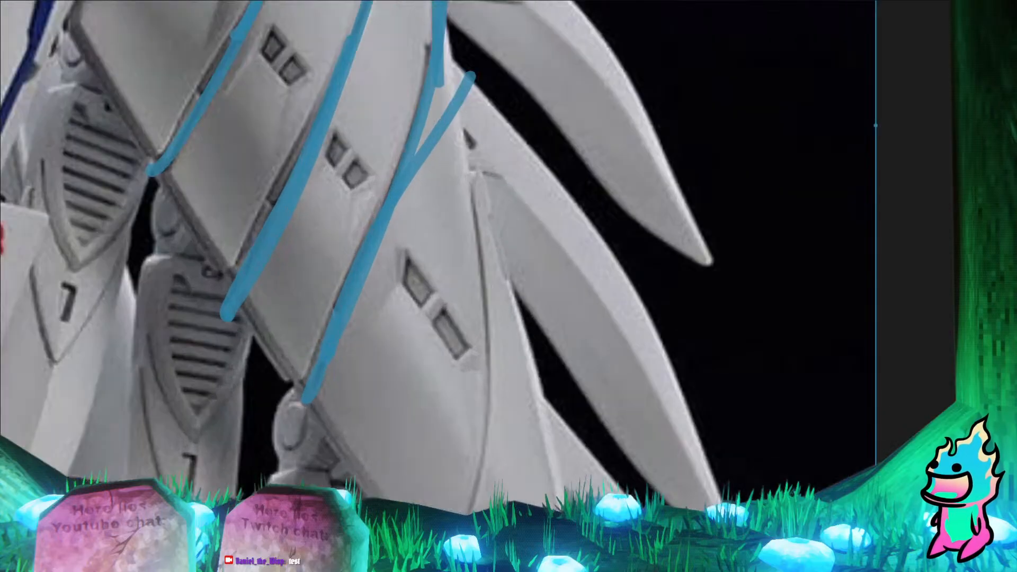
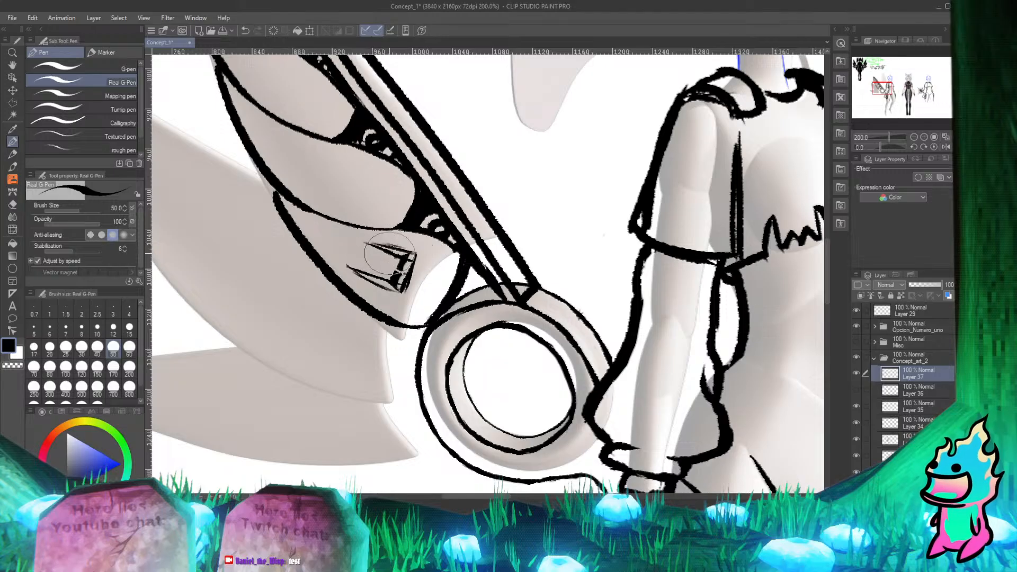
Step: Erase the angular vent detail from the bottom feather
key("e")
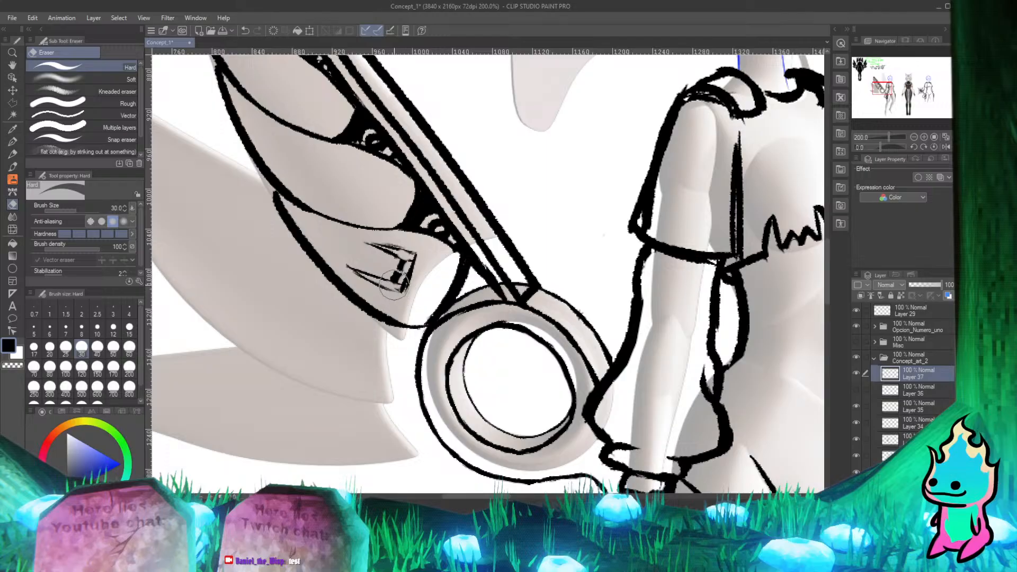
key("p")
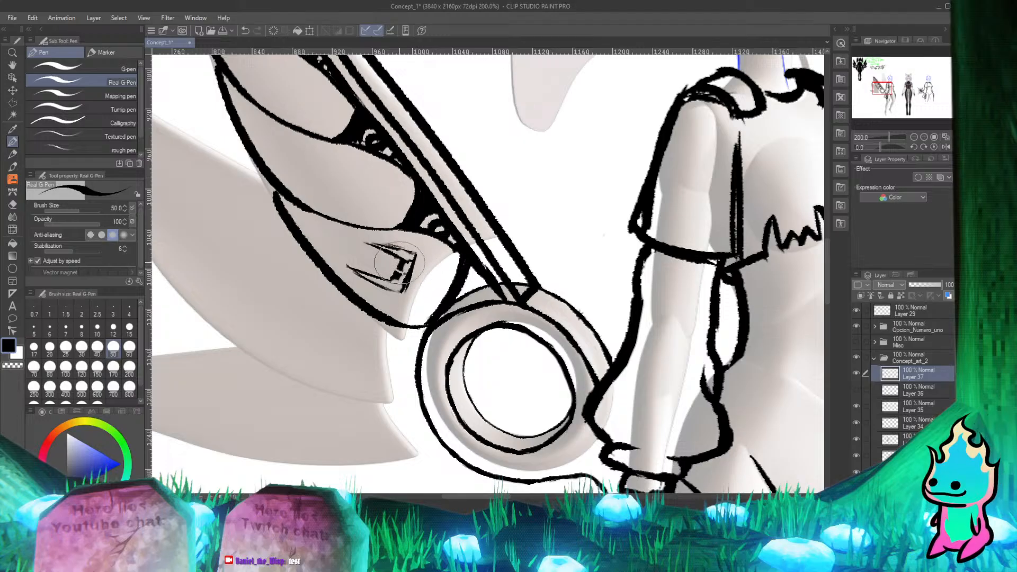
key("e")
mouse_move(392, 275)
left_mouse_down()
mouse_move(382, 269)
mouse_move(402, 287)
mouse_move(354, 261)
mouse_move(408, 255)
left_mouse_up()
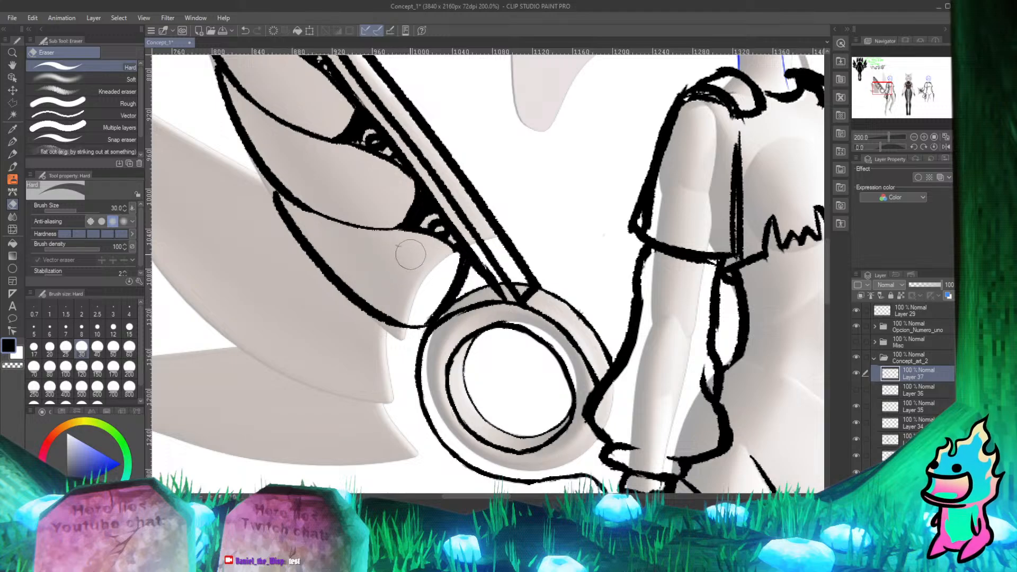
Step: Try a pointed, angular vent outline with inner bevel lines near the inner end of the bottom feather
key("p")
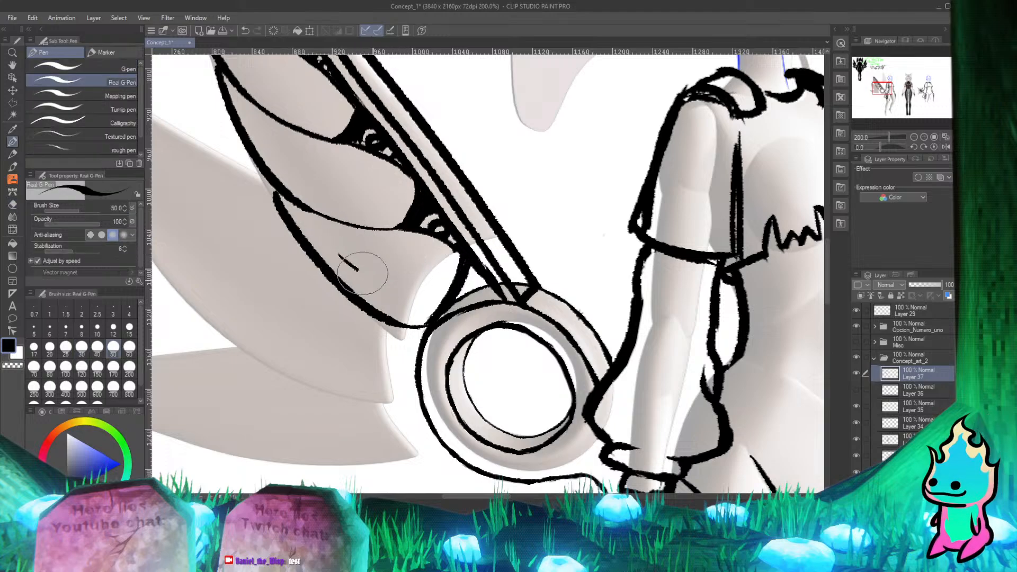
key("ctrl+z")
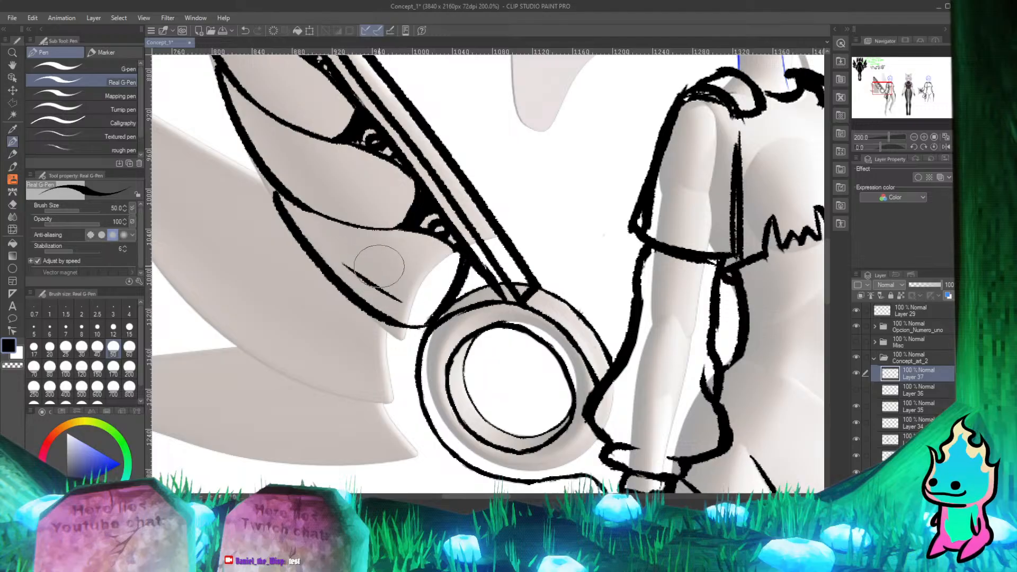
left_click_drag(364, 241, 413, 248)
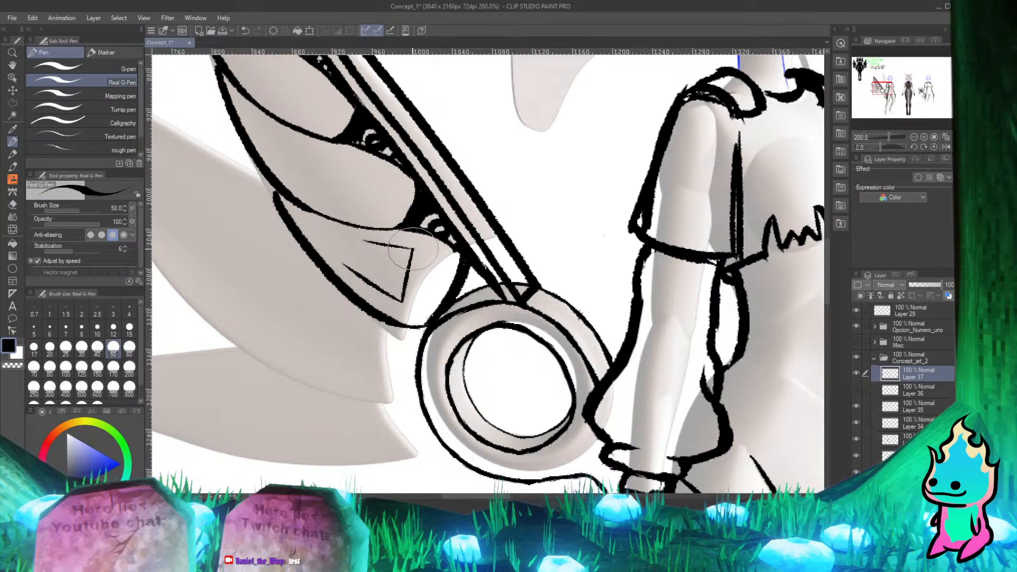
left_click_drag(344, 264, 393, 285)
left_click_drag(362, 242, 394, 258)
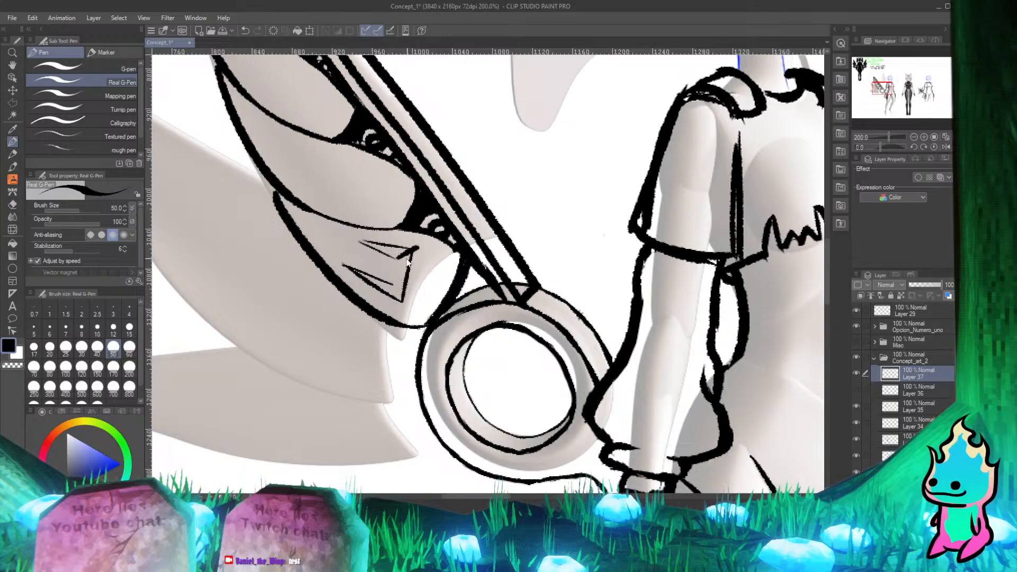
Step: Refine the vent's inner lines, fill its recess in black and erase a thin gap across the dark area
key("ctrl+z")
key("ctrl+z")
left_click_drag(395, 274, 408, 257)
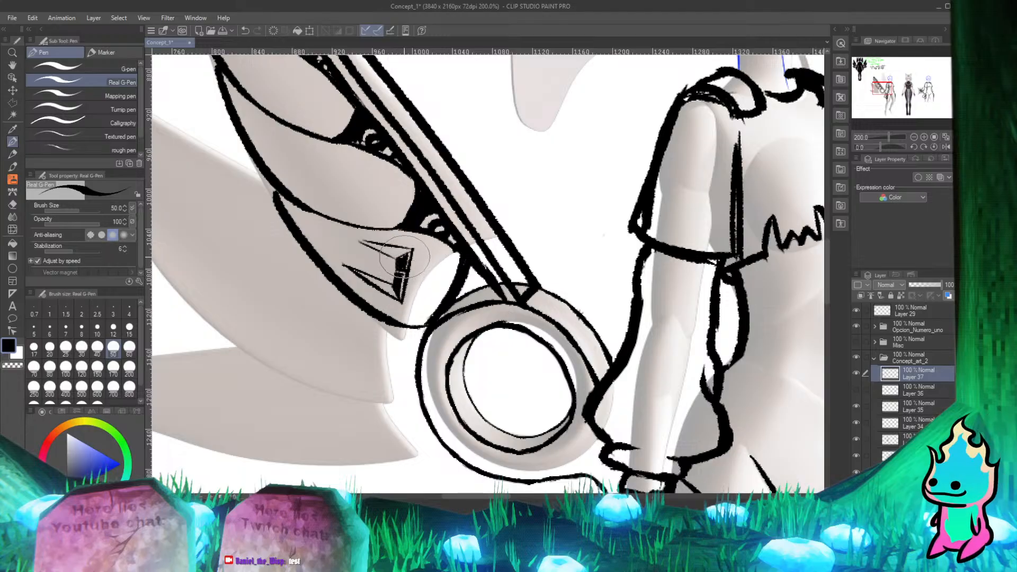
key("e")
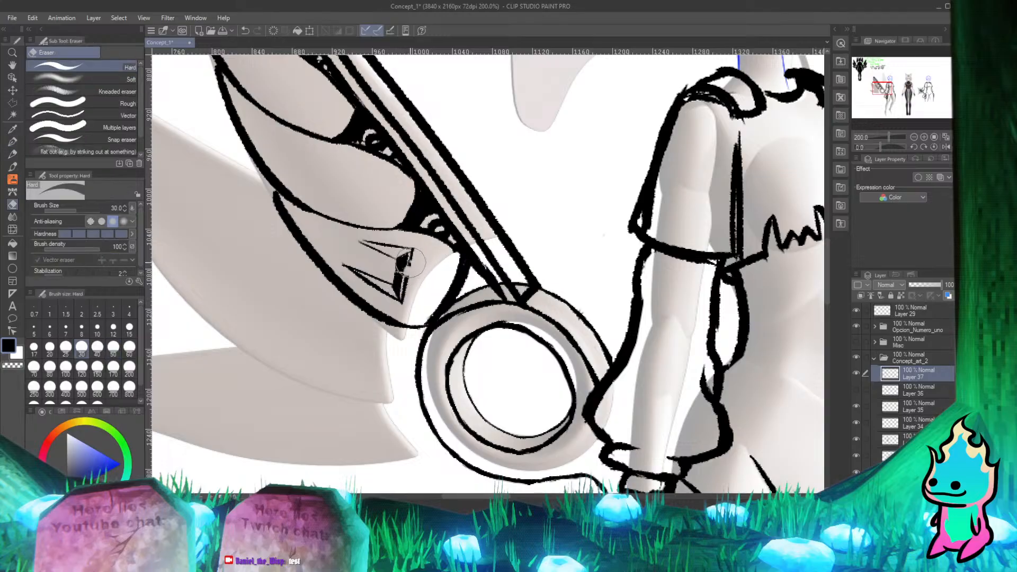
key("p")
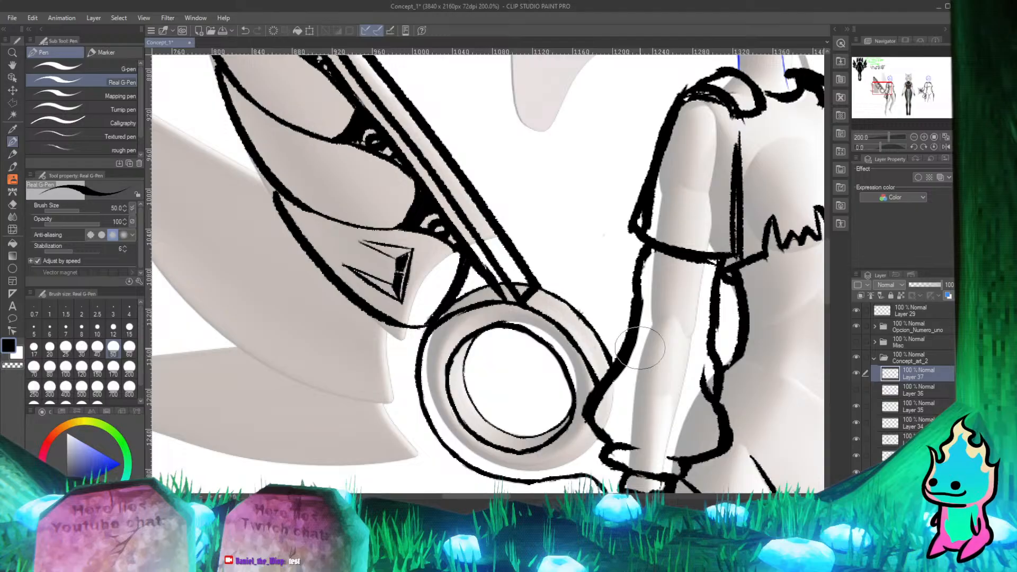
Step: Select the vent detail on the bottom feather with a polyline selection around it
scroll(640, 348, "down", 2)
scroll(479, 307, "down", 6)
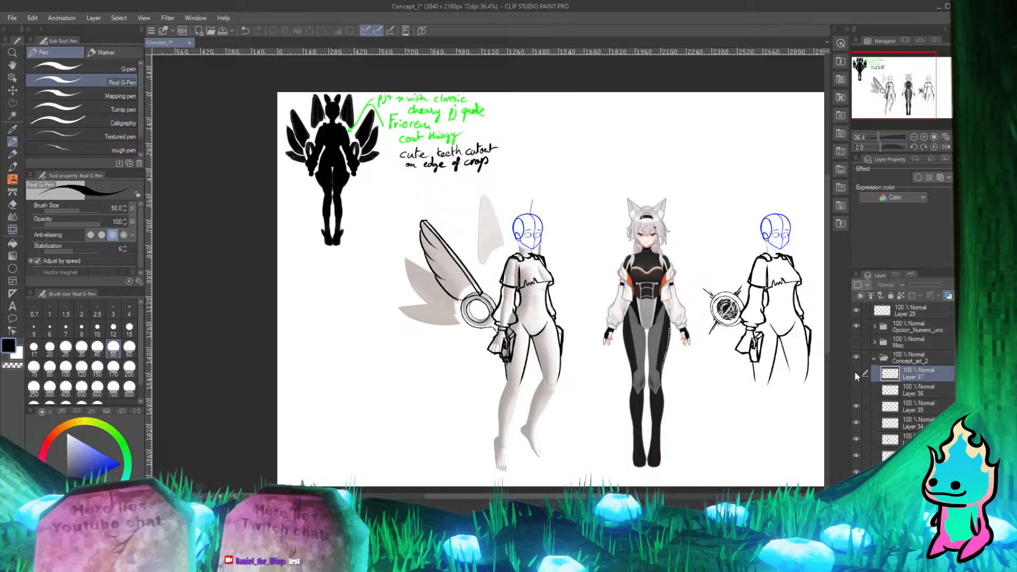
scroll(480, 280, "up", 2)
scroll(480, 280, "up", 6)
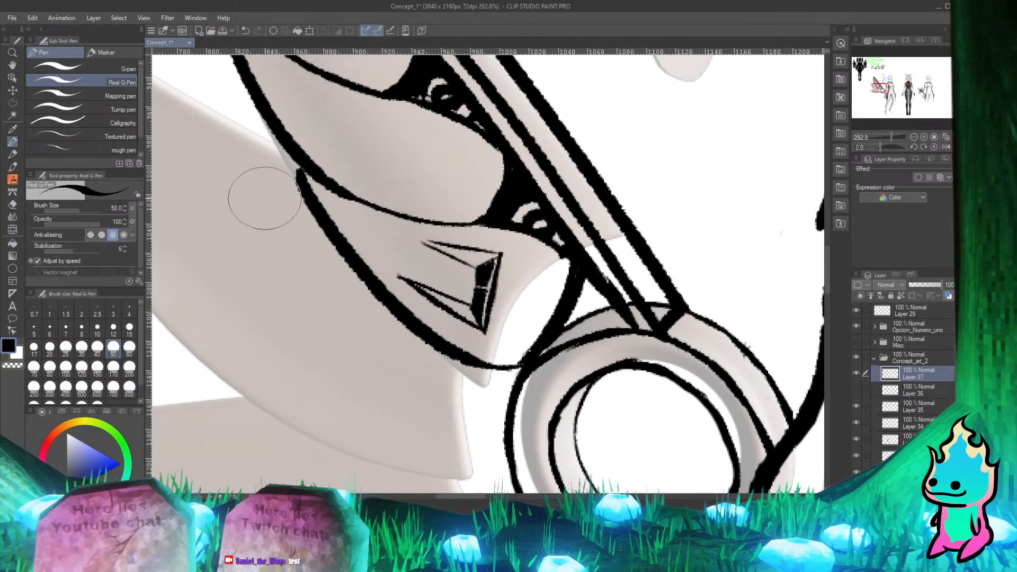
left_click(14, 105)
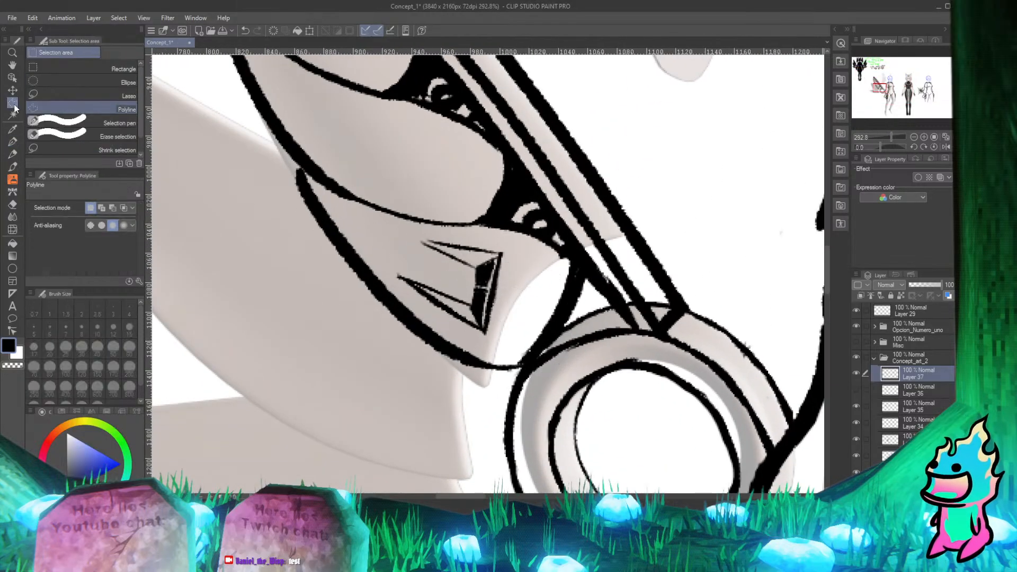
left_click(400, 229)
left_click(518, 238)
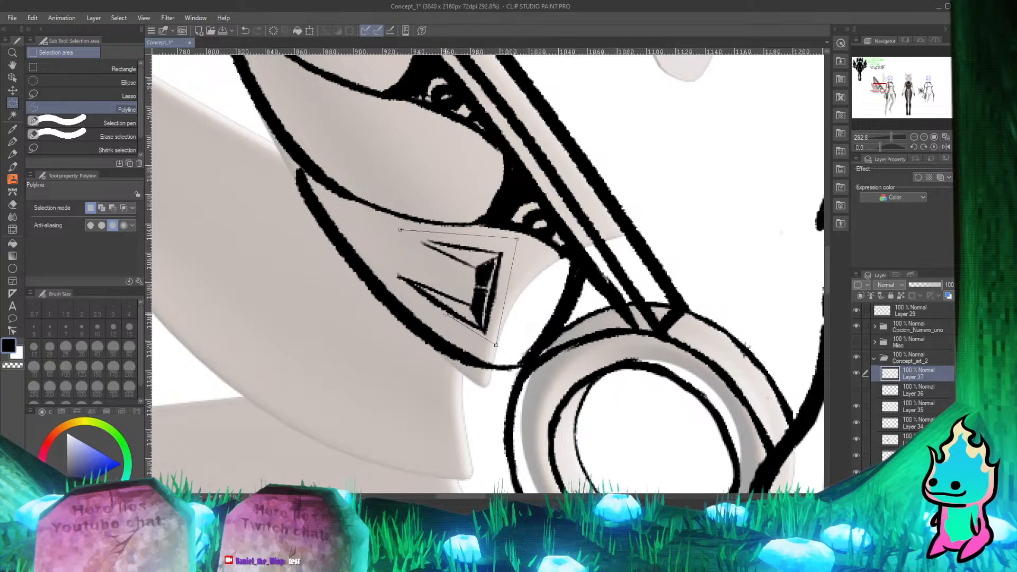
left_click(438, 314)
left_click(386, 272)
left_click(400, 230)
Step: Distort the selected vent with Free Transform, pulling its corners to follow the bottom feather's shape
scroll(415, 258, "down", 5)
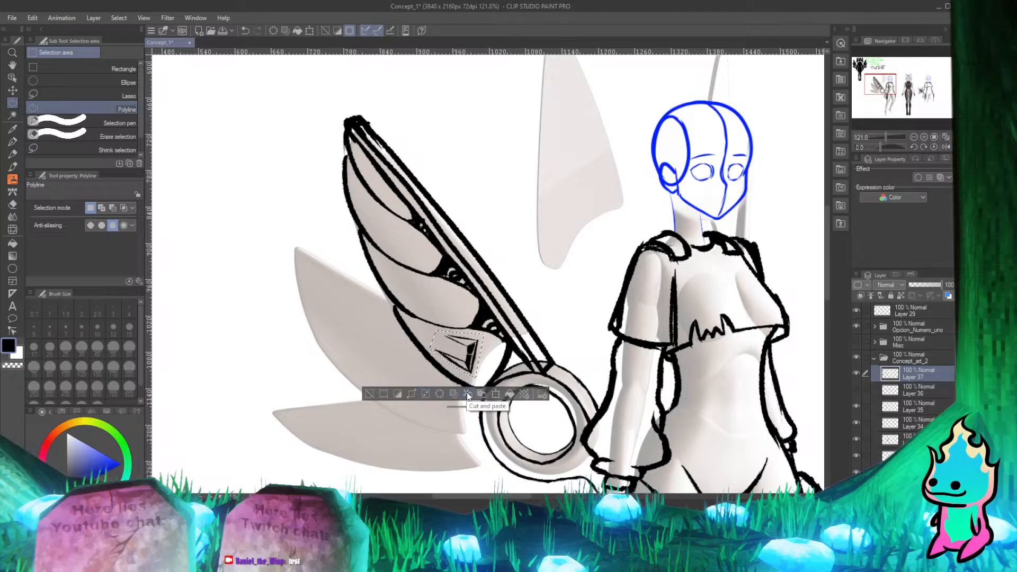
left_click(496, 394)
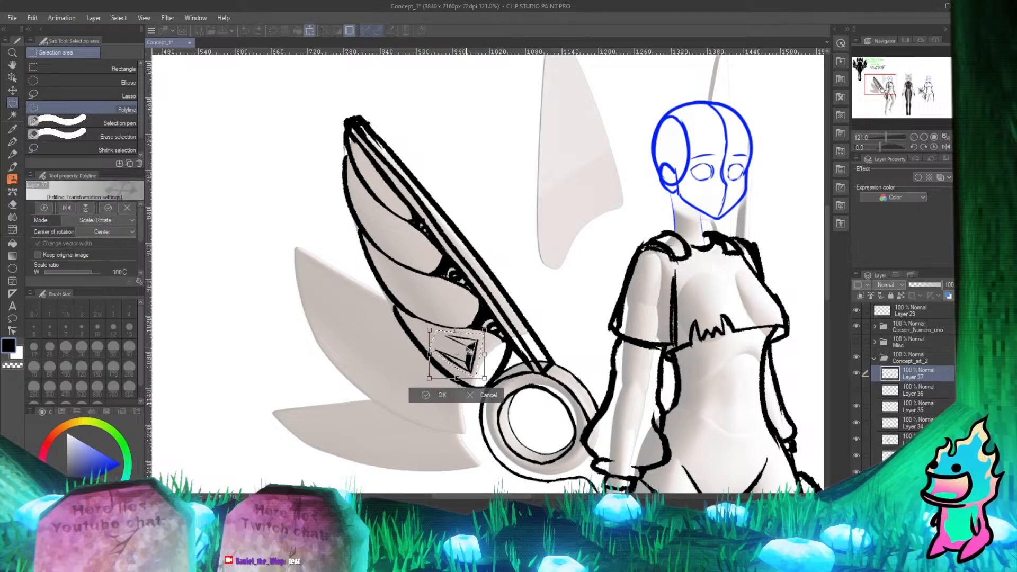
right_click(466, 173)
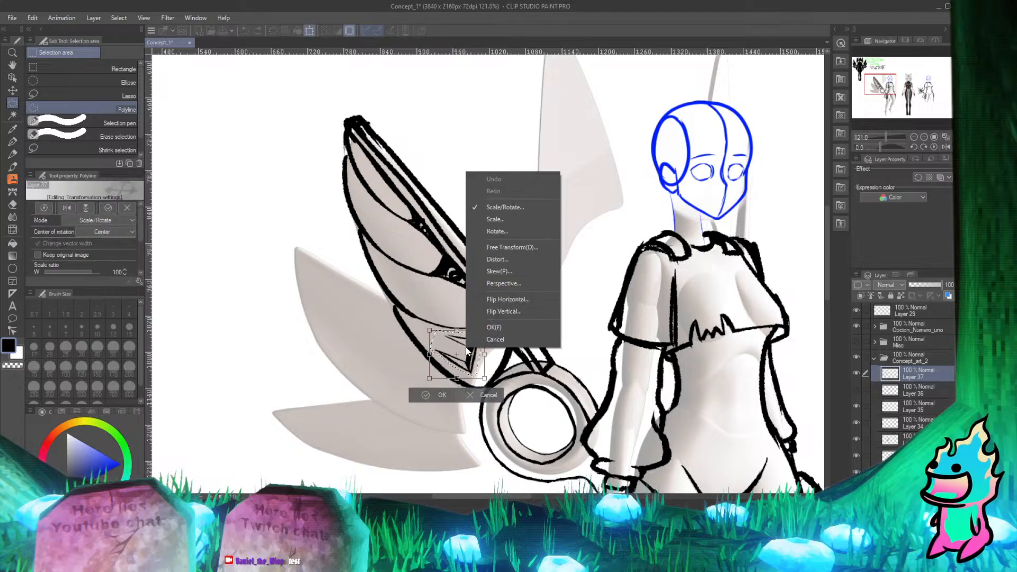
left_click(521, 246)
scroll(464, 357, "up", 3)
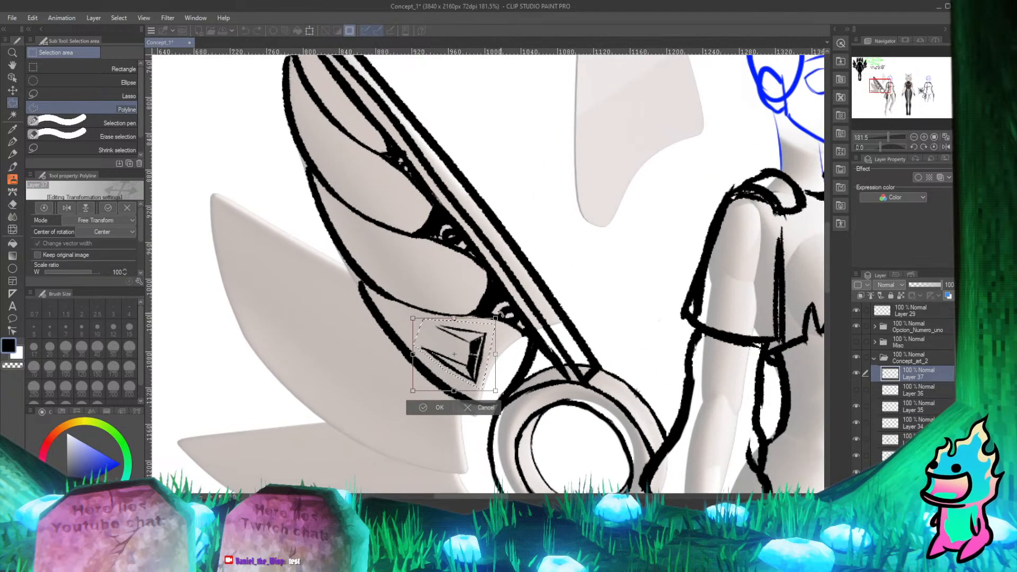
left_click_drag(495, 318, 510, 323)
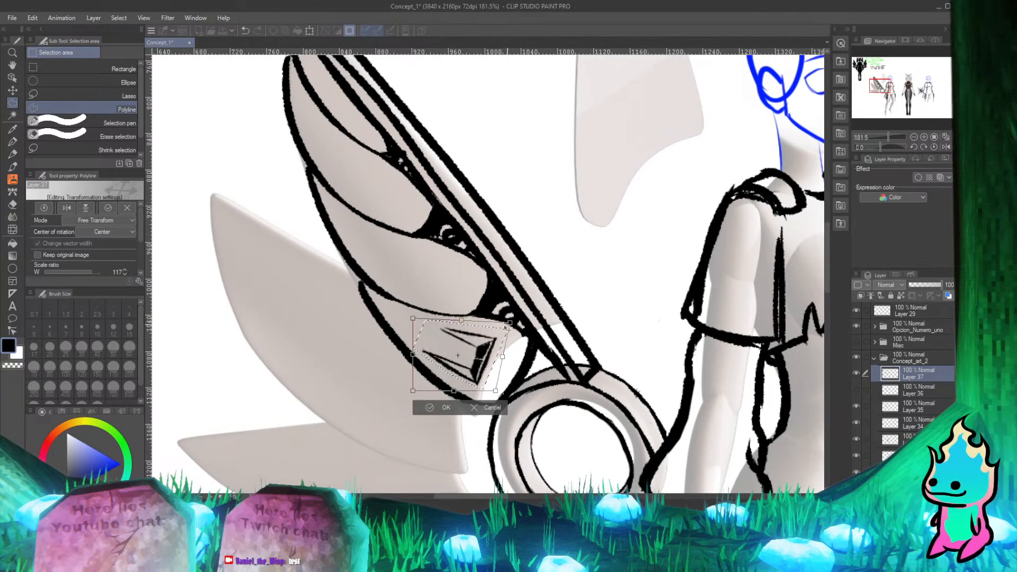
left_click_drag(414, 393, 426, 377)
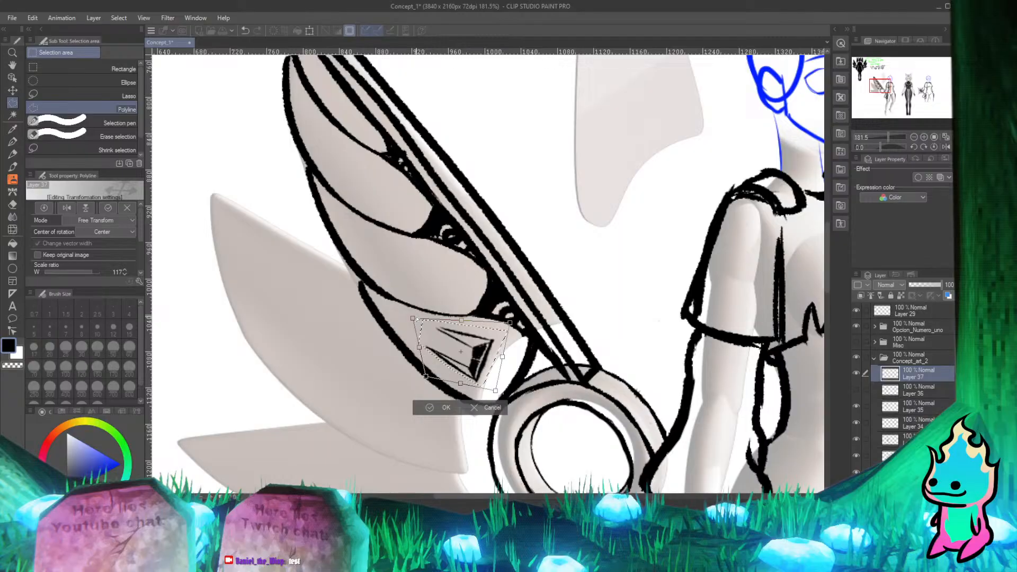
left_click_drag(413, 319, 405, 317)
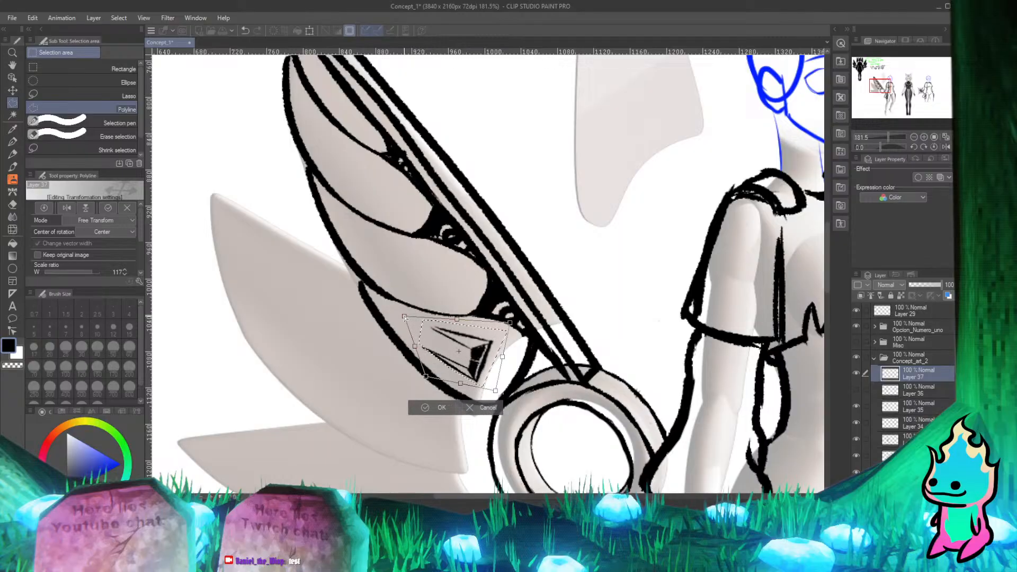
Step: Check the vent against the whole design, nudge its lower outer corner outward and apply the Free Transform
scroll(656, 314, "down", 12)
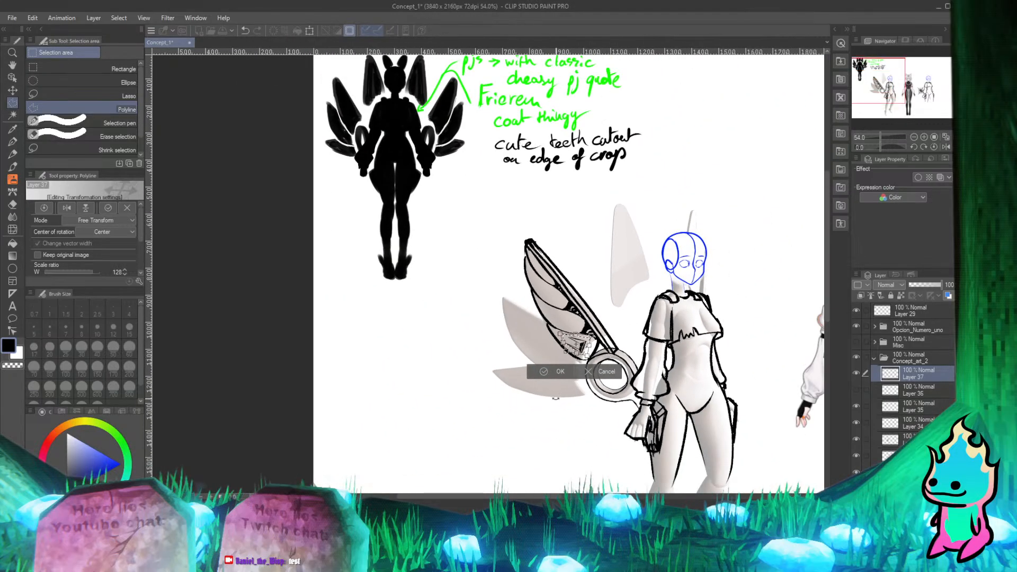
scroll(615, 394, "up", 7)
scroll(615, 393, "up", 2)
scroll(583, 361, "down", 3)
scroll(494, 276, "up", 4)
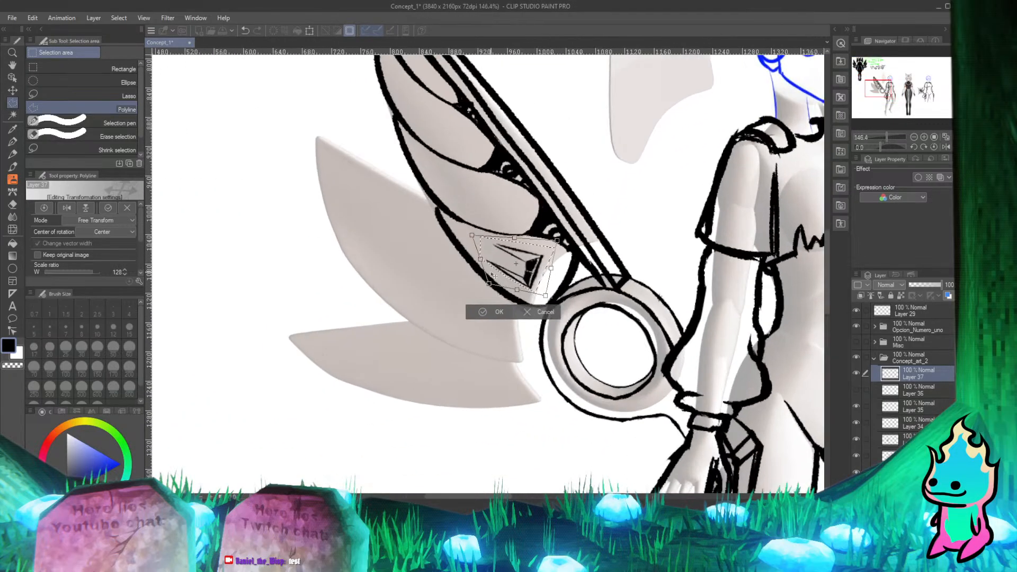
left_click_drag(489, 285, 485, 284)
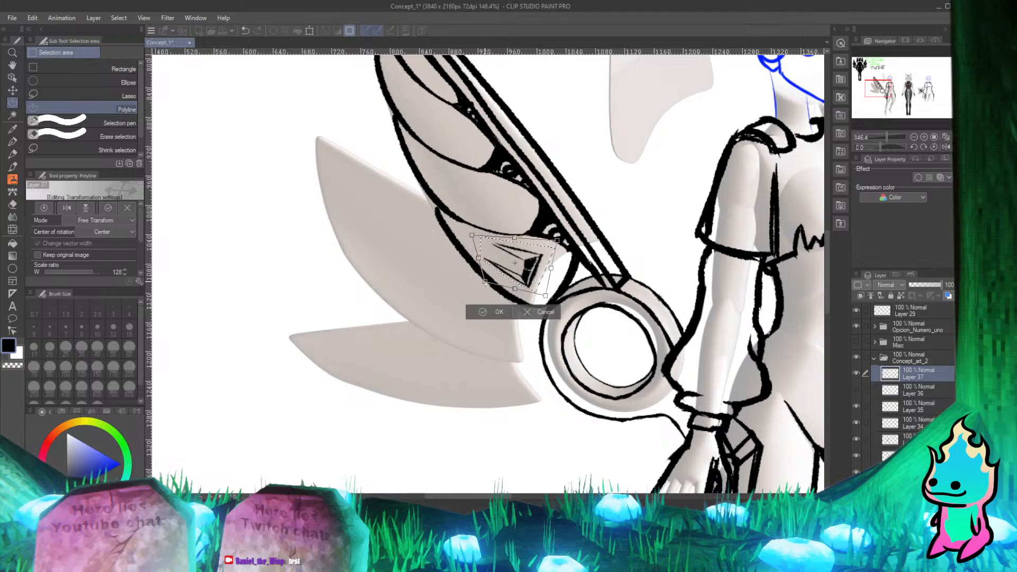
scroll(501, 289, "down", 3)
scroll(491, 287, "up", 1)
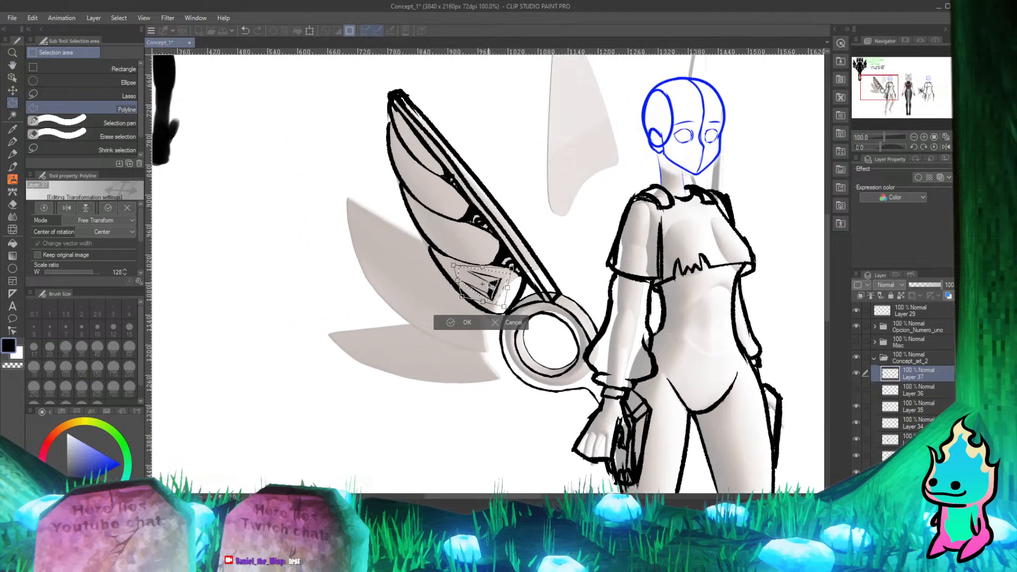
scroll(498, 294, "up", 3)
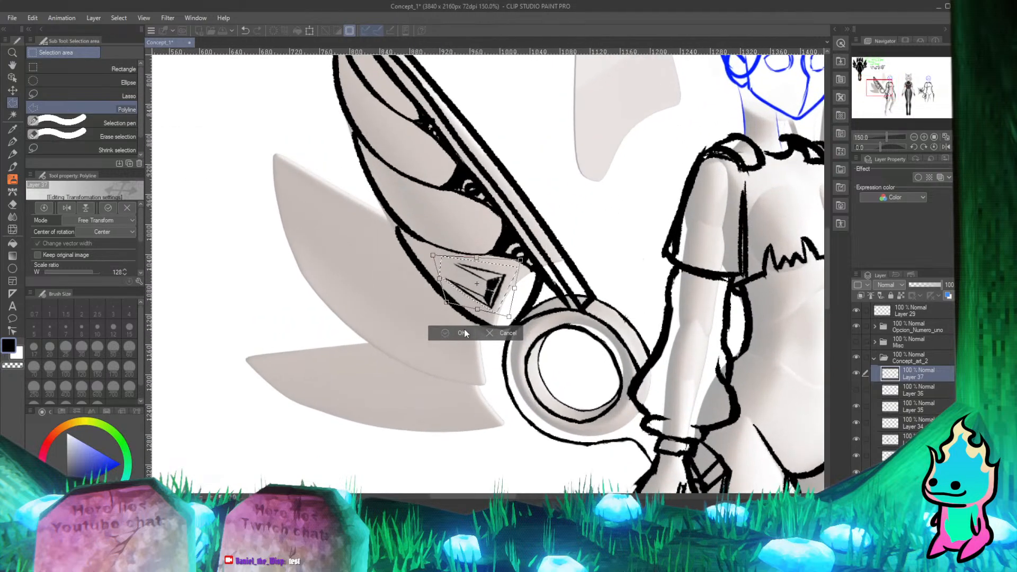
left_click(465, 329)
Step: Scale the selected vent down slightly within the bottom feather, apply the transform and deselect it
left_click(512, 332)
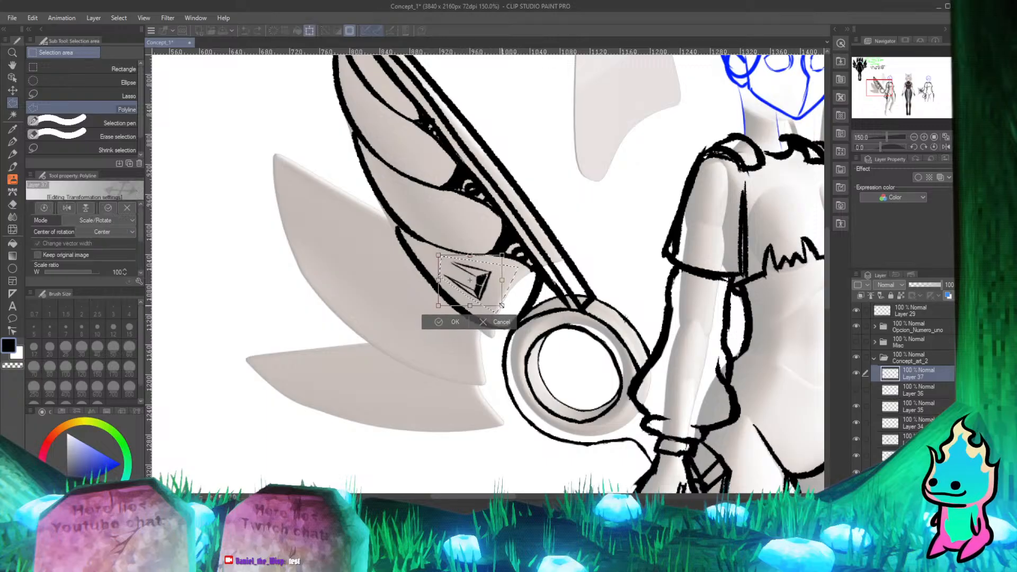
left_click_drag(502, 307, 499, 307)
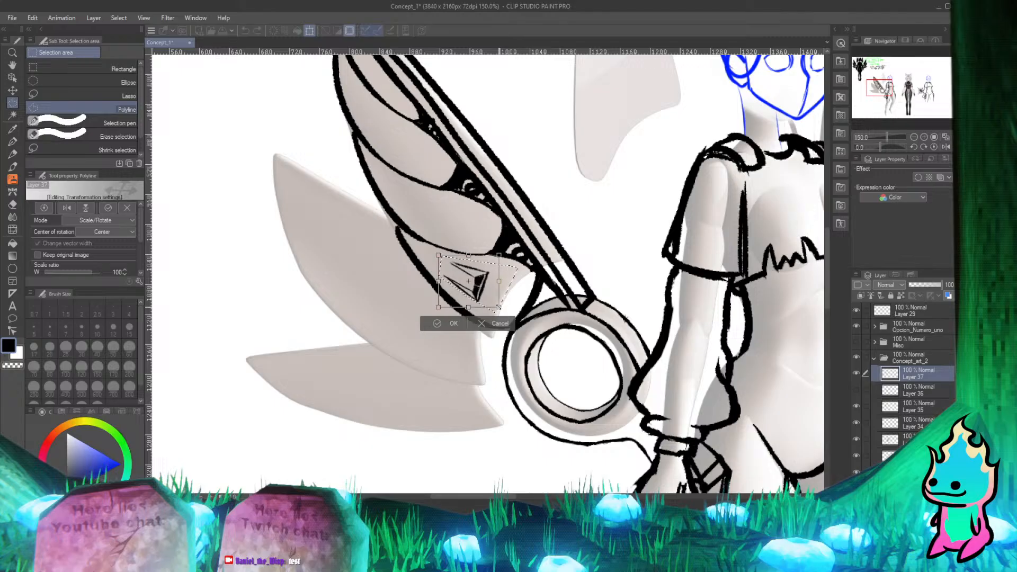
left_click(447, 322)
key("ctrl+d")
Step: Hide the shaded base under the linework
scroll(449, 405, "down", 5)
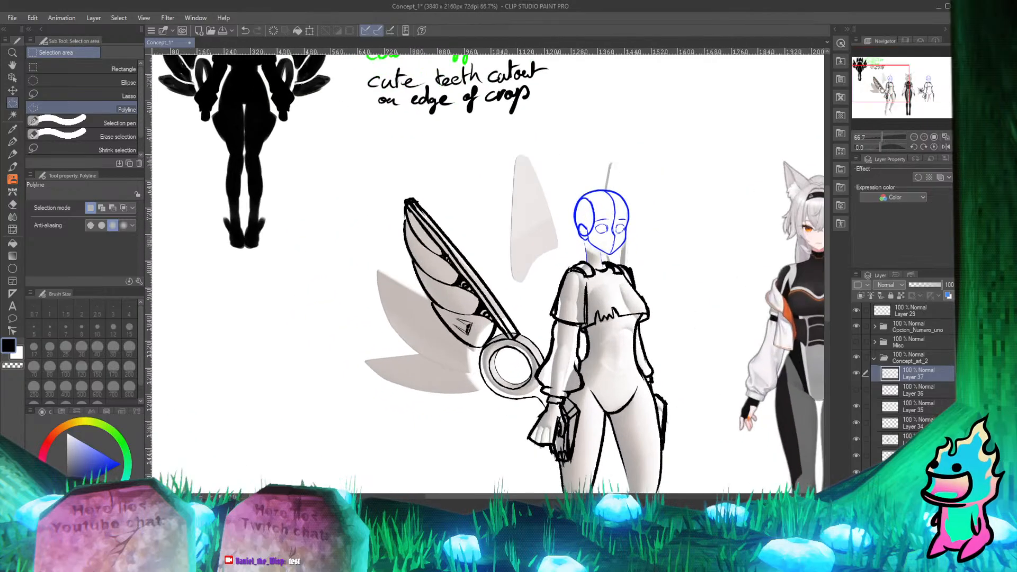
scroll(895, 430, "down", 3)
left_click(857, 445)
scroll(498, 352, "down", 2)
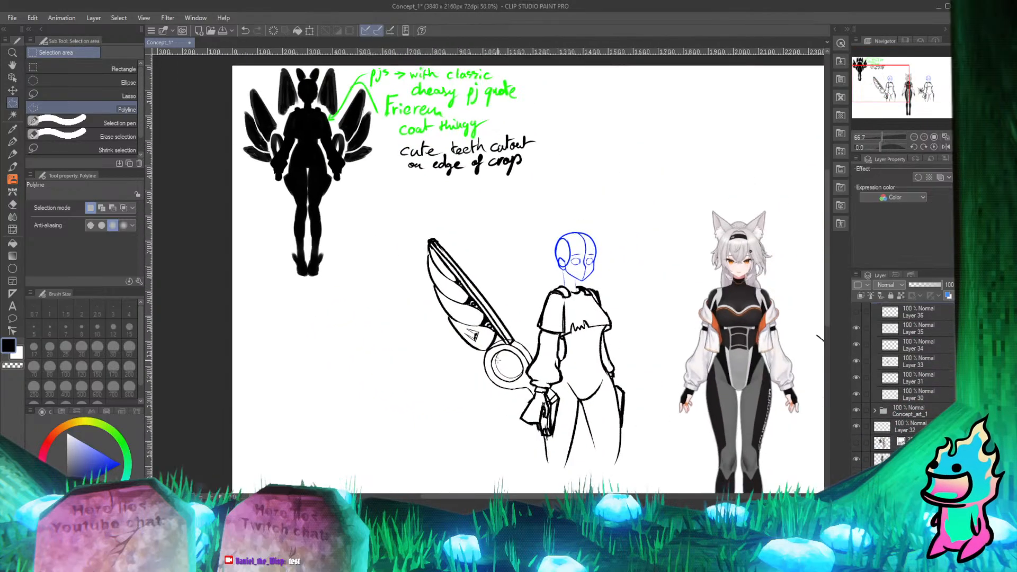
Step: Undo the vent's transformations on the bottom feather and clear the selection
scroll(498, 352, "up", 5)
scroll(497, 352, "up", 3)
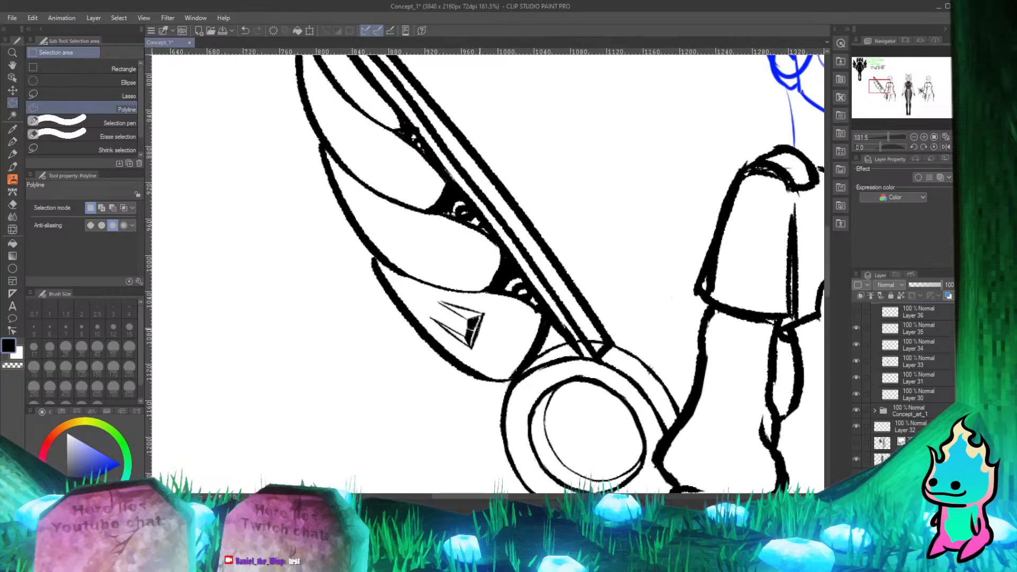
key("ctrl+z")
key("ctrl+z")
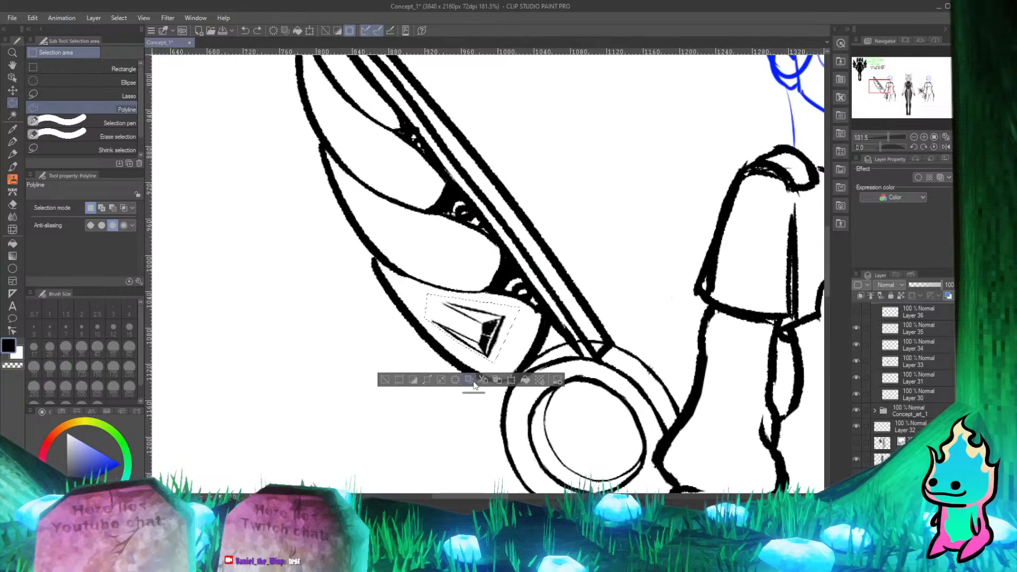
key("ctrl+d")
Step: Examine how the vent detail reads on the wing blade, both from afar and up close
scroll(489, 387, "down", 10)
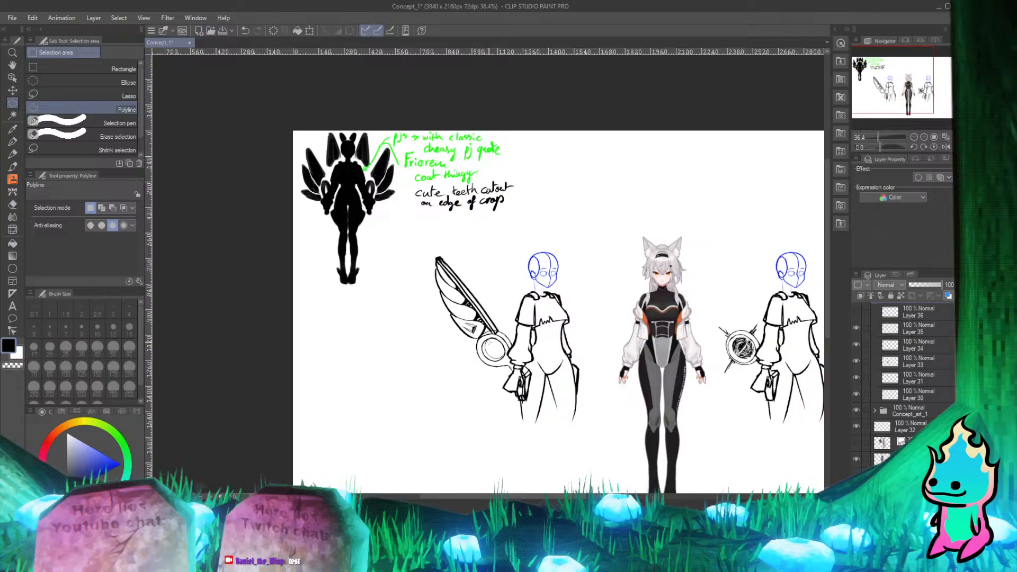
scroll(489, 343, "down", 2)
scroll(489, 343, "up", 4)
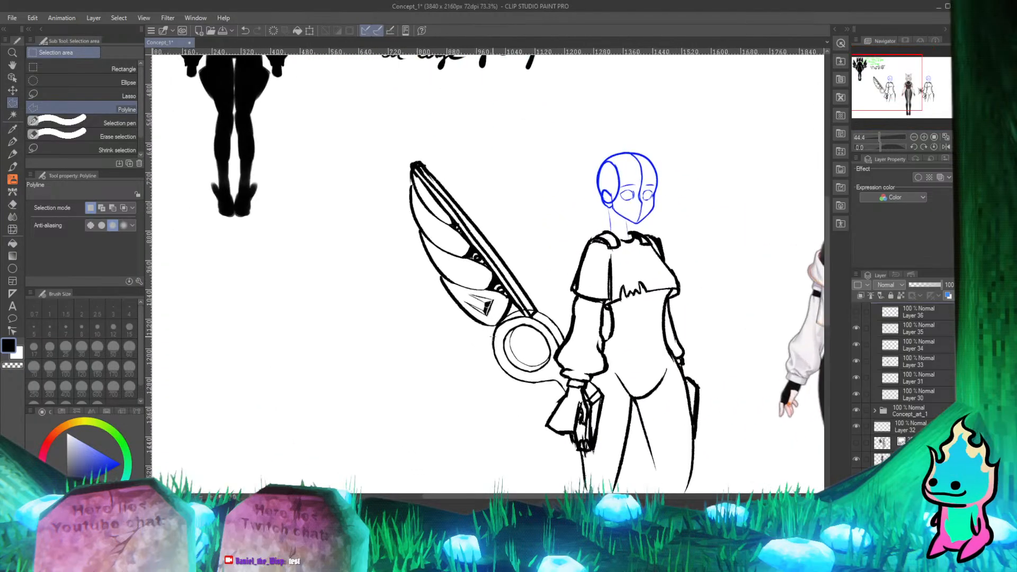
scroll(492, 337, "down", 1)
scroll(492, 335, "up", 3)
scroll(495, 331, "down", 3)
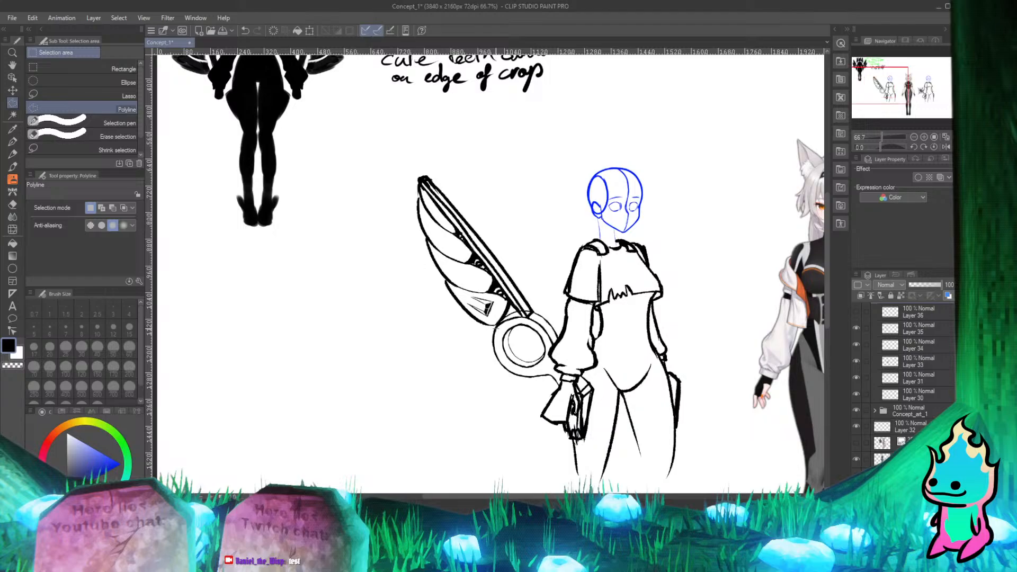
scroll(495, 328, "up", 2)
scroll(493, 313, "up", 4)
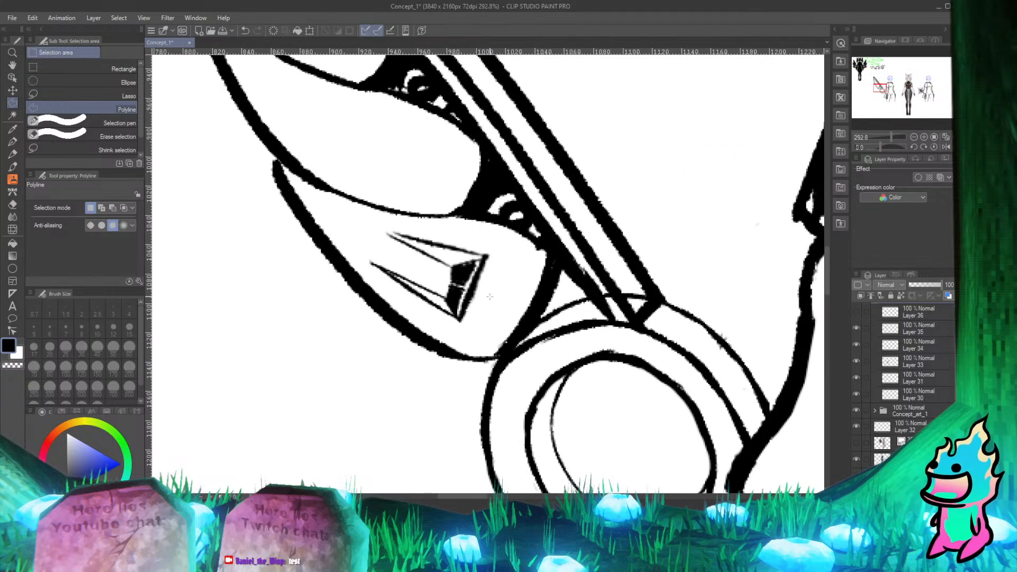
Step: Erase the vent detail from the bottom feather
key("e")
mouse_move(470, 275)
left_mouse_down()
mouse_move(458, 301)
mouse_move(401, 260)
mouse_move(386, 264)
mouse_move(413, 250)
mouse_move(480, 265)
left_mouse_up()
key("m")
Step: Review the wing blade's silhouette and linework against the reference character and the other concept sketch
scroll(361, 309, "down", 5)
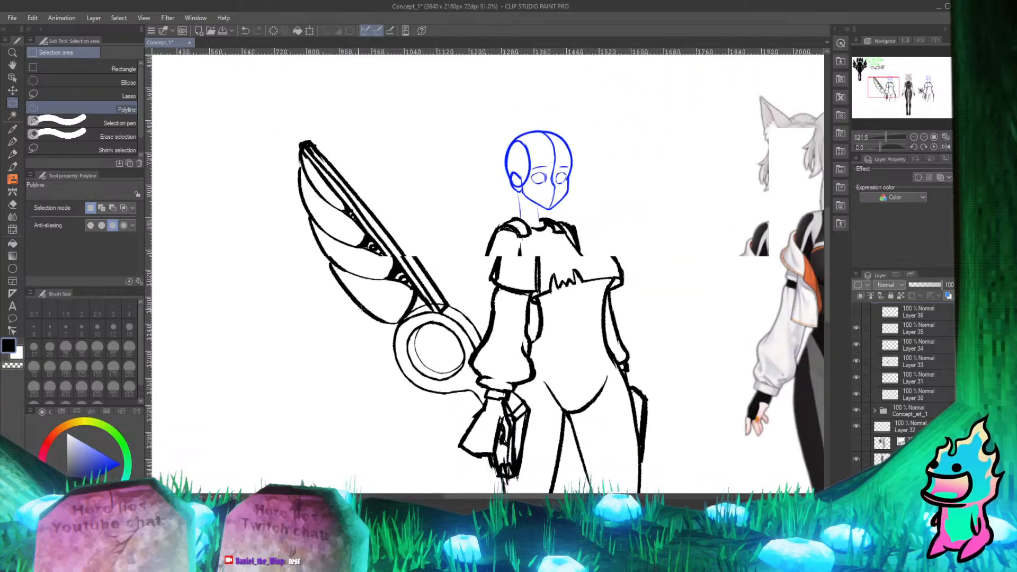
scroll(361, 309, "down", 3)
scroll(381, 238, "up", 2)
scroll(389, 211, "down", 2)
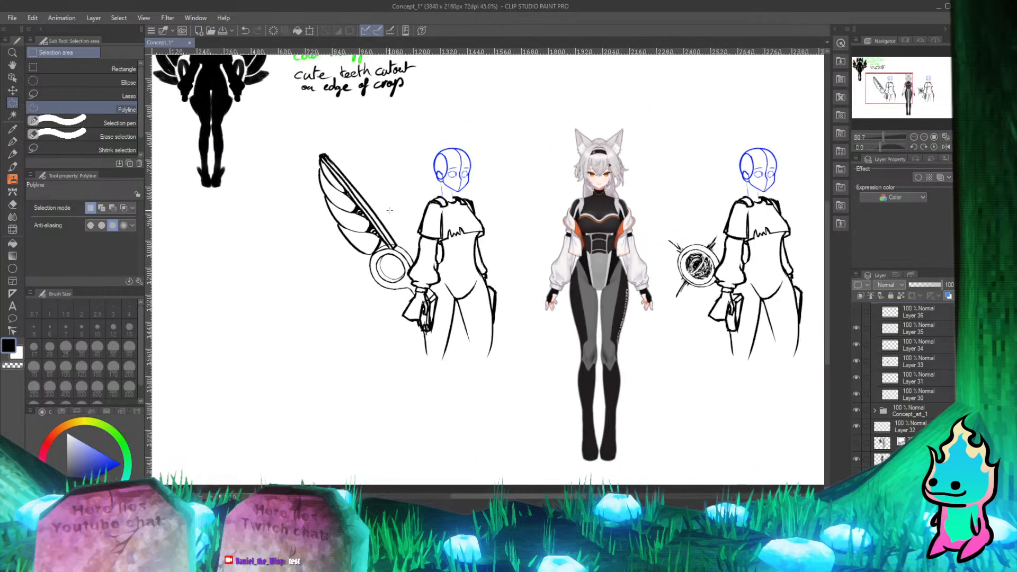
scroll(389, 210, "up", 2)
scroll(453, 221, "down", 3)
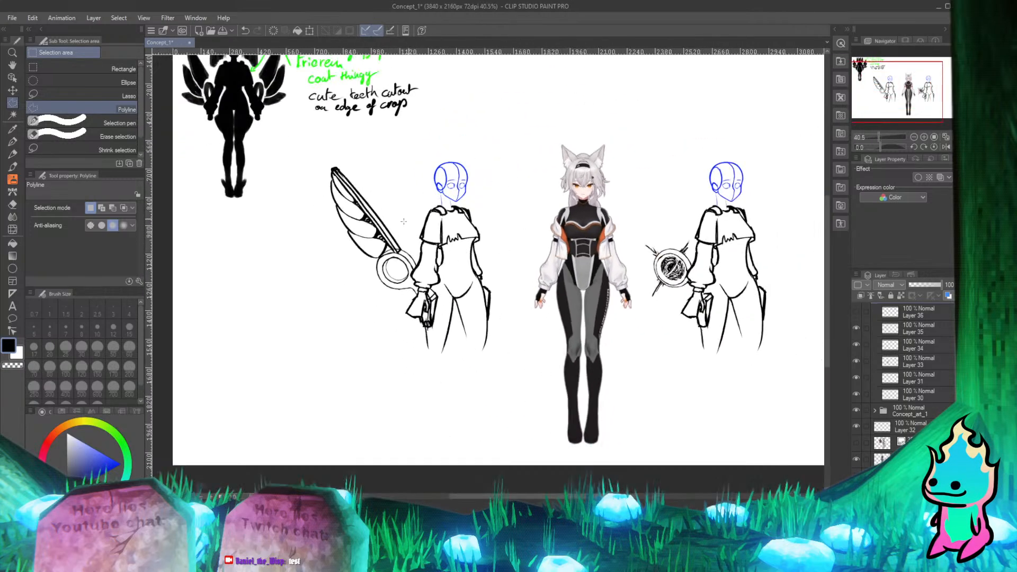
scroll(403, 222, "up", 4)
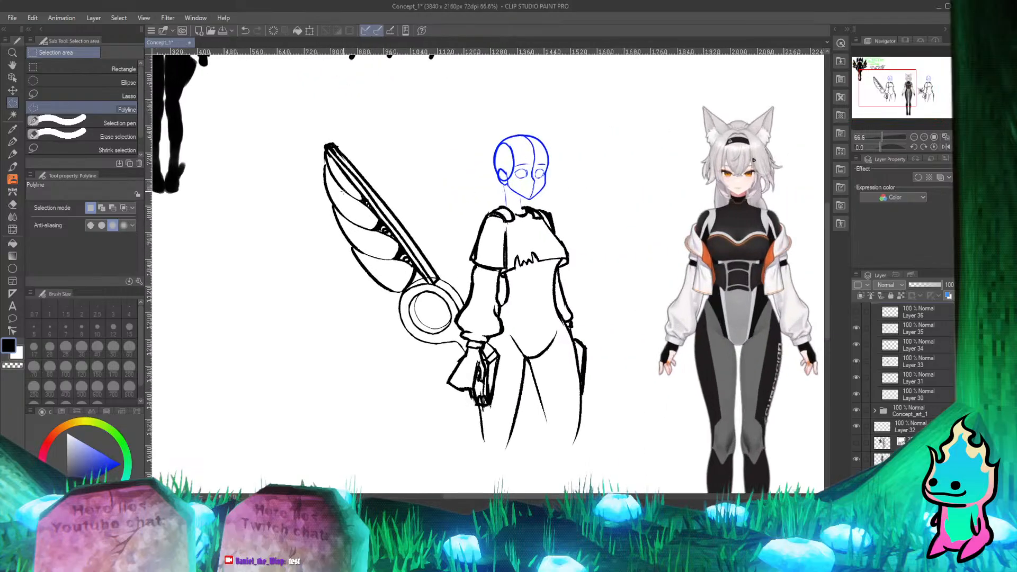
scroll(345, 194, "down", 3)
scroll(379, 231, "up", 3)
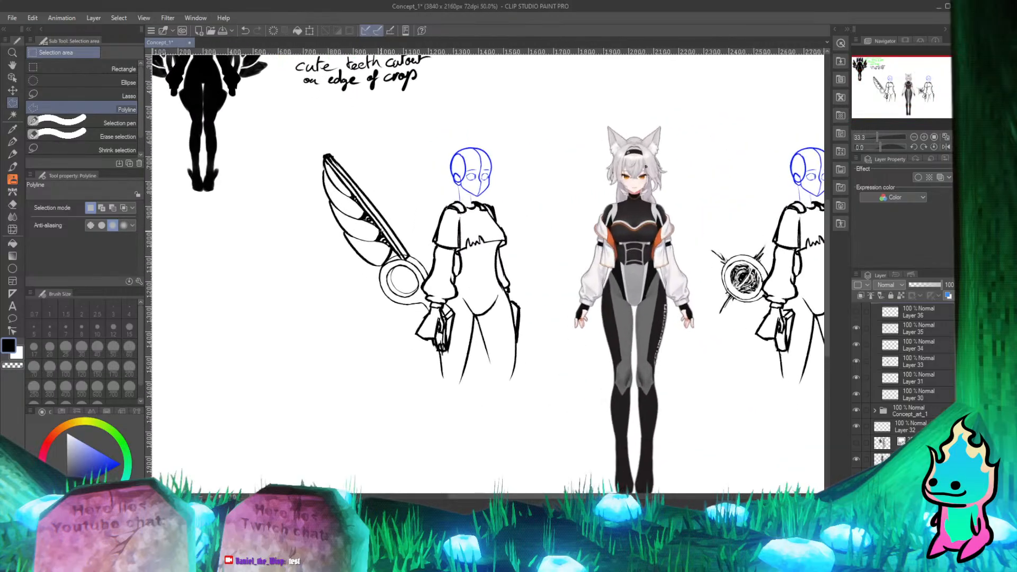
scroll(379, 231, "down", 3)
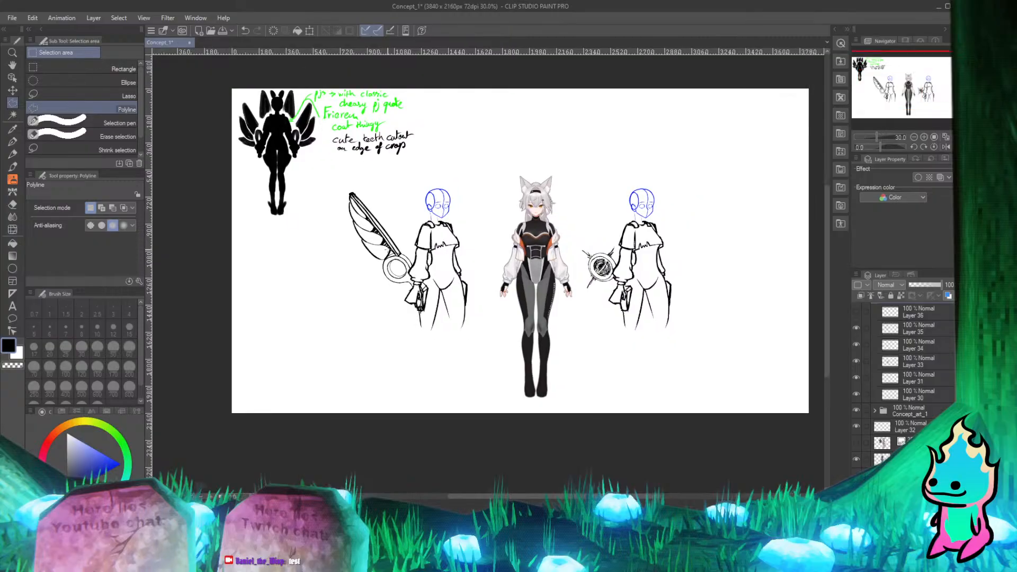
Step: Make the hidden shaded body and wing reference layer visible beneath the left figure's line art
scroll(386, 247, "up", 2)
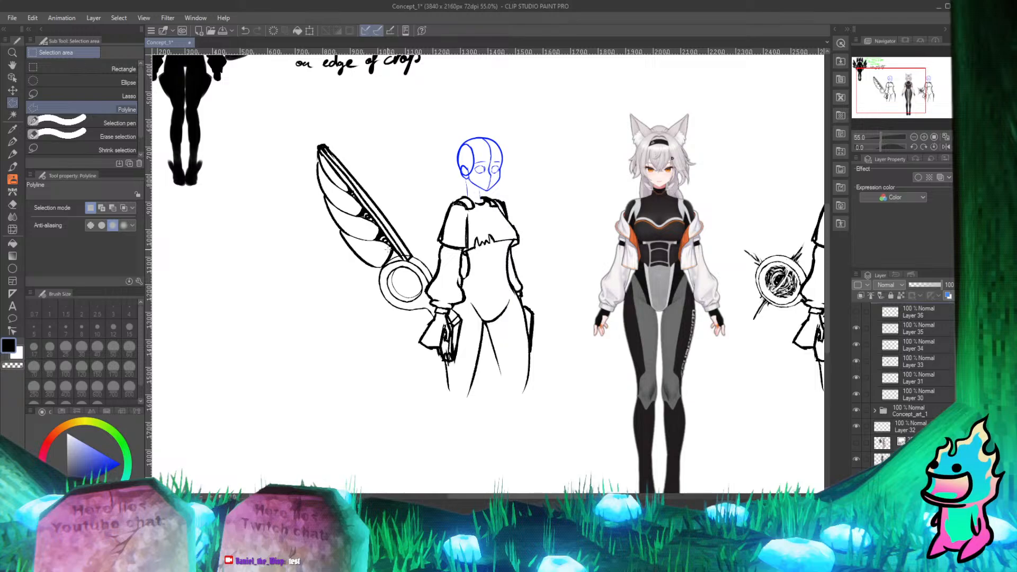
left_click(856, 443)
key("ctrl+alt+0")
scroll(453, 249, "up", 4)
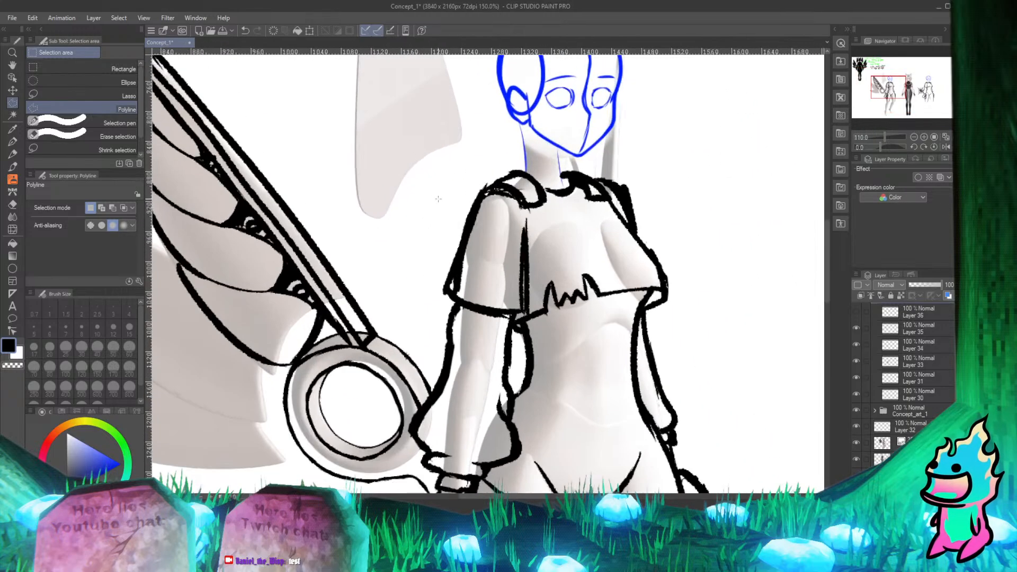
scroll(450, 262, "down", 5)
scroll(455, 243, "up", 4)
scroll(455, 259, "down", 3)
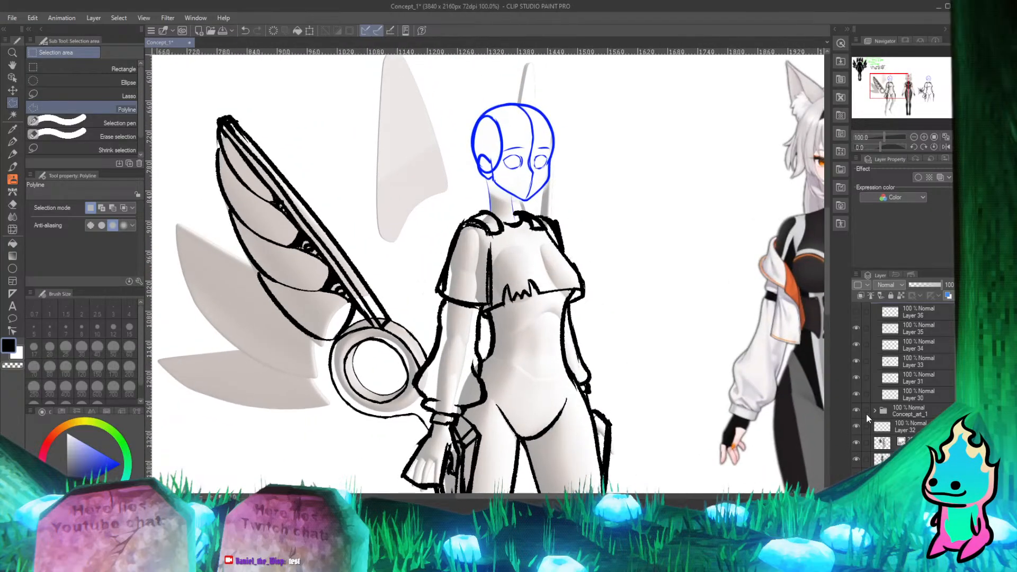
Step: Add a new raster layer above Layer 37 in the Concept_art_2 folder and choose the Real G-Pen
scroll(904, 402, "up", 3)
key("ctrl+shift+n")
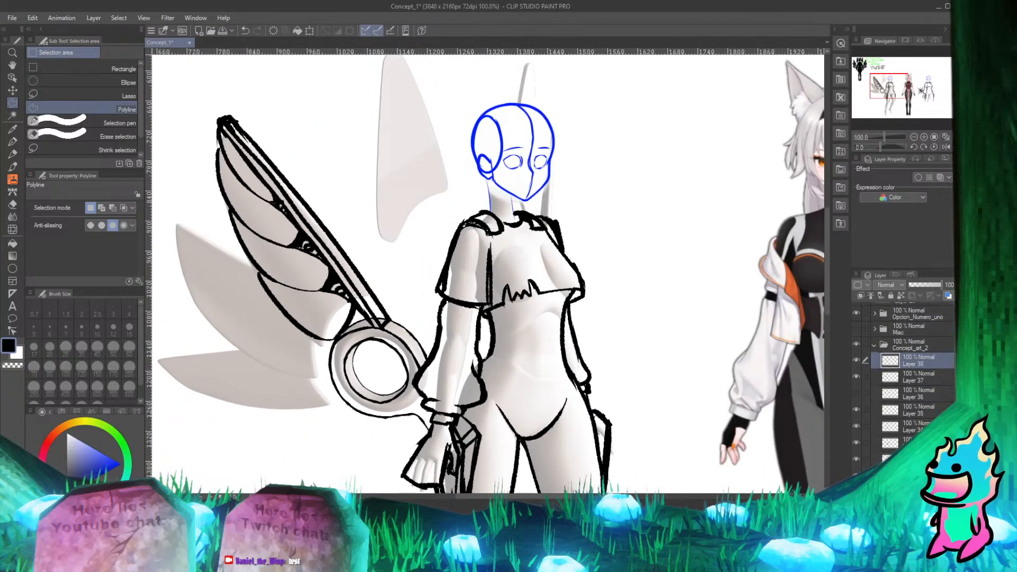
scroll(554, 310, "down", 3)
scroll(551, 281, "up", 3)
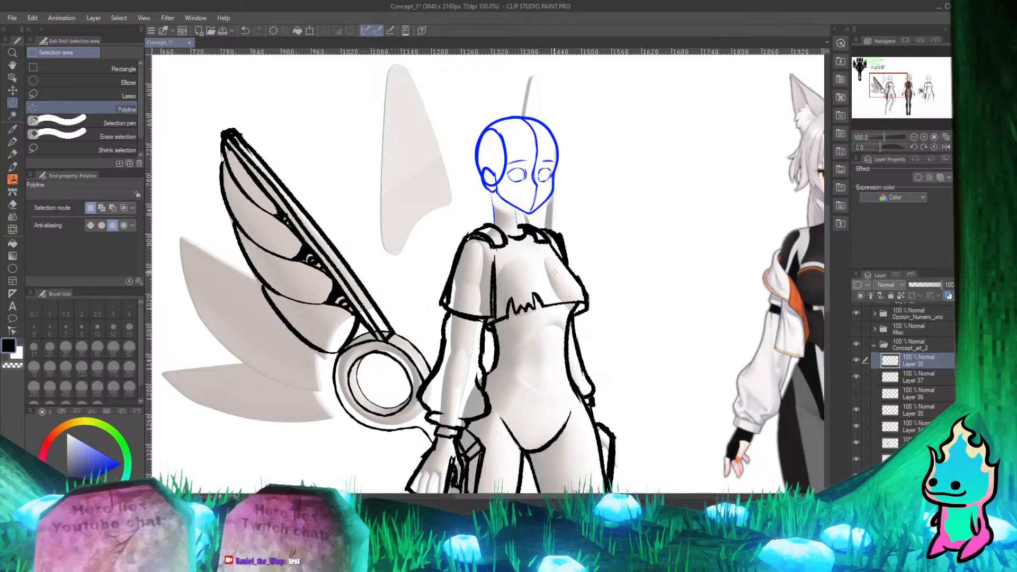
left_click(13, 143)
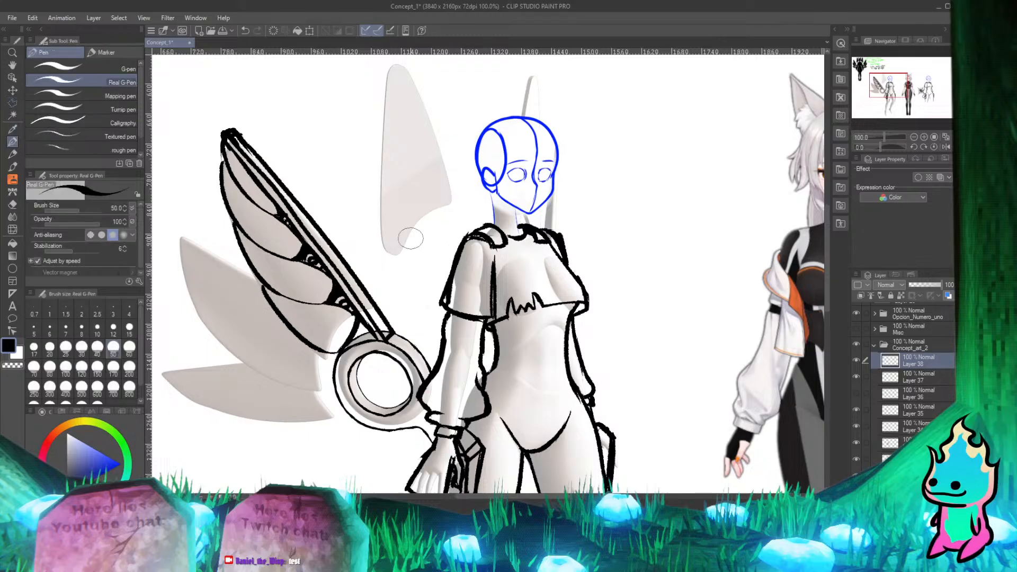
Step: Sketch a curved arc between the left figure's shoulder and the upper grey blade, erasing and redrawing it once
mouse_move(458, 218)
left_mouse_down()
mouse_move(433, 230)
mouse_move(421, 274)
left_mouse_up()
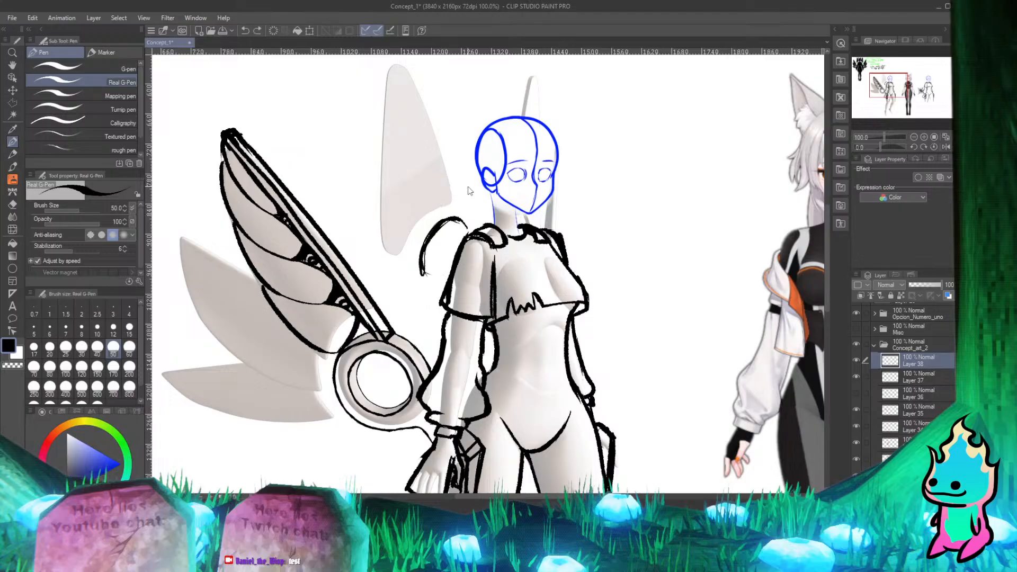
mouse_move(450, 221)
left_mouse_down()
mouse_move(422, 273)
mouse_move(442, 281)
left_mouse_up()
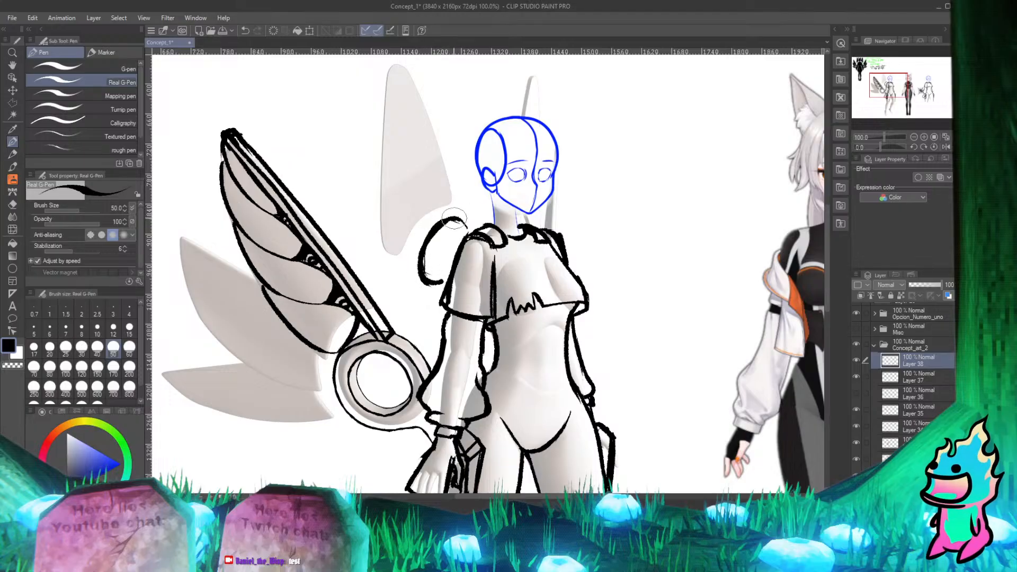
mouse_move(456, 219)
left_mouse_down()
mouse_move(430, 231)
mouse_move(438, 240)
mouse_move(435, 229)
mouse_move(425, 276)
left_mouse_up()
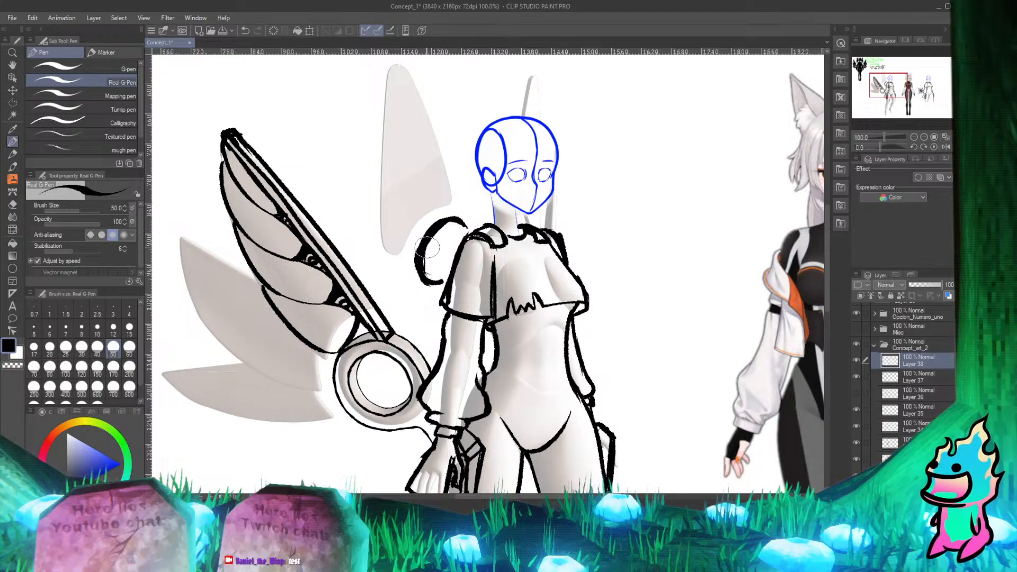
key("e")
mouse_move(426, 228)
left_mouse_down()
mouse_move(419, 254)
mouse_move(429, 268)
left_mouse_up()
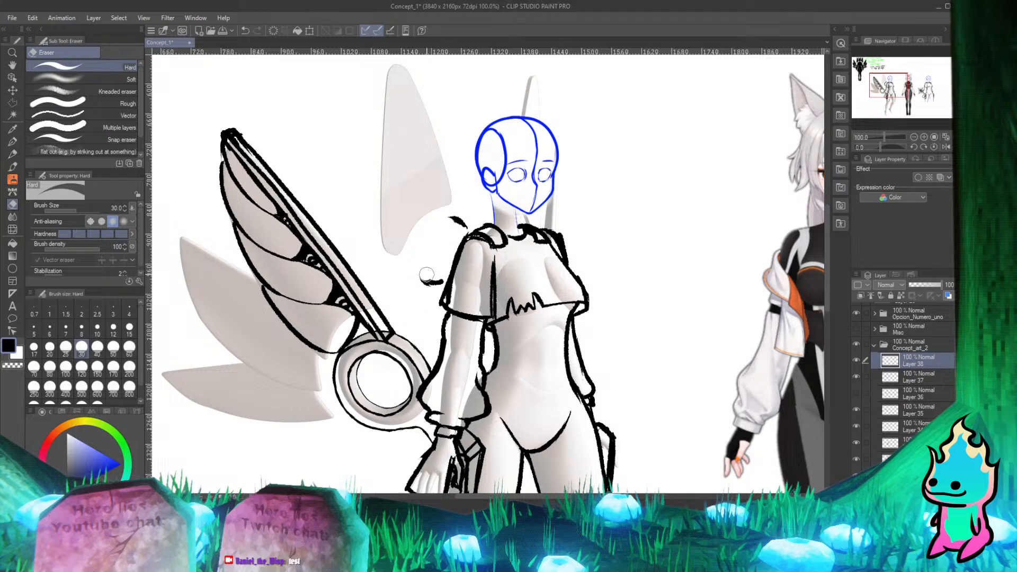
key("p")
left_click_drag(453, 217, 441, 283)
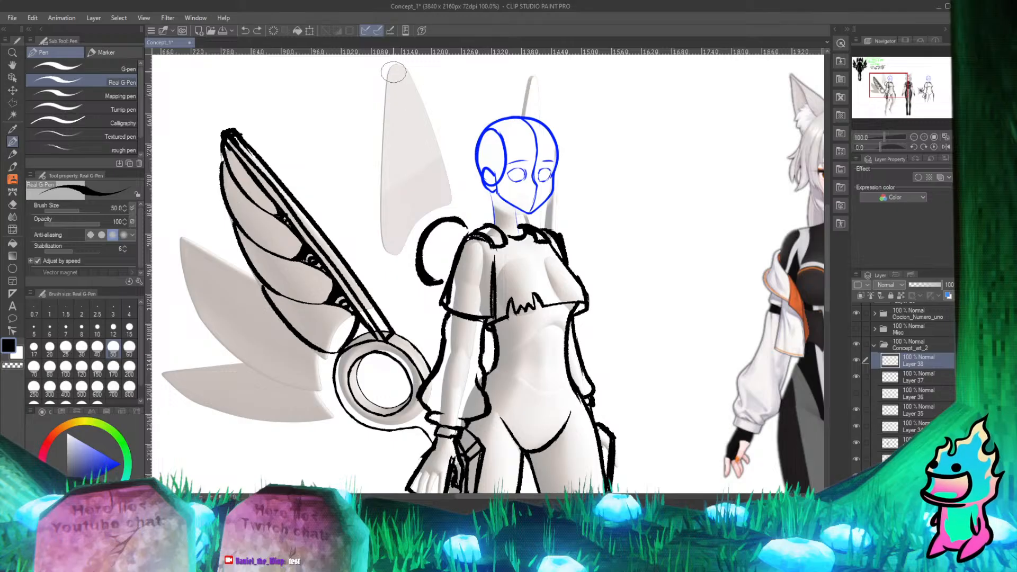
Step: Trace the outline of the upper grey wing blade in black, with two inner lines running down from its tip
left_click_drag(392, 64, 389, 247)
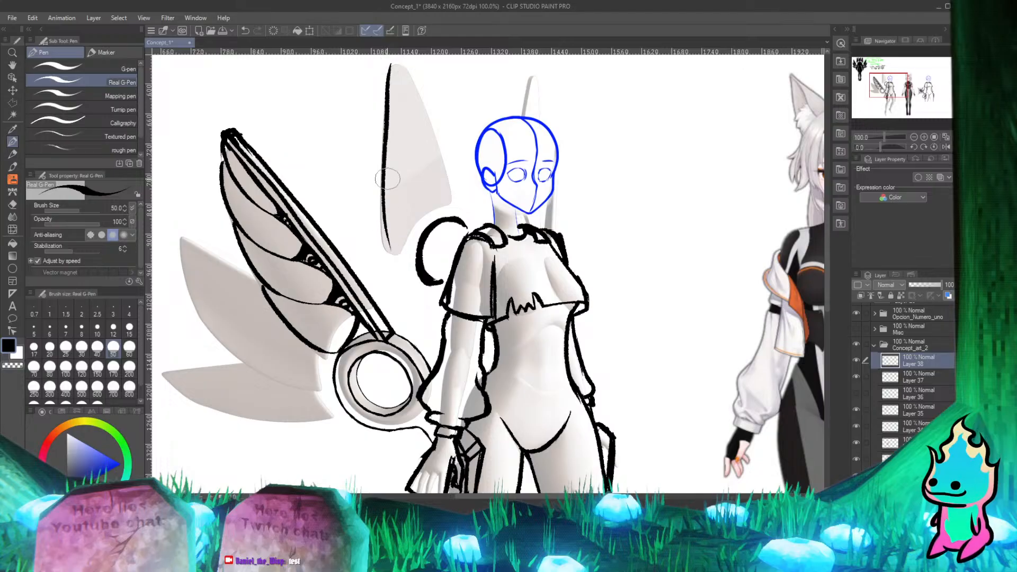
key("ctrl+z")
left_click_drag(391, 66, 390, 249)
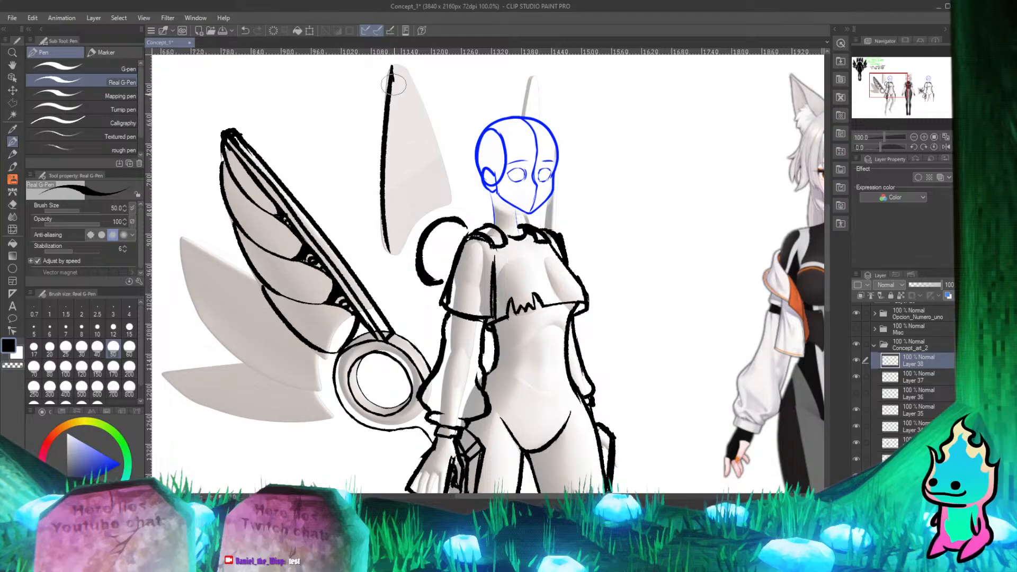
left_click_drag(393, 85, 403, 146)
key("ctrl+z")
left_click_drag(392, 65, 402, 121)
left_click_drag(399, 66, 417, 166)
left_click_drag(400, 67, 439, 146)
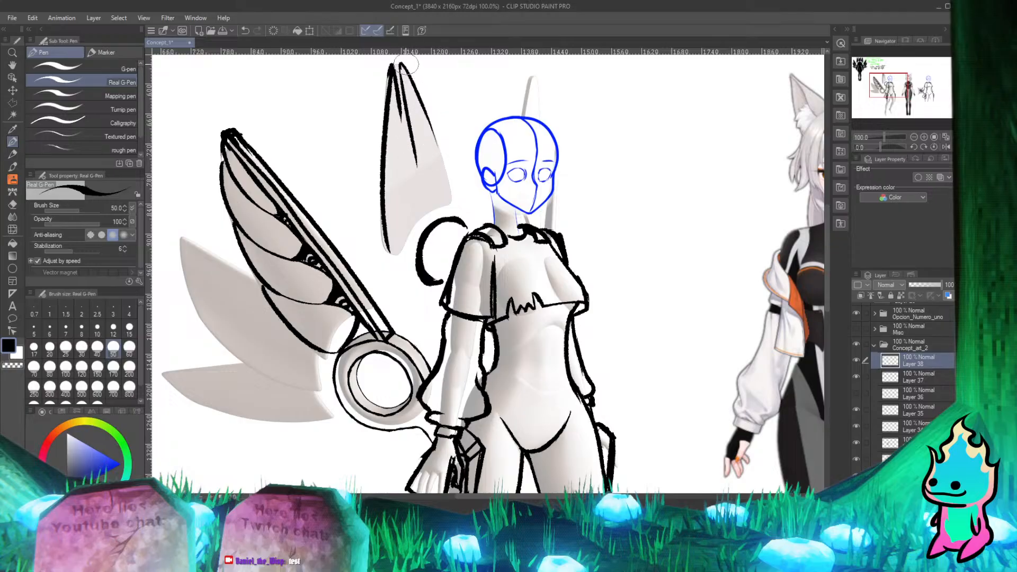
left_click_drag(450, 204, 433, 130)
mouse_move(385, 234)
left_mouse_down()
mouse_move(441, 204)
mouse_move(444, 181)
left_mouse_up()
key("ctrl+z")
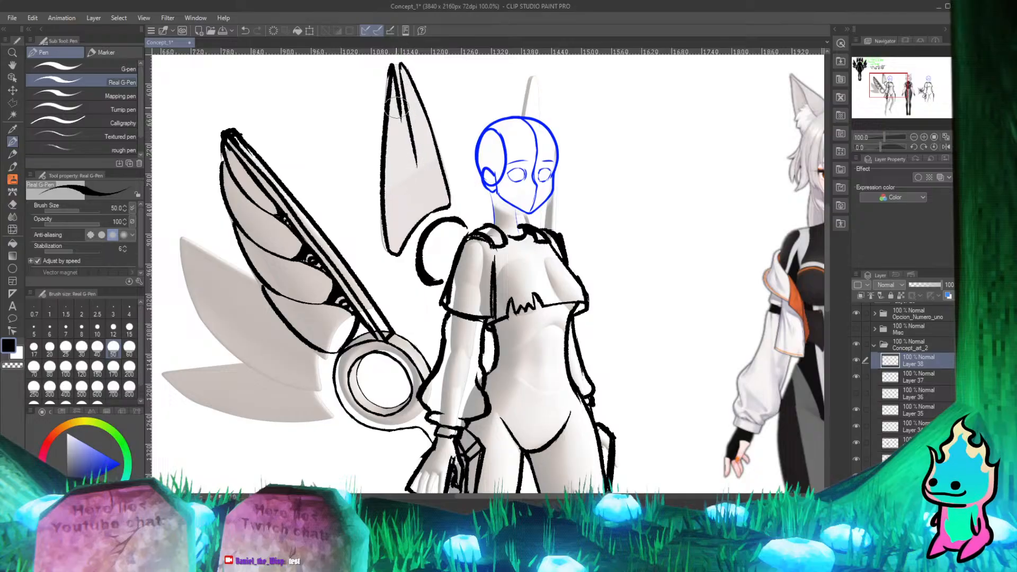
Step: Draw a narrow inner panel in the upper blade, extending the inner line downward and flaring into an angled lower end
left_click_drag(396, 106, 417, 219)
key("ctrl+z")
left_click_drag(398, 104, 411, 155)
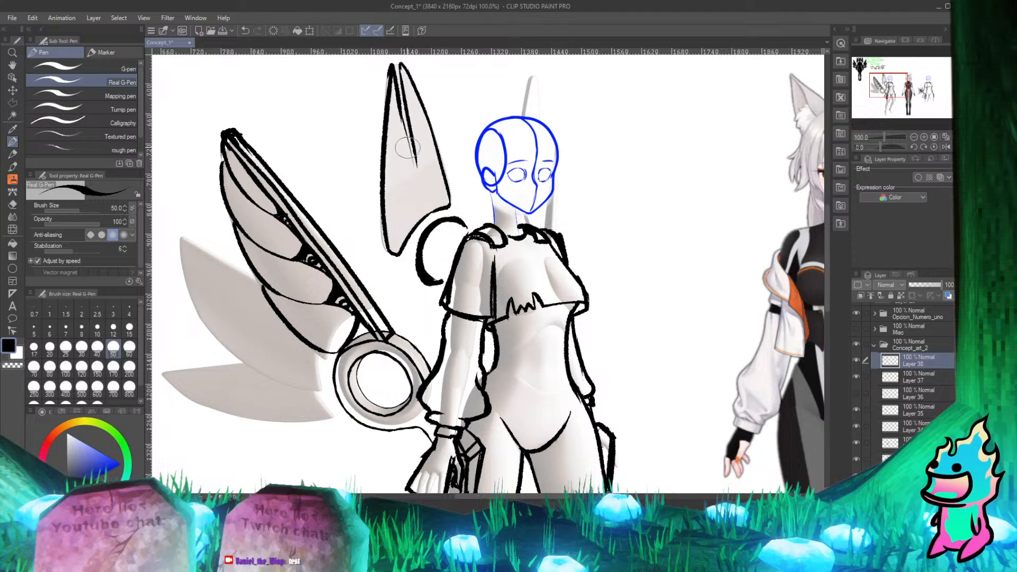
key("ctrl+z")
left_click_drag(398, 107, 418, 199)
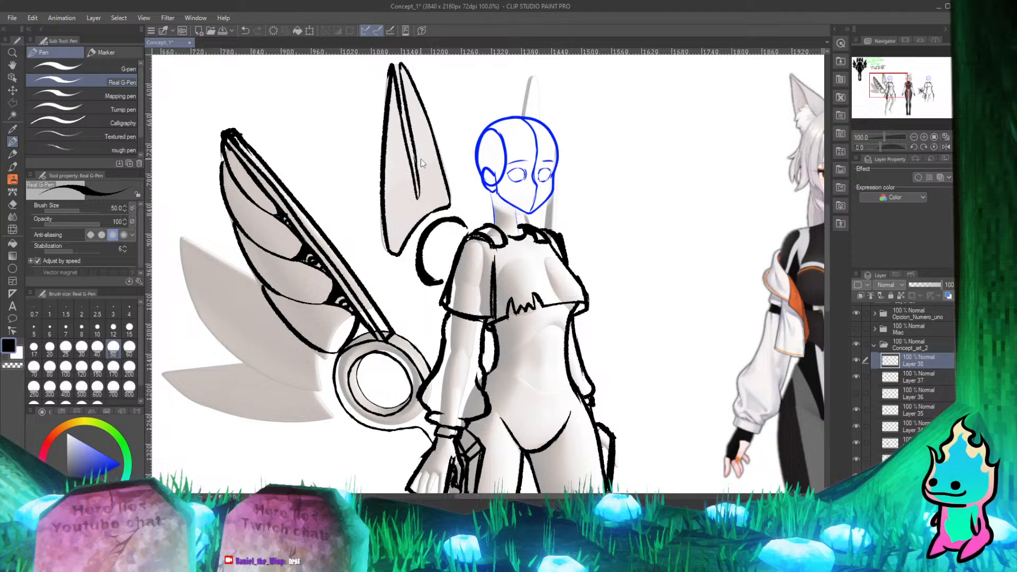
key("ctrl+z")
mouse_move(400, 106)
left_mouse_down()
mouse_move(408, 205)
mouse_move(413, 136)
mouse_move(429, 192)
left_mouse_up()
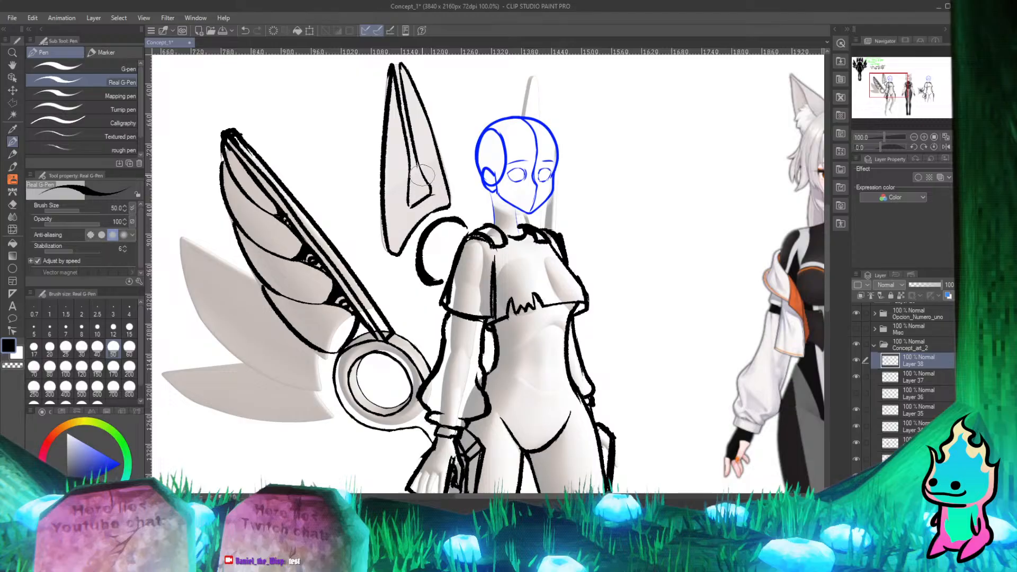
left_click_drag(424, 196, 432, 192)
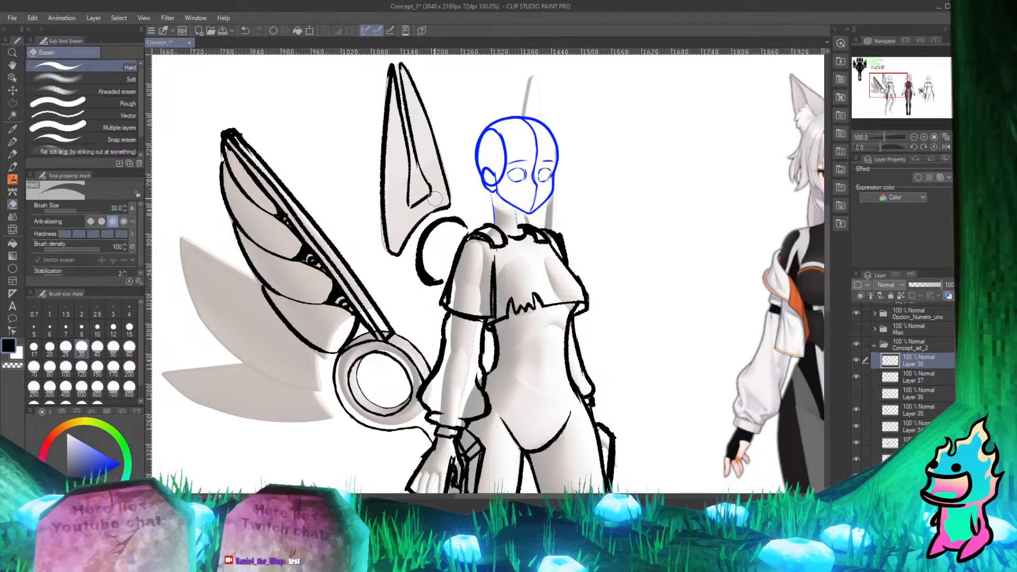
Step: Close the gap at the upper blade's tip with a short rounded stroke joining its outline edges
scroll(430, 196, "down", 5)
left_click_drag(393, 102, 400, 142)
scroll(413, 215, "up", 2)
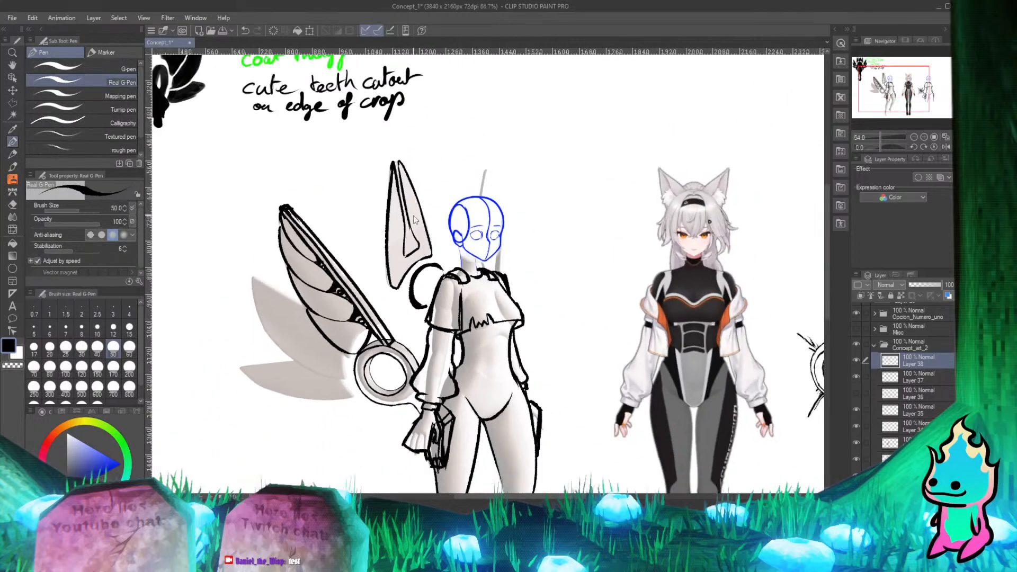
scroll(412, 214, "up", 2)
scroll(390, 286, "down", 4)
scroll(383, 265, "up", 4)
scroll(387, 274, "down", 2)
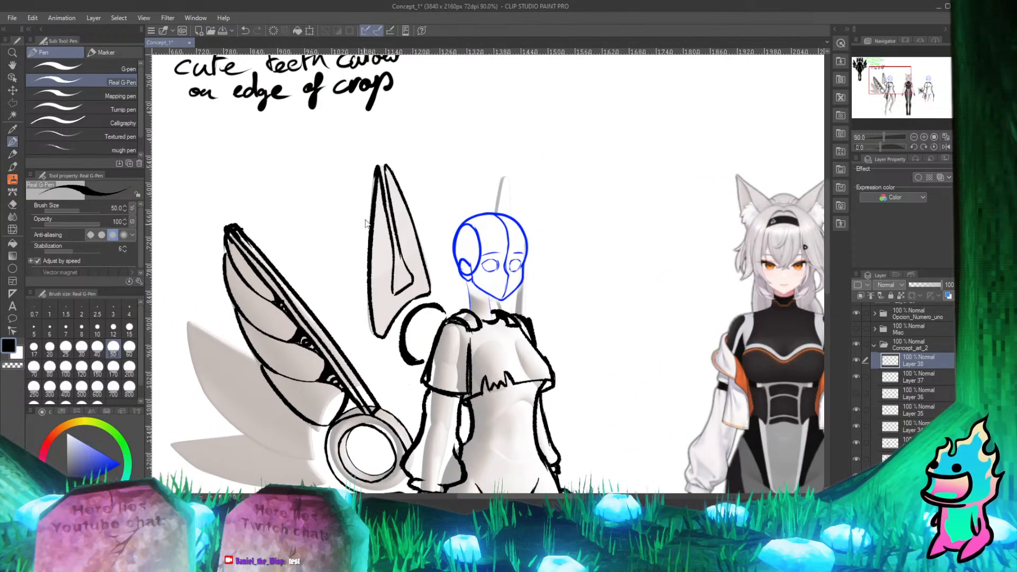
scroll(408, 150, "up", 4)
scroll(408, 154, "down", 2)
scroll(381, 165, "up", 3)
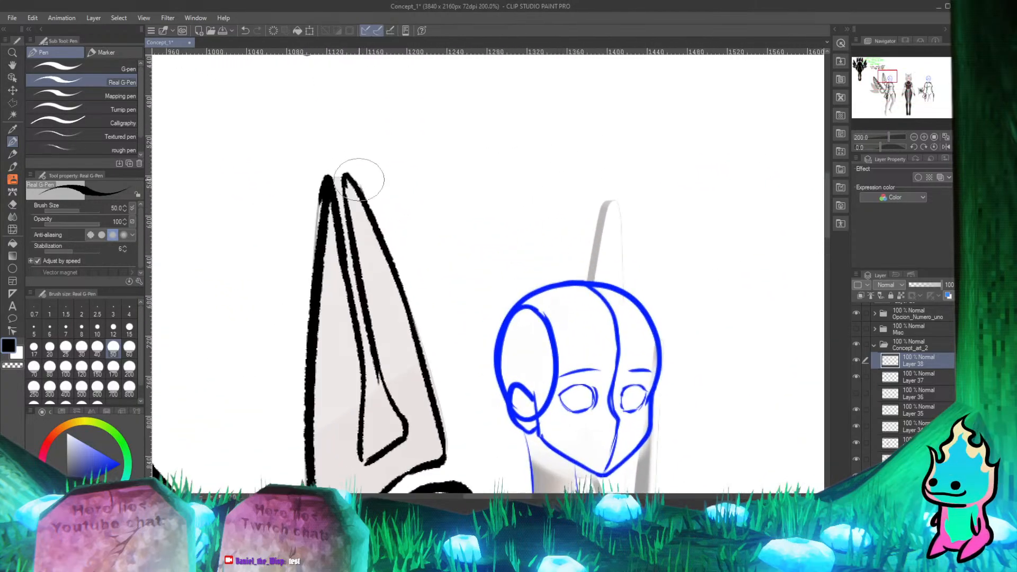
mouse_move(329, 174)
left_mouse_down()
mouse_move(341, 170)
mouse_move(332, 169)
left_mouse_up()
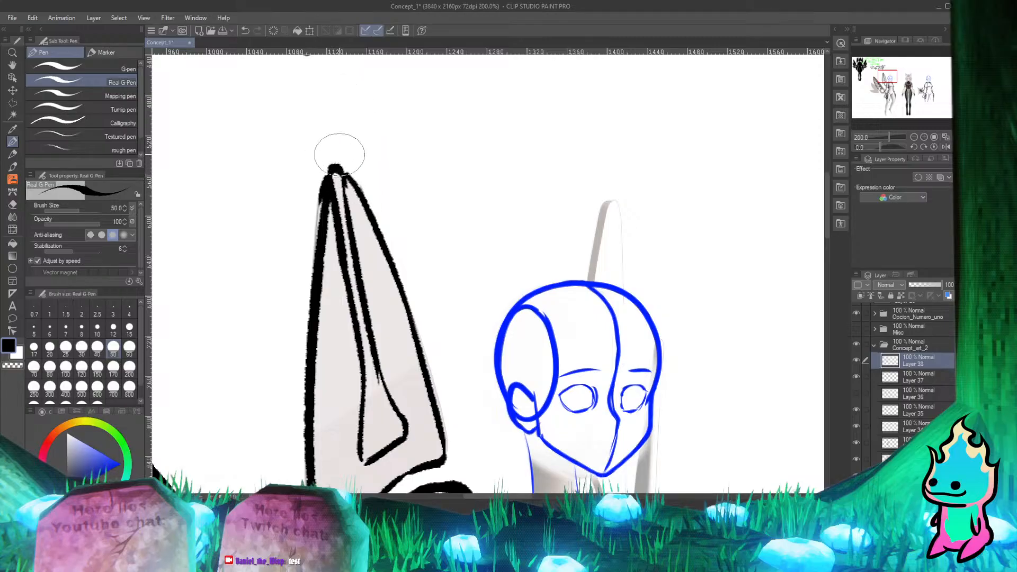
Step: Examine the new blade's shape and placement against the lower wing, the whole figure and the other concept drawings
scroll(374, 207, "down", 7)
scroll(383, 326, "up", 5)
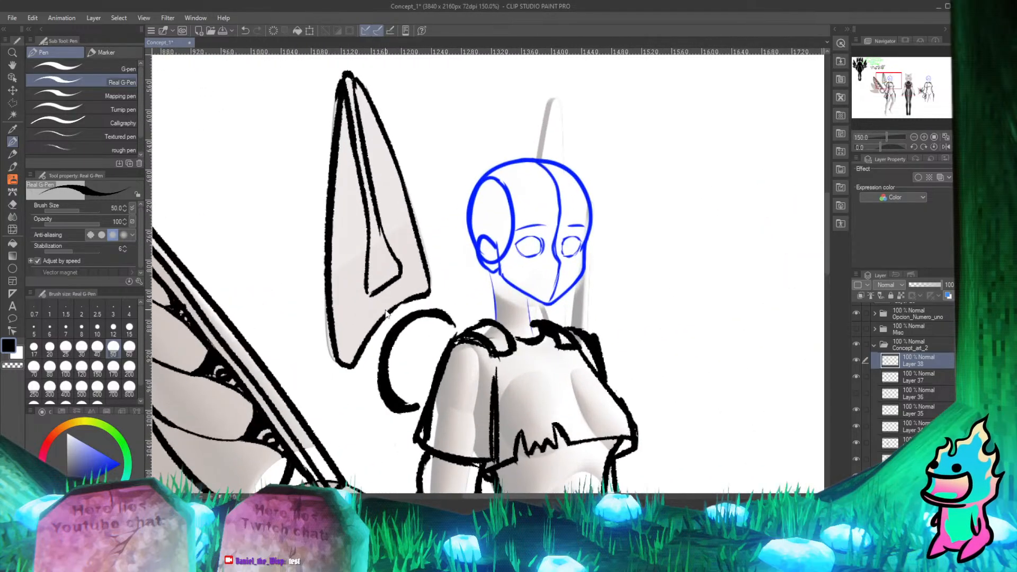
scroll(366, 308, "down", 6)
scroll(363, 300, "down", 3)
scroll(398, 275, "up", 4)
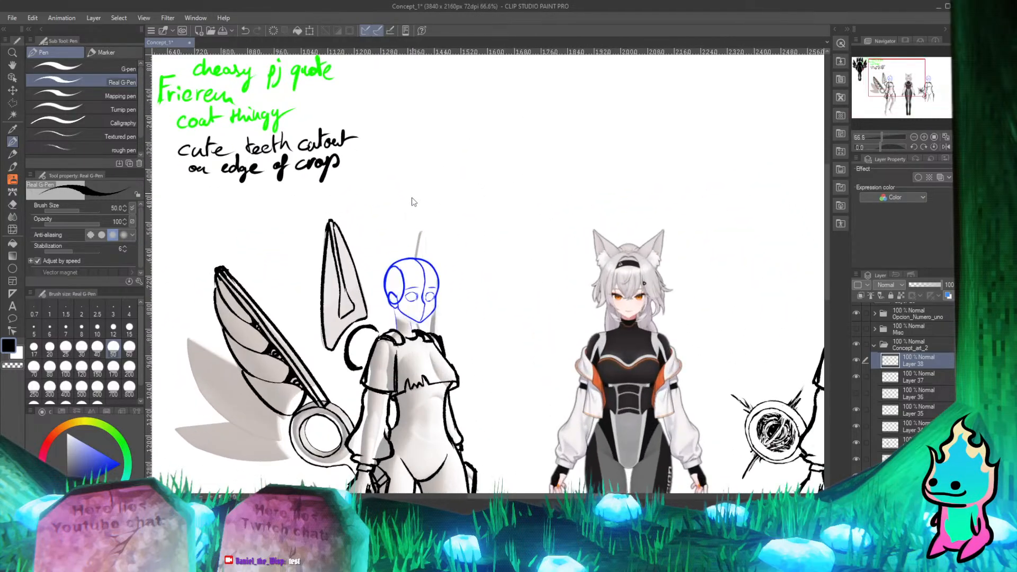
scroll(398, 276, "down", 3)
scroll(397, 276, "up", 4)
scroll(396, 276, "down", 4)
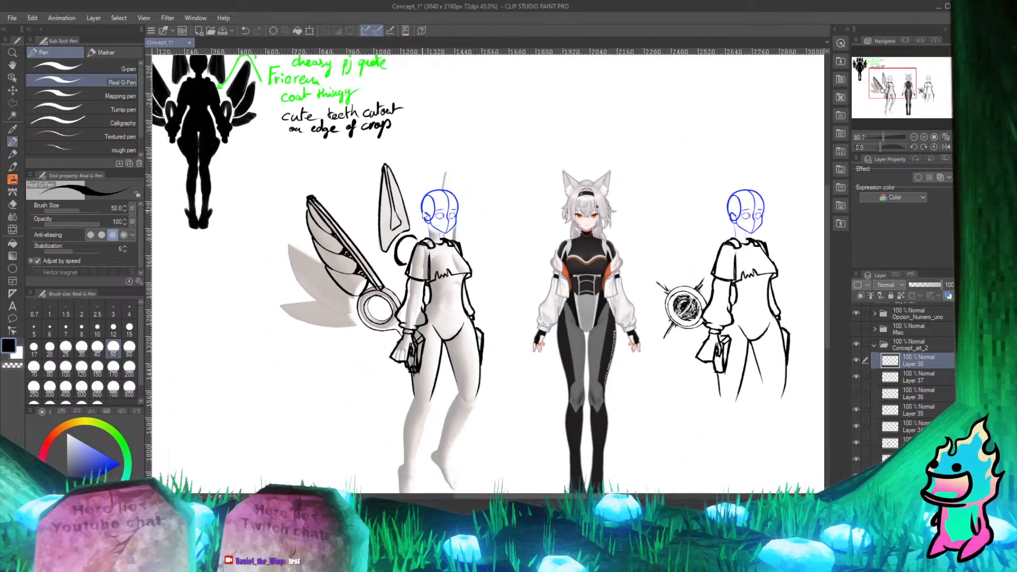
scroll(392, 275, "up", 4)
scroll(393, 275, "up", 4)
scroll(370, 212, "down", 4)
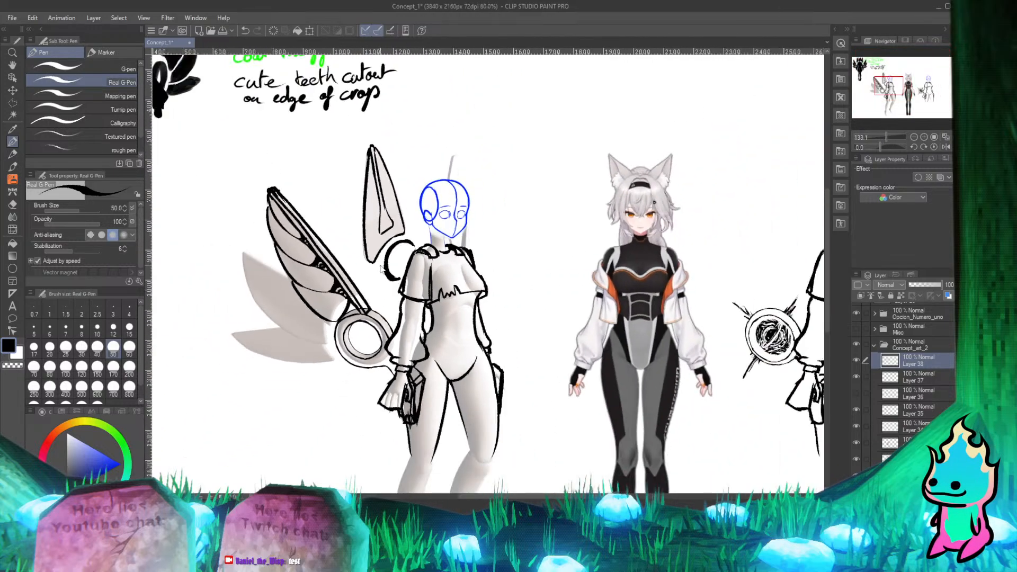
scroll(367, 194, "up", 4)
scroll(367, 193, "down", 4)
scroll(382, 286, "up", 7)
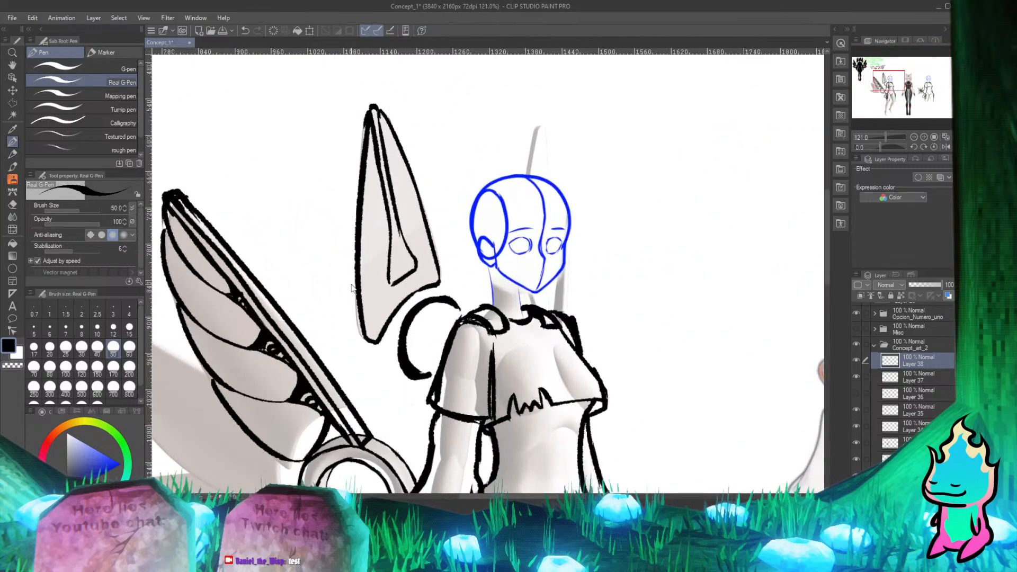
scroll(383, 288, "down", 4)
scroll(376, 303, "up", 2)
scroll(371, 299, "down", 2)
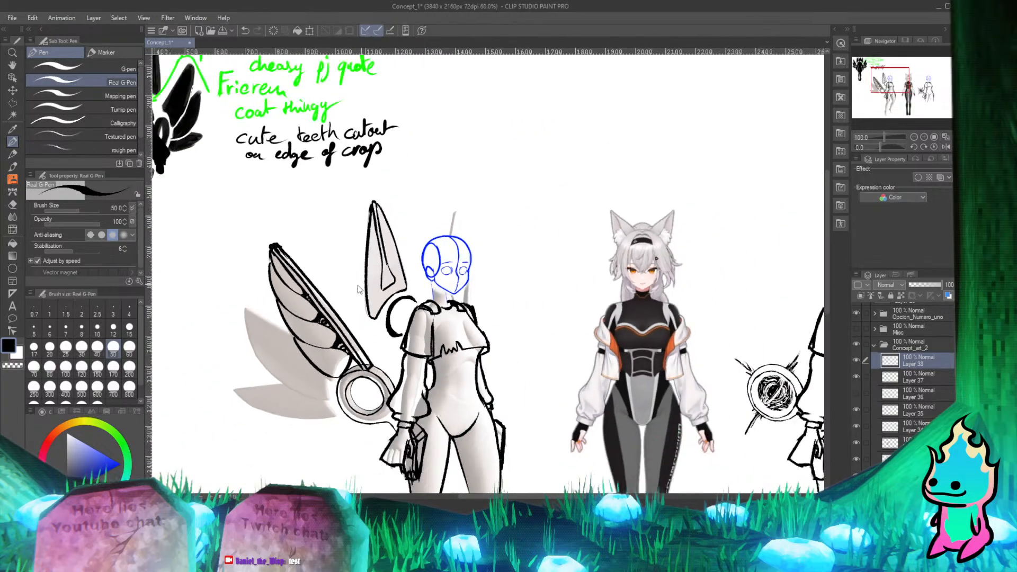
Step: Draw a second, bulging edge along the upper blade's outer side, from its tip to its lower point
scroll(356, 294, "up", 3)
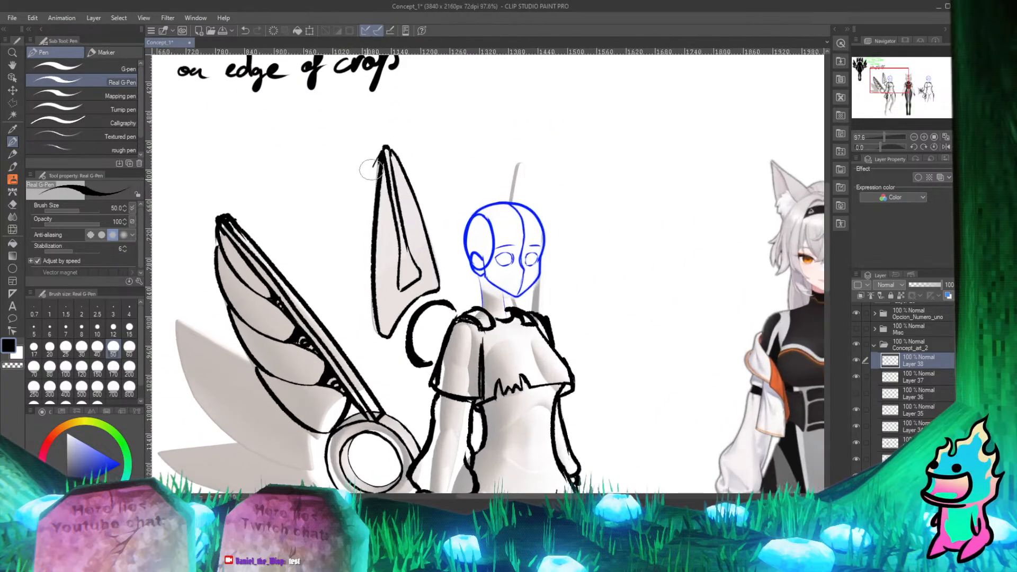
mouse_move(383, 155)
left_mouse_down()
mouse_move(358, 309)
mouse_move(383, 336)
left_mouse_up()
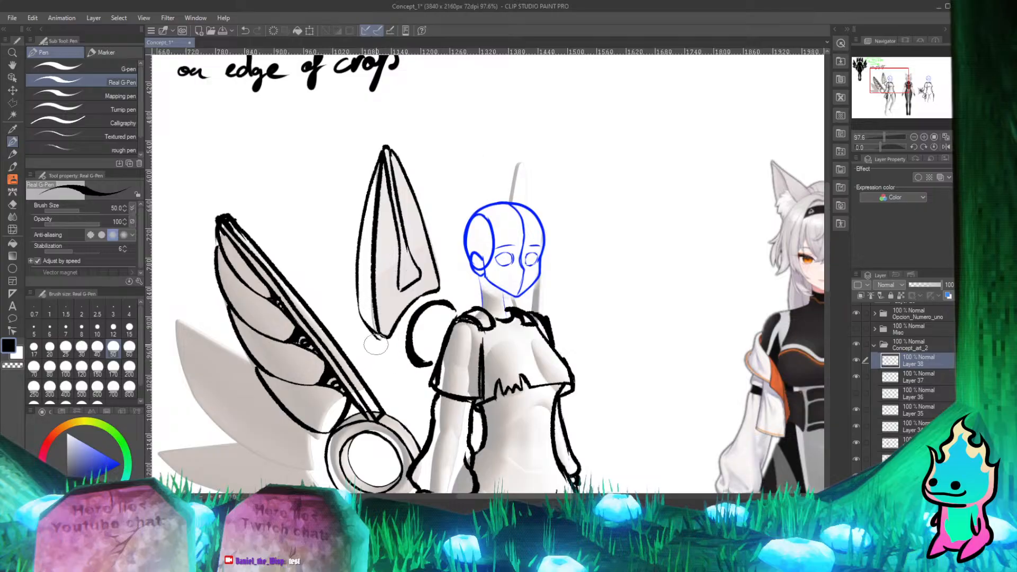
key("e")
key("p")
Step: Replace the old shoulder arc with a wider one under the upper blade, erasing the old arc and thickening the new one
left_click_drag(382, 346, 401, 364)
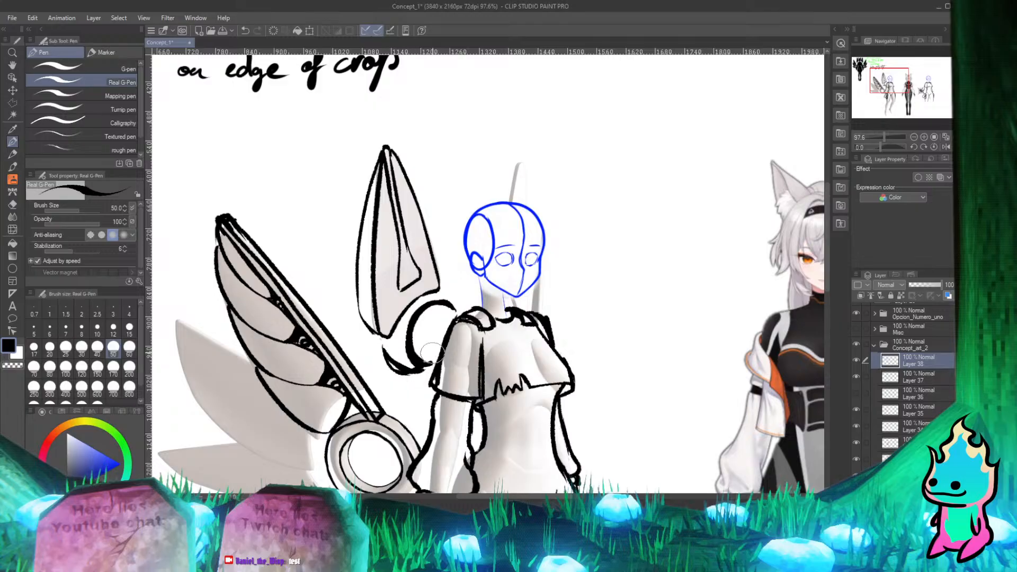
key("e")
mouse_move(423, 354)
left_mouse_down()
mouse_move(409, 360)
mouse_move(426, 362)
mouse_move(429, 316)
mouse_move(442, 306)
mouse_move(430, 309)
mouse_move(444, 308)
left_mouse_up()
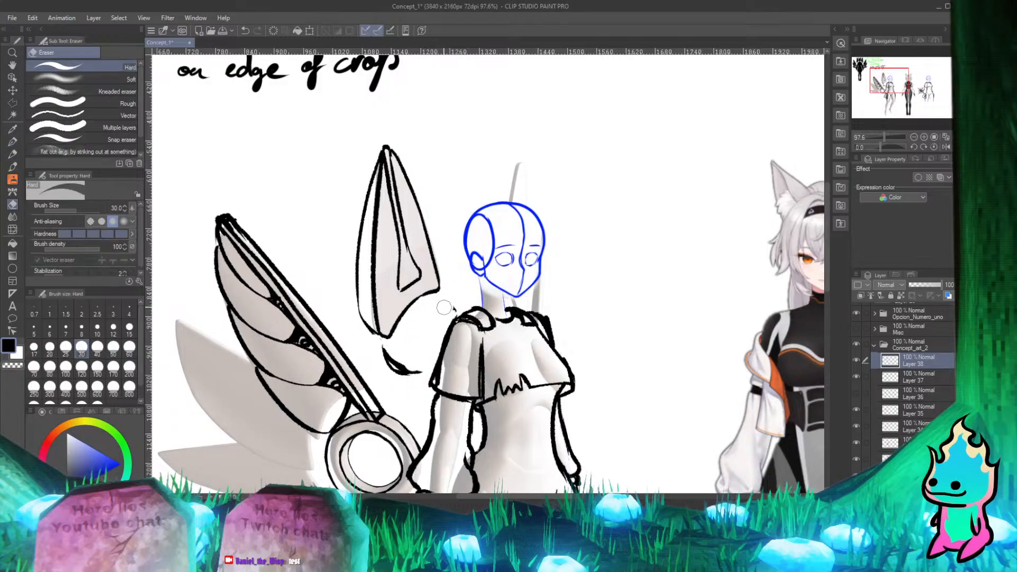
key("p")
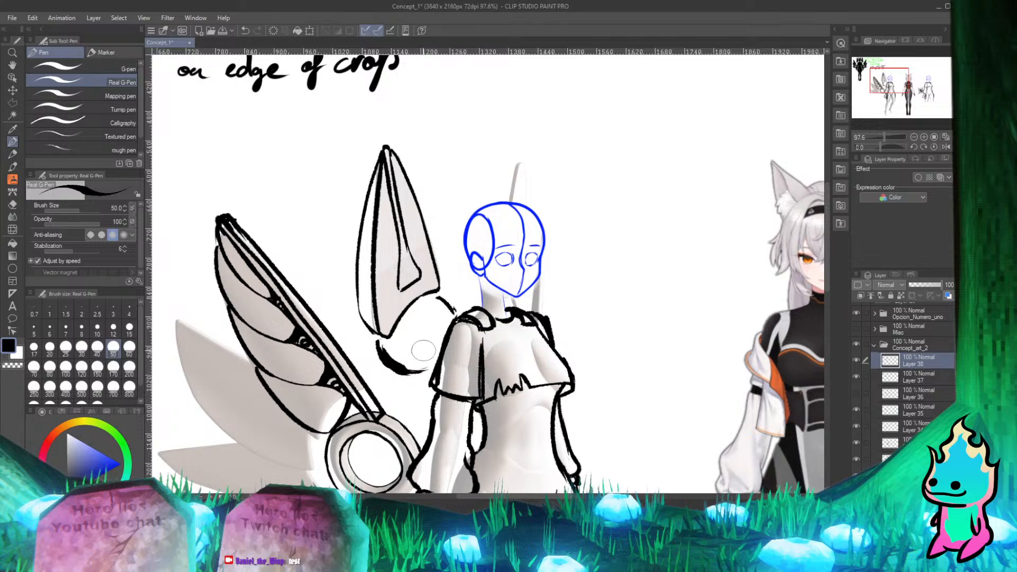
key("e")
key("p")
scroll(416, 261, "down", 4)
scroll(469, 291, "up", 2)
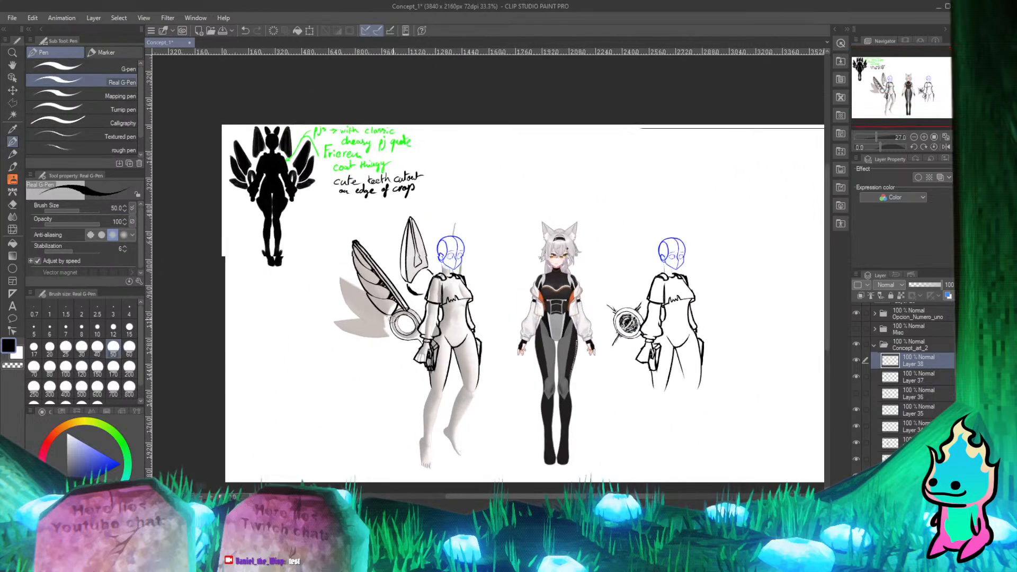
Step: Thin the thick arc beneath the upper blade with the eraser and redraw its upper end with the Real G-Pen
scroll(466, 291, "down", 2)
scroll(456, 271, "up", 3)
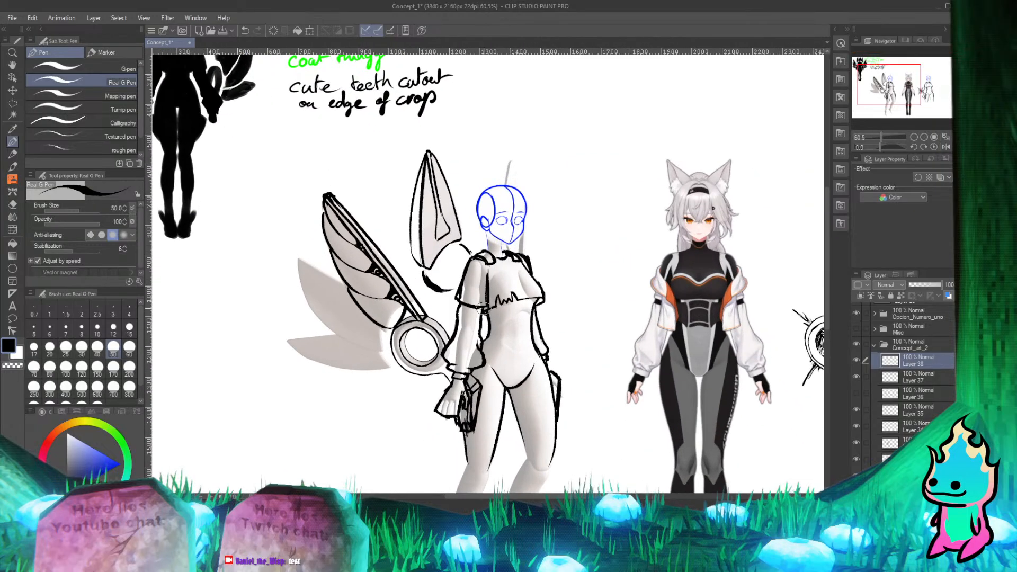
scroll(443, 246, "down", 2)
scroll(444, 247, "up", 6)
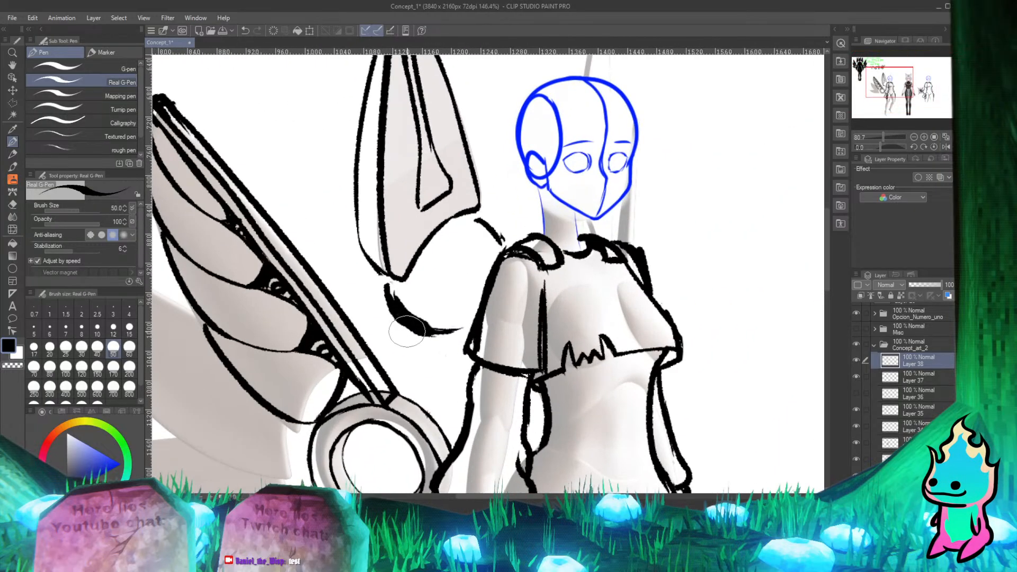
key("e")
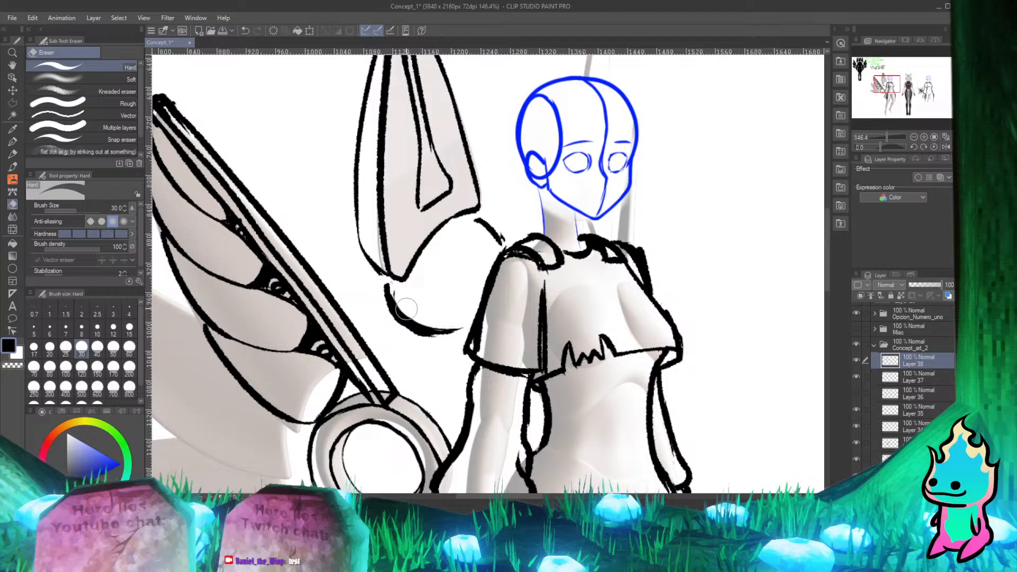
key("p")
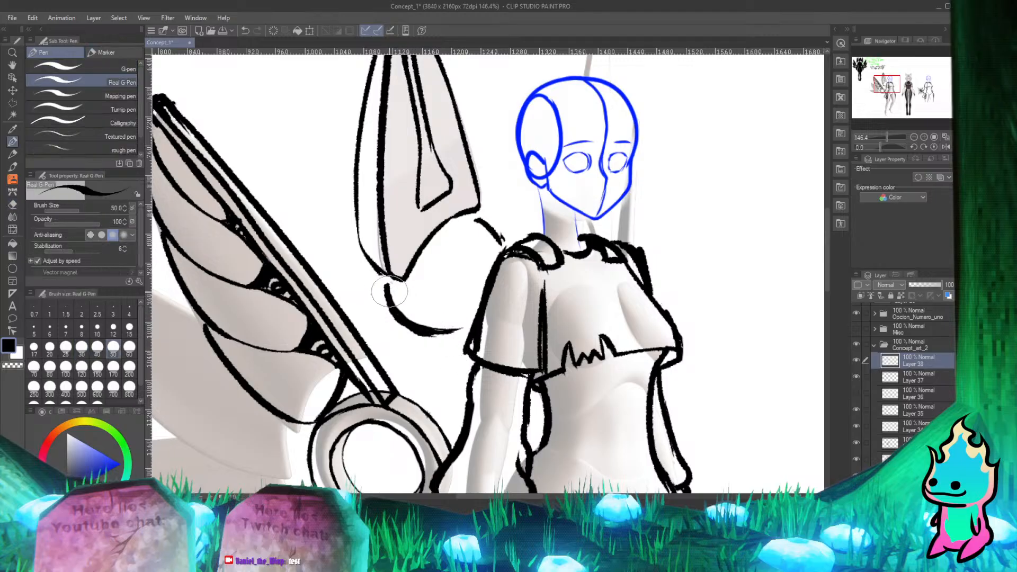
key("ctrl+z")
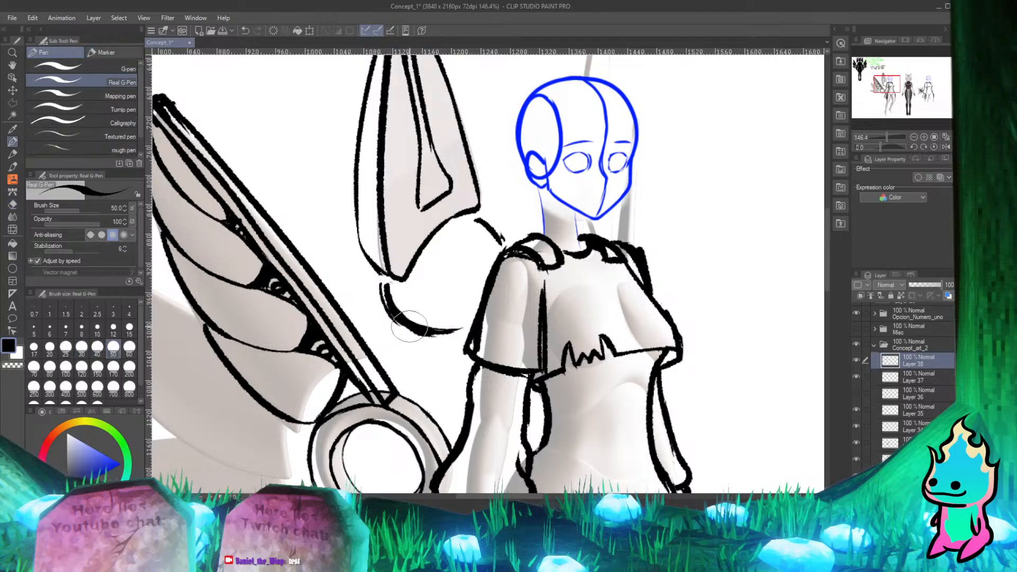
key("e")
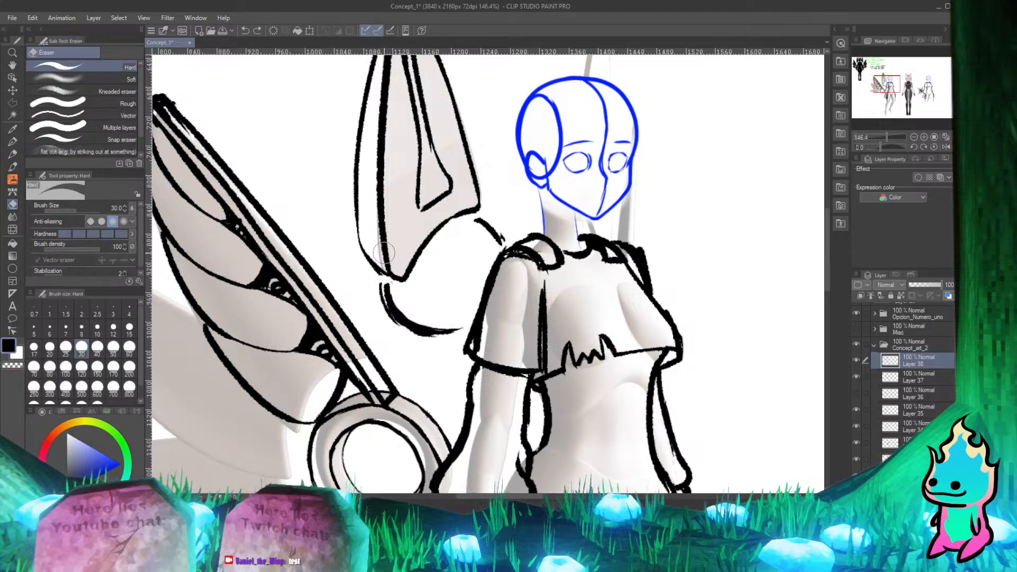
Step: Examine the wing, torso and whole pose of the left figure against the coloured reference character
scroll(597, 313, "down", 10)
scroll(608, 323, "up", 15)
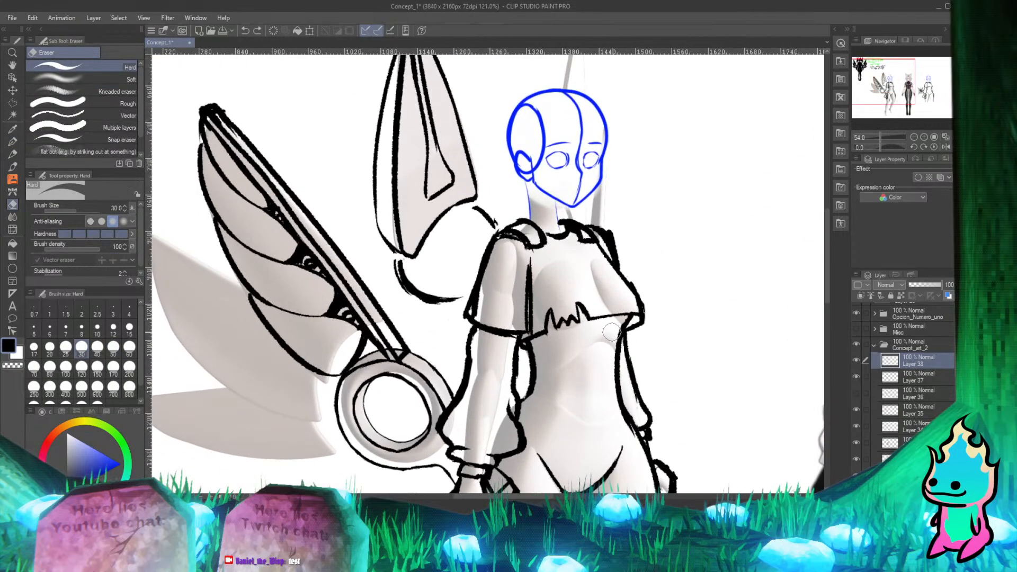
scroll(465, 213, "down", 8)
scroll(467, 214, "down", 5)
scroll(483, 199, "up", 8)
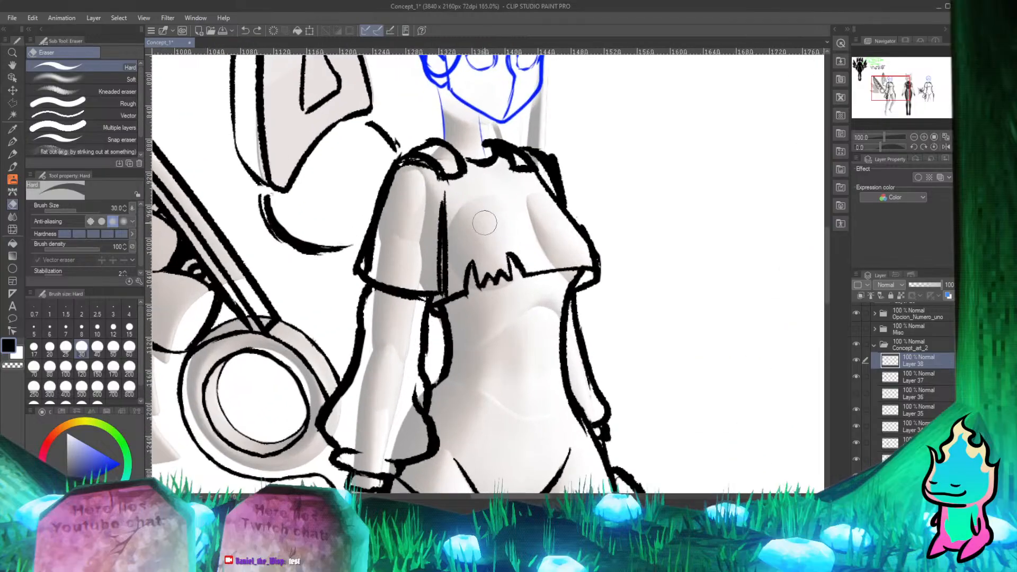
scroll(477, 212, "down", 8)
scroll(421, 322, "up", 6)
scroll(422, 322, "down", 8)
scroll(477, 185, "up", 4)
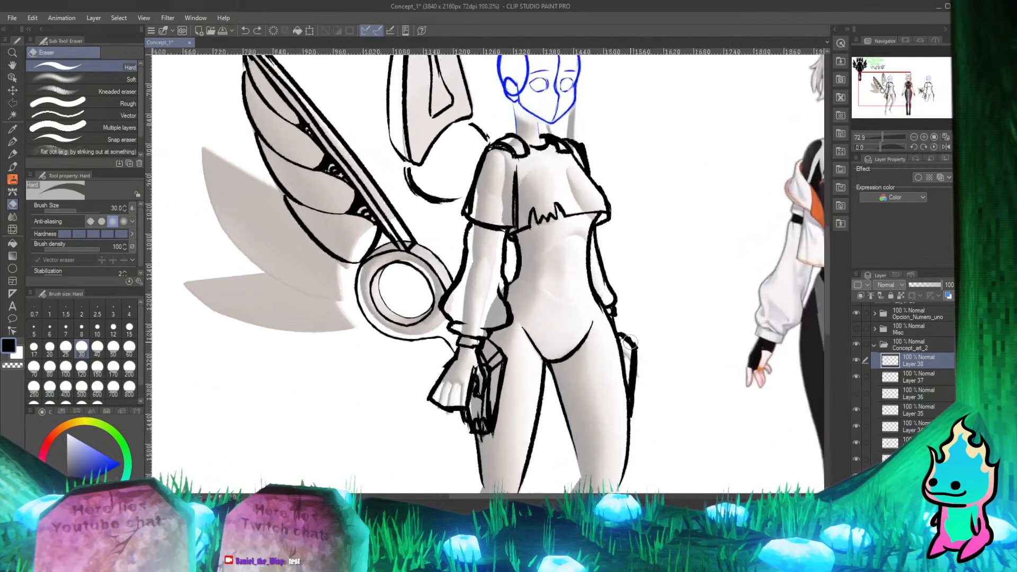
scroll(484, 142, "up", 3)
scroll(512, 294, "down", 4)
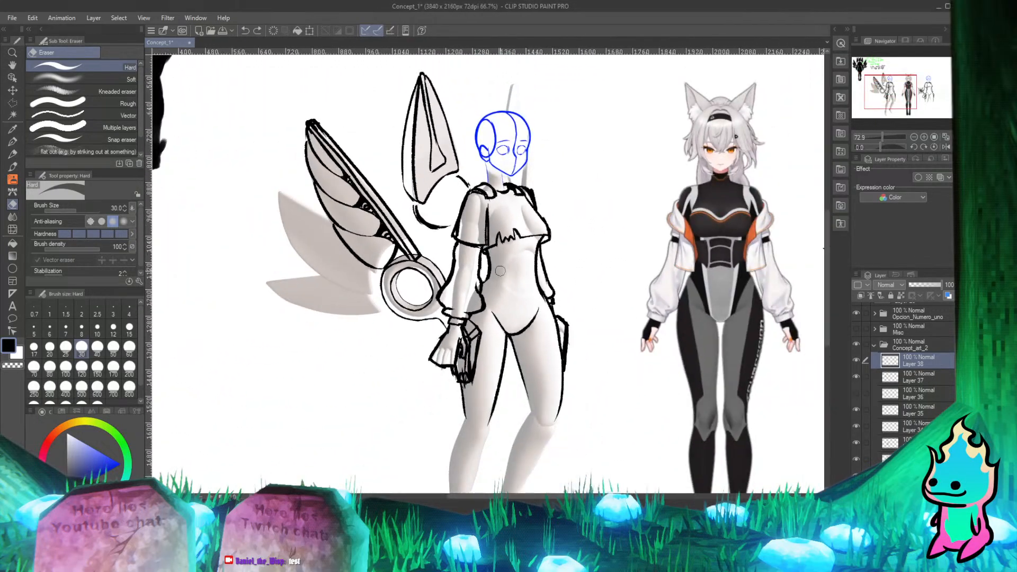
scroll(522, 299, "down", 4)
scroll(286, 422, "up", 3)
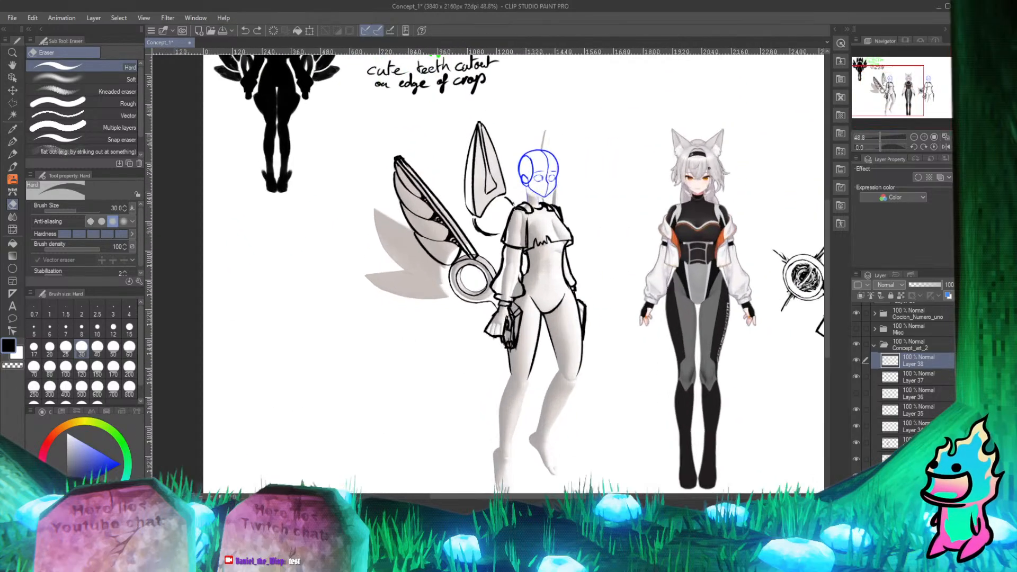
Step: Switch to the reference board, examine the orange fox-face logo beside the character portrait, and return to the drawing
left_click(211, 527)
scroll(444, 270, "down", 8)
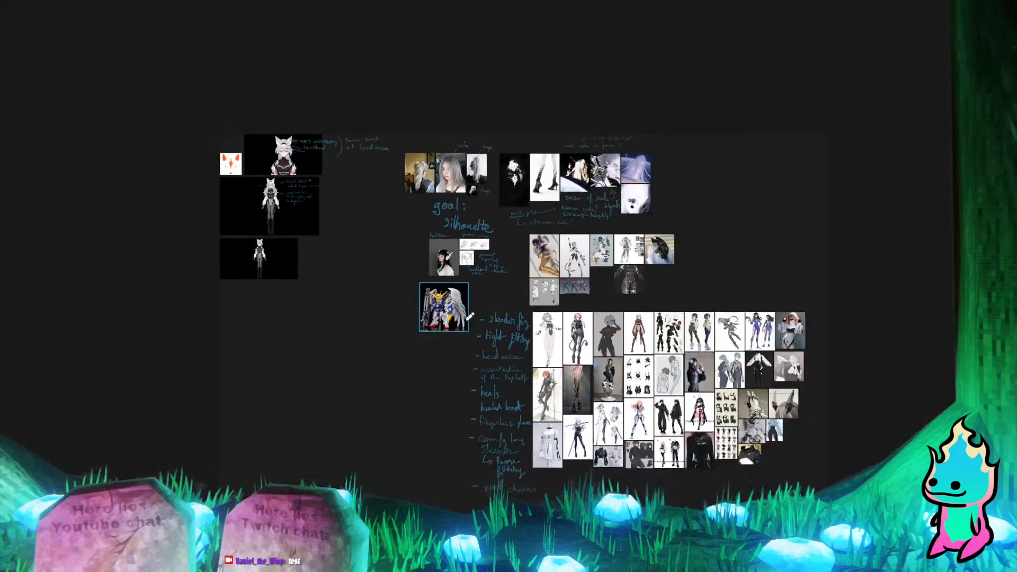
scroll(419, 280, "up", 6)
scroll(520, 264, "up", 4)
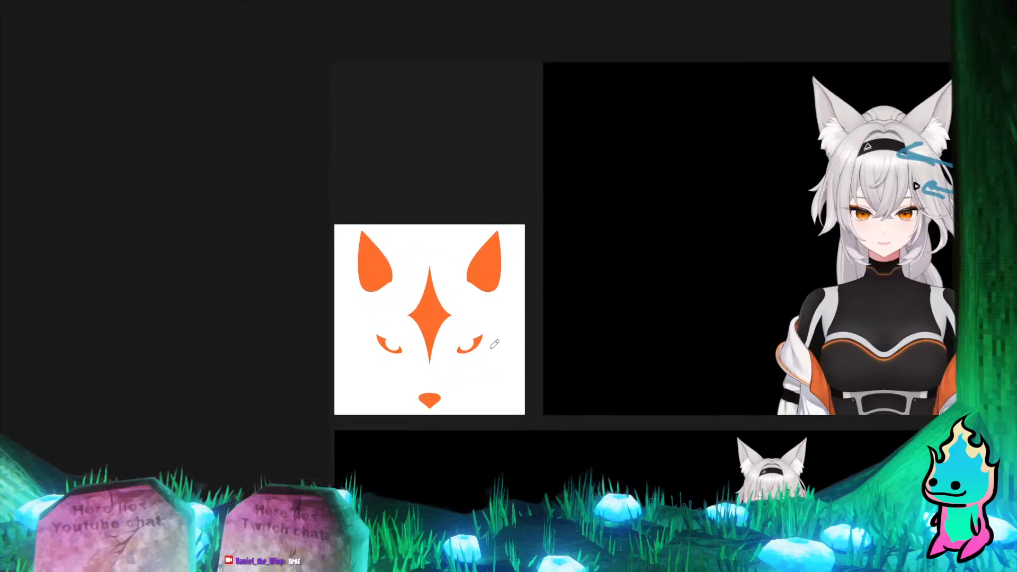
scroll(440, 327, "down", 2)
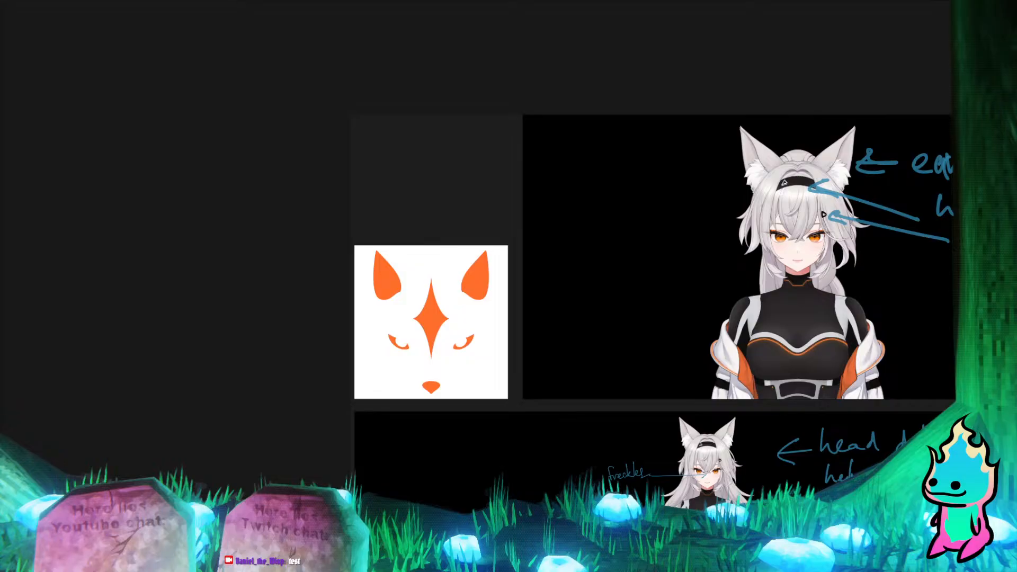
mouse_move(135, 561)
left_click(135, 476)
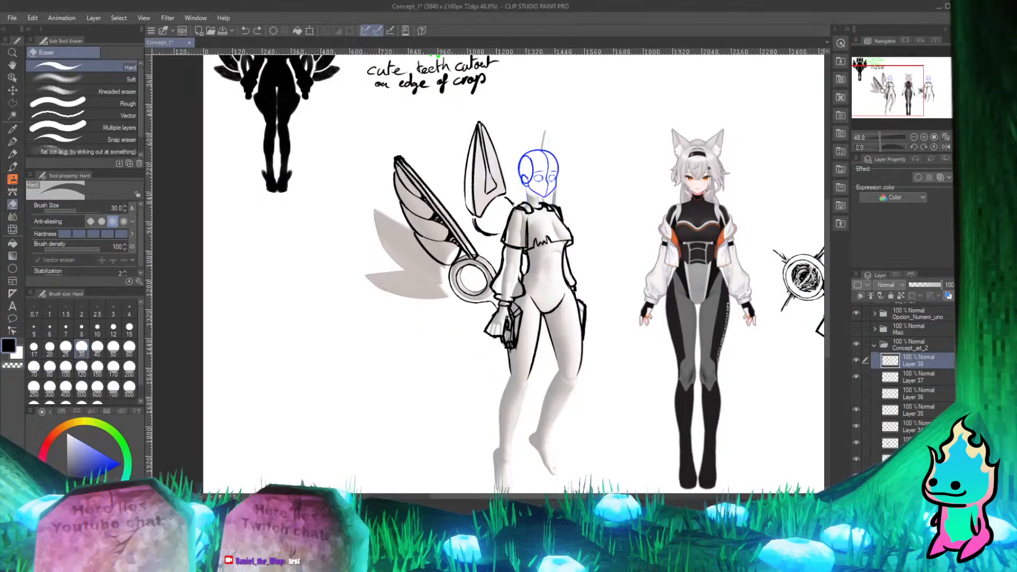
Step: On a new layer, draw a small black loop at the right corner of the left figure's crop top hem
scroll(605, 219, "up", 8)
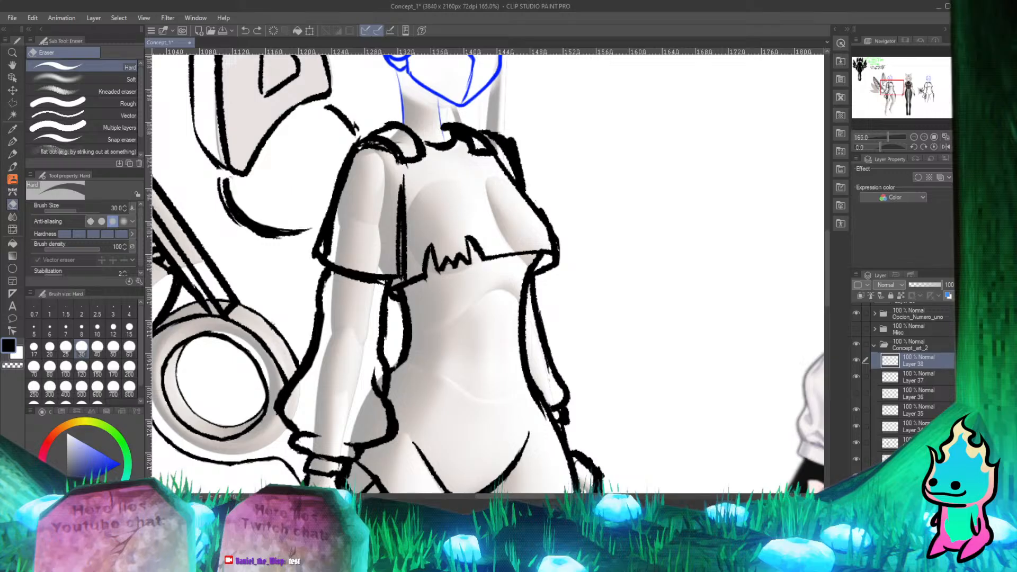
scroll(688, 299, "down", 3)
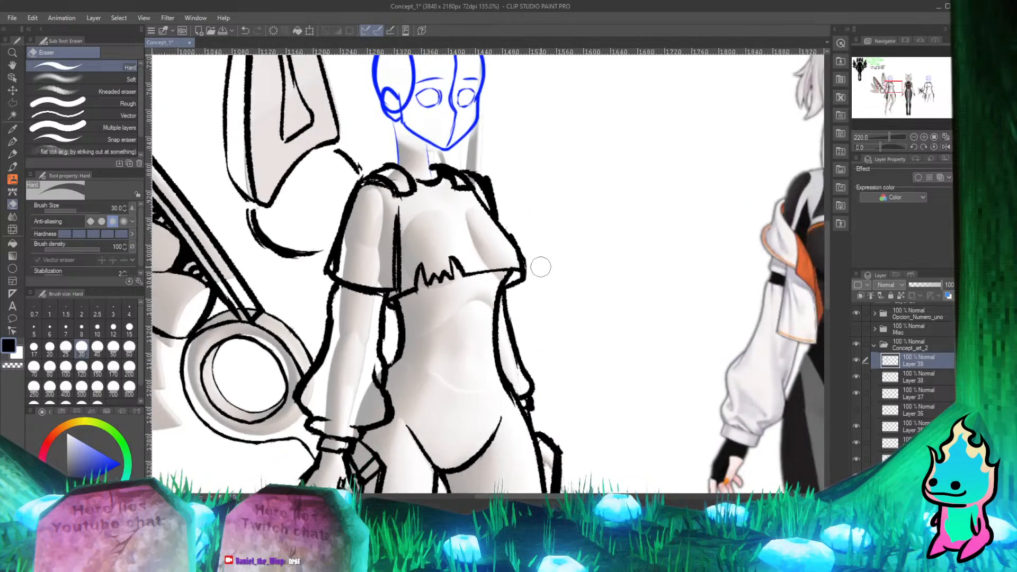
scroll(505, 202, "up", 3)
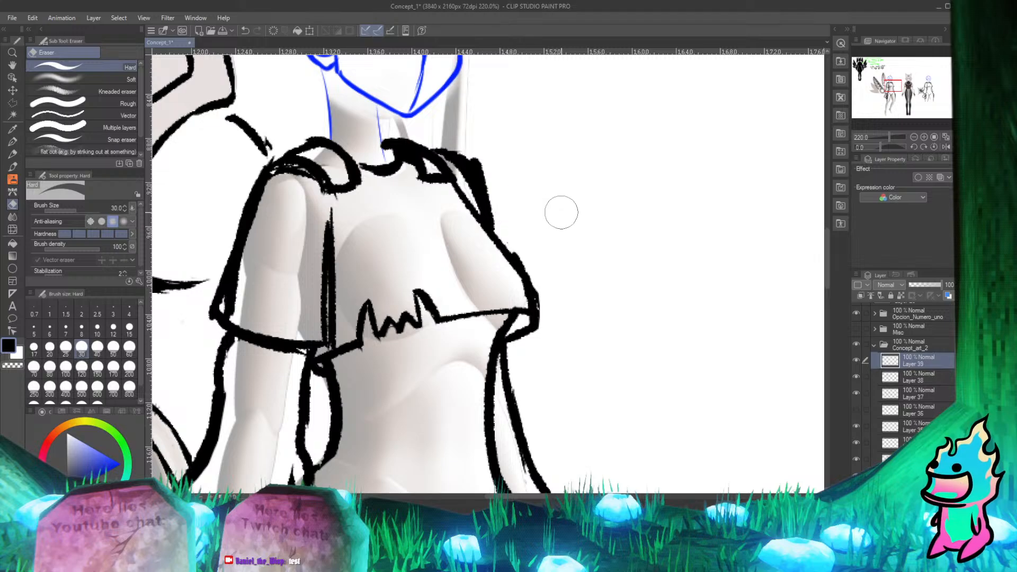
scroll(565, 223, "down", 3)
scroll(554, 265, "up", 5)
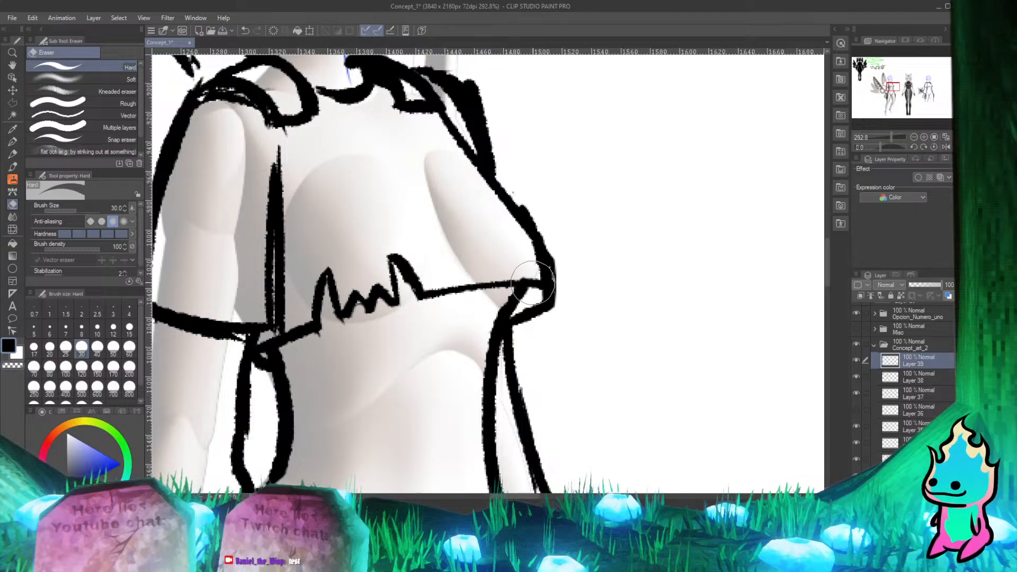
key("p")
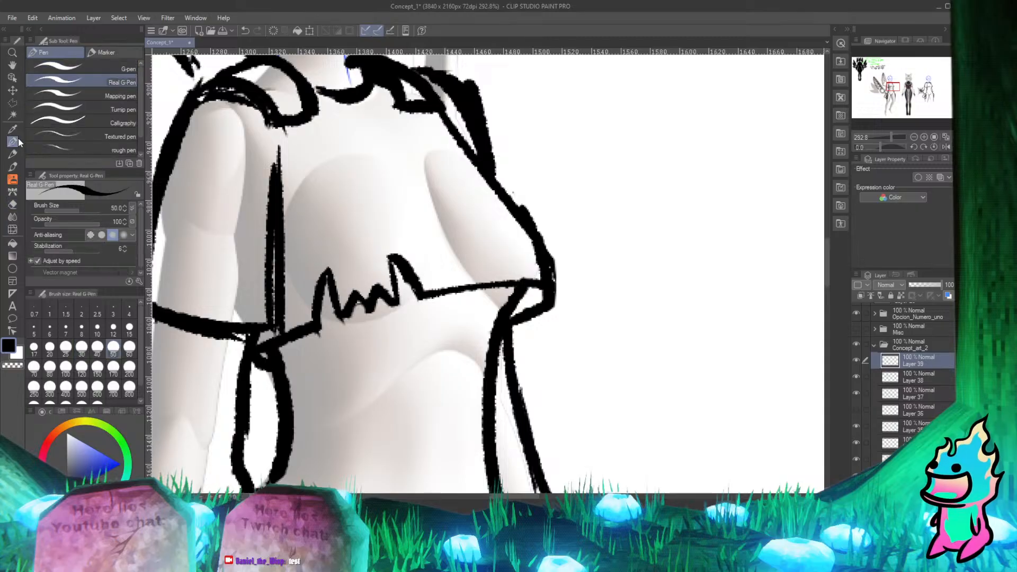
mouse_move(527, 267)
left_mouse_down()
mouse_move(537, 294)
mouse_move(514, 261)
mouse_move(523, 296)
mouse_move(537, 291)
mouse_move(532, 264)
left_mouse_up()
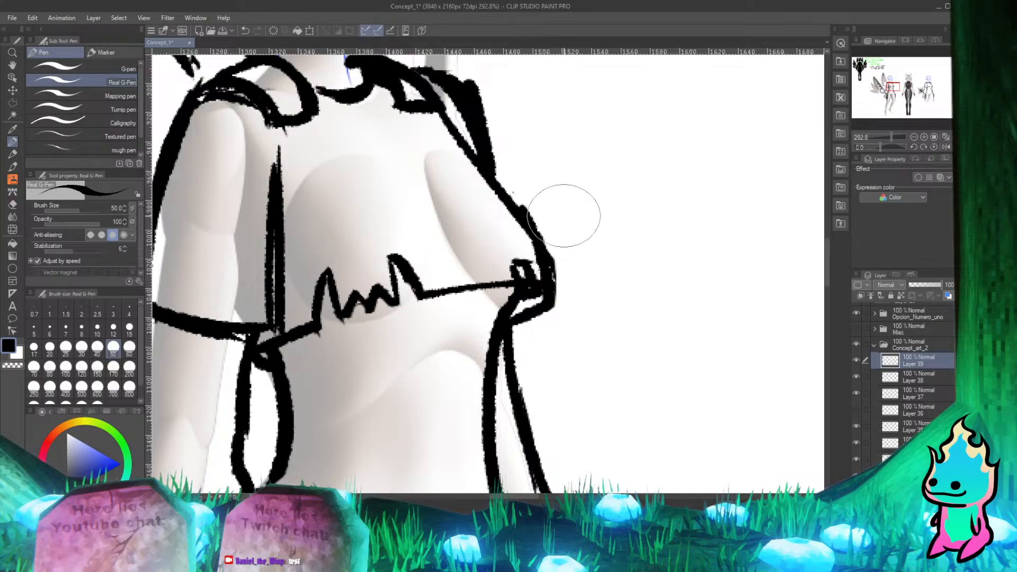
Step: Add a layer, move it beneath the loop's layer, and paint white over the old hem lines below the loop
key("ctrl+shift+n")
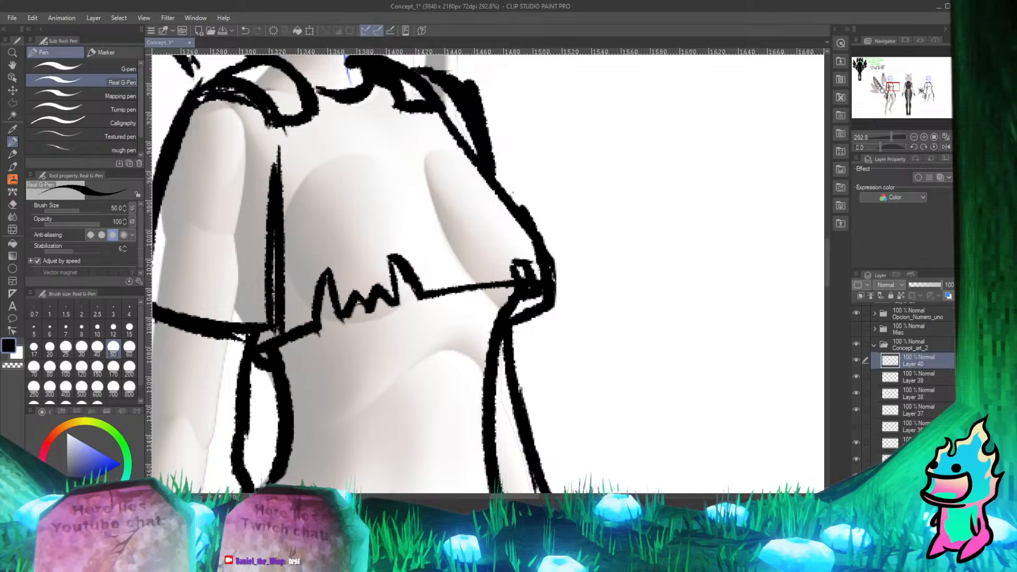
key("x")
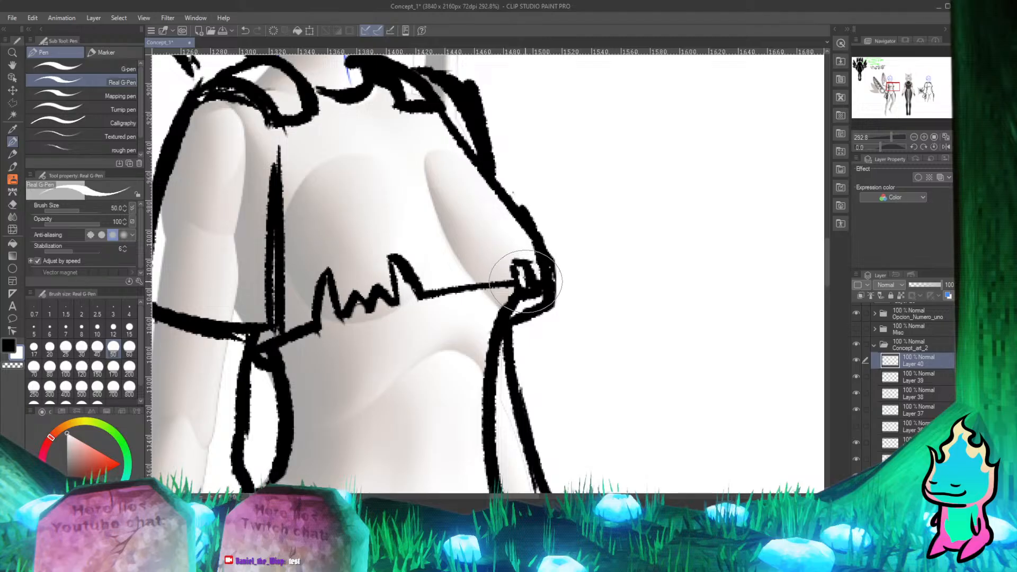
mouse_move(522, 272)
left_mouse_down()
mouse_move(531, 286)
mouse_move(528, 275)
left_mouse_up()
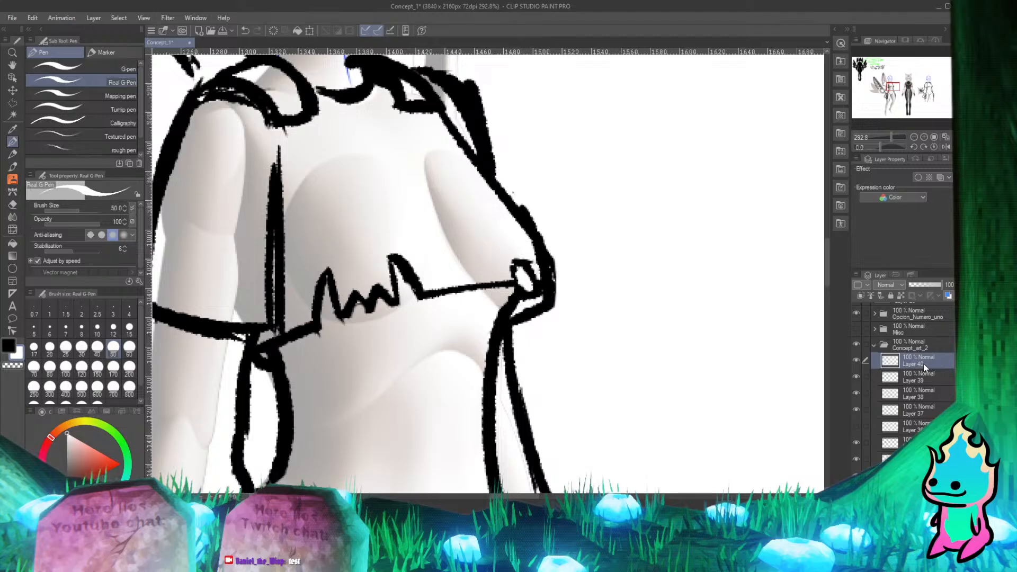
left_click_drag(924, 364, 924, 380)
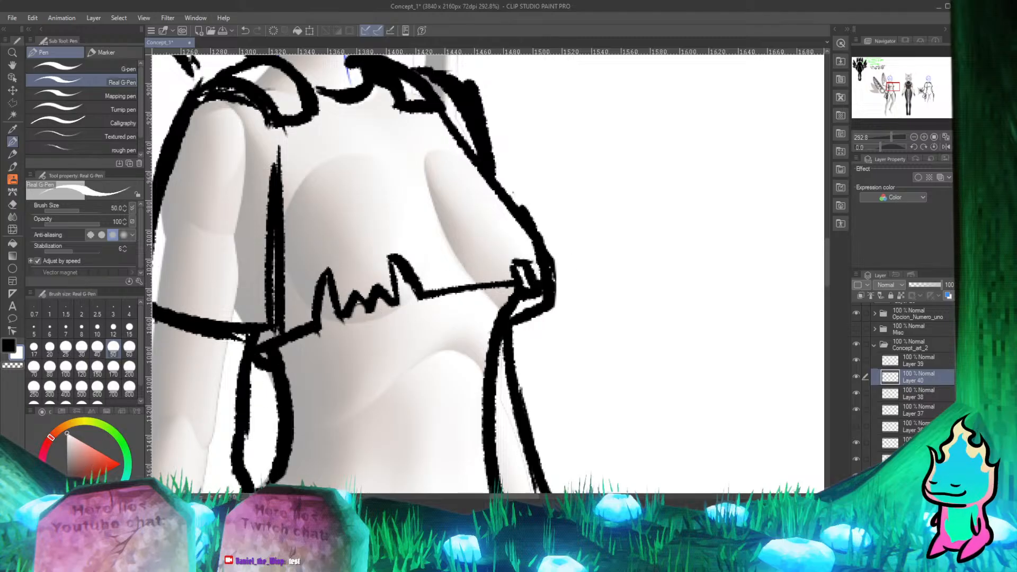
mouse_move(516, 300)
left_mouse_down()
mouse_move(523, 333)
mouse_move(516, 303)
mouse_move(531, 336)
mouse_move(542, 313)
left_mouse_up()
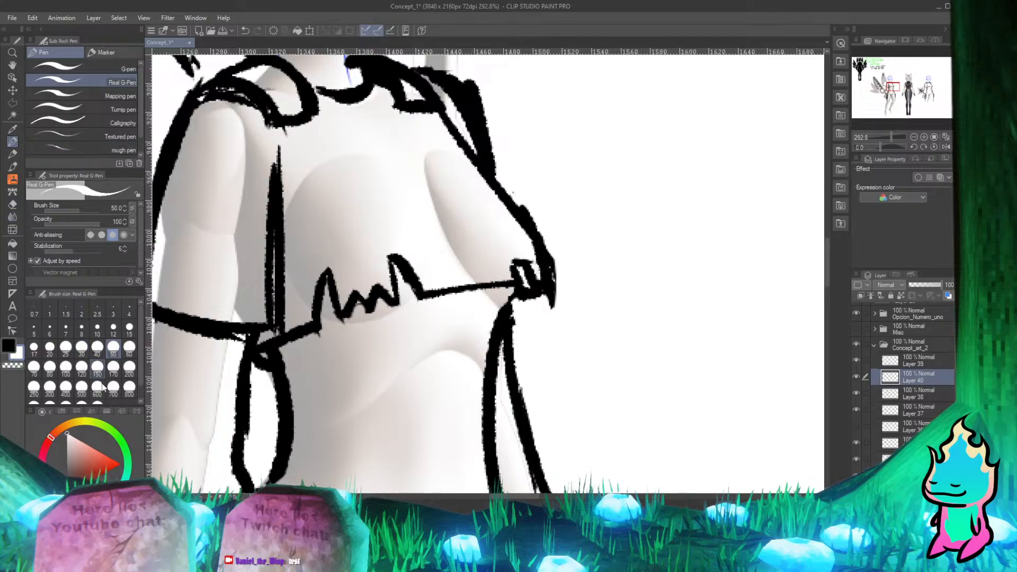
Step: Return to black on Layer 39 and draw a slanted rectangular tag hanging from the loop
key("x")
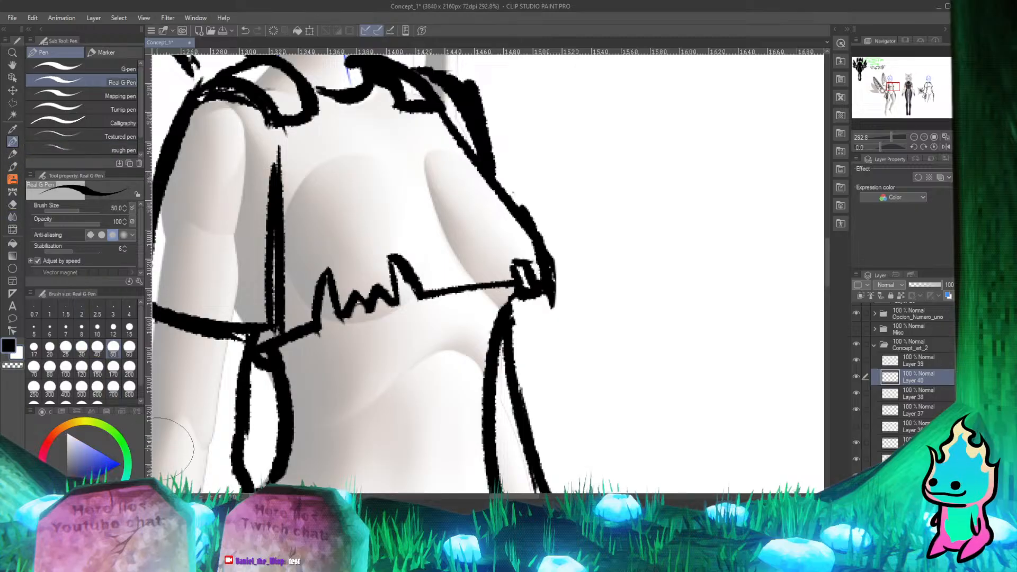
left_click(927, 363)
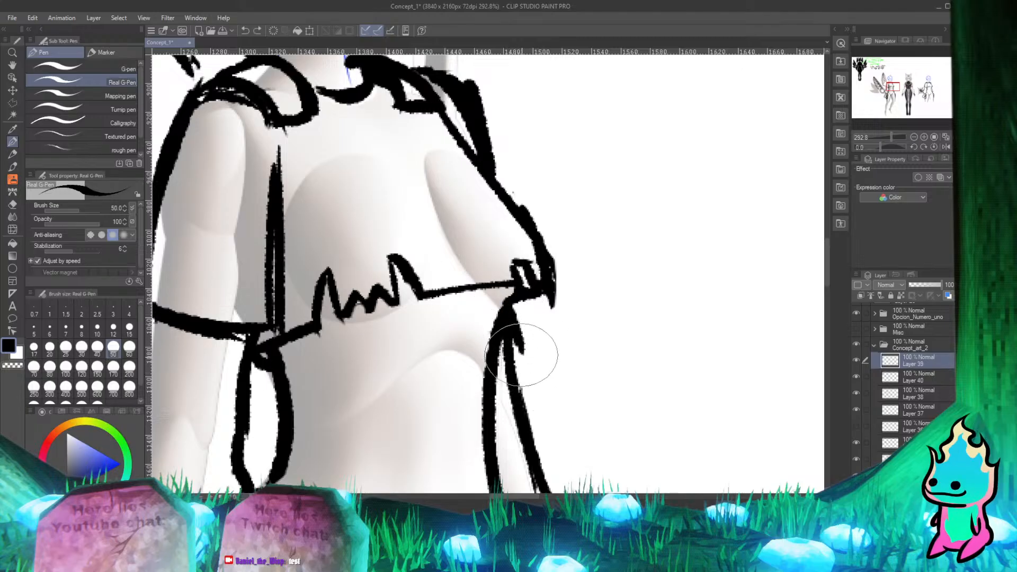
left_click_drag(571, 354, 569, 350)
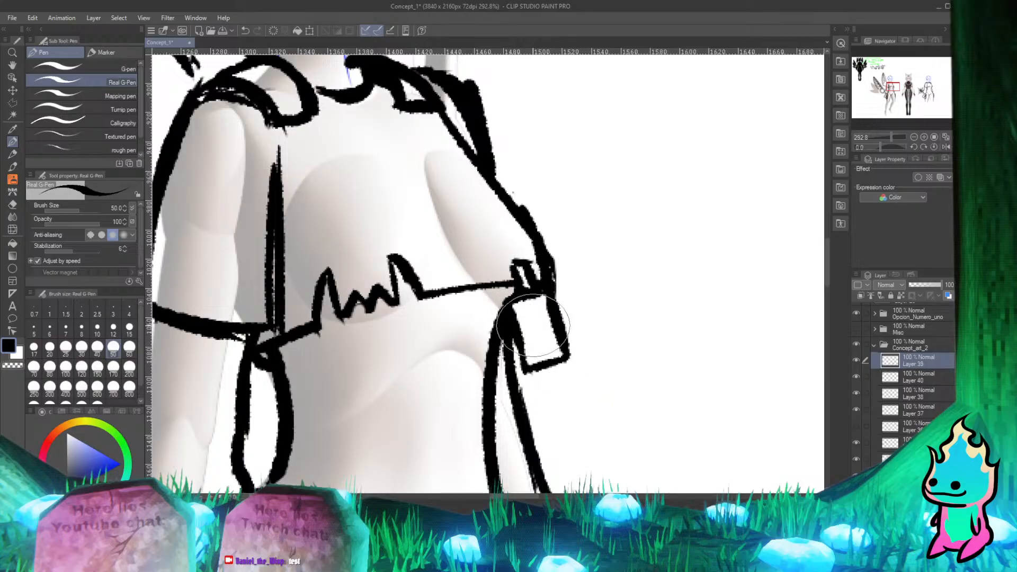
Step: Draw a tiny fox face on the tag with ears, eyes, a central diamond and a nose, undoing the misplaced eye strokes
left_click_drag(521, 307, 529, 323)
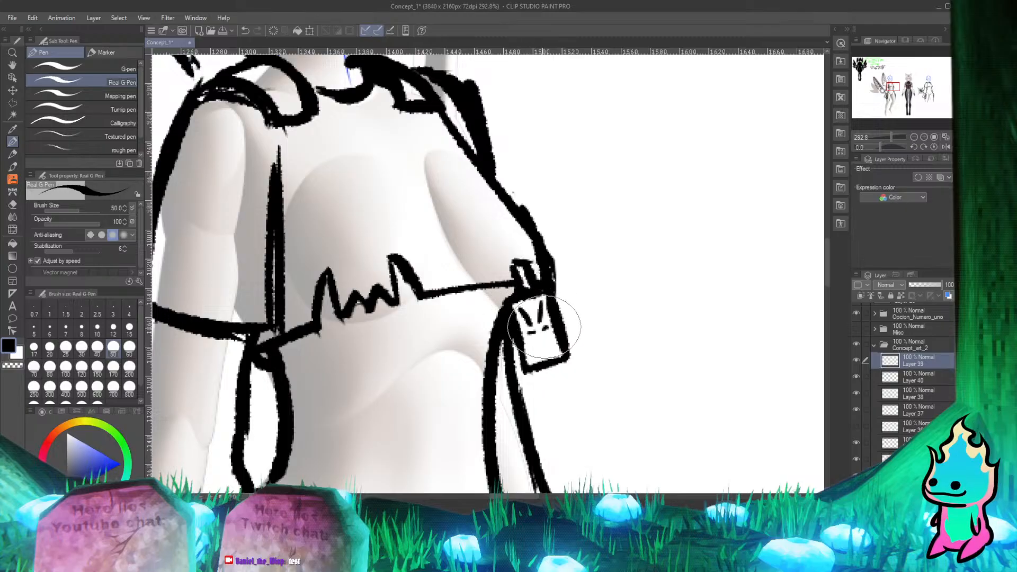
key("ctrl+z")
key("ctrl+z")
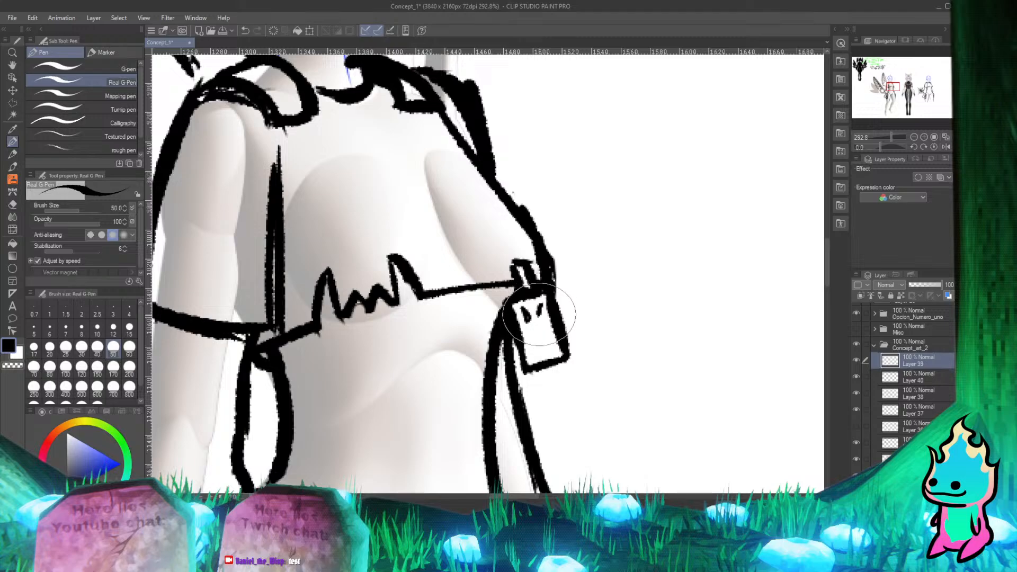
left_click_drag(535, 319, 542, 327)
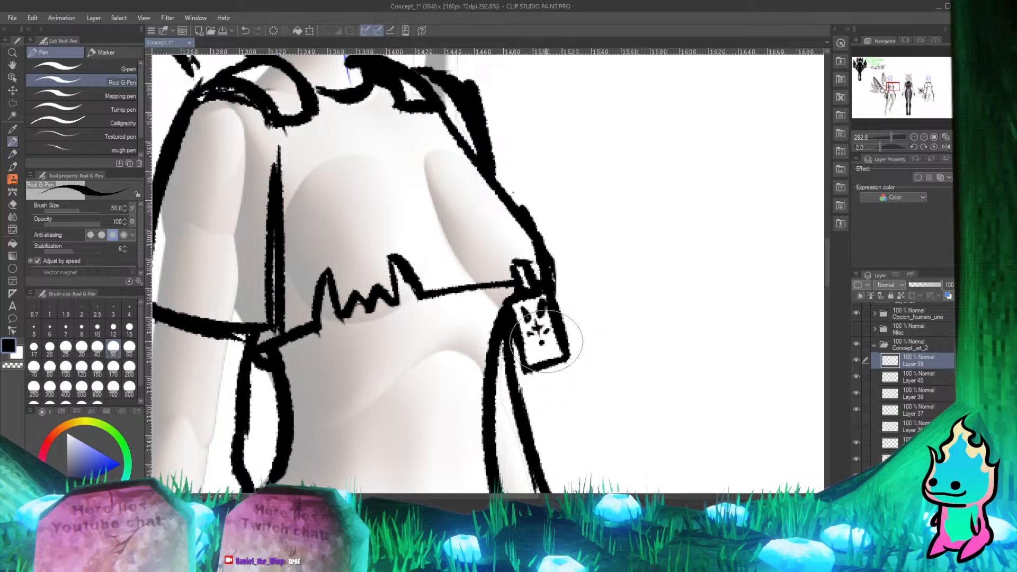
Step: Add a row of tiny lettering-like strokes beneath the fox face along the tag's lower edge
left_click_drag(532, 352, 542, 352)
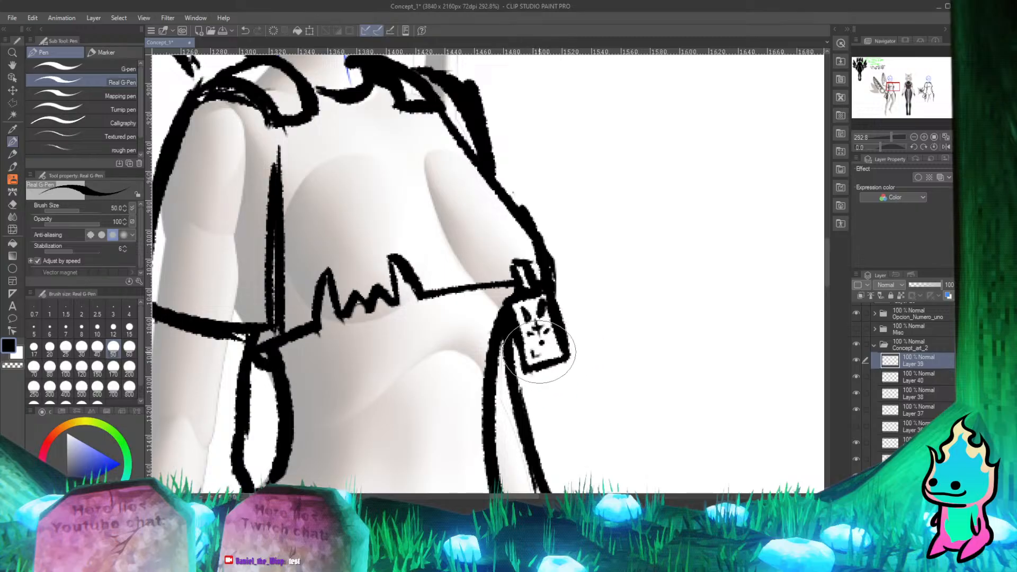
left_click_drag(540, 353, 554, 350)
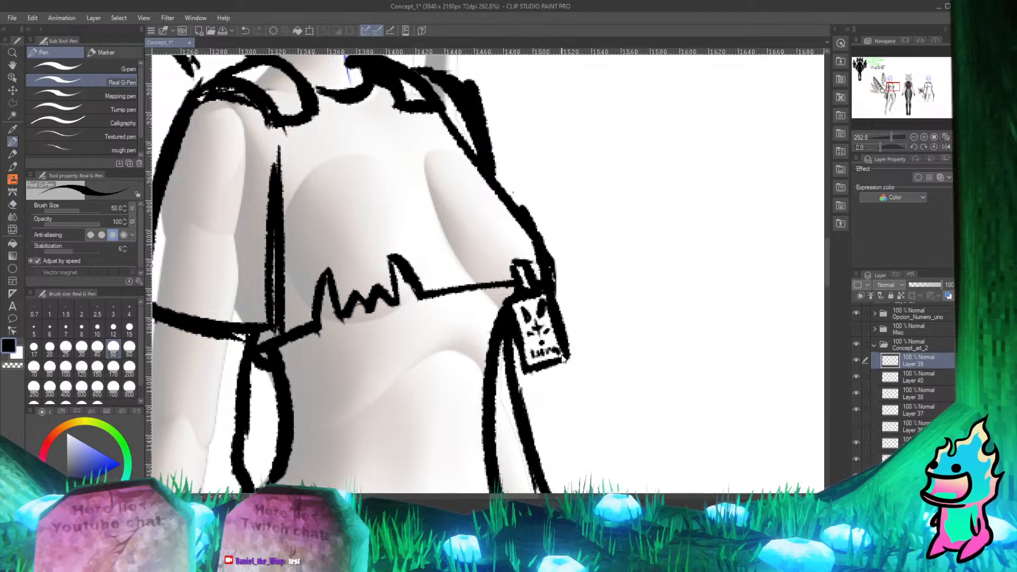
scroll(697, 298, "down", 5)
scroll(697, 299, "down", 2)
scroll(627, 298, "up", 4)
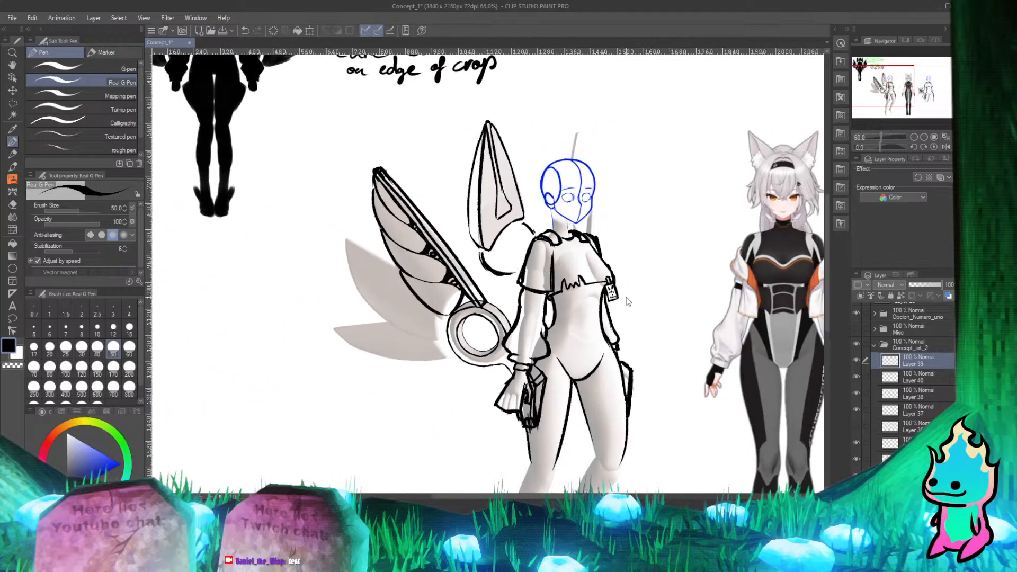
Step: Examine the fox tag on the left figure's cropped top at several zoom levels, comparing the design with Layer 39 hidden and shown
scroll(549, 270, "down", 3)
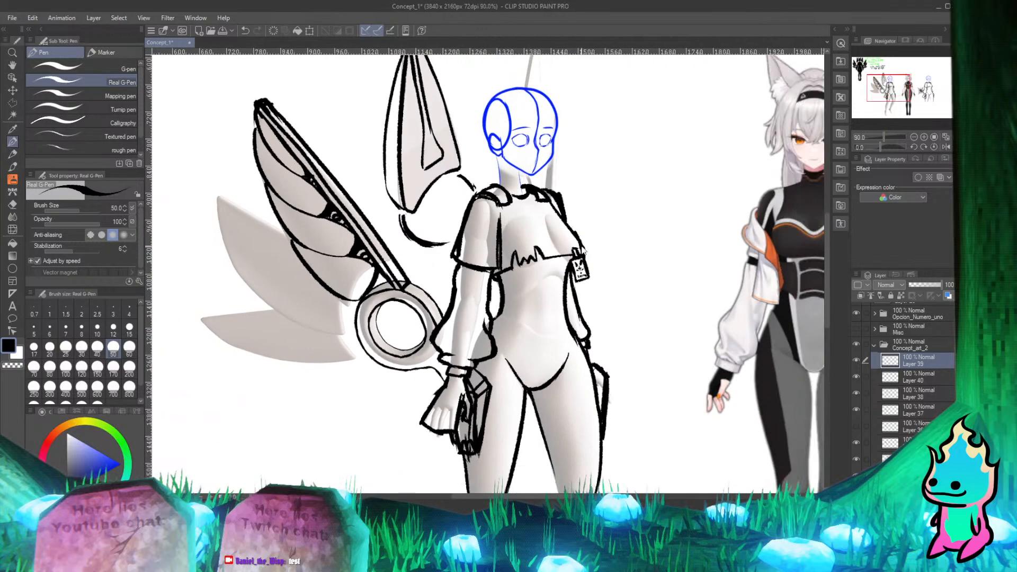
scroll(583, 279, "up", 2)
scroll(488, 256, "down", 3)
scroll(536, 251, "down", 1)
scroll(530, 246, "up", 4)
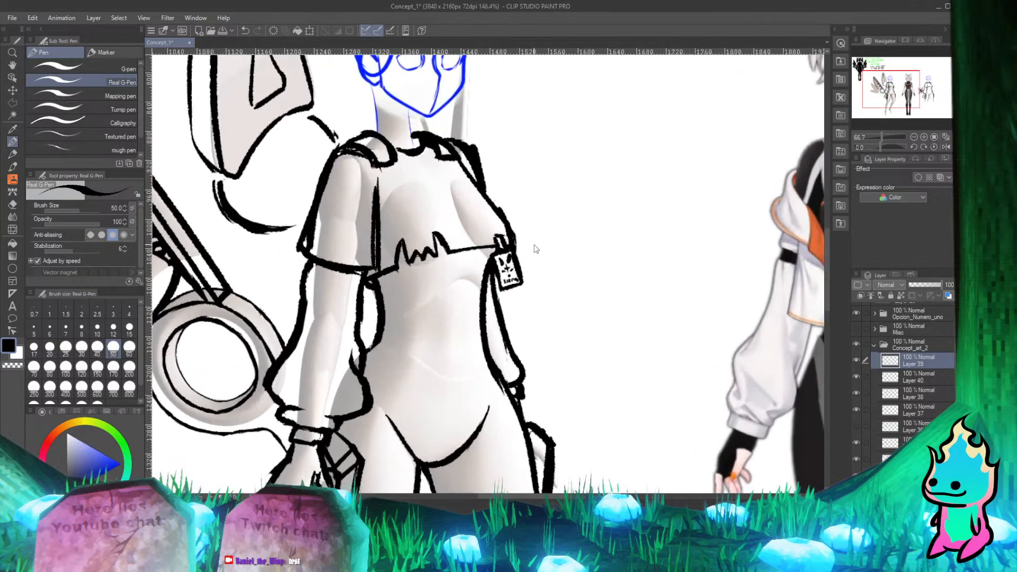
scroll(535, 255, "down", 3)
scroll(540, 302, "up", 3)
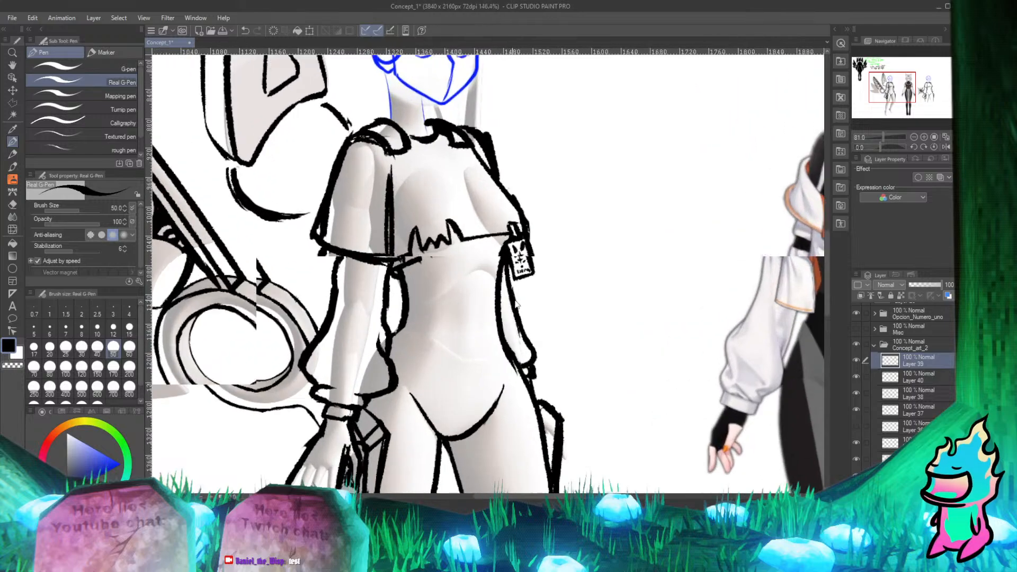
scroll(545, 278, "down", 2)
scroll(508, 268, "up", 1)
scroll(507, 268, "down", 2)
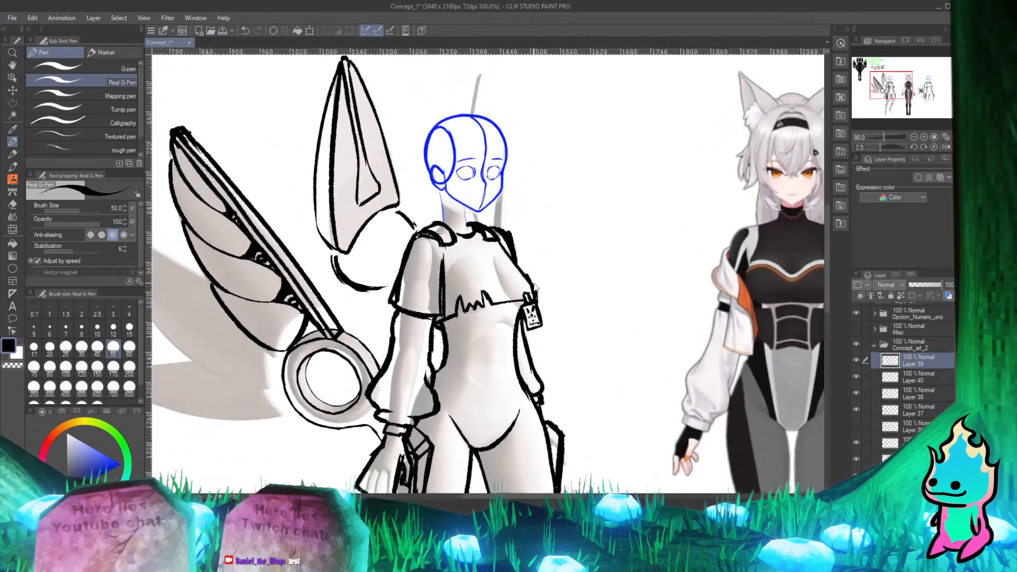
scroll(507, 268, "up", 1)
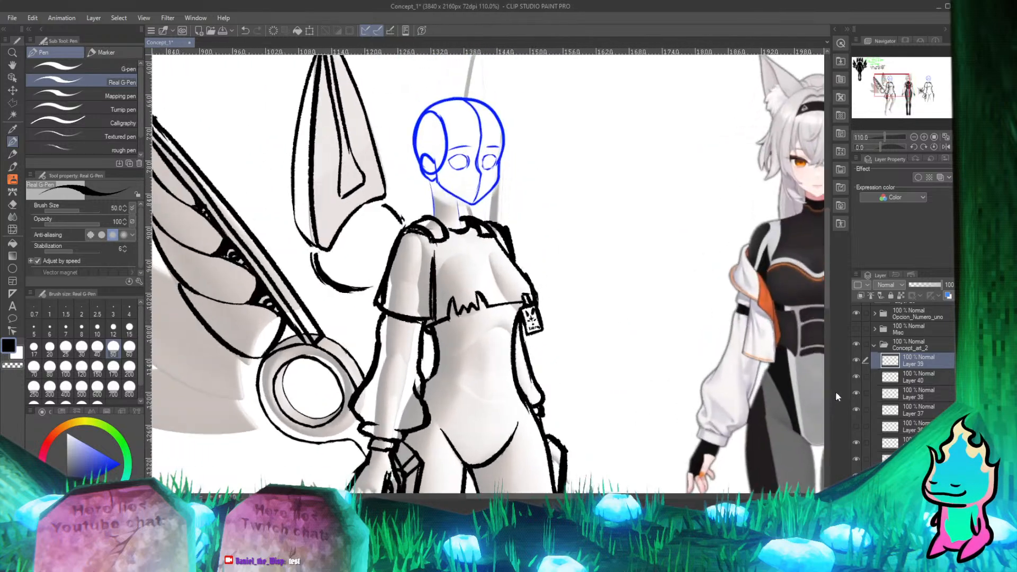
left_click(858, 360)
left_click(858, 360)
scroll(535, 351, "down", 3)
scroll(534, 350, "up", 2)
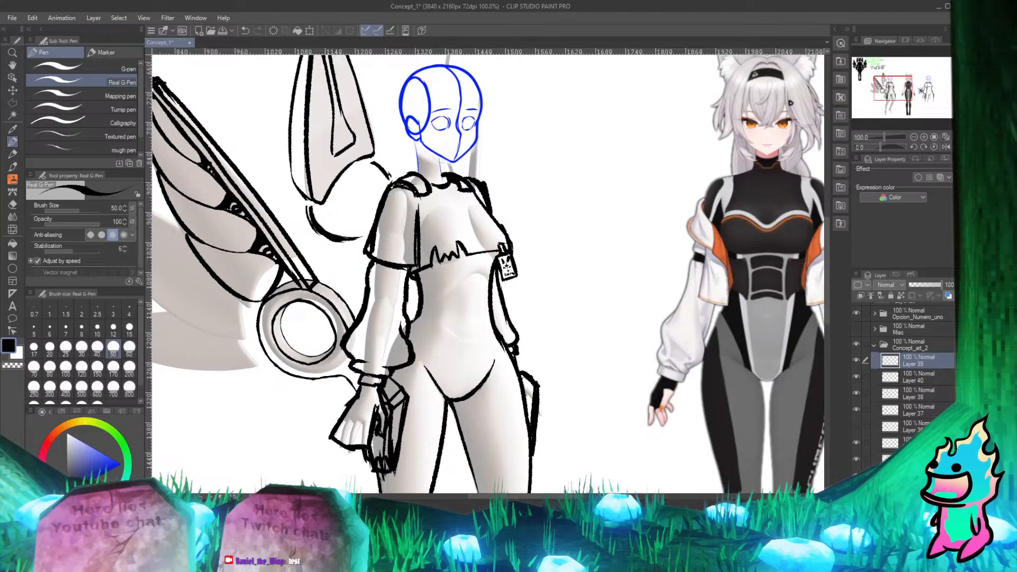
Step: Delete Layer 39 and Layer 40 with the tag artwork, and add an empty layer at the top of Concept_art_2
left_click(915, 378)
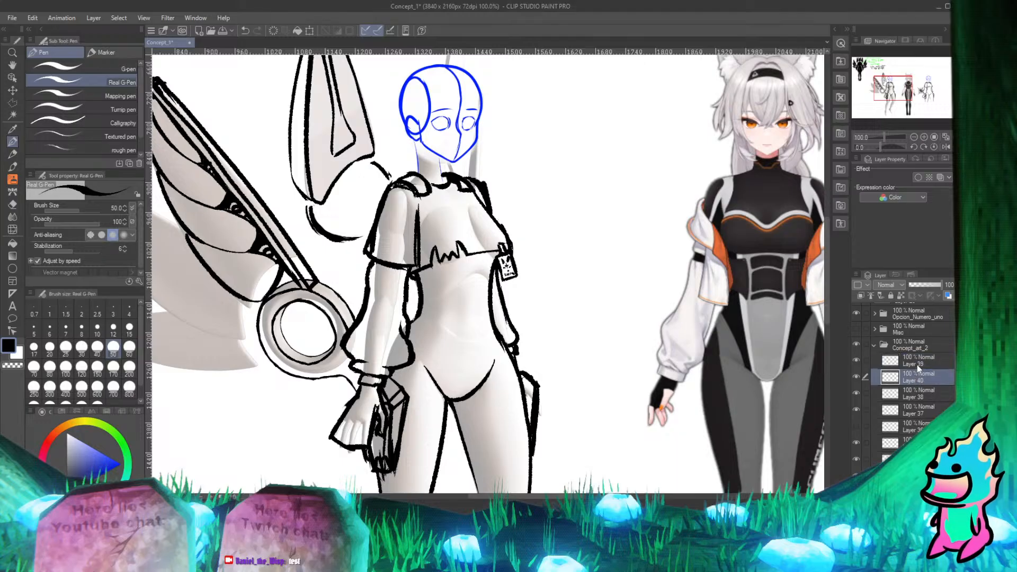
left_click(918, 368, "ctrl")
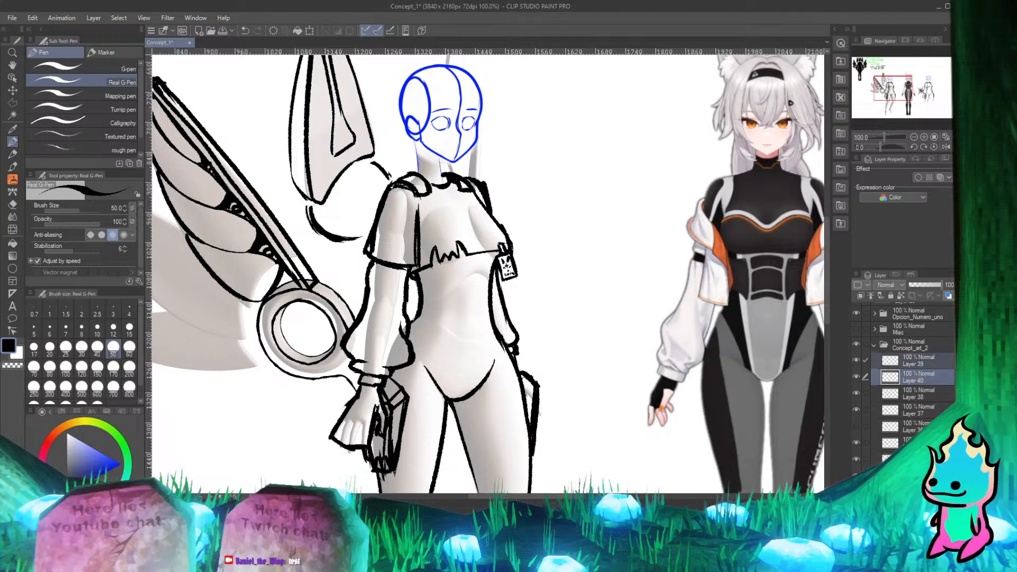
key("Delete")
left_click(501, 199)
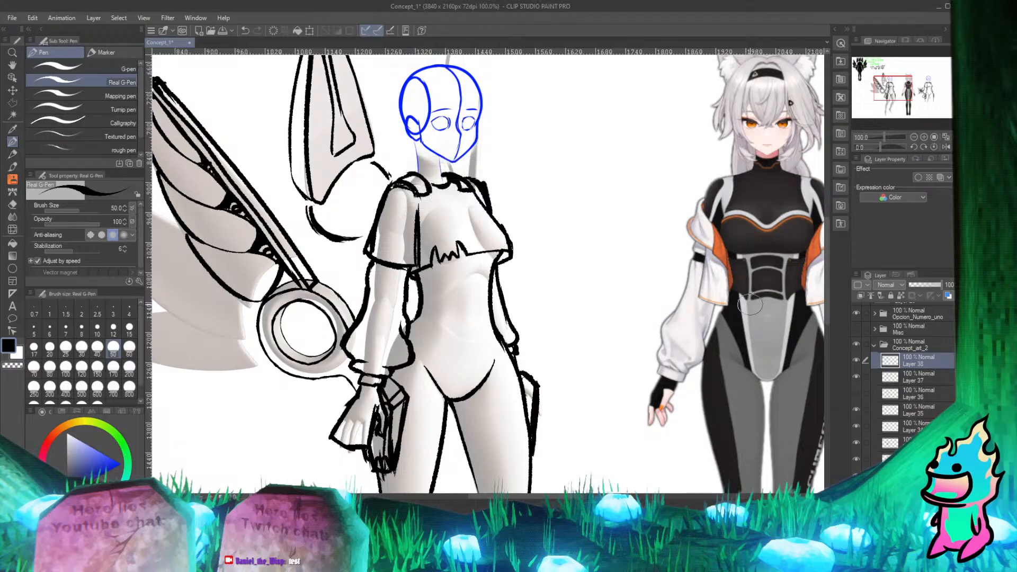
scroll(387, 225, "down", 3)
scroll(387, 225, "up", 5)
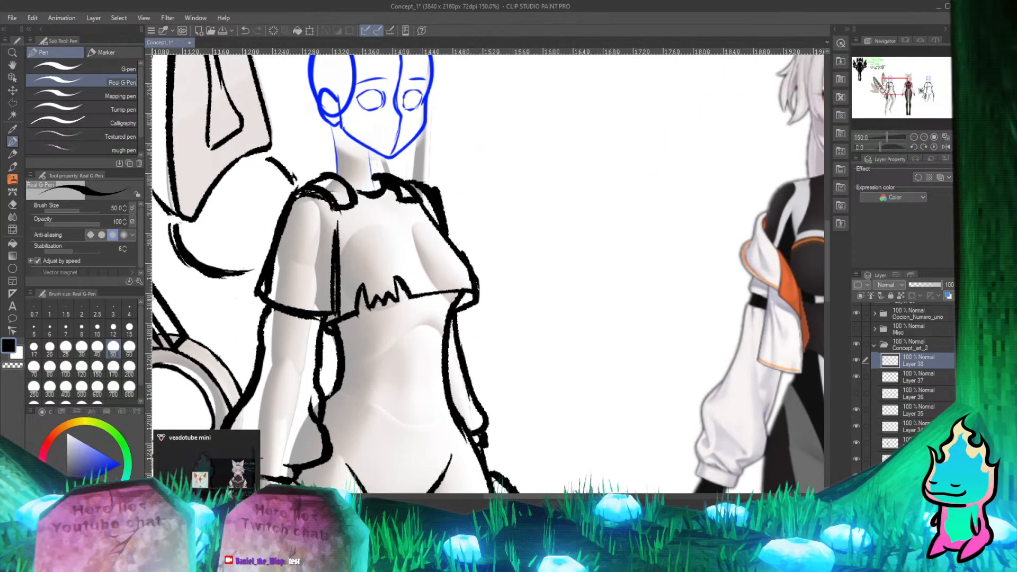
mouse_move(208, 562)
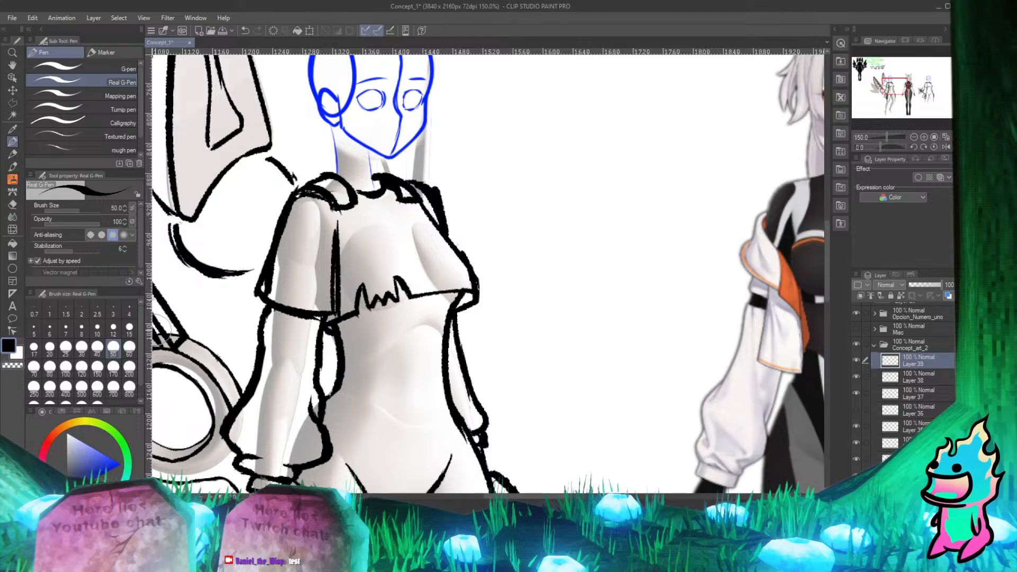
Step: Switch to the reference board and examine the tactical harness, vest and bodysuit images for outfit ideas
key("alt+Tab")
scroll(494, 196, "down", 10)
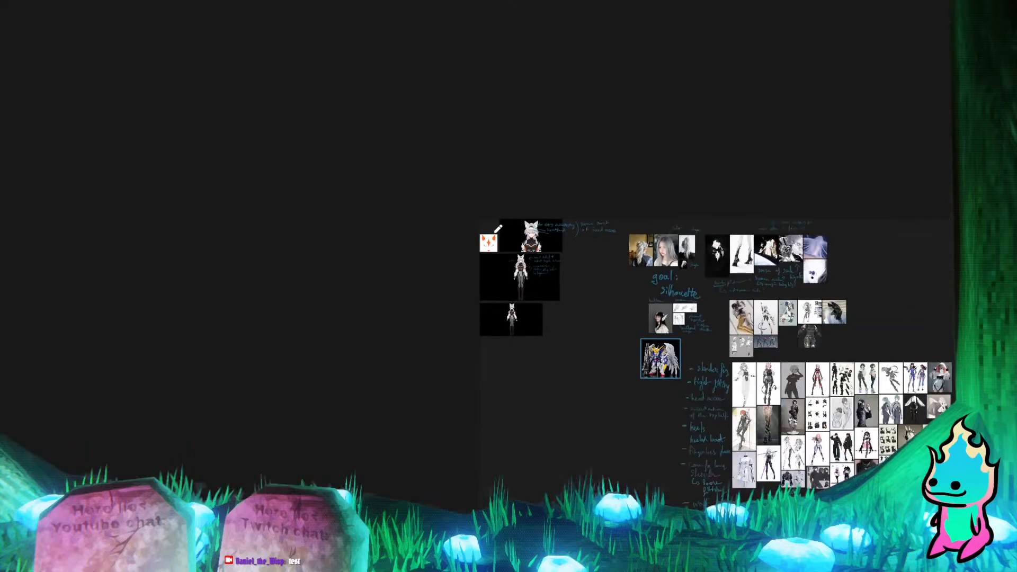
scroll(748, 375, "up", 10)
scroll(555, 285, "up", 5)
scroll(558, 272, "down", 5)
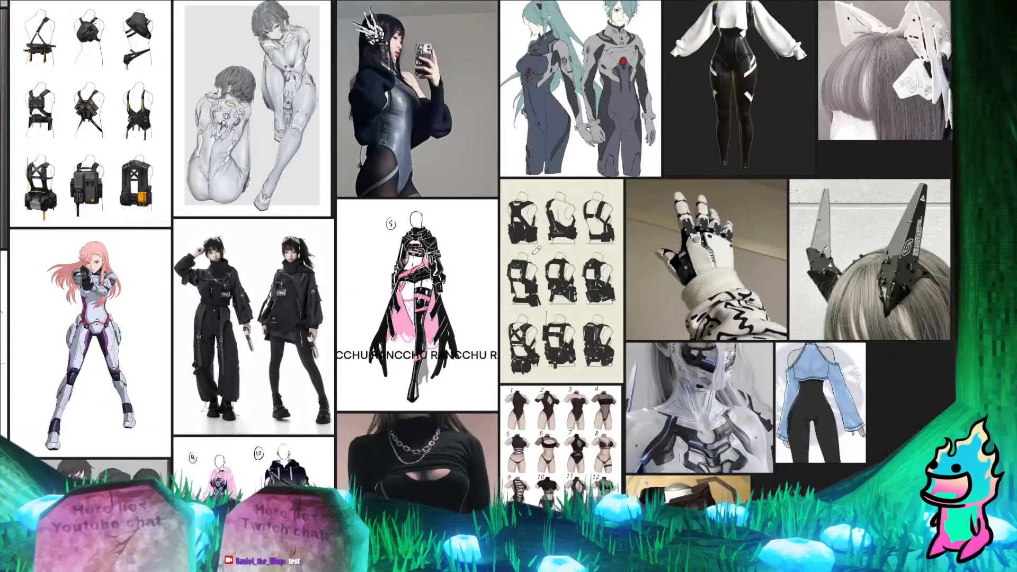
scroll(532, 225, "up", 5)
scroll(584, 296, "down", 8)
scroll(321, 185, "up", 3)
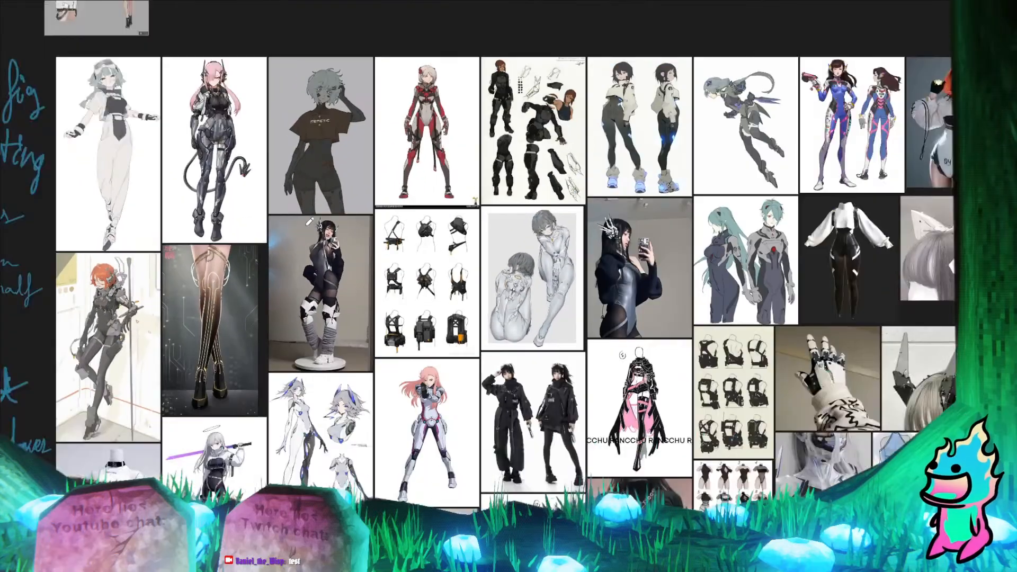
scroll(693, 394, "up", 3)
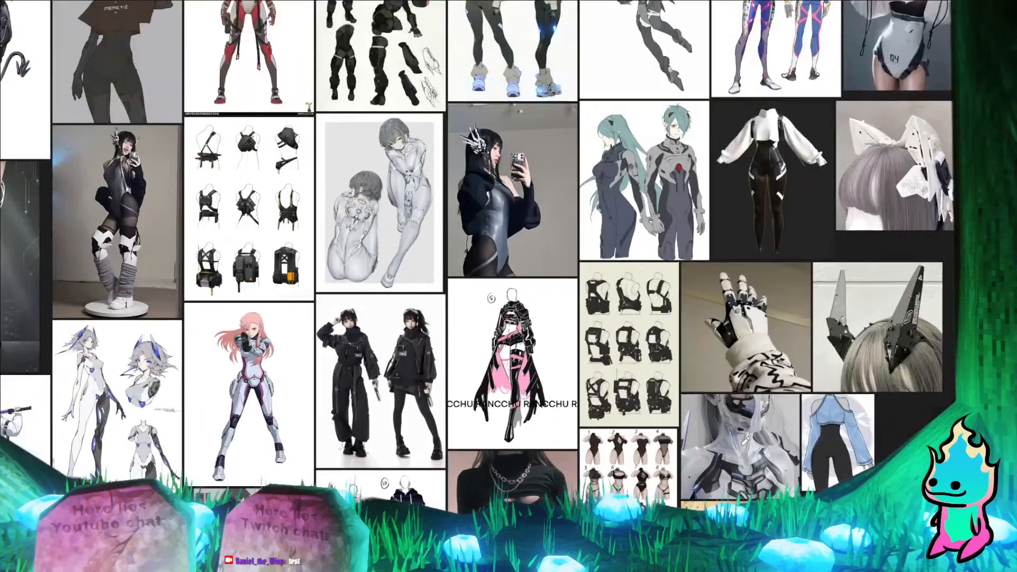
scroll(564, 319, "down", 3)
scroll(342, 249, "up", 5)
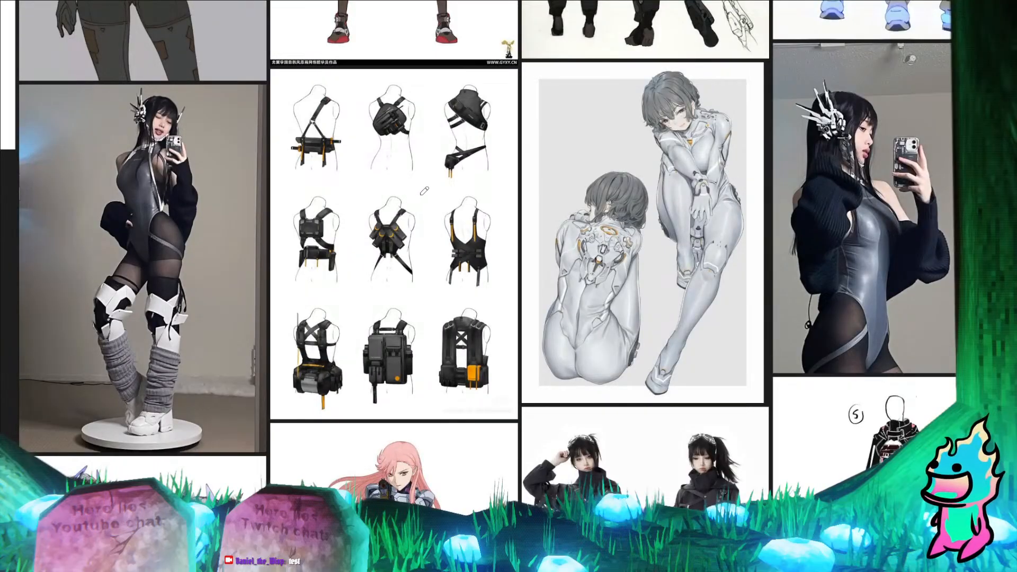
scroll(458, 204, "up", 2)
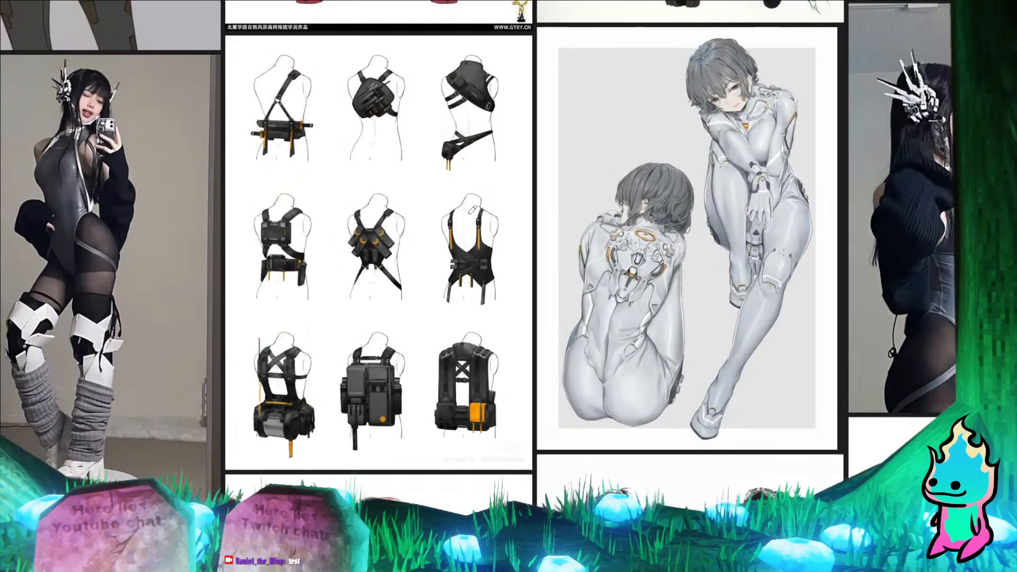
Step: Examine the black techwear photos and the black-and-pink caped outfit among the references
scroll(356, 204, "down", 7)
scroll(552, 279, "up", 4)
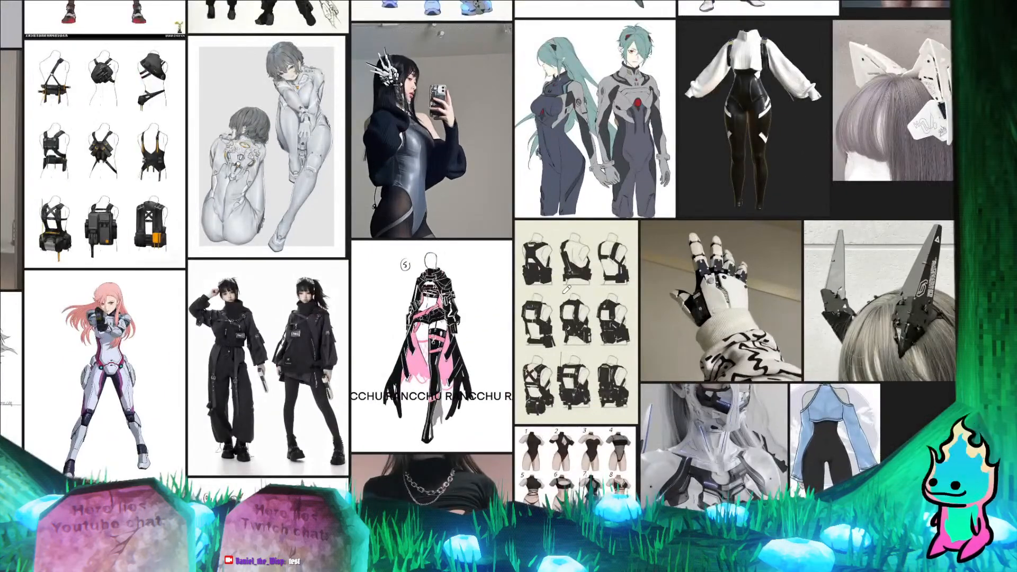
scroll(572, 291, "down", 2)
scroll(321, 271, "up", 4)
scroll(302, 333, "up", 2)
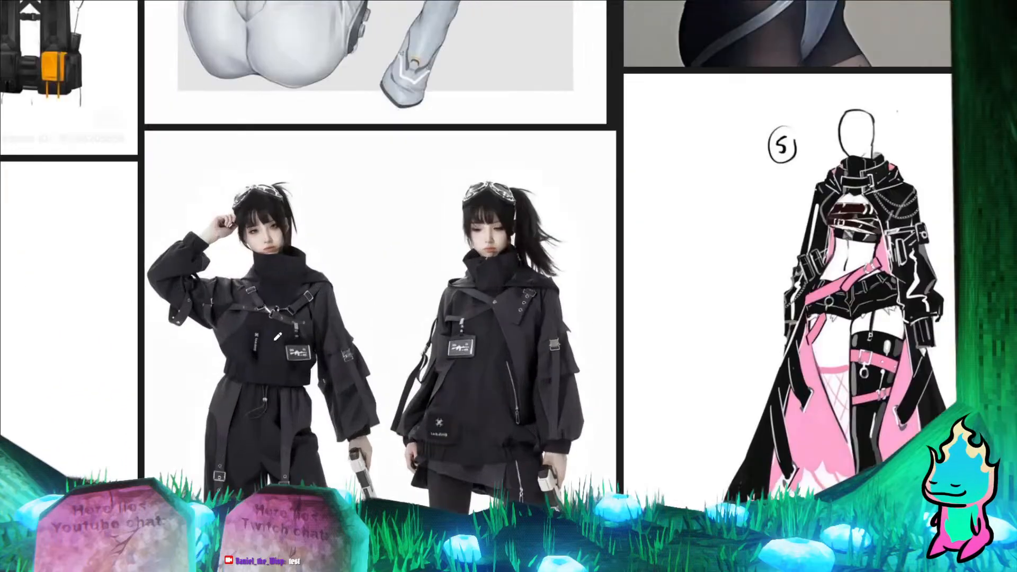
scroll(266, 297, "down", 4)
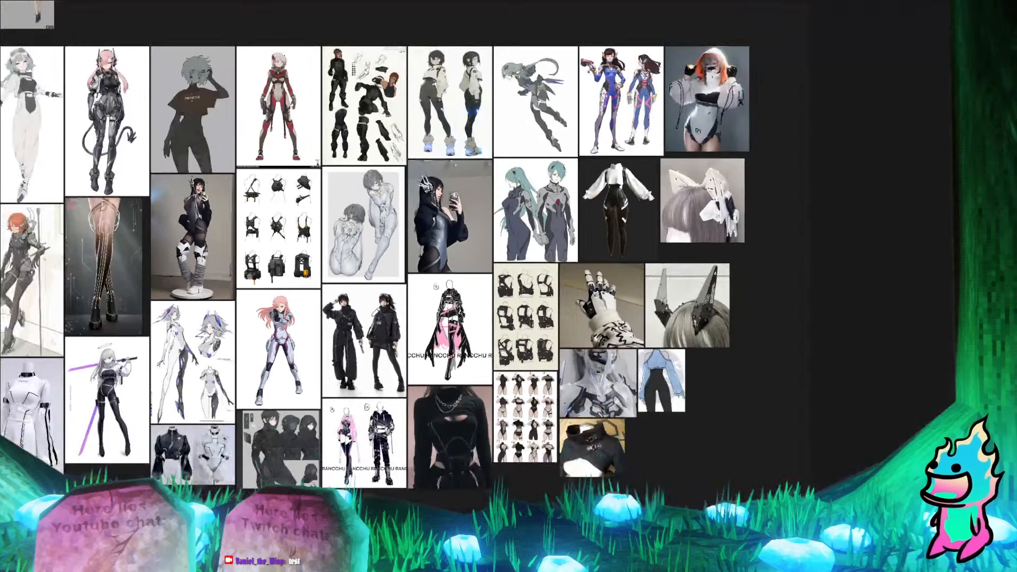
scroll(377, 312, "up", 4)
scroll(376, 424, "down", 4)
scroll(350, 371, "up", 4)
scroll(397, 436, "up", 1)
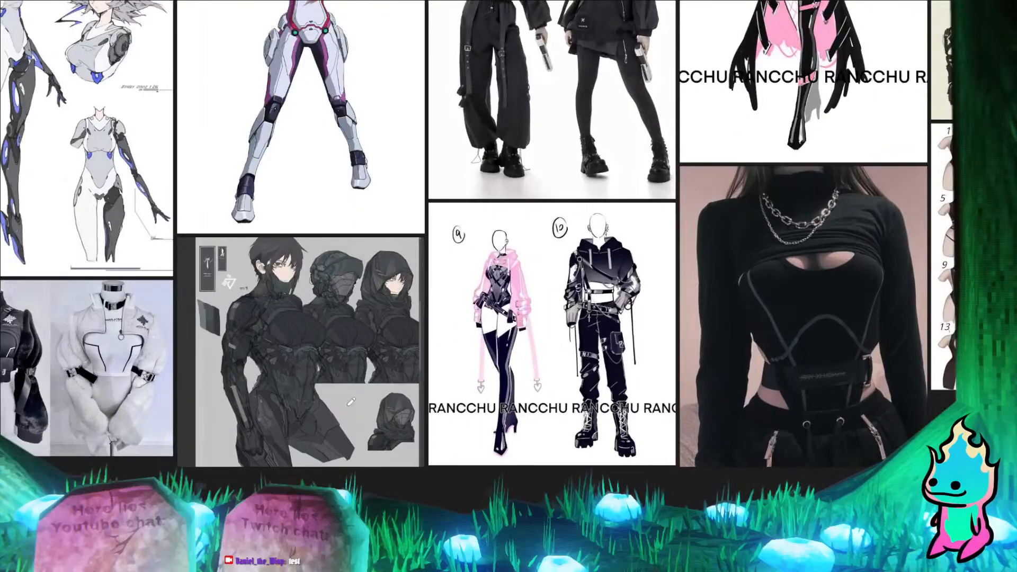
Step: Survey the board's outfit images alongside the handwritten design notes on fit, heels, gloves and sleeves
scroll(396, 365, "down", 4)
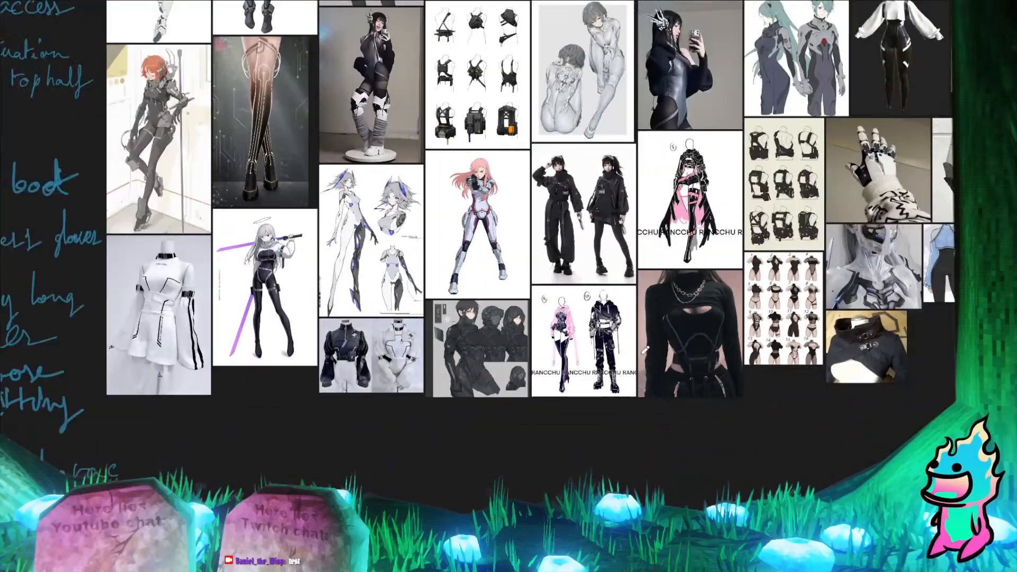
scroll(241, 273, "up", 7)
scroll(377, 239, "down", 4)
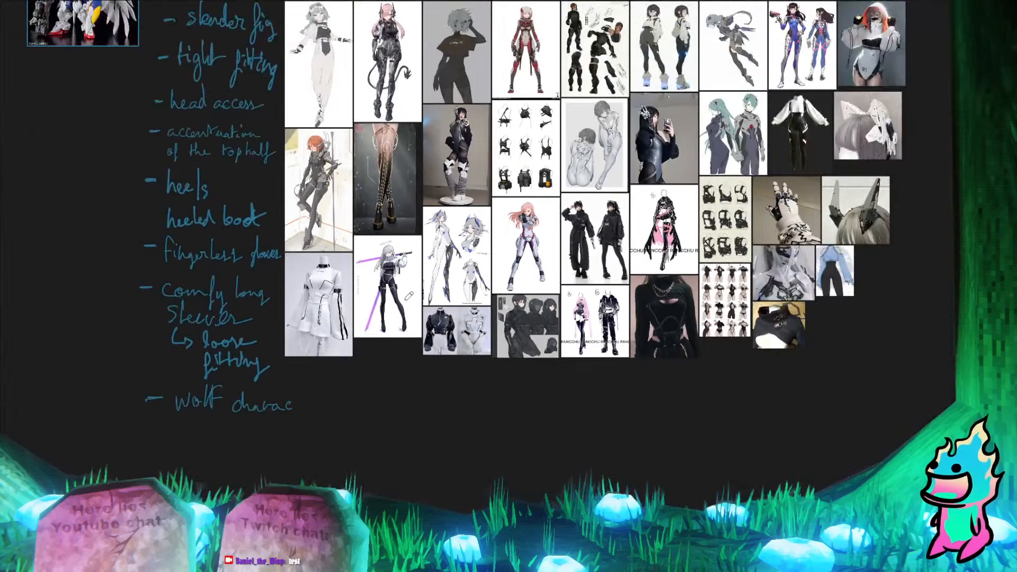
scroll(318, 264, "up", 4)
scroll(291, 276, "down", 2)
scroll(265, 283, "up", 3)
scroll(307, 214, "down", 3)
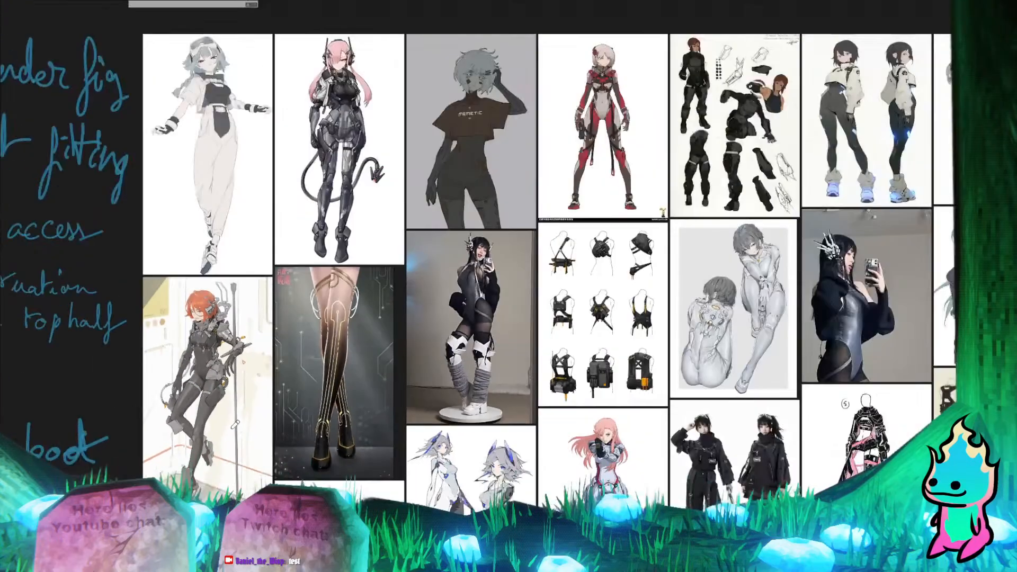
Step: Examine the armoured suits, cropped tops and jackets on the characters in the reference grid's first row
scroll(390, 188, "up", 6)
scroll(391, 188, "down", 2)
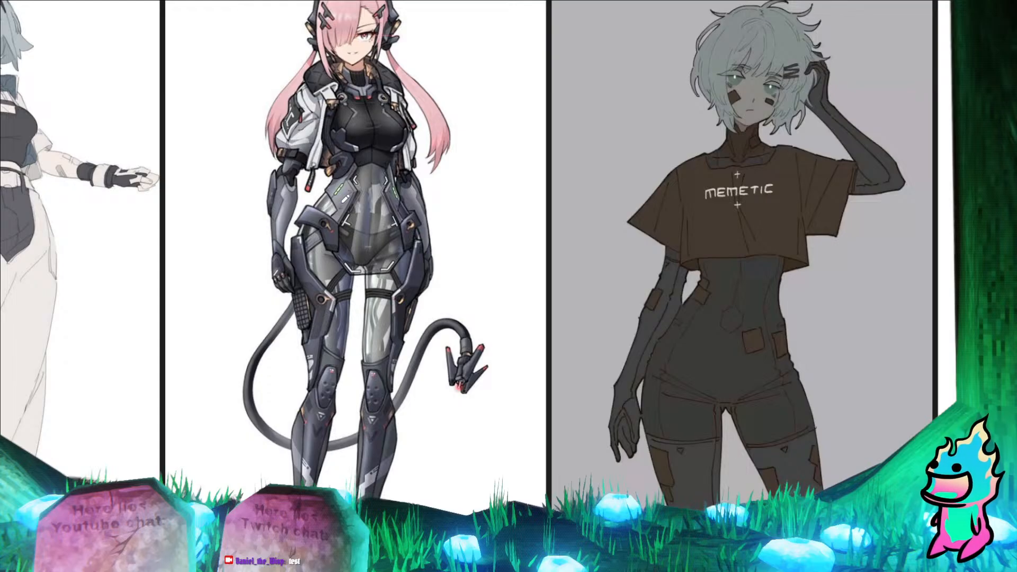
scroll(336, 179, "down", 3)
scroll(673, 169, "up", 4)
scroll(346, 170, "up", 1)
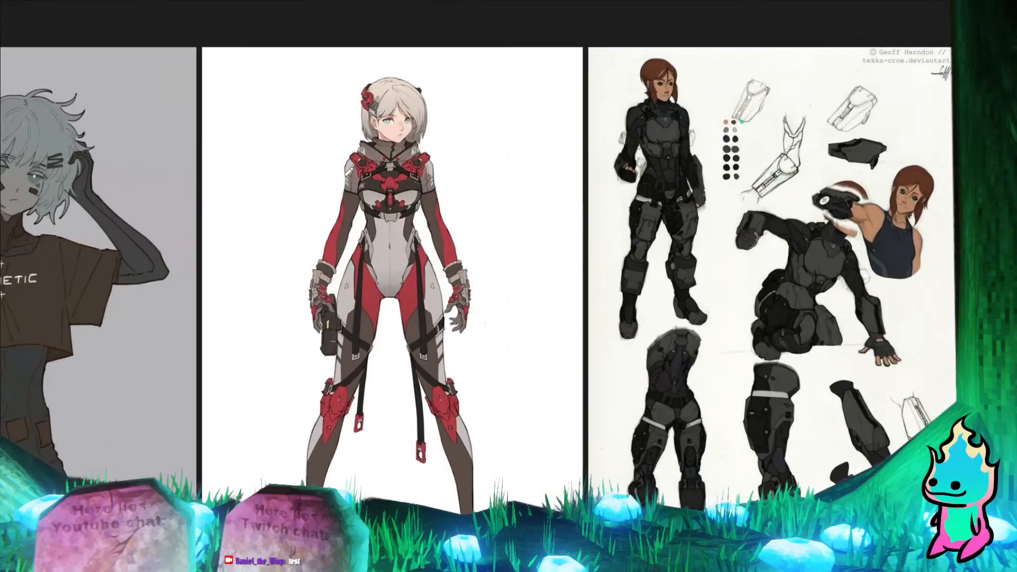
scroll(382, 222, "down", 2)
scroll(742, 254, "up", 3)
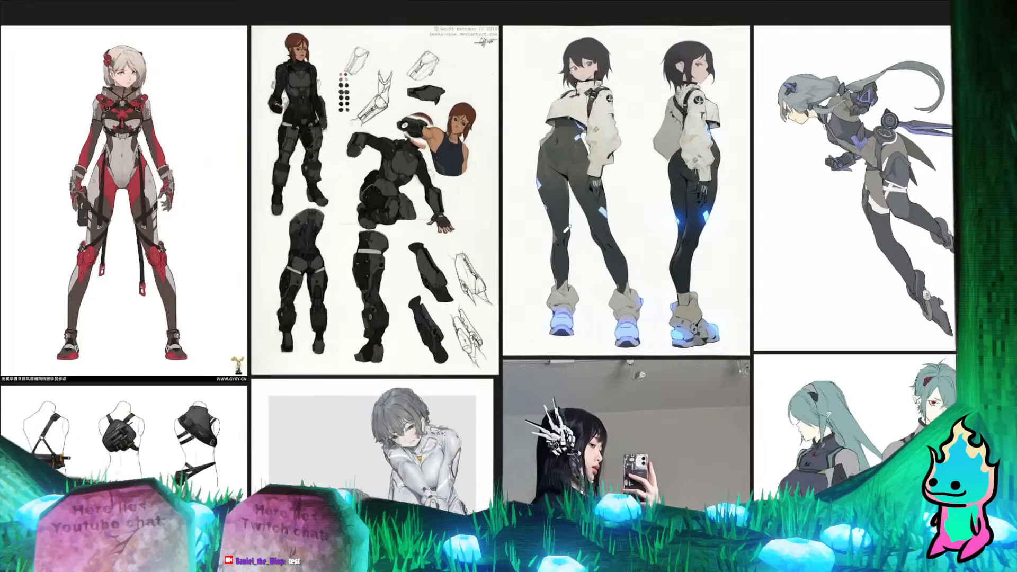
Step: Switch back to Clip Studio Paint, collapse the Concept_art_2 layer folder and duplicate the folder
key("alt+Tab")
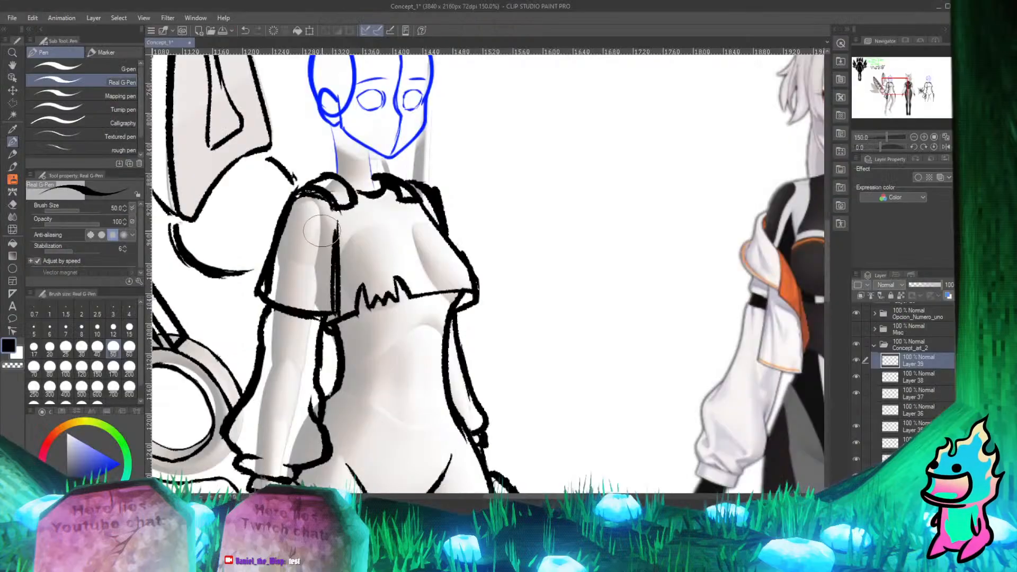
scroll(325, 246, "down", 3)
scroll(323, 244, "up", 2)
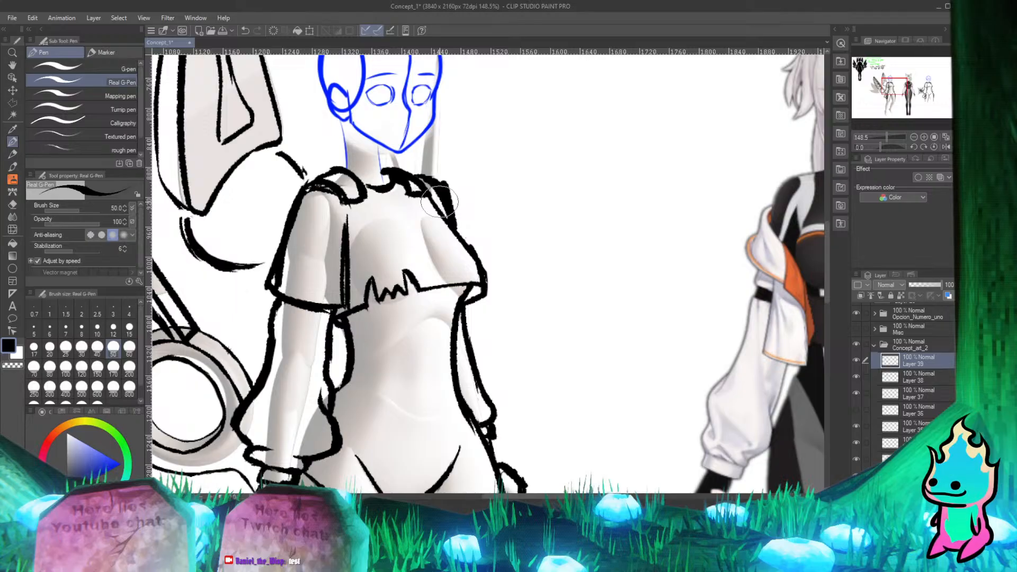
scroll(439, 201, "down", 5)
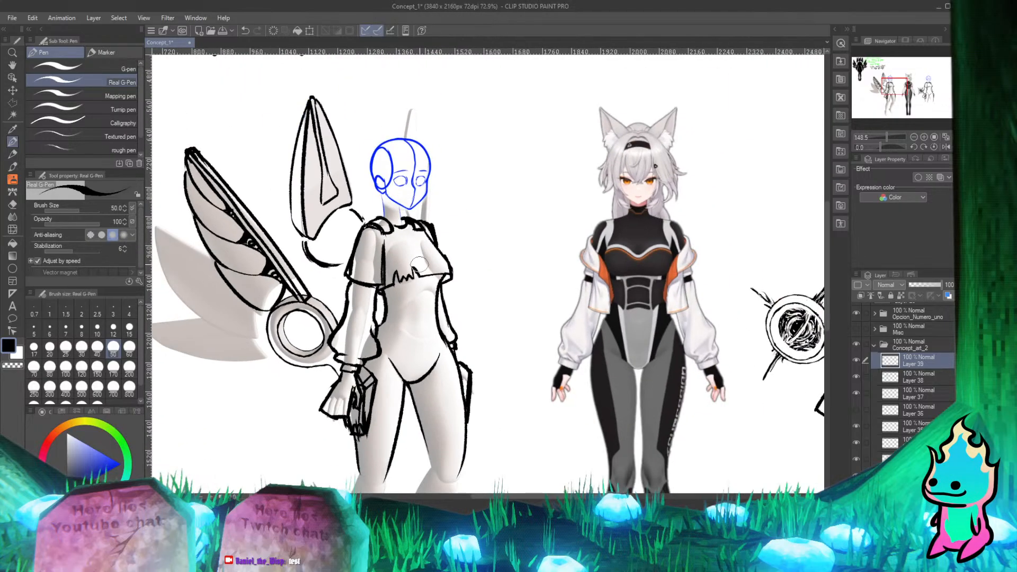
scroll(435, 267, "down", 1)
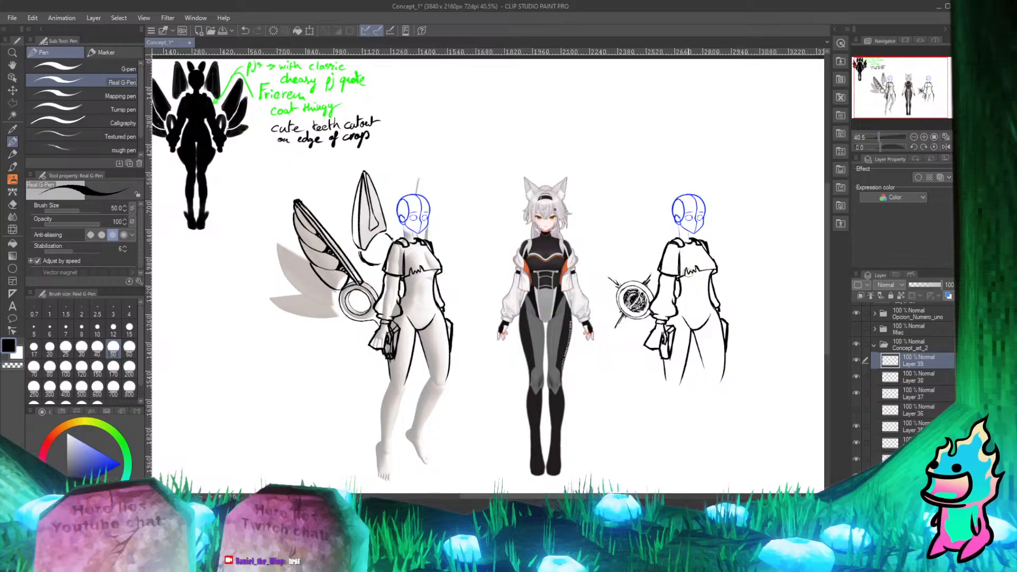
scroll(367, 210, "down", 5)
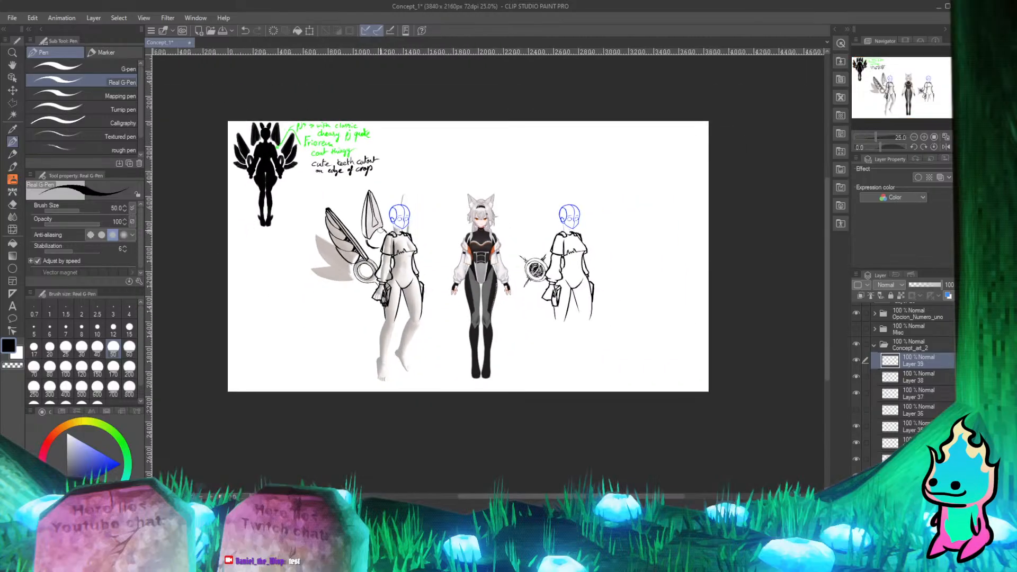
scroll(412, 236, "up", 3)
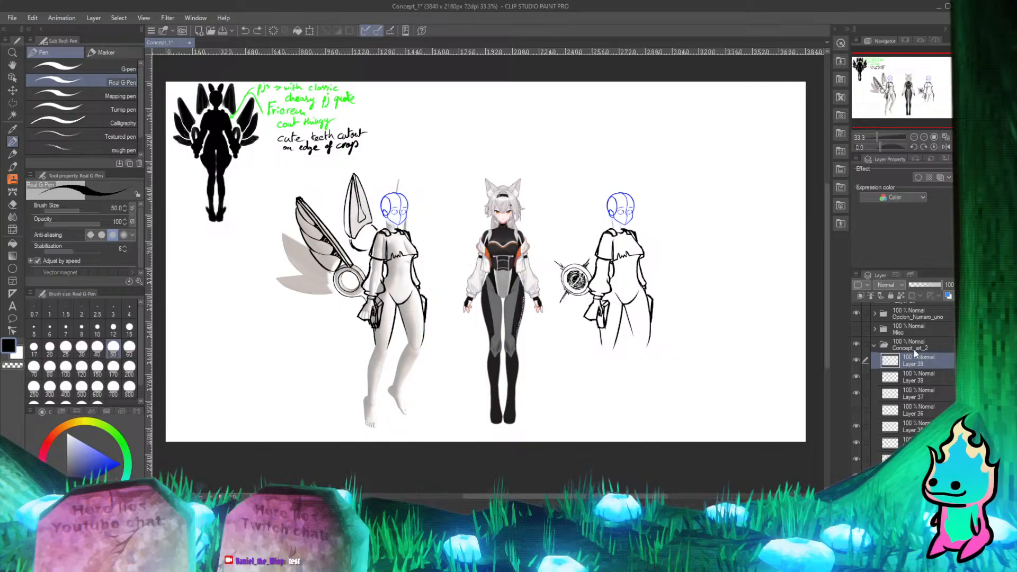
left_click(878, 346)
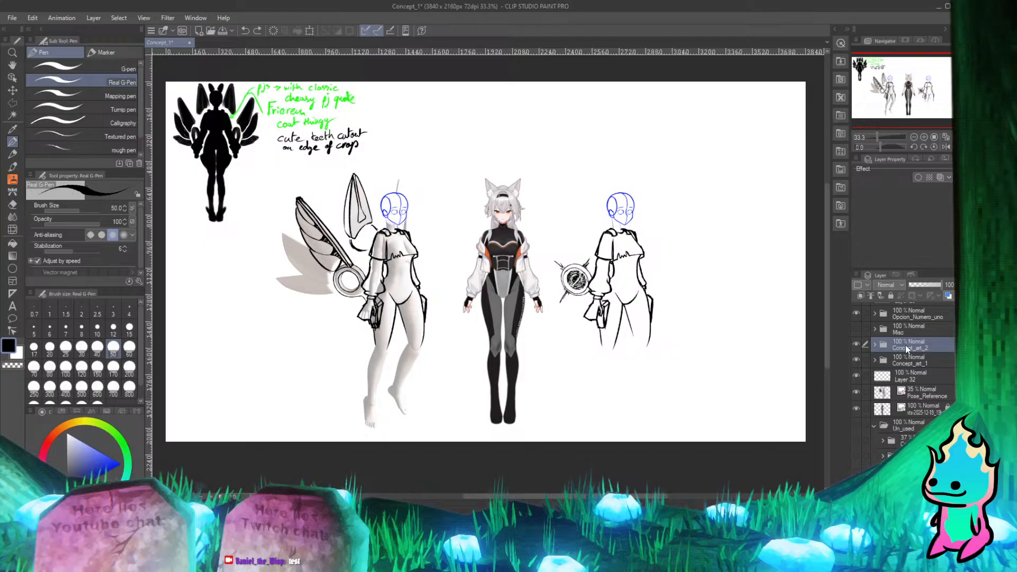
left_click_drag(906, 346, 903, 338)
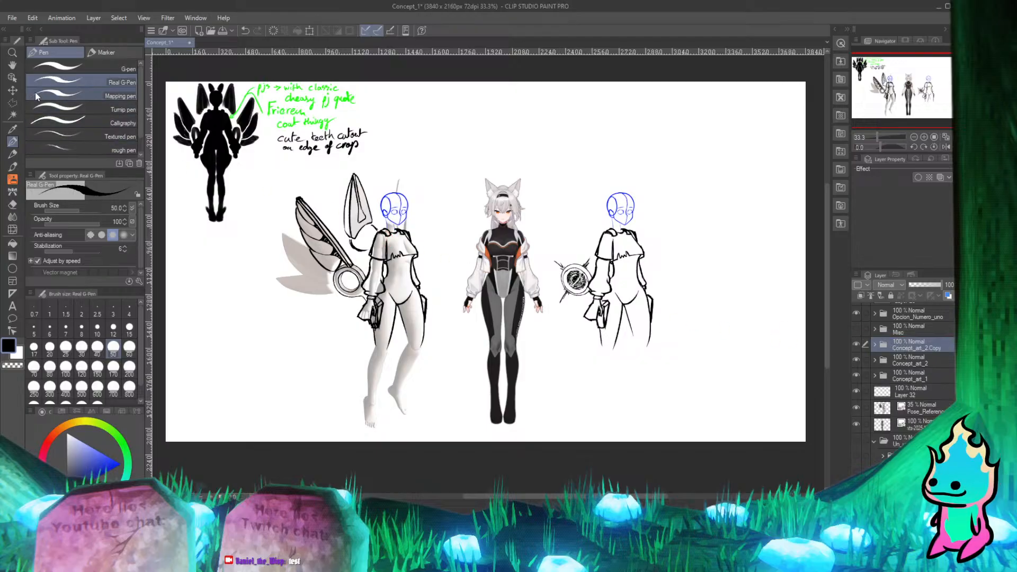
Step: Move the duplicated concept folder's artwork to the empty space right of the existing concept sketches, keeping the figures level
key("k")
mouse_move(410, 253)
left_mouse_down()
mouse_move(620, 201)
mouse_move(722, 193)
mouse_move(677, 254)
mouse_move(267, 272)
mouse_move(759, 254)
mouse_move(768, 261)
left_mouse_up()
scroll(515, 233, "down", 4)
scroll(644, 236, "up", 8)
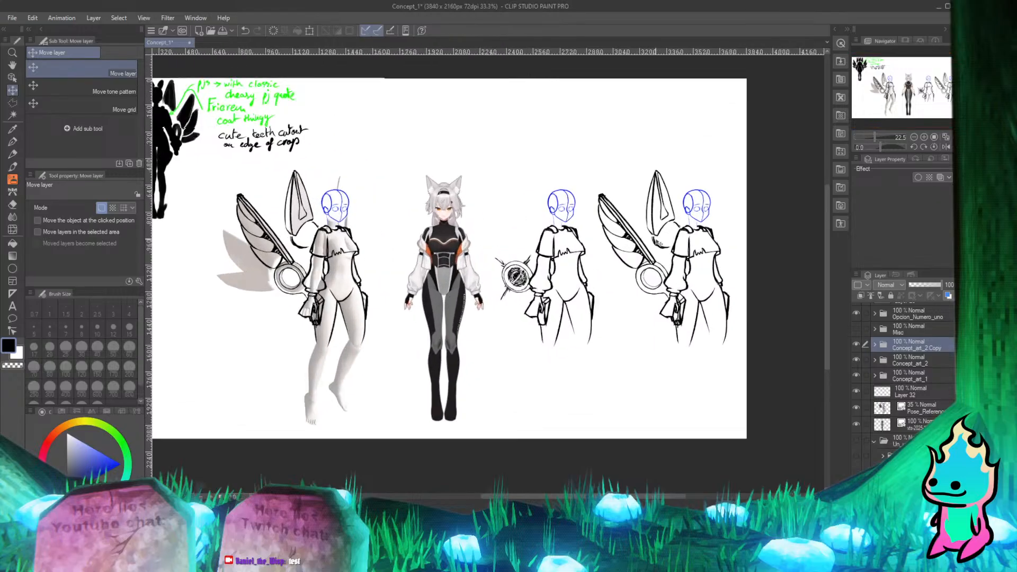
scroll(411, 232, "up", 4)
scroll(382, 234, "down", 8)
scroll(599, 241, "up", 9)
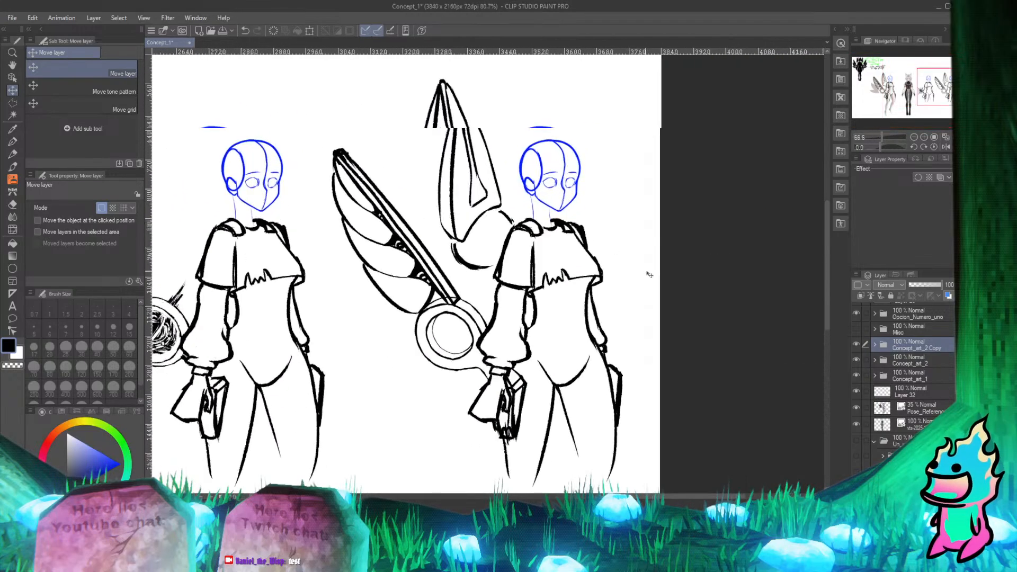
scroll(466, 206, "down", 5)
scroll(530, 222, "up", 5)
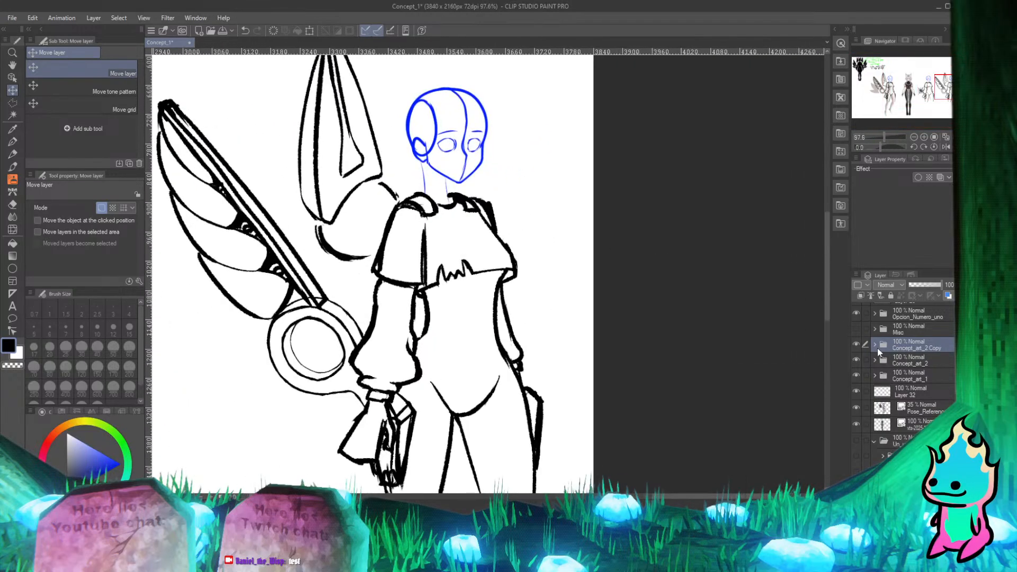
Step: Expand the Concept_art_2 Copy folder, select Layer 39 Copy and switch to the Real G-Pen over the cropped top
left_click(875, 345)
left_click(864, 362)
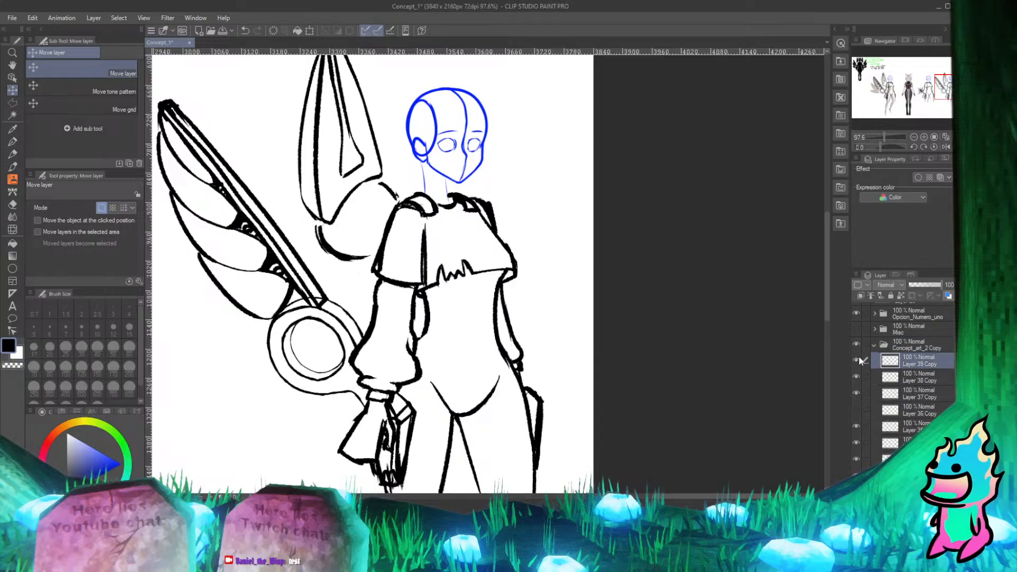
scroll(461, 233, "up", 8)
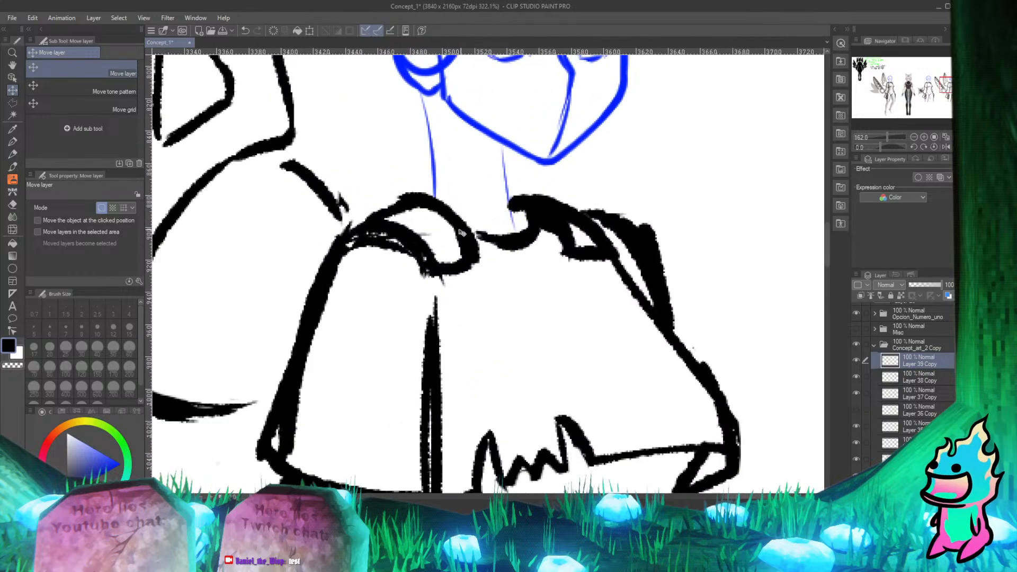
scroll(480, 273, "down", 1)
left_click(12, 141)
scroll(453, 209, "down", 1)
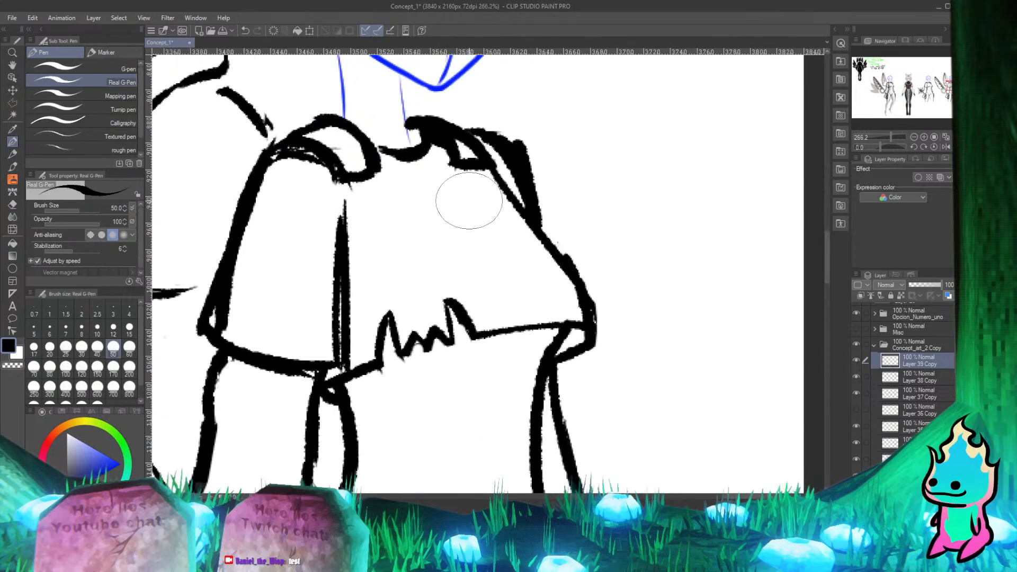
Step: Try to sketch strap lines running from the shoulders down to the jagged hem of the cropped top
left_click_drag(457, 167, 494, 259)
key("ctrl+z")
key("e")
left_click_drag(372, 171, 363, 178)
key("p")
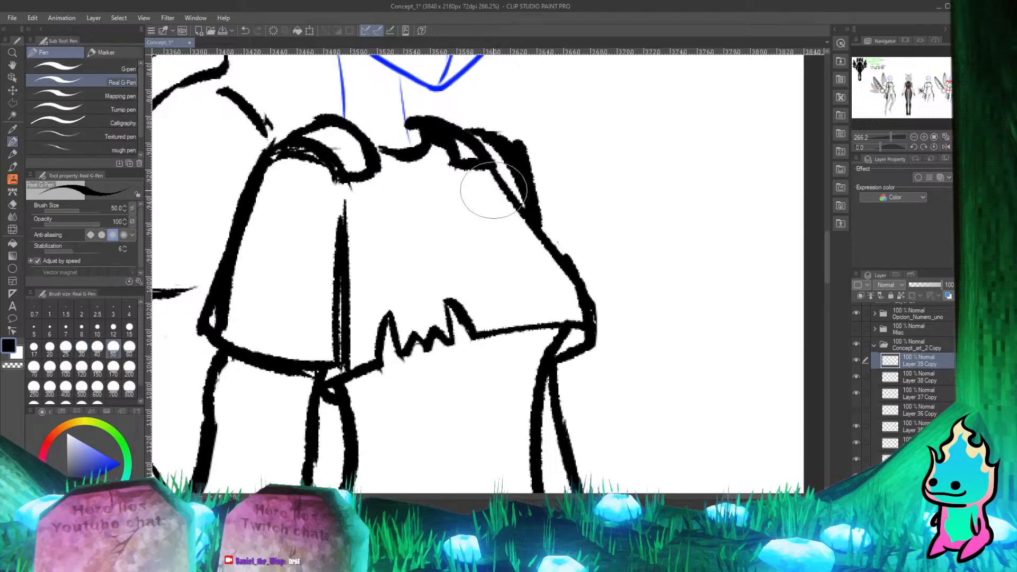
mouse_move(466, 143)
left_mouse_down()
mouse_move(526, 250)
mouse_move(553, 268)
left_mouse_up()
key("ctrl+z")
mouse_move(446, 364)
left_mouse_down()
mouse_move(378, 162)
mouse_move(388, 350)
left_mouse_up()
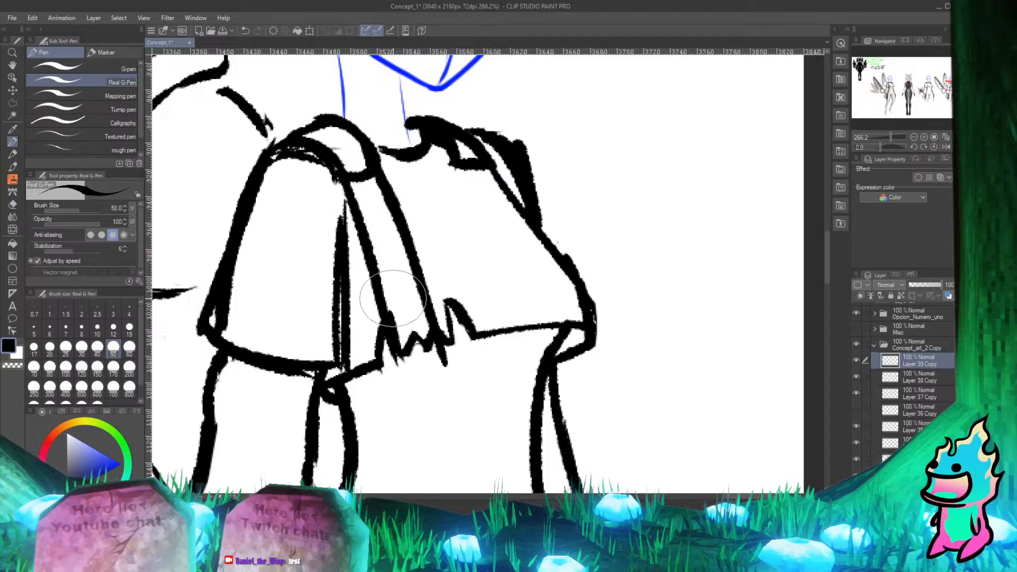
left_click_drag(392, 298, 398, 354)
key("ctrl+z")
key("ctrl+z")
key("ctrl+z")
key("ctrl+z")
key("ctrl+z")
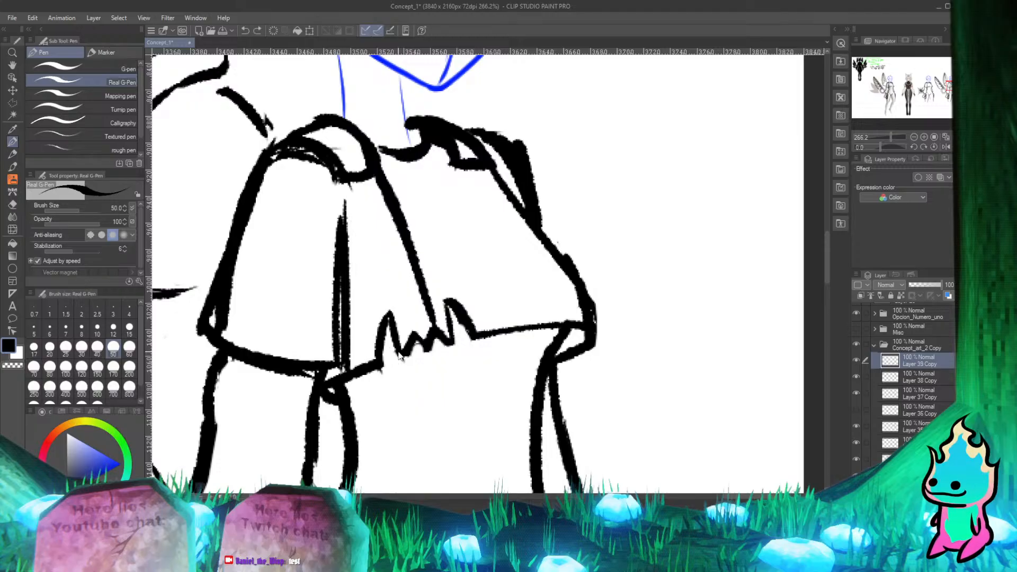
Step: Compare the first concept with the character model, switch to the reference board and examine its bodysuit, cyborg and black techwear designs
scroll(398, 350, "down", 10)
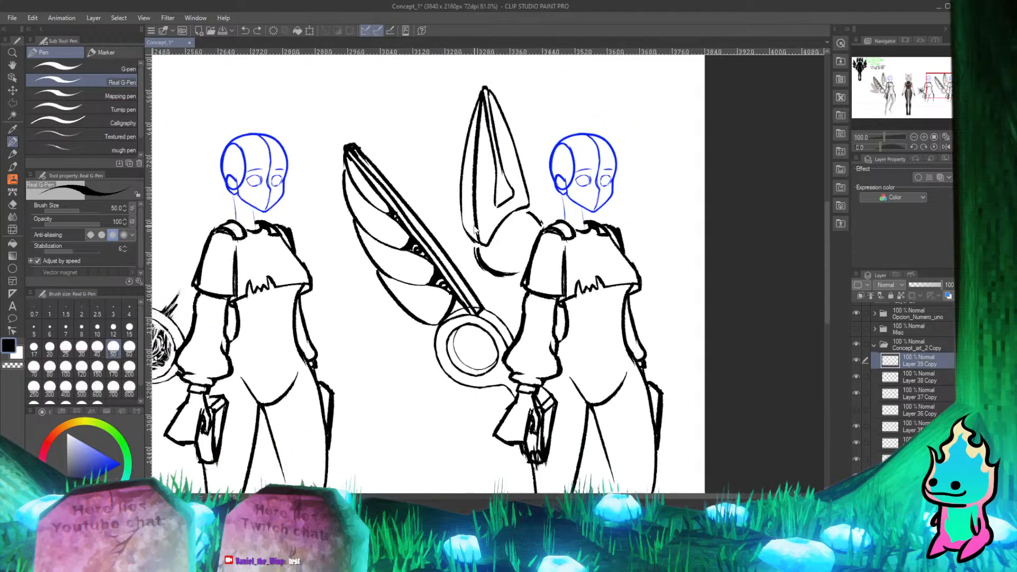
scroll(291, 249, "up", 8)
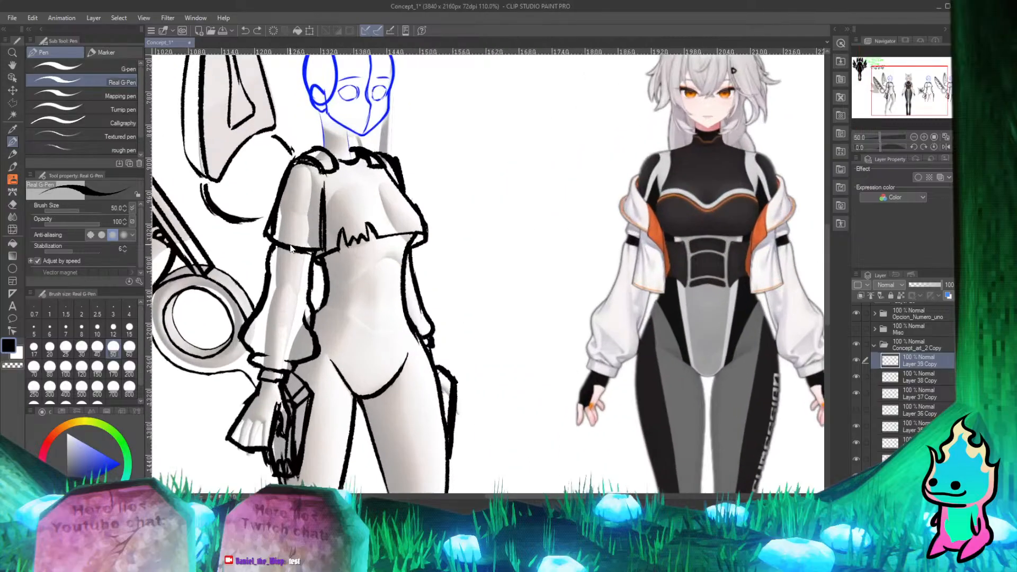
scroll(349, 185, "up", 3)
scroll(318, 200, "down", 3)
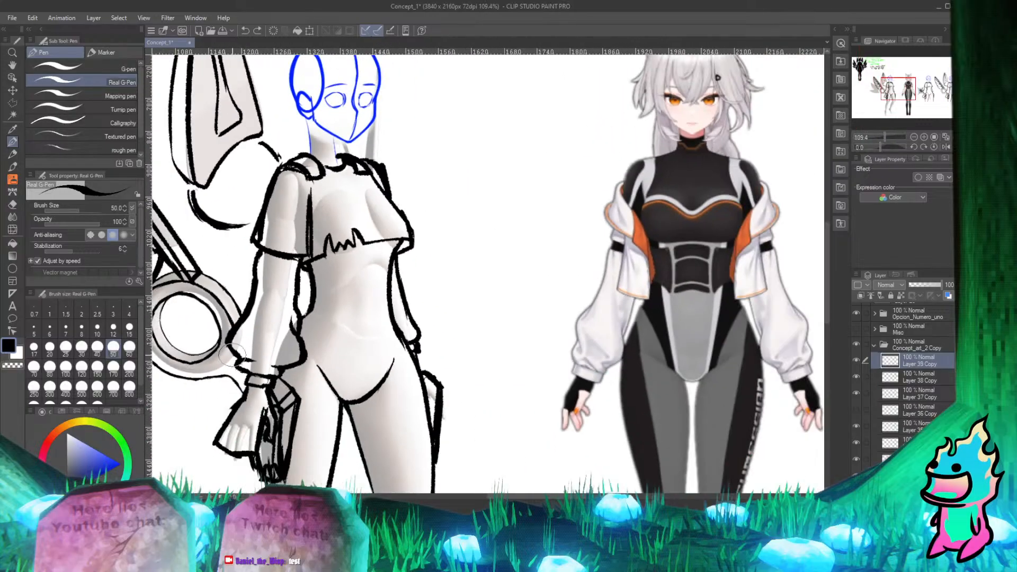
key("alt+Tab")
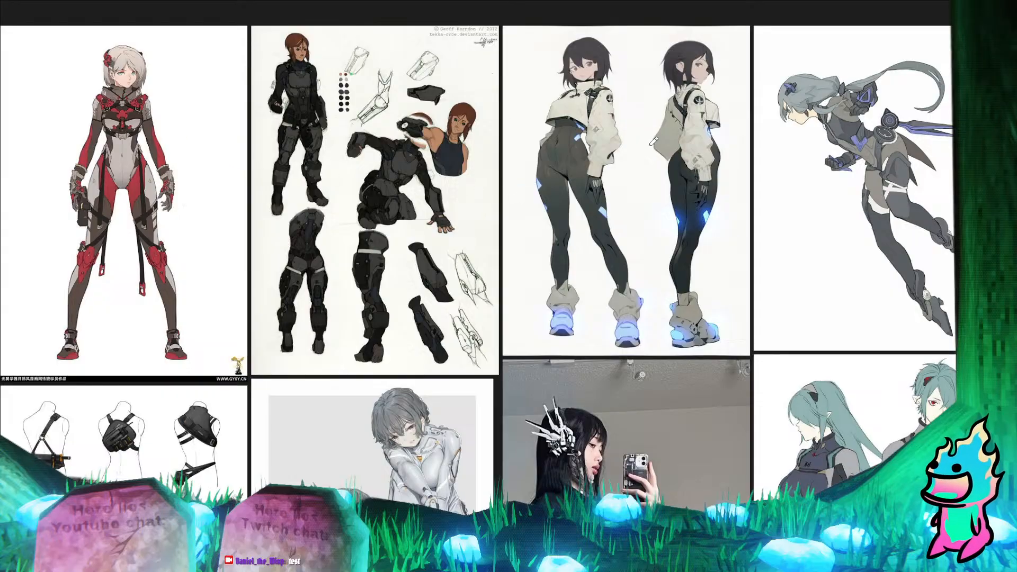
scroll(468, 168, "down", 7)
scroll(251, 334, "up", 5)
scroll(241, 374, "down", 4)
scroll(212, 318, "up", 6)
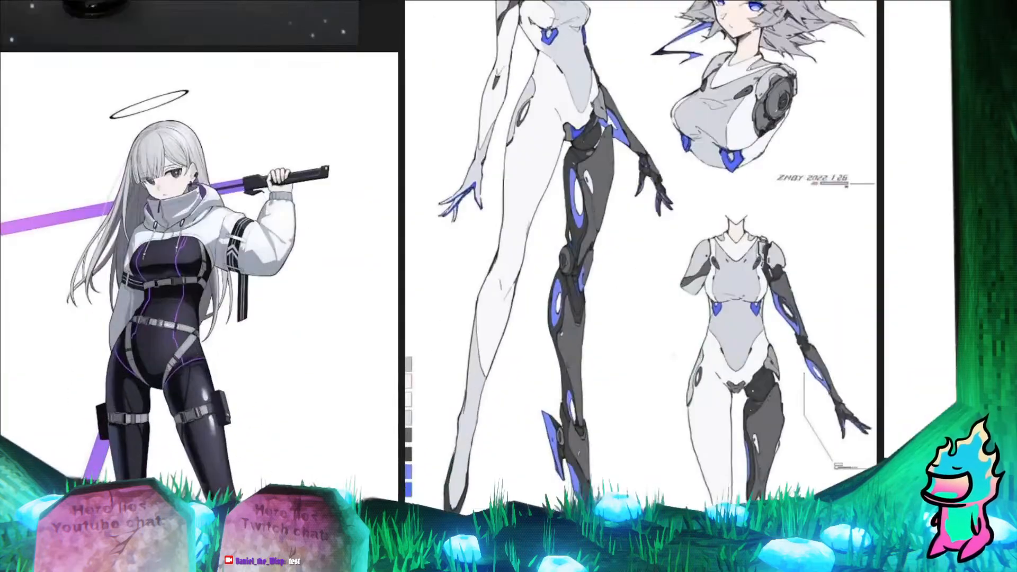
scroll(477, 265, "down", 4)
scroll(556, 239, "up", 5)
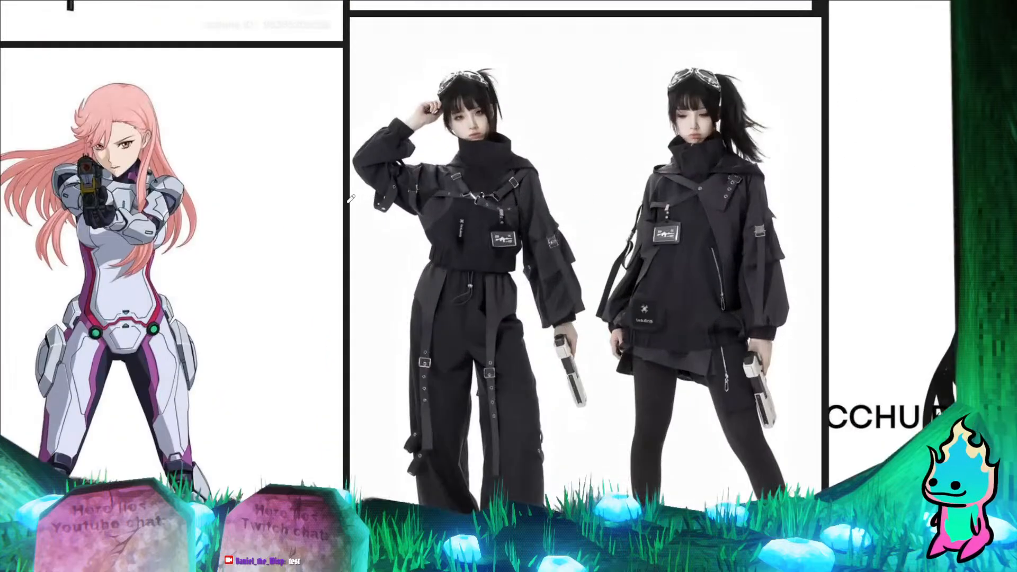
Step: Examine the plugsuits, white cropped jackets and the hooded white bodysuit marked 04, and return to Clip Studio Paint
scroll(351, 198, "down", 4)
scroll(641, 170, "up", 3)
scroll(640, 168, "down", 2)
scroll(411, 127, "up", 4)
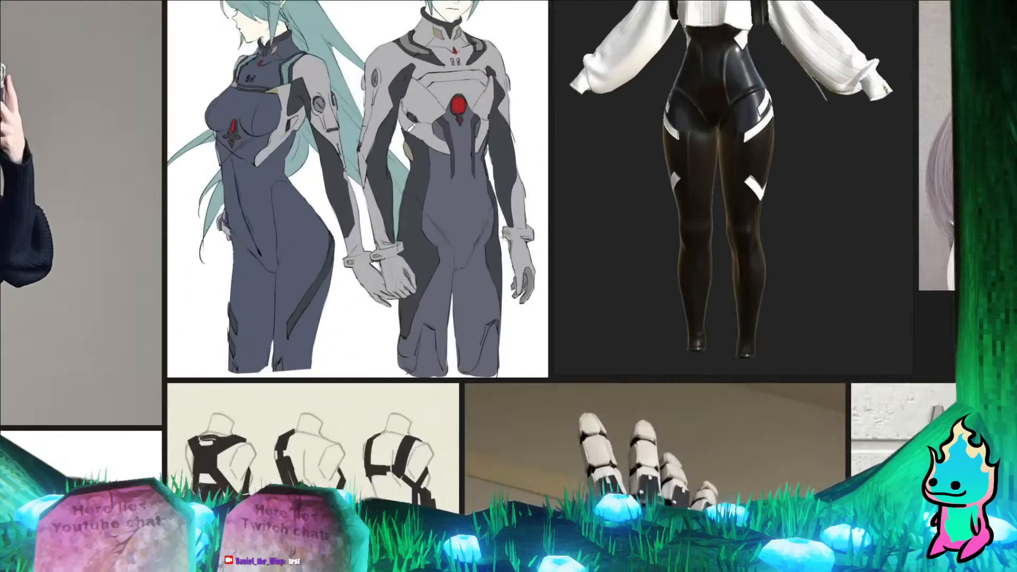
scroll(423, 228, "down", 5)
scroll(504, 93, "up", 6)
scroll(503, 199, "down", 2)
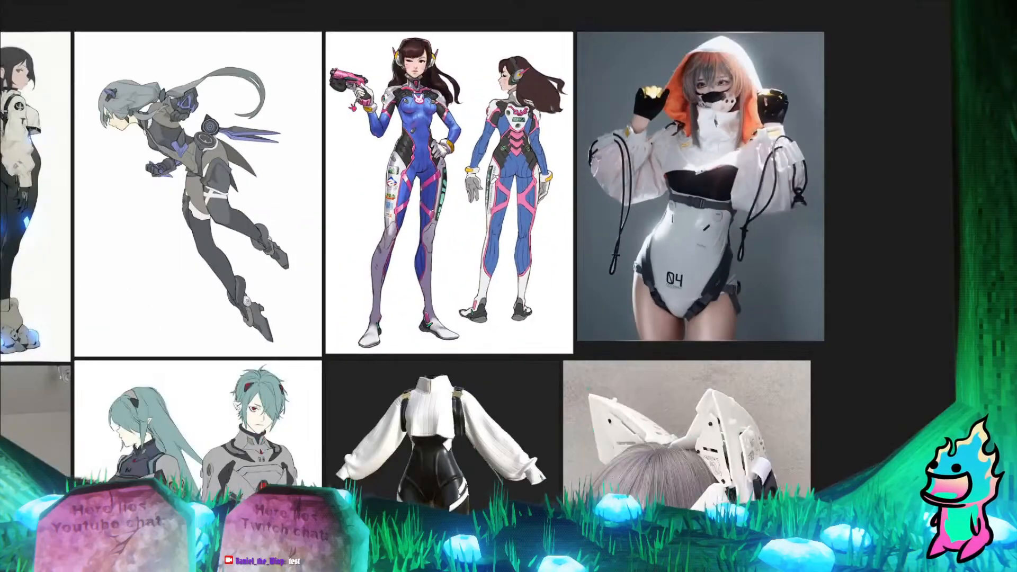
scroll(734, 222, "up", 3)
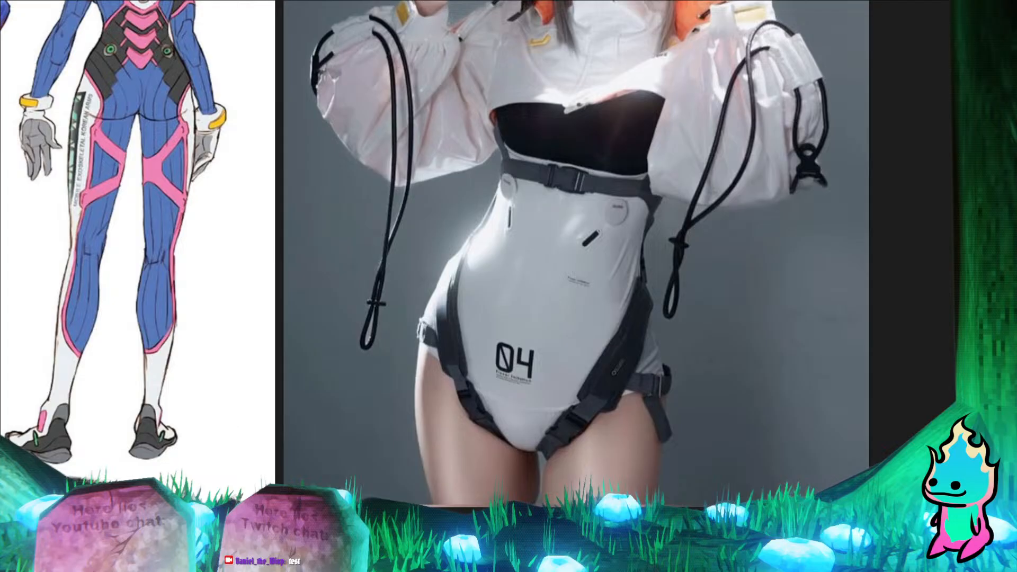
key("alt+Tab")
key("alt+Tab")
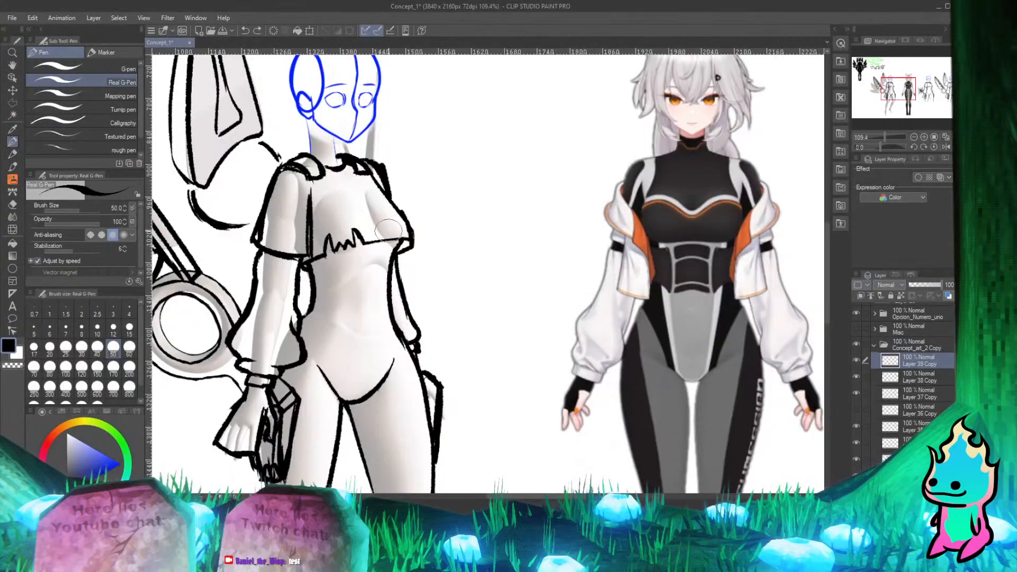
Step: Duplicate the shaded pose reference and place the copy behind the rightmost line-art concept
scroll(388, 229, "down", 5)
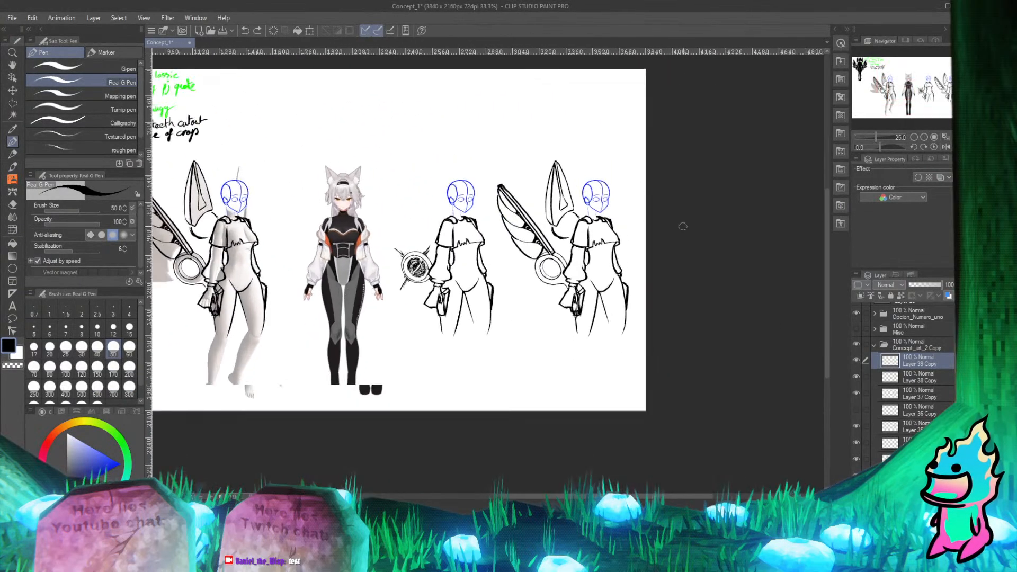
scroll(678, 234, "up", 3)
scroll(599, 271, "down", 6)
scroll(586, 273, "up", 1)
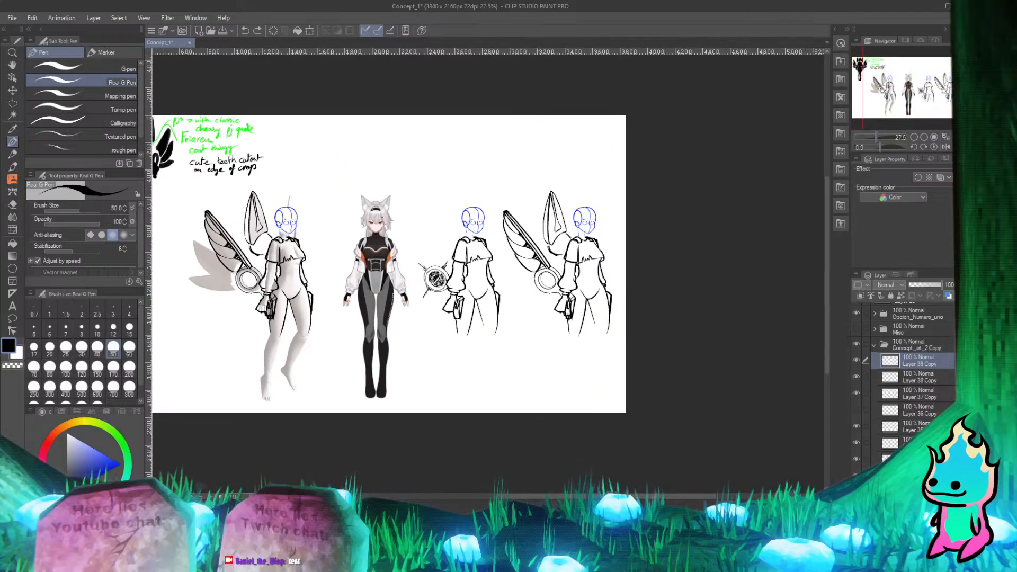
scroll(901, 403, "down", 3)
left_click(896, 452)
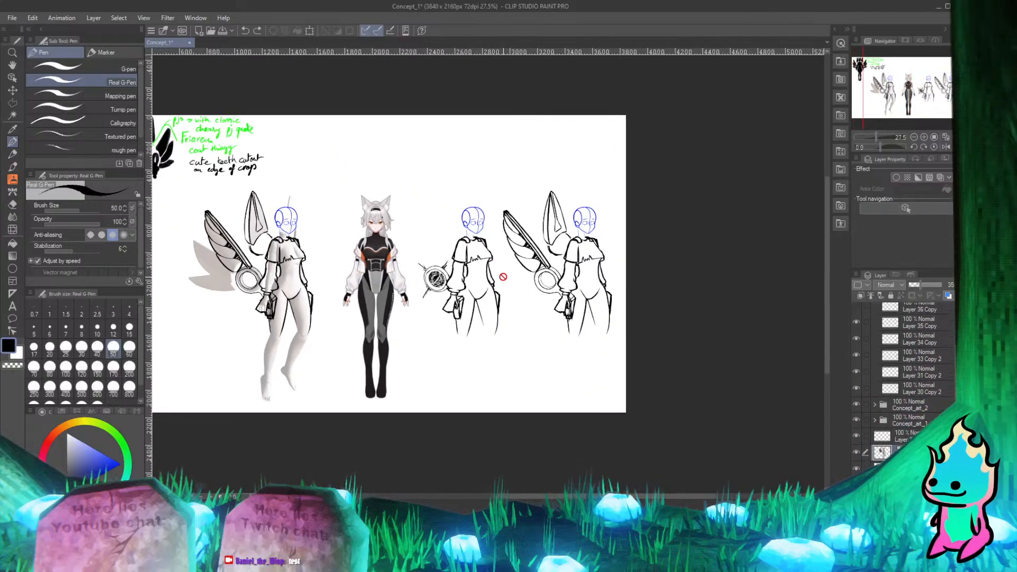
left_click(12, 90)
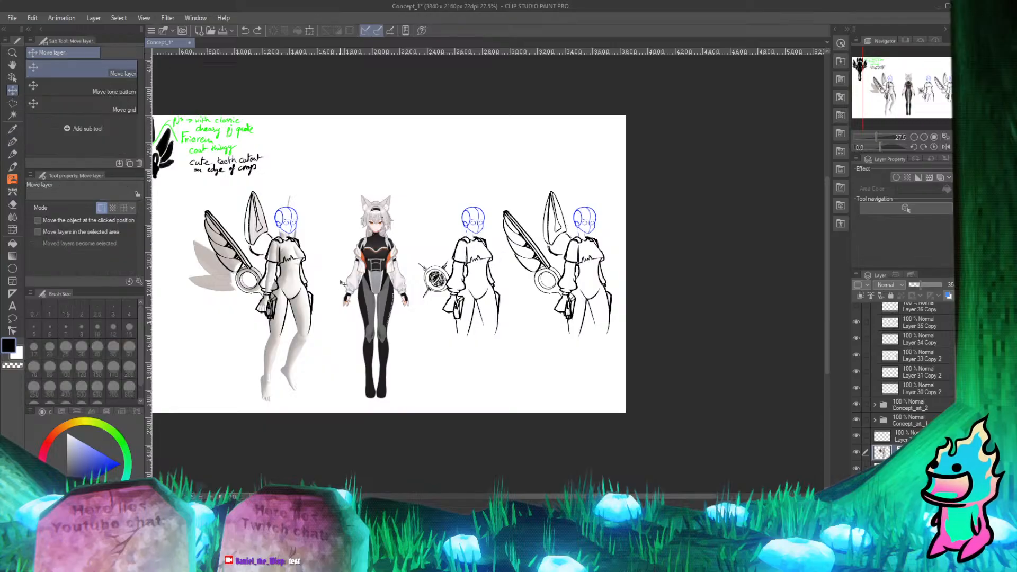
mouse_move(302, 295)
left_mouse_down()
mouse_move(551, 300)
mouse_move(584, 312)
left_mouse_up()
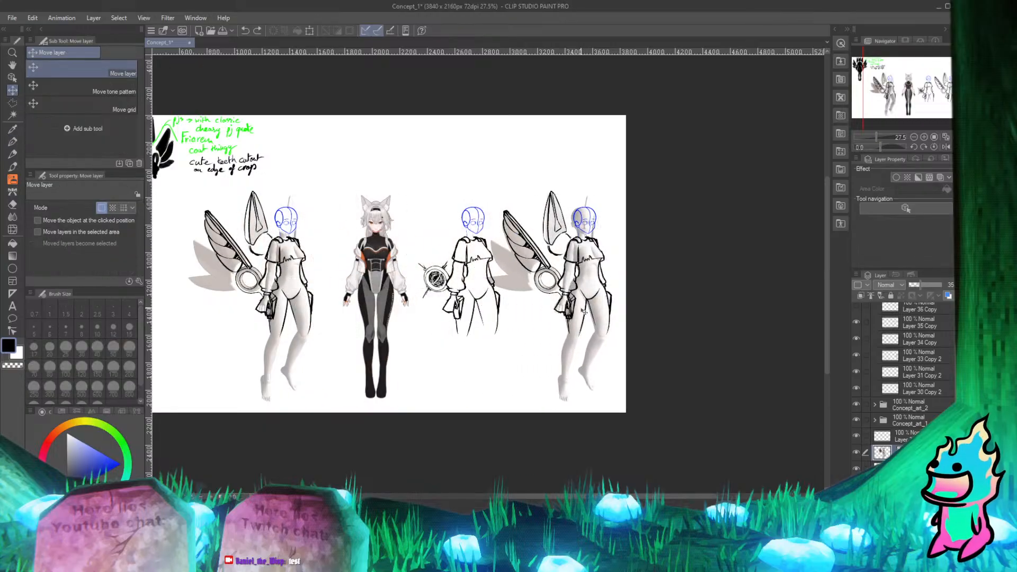
Step: Fine-tune the pose reference copy's position so the body lines up with the rightmost concept's line art
scroll(592, 266, "up", 4)
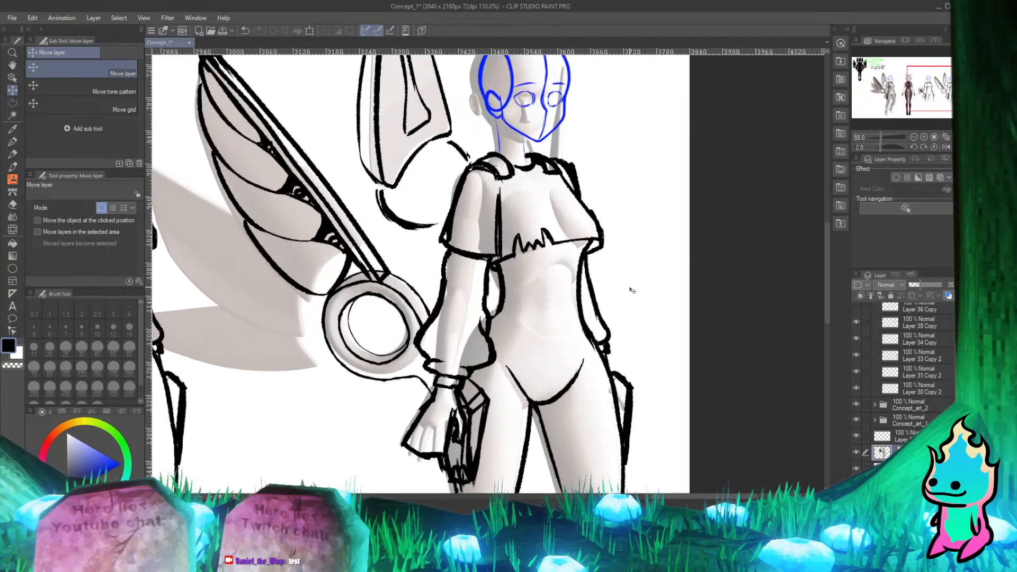
scroll(554, 315, "up", 3)
left_click_drag(538, 328, 549, 328)
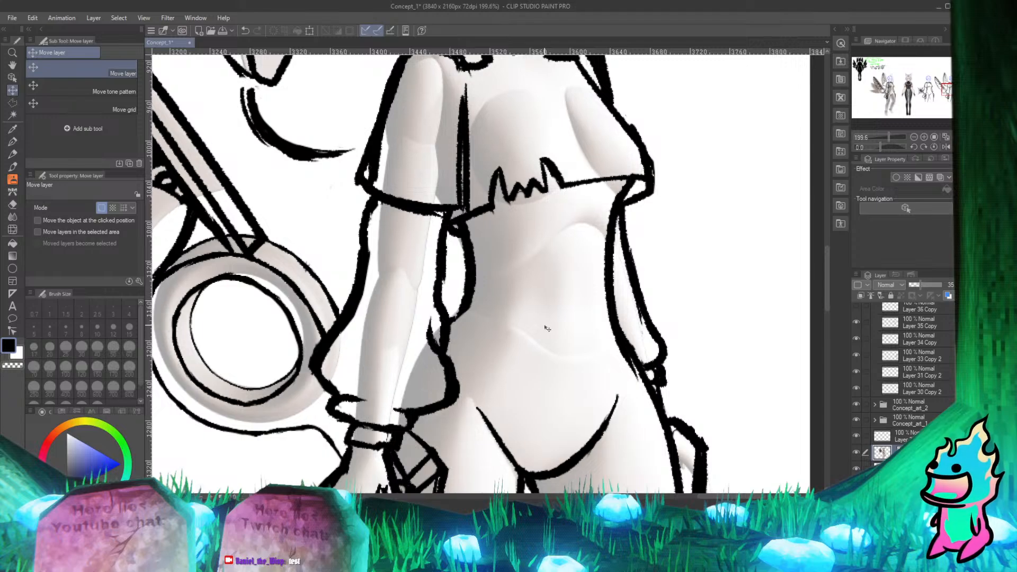
left_click_drag(548, 328, 545, 329)
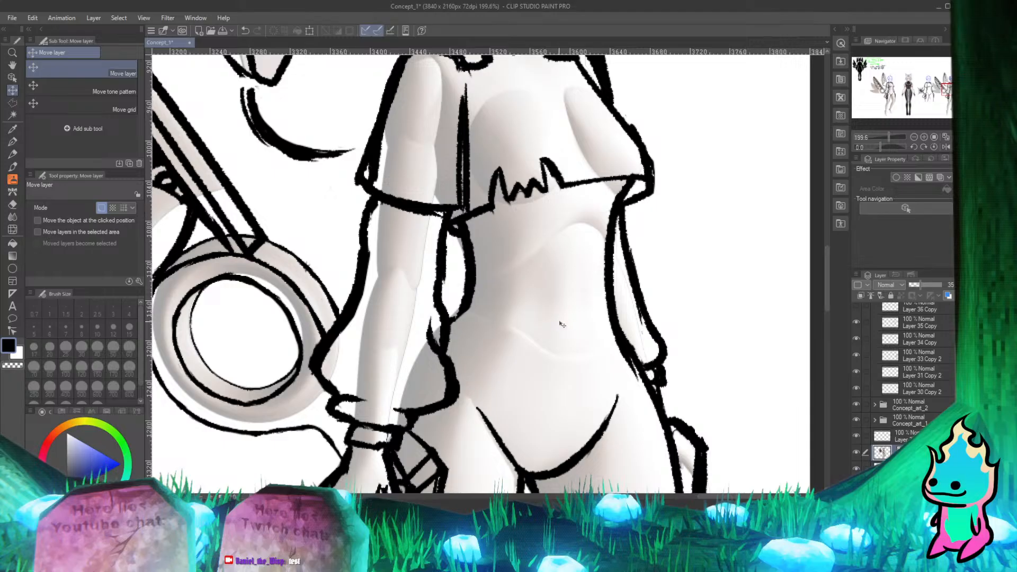
scroll(434, 280, "down", 8)
scroll(499, 162, "up", 7)
scroll(424, 231, "down", 6)
scroll(432, 272, "up", 5)
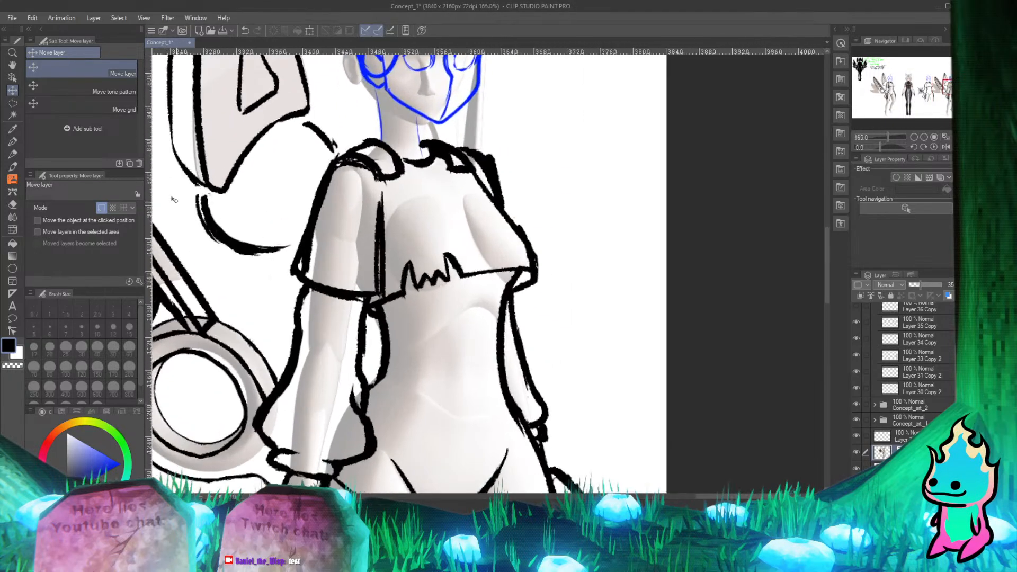
Step: Move the pose reference copy into the Concept_art_2 Copy folder and rename the folder Concept_art_3
left_click(16, 144)
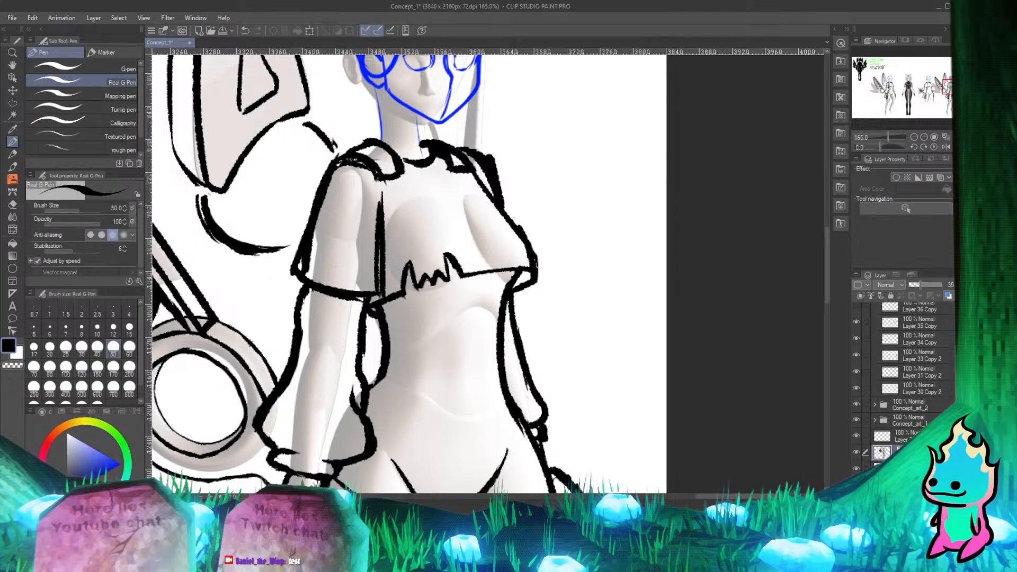
left_click_drag(927, 452, 927, 370)
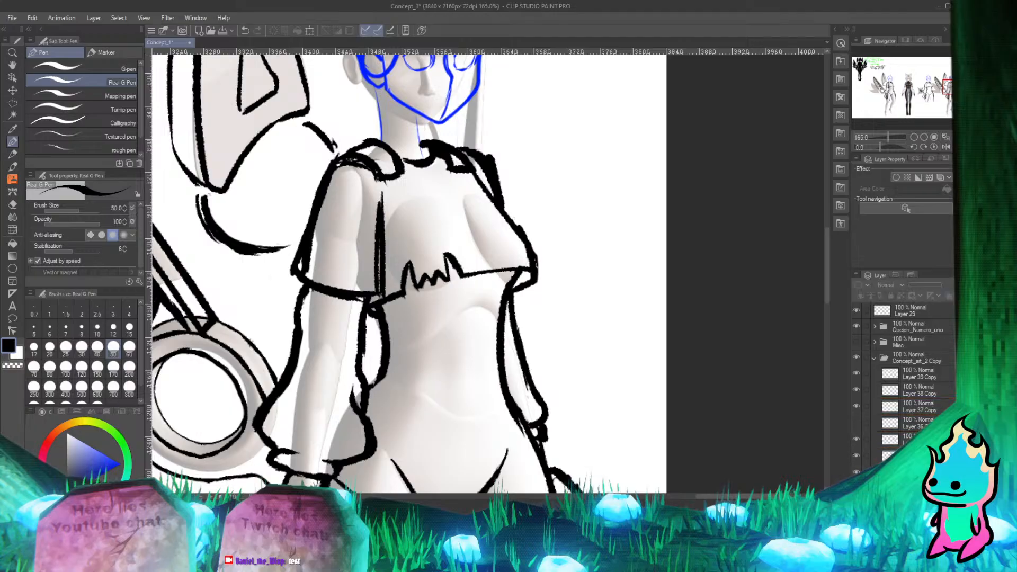
left_click(923, 363)
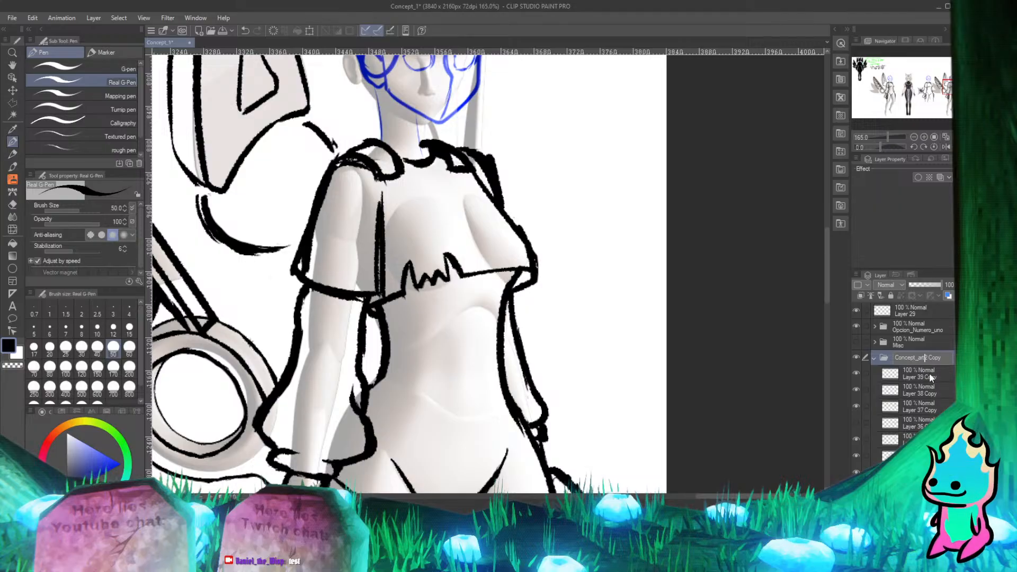
key("BackSpace")
key("BackSpace")
key("BackSpace")
key("BackSpace")
key("BackSpace")
key("BackSpace")
key("Left")
type("_")
key("Return")
Step: Move the pose reference layer below all line-art layers at the bottom of the Concept_art_3 folder
scroll(884, 412, "down", 2)
scroll(884, 409, "down", 1)
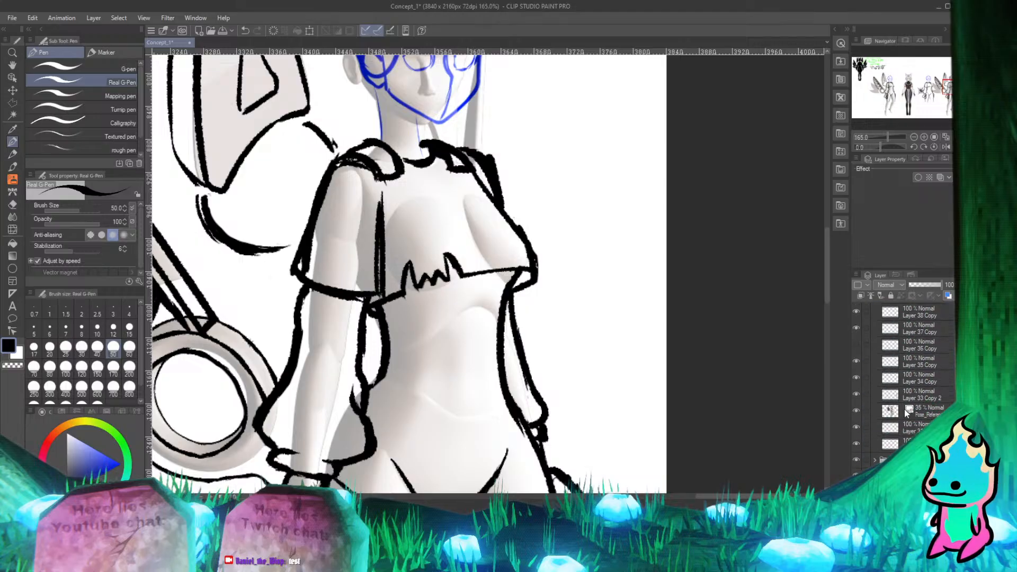
left_click(911, 411)
left_click_drag(921, 410, 921, 452)
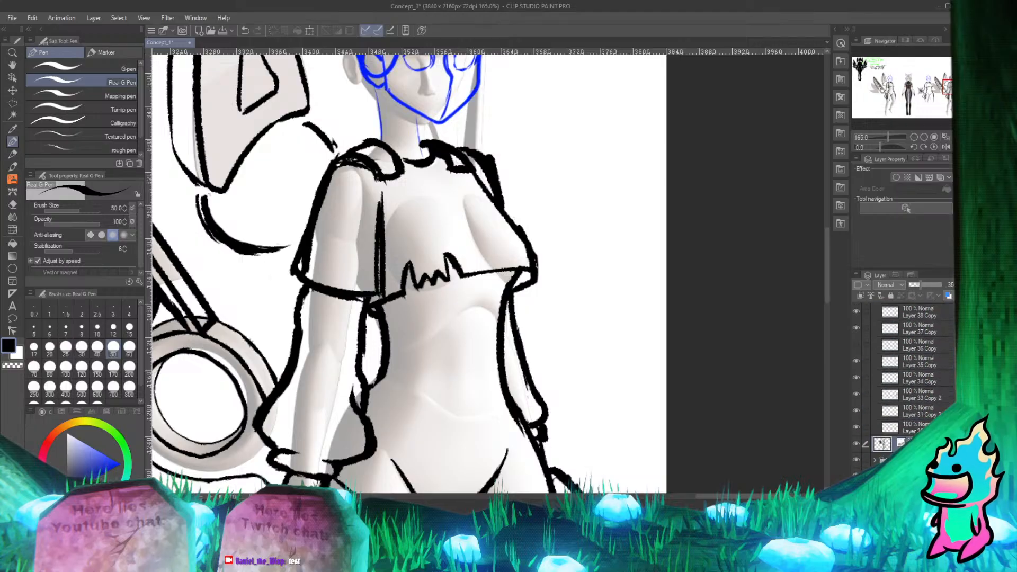
scroll(488, 231, "down", 4)
scroll(504, 208, "up", 4)
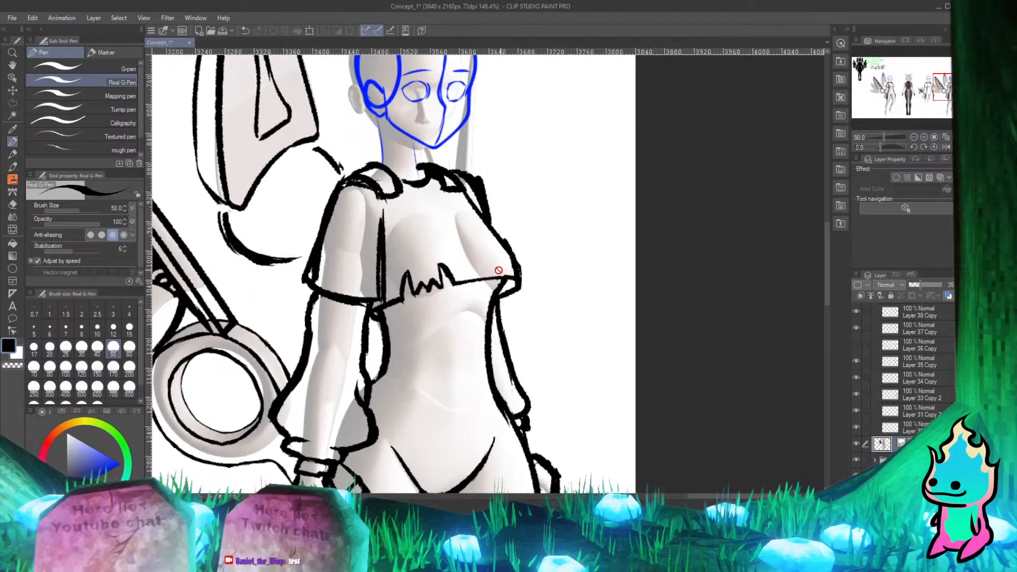
scroll(926, 397, "up", 3)
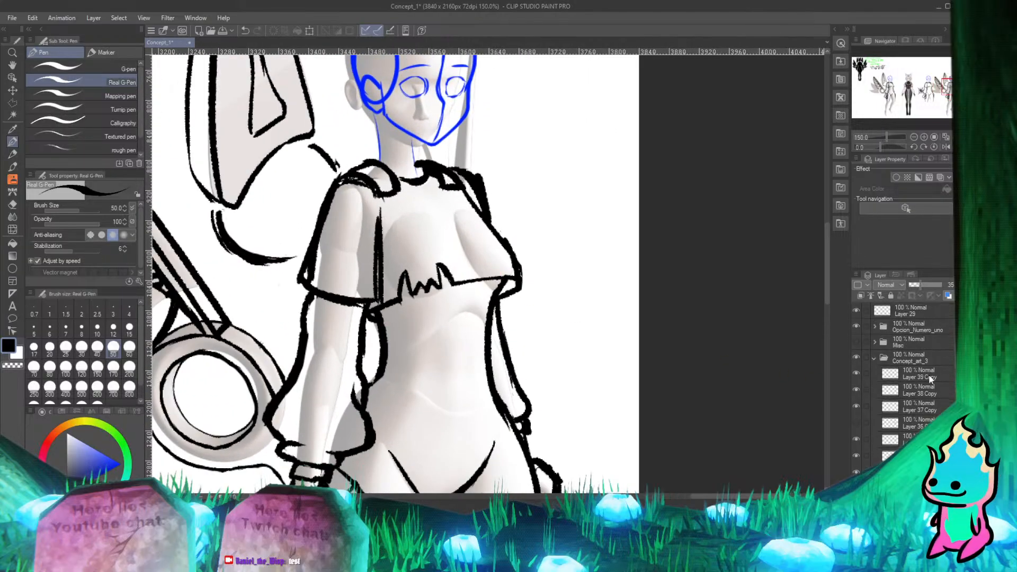
Step: Activate Layer 39 Copy in Concept_art_3 and draw the upper edge of an underbust strap just beneath the crop top's hem
left_click(927, 378)
left_click(857, 373)
scroll(460, 185, "down", 3)
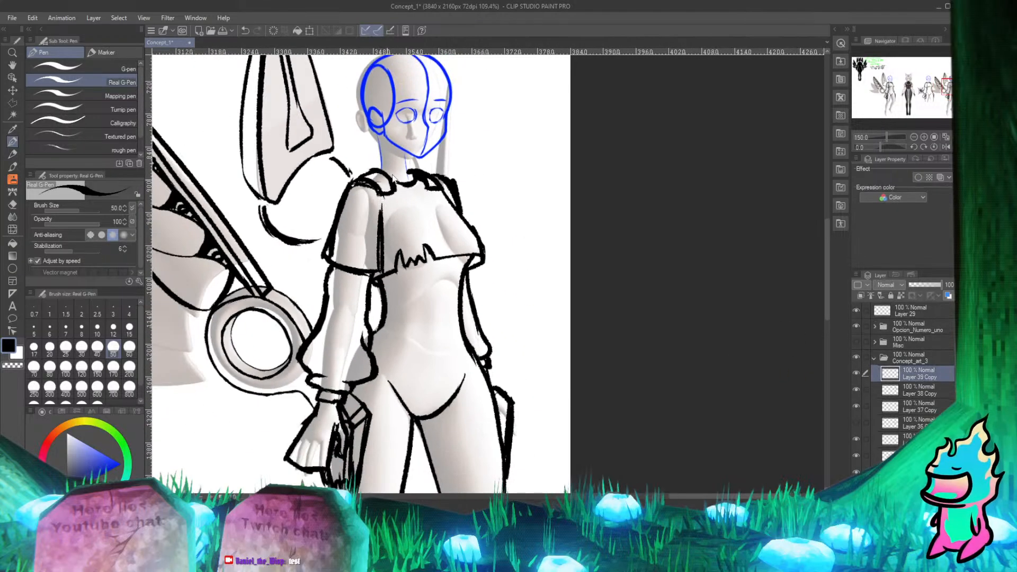
scroll(447, 172, "up", 5)
scroll(328, 185, "down", 1)
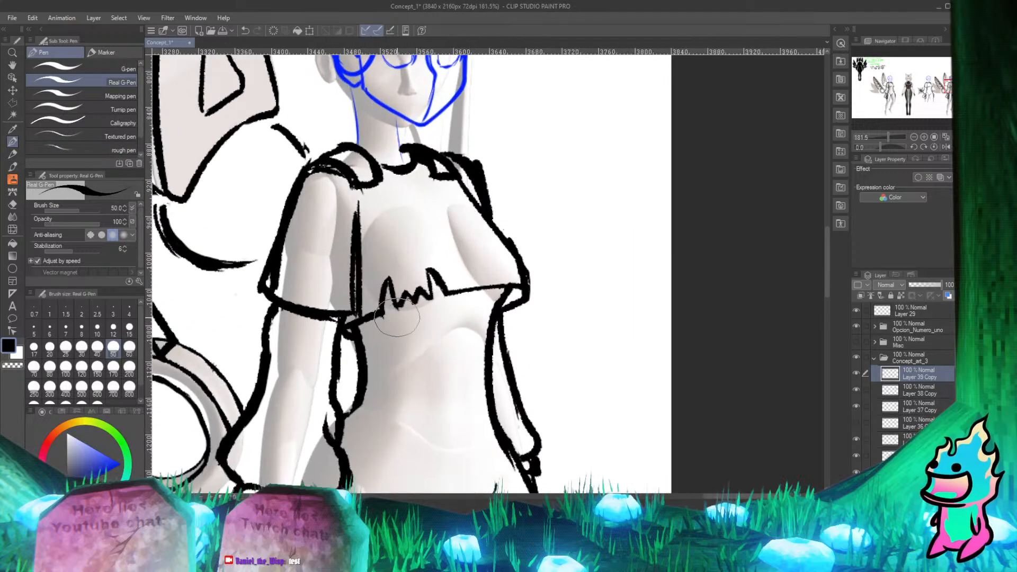
left_click_drag(394, 317, 473, 299)
key("ctrl+z")
left_click_drag(380, 326, 475, 317)
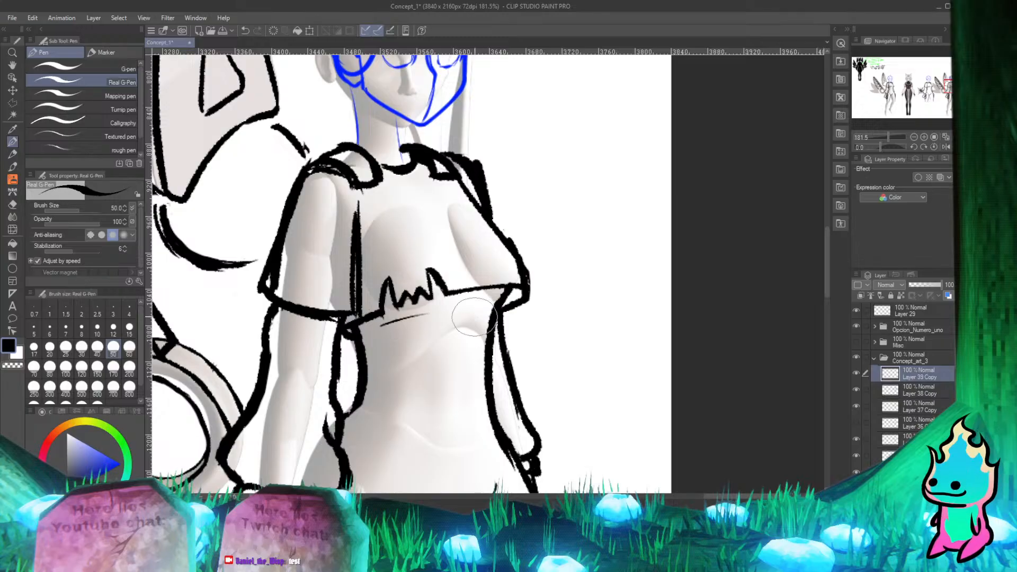
left_click_drag(378, 322, 500, 305)
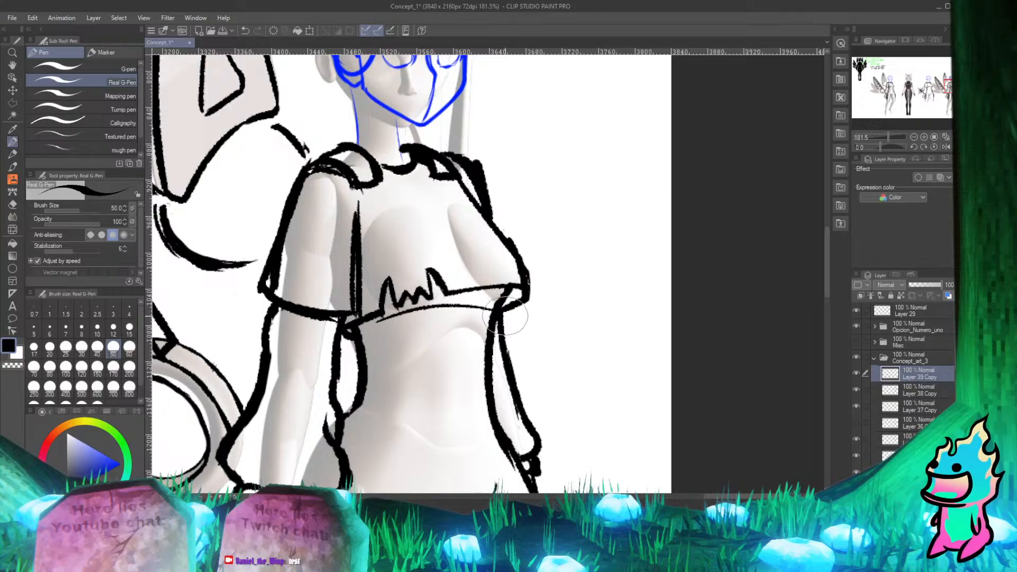
key("ctrl+z")
mouse_move(375, 324)
left_mouse_down()
mouse_move(408, 312)
mouse_move(501, 303)
left_mouse_up()
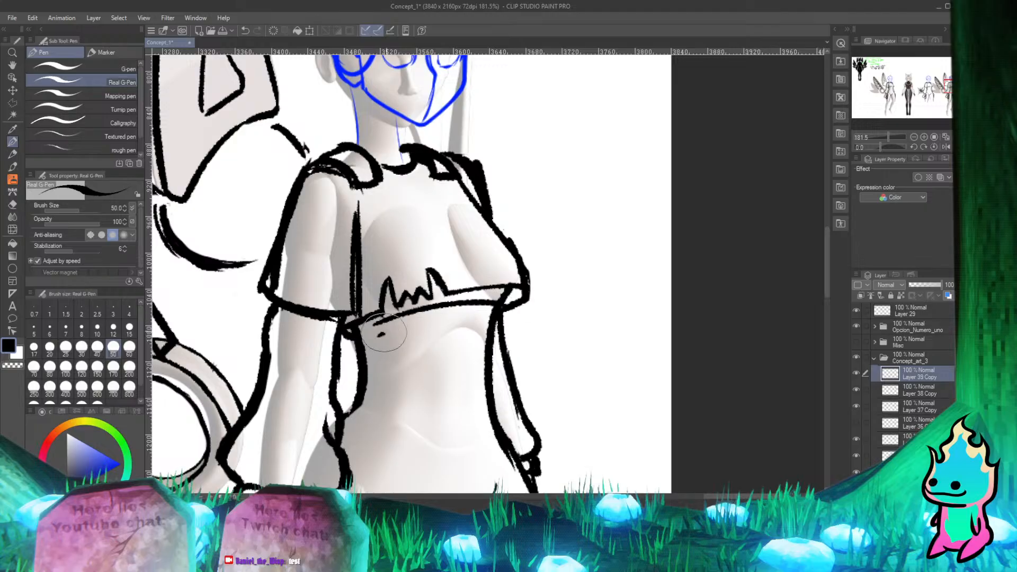
Step: Draw the underbust strap's lower edge and add an outlined rectangular buckle on the strap
left_click_drag(385, 333, 500, 315)
key("ctrl+z")
left_click_drag(385, 332, 500, 316)
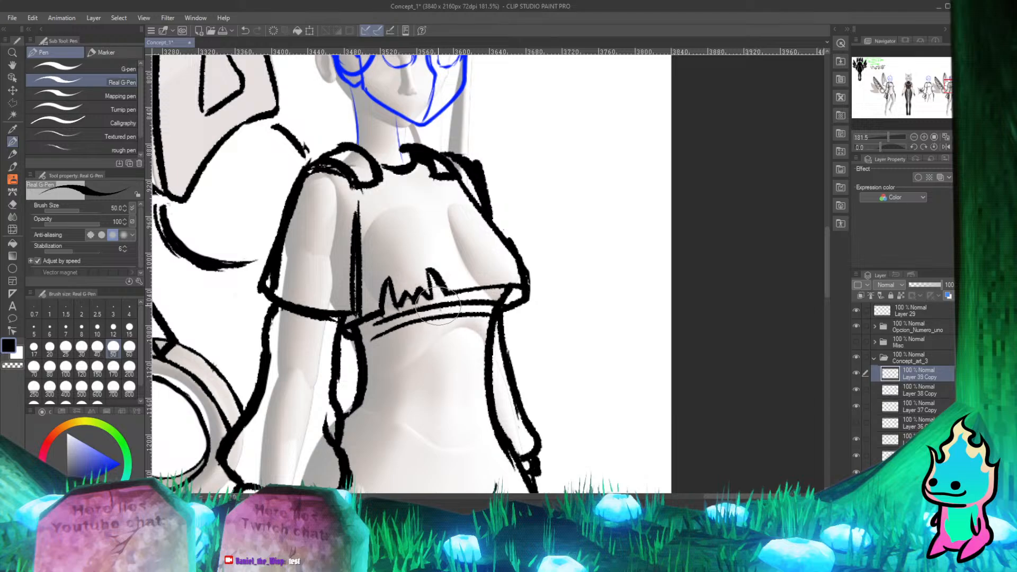
left_click_drag(443, 310, 459, 304)
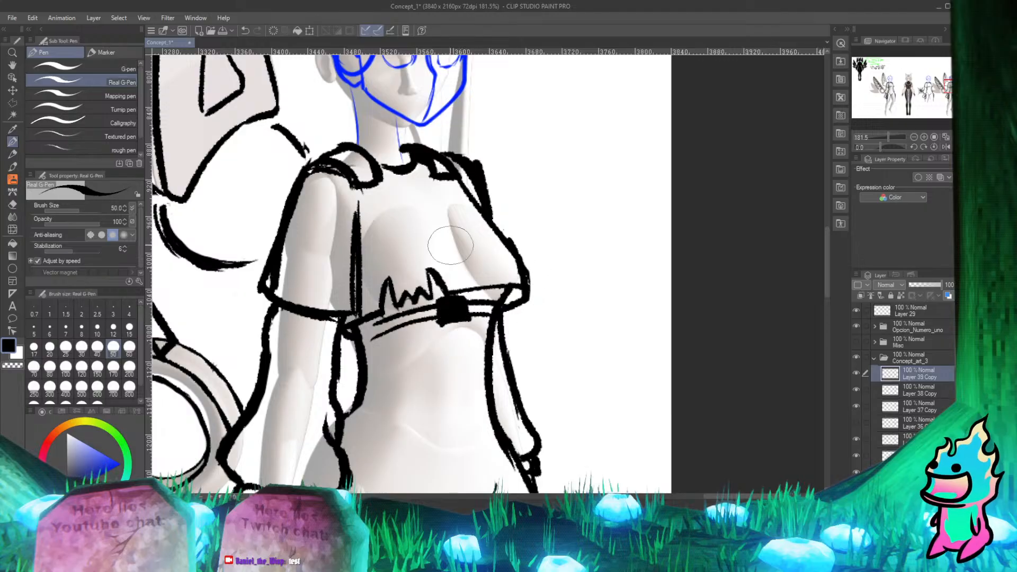
key("ctrl+z")
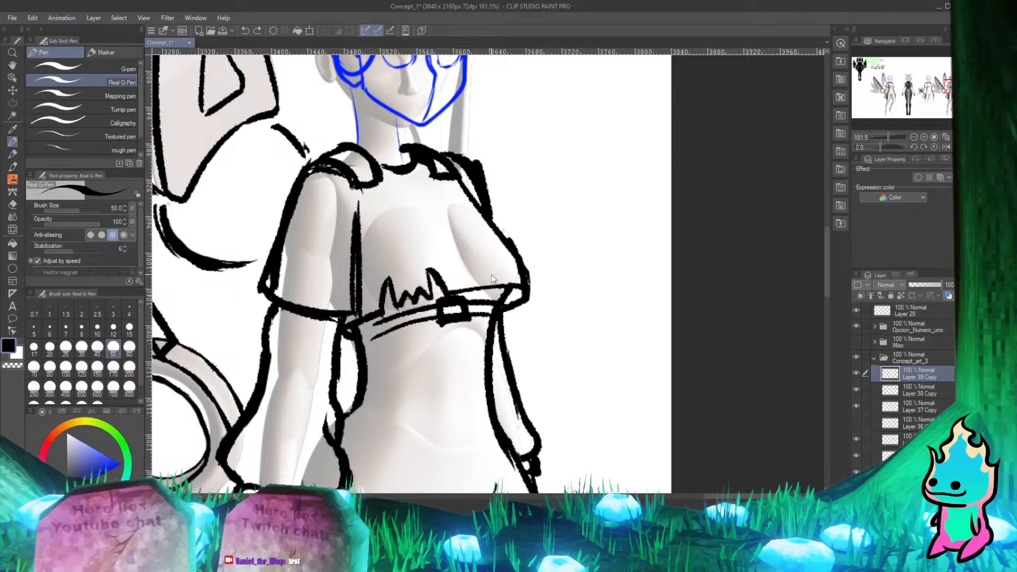
left_click_drag(356, 188, 361, 223)
Step: Switch to the reference board and examine the outfit images for strap, harness and buckle designs, returning to the Concept_1 drawing
key("alt+Tab")
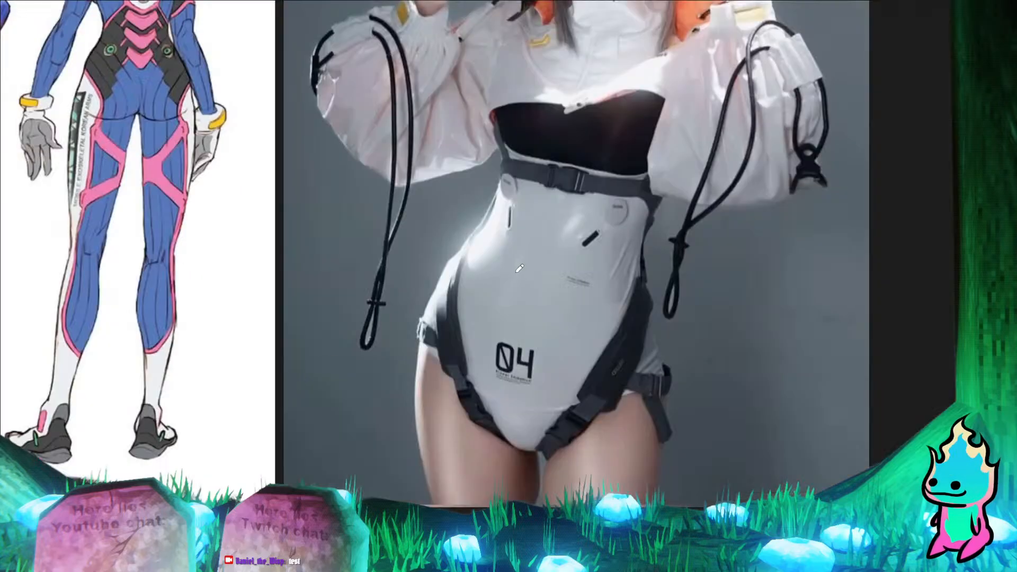
scroll(560, 259, "down", 8)
scroll(130, 332, "up", 1)
scroll(469, 230, "down", 7)
scroll(276, 355, "up", 6)
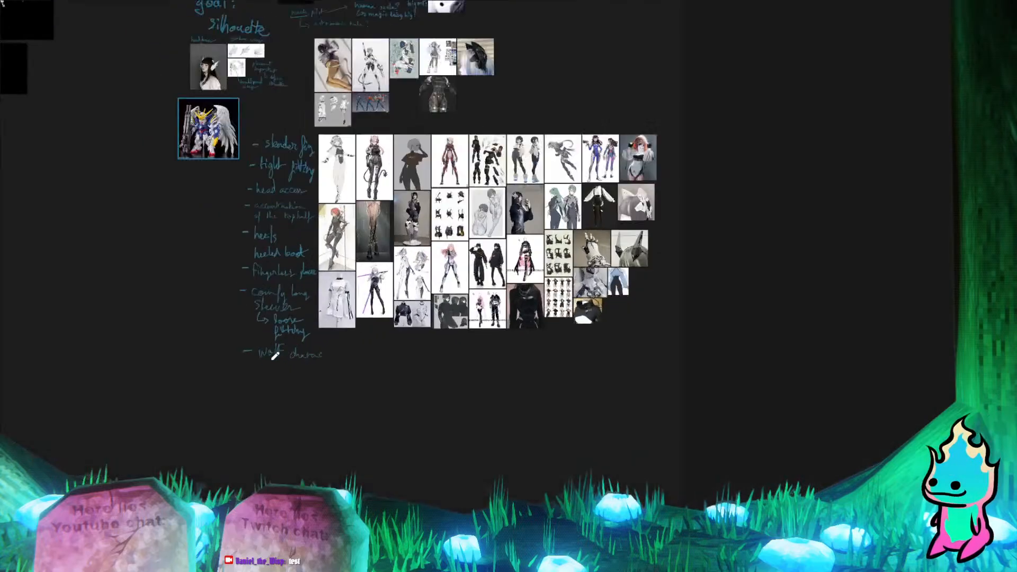
scroll(533, 145, "up", 6)
scroll(533, 144, "down", 4)
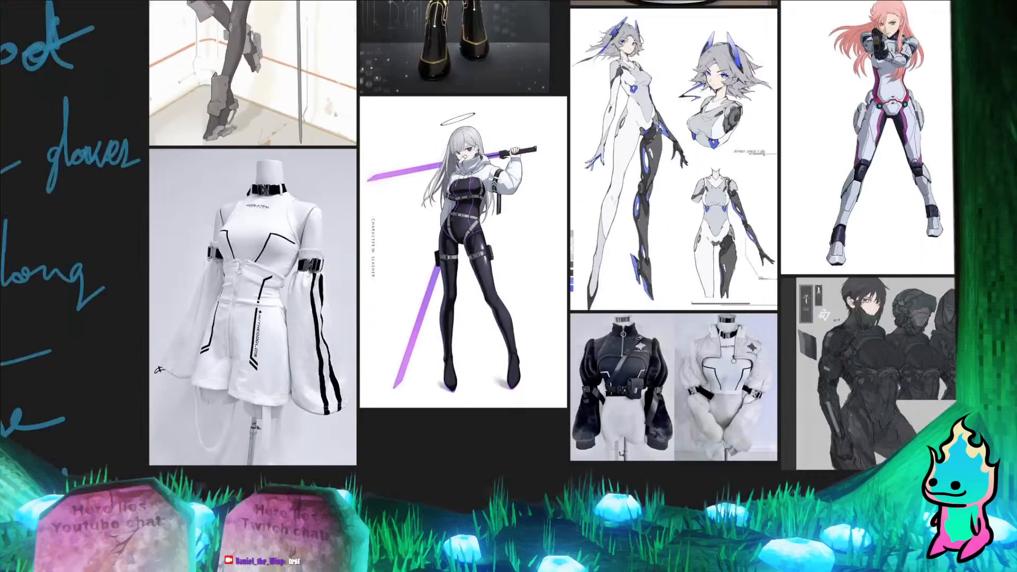
scroll(533, 144, "up", 4)
scroll(533, 144, "down", 5)
scroll(424, 63, "up", 3)
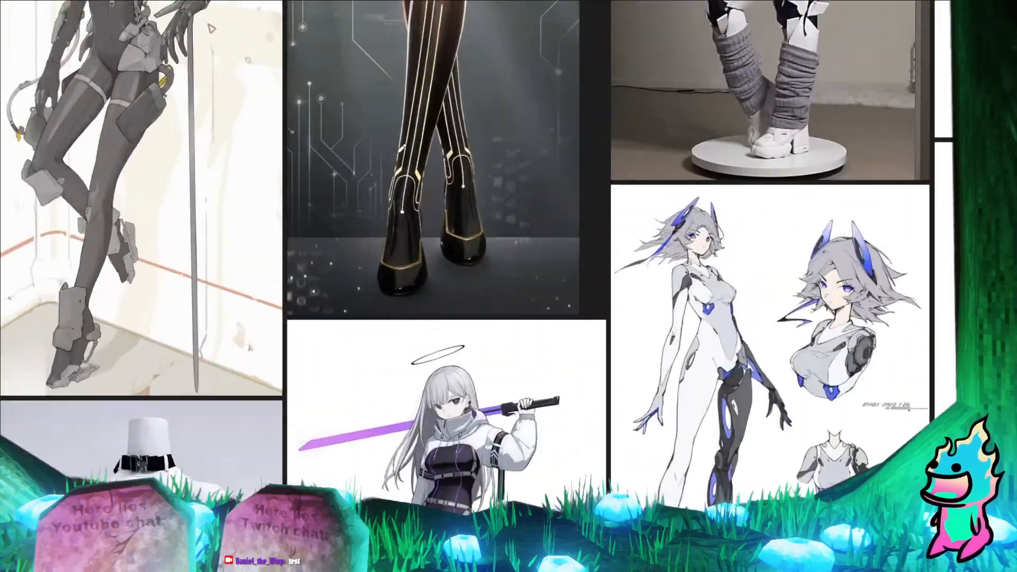
scroll(366, 332, "down", 1)
scroll(366, 332, "down", 3)
scroll(533, 133, "up", 7)
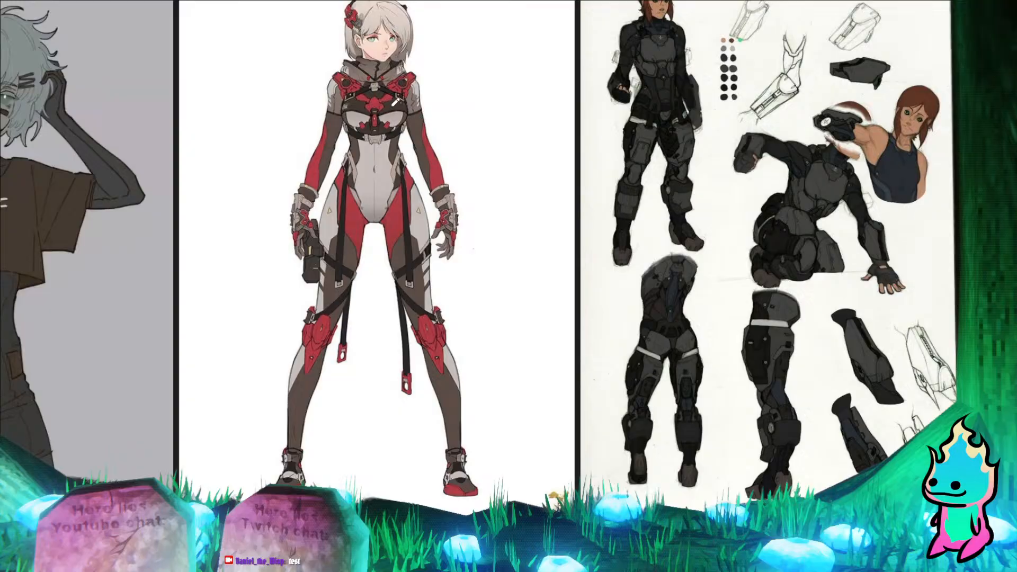
scroll(395, 102, "down", 5)
scroll(333, 138, "up", 3)
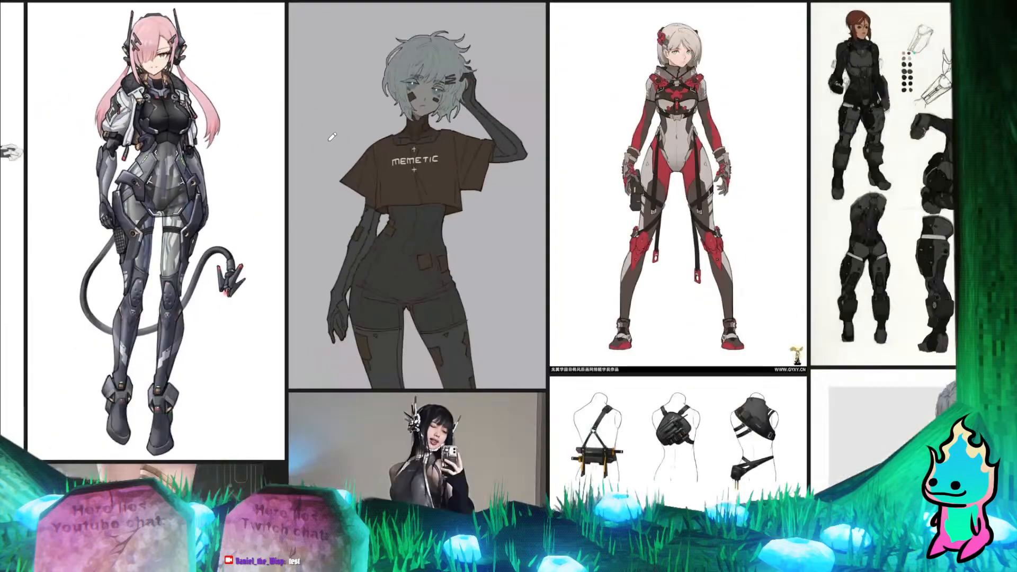
scroll(333, 137, "down", 2)
scroll(183, 129, "down", 4)
scroll(498, 424, "up", 4)
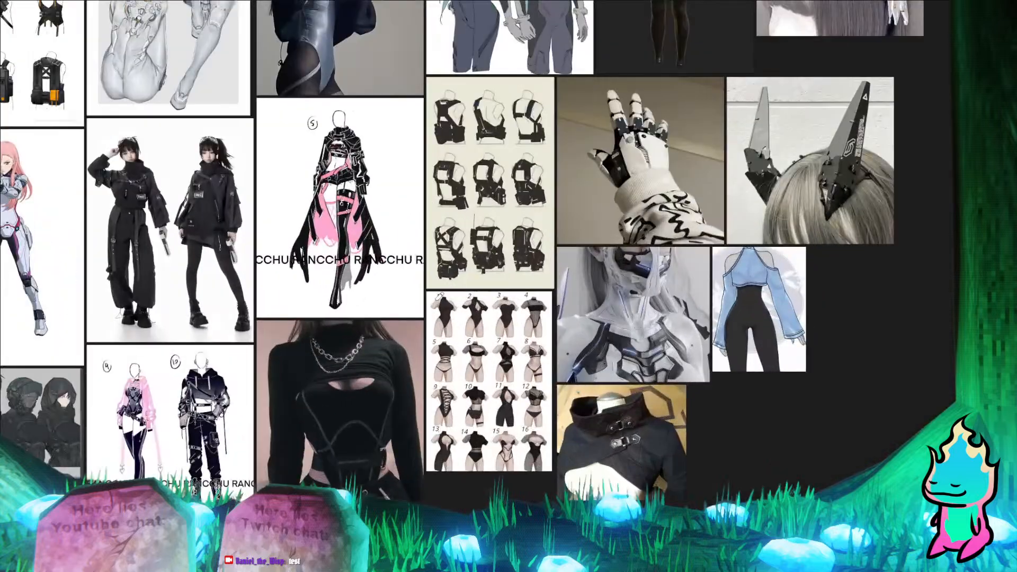
scroll(516, 201, "up", 3)
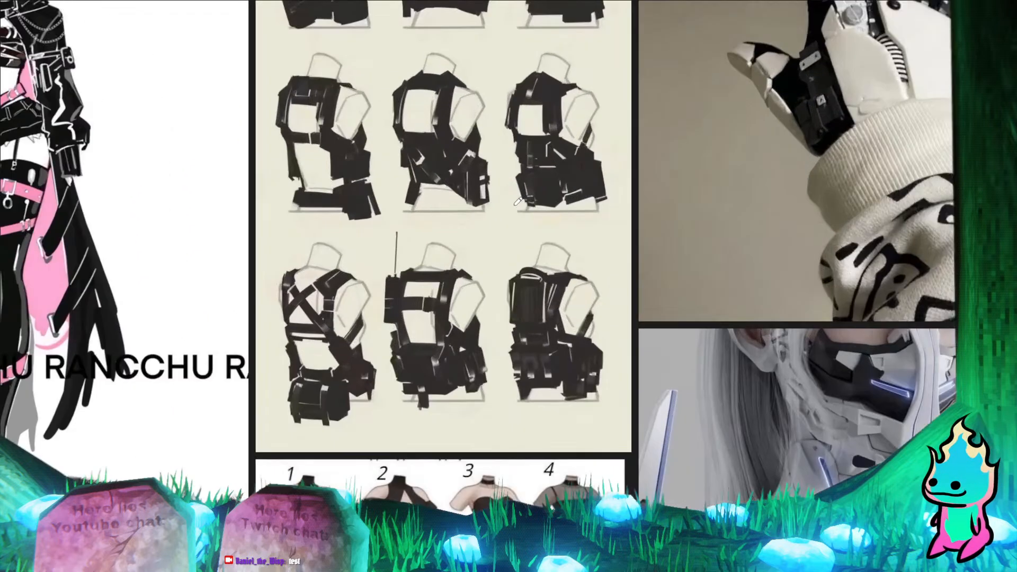
scroll(512, 228, "down", 5)
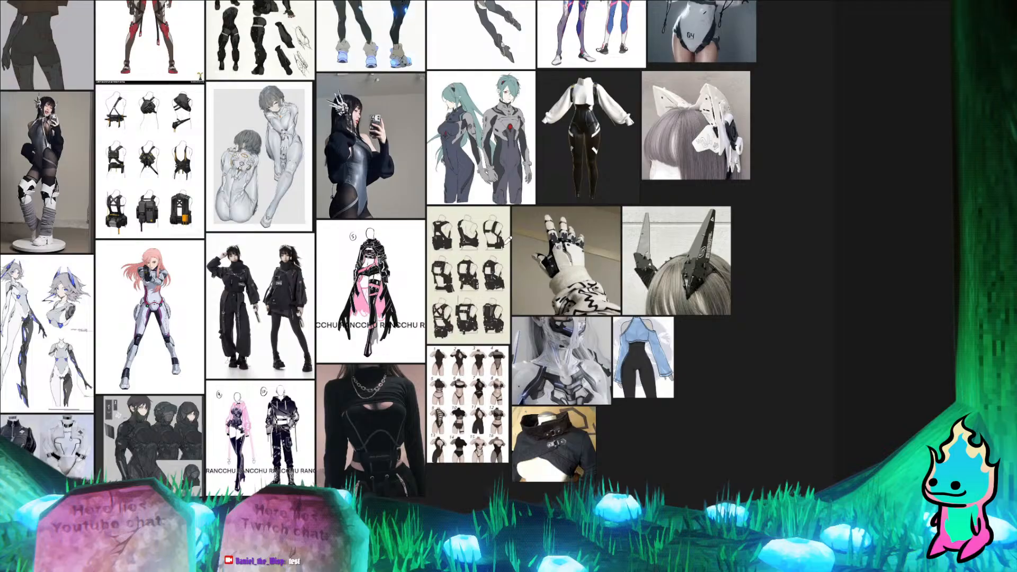
left_click(233, 529)
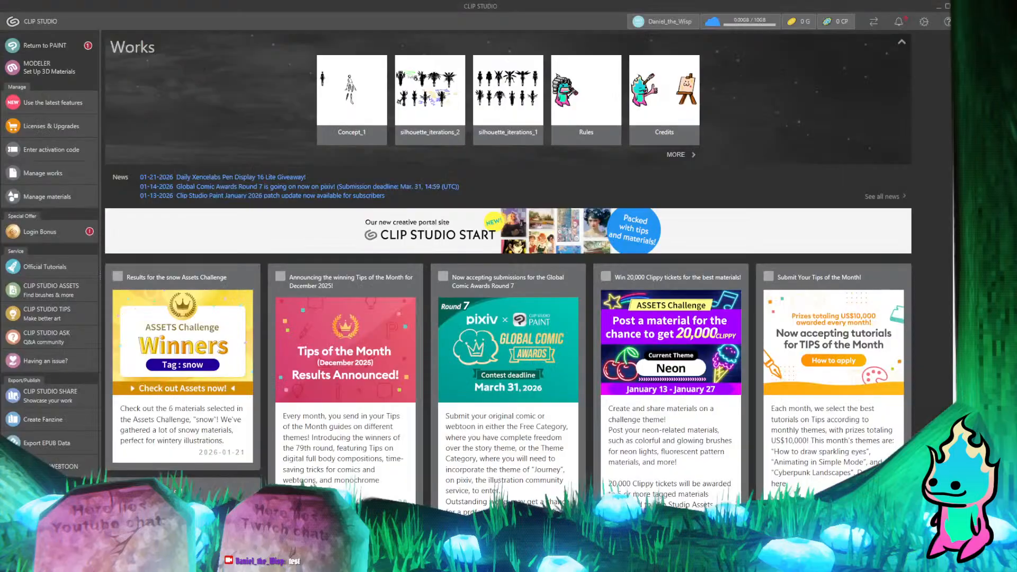
left_click(218, 529)
Step: Draw two parallel lines across the upper chest to form a horizontal harness strap below the neckline
scroll(397, 221, "up", 2)
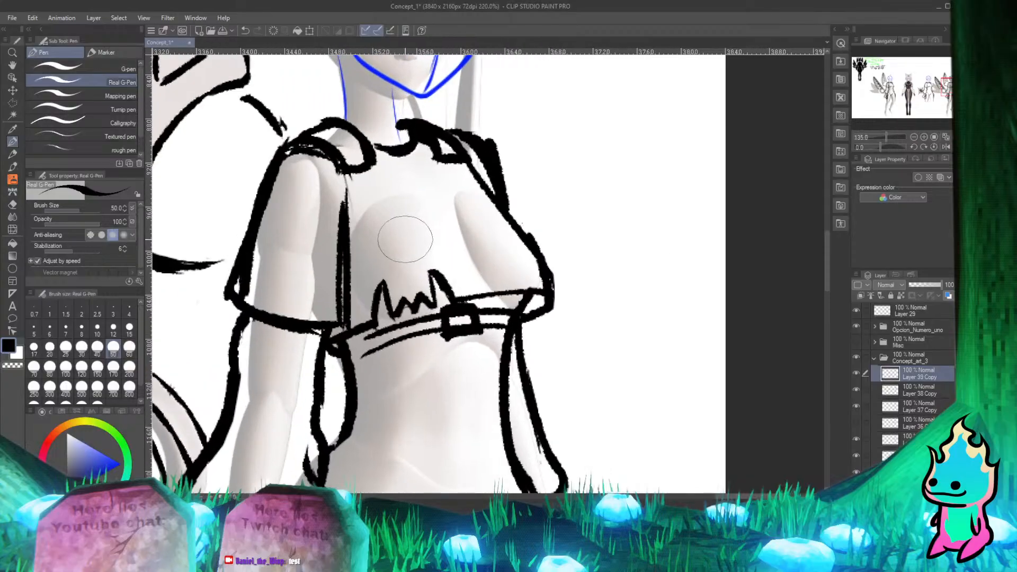
scroll(398, 227, "down", 1)
scroll(394, 226, "up", 1)
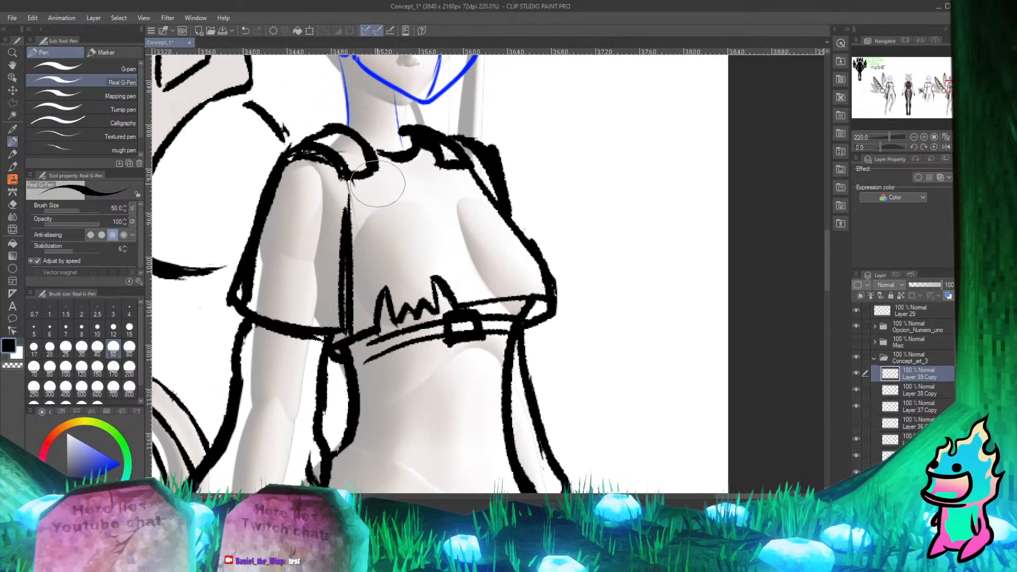
left_click_drag(356, 194, 471, 177)
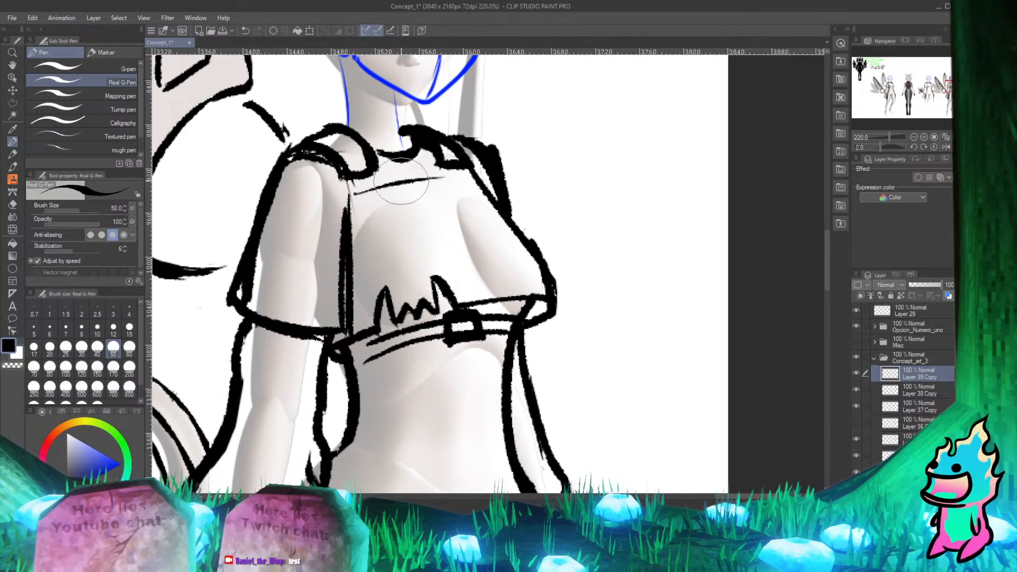
key("ctrl+z")
left_click_drag(356, 176, 472, 165)
left_click_drag(354, 198, 475, 179)
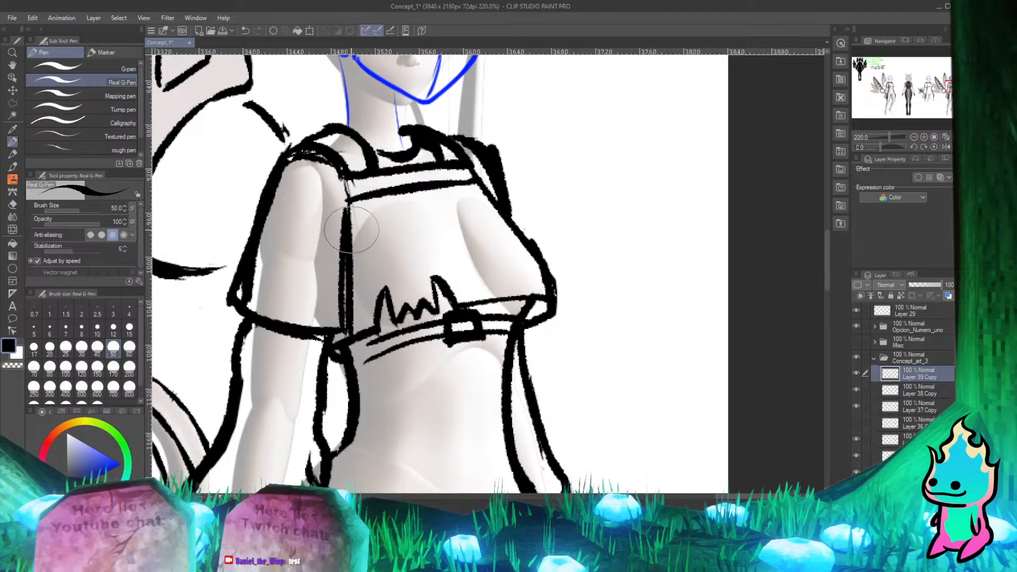
left_click_drag(350, 199, 358, 360)
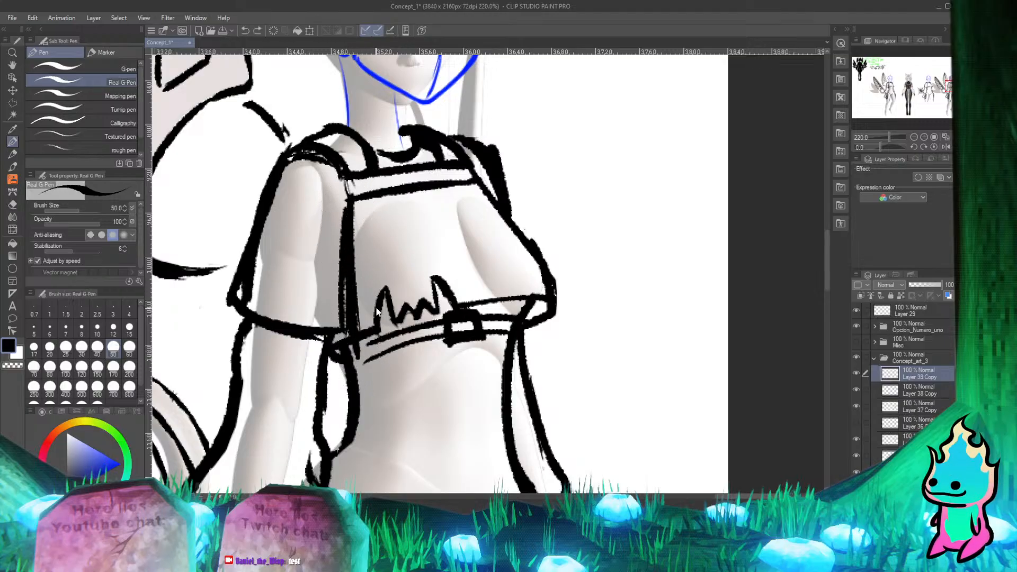
key("ctrl+z")
mouse_move(354, 200)
left_mouse_down()
mouse_move(354, 282)
mouse_move(371, 347)
left_mouse_up()
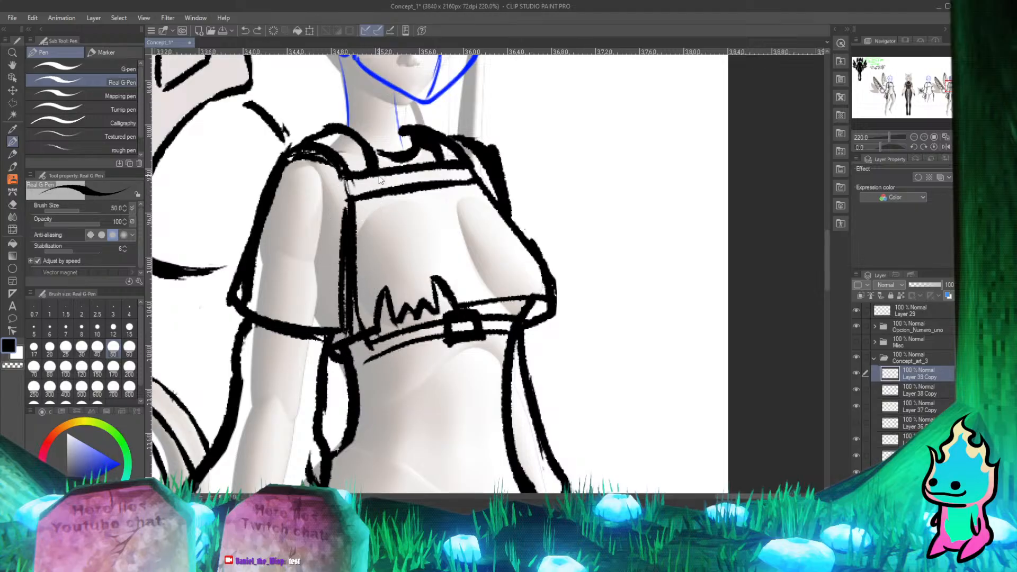
mouse_move(356, 197)
left_mouse_down()
mouse_move(363, 297)
mouse_move(371, 344)
left_mouse_up()
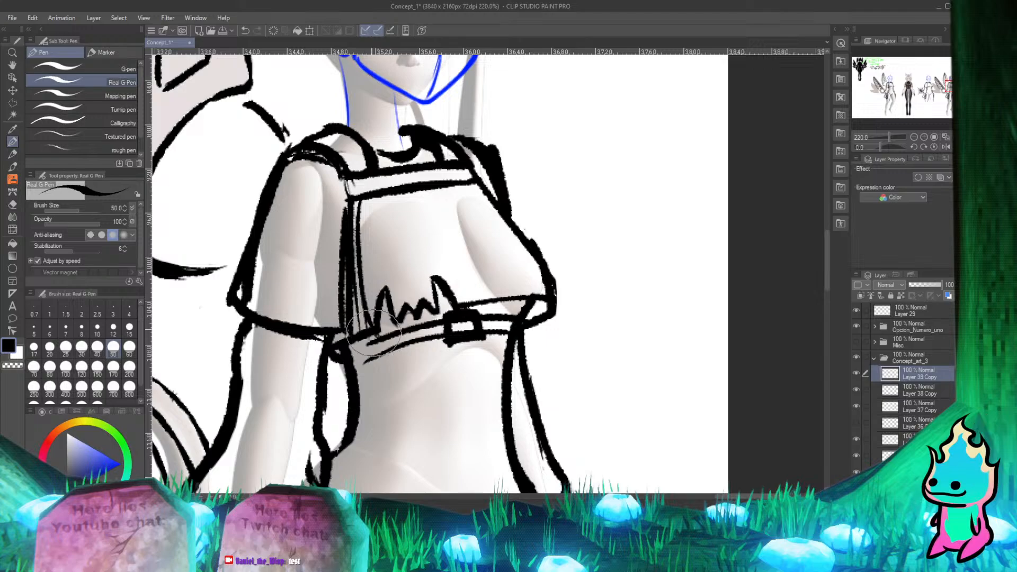
key("ctrl+z")
key("ctrl+z")
key("ctrl+z")
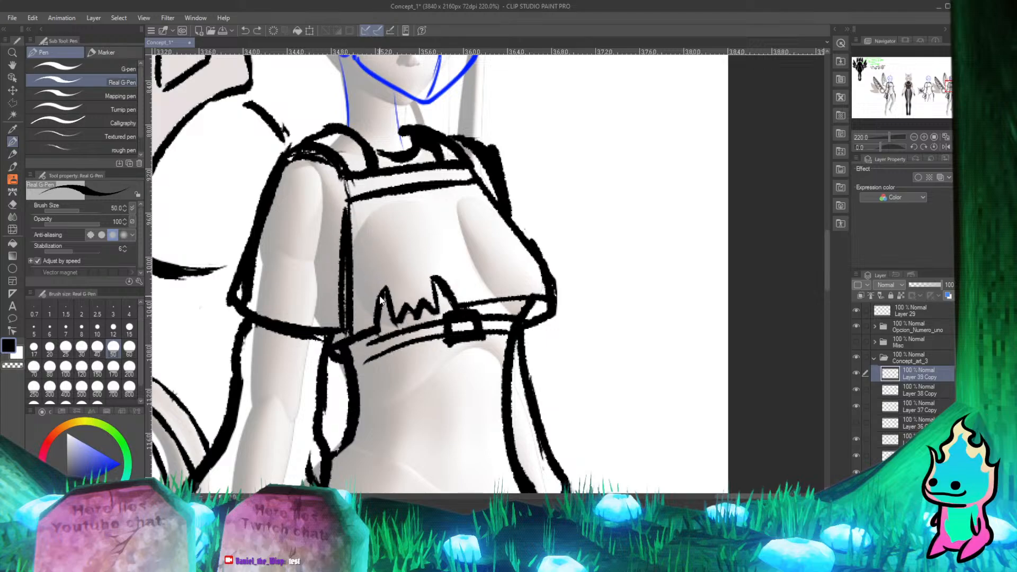
left_click_drag(358, 200, 380, 337)
key("ctrl+z")
Step: Draw a vertical side strap linking the chest strap to the underbust strap, with a small connector at its lower end
left_click_drag(350, 178, 362, 315)
left_click_drag(357, 203, 369, 332)
key("ctrl+z")
left_click_drag(354, 204, 361, 339)
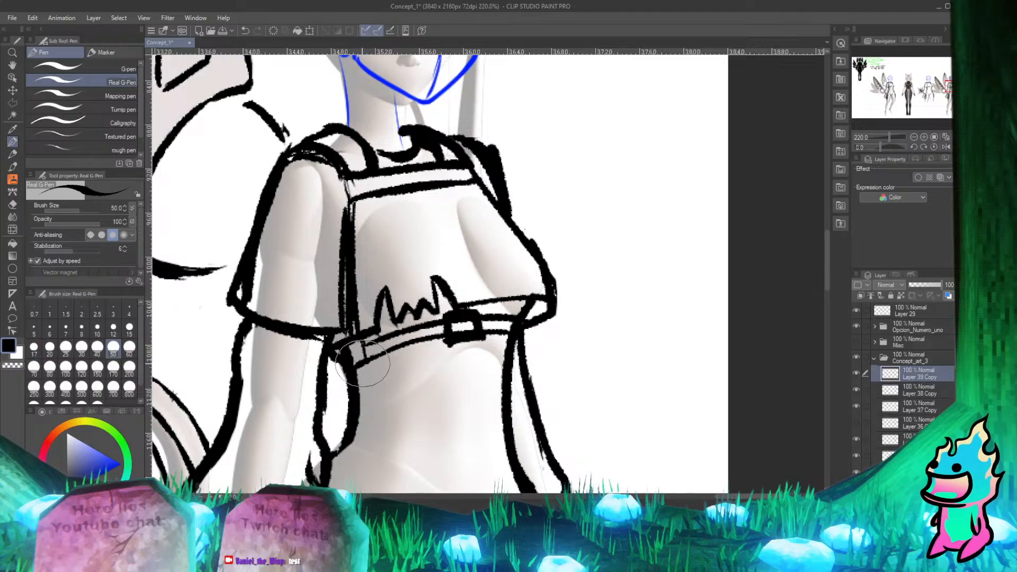
left_click_drag(363, 364, 364, 353)
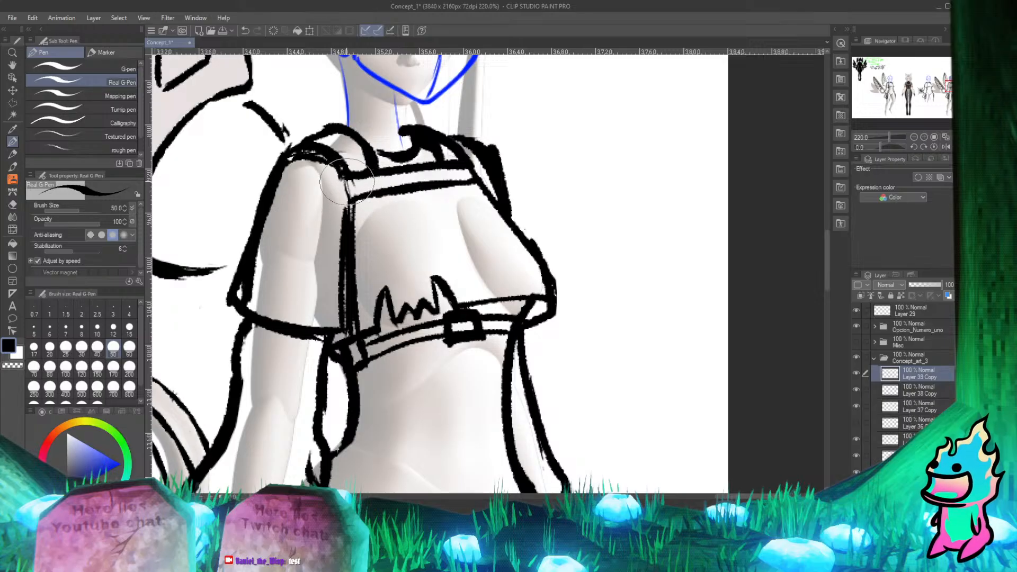
Step: Add short strap strokes running from the chest strap's corner toward the armpit and thicken the neckline curve
mouse_move(346, 185)
left_mouse_down()
mouse_move(320, 205)
mouse_move(325, 214)
left_mouse_up()
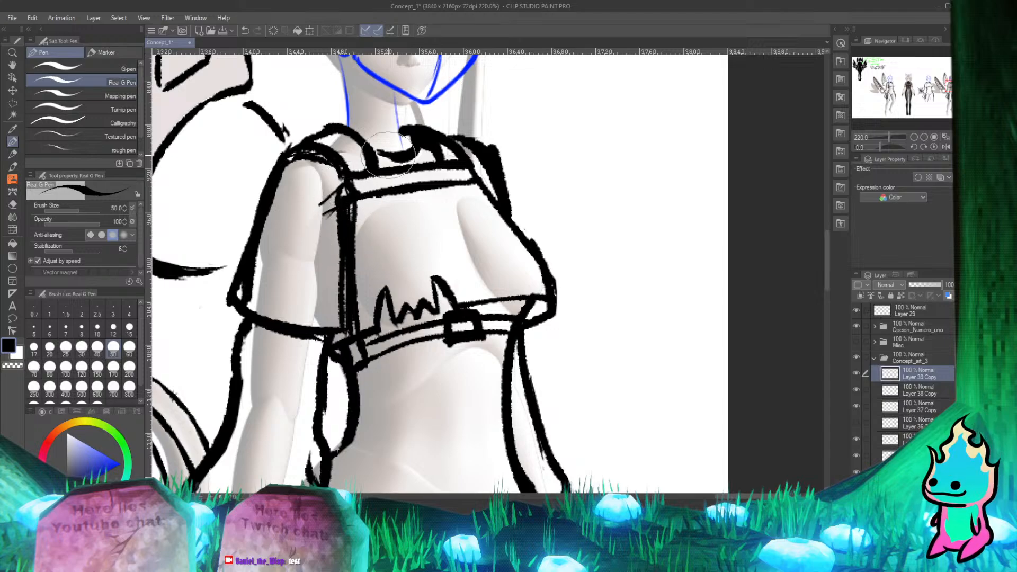
left_click_drag(388, 155, 414, 155)
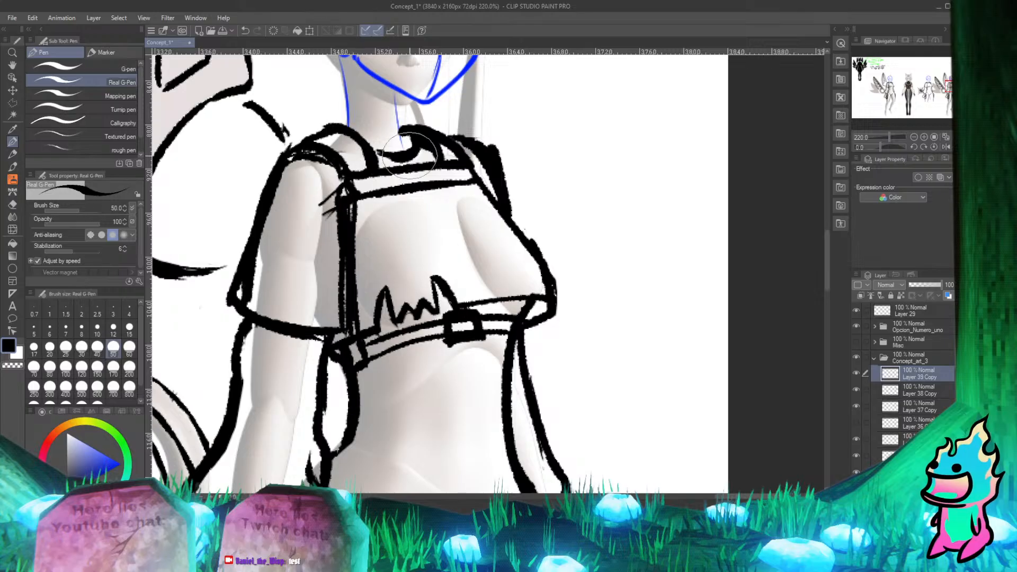
scroll(501, 233, "down", 7)
scroll(454, 250, "up", 6)
scroll(462, 274, "down", 4)
scroll(461, 275, "up", 1)
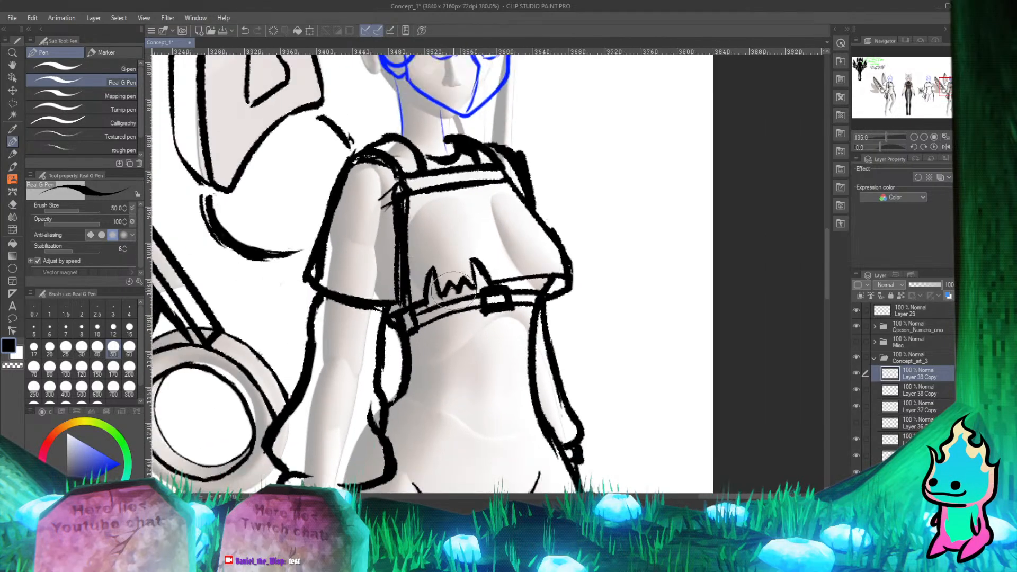
scroll(463, 268, "down", 2)
scroll(466, 262, "up", 2)
scroll(469, 253, "down", 1)
scroll(470, 253, "up", 2)
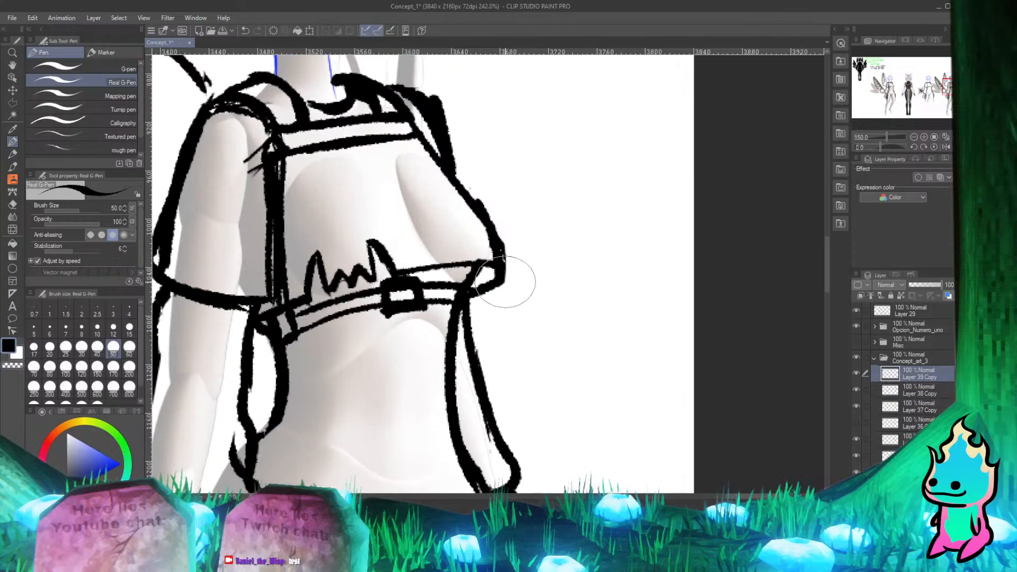
scroll(477, 255, "down", 2)
scroll(461, 243, "up", 2)
scroll(451, 235, "down", 1)
scroll(451, 237, "up", 2)
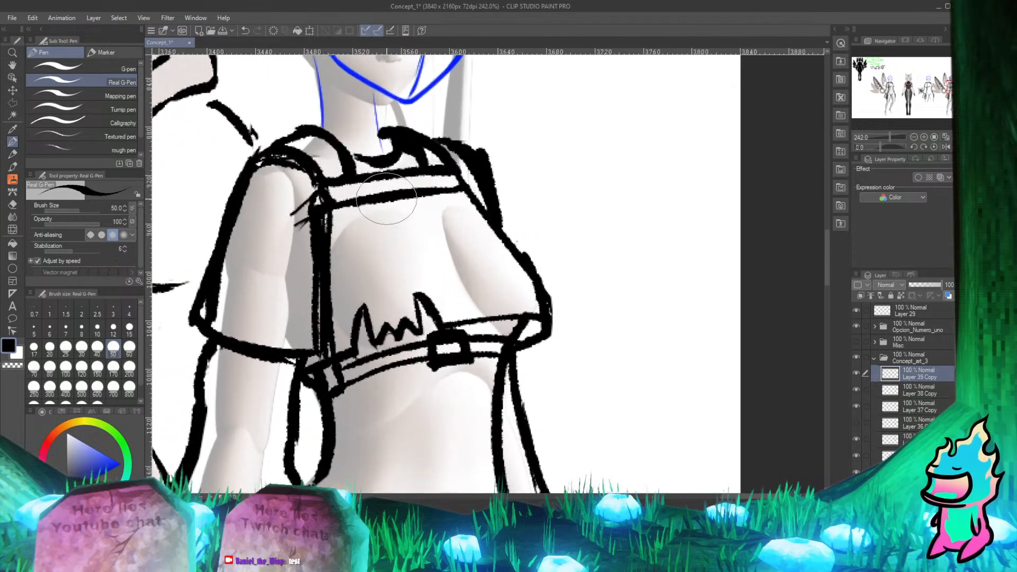
scroll(435, 233, "down", 2)
scroll(418, 228, "up", 2)
scroll(408, 222, "down", 1)
scroll(413, 225, "up", 2)
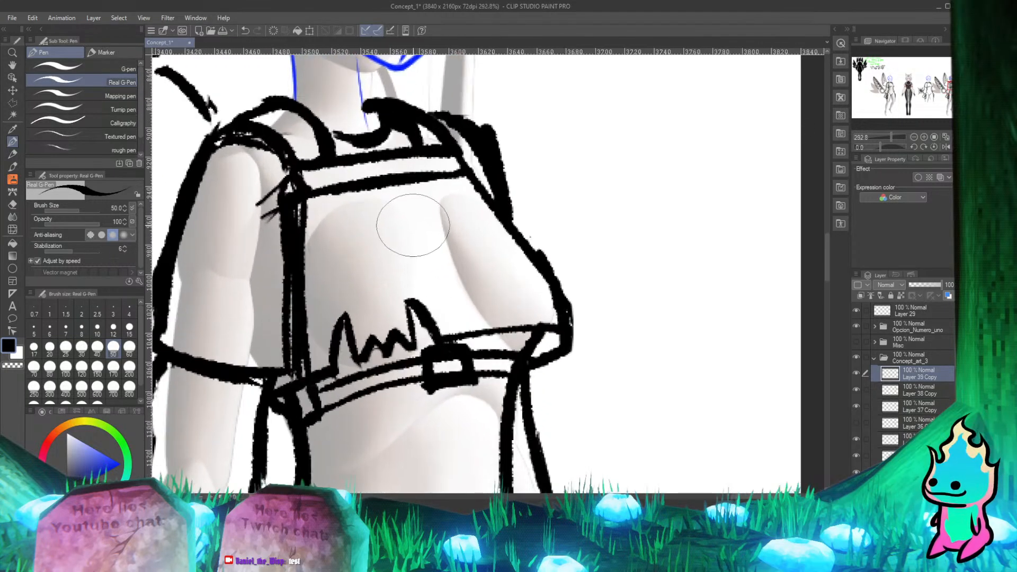
scroll(408, 223, "down", 1)
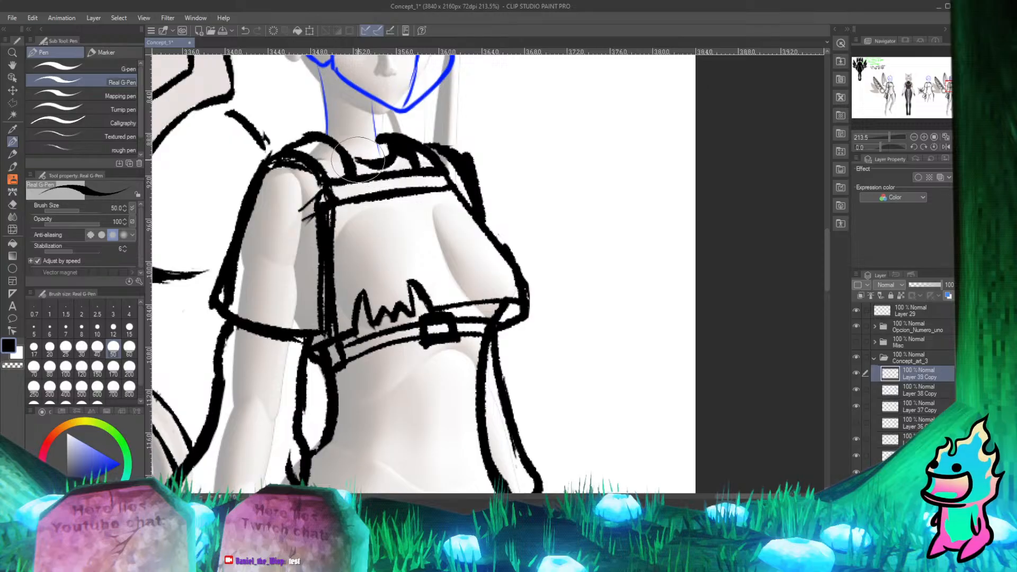
Step: Add a curved stroke along the neckline between the two shoulder straps of the third outfit variation
mouse_move(356, 159)
left_mouse_down()
mouse_move(375, 189)
mouse_move(404, 154)
left_mouse_up()
scroll(406, 204, "down", 4)
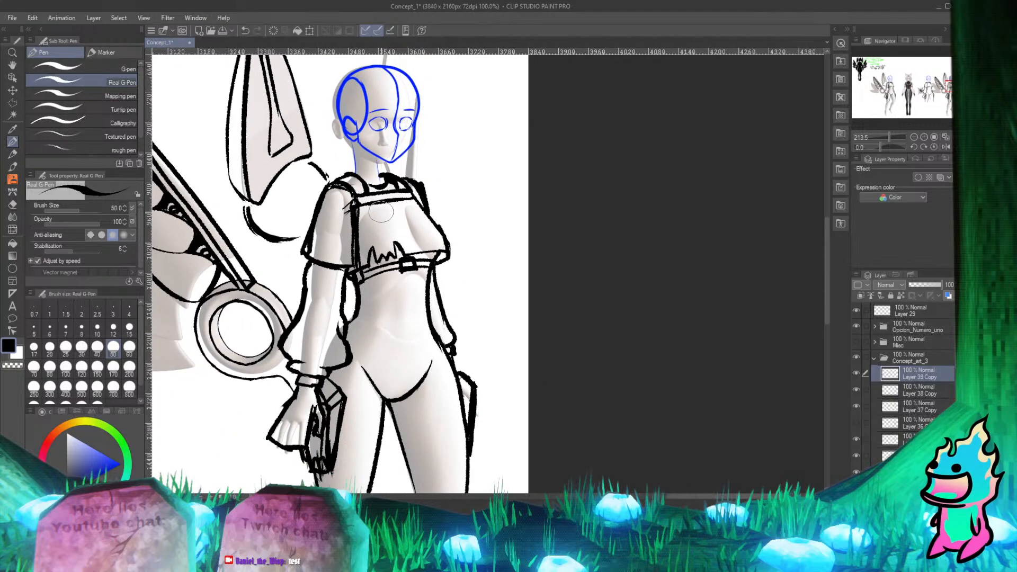
scroll(392, 217, "up", 4)
scroll(388, 222, "down", 1)
scroll(392, 227, "up", 2)
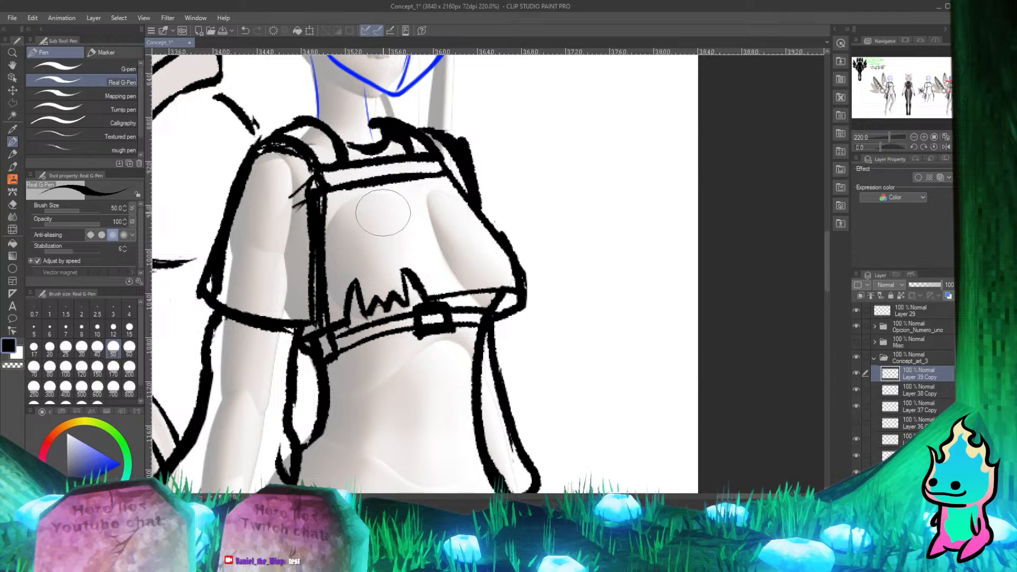
Step: Draw a short, thick dark clip across the underbust strap, between the buckle and the far side of the torso
scroll(383, 213, "down", 1)
scroll(382, 220, "up", 4)
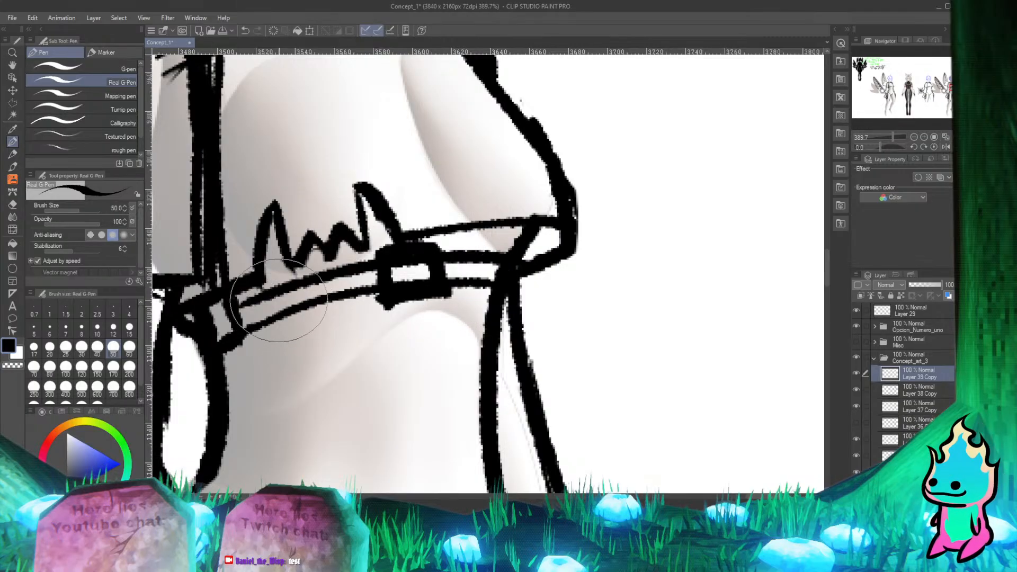
left_click_drag(279, 297, 290, 339)
key("ctrl+z")
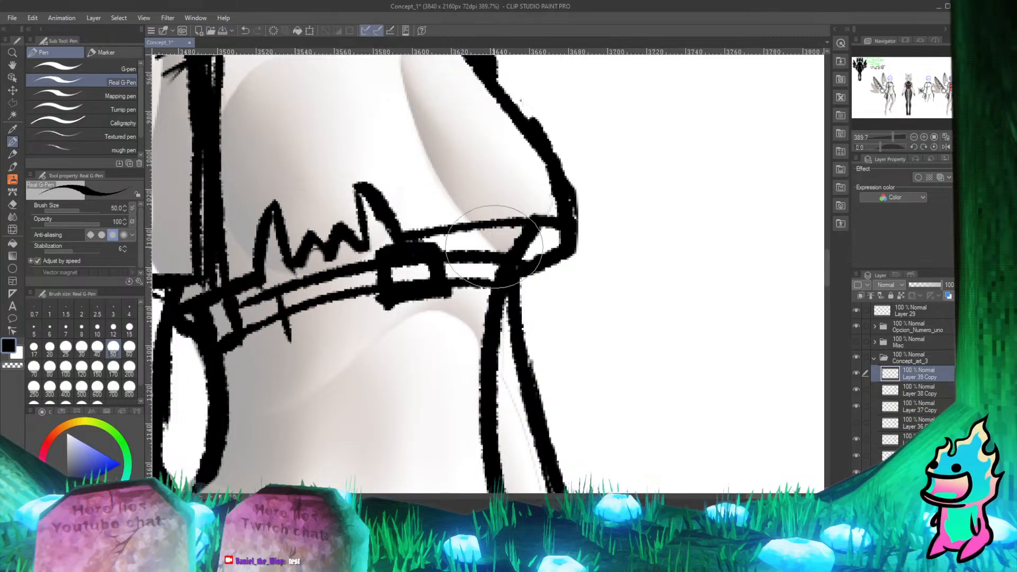
left_click_drag(476, 267, 472, 302)
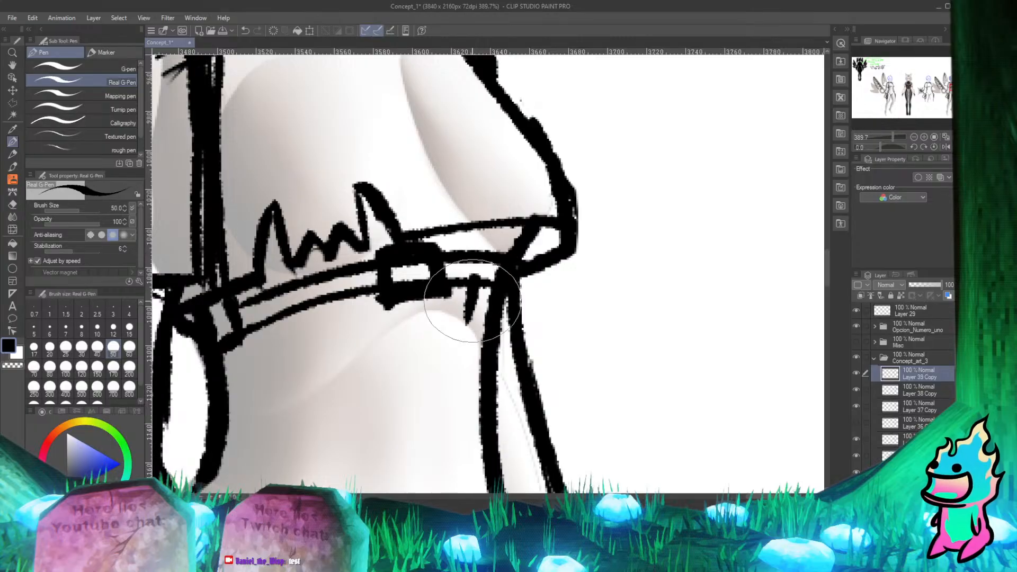
key("ctrl+z")
mouse_move(471, 258)
left_mouse_down()
mouse_move(468, 289)
mouse_move(480, 301)
mouse_move(479, 283)
mouse_move(491, 301)
mouse_move(443, 390)
left_mouse_up()
key("ctrl+z")
mouse_move(451, 298)
left_mouse_down()
mouse_move(431, 386)
mouse_move(487, 387)
left_mouse_up()
key("ctrl+z")
key("ctrl+z")
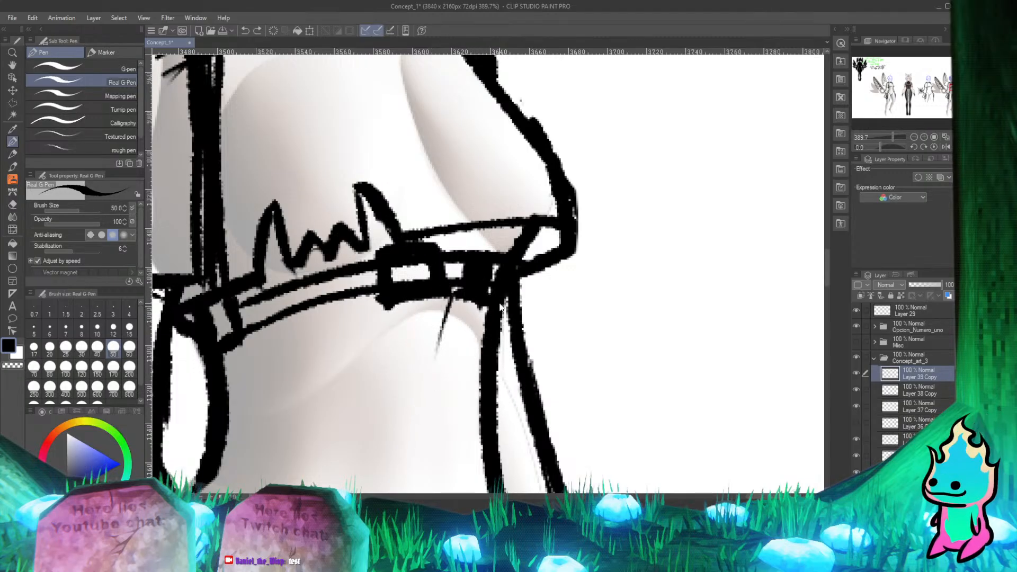
left_click_drag(456, 303, 449, 381)
key("ctrl+z")
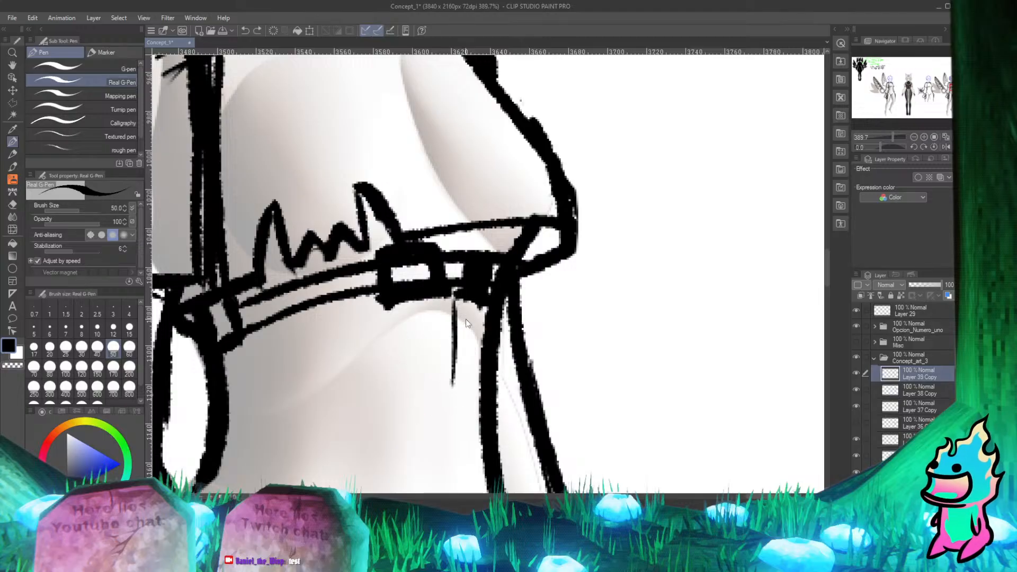
key("ctrl+z")
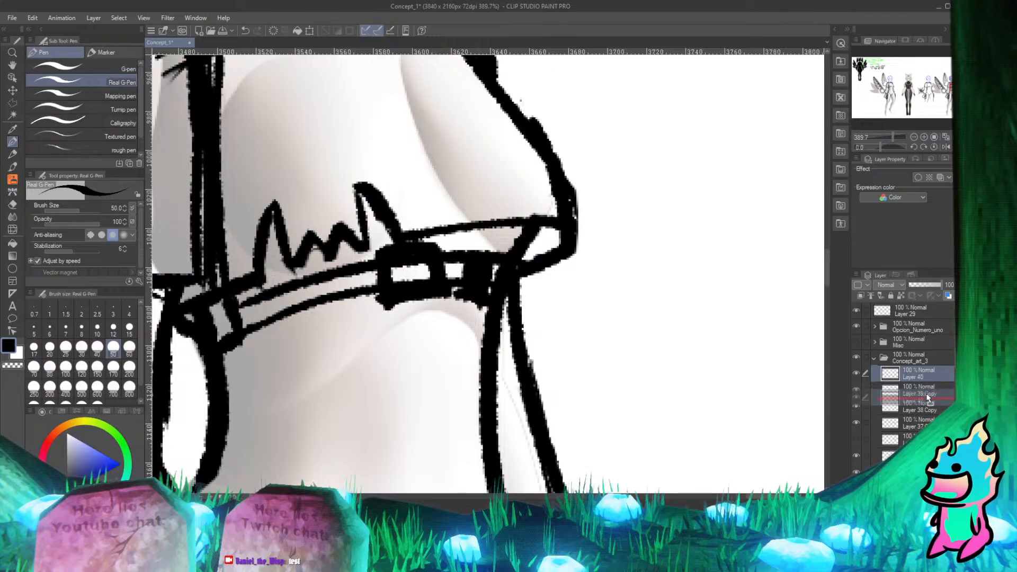
Step: Create a new layer beneath Layer 39 Copy and paint white over the waist outline below the strap clip
key("ctrl+shift+n")
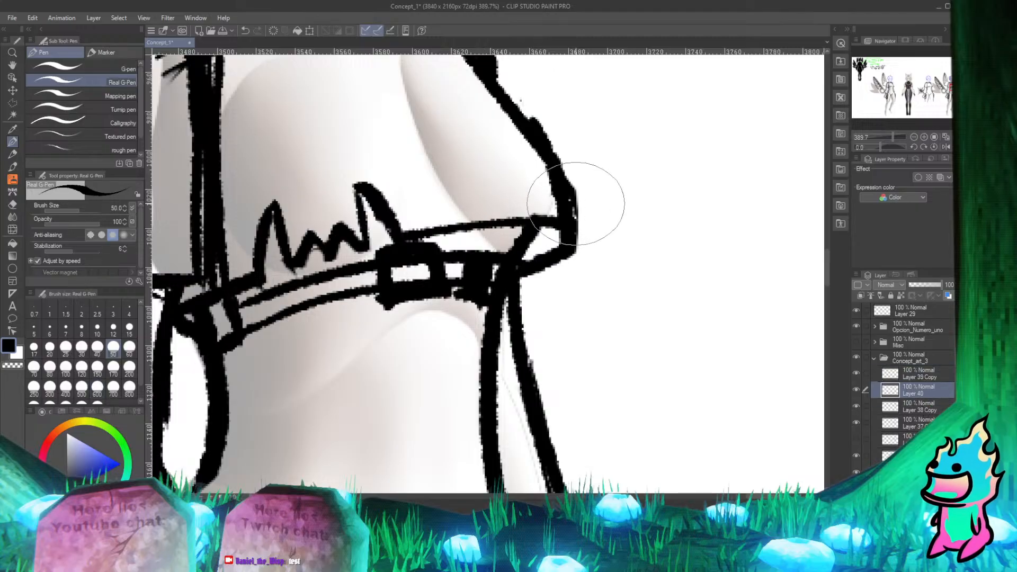
mouse_move(483, 331)
left_mouse_down()
mouse_move(488, 364)
mouse_move(486, 321)
mouse_move(495, 318)
mouse_move(480, 375)
mouse_move(487, 317)
mouse_move(475, 314)
left_mouse_up()
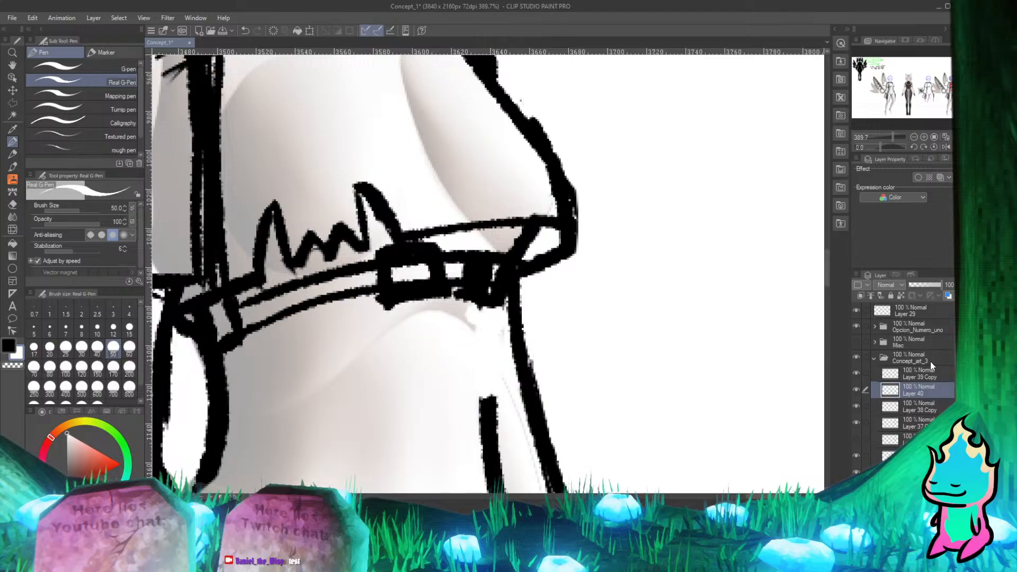
Step: On Layer 39 Copy, draw a tall rectangular tag hanging from the clip on the underbust strap
left_click(932, 377)
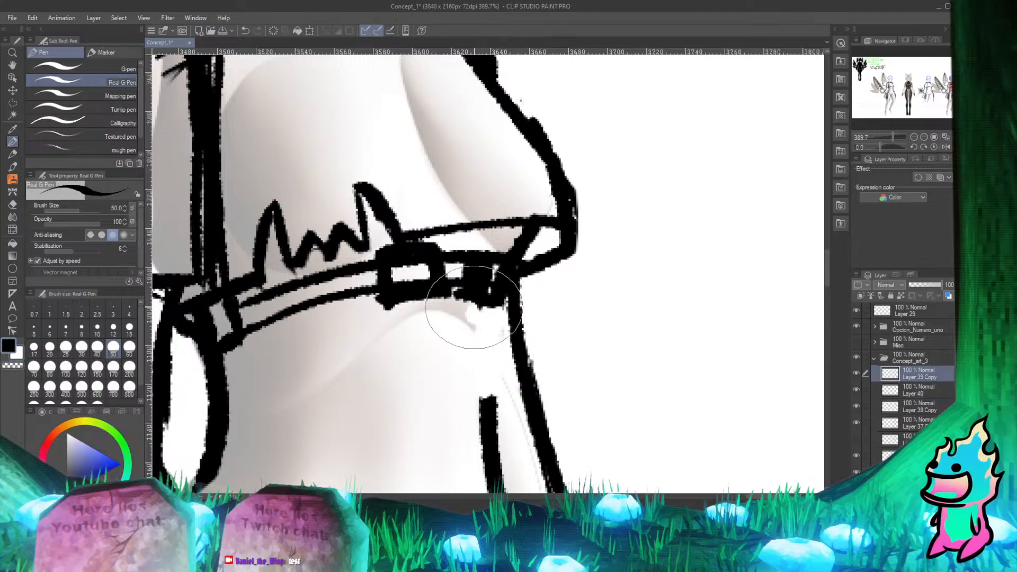
mouse_move(464, 300)
left_mouse_down()
mouse_move(510, 298)
mouse_move(450, 405)
mouse_move(440, 397)
mouse_move(502, 382)
left_mouse_up()
key("ctrl+z")
left_click_drag(444, 405, 509, 404)
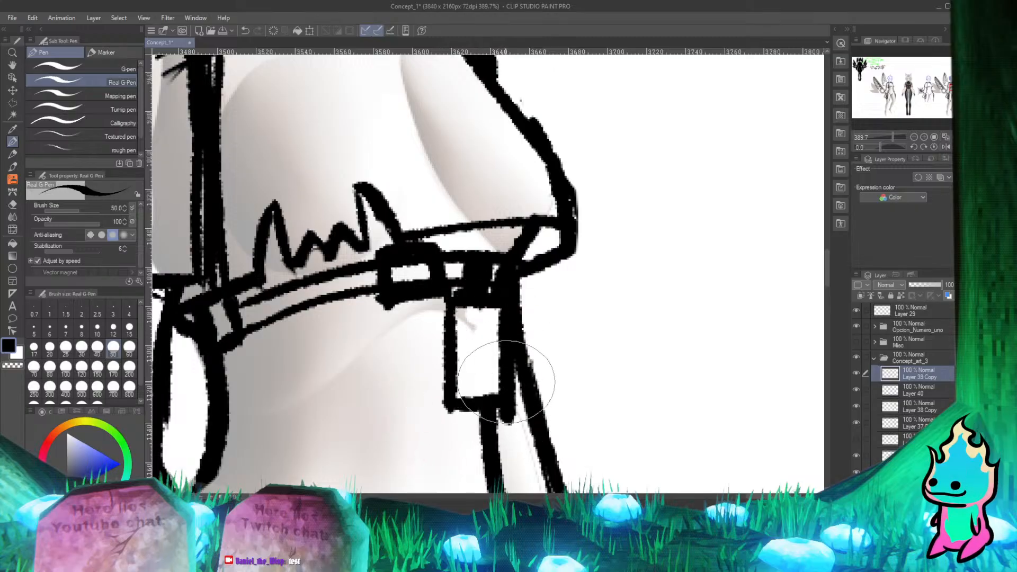
left_click_drag(502, 317, 498, 392)
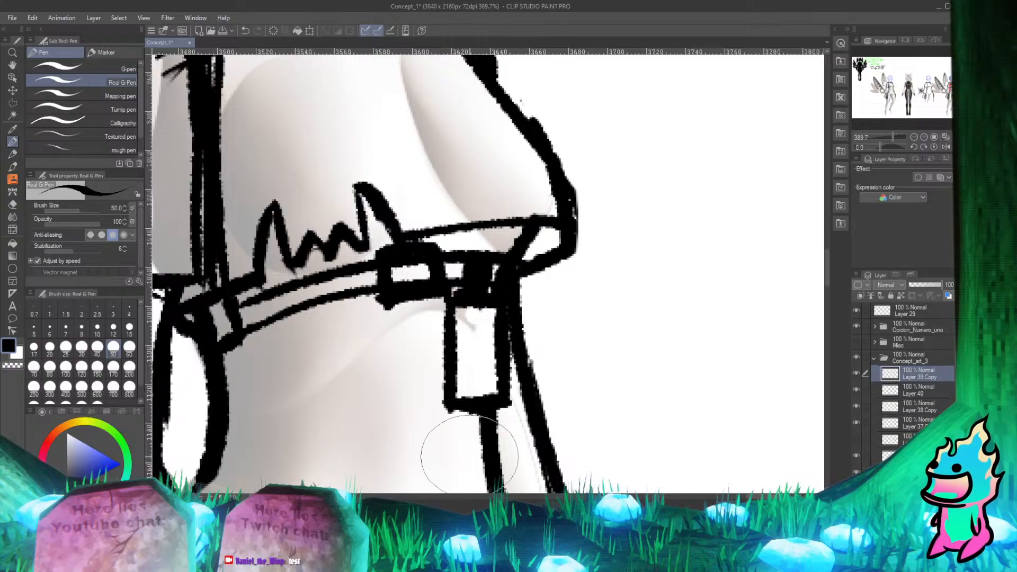
Step: Fill the hanging tag with a small emblem of short strokes and a row of scribbled lettering near its lower edge
scroll(510, 236, "down", 10)
scroll(510, 236, "up", 9)
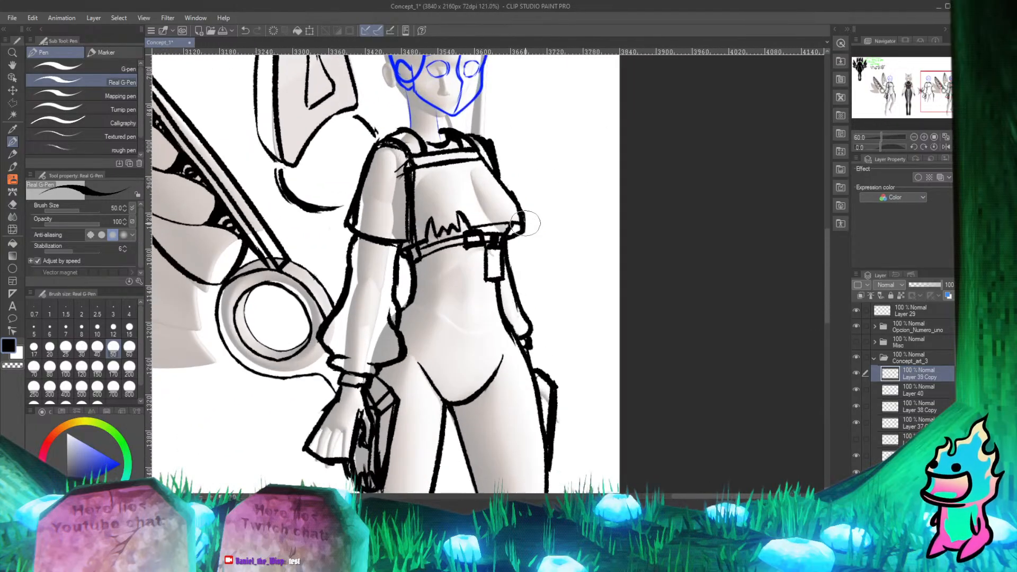
scroll(492, 279, "down", 4)
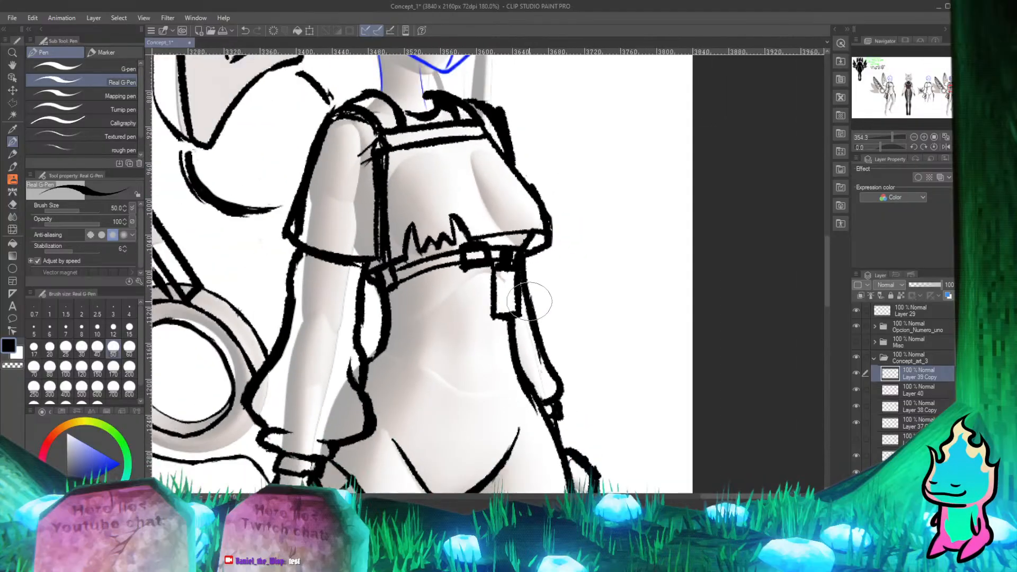
scroll(493, 276, "up", 2)
scroll(496, 270, "down", 1)
scroll(498, 263, "up", 5)
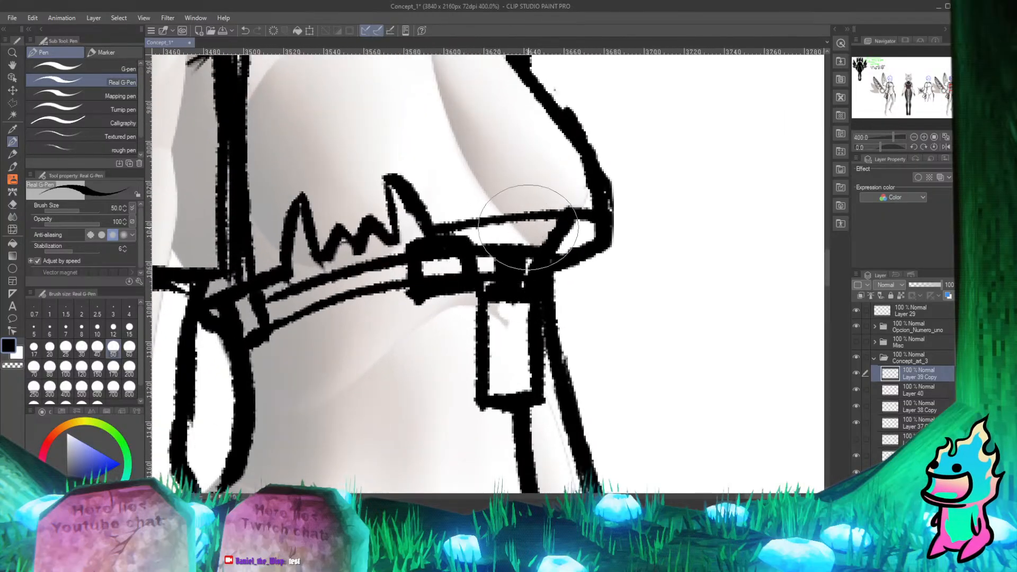
key("e")
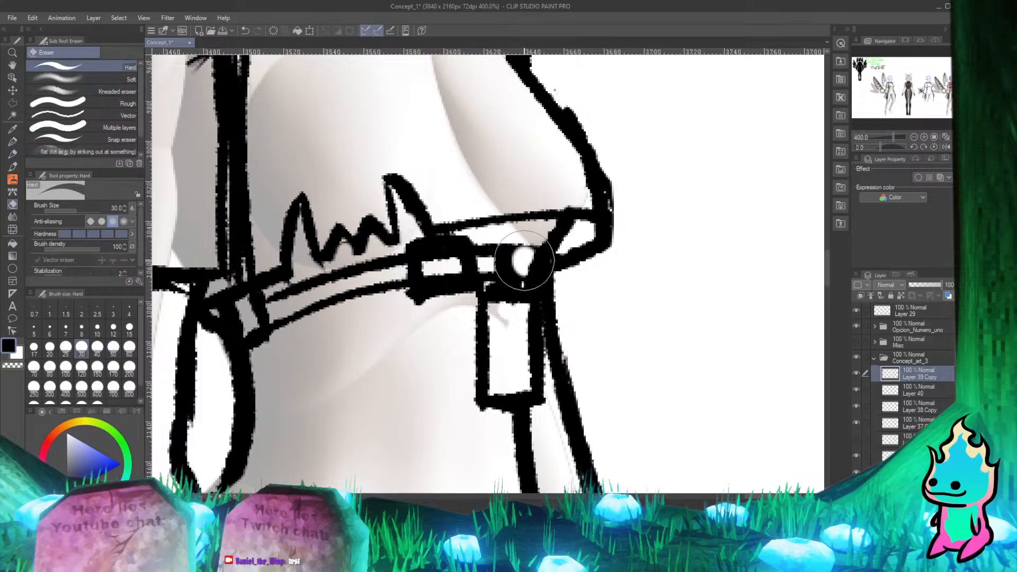
key("p")
left_click(521, 269)
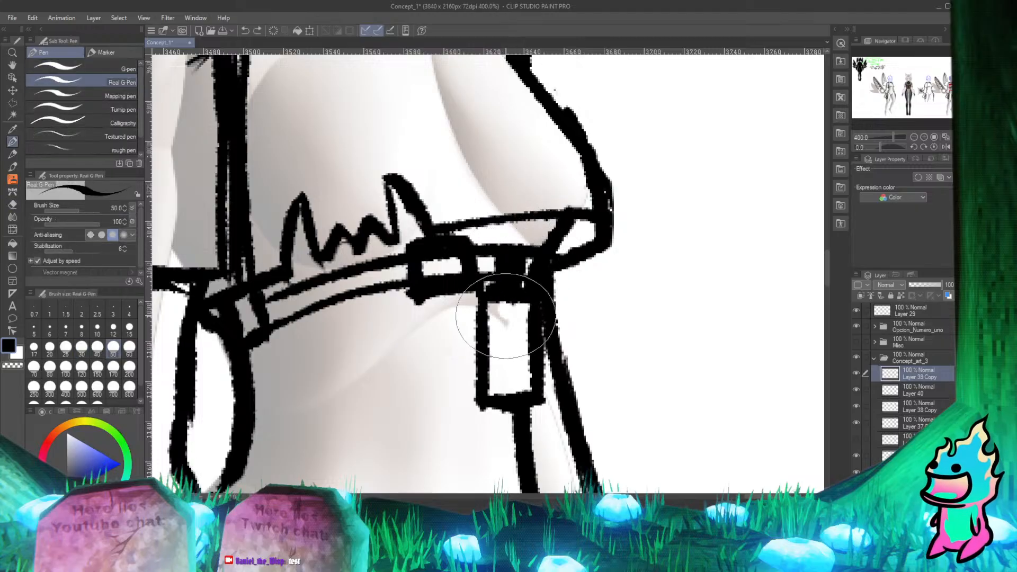
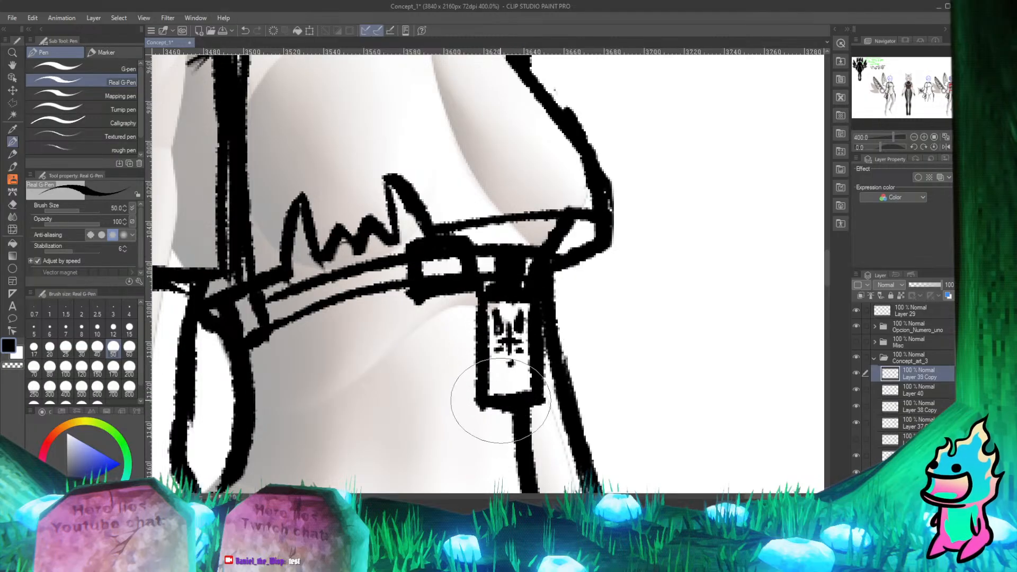
mouse_move(497, 375)
left_mouse_down()
mouse_move(499, 386)
mouse_move(525, 386)
left_mouse_up()
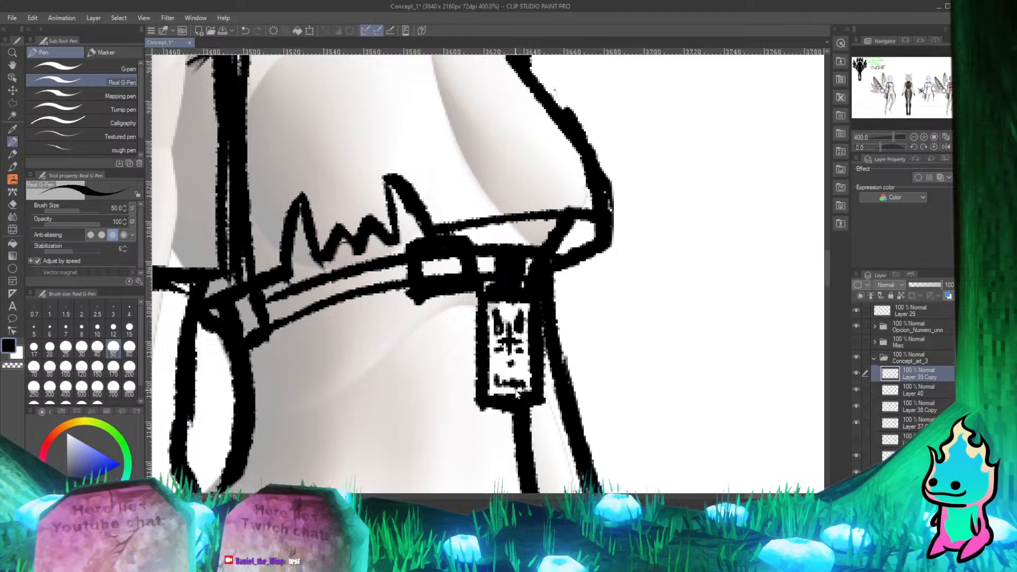
Step: Examine the whole character sheet, comparing the third variation with the first two concepts, the reference character and the notes
scroll(587, 296, "down", 10)
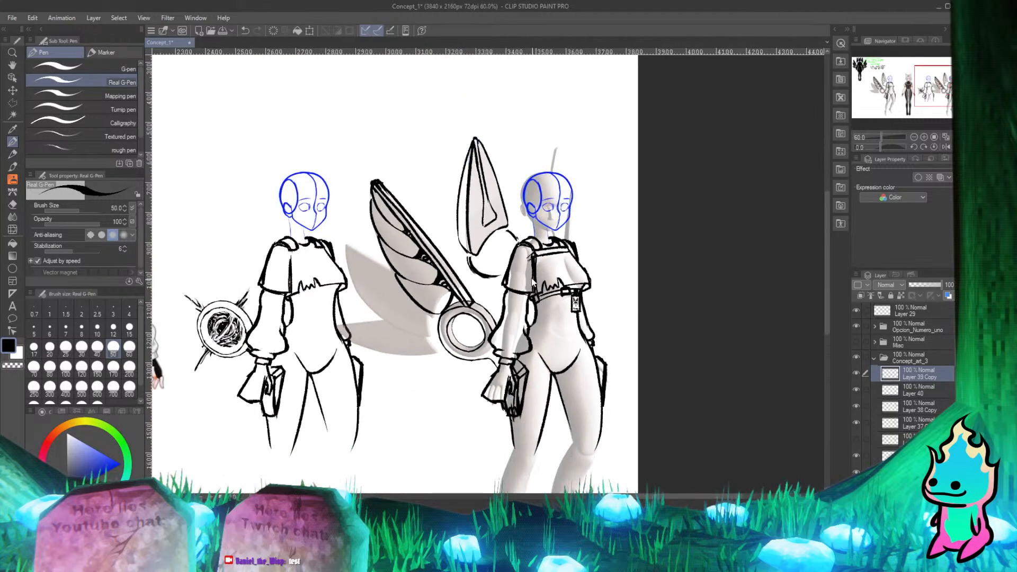
scroll(589, 313, "up", 5)
scroll(636, 291, "down", 6)
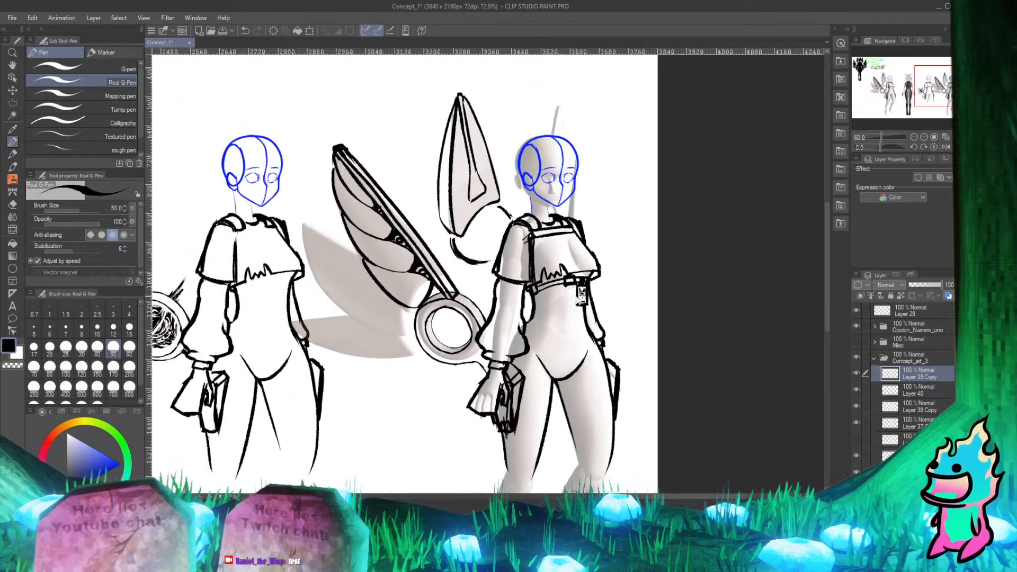
scroll(408, 316, "up", 1)
scroll(408, 316, "down", 3)
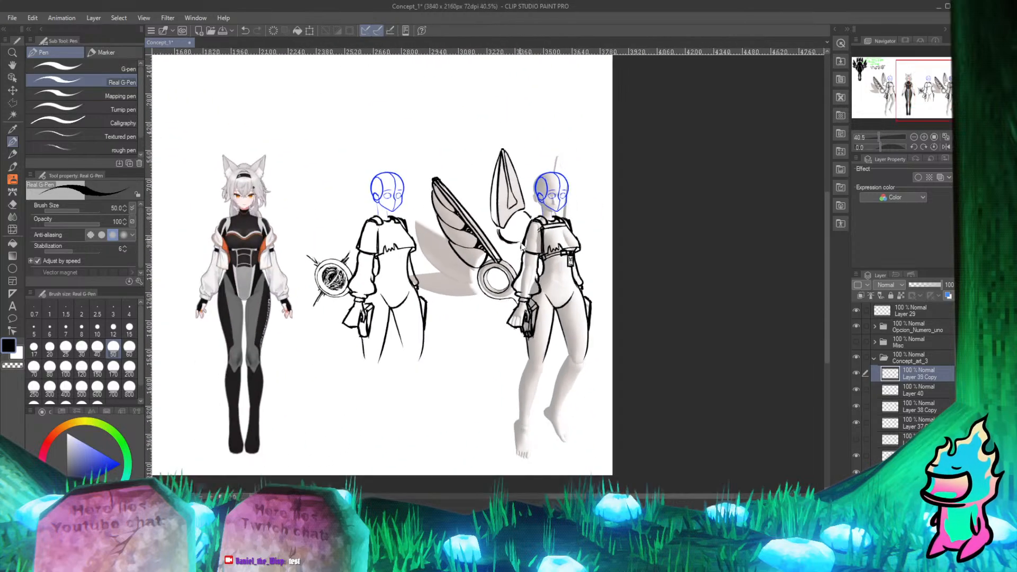
scroll(419, 294, "up", 1)
scroll(418, 294, "down", 4)
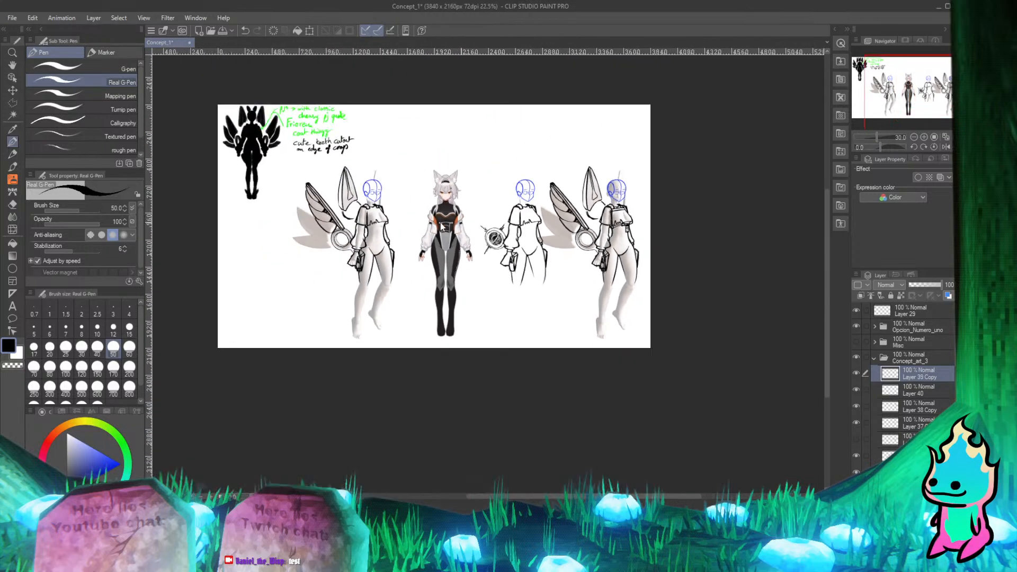
scroll(440, 223, "up", 4)
scroll(355, 233, "up", 1)
scroll(354, 233, "down", 1)
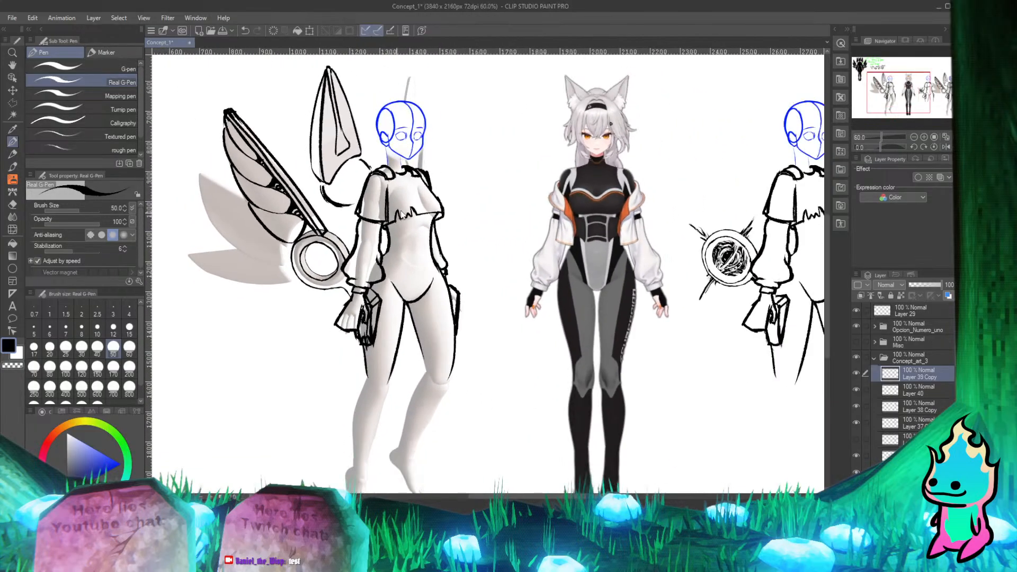
scroll(403, 243, "down", 3)
scroll(642, 262, "up", 2)
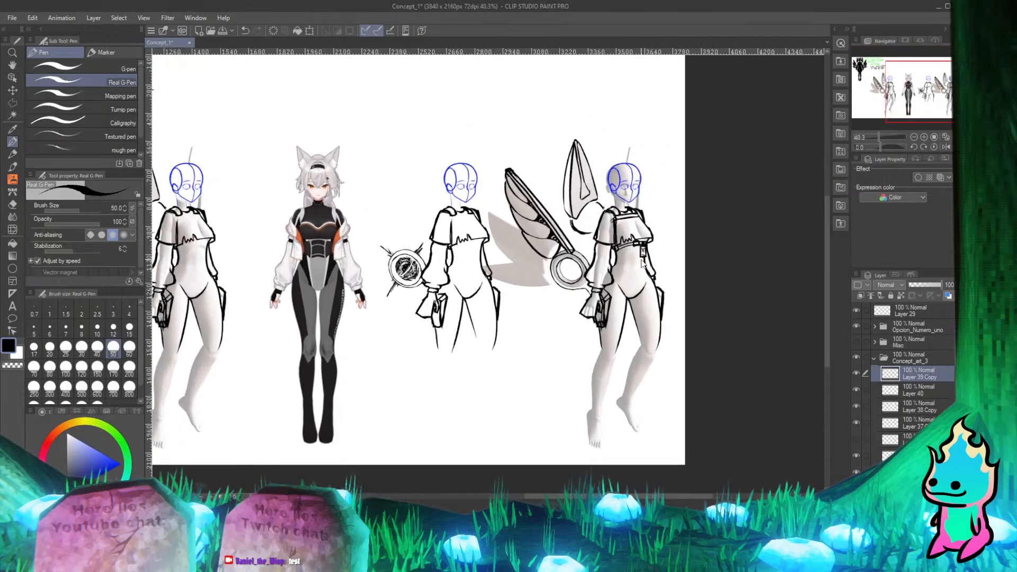
scroll(643, 255, "down", 1)
scroll(367, 288, "down", 2)
scroll(328, 265, "up", 2)
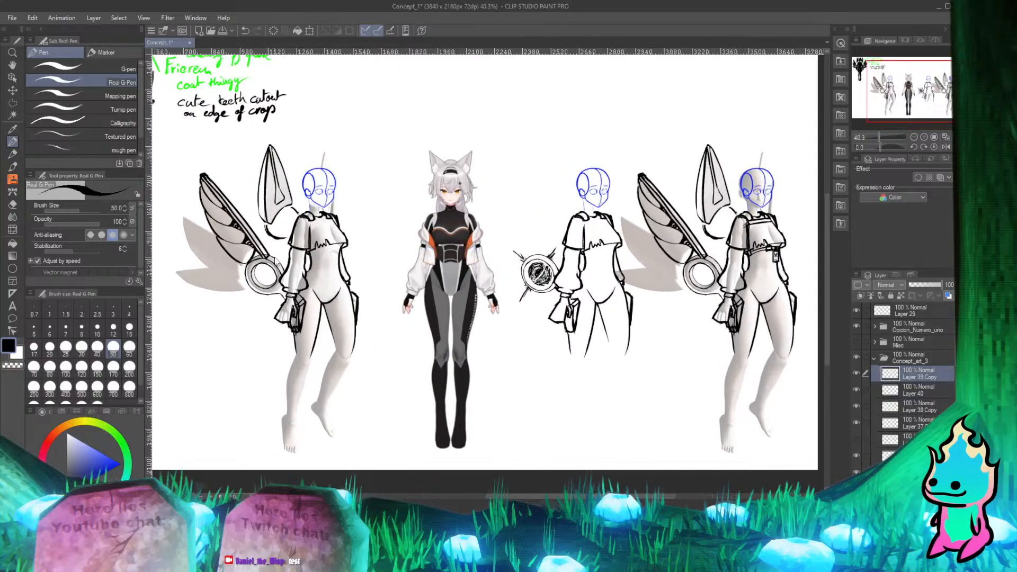
scroll(512, 234, "down", 2)
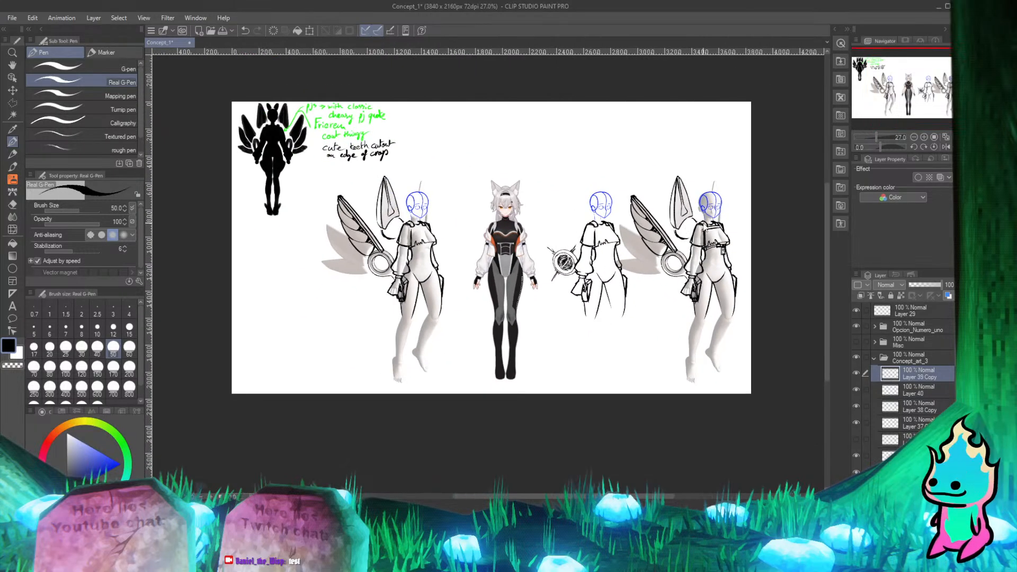
scroll(705, 241, "up", 2)
scroll(623, 251, "down", 3)
scroll(332, 233, "up", 2)
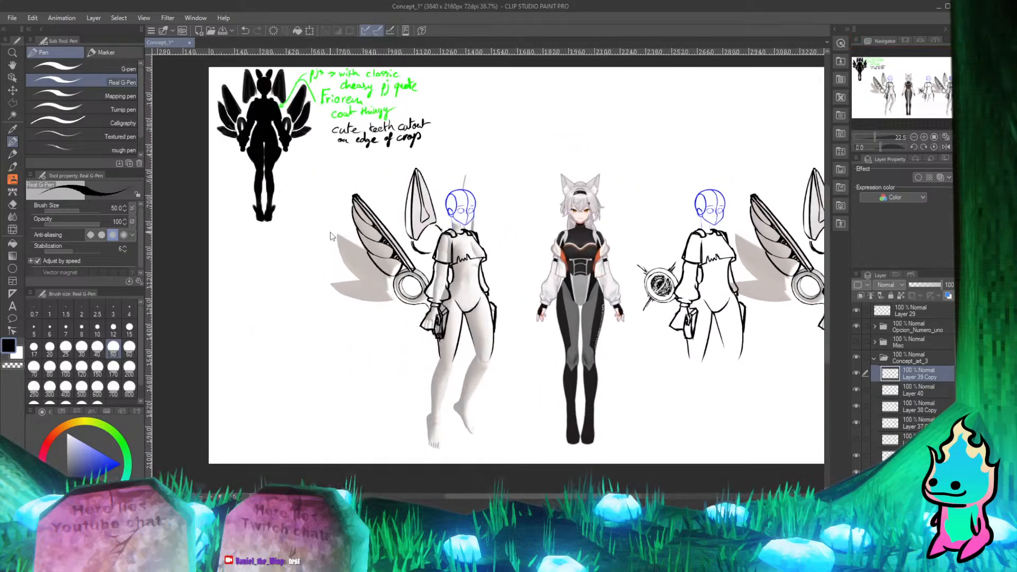
scroll(330, 236, "down", 2)
scroll(625, 238, "up", 2)
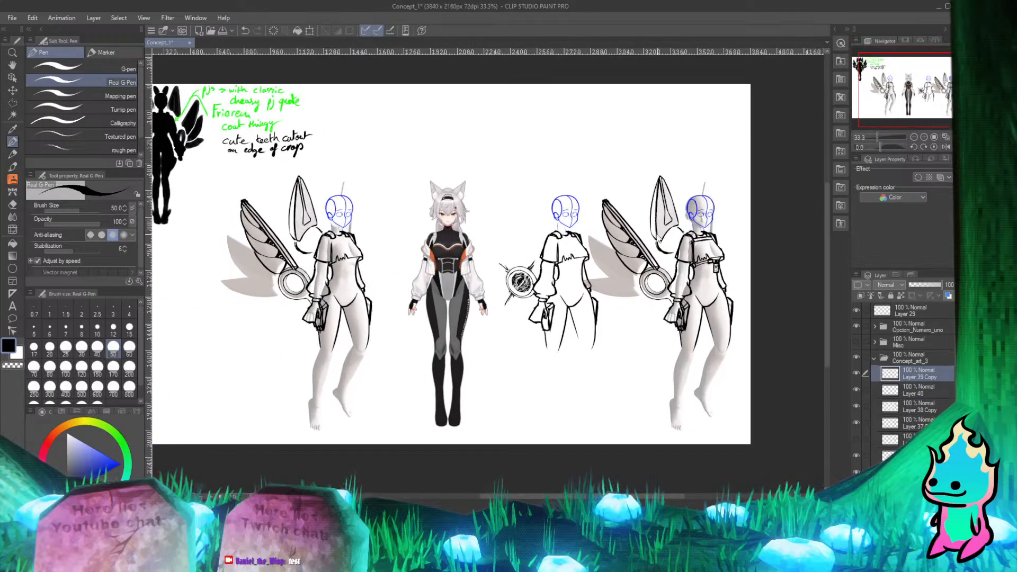
scroll(452, 252, "down", 2)
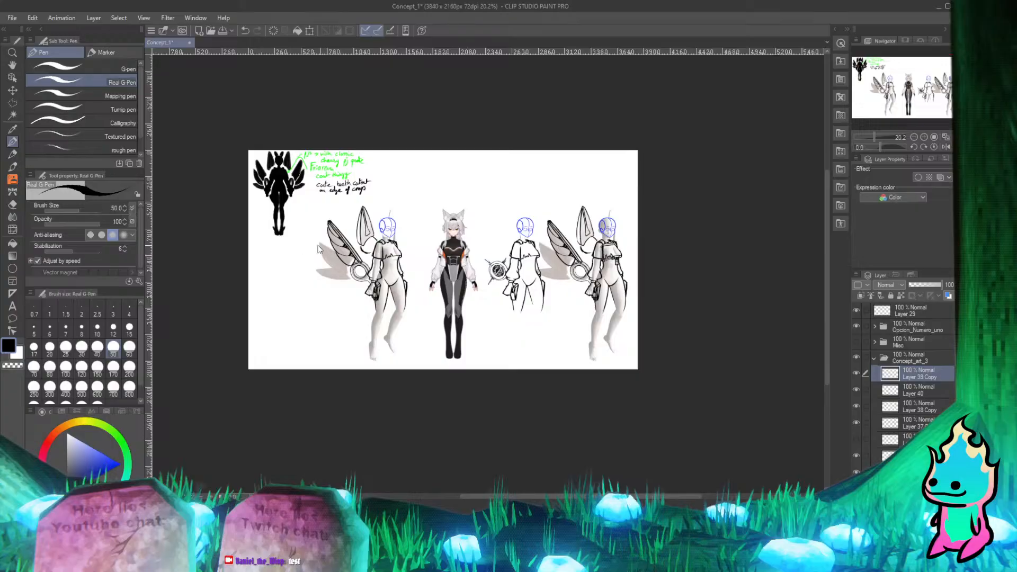
scroll(332, 275, "up", 2)
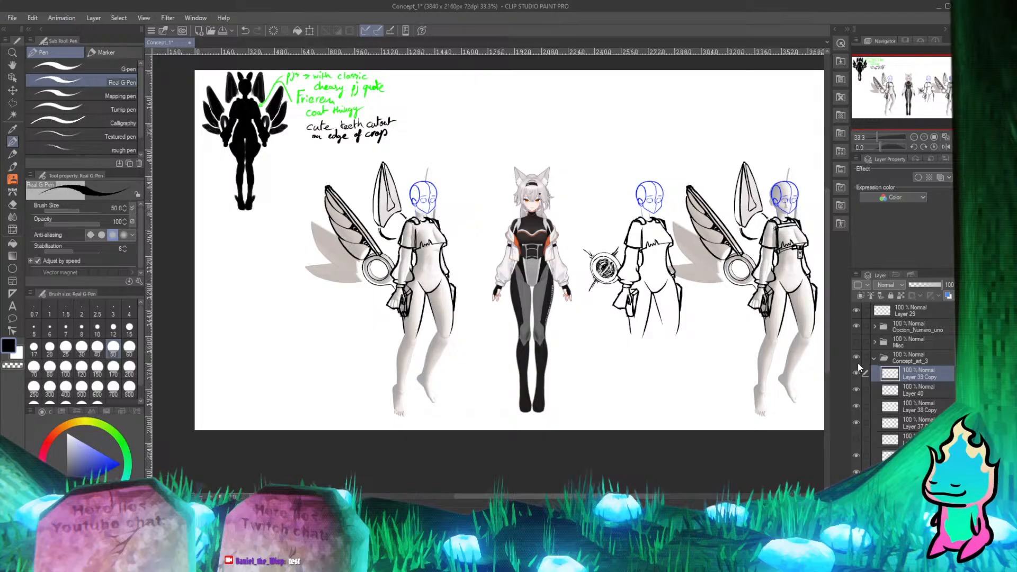
Step: Collapse the Concept_art_3 folder and move the Pose_Reference Copy layer into it
left_click(874, 361)
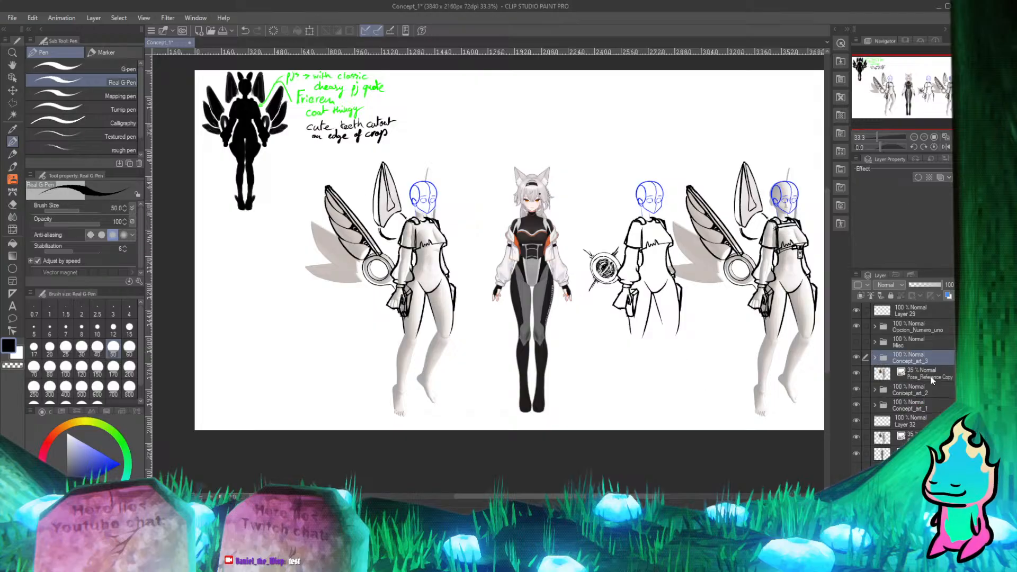
left_click(920, 374)
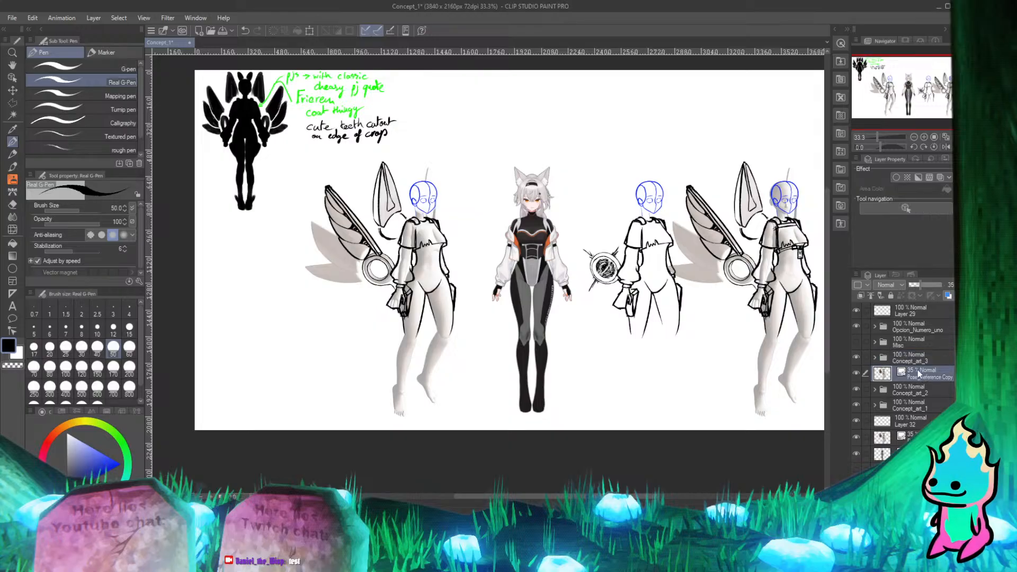
left_click_drag(920, 373, 918, 362)
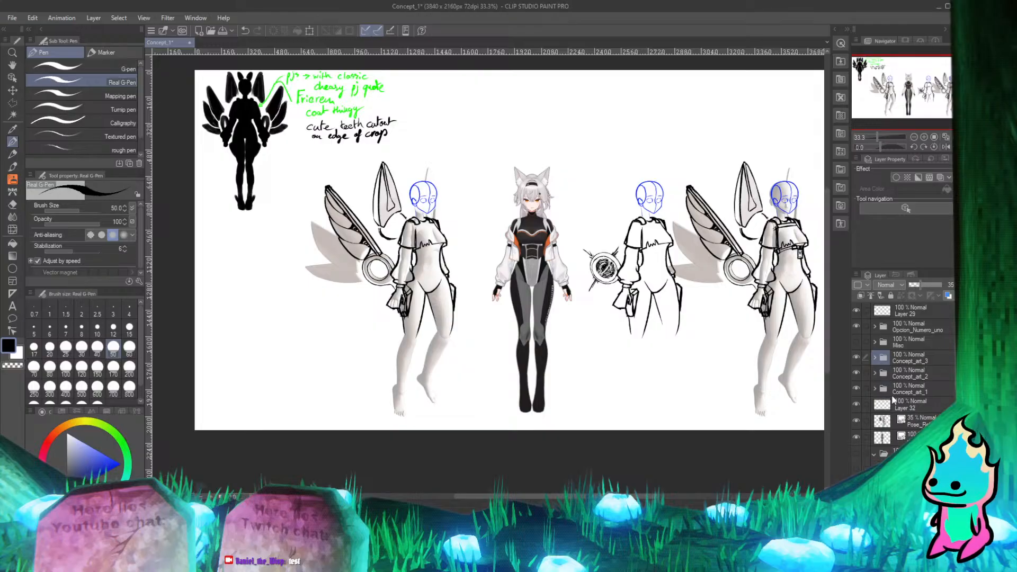
Step: Expand the Concept_art_2 folder to list its layers
left_click(903, 392)
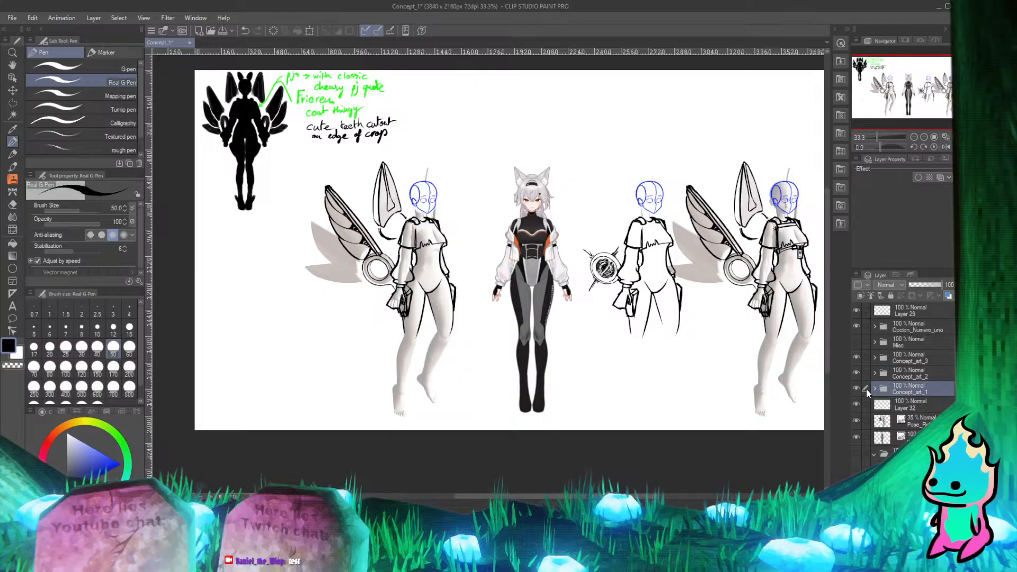
left_click(884, 373)
left_click(876, 374)
scroll(922, 404, "down", 2)
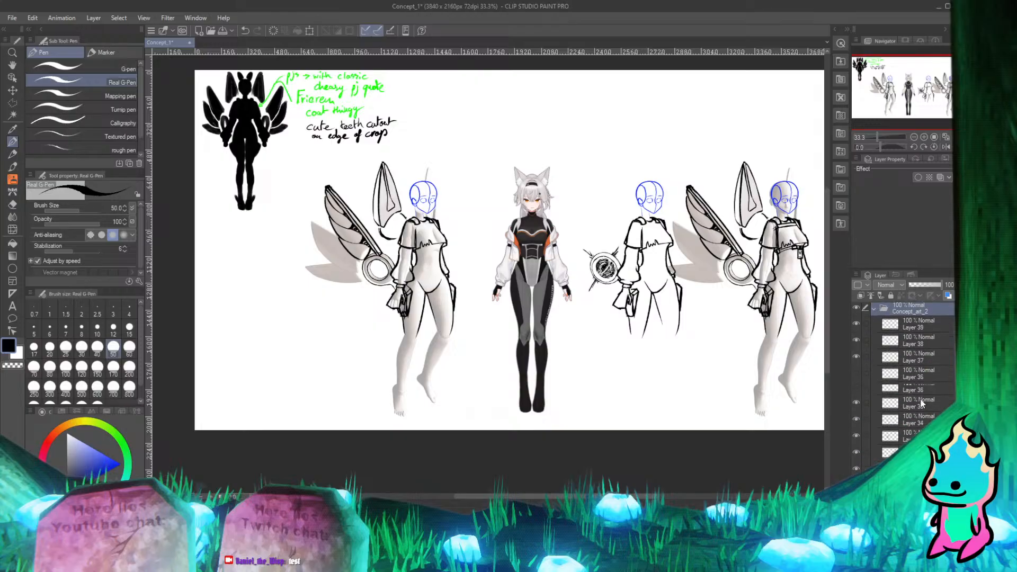
scroll(923, 404, "down", 2)
scroll(908, 402, "up", 2)
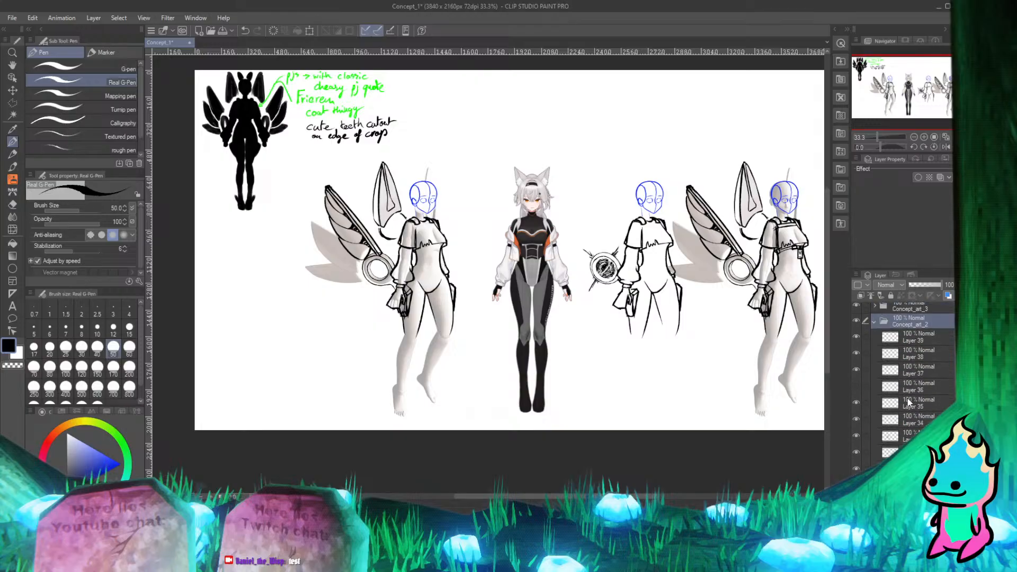
Step: Toggle layer visibility within Concept_art_2 to identify the upper wing blade's layer, and select Layer 38
left_click(856, 321)
left_click(856, 321)
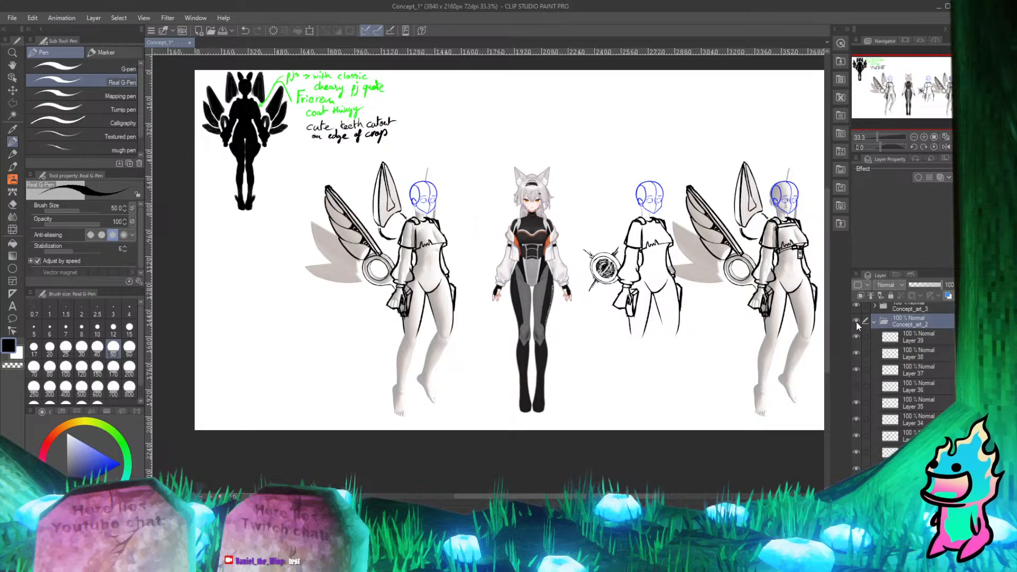
left_click(857, 349)
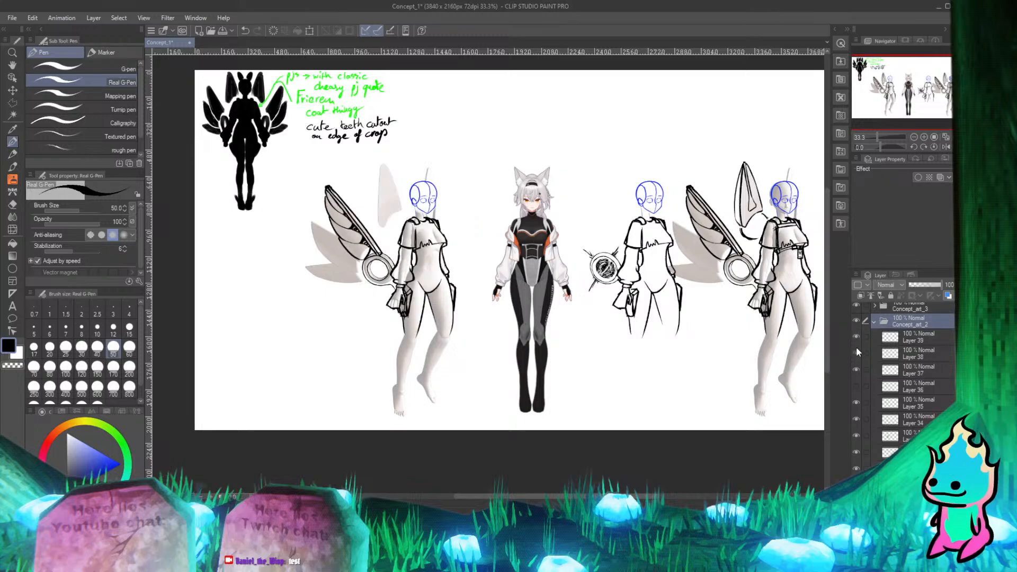
left_click(857, 349)
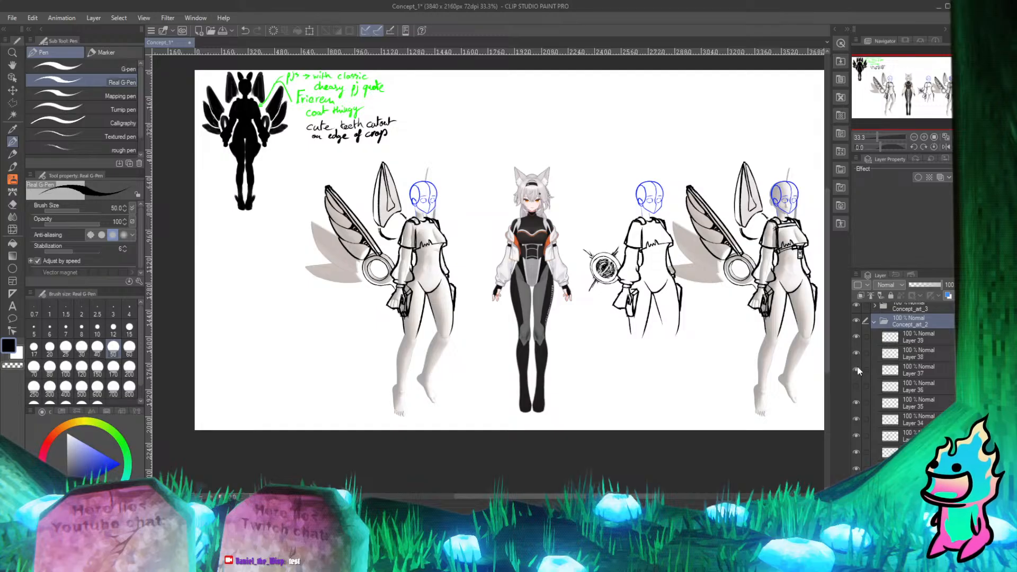
left_click(857, 370)
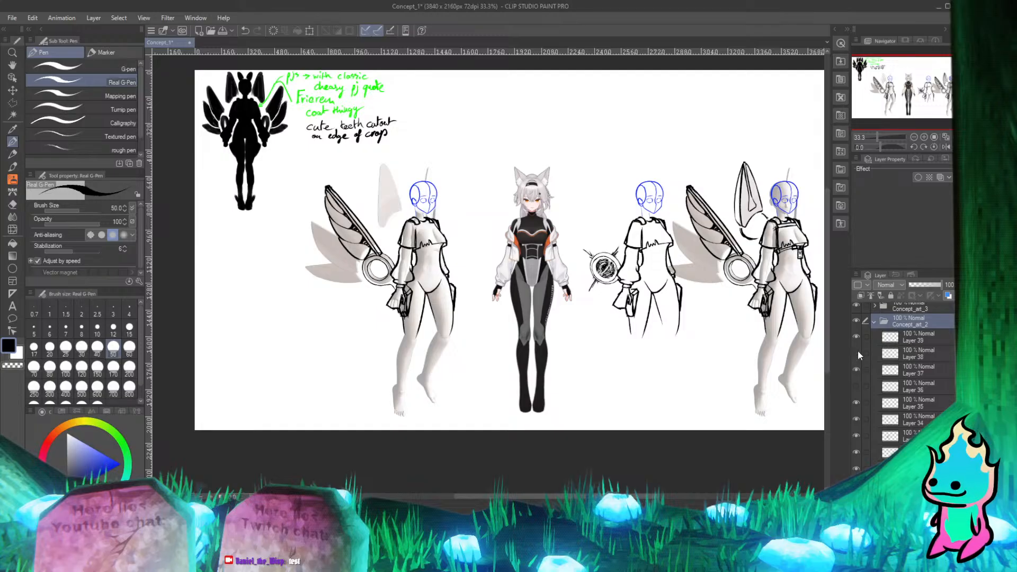
left_click(858, 352)
left_click(911, 354)
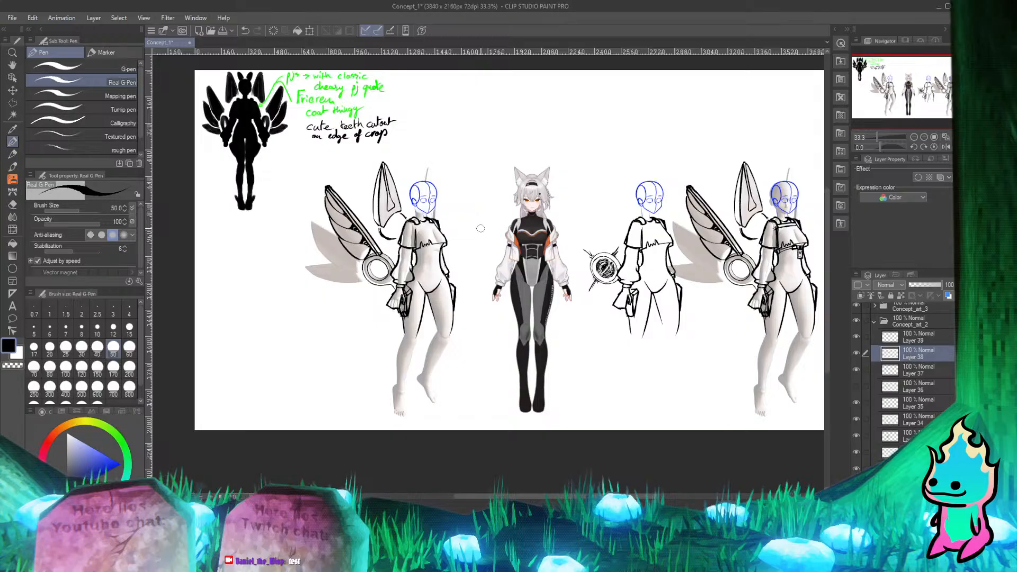
Step: Duplicate the upper wing blade on Layer 38 and move the copy over the first figure's head
scroll(352, 177, "up", 8)
scroll(450, 227, "down", 5)
scroll(431, 181, "up", 4)
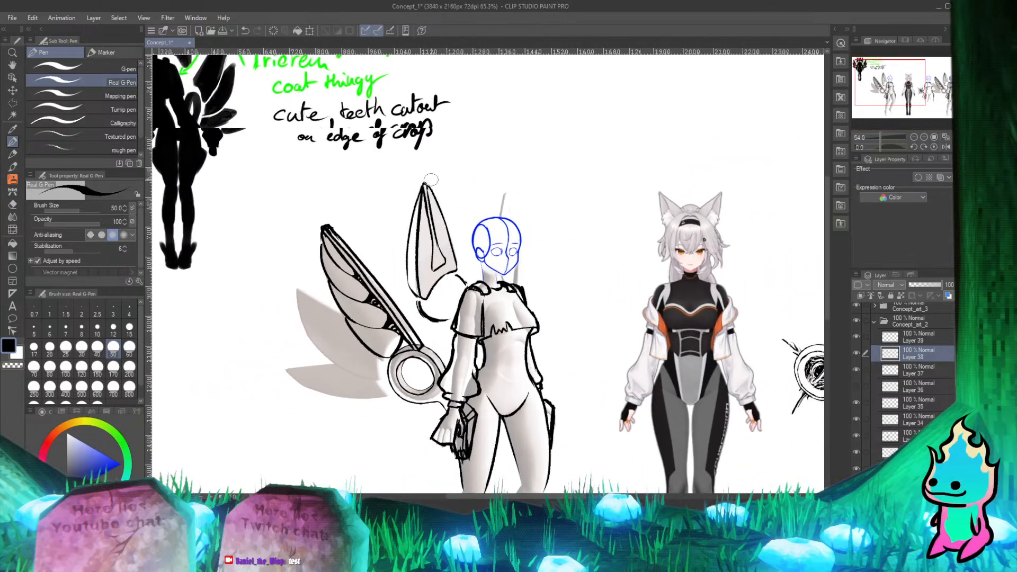
scroll(431, 180, "up", 2)
scroll(461, 201, "down", 3)
scroll(461, 201, "up", 3)
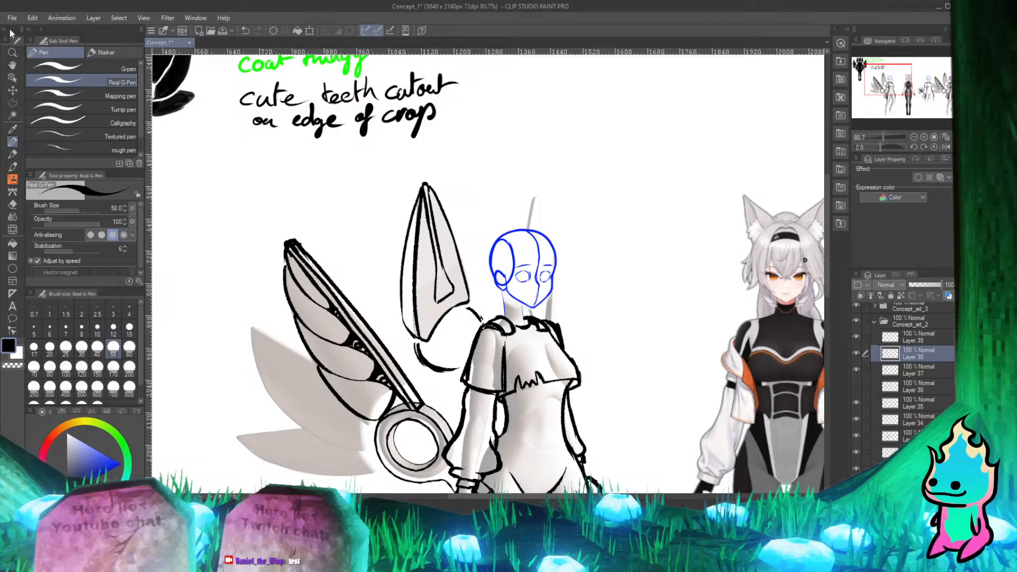
left_click(11, 91)
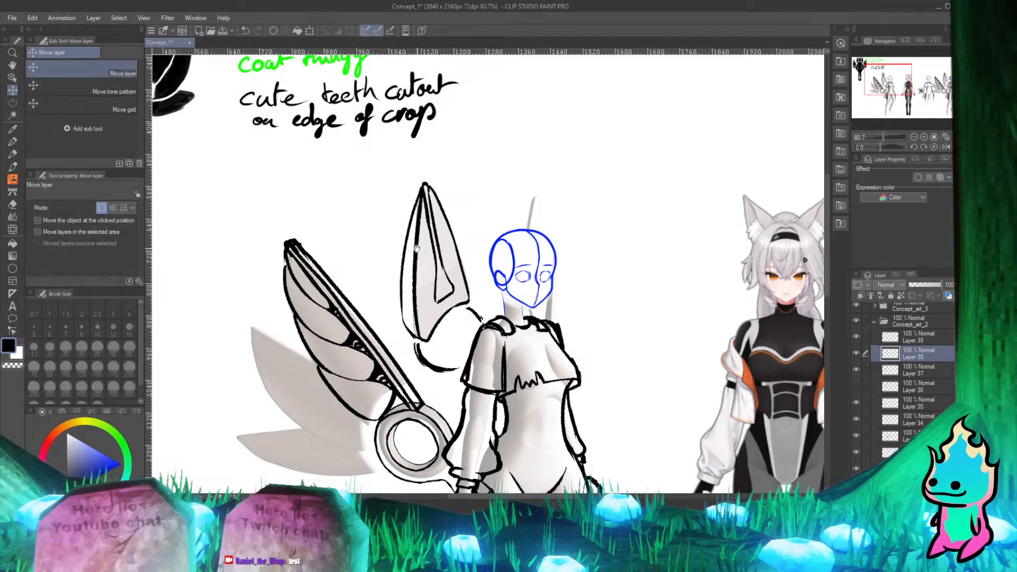
left_click_drag(417, 248, 453, 217)
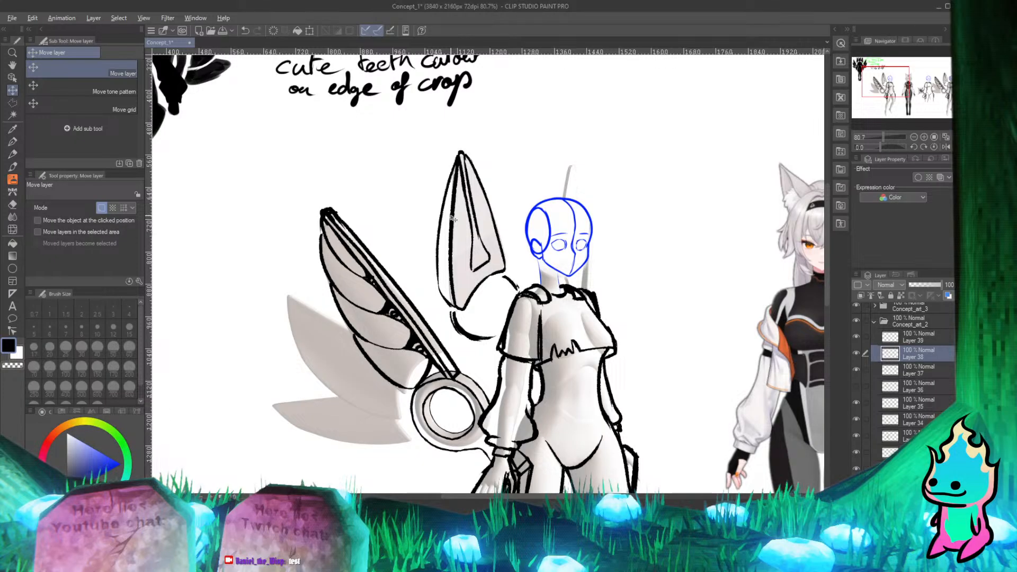
left_click_drag(452, 218, 566, 234)
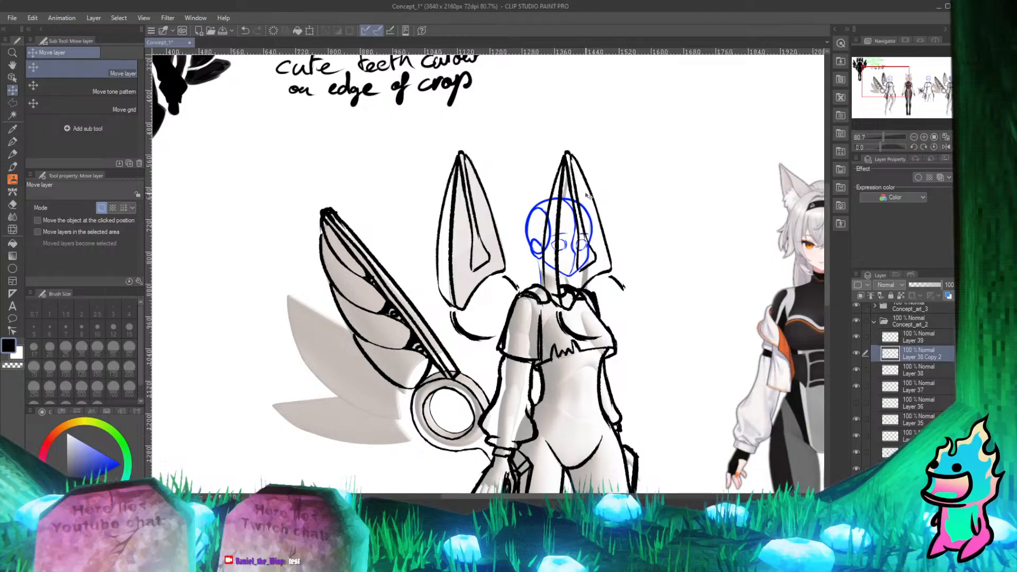
mouse_move(577, 203)
left_mouse_down()
mouse_move(611, 208)
mouse_move(581, 216)
mouse_move(561, 206)
mouse_move(570, 207)
left_mouse_up()
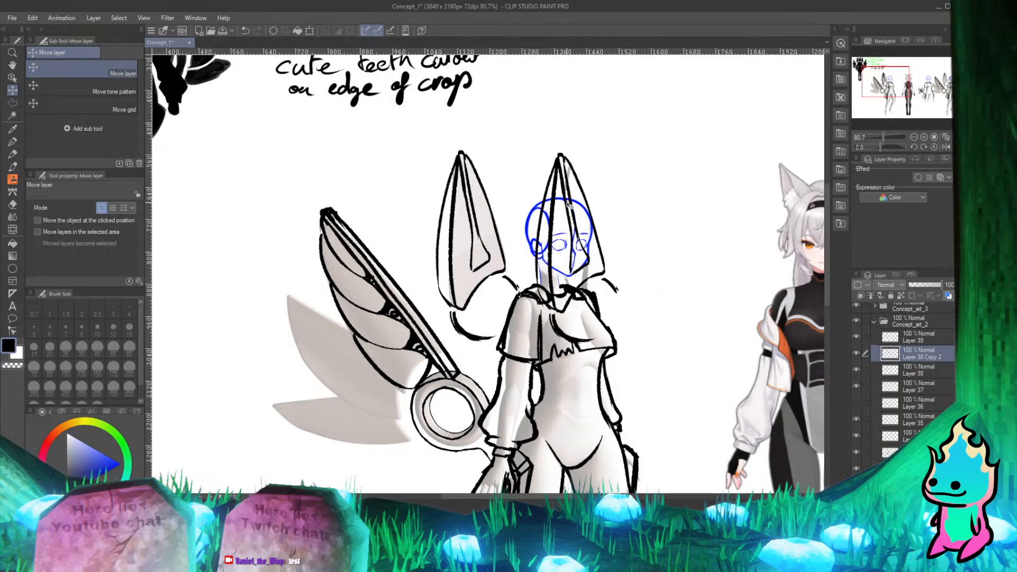
Step: Transform the copied blade by tilting it clockwise, shortening it and reducing its width to 78%
key("ctrl+t")
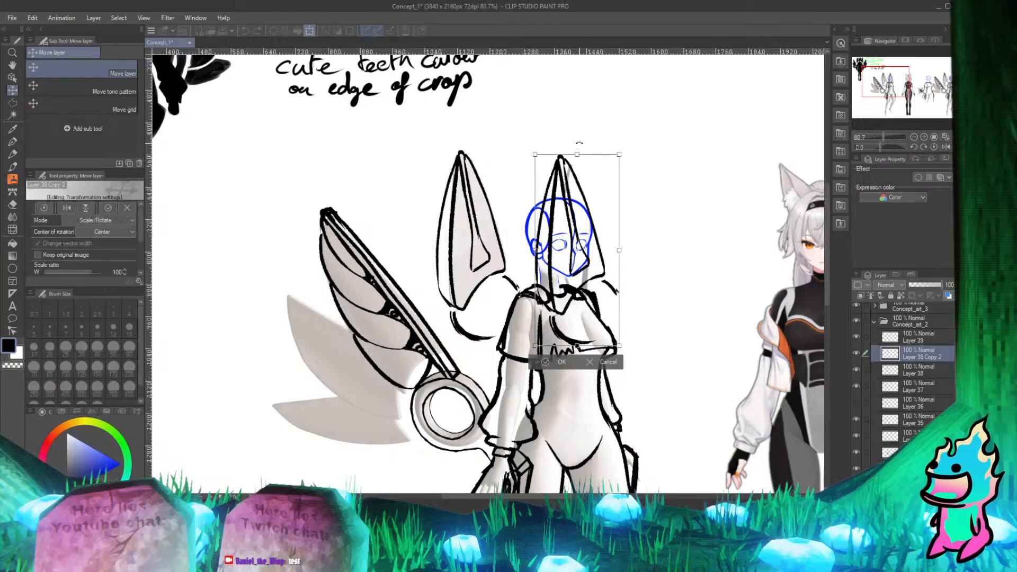
left_click_drag(578, 142, 564, 185)
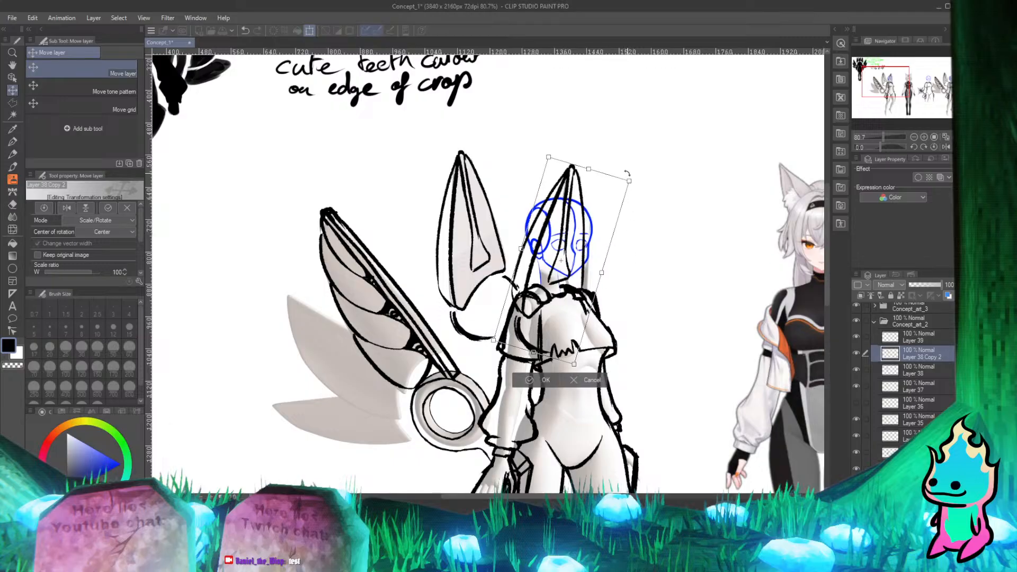
left_click_drag(523, 247, 534, 251)
left_click_drag(572, 224, 566, 219)
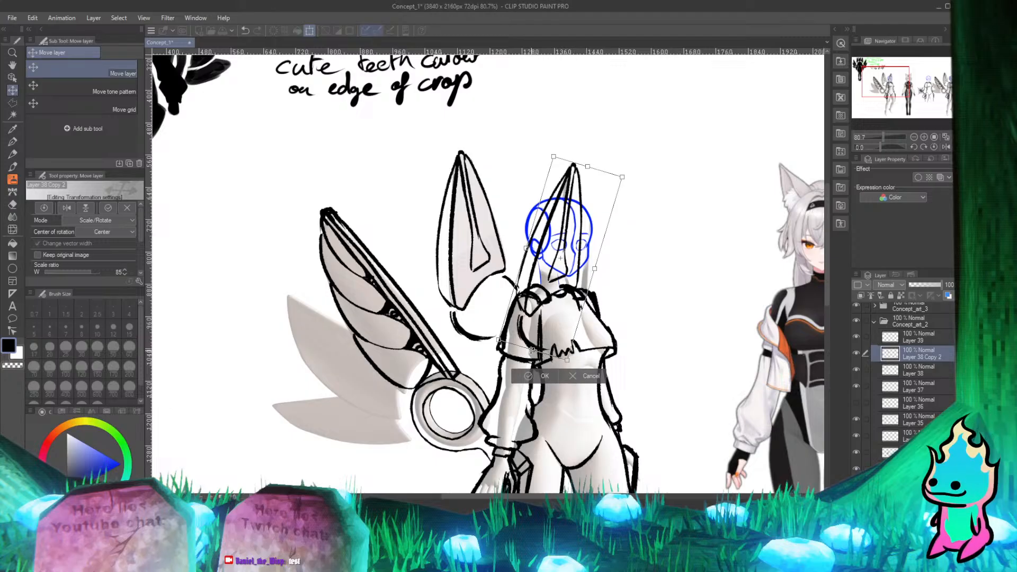
left_click_drag(532, 350, 539, 326)
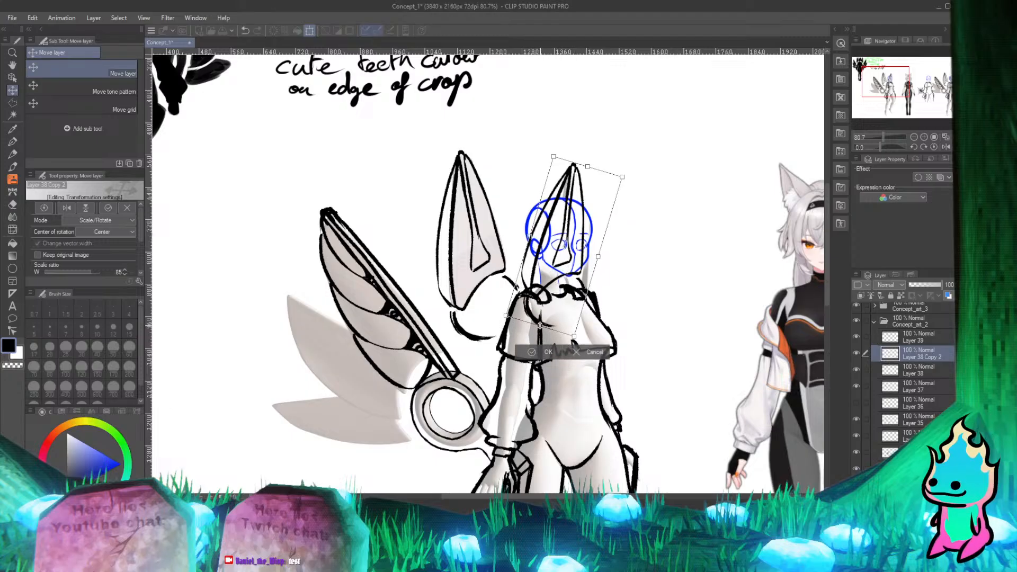
left_click_drag(530, 234, 568, 221)
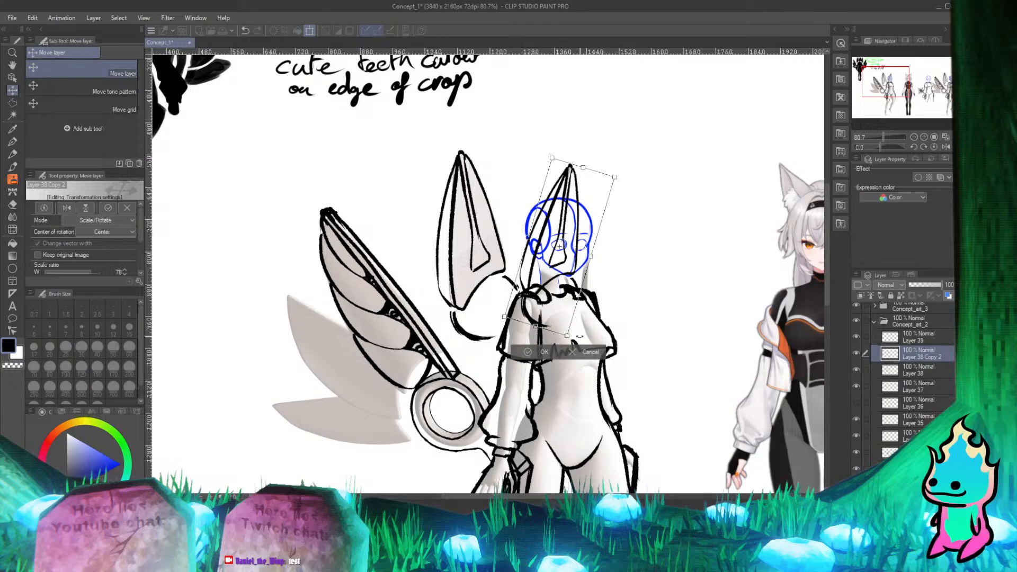
Step: Reposition the tilted blade over the head and stretch it slightly upward so its tip rises above the skull
left_click_drag(571, 314, 596, 312)
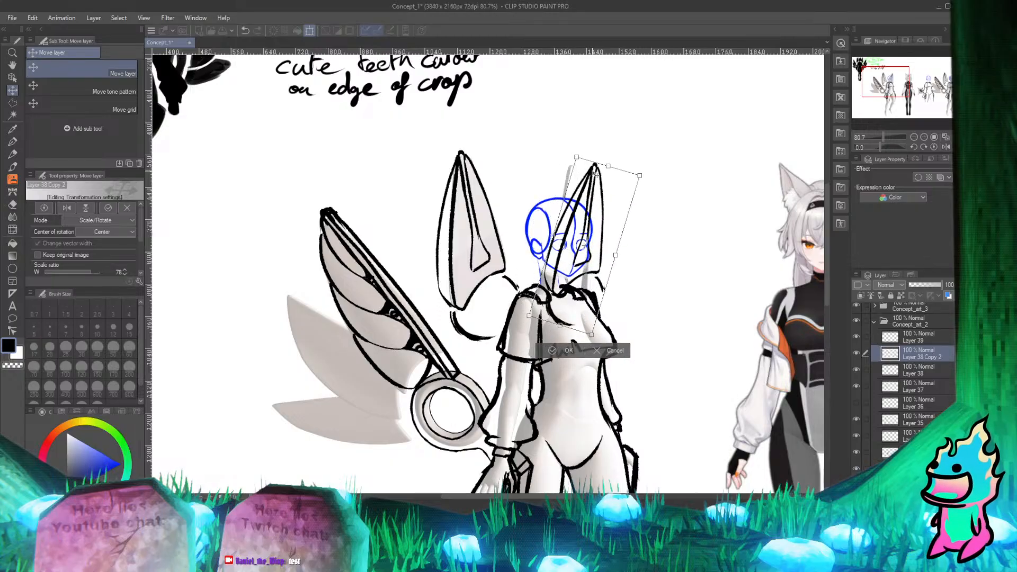
left_click_drag(590, 147, 575, 146)
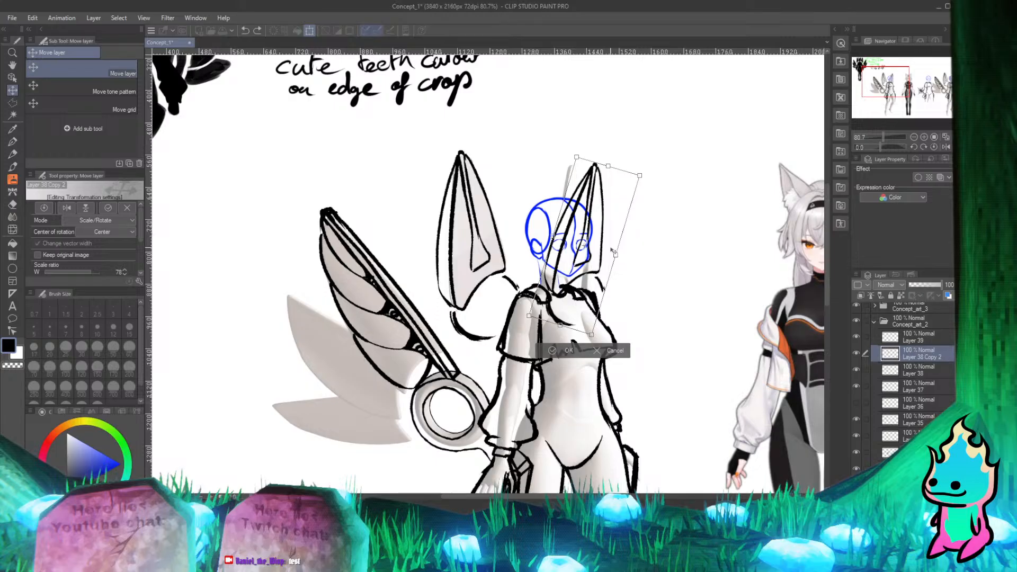
left_click_drag(598, 231, 574, 246)
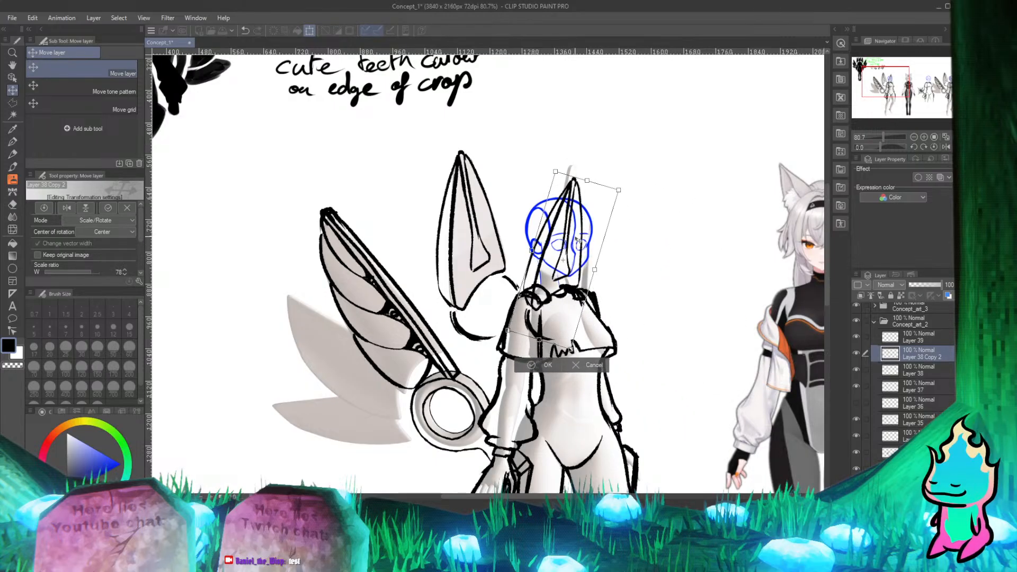
left_click_drag(580, 208, 580, 168)
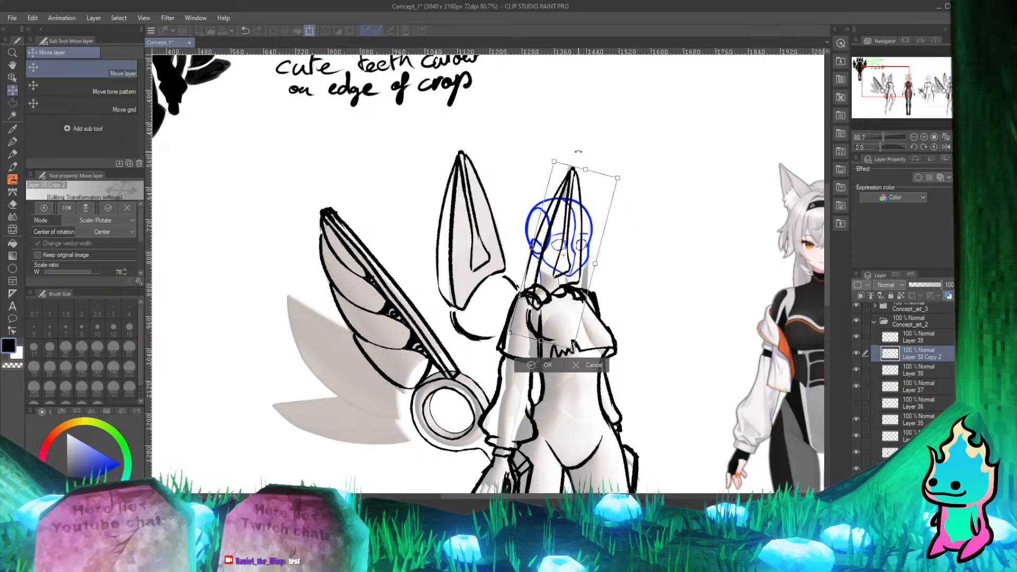
left_click_drag(574, 219, 569, 217)
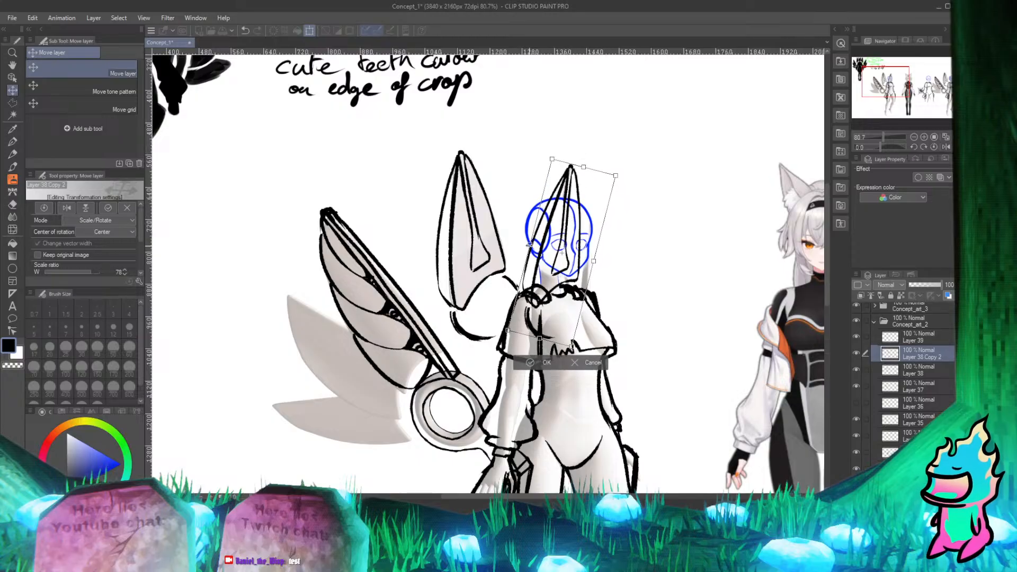
Step: Narrow the blade copy to 72% width, nudge it into place, shorten its base slightly and apply the transformation
left_click_drag(523, 242, 535, 245)
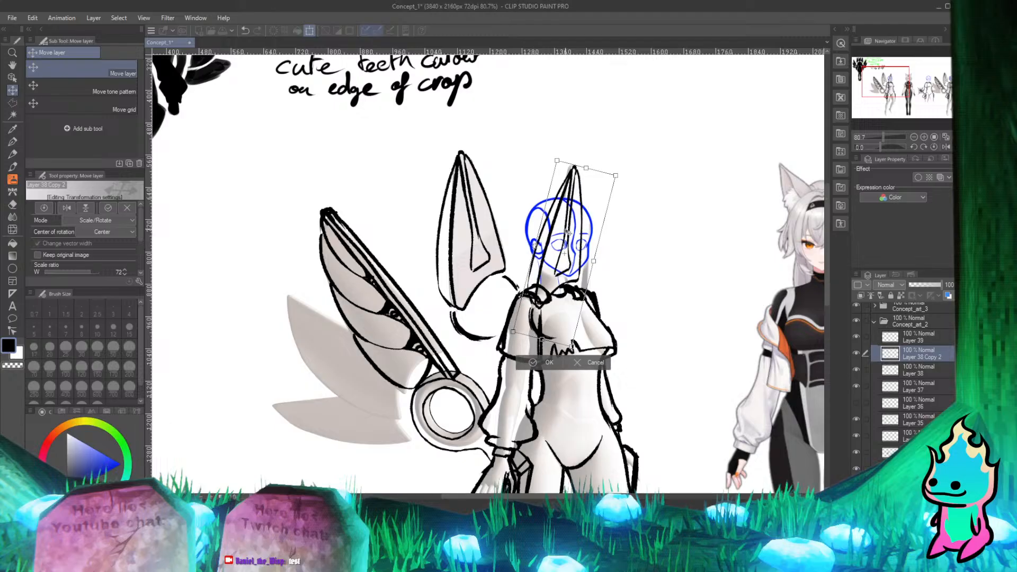
left_click_drag(587, 286, 585, 284)
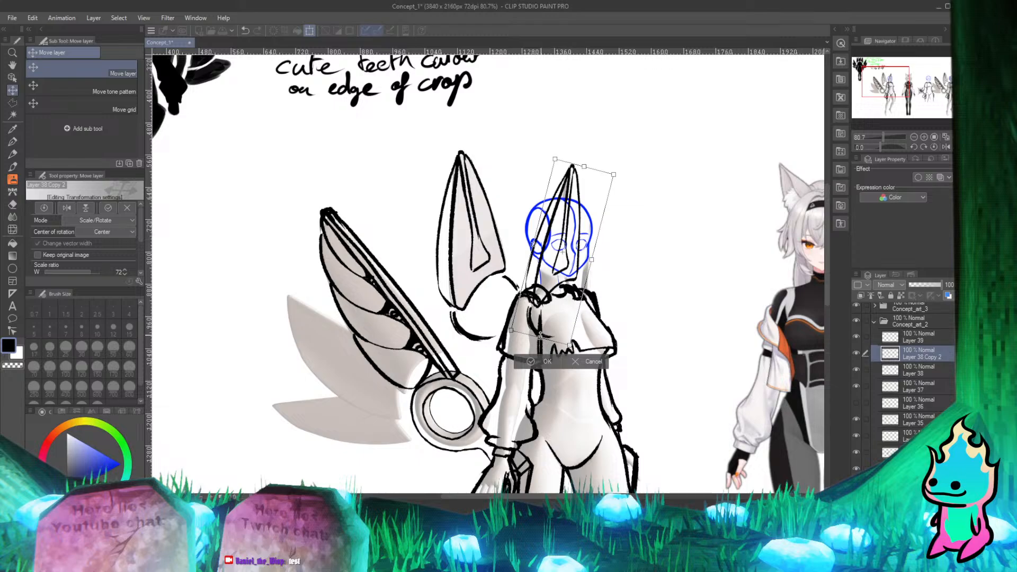
left_click_drag(540, 335, 541, 331)
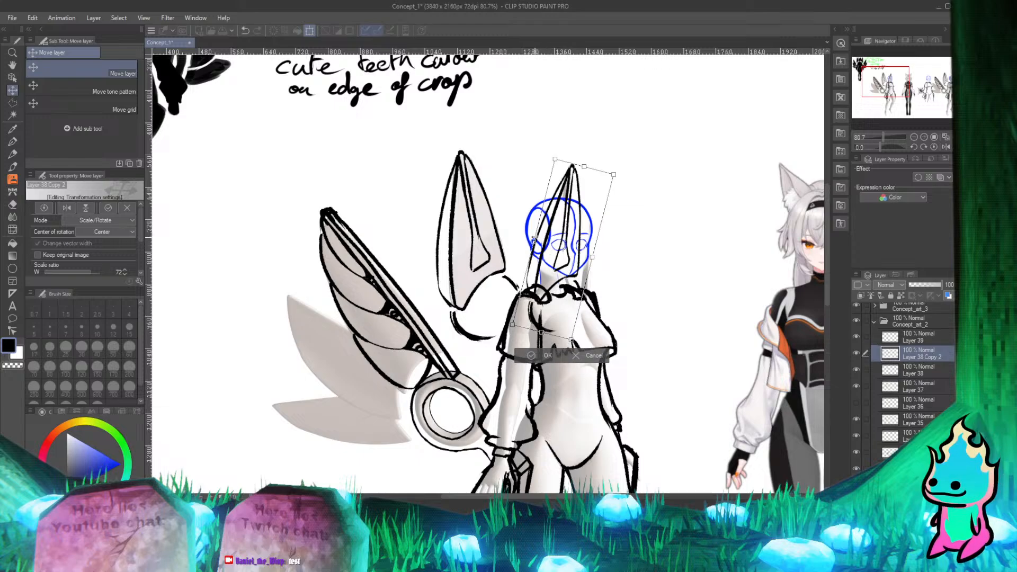
left_click_drag(534, 239, 535, 239)
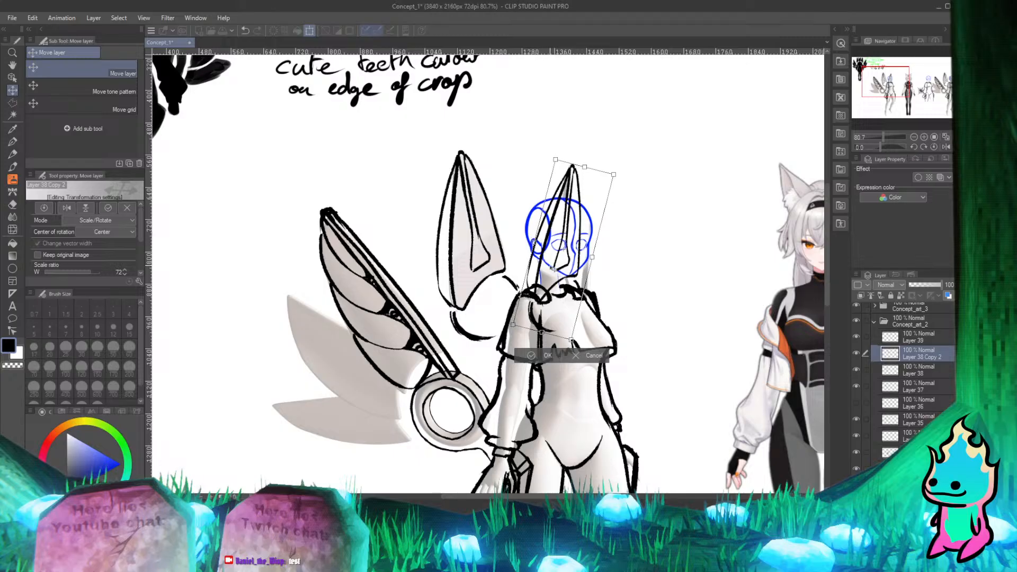
left_click(546, 356)
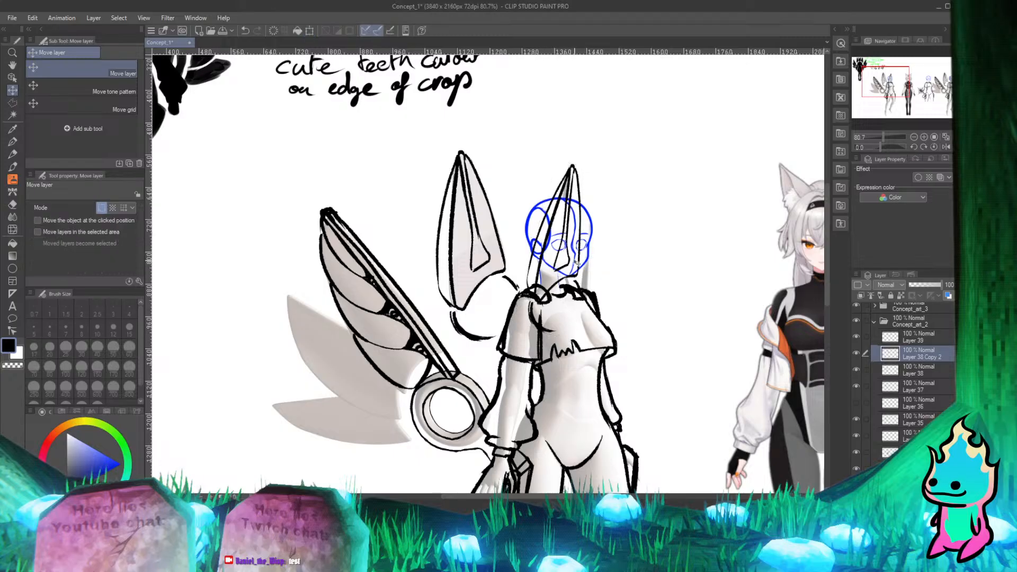
Step: Erase the parts of the copied blade that overlap the head, neck and shoulders, leaving the tip behind the head
scroll(578, 264, "down", 2)
scroll(598, 157, "up", 2)
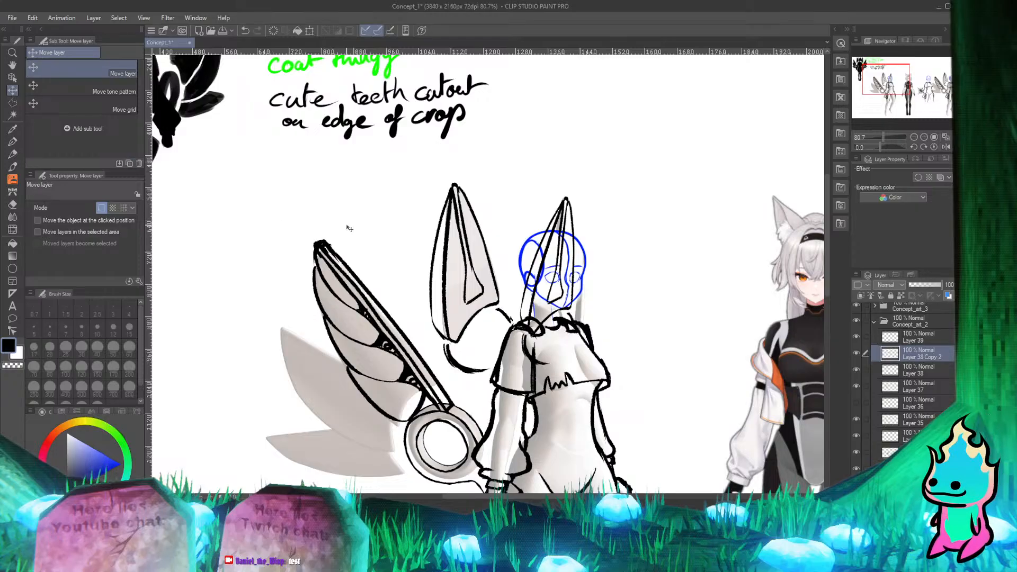
key("e")
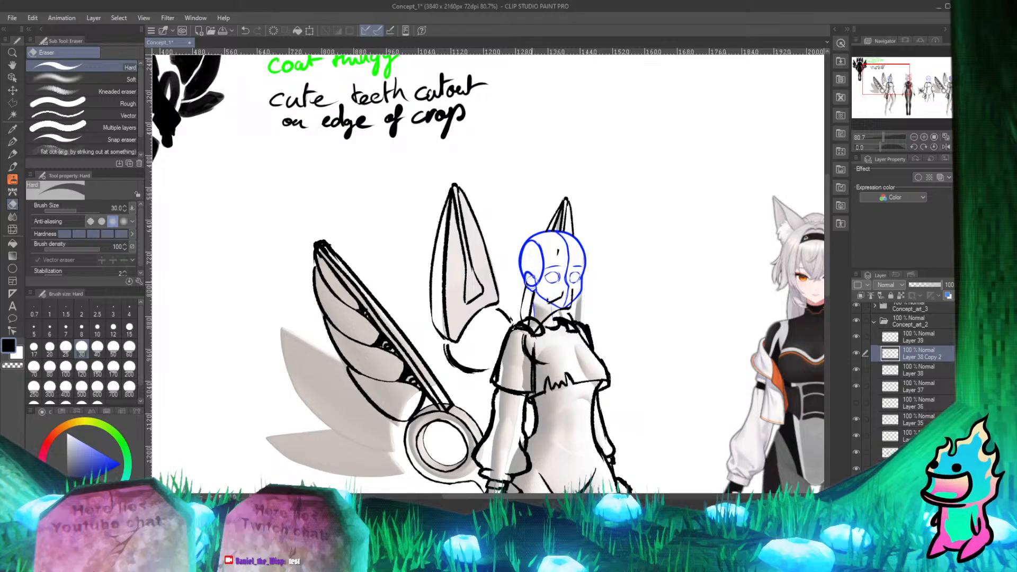
left_click_drag(536, 296, 540, 301)
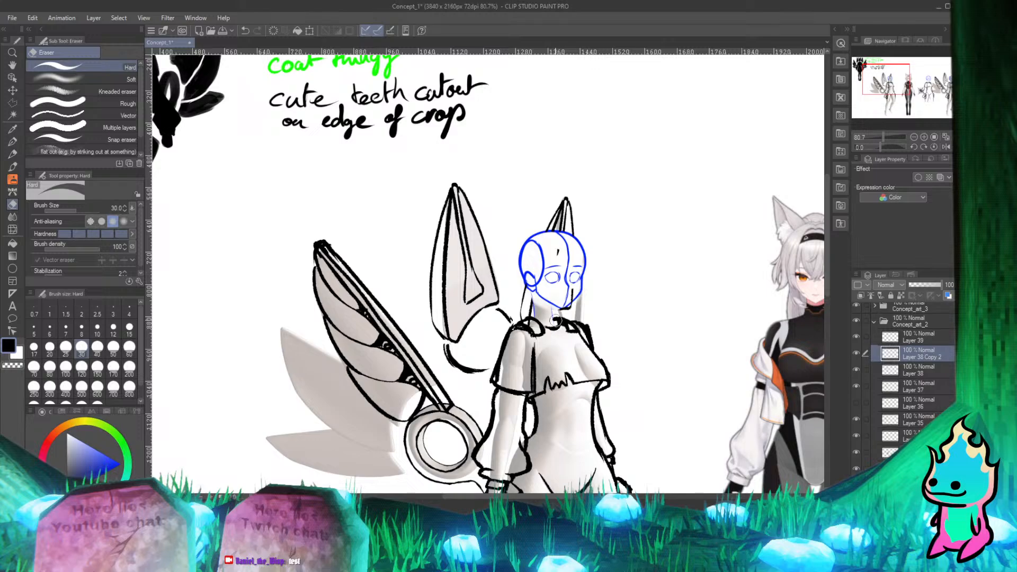
key("k")
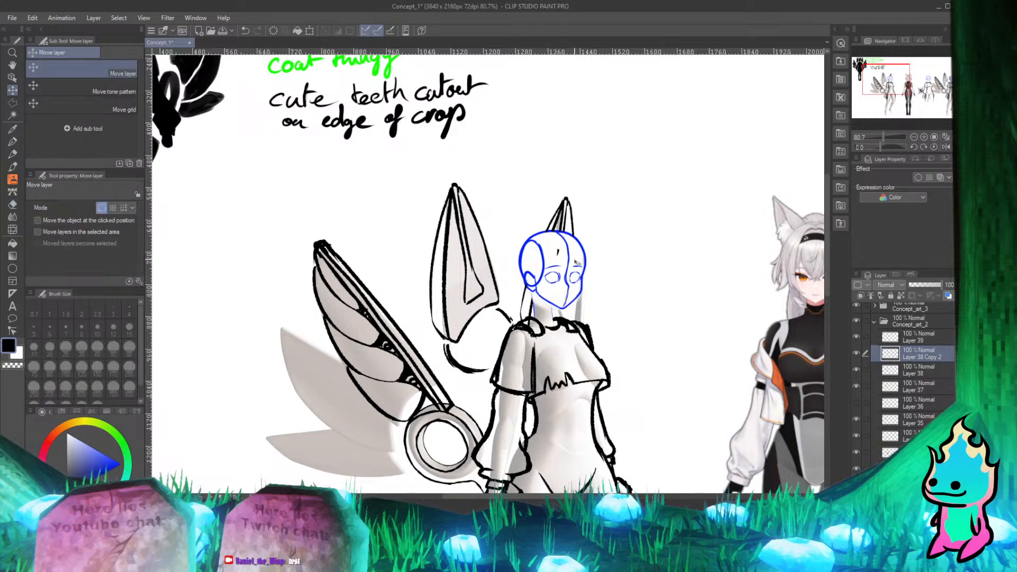
key("e")
left_click_drag(560, 261, 558, 252)
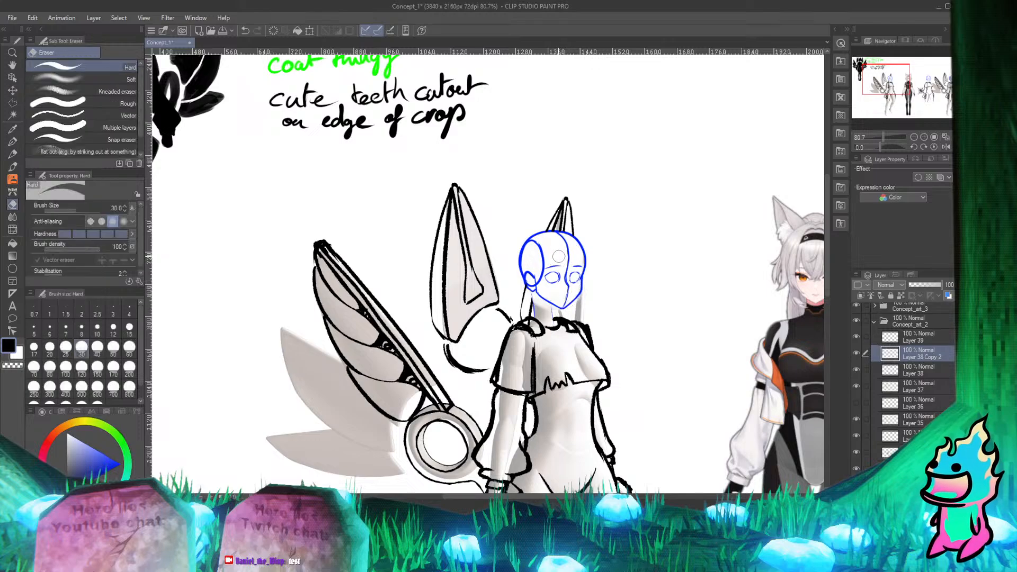
key("k")
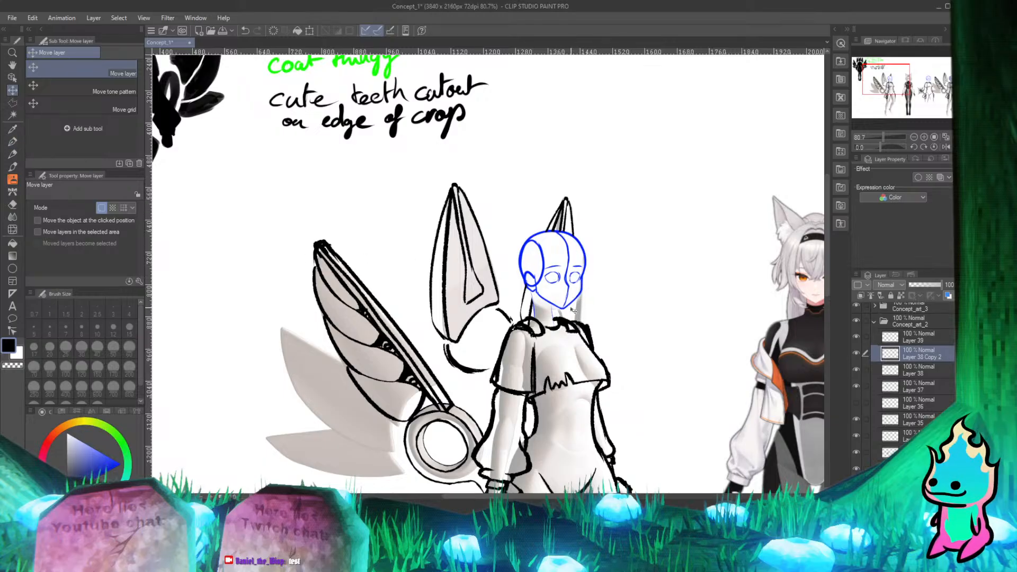
Step: Compare the far-side blade behind the head with the silhouette and the other figures across the whole character sheet
left_click(20, 140)
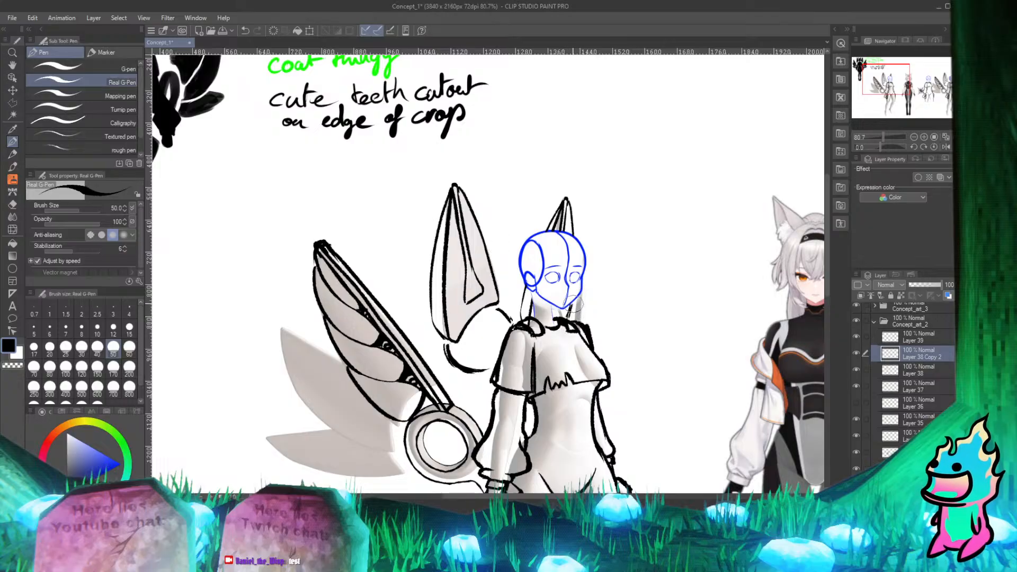
left_click_drag(566, 318, 574, 323)
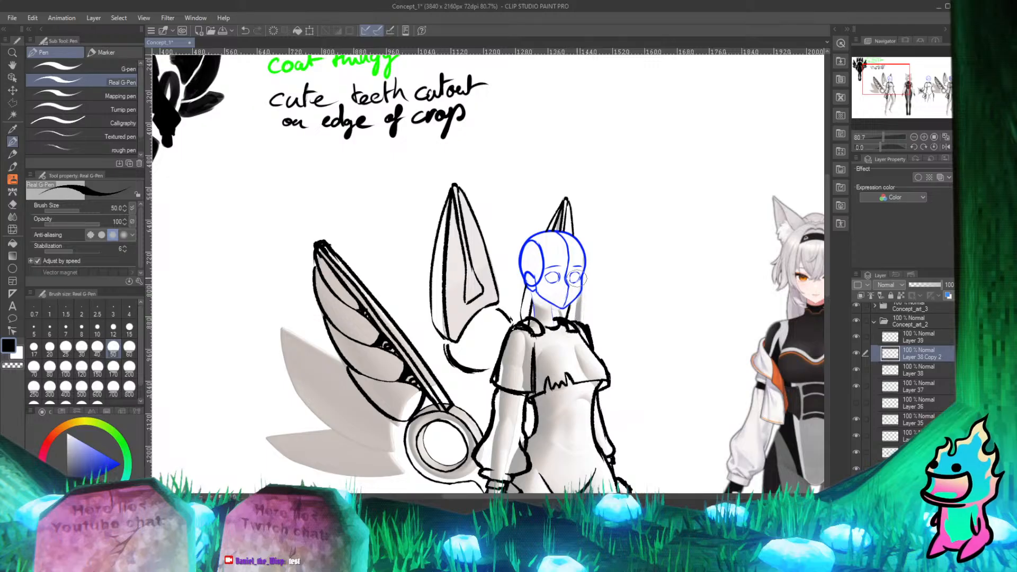
scroll(551, 245, "down", 5)
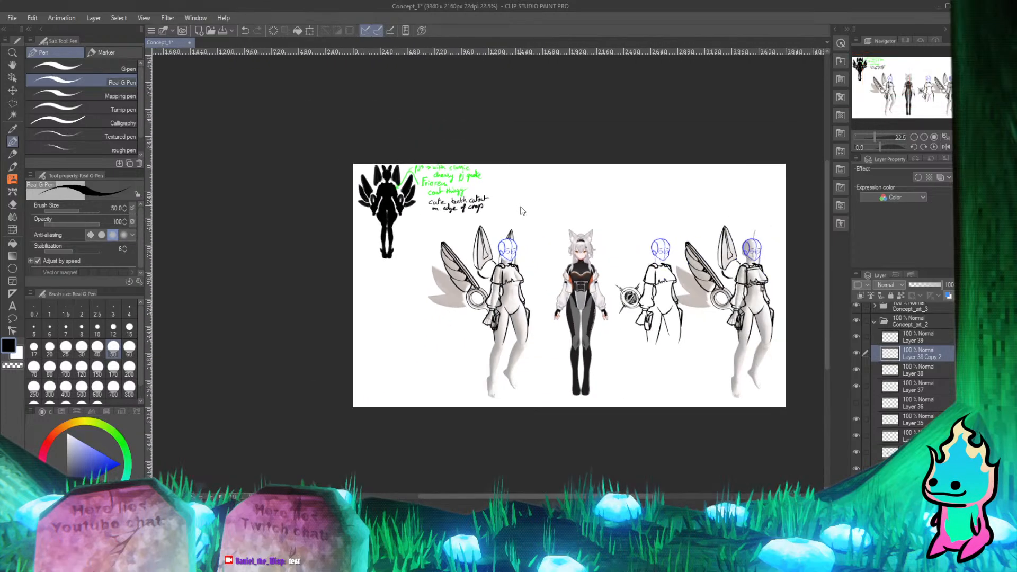
scroll(543, 303, "up", 1)
scroll(543, 304, "down", 2)
scroll(542, 303, "down", 1)
scroll(516, 260, "up", 5)
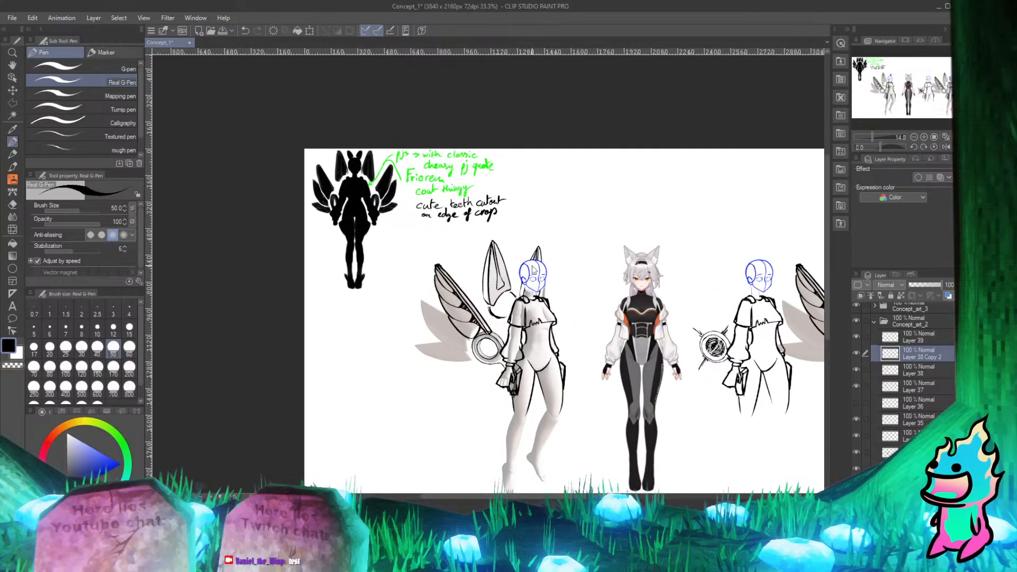
scroll(473, 275, "down", 2)
scroll(473, 275, "up", 3)
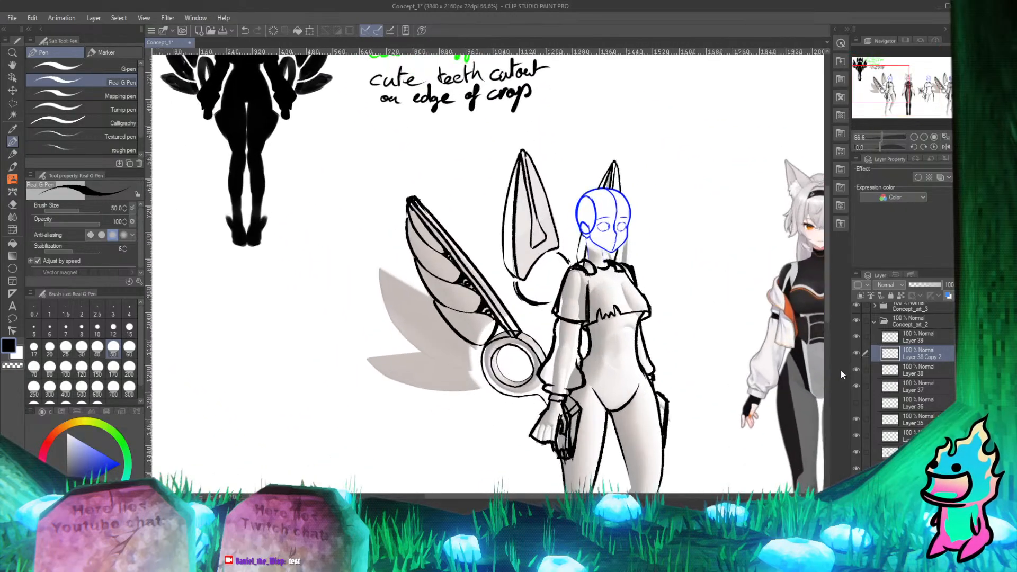
Step: Identify the layers holding the side wing's line art and merge Layer 35 with Layer 37
left_click(854, 387)
left_click(854, 387)
left_click(923, 388)
left_click(858, 417)
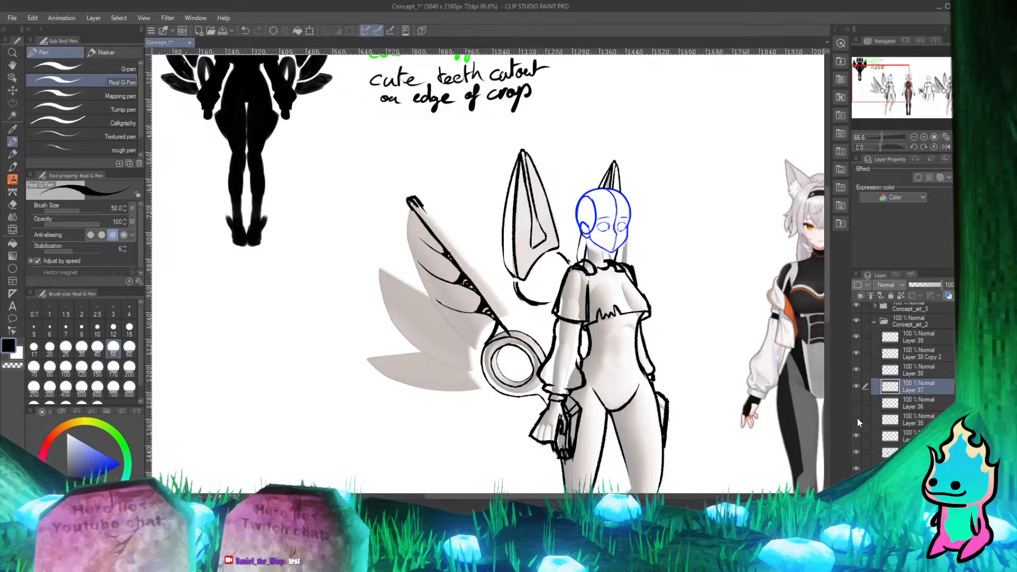
left_click(857, 418)
left_click(858, 417)
left_click(857, 418)
left_click(925, 418, "ctrl")
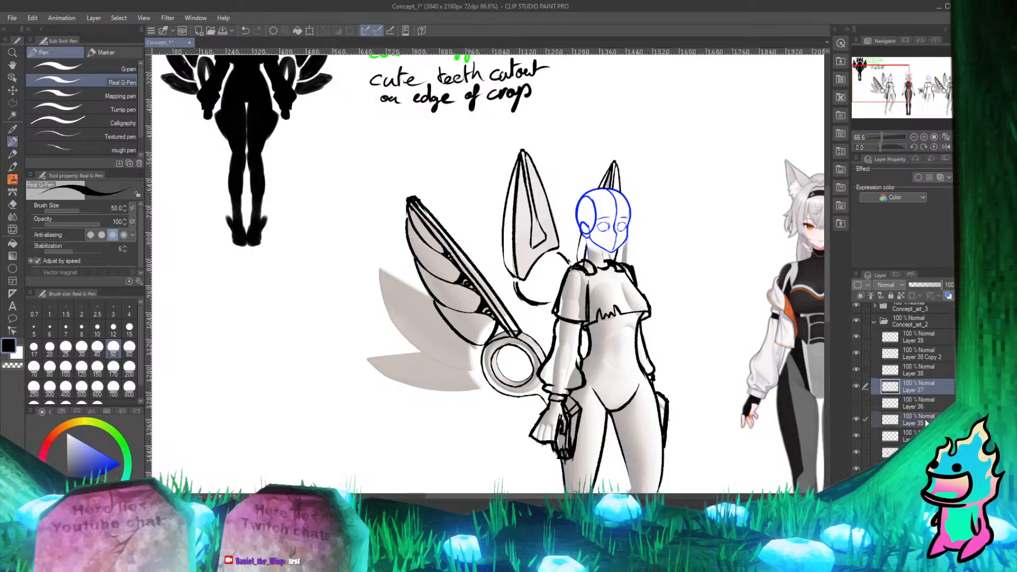
right_click(912, 391)
left_click(907, 344)
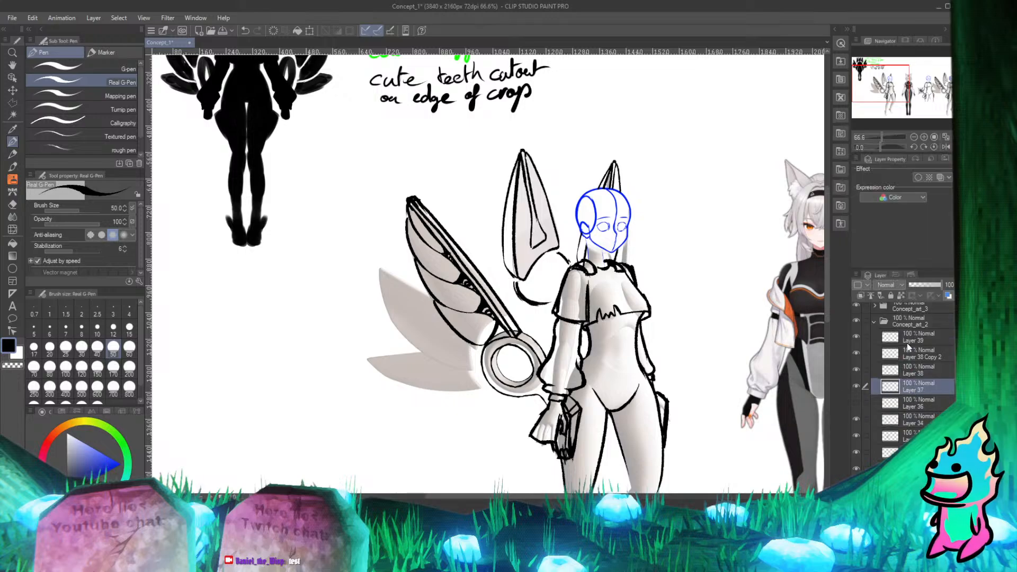
Step: Delete Layer 36 from the Concept_art_2 folder
left_click(857, 402)
left_click(914, 405)
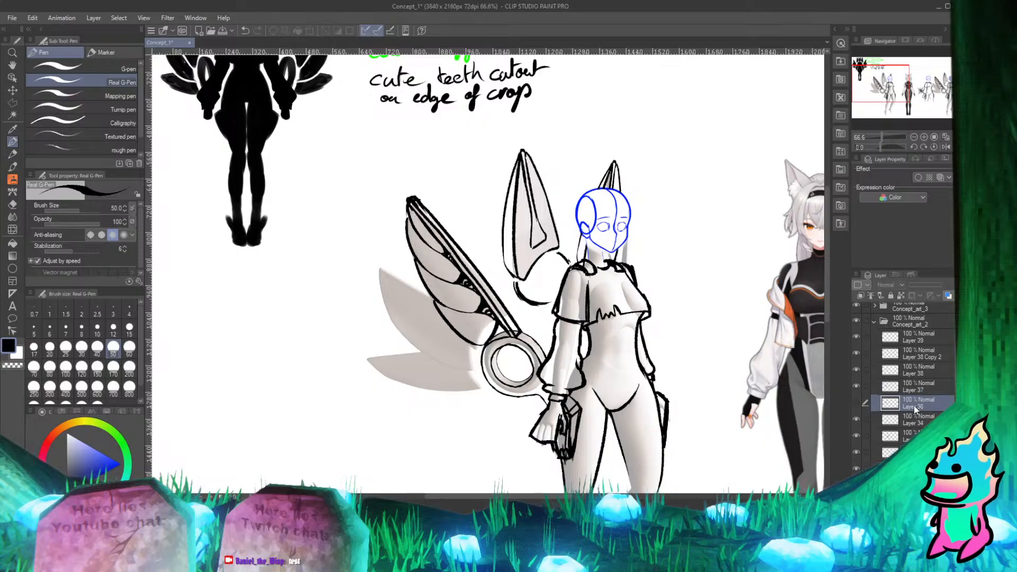
key("Delete")
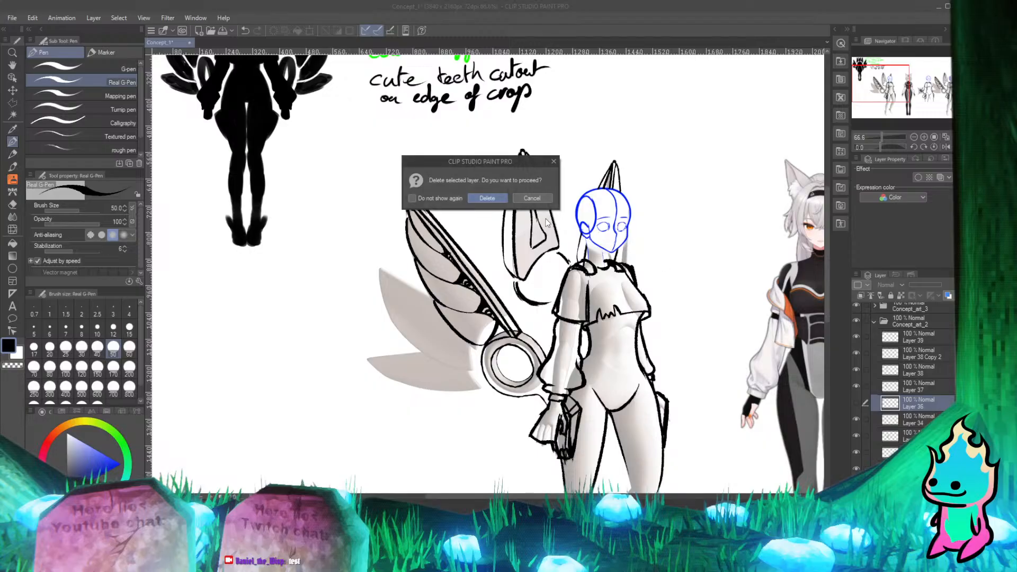
left_click(487, 198)
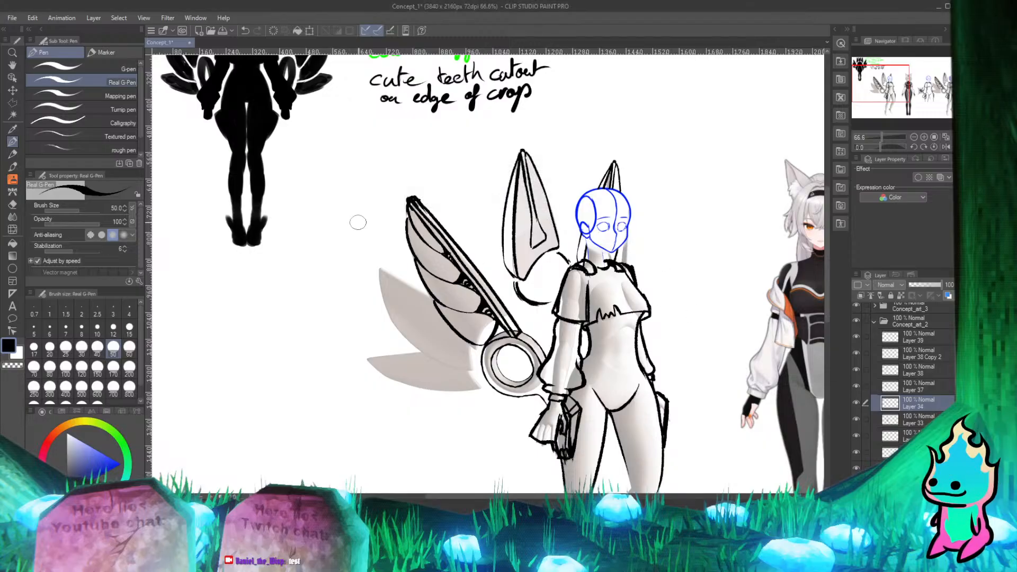
key("k")
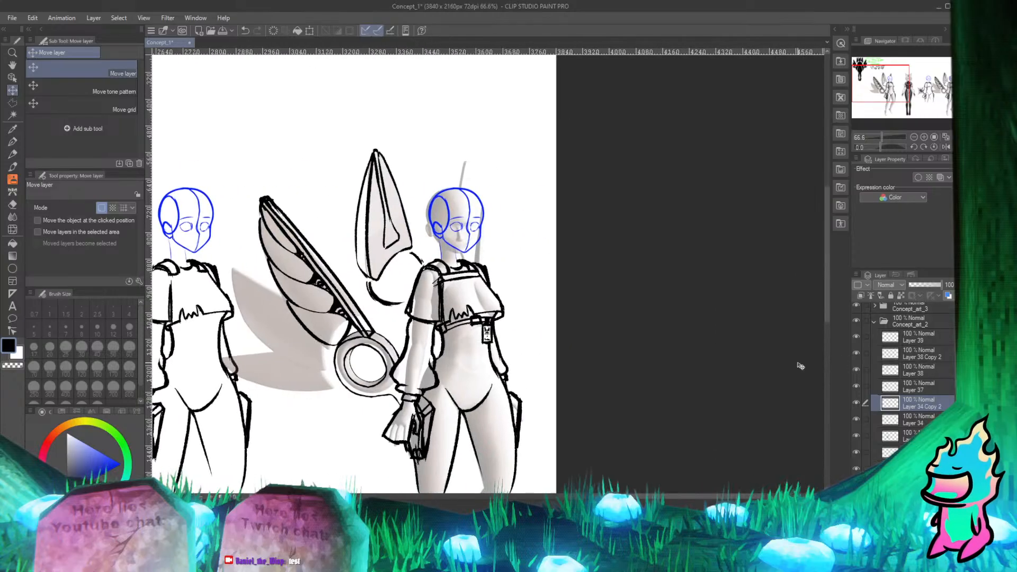
left_click_drag(390, 278, 402, 257)
scroll(404, 250, "down", 3)
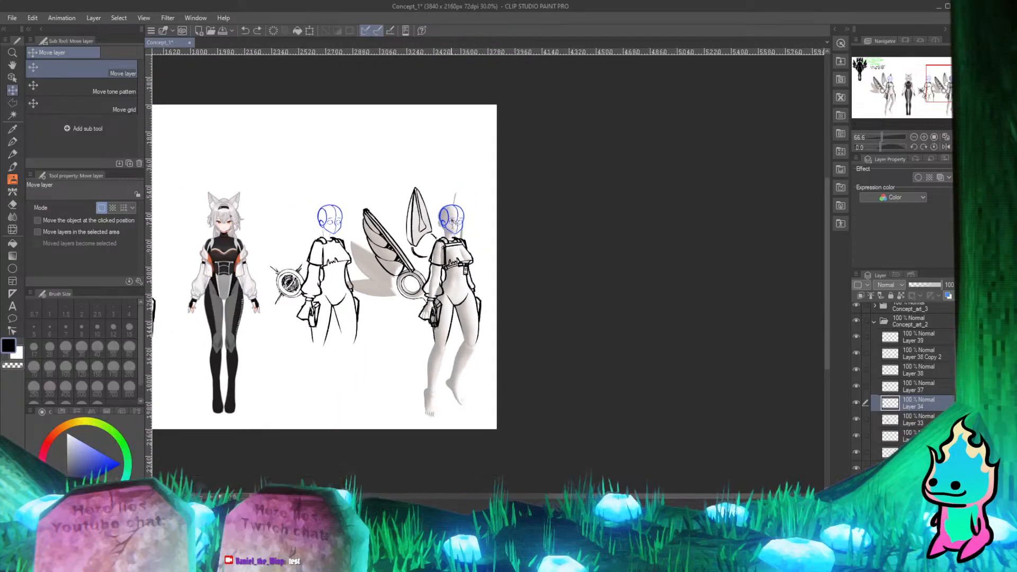
scroll(159, 251, "up", 2)
scroll(591, 287, "down", 6)
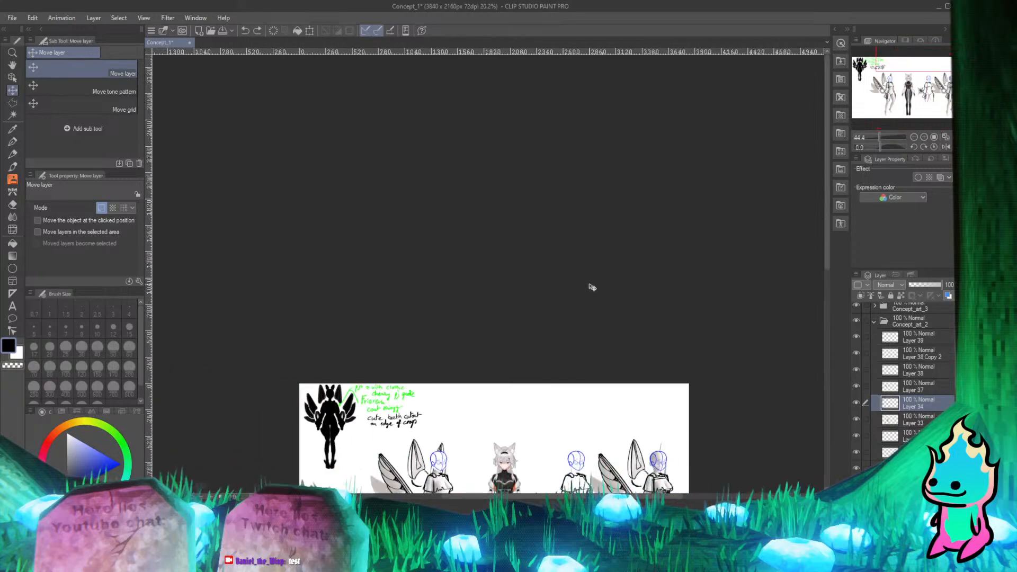
scroll(471, 407, "up", 2)
scroll(472, 407, "up", 8)
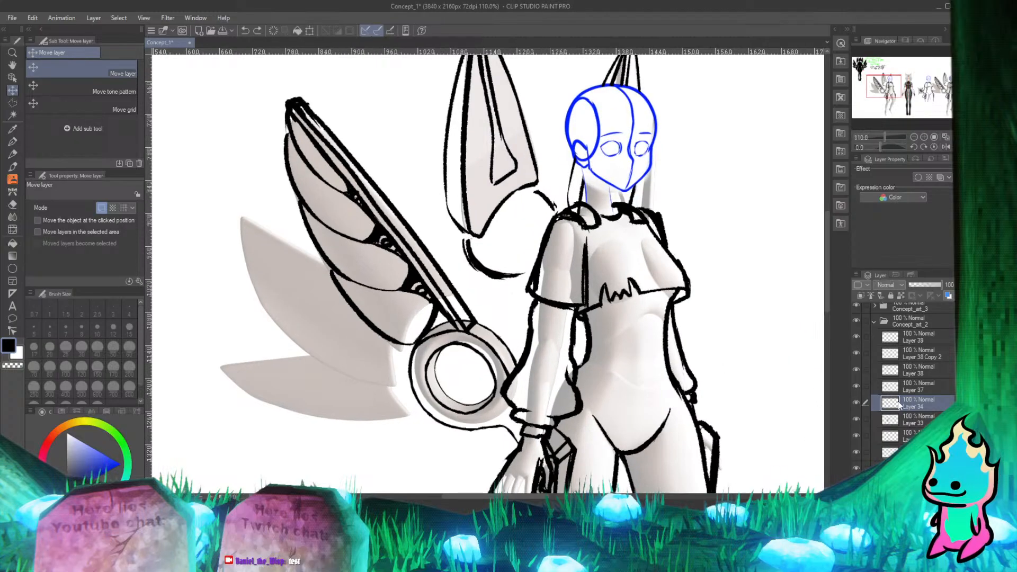
Step: Duplicate the side wing line art on Layer 37 and place the copy over the grey feather below the original
left_click(923, 390)
left_click(860, 387)
left_click(860, 386)
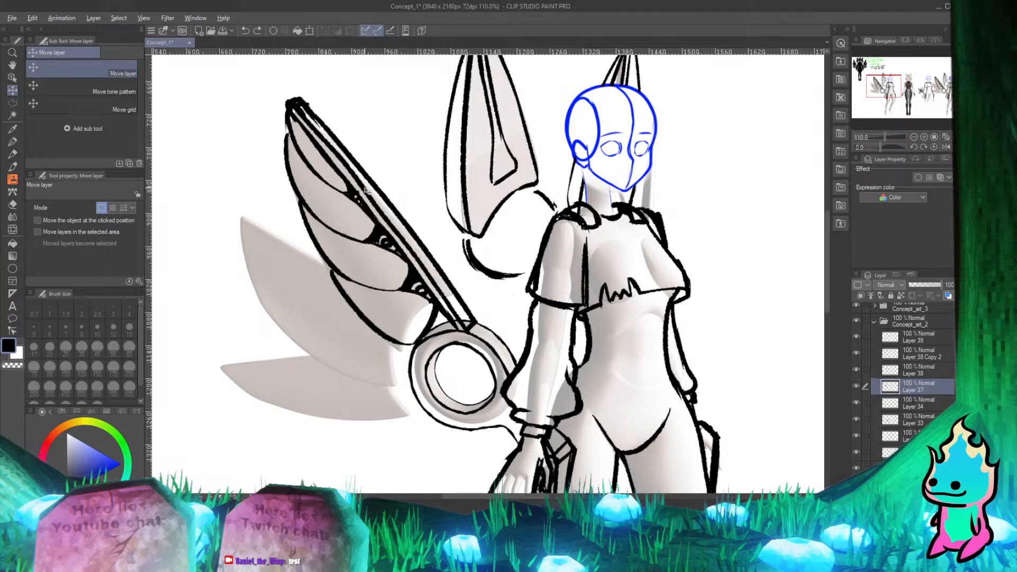
key("ctrl+c")
key("ctrl+v")
left_click_drag(365, 191, 315, 271)
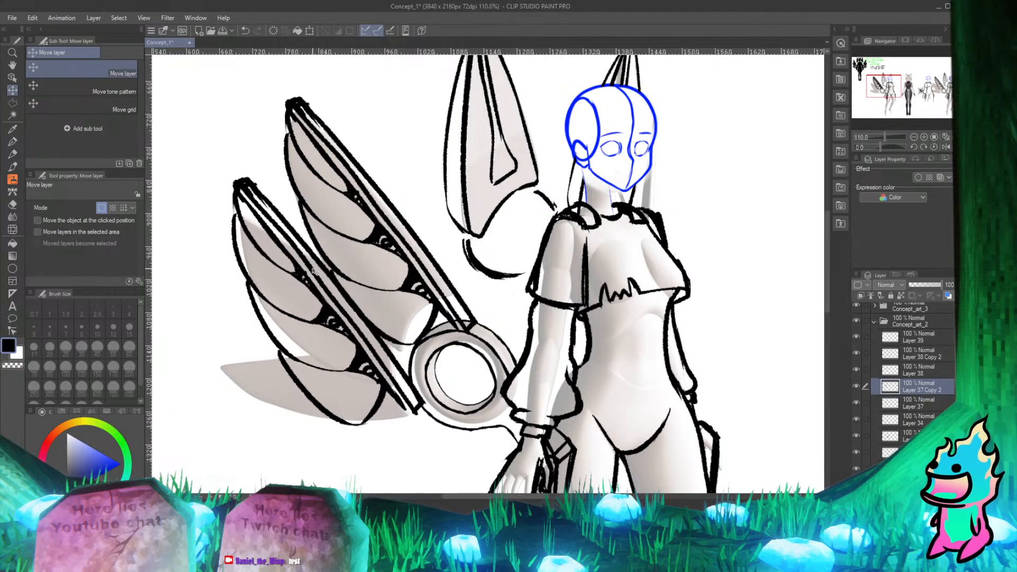
Step: Rotate the wing copy counterclockwise, scale it down to 80% and position its base against the ring joint
left_click(307, 32)
left_click_drag(444, 163, 389, 139)
left_click_drag(330, 292, 362, 301)
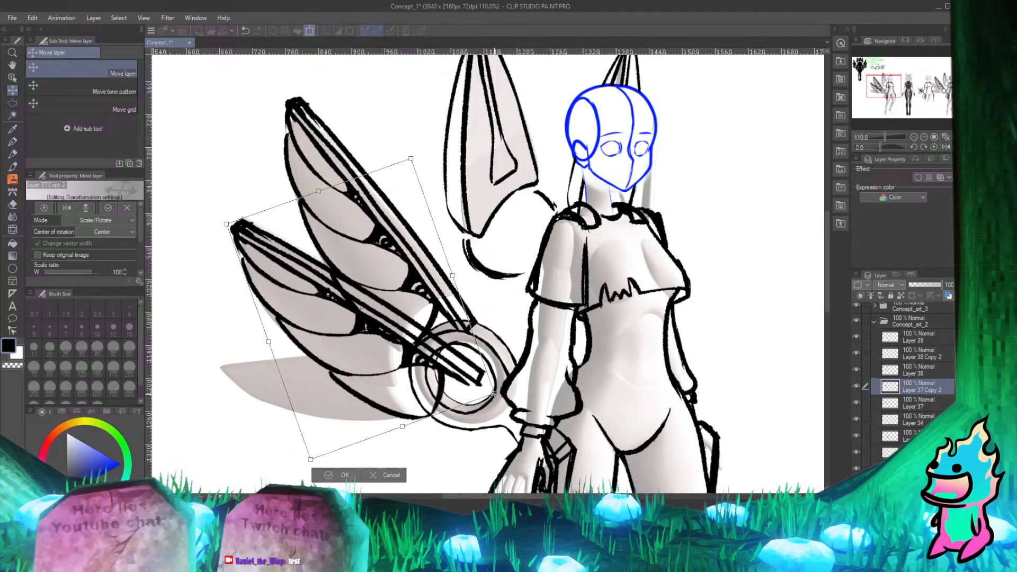
left_click_drag(495, 394, 442, 364)
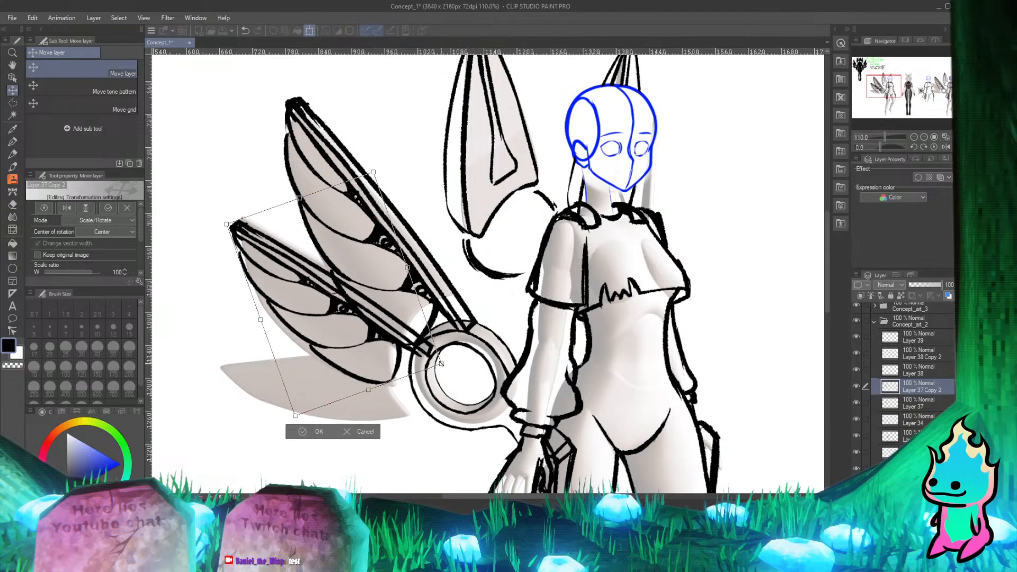
left_click_drag(299, 196, 307, 192)
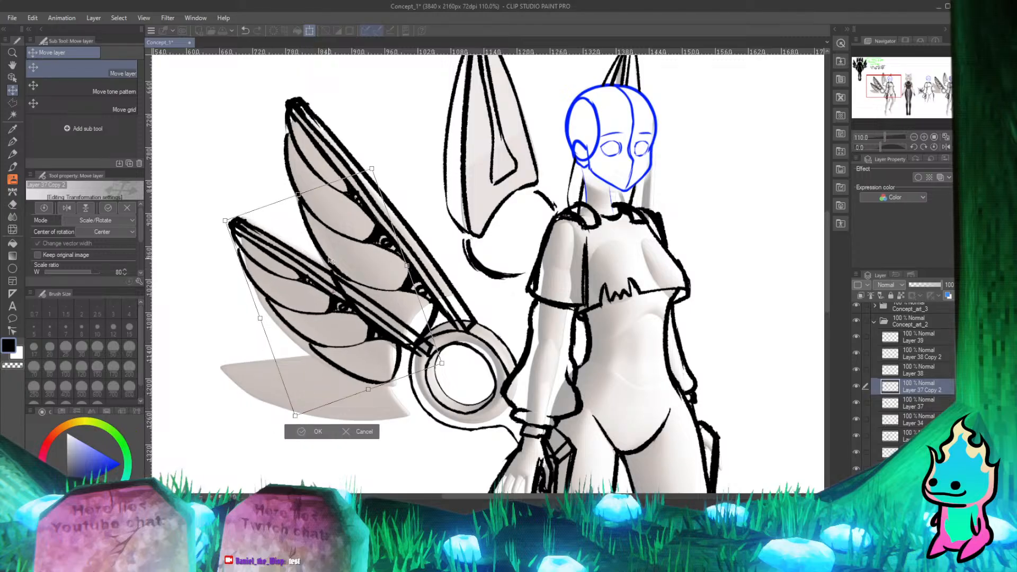
left_click_drag(293, 245, 297, 245)
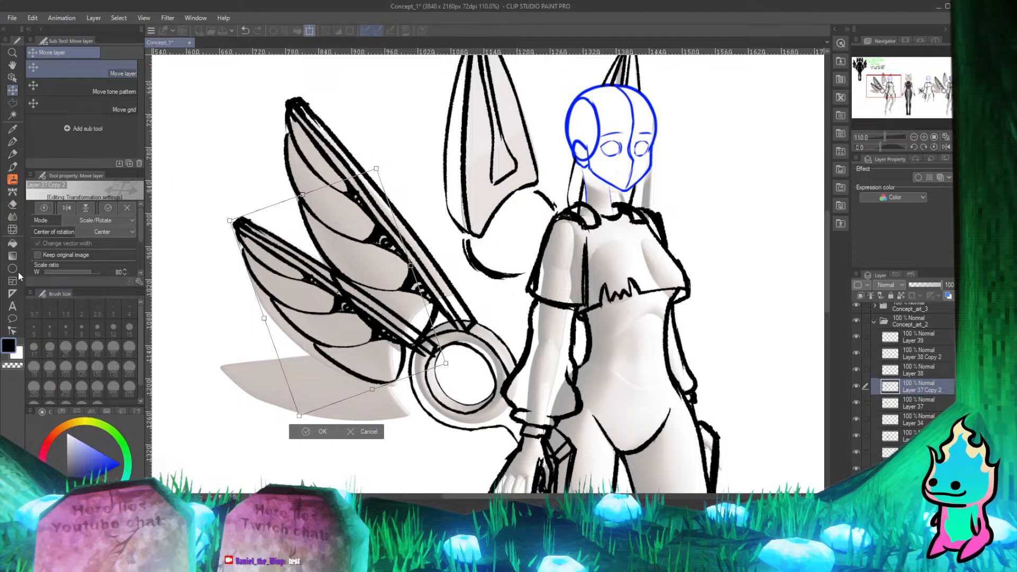
Step: Free-transform the wing copy by stretching its lower corner slightly and nudging its outer edge, and apply the transformation
right_click(313, 320)
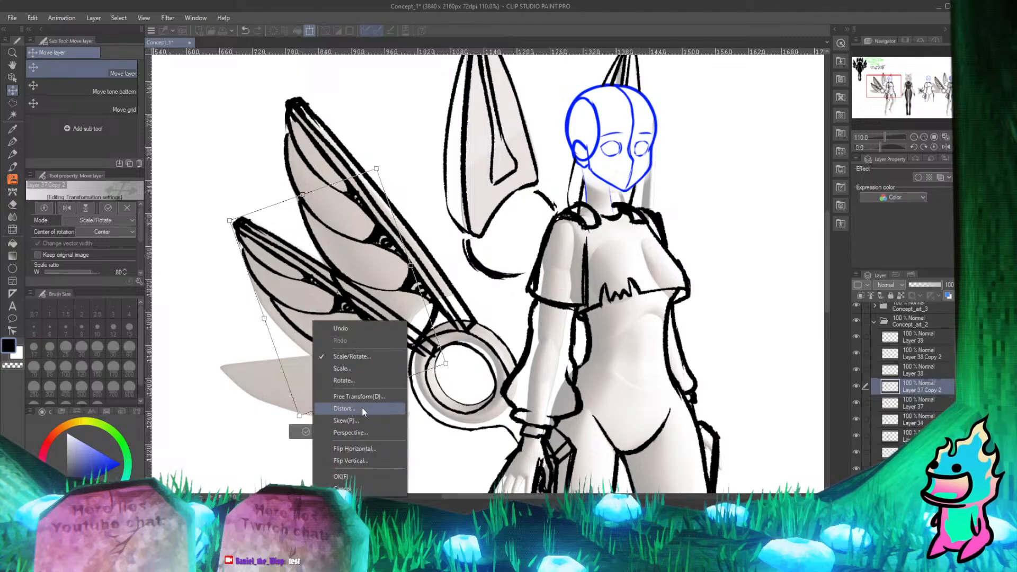
left_click(356, 394)
left_click_drag(299, 417, 293, 421)
left_click_drag(294, 422, 299, 422)
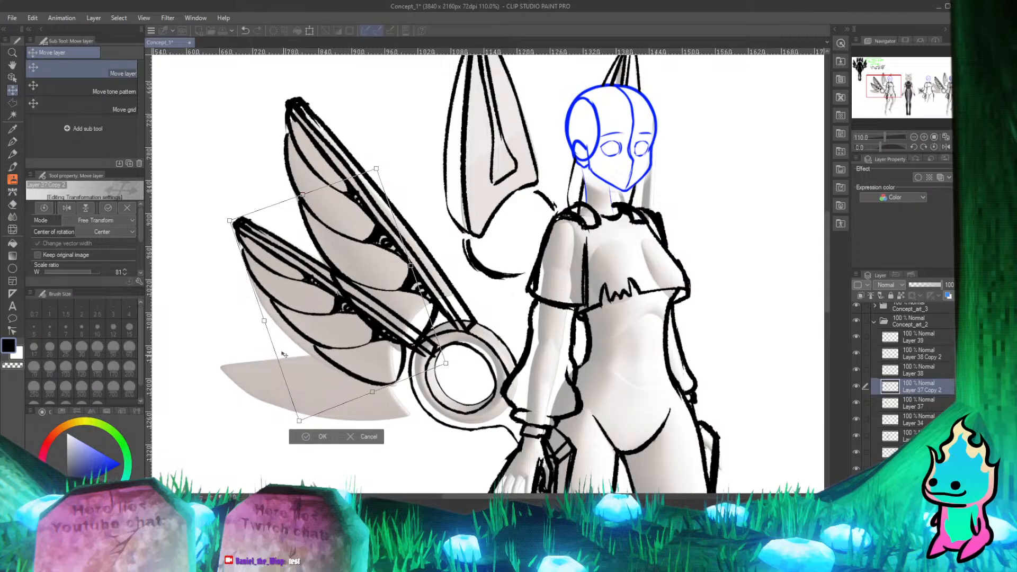
left_click_drag(265, 324, 264, 322)
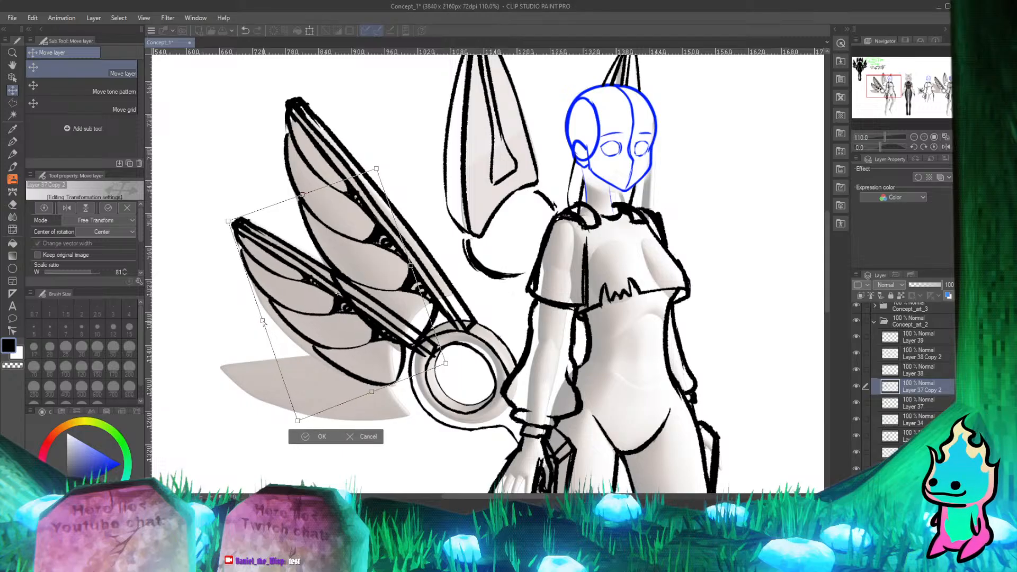
left_click(323, 439)
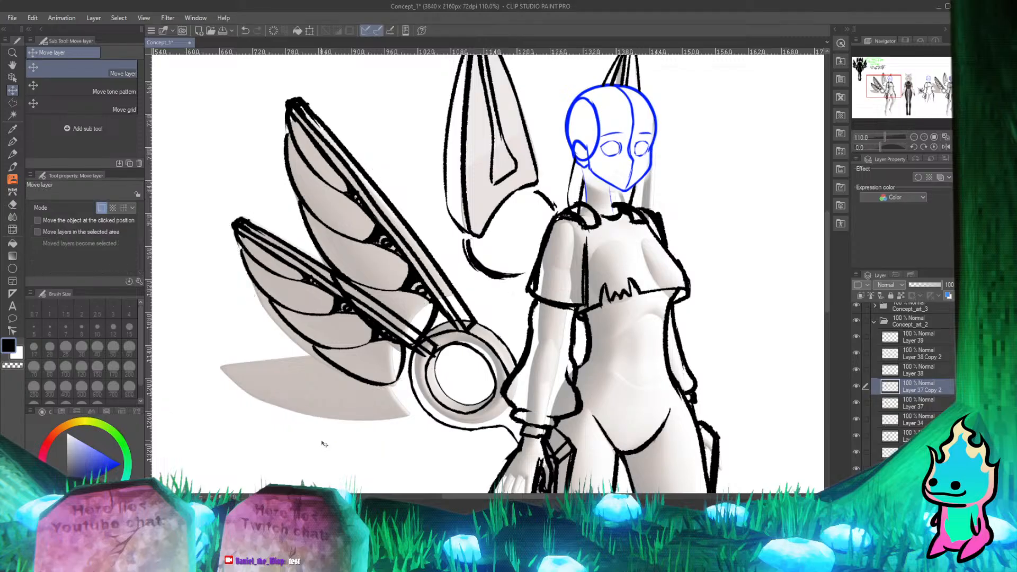
Step: Liquify the outer edge of the lower wing copy at brush size 200 so its feathers follow the grey shape
left_click(12, 229)
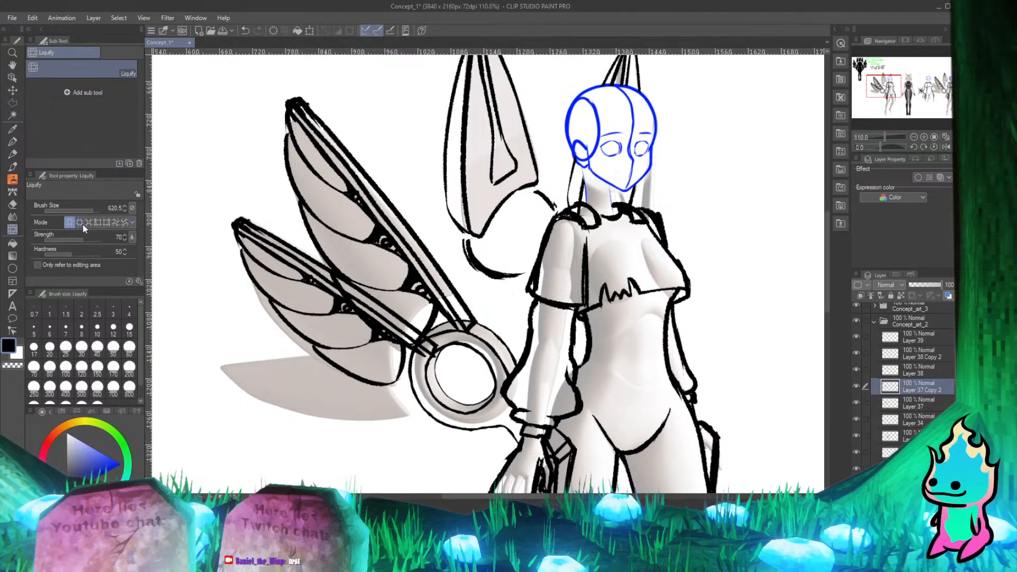
left_click_drag(85, 209, 62, 208)
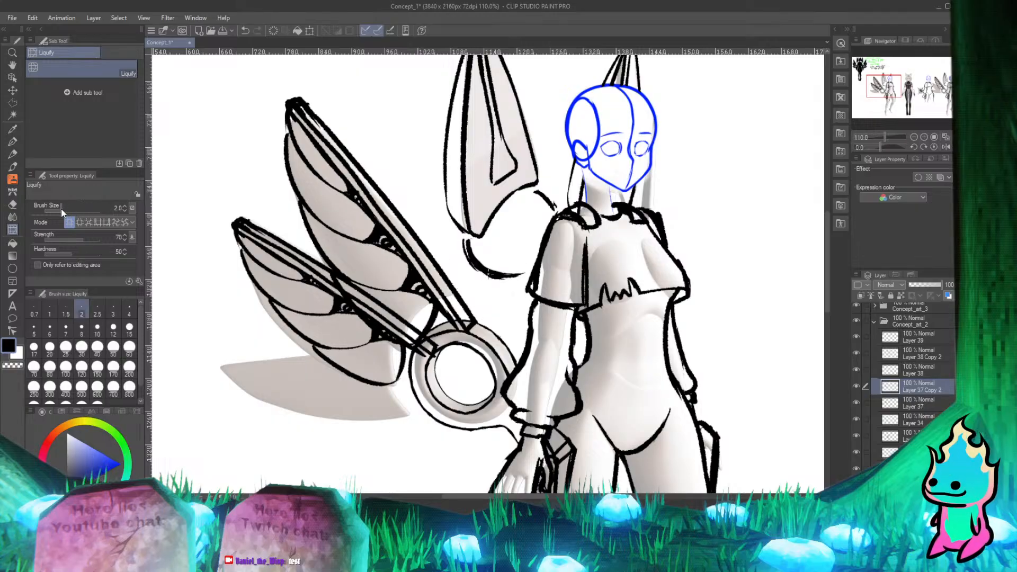
left_click(97, 347)
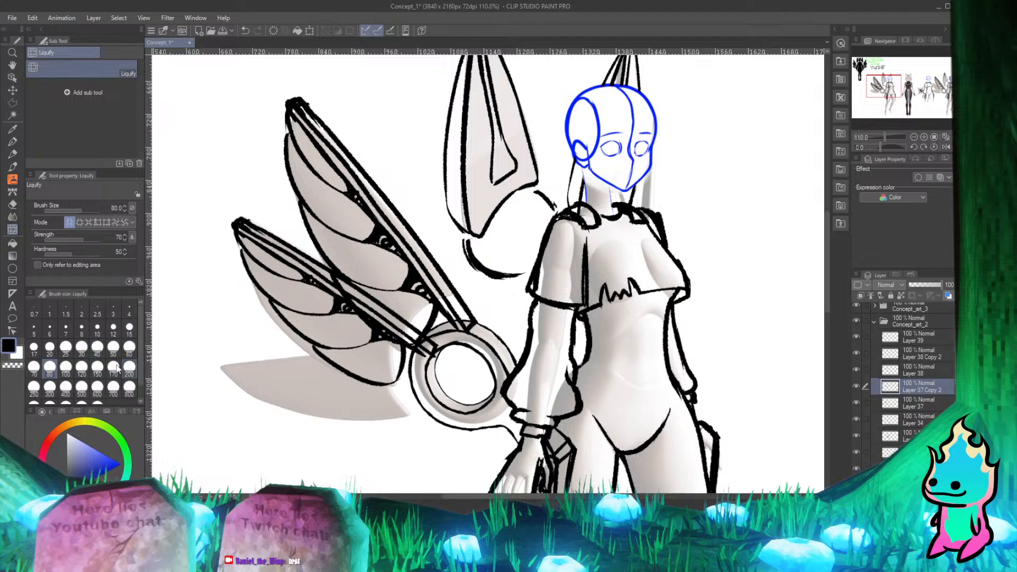
left_click(82, 368)
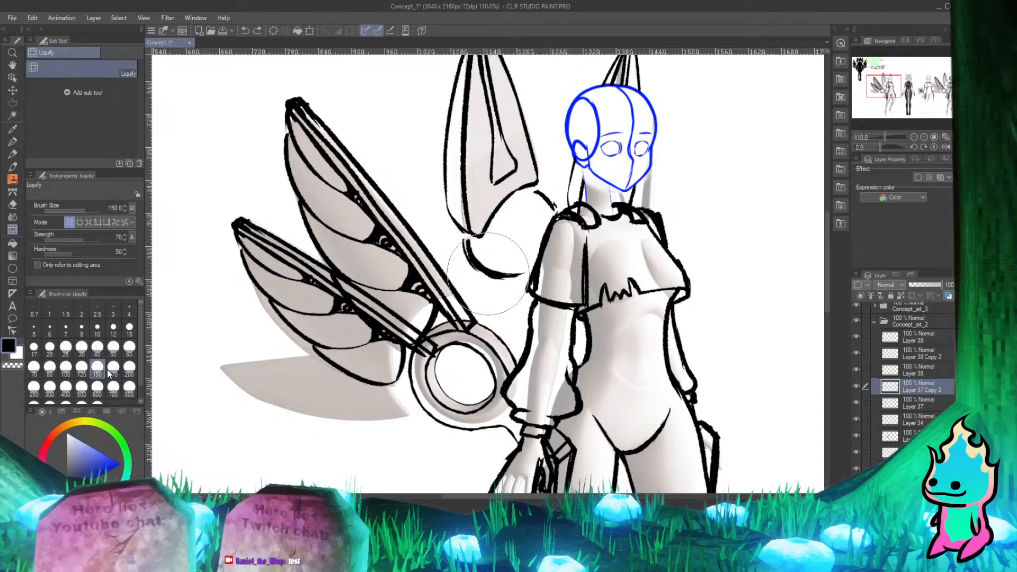
key("ctrl+z")
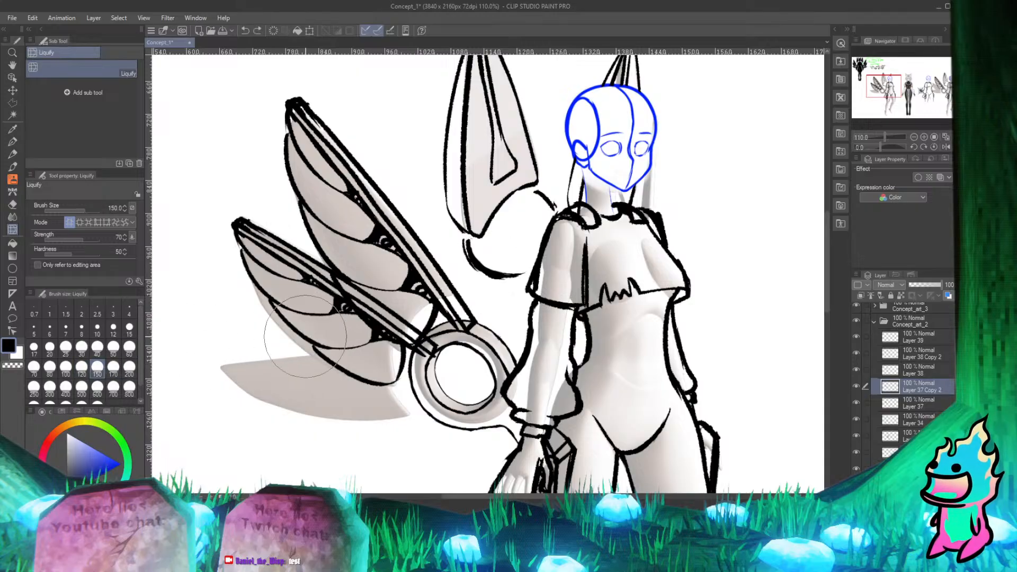
left_click(129, 366)
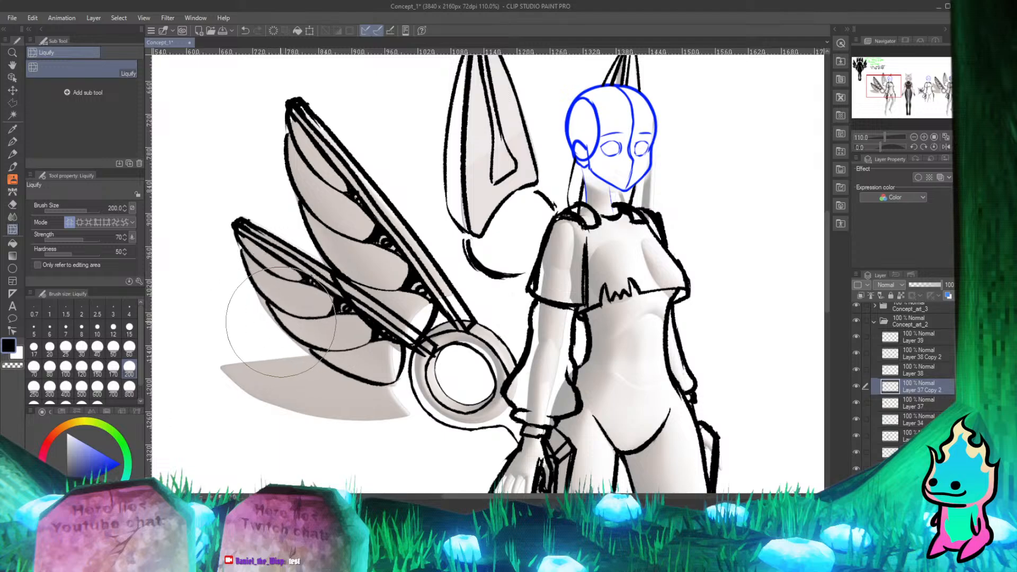
scroll(278, 202, "down", 2)
scroll(329, 233, "up", 2)
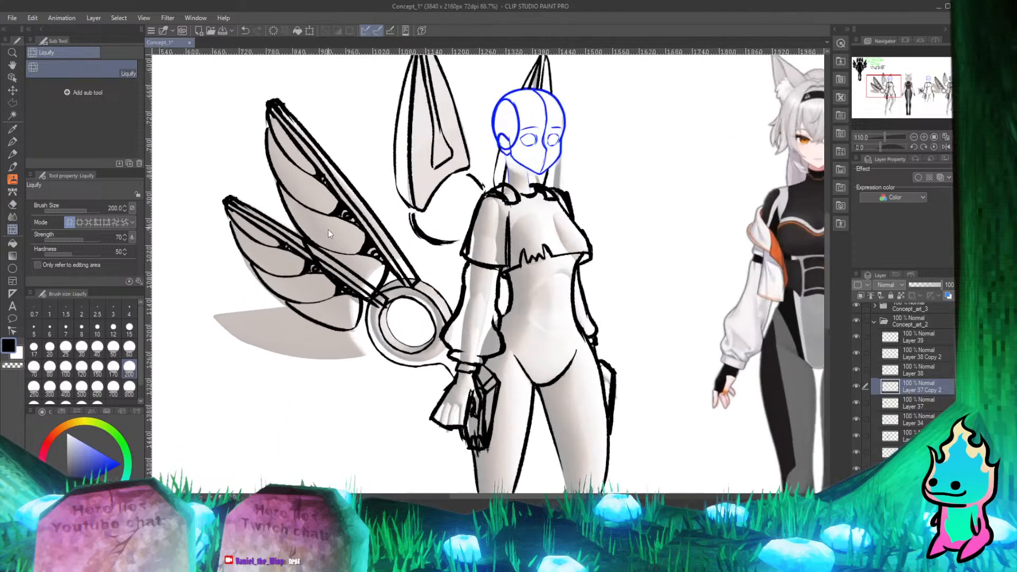
Step: Erase the lower wing copy's lines where they overlap the upper wing and the ring joint, using the hard eraser at size 30
scroll(292, 281, "up", 2)
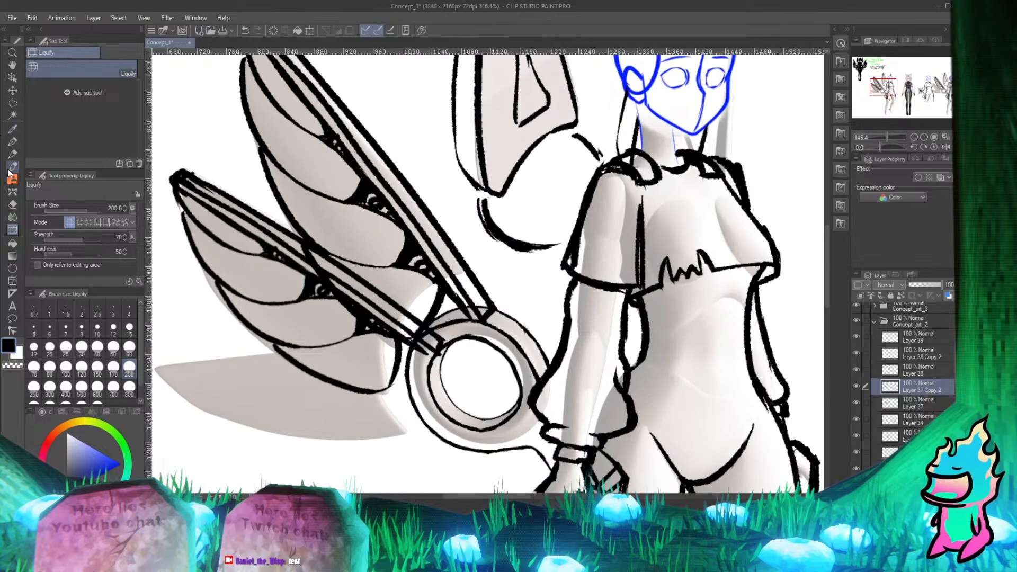
left_click(13, 204)
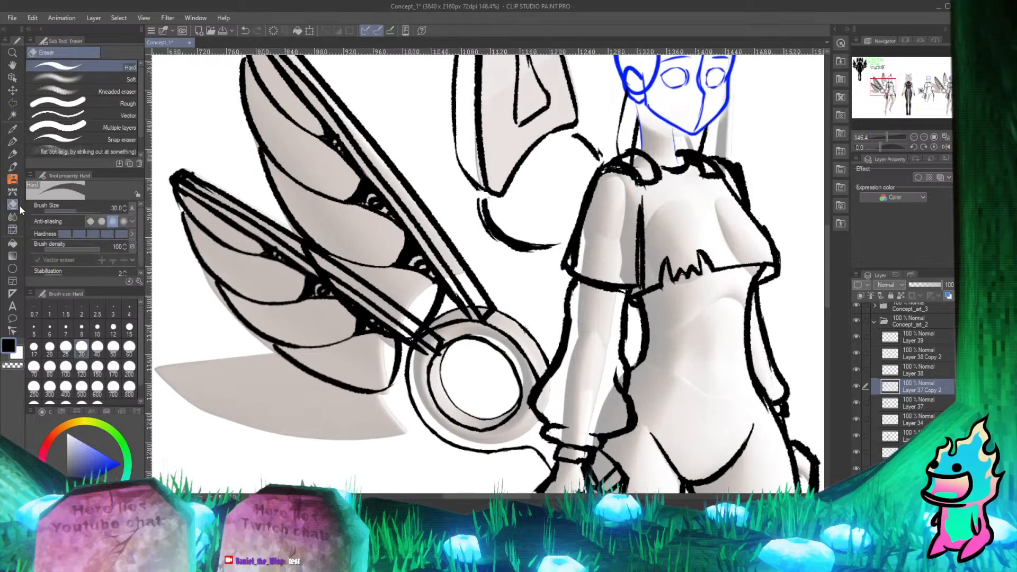
left_click(12, 142)
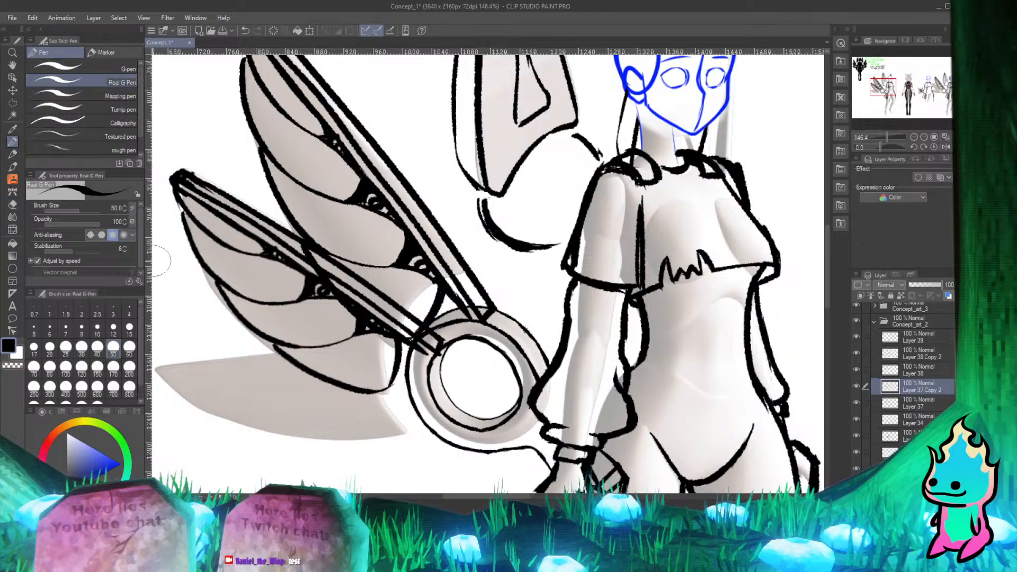
key("e")
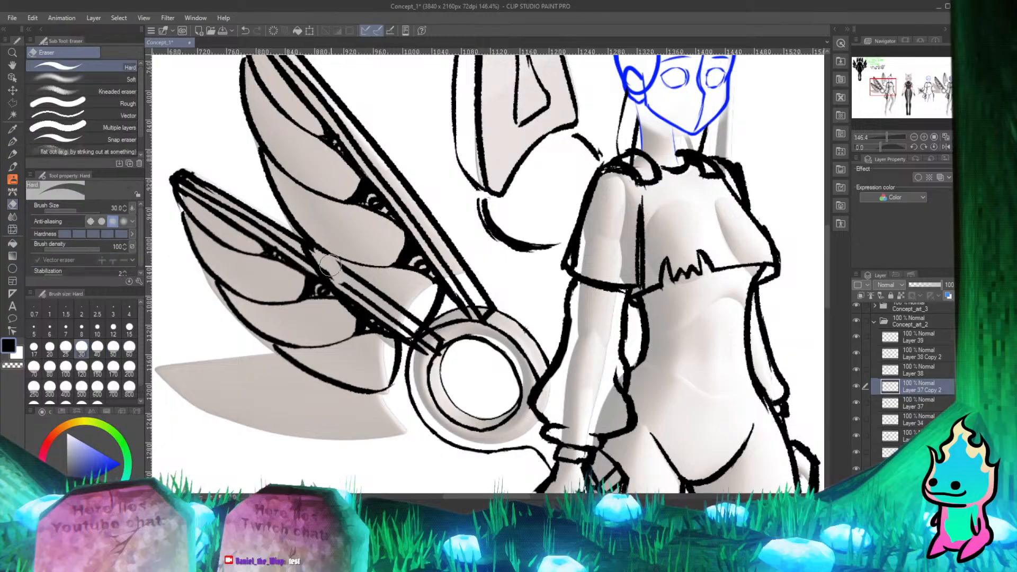
left_click_drag(344, 273, 374, 311)
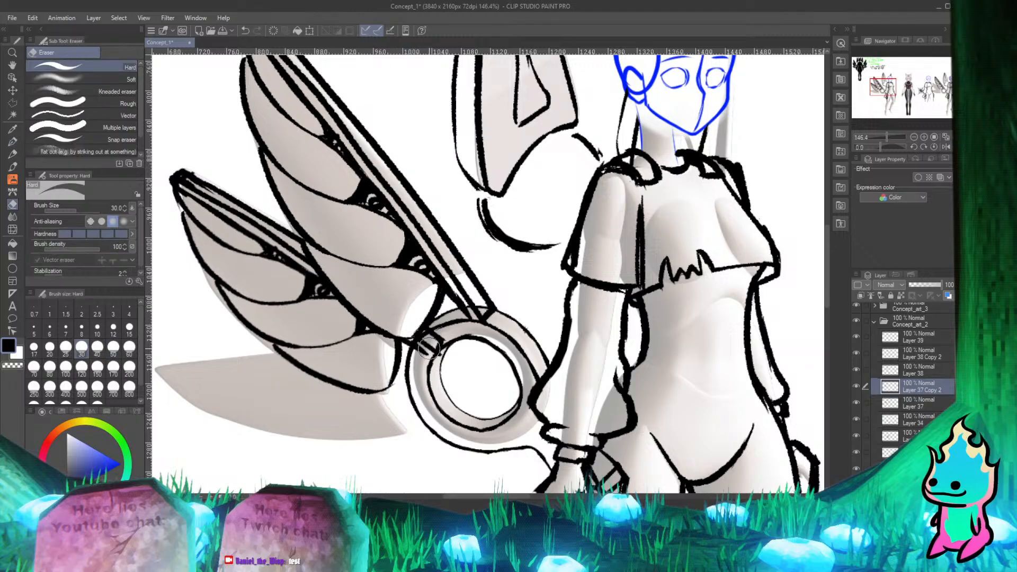
left_click_drag(422, 349, 439, 349)
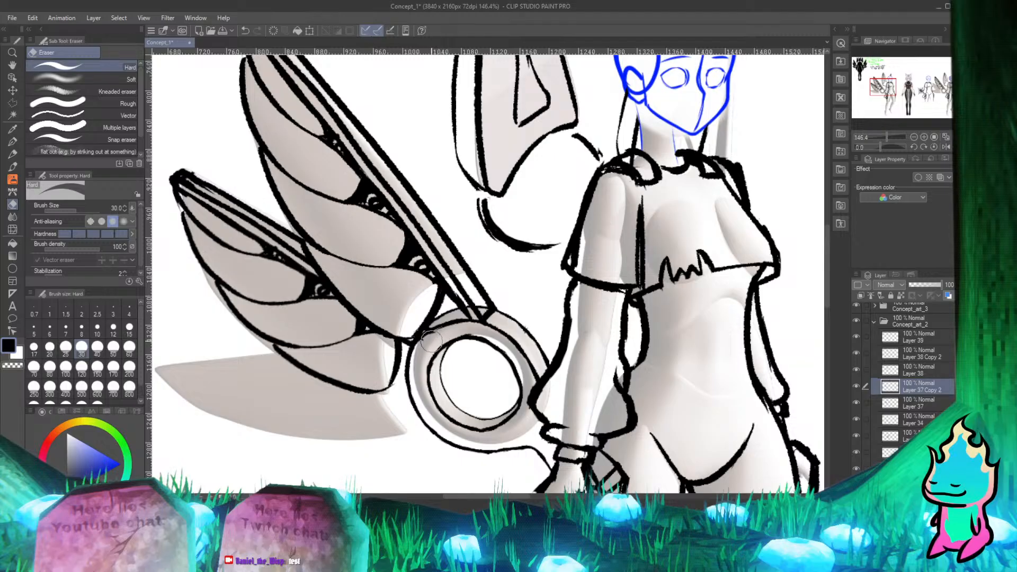
key("p")
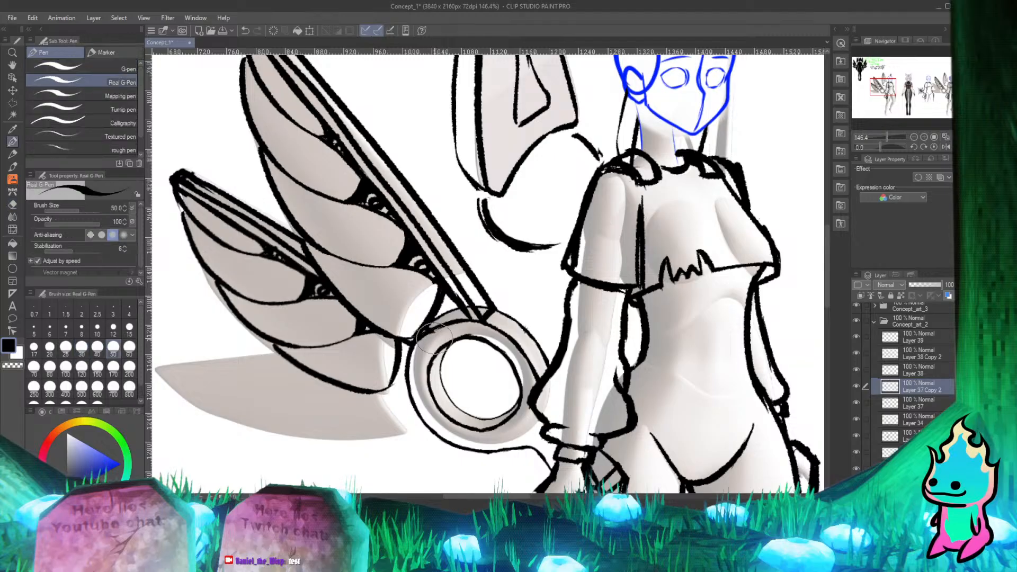
key("e")
key("p")
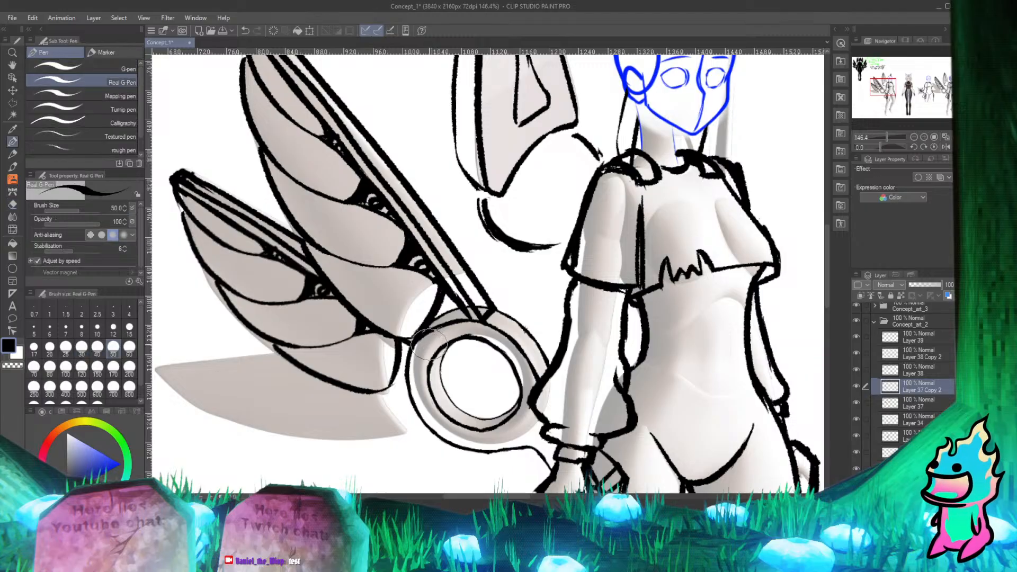
Step: Examine the first figure's two side wings against the black silhouette and the other figures on the sheet
scroll(366, 271, "down", 6)
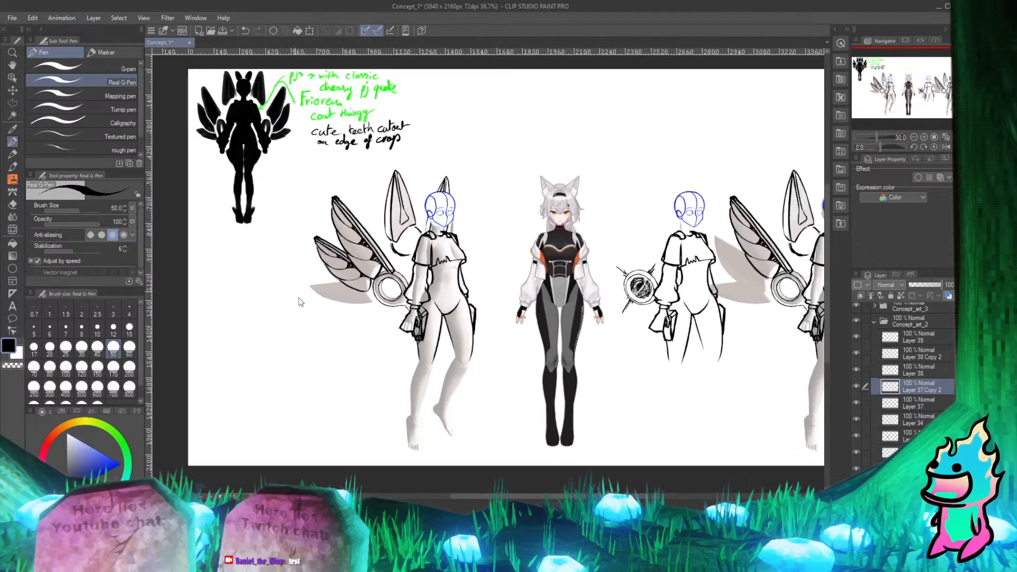
scroll(383, 263, "up", 2)
scroll(382, 263, "down", 2)
scroll(387, 239, "up", 4)
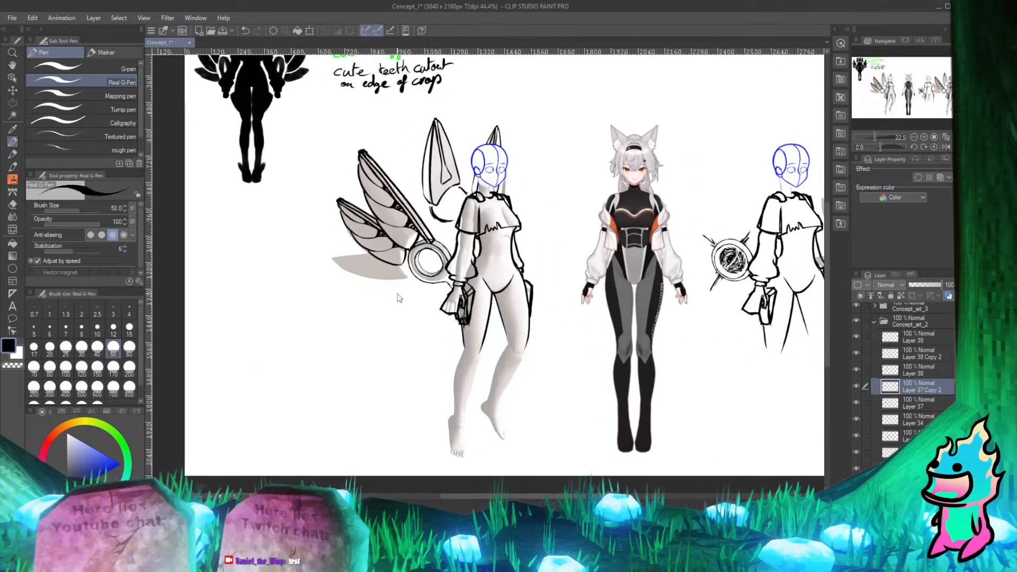
scroll(390, 213, "down", 2)
scroll(415, 263, "up", 3)
scroll(428, 288, "down", 3)
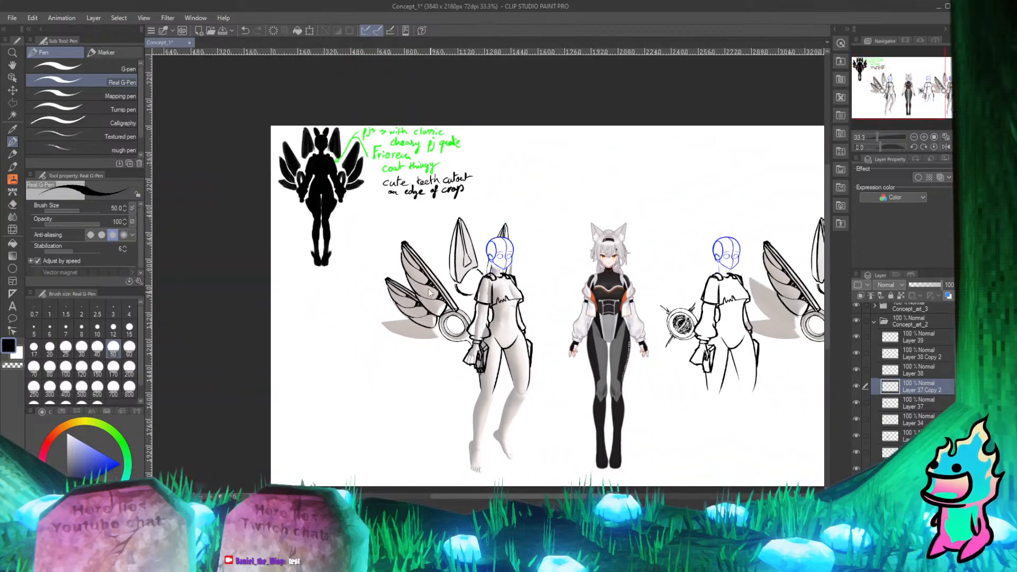
scroll(415, 285, "up", 2)
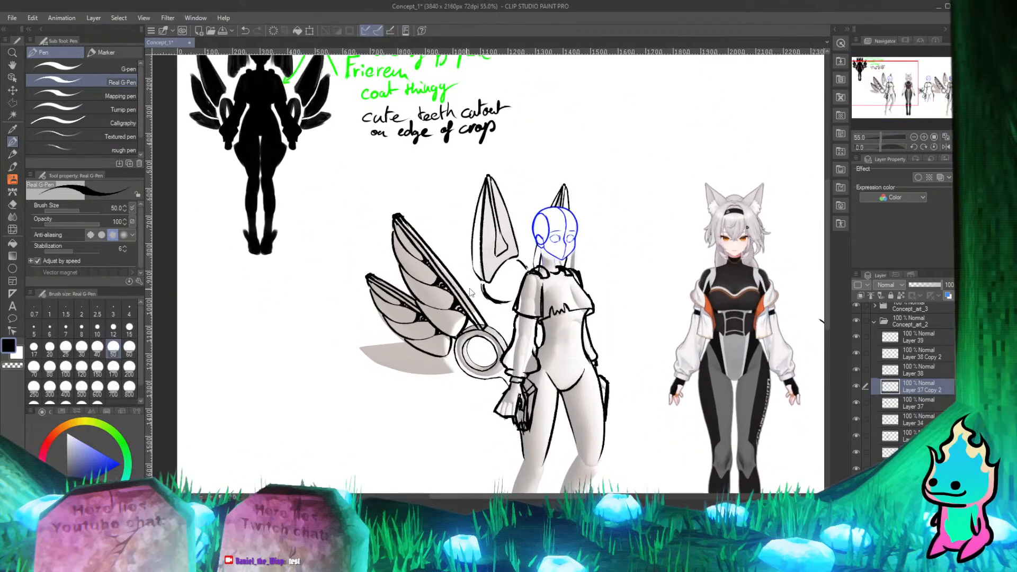
scroll(542, 274, "down", 2)
scroll(551, 254, "up", 3)
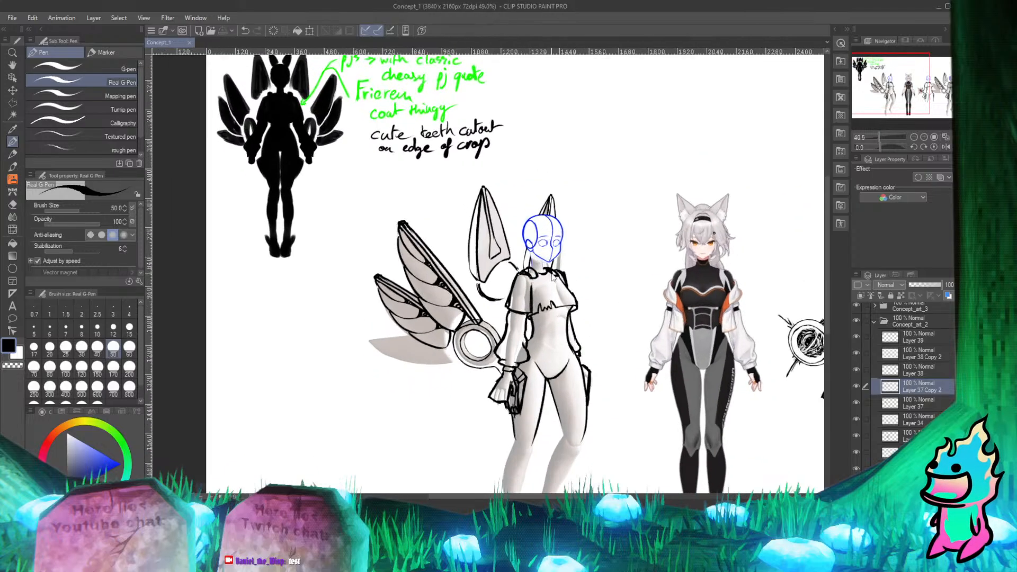
scroll(553, 367, "down", 3)
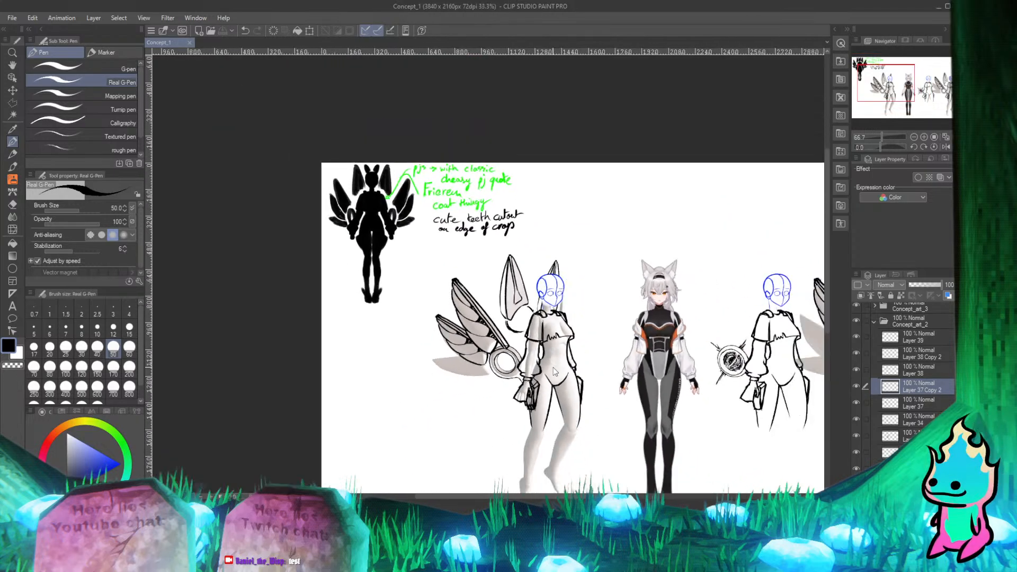
Step: Duplicate the side wing line art on Layer 37 again and place the new copy over the lowest grey feather
scroll(465, 343, "up", 3)
scroll(465, 342, "up", 3)
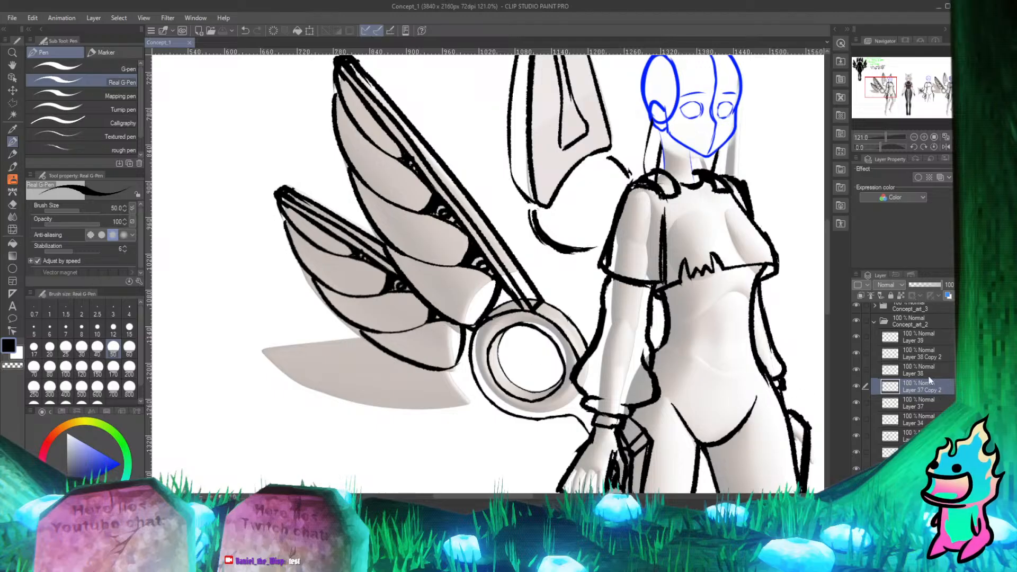
left_click(854, 386)
left_click(854, 385)
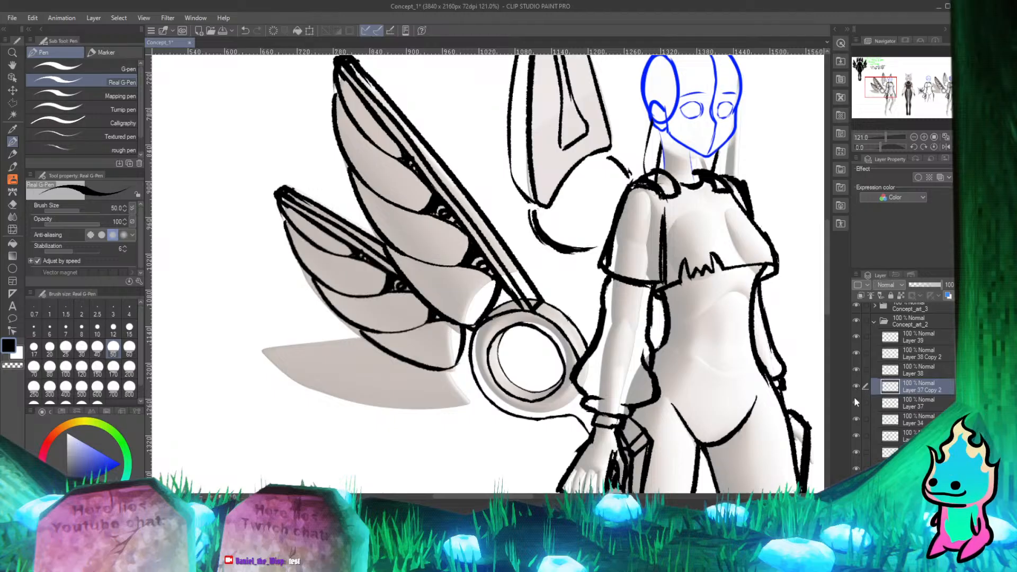
left_click(854, 400)
left_click(855, 401)
left_click_drag(929, 407, 919, 378)
key("k")
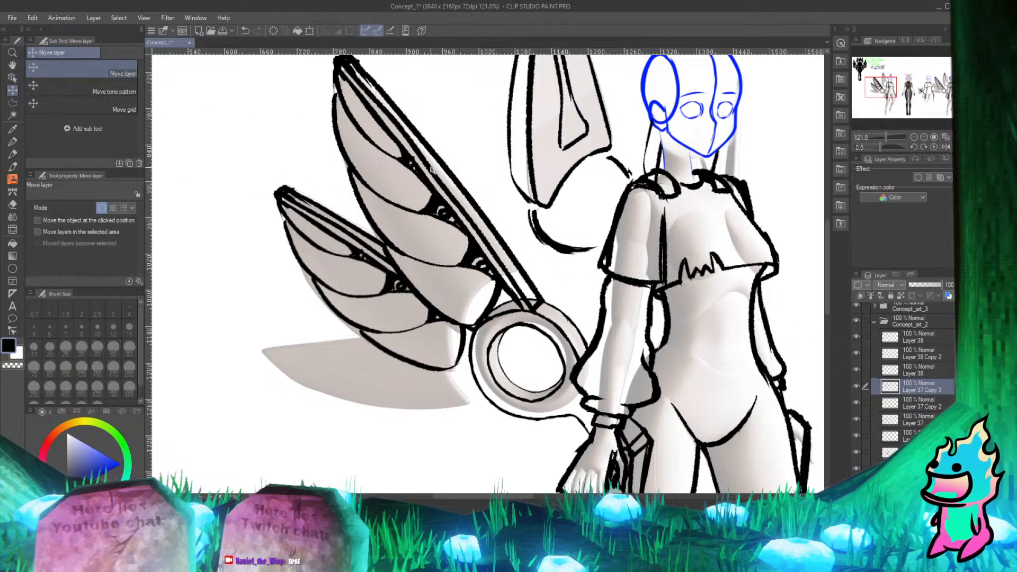
left_click_drag(424, 170, 371, 310)
Step: Rotate the new wing copy counterclockwise to nearly horizontal, scale its width to 68%, fit its base to the ring joint and apply the transformation
left_click(310, 30)
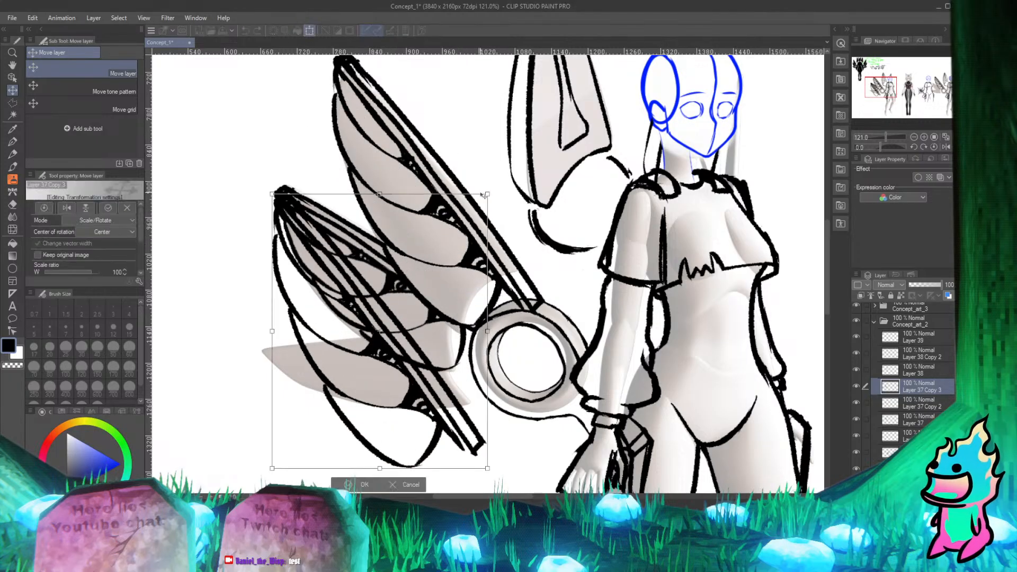
left_click_drag(299, 131, 322, 148)
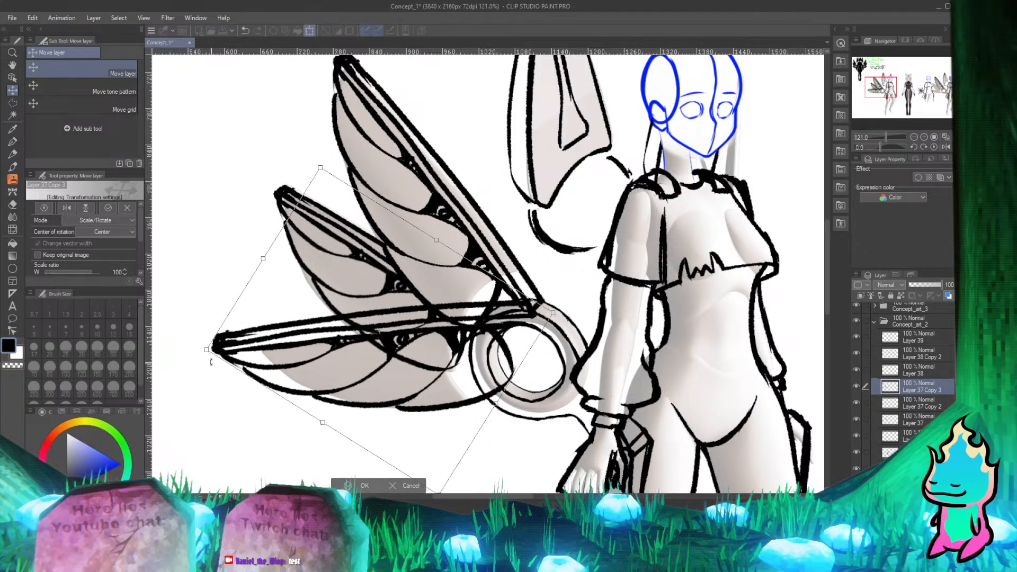
left_click_drag(206, 350, 280, 350)
left_click_drag(412, 364, 358, 389)
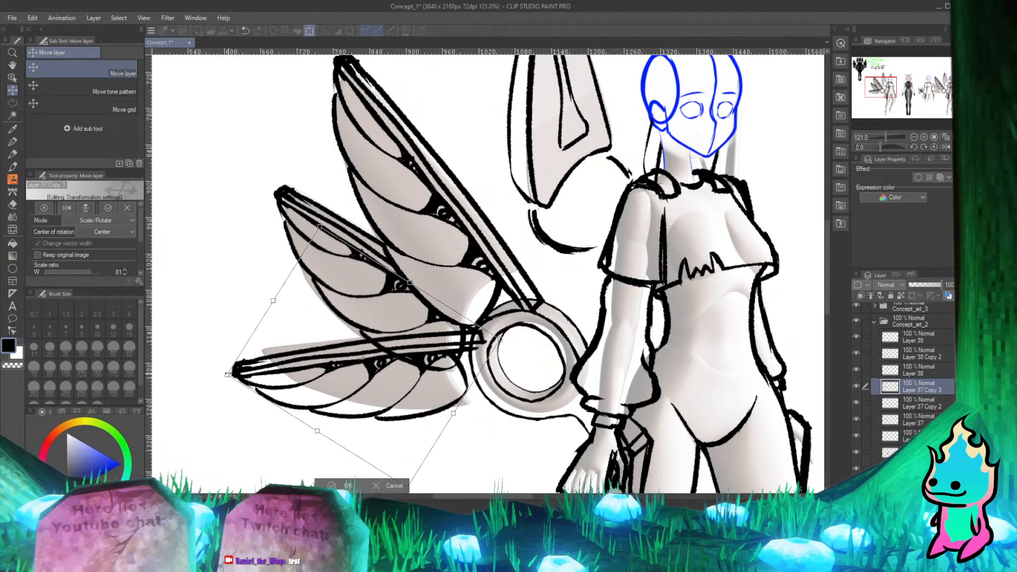
left_click_drag(227, 375, 257, 360)
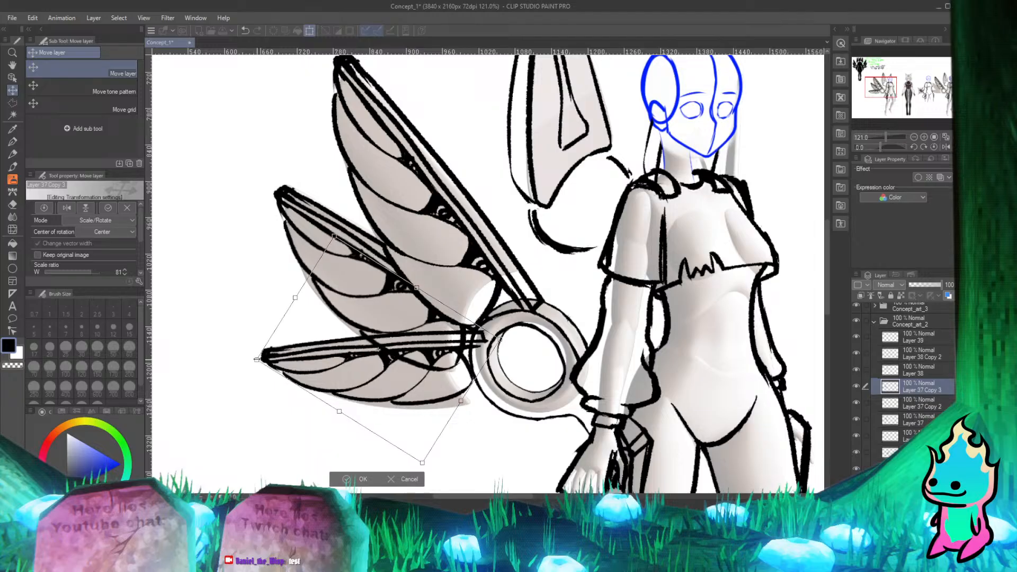
mouse_move(500, 339)
left_mouse_down()
mouse_move(508, 346)
mouse_move(497, 344)
left_mouse_up()
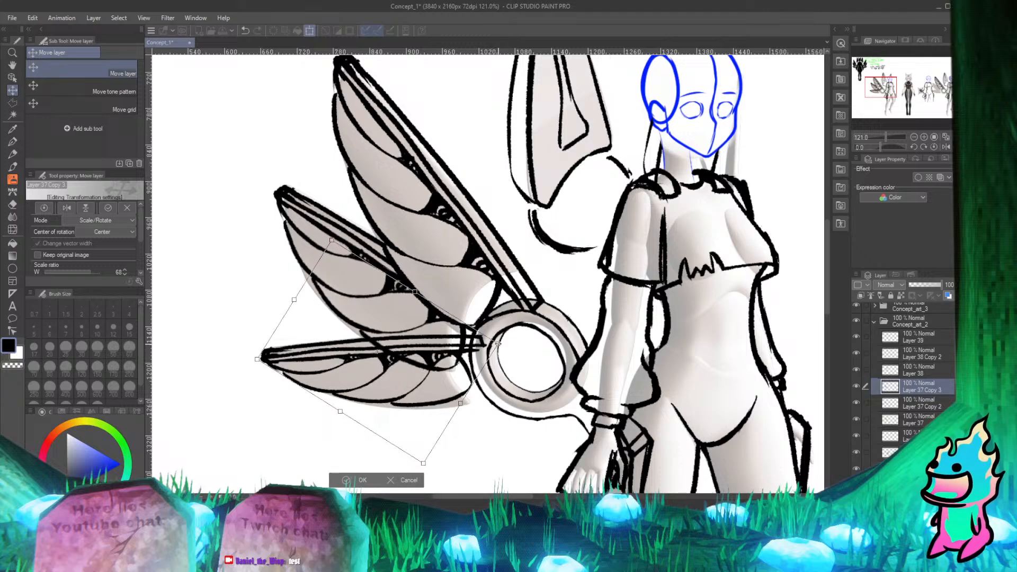
left_click(369, 476)
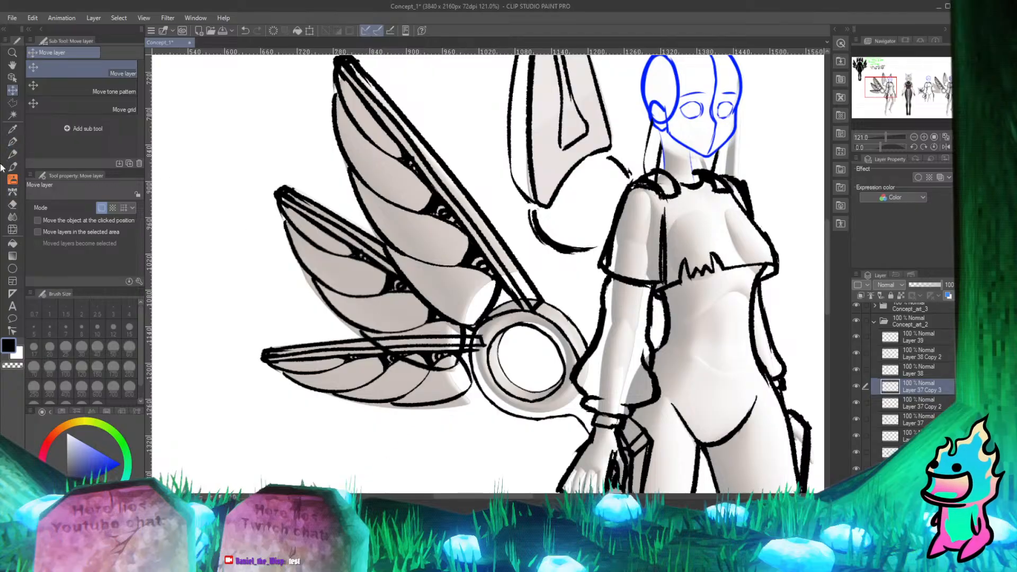
Step: Liquify the lower edge of the lowest wing copy at brush size 200 so its feathers follow the grey shape
left_click(12, 229)
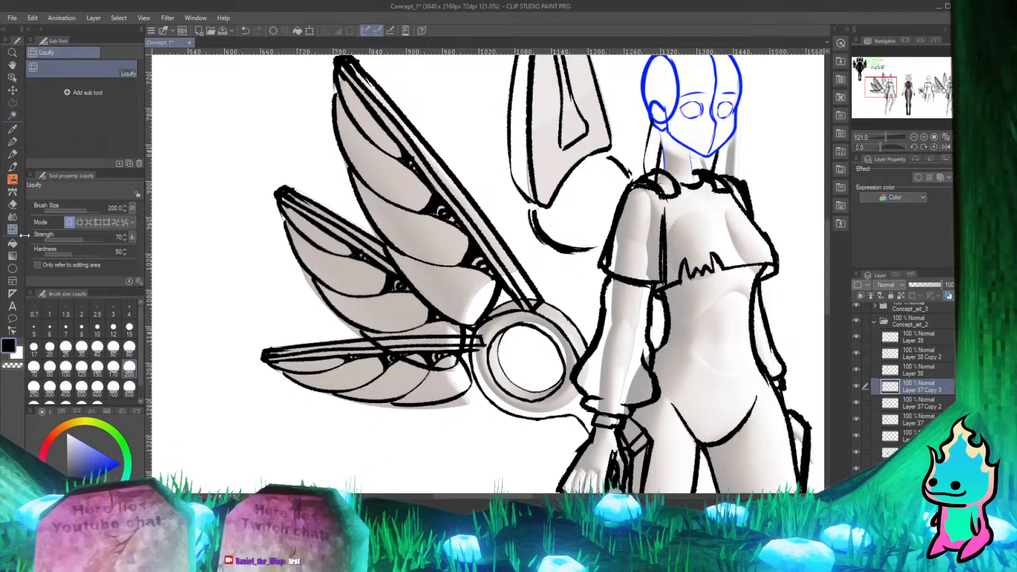
scroll(433, 327, "up", 3)
scroll(433, 327, "up", 4)
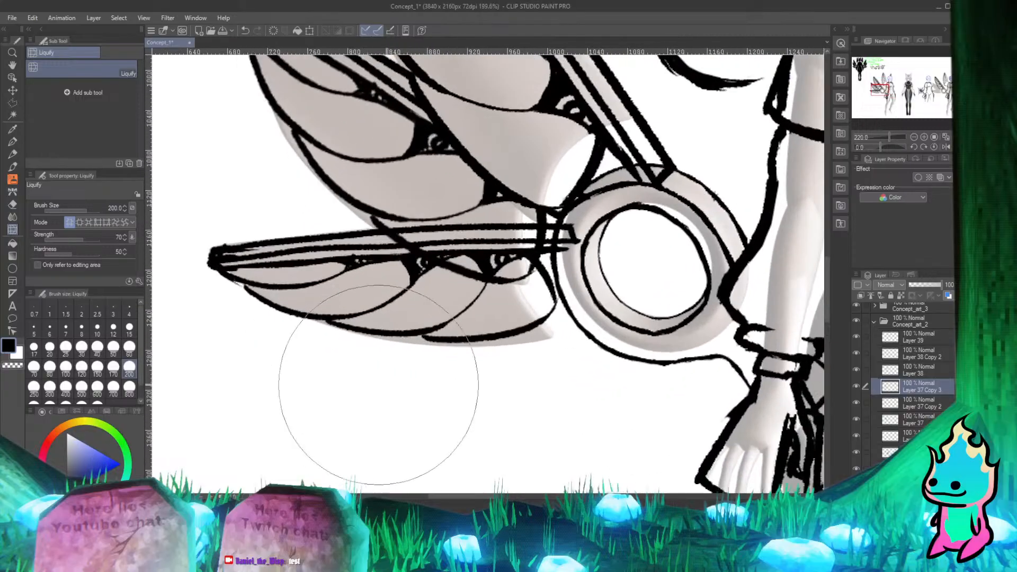
mouse_move(509, 350)
left_mouse_down()
mouse_move(532, 347)
mouse_move(528, 337)
left_mouse_up()
scroll(516, 356, "down", 3)
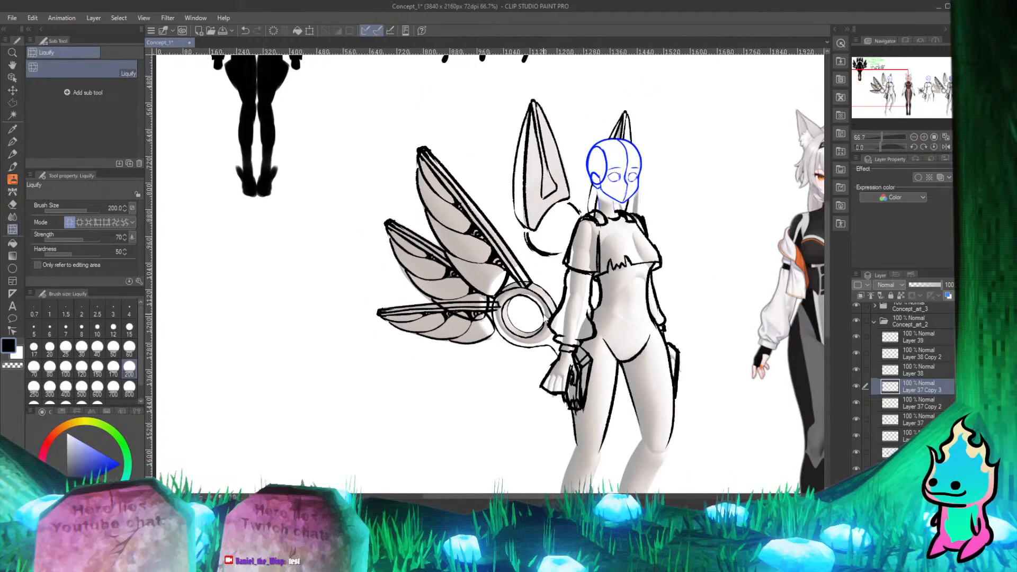
Step: Erase the lowest wing's lines where they overlap the middle wing and the ring joint, using the hard eraser at size 30
scroll(512, 320, "up", 3)
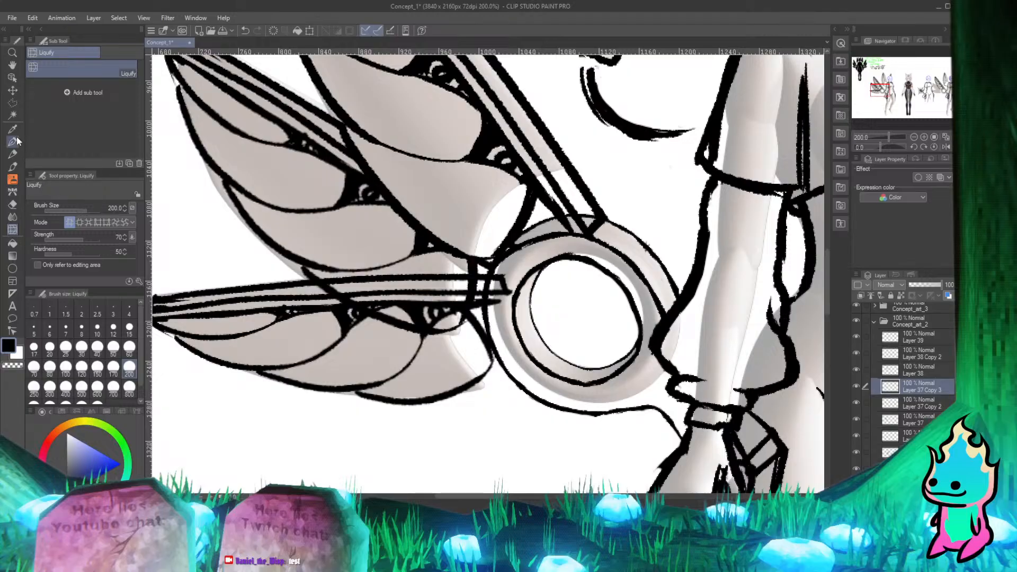
left_click(12, 142)
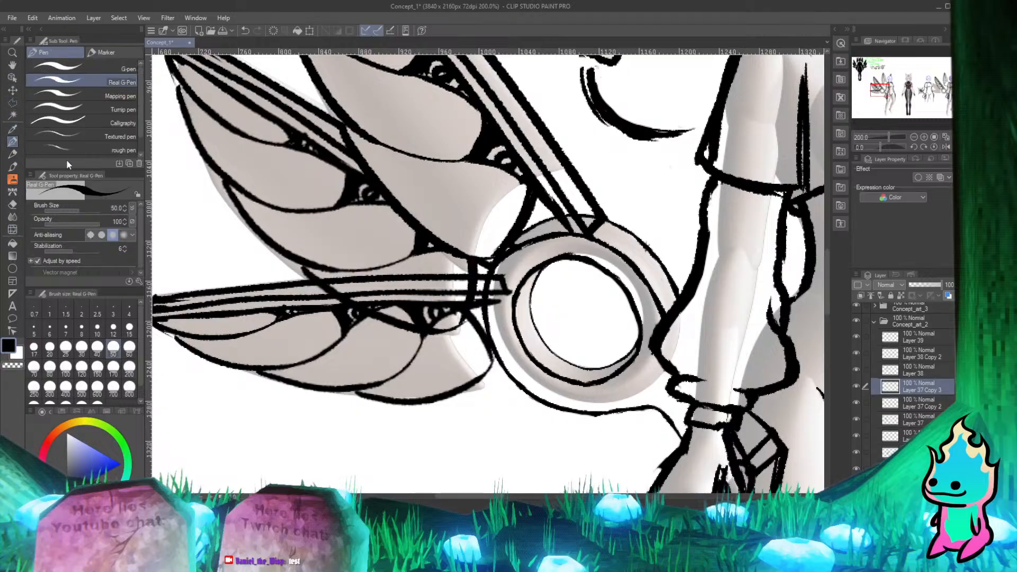
key("e")
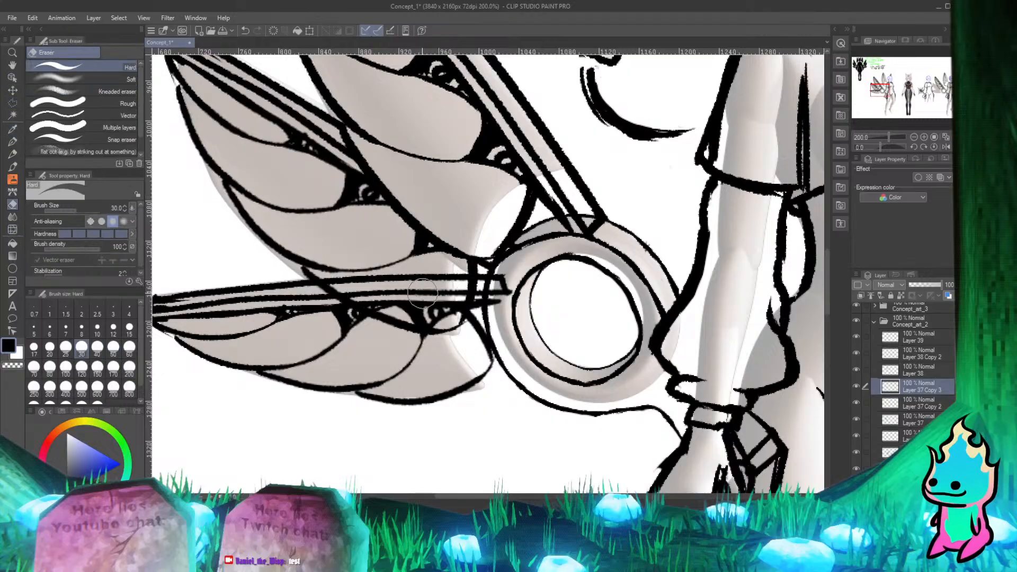
mouse_move(405, 290)
left_mouse_down()
mouse_move(381, 274)
mouse_move(346, 275)
left_mouse_up()
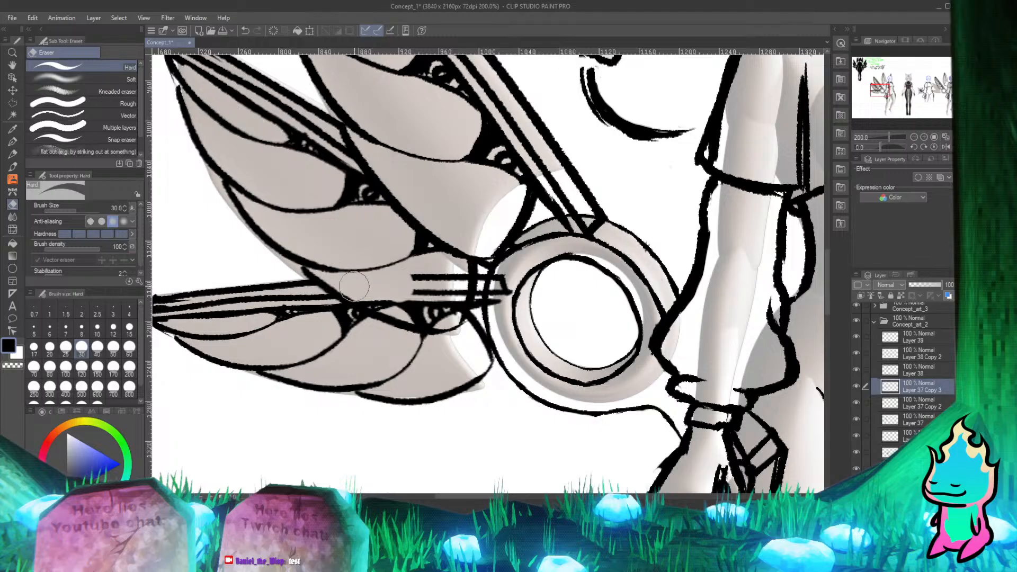
mouse_move(416, 307)
left_mouse_down()
mouse_move(442, 302)
mouse_move(440, 273)
mouse_move(449, 308)
mouse_move(453, 272)
mouse_move(455, 303)
mouse_move(445, 299)
mouse_move(505, 288)
left_mouse_up()
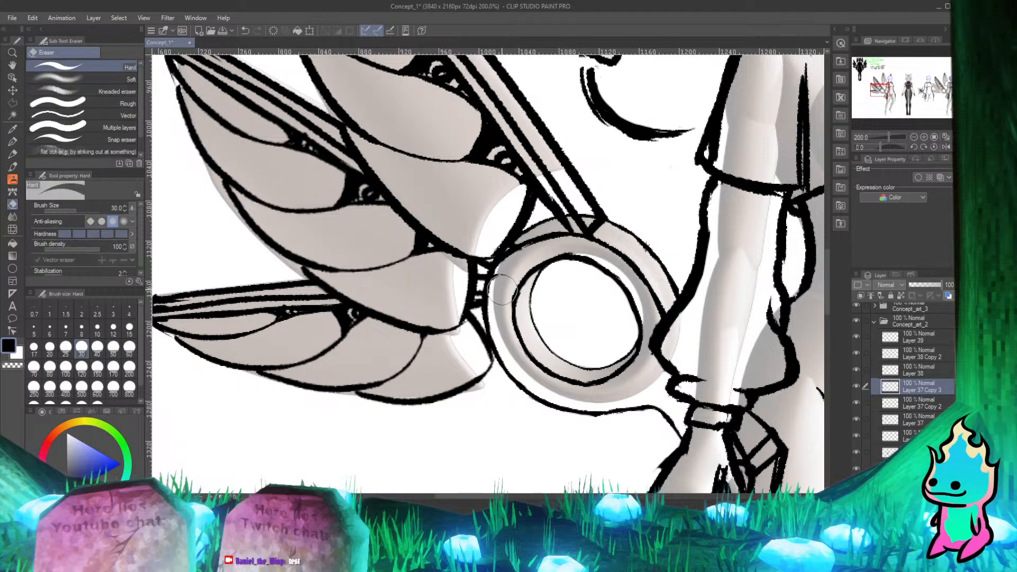
key("p")
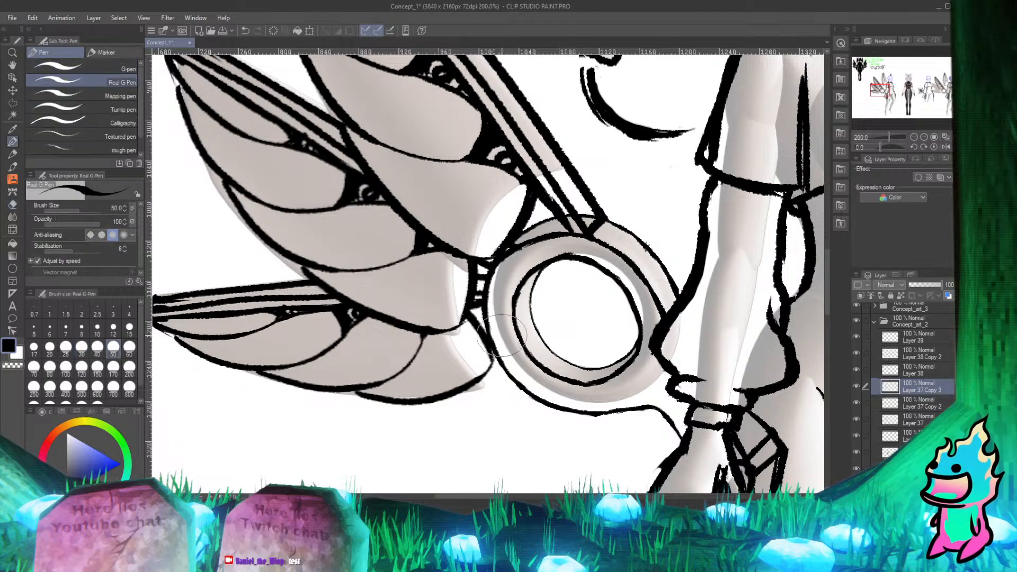
scroll(502, 335, "down", 6)
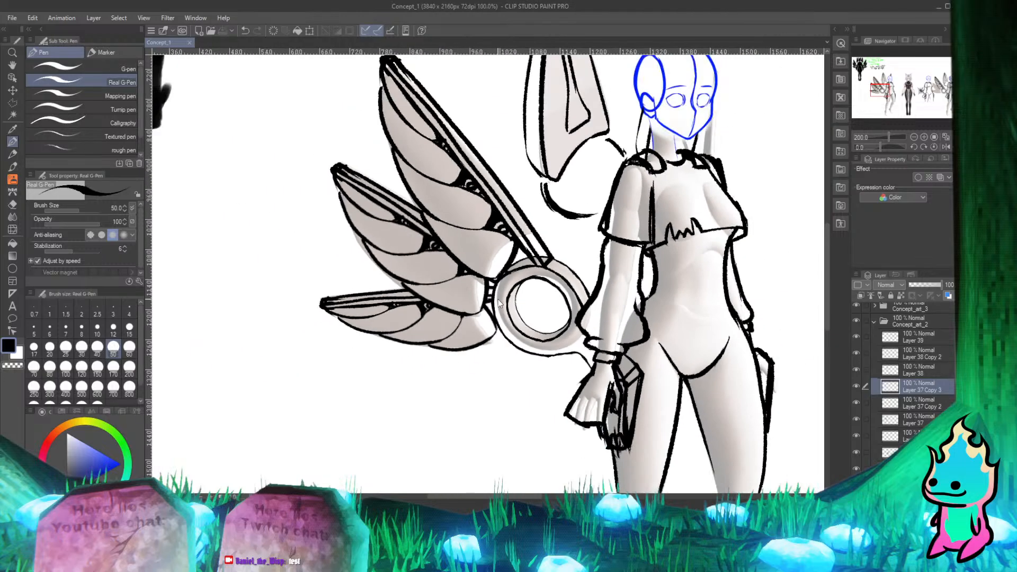
scroll(551, 288, "up", 2)
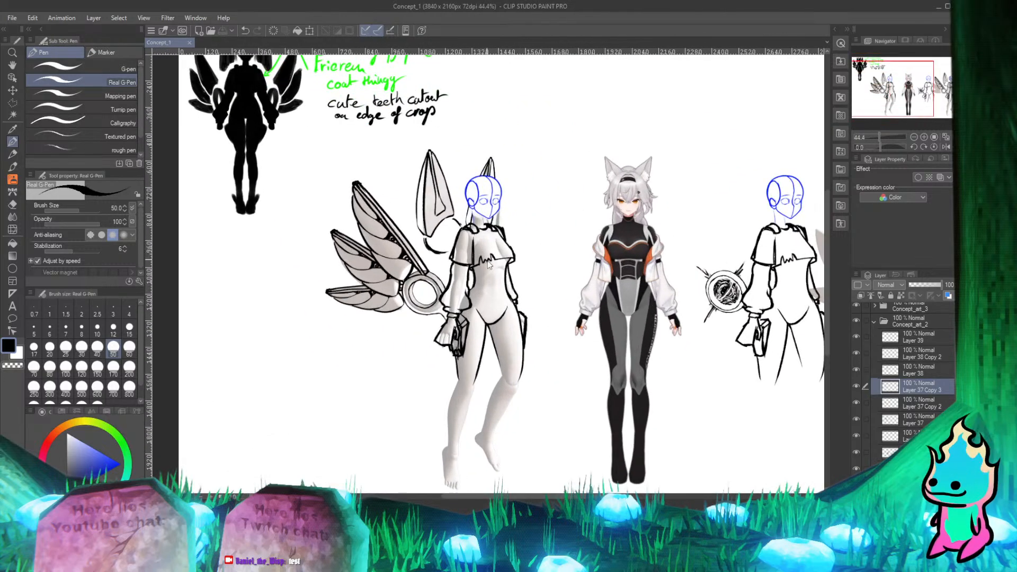
scroll(551, 289, "down", 4)
scroll(486, 298, "up", 2)
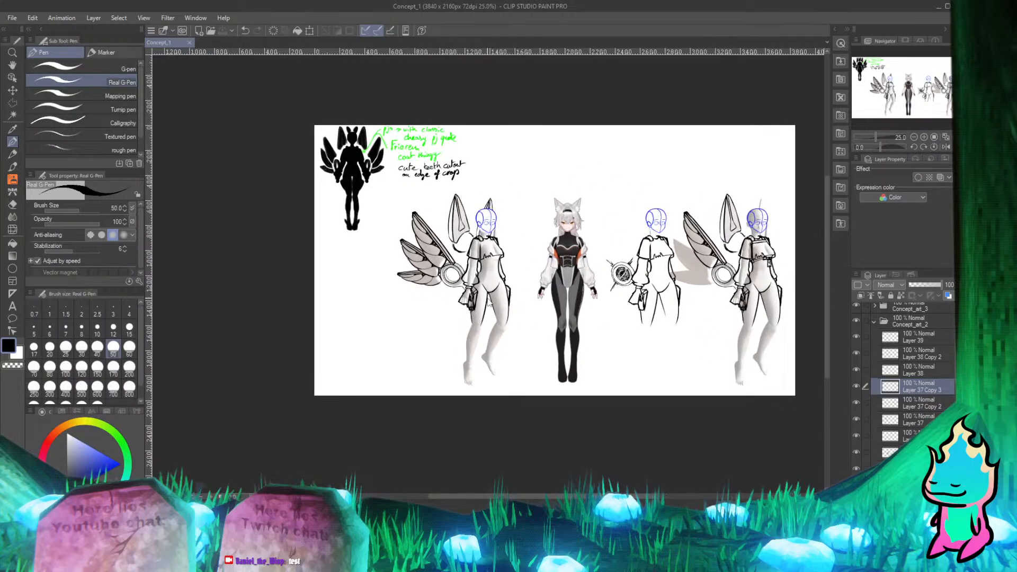
Step: Toggle the 35% pose reference layer on and off to compare the first figure's line art with and without it
scroll(906, 434, "down", 3)
left_click(858, 429)
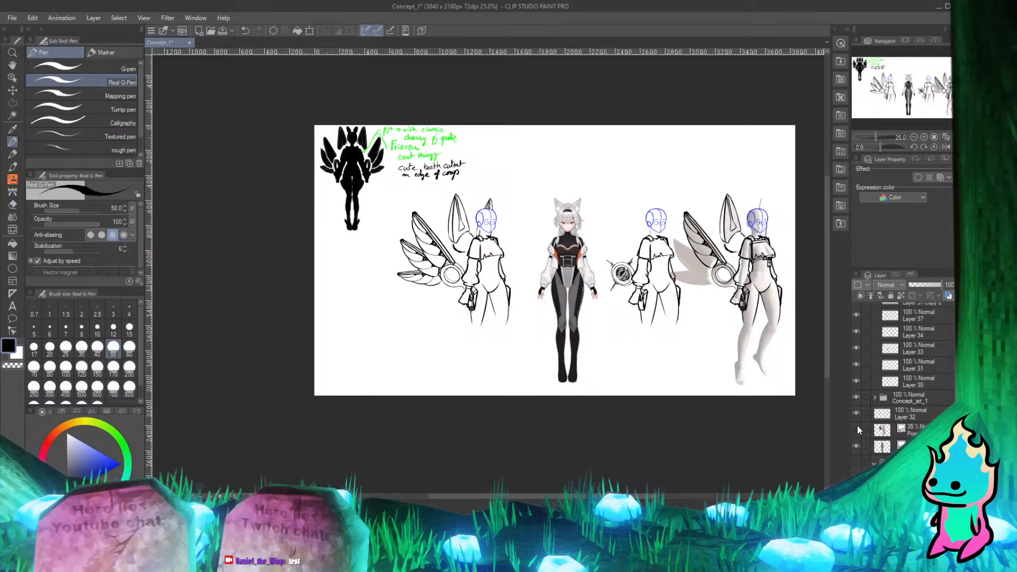
left_click(858, 427)
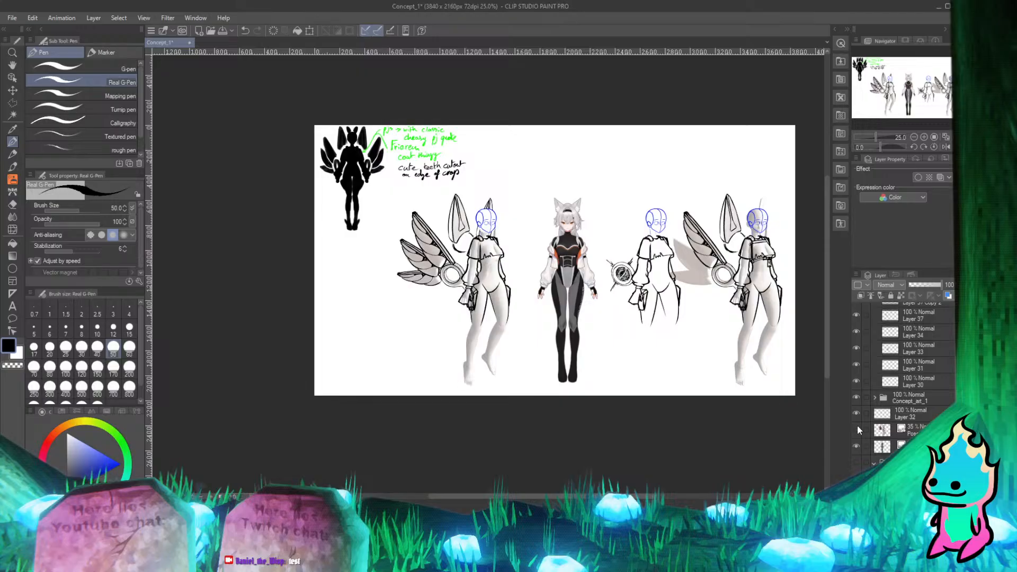
left_click(858, 428)
left_click(858, 427)
left_click(857, 427)
left_click(857, 430)
left_click(858, 430)
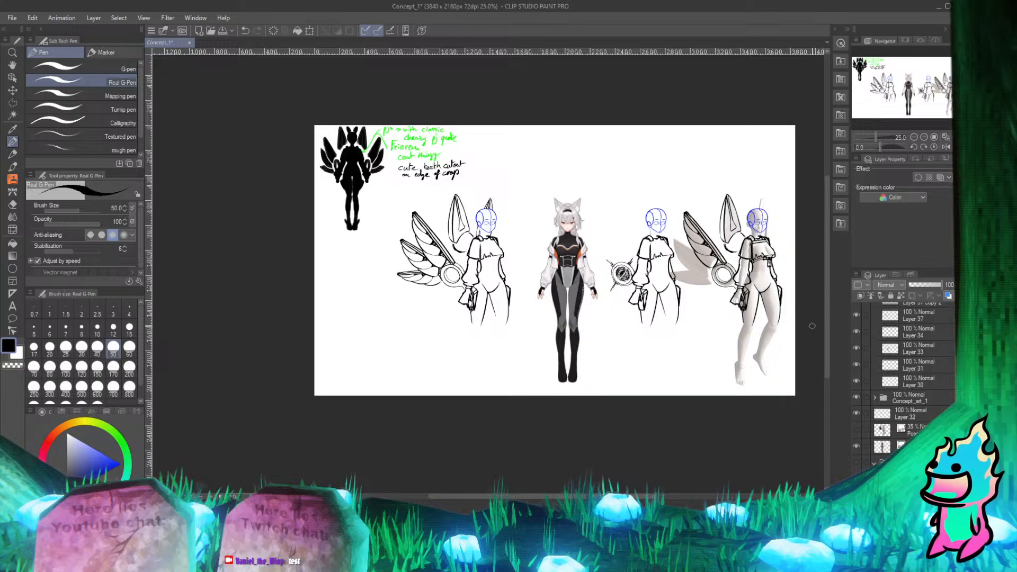
Step: Examine the first figure's wing and outfit line art without the pose reference and compare it with the other figures
scroll(476, 237, "up", 4)
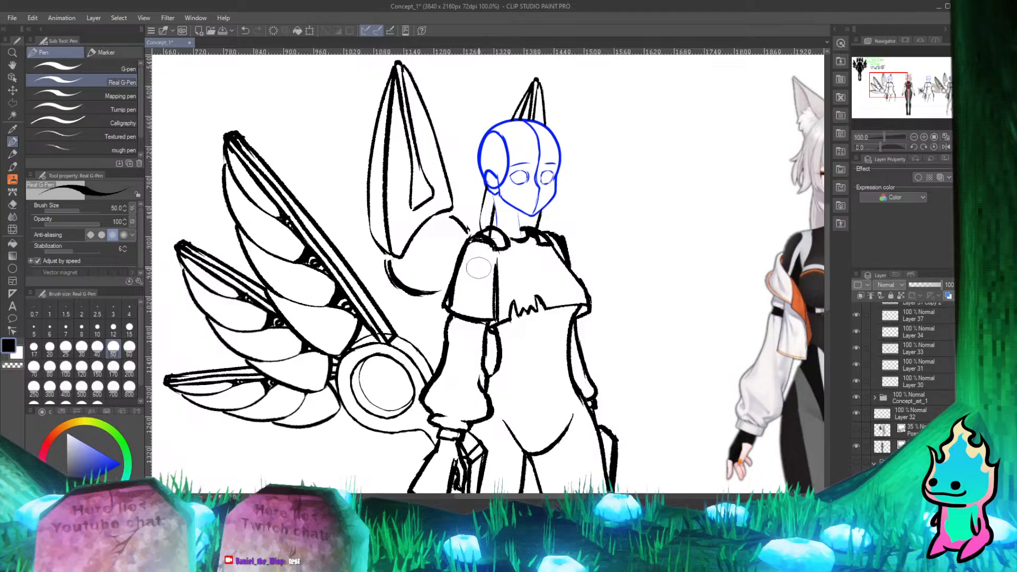
scroll(477, 265, "down", 2)
scroll(426, 246, "up", 2)
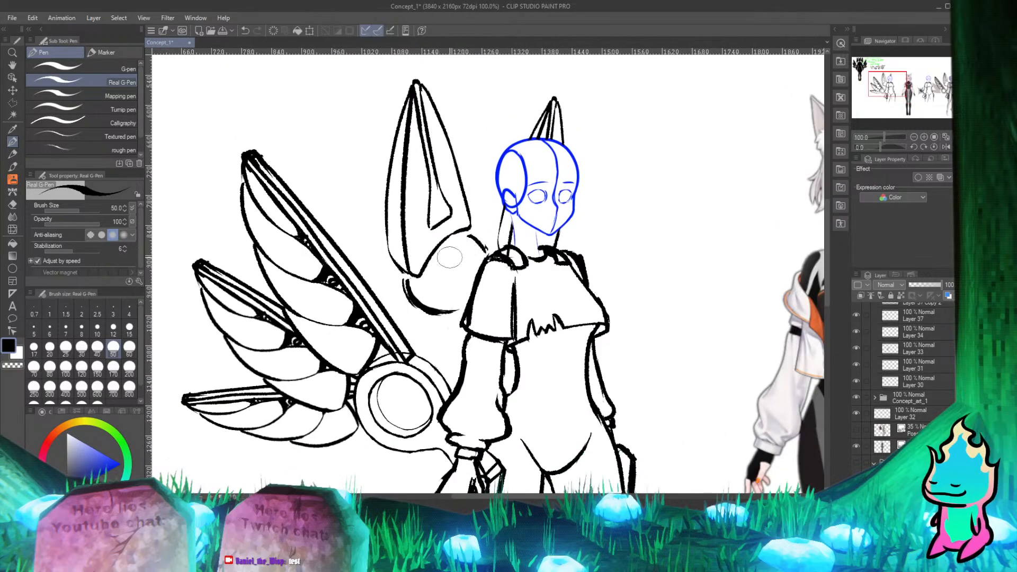
scroll(456, 254, "up", 1)
scroll(424, 260, "down", 2)
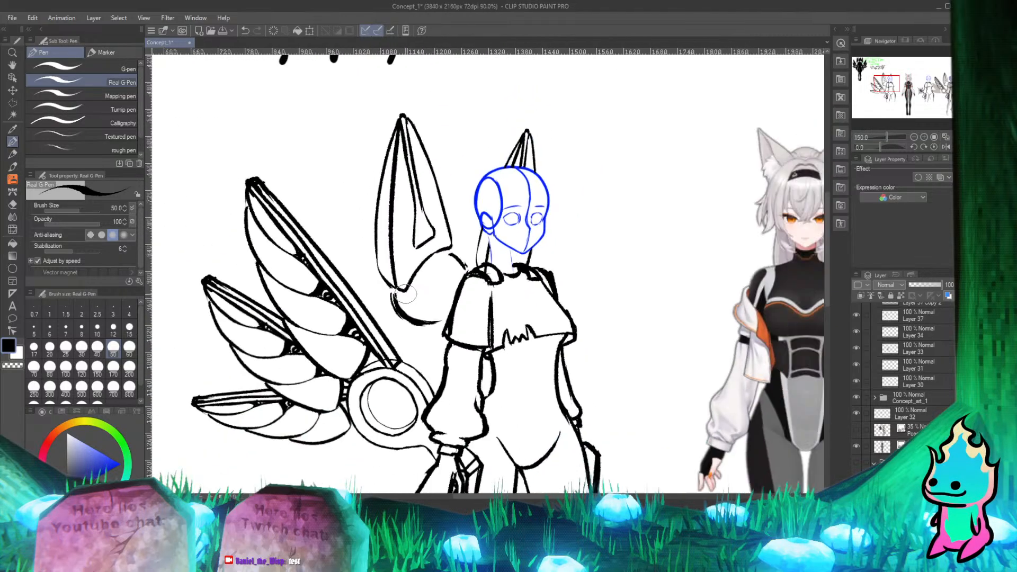
scroll(411, 263, "up", 1)
scroll(411, 264, "up", 1)
scroll(451, 297, "down", 3)
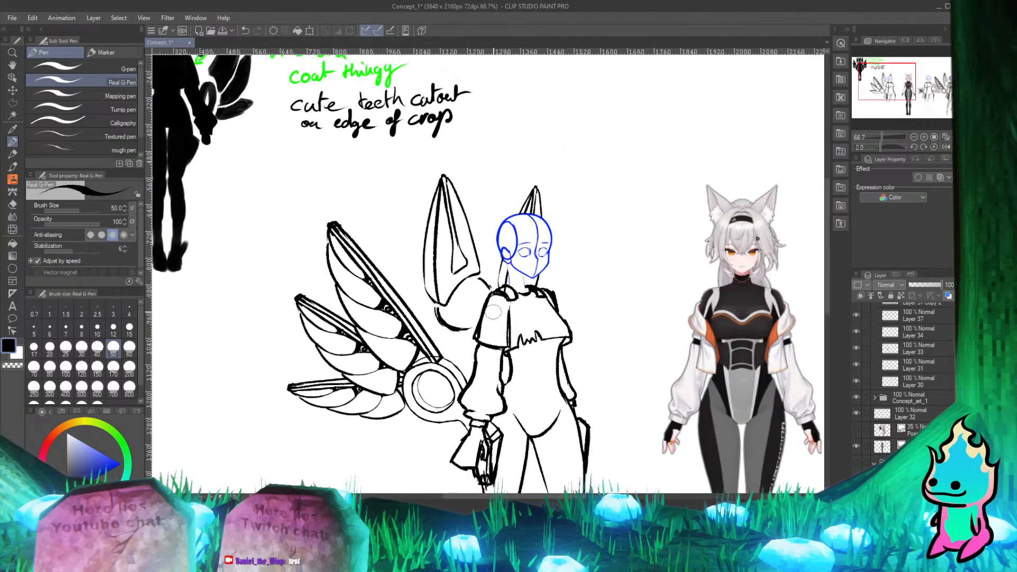
scroll(489, 326, "up", 1)
scroll(489, 326, "down", 1)
scroll(481, 199, "up", 1)
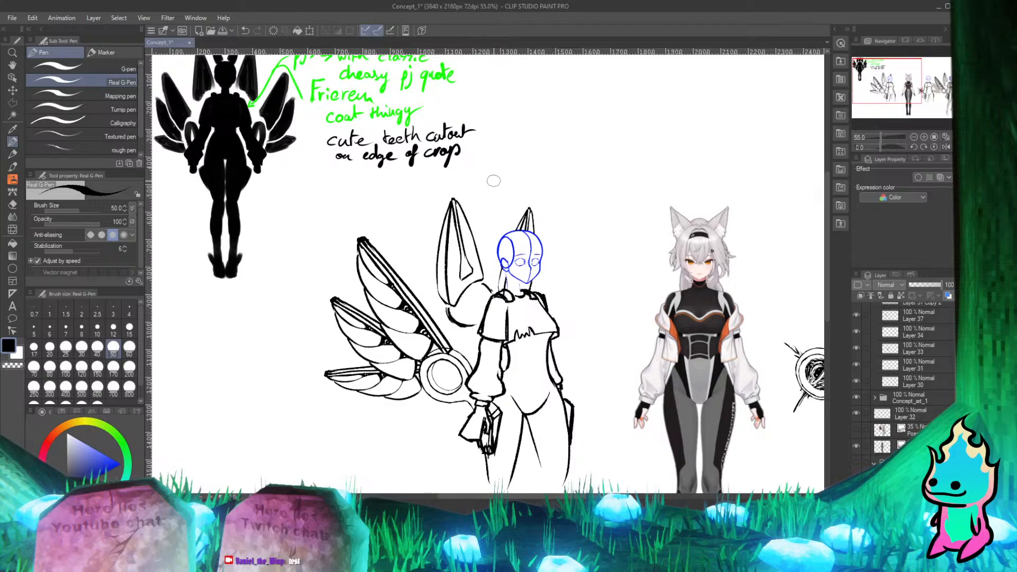
scroll(504, 207, "up", 1)
scroll(504, 206, "down", 4)
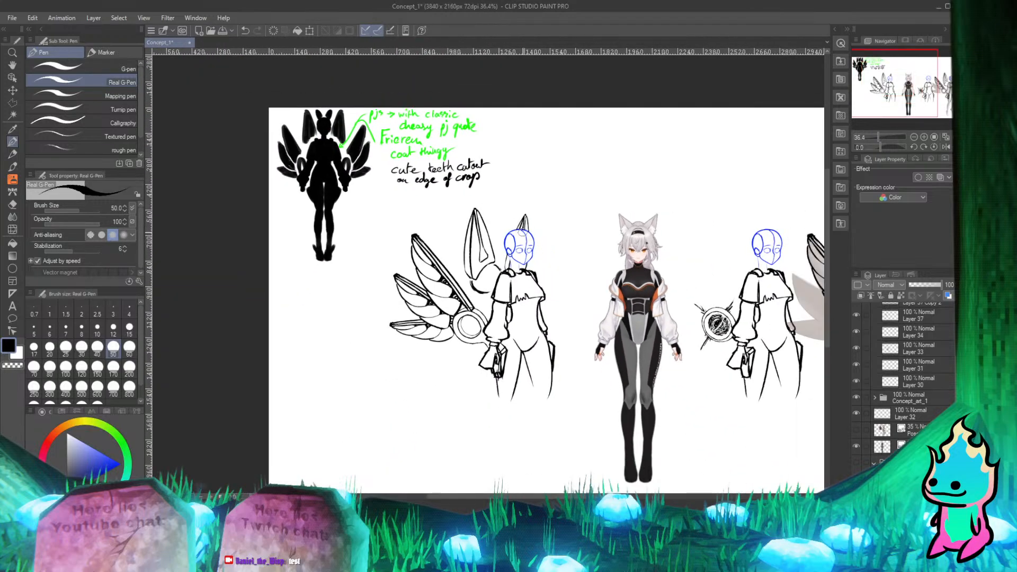
scroll(749, 269, "up", 4)
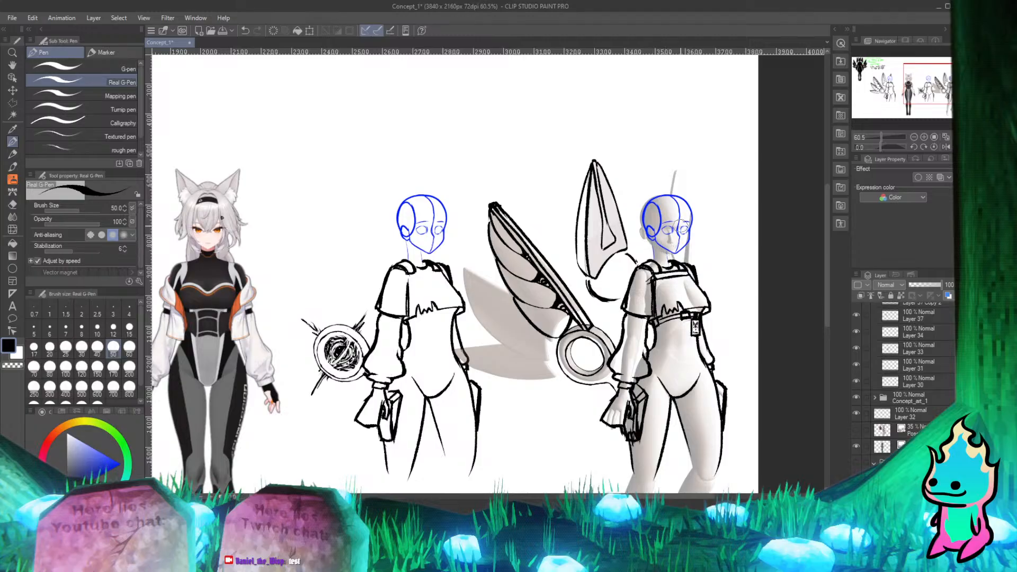
scroll(590, 246, "down", 4)
scroll(426, 223, "up", 3)
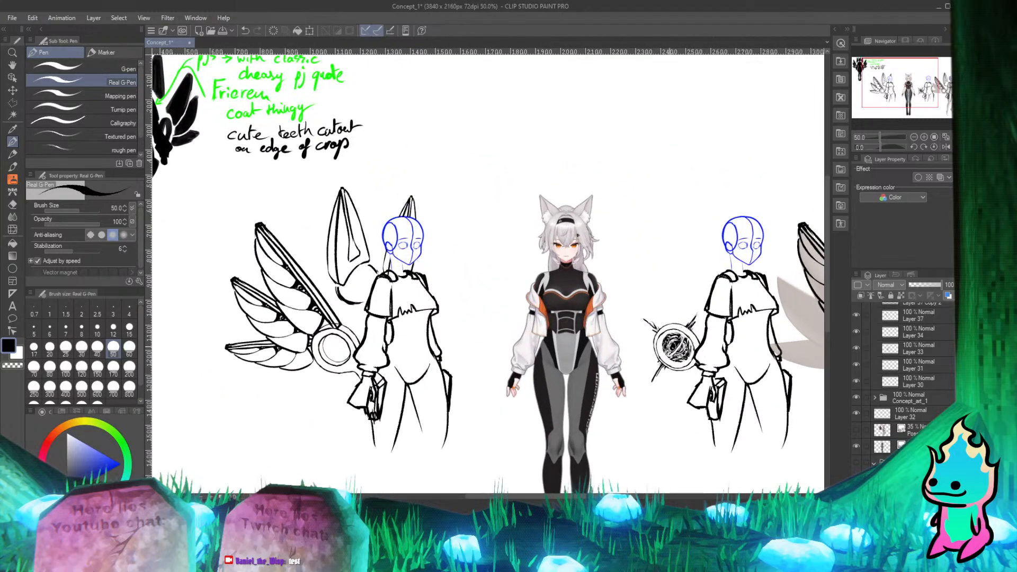
Step: Show the pose reference behind the first figure again and add a new raster layer above Layer 39 in Concept_art_2
left_click(857, 429)
scroll(341, 278, "up", 3)
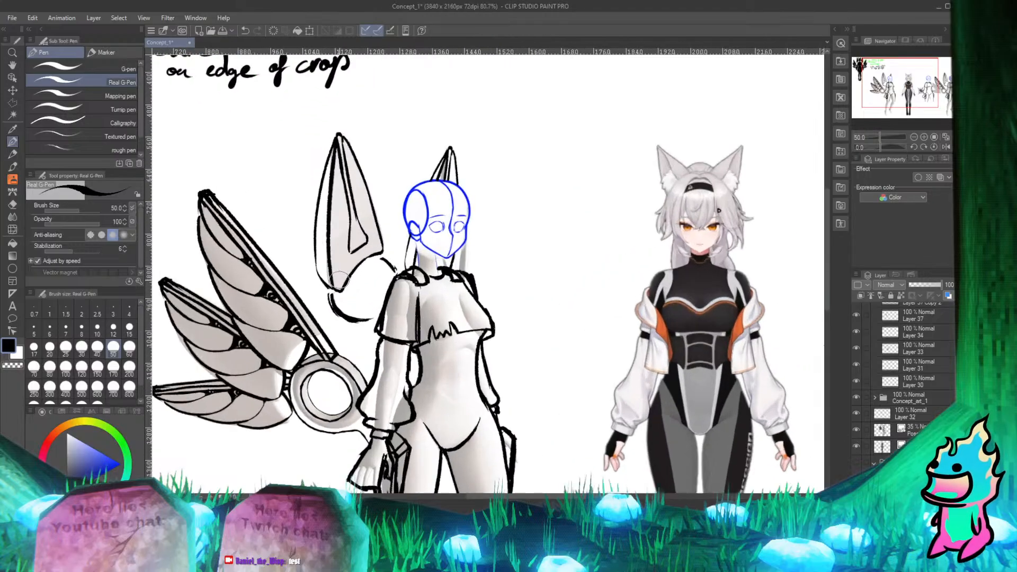
scroll(339, 280, "down", 4)
scroll(434, 244, "up", 3)
scroll(498, 226, "down", 1)
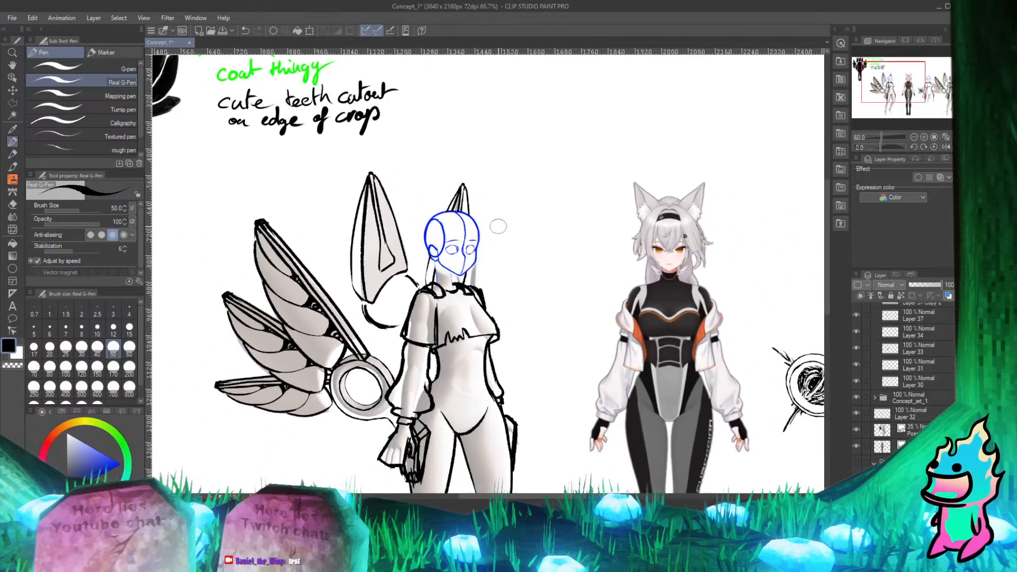
scroll(498, 226, "up", 5)
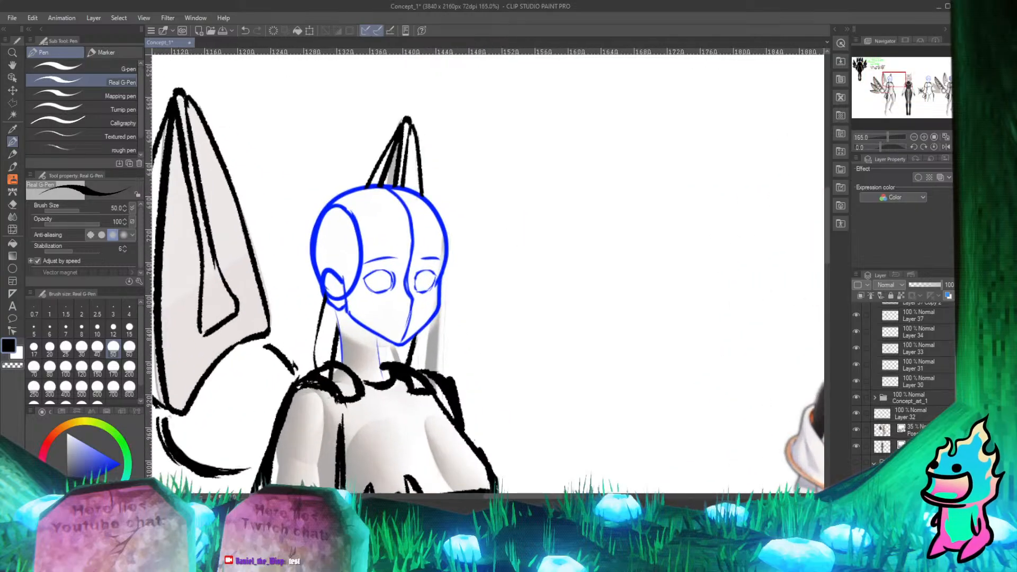
scroll(932, 379, "up", 5)
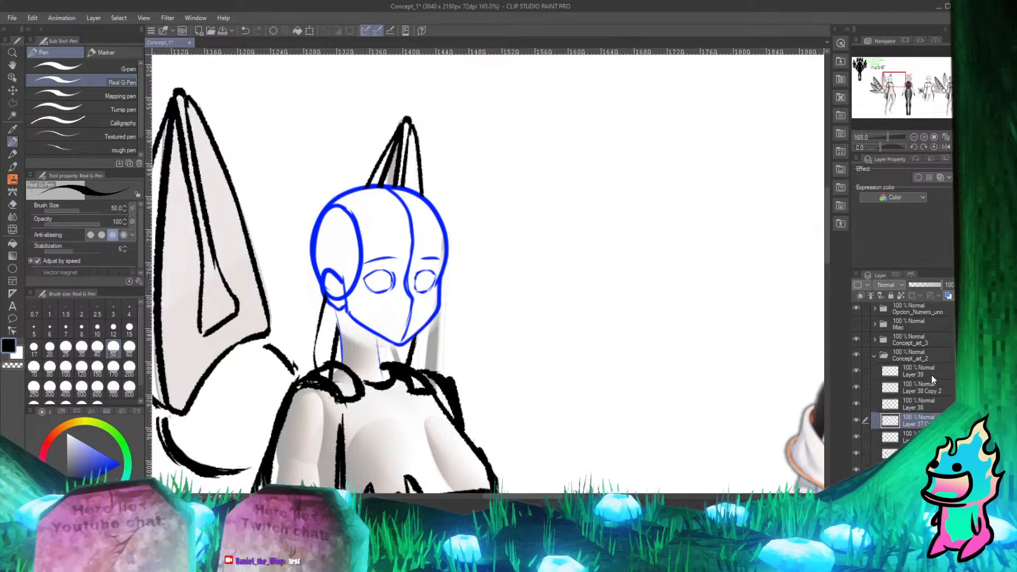
left_click(932, 378)
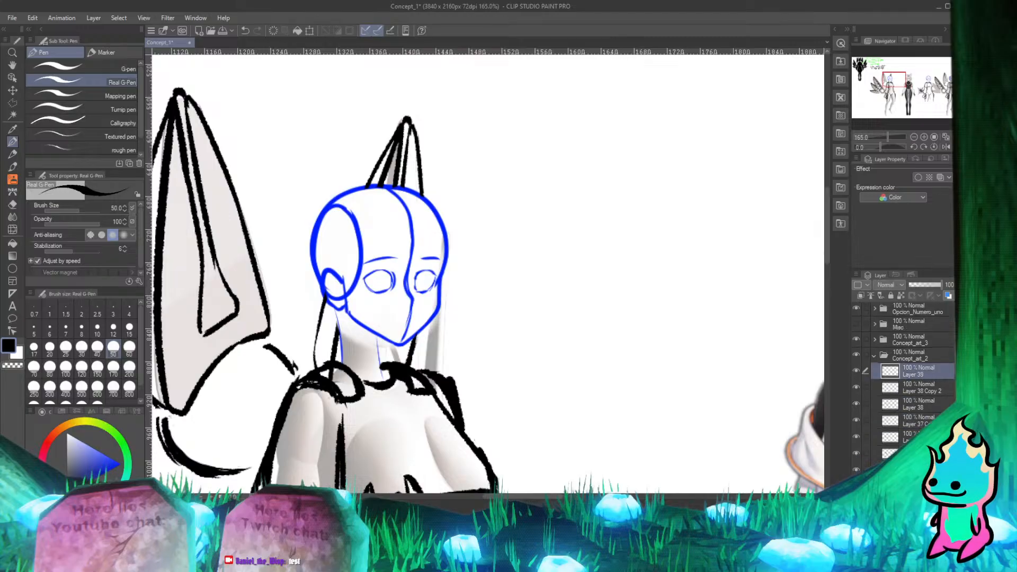
key("ctrl+shift+n")
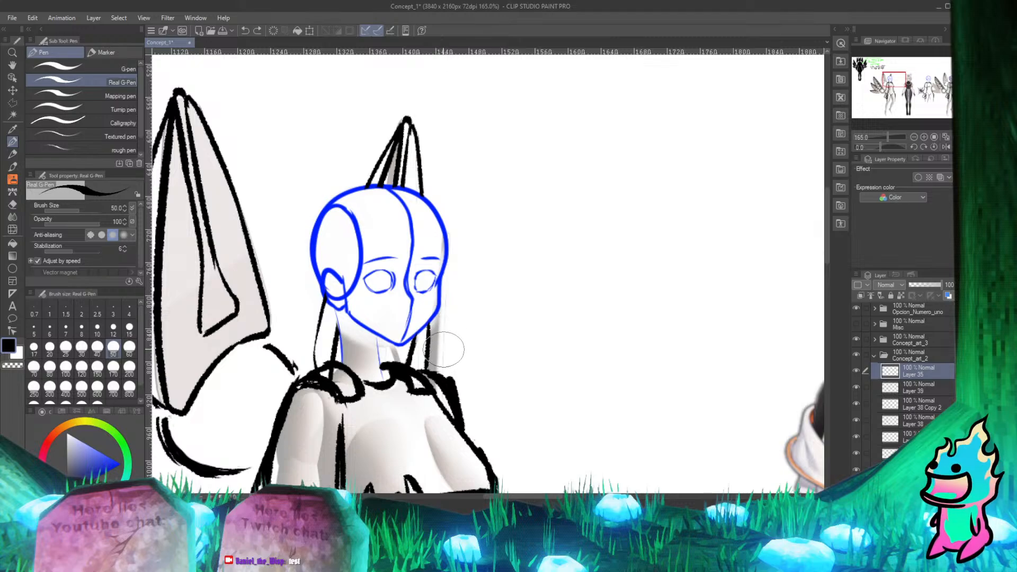
Step: Draw the far wing's vertical line behind the first figure's head, from the shoulder up past the cheek, retrying uneven strokes
left_click_drag(445, 348, 448, 278)
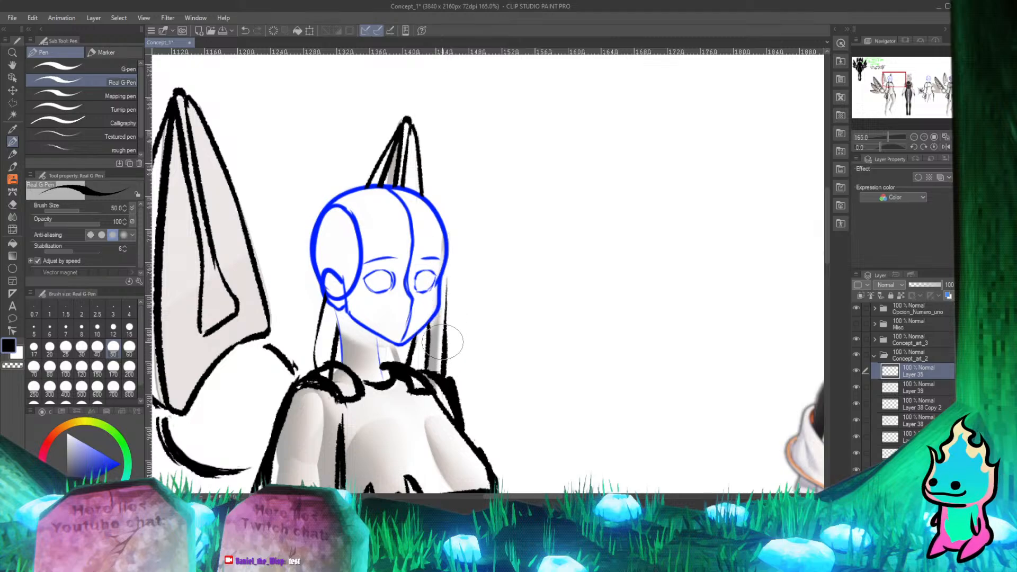
left_click_drag(445, 343, 450, 240)
key("ctrl+z")
left_click_drag(446, 308, 449, 215)
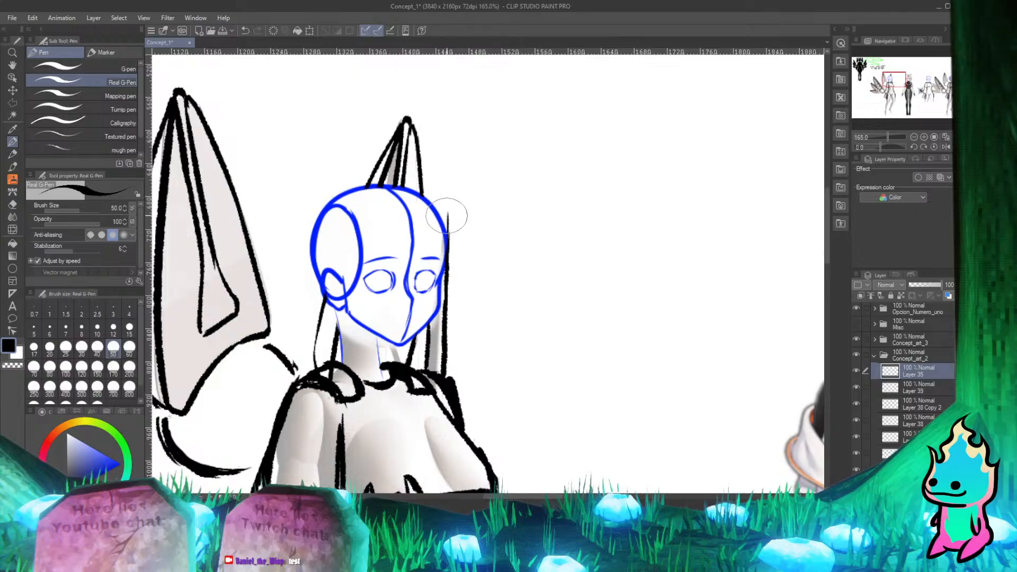
key("ctrl+z")
Step: Close the upper end of the vertical wing line with a short stroke against the side of the head
scroll(477, 231, "up", 2)
scroll(428, 208, "down", 8)
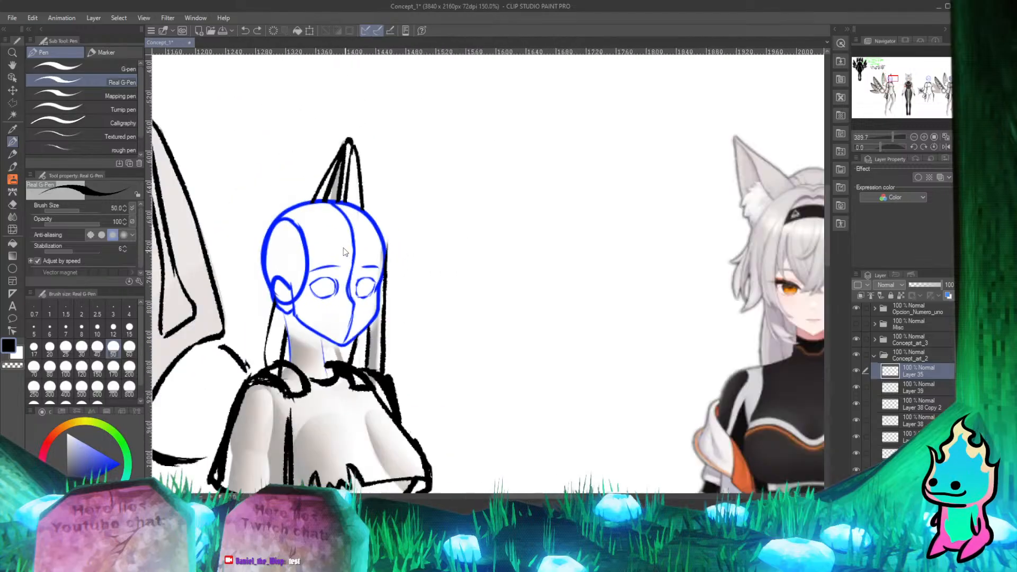
scroll(800, 241, "up", 5)
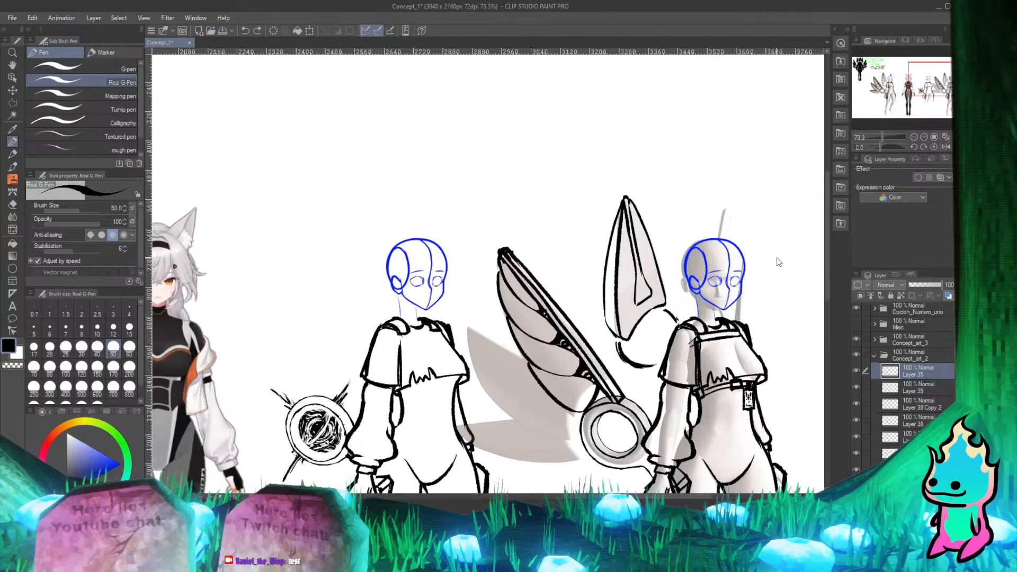
scroll(768, 256, "down", 4)
scroll(318, 236, "up", 10)
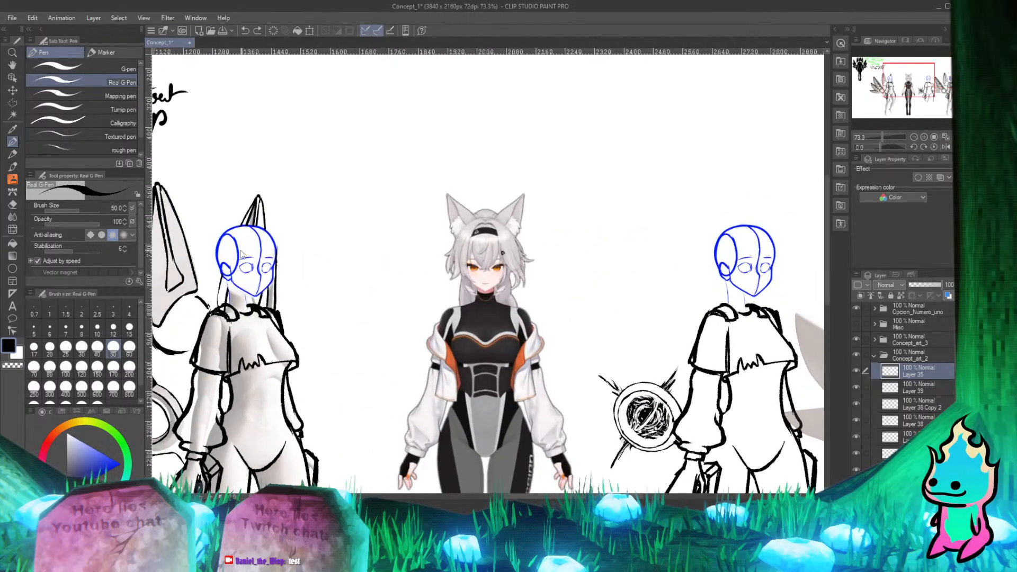
scroll(318, 237, "up", 2)
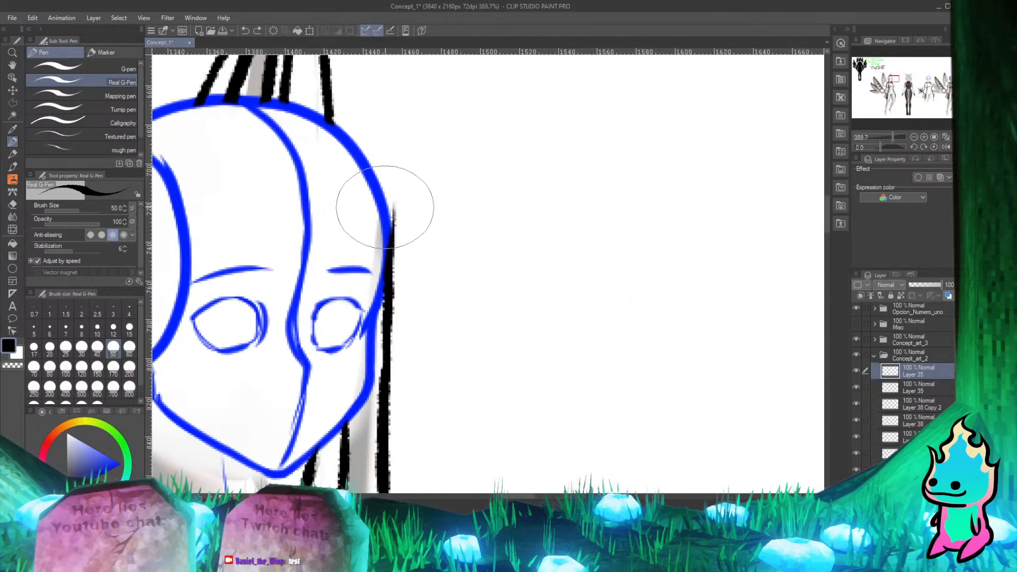
left_click_drag(396, 210, 394, 231)
key("ctrl+z")
key("ctrl+z")
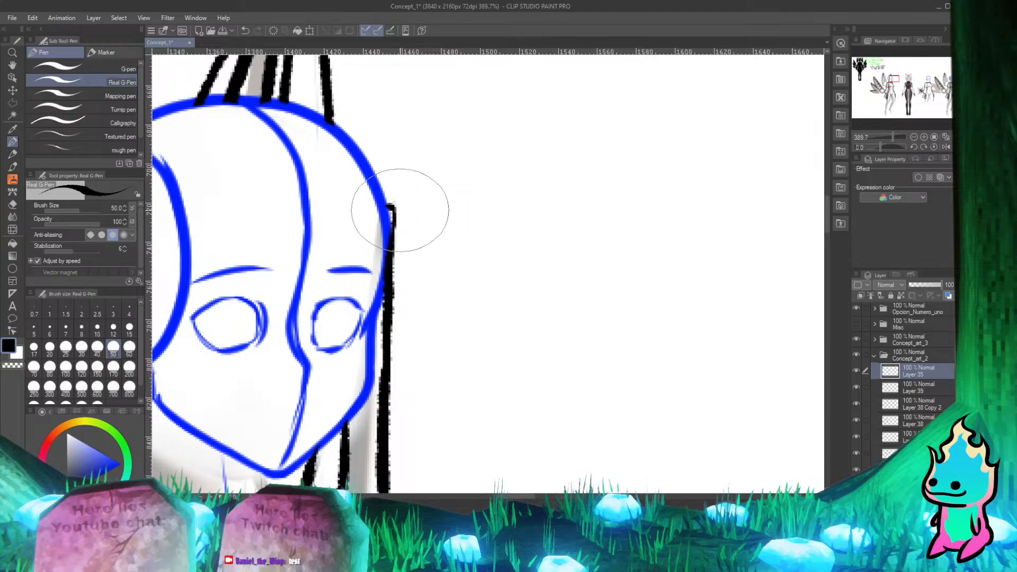
Step: Draw the far wing's thin outer edge beside the face, from its upper end down to the shoulder
scroll(342, 192, "down", 4)
scroll(343, 193, "down", 3)
scroll(359, 347, "up", 3)
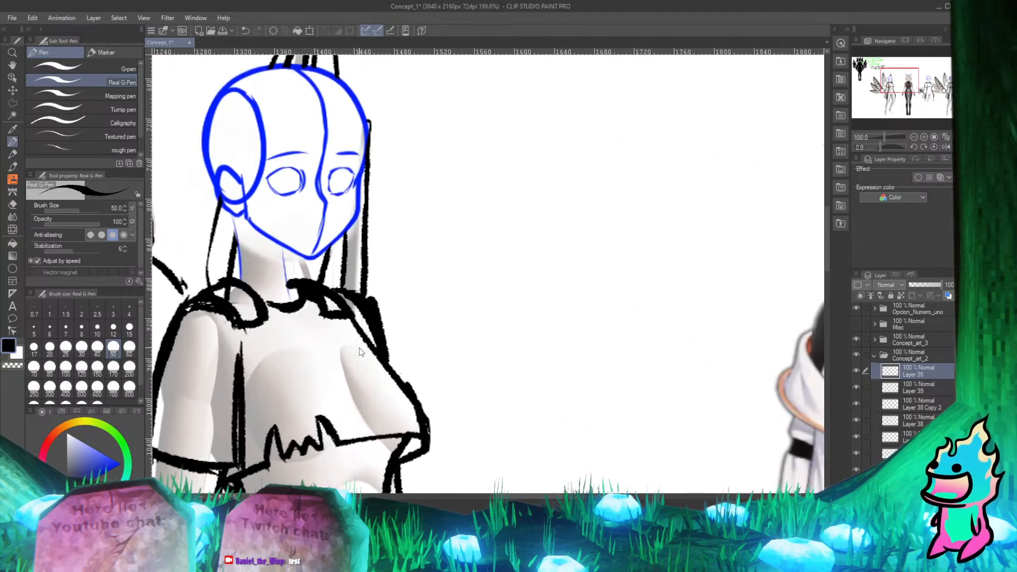
scroll(359, 347, "down", 4)
scroll(386, 305, "up", 4)
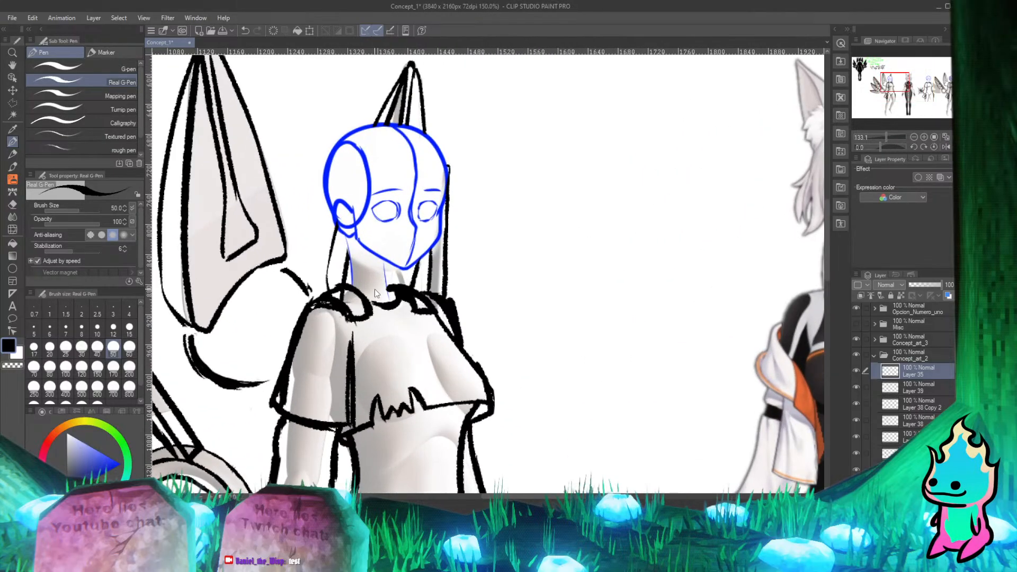
left_click_drag(451, 171, 455, 258)
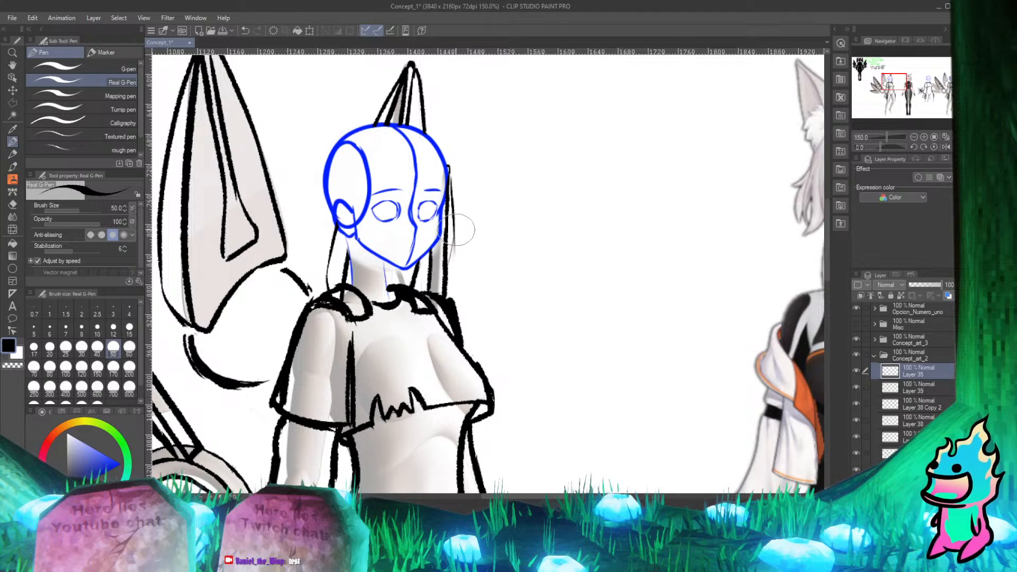
mouse_move(454, 231)
left_mouse_down()
mouse_move(451, 293)
mouse_move(452, 248)
mouse_move(447, 262)
mouse_move(454, 225)
mouse_move(455, 295)
left_mouse_up()
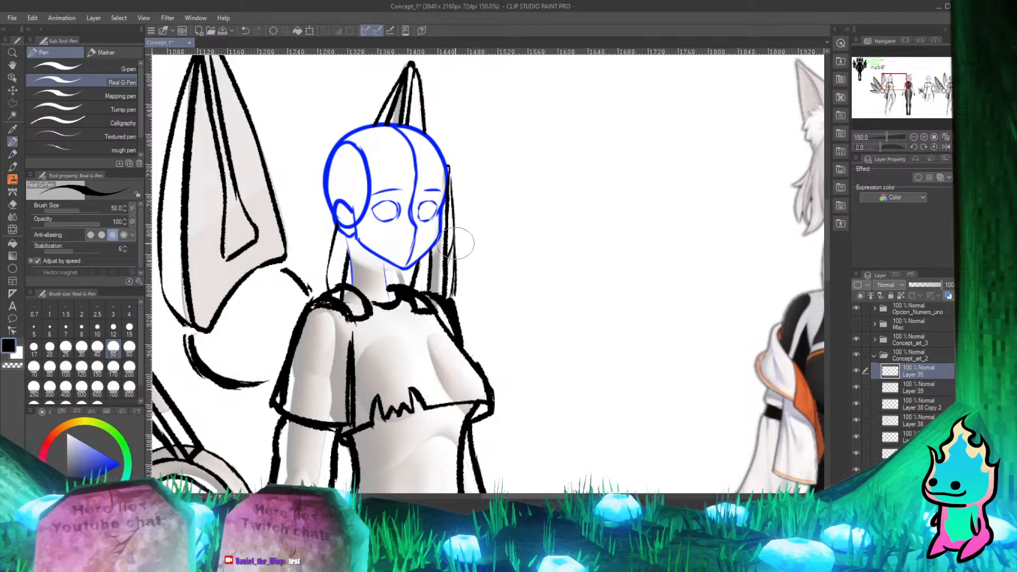
Step: Review the new far wing lines against the whole sheet, including the silhouette and the other figures
scroll(456, 299, "down", 4)
scroll(458, 237, "down", 4)
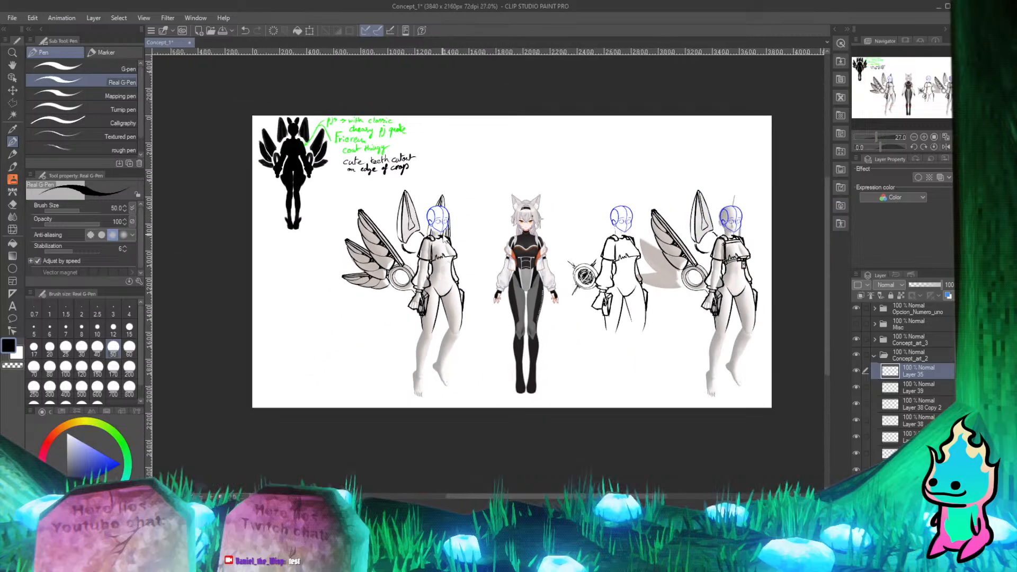
scroll(451, 246, "up", 3)
scroll(447, 253, "down", 3)
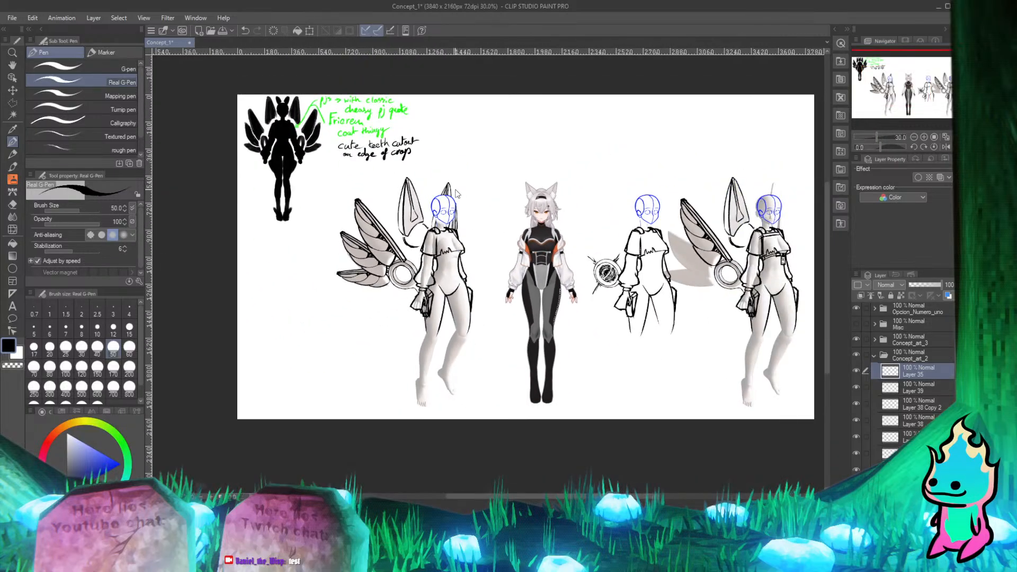
scroll(448, 255, "up", 1)
scroll(449, 257, "down", 2)
scroll(479, 231, "up", 4)
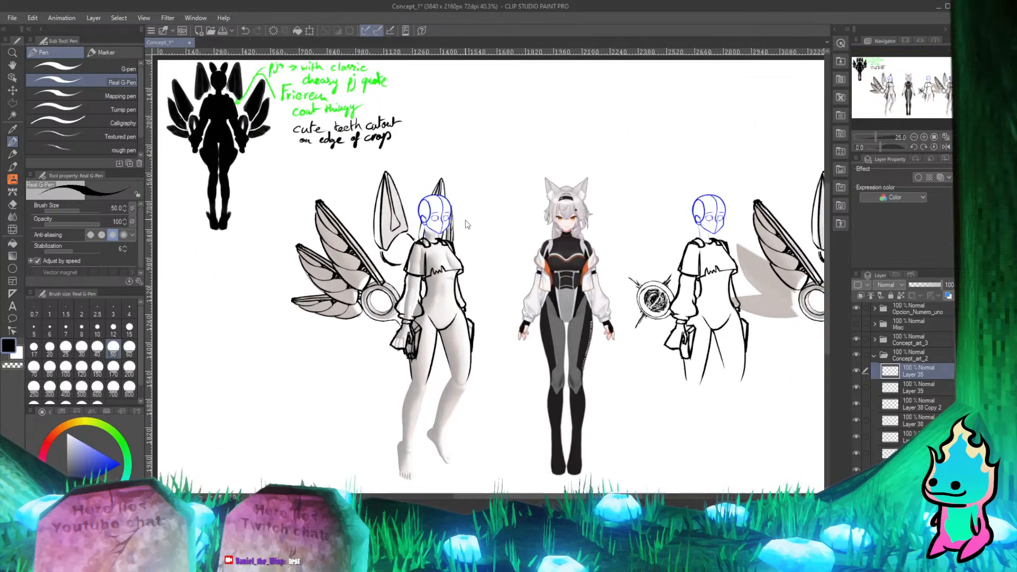
scroll(448, 191, "up", 4)
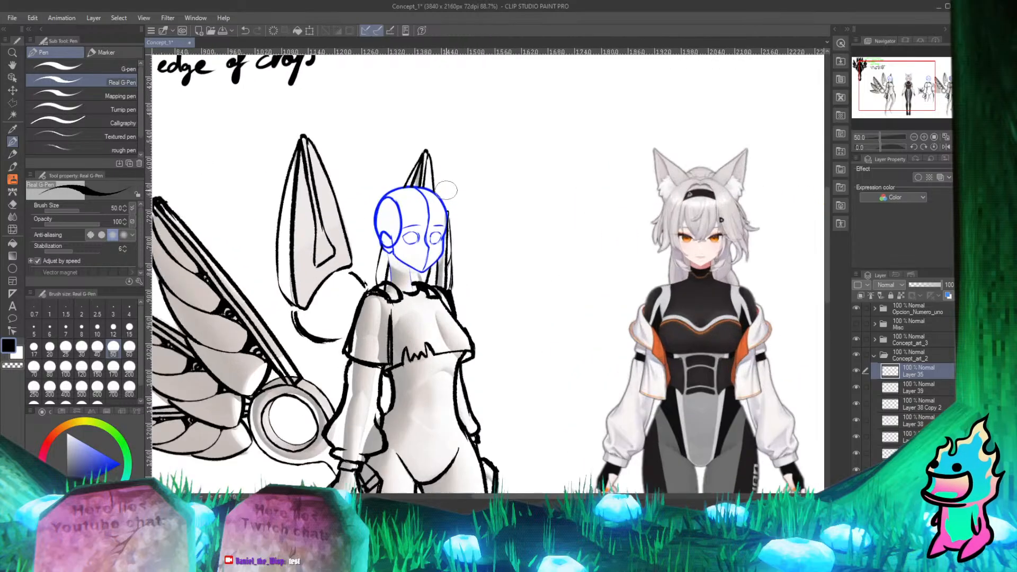
scroll(570, 227, "down", 2)
Step: Examine the colored reference character's hair, ears, headband and collar up close
scroll(570, 228, "up", 6)
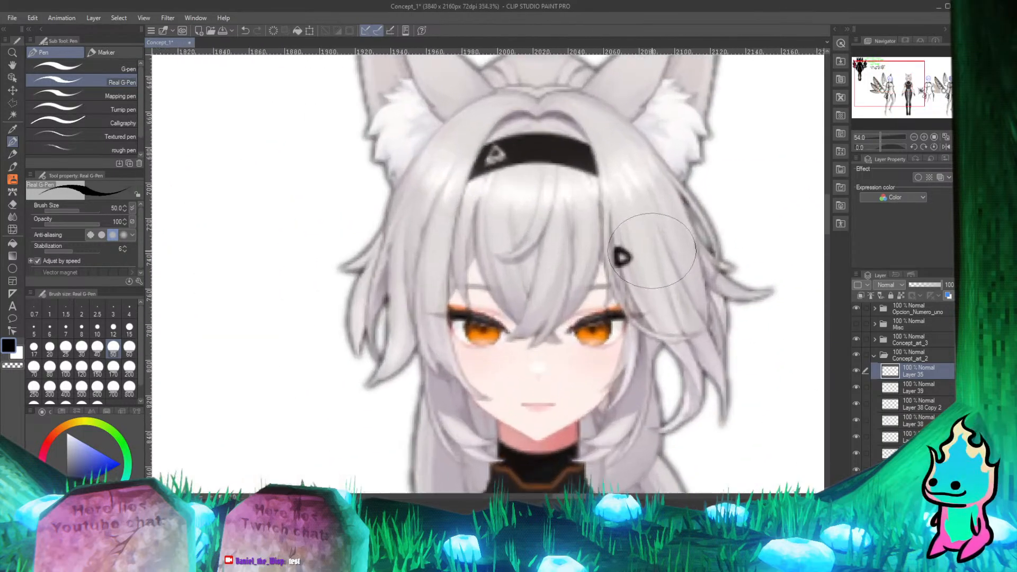
scroll(449, 241, "down", 1)
scroll(492, 259, "up", 1)
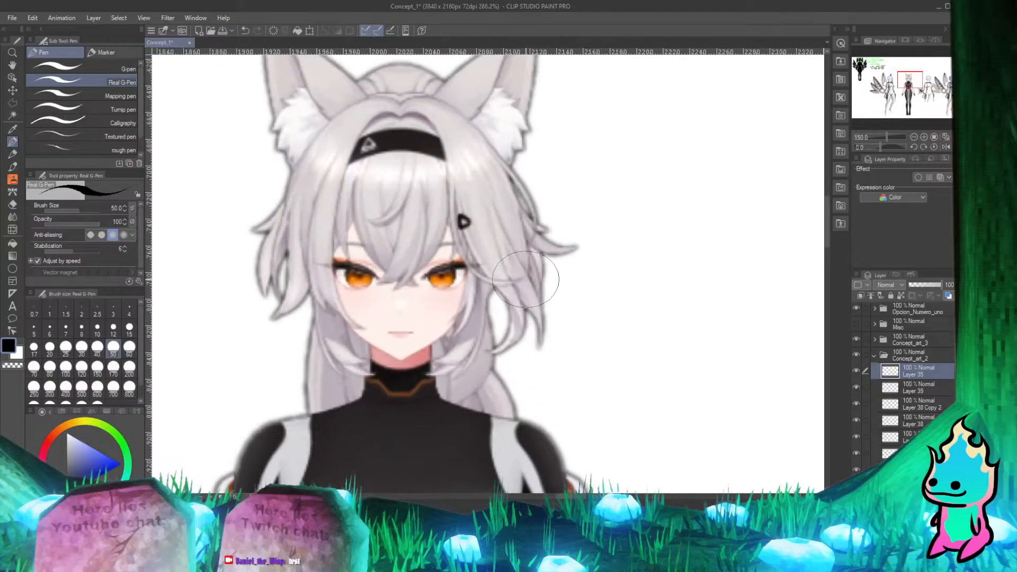
scroll(488, 292, "up", 1)
scroll(488, 297, "up", 2)
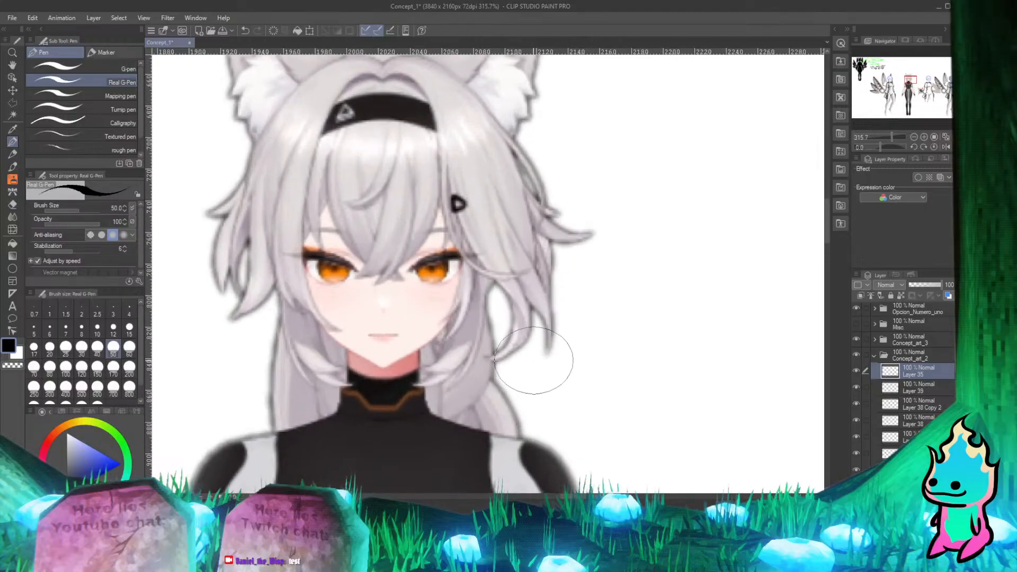
scroll(551, 339, "down", 7)
scroll(517, 312, "up", 4)
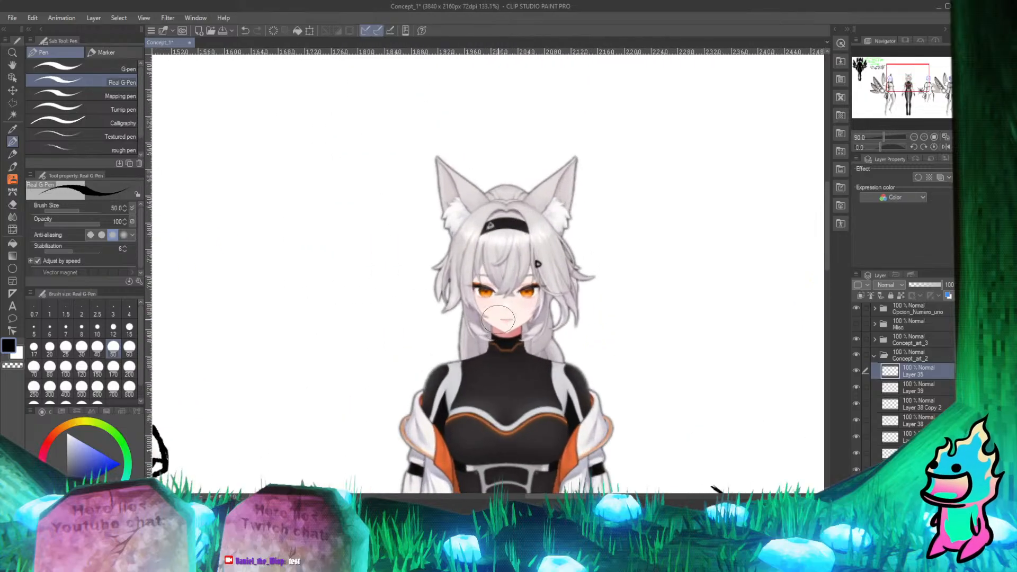
Step: Check the first figure within the full character sheet and save the Concept_1 file
scroll(533, 295, "down", 10)
scroll(468, 389, "up", 4)
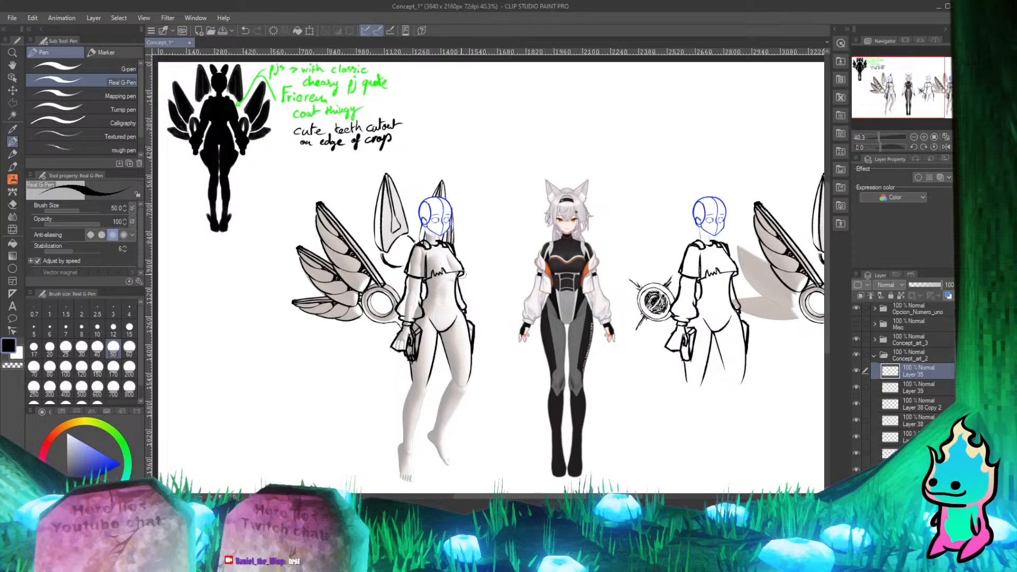
scroll(413, 339, "up", 2)
scroll(450, 233, "down", 1)
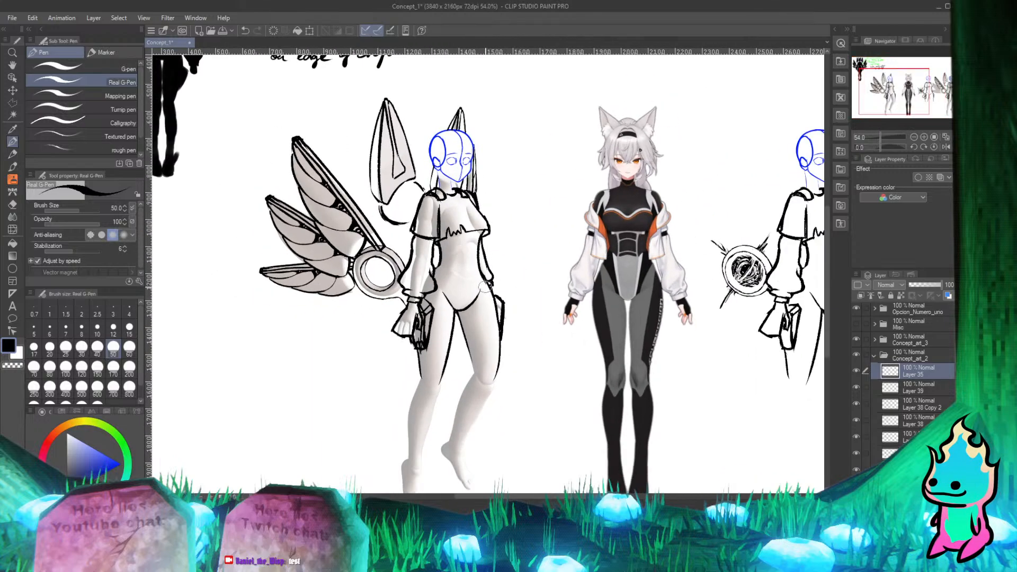
scroll(474, 331, "up", 3)
scroll(473, 331, "down", 4)
scroll(473, 331, "down", 1)
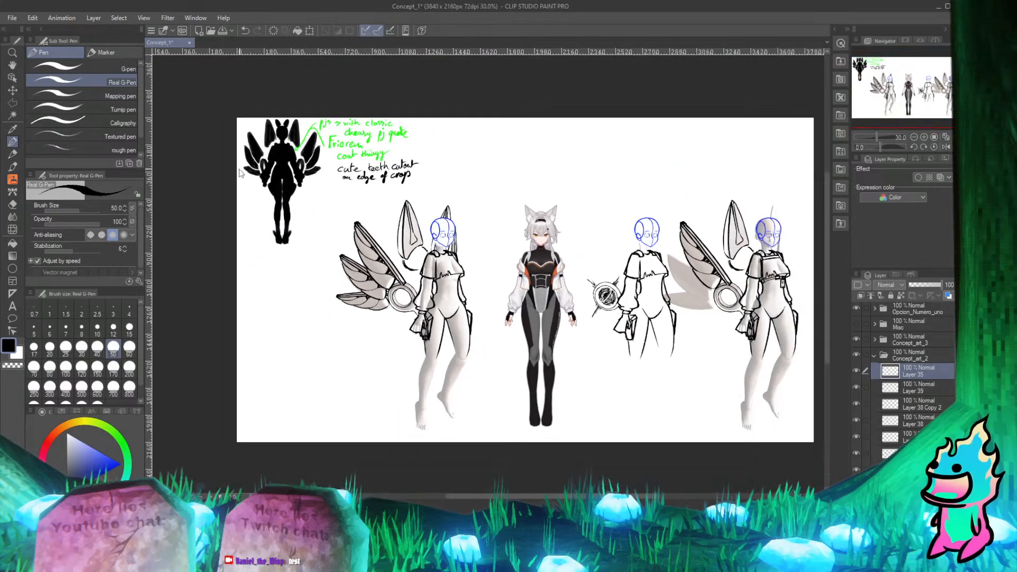
key("ctrl+s")
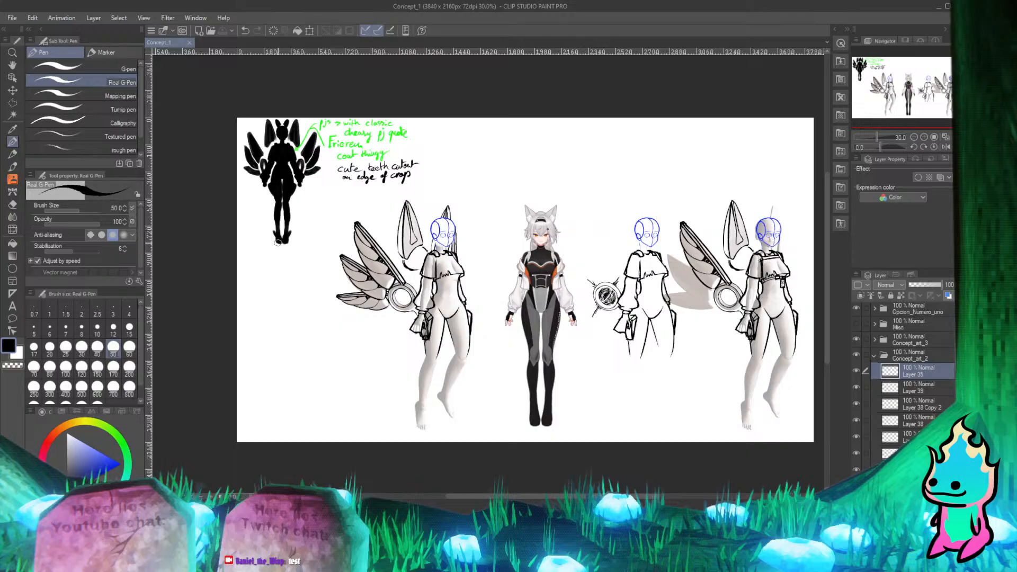